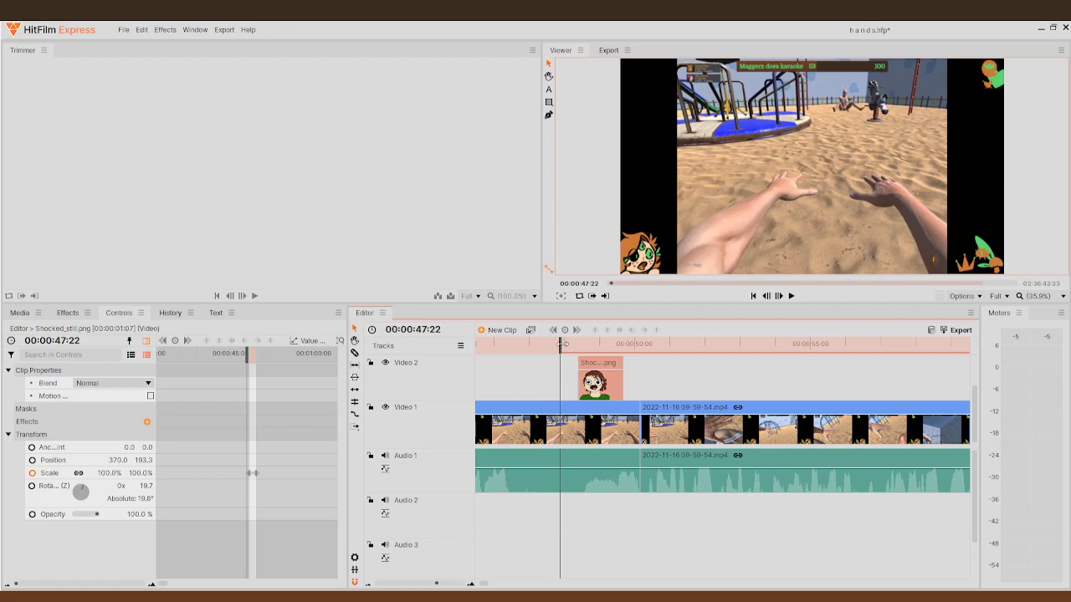
# - Move the Shocked_still.png clip on Video 3 back above the matching still on Video 2, starting slightly after it
pyautogui.scroll(-4, 562, 344)
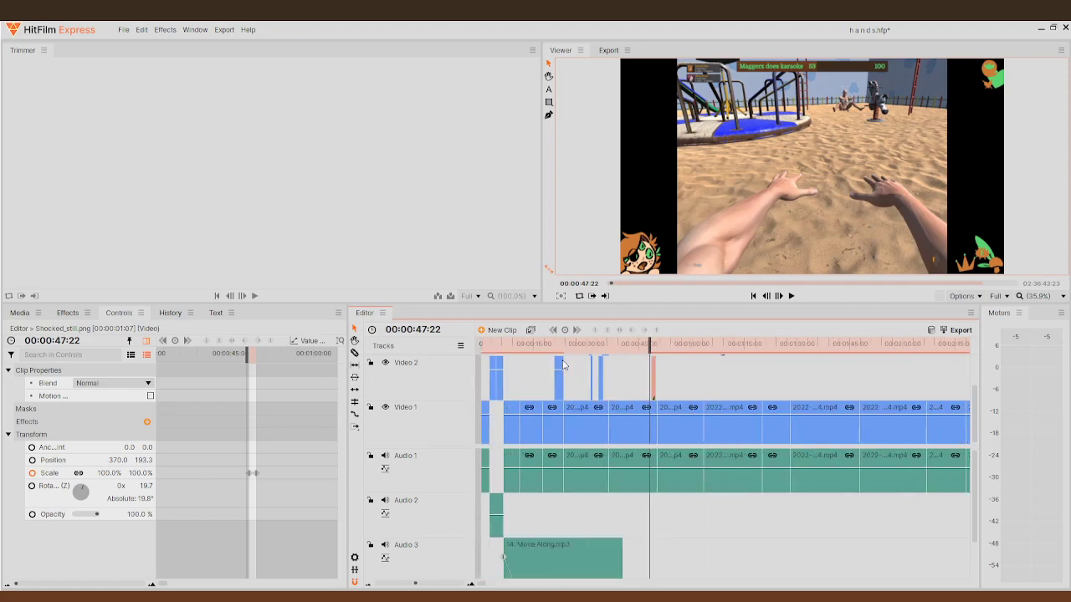
pyautogui.scroll(2, 668, 375)
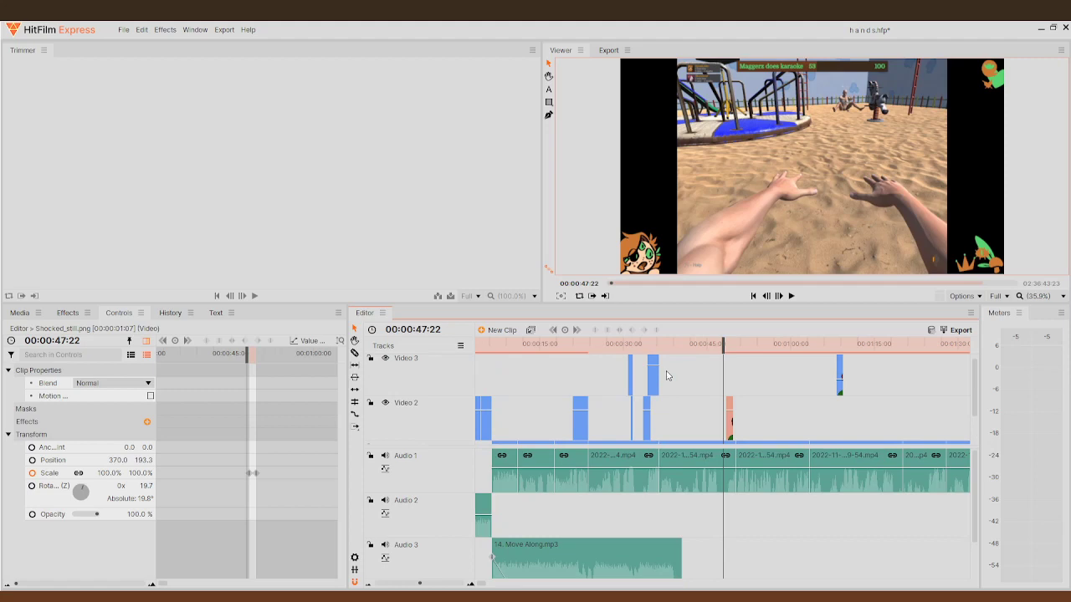
pyautogui.moveTo(838, 393); pyautogui.dragTo(731, 390)
pyautogui.scroll(2, 733, 377)
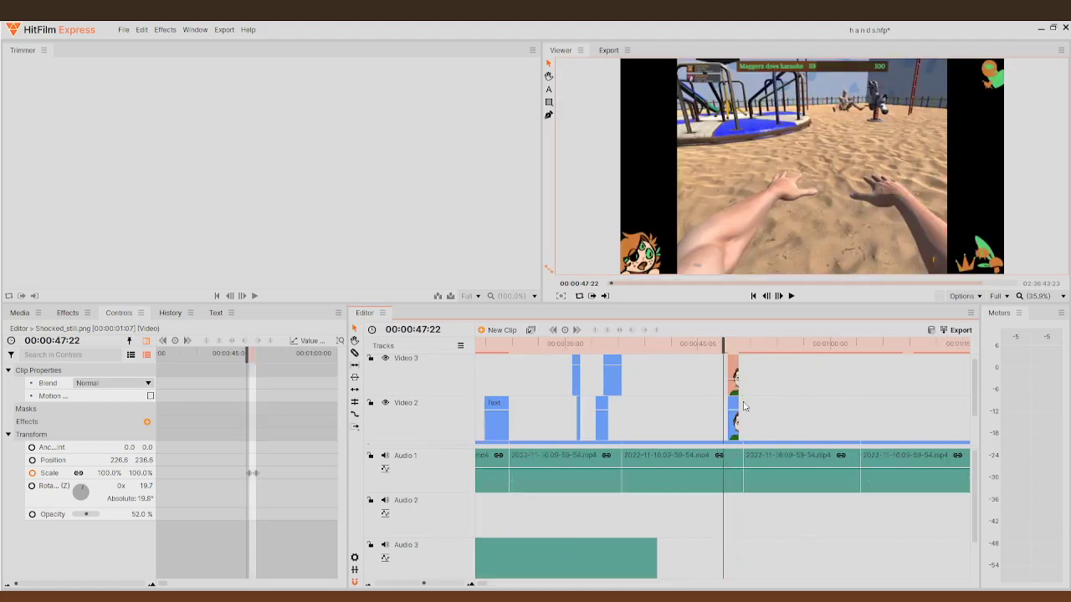
pyautogui.scroll(3, 734, 376)
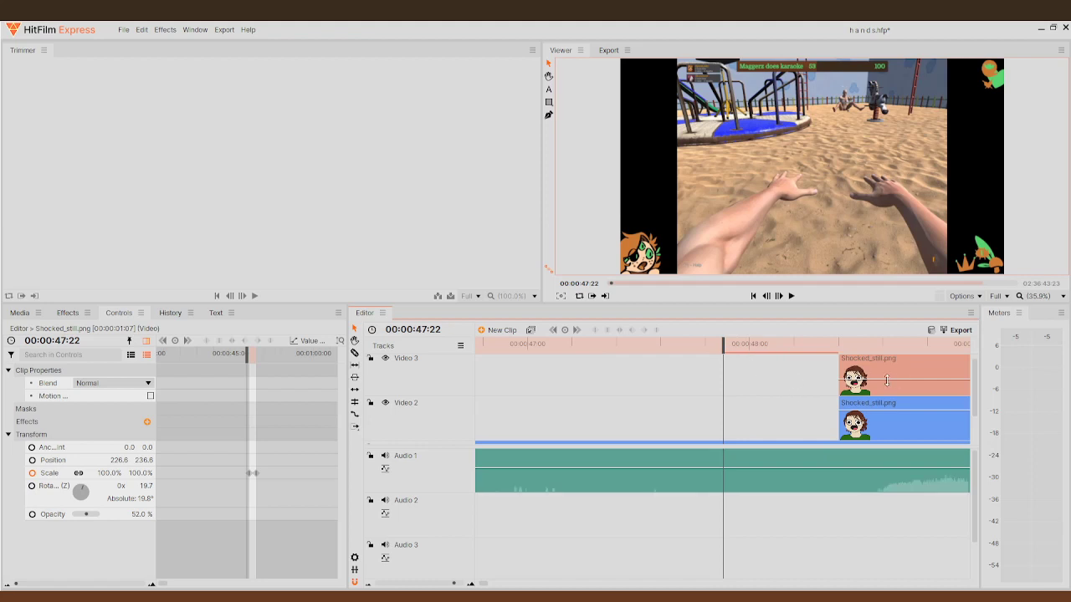
pyautogui.moveTo(887, 368); pyautogui.dragTo(903, 368)
pyautogui.scroll(-4, 796, 394)
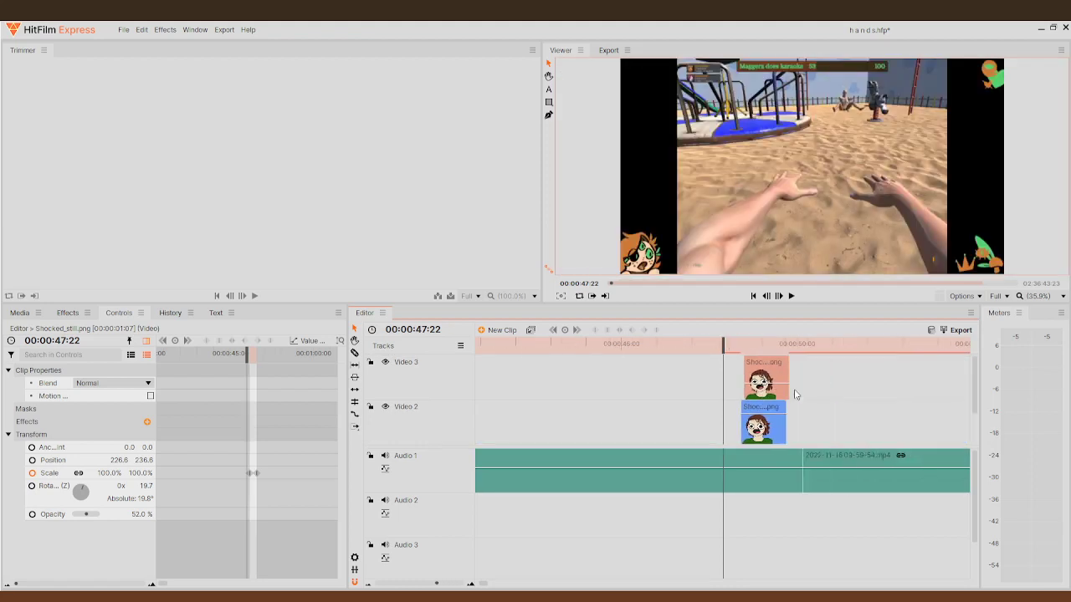
# - Scrub through the edited part and the remaining raw footage, and return the playhead to 00:00:00:00
pyautogui.scroll(-8, 796, 395)
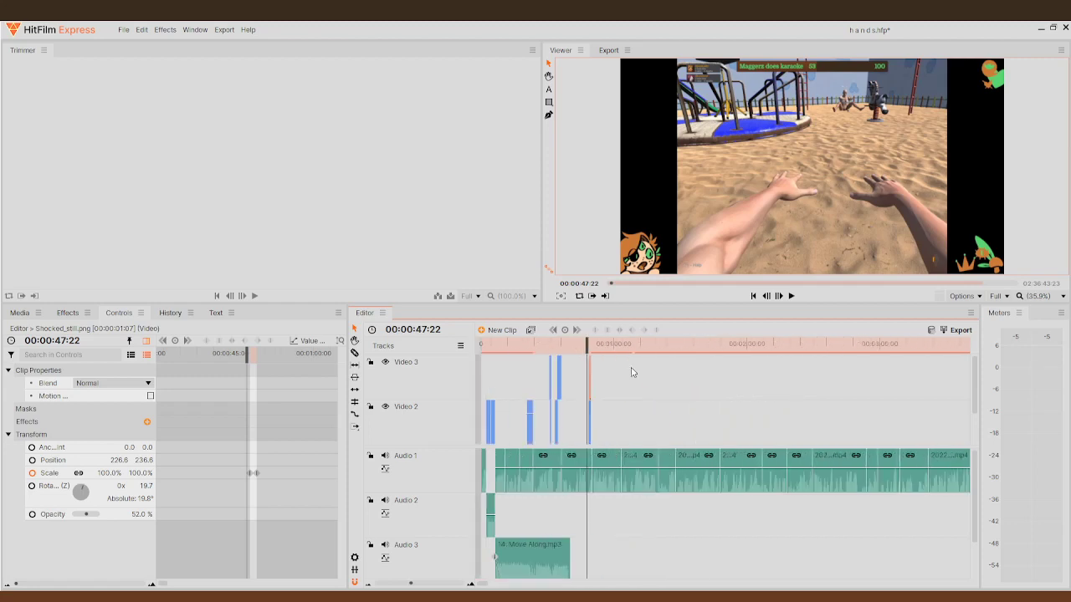
pyautogui.moveTo(588, 343); pyautogui.dragTo(682, 383)
pyautogui.moveTo(686, 345); pyautogui.dragTo(776, 395)
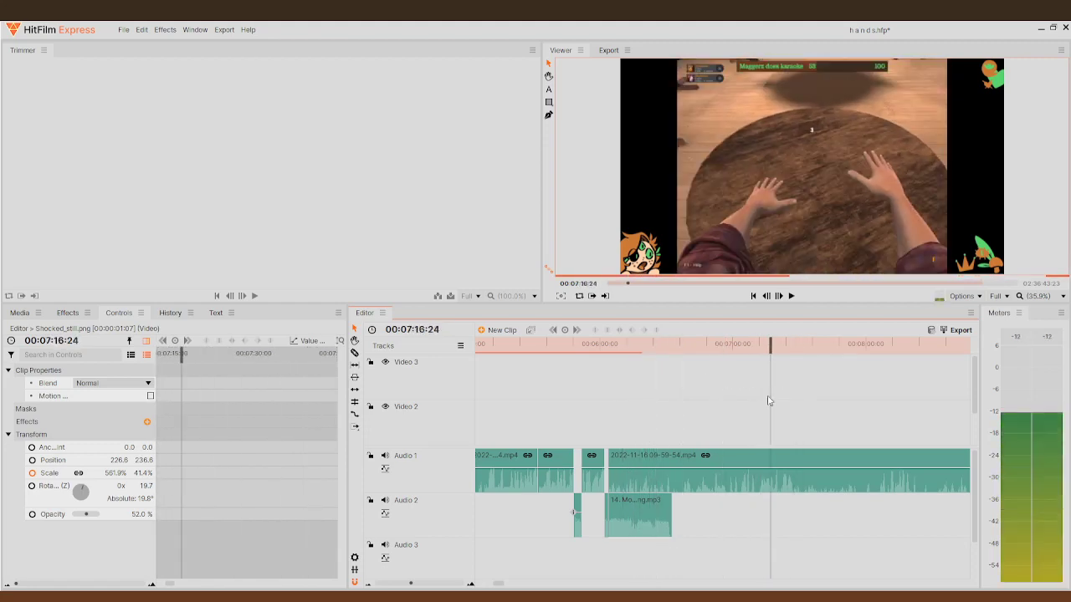
pyautogui.scroll(-5, 930, 392)
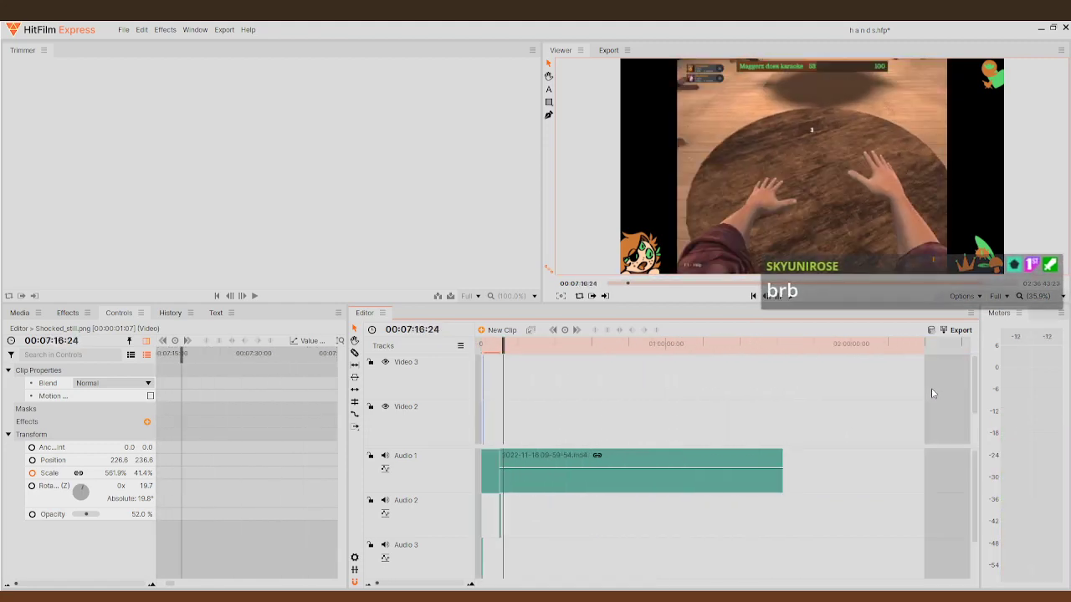
pyautogui.moveTo(745, 344); pyautogui.dragTo(613, 369)
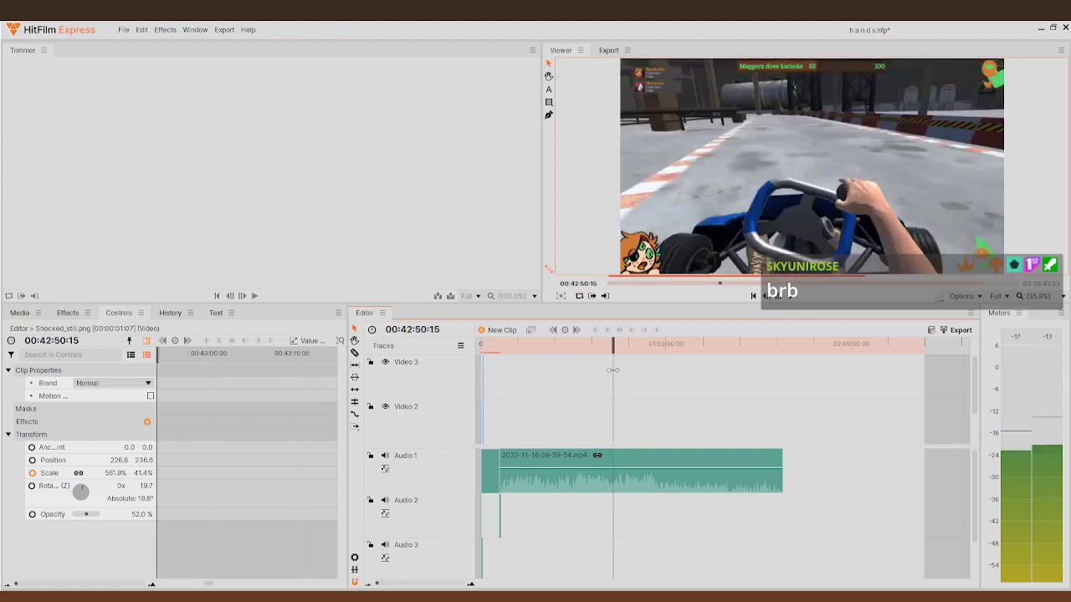
pyautogui.scroll(-2, 576, 395)
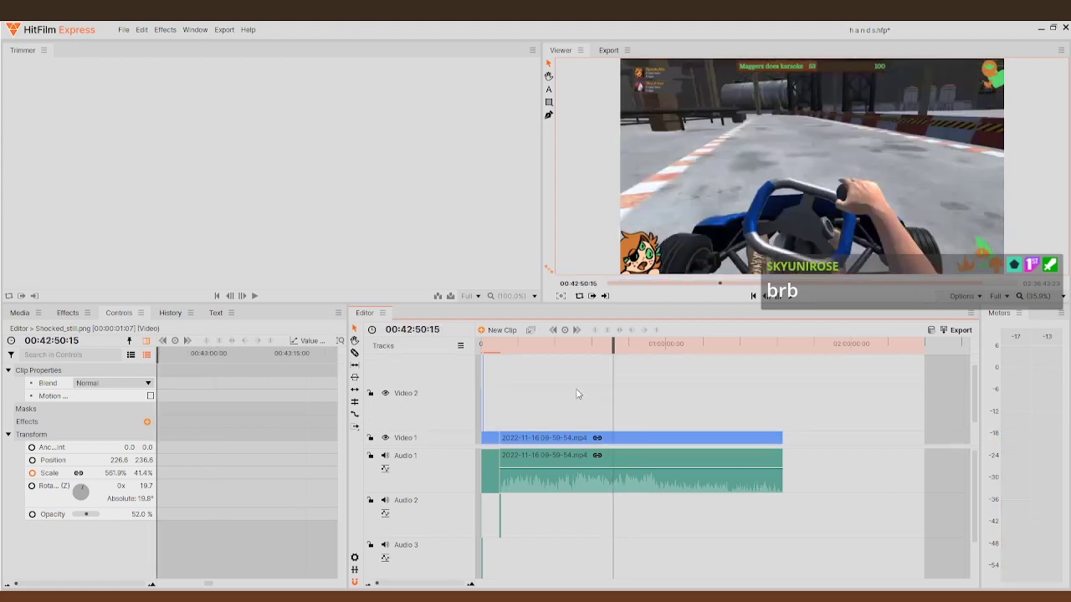
pyautogui.scroll(3, 577, 394)
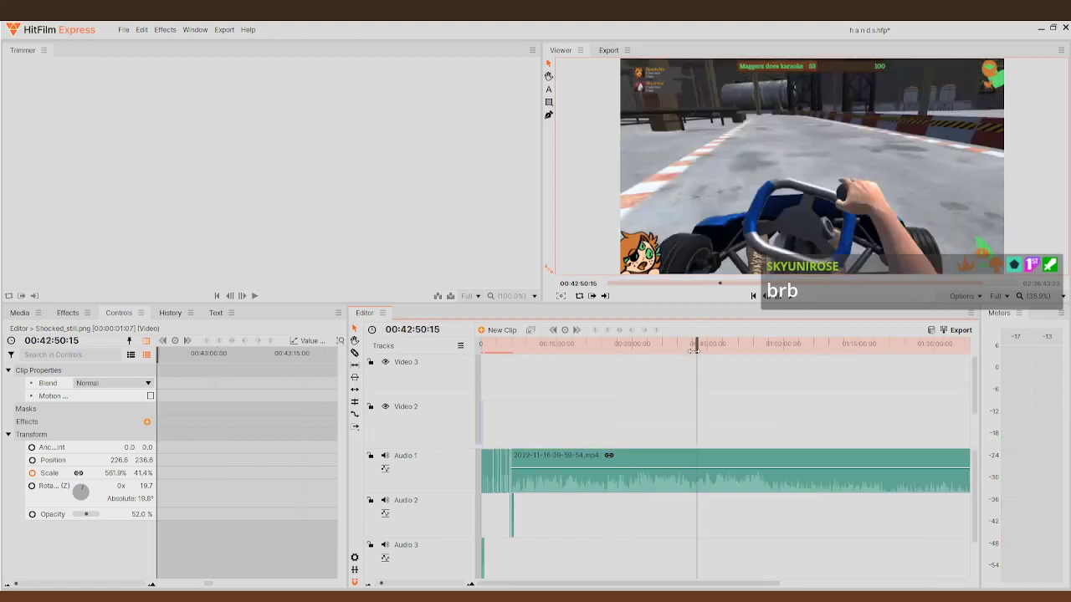
pyautogui.click(707, 345)
pyautogui.moveTo(719, 354); pyautogui.dragTo(535, 419)
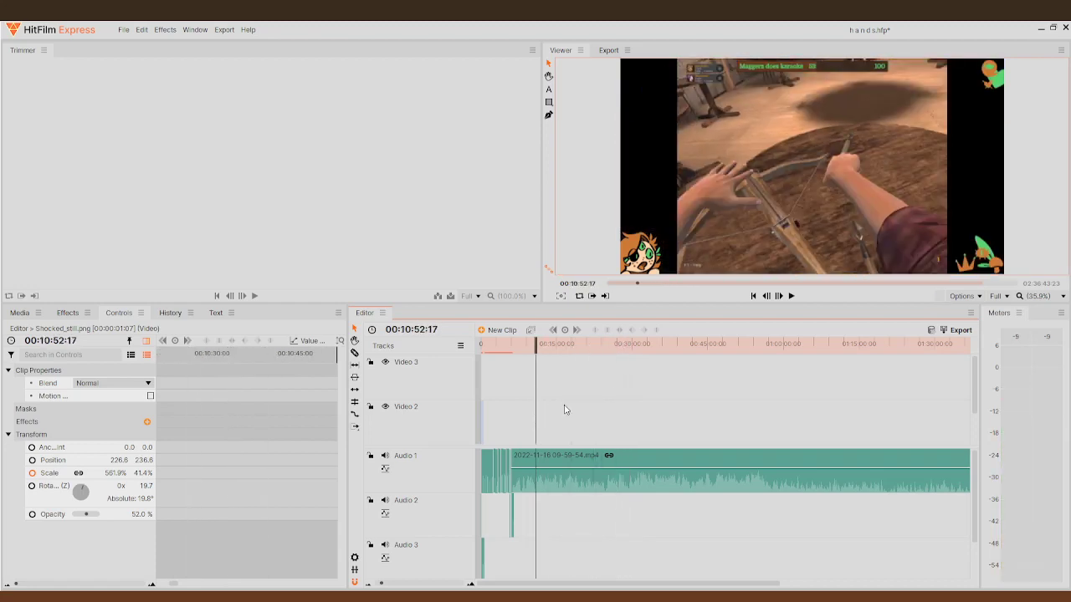
pyautogui.moveTo(533, 348); pyautogui.dragTo(456, 355)
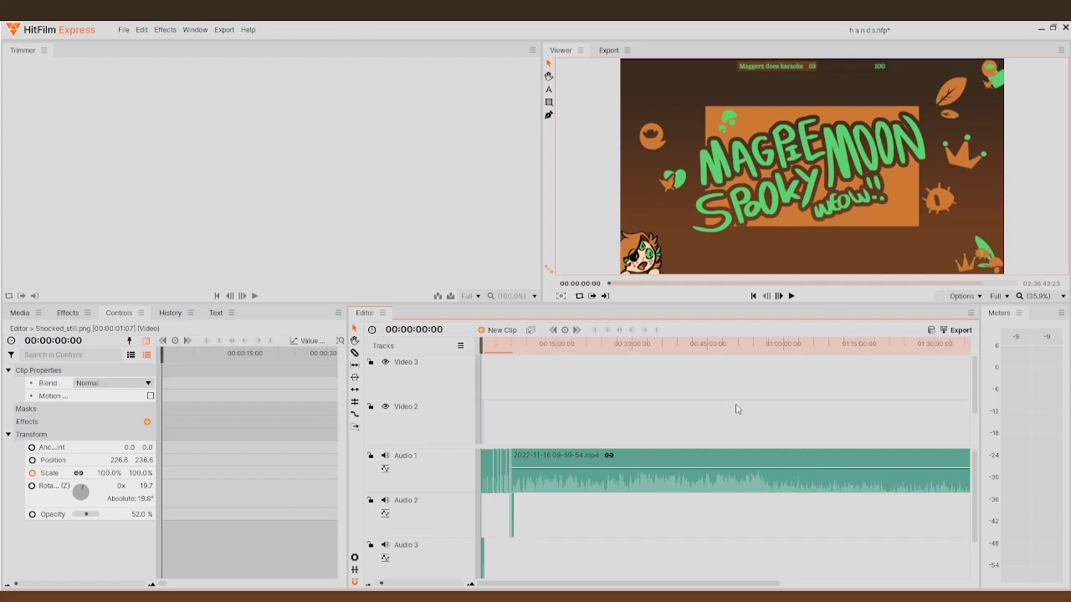
# - Play the edit from the beginning to about 00:06:08 to review it
pyautogui.scroll(8, 736, 409)
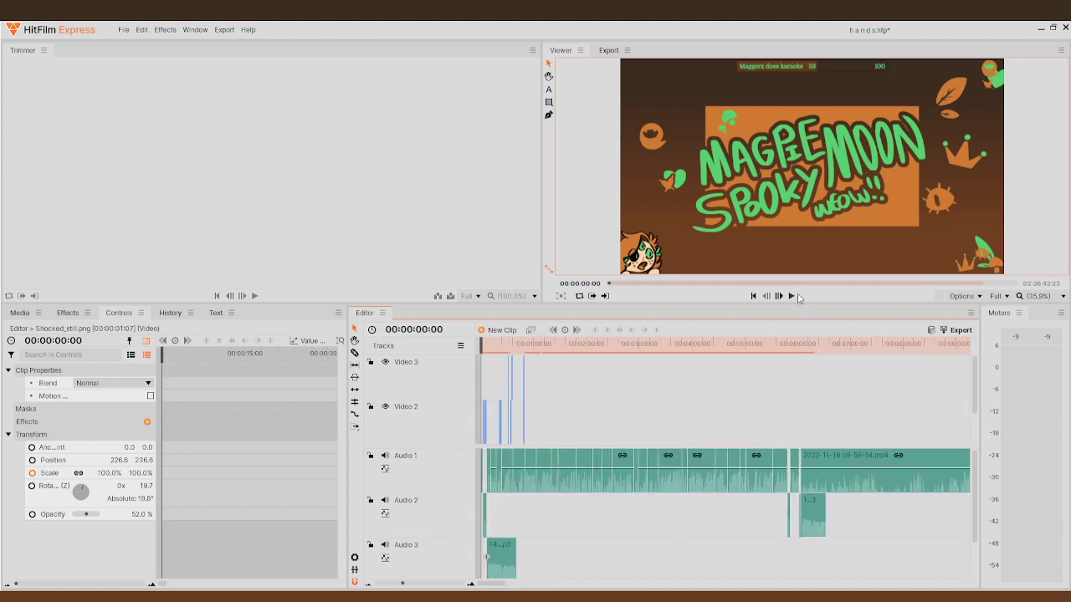
pyautogui.scroll(-2, 764, 372)
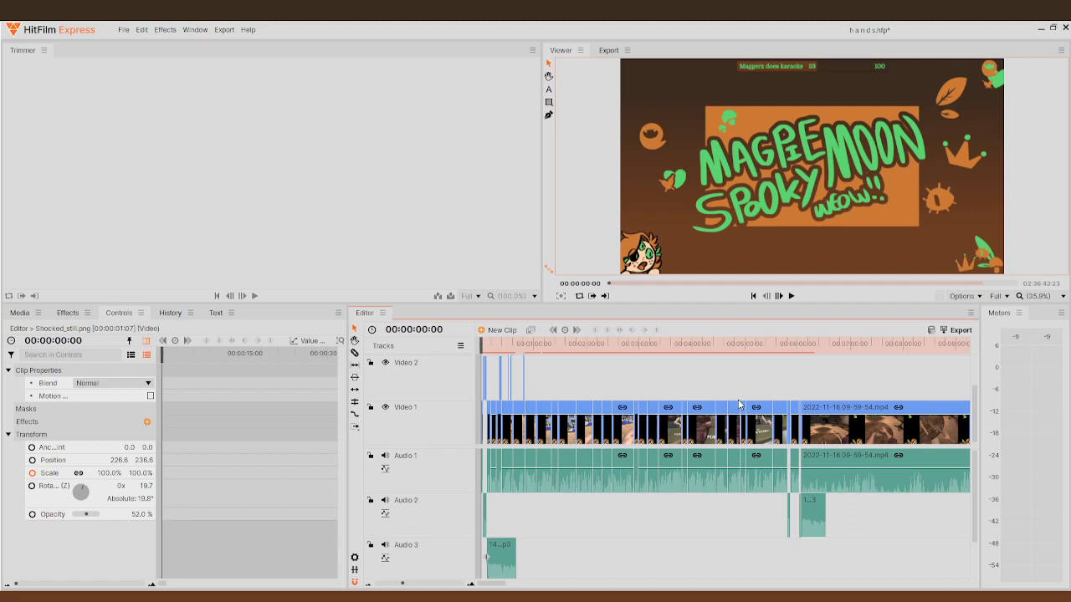
pyautogui.click(847, 429)
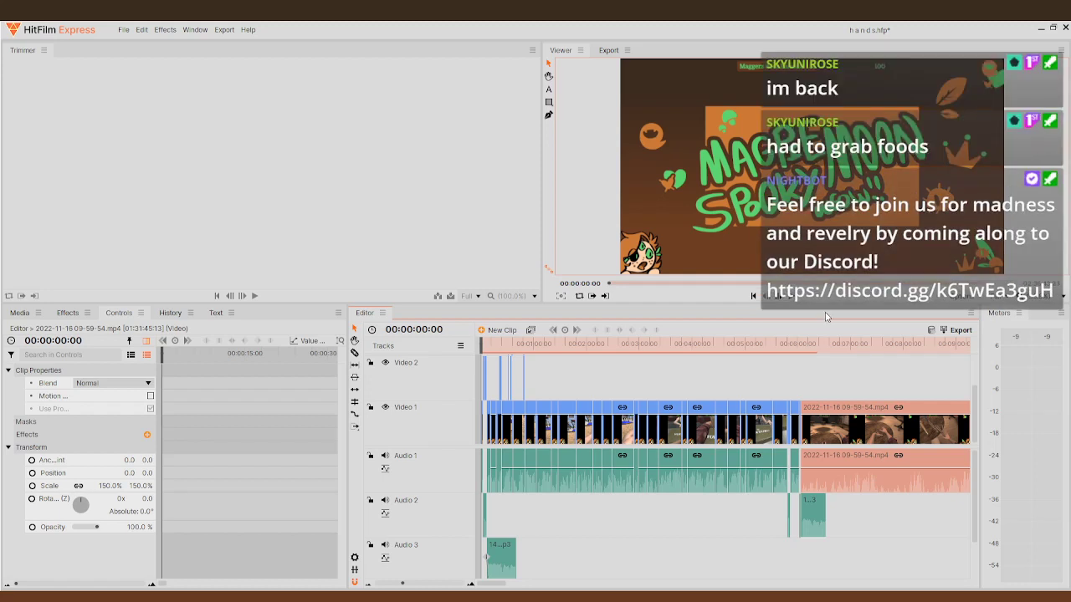
pyautogui.press('space')
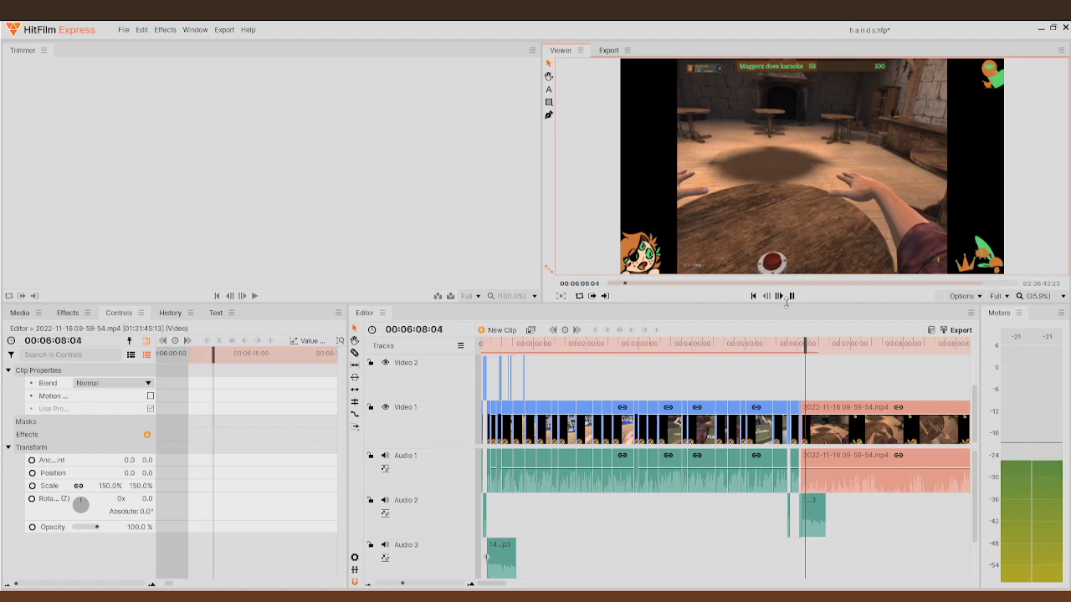
pyautogui.press('space')
pyautogui.scroll(3, 808, 439)
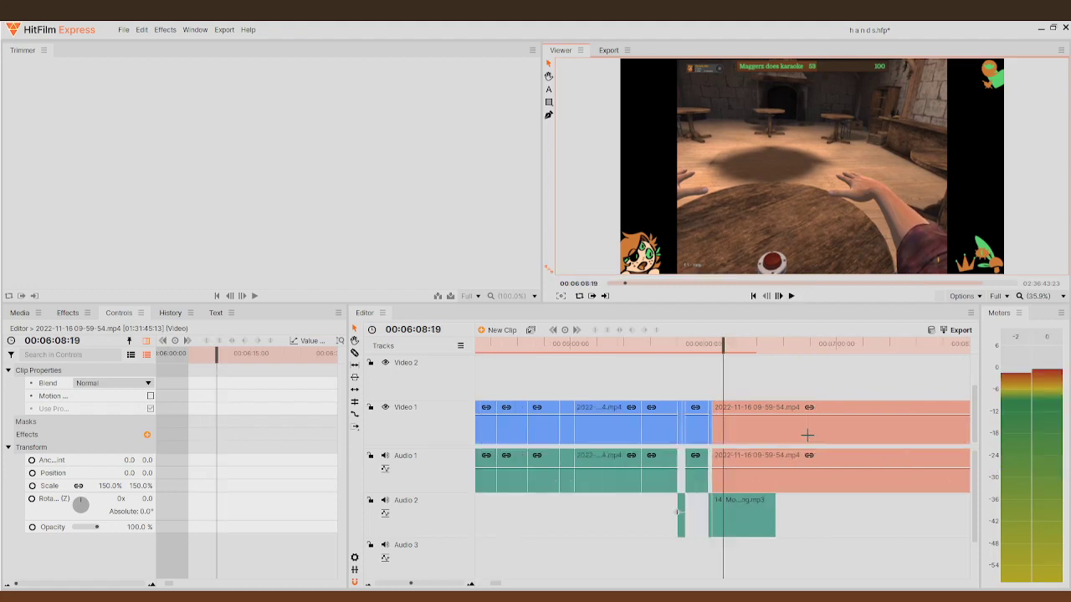
# - Delete the three gameplay clips between about 00:04:54 and 00:05:48 with their audio, and move all following clips back to close the gap
pyautogui.moveTo(721, 345); pyautogui.dragTo(555, 368)
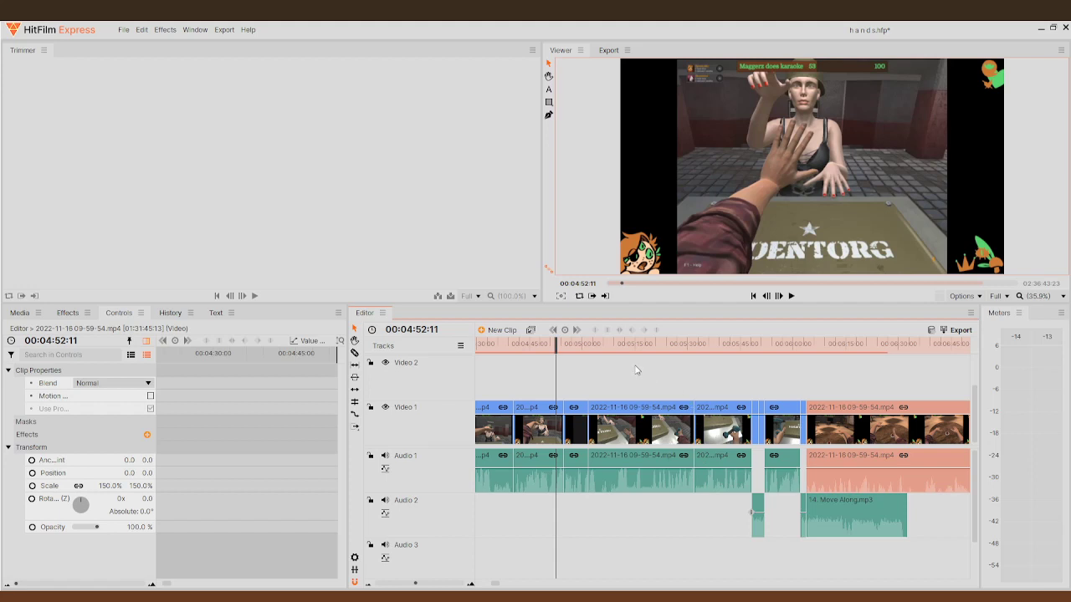
pyautogui.moveTo(635, 367); pyautogui.dragTo(702, 505)
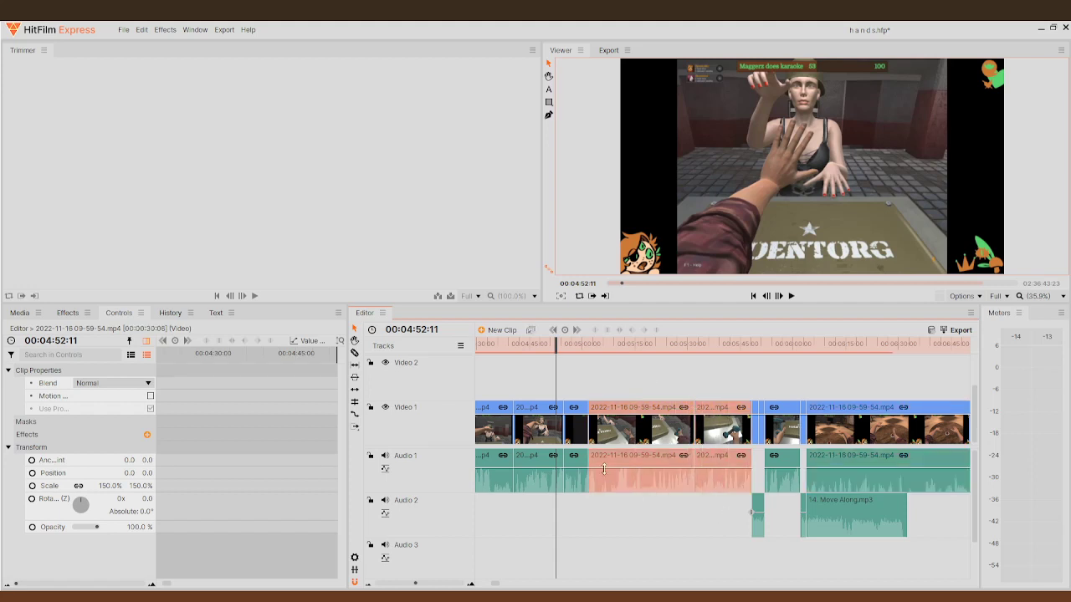
pyautogui.click(575, 435)
pyautogui.moveTo(578, 390); pyautogui.dragTo(702, 519)
pyautogui.press('Delete')
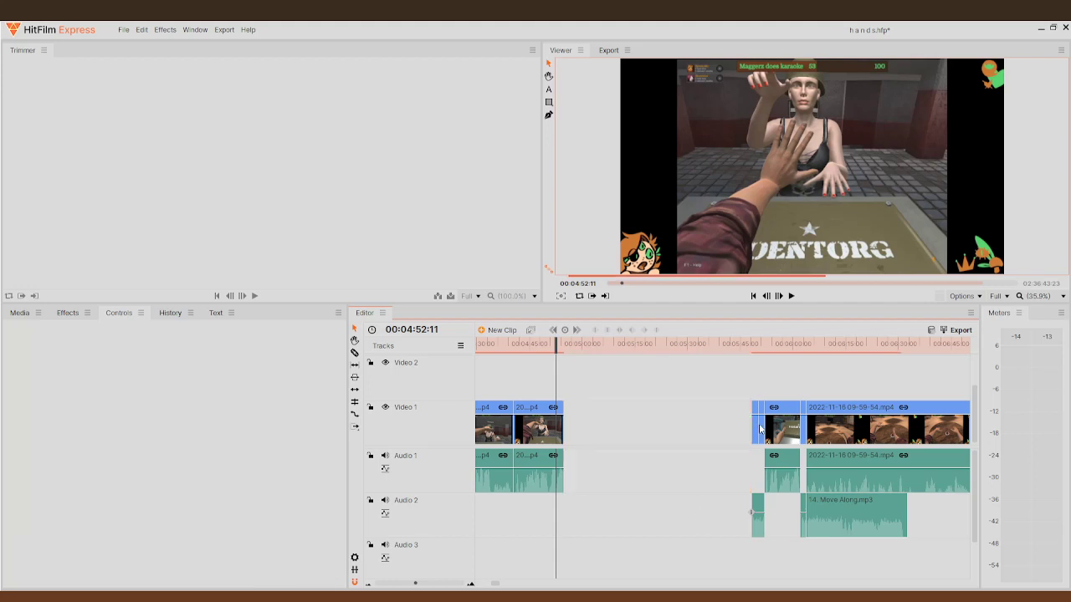
pyautogui.moveTo(709, 373); pyautogui.dragTo(879, 559)
pyautogui.moveTo(778, 430); pyautogui.dragTo(590, 427)
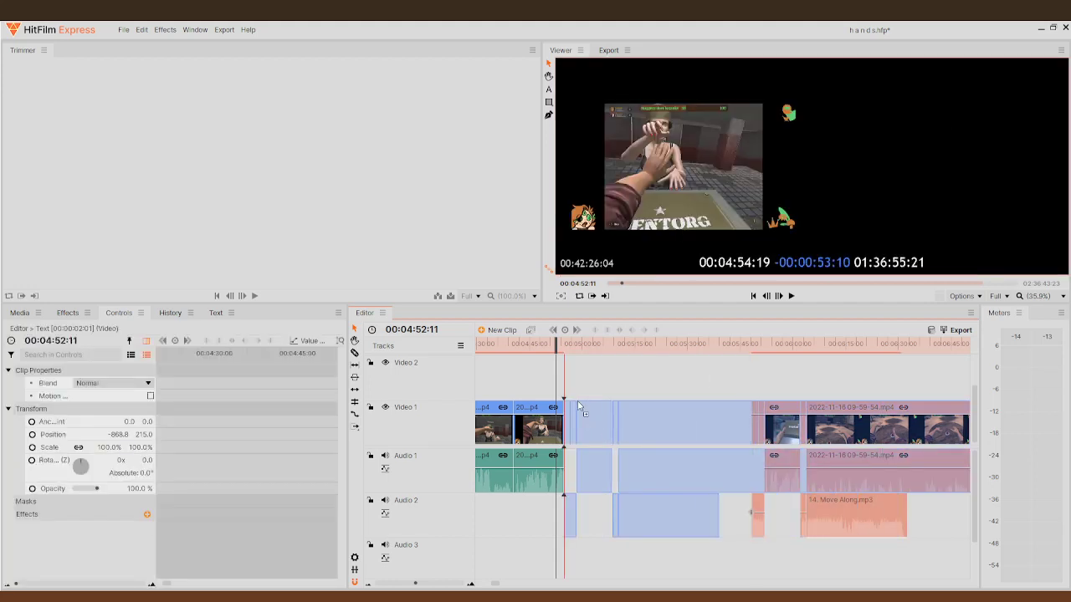
# - Review the last long gameplay clip and split it at 00:06:11:18
pyautogui.moveTo(564, 392); pyautogui.dragTo(695, 381)
pyautogui.click(790, 296)
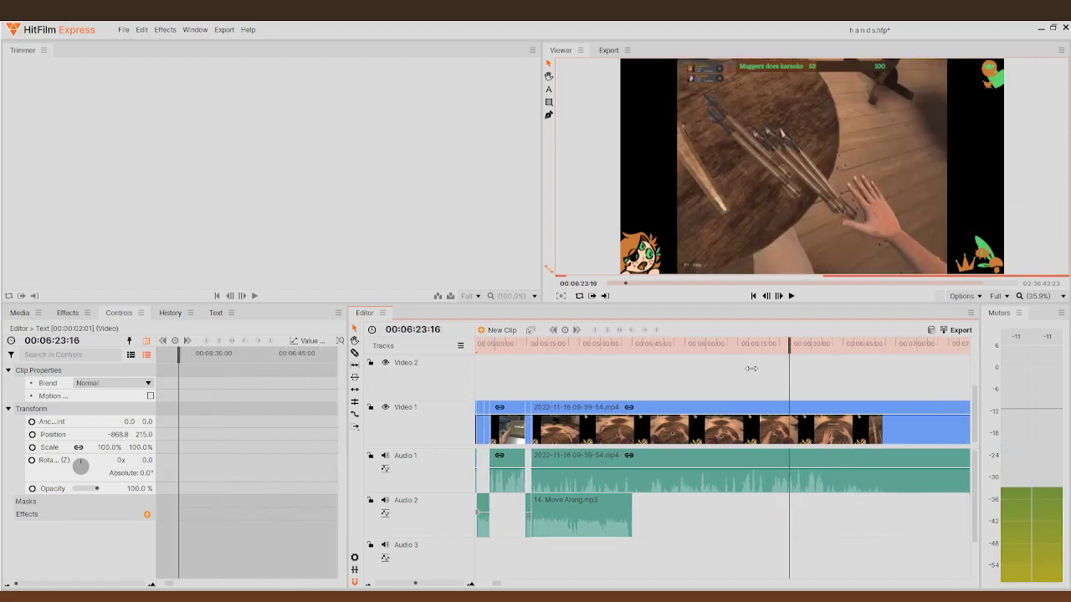
pyautogui.click(748, 368)
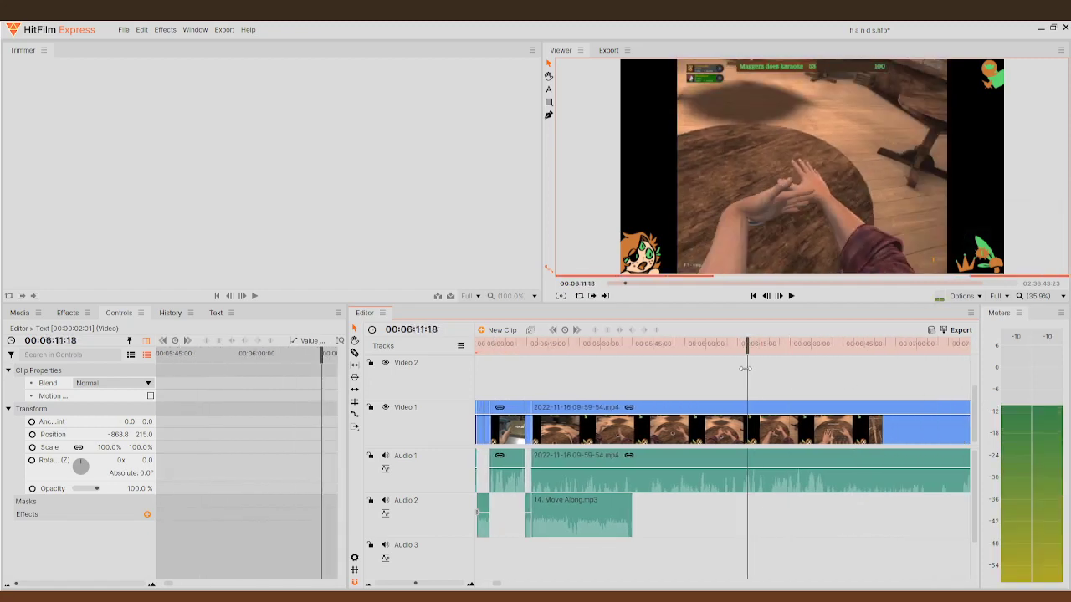
pyautogui.click(749, 426)
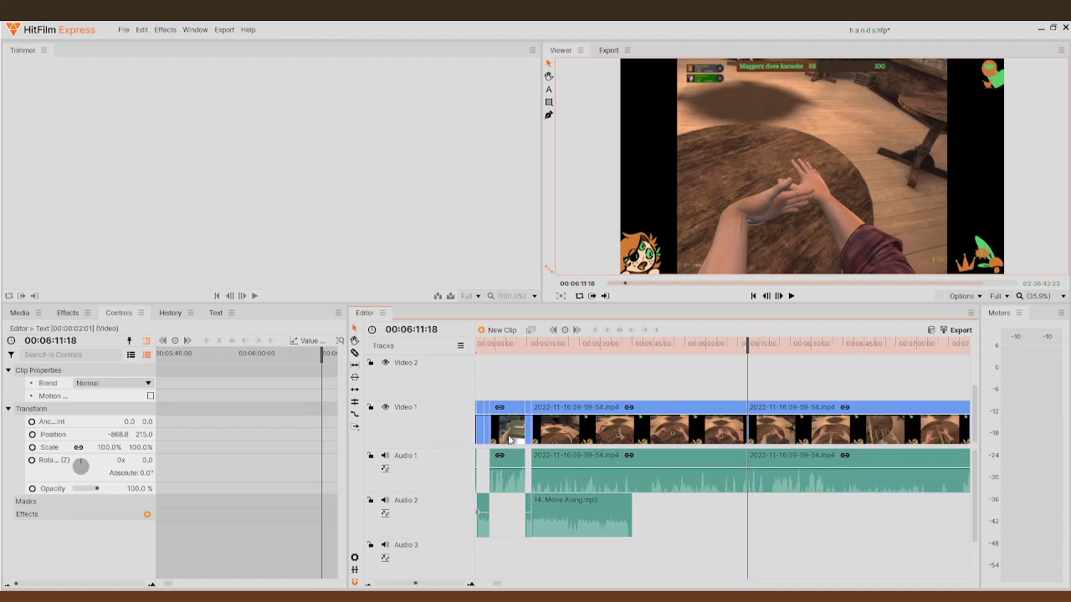
# - Delete the part of the gameplay clip before the 00:06:11:18 cut and move the remaining footage back against the preceding text clip
pyautogui.click(584, 441)
pyautogui.press('Delete')
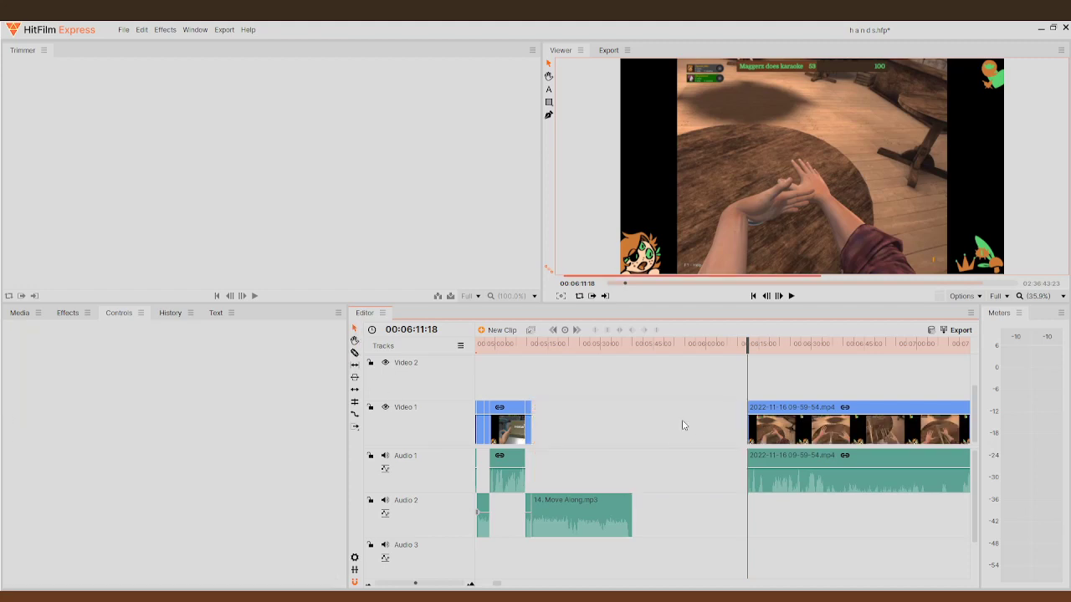
pyautogui.moveTo(762, 443); pyautogui.dragTo(548, 412)
# - Play the footage from the "anyway moving on" text at 00:05:10:04 and split the long gameplay clip at 00:05:25:06
pyautogui.moveTo(752, 344); pyautogui.dragTo(537, 382)
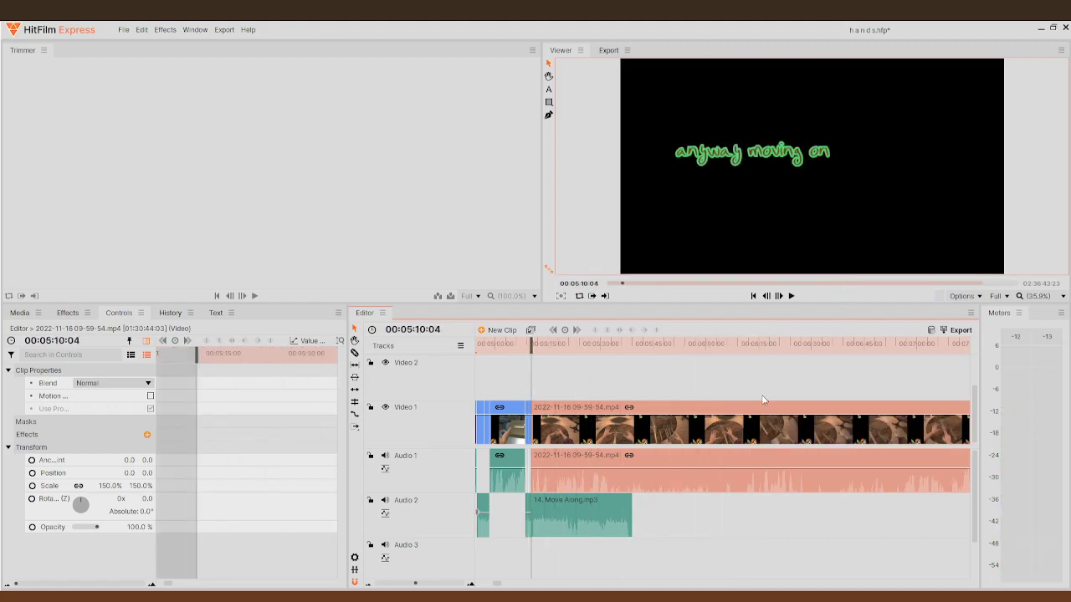
pyautogui.scroll(5, 806, 376)
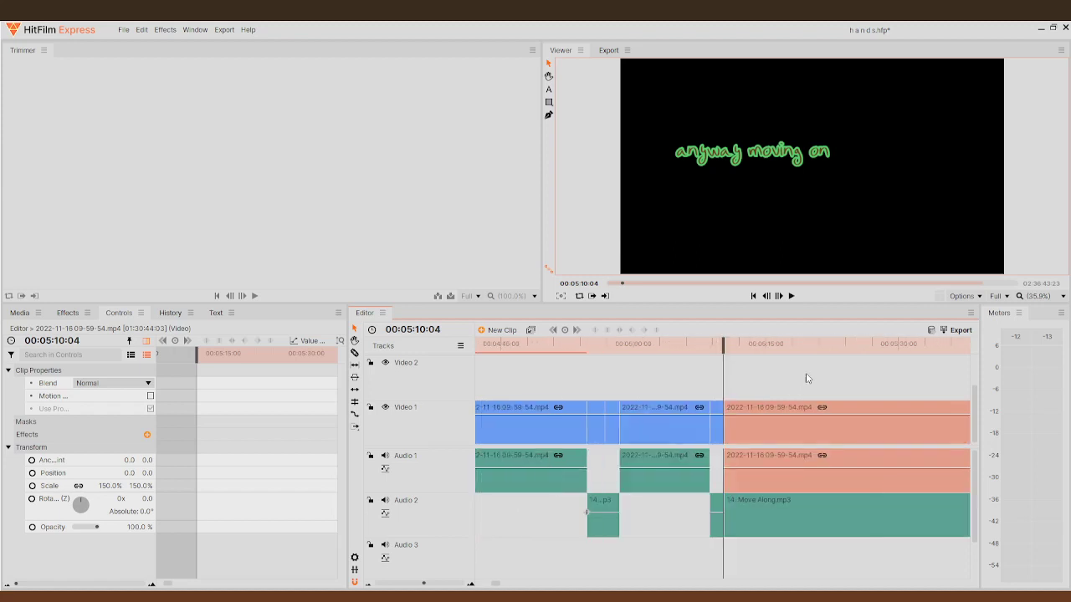
pyautogui.click(793, 302)
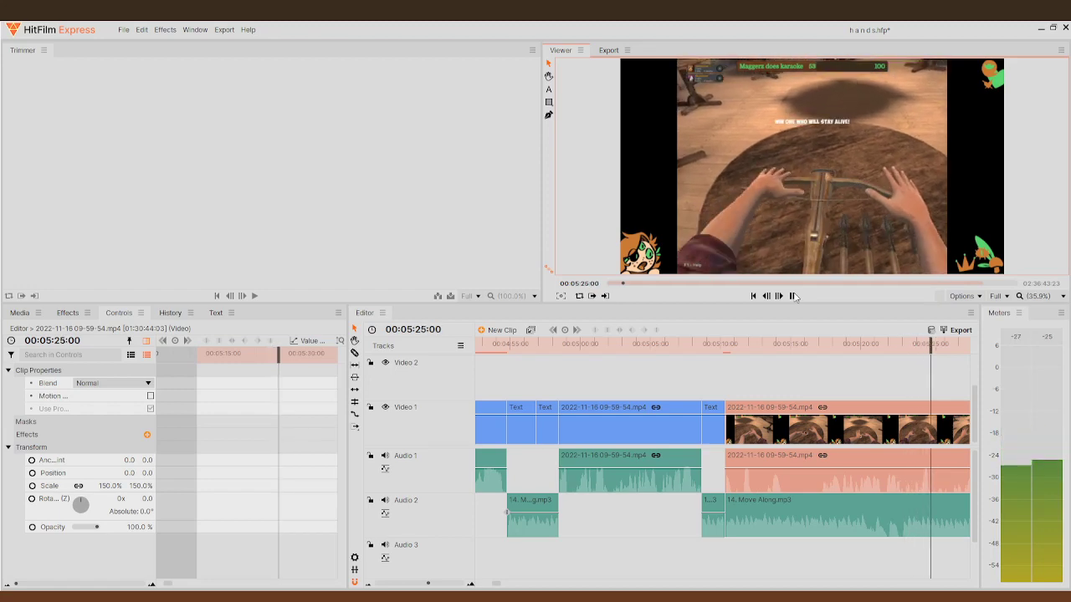
pyautogui.click(792, 296)
pyautogui.click(354, 353)
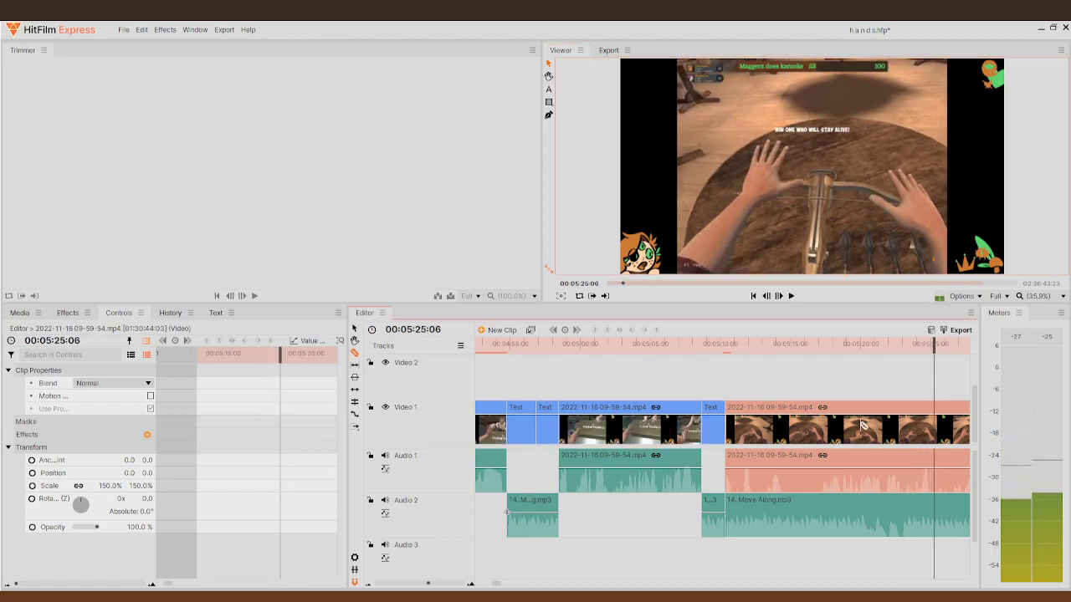
pyautogui.click(933, 425)
# - Scrub back through the newly cut gameplay clip and split it at 00:05:12:24
pyautogui.moveTo(927, 351); pyautogui.dragTo(918, 355)
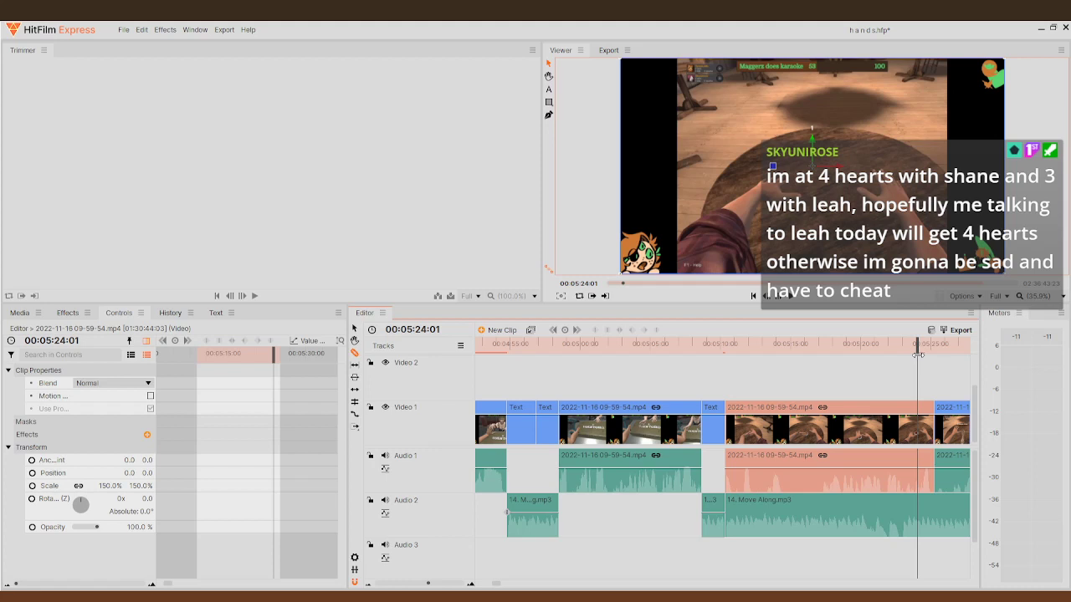
pyautogui.moveTo(918, 355); pyautogui.dragTo(766, 486)
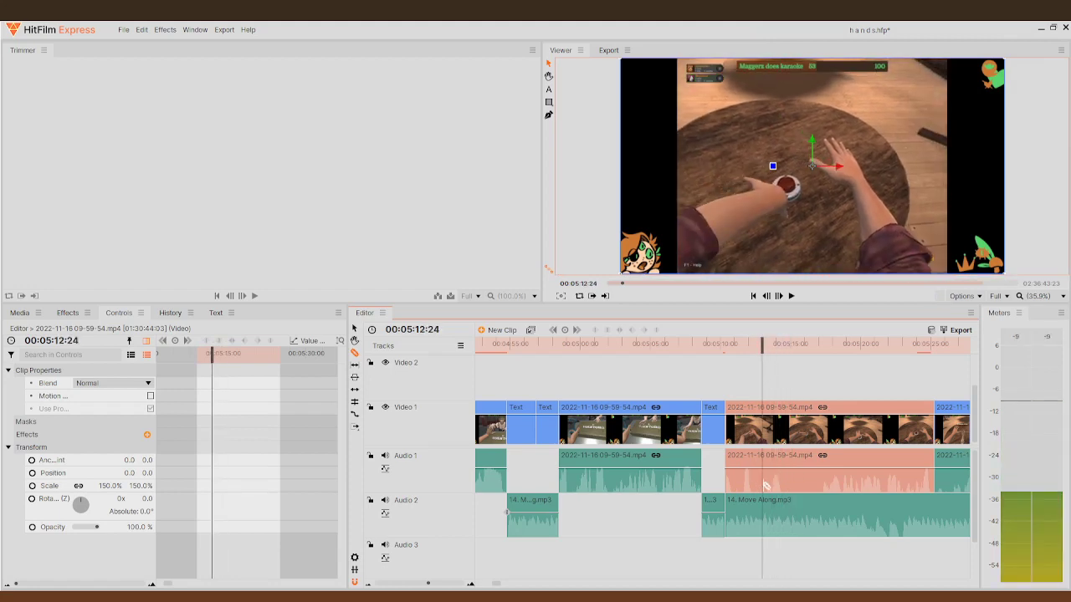
pyautogui.click(762, 432)
# - Delete the short piece before the 00:05:12:24 cut, move the next clip back against the text clip, and set the playhead to 00:05:10:07
pyautogui.click(353, 331)
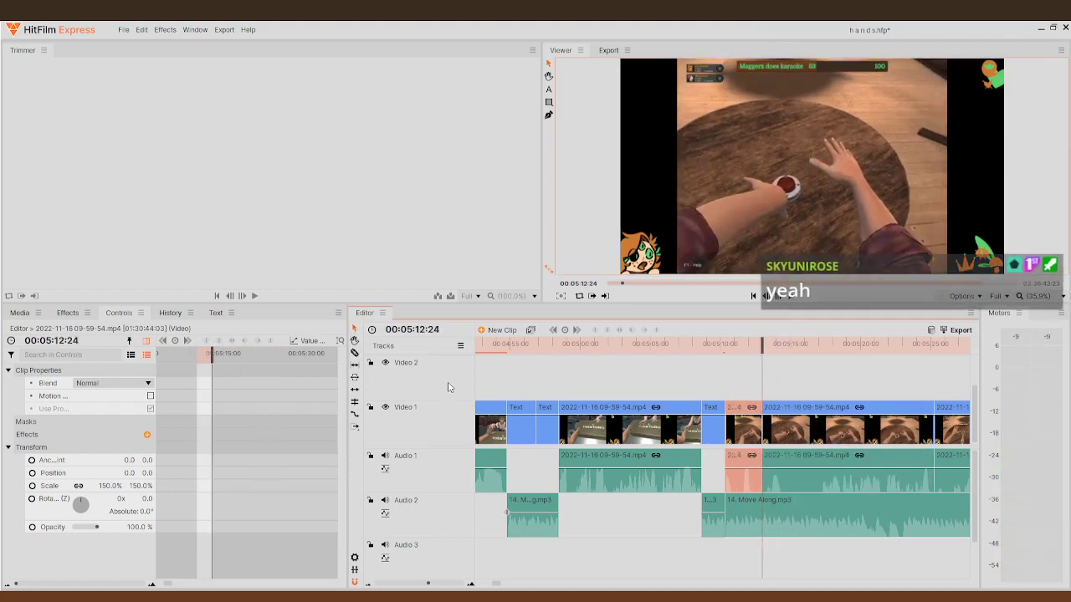
pyautogui.press('Delete')
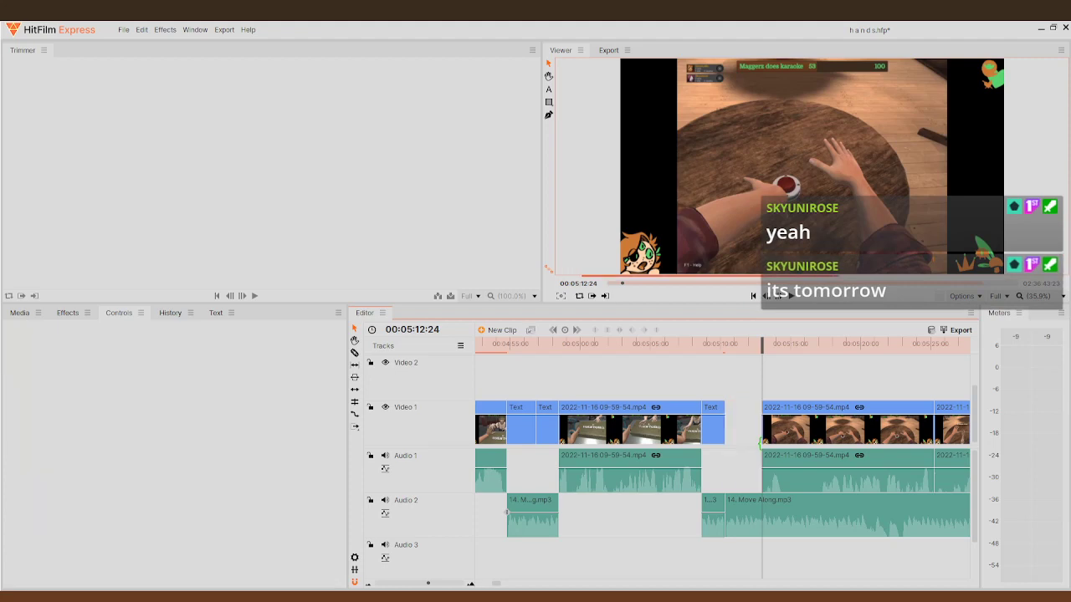
pyautogui.moveTo(828, 433); pyautogui.dragTo(797, 400)
pyautogui.moveTo(765, 349); pyautogui.dragTo(726, 358)
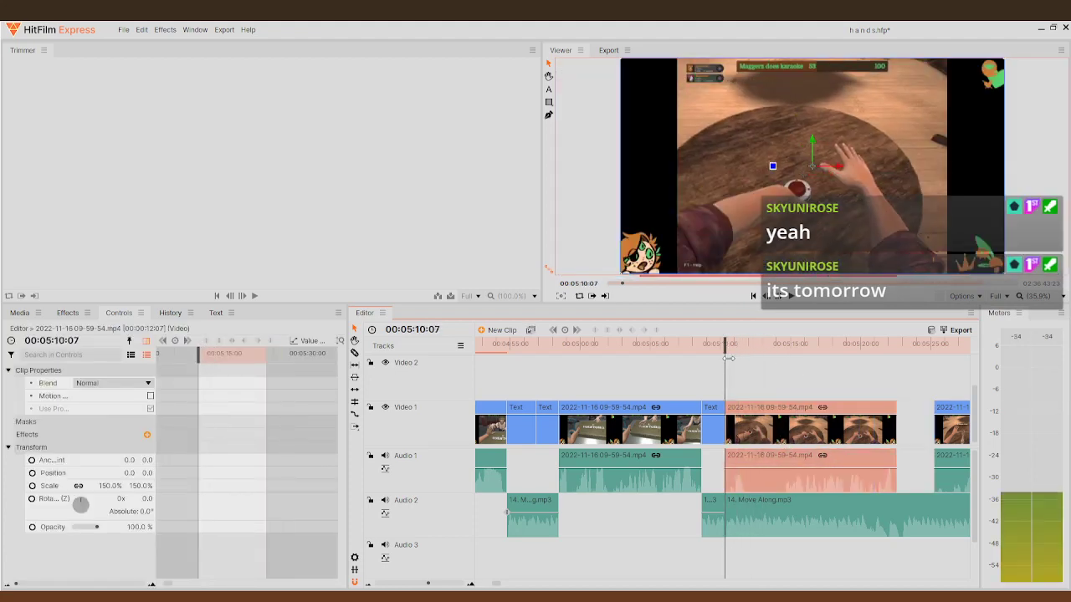
# - Play the gameplay clip from 00:05:10:07 through to its end and move the next gameplay clip back against it
pyautogui.click(789, 297)
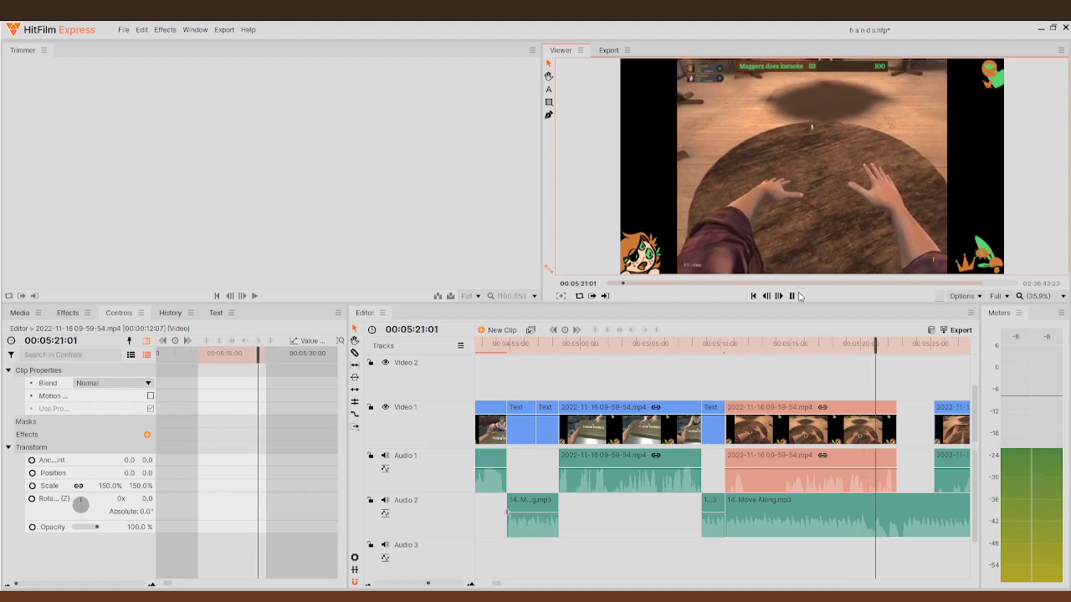
pyautogui.click(790, 296)
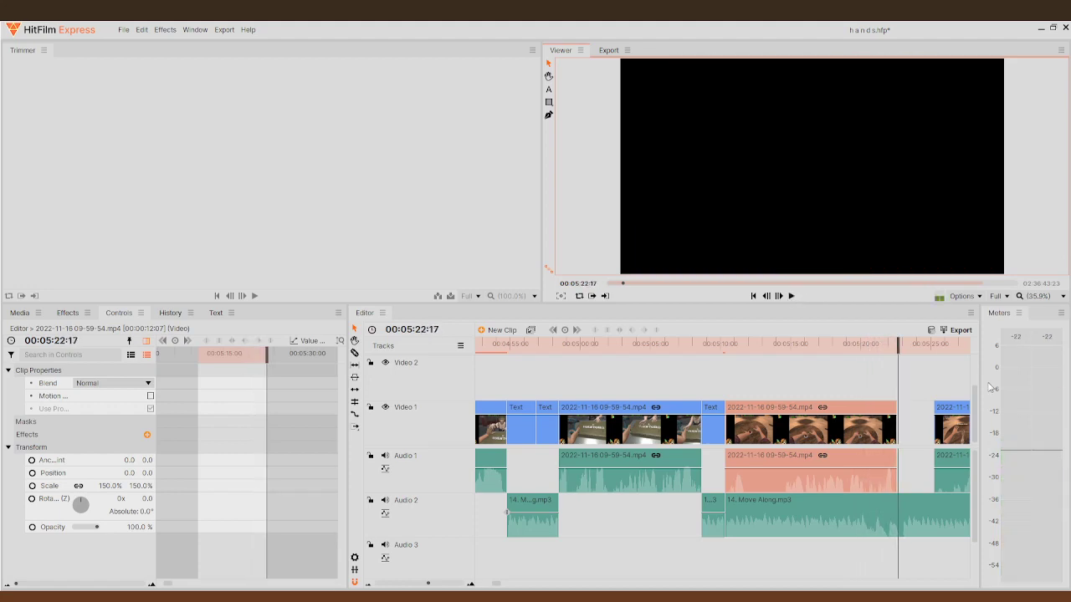
pyautogui.moveTo(946, 426); pyautogui.dragTo(902, 429)
# - Scrub ahead through the long gameplay clip, play past 00:06:16:07, and split the clip at 00:06:10:19
pyautogui.click(936, 344)
pyautogui.moveTo(960, 354); pyautogui.dragTo(834, 372)
pyautogui.click(790, 297)
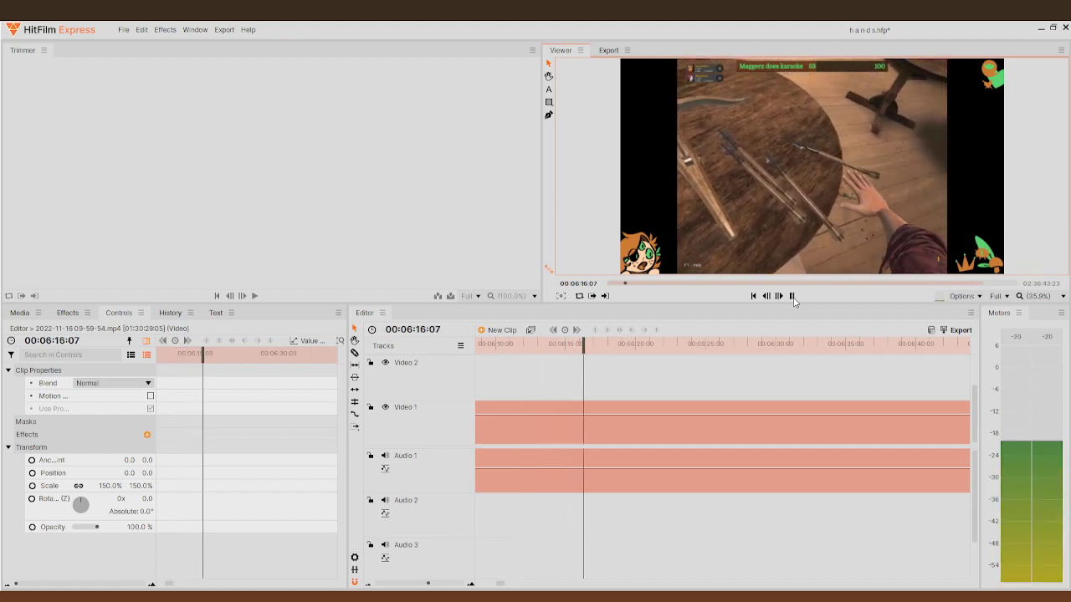
pyautogui.click(792, 296)
pyautogui.moveTo(590, 373); pyautogui.dragTo(500, 406)
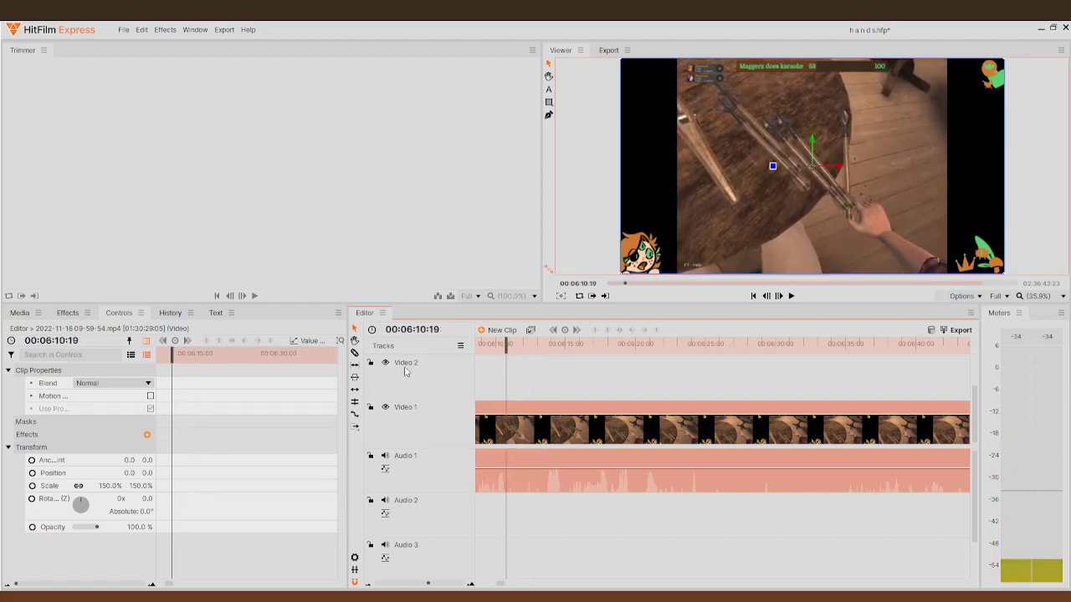
pyautogui.click(513, 429)
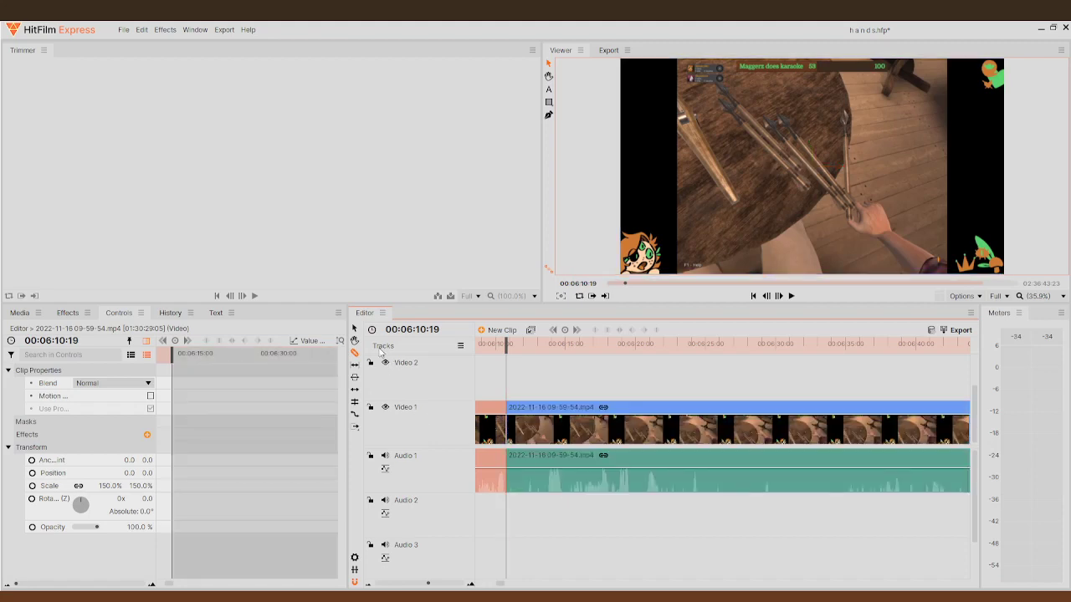
# - Delete the footage before the 00:06:10:19 cut, move the remaining clip back against the preceding one, and set the playhead to 00:05:22:09
pyautogui.press('Delete')
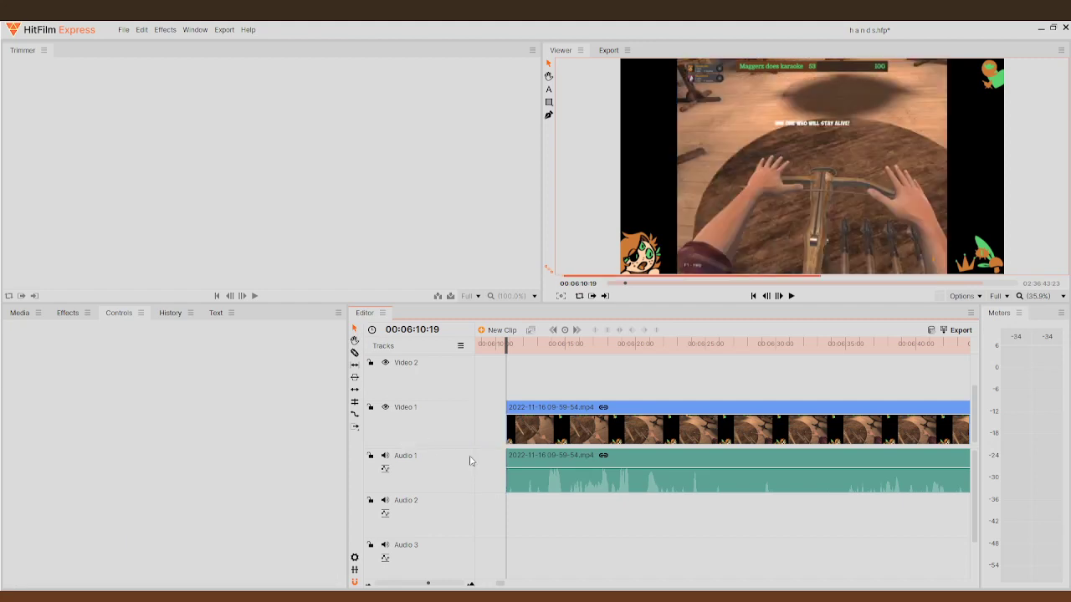
pyautogui.moveTo(510, 438); pyautogui.dragTo(565, 433)
pyautogui.click(551, 345)
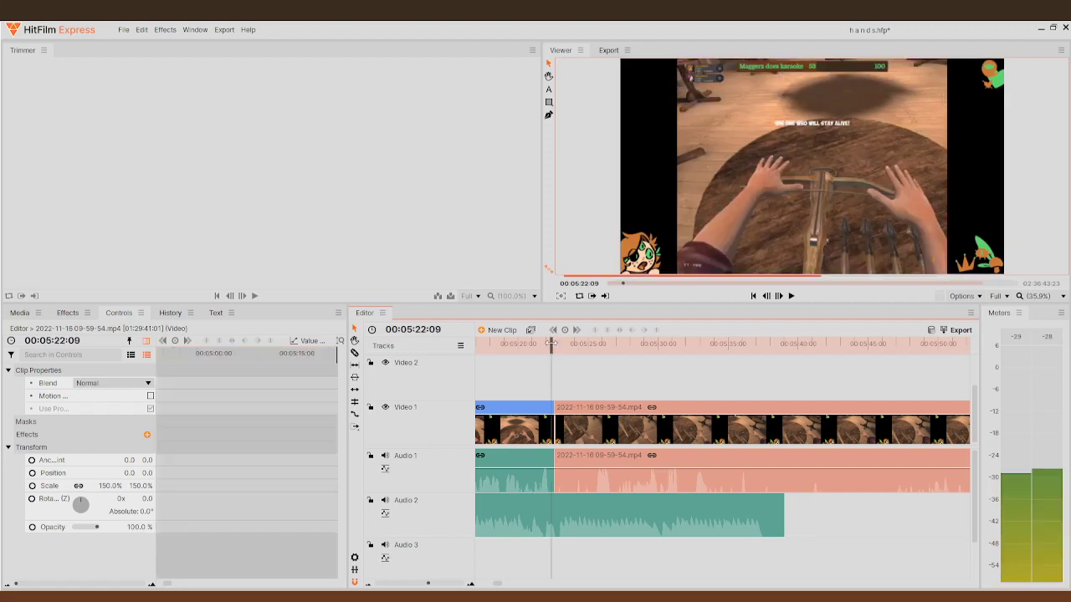
# - Play the footage from 00:05:22:09 across the new join and split the long gameplay clip at 00:05:30:00
pyautogui.click(792, 297)
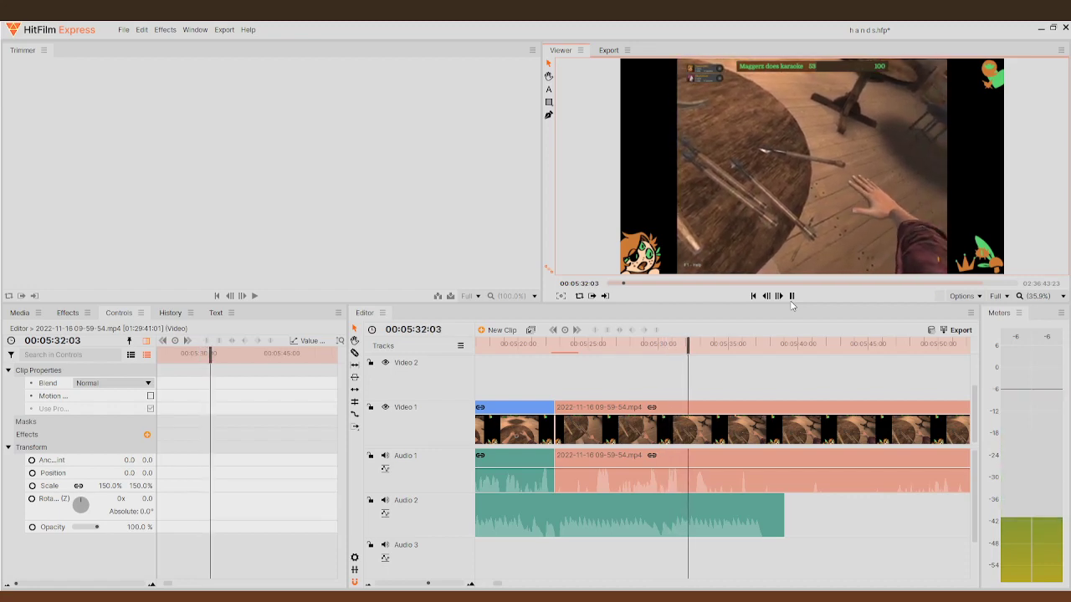
pyautogui.press('space')
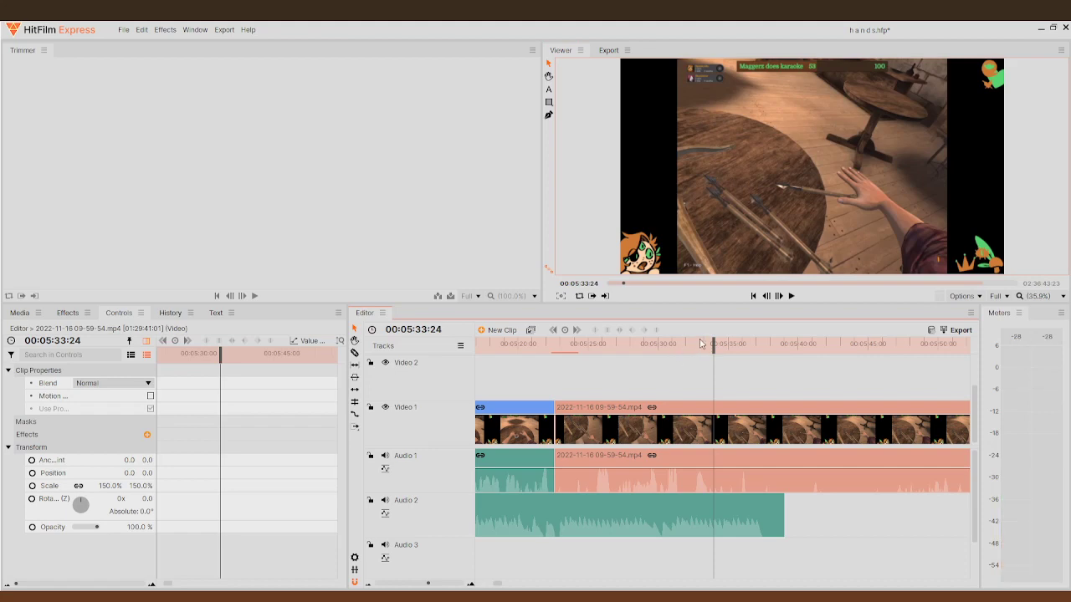
pyautogui.moveTo(715, 339); pyautogui.dragTo(659, 359)
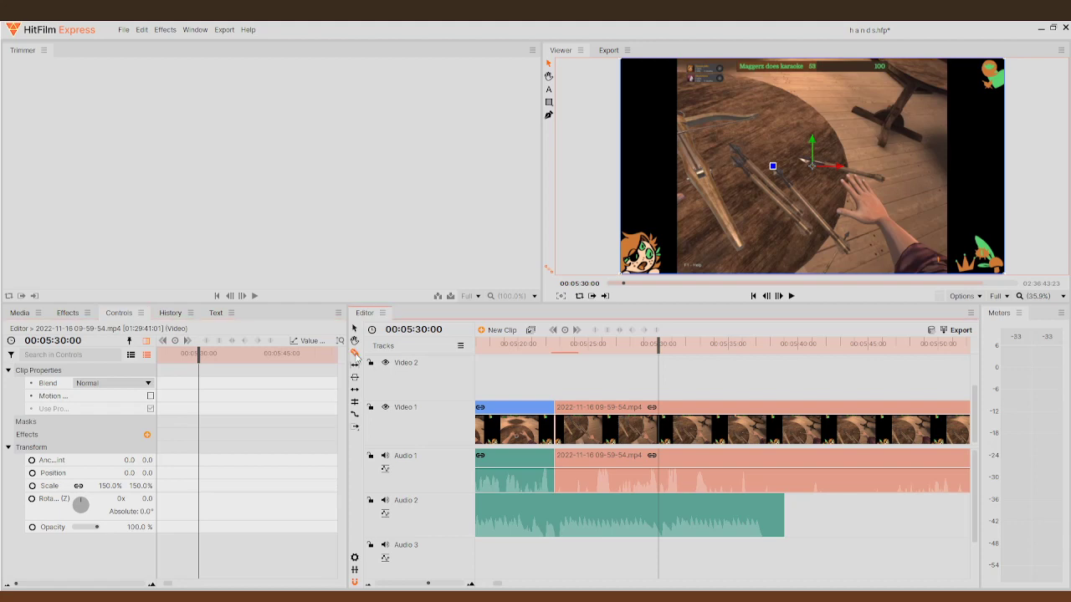
pyautogui.click(664, 427)
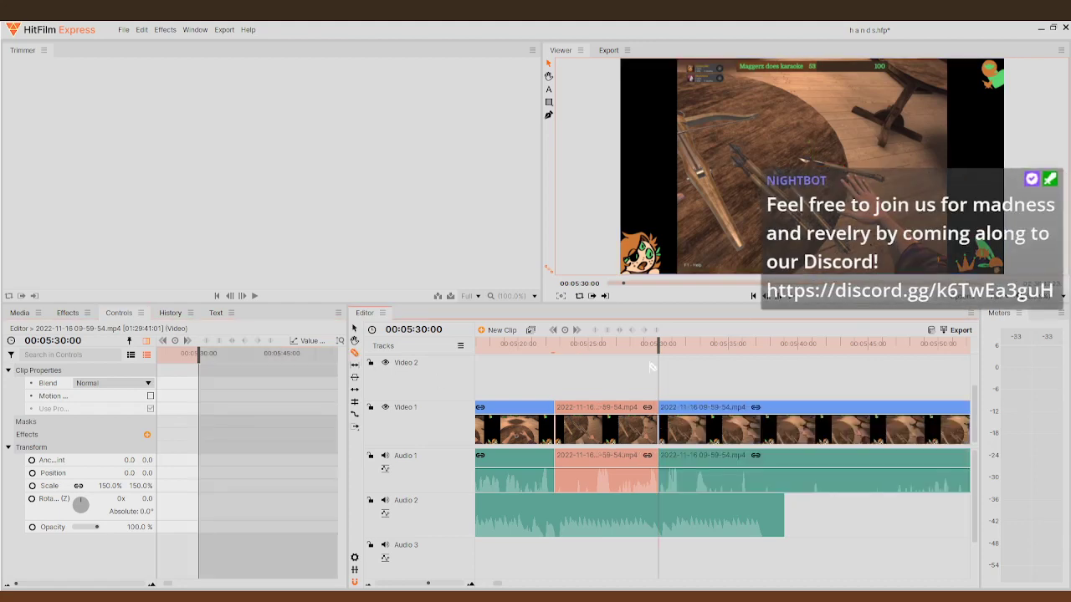
# - Scrub ahead to 00:06:04:06, play to 00:06:09:20, and split the long gameplay clip just before 00:06:05:00
pyautogui.moveTo(666, 356); pyautogui.dragTo(852, 428)
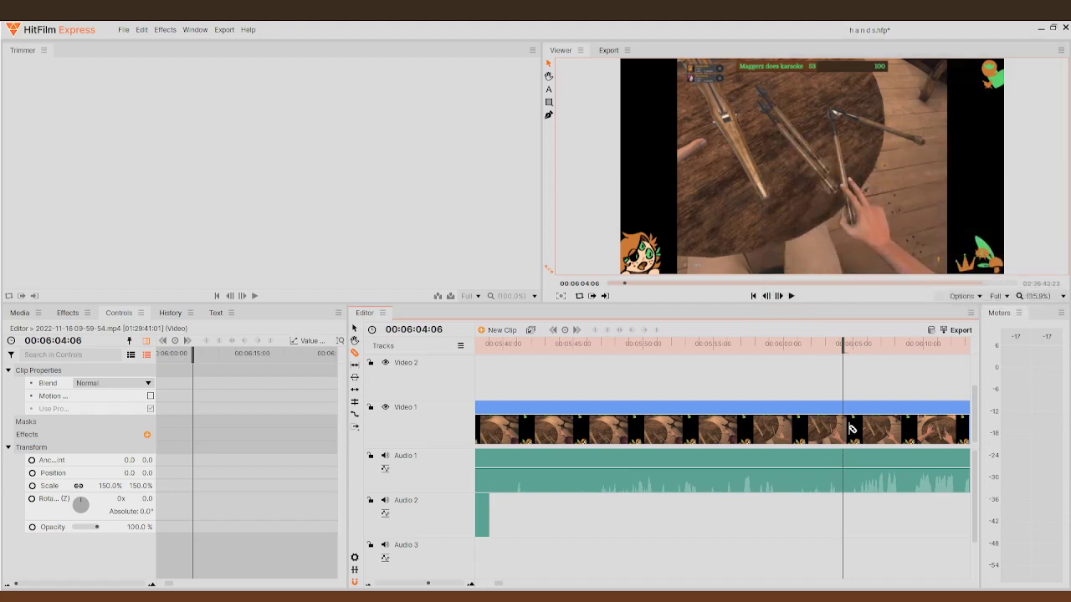
pyautogui.click(791, 297)
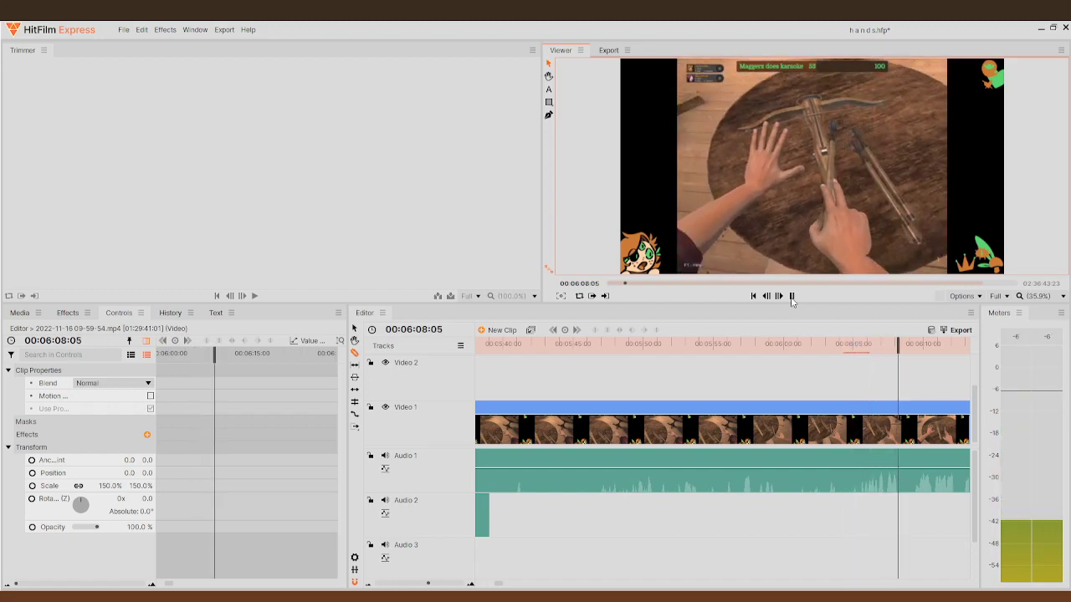
pyautogui.click(790, 297)
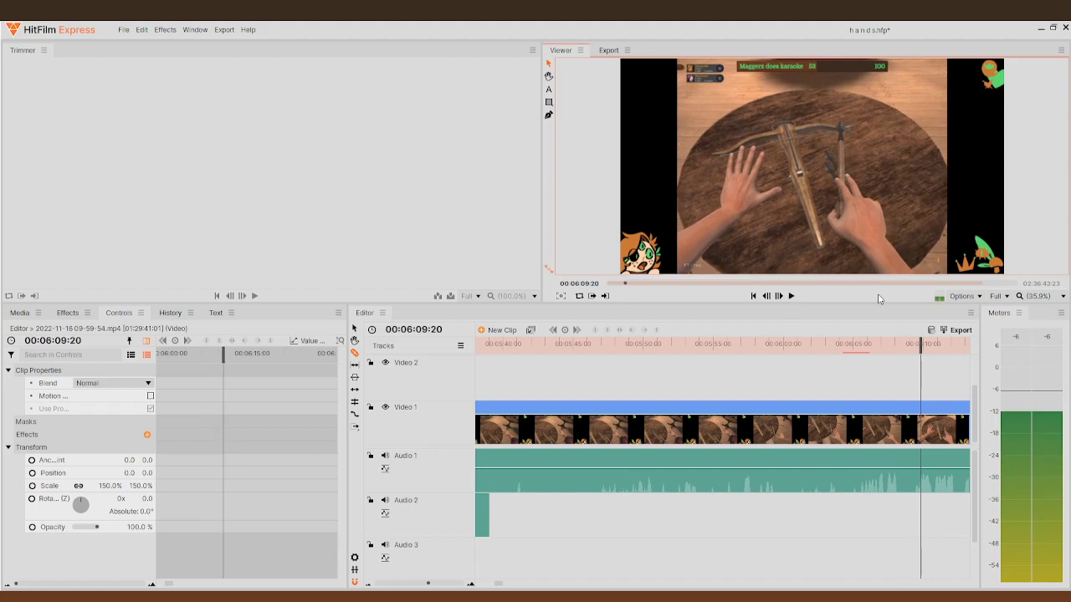
pyautogui.moveTo(932, 348); pyautogui.dragTo(899, 347)
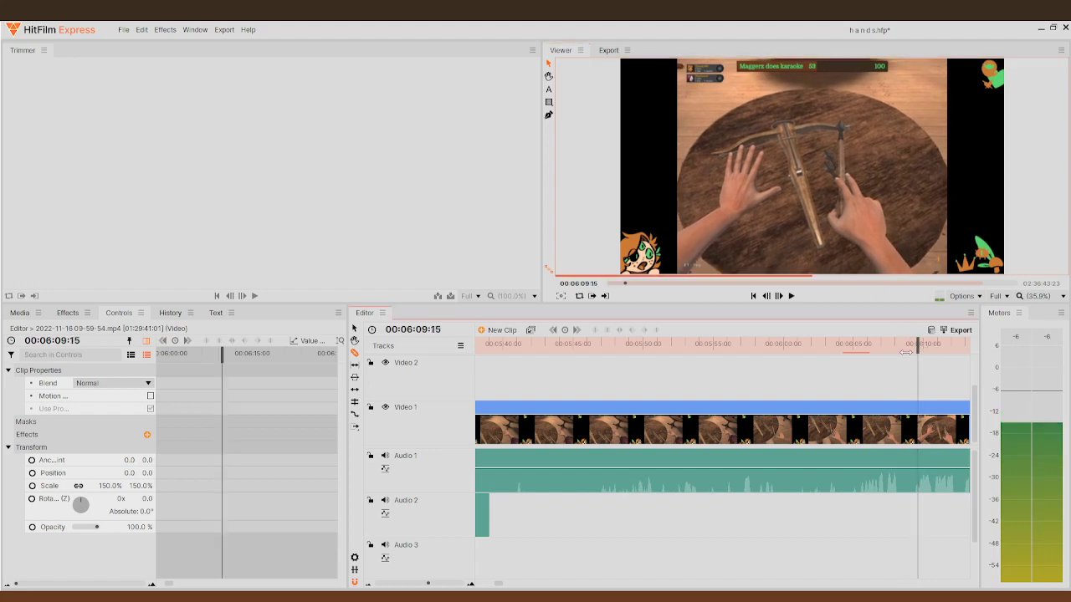
pyautogui.click(849, 431)
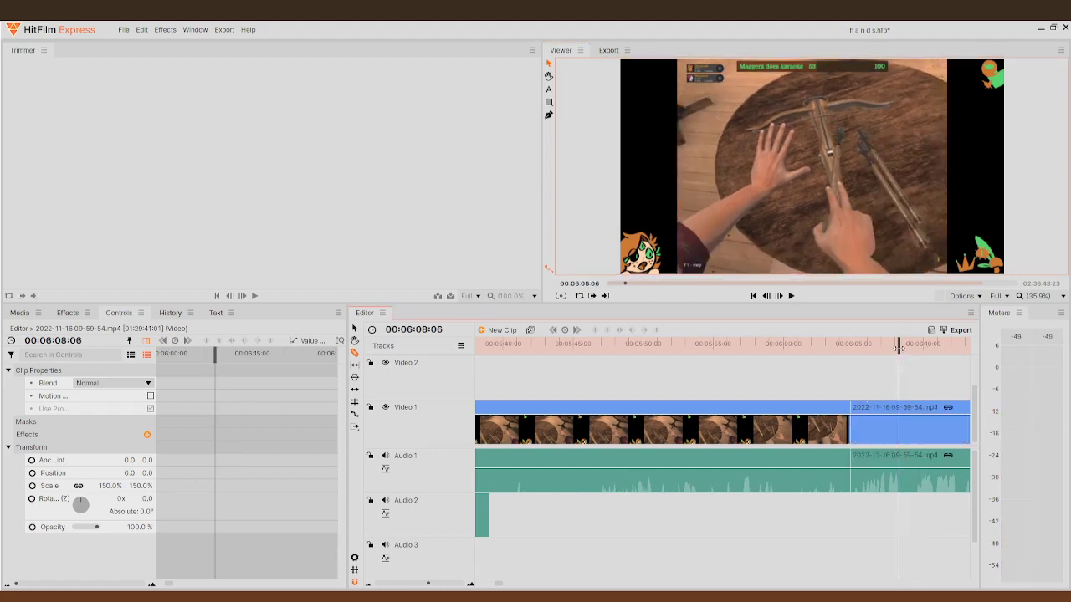
# - Play on from about 00:06:07 and split the long gameplay clip just after 00:06:25:04
pyautogui.moveTo(900, 347); pyautogui.dragTo(883, 347)
pyautogui.click(791, 296)
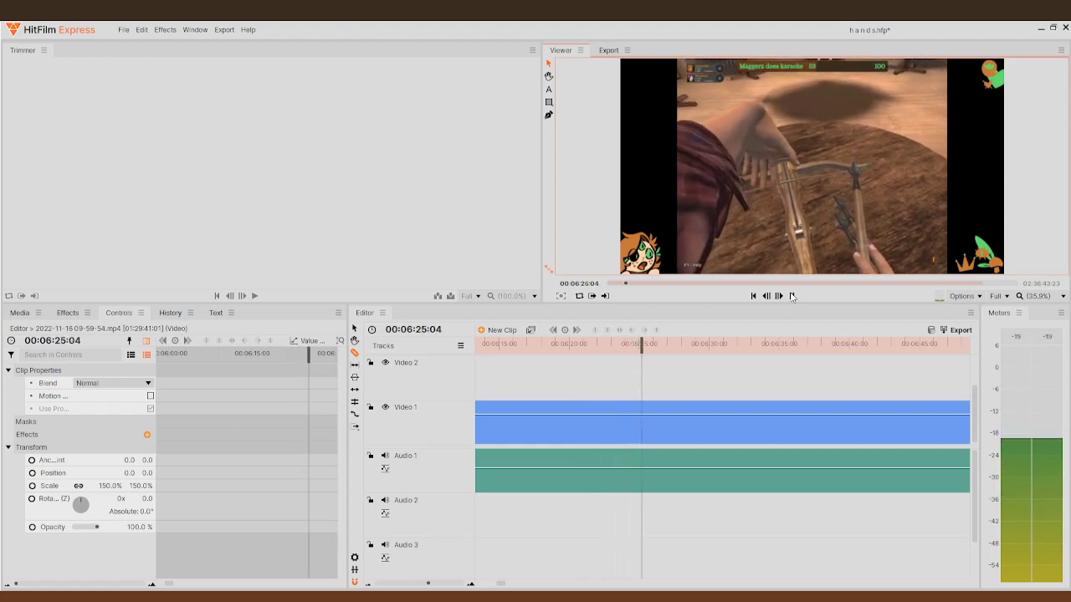
pyautogui.click(790, 296)
pyautogui.click(652, 411)
# - Play on to 00:06:45:18, scrub back, and split the gameplay clip at 00:06:40:21
pyautogui.click(796, 297)
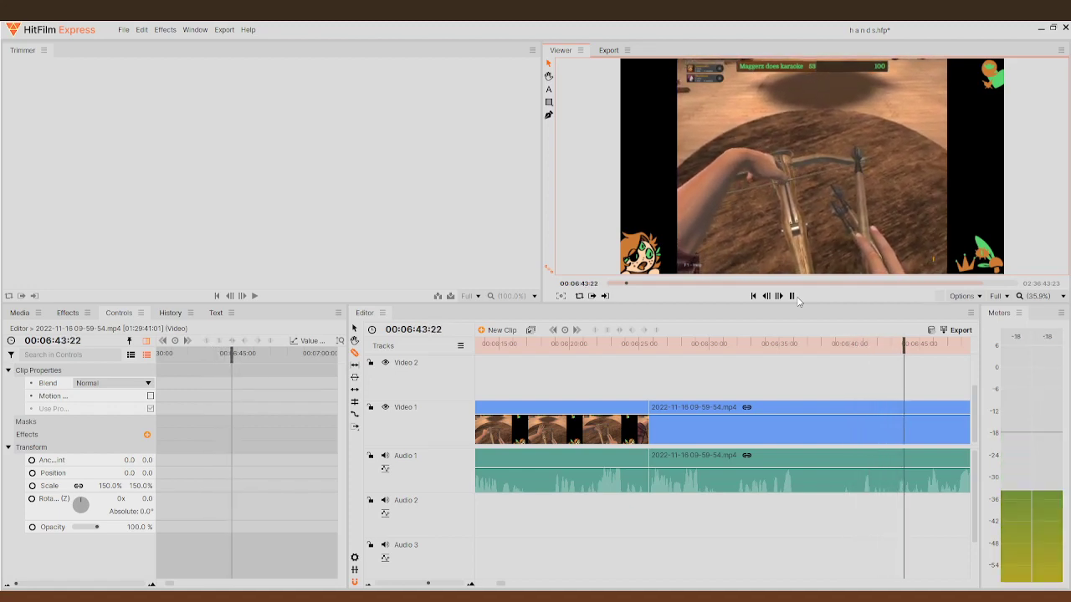
pyautogui.click(792, 297)
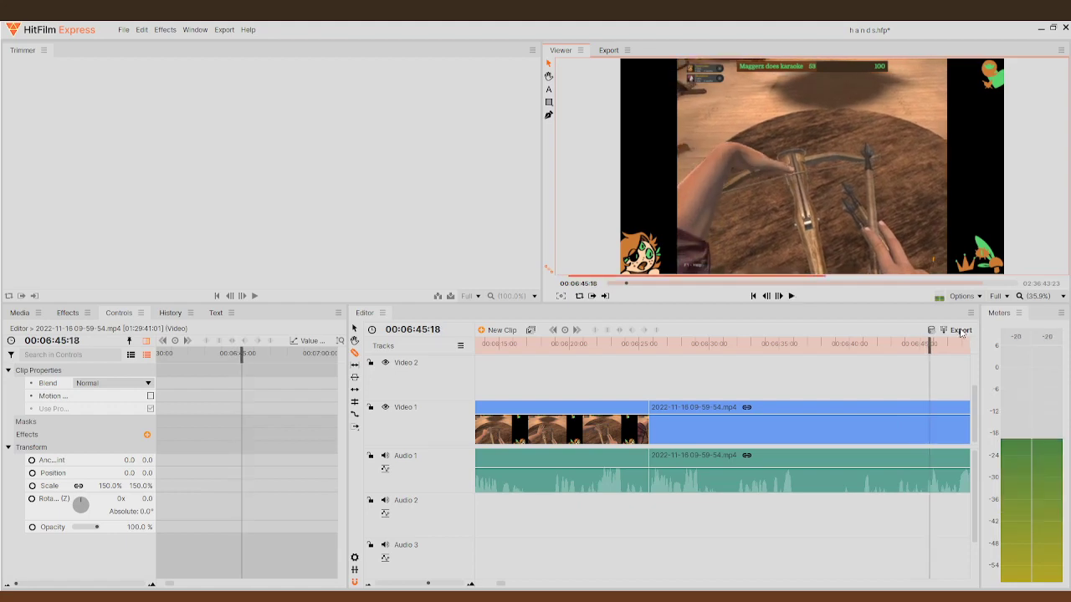
pyautogui.moveTo(917, 350); pyautogui.dragTo(860, 352)
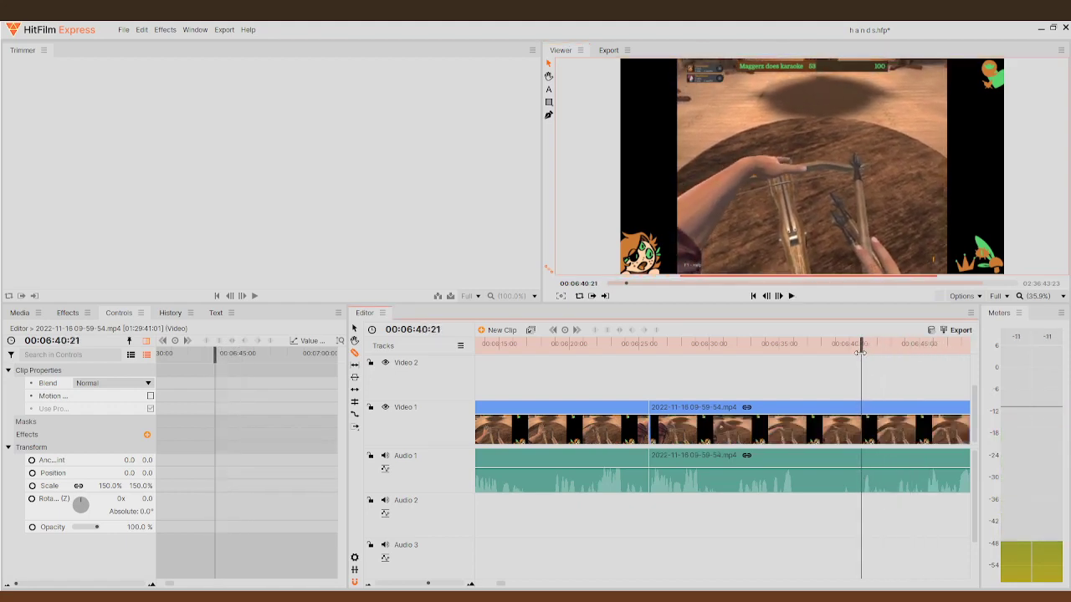
pyautogui.click(866, 416)
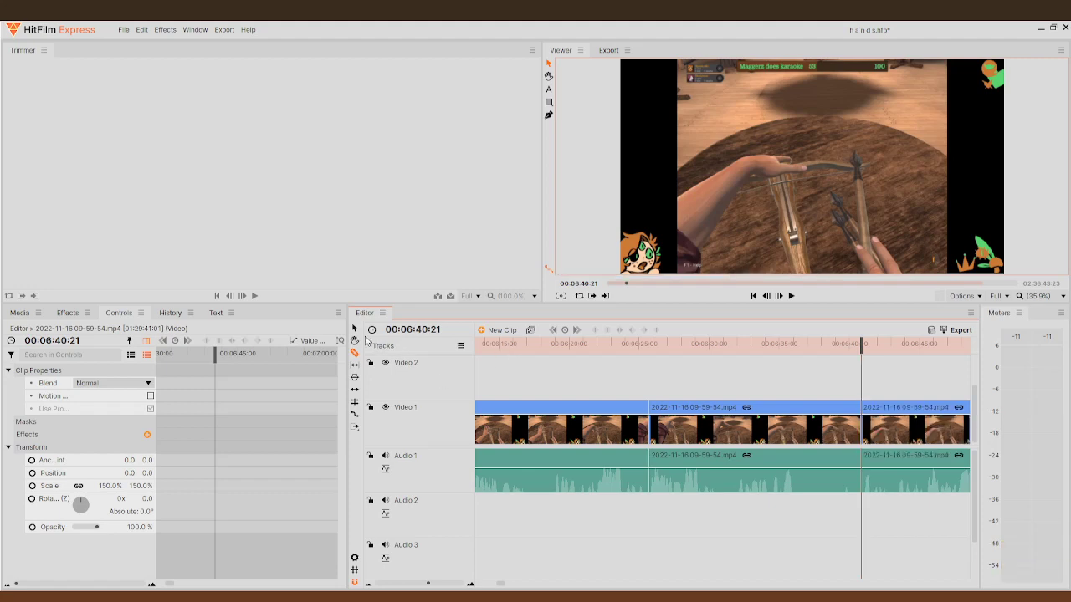
# - Delete the piece before the 00:06:40:21 cut and move the remaining gameplay footage back against the preceding clip
pyautogui.click(706, 426)
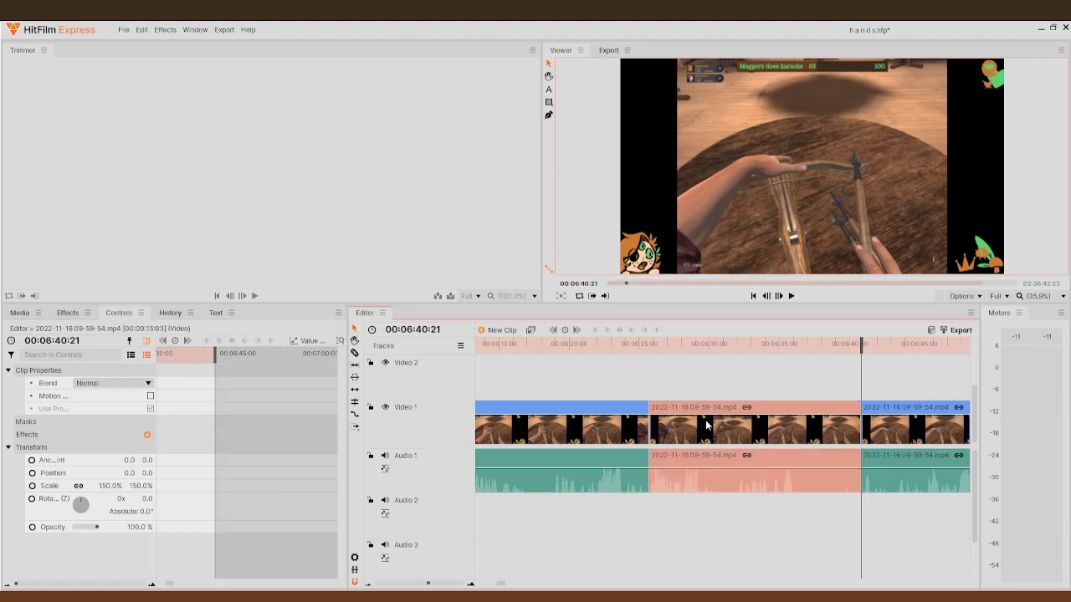
pyautogui.press('Delete')
pyautogui.moveTo(892, 437); pyautogui.dragTo(681, 439)
# - Review the footage around the end of the Move Along music up to 00:05:38:11 and delete the gameplay clip that starts at 00:05:30:00
pyautogui.moveTo(845, 352); pyautogui.dragTo(502, 347)
pyautogui.scroll(-3, 520, 444)
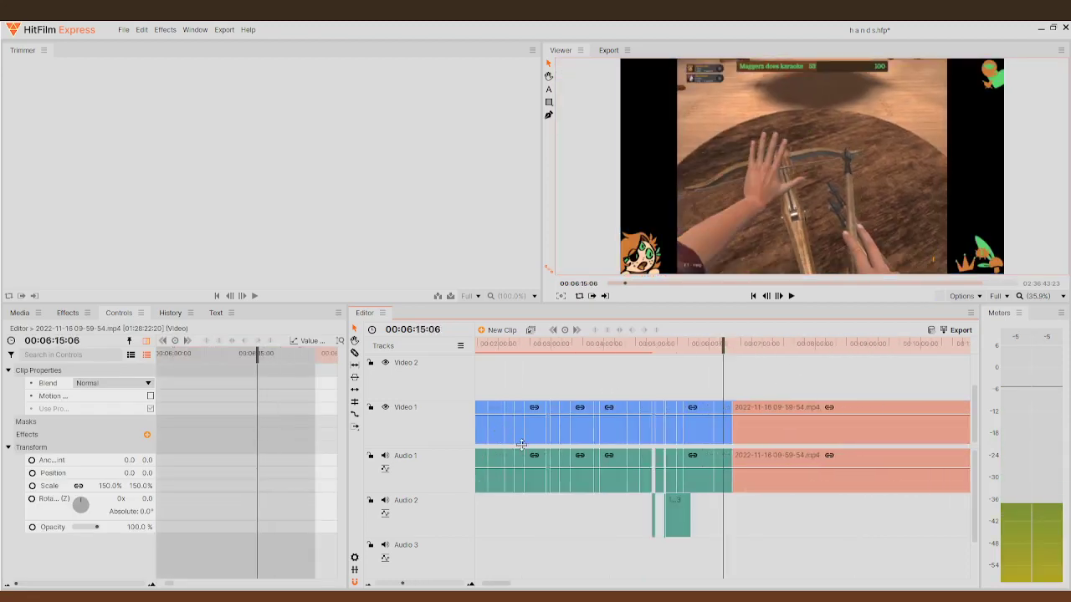
pyautogui.moveTo(719, 341); pyautogui.dragTo(668, 344)
pyautogui.moveTo(627, 377); pyautogui.dragTo(684, 344)
pyautogui.click(790, 296)
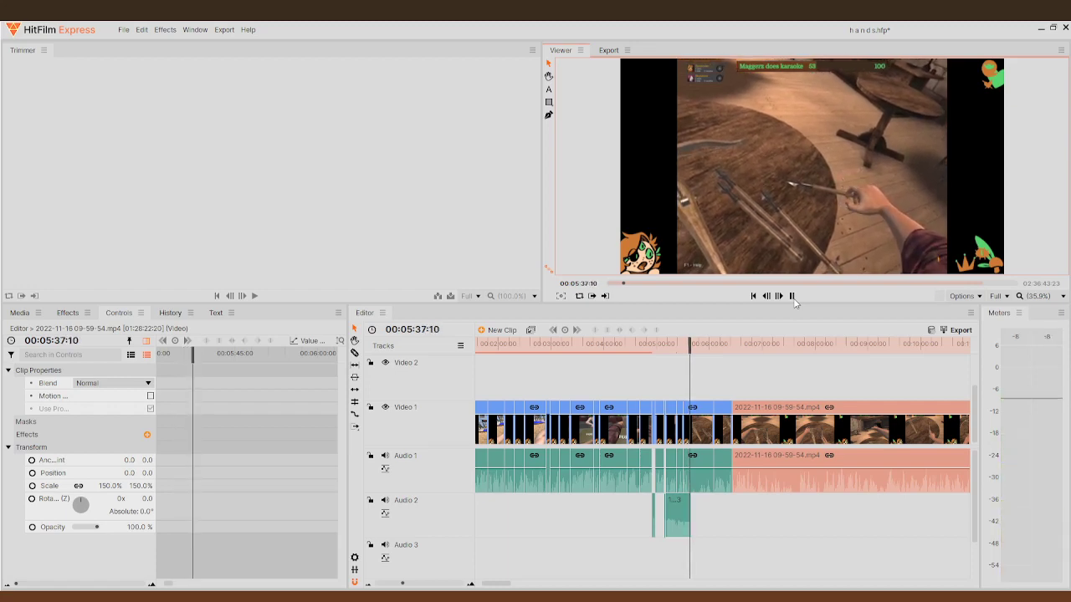
pyautogui.press('space')
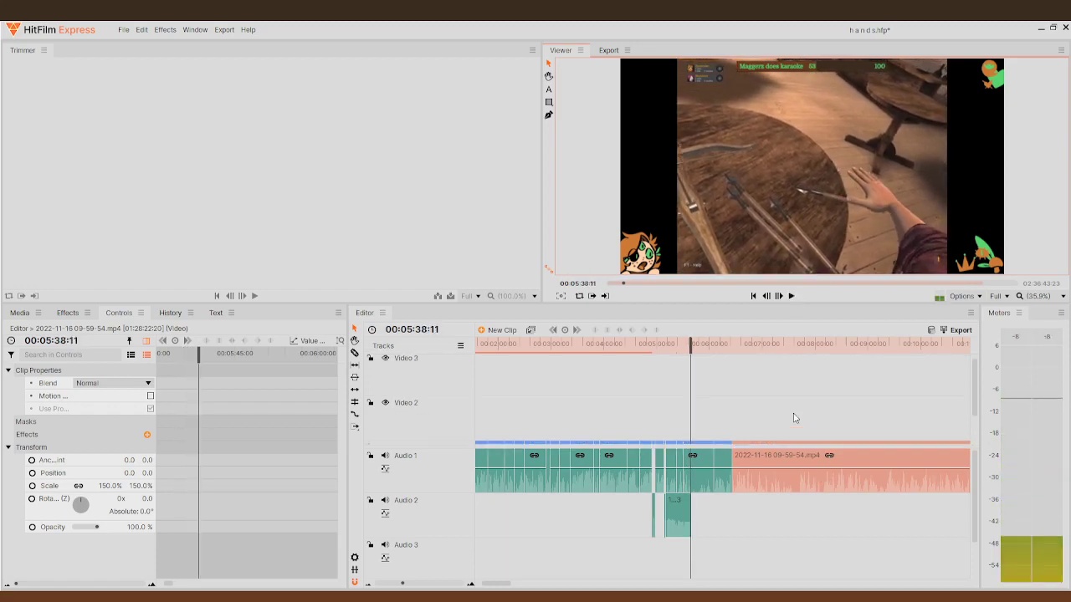
pyautogui.scroll(5, 728, 418)
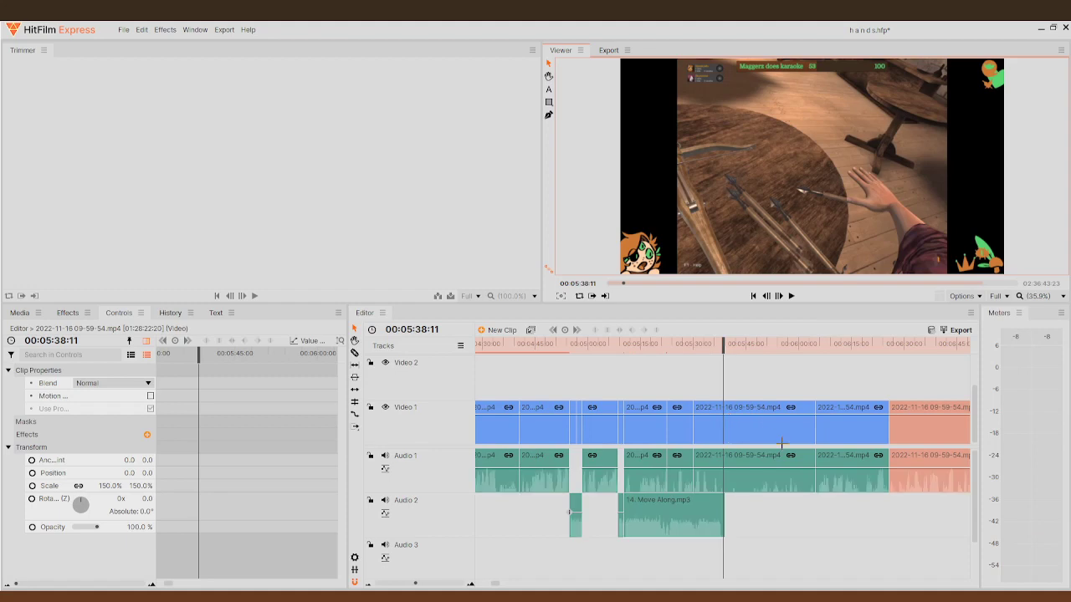
pyautogui.click(783, 442)
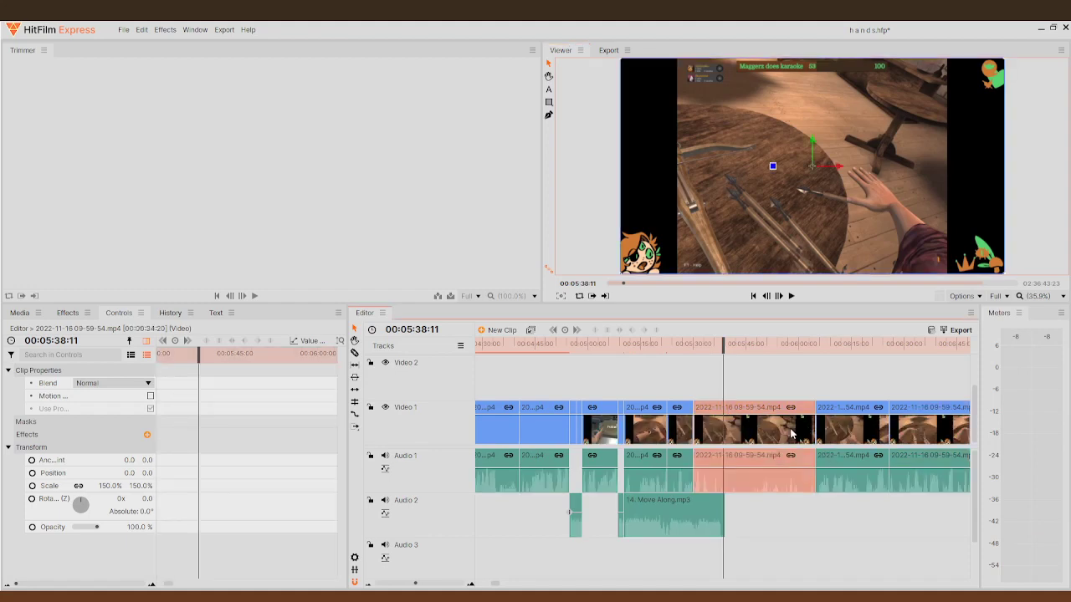
pyautogui.press('Delete')
# - Select all the gameplay clips after the gap and move them back together against the clip ending at 00:05:30:00
pyautogui.moveTo(786, 392); pyautogui.dragTo(840, 474)
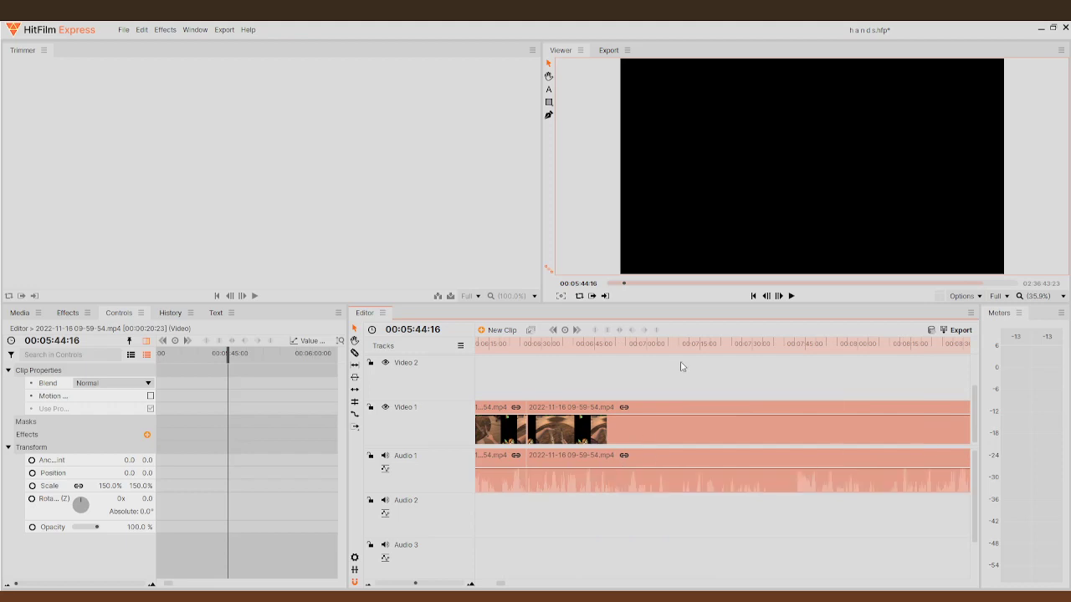
pyautogui.click(682, 360)
pyautogui.scroll(-3, 660, 352)
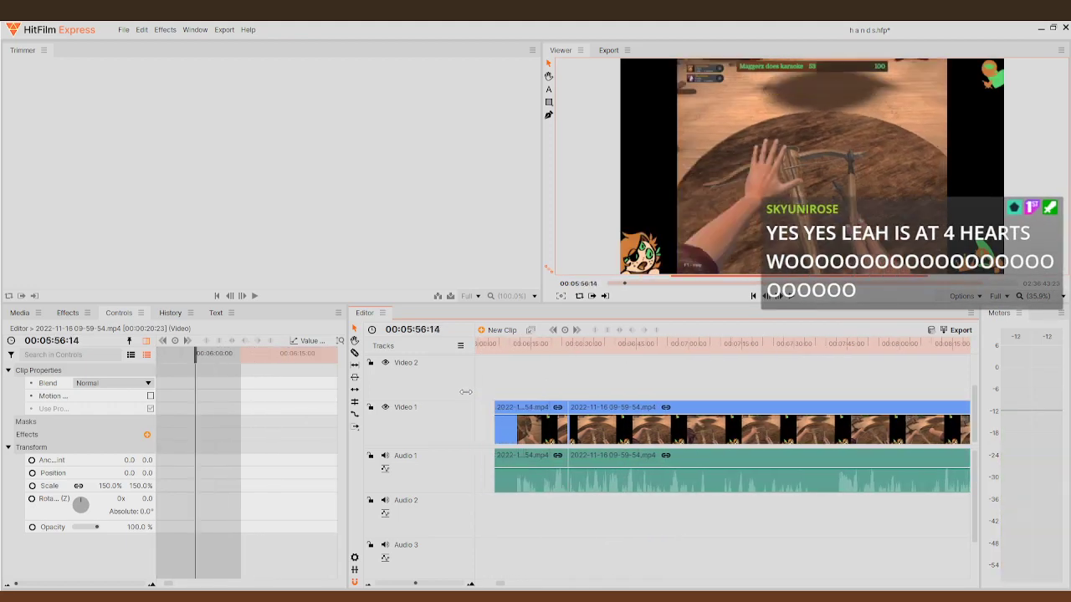
pyautogui.scroll(3, 690, 404)
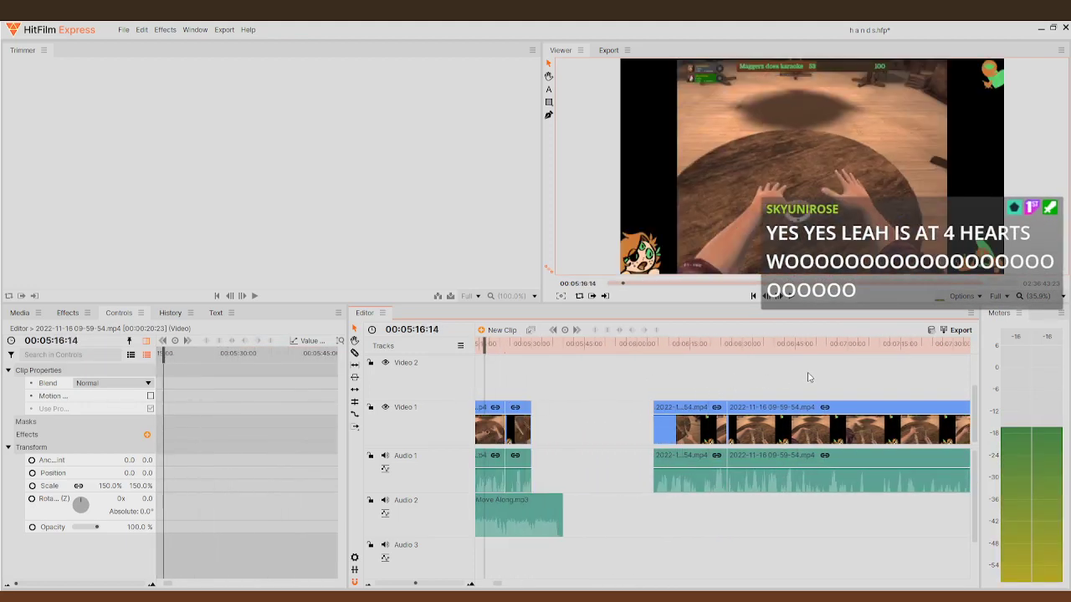
pyautogui.moveTo(694, 387); pyautogui.dragTo(754, 450)
pyautogui.moveTo(679, 438); pyautogui.dragTo(556, 439)
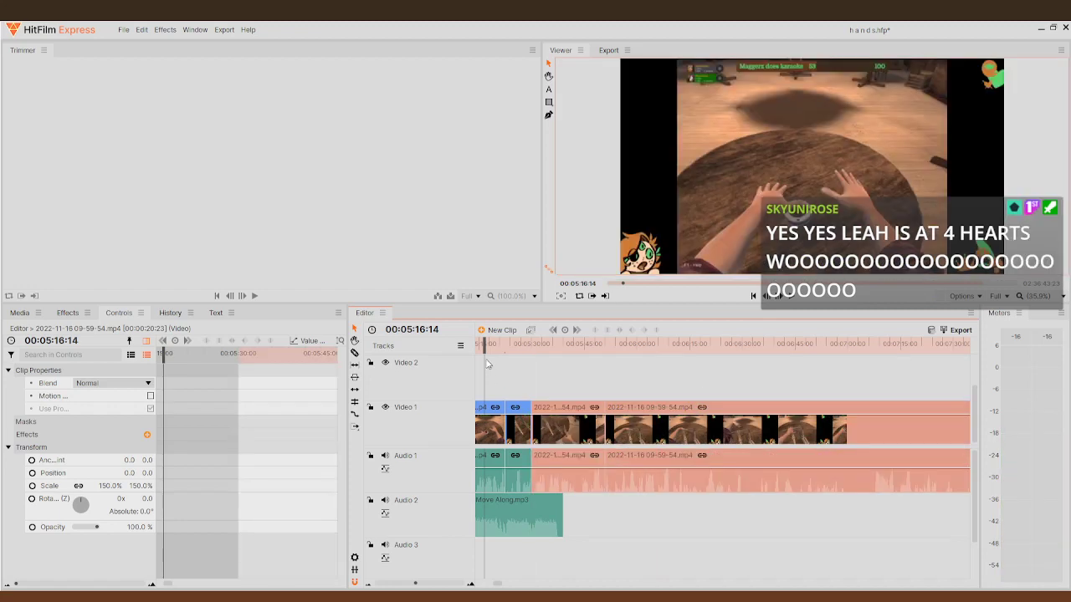
# - Review the gameplay footage up to 00:05:56:16, replay it from 00:05:54:00, and split the clip at 00:05:56:10
pyautogui.moveTo(494, 342); pyautogui.dragTo(525, 342)
pyautogui.click(565, 366)
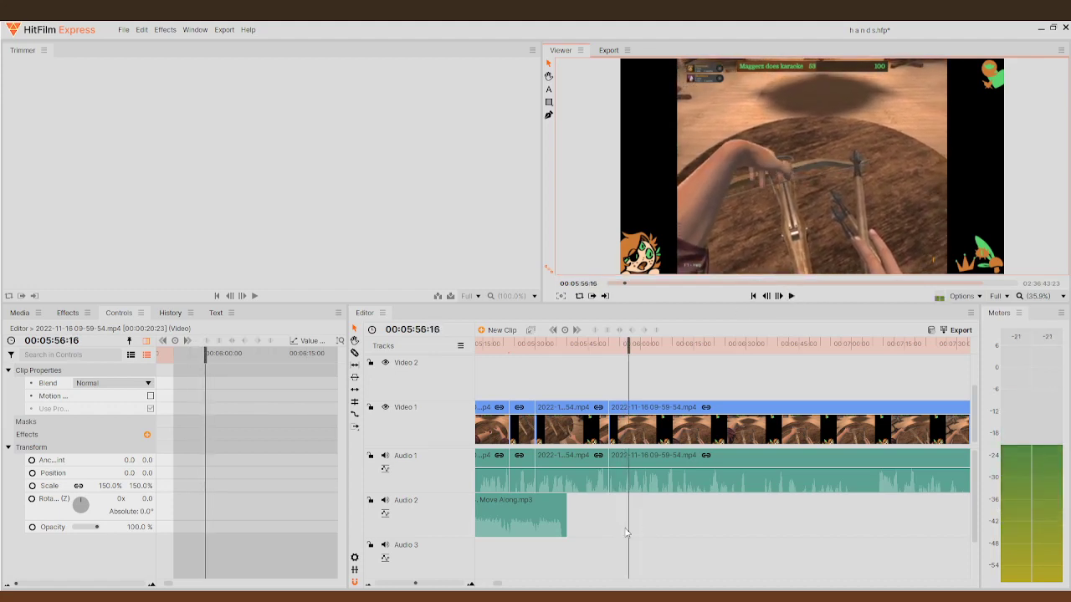
pyautogui.scroll(5, 654, 492)
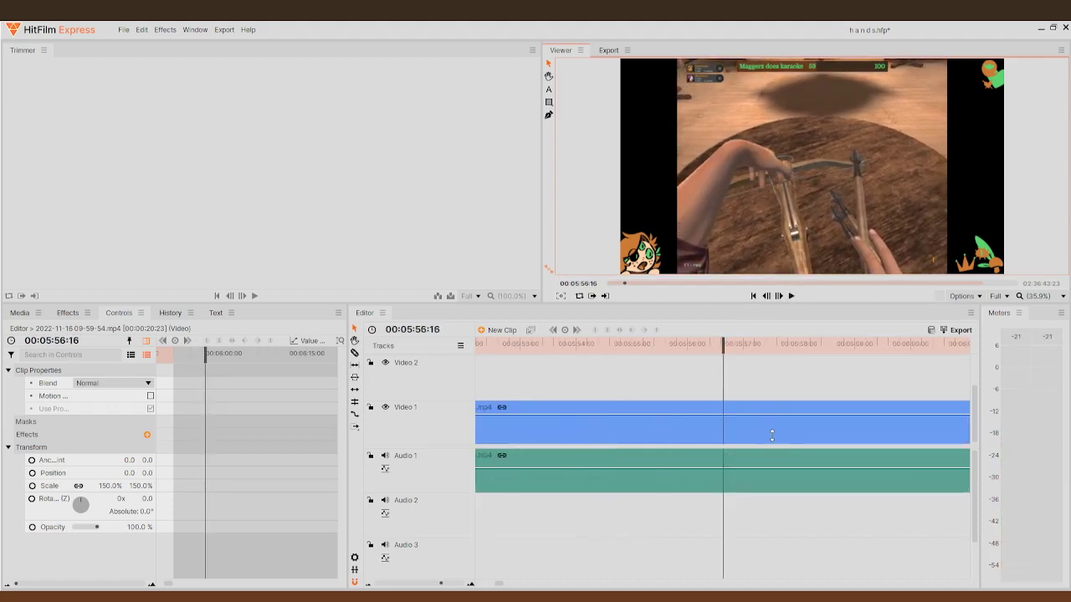
pyautogui.press('Up')
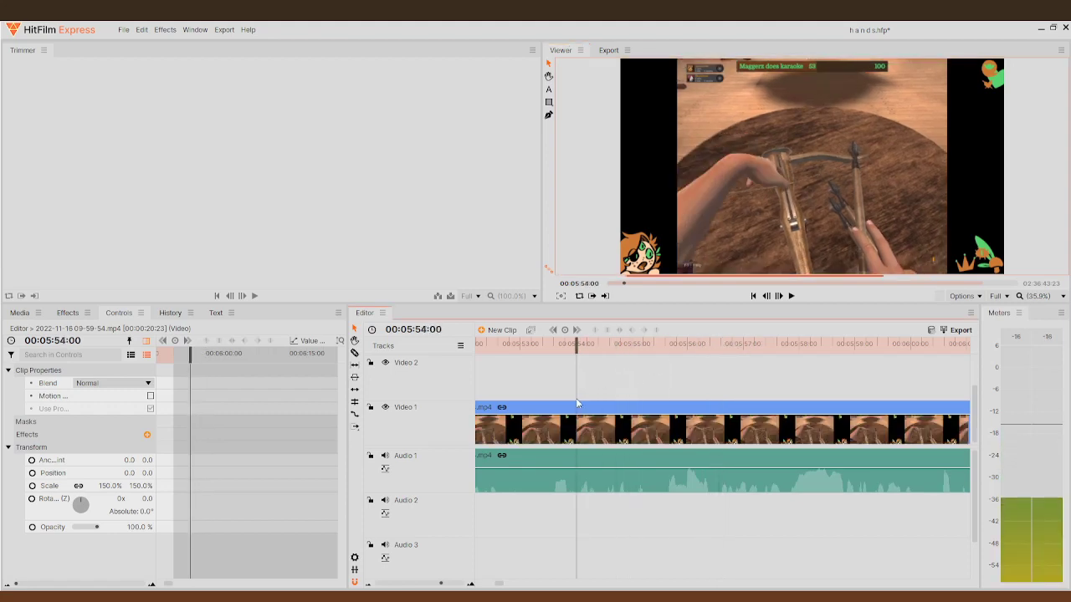
pyautogui.click(792, 296)
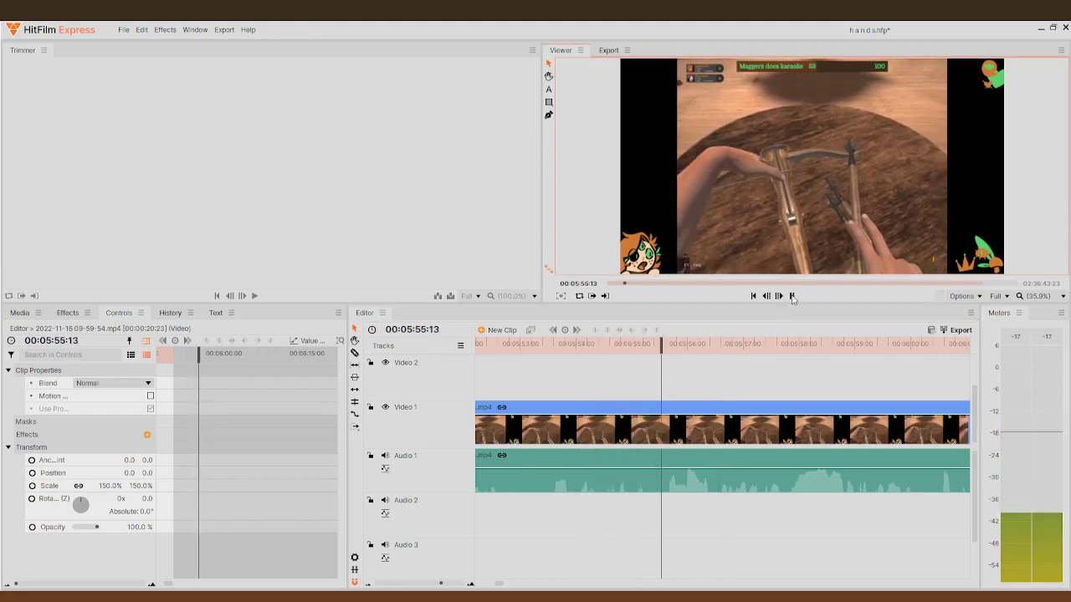
pyautogui.click(791, 296)
pyautogui.moveTo(673, 345); pyautogui.dragTo(717, 348)
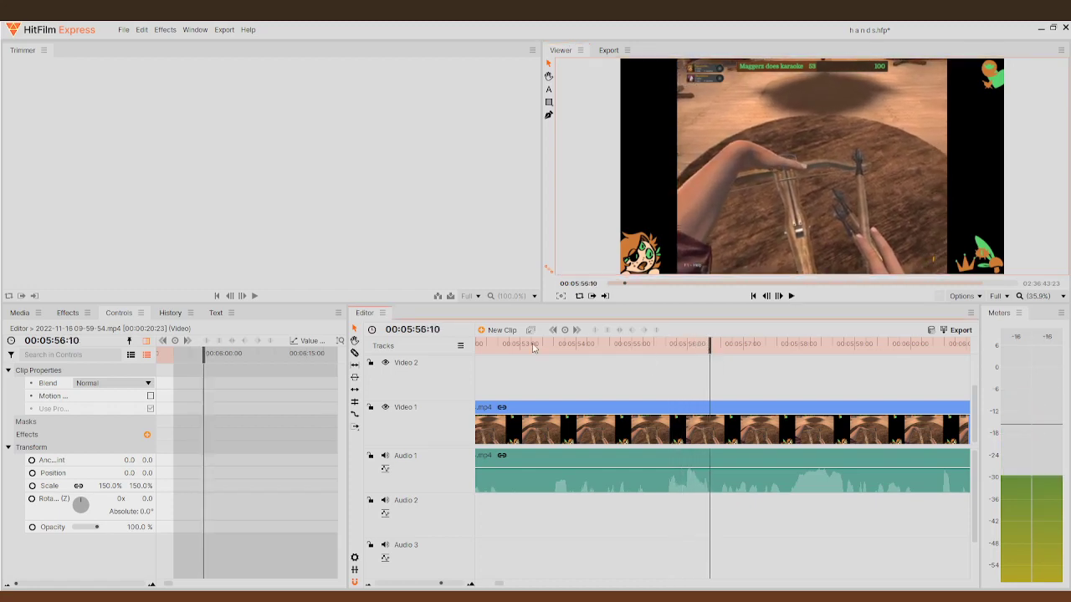
pyautogui.click(709, 418)
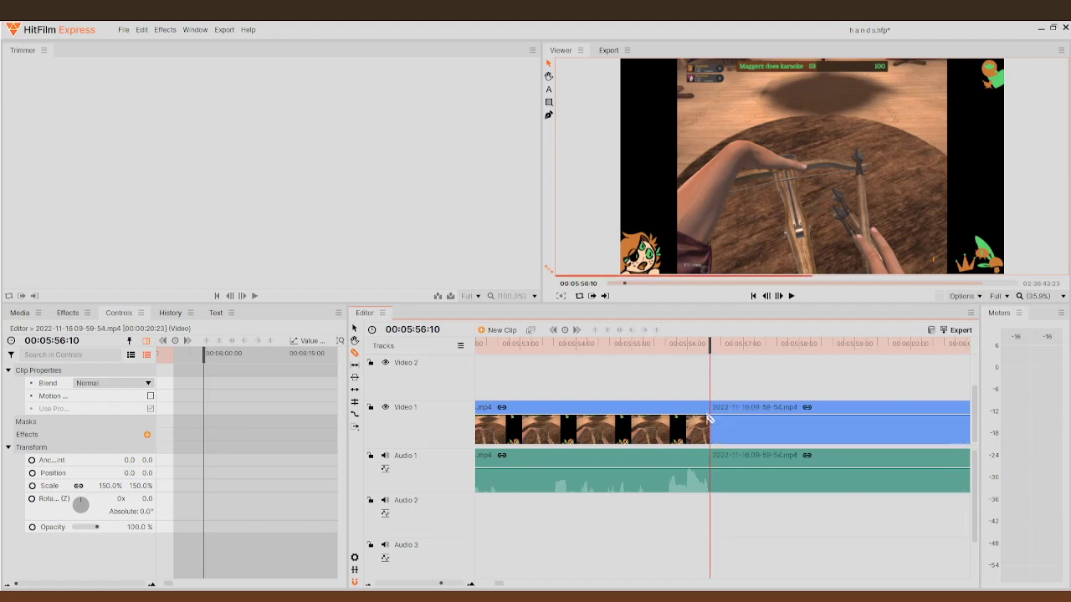
# - Play the footage after the 00:05:56:10 cut and split the gameplay clip again just after 00:06:00:00
pyautogui.press('space')
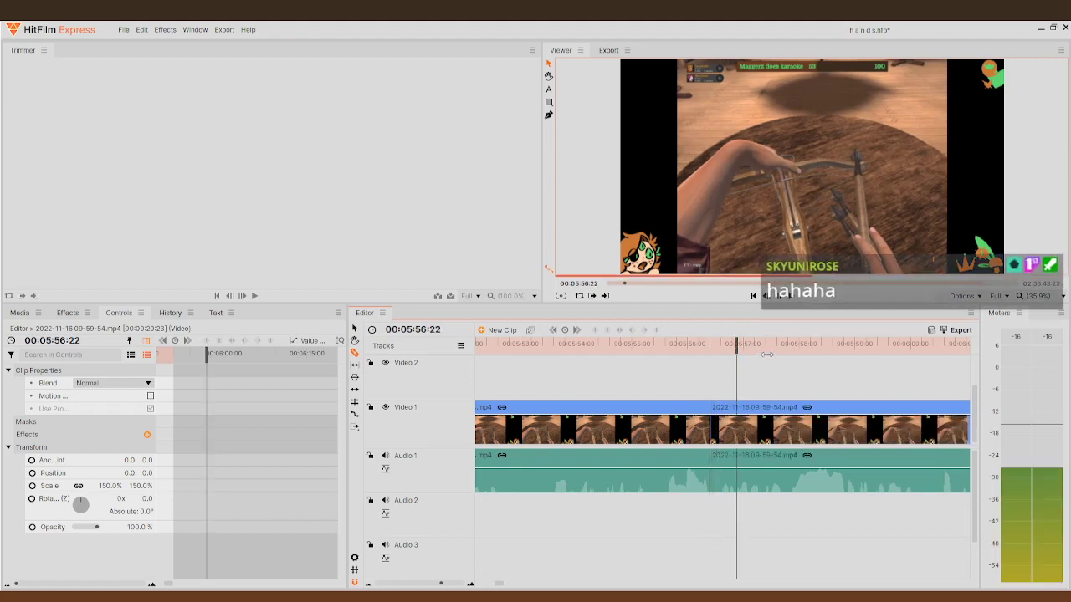
pyautogui.moveTo(566, 345); pyautogui.dragTo(522, 387)
pyautogui.click(790, 297)
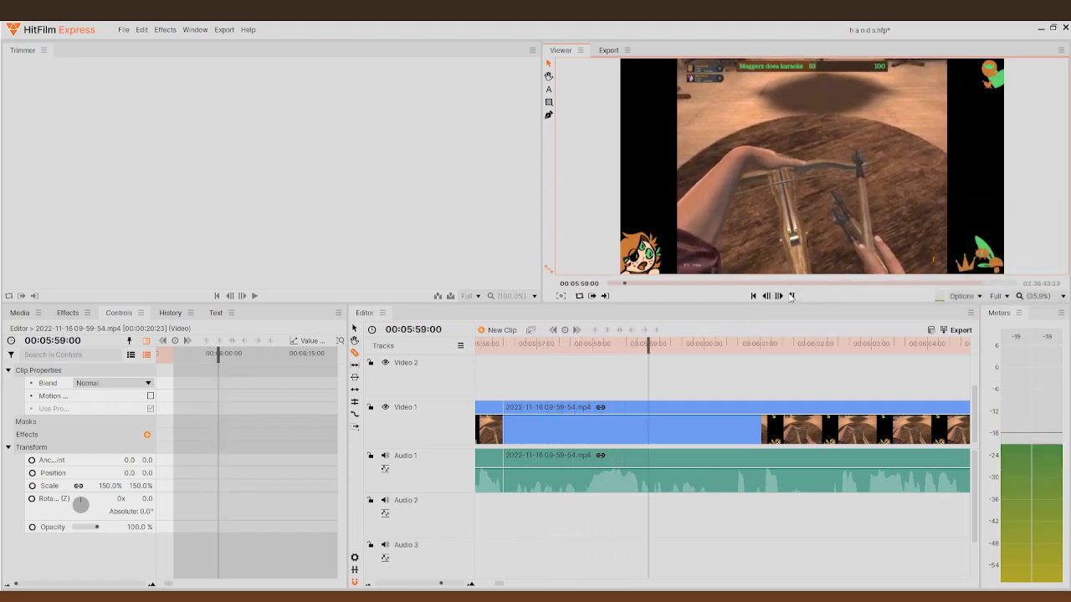
pyautogui.click(716, 414)
# - Replay the footage leading up to the 00:05:56:10 cut and split the gameplay clip at 00:05:55:16
pyautogui.moveTo(713, 343); pyautogui.dragTo(481, 345)
pyautogui.moveTo(485, 399); pyautogui.dragTo(481, 460)
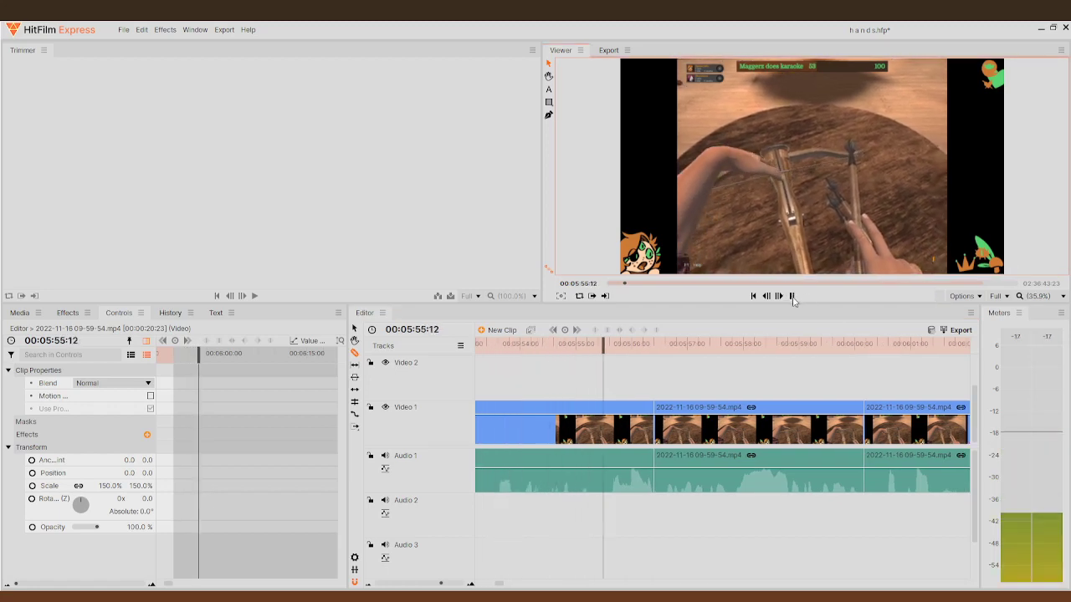
pyautogui.click(793, 297)
pyautogui.moveTo(620, 350); pyautogui.dragTo(609, 357)
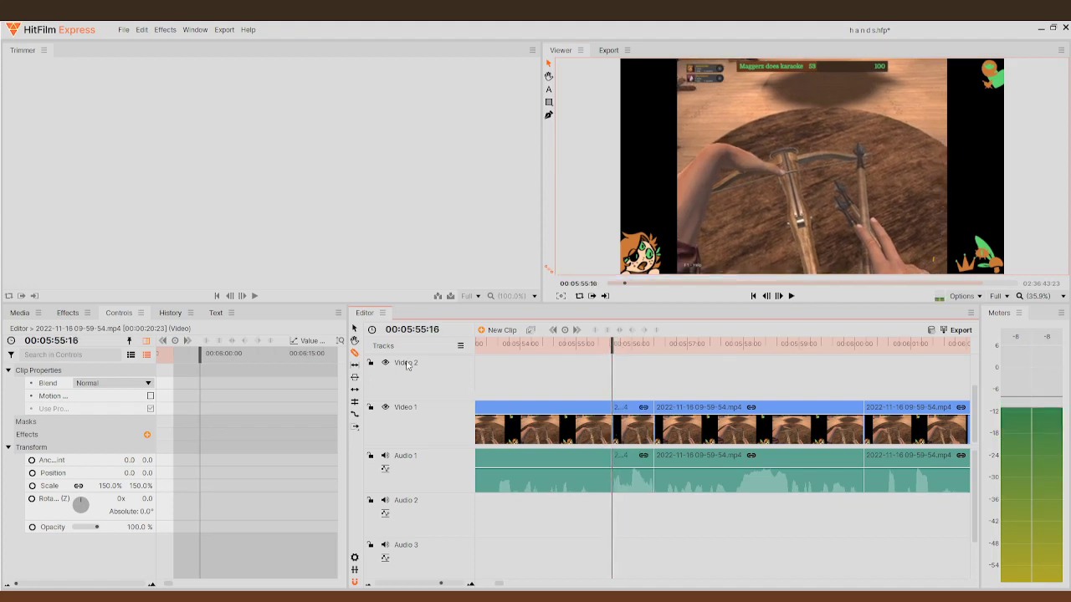
# - Delete the short piece between 00:05:55:16 and 00:05:56:10 and move all following gameplay clips back to close the gap
pyautogui.click(625, 427)
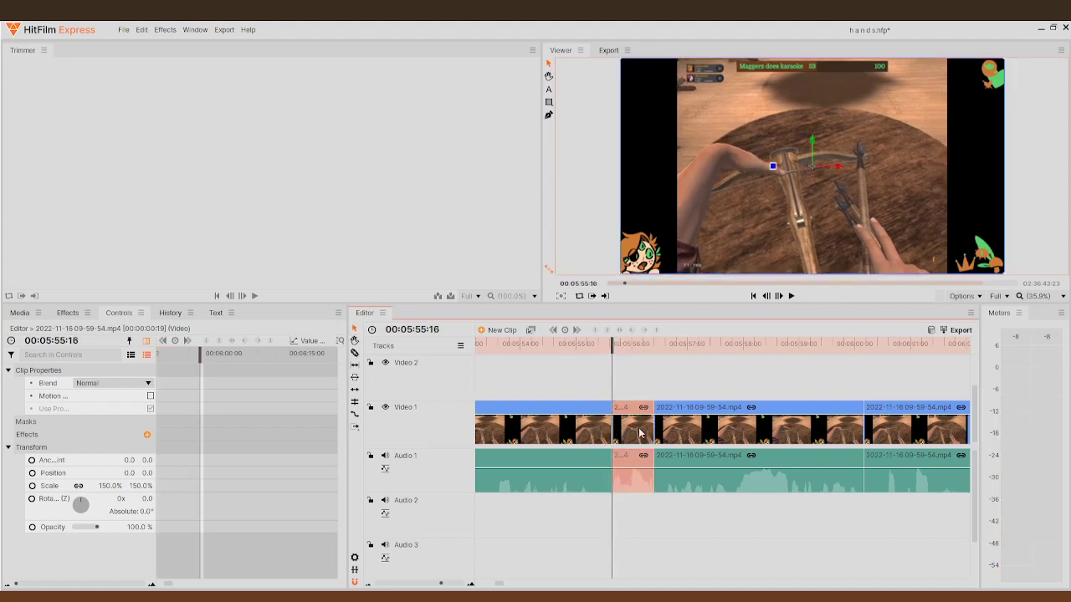
pyautogui.press('Delete')
pyautogui.moveTo(718, 389); pyautogui.dragTo(943, 465)
pyautogui.moveTo(833, 441); pyautogui.dragTo(764, 424)
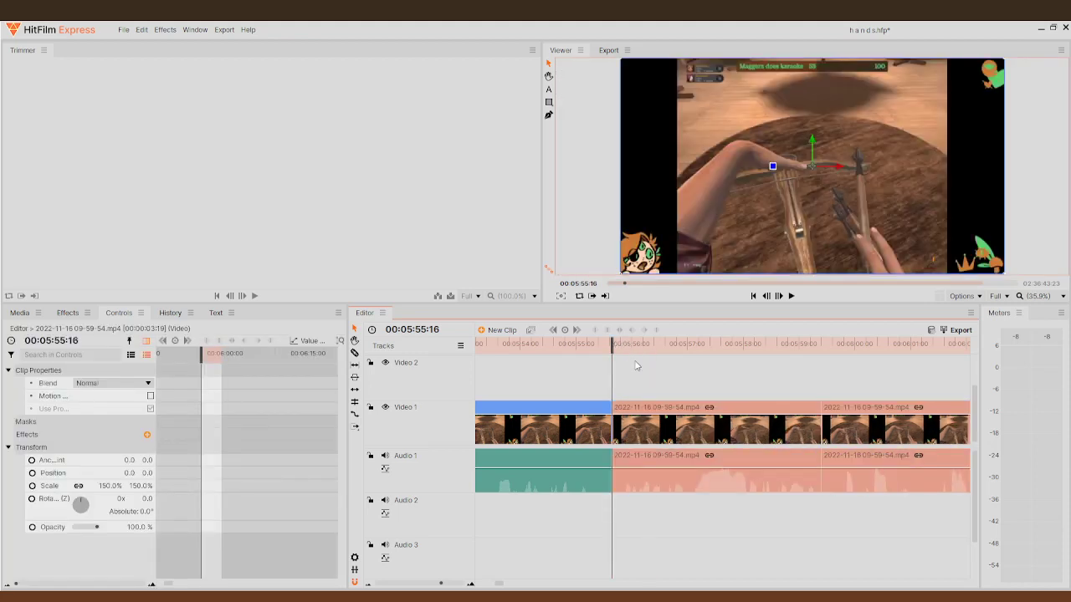
pyautogui.scroll(-3, 649, 377)
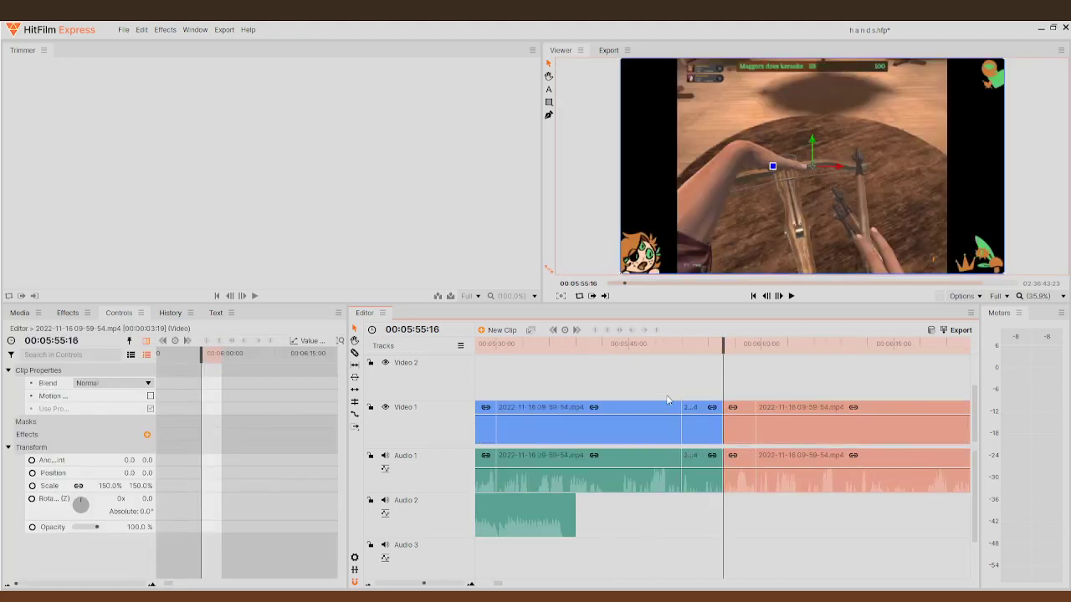
pyautogui.click(661, 399)
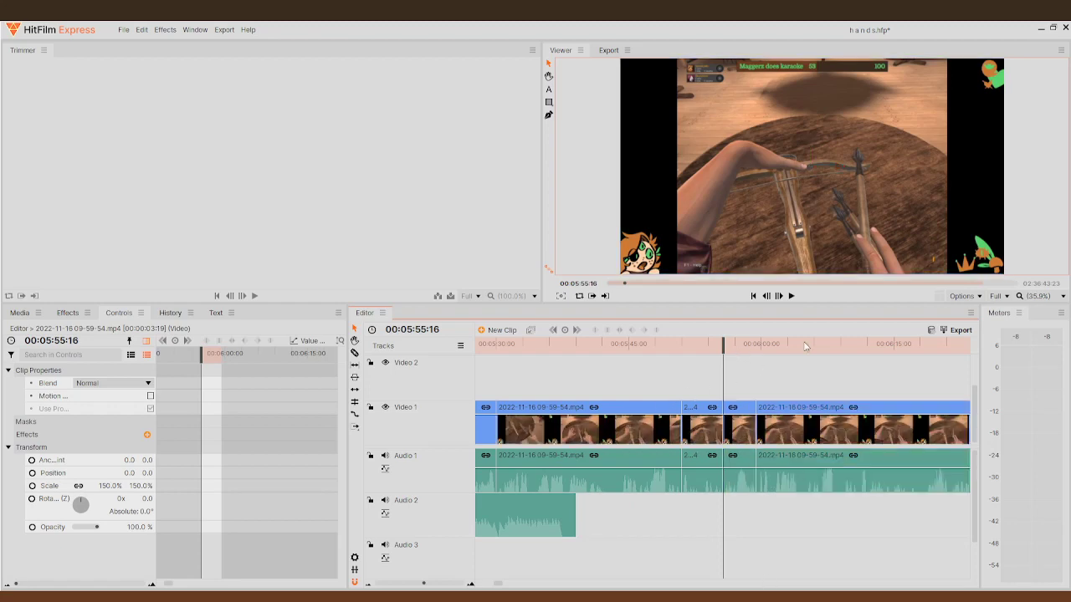
# - Play on from the join at 00:05:55:16 and split the gameplay clip at 00:06:06:20
pyautogui.click(794, 298)
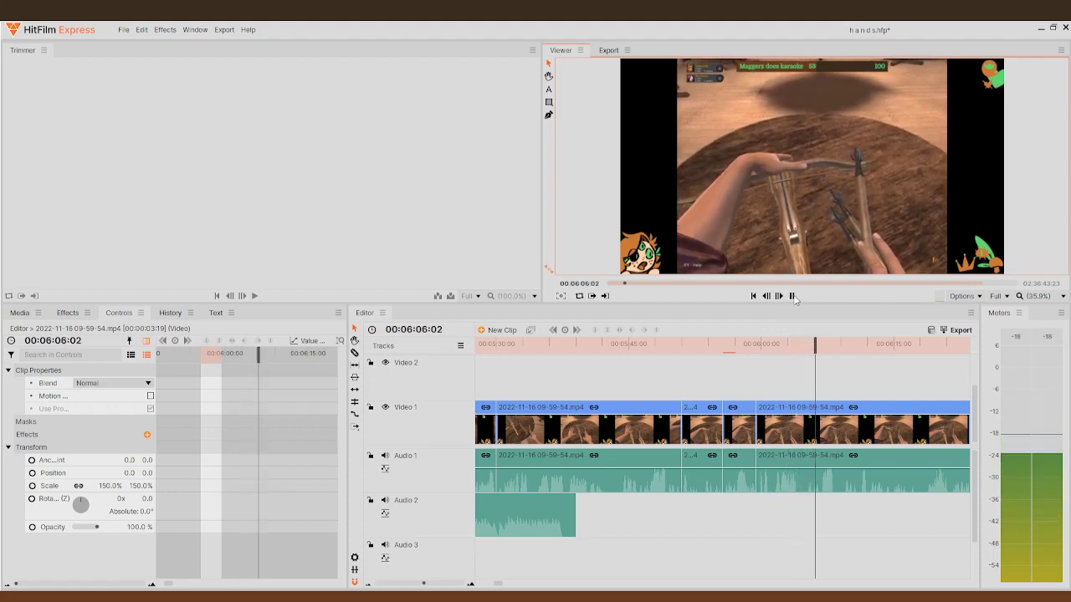
pyautogui.click(792, 297)
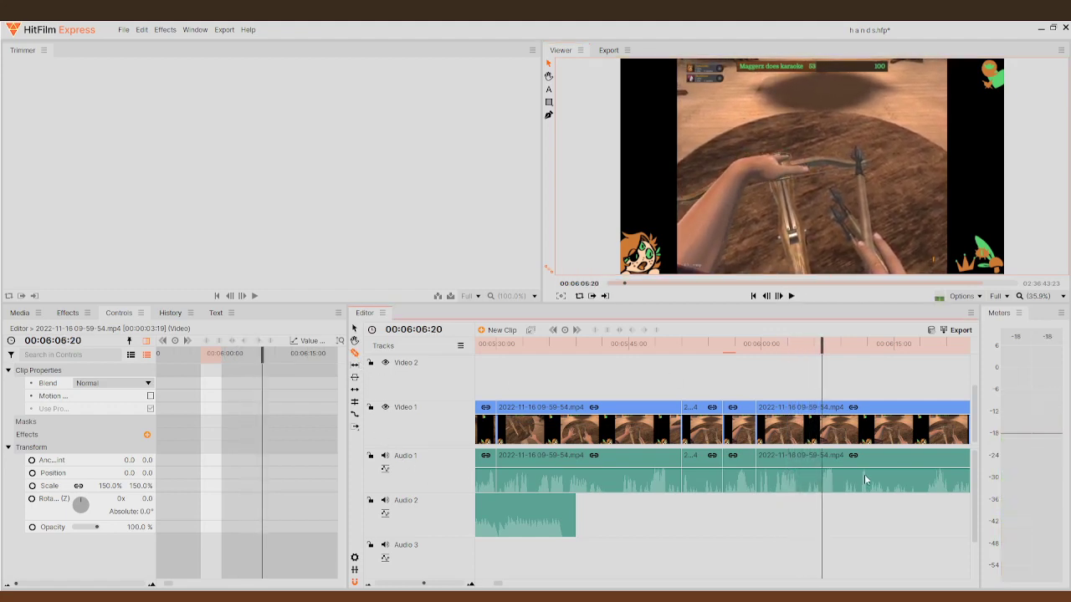
pyautogui.click(825, 423)
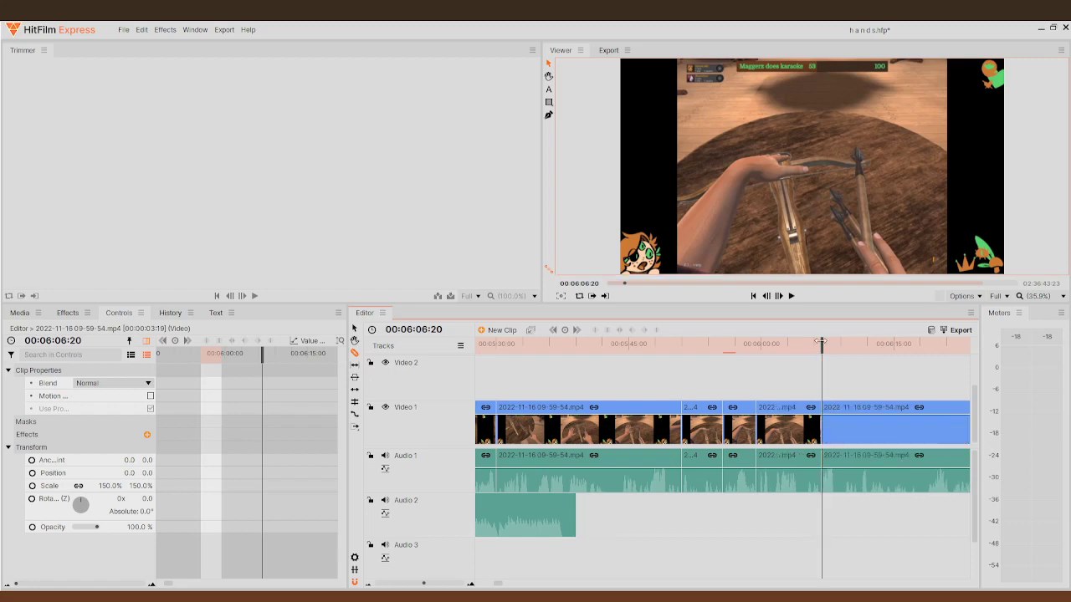
# - Play on to 00:06:20:13, review the footage again from 00:06:09:06, and split the gameplay clip at 00:06:12:02
pyautogui.click(792, 296)
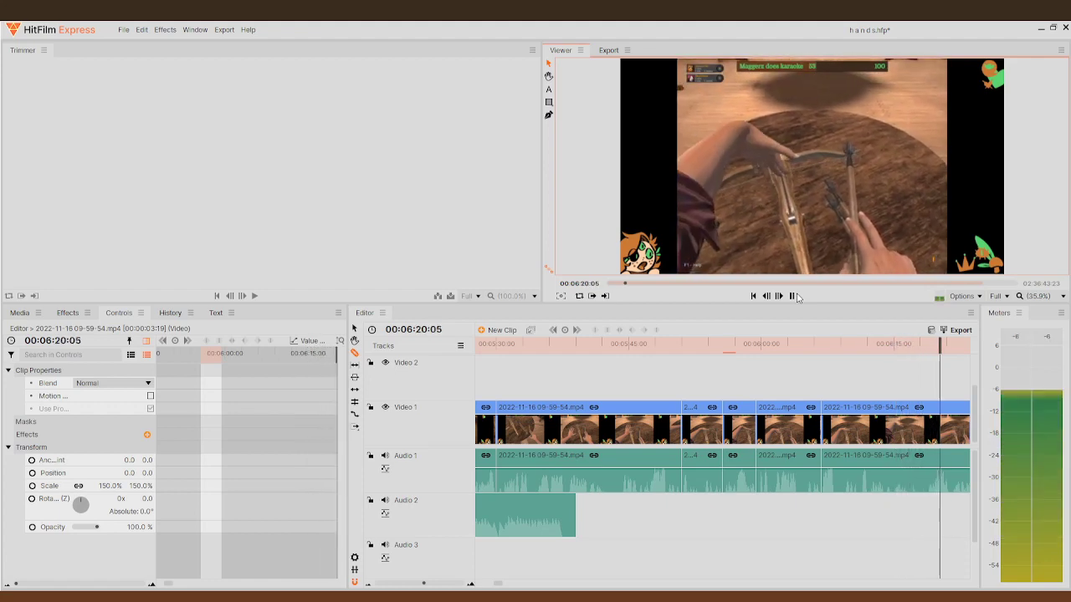
pyautogui.click(793, 296)
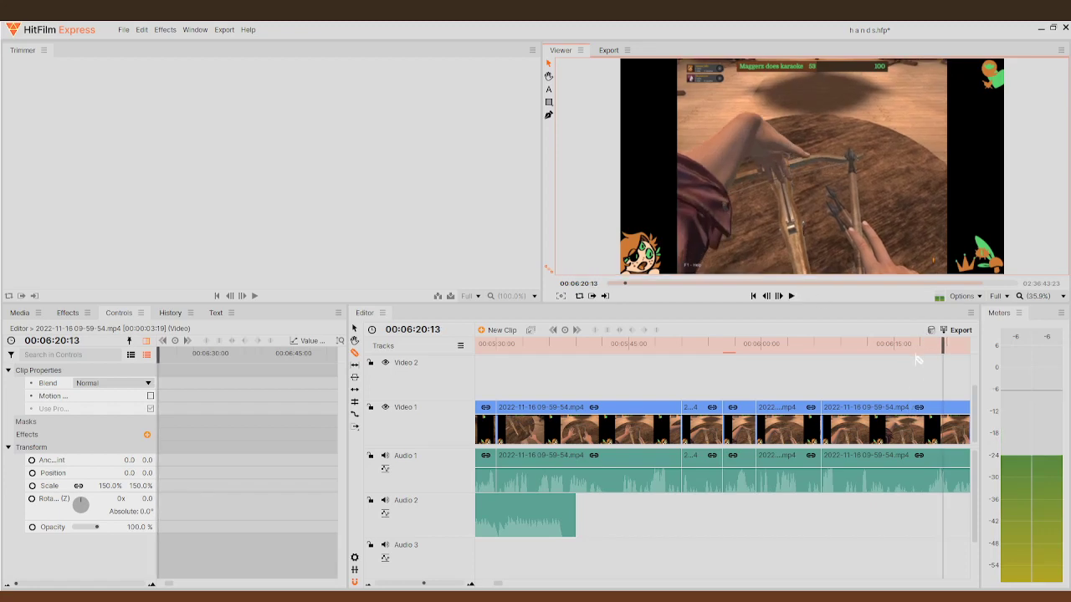
pyautogui.moveTo(916, 345); pyautogui.dragTo(842, 345)
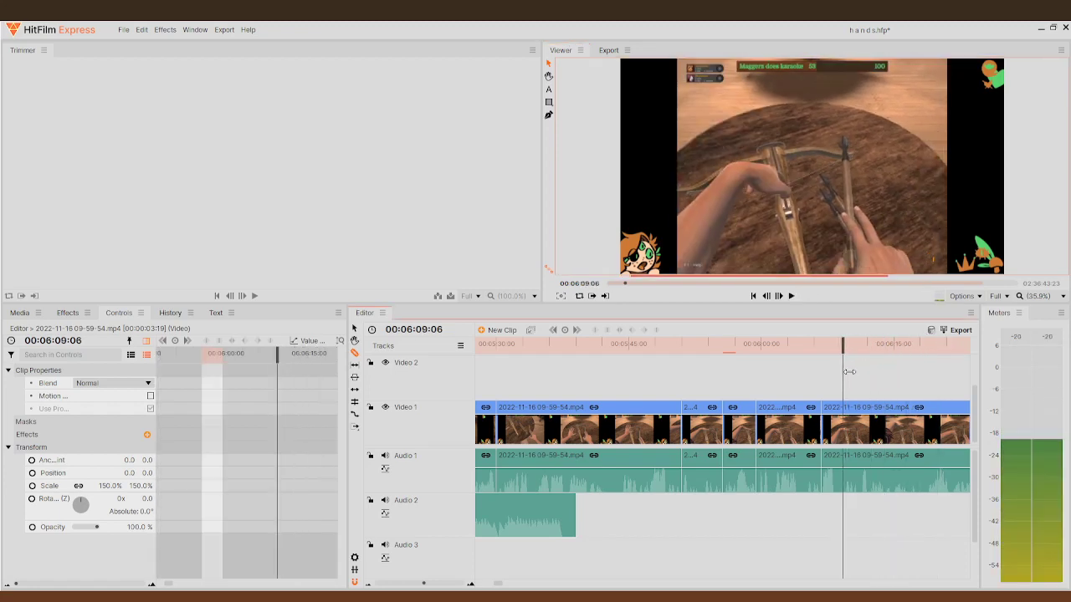
pyautogui.click(791, 296)
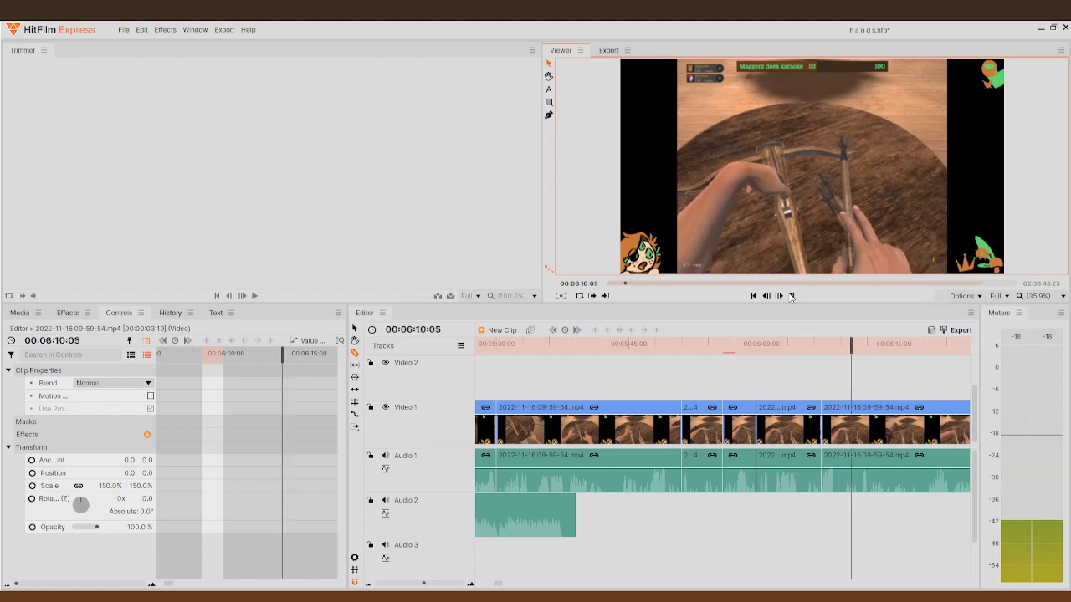
pyautogui.press('space')
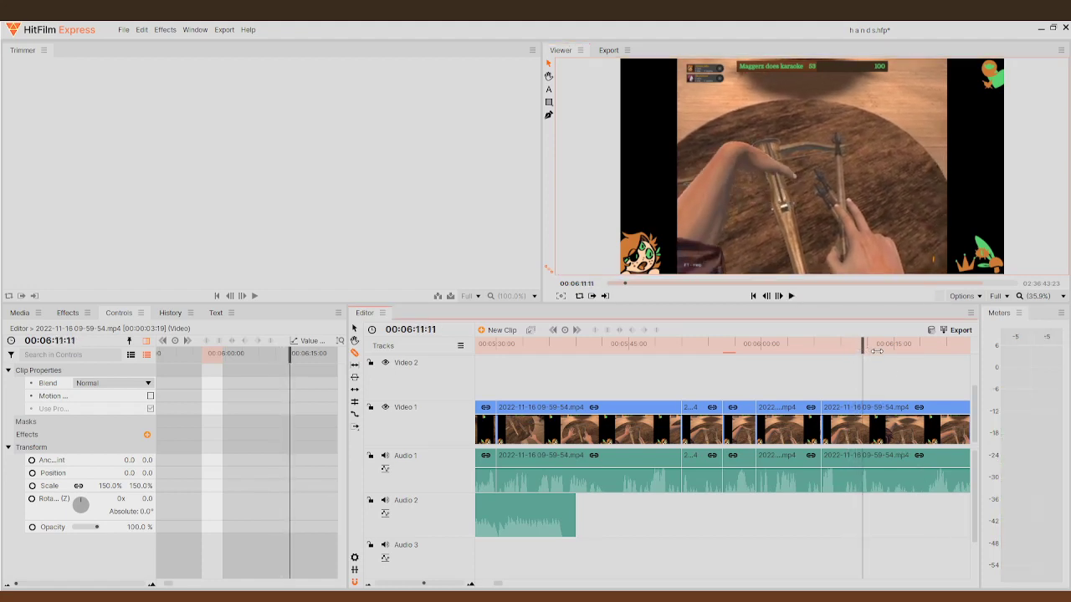
pyautogui.moveTo(863, 345); pyautogui.dragTo(868, 349)
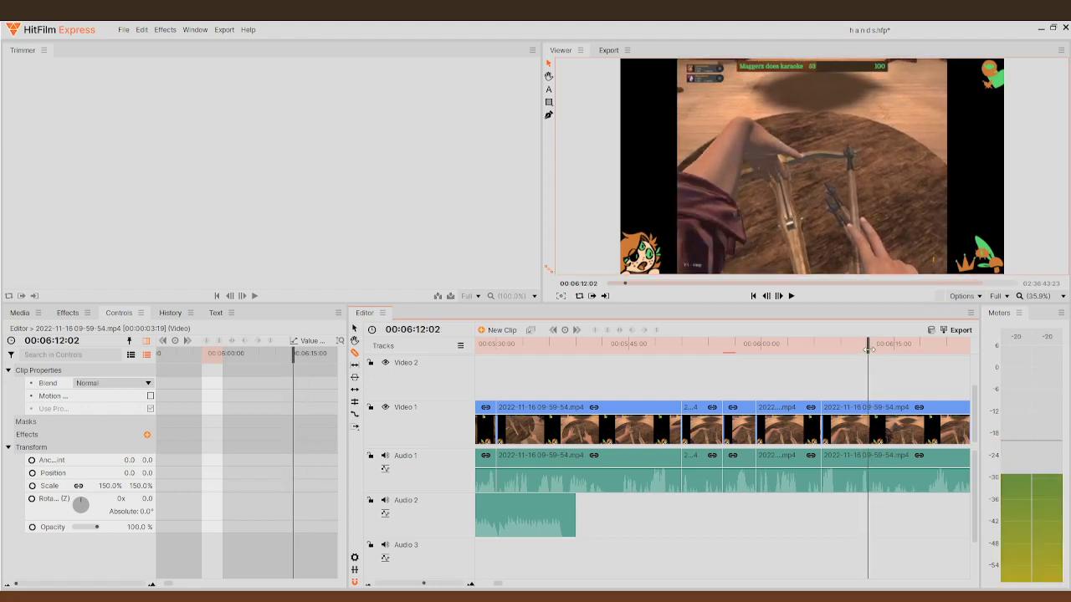
pyautogui.click(877, 416)
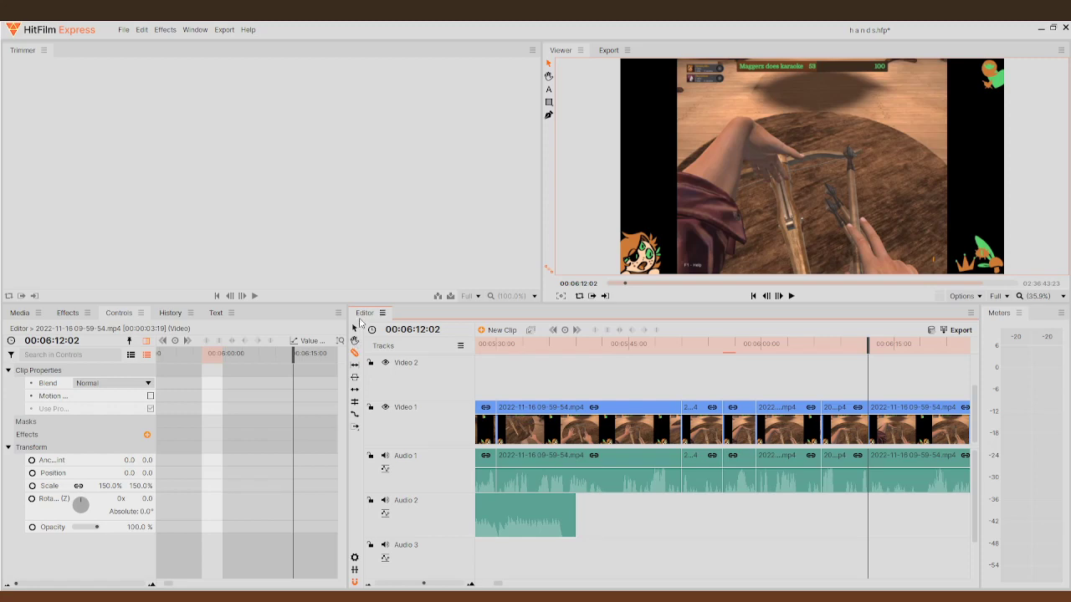
# - Delete the piece between 00:06:06:20 and 00:06:12:02 and move the remaining gameplay clip back against the preceding one
pyautogui.click(853, 428)
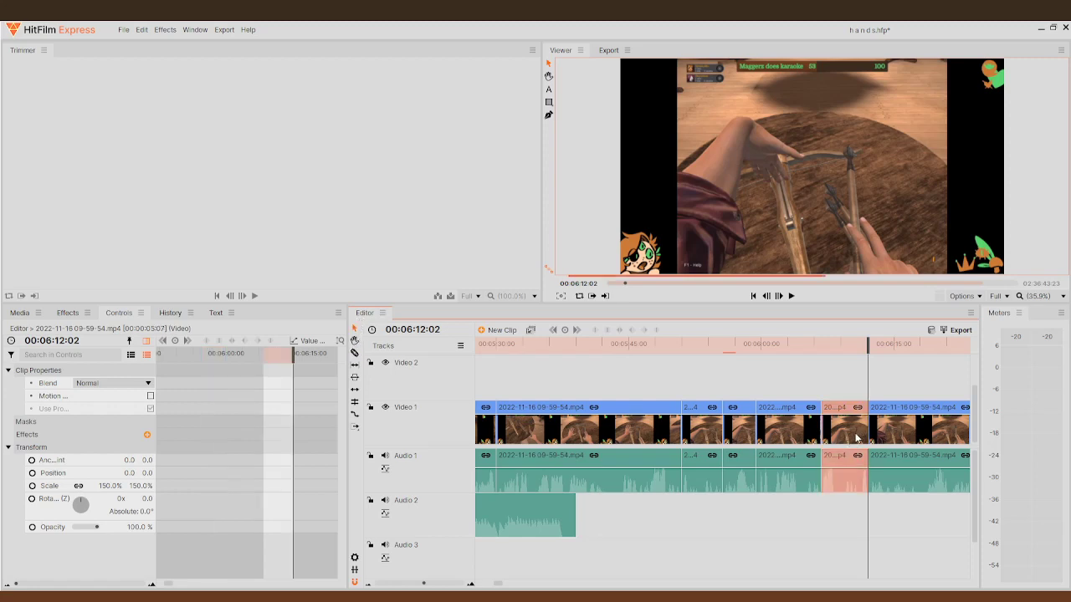
pyautogui.press('Delete')
pyautogui.moveTo(886, 425); pyautogui.dragTo(845, 418)
# - Review the new join from 00:06:04:19, play past 00:06:18:03, and split the gameplay clip at 00:06:15:18
pyautogui.moveTo(867, 348); pyautogui.dragTo(804, 345)
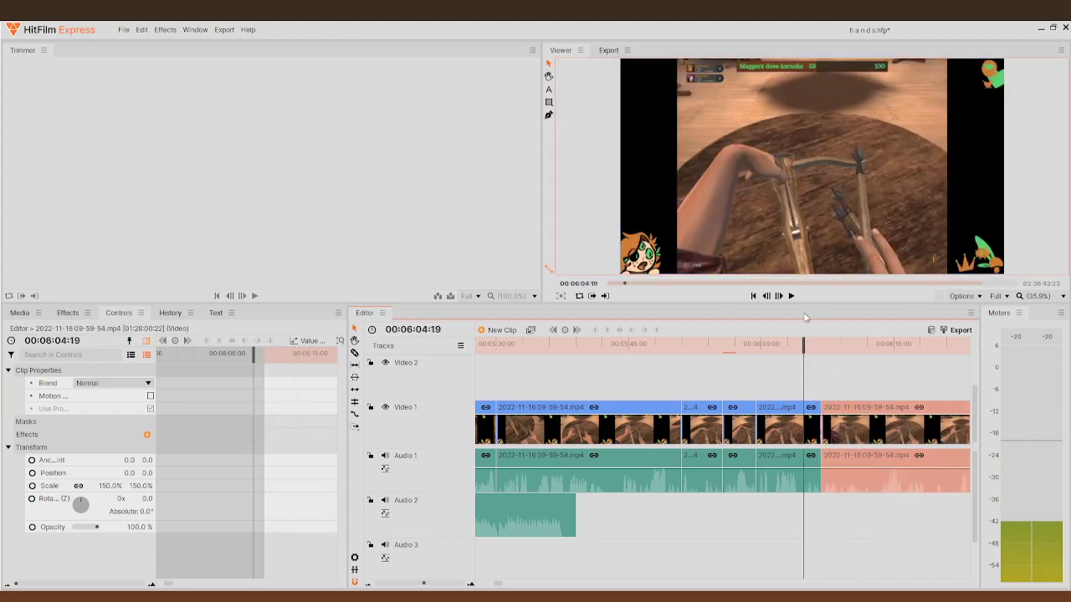
pyautogui.click(791, 296)
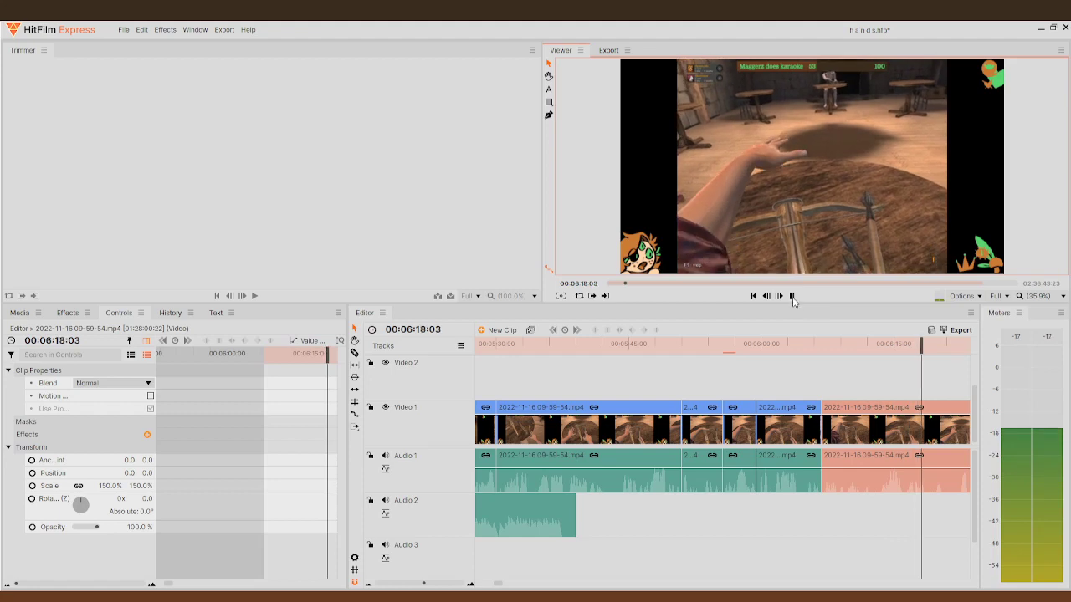
pyautogui.click(792, 298)
pyautogui.moveTo(933, 349); pyautogui.dragTo(906, 361)
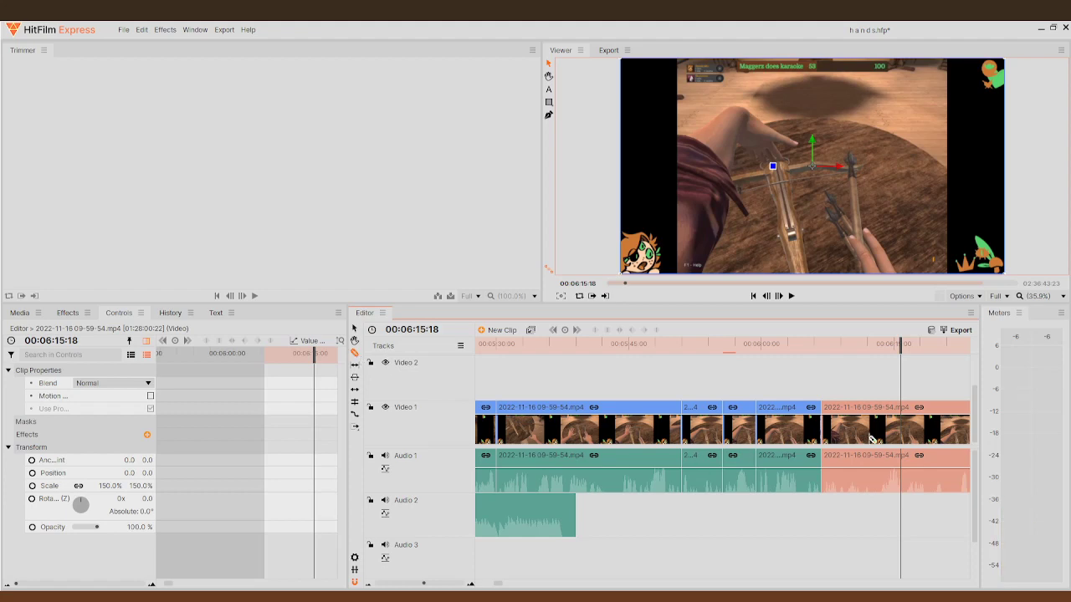
pyautogui.click(904, 428)
# - Review the footage from 00:06:27:00 to 00:07:06:00, then split the gameplay clip at 00:06:58:22
pyautogui.moveTo(908, 344); pyautogui.dragTo(716, 350)
pyautogui.moveTo(685, 387); pyautogui.dragTo(517, 430)
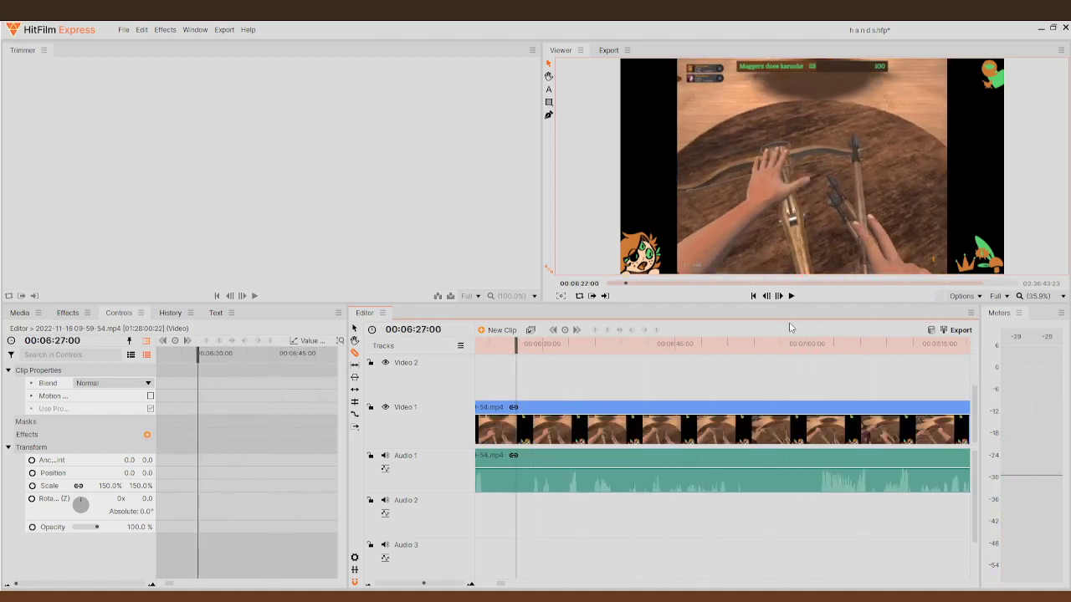
pyautogui.click(793, 296)
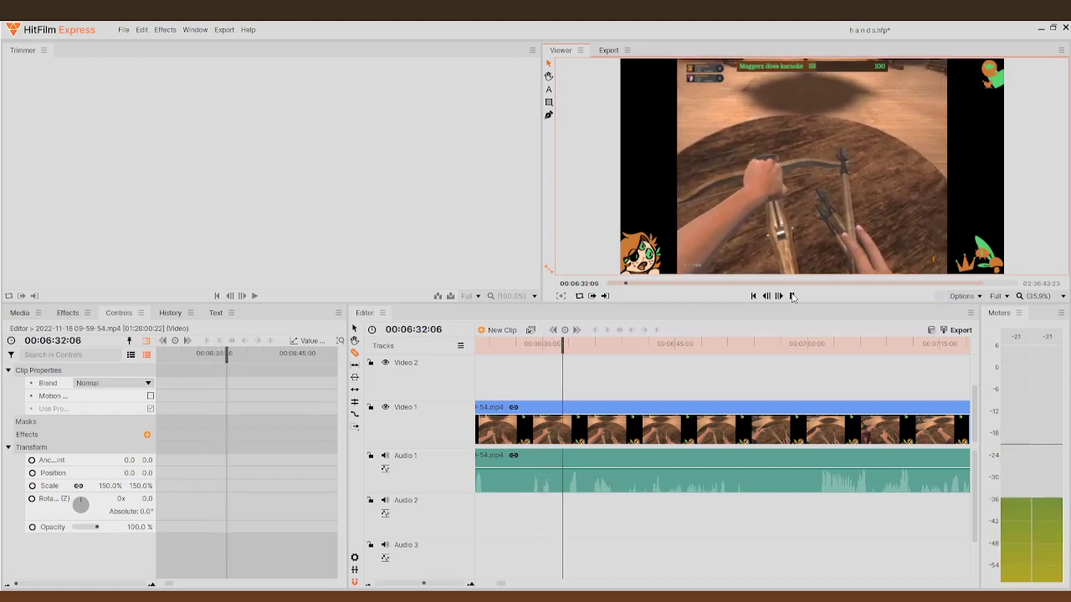
pyautogui.click(792, 296)
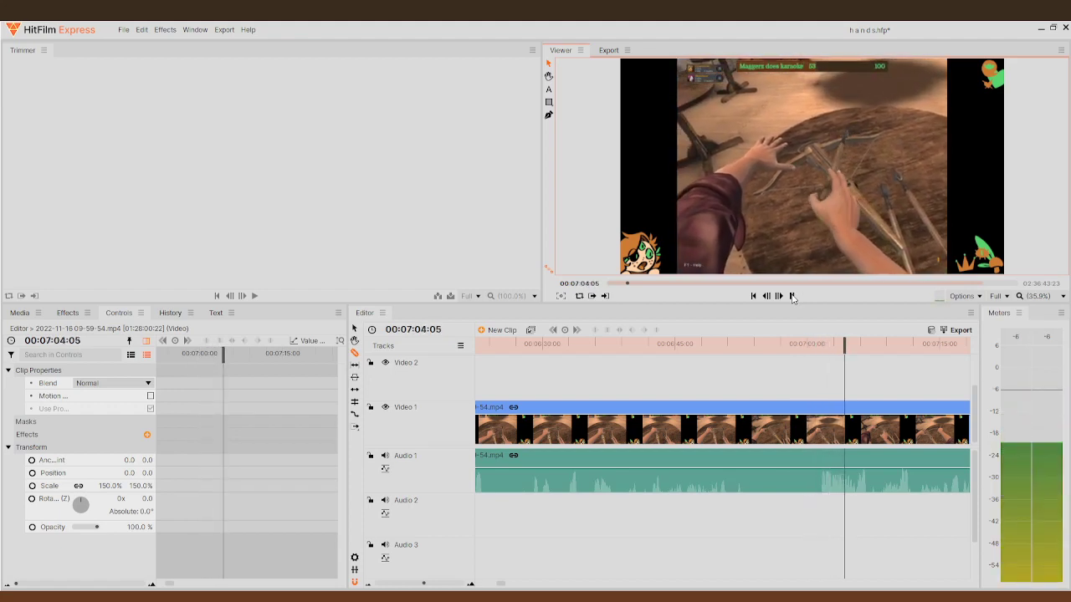
pyautogui.click(792, 296)
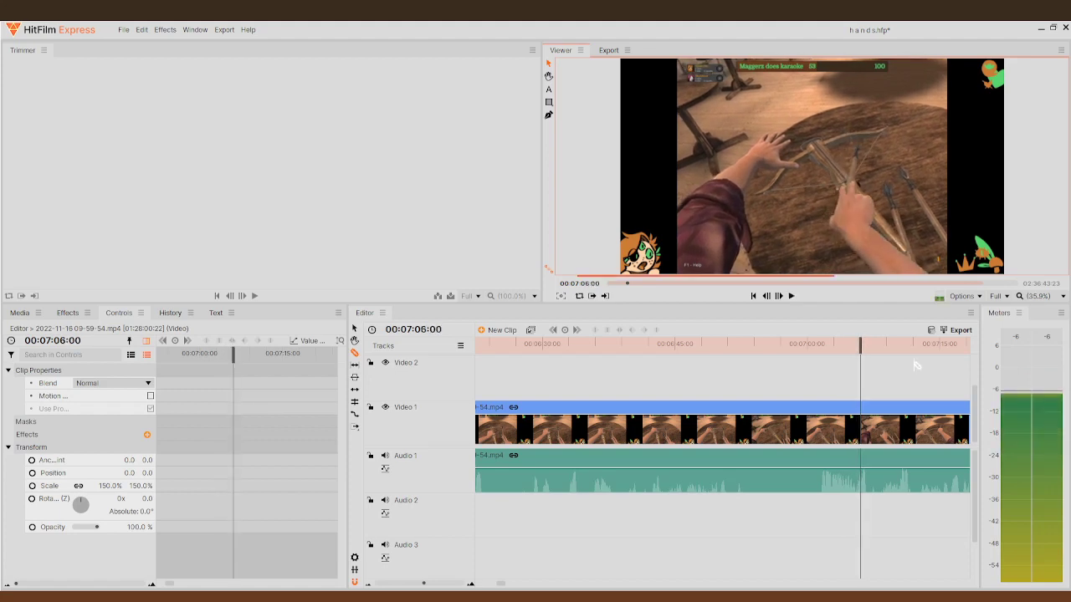
pyautogui.moveTo(870, 349); pyautogui.dragTo(798, 377)
pyautogui.click(800, 431)
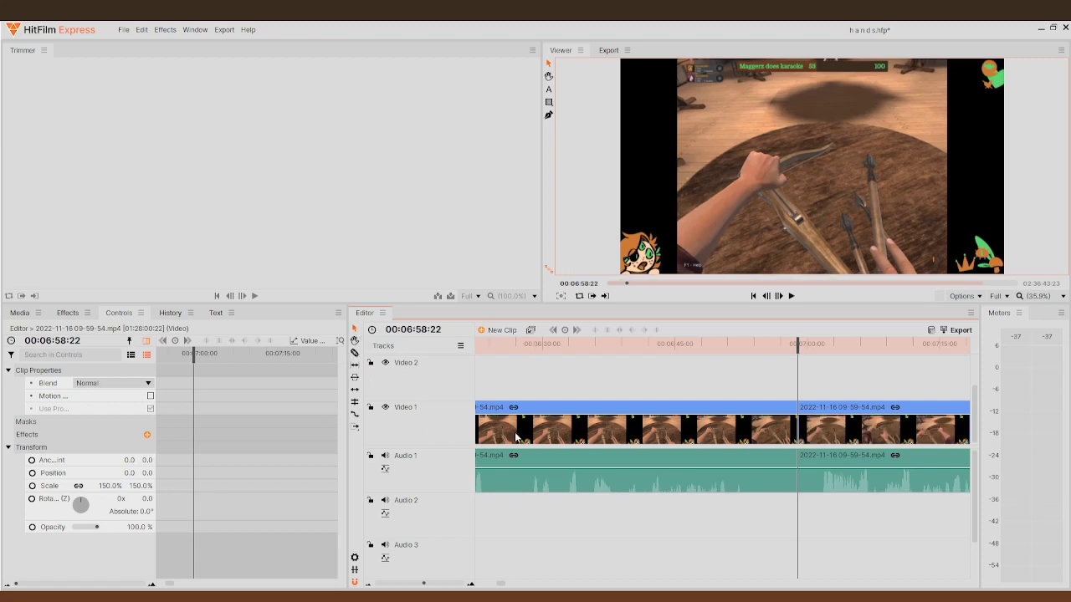
# - Delete the piece between 00:06:15:18 and 00:06:58:22 and move the remaining gameplay clip back to close the gap
pyautogui.click(602, 431)
pyautogui.press('Delete')
pyautogui.moveTo(805, 445); pyautogui.dragTo(712, 430)
# - Review the new join near 00:06:15:18, replay the footage around 00:06:18:12, and split the gameplay clip at 00:06:21:21
pyautogui.click(676, 344)
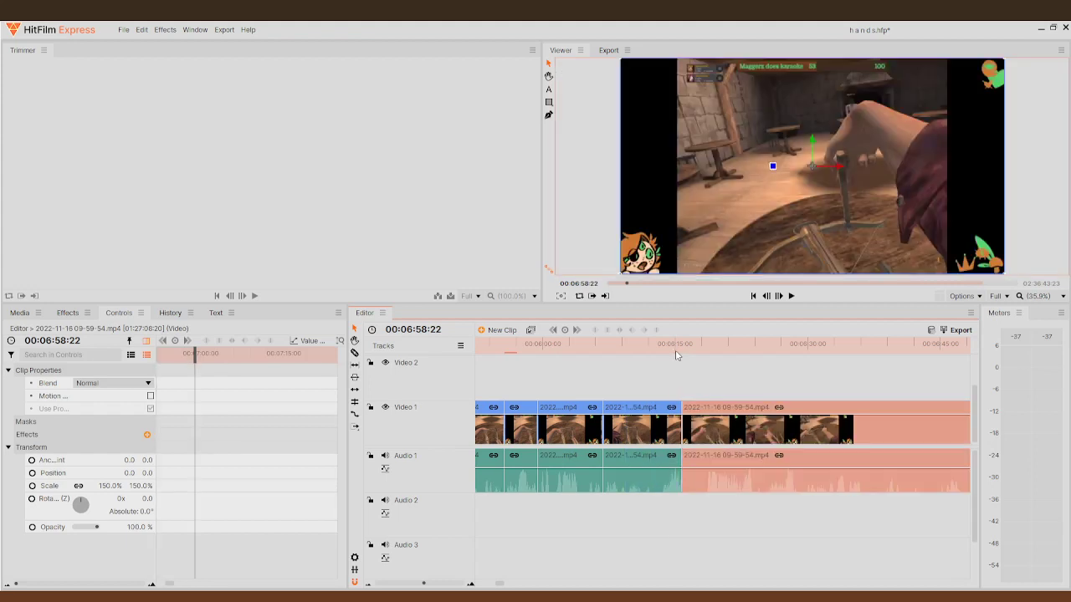
pyautogui.click(791, 296)
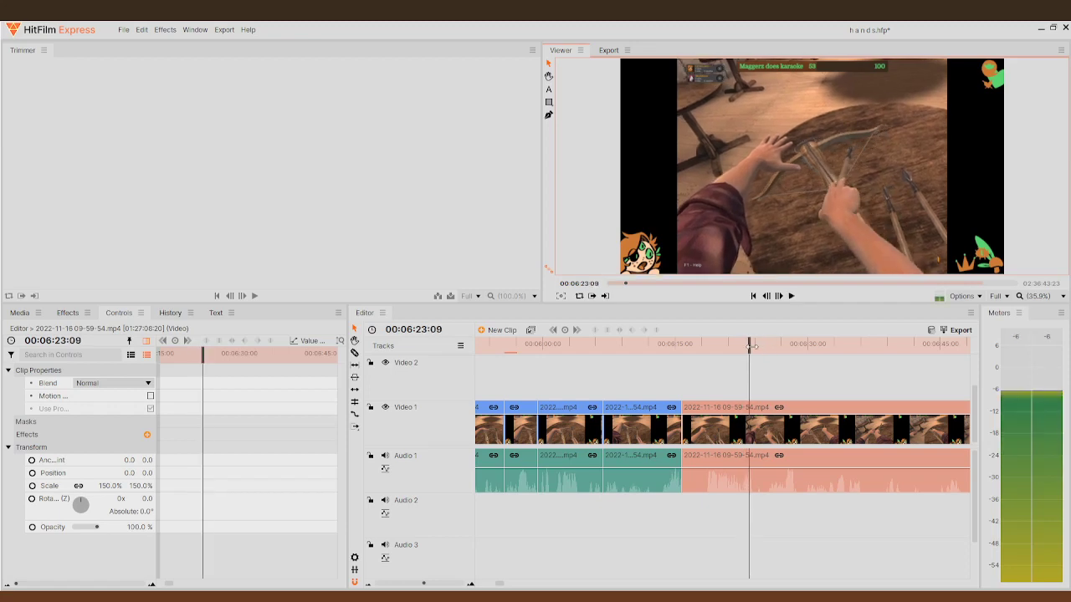
pyautogui.press('j')
pyautogui.press('k')
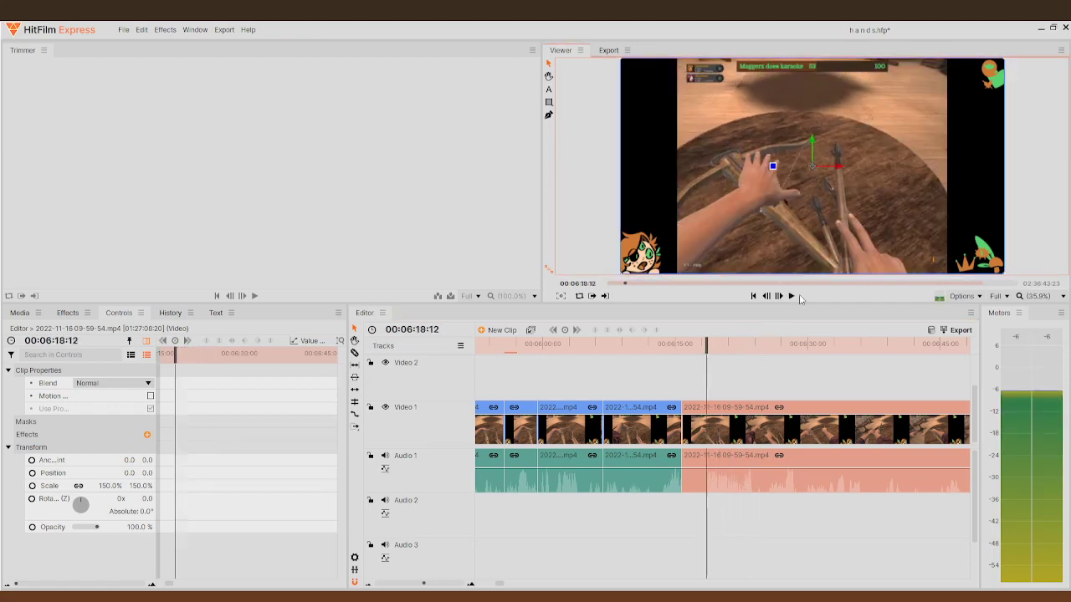
pyautogui.click(793, 299)
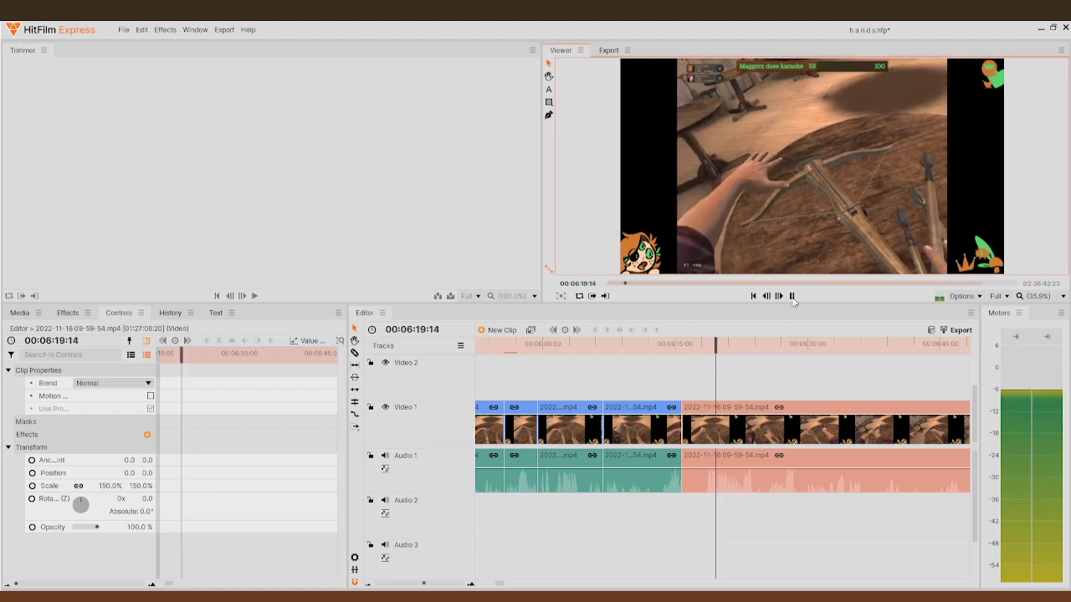
pyautogui.click(793, 297)
pyautogui.click(793, 296)
pyautogui.click(793, 297)
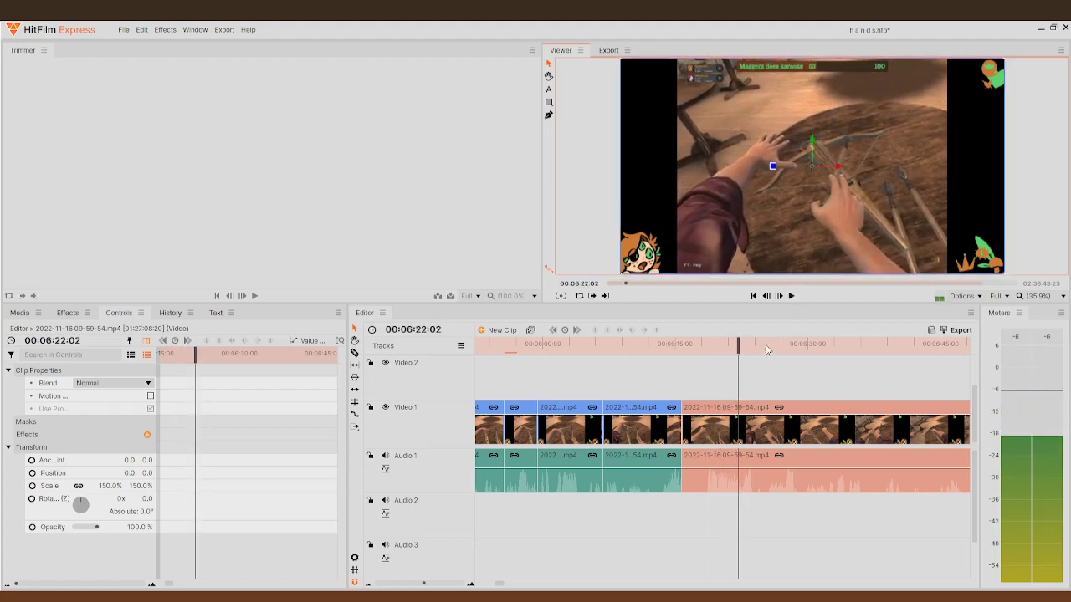
pyautogui.moveTo(741, 347); pyautogui.dragTo(739, 346)
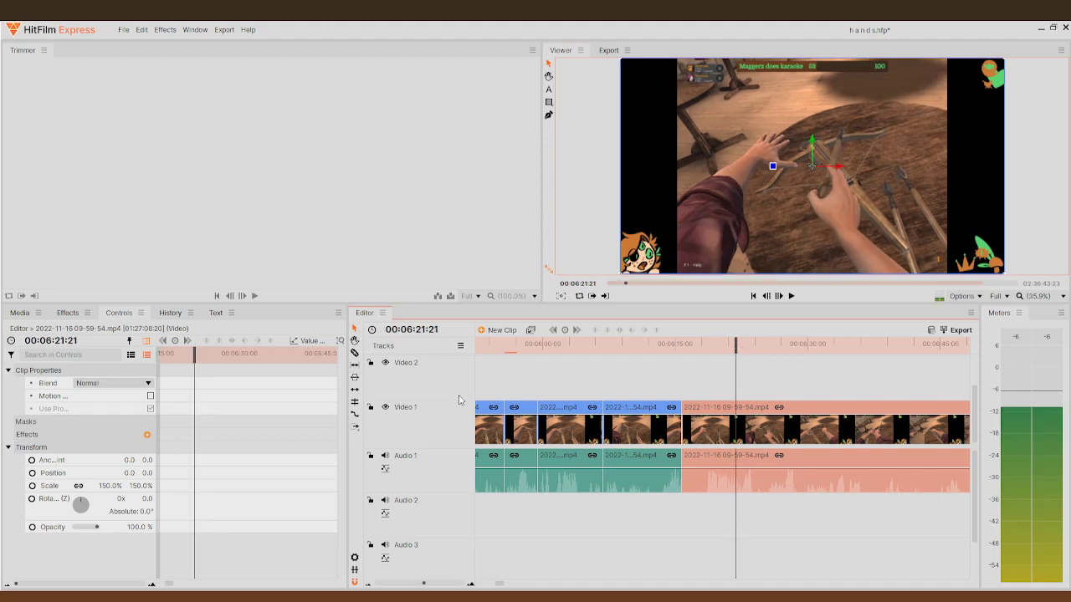
pyautogui.click(737, 418)
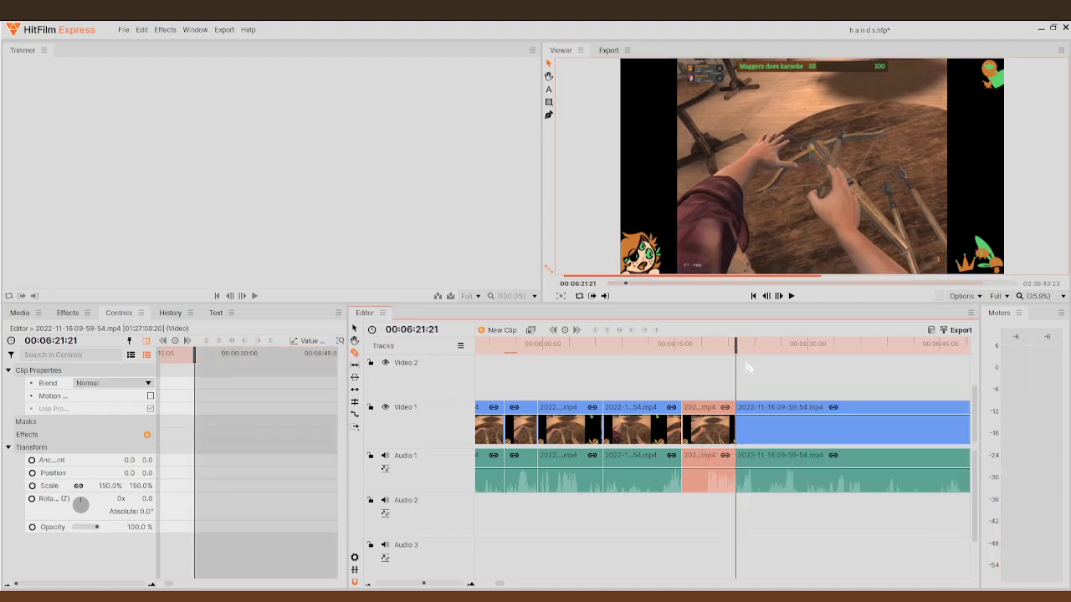
# - Review the footage from 00:06:30:14 to 00:07:01:04, then split the gameplay clip at 00:06:49:14
pyautogui.moveTo(741, 347); pyautogui.dragTo(490, 376)
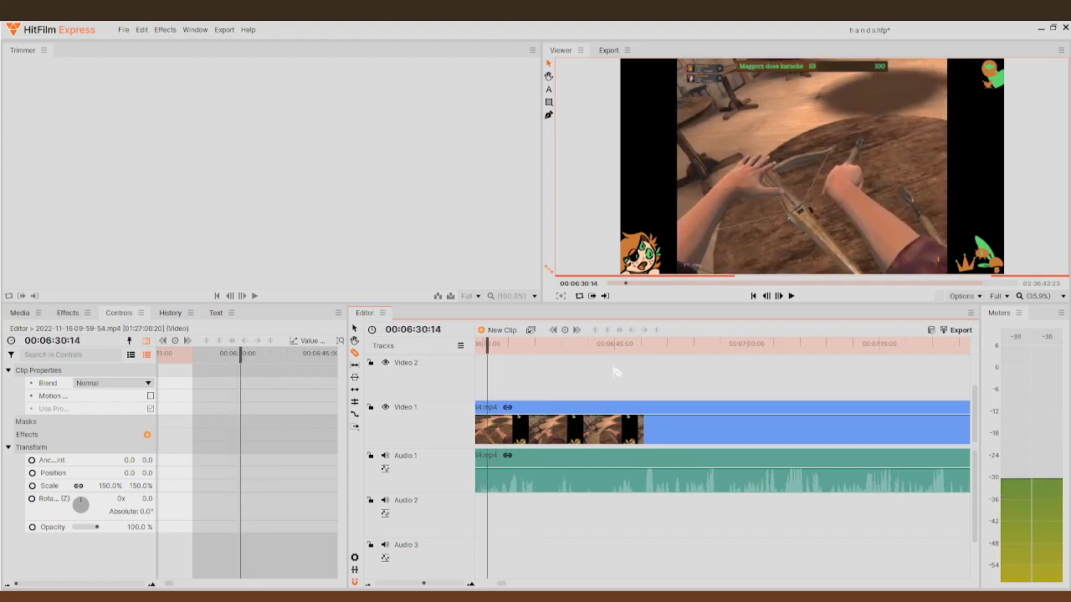
pyautogui.click(791, 297)
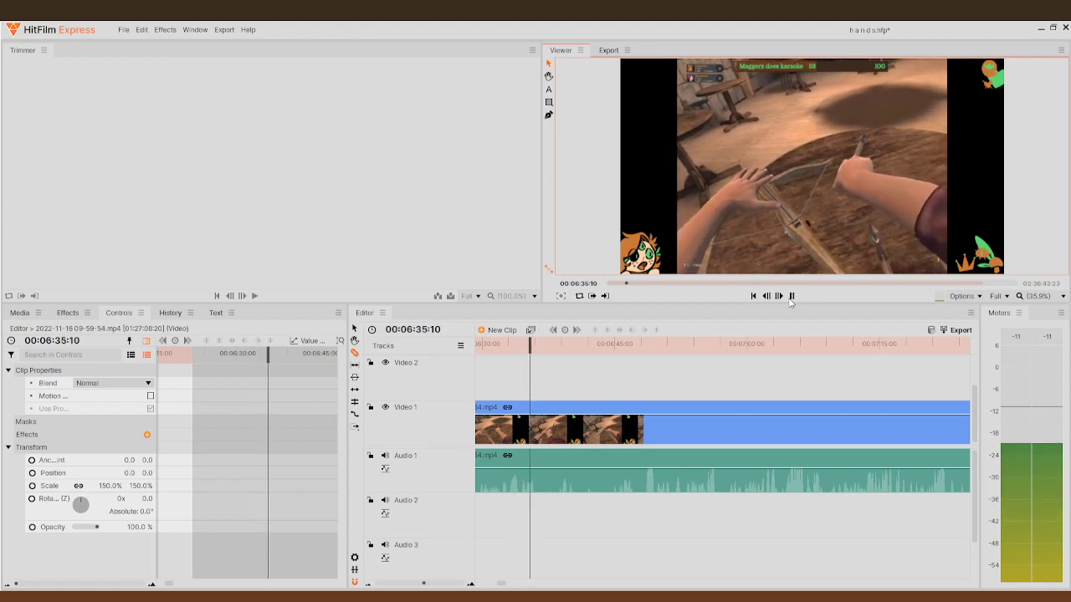
pyautogui.press('space')
pyautogui.moveTo(533, 348); pyautogui.dragTo(639, 352)
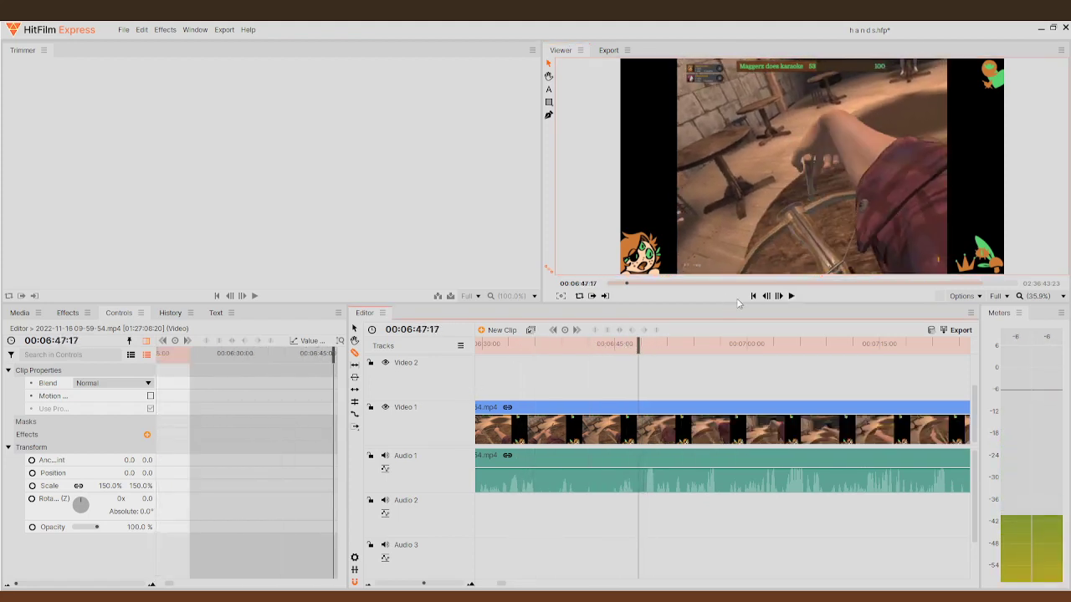
pyautogui.click(792, 295)
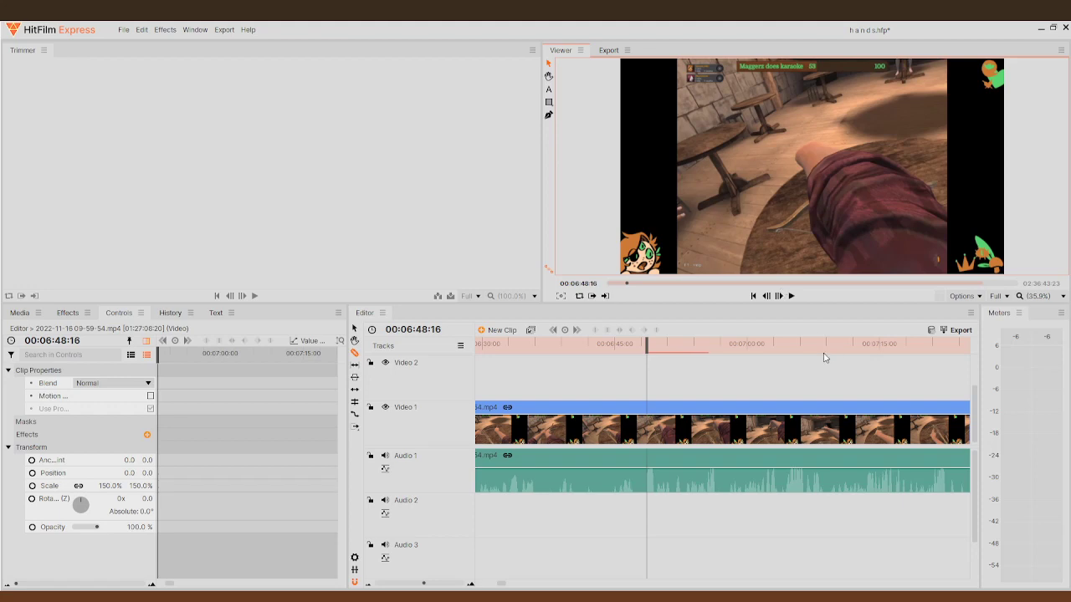
pyautogui.click(792, 297)
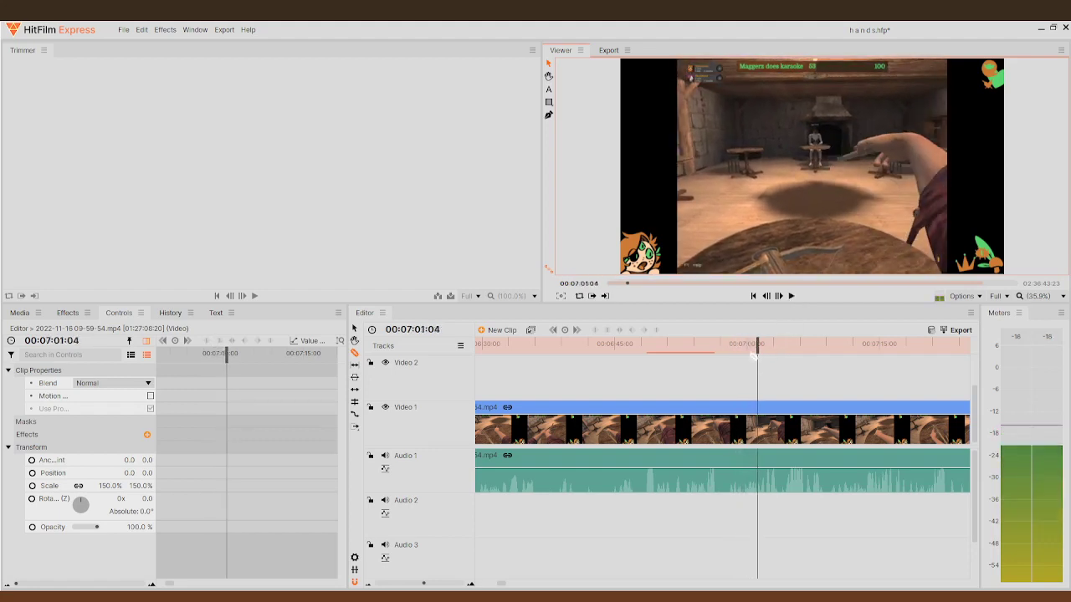
pyautogui.moveTo(757, 346); pyautogui.dragTo(655, 382)
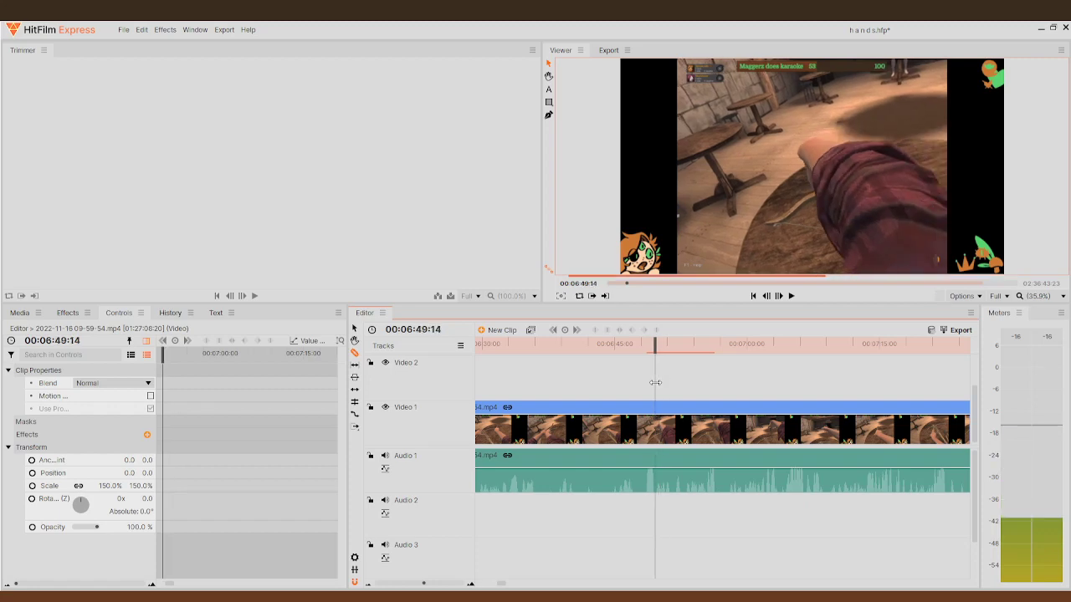
pyautogui.click(654, 437)
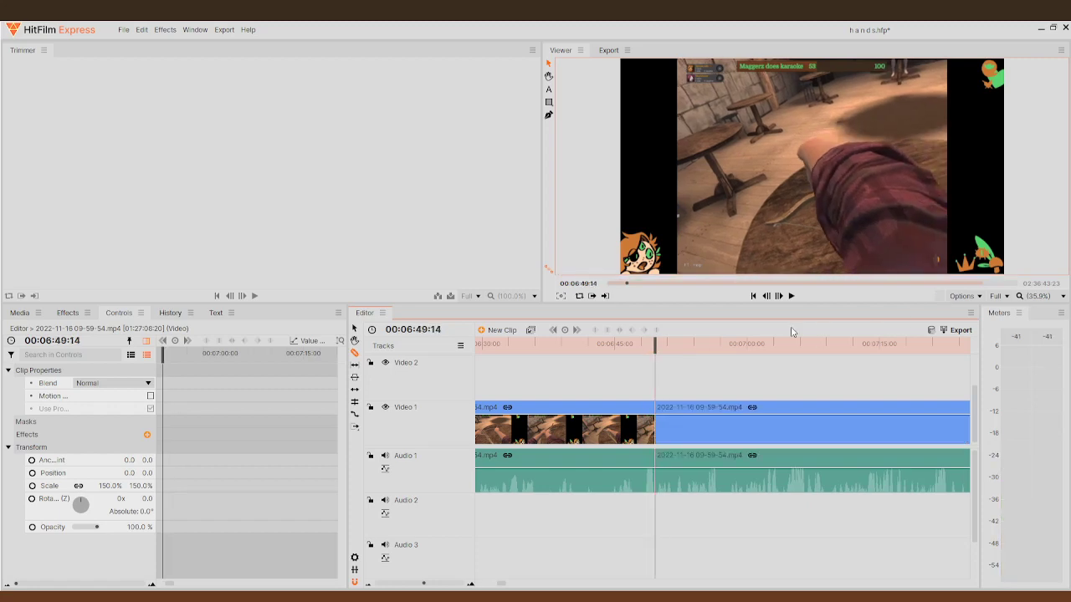
# - Play the footage from 00:06:49:14 and split the gameplay clip at 00:07:03:21
pyautogui.click(791, 296)
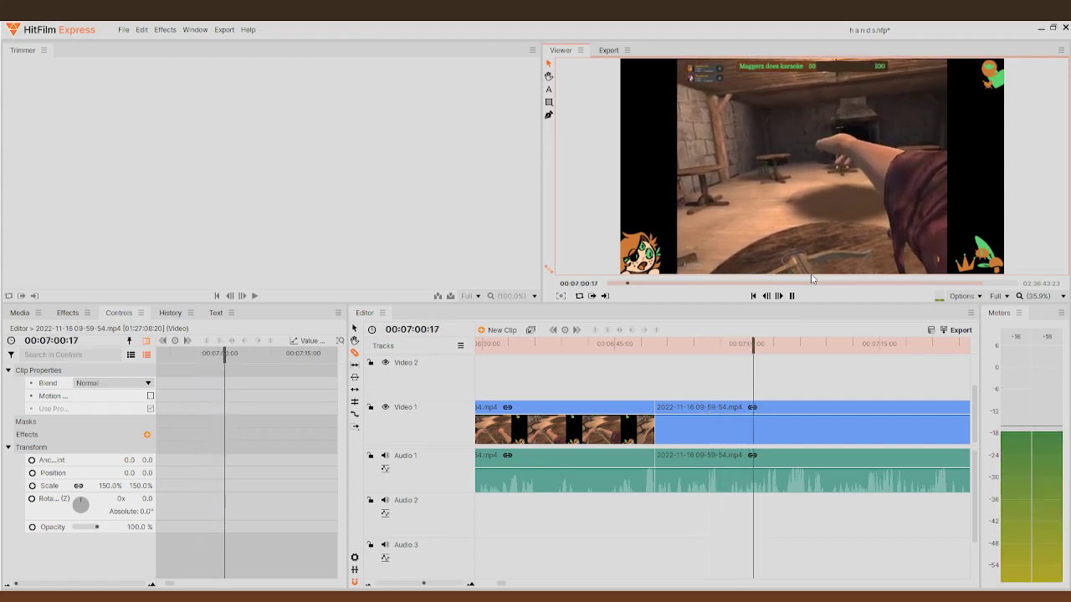
pyautogui.click(812, 278)
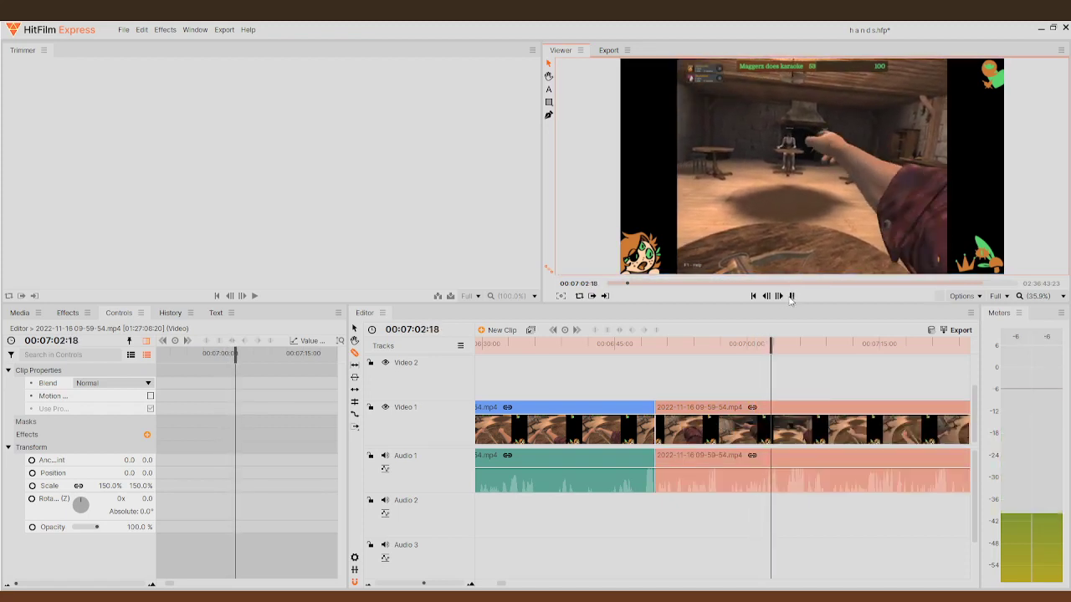
pyautogui.click(779, 430)
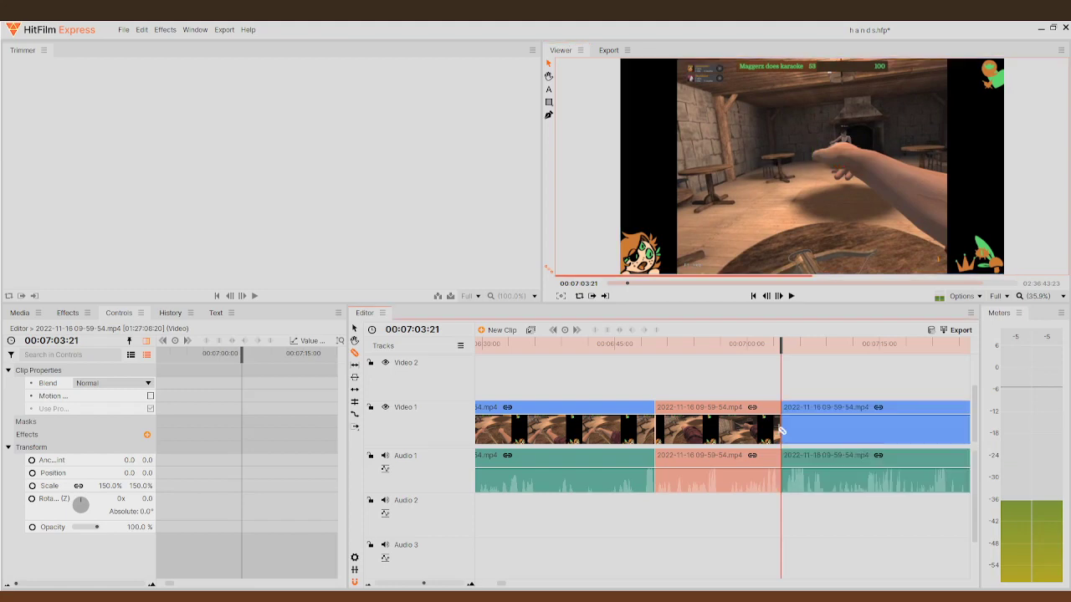
# - Review the footage from 00:07:05:07 past 00:07:21:05, then split the gameplay clip at 00:07:16:15
pyautogui.click(795, 347)
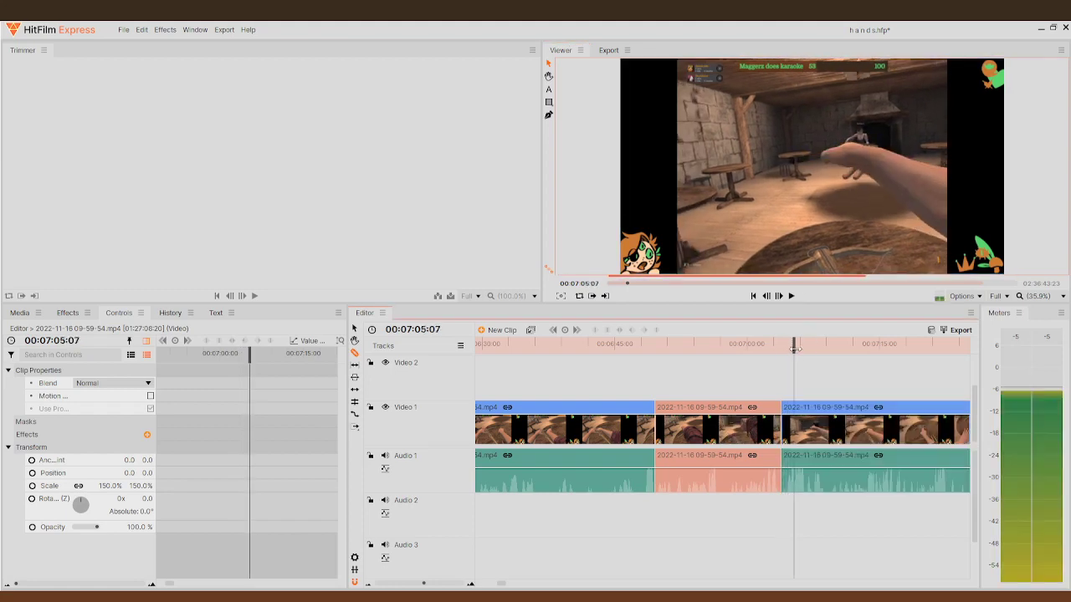
pyautogui.moveTo(795, 348); pyautogui.dragTo(820, 324)
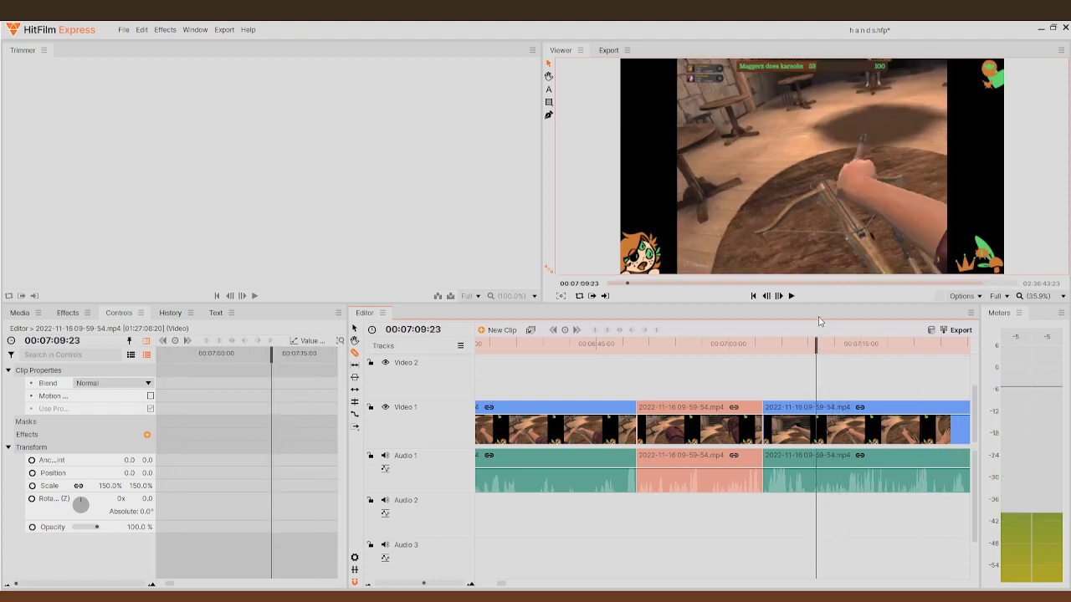
pyautogui.click(793, 300)
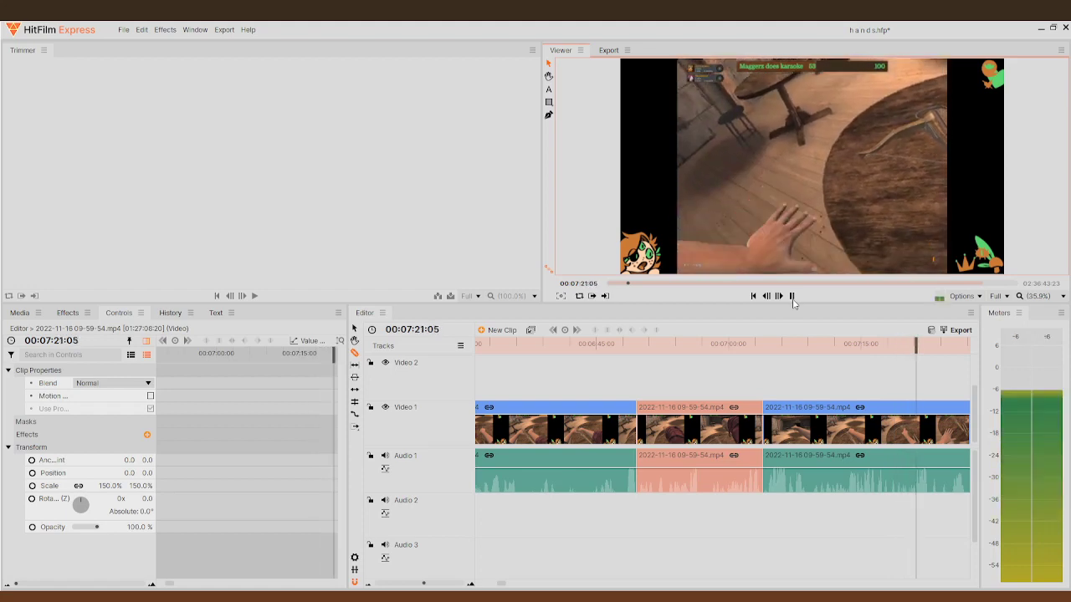
pyautogui.moveTo(923, 339); pyautogui.dragTo(876, 346)
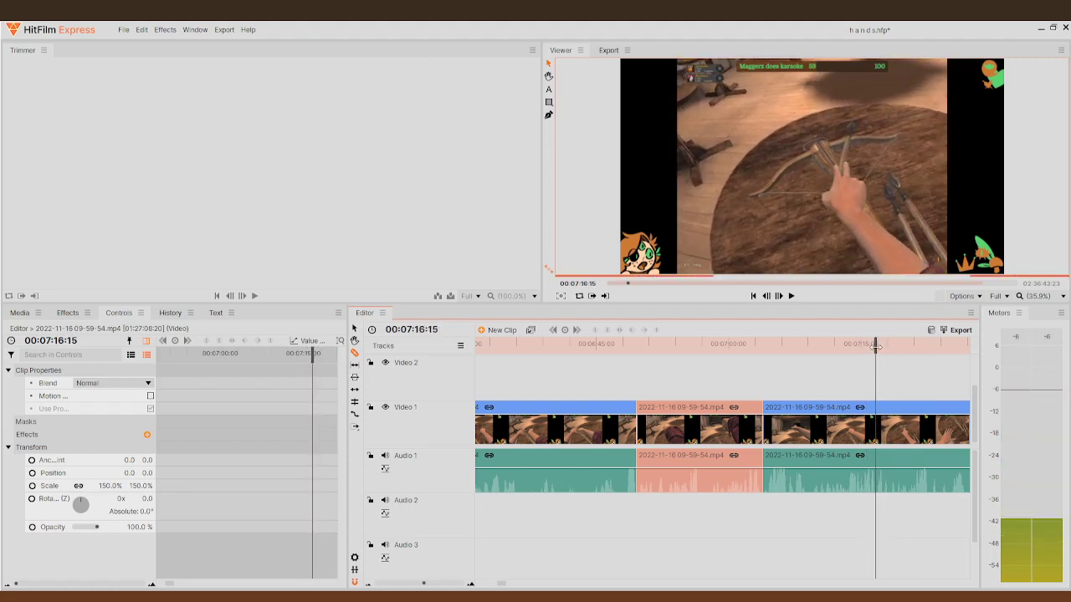
pyautogui.click(877, 423)
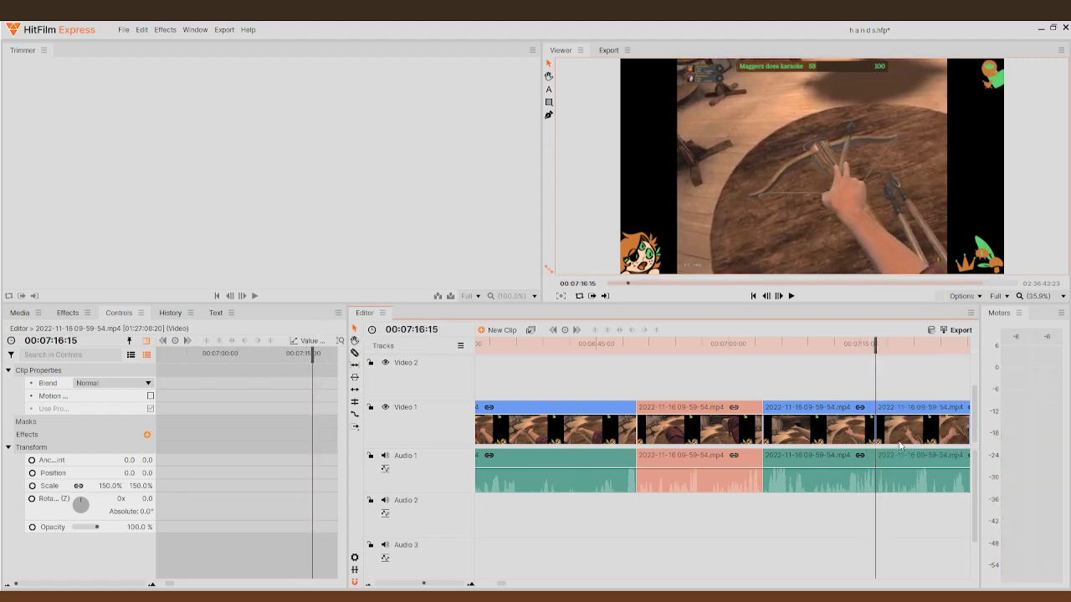
# - Delete the pieces between 00:07:03:21 and 00:07:16:15 and between 00:06:21:21 and 00:06:49:14
pyautogui.click(862, 430)
pyautogui.press('Delete')
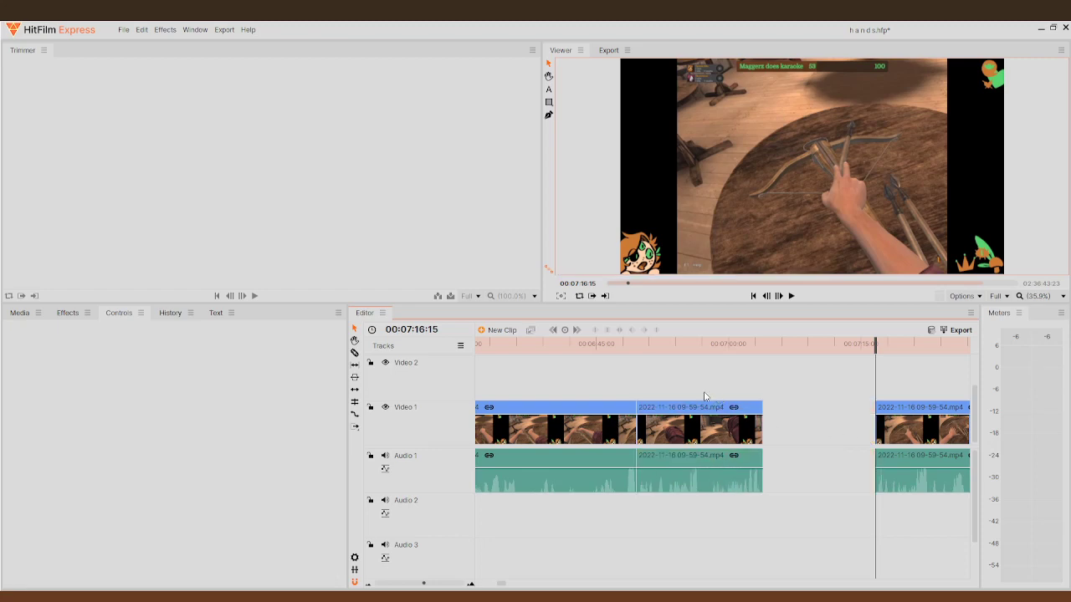
pyautogui.click(607, 432)
pyautogui.press('Delete')
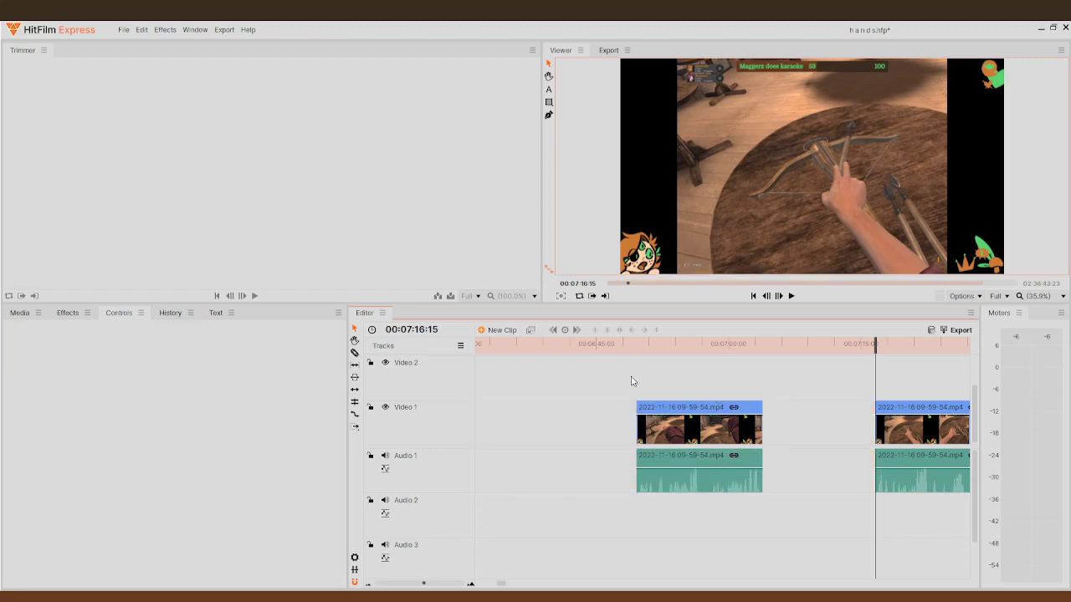
# - Move the two remaining gameplay clips back against the clip ending at 00:06:21:21, closing both gaps
pyautogui.moveTo(631, 384); pyautogui.dragTo(876, 419)
pyautogui.moveTo(962, 418); pyautogui.dragTo(748, 432)
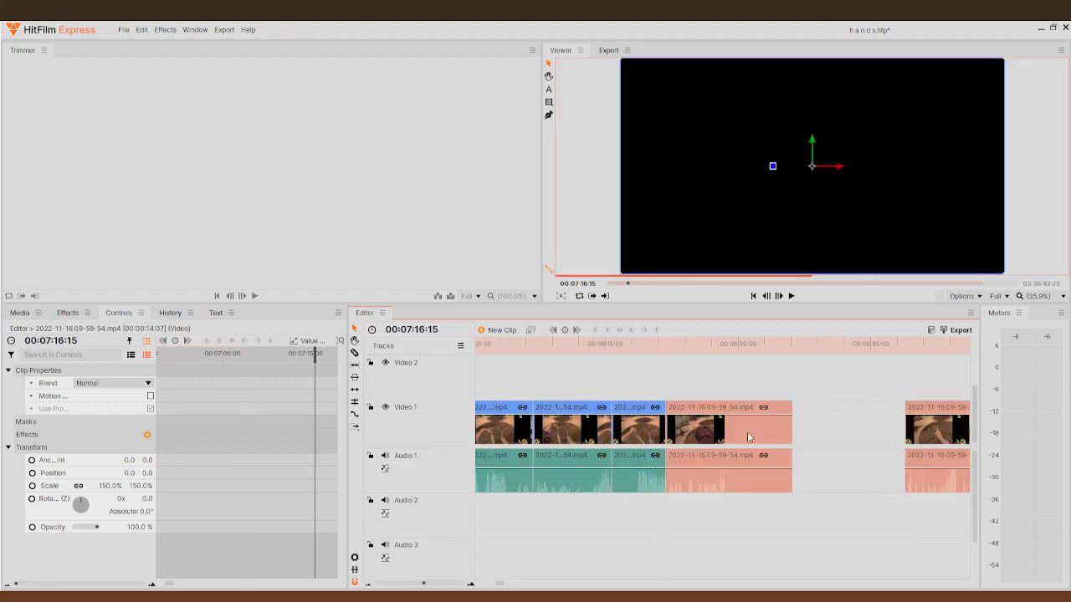
pyautogui.moveTo(934, 440); pyautogui.dragTo(818, 428)
# - Play the joined footage past 00:06:41:13 and split the gameplay clip at 00:06:40:18
pyautogui.press('space')
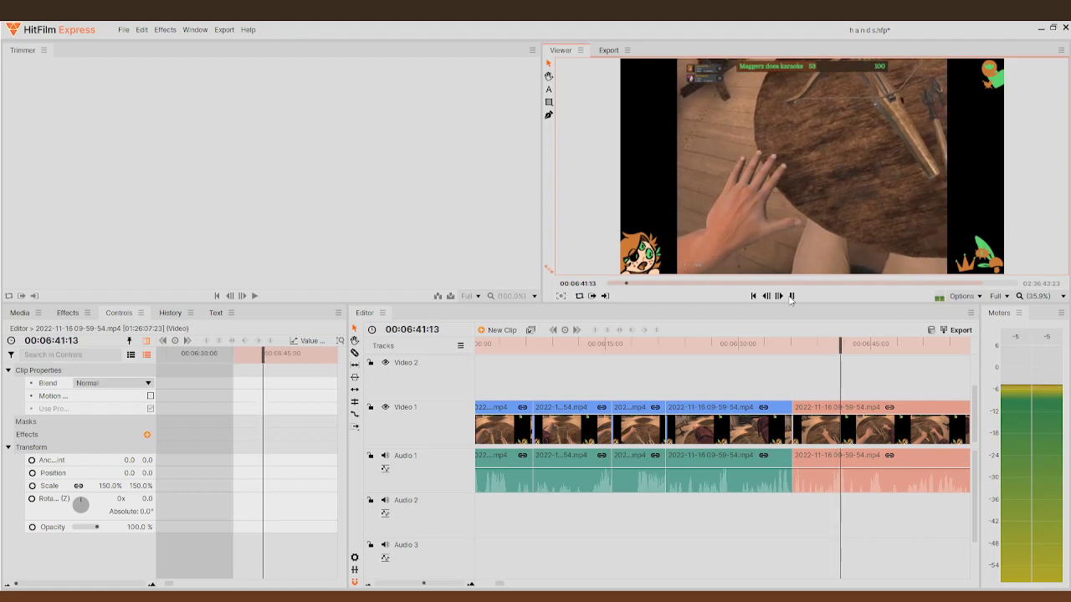
pyautogui.moveTo(845, 342); pyautogui.dragTo(836, 343)
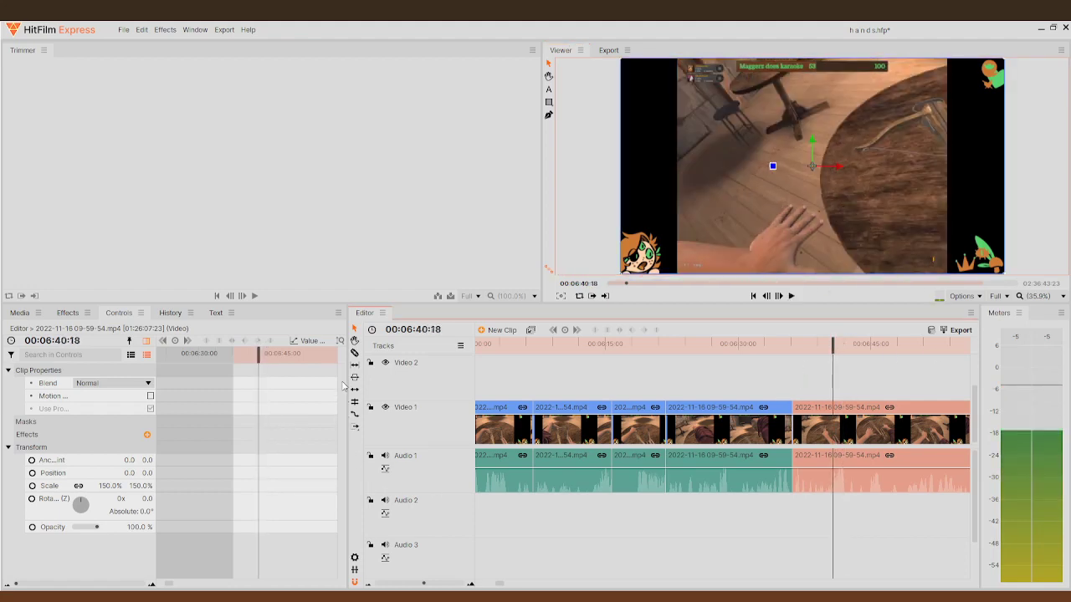
pyautogui.click(355, 354)
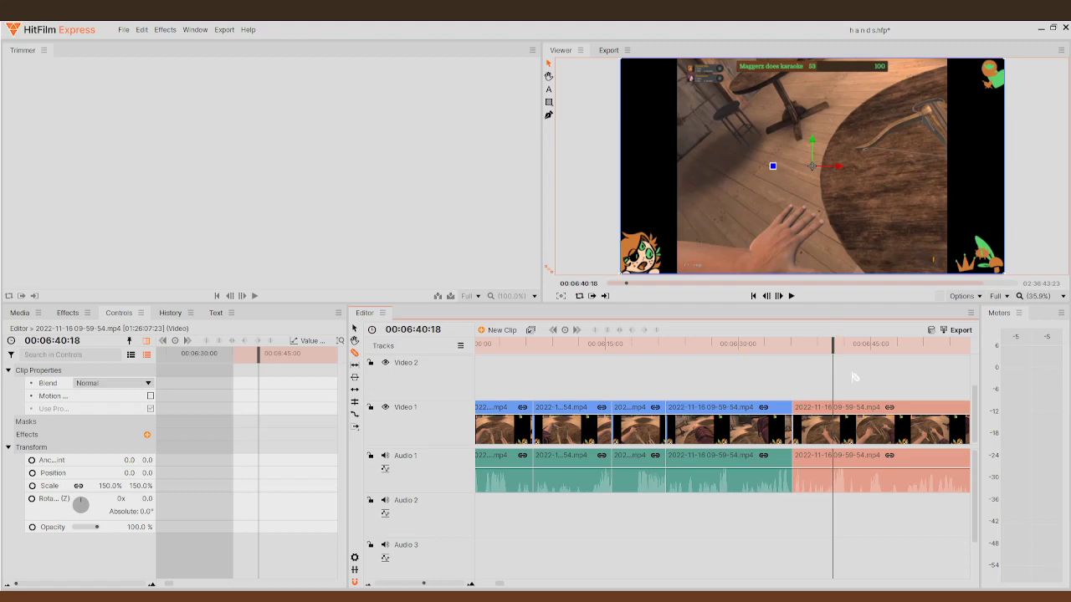
pyautogui.click(836, 433)
# - Skip ahead and review the footage between 00:08:48:05 and 00:09:05:06, then split the gameplay clip at 00:08:57:06
pyautogui.moveTo(839, 345); pyautogui.dragTo(760, 348)
pyautogui.moveTo(665, 401); pyautogui.dragTo(585, 419)
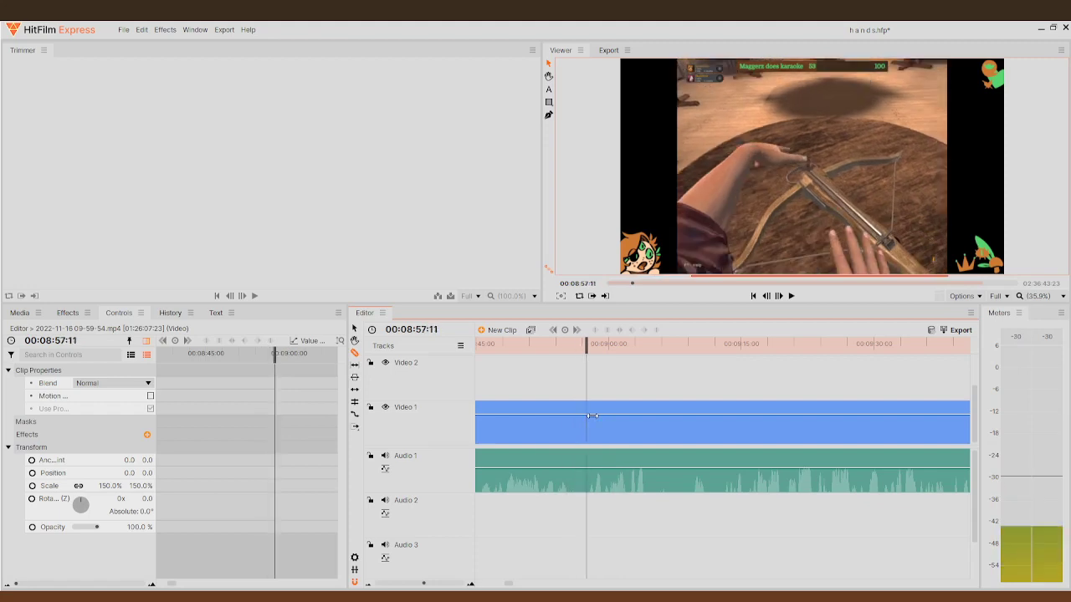
pyautogui.moveTo(580, 344); pyautogui.dragTo(555, 358)
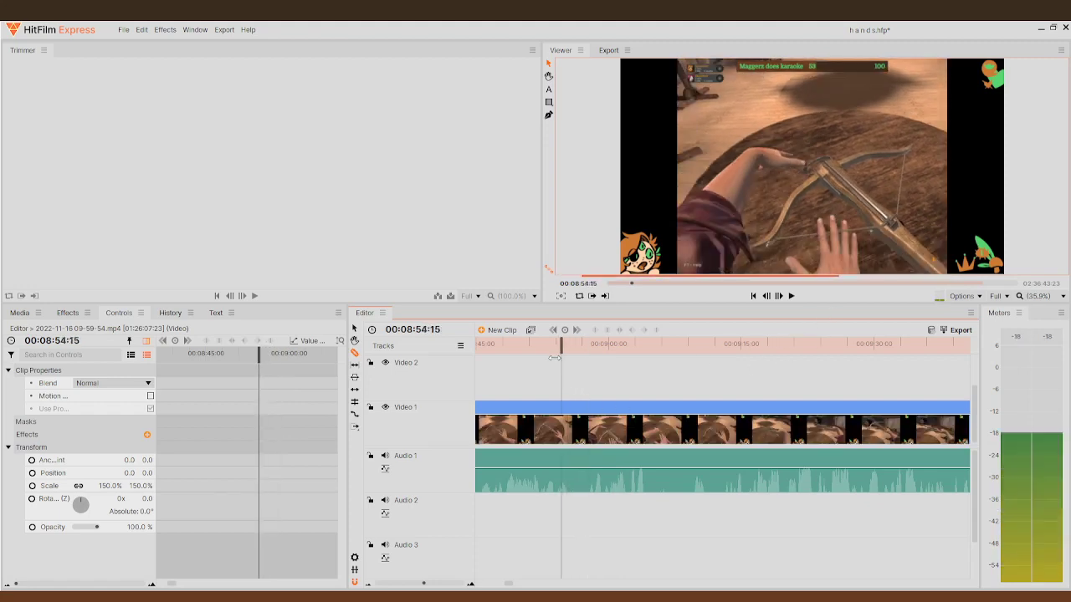
pyautogui.click(792, 295)
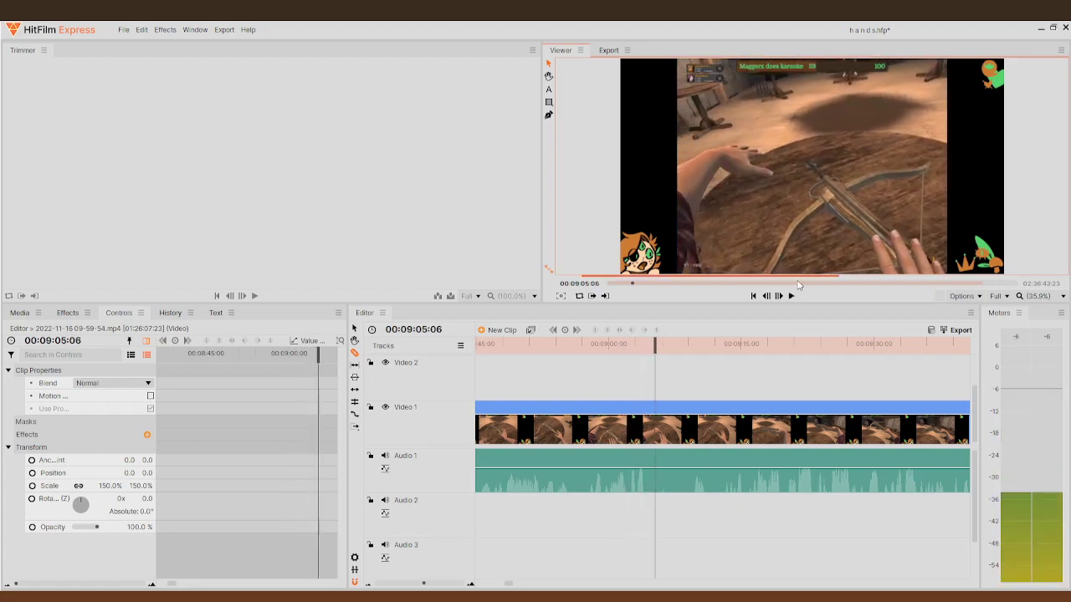
pyautogui.moveTo(654, 353); pyautogui.dragTo(502, 410)
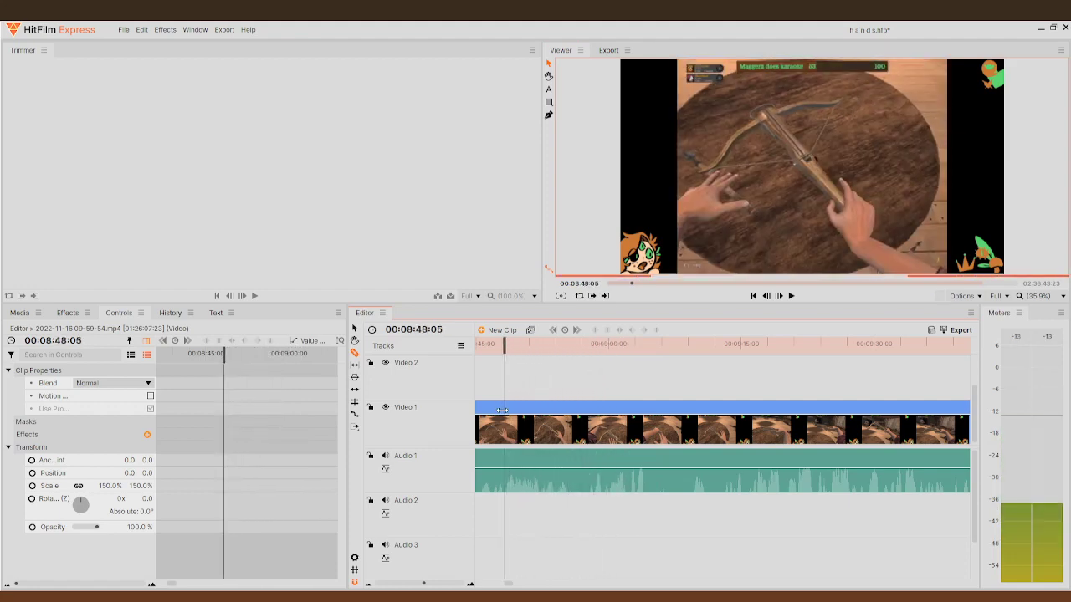
pyautogui.click(793, 297)
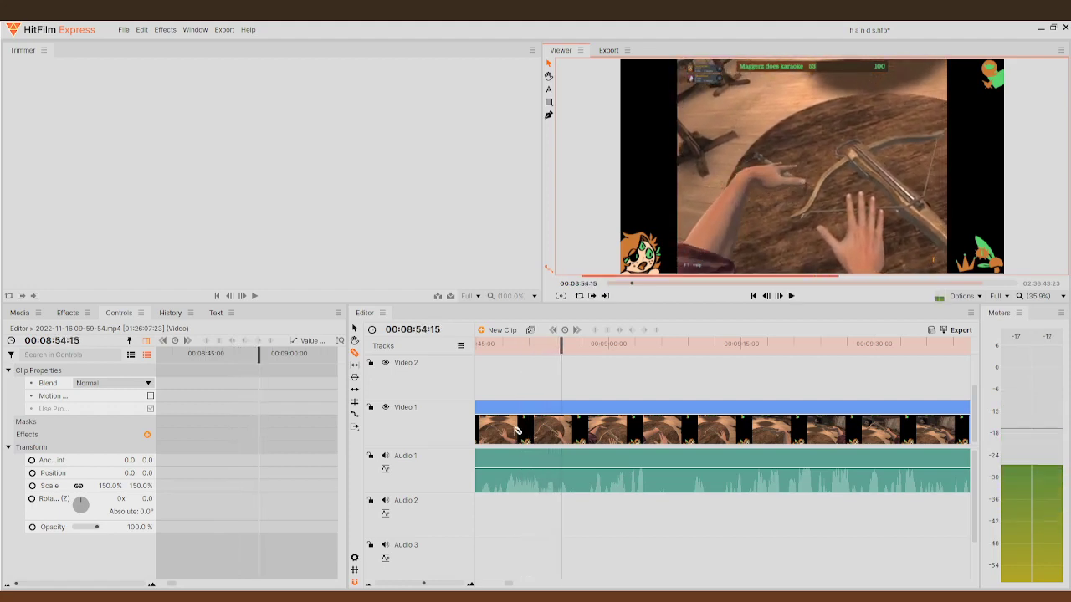
pyautogui.moveTo(566, 348); pyautogui.dragTo(589, 361)
pyautogui.click(590, 414)
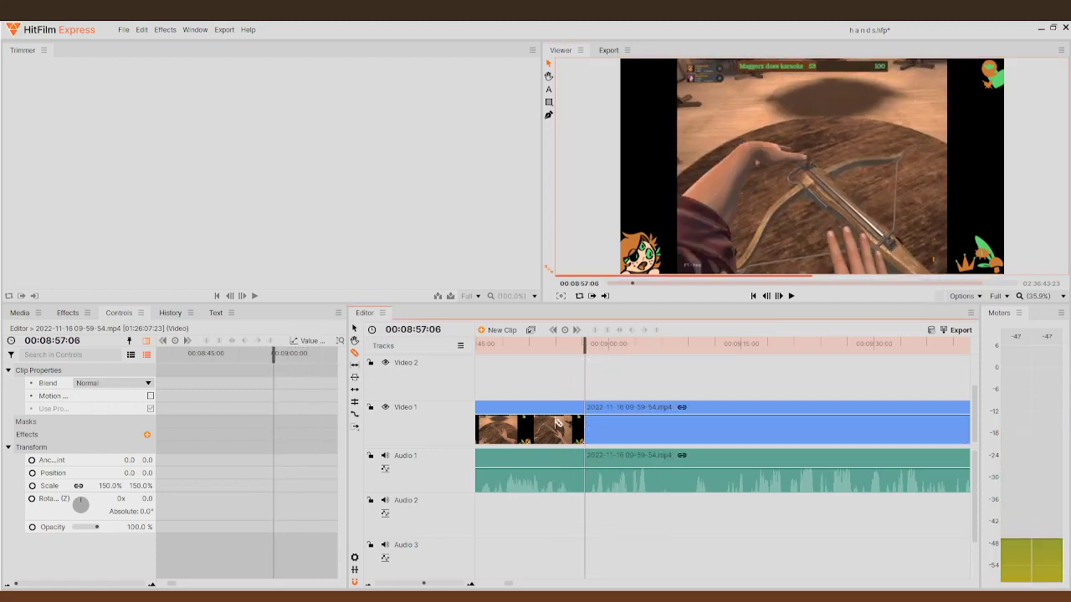
# - Play the footage onward from 00:08:57:06 and split the gameplay clip at 00:09:11:07
pyautogui.click(790, 297)
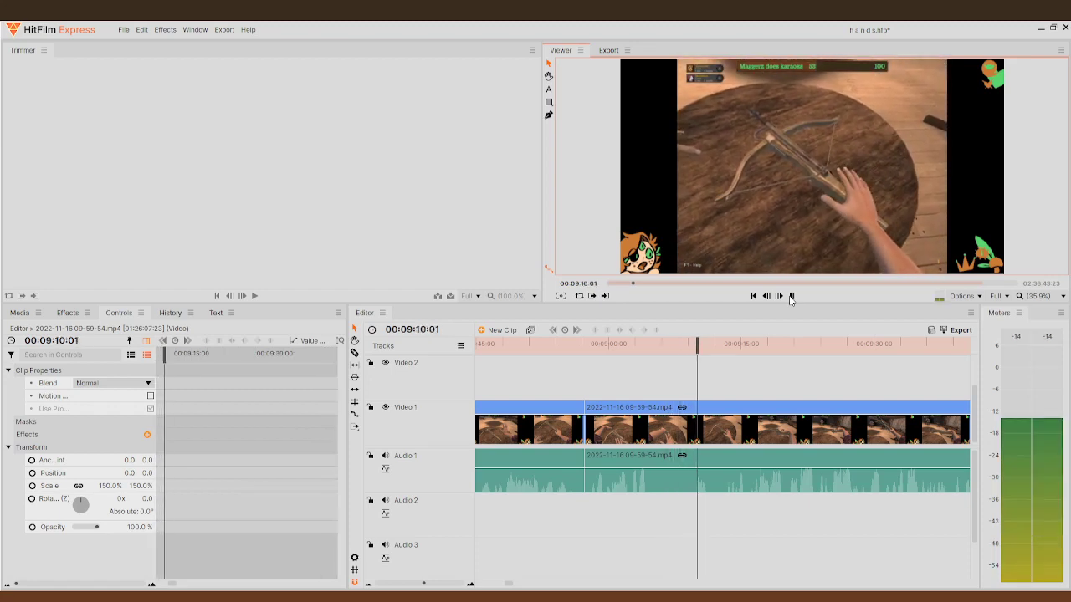
pyautogui.click(790, 283)
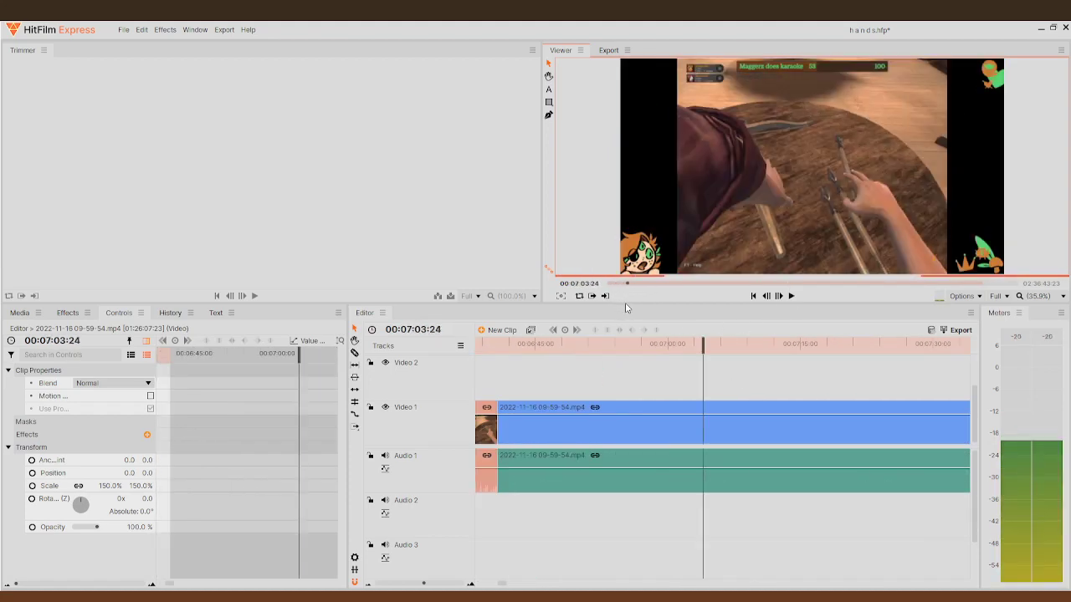
pyautogui.moveTo(698, 358); pyautogui.dragTo(849, 374)
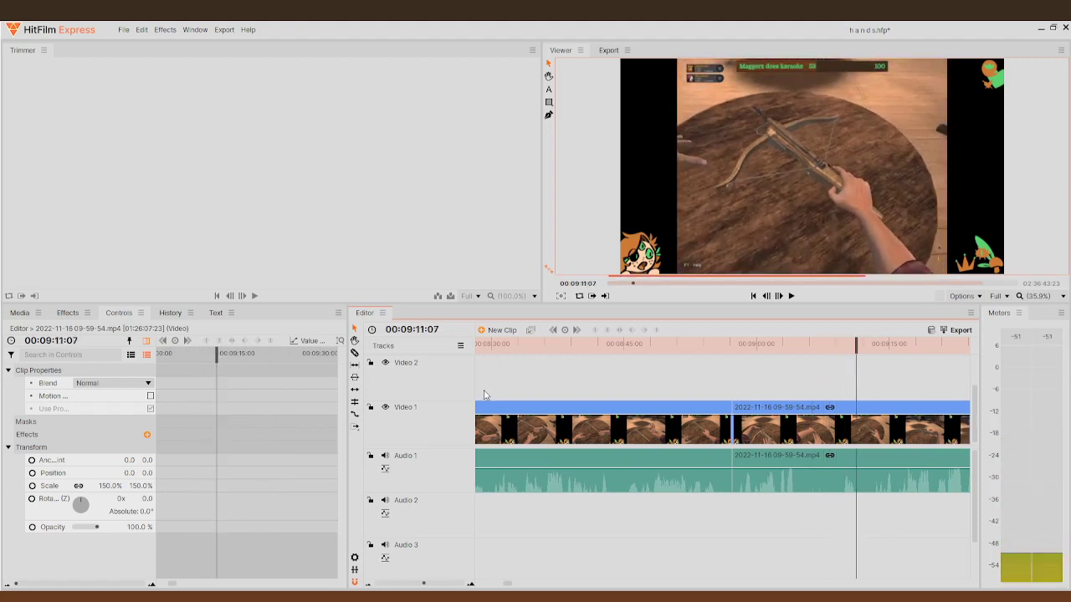
pyautogui.click(857, 428)
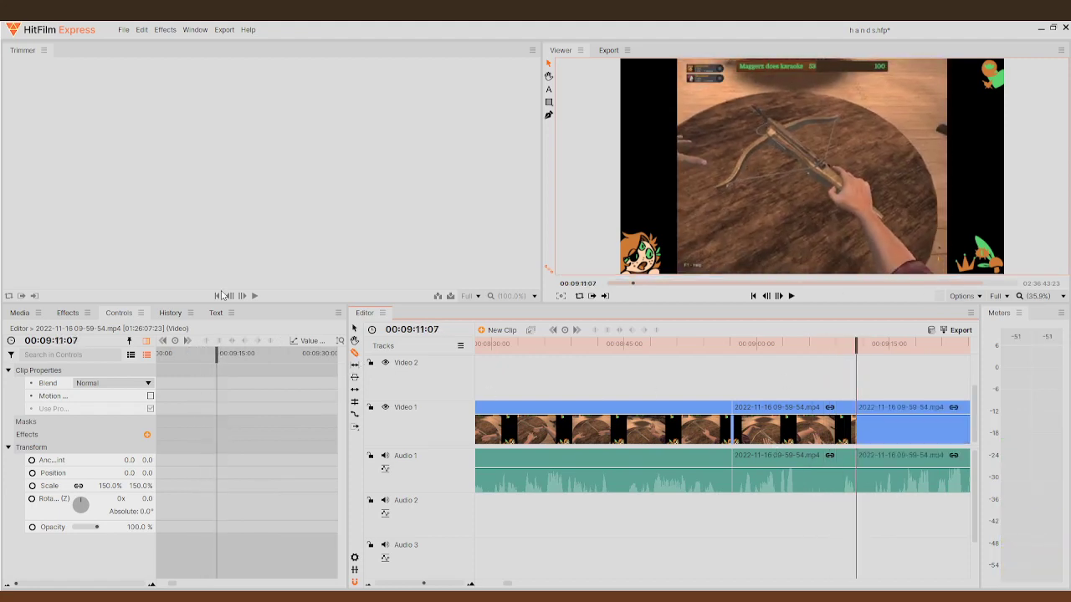
# - Delete the long piece ending at 00:08:57:06 and move the two following clips back against the clip ending at 00:06:40:18
pyautogui.click(600, 434)
pyautogui.press('Delete')
pyautogui.moveTo(757, 437); pyautogui.dragTo(552, 418)
pyautogui.hotkey('ctrl', 'z')
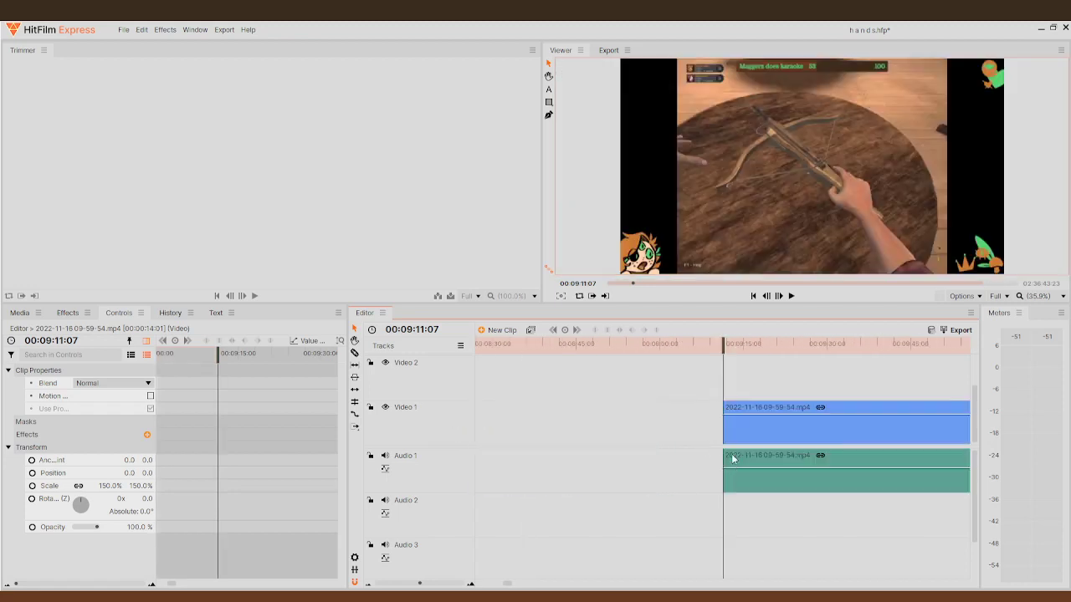
pyautogui.moveTo(727, 438); pyautogui.dragTo(923, 434)
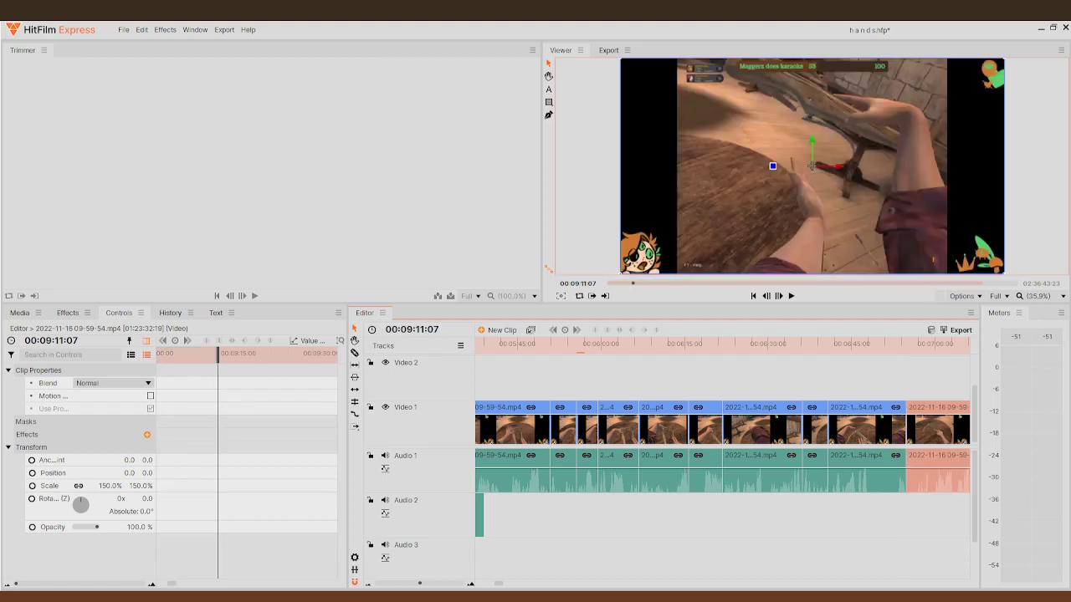
# - Cut the opening of the last gameplay clip up to 00:06:59:13 and move the rest back to close the gap
pyautogui.moveTo(928, 348); pyautogui.dragTo(803, 350)
pyautogui.click(791, 298)
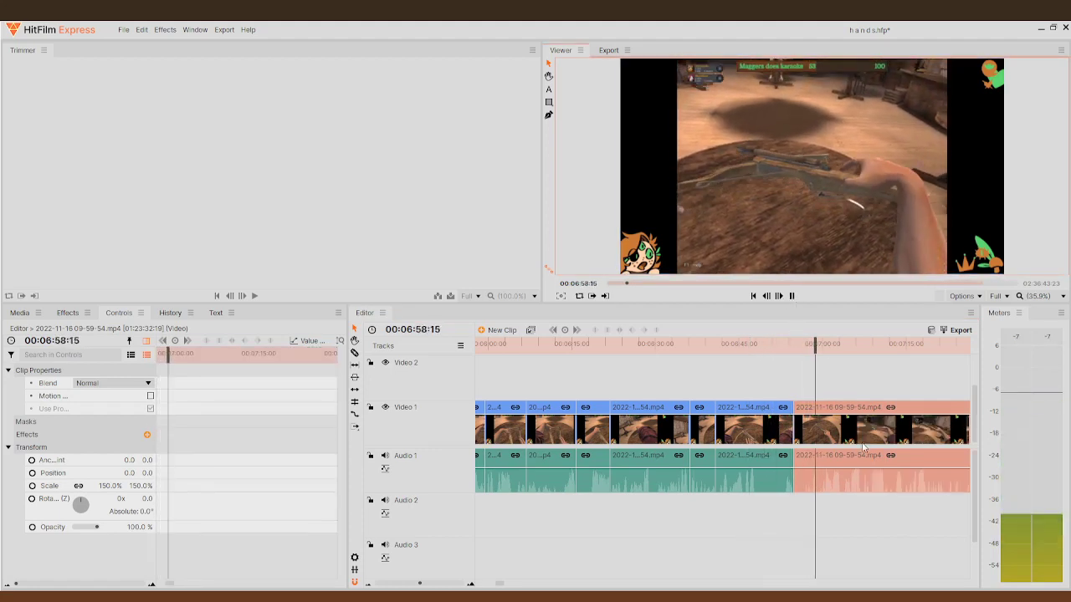
pyautogui.click(798, 302)
pyautogui.moveTo(840, 350)
pyautogui.mouseDown()
pyautogui.moveTo(807, 355)
pyautogui.moveTo(821, 356)
pyautogui.mouseUp()
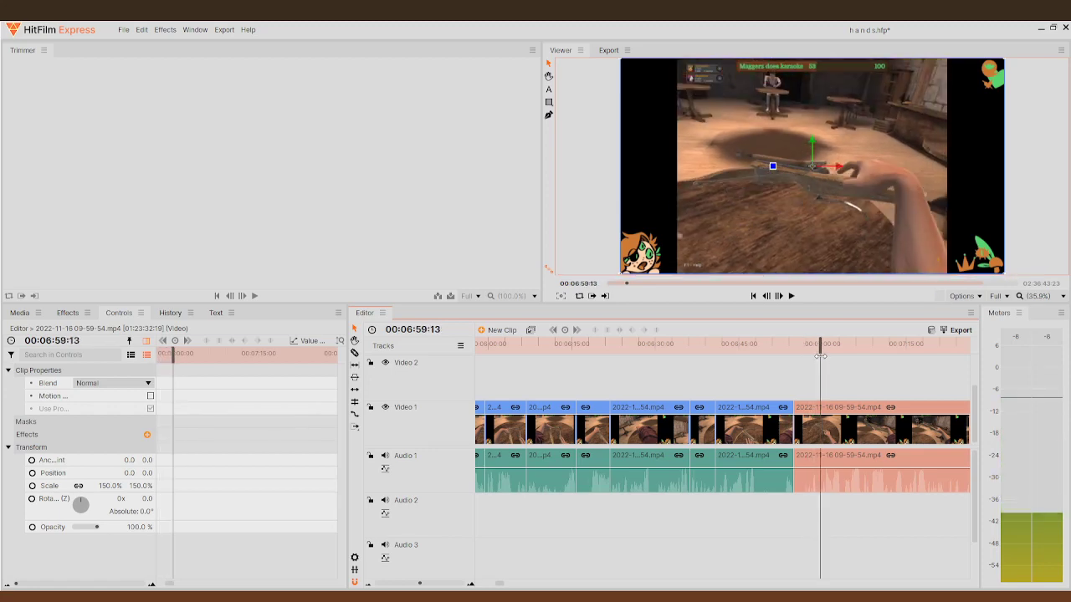
pyautogui.click(356, 354)
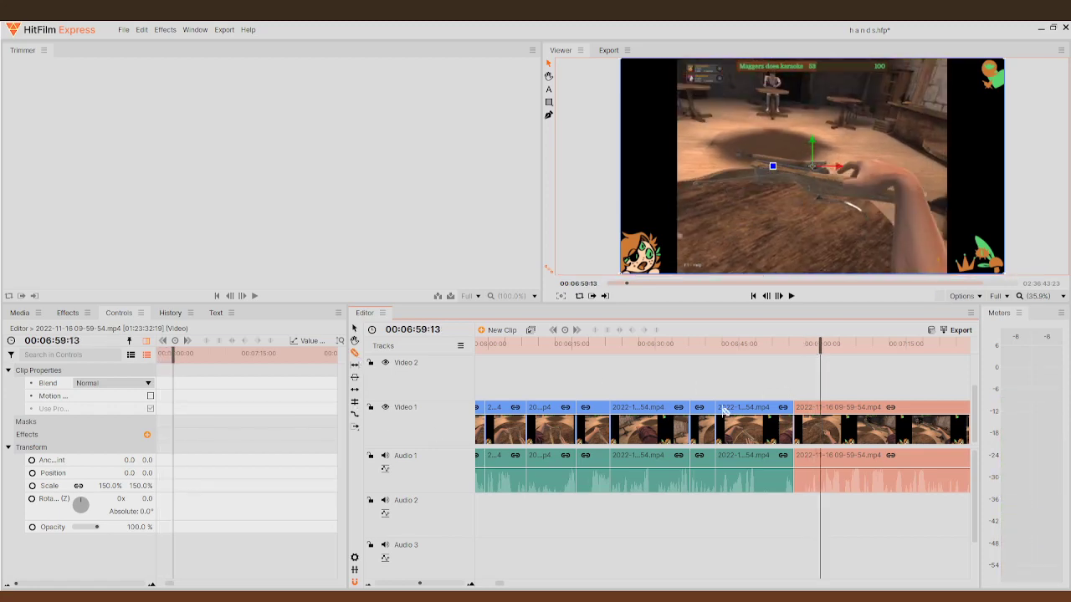
pyautogui.click(816, 432)
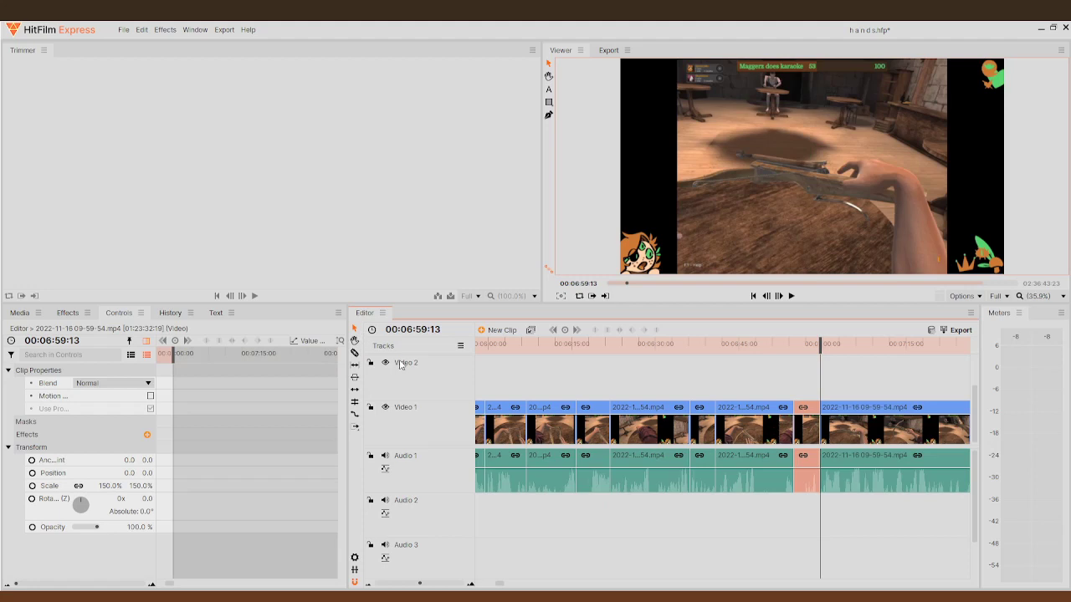
pyautogui.press('Delete')
pyautogui.moveTo(860, 439); pyautogui.dragTo(838, 441)
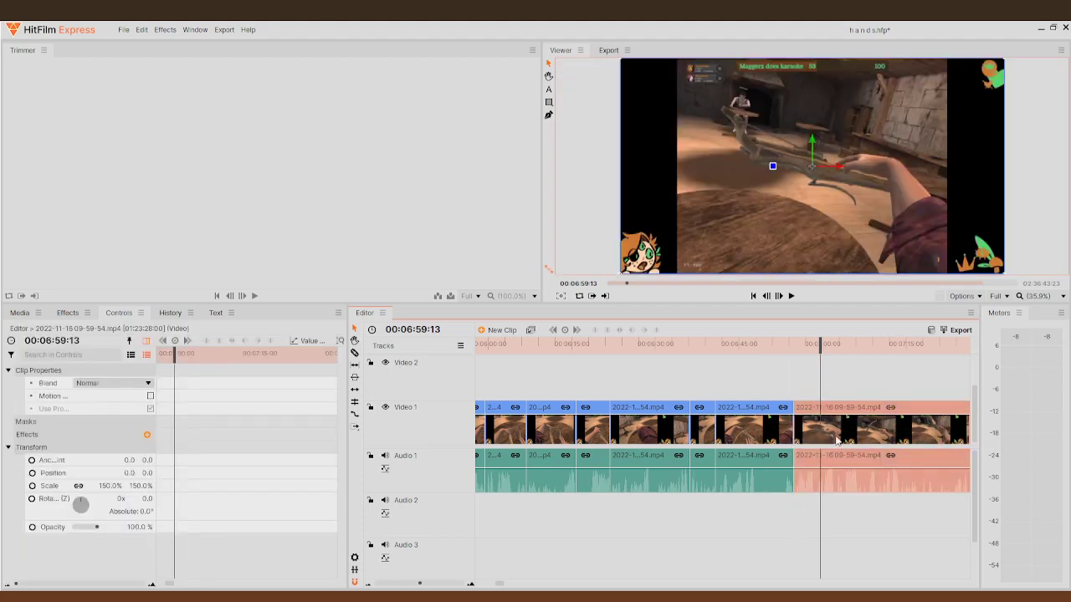
# - Cut the end of the second-to-last gameplay clip from 00:06:47:19 and move the last clip back to close the gap
pyautogui.moveTo(823, 344); pyautogui.dragTo(800, 344)
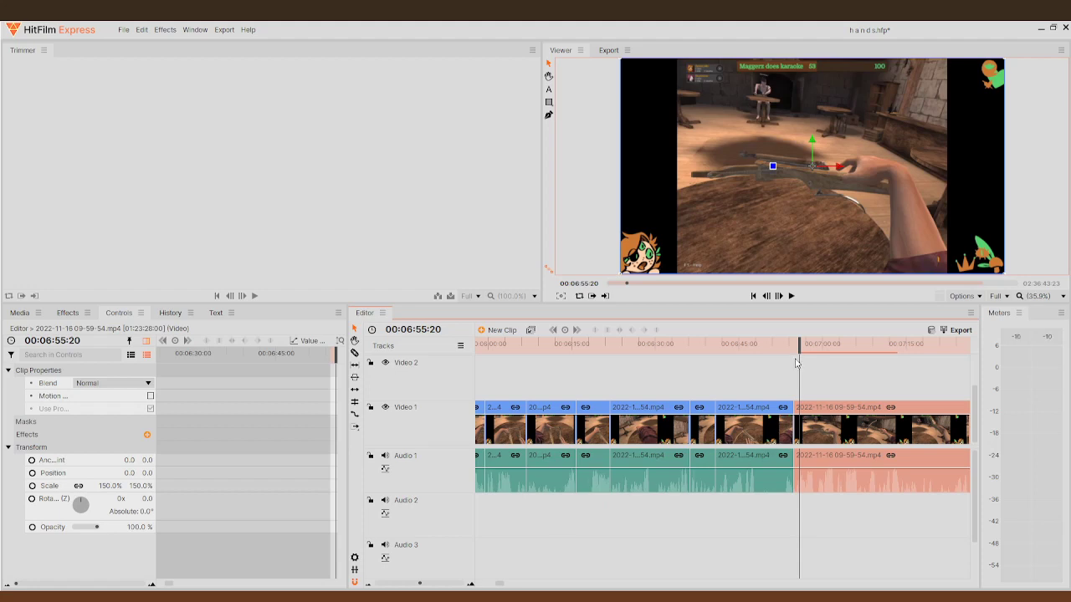
pyautogui.moveTo(797, 362); pyautogui.dragTo(724, 344)
pyautogui.click(792, 297)
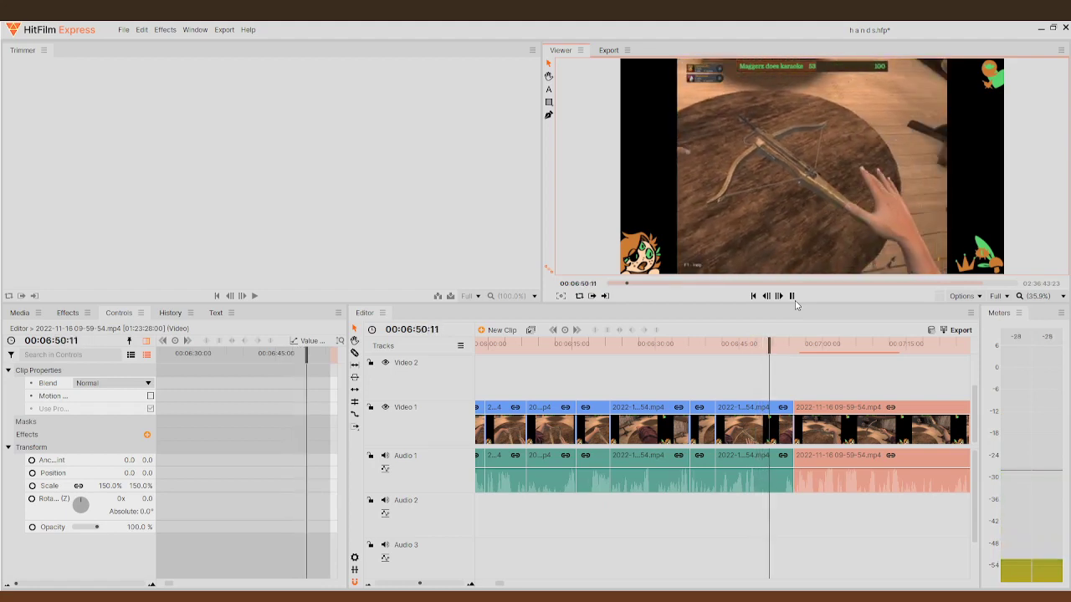
pyautogui.click(792, 296)
pyautogui.moveTo(774, 344); pyautogui.dragTo(754, 350)
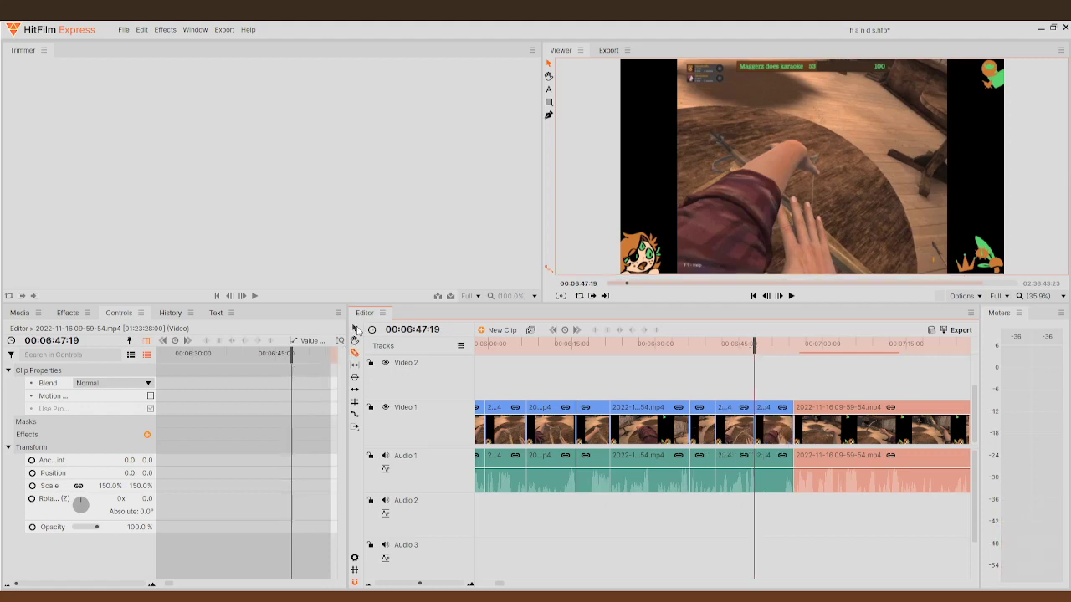
pyautogui.click(764, 435)
pyautogui.press('Delete')
pyautogui.moveTo(796, 432); pyautogui.dragTo(750, 433)
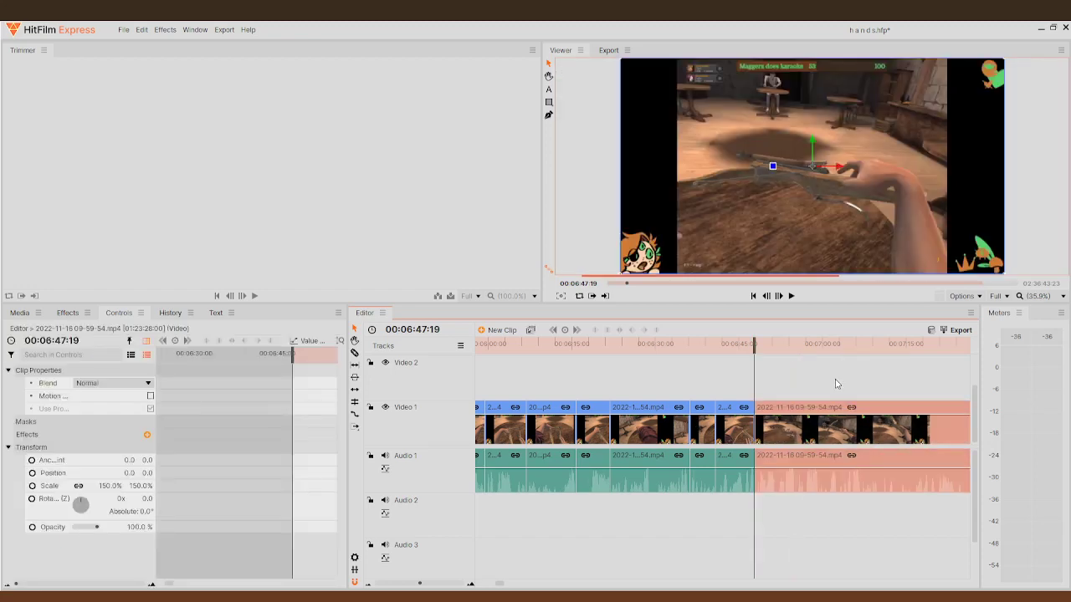
# - Play across the join at 00:06:47:19 and split the last gameplay clip at 00:06:54:19
pyautogui.scroll(3, 844, 414)
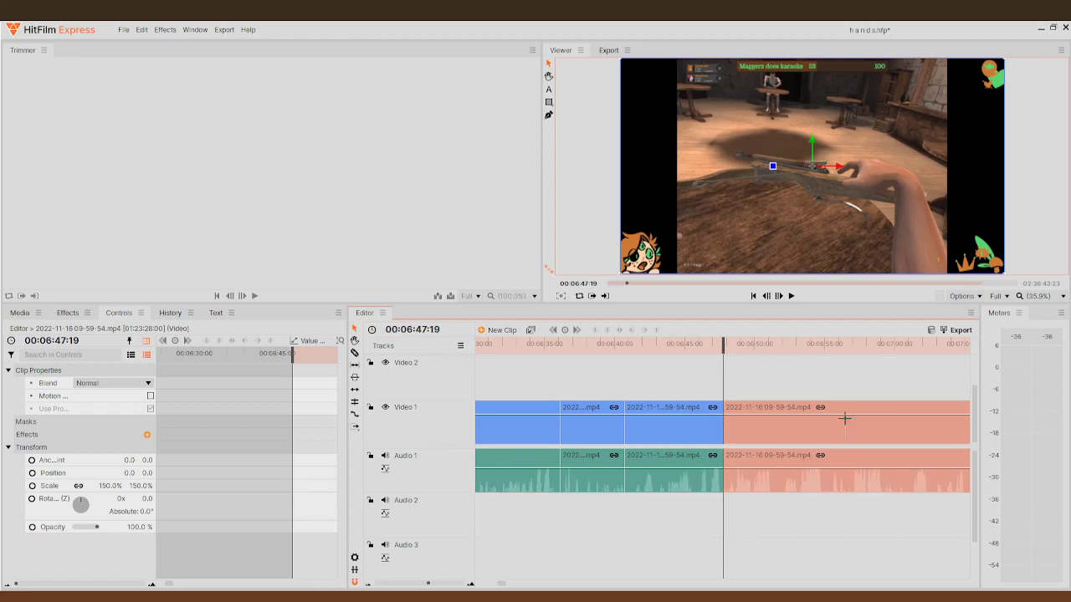
pyautogui.click(791, 296)
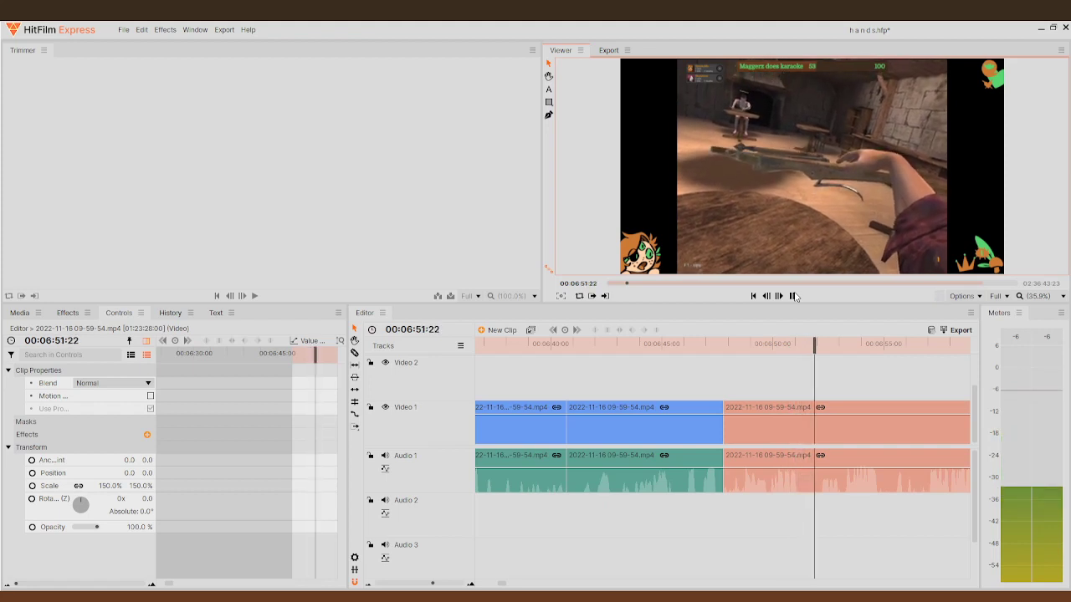
pyautogui.click(793, 295)
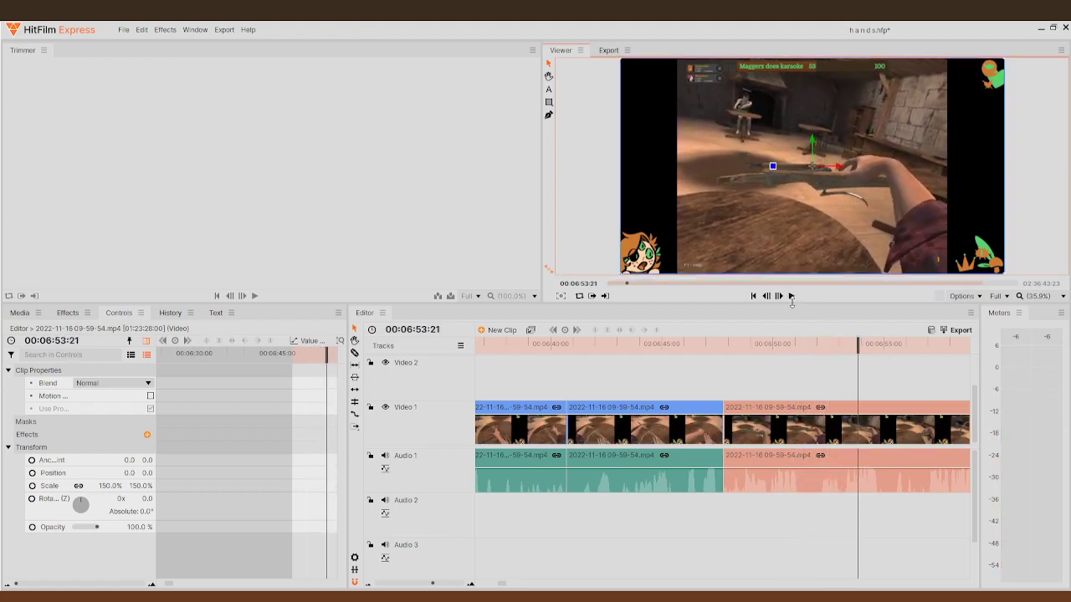
pyautogui.click(792, 297)
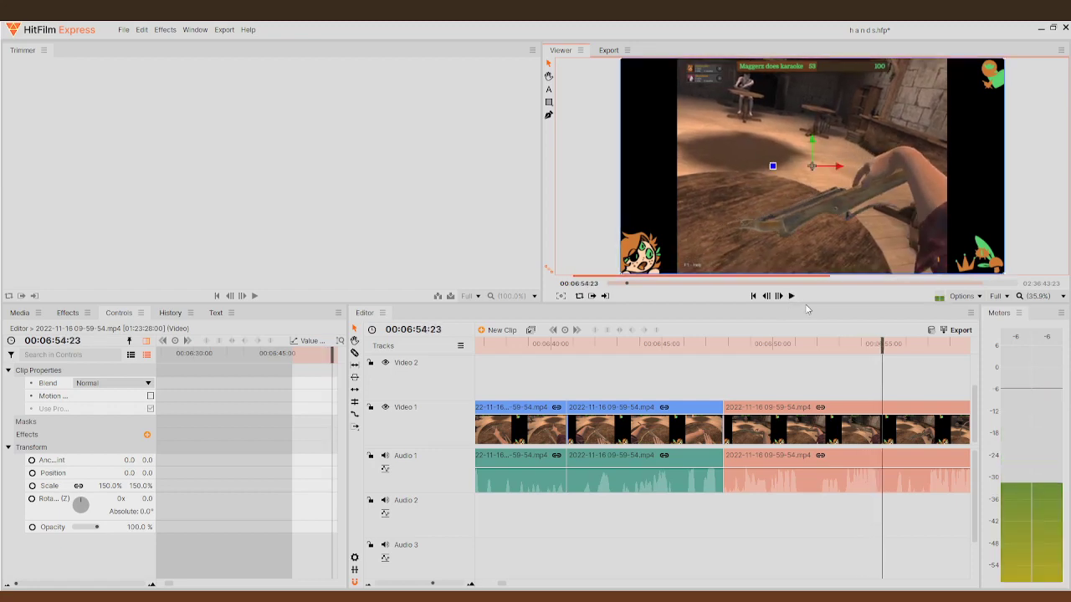
pyautogui.moveTo(880, 344); pyautogui.dragTo(877, 344)
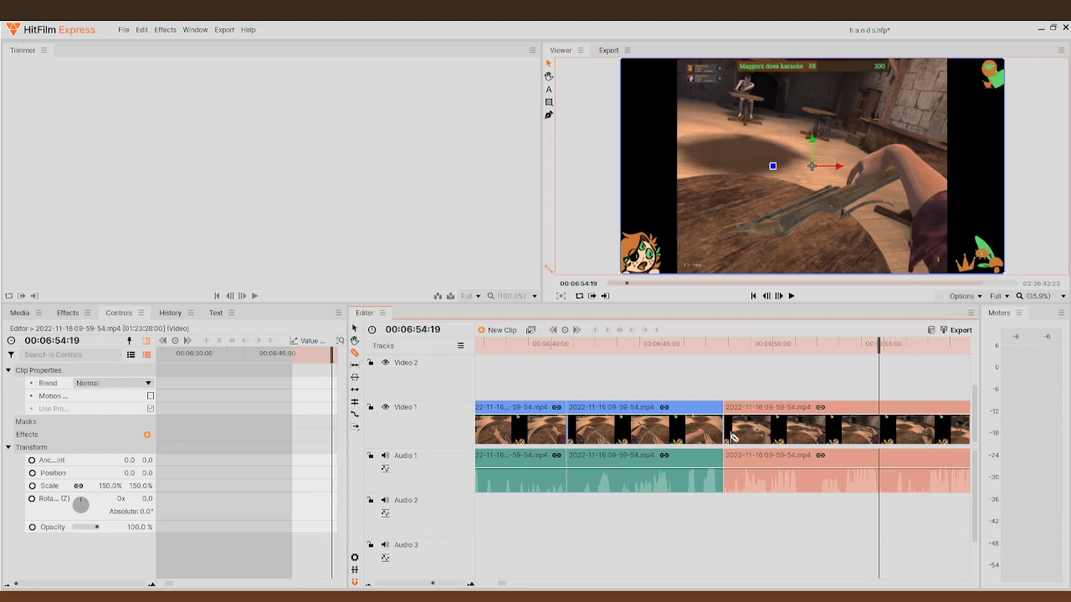
pyautogui.click(876, 439)
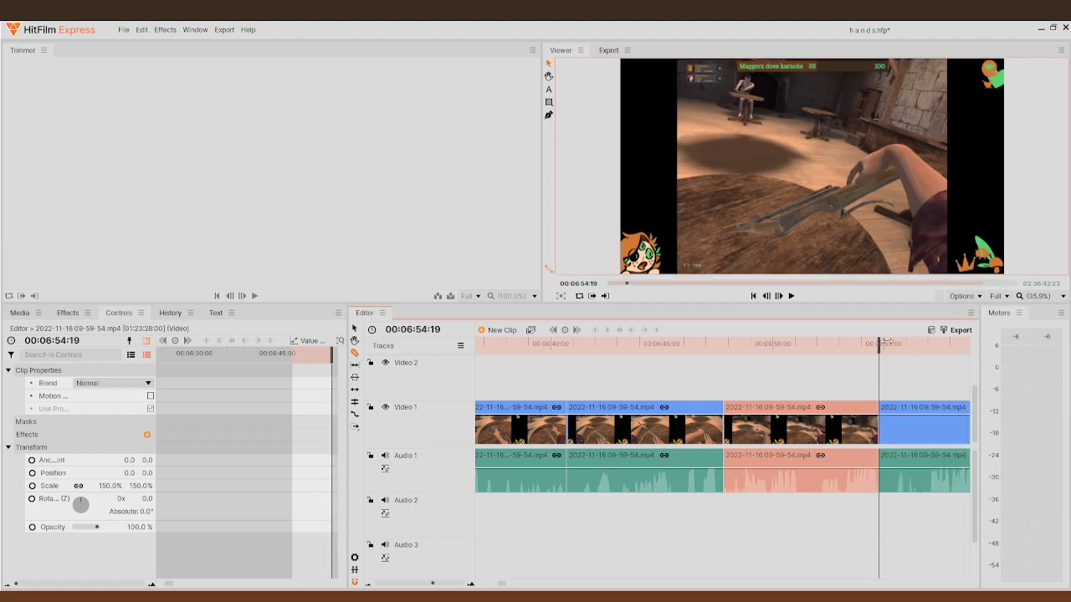
# - Skip ahead and review the footage between 00:07:06:18 and 00:07:17:20, splitting the gameplay clip at about 00:07:13
pyautogui.moveTo(885, 343); pyautogui.dragTo(821, 332)
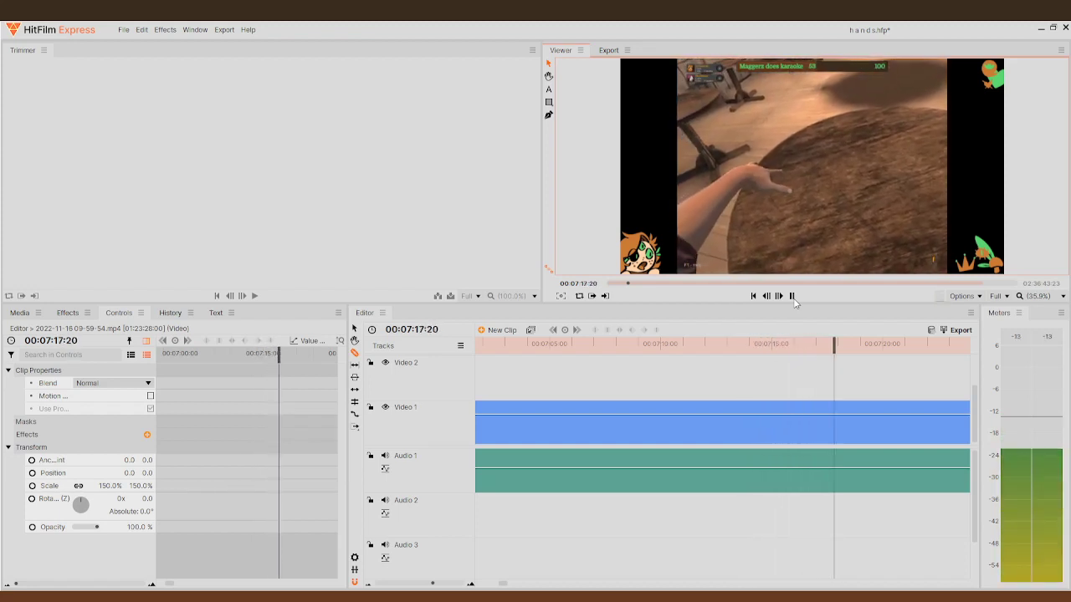
pyautogui.click(794, 299)
pyautogui.moveTo(850, 355); pyautogui.dragTo(589, 381)
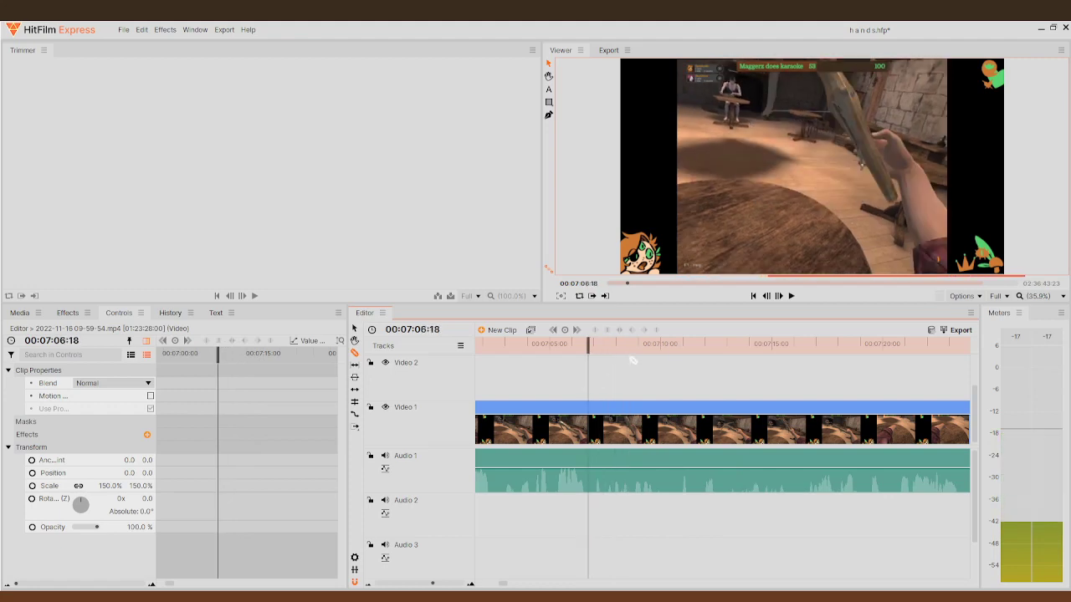
pyautogui.click(798, 299)
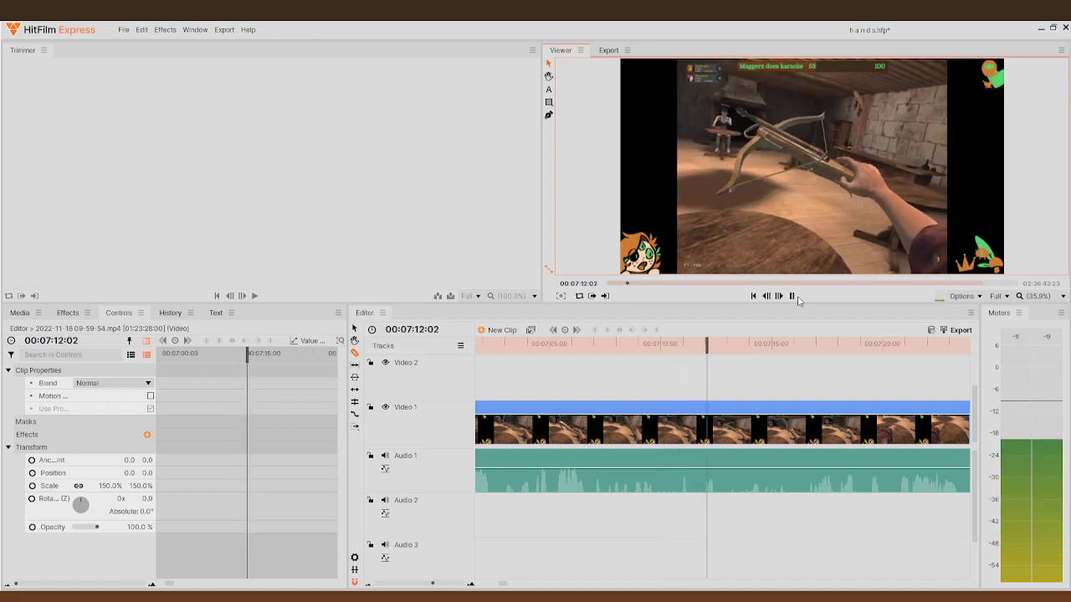
pyautogui.click(797, 298)
pyautogui.moveTo(763, 352); pyautogui.dragTo(837, 353)
pyautogui.click(733, 409)
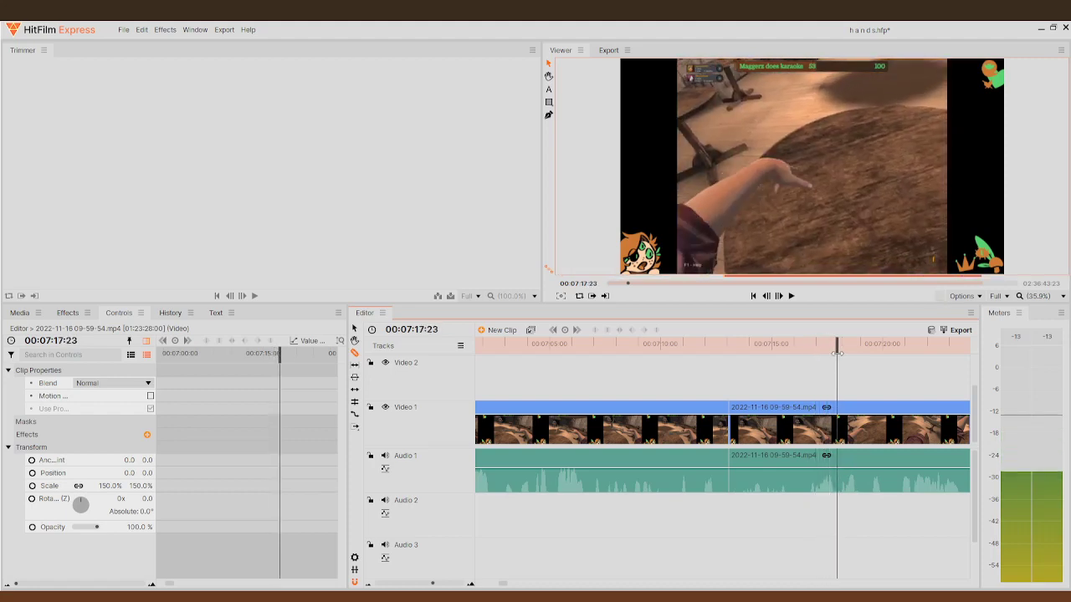
# - Play onward from 00:07:17:23 and split the gameplay clip at 00:07:23:13
pyautogui.click(791, 303)
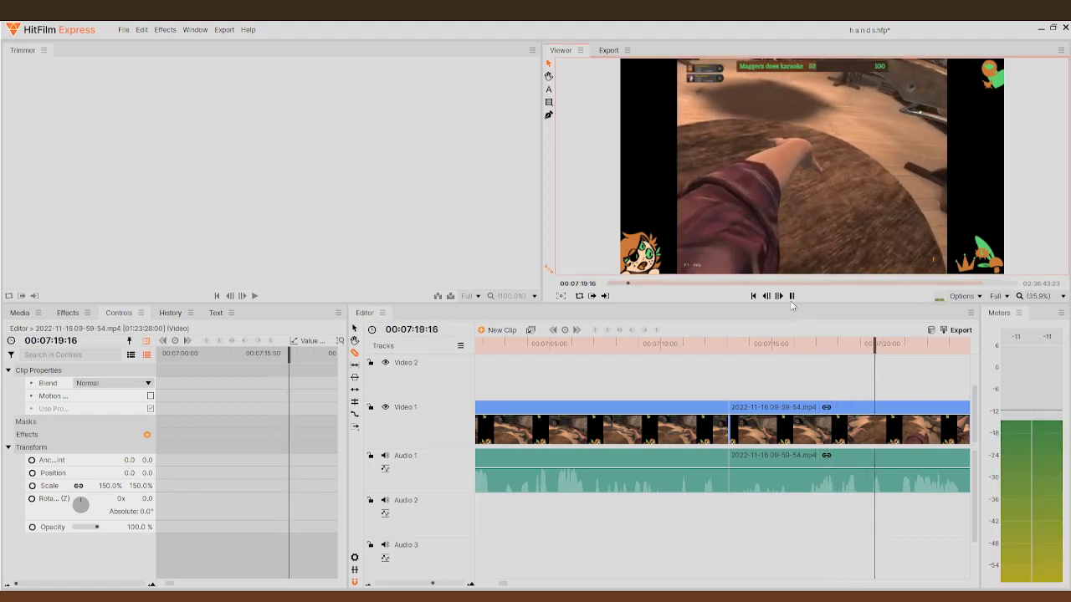
pyautogui.click(791, 297)
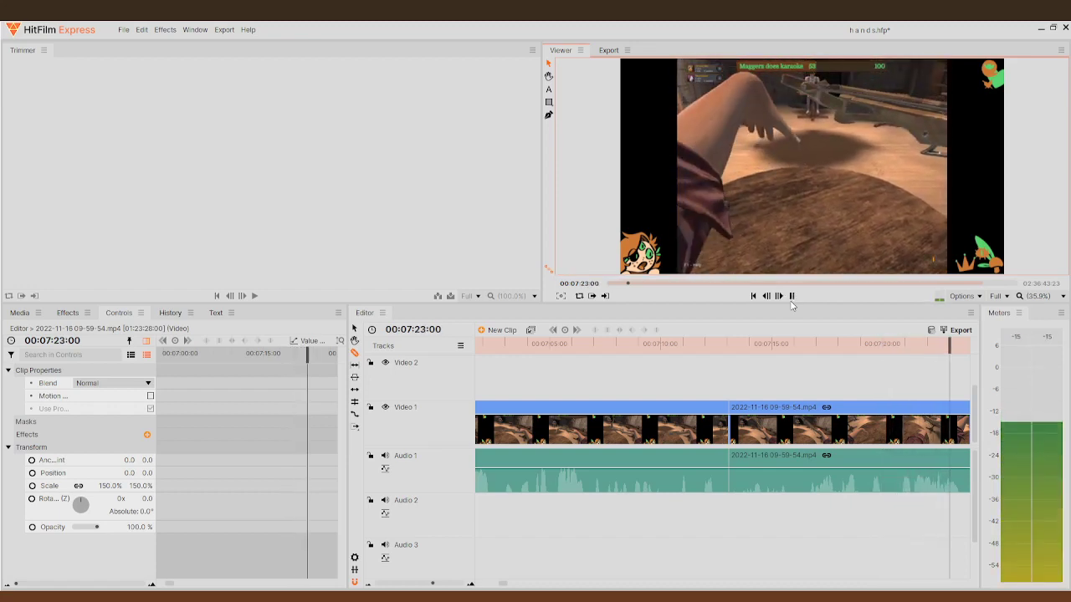
pyautogui.click(792, 303)
pyautogui.moveTo(967, 349); pyautogui.dragTo(916, 359)
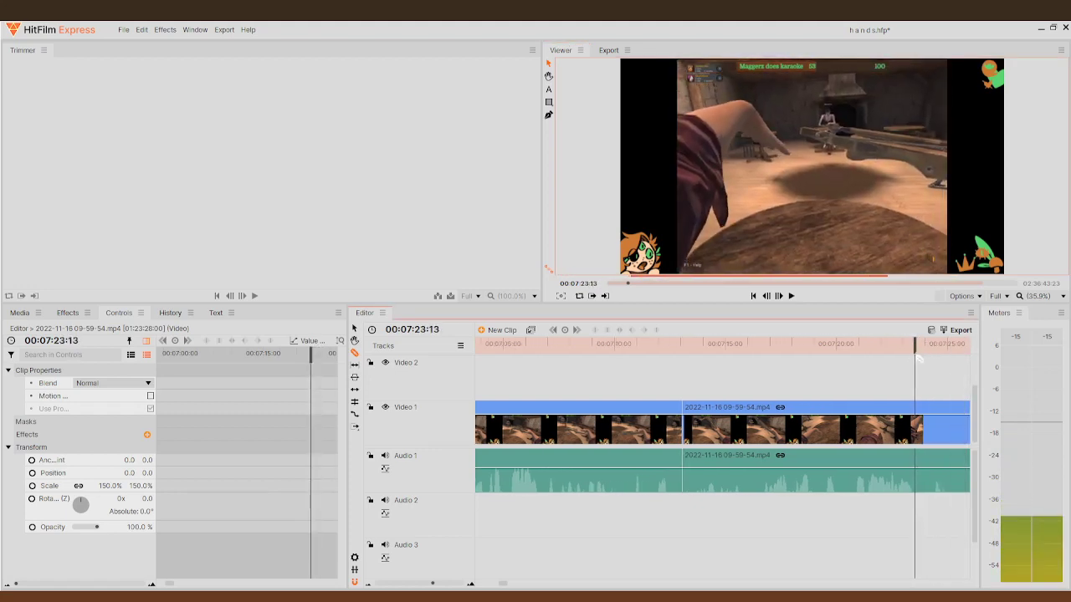
pyautogui.click(914, 427)
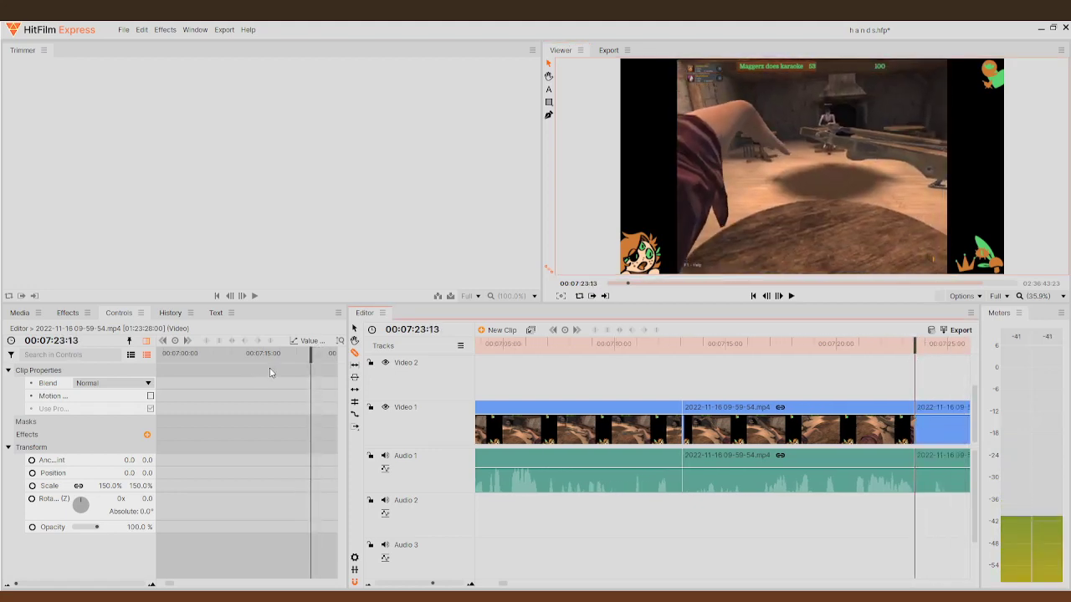
# - Delete the piece between 00:06:54:19 and about 00:07:13 and move the two following clips back to close the gaps
pyautogui.click(559, 439)
pyautogui.press('Delete')
pyautogui.moveTo(773, 429); pyautogui.dragTo(845, 452)
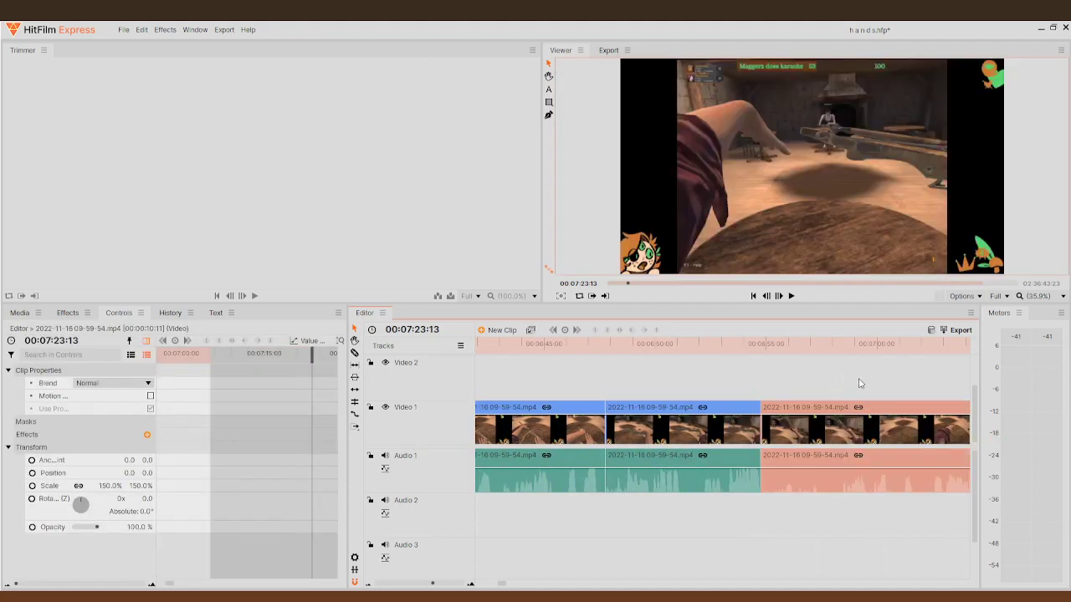
pyautogui.scroll(-3, 858, 383)
pyautogui.moveTo(778, 429); pyautogui.dragTo(615, 434)
# - Examine the footage around the last join up to 00:07:06:09 and survey the assembled clips across the whole timeline
pyautogui.moveTo(723, 343)
pyautogui.mouseDown()
pyautogui.moveTo(564, 343)
pyautogui.moveTo(725, 343)
pyautogui.mouseUp()
pyautogui.moveTo(768, 374); pyautogui.dragTo(569, 374)
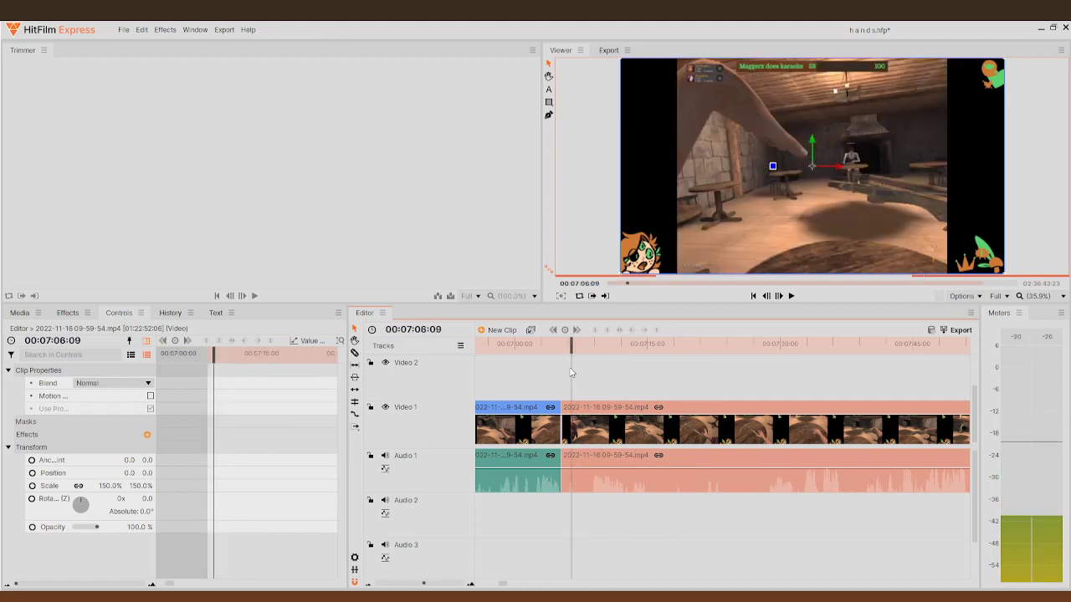
pyautogui.scroll(-5, 629, 374)
pyautogui.scroll(-3, 629, 374)
pyautogui.scroll(2, 610, 390)
pyautogui.scroll(-1, 567, 410)
pyautogui.scroll(4, 661, 386)
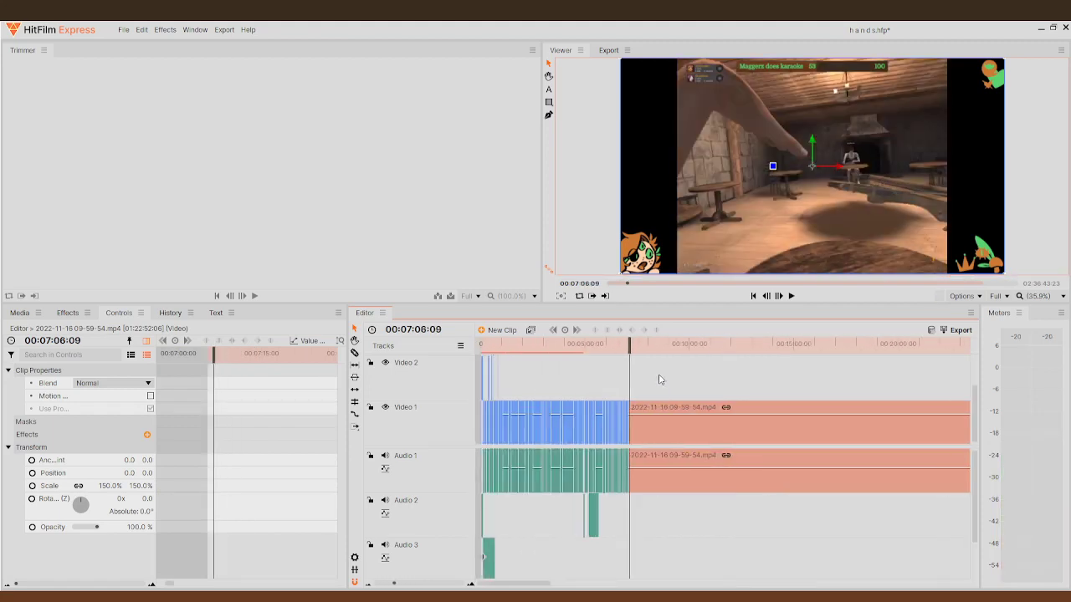
pyautogui.scroll(1, 856, 422)
pyautogui.scroll(-3, 876, 416)
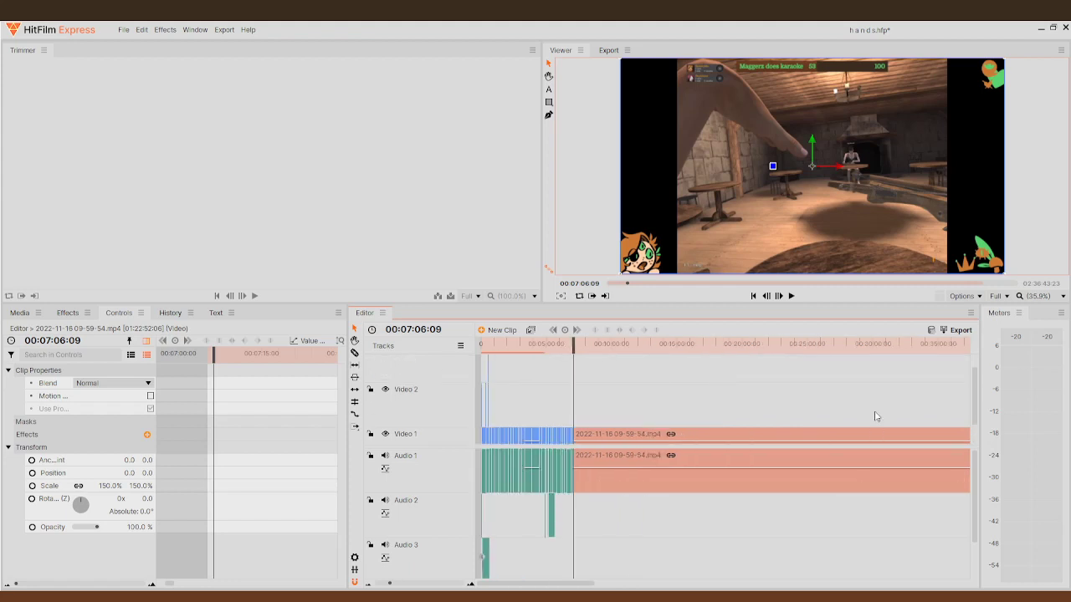
pyautogui.scroll(2, 876, 431)
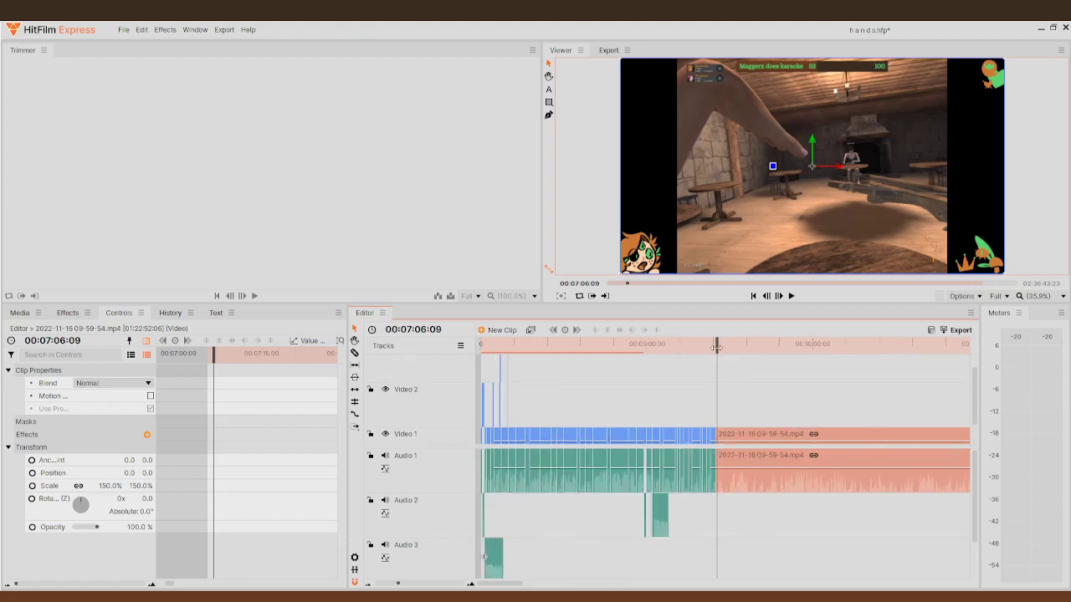
pyautogui.scroll(2, 810, 437)
pyautogui.scroll(6, 893, 429)
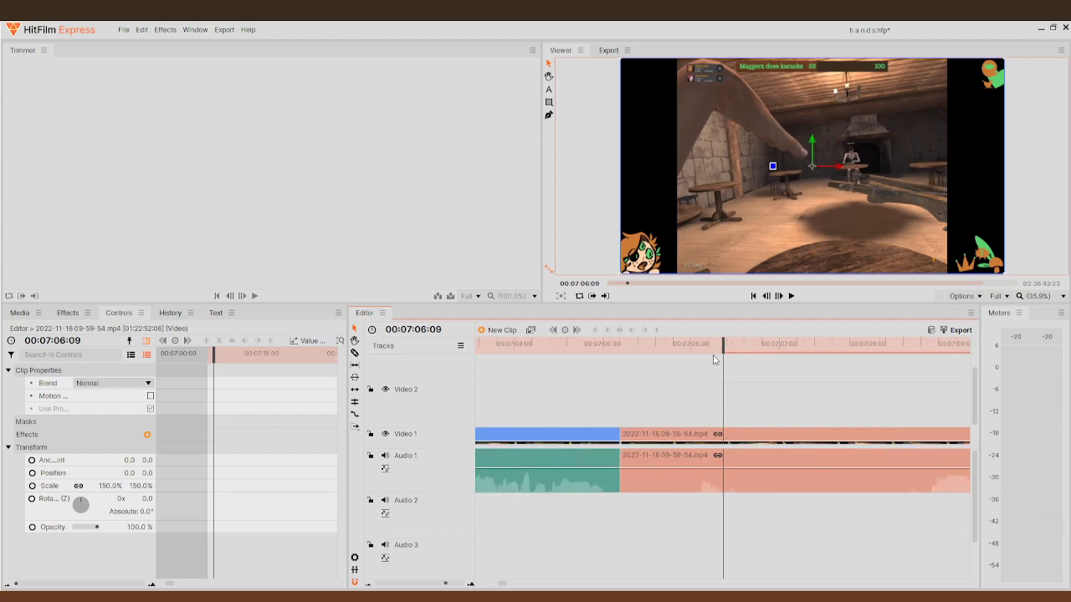
# - Review the footage from about 00:07:06:09 to 00:07:15:02 and split the gameplay clip at 00:07:08:16
pyautogui.moveTo(722, 345)
pyautogui.mouseDown()
pyautogui.moveTo(969, 351)
pyautogui.moveTo(968, 369)
pyautogui.moveTo(726, 362)
pyautogui.mouseUp()
pyautogui.click(792, 296)
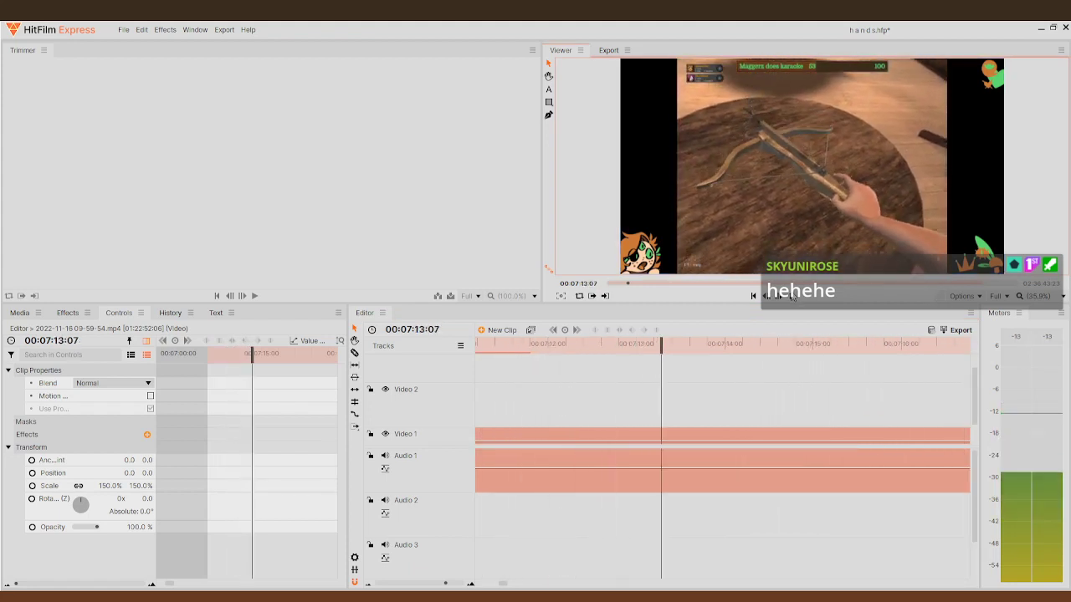
pyautogui.click(791, 296)
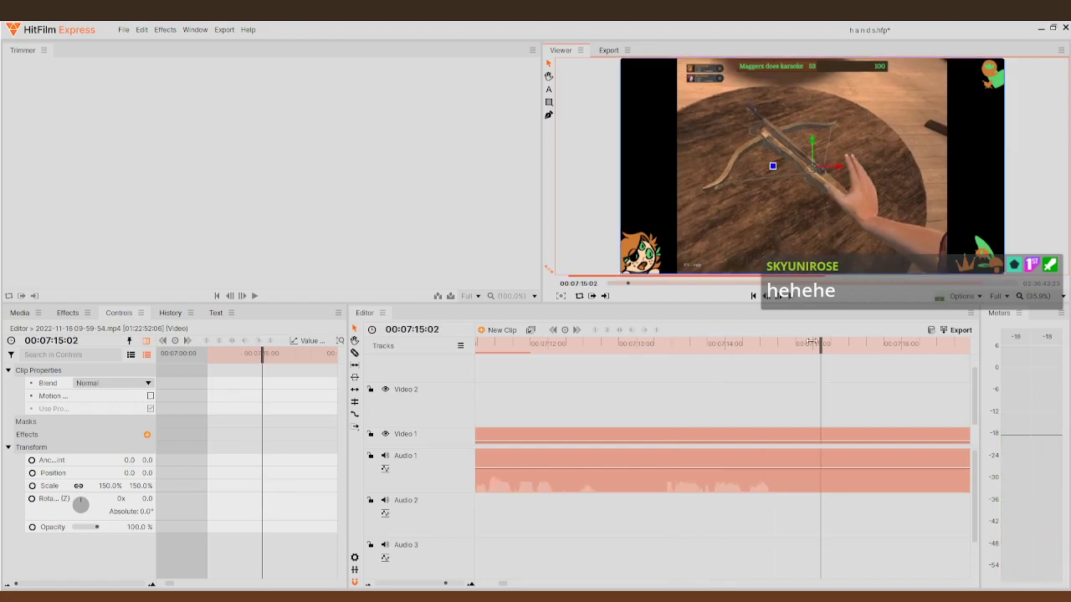
pyautogui.moveTo(823, 345); pyautogui.dragTo(509, 405)
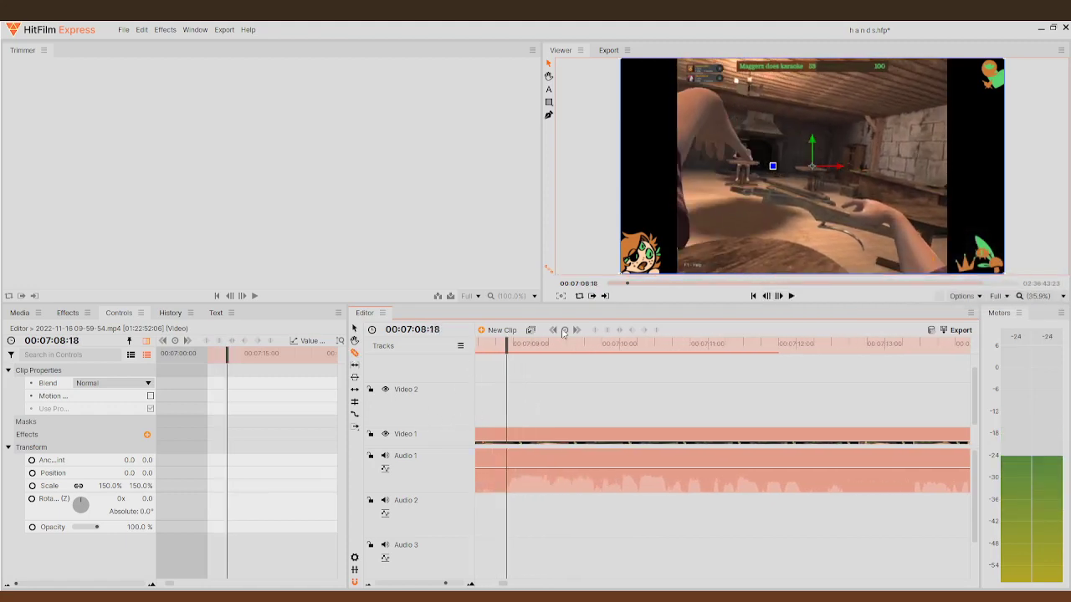
pyautogui.click(767, 297)
pyautogui.click(767, 296)
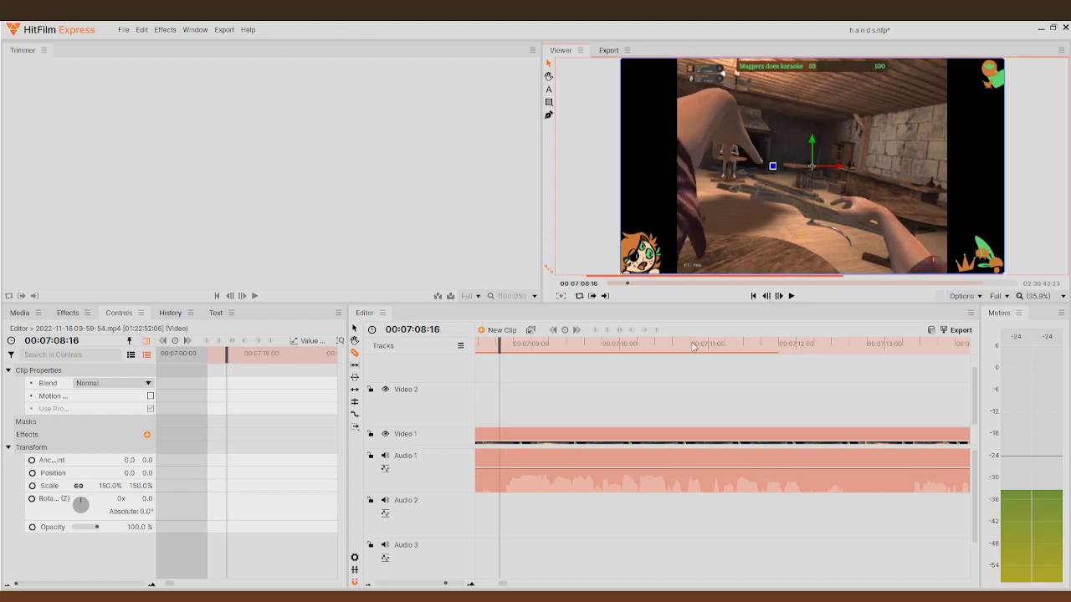
pyautogui.click(500, 436)
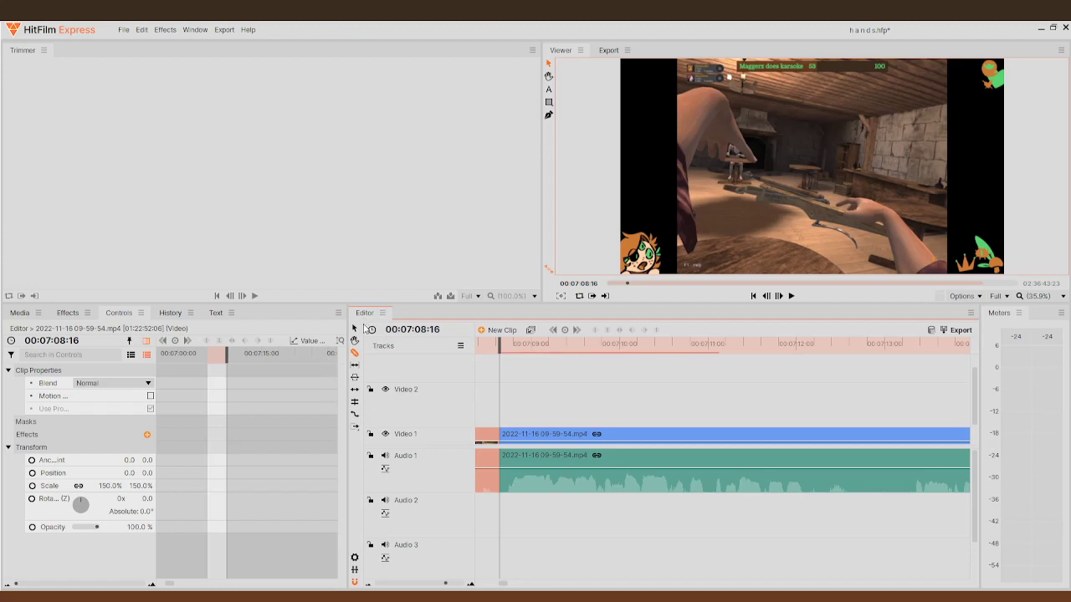
# - Delete the piece between about 00:07:05 and 00:07:08:16 and move the following clip back to close the gap
pyautogui.click(613, 496)
pyautogui.scroll(-3, 717, 402)
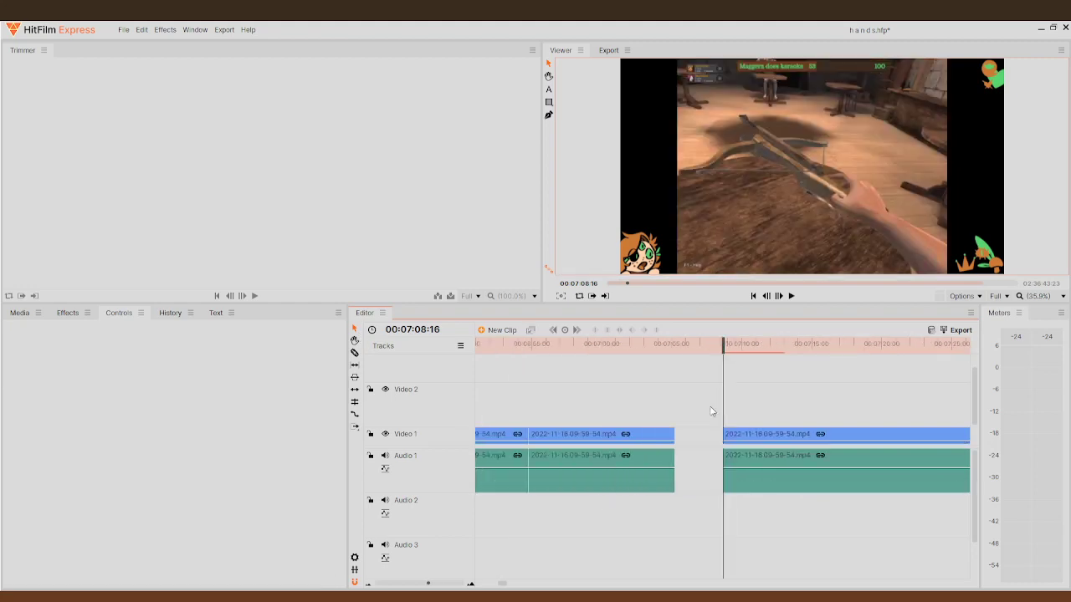
pyautogui.moveTo(738, 437); pyautogui.dragTo(693, 435)
# - Play across the new join near 00:07:05 and split the gameplay clip at about 00:07:11:10
pyautogui.moveTo(730, 362); pyautogui.dragTo(674, 362)
pyautogui.click(791, 296)
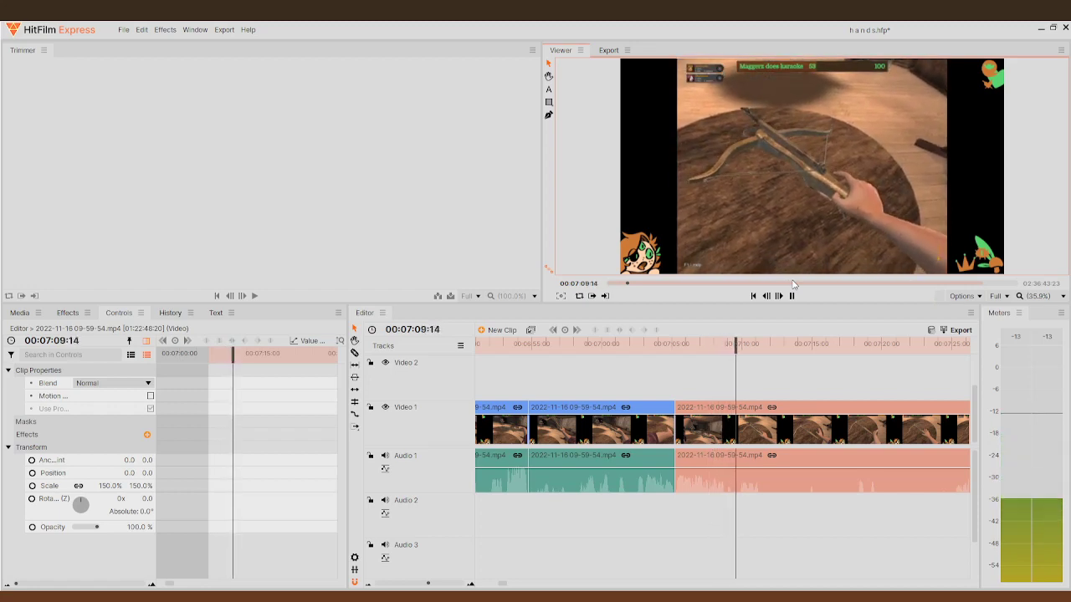
pyautogui.click(792, 296)
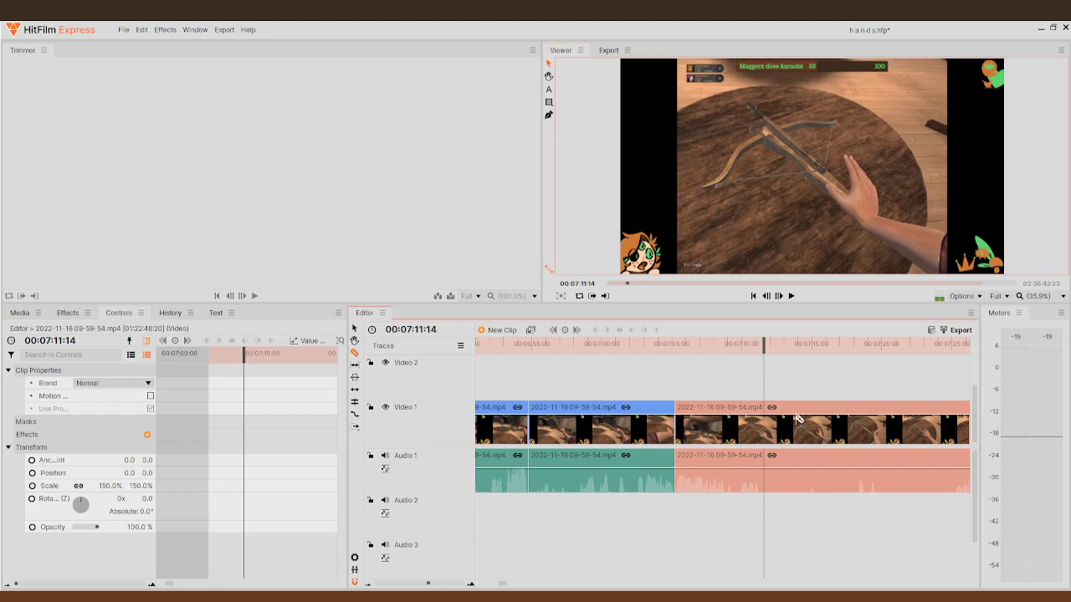
pyautogui.moveTo(758, 348); pyautogui.dragTo(753, 348)
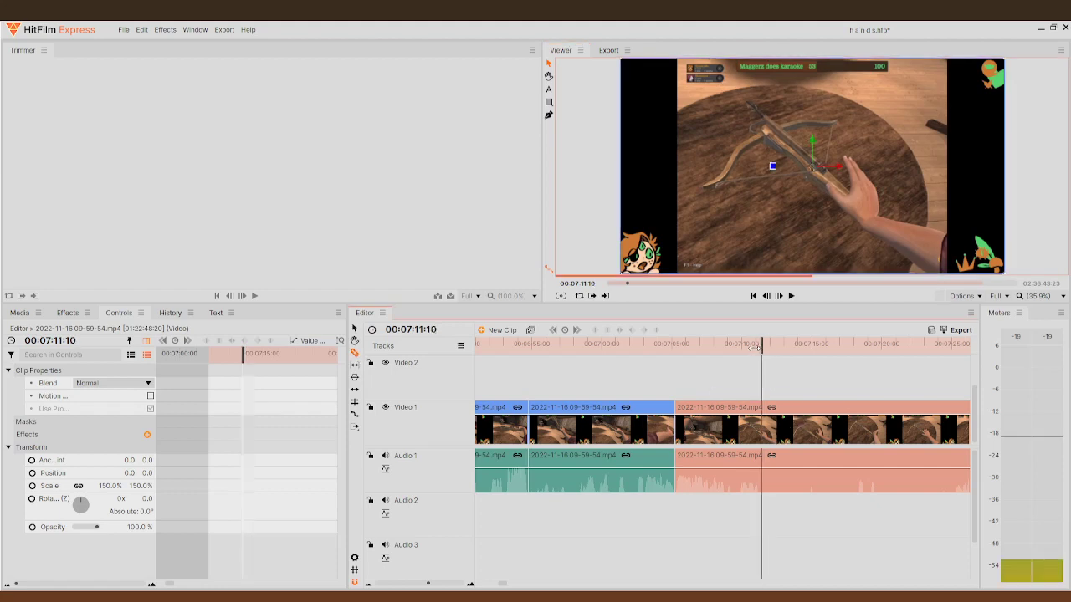
pyautogui.click(767, 416)
# - Skip ahead to the footage around 00:08:57 and work back, splitting the gameplay clip at about 00:08:40 and at 00:08:45:05
pyautogui.moveTo(763, 346); pyautogui.dragTo(590, 446)
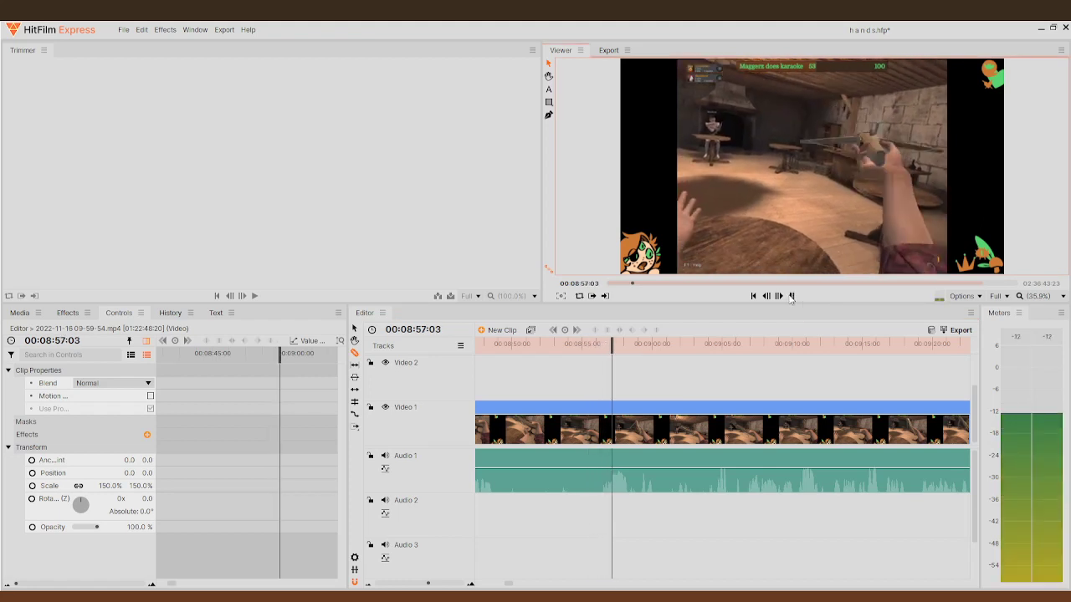
pyautogui.click(791, 297)
pyautogui.moveTo(636, 358); pyautogui.dragTo(485, 356)
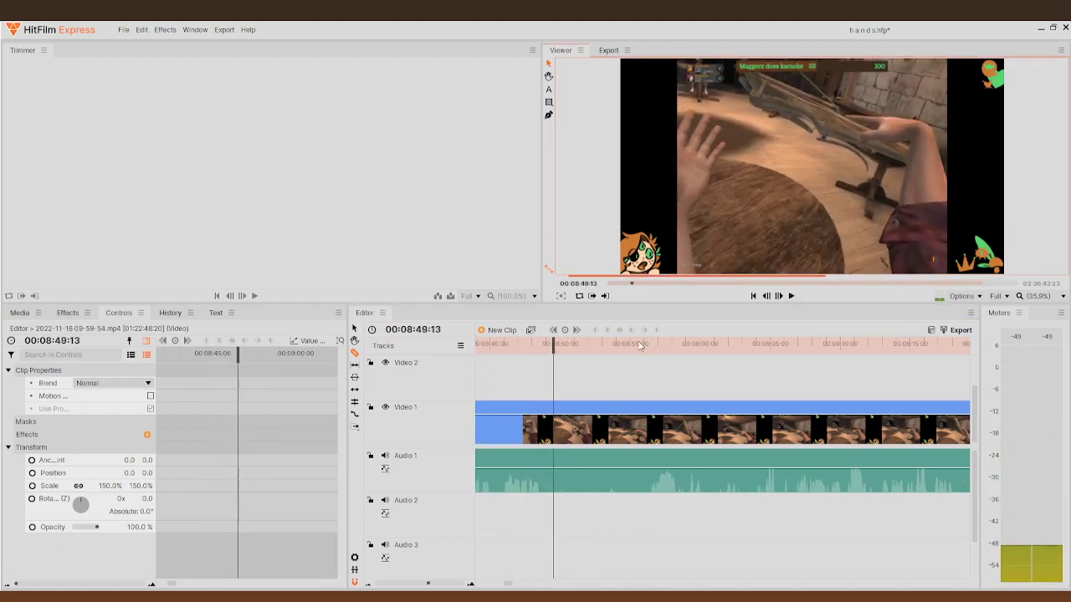
pyautogui.moveTo(550, 349); pyautogui.dragTo(483, 349)
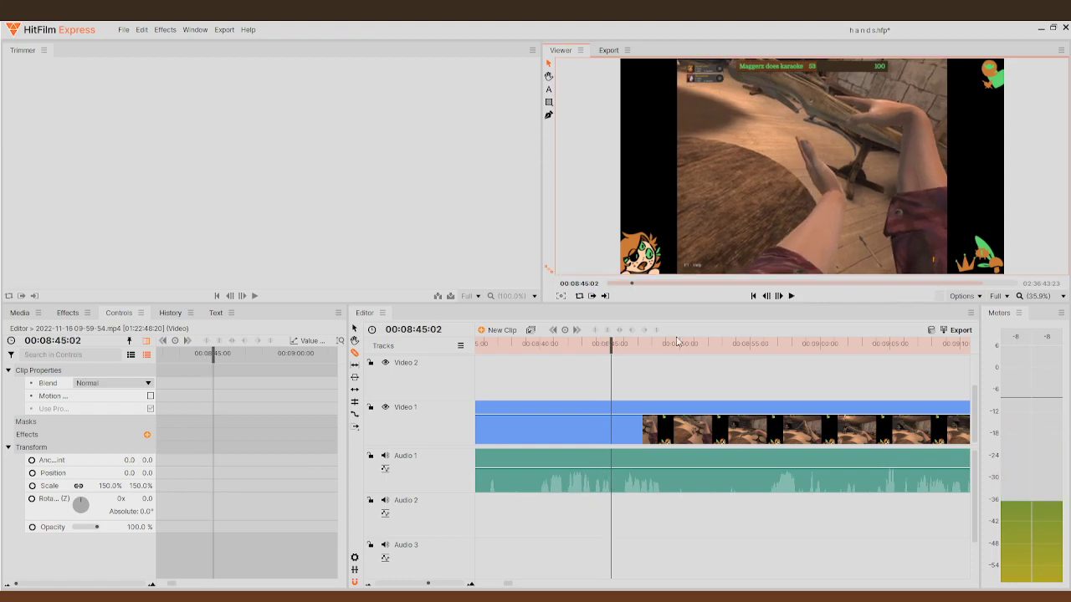
pyautogui.moveTo(583, 348); pyautogui.dragTo(614, 377)
pyautogui.click(541, 430)
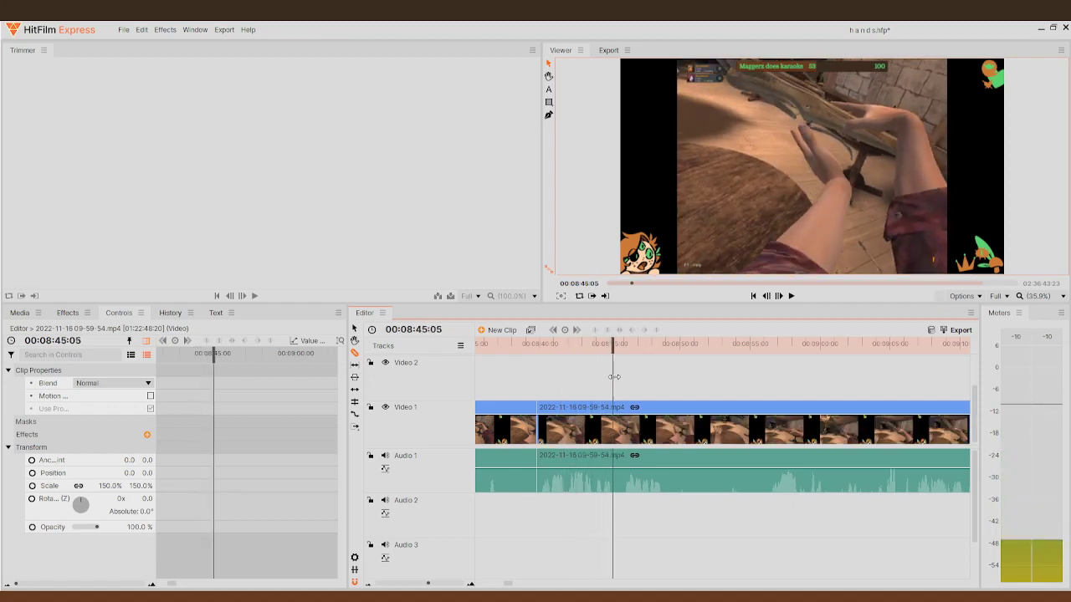
pyautogui.click(613, 421)
# - Review the footage from 00:08:45:05 to about 00:09:12 and split the gameplay clip at 00:09:01:24
pyautogui.click(791, 297)
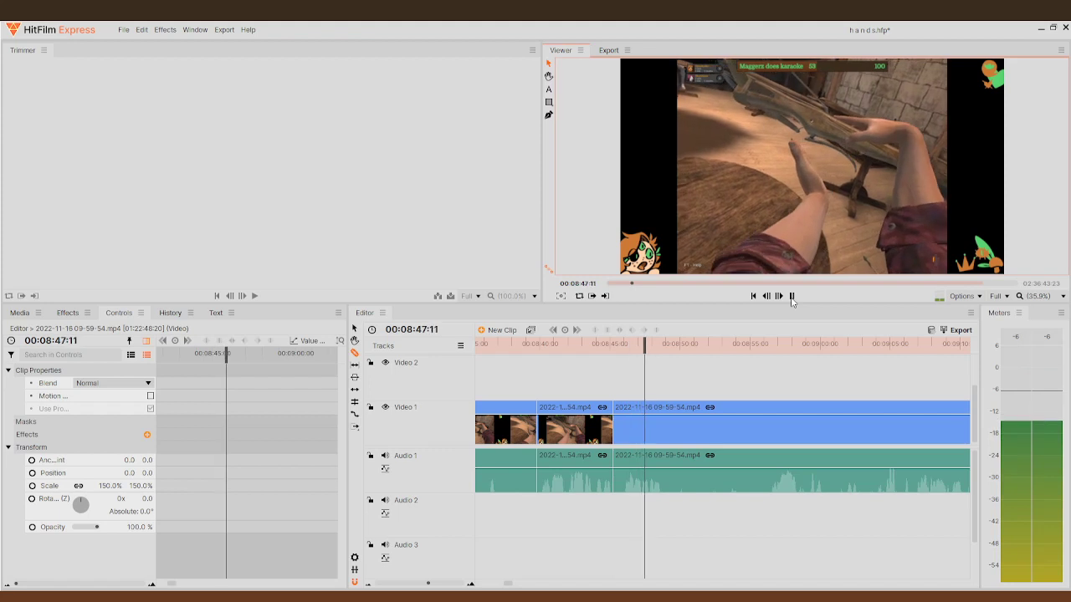
pyautogui.click(792, 297)
pyautogui.moveTo(664, 346); pyautogui.dragTo(629, 411)
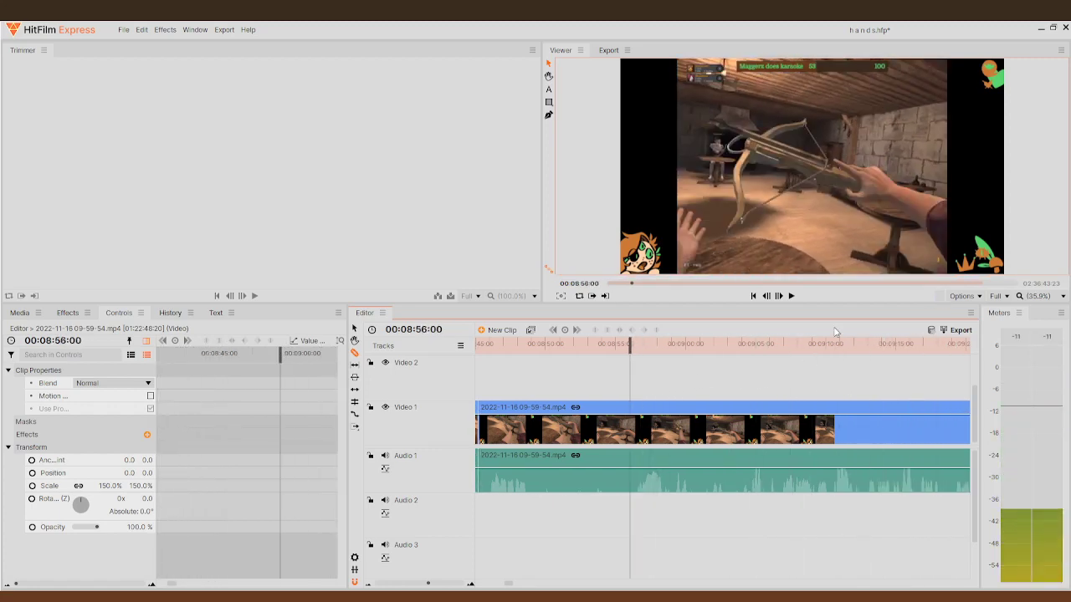
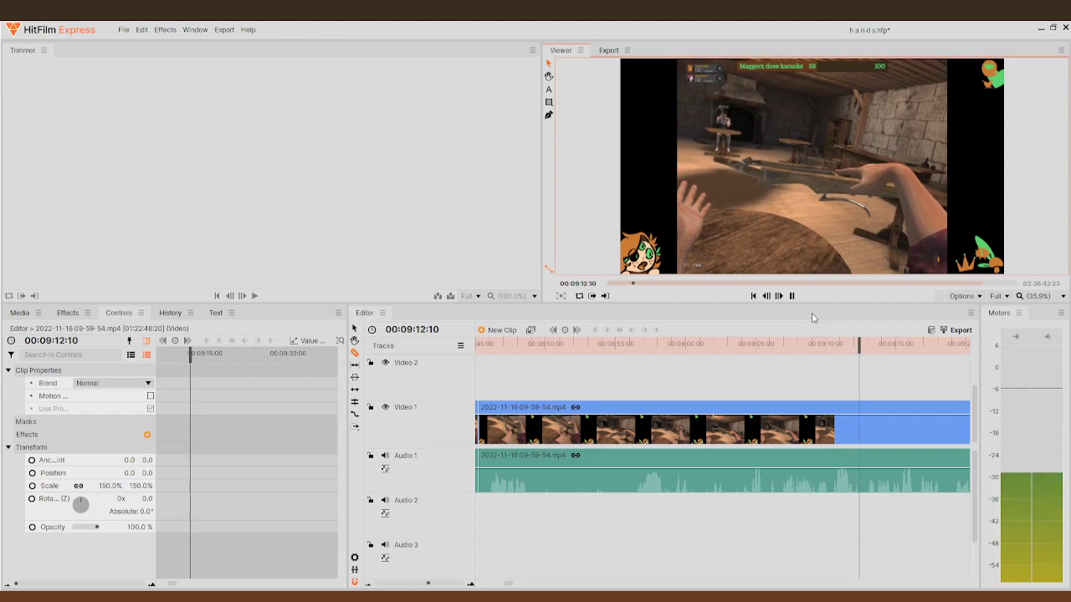
pyautogui.moveTo(865, 344); pyautogui.dragTo(670, 382)
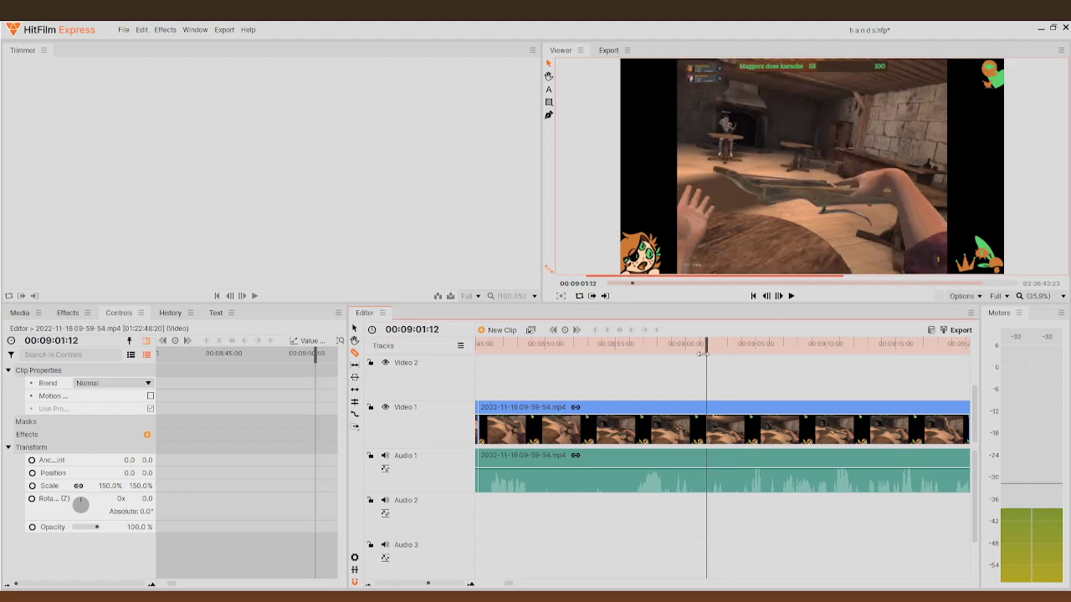
pyautogui.moveTo(707, 352); pyautogui.dragTo(714, 352)
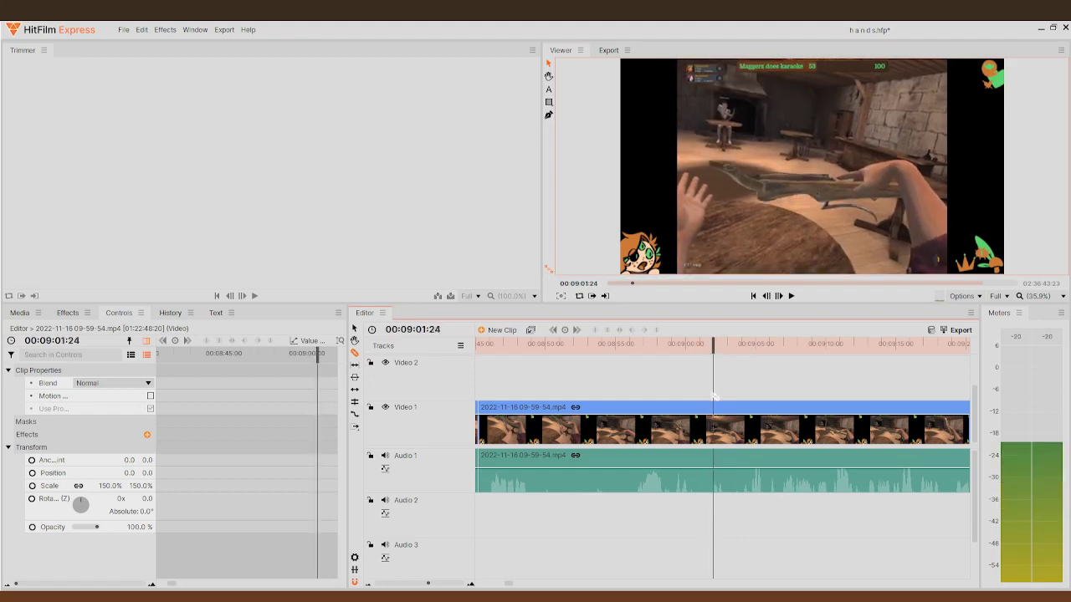
pyautogui.click(716, 420)
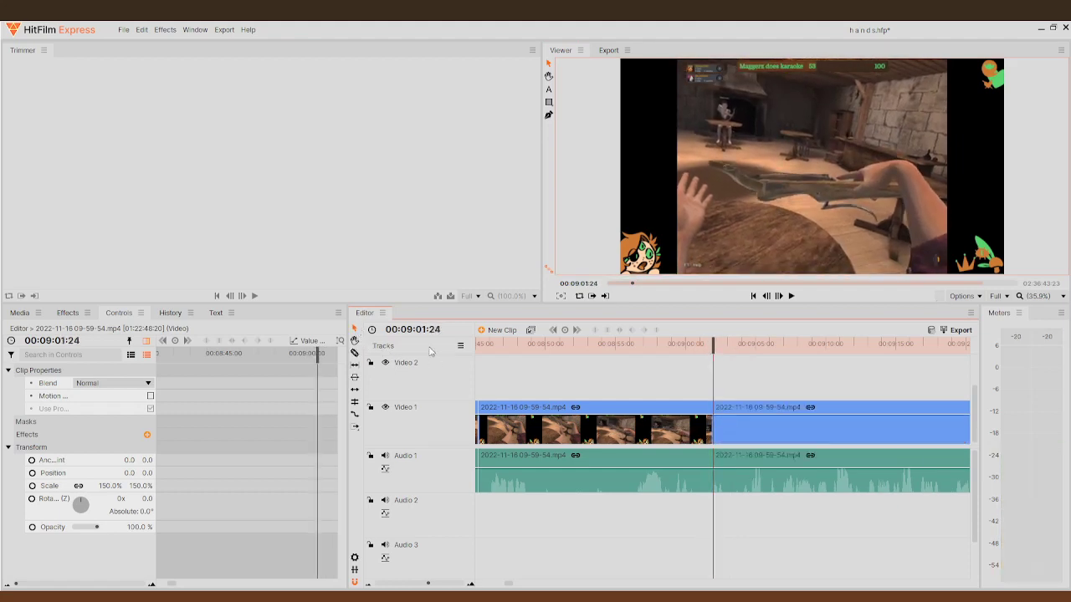
# - Delete the piece between 00:08:45:05 and 00:09:01:24 and move the following clip back to close the gap
pyautogui.click(597, 427)
pyautogui.press('Delete')
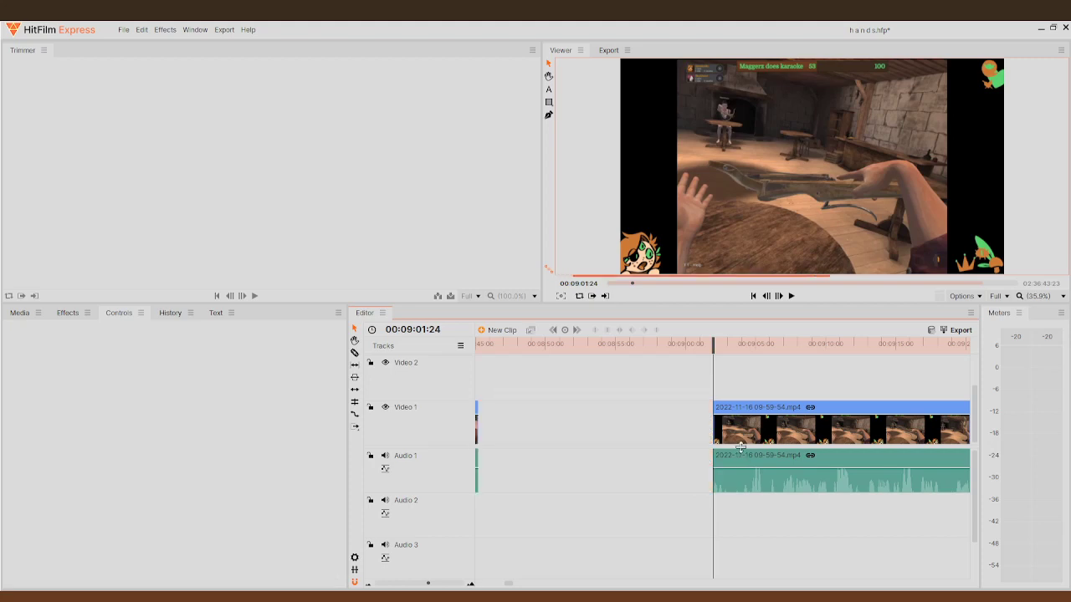
pyautogui.moveTo(715, 426); pyautogui.dragTo(522, 412)
# - Play across the join from 00:08:45:01 and split the gameplay clip at 00:08:53:08
pyautogui.moveTo(723, 343); pyautogui.dragTo(602, 394)
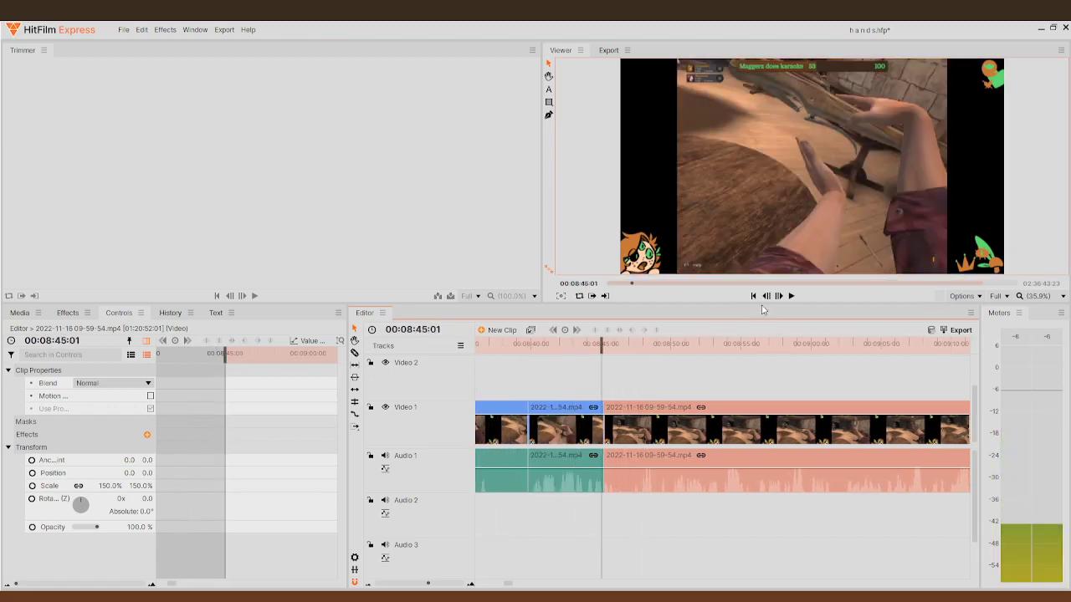
pyautogui.click(793, 296)
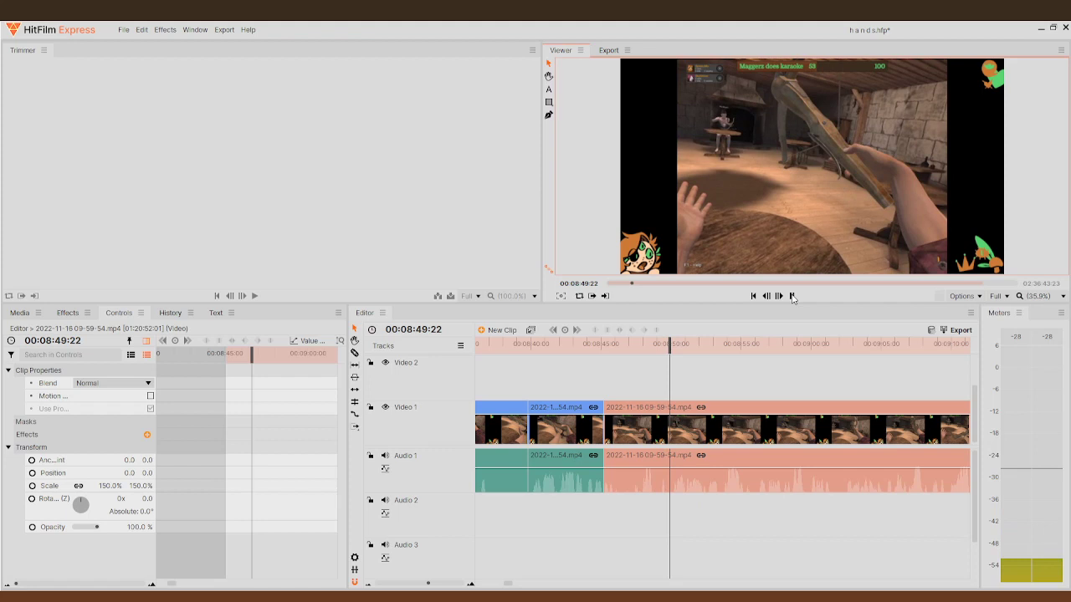
pyautogui.click(791, 296)
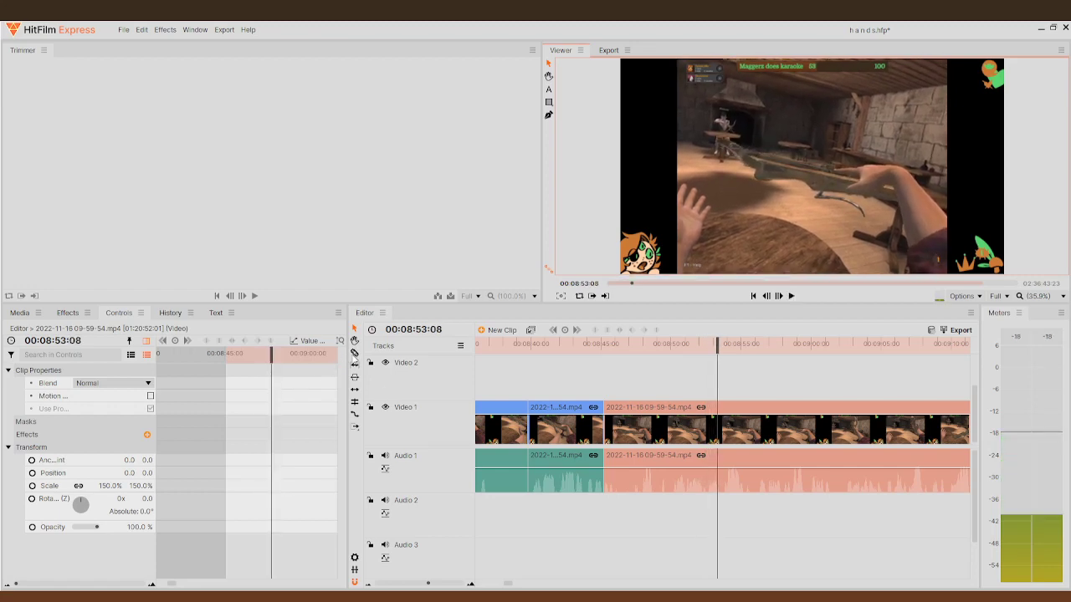
pyautogui.click(719, 431)
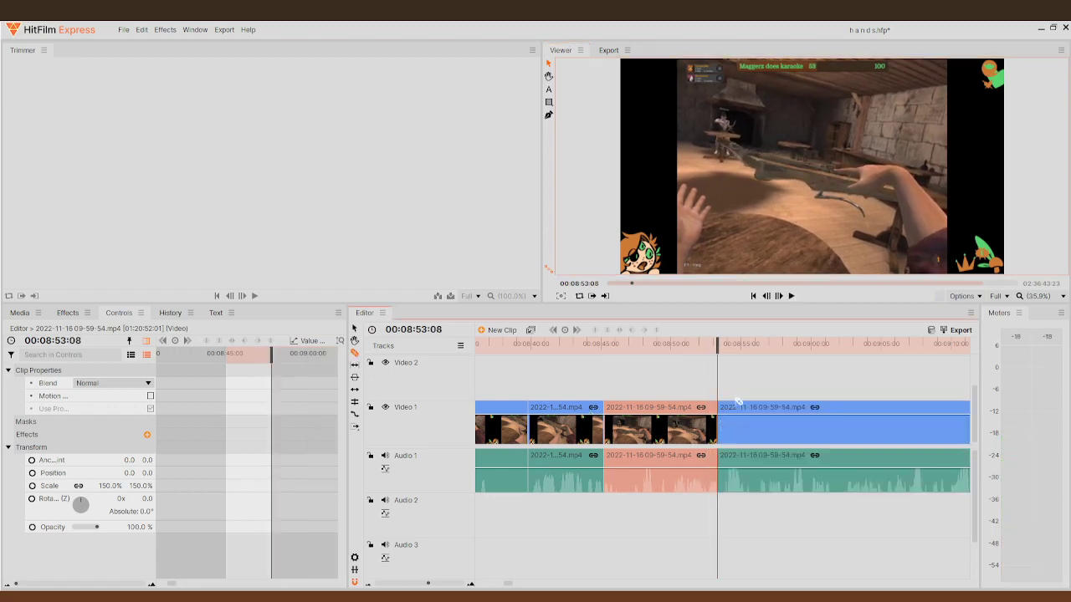
# - Play onward from 00:08:53:08 to about 00:08:59:16 and split the gameplay clip at 00:08:56:06
pyautogui.click(792, 296)
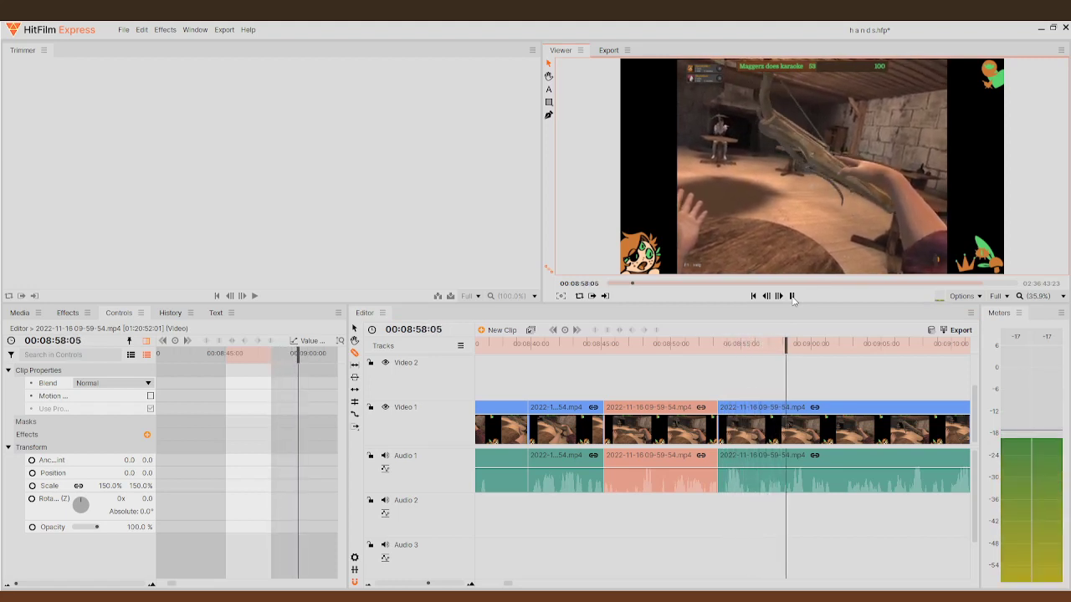
pyautogui.click(791, 297)
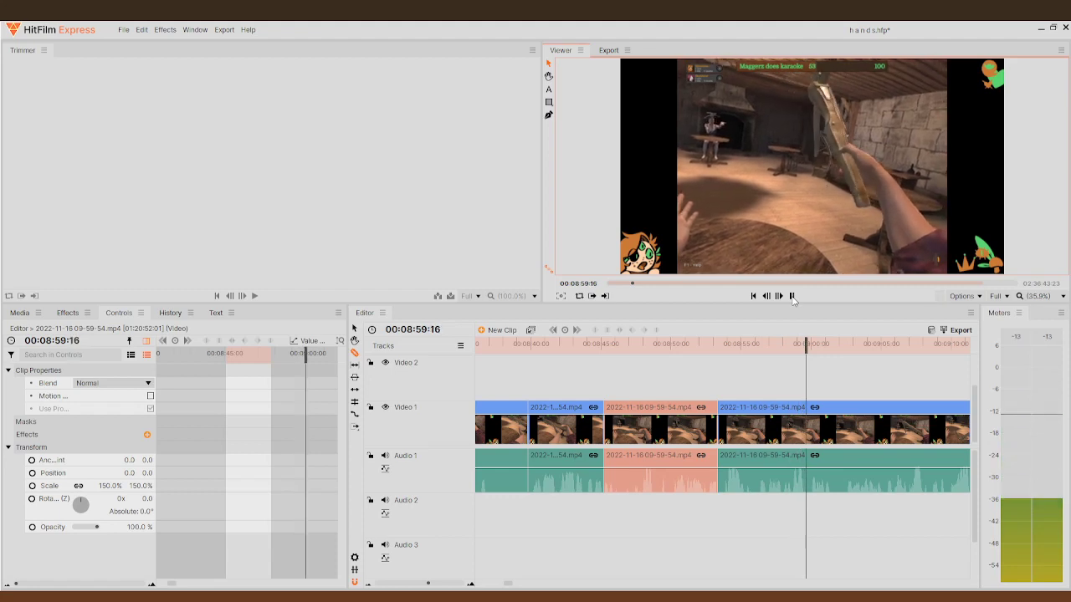
pyautogui.click(787, 345)
pyautogui.moveTo(787, 345); pyautogui.dragTo(758, 345)
pyautogui.click(749, 416)
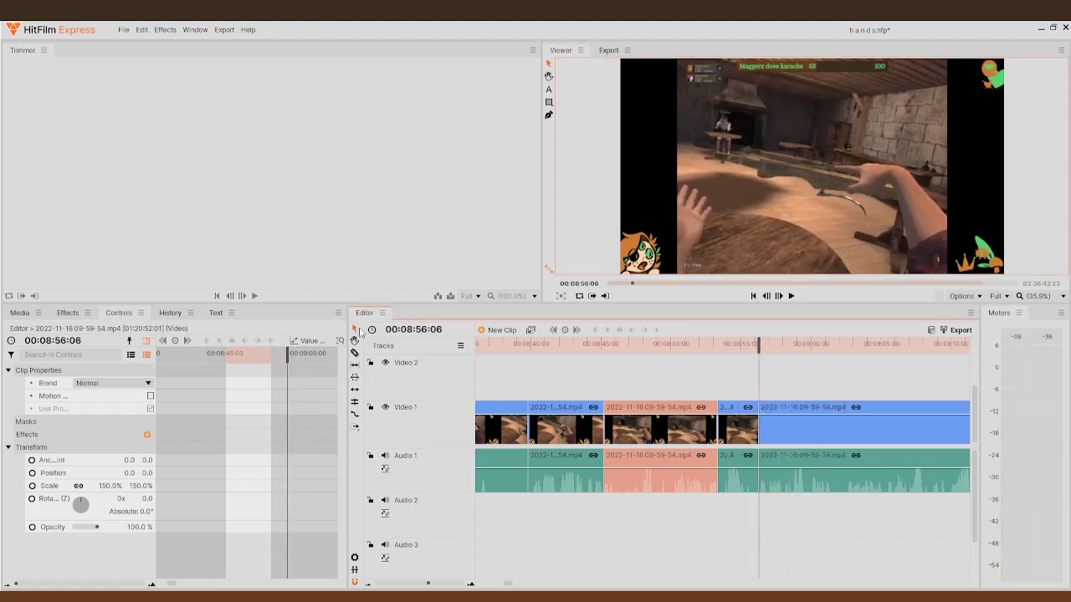
# - Delete the short piece between 00:08:53:08 and 00:08:56:06 and move the following clip back to close the gap
pyautogui.click(747, 444)
pyautogui.press('Delete')
pyautogui.moveTo(787, 444); pyautogui.dragTo(722, 444)
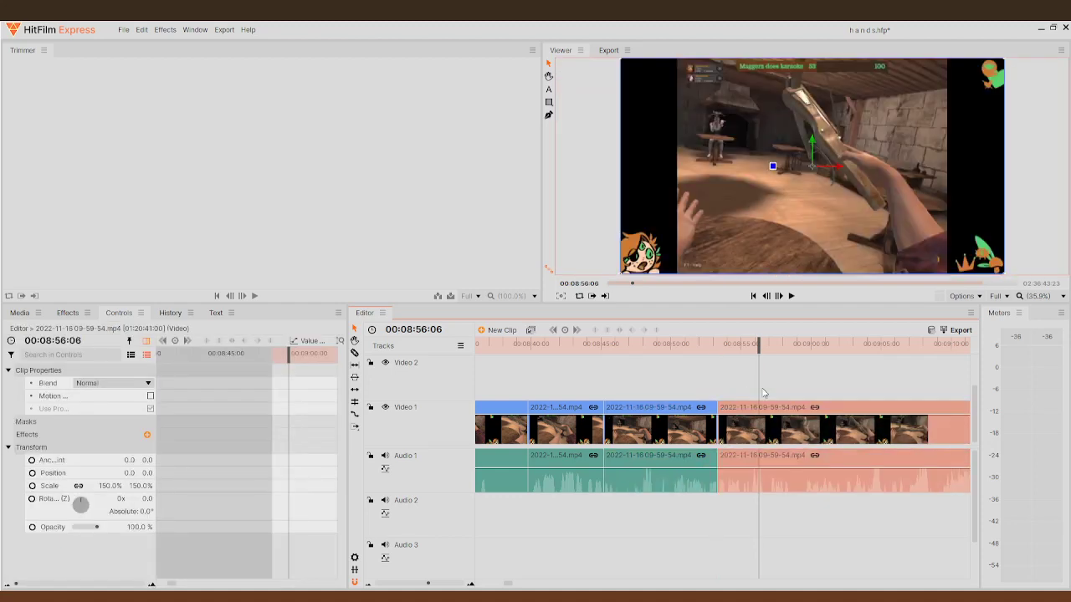
# - Review the footage around the join at 00:08:53:08 and beyond, splitting the last clip at about 00:08:56:20 and at 00:09:02:10
pyautogui.press('j')
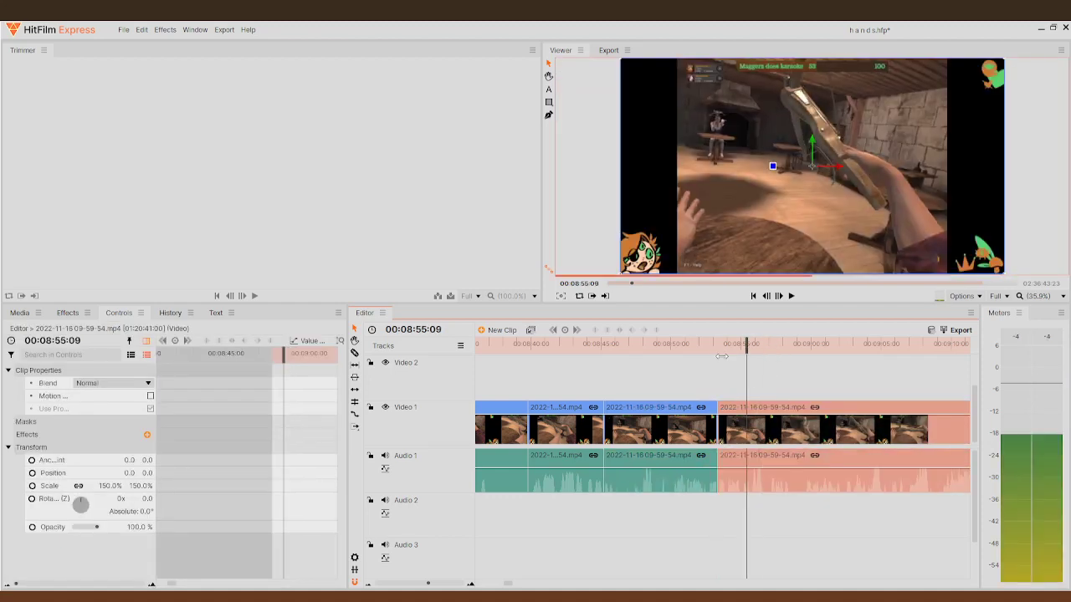
pyautogui.click(791, 297)
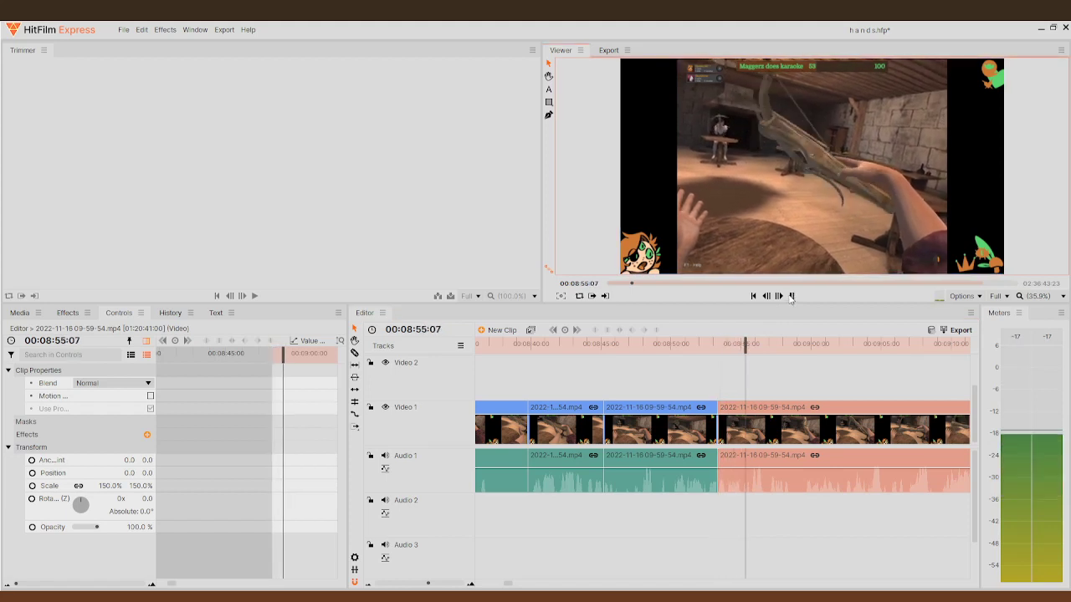
pyautogui.click(791, 296)
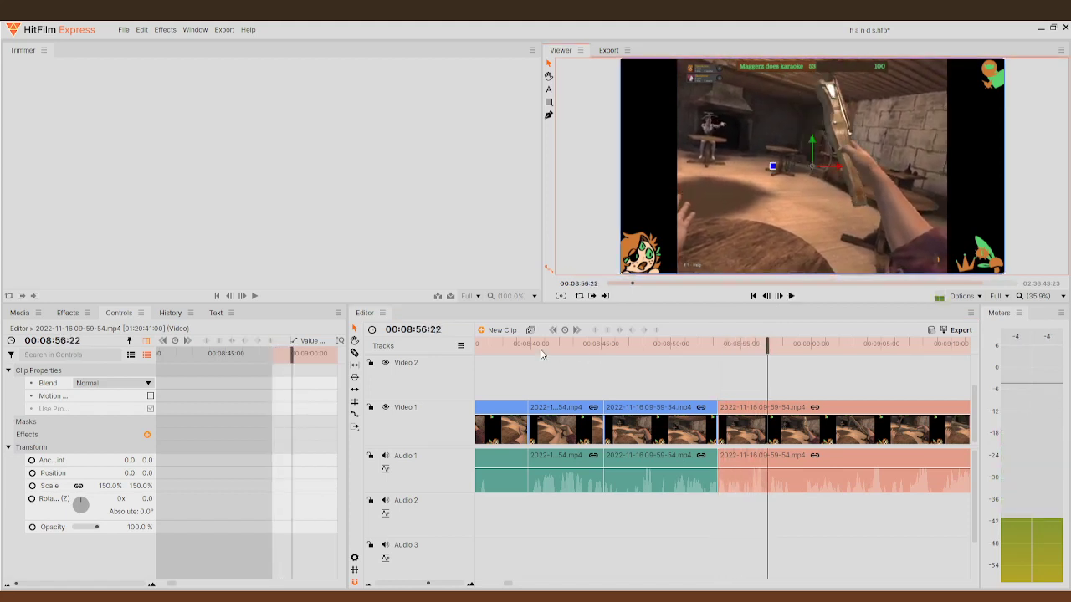
pyautogui.click(790, 296)
pyautogui.click(792, 297)
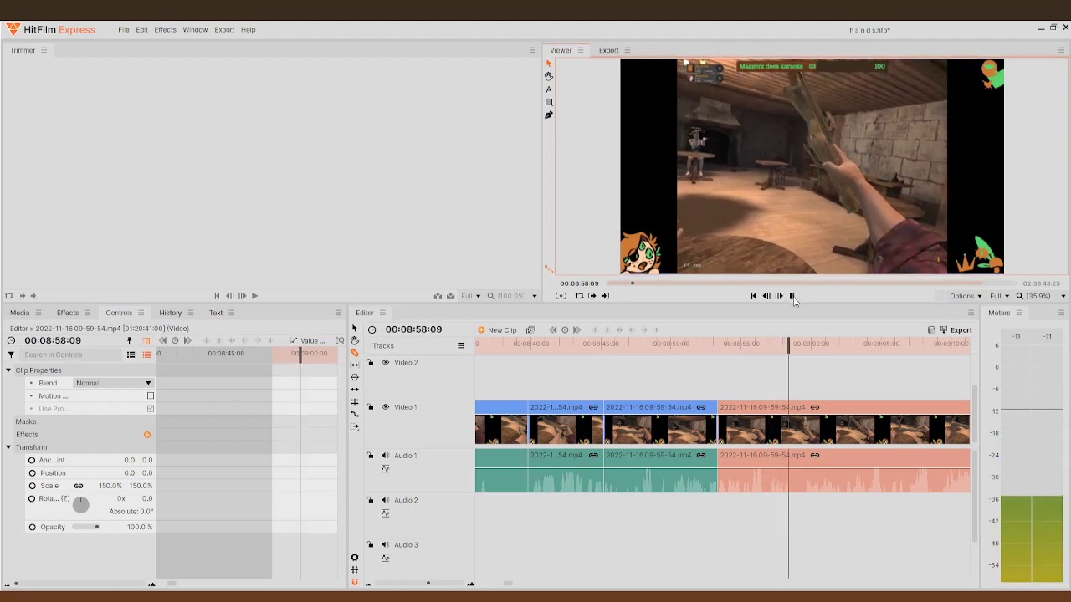
pyautogui.moveTo(792, 363); pyautogui.dragTo(820, 391)
pyautogui.click(772, 433)
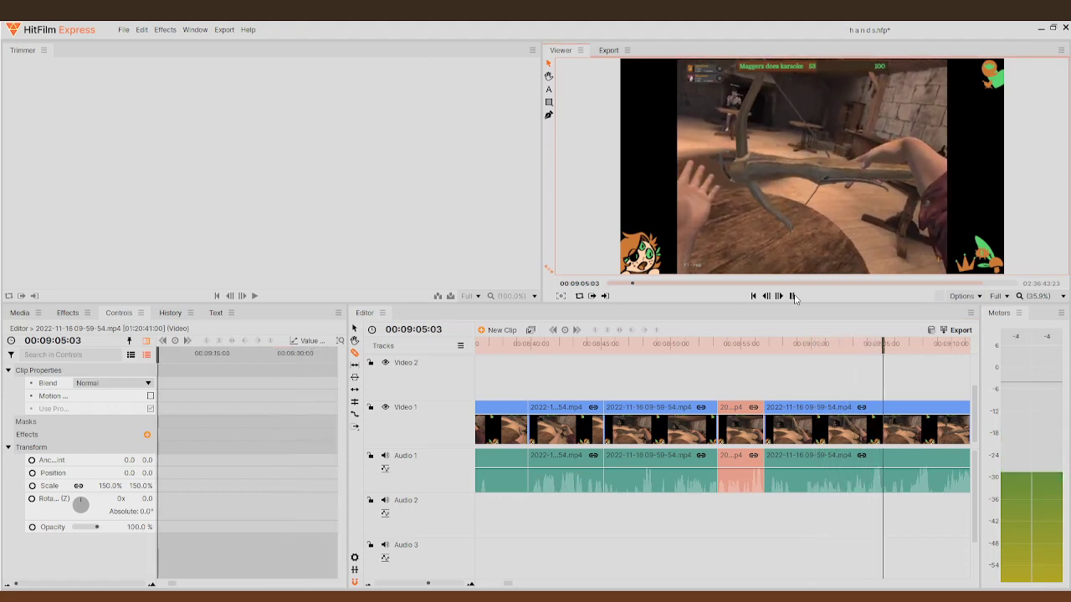
pyautogui.moveTo(888, 351); pyautogui.dragTo(850, 360)
pyautogui.click(850, 409)
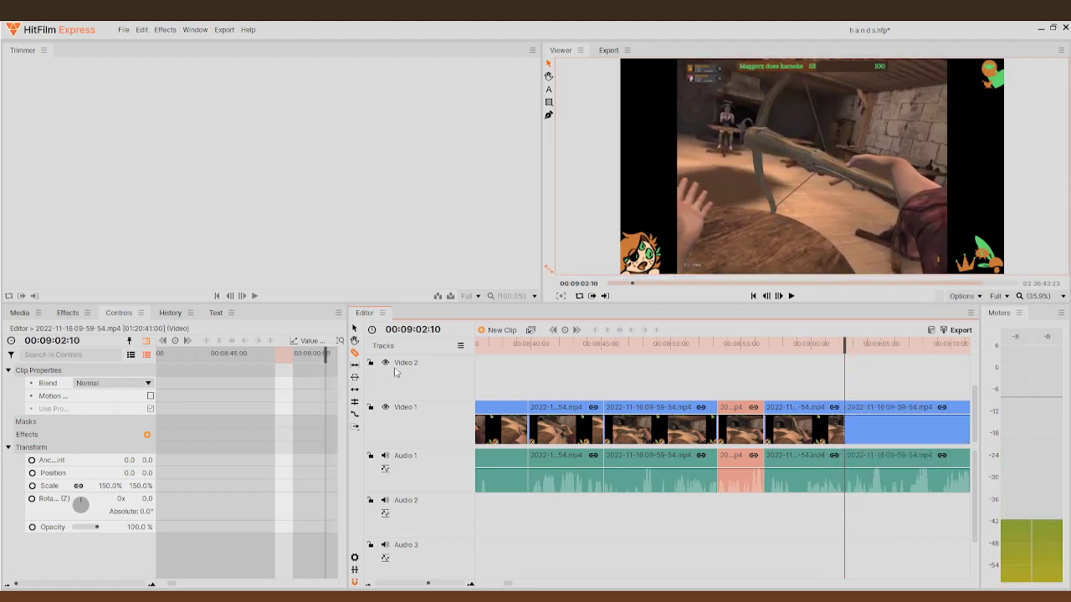
# - Delete the piece between about 00:08:56:20 and 00:09:02:10 and move the following clip back to close the gap
pyautogui.click(799, 435)
pyautogui.press('Delete')
pyautogui.moveTo(833, 431); pyautogui.dragTo(782, 423)
# - Review the footage across the join at about 00:08:56:20 and split the last clip at 00:09:05:16
pyautogui.moveTo(848, 353); pyautogui.dragTo(627, 366)
pyautogui.click(790, 296)
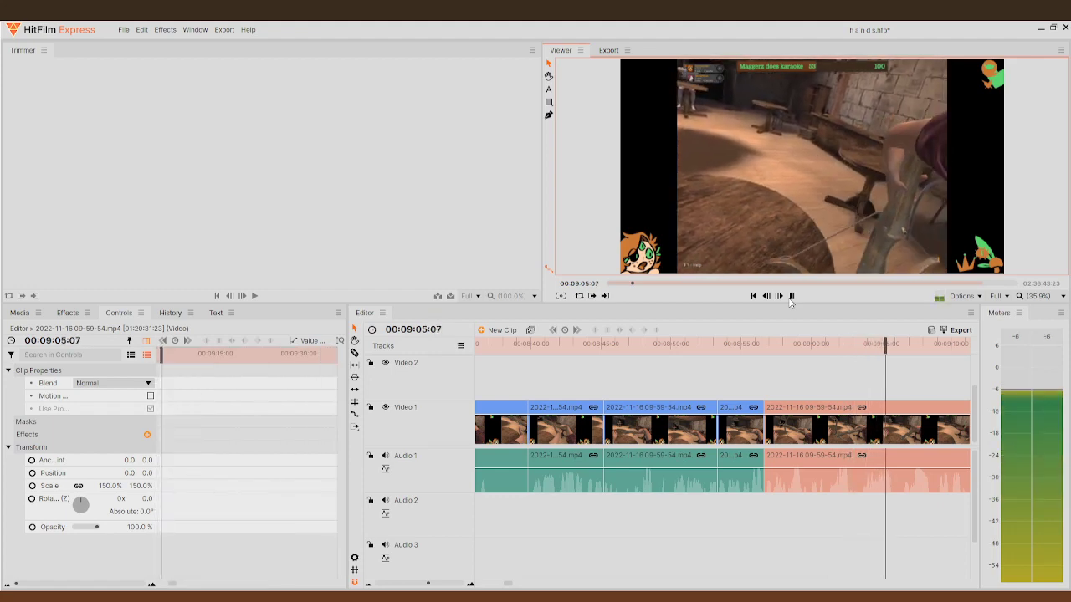
pyautogui.click(792, 296)
pyautogui.click(355, 352)
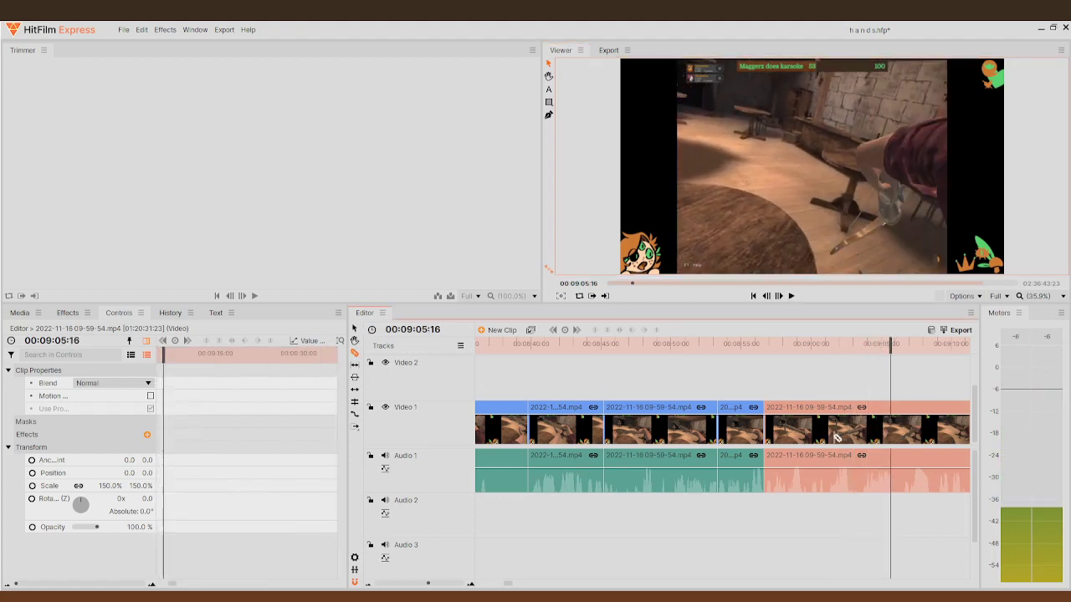
pyautogui.click(890, 431)
# - Play onward to about 00:09:11:24 and split the last clip at 00:09:09:05
pyautogui.click(892, 345)
pyautogui.press('space')
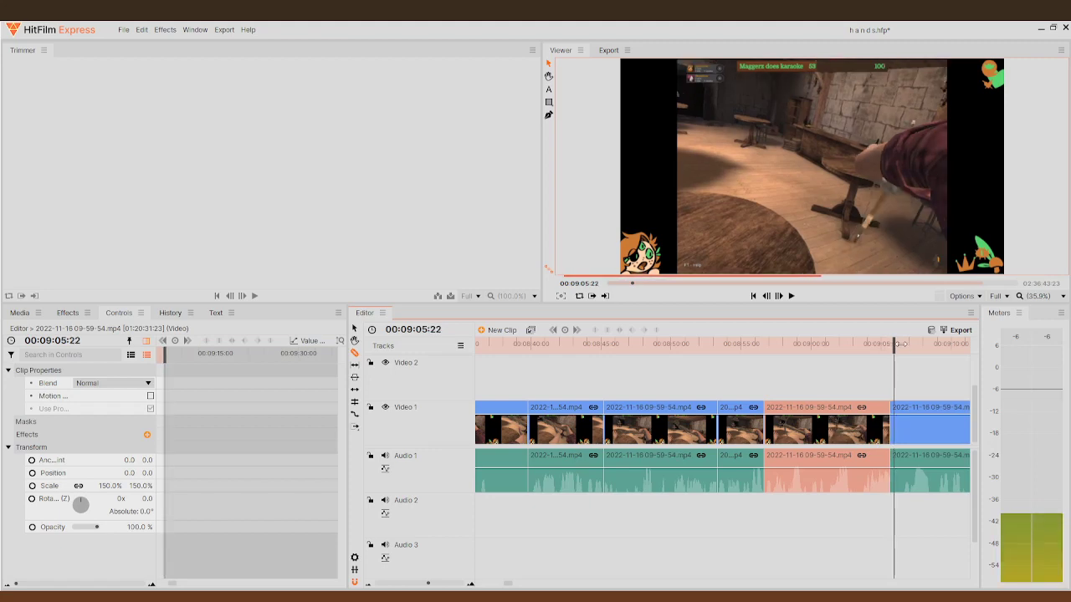
pyautogui.moveTo(917, 344); pyautogui.dragTo(764, 353)
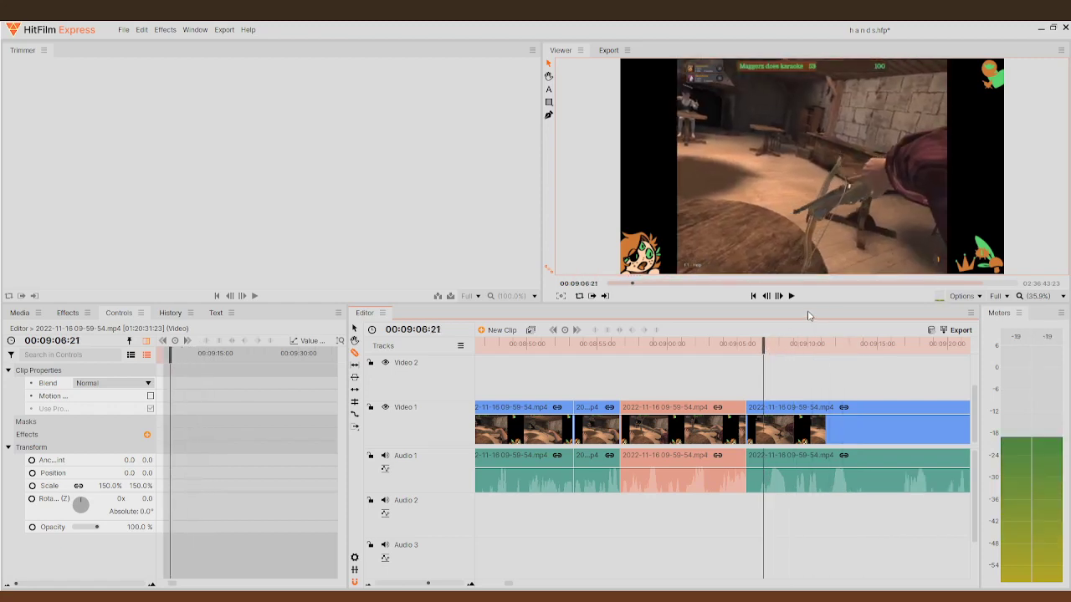
pyautogui.click(791, 297)
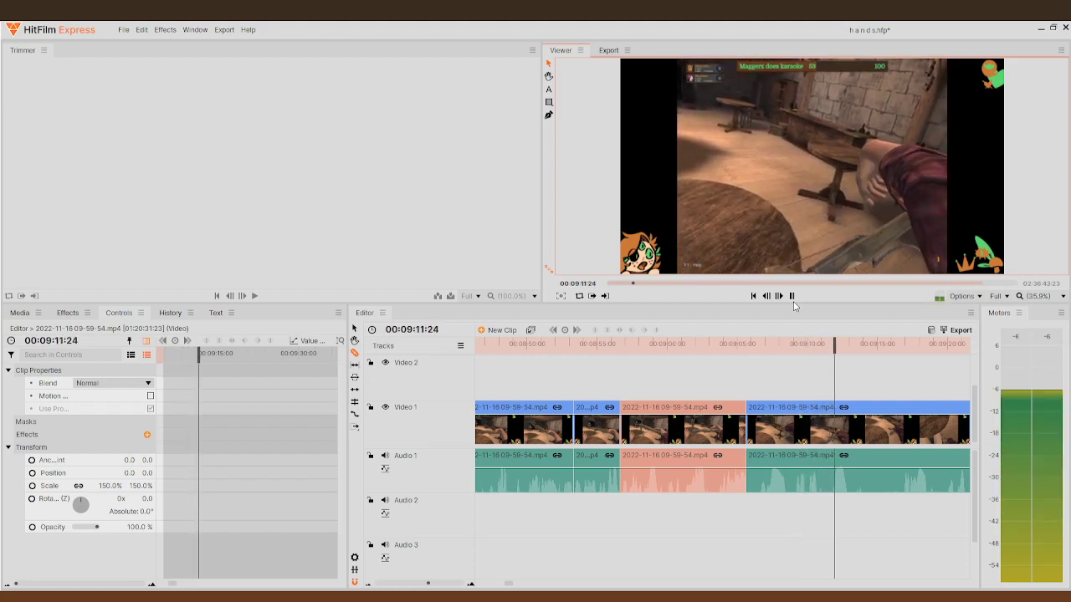
pyautogui.press('space')
pyautogui.moveTo(833, 354); pyautogui.dragTo(803, 357)
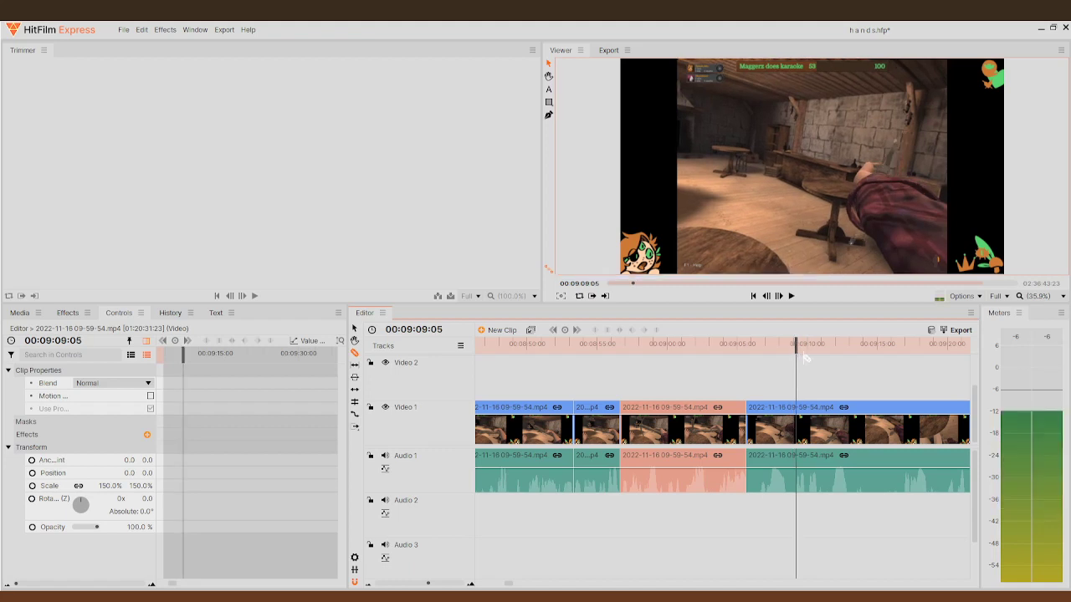
pyautogui.click(793, 431)
# - Delete the short piece between 00:09:05:16 and 00:09:09:05 and move the following clip back to close the gap
pyautogui.click(354, 328)
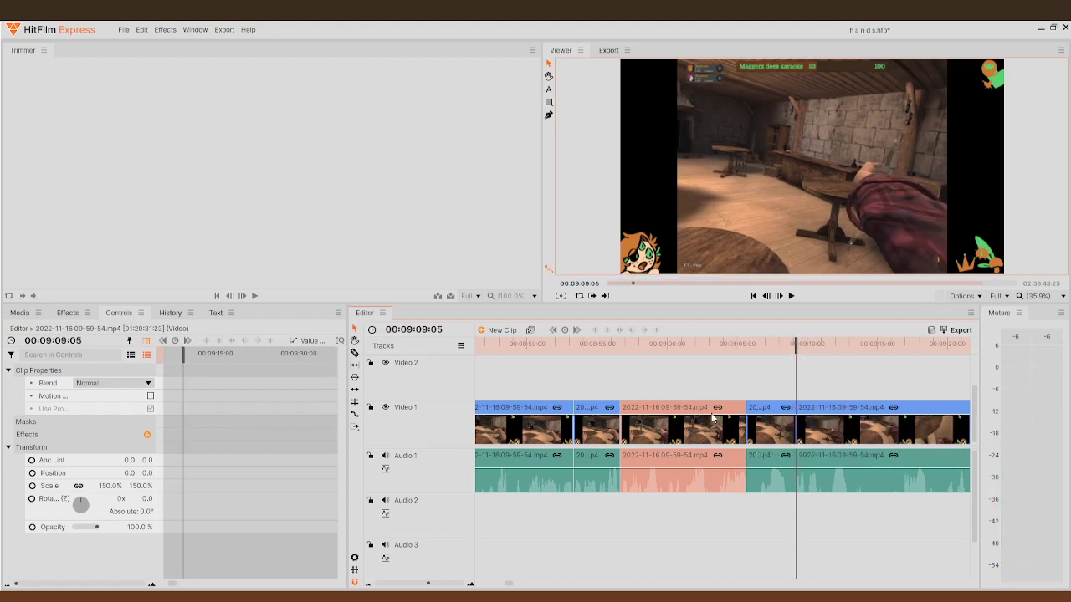
pyautogui.click(770, 417)
pyautogui.press('Delete')
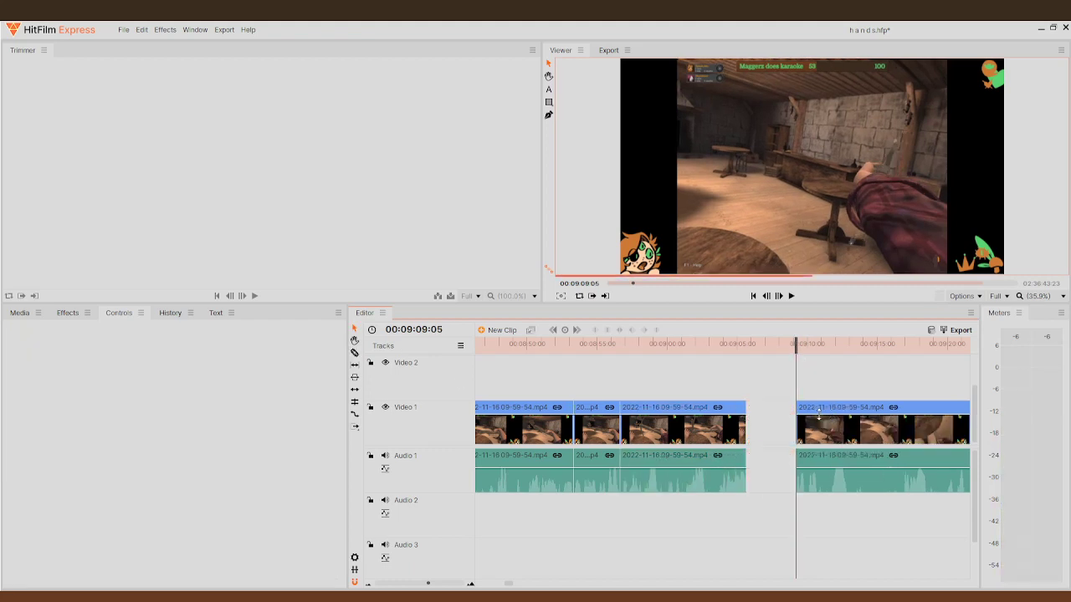
pyautogui.moveTo(803, 407); pyautogui.dragTo(753, 406)
# - Review the footage from the join at about 00:09:05:16 through to about 00:09:22:24
pyautogui.moveTo(798, 345); pyautogui.dragTo(661, 448)
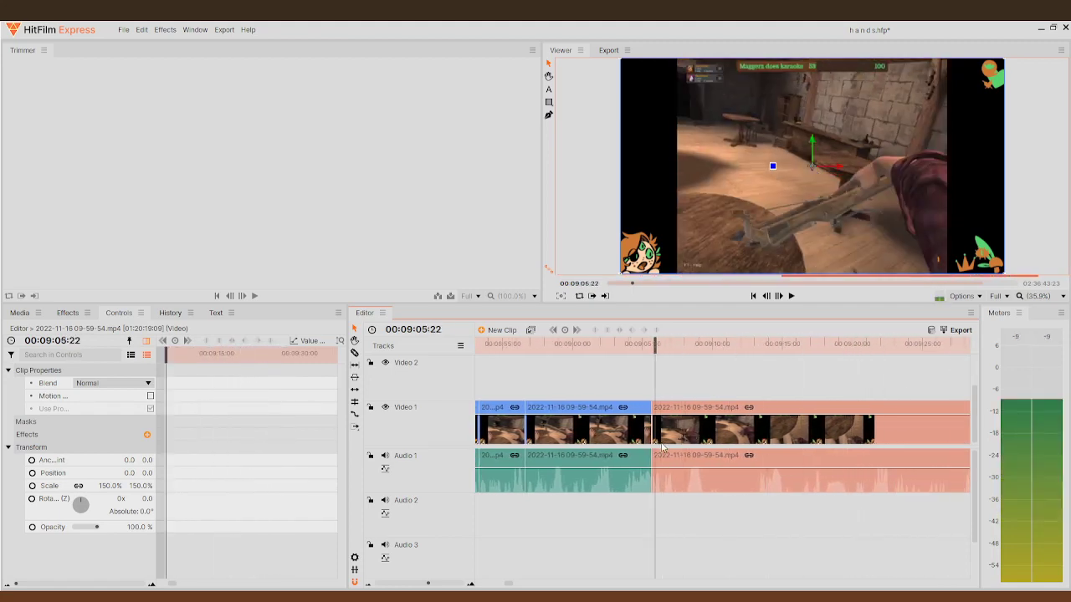
pyautogui.click(790, 295)
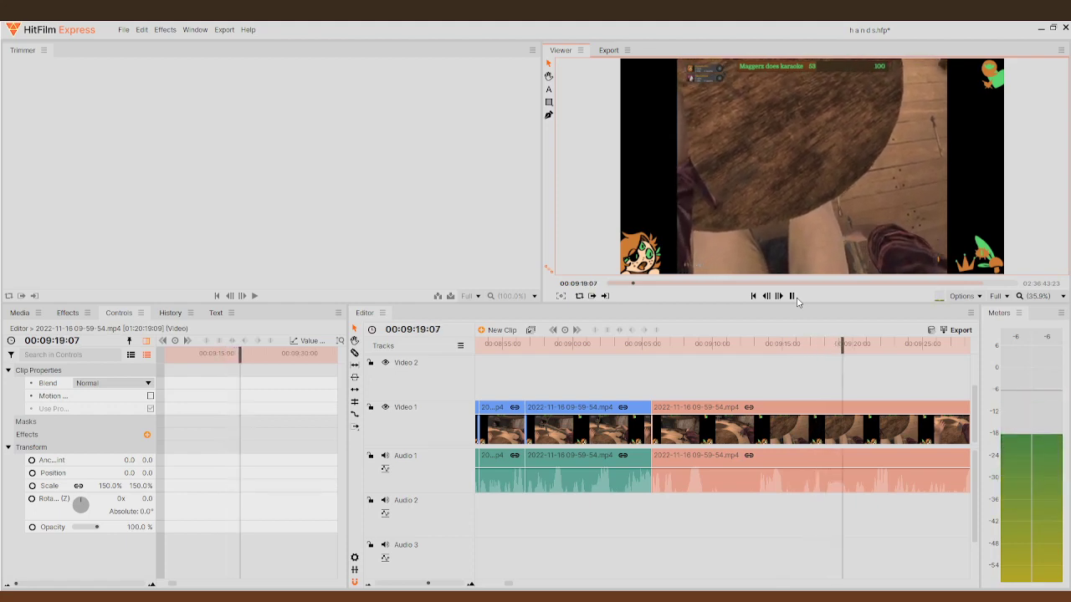
pyautogui.click(793, 298)
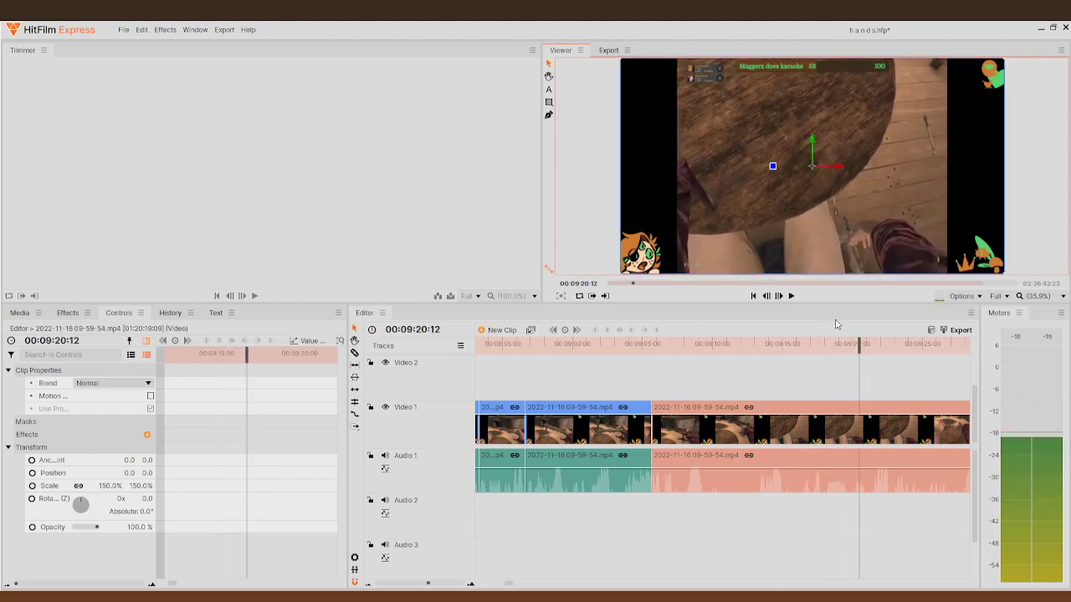
pyautogui.click(792, 296)
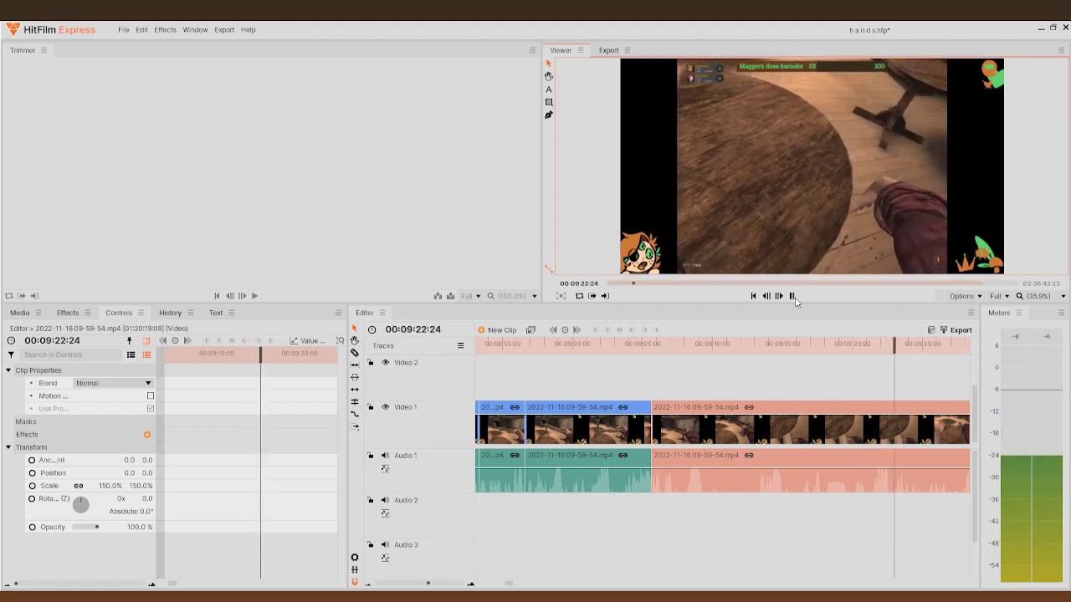
pyautogui.click(793, 296)
# - Replay the footage from 00:09:14:22 to 00:09:21:00 and split the last clip at 00:09:19:15
pyautogui.moveTo(889, 343); pyautogui.dragTo(768, 374)
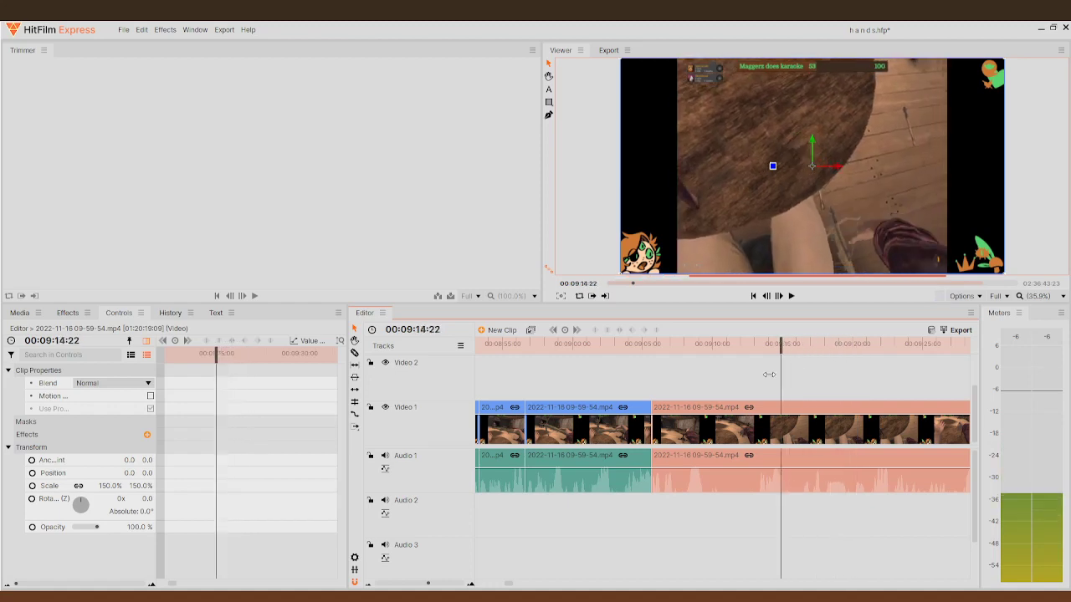
pyautogui.click(793, 296)
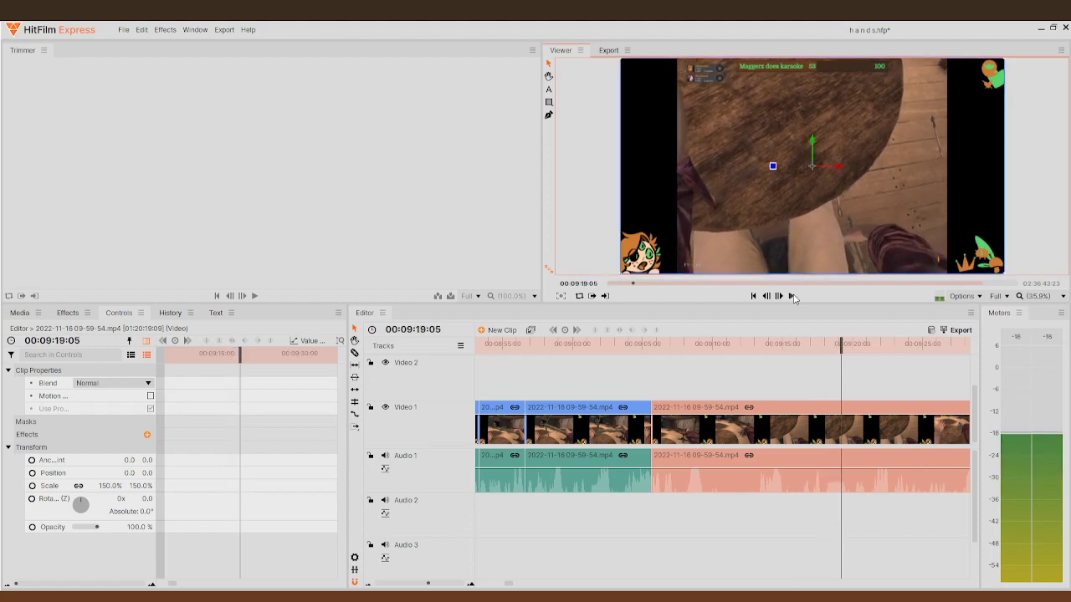
pyautogui.click(792, 296)
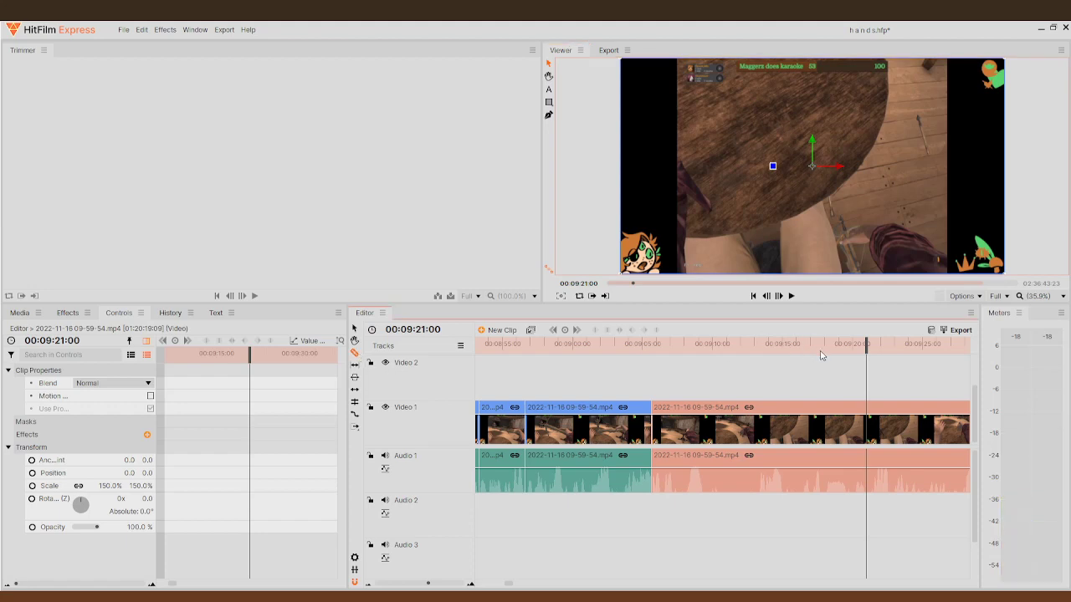
pyautogui.click(862, 344)
pyautogui.click(848, 344)
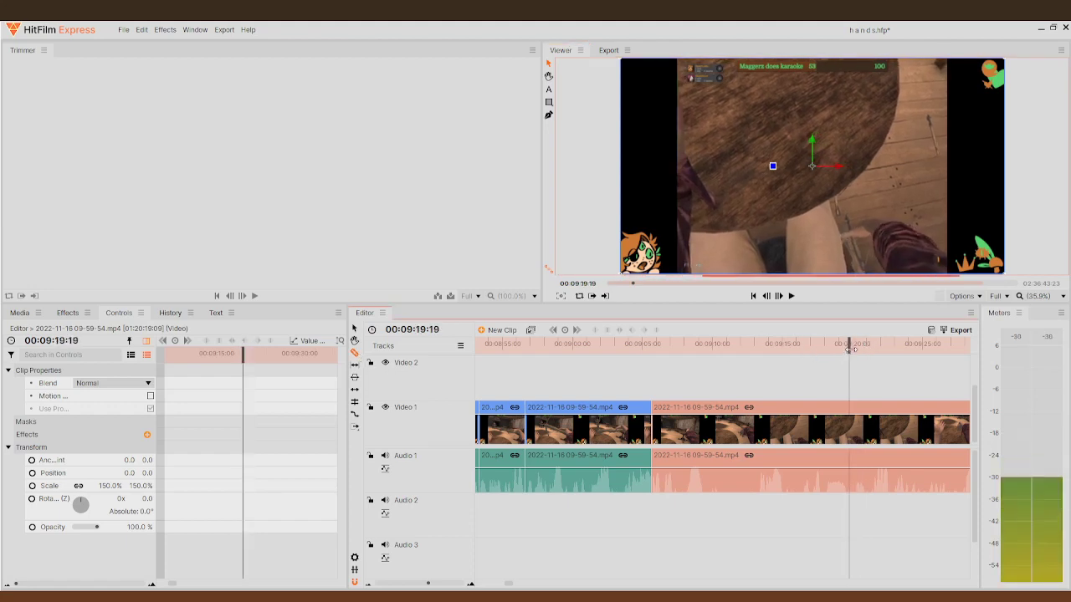
pyautogui.click(847, 421)
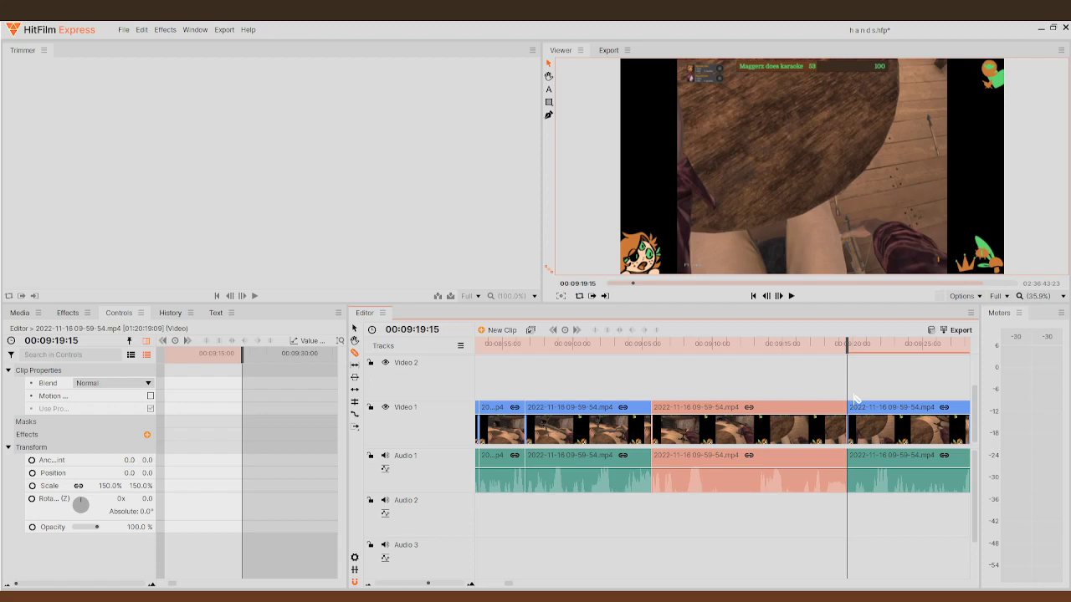
# - Review the footage just past the 00:09:19:15 split, and replay the edited section from 00:08:54:18 up to that split
pyautogui.click(790, 297)
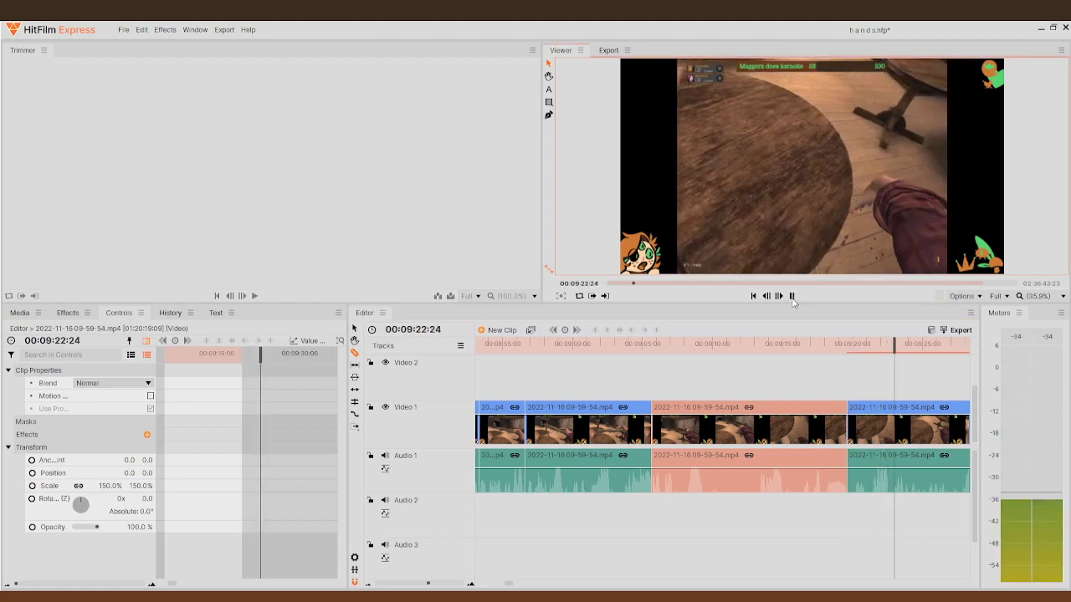
pyautogui.click(791, 296)
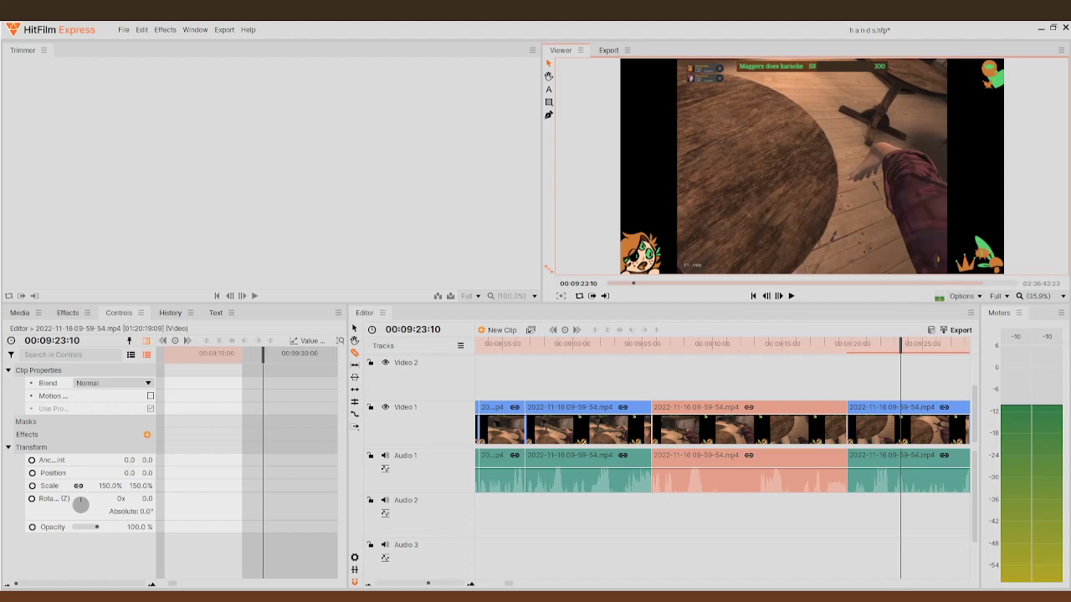
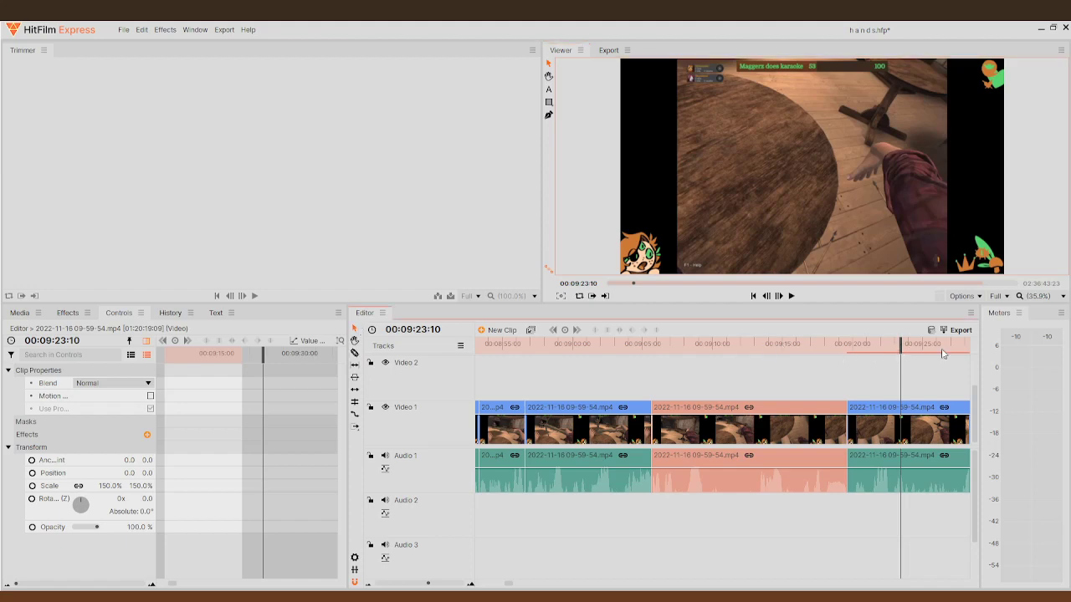
pyautogui.moveTo(901, 345); pyautogui.dragTo(498, 406)
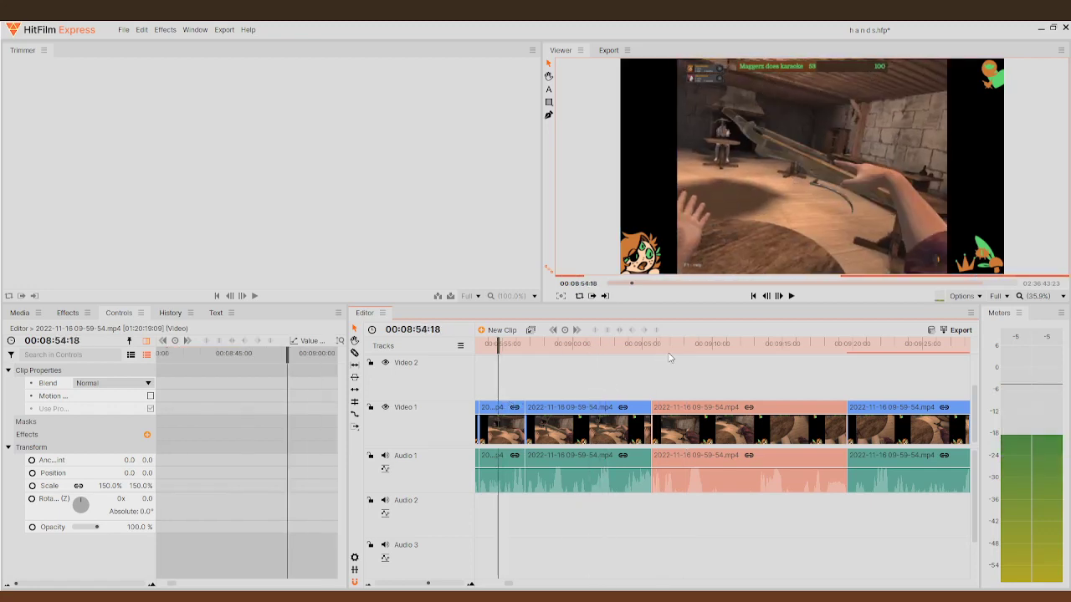
pyautogui.click(792, 298)
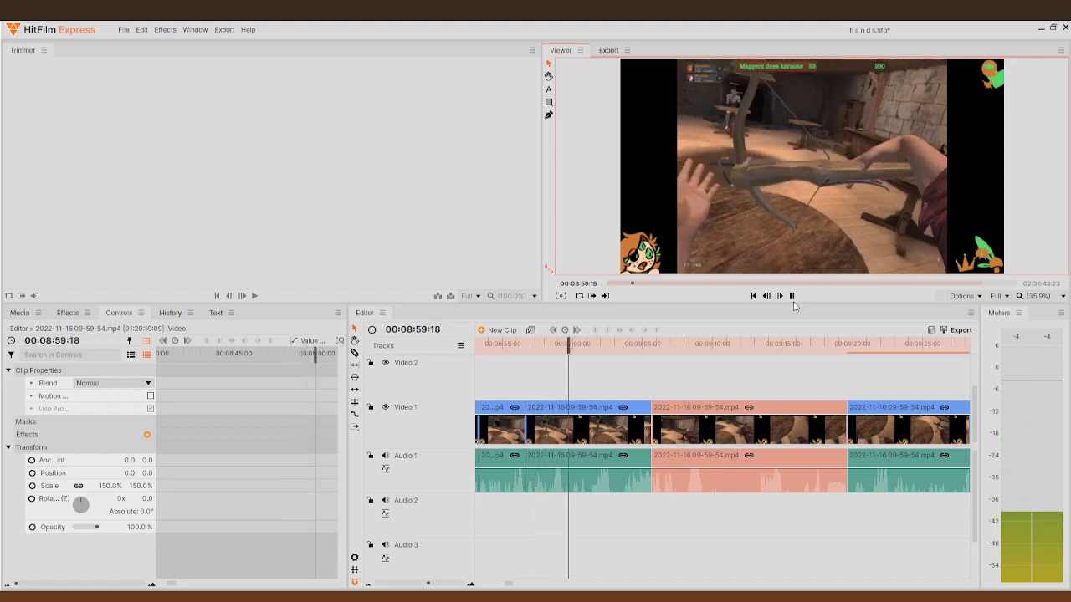
pyautogui.click(793, 298)
pyautogui.click(794, 299)
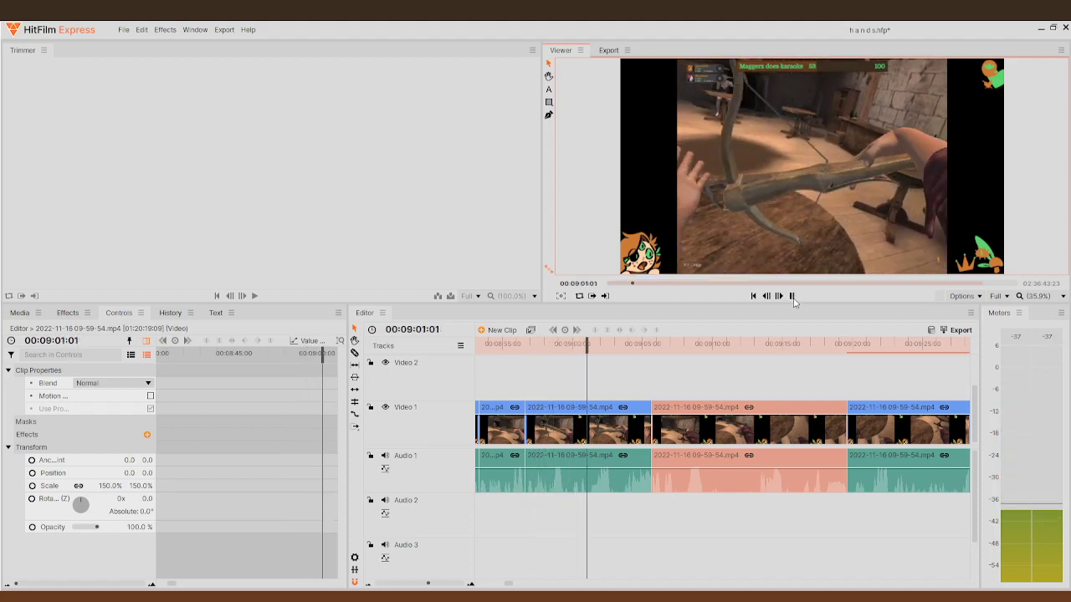
pyautogui.click(792, 297)
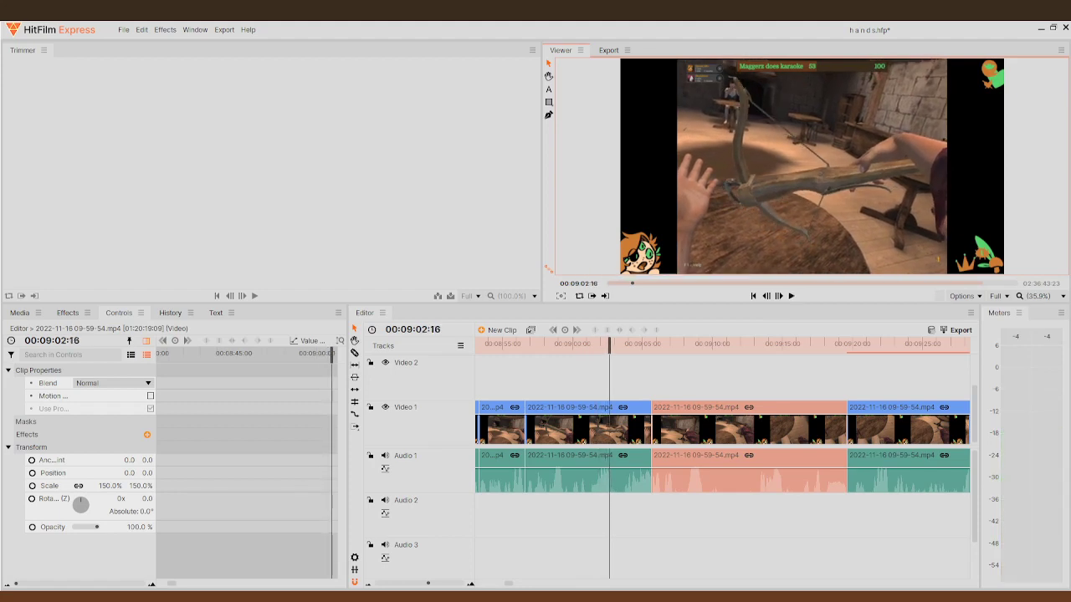
pyautogui.click(792, 298)
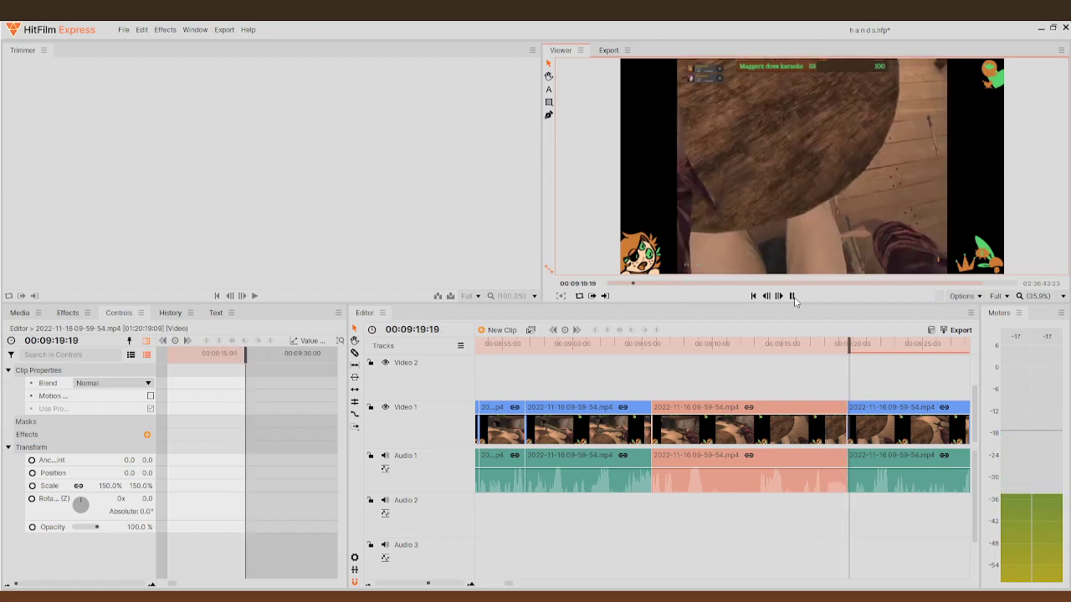
# - Skip ahead to 00:09:27:07, play to about 00:09:44:13 and split the last clip at 00:09:42:00
pyautogui.click(873, 338)
pyautogui.moveTo(873, 338); pyautogui.dragTo(809, 333)
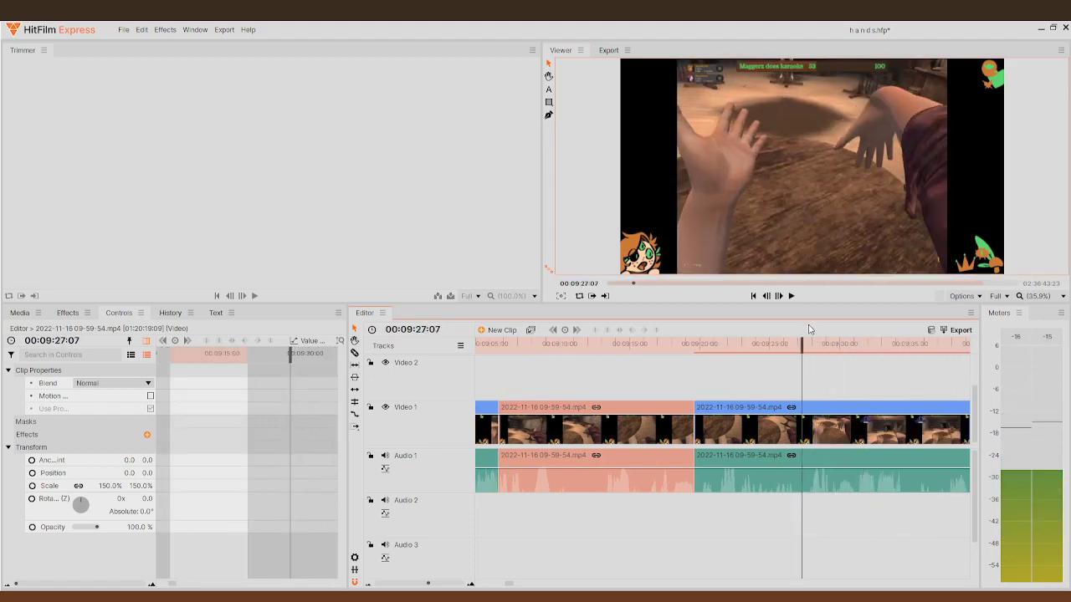
pyautogui.click(790, 297)
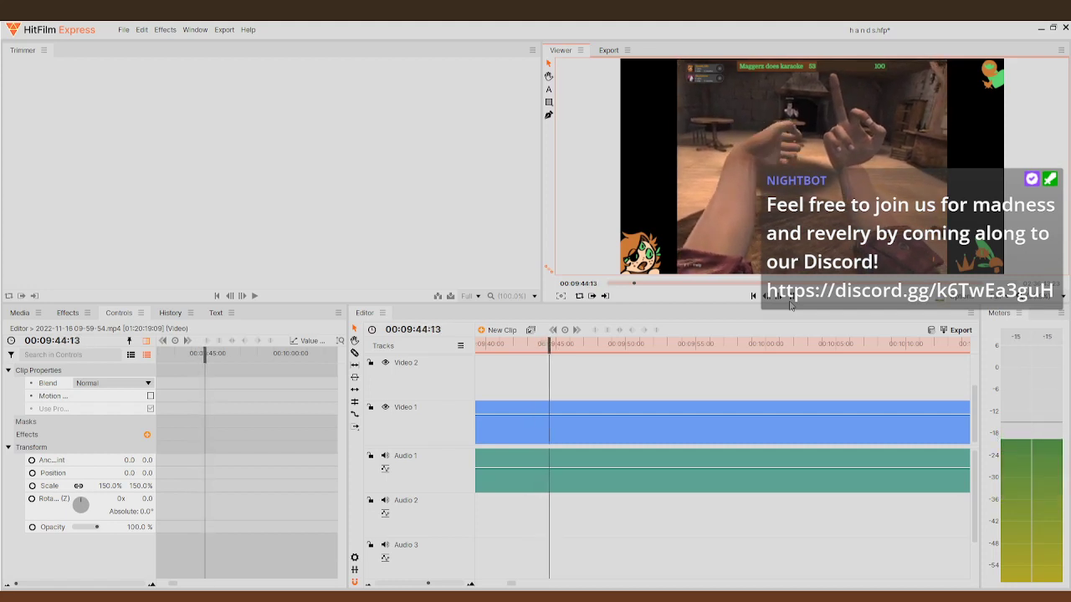
pyautogui.click(791, 296)
pyautogui.moveTo(561, 350); pyautogui.dragTo(513, 346)
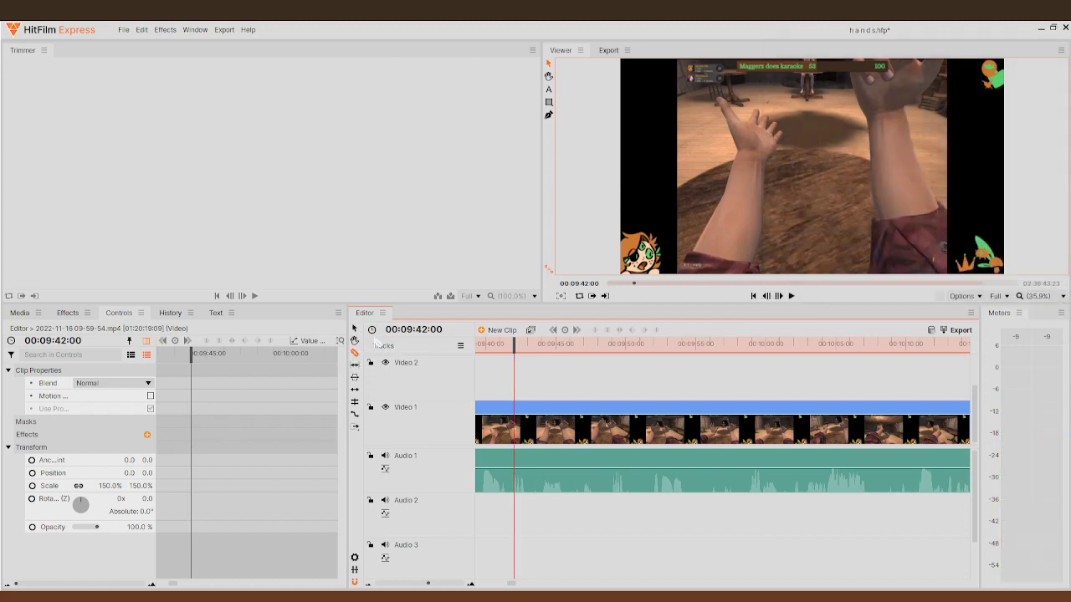
pyautogui.click(538, 456)
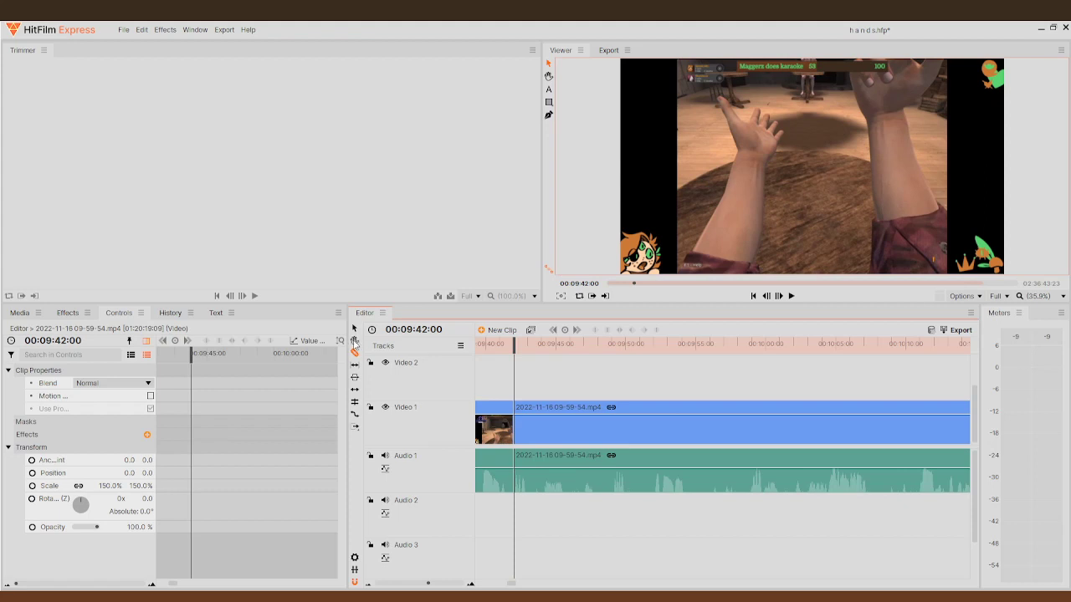
# - Delete the piece between about 00:09:19:15 and 00:09:42:00 and move the following clip back to close the gap
pyautogui.click(354, 328)
pyautogui.click(485, 439)
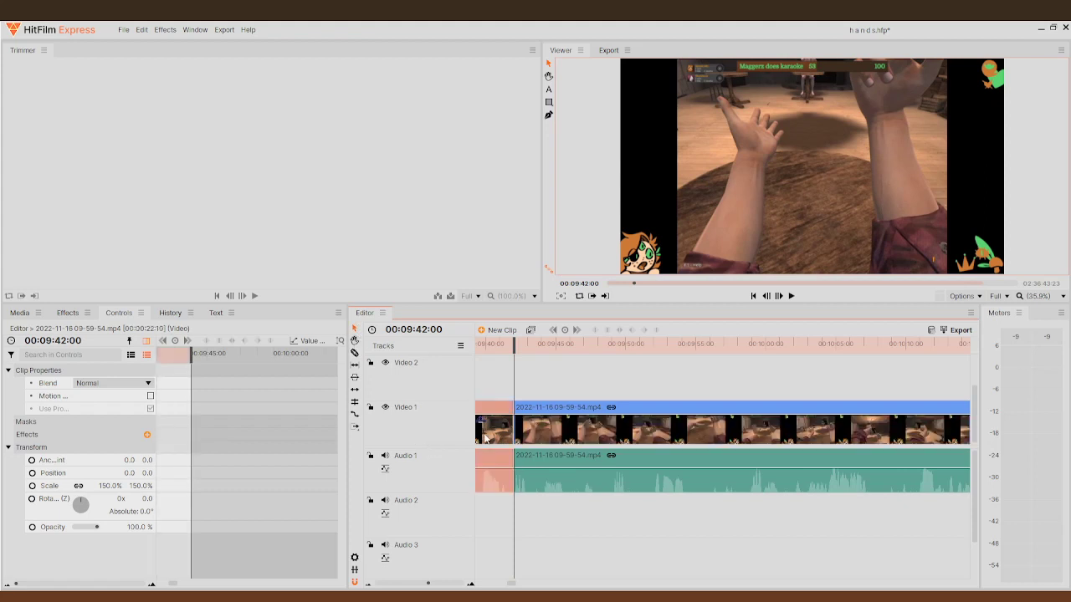
pyautogui.press('Delete')
pyautogui.moveTo(502, 427); pyautogui.dragTo(673, 434)
# - Split the last clip at 00:09:23:04 and skim the footage ahead to 00:17:23:24
pyautogui.moveTo(677, 345); pyautogui.dragTo(705, 355)
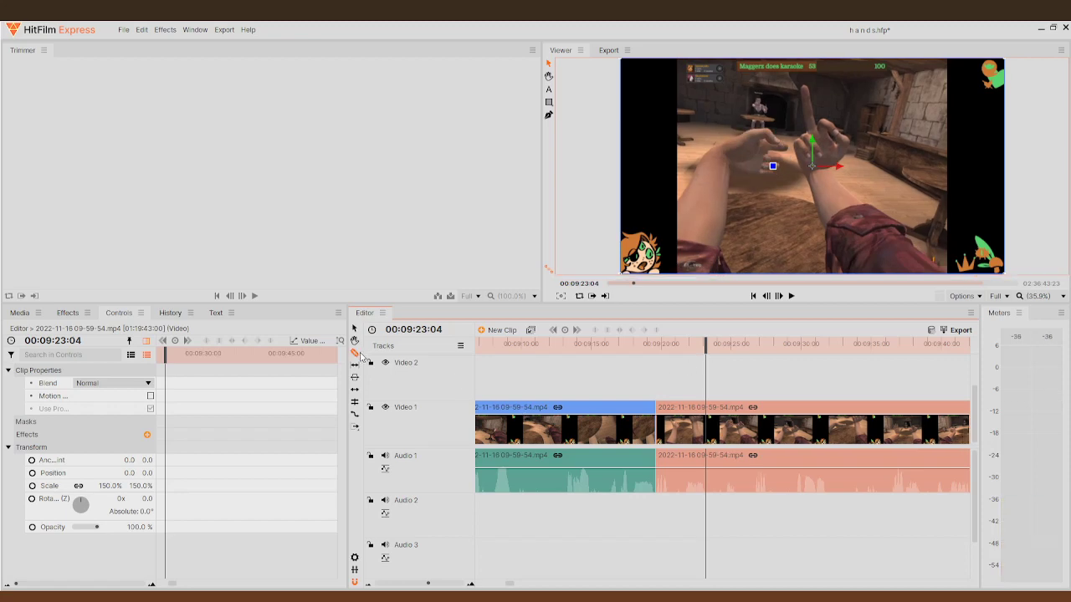
pyautogui.click(706, 421)
pyautogui.moveTo(705, 344)
pyautogui.mouseDown()
pyautogui.moveTo(1012, 355)
pyautogui.moveTo(836, 368)
pyautogui.moveTo(970, 376)
pyautogui.moveTo(610, 412)
pyautogui.moveTo(607, 393)
pyautogui.moveTo(870, 381)
pyautogui.mouseUp()
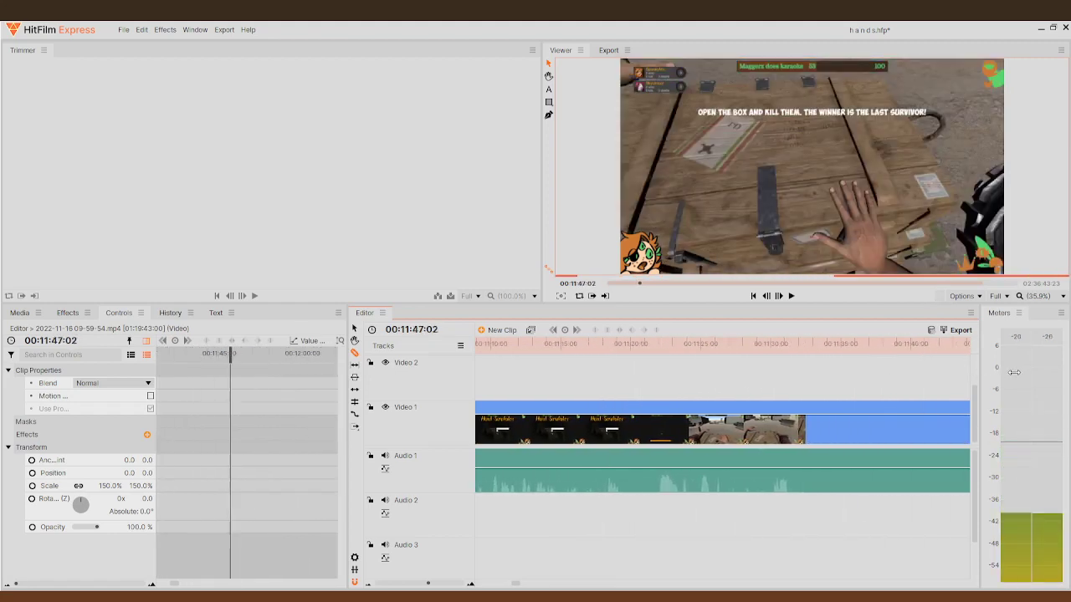
pyautogui.click(598, 344)
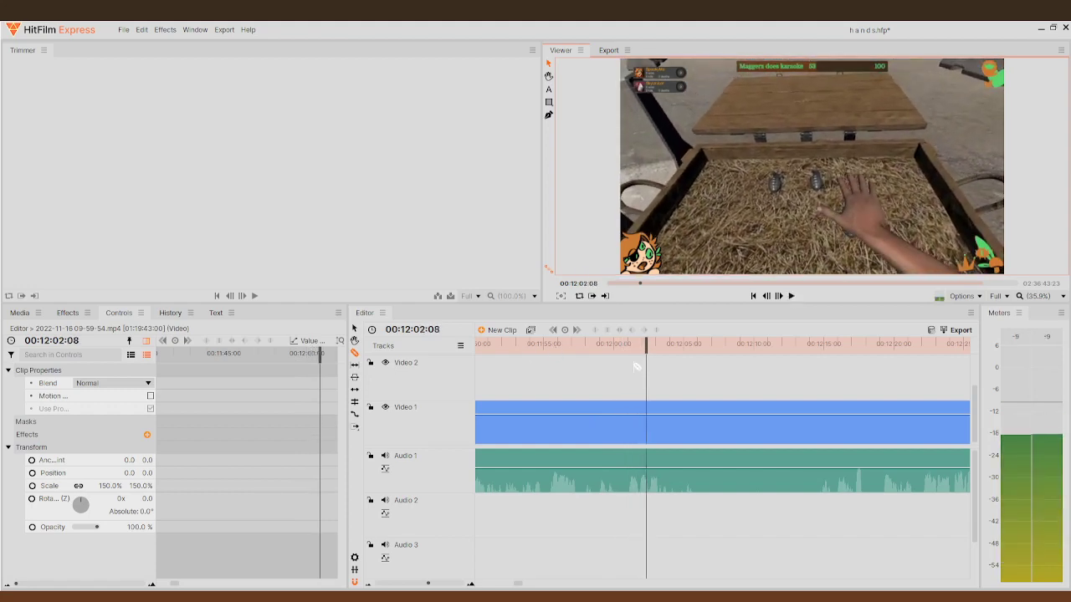
pyautogui.moveTo(682, 350); pyautogui.dragTo(726, 398)
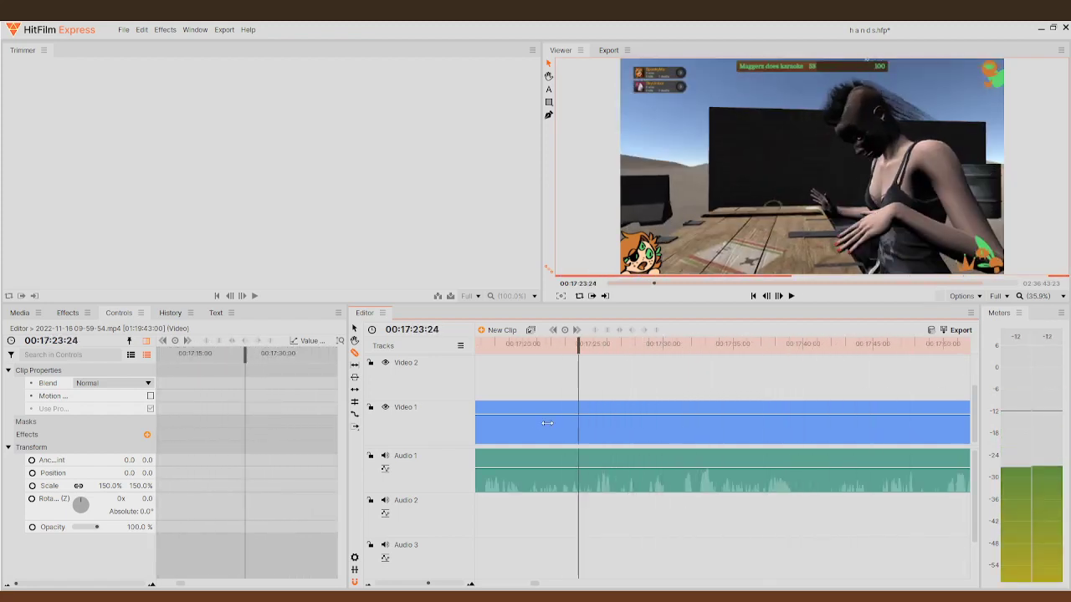
# - Review the footage up to 00:17:26:00 and split the clip at about 00:17:17 and at 00:17:25:02
pyautogui.moveTo(494, 430); pyautogui.dragTo(485, 430)
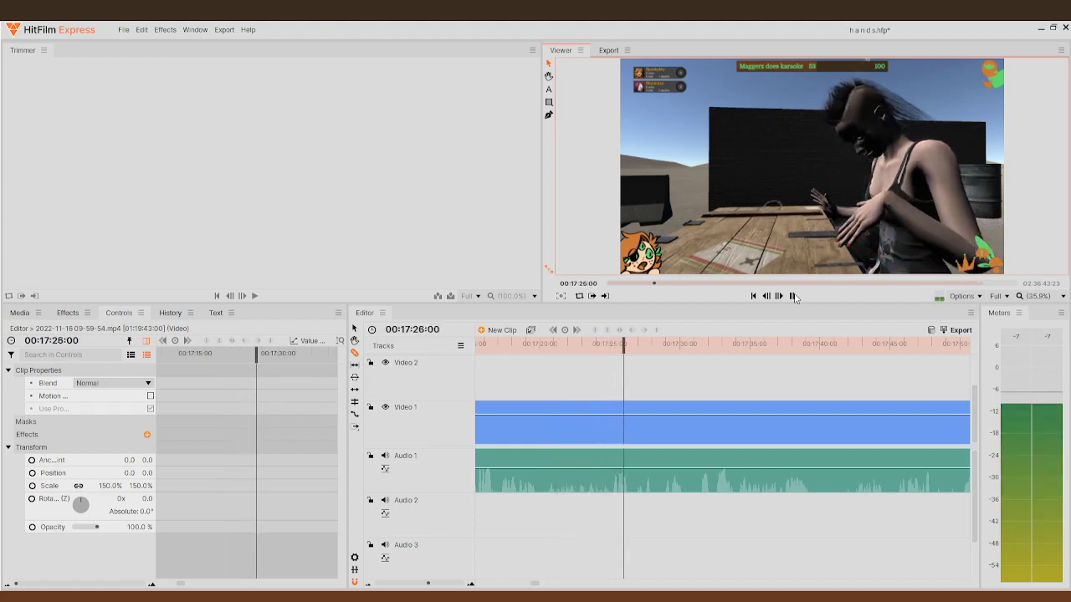
pyautogui.press('space')
pyautogui.moveTo(626, 352); pyautogui.dragTo(499, 389)
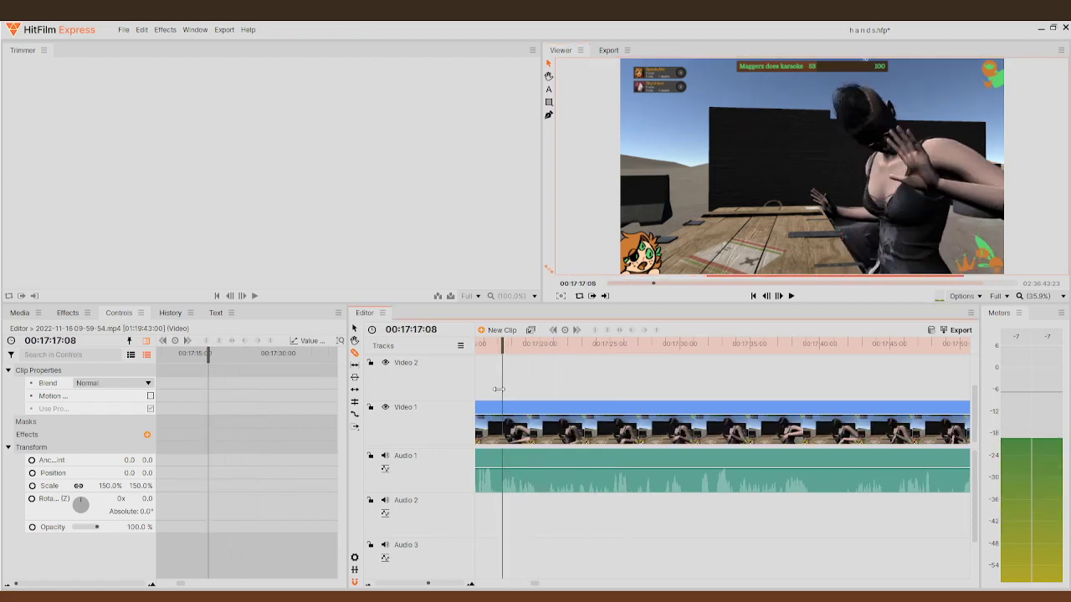
pyautogui.click(507, 431)
pyautogui.moveTo(500, 347); pyautogui.dragTo(611, 351)
pyautogui.click(611, 431)
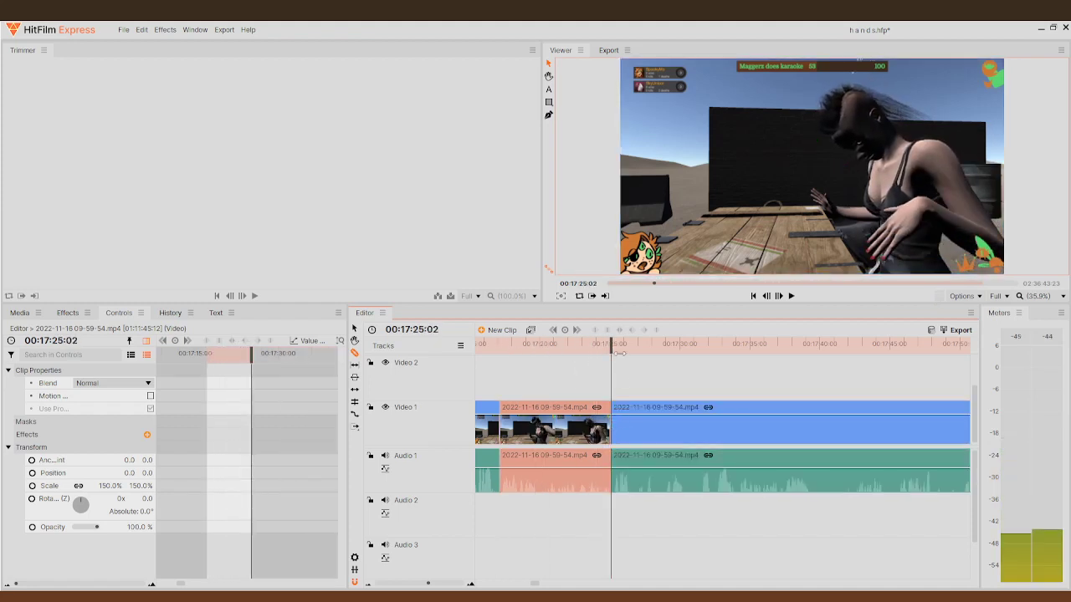
# - Skim and play the footage from 00:17:25:02 to 00:18:46:07, and split the clip there and at about 00:18:41
pyautogui.press('space')
pyautogui.click(811, 344)
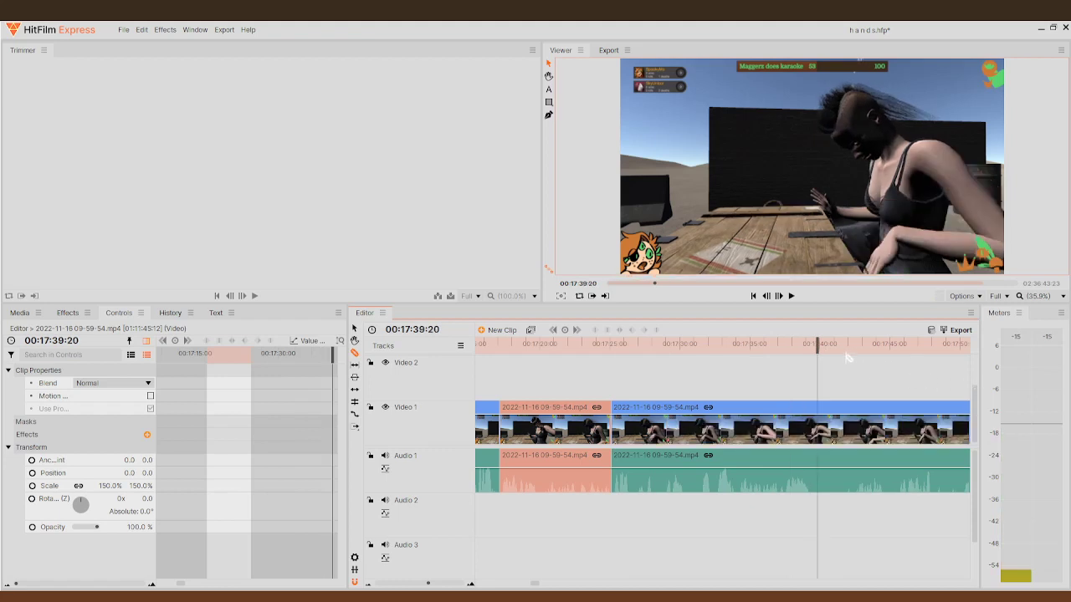
pyautogui.moveTo(818, 351); pyautogui.dragTo(707, 371)
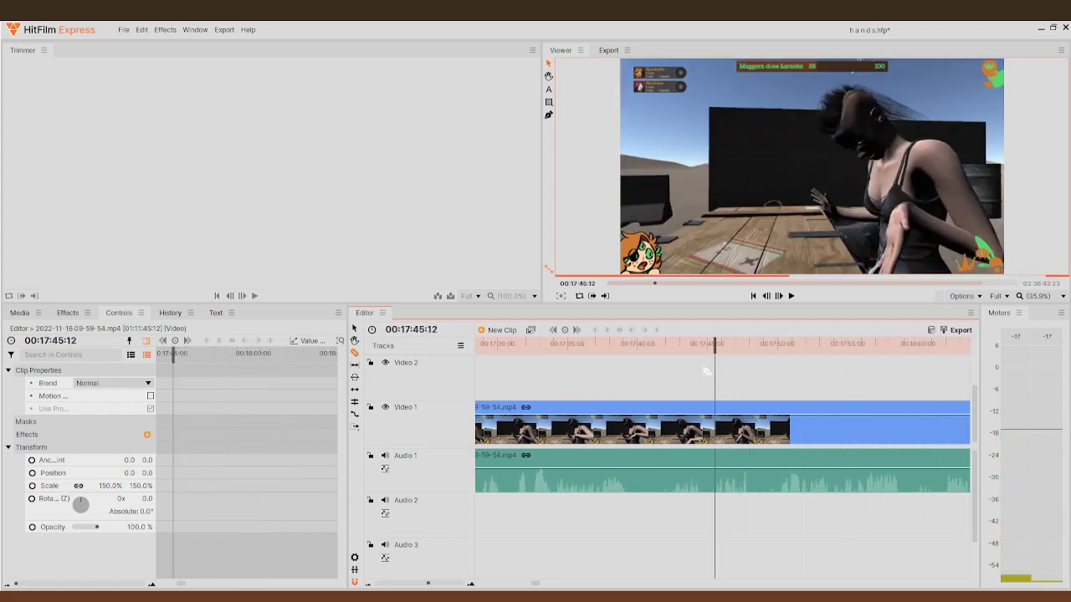
pyautogui.click(791, 297)
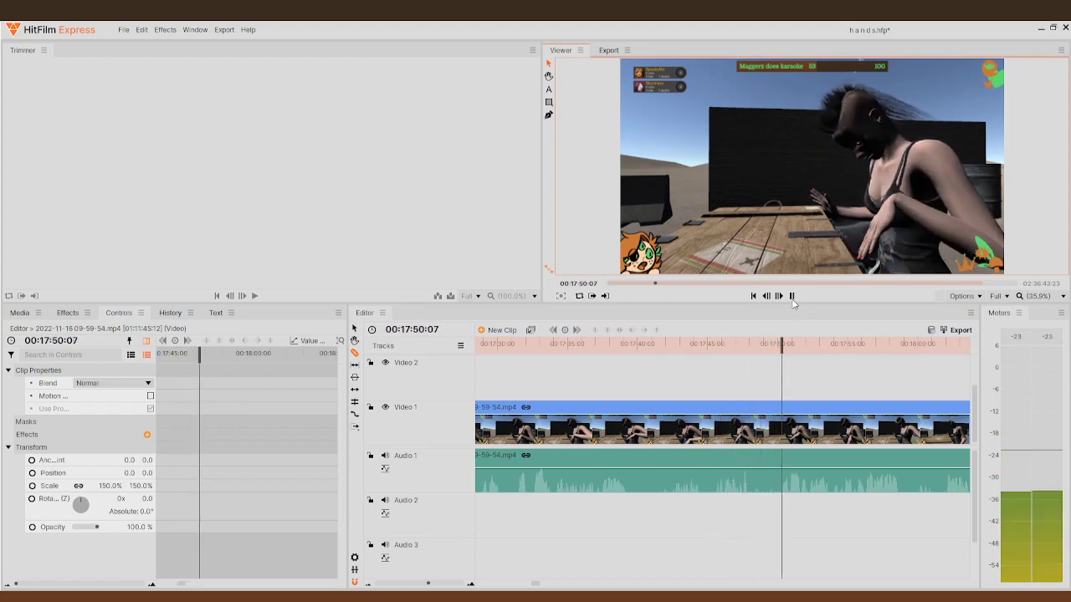
pyautogui.click(792, 297)
pyautogui.moveTo(816, 345); pyautogui.dragTo(492, 358)
pyautogui.click(792, 296)
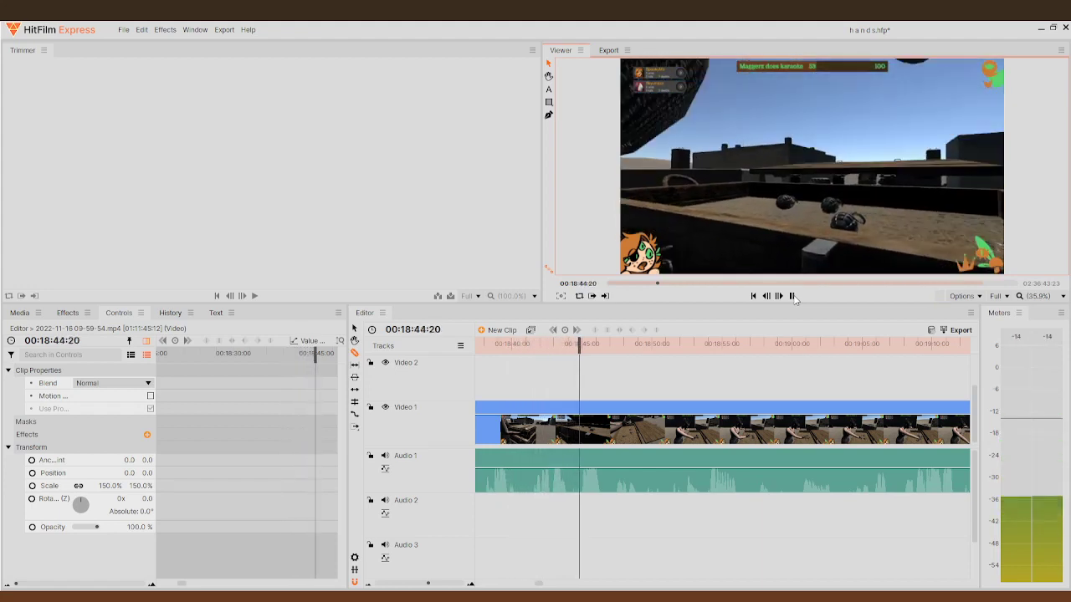
pyautogui.click(791, 295)
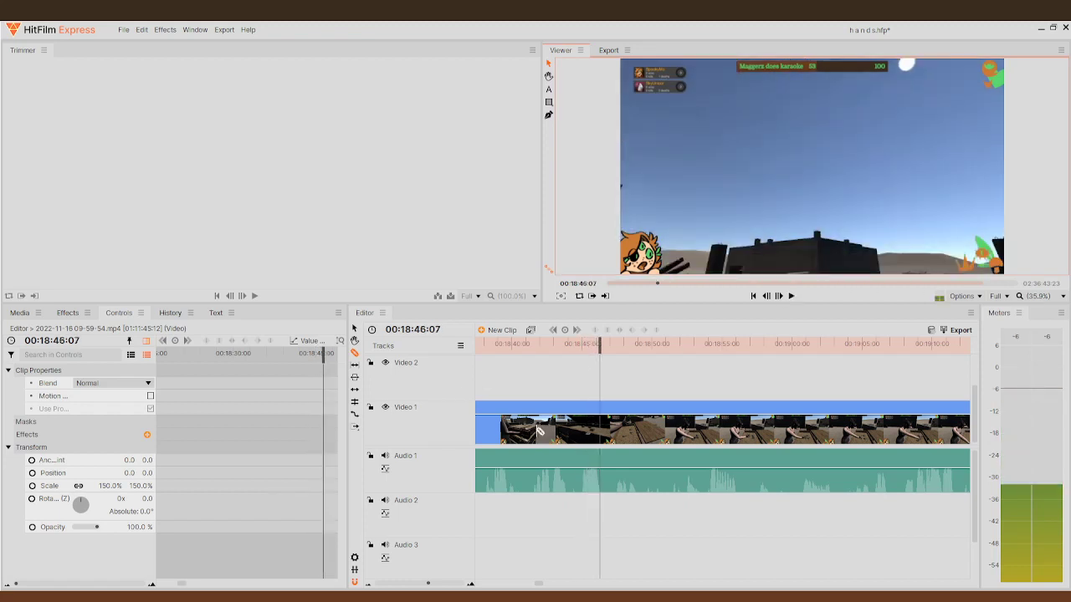
pyautogui.click(598, 436)
pyautogui.moveTo(601, 349); pyautogui.dragTo(510, 454)
pyautogui.click(546, 419)
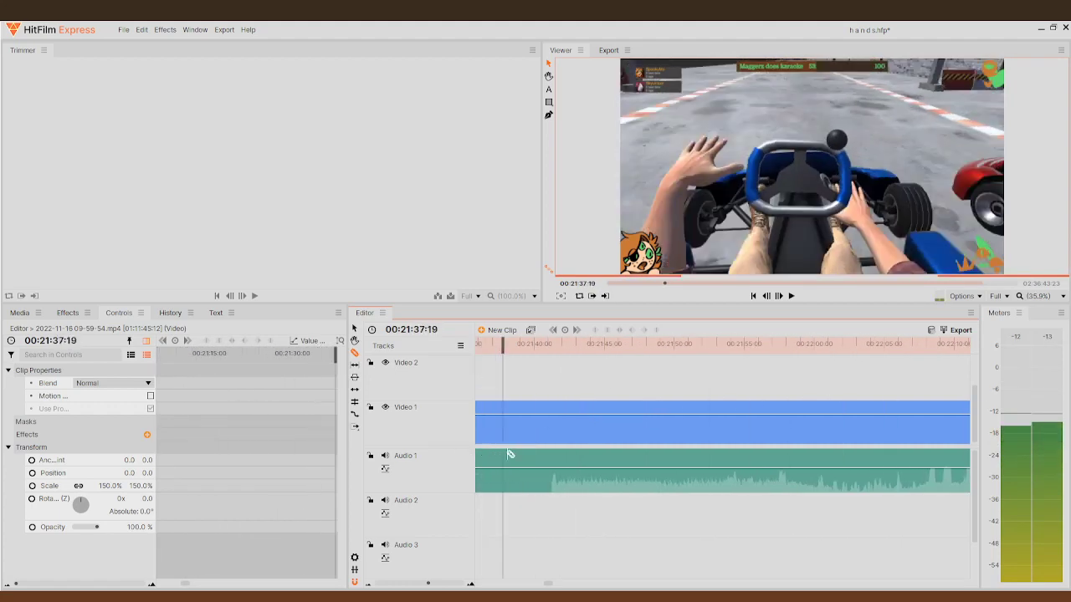
# - Play the go-kart footage from 00:21:37:19 to 00:22:12:02 and split the clip at 00:22:06:14 and about 00:22:11
pyautogui.click(791, 296)
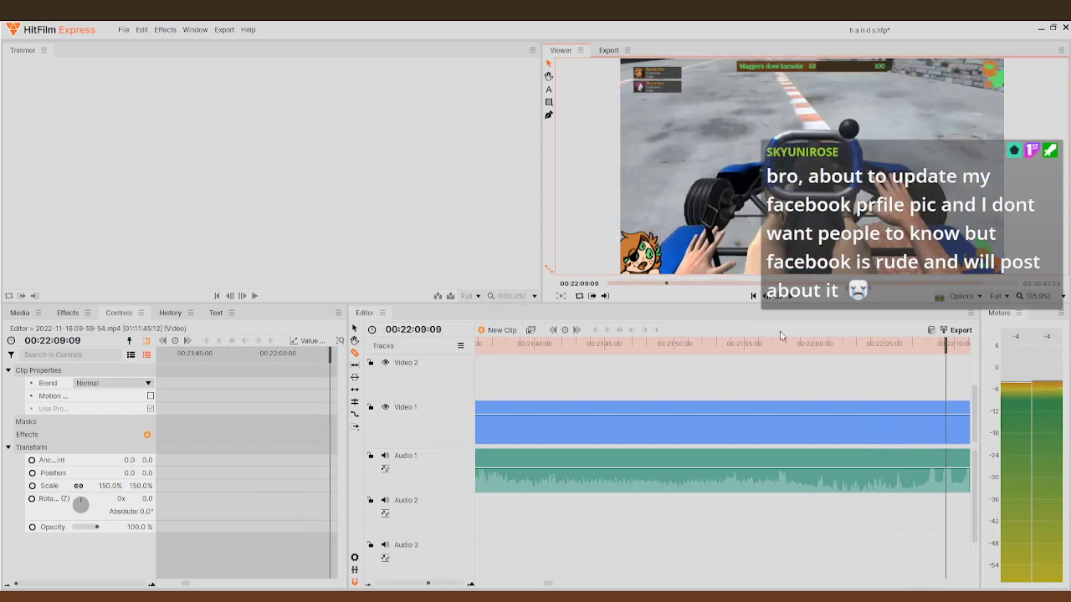
pyautogui.moveTo(944, 350); pyautogui.dragTo(904, 365)
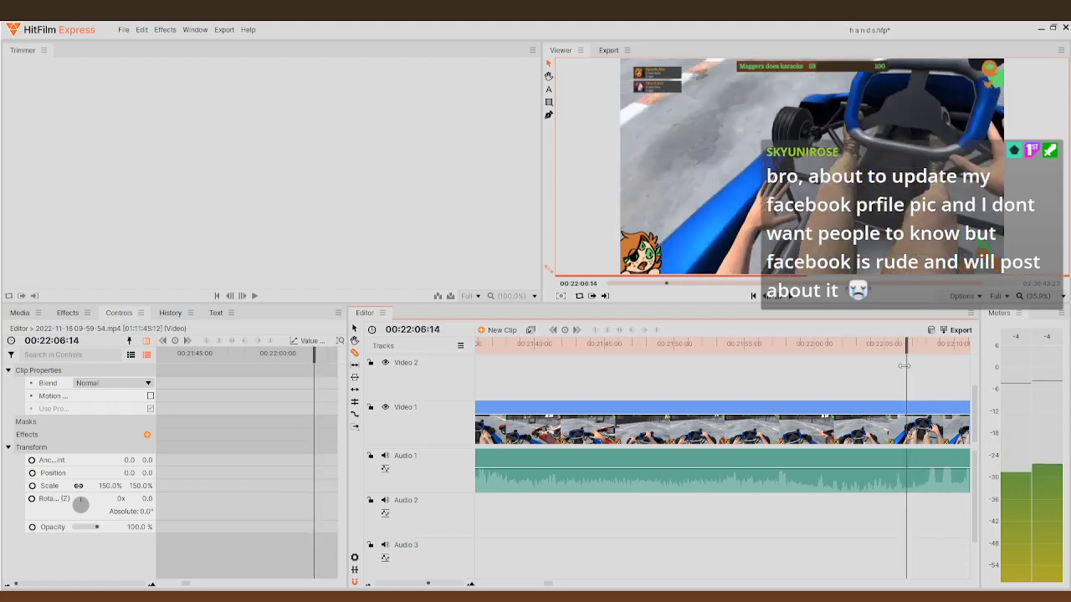
pyautogui.click(792, 298)
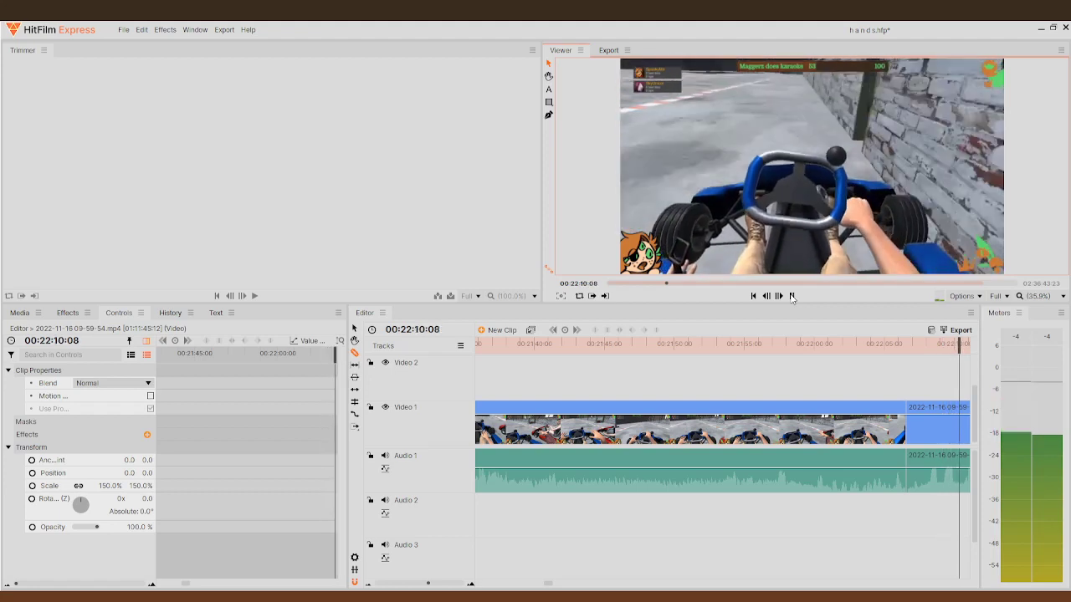
pyautogui.click(792, 296)
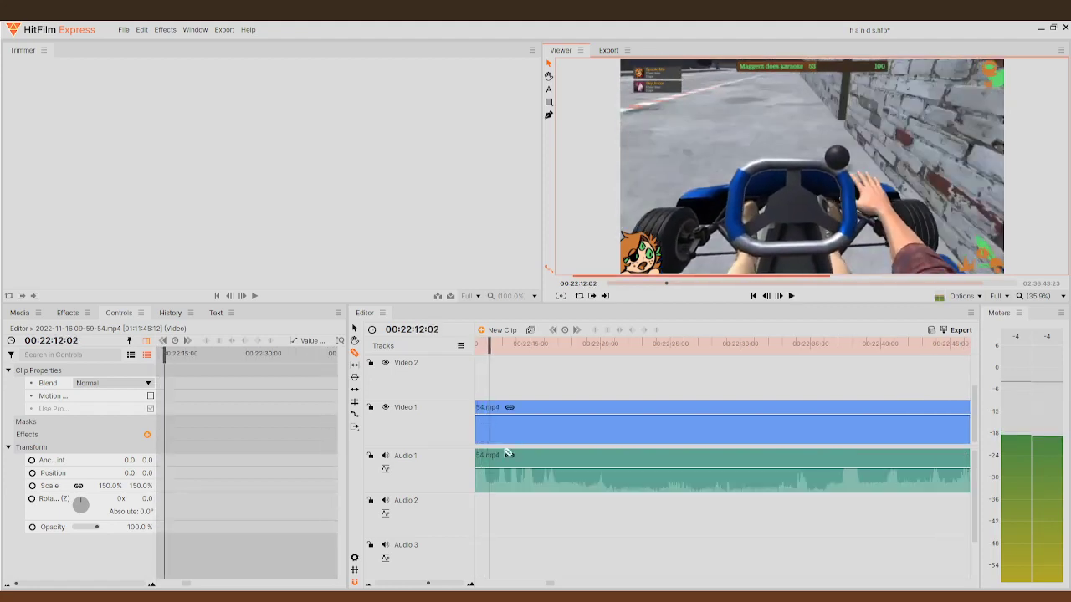
# - Check the go-kart footage up to 00:23:30:20 and delete the last clip, which starts at about 00:22:11
pyautogui.moveTo(492, 358); pyautogui.dragTo(987, 359)
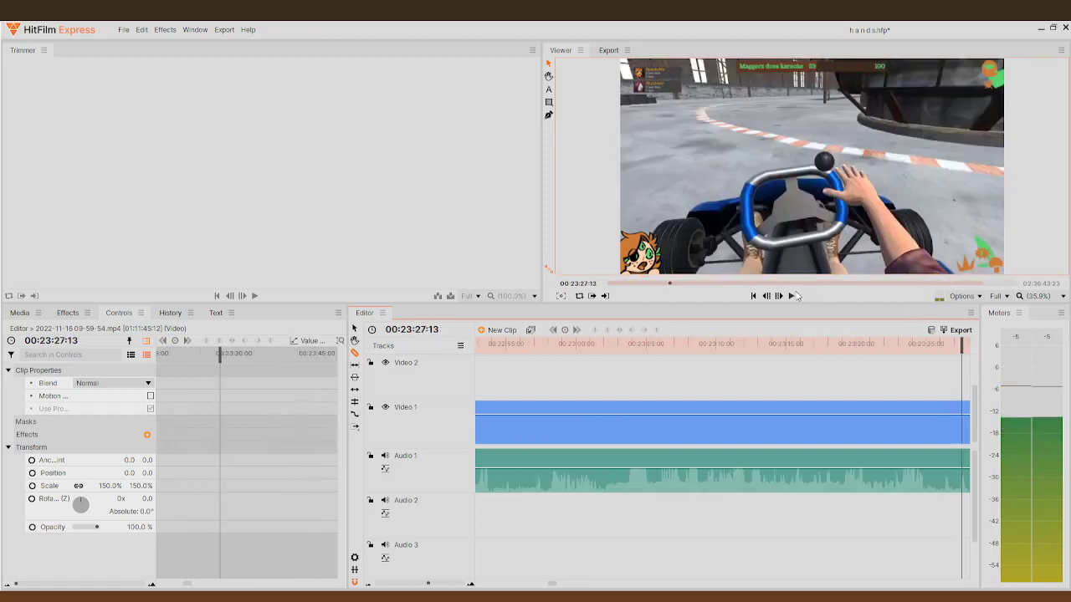
pyautogui.click(791, 296)
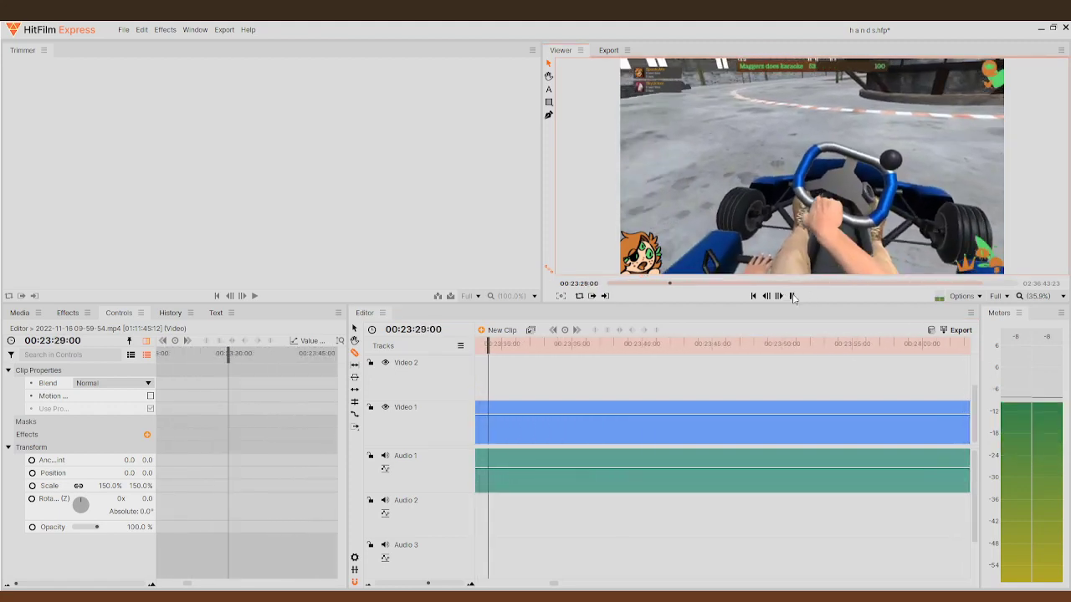
pyautogui.click(791, 296)
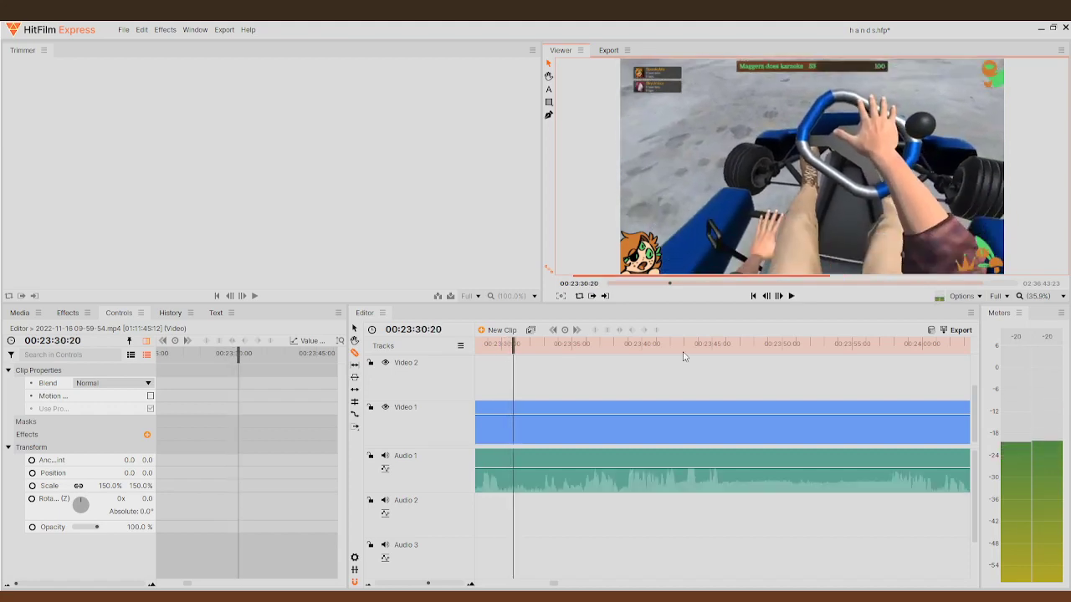
pyautogui.scroll(-3, 569, 387)
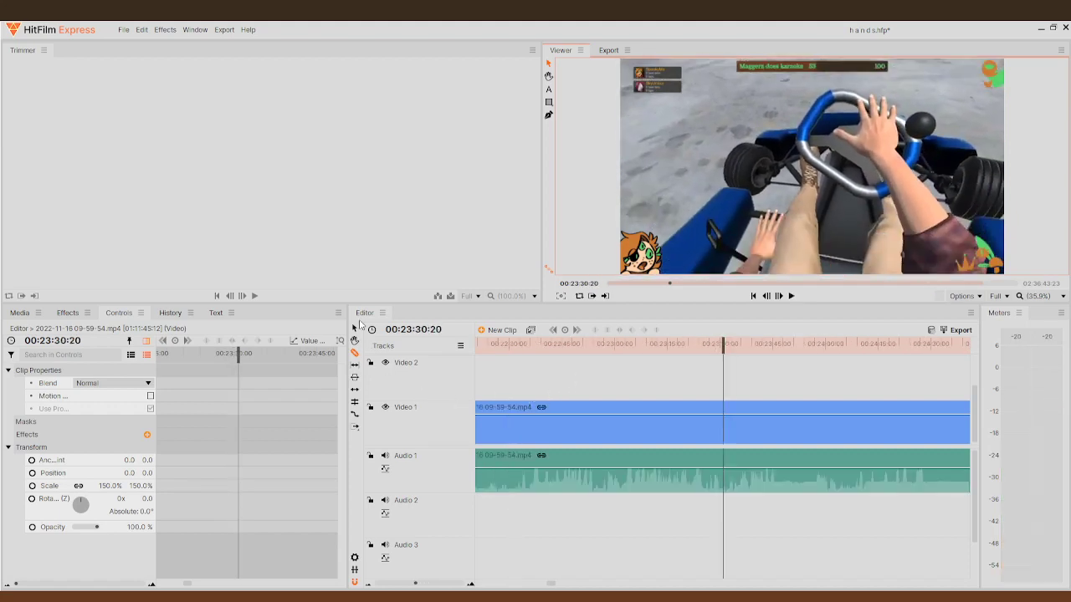
pyautogui.click(610, 423)
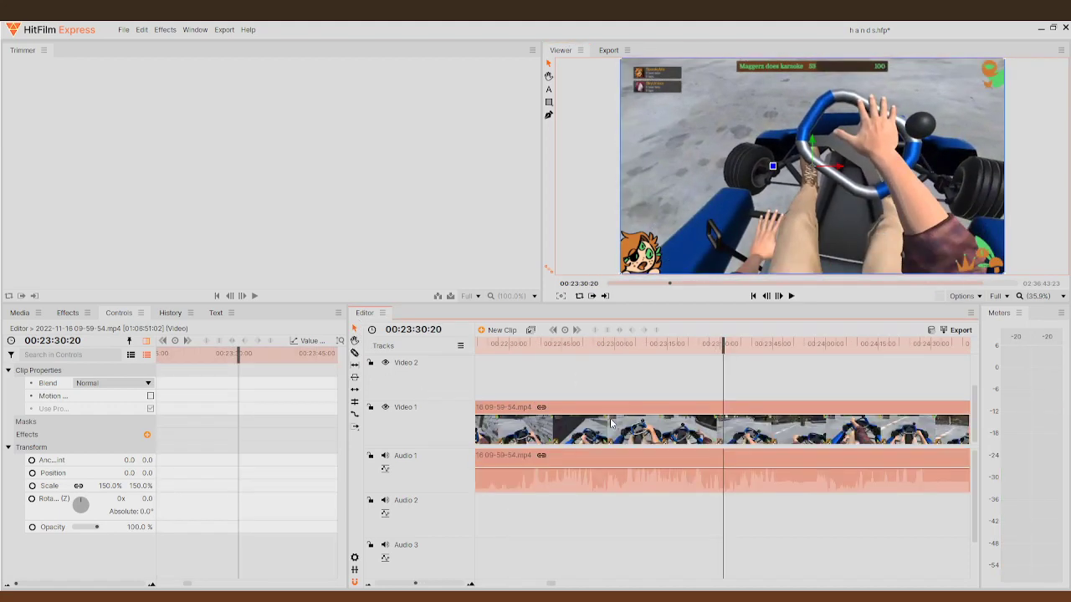
pyautogui.press('Delete')
# - Delete the long clip between 00:18:46:07 and 00:22:06:14
pyautogui.moveTo(562, 347); pyautogui.dragTo(481, 346)
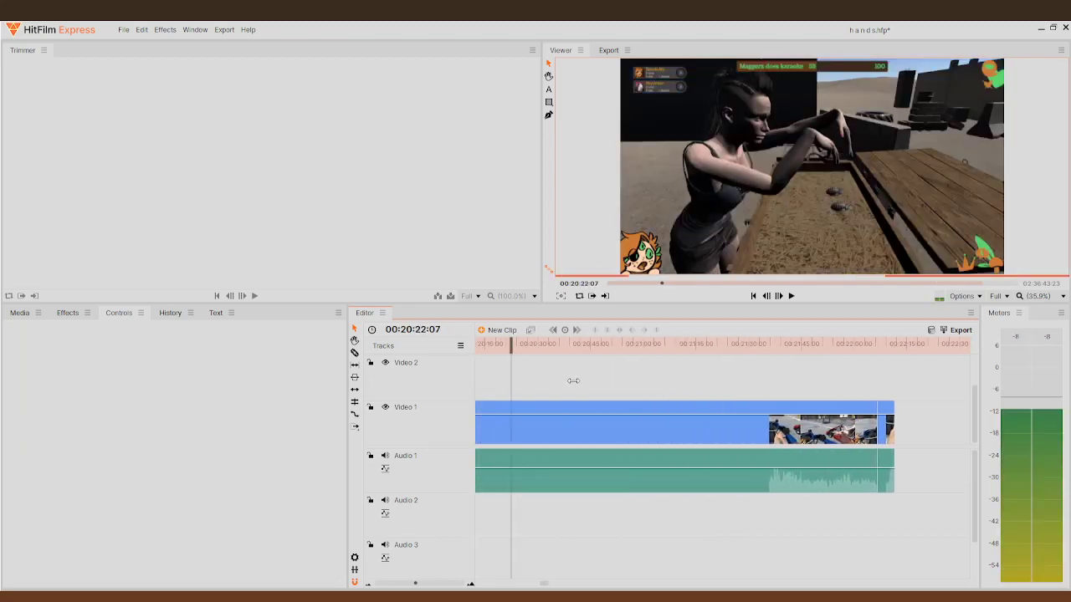
pyautogui.click(584, 346)
pyautogui.click(675, 430)
pyautogui.press('Delete')
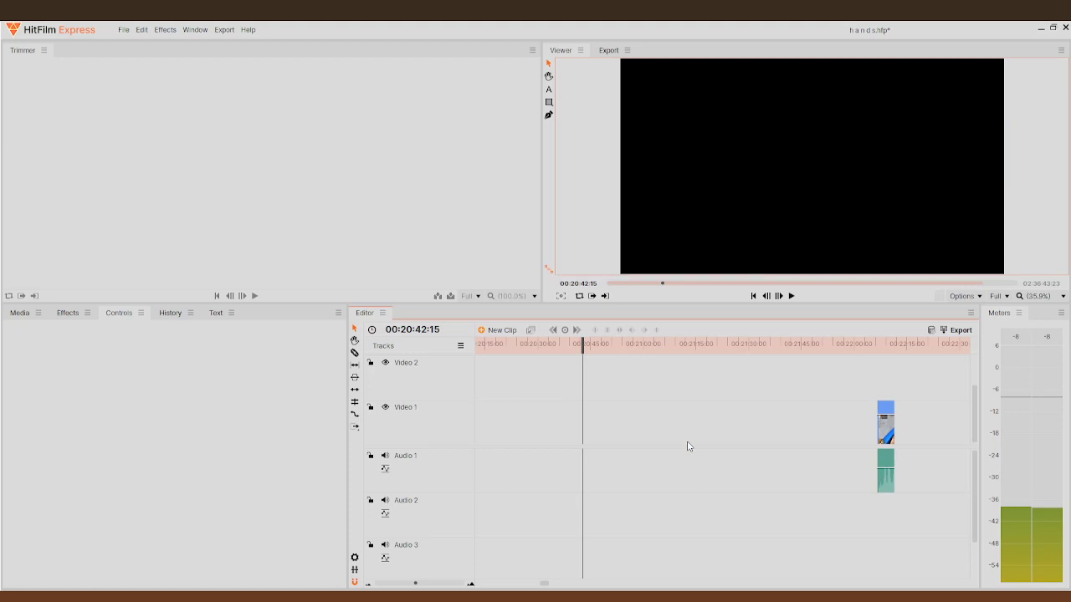
# - Delete the clip from 00:17:25:02 to about 00:18:41 and the one from 00:09:23:04 to about 00:17:17
pyautogui.scroll(-5, 688, 435)
pyautogui.scroll(1, 689, 425)
pyautogui.scroll(-2, 689, 426)
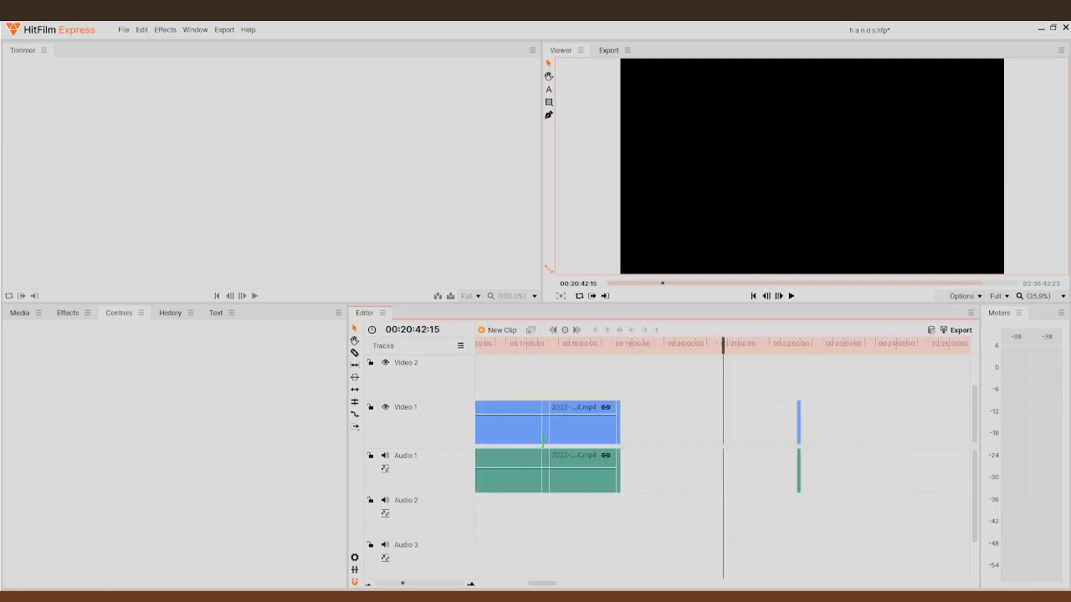
pyautogui.click(570, 439)
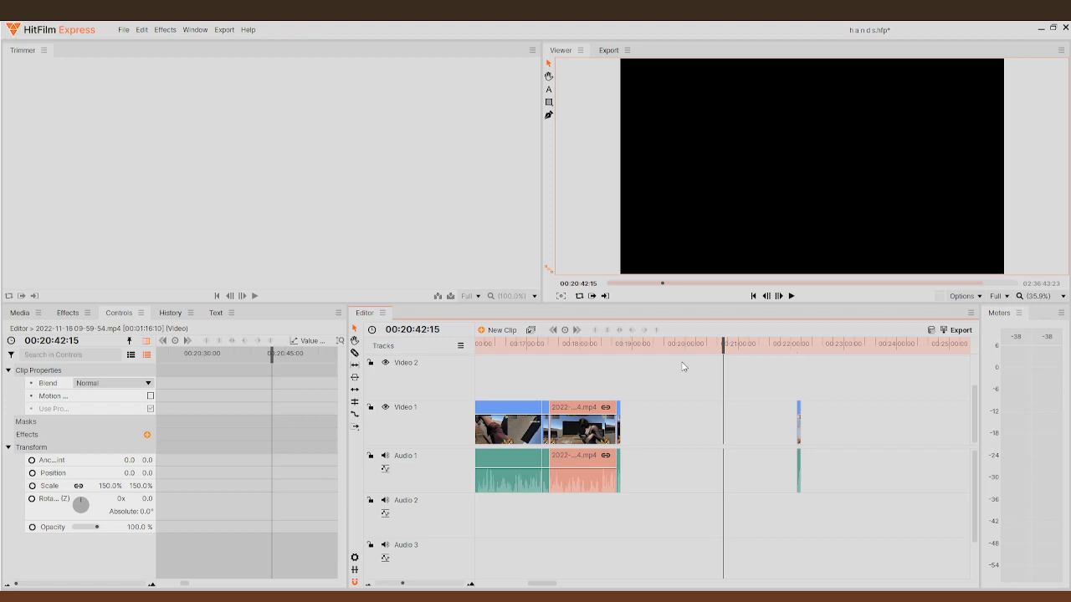
pyautogui.press('Delete')
pyautogui.moveTo(469, 446); pyautogui.dragTo(527, 448)
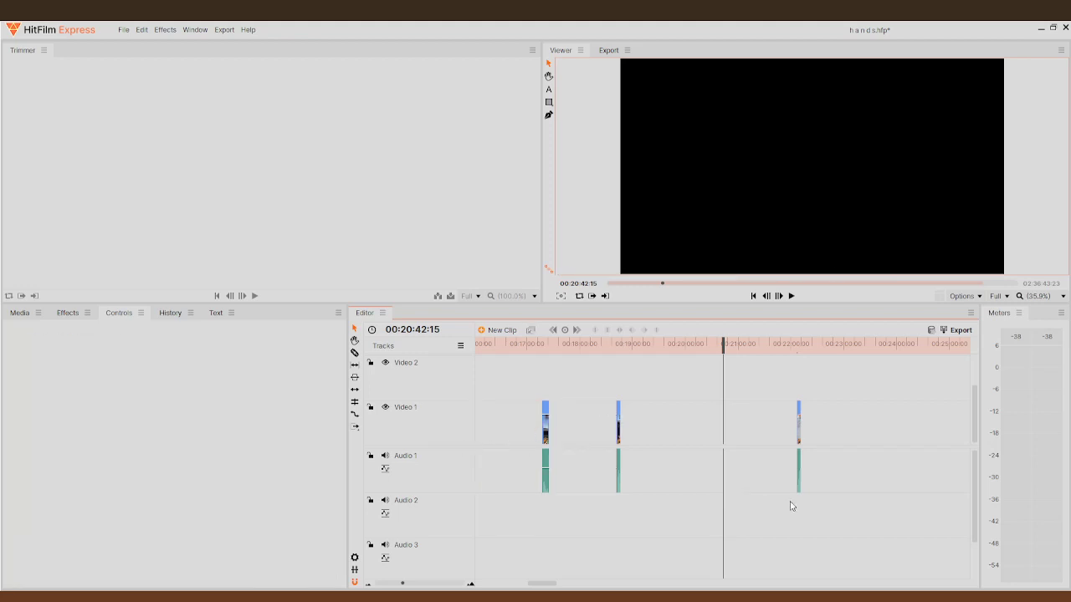
# - Select the three remaining short clips and move them back together to follow the edited section ending at 00:09:23:04
pyautogui.moveTo(846, 477); pyautogui.dragTo(693, 493)
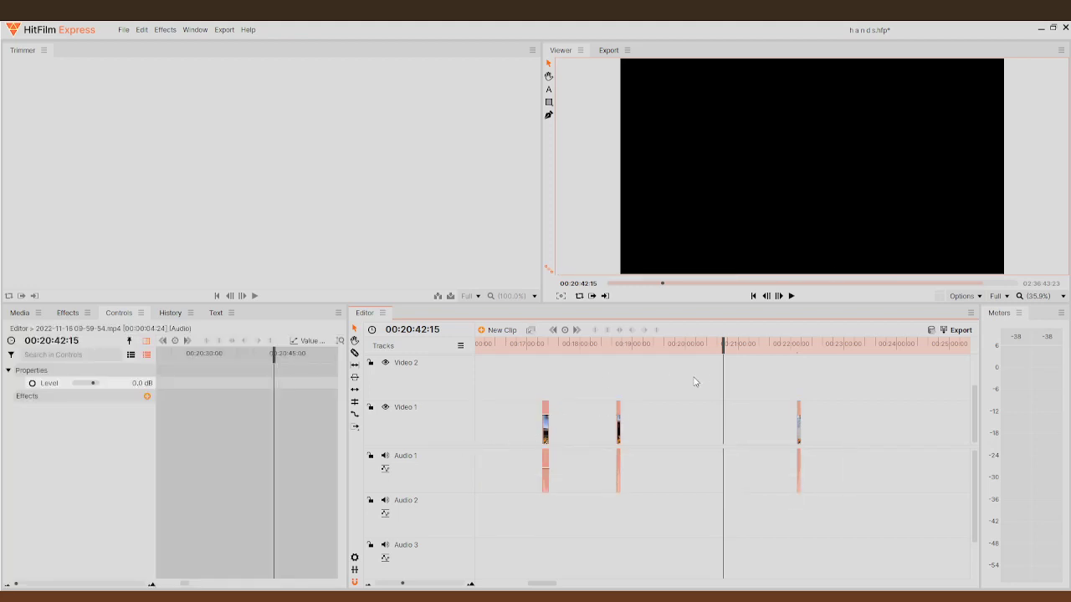
pyautogui.moveTo(546, 443); pyautogui.dragTo(715, 434)
pyautogui.press('=')
pyautogui.press('=')
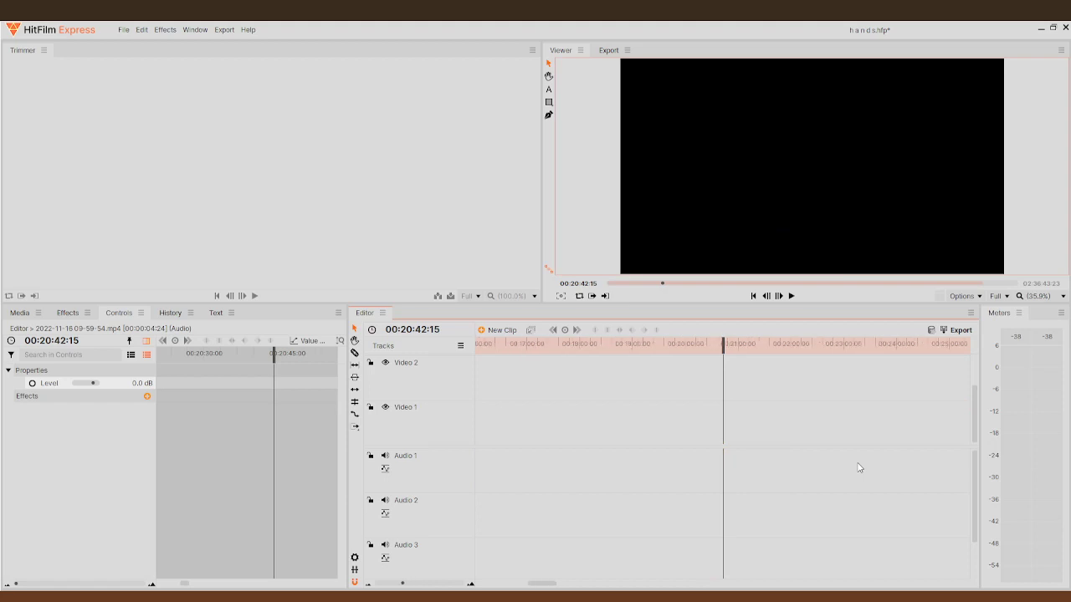
pyautogui.press('-')
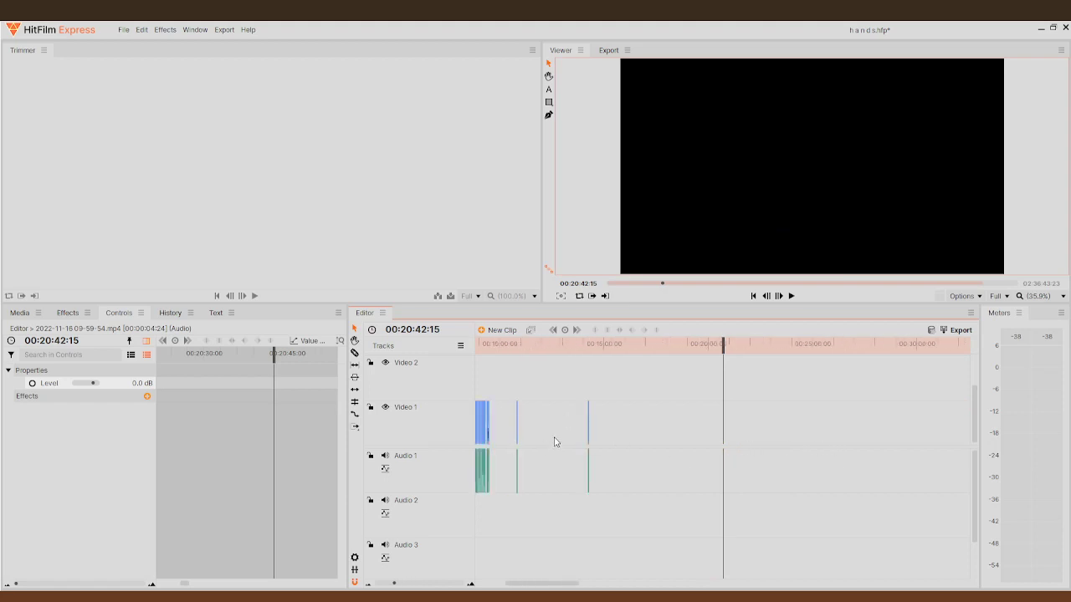
# - Move the last two short clips back one after the other to close the gaps behind the edited section
pyautogui.click(517, 437)
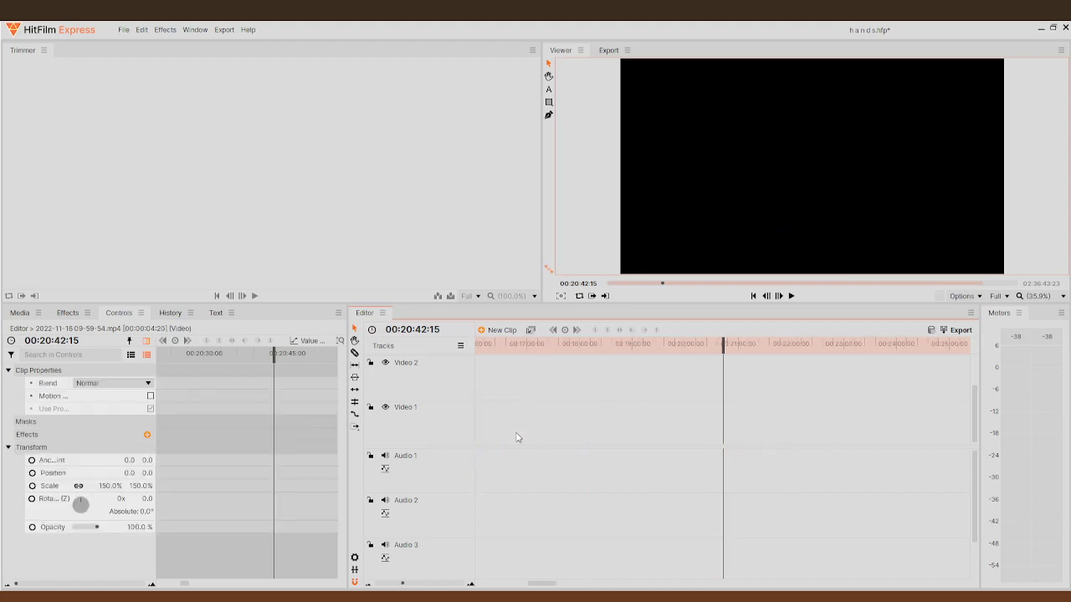
pyautogui.moveTo(723, 349); pyautogui.dragTo(498, 349)
pyautogui.press('=')
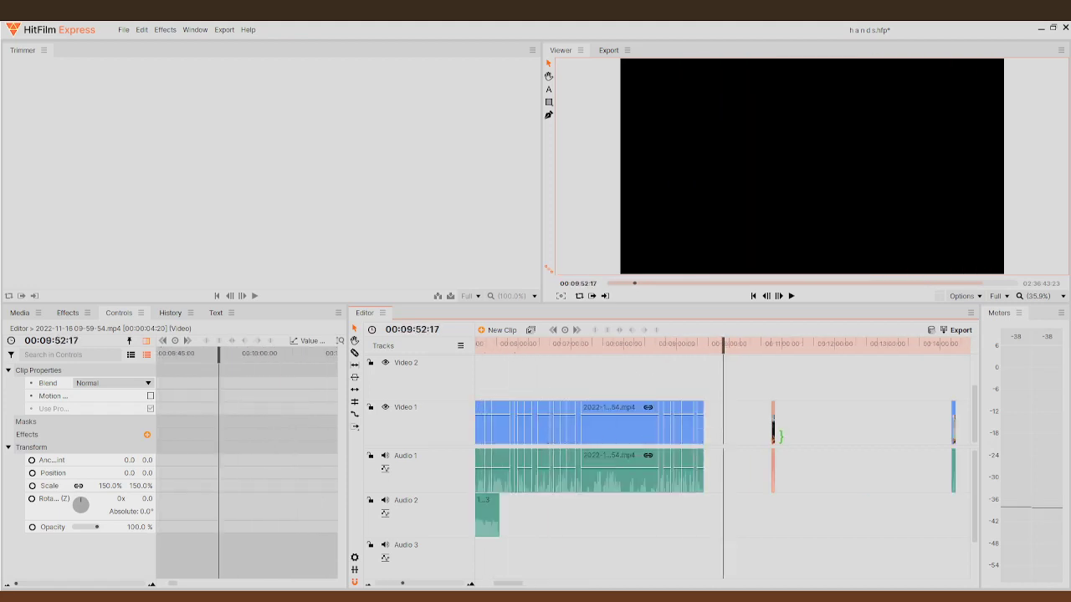
pyautogui.moveTo(775, 436); pyautogui.dragTo(708, 431)
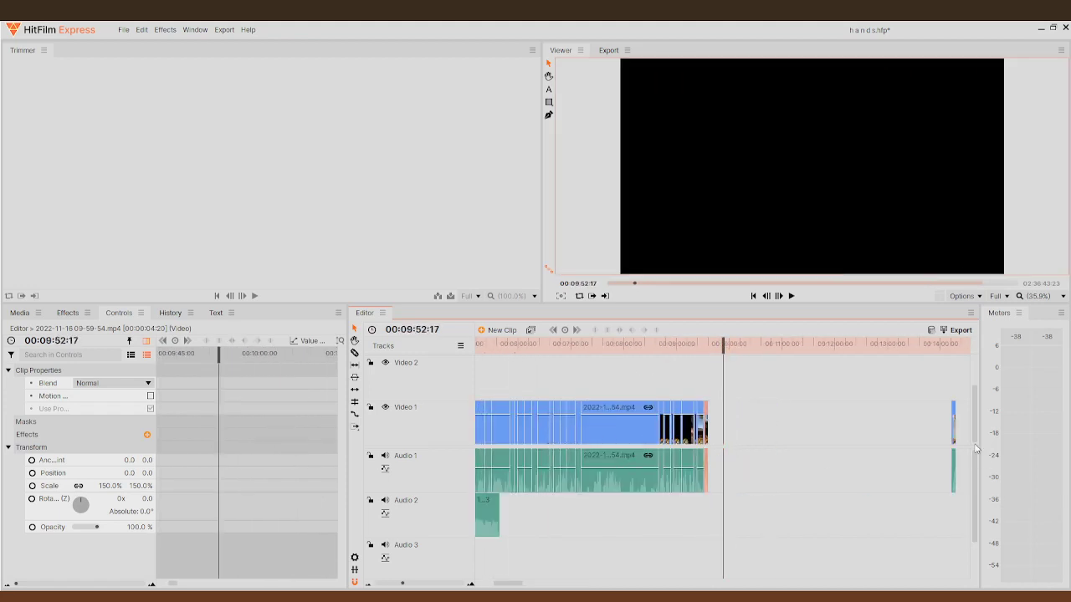
pyautogui.moveTo(957, 433); pyautogui.dragTo(715, 453)
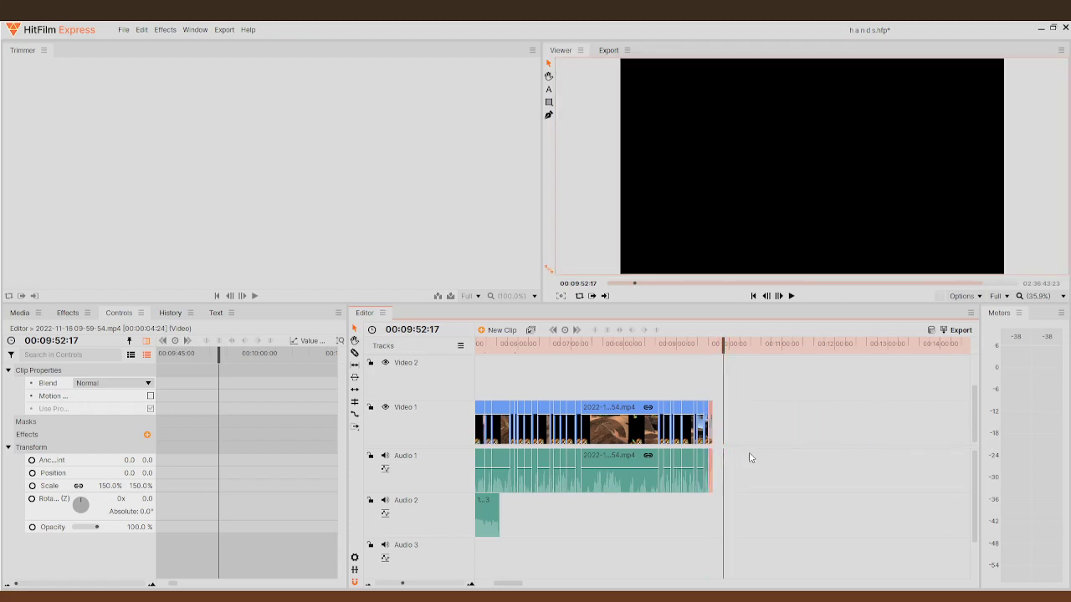
# - Review the start of the long clip at about 00:07:11 and delete that clip
pyautogui.moveTo(725, 344); pyautogui.dragTo(514, 344)
pyautogui.moveTo(634, 409)
pyautogui.mouseDown()
pyautogui.moveTo(642, 410)
pyautogui.moveTo(535, 423)
pyautogui.mouseUp()
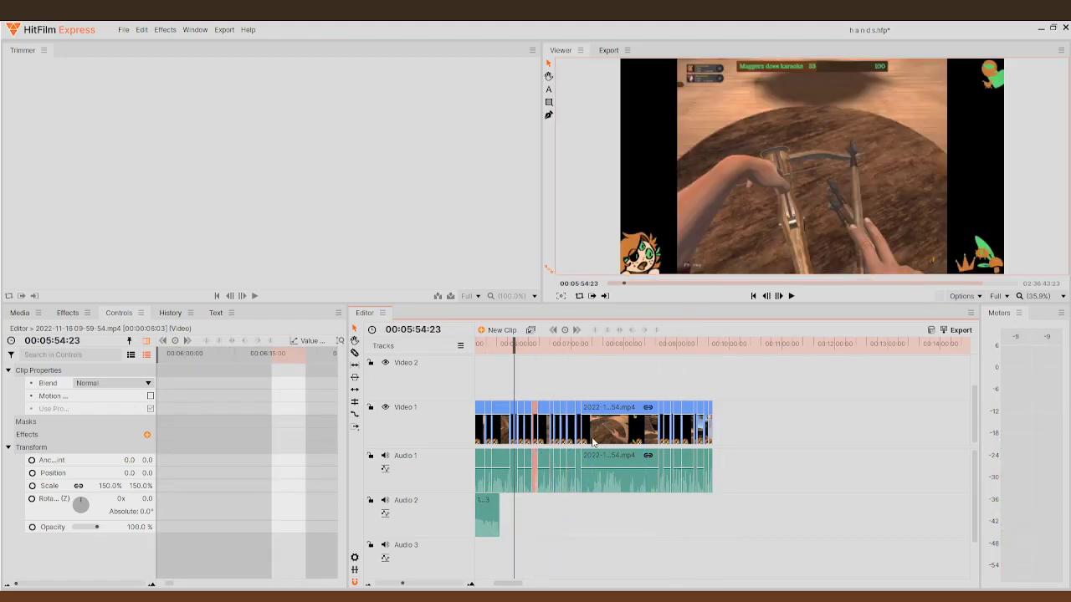
pyautogui.click(599, 441)
pyautogui.moveTo(517, 350); pyautogui.dragTo(583, 381)
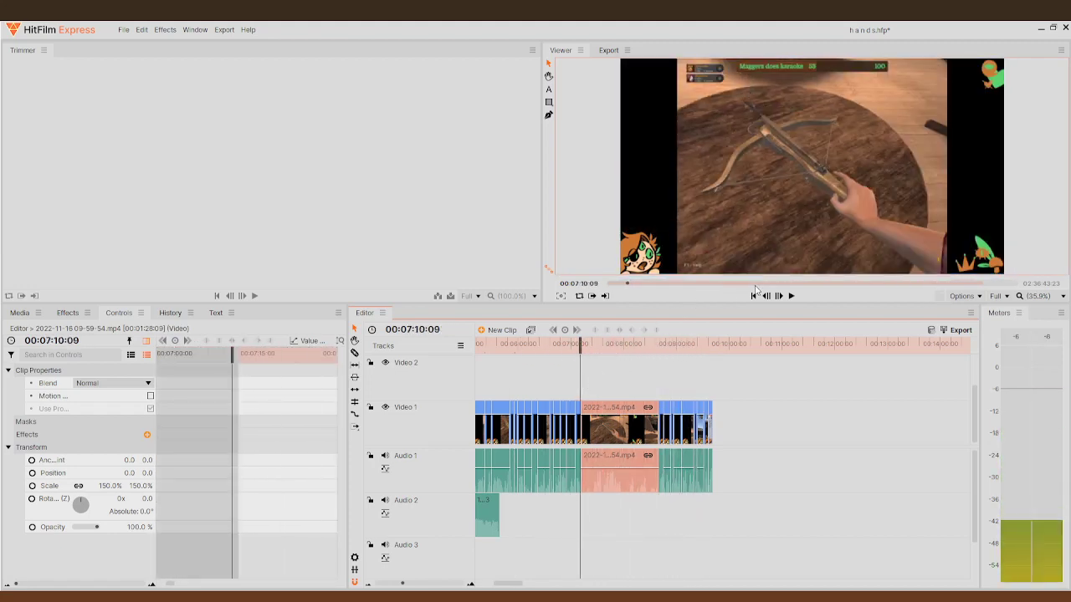
pyautogui.click(792, 297)
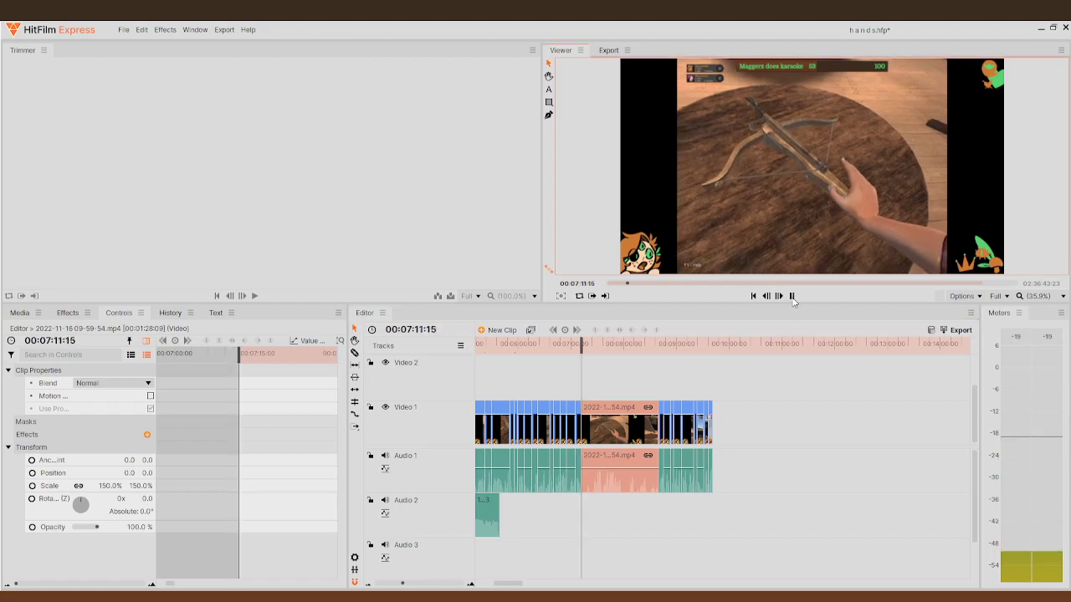
pyautogui.click(791, 296)
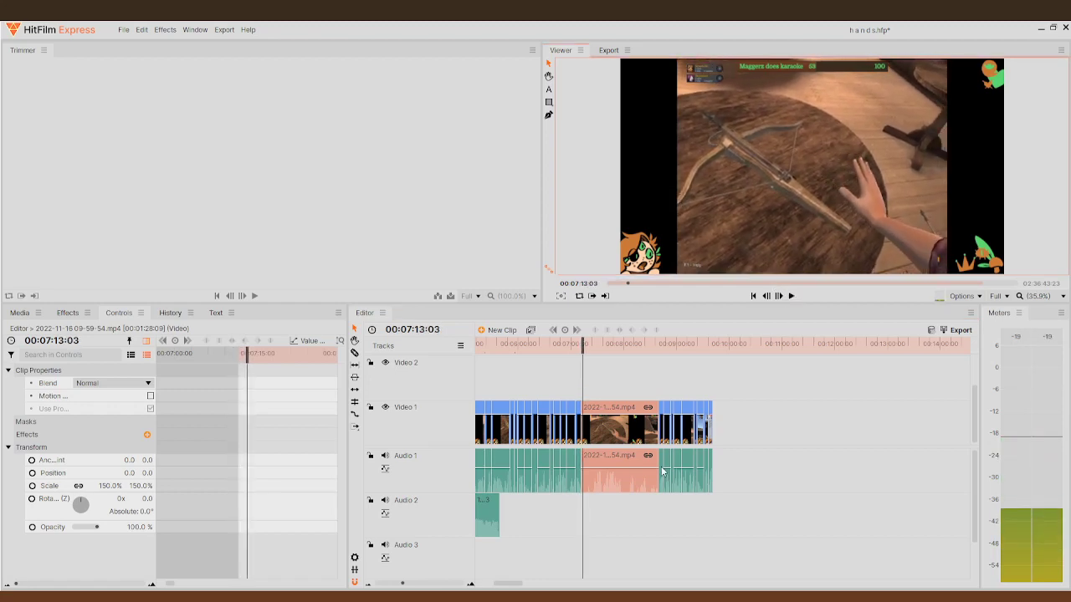
pyautogui.press('Delete')
# - Select all clips after the new gap and move them back together to follow the section ending at about 00:07:11
pyautogui.moveTo(788, 447); pyautogui.dragTo(645, 430)
pyautogui.scroll(3, 748, 433)
pyautogui.press('Delete')
pyautogui.scroll(-3, 829, 438)
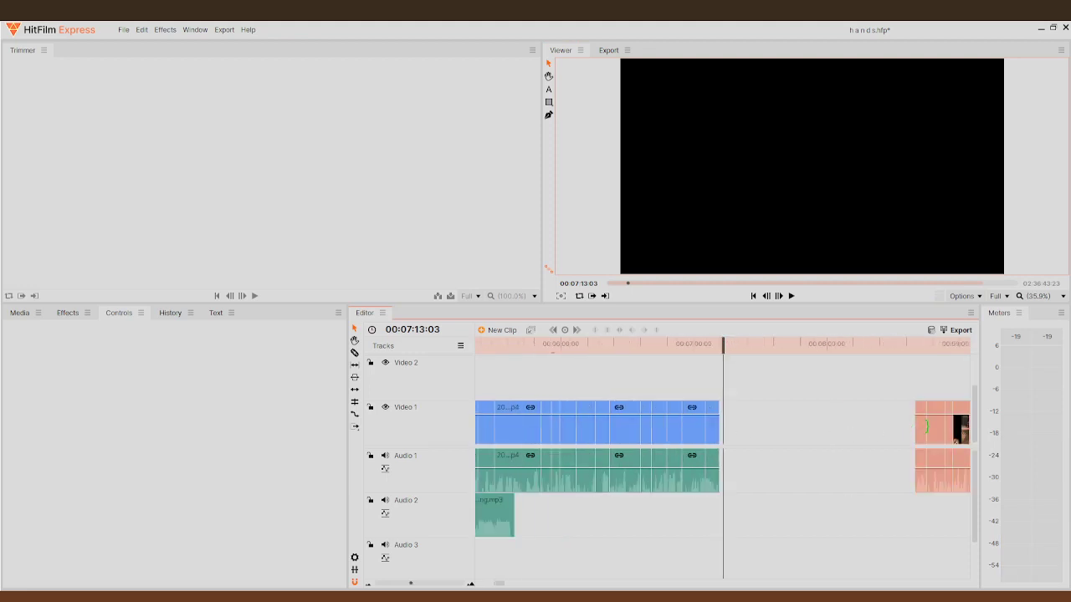
pyautogui.moveTo(923, 429); pyautogui.dragTo(725, 429)
# - Play back the edited sequence from 00:05:22:16 through its end to review the joins
pyautogui.moveTo(724, 344); pyautogui.dragTo(585, 343)
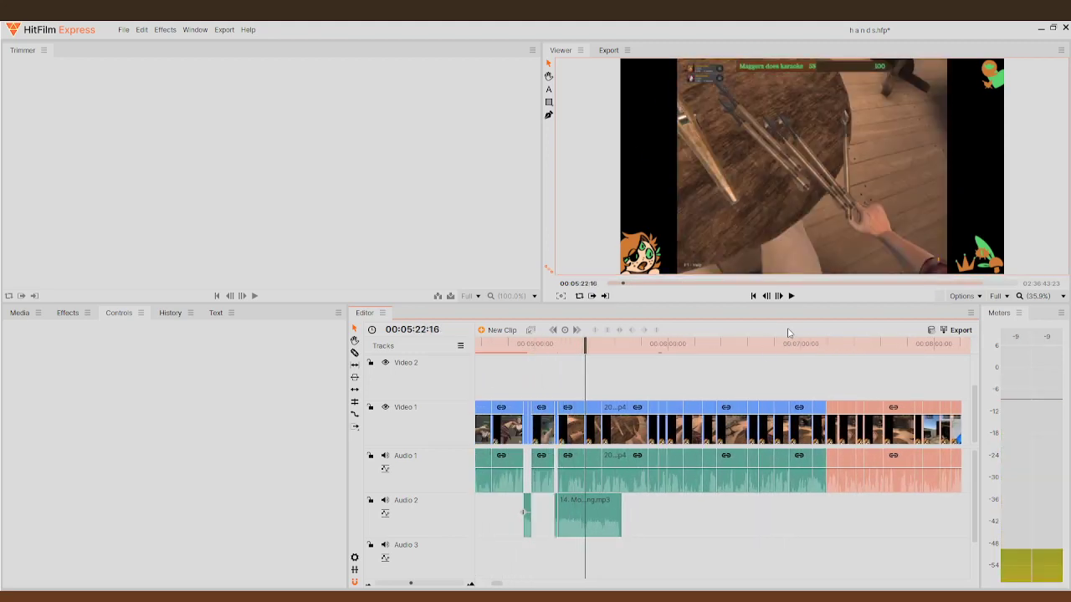
pyautogui.click(790, 297)
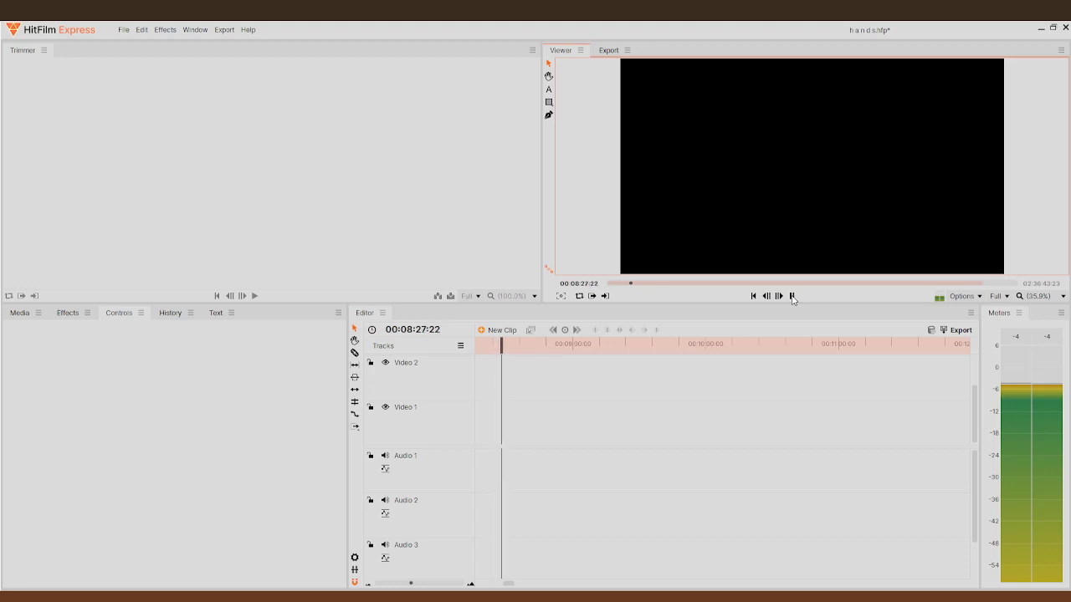
pyautogui.click(793, 298)
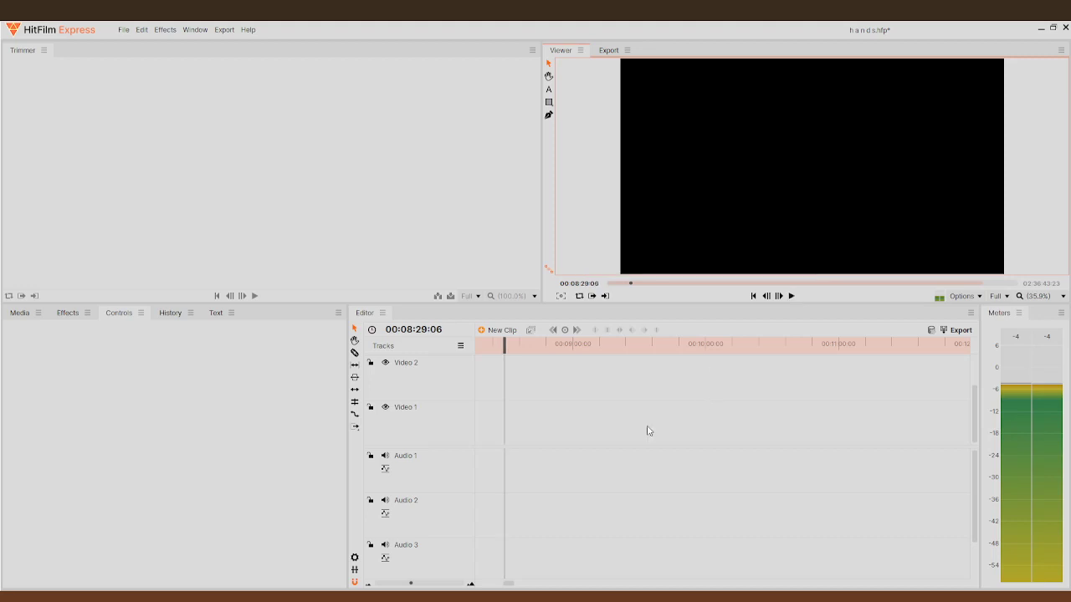
# - Play back the opening section from 00:00:44:04 to 00:00:50:00, including the cartoon overlay on Video 2
pyautogui.moveTo(502, 344); pyautogui.dragTo(578, 369)
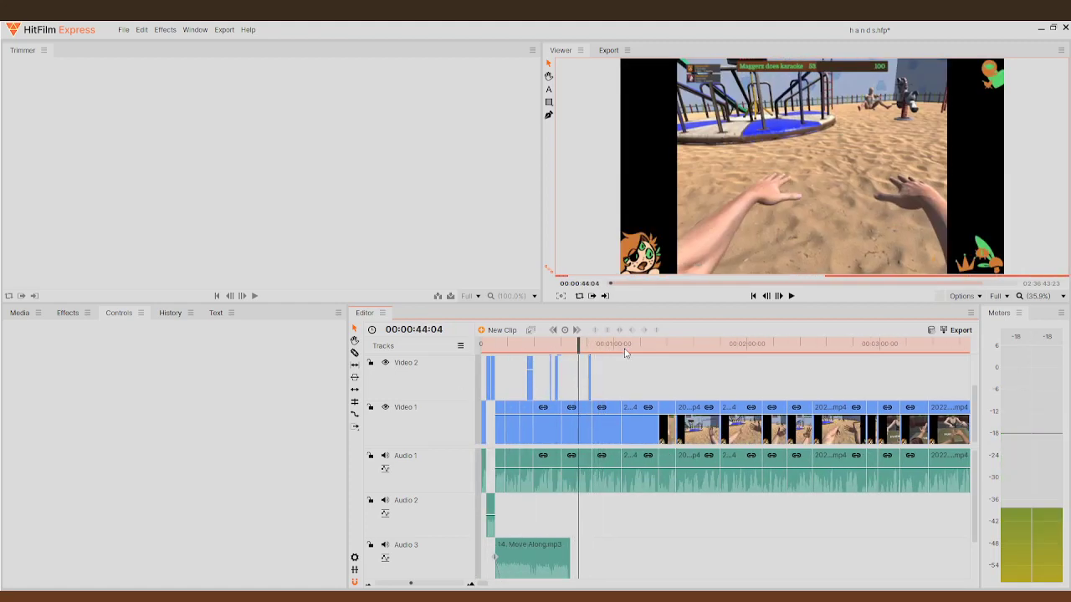
pyautogui.click(791, 296)
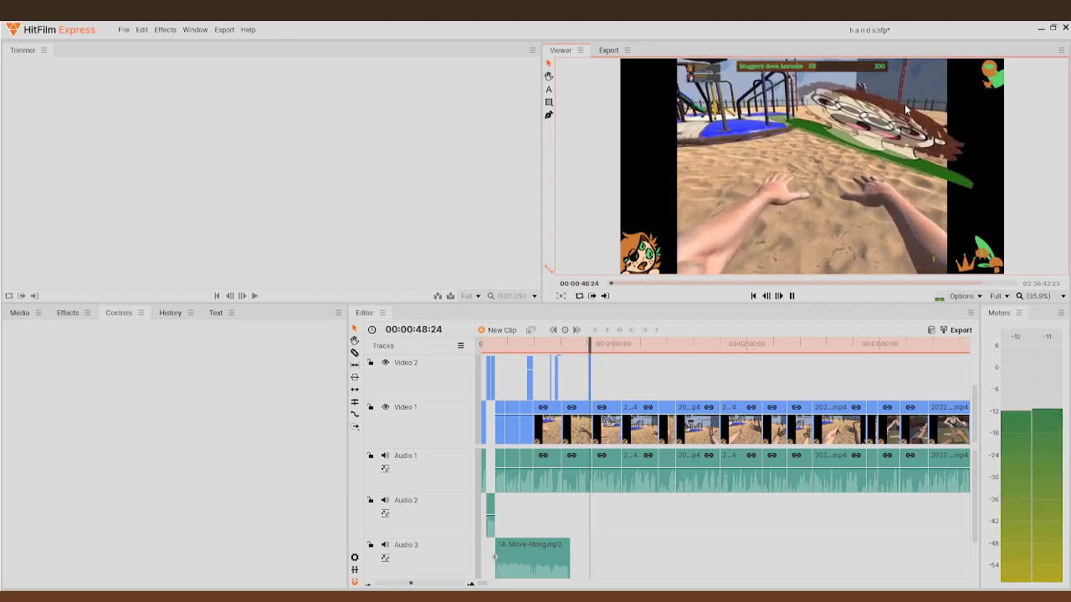
pyautogui.press('space')
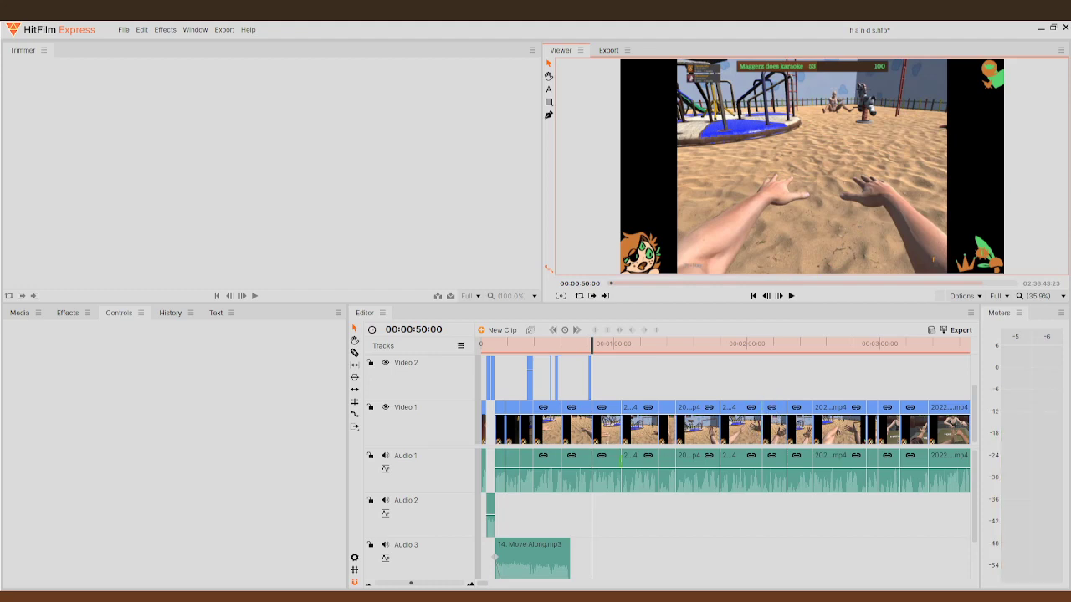
# - Turn on scale keyframing at 00:01:03:11 for the Video 1 clip that starts there
pyautogui.scroll(5, 612, 443)
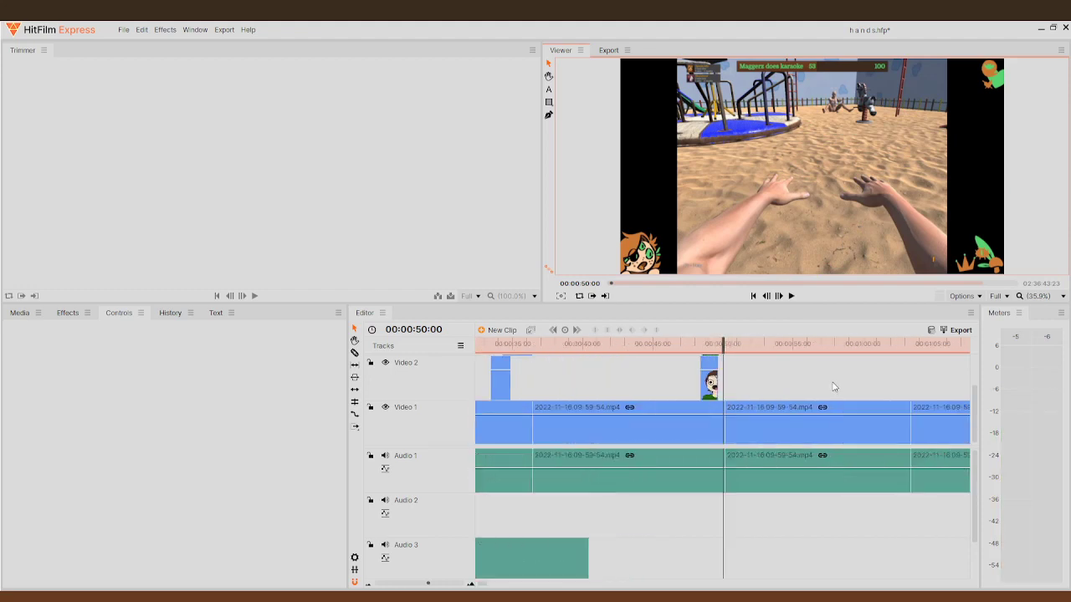
pyautogui.moveTo(726, 346); pyautogui.dragTo(773, 368)
pyautogui.click(878, 435)
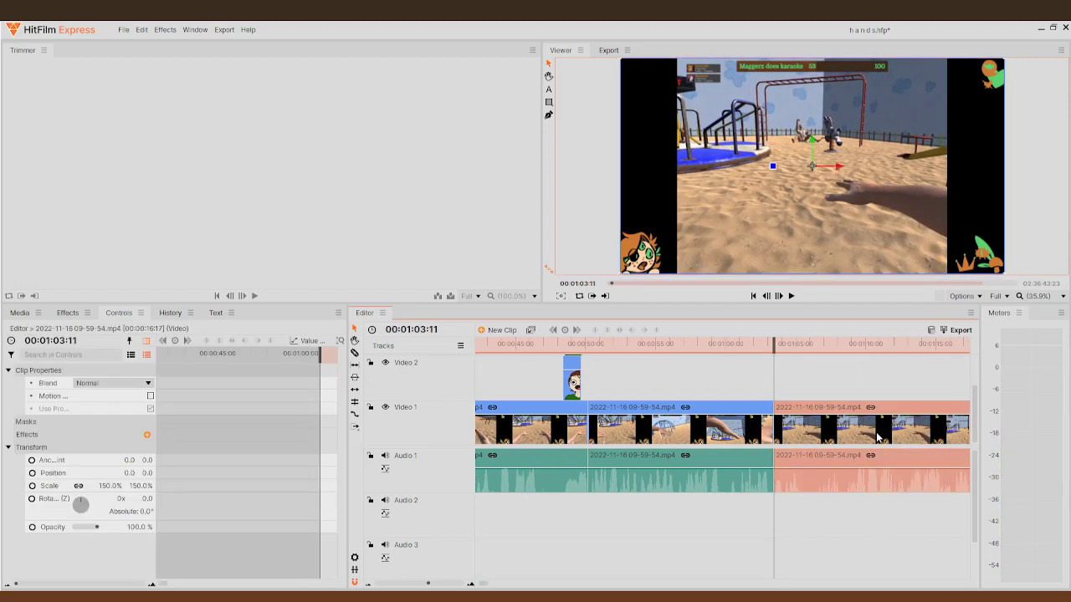
pyautogui.click(32, 486)
pyautogui.click(731, 356)
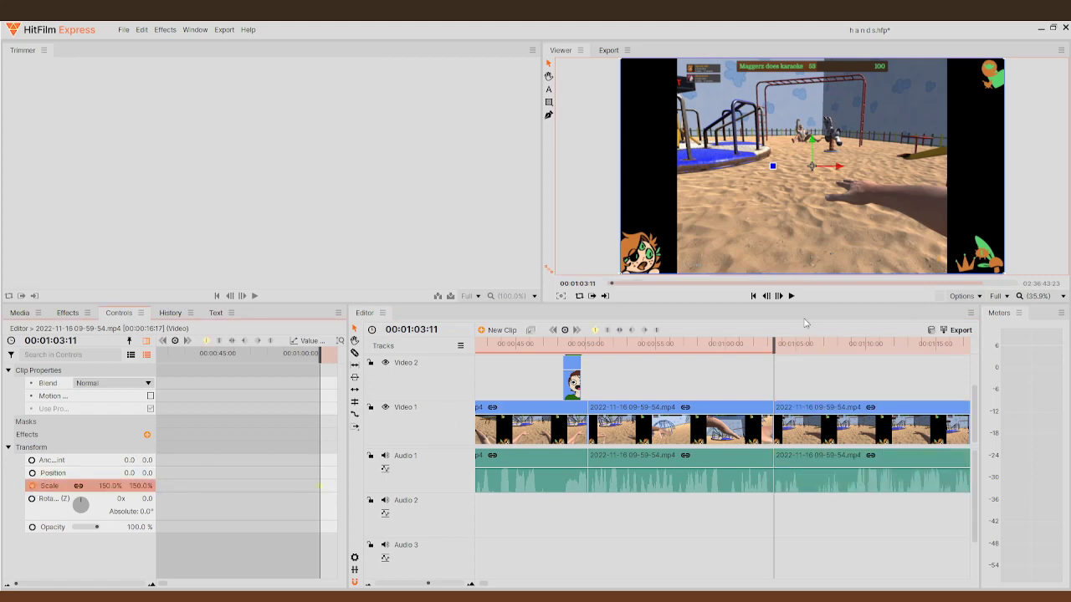
# - Play back the keyframed clip from its start to 00:01:14:02
pyautogui.click(790, 296)
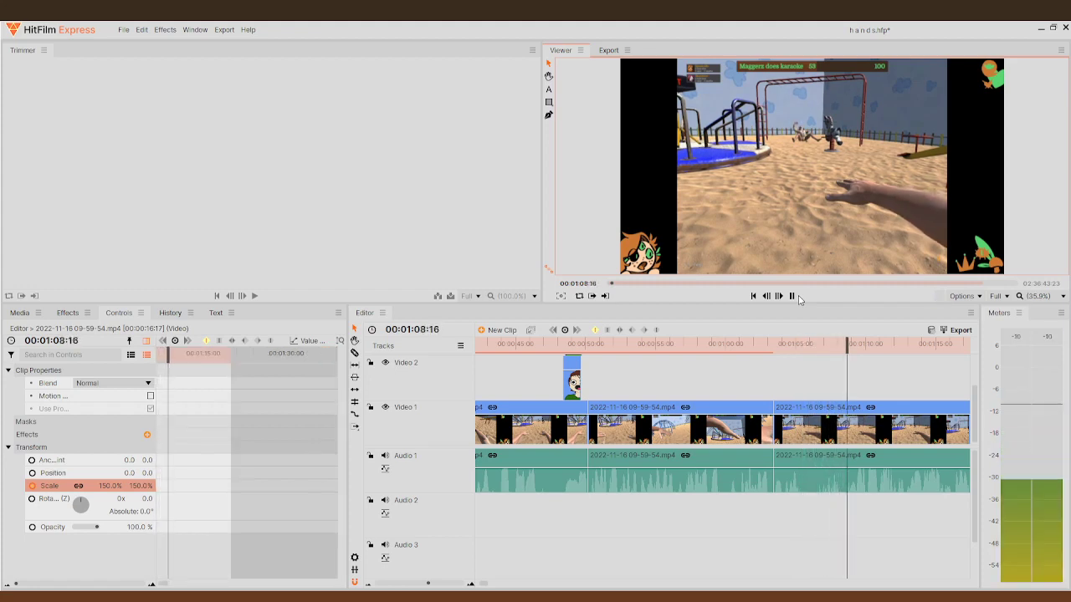
pyautogui.click(798, 296)
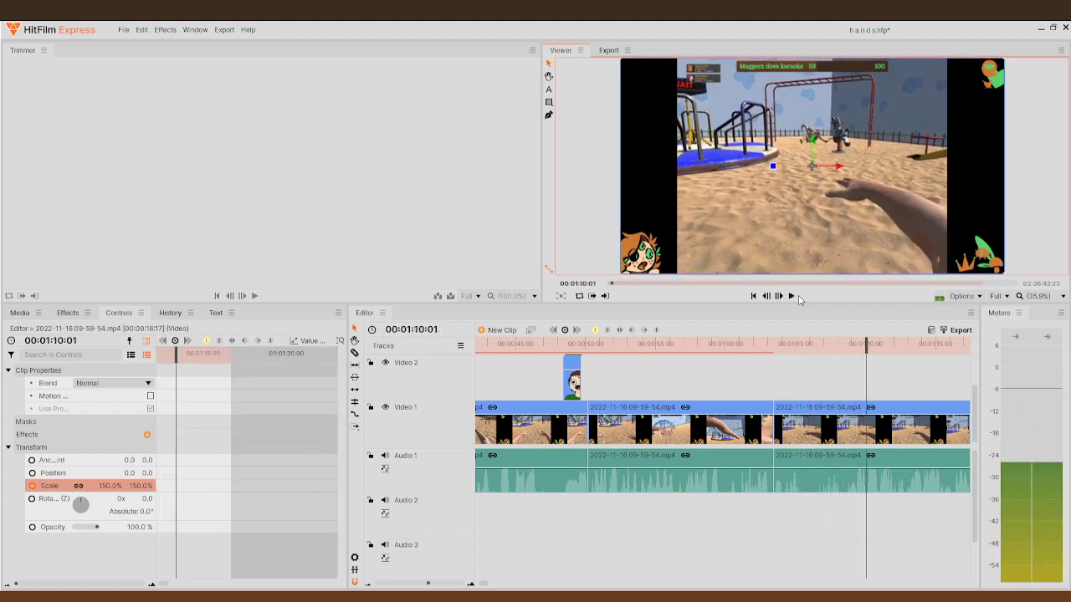
pyautogui.click(797, 298)
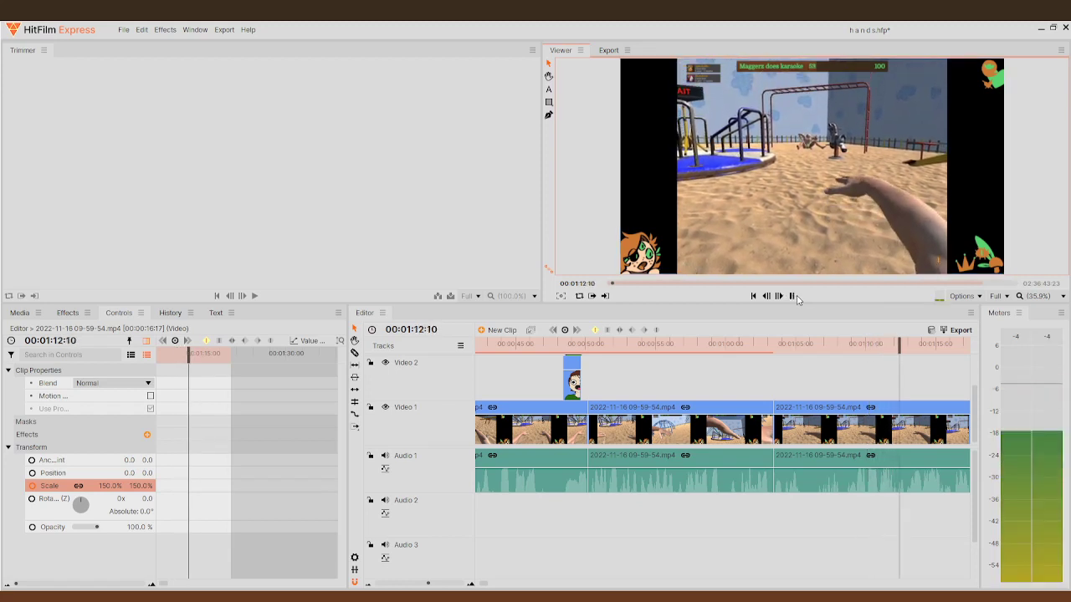
pyautogui.click(793, 296)
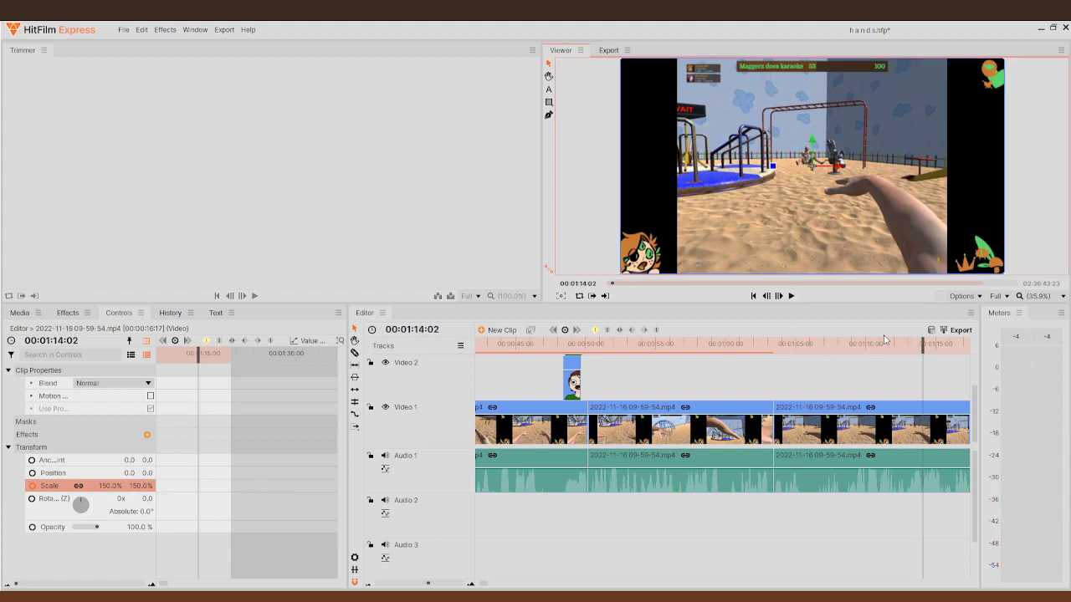
# - At 00:01:03:10, the first frame of the keyframed clip, enlarge its picture to a scale of 554.9%
pyautogui.moveTo(923, 346); pyautogui.dragTo(737, 346)
pyautogui.moveTo(695, 394); pyautogui.dragTo(774, 404)
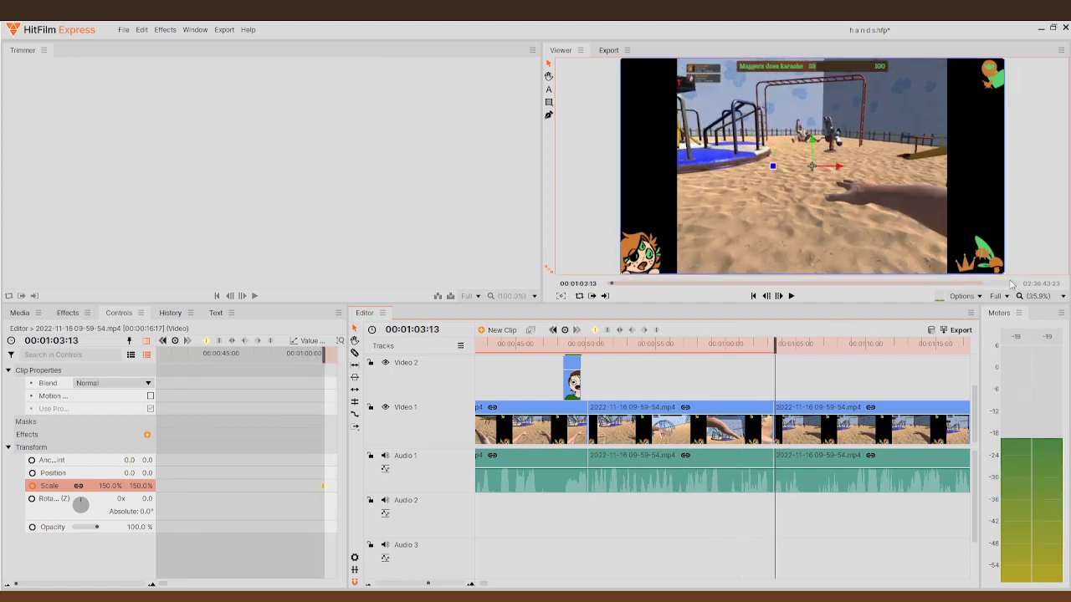
pyautogui.scroll(5, 1011, 285)
pyautogui.scroll(-2, 1004, 289)
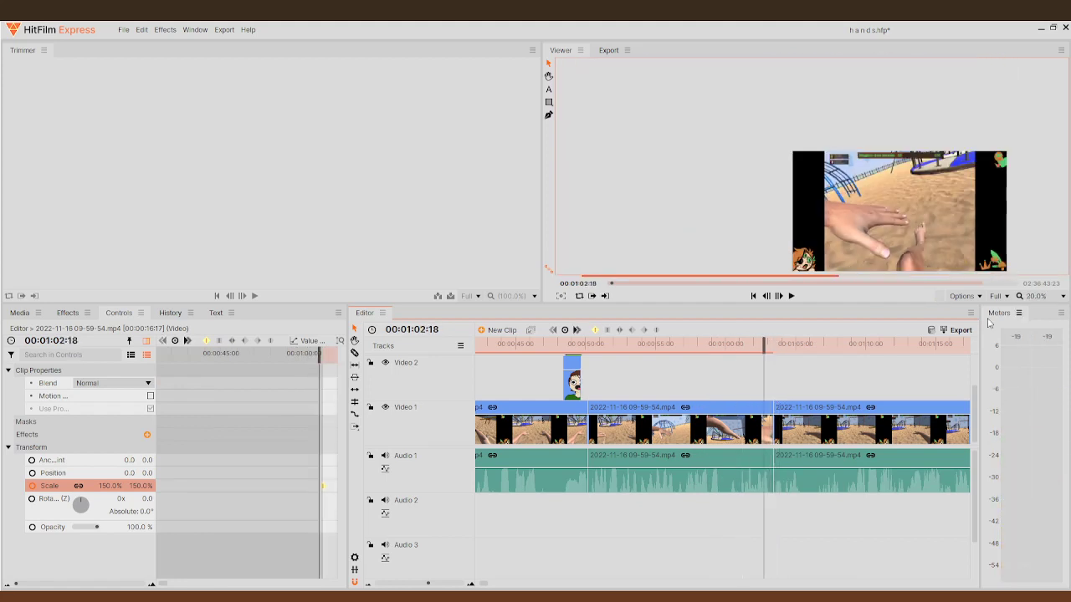
pyautogui.scroll(-4, 996, 238)
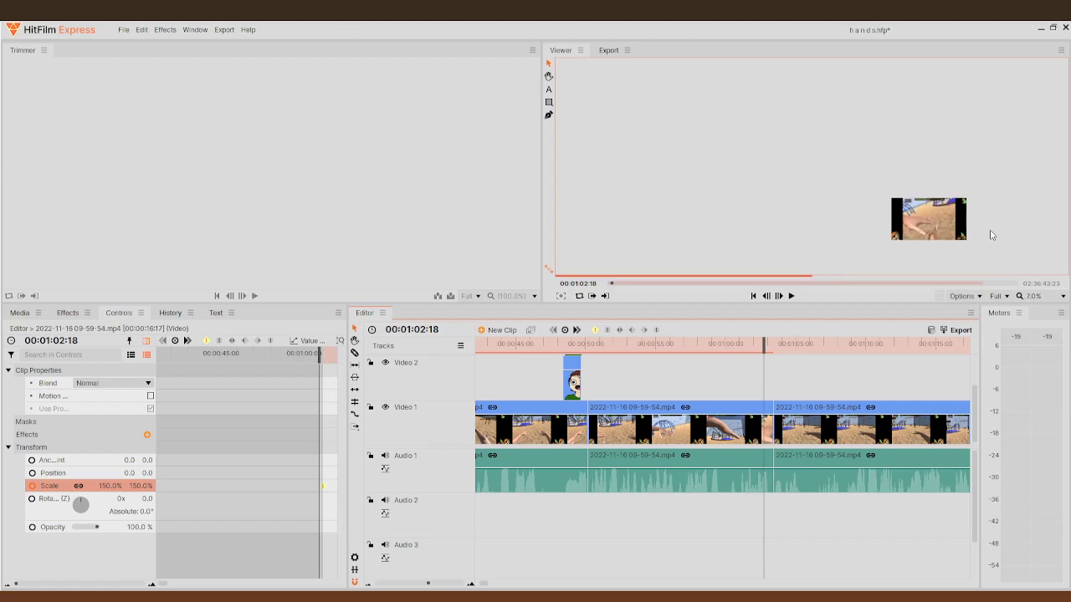
pyautogui.scroll(4, 1021, 245)
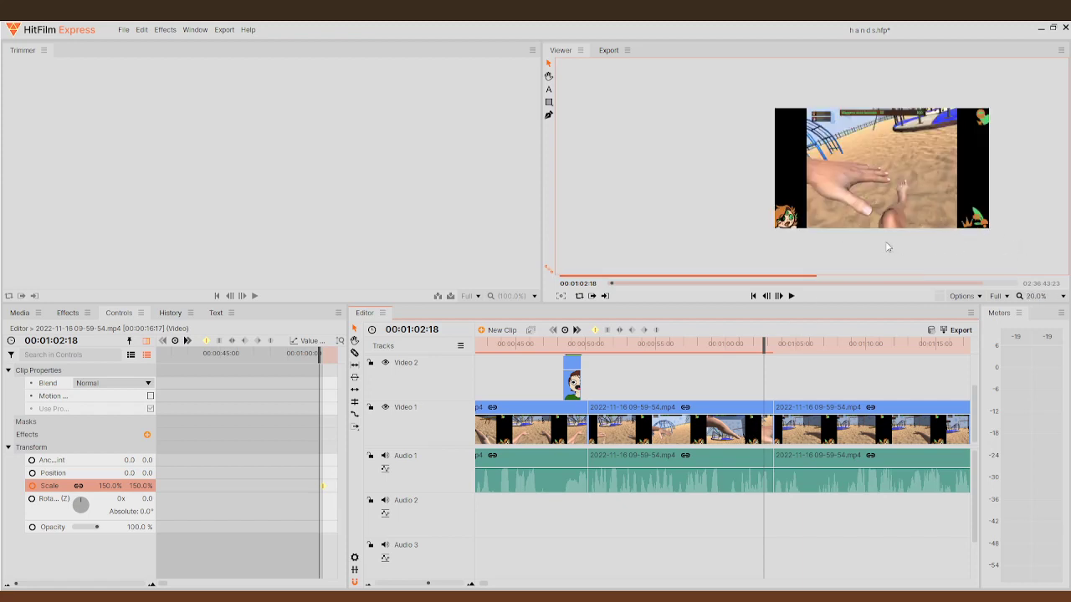
pyautogui.scroll(1, 1016, 231)
pyautogui.scroll(-1, 1016, 231)
pyautogui.scroll(1, 1015, 153)
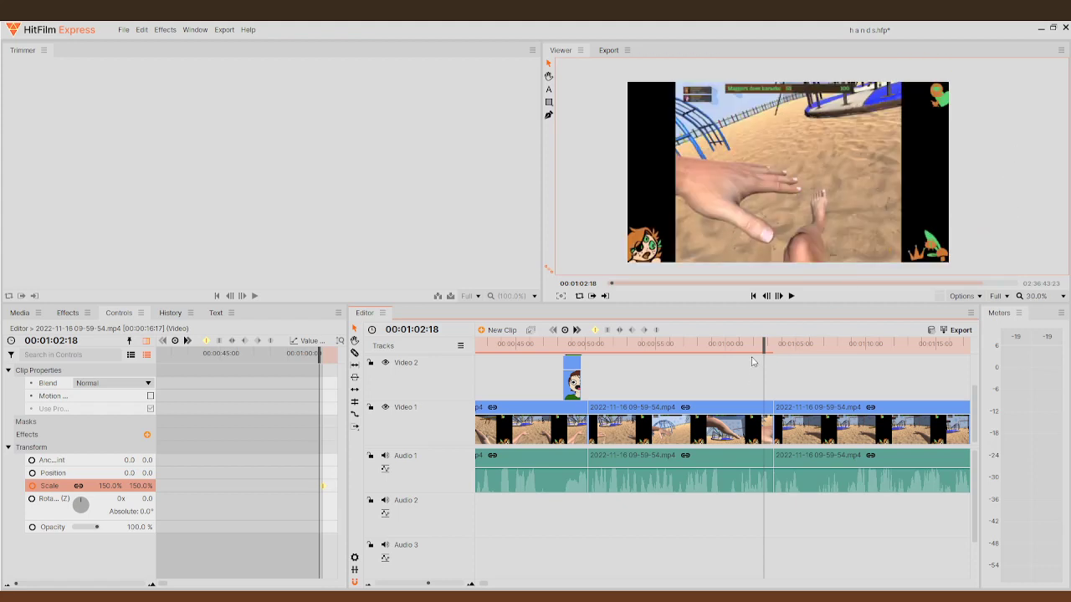
pyautogui.moveTo(763, 345); pyautogui.dragTo(773, 346)
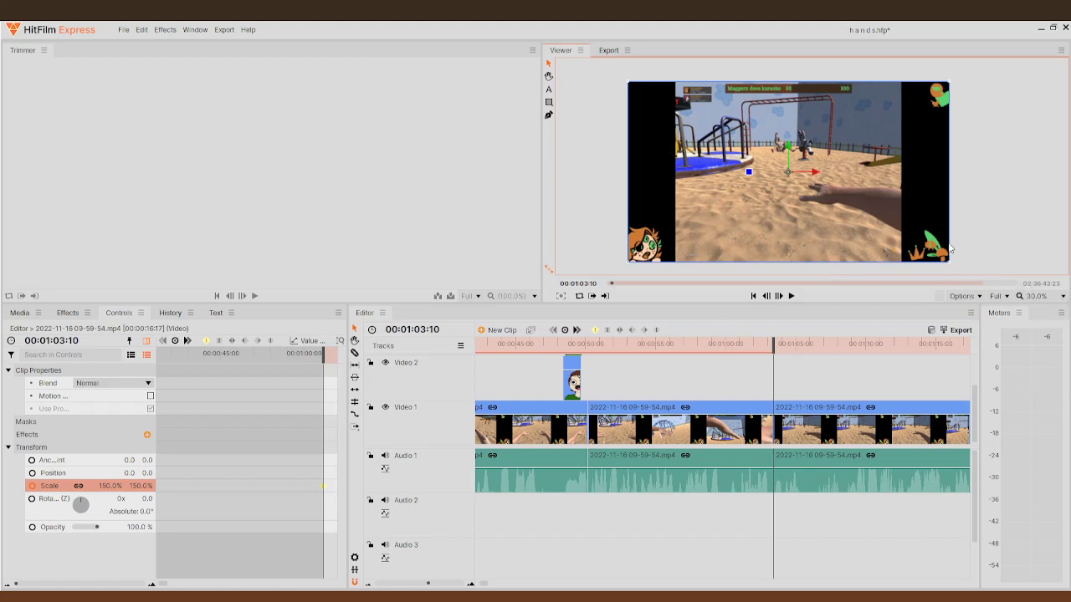
pyautogui.scroll(-4, 950, 249)
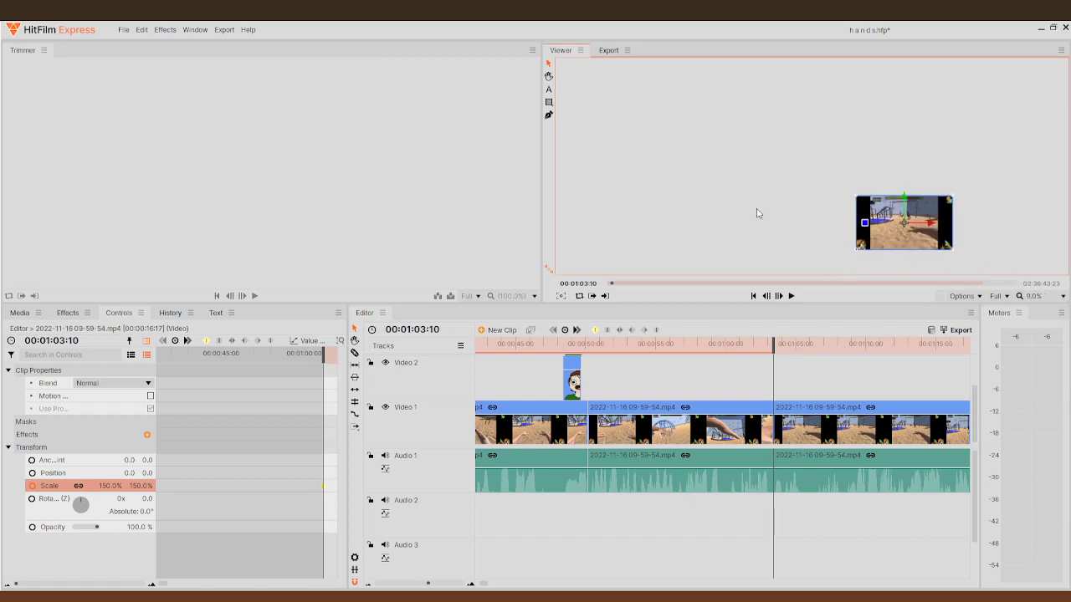
pyautogui.scroll(-1, 773, 222)
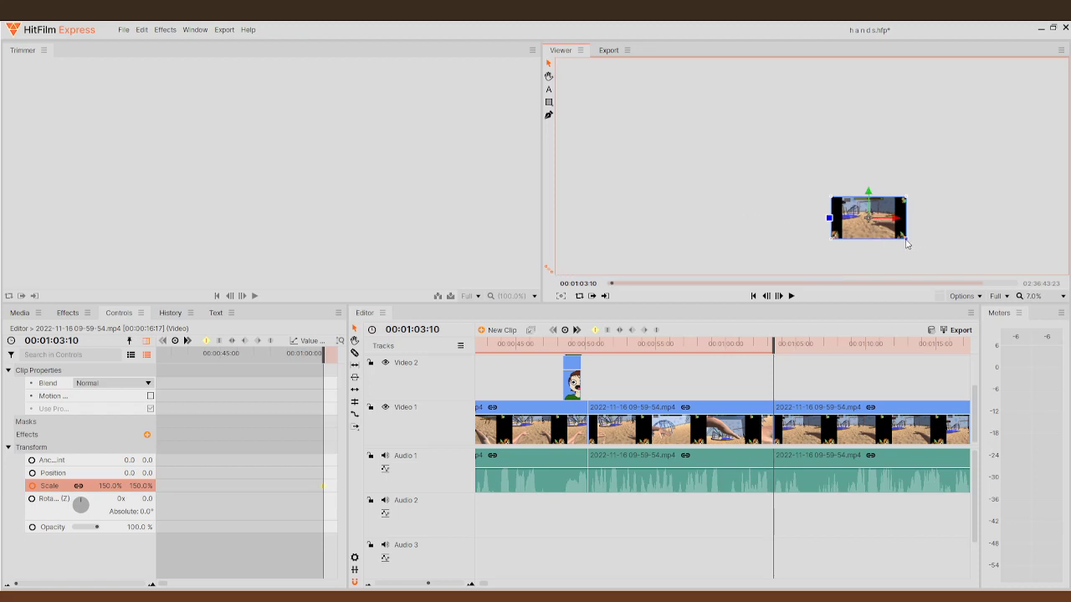
pyautogui.moveTo(906, 242); pyautogui.dragTo(1010, 281)
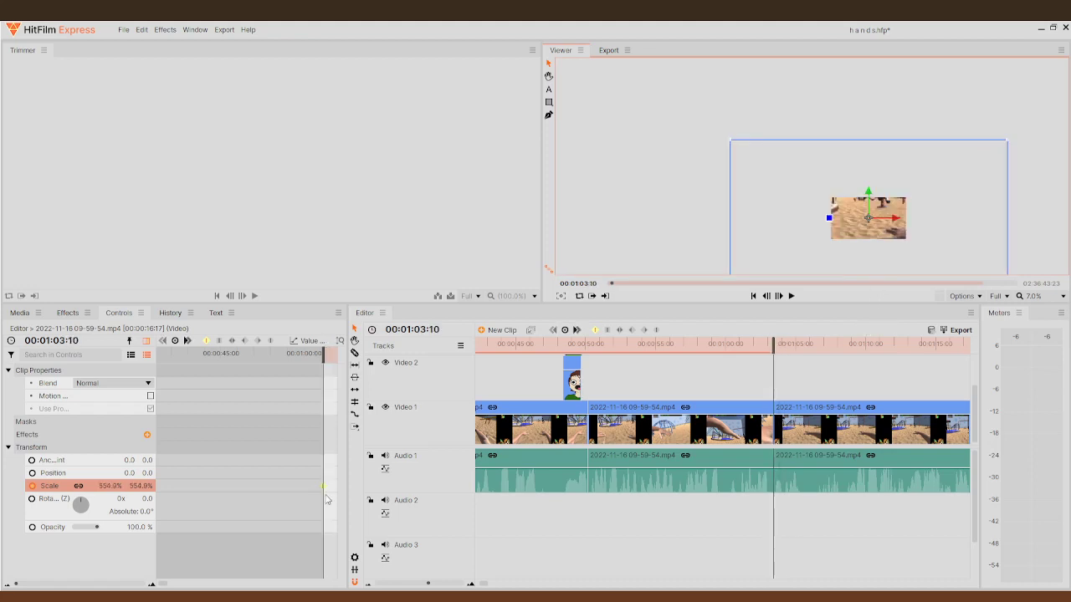
# - Delete the 150% scale keyframe just after the enlarged one at the clip's start, and play back the join
pyautogui.scroll(5, 325, 470)
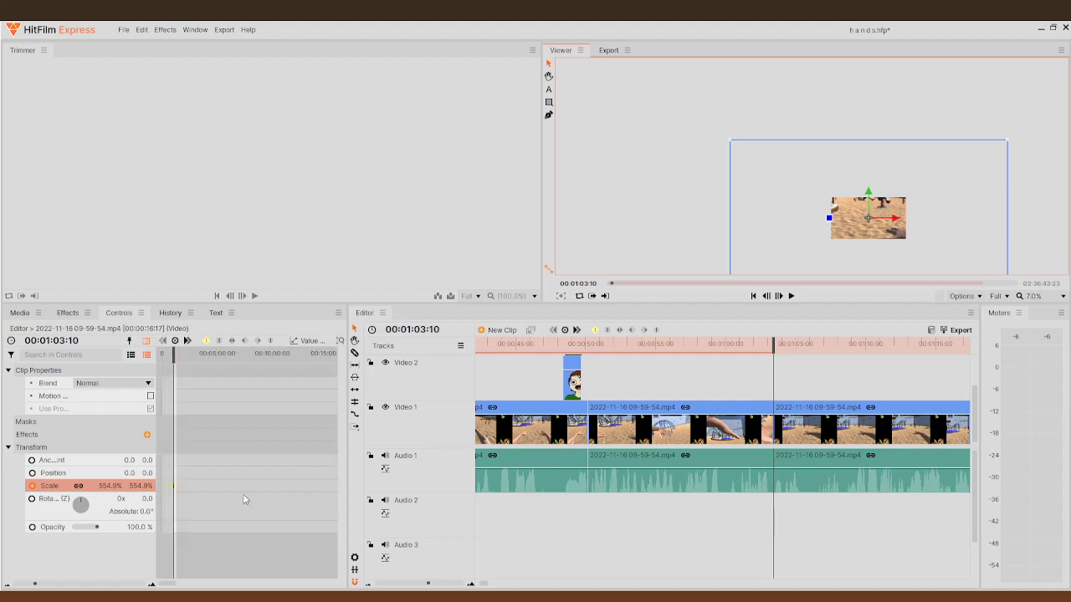
pyautogui.scroll(-3, 306, 493)
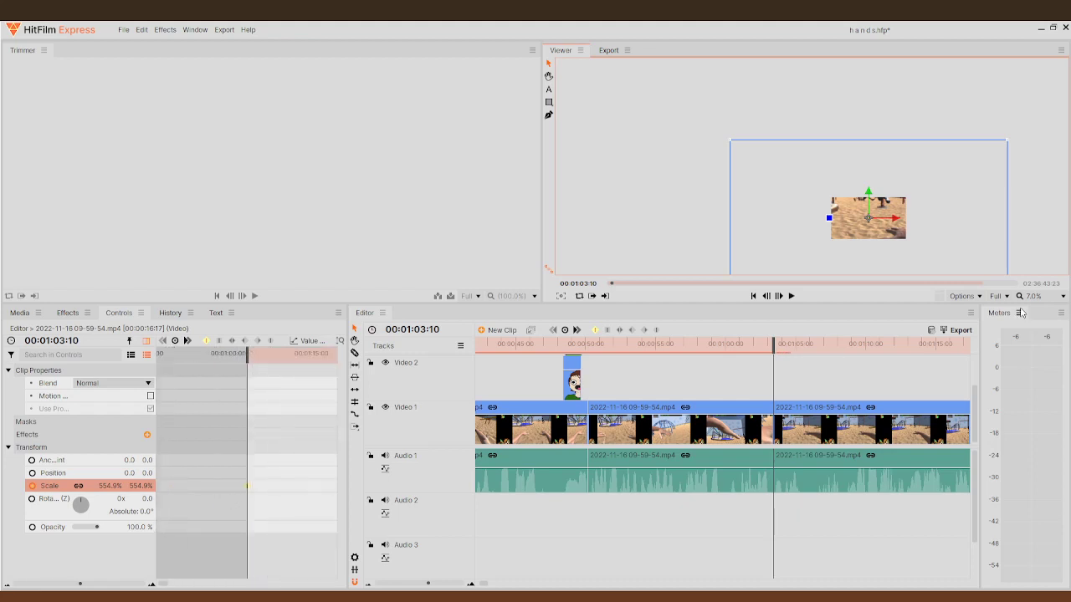
pyautogui.click(792, 297)
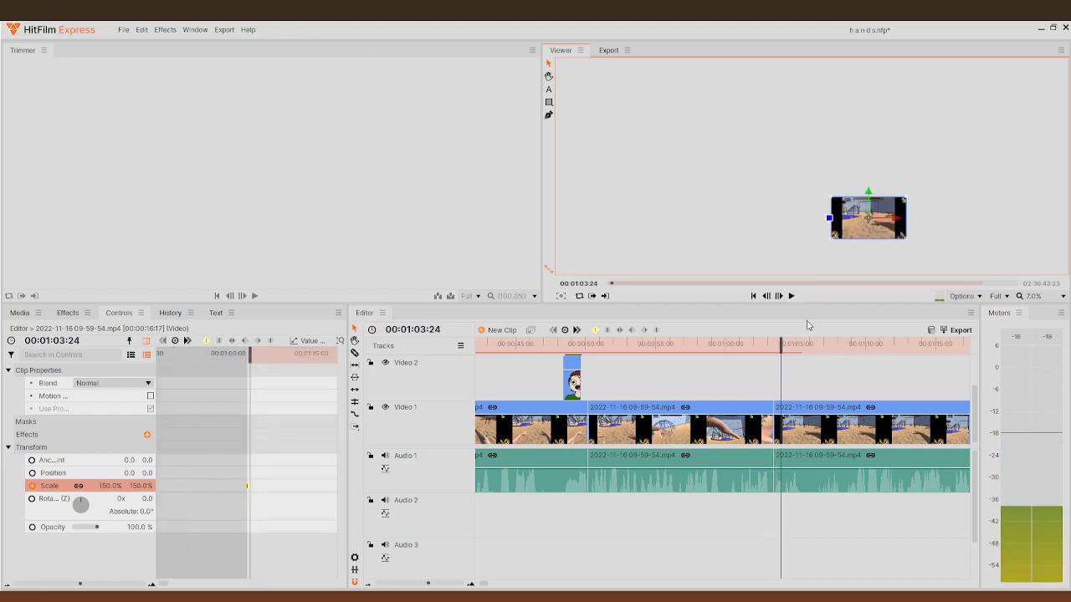
pyautogui.moveTo(778, 349); pyautogui.dragTo(774, 350)
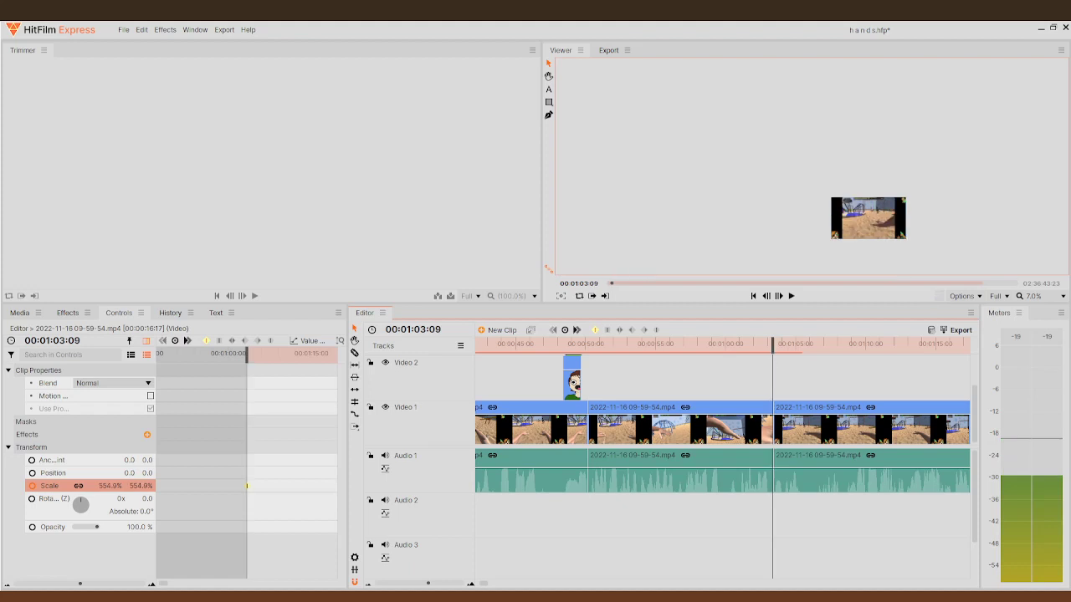
pyautogui.scroll(5, 290, 490)
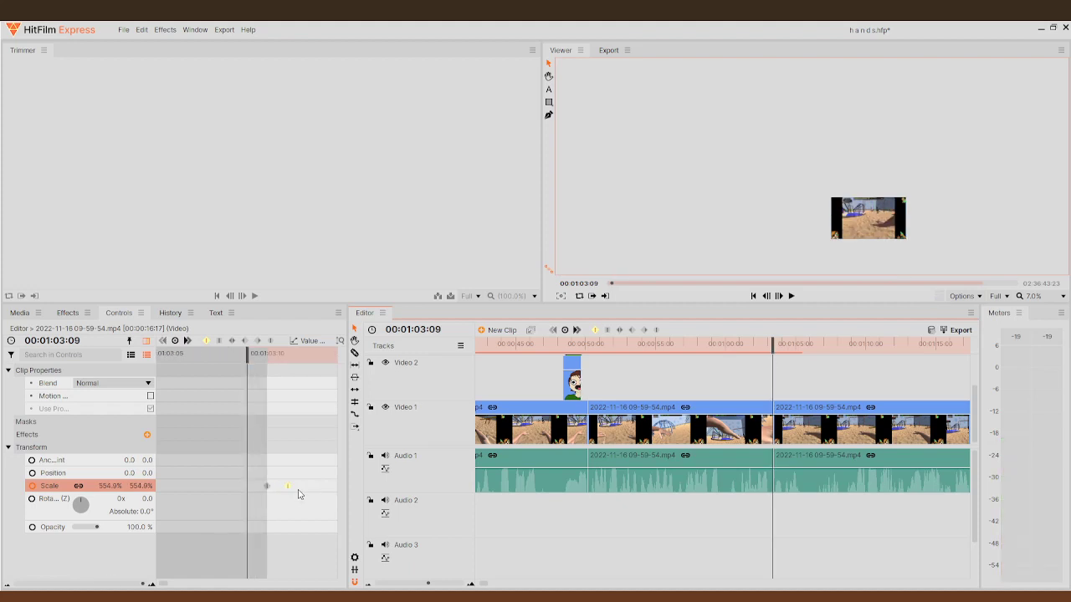
pyautogui.click(265, 485)
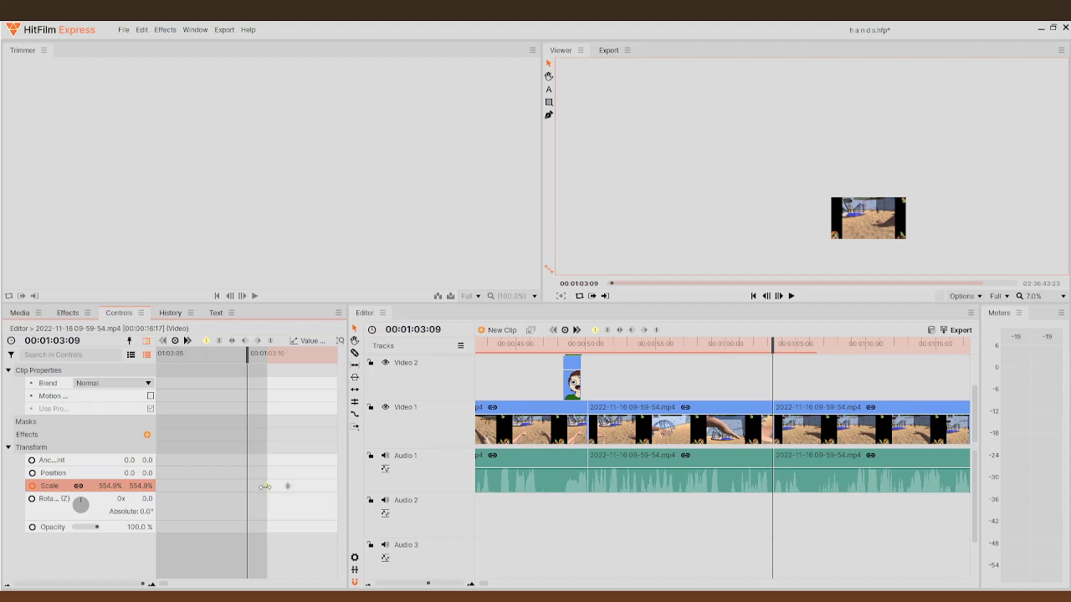
pyautogui.press('Delete')
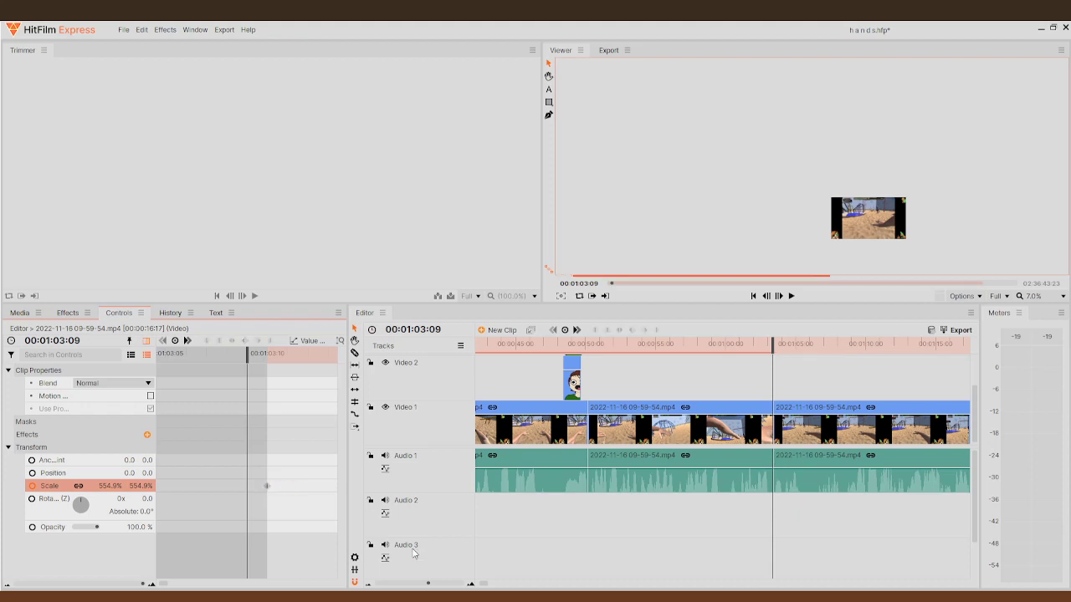
pyautogui.click(792, 297)
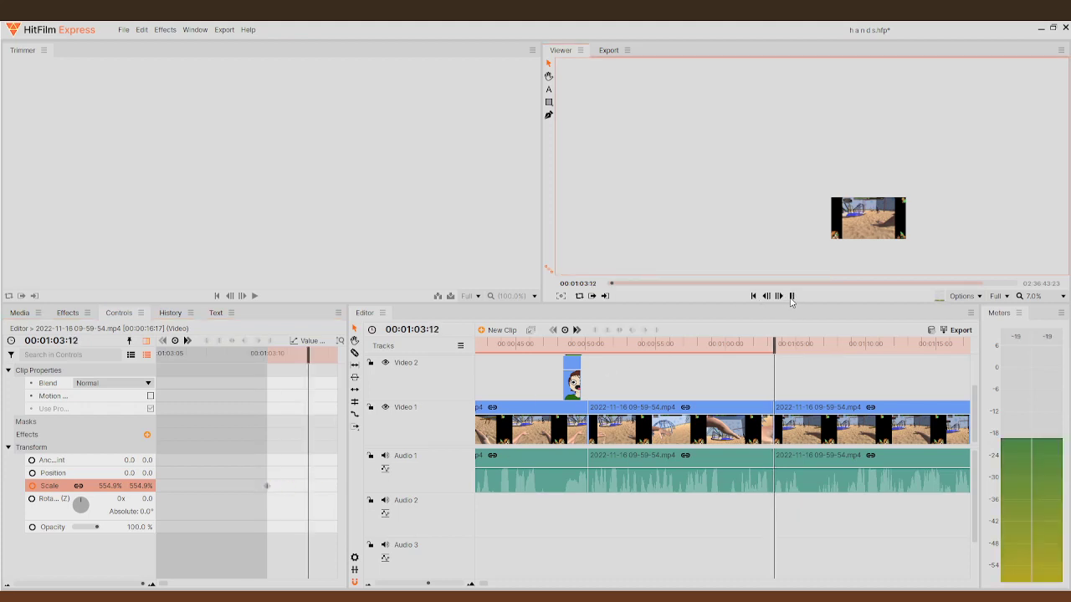
# - At 00:01:03:10, turn on position keyframing for the enlarged clip and move its picture to about 185.7, -642.8
pyautogui.click(792, 297)
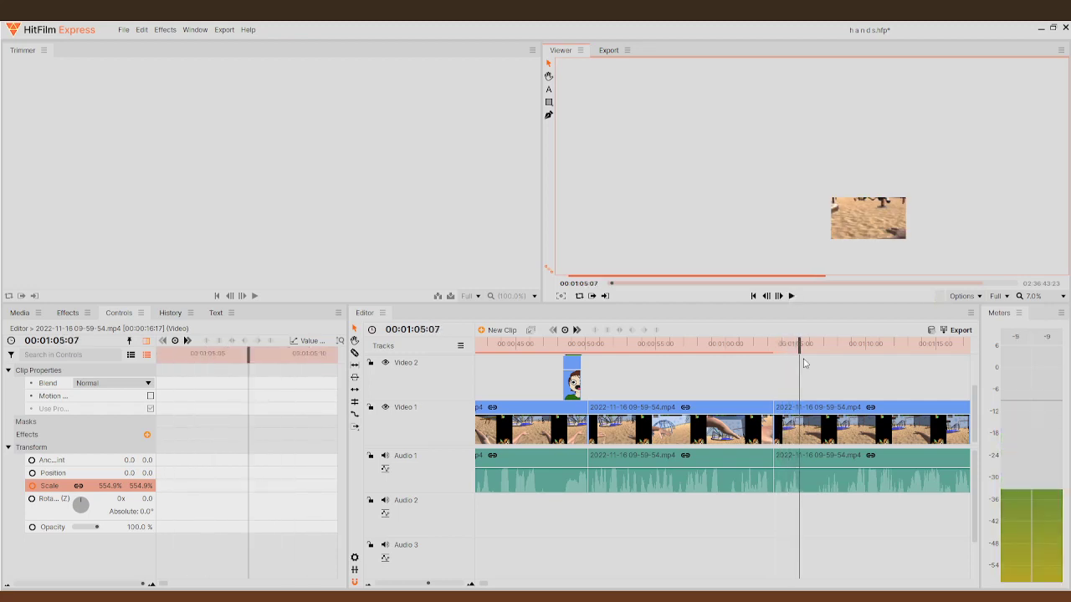
pyautogui.moveTo(783, 350); pyautogui.dragTo(771, 353)
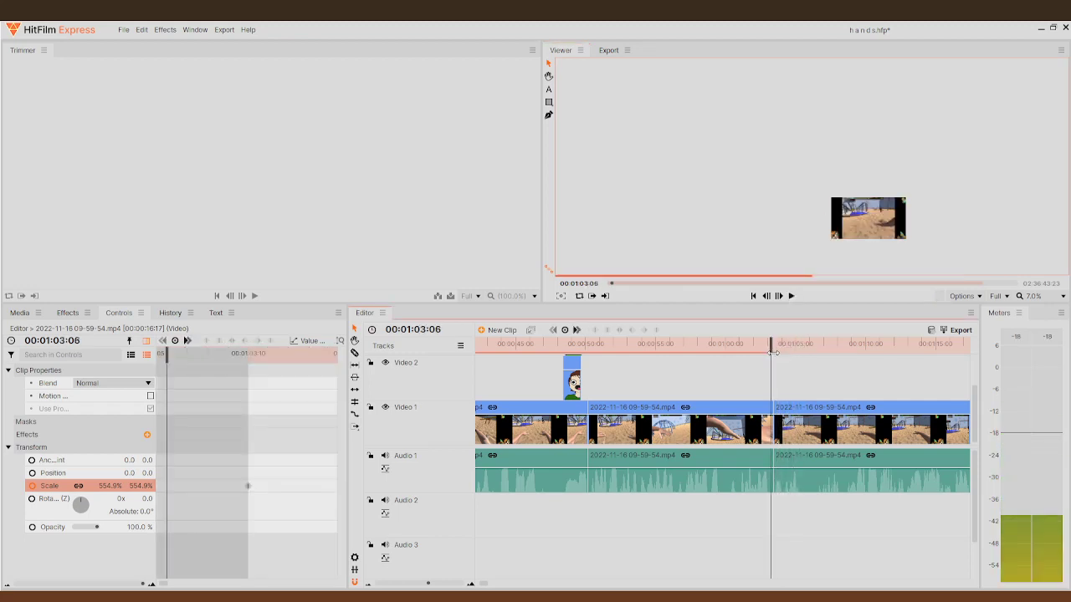
pyautogui.click(781, 298)
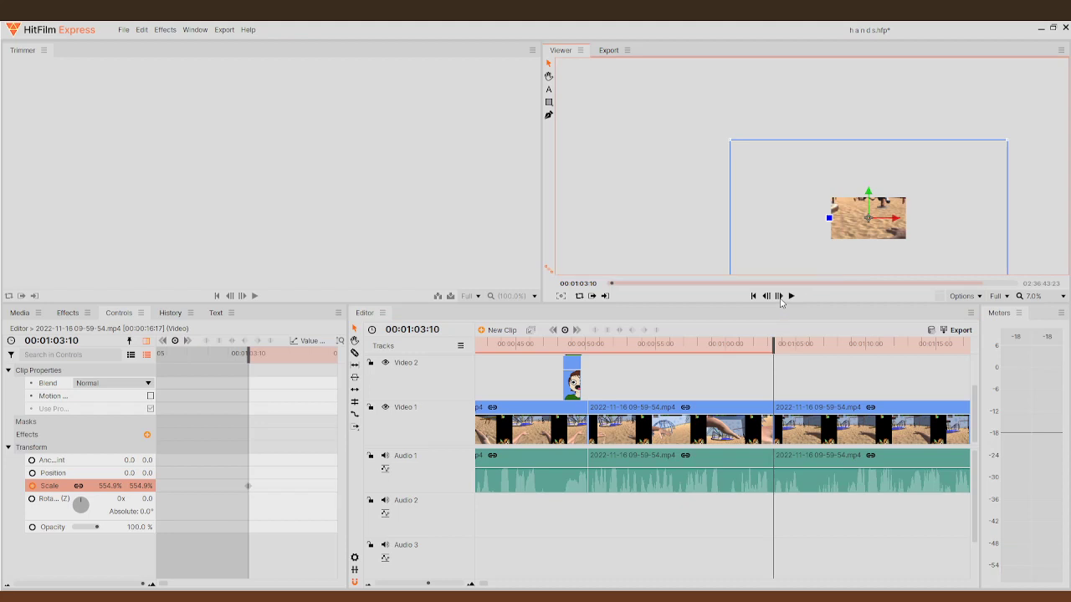
pyautogui.click(32, 473)
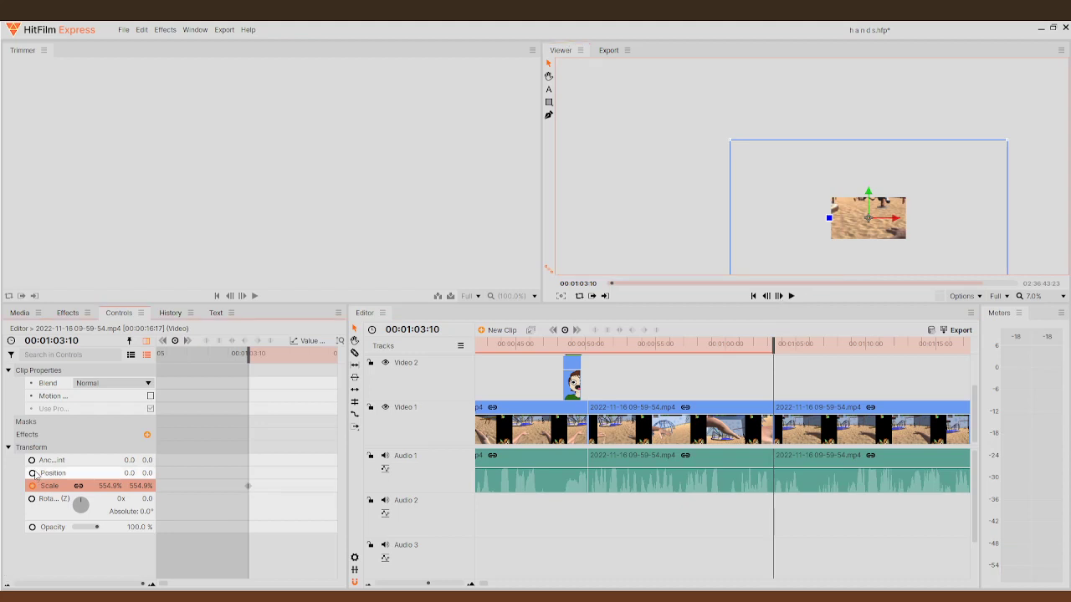
pyautogui.moveTo(867, 220); pyautogui.dragTo(876, 245)
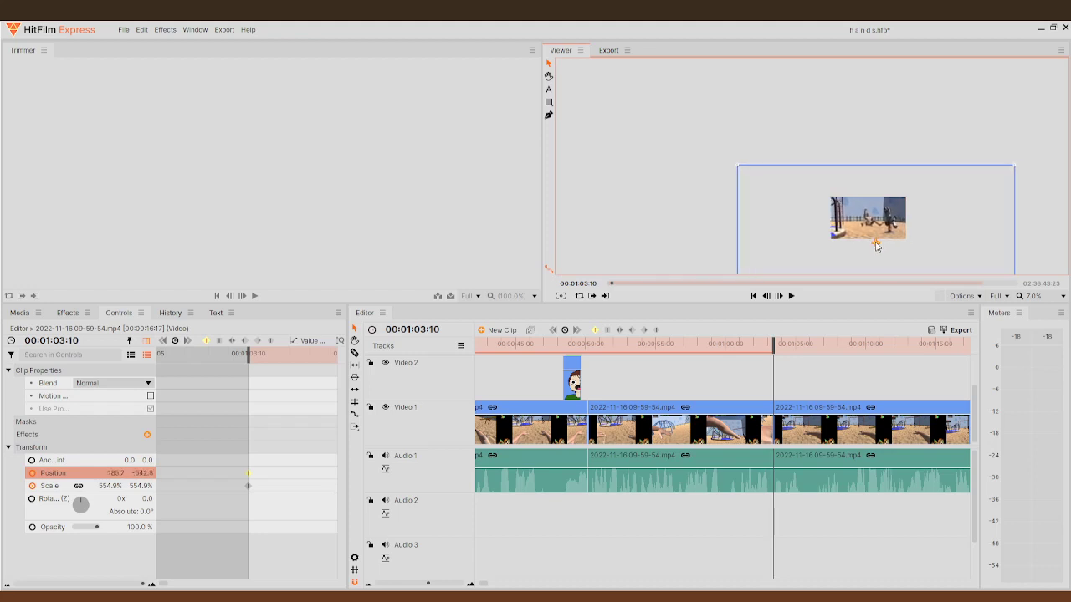
# - Play back the reframed clip, examine its framing at 30% preview size, and return to its first frame at 00:01:03:10
pyautogui.click(790, 301)
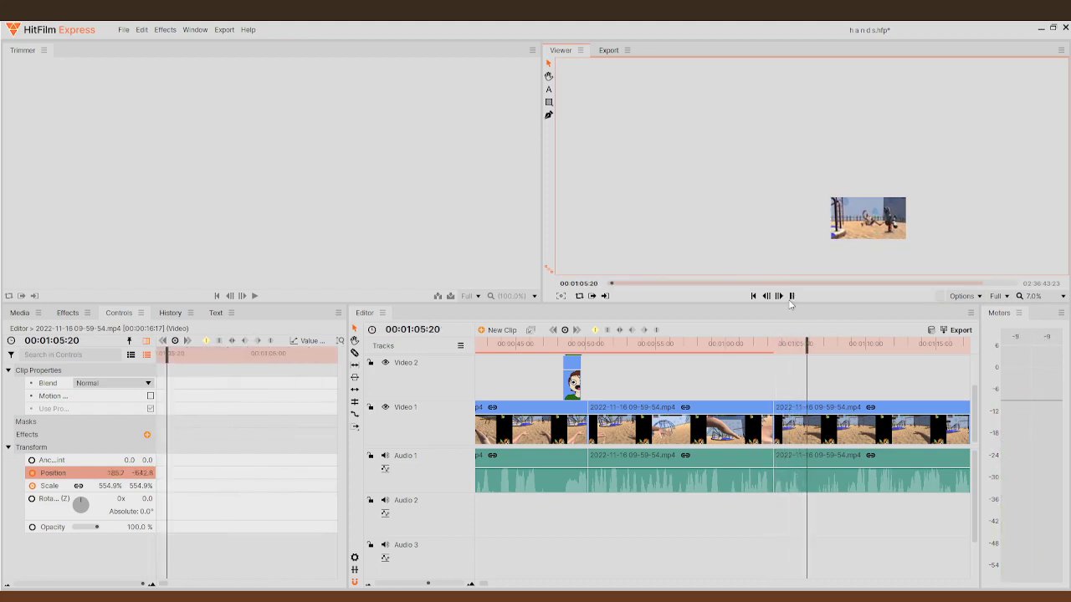
pyautogui.click(791, 297)
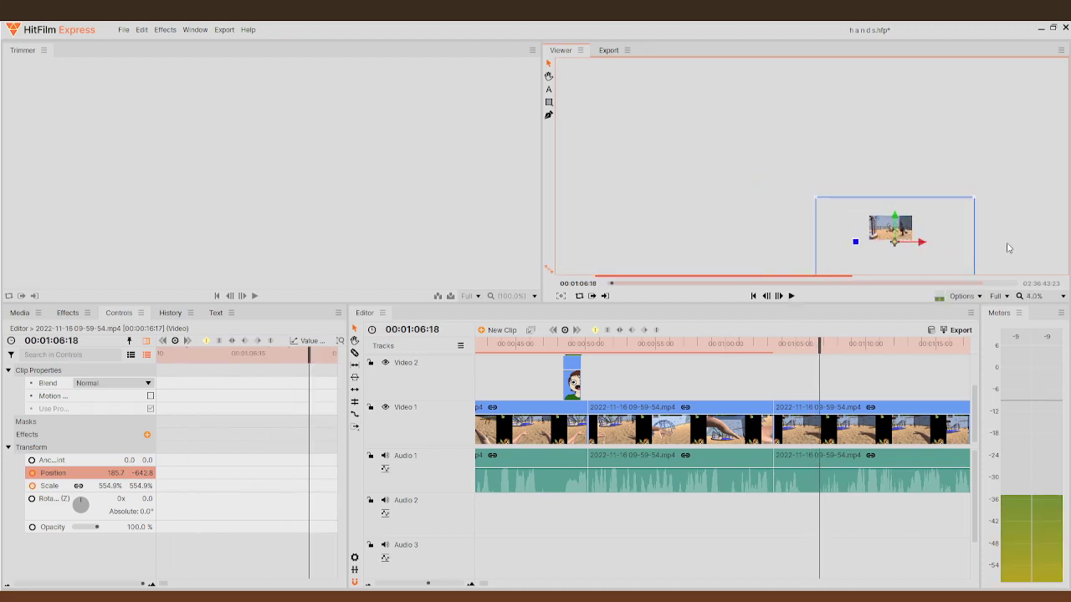
pyautogui.moveTo(944, 236); pyautogui.dragTo(876, 232)
pyautogui.scroll(4, 743, 227)
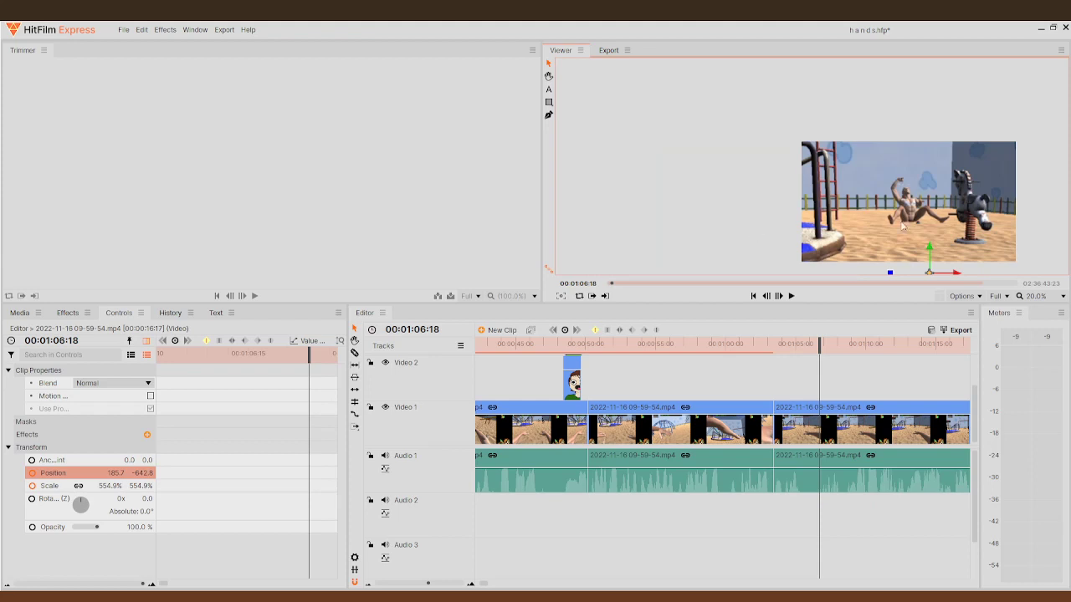
pyautogui.scroll(-3, 1030, 239)
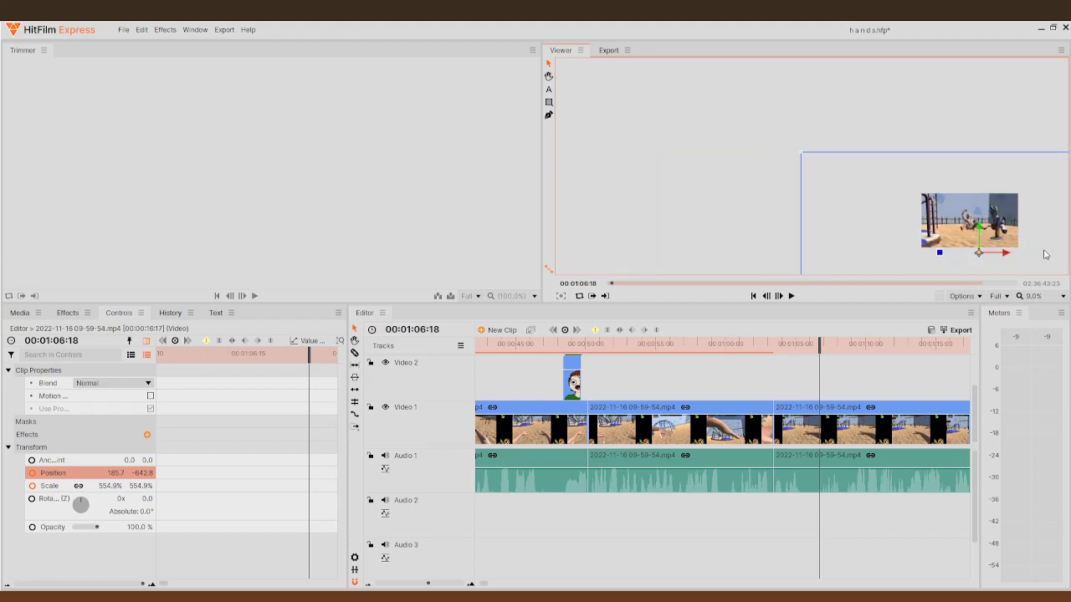
pyautogui.scroll(-1, 750, 234)
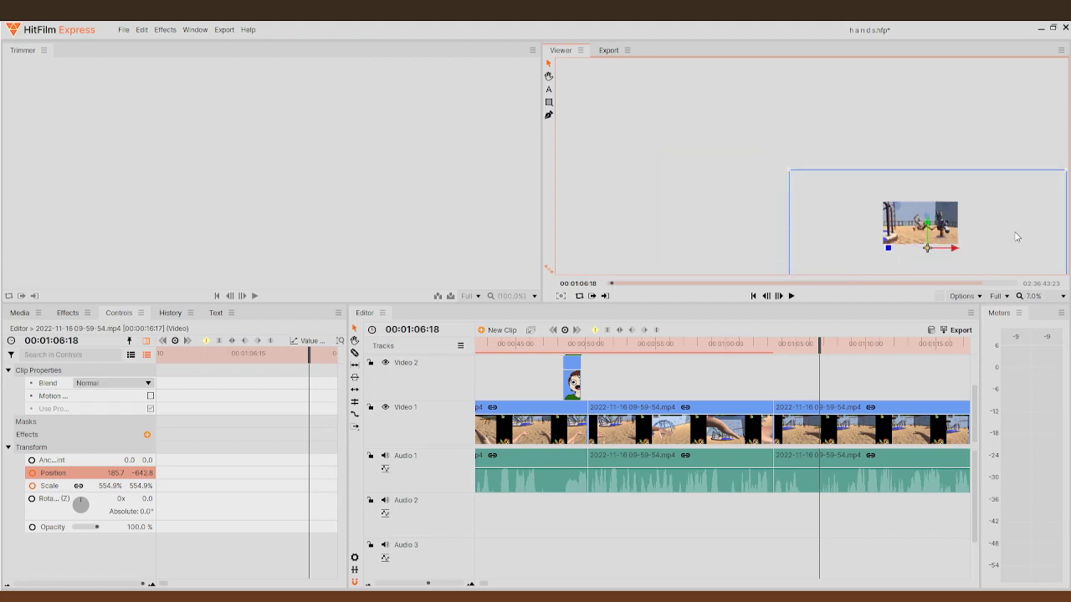
pyautogui.scroll(4, 924, 238)
pyautogui.scroll(-2, 914, 249)
pyautogui.scroll(2, 910, 246)
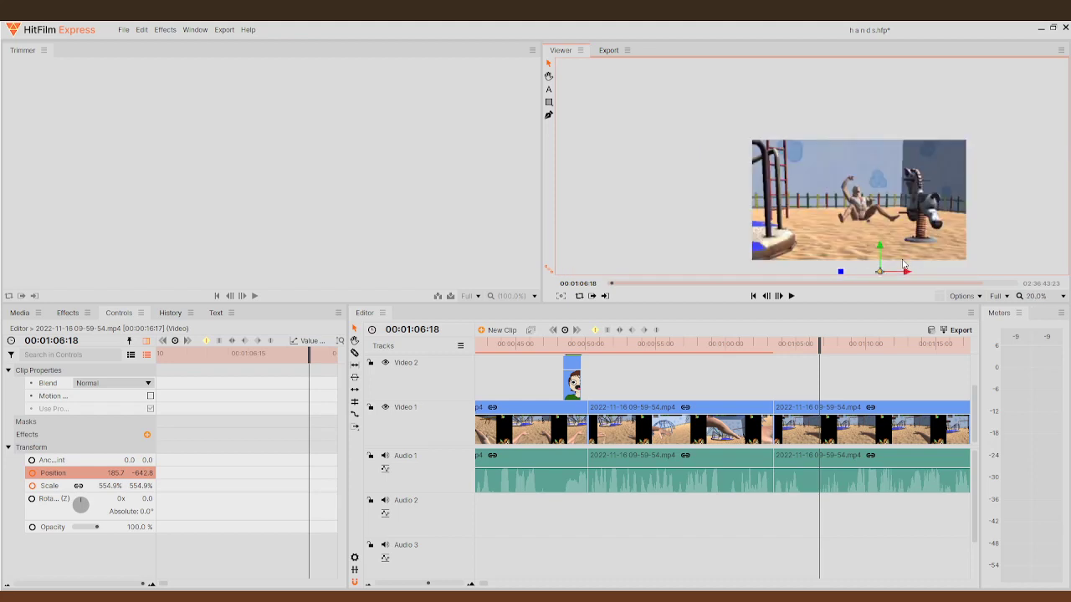
pyautogui.scroll(1, 904, 264)
pyautogui.click(792, 296)
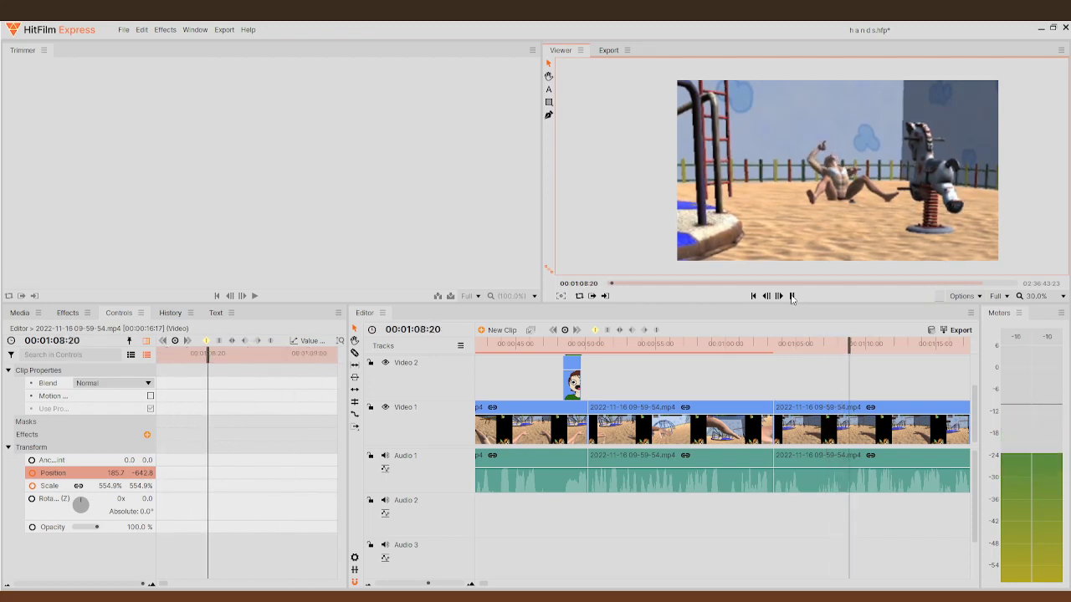
pyautogui.click(792, 296)
pyautogui.moveTo(870, 344); pyautogui.dragTo(778, 363)
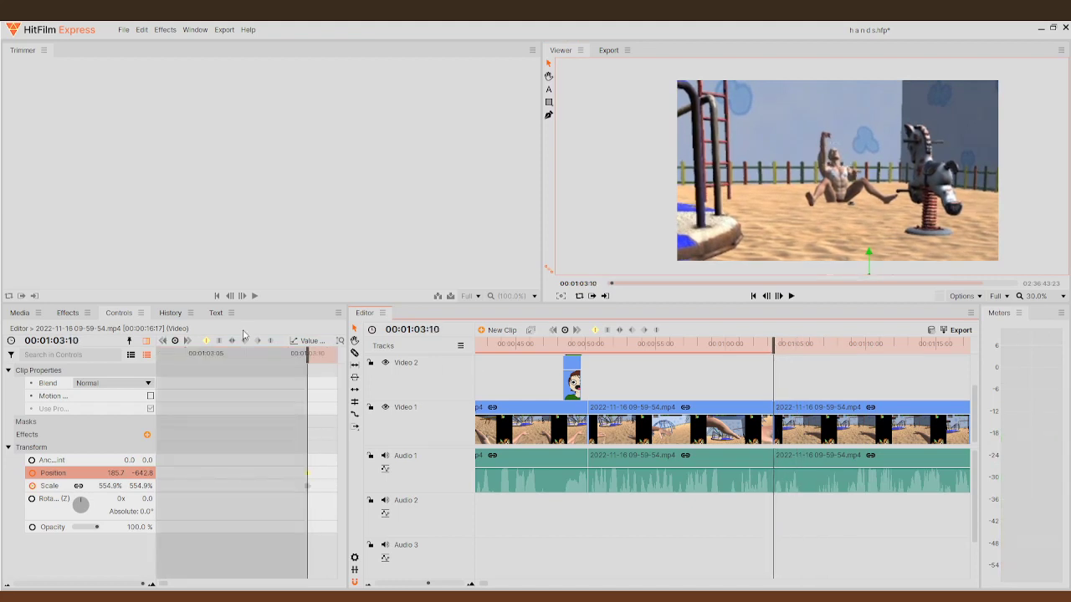
# - Load the image "i dont care who you are.png" for preview as a colour reference and activate the Text tool
pyautogui.click(20, 313)
pyautogui.click(24, 464)
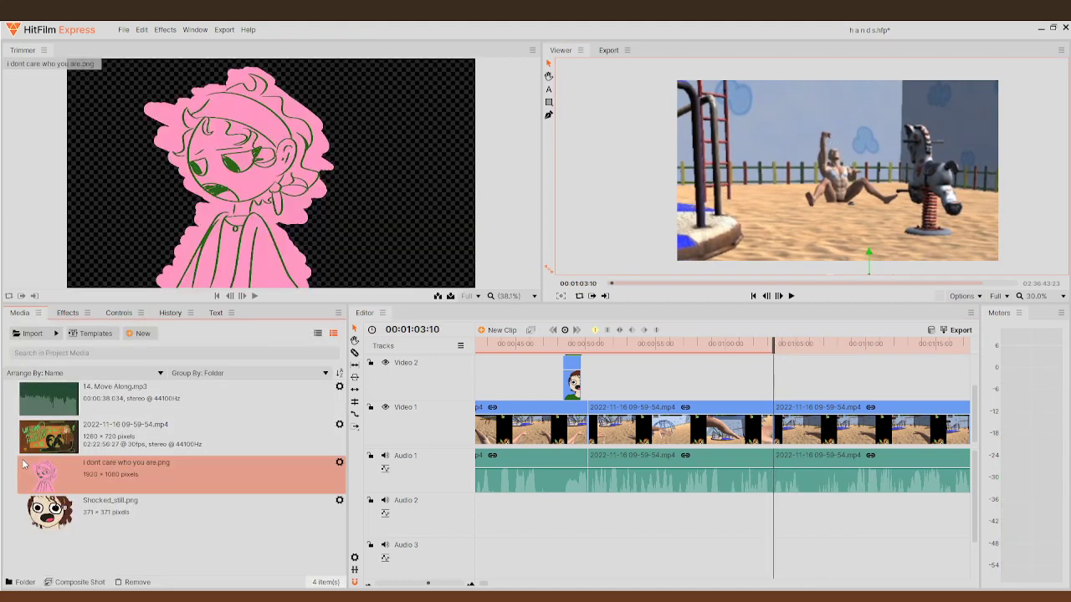
pyautogui.click(215, 313)
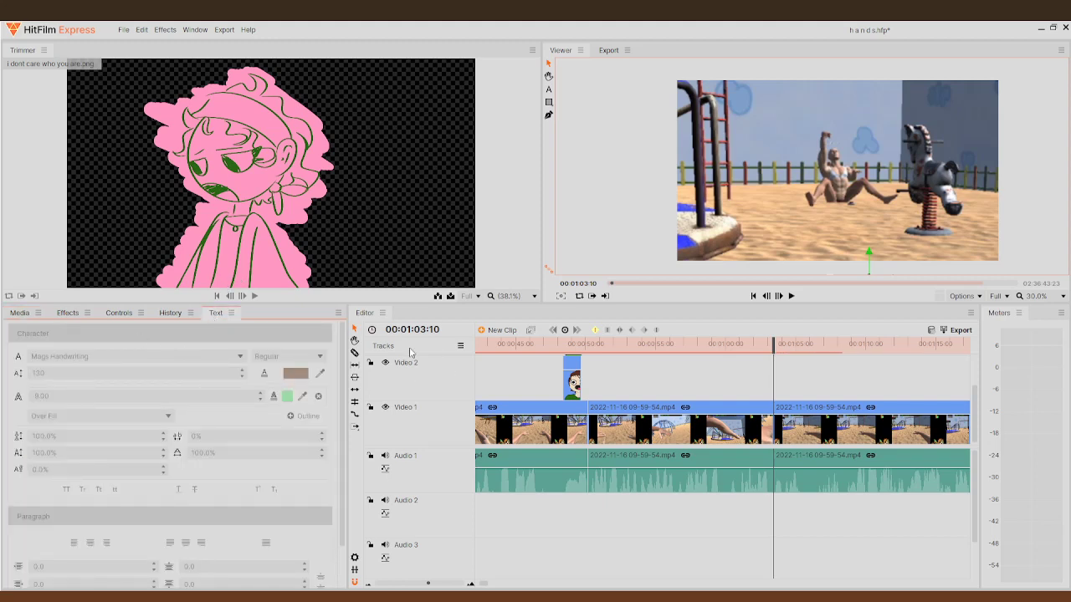
pyautogui.click(548, 90)
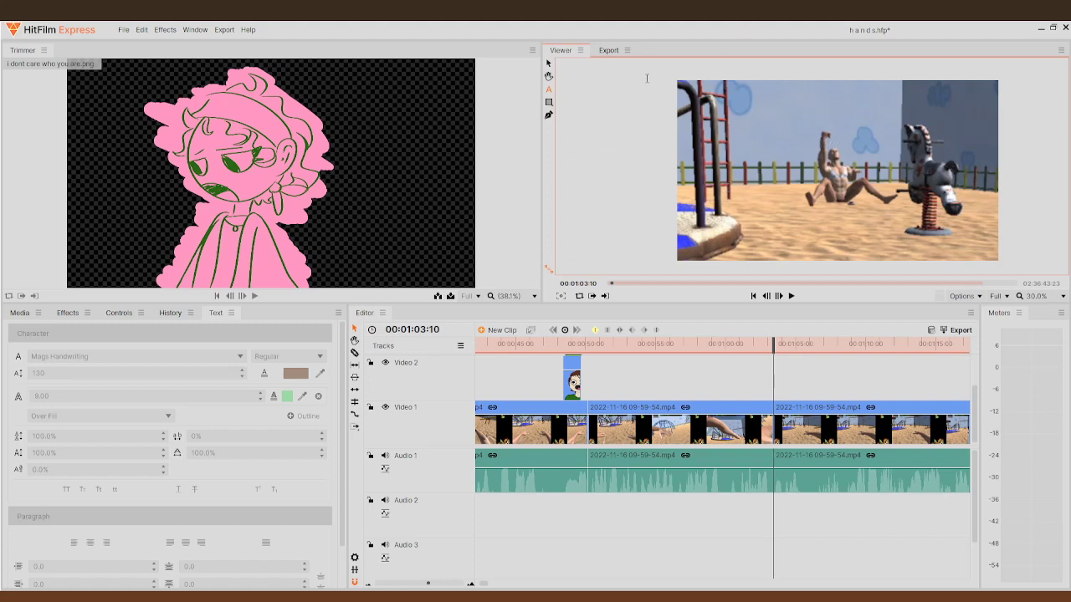
# - Add a text caption reading "OHHHHH" on Video 2 starting at 00:01:03:13, against the wall beside the climbing frame
pyautogui.click(791, 297)
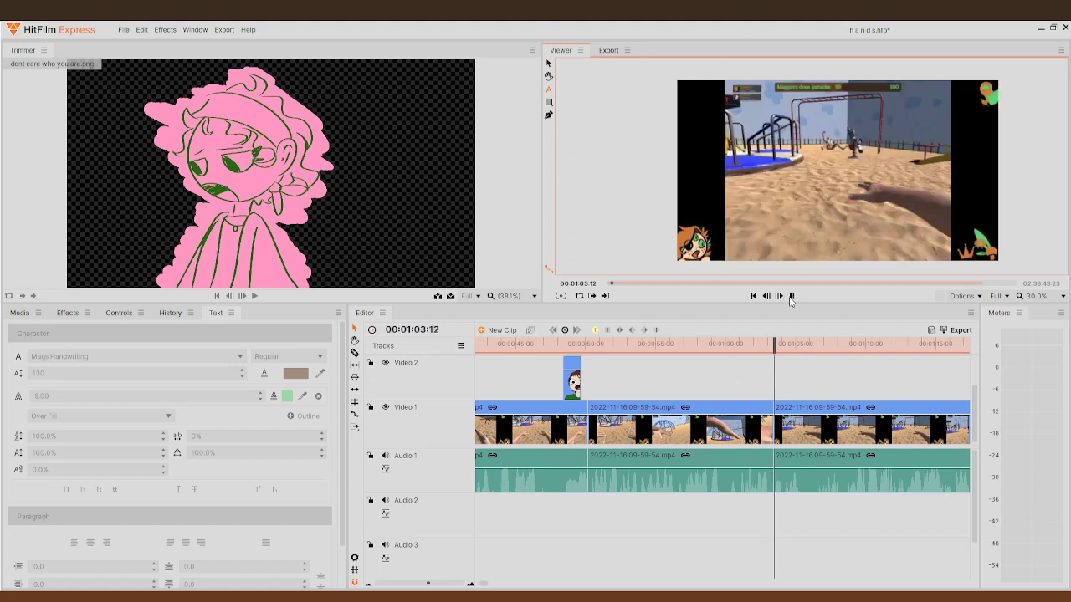
pyautogui.moveTo(793, 349); pyautogui.dragTo(777, 355)
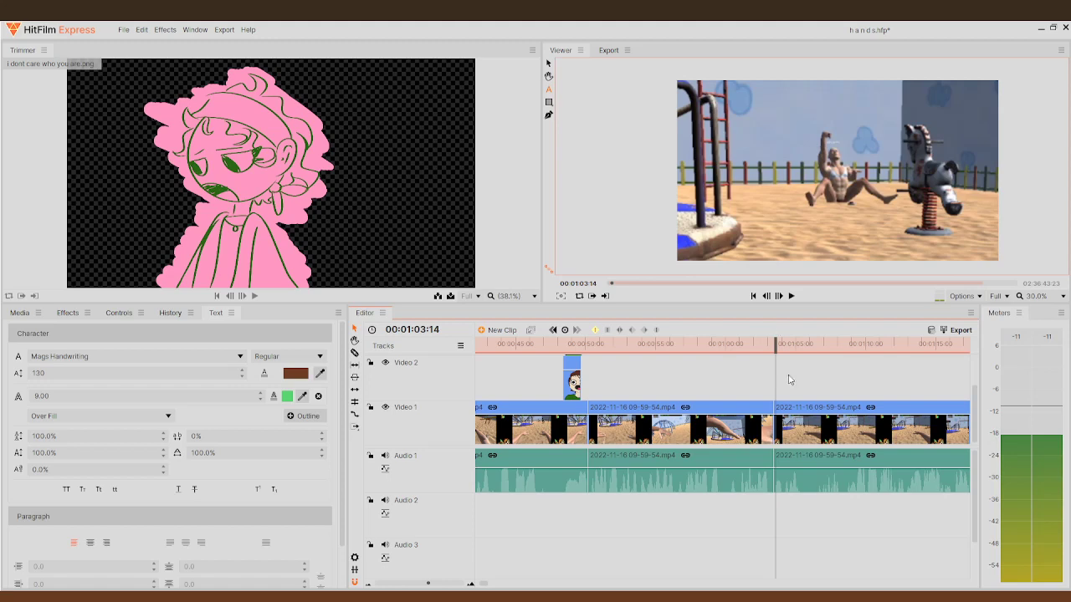
pyautogui.scroll(2, 819, 438)
pyautogui.scroll(2, 830, 454)
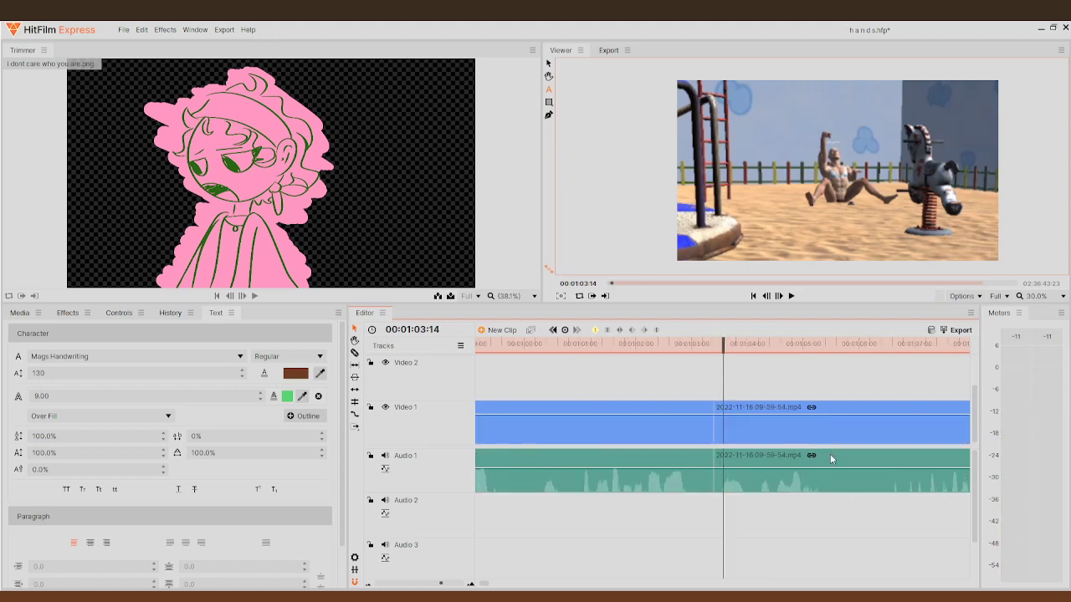
pyautogui.scroll(2, 753, 454)
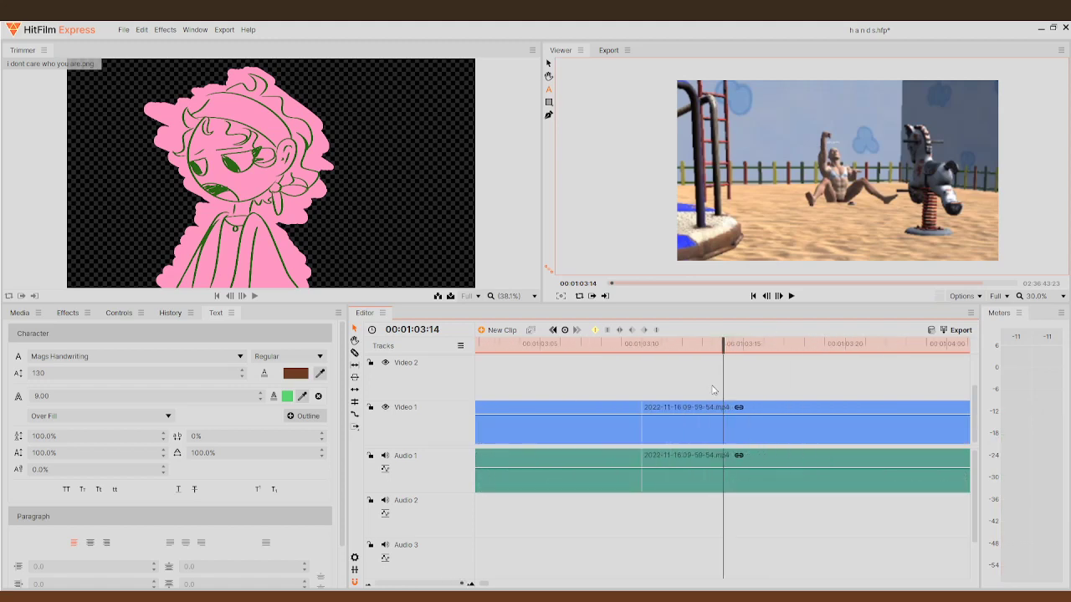
pyautogui.moveTo(721, 345); pyautogui.dragTo(708, 347)
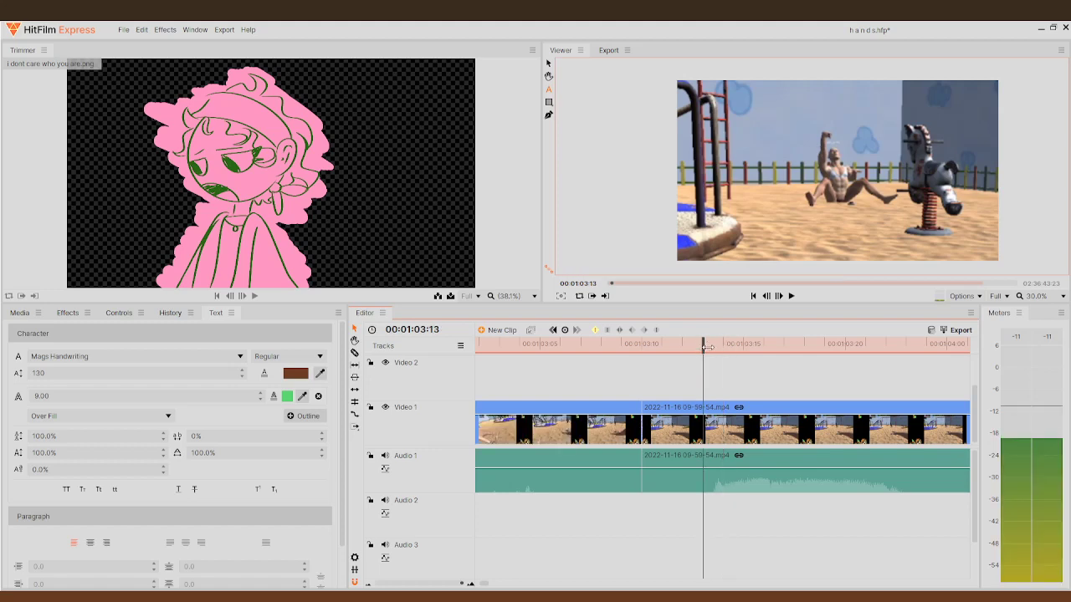
pyautogui.click(763, 110)
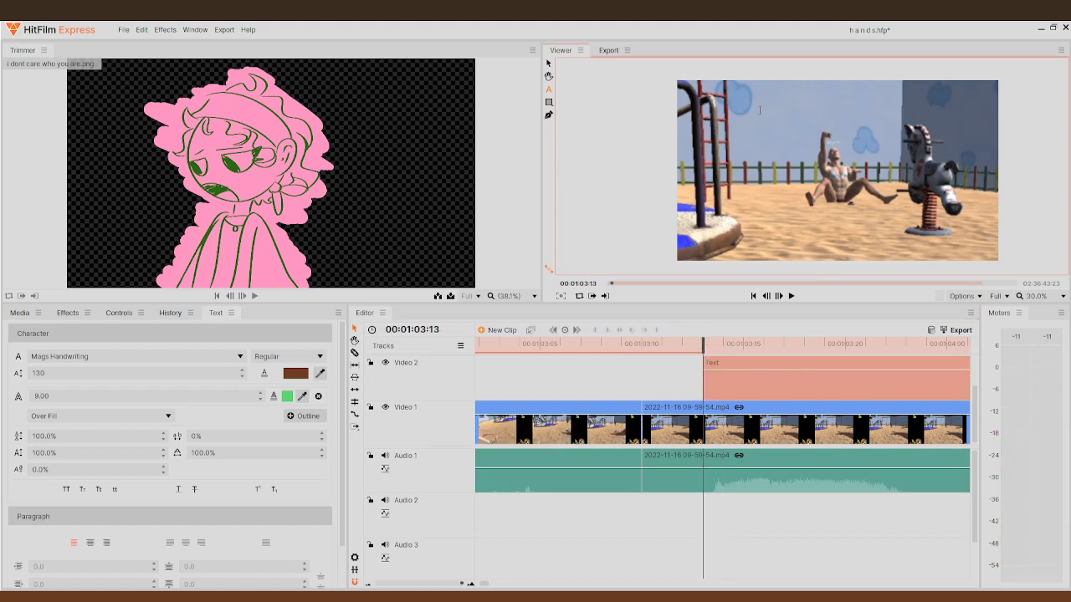
pyautogui.write('OUUUUU')
# - Set the whole caption in Magpies Less_kerningd Print, sampling the reference image's pink for the outline and dark green for the fill
pyautogui.hotkey('ctrl', 'a')
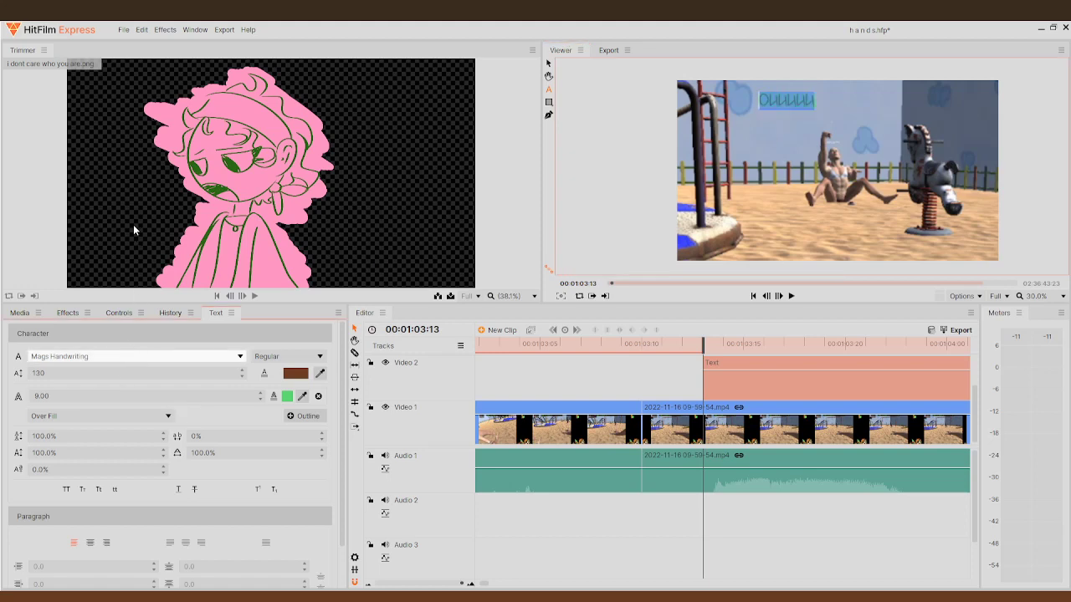
pyautogui.press('Up')
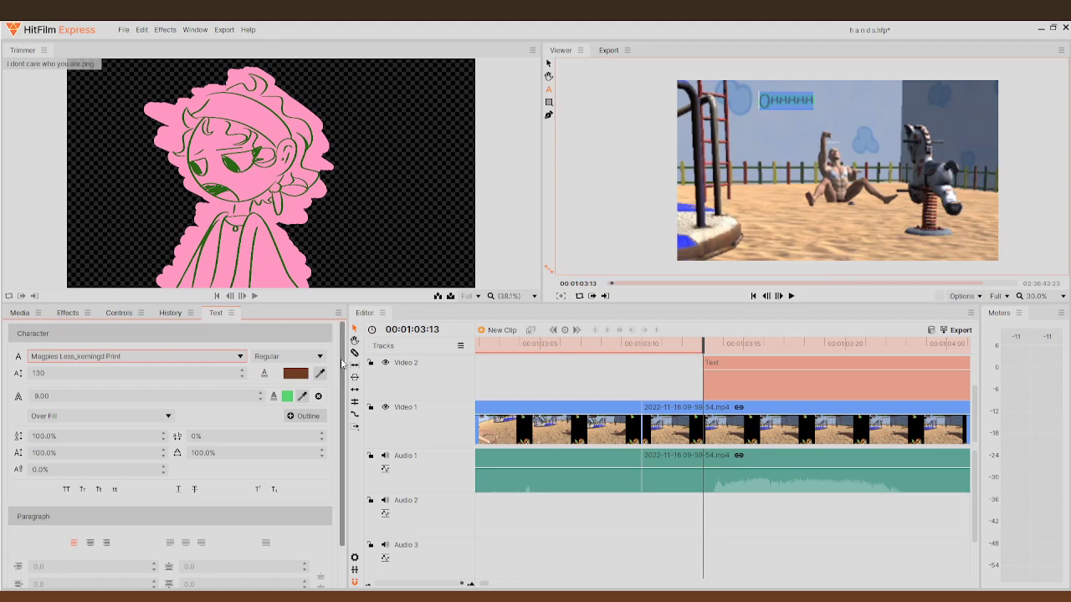
pyautogui.click(302, 396)
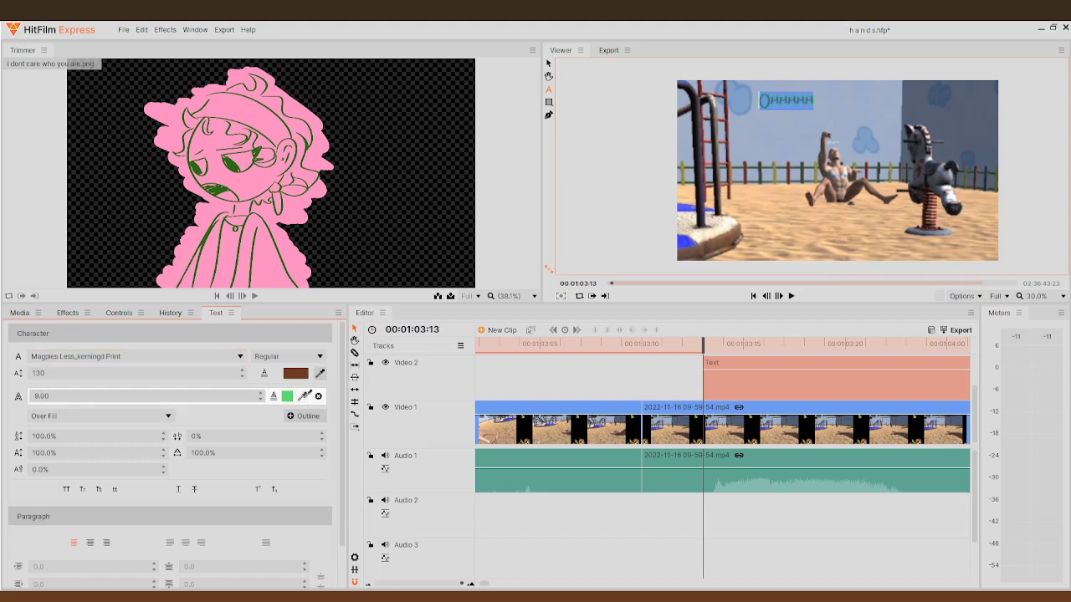
pyautogui.click(249, 186)
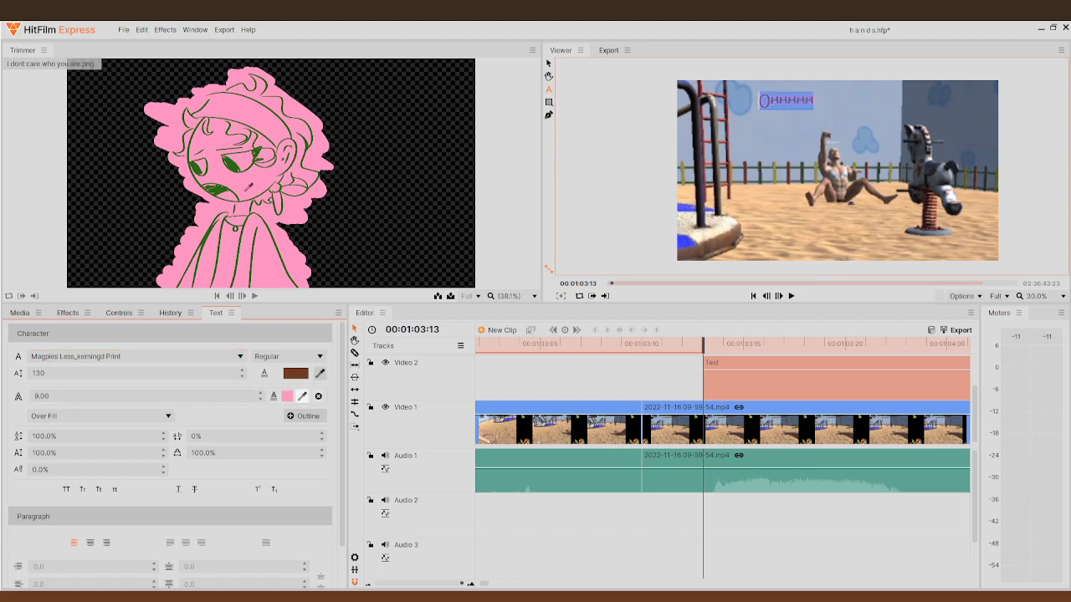
pyautogui.click(319, 373)
pyautogui.click(226, 184)
pyautogui.click(574, 44)
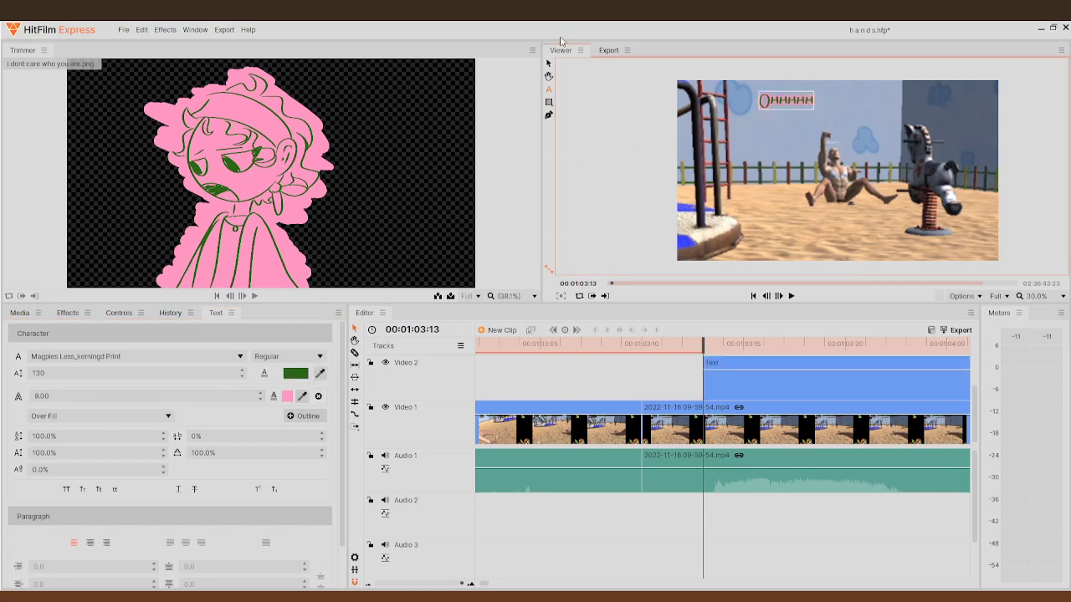
# - Move the caption above the seated figure, then cut its clip at about 00:01:03:23 and delete the remainder
pyautogui.click(687, 101)
pyautogui.moveTo(768, 103); pyautogui.dragTo(808, 119)
pyautogui.click(355, 352)
pyautogui.click(906, 381)
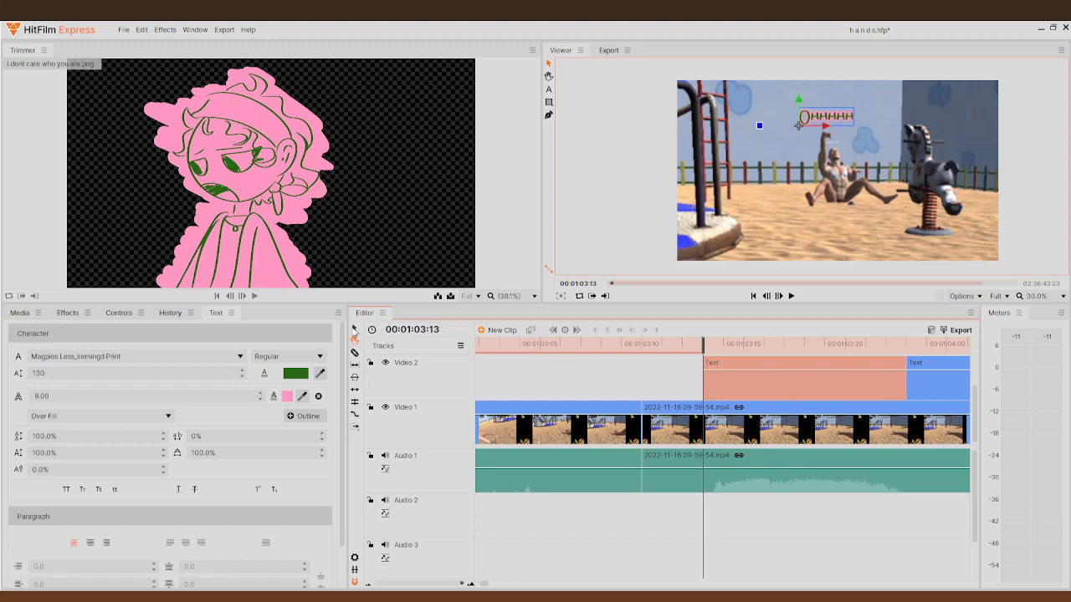
pyautogui.click(926, 397)
pyautogui.press('Delete')
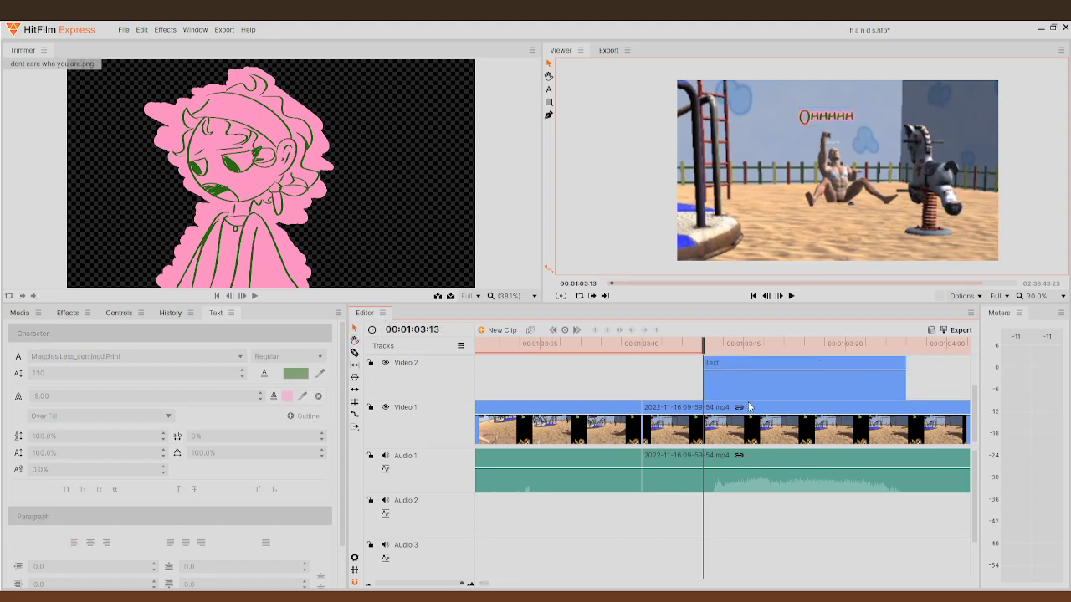
# - After playing back the caption, shift it slightly right and up over the figure and extend its clip to 00:01:04:06
pyautogui.click(791, 295)
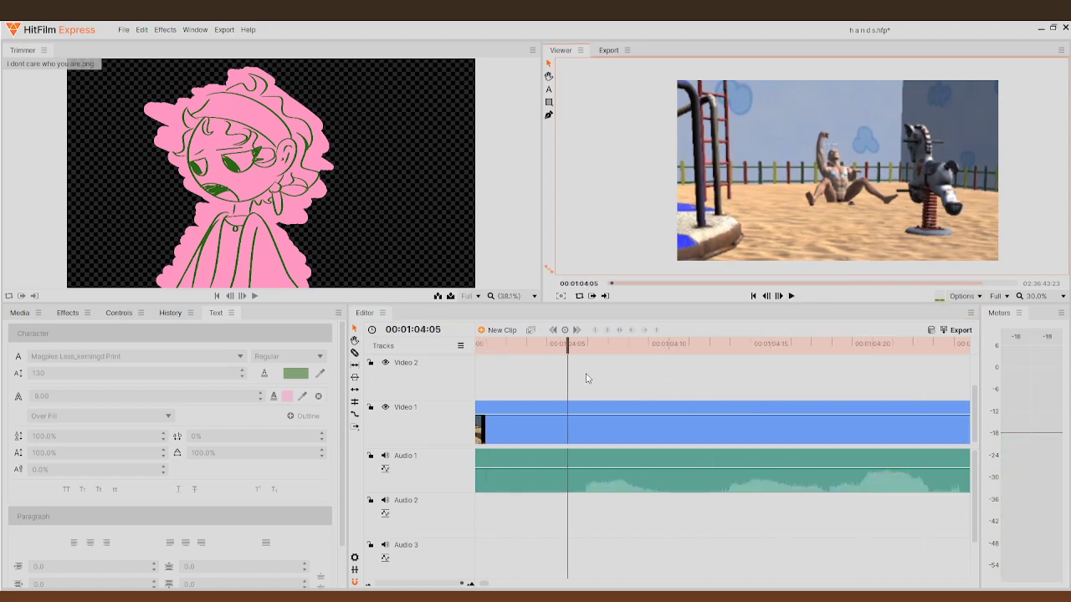
pyautogui.moveTo(568, 346); pyautogui.dragTo(545, 368)
pyautogui.click(833, 118)
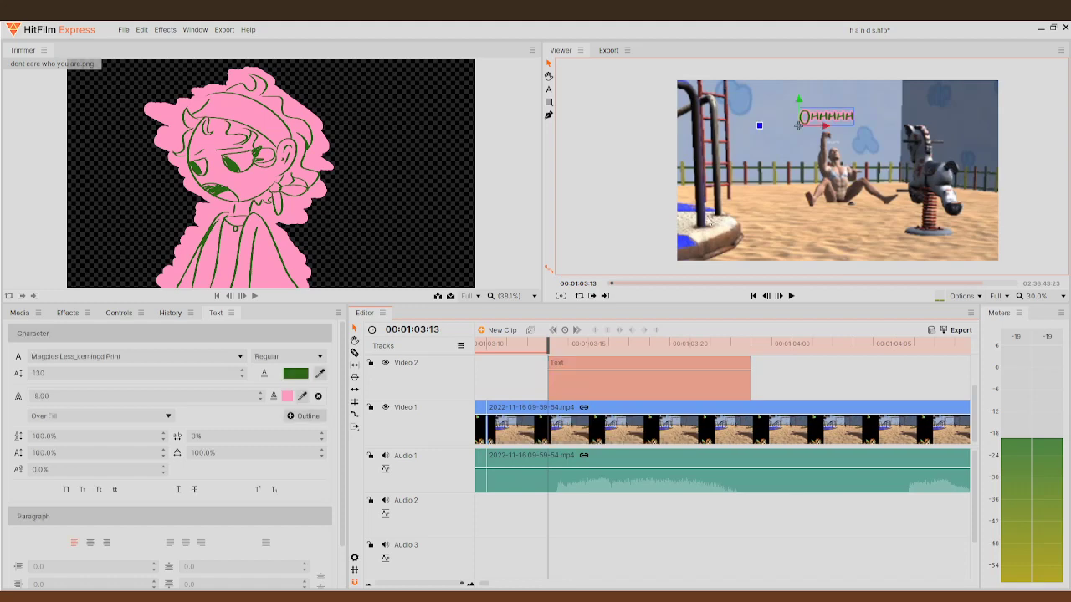
pyautogui.moveTo(798, 128); pyautogui.dragTo(806, 124)
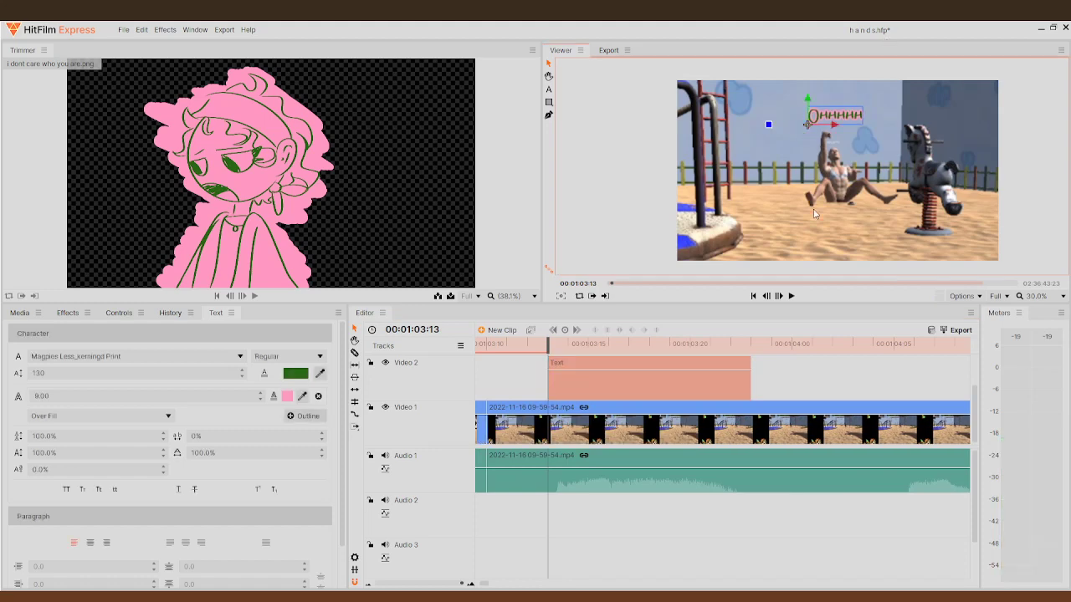
pyautogui.moveTo(751, 381); pyautogui.dragTo(913, 381)
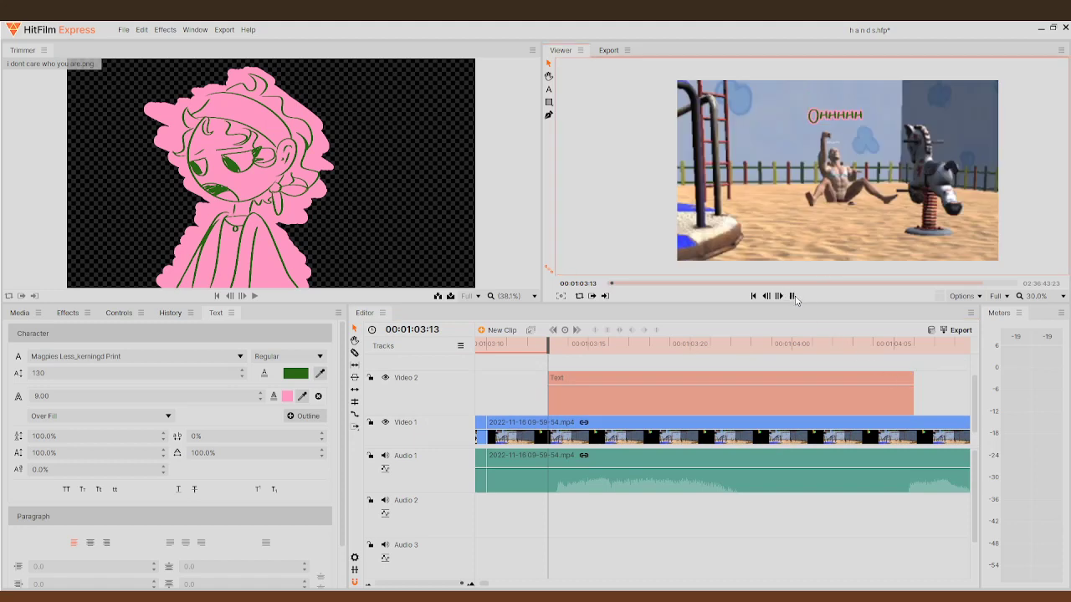
# - Play back the "OHHHHH" caption and the footage following it, then return the playhead to the caption's end at 00:01:04:06
pyautogui.click(791, 296)
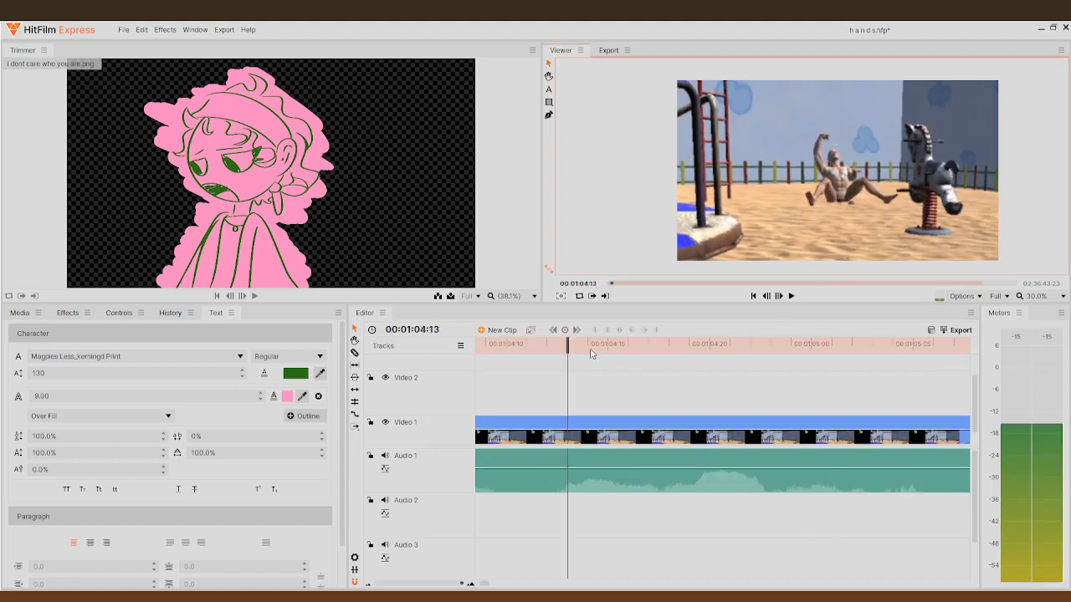
pyautogui.moveTo(568, 347); pyautogui.dragTo(592, 375)
pyautogui.click(549, 89)
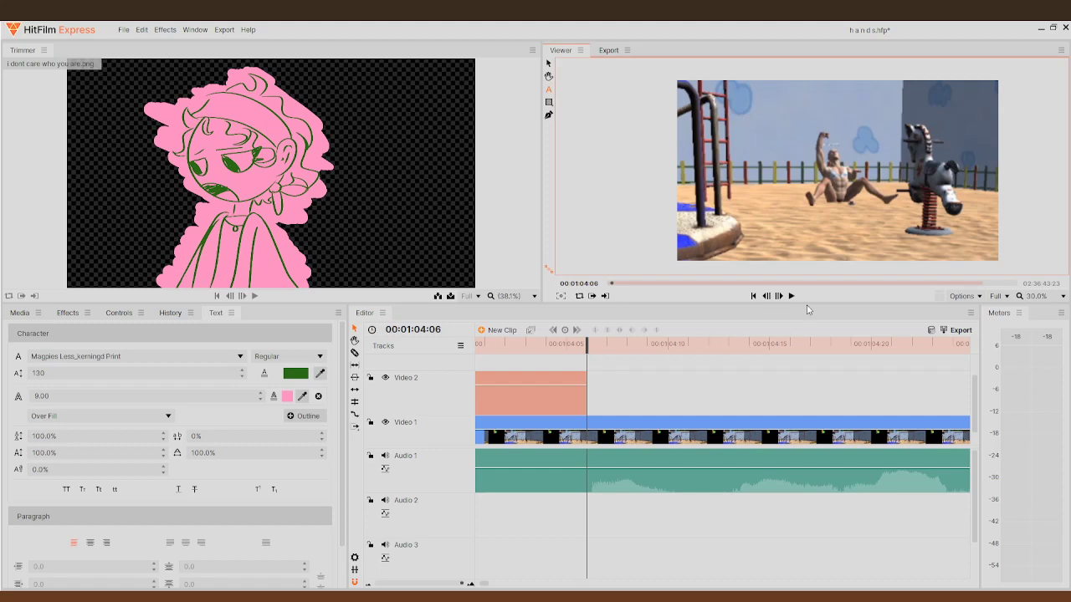
pyautogui.press('-')
pyautogui.press('-')
pyautogui.press('-')
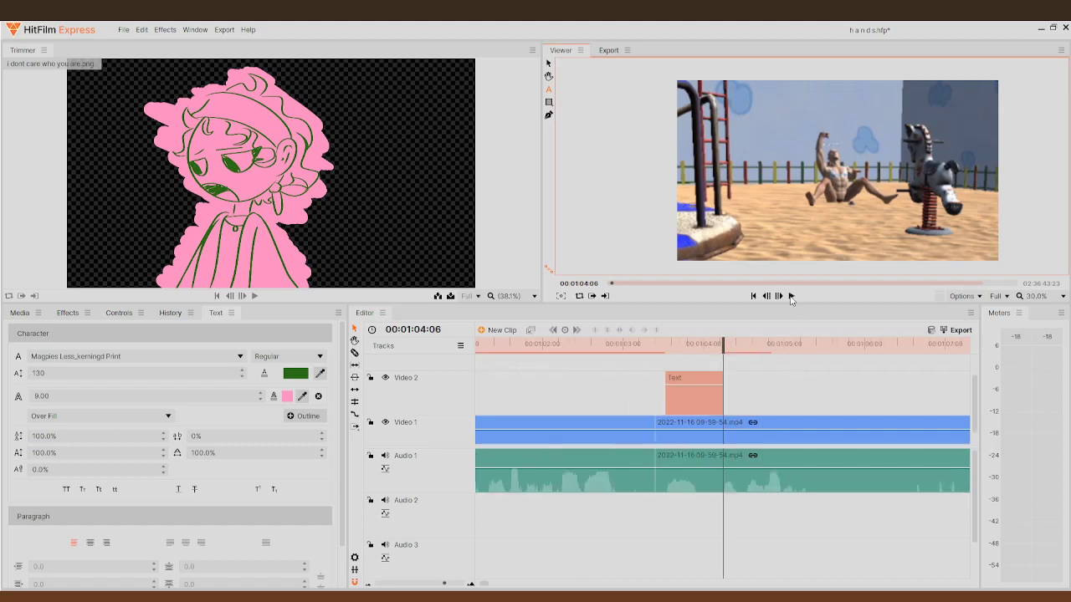
pyautogui.click(791, 297)
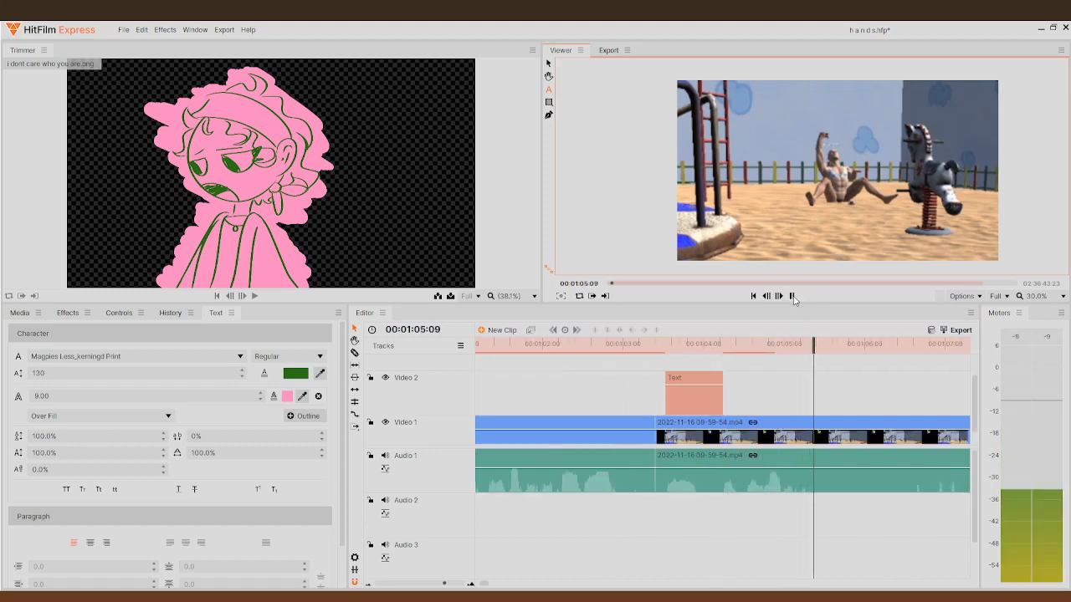
pyautogui.click(792, 297)
pyautogui.click(792, 296)
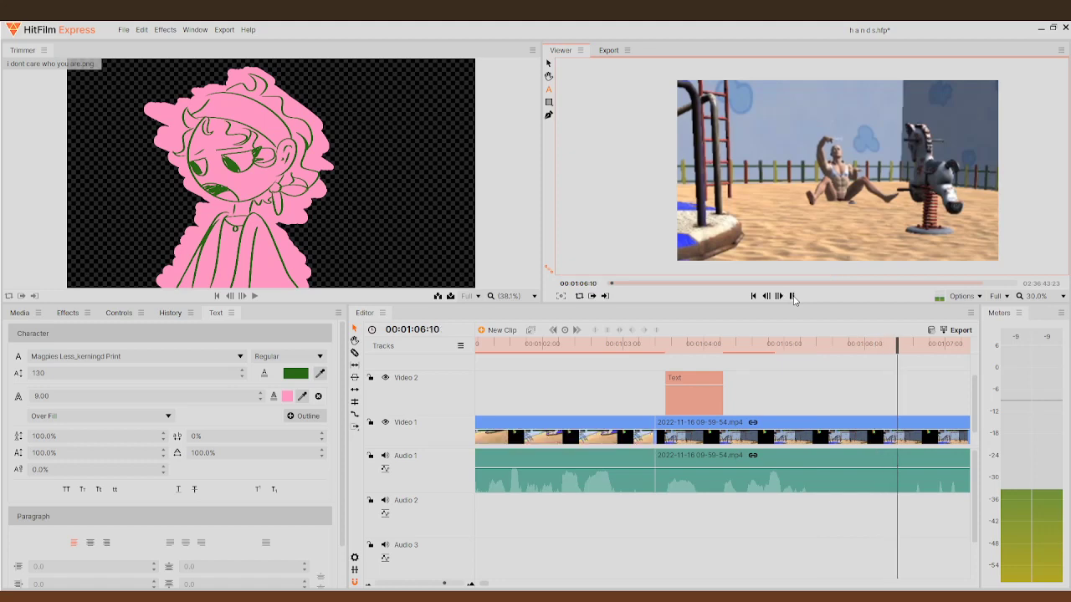
pyautogui.moveTo(968, 348); pyautogui.dragTo(719, 365)
pyautogui.click(718, 384)
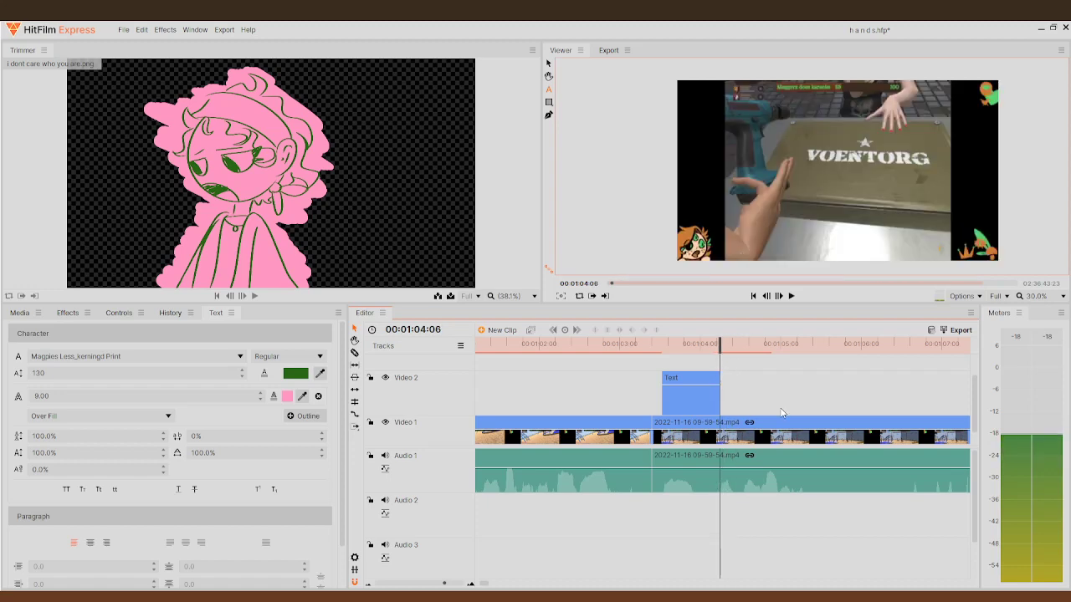
# - Add a text caption reading "I Am SO cLOSE TO-" on Video 2 starting at 00:01:04:06, and place it above the seated figure
pyautogui.scroll(4, 829, 390)
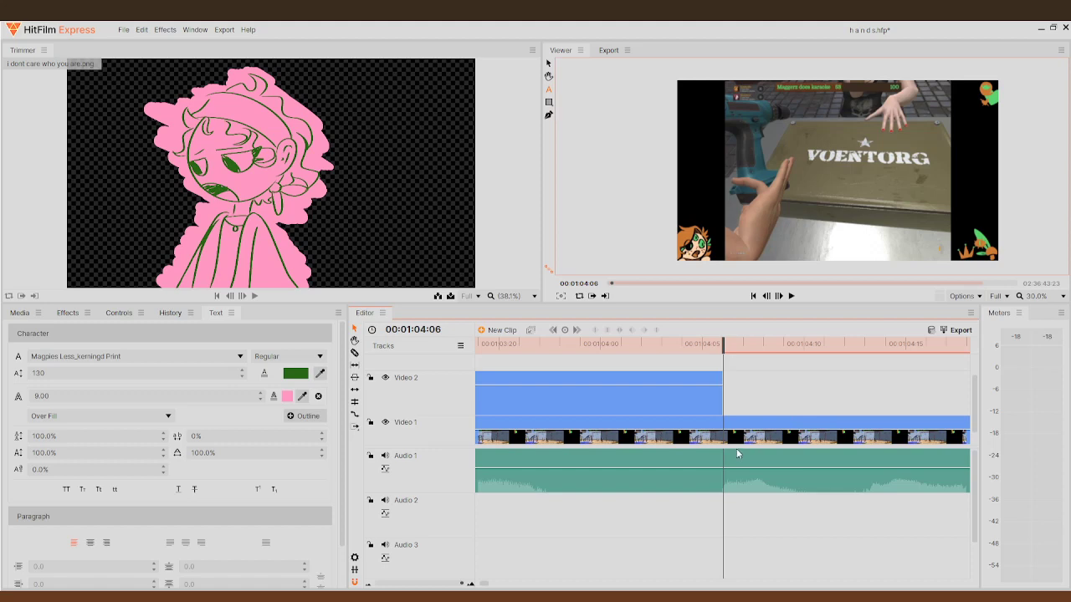
pyautogui.moveTo(723, 349); pyautogui.dragTo(729, 379)
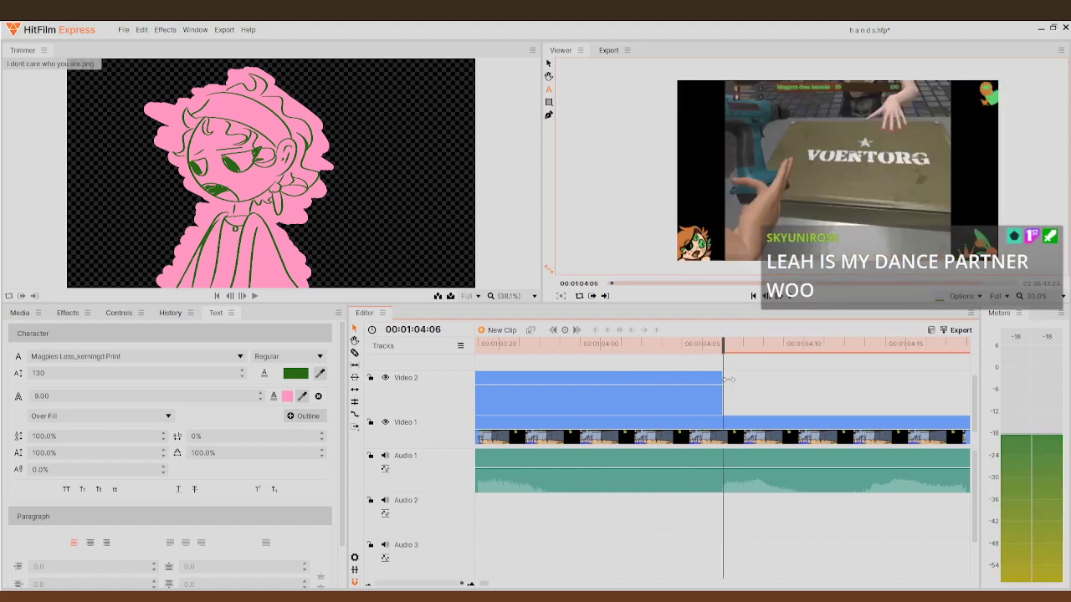
pyautogui.scroll(-10, 750, 423)
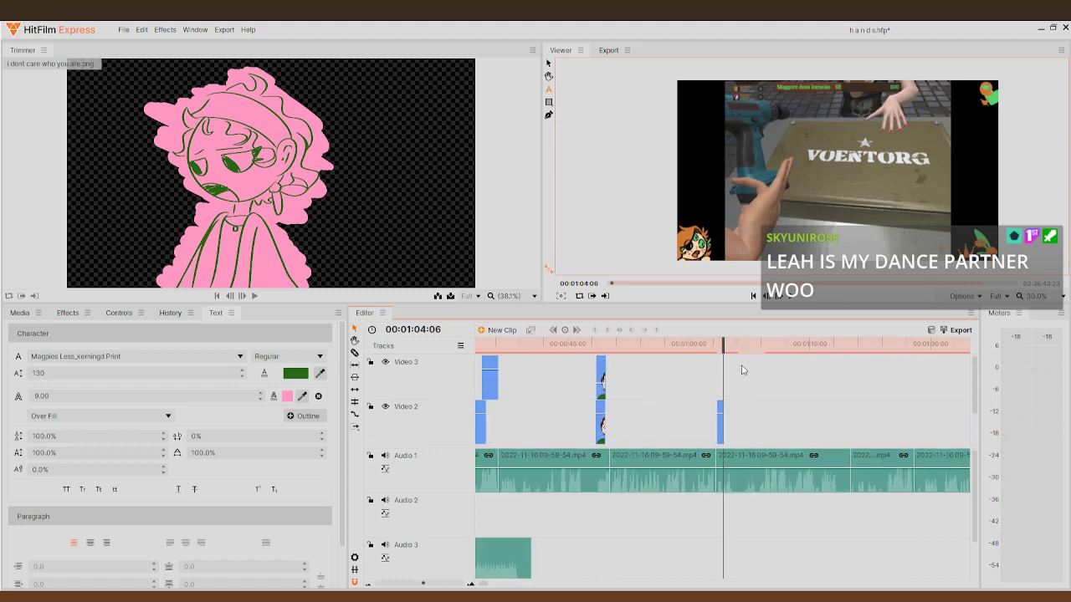
pyautogui.scroll(5, 743, 371)
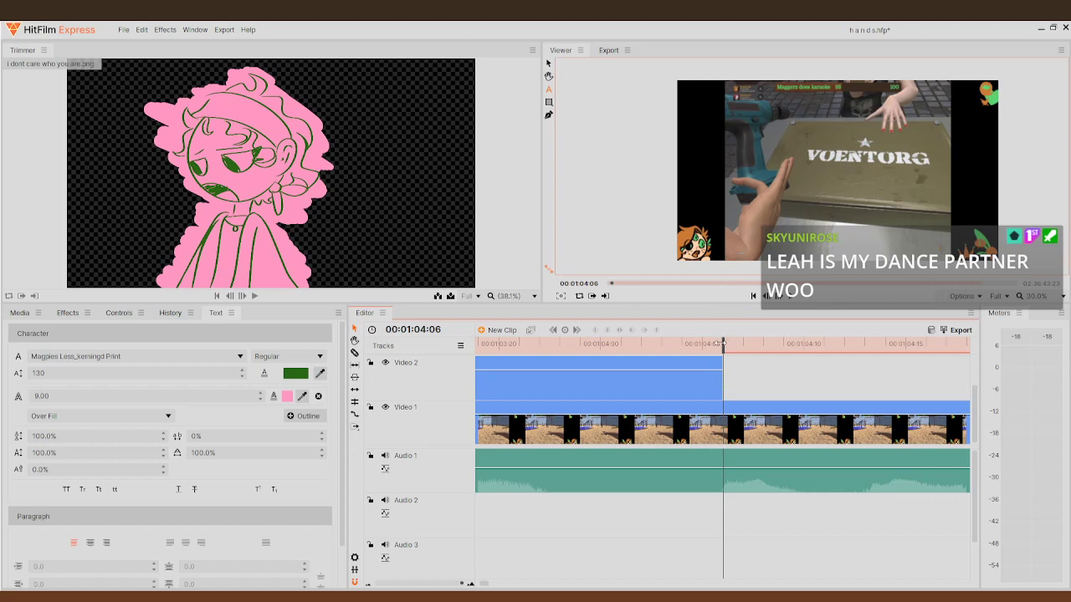
pyautogui.click(795, 107)
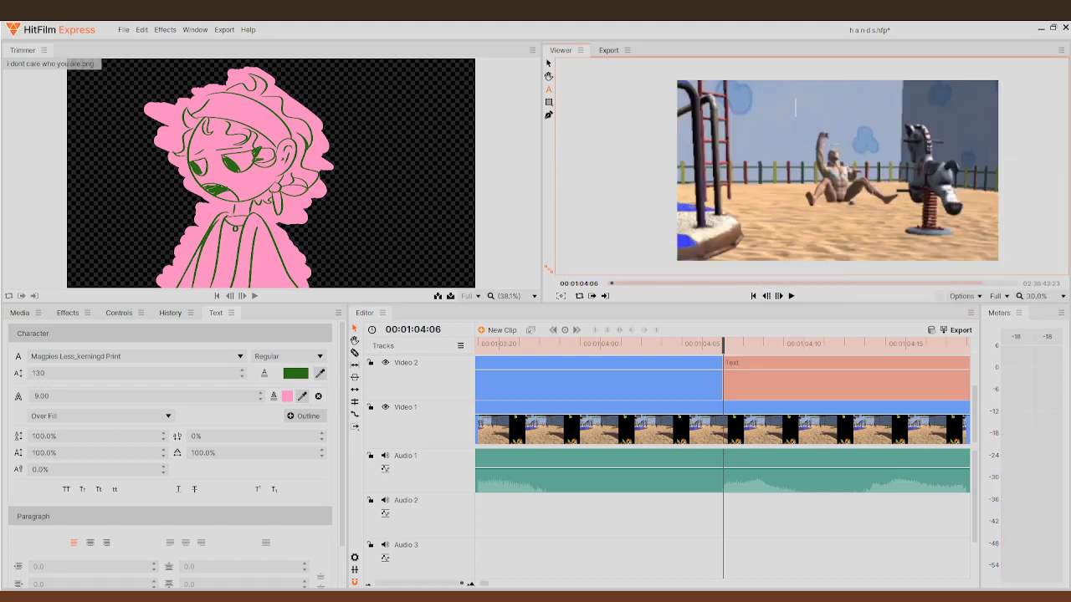
pyautogui.write('I Am SO c')
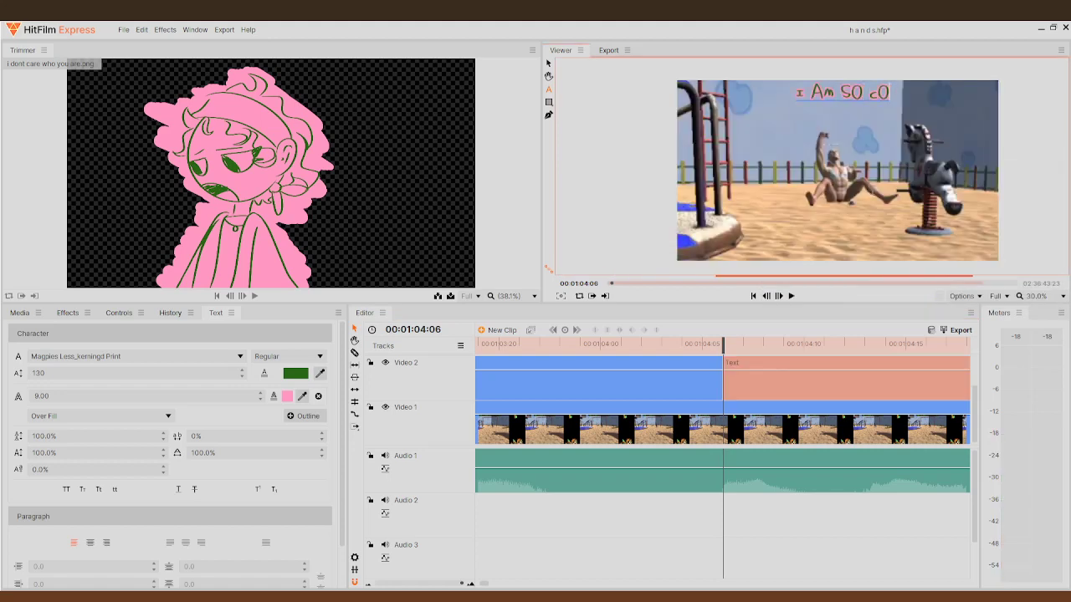
pyautogui.write('LOSE TO.')
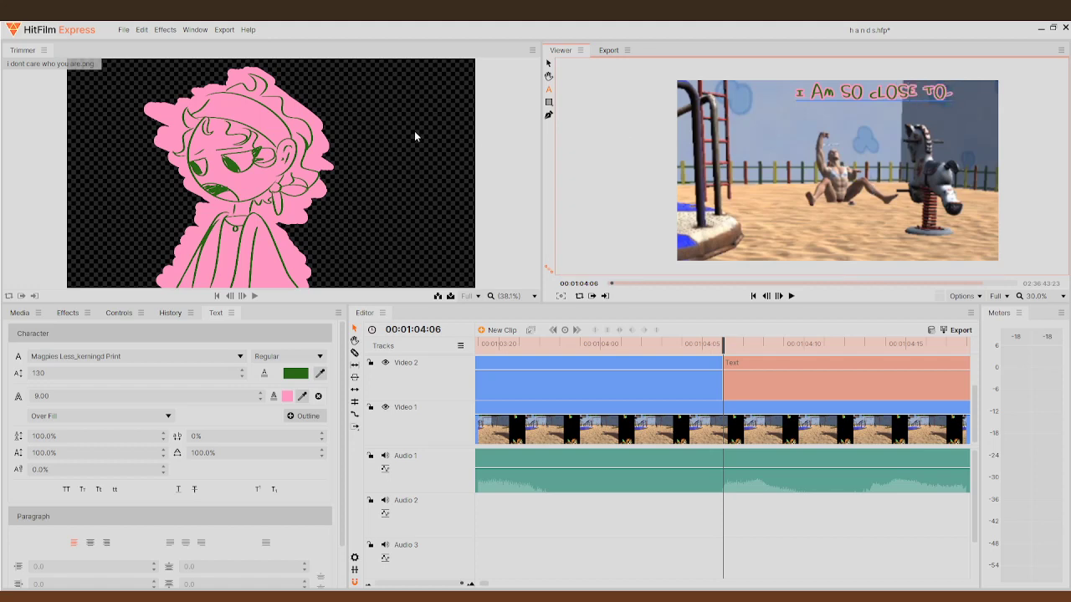
pyautogui.click(549, 64)
pyautogui.moveTo(793, 102); pyautogui.dragTo(763, 120)
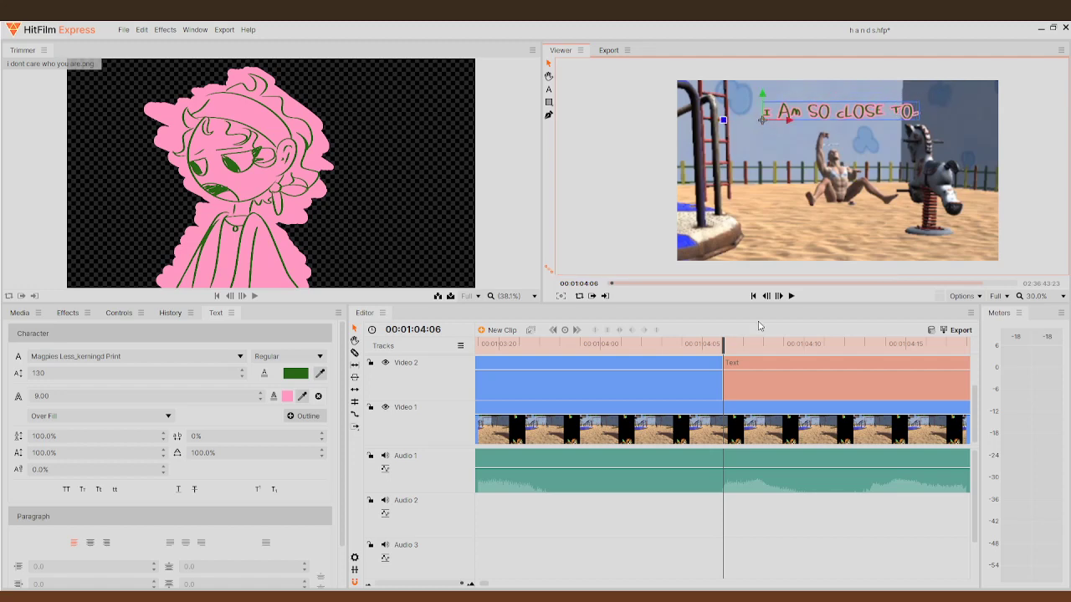
# - Bring the playhead back to the playground footage and play through the "OHHHHH" caption into the new caption
pyautogui.click(793, 283)
pyautogui.scroll(-5, 633, 384)
pyautogui.moveTo(713, 344); pyautogui.dragTo(4, 584)
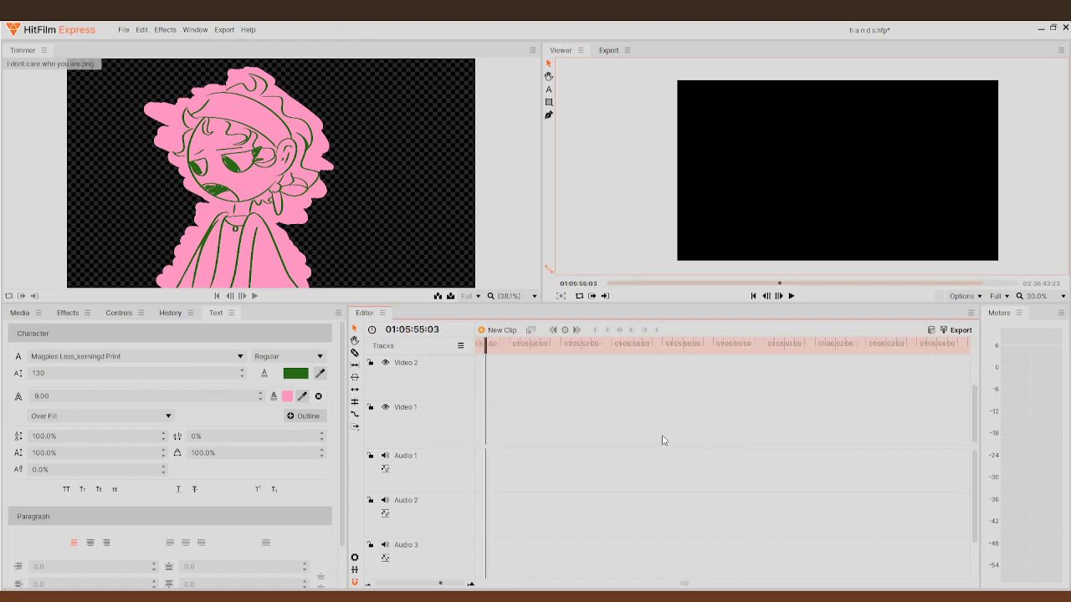
pyautogui.click(618, 285)
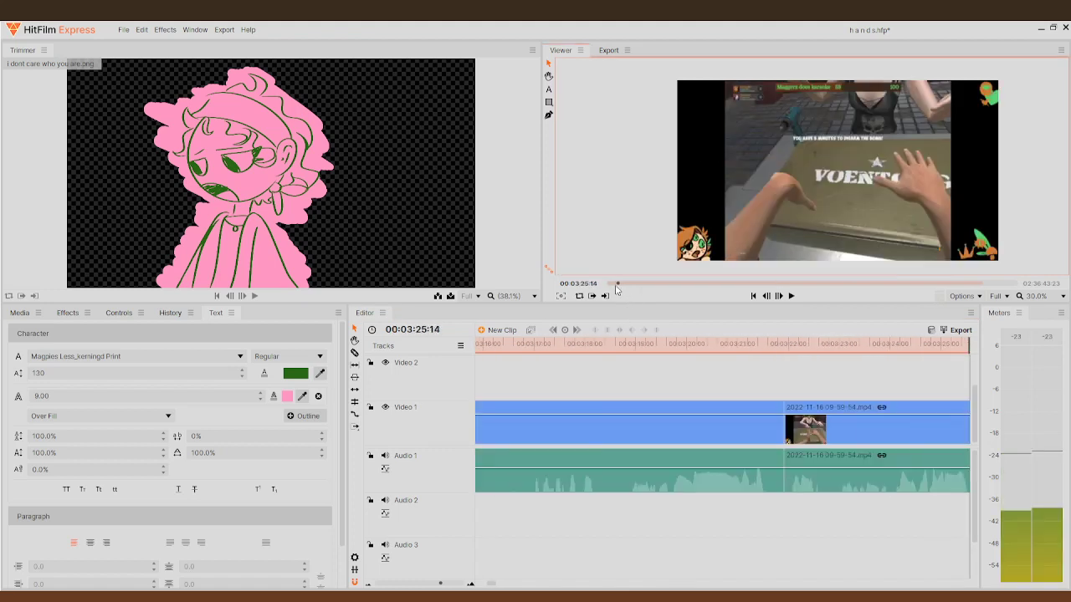
pyautogui.click(753, 296)
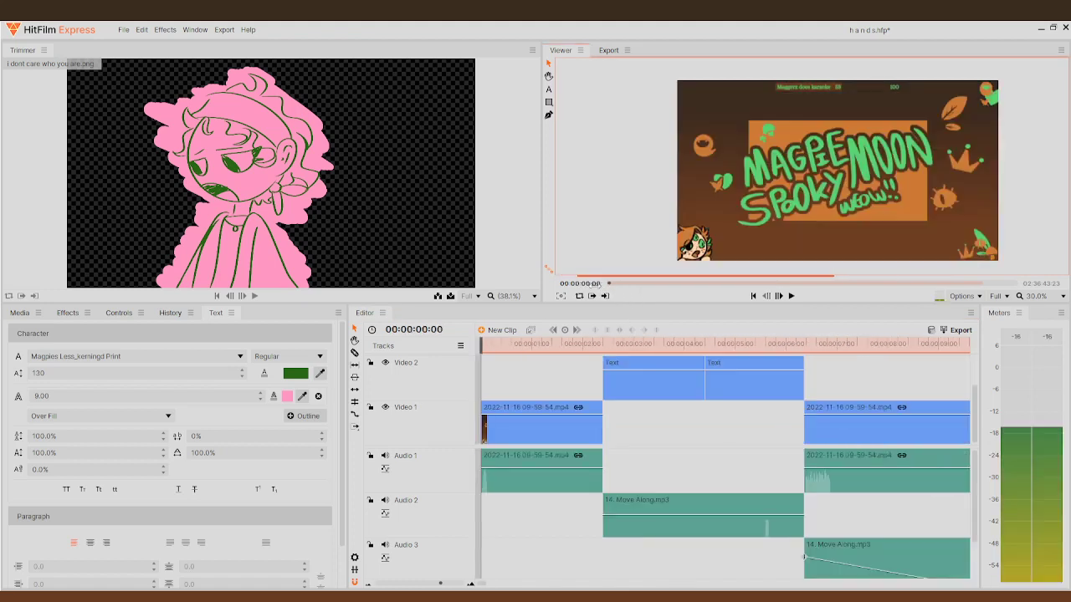
pyautogui.moveTo(615, 343); pyautogui.dragTo(850, 368)
pyautogui.click(794, 297)
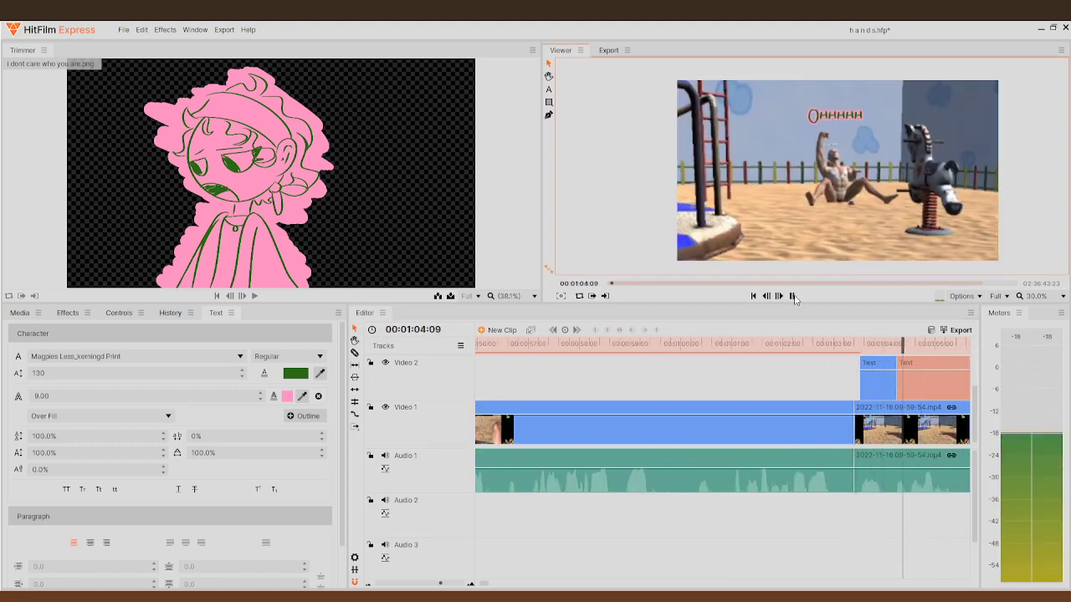
# - Cut the "I AM SO CLOSE TO-" caption at 00:01:05:20 and delete the part after the cut
pyautogui.click(583, 410)
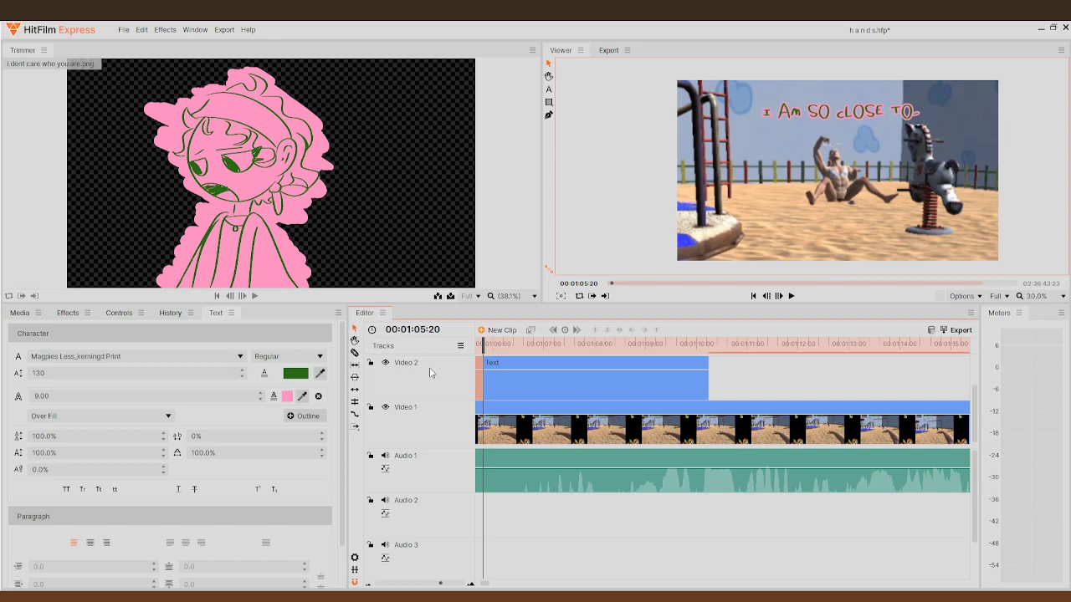
pyautogui.click(546, 399)
pyautogui.press('Delete')
# - Add the caption "BESTIE?????" at 00:01:07:16, placed above the seated figure and rotated about -15°
pyautogui.click(792, 298)
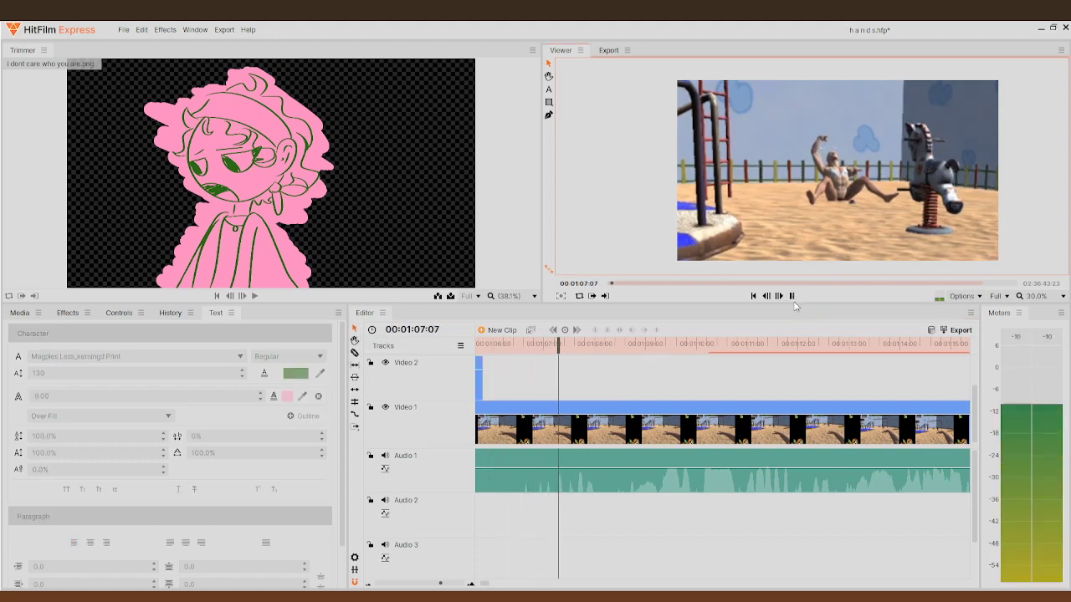
pyautogui.click(792, 296)
pyautogui.moveTo(636, 381); pyautogui.dragTo(574, 393)
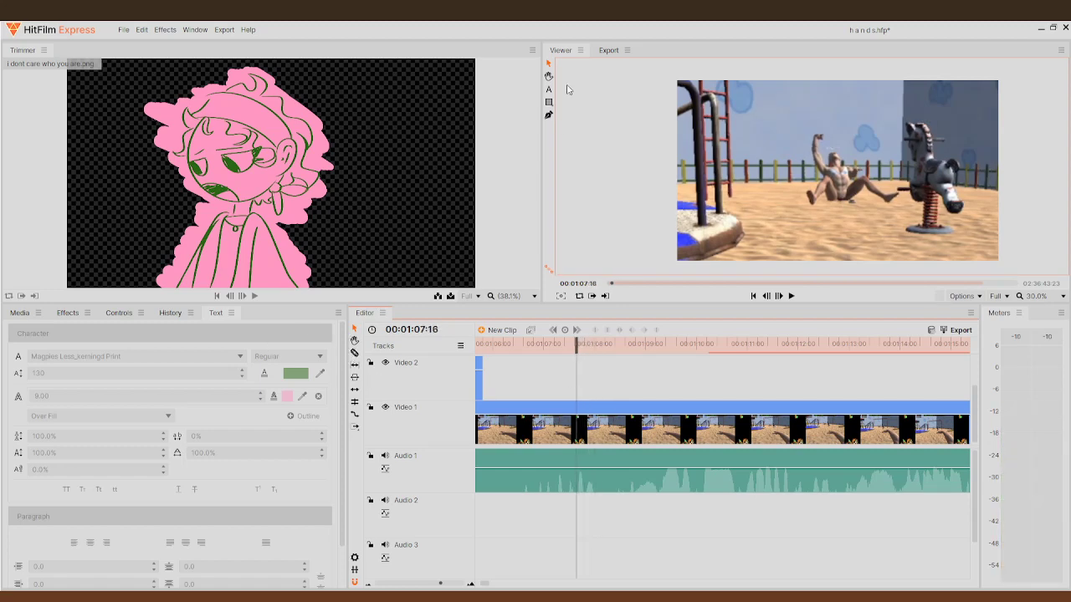
pyautogui.click(548, 90)
pyautogui.click(738, 123)
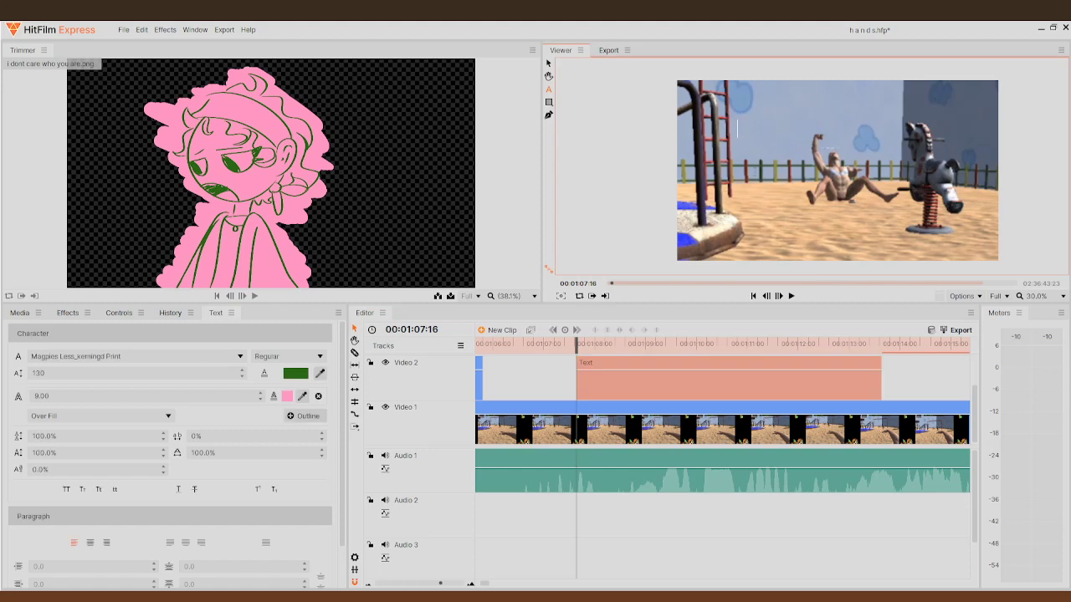
pyautogui.write('BESTIE?????')
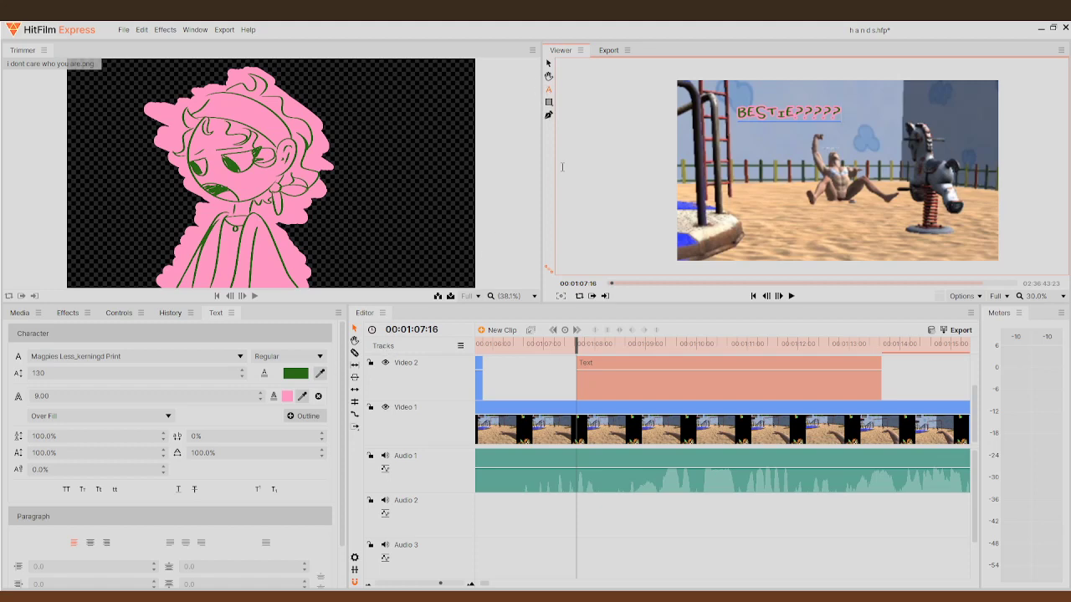
pyautogui.click(548, 64)
pyautogui.moveTo(727, 134); pyautogui.dragTo(776, 139)
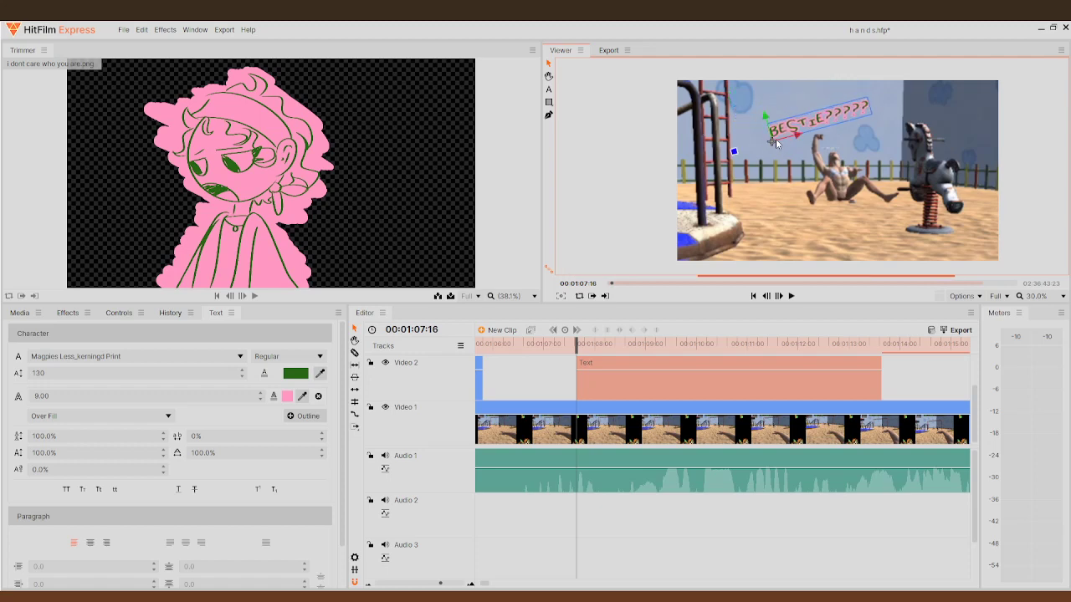
# - Split the "BESTIE?????" caption at 00:01:08:17 and delete the part after the cut
pyautogui.click(792, 296)
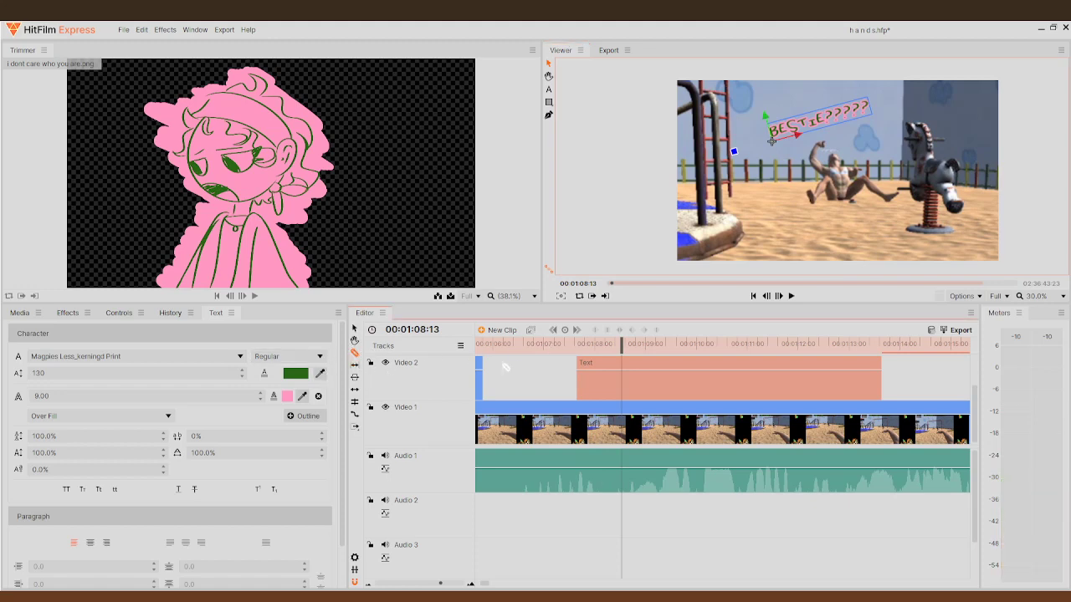
pyautogui.click(629, 344)
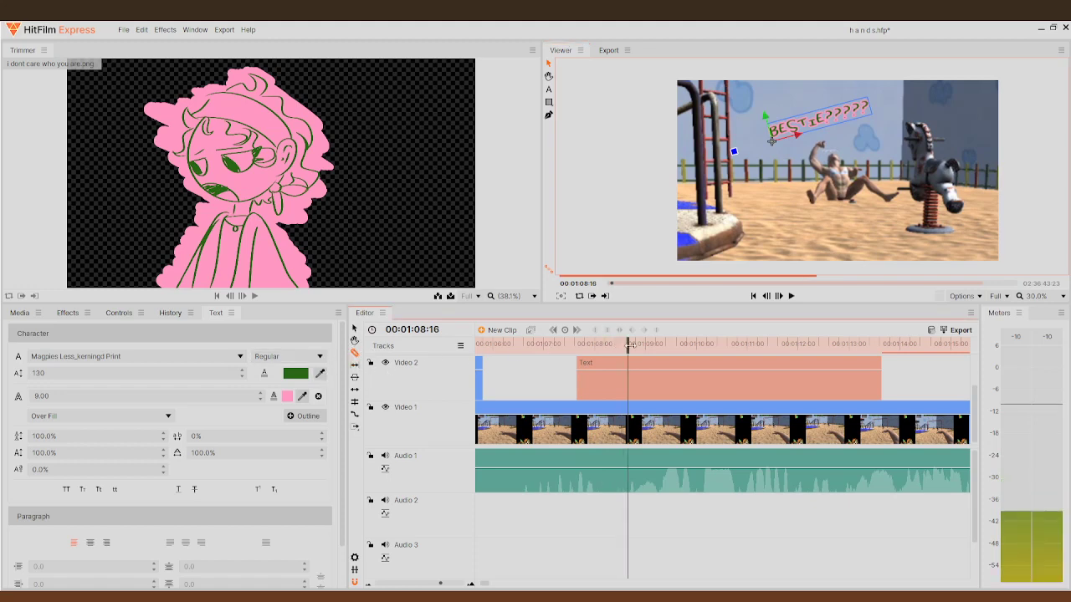
pyautogui.click(631, 393)
pyautogui.click(632, 383)
pyautogui.click(630, 383)
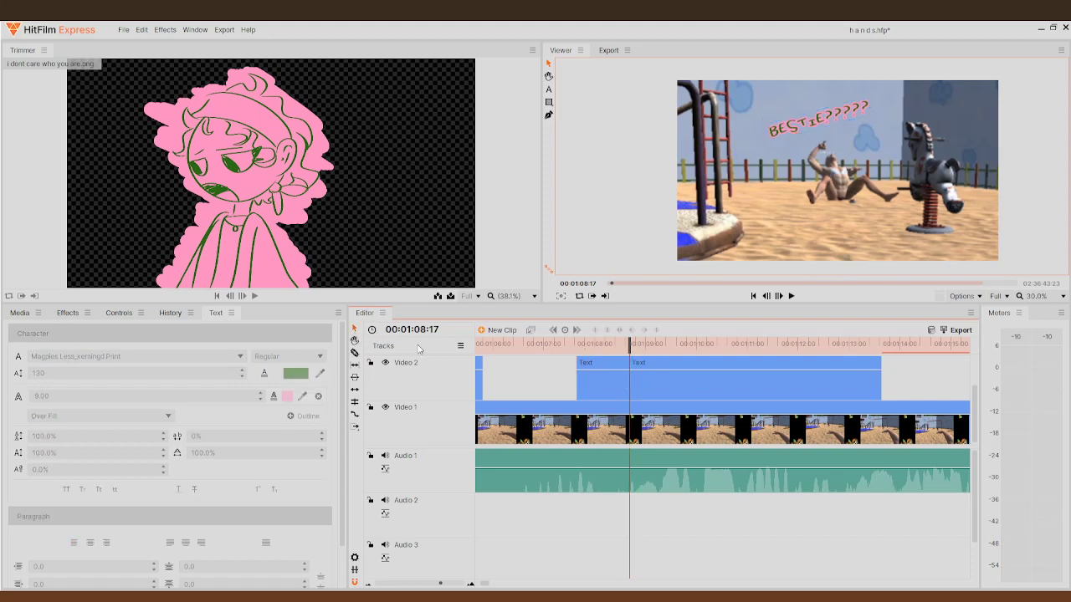
pyautogui.click(686, 387)
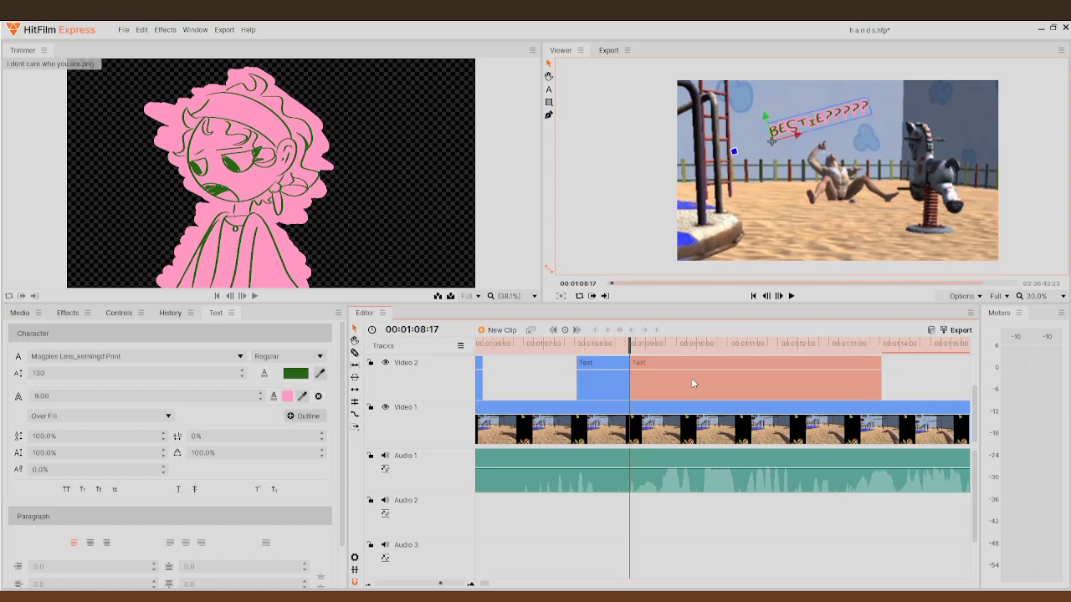
pyautogui.press('Delete')
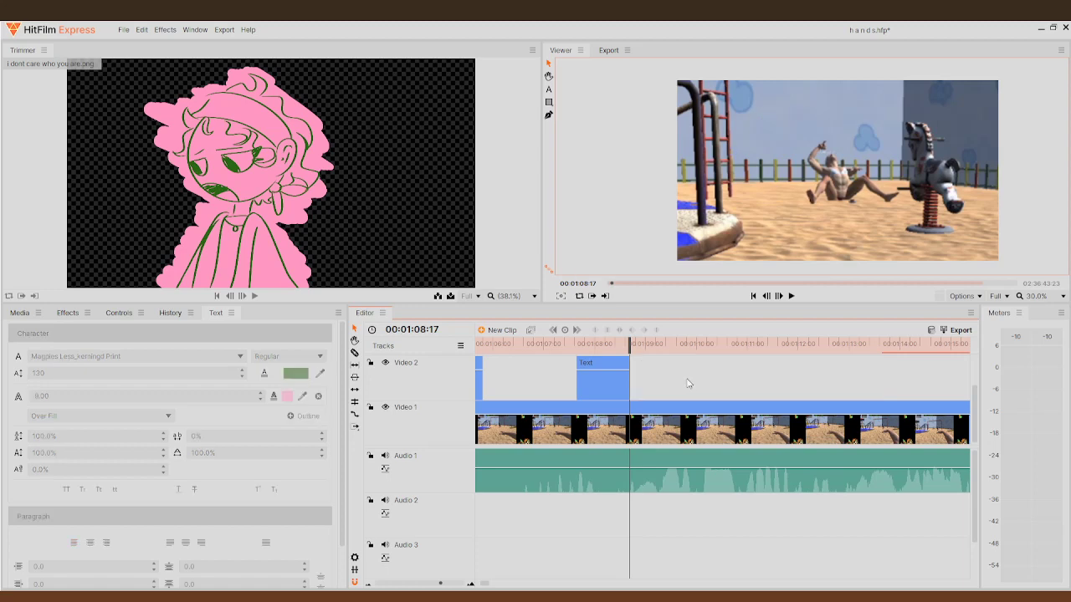
# - Enable position keyframing for the "BESTIE?????" caption at its start, 00:01:07:16
pyautogui.moveTo(632, 348); pyautogui.dragTo(576, 348)
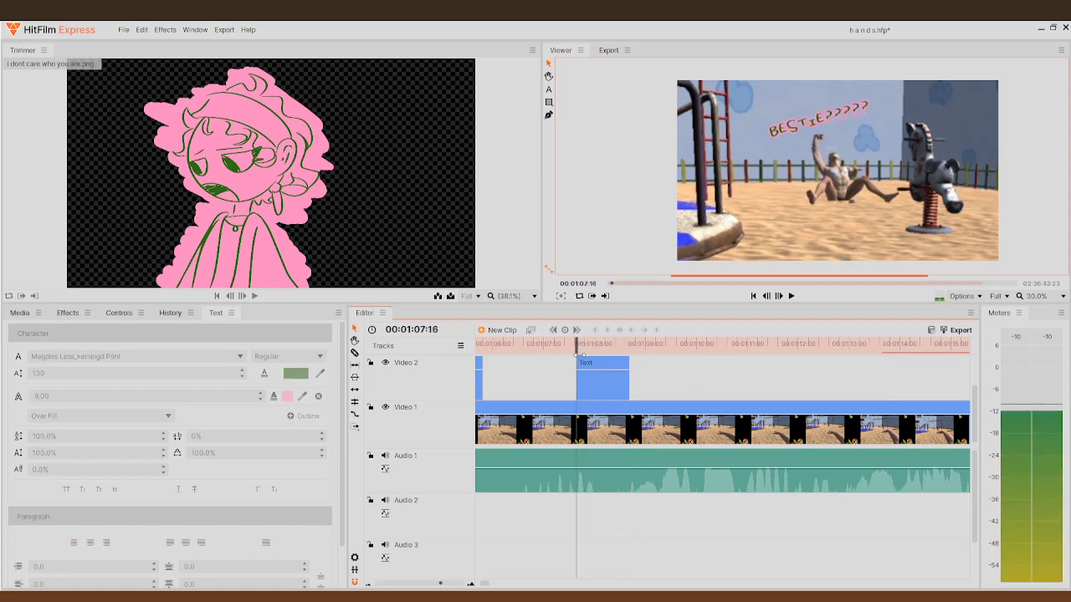
pyautogui.click(589, 383)
pyautogui.click(117, 313)
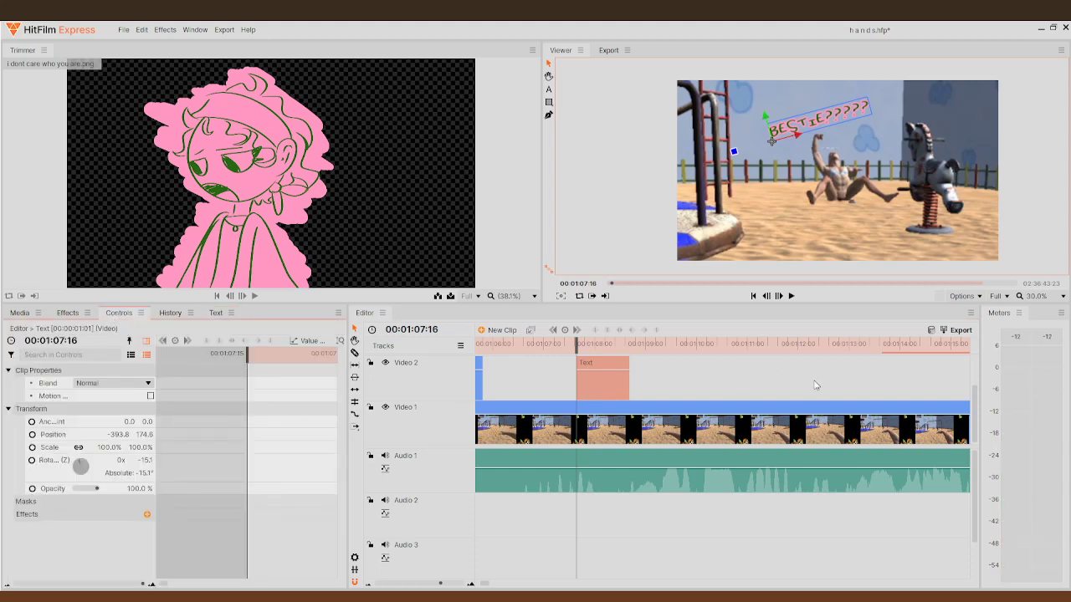
pyautogui.scroll(3, 628, 378)
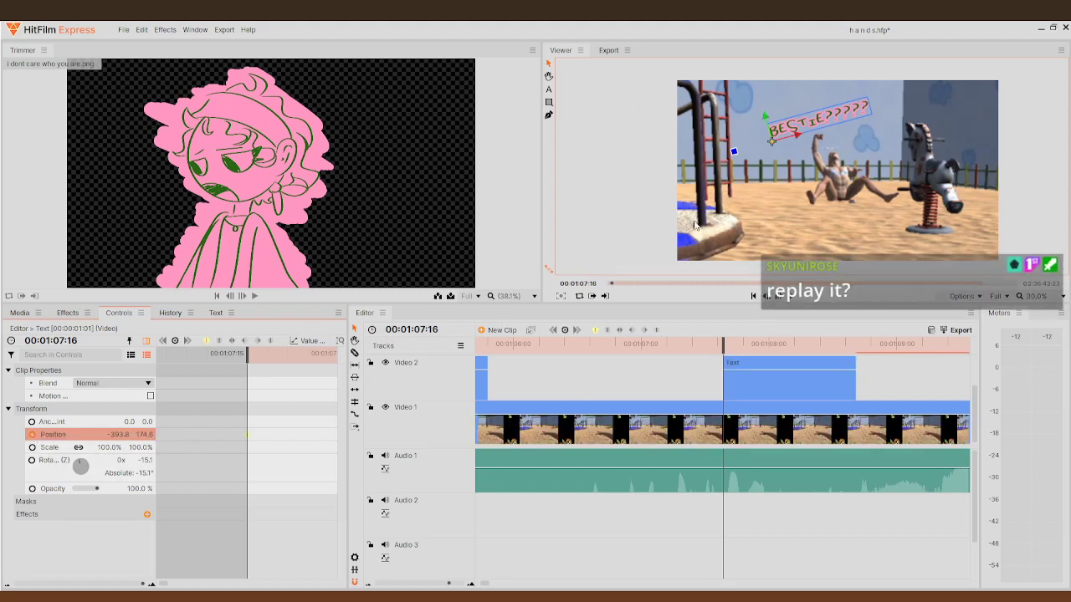
# - Play back the section and extend the start of the "BESTIE?????" caption earlier to 00:01:07:12 to match the audio
pyautogui.click(792, 296)
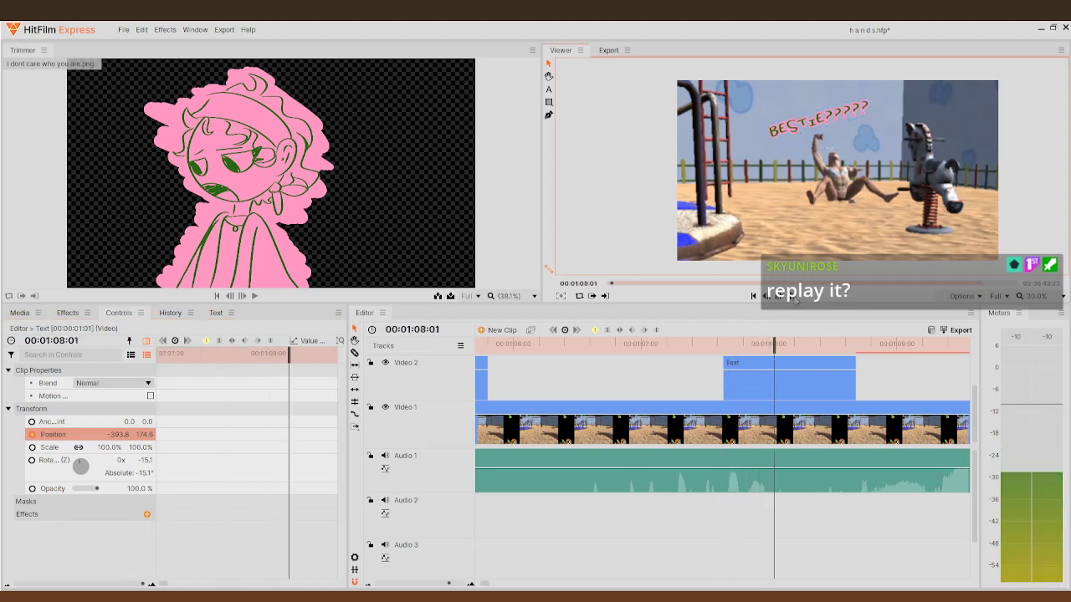
pyautogui.moveTo(823, 340); pyautogui.dragTo(662, 340)
pyautogui.click(796, 301)
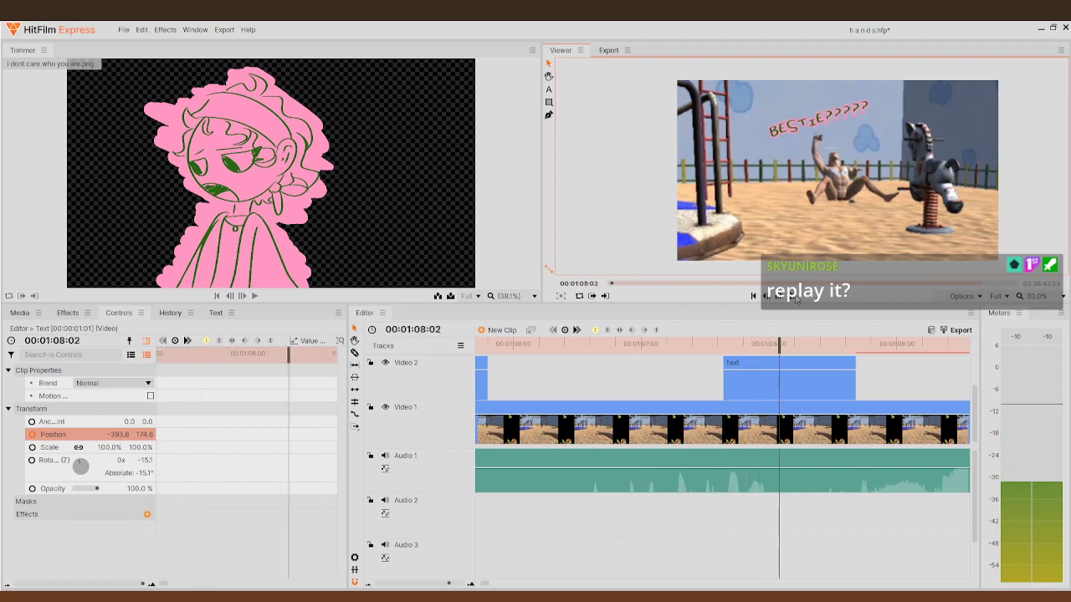
pyautogui.moveTo(725, 381); pyautogui.dragTo(682, 380)
pyautogui.moveTo(840, 341); pyautogui.dragTo(631, 341)
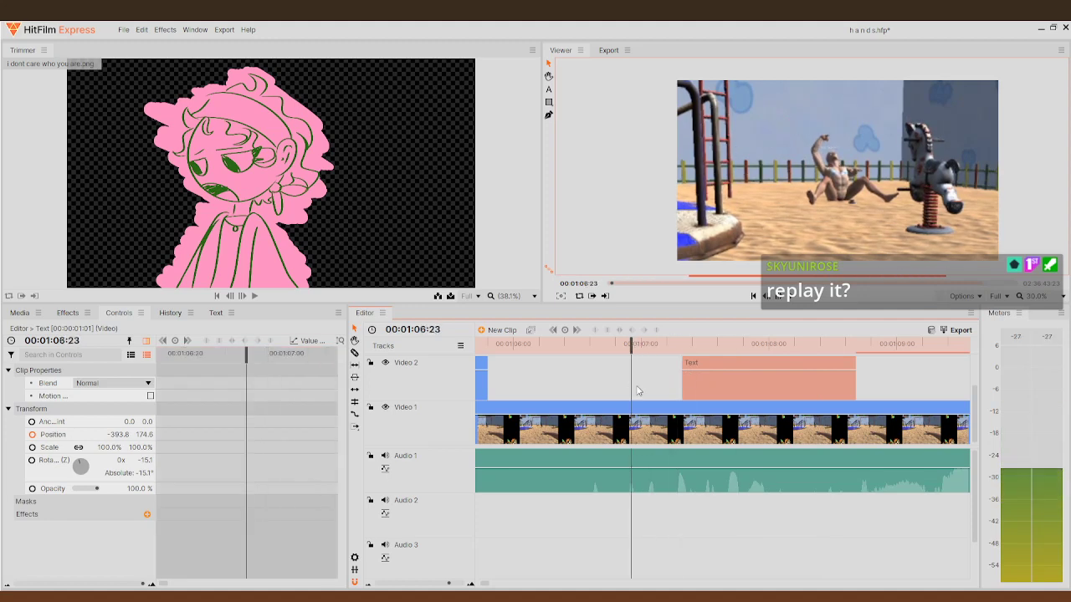
pyautogui.click(793, 297)
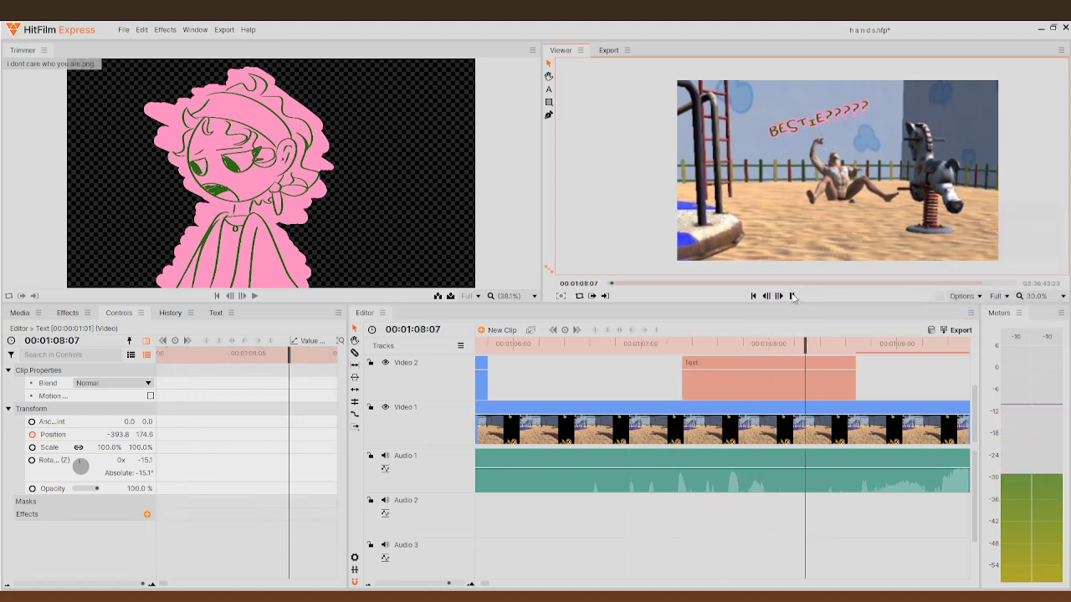
pyautogui.moveTo(832, 344); pyautogui.dragTo(518, 344)
pyautogui.click(793, 298)
pyautogui.click(793, 298)
pyautogui.click(784, 344)
pyautogui.moveTo(766, 353); pyautogui.dragTo(703, 378)
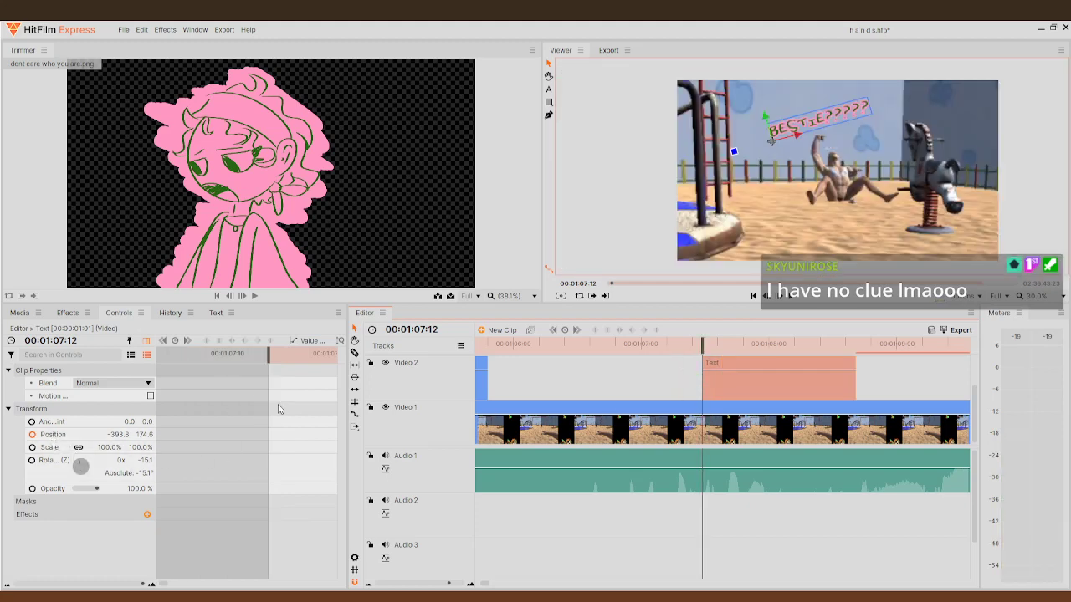
# - Keyframe the caption's position on every frame from 00:01:07:12 to 00:01:07:17, offsetting it each frame to create a shake
pyautogui.scroll(-2, 306, 427)
pyautogui.click(249, 438)
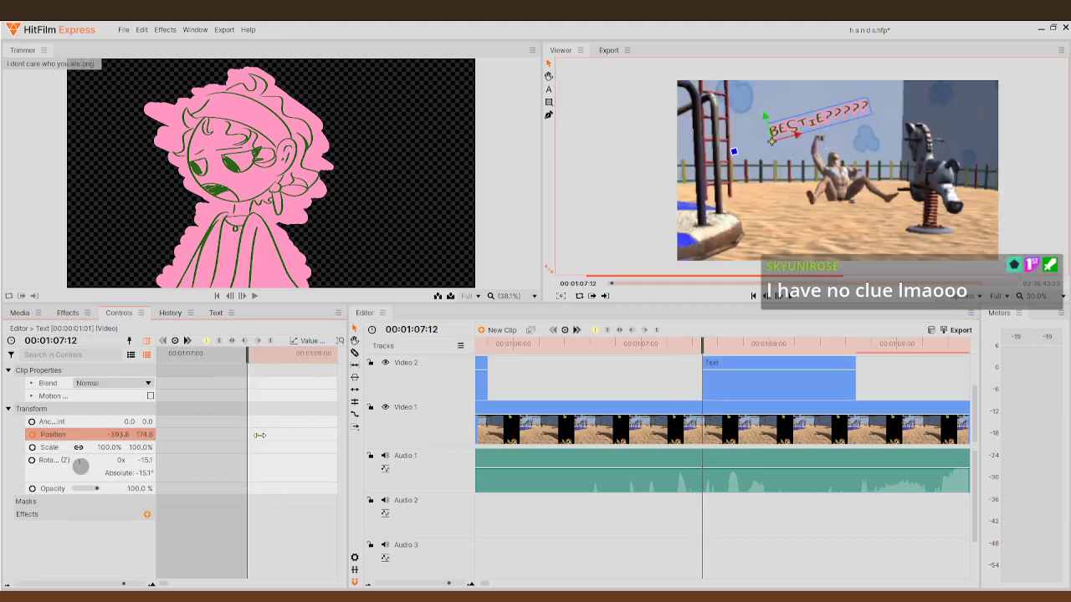
pyautogui.scroll(3, 819, 384)
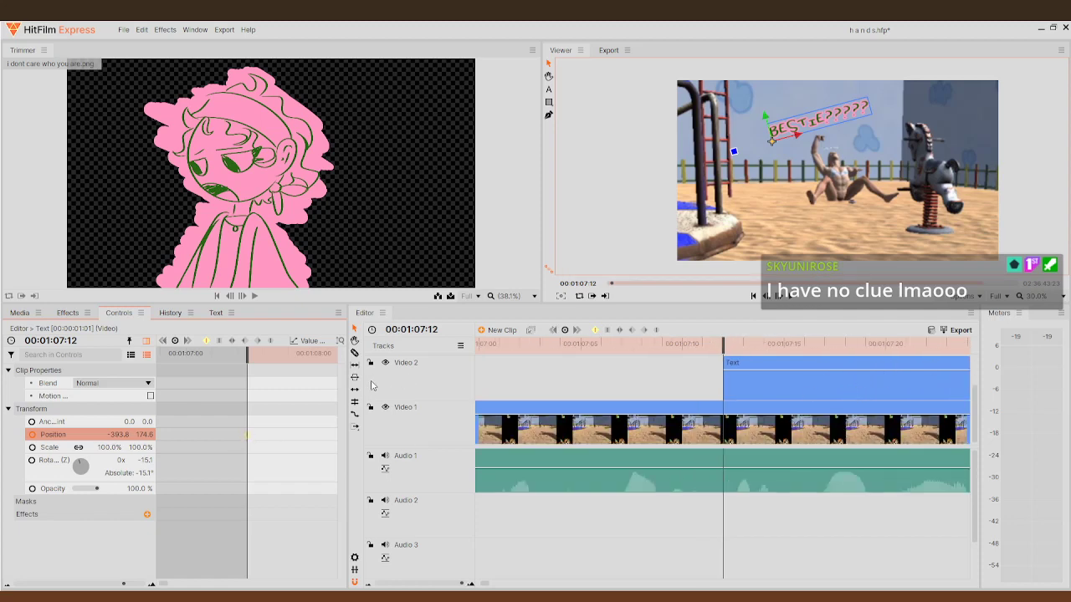
pyautogui.click(778, 297)
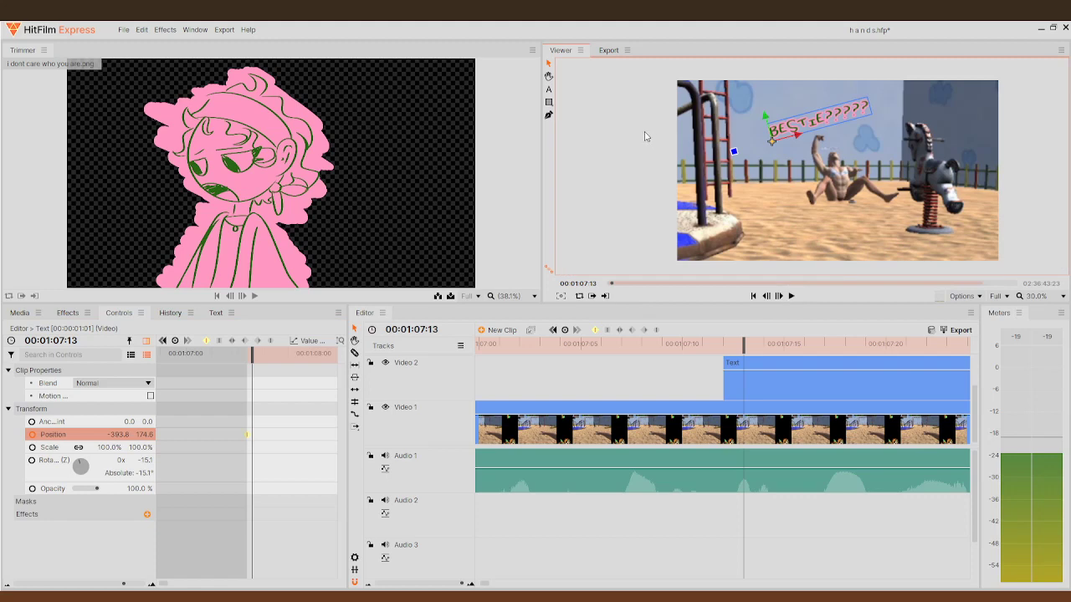
pyautogui.moveTo(792, 144)
pyautogui.mouseDown()
pyautogui.moveTo(800, 136)
pyautogui.moveTo(789, 163)
pyautogui.moveTo(771, 139)
pyautogui.mouseUp()
pyautogui.click(779, 296)
pyautogui.click(779, 296)
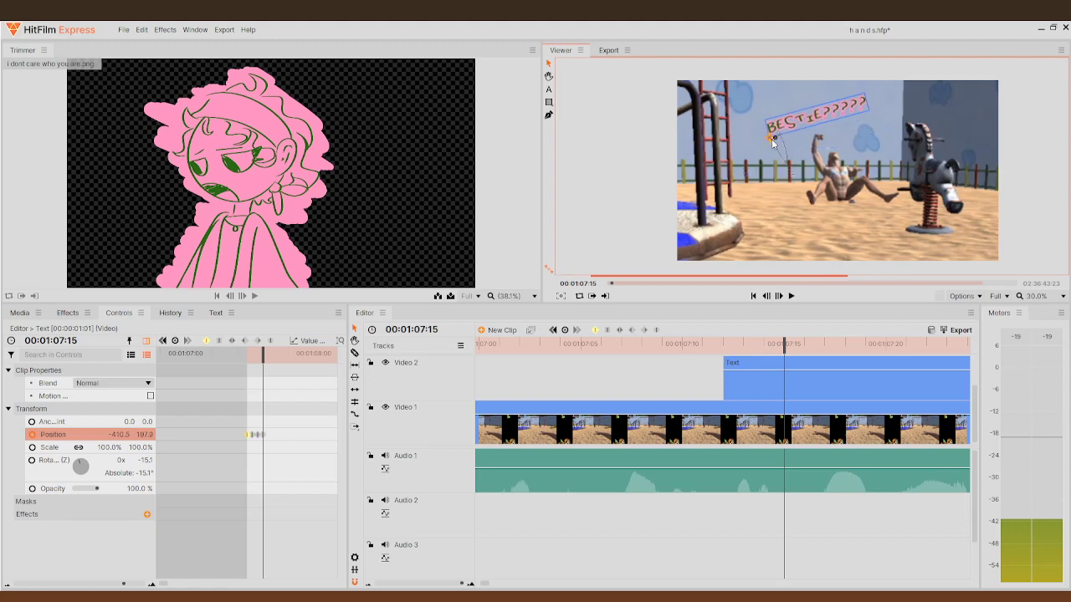
pyautogui.click(778, 296)
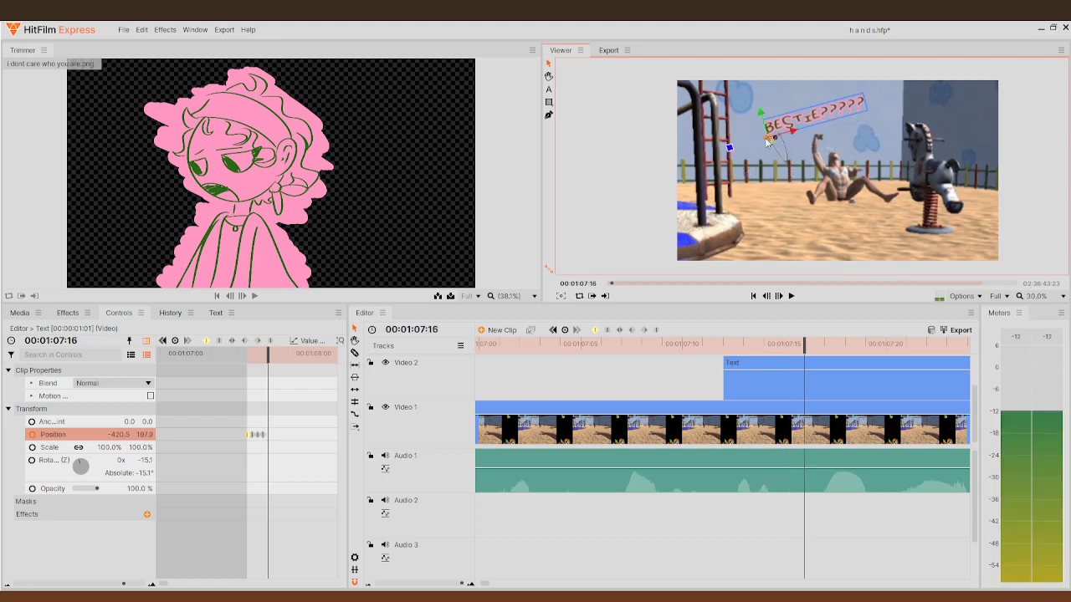
pyautogui.click(779, 296)
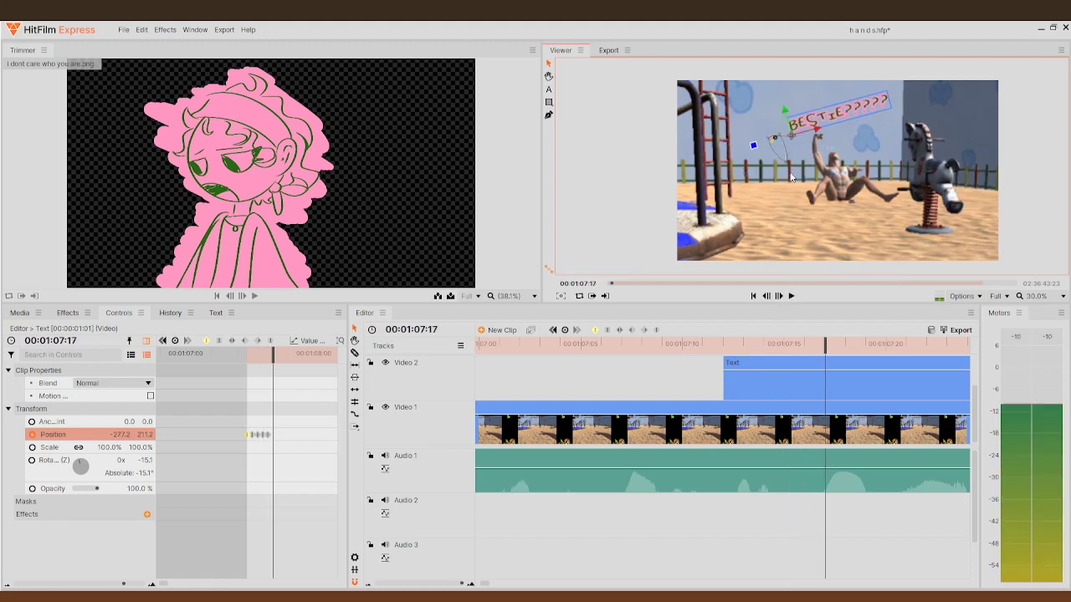
pyautogui.moveTo(788, 140); pyautogui.dragTo(763, 160)
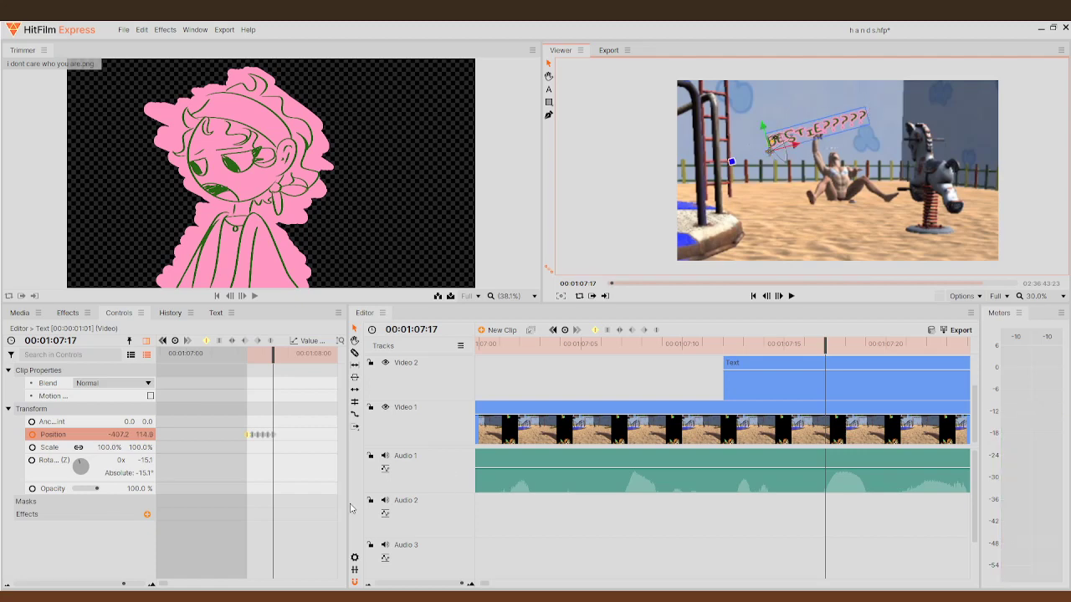
# - Copy the caption's six position keyframes and paste them at 00:01:07:18
pyautogui.scroll(3, 300, 445)
pyautogui.scroll(2, 278, 440)
pyautogui.scroll(-3, 278, 440)
pyautogui.moveTo(277, 439); pyautogui.dragTo(179, 434)
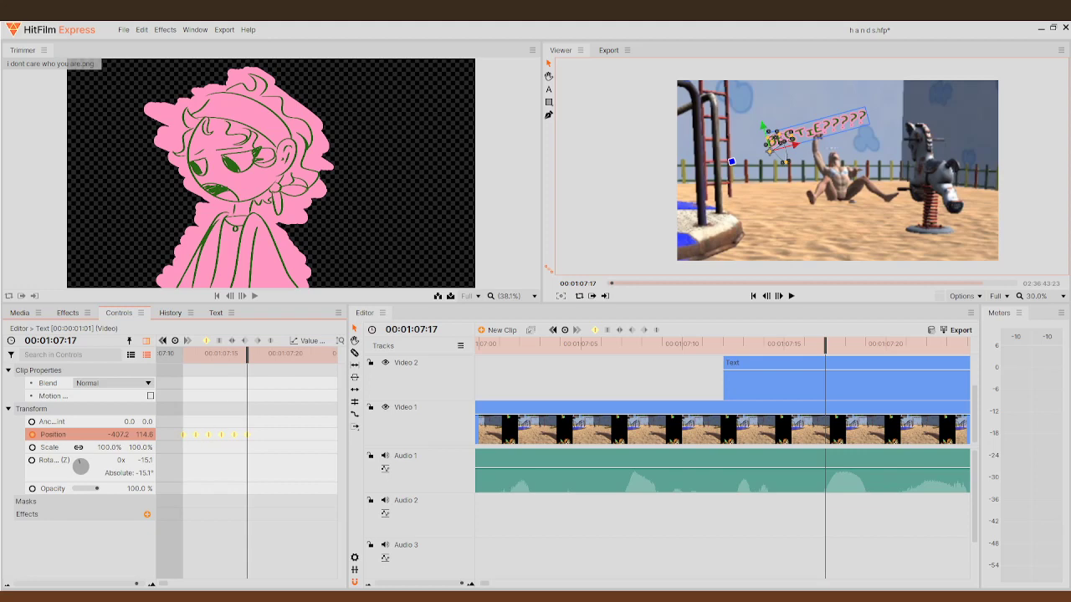
pyautogui.click(778, 295)
pyautogui.hotkey('ctrl', 'v')
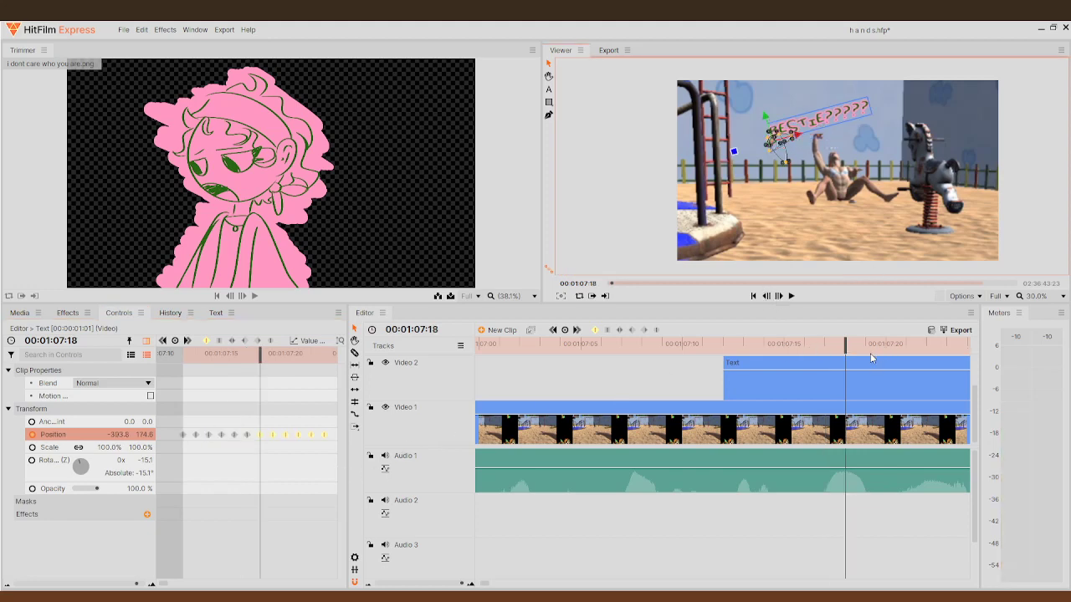
# - Paste the shake keyframes again at 00:01:07:24, and paste a copy of all the position keyframes at 00:01:08:05
pyautogui.moveTo(851, 343); pyautogui.dragTo(924, 389)
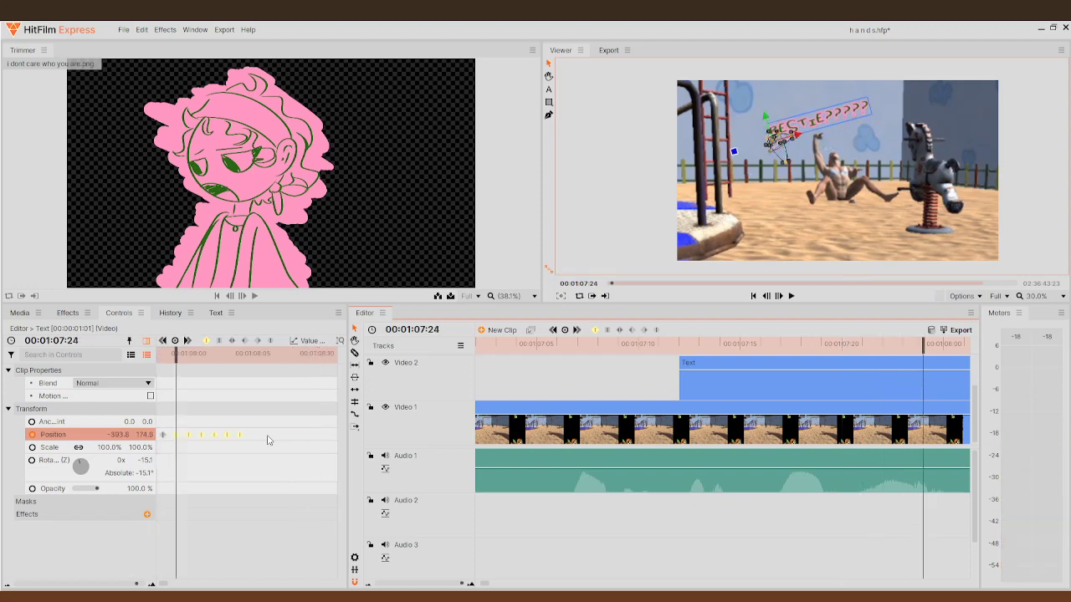
pyautogui.hscroll(-5, 218, 431)
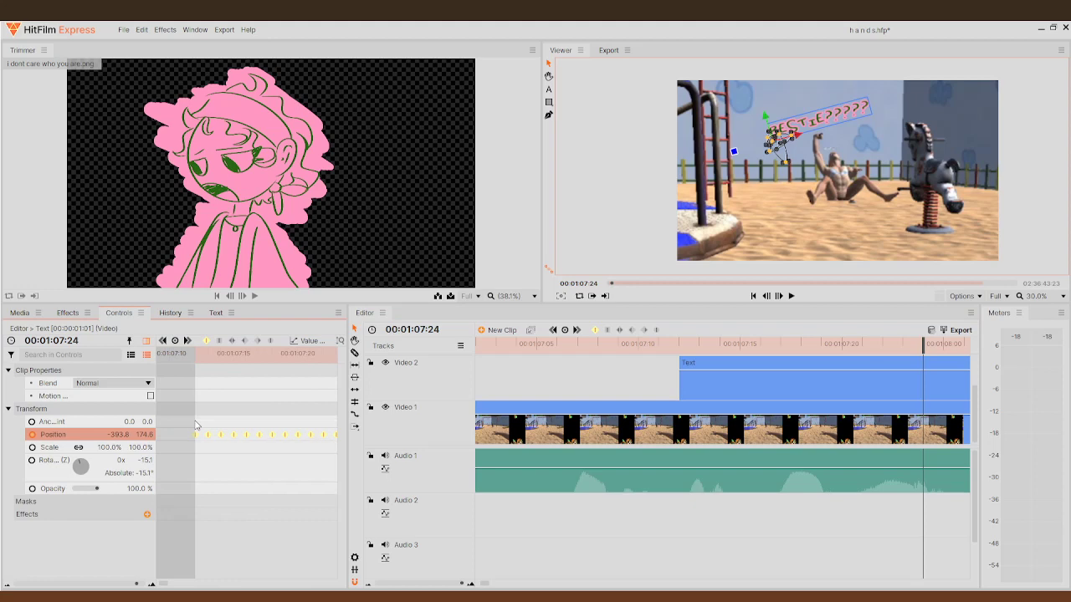
pyautogui.moveTo(284, 371); pyautogui.dragTo(240, 384)
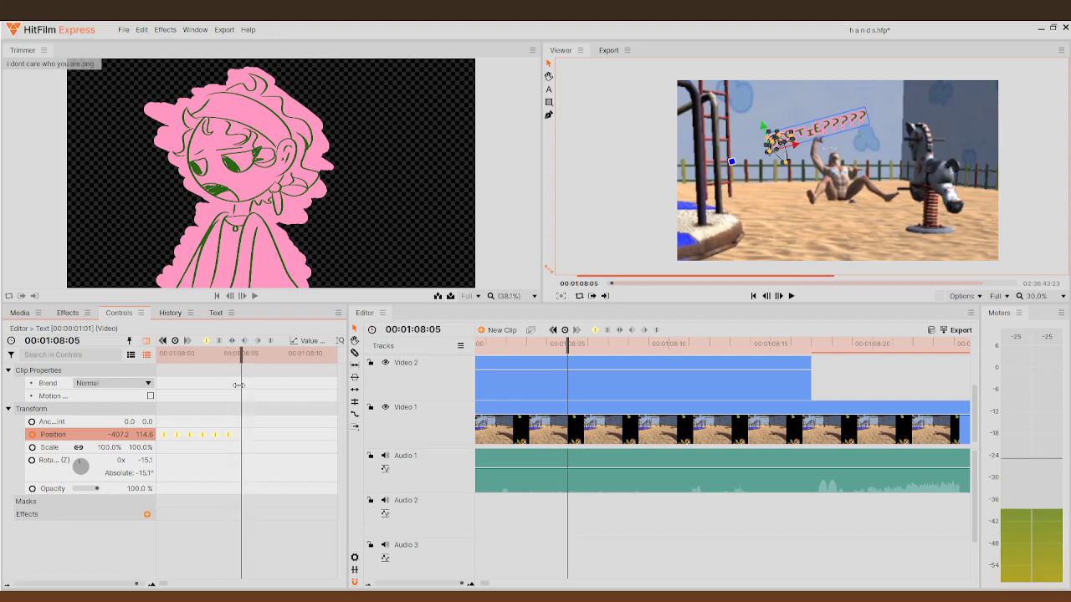
pyautogui.hotkey('ctrl', 'v')
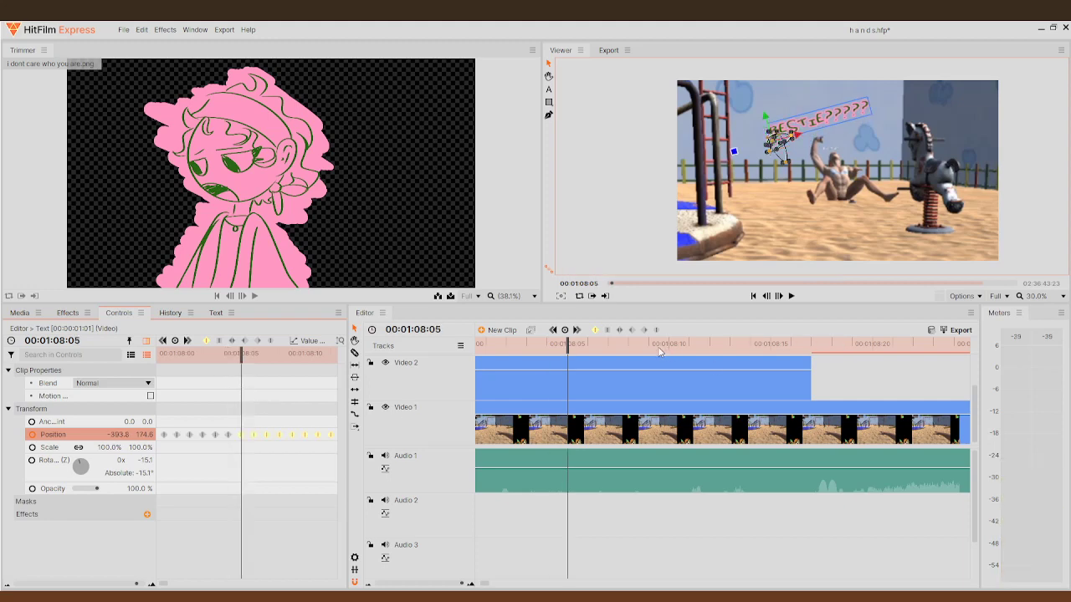
# - Play back the "BESTIE?????" caption from before its start to check the shake
pyautogui.scroll(-5, 656, 367)
pyautogui.moveTo(721, 349); pyautogui.dragTo(648, 349)
pyautogui.click(790, 293)
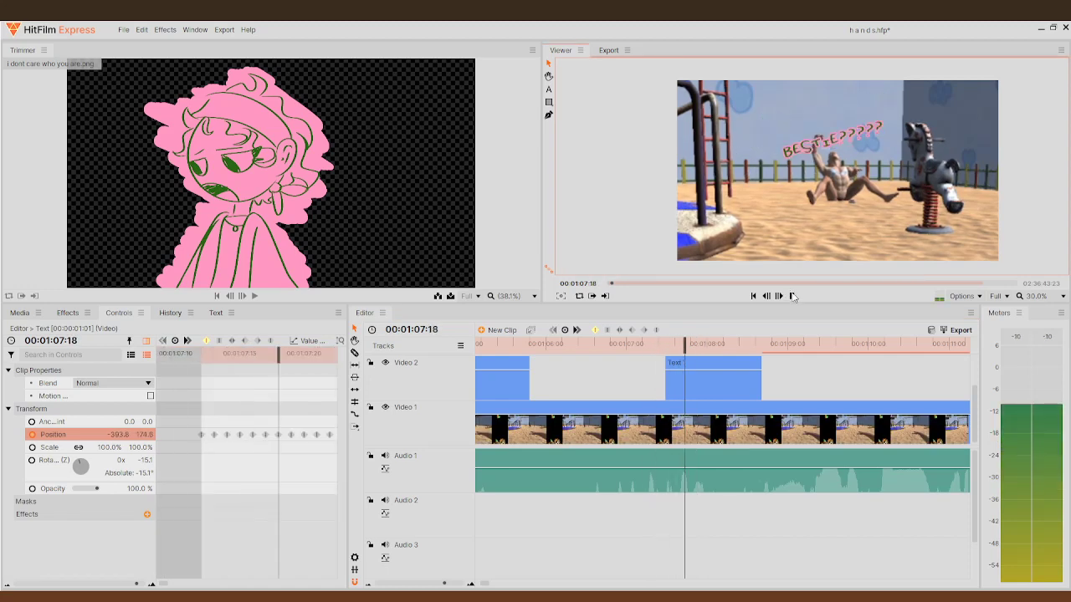
# - Scrub ahead past the "BESTIE?????" caption to 00:01:10:23 and select the gameplay clip on Video 1
pyautogui.moveTo(792, 339)
pyautogui.mouseDown()
pyautogui.moveTo(888, 344)
pyautogui.moveTo(998, 328)
pyautogui.moveTo(937, 343)
pyautogui.moveTo(538, 343)
pyautogui.moveTo(636, 345)
pyautogui.moveTo(742, 369)
pyautogui.moveTo(667, 369)
pyautogui.mouseUp()
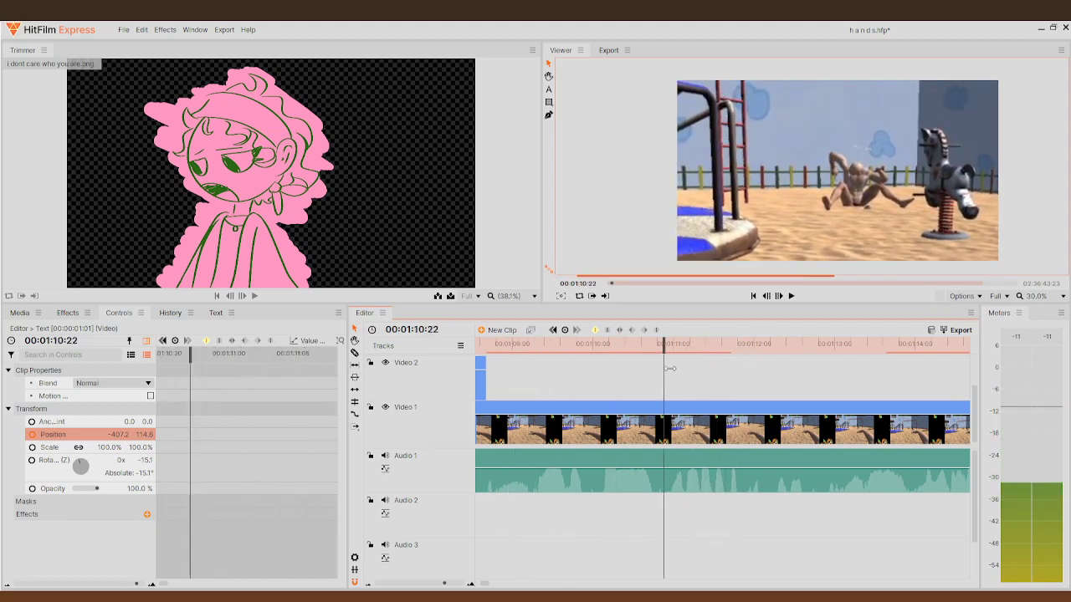
pyautogui.click(707, 439)
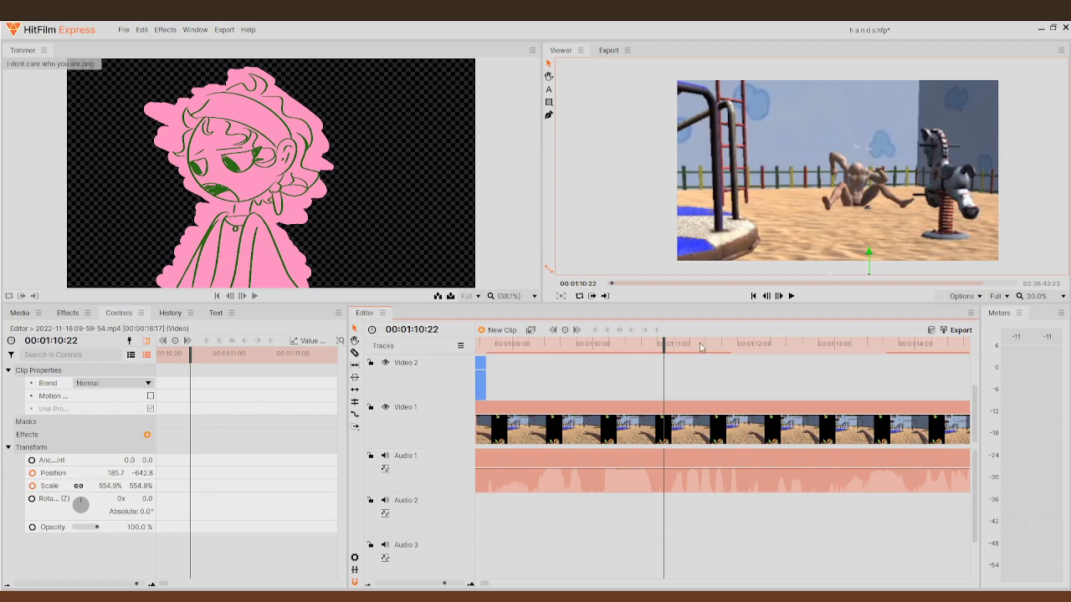
pyautogui.click(783, 297)
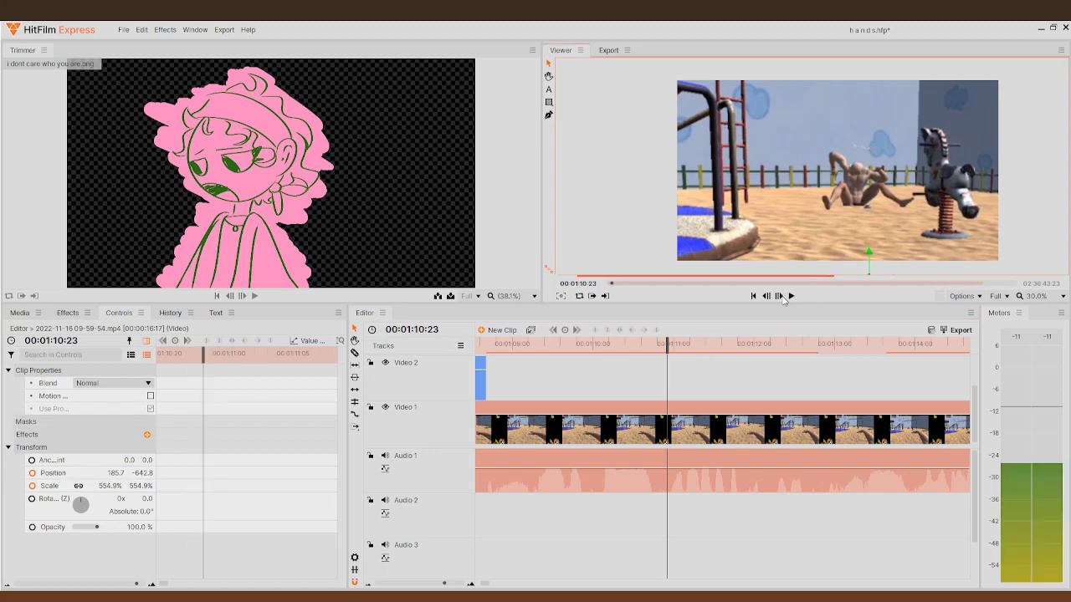
pyautogui.moveTo(659, 446); pyautogui.dragTo(646, 407)
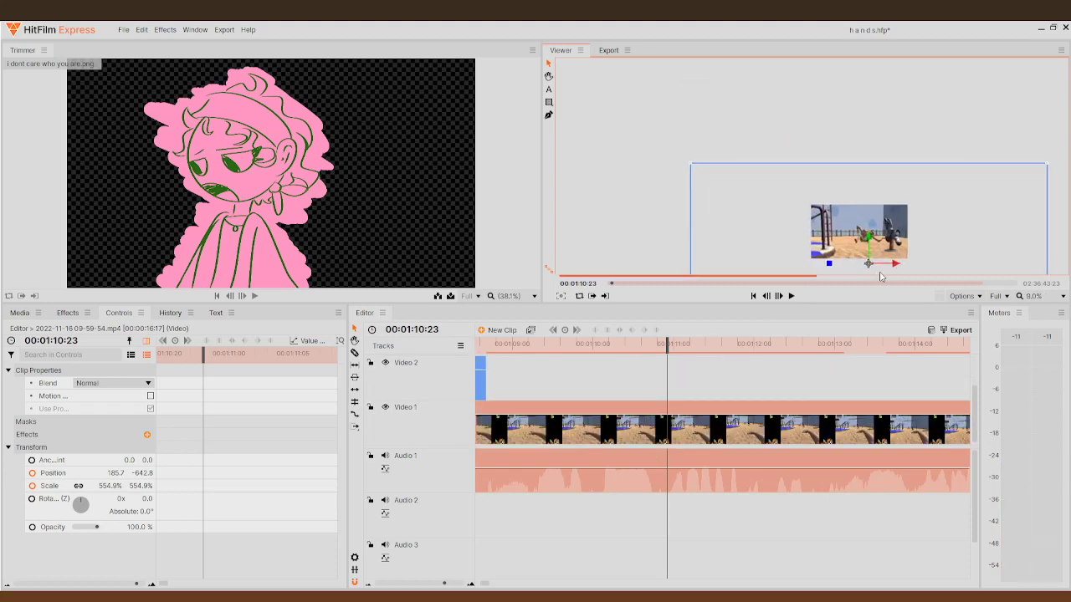
pyautogui.scroll(1, 880, 278)
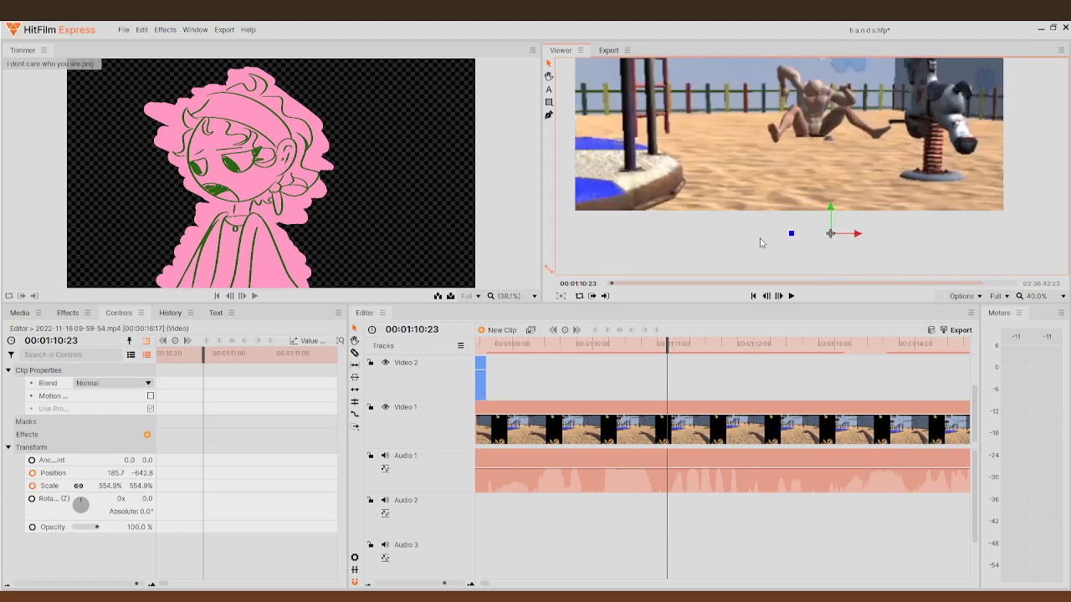
pyautogui.click(550, 117)
pyautogui.click(768, 116)
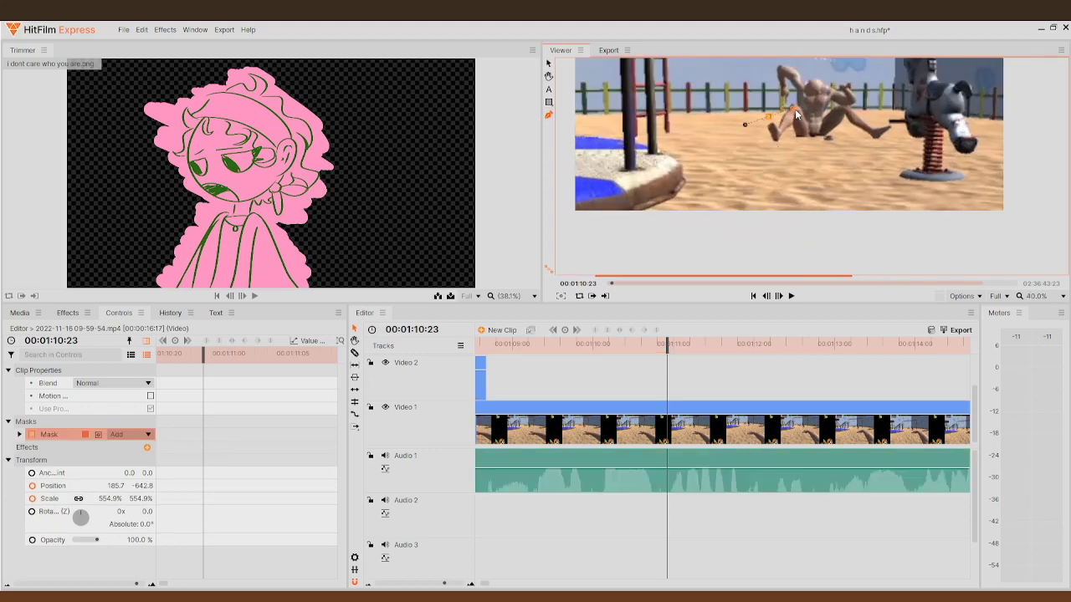
pyautogui.click(701, 203)
pyautogui.click(722, 198)
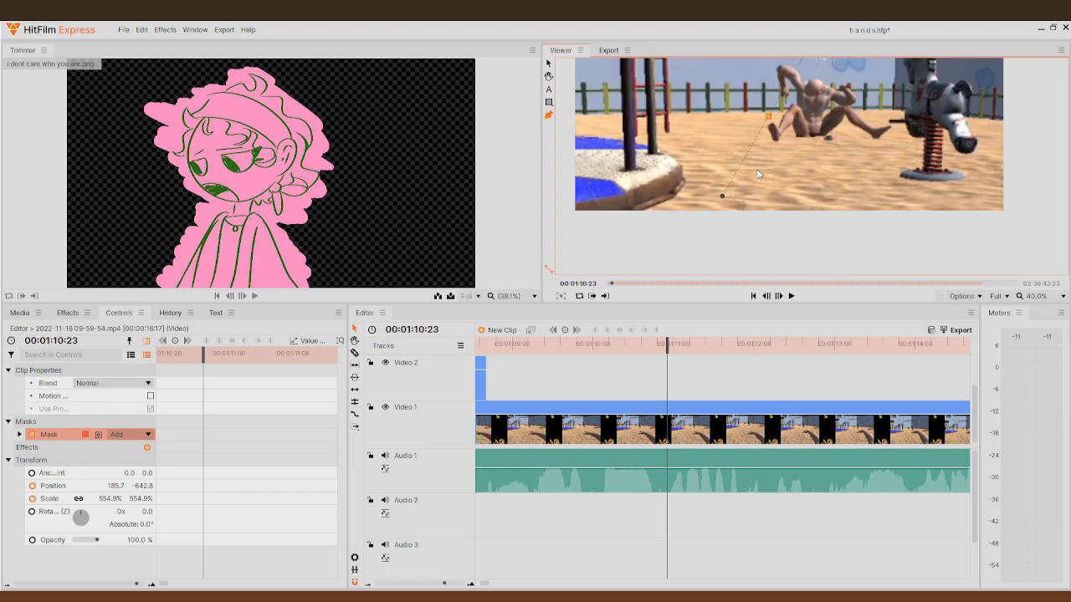
pyautogui.hotkey('ctrl', 'z')
pyautogui.hotkey('ctrl', 'z')
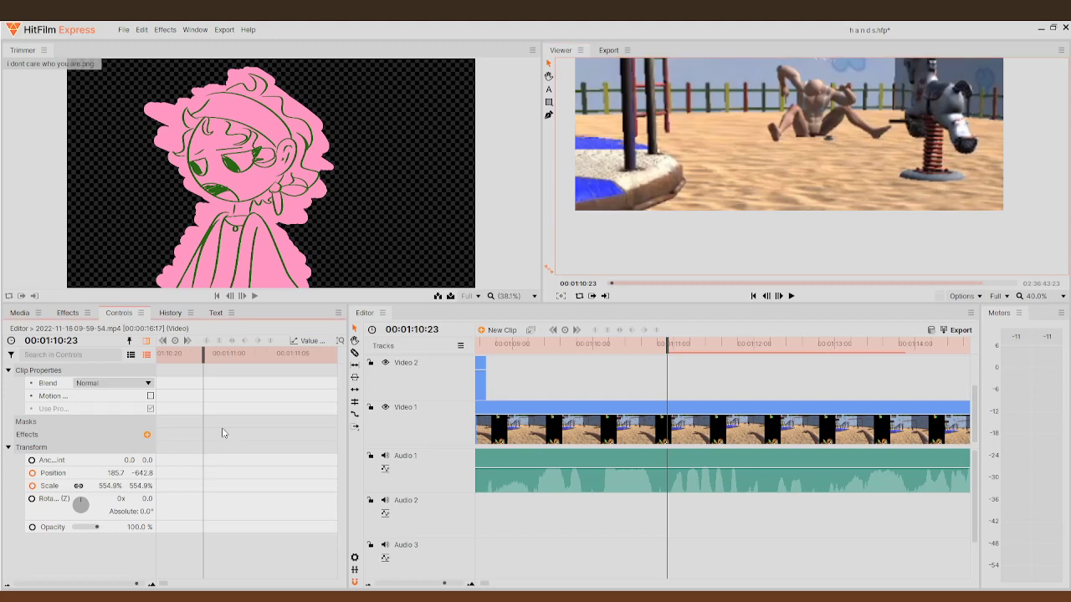
# - Try to keyframe the gameplay clip's scale at 00:01:10:23 by changing its value
pyautogui.click(696, 433)
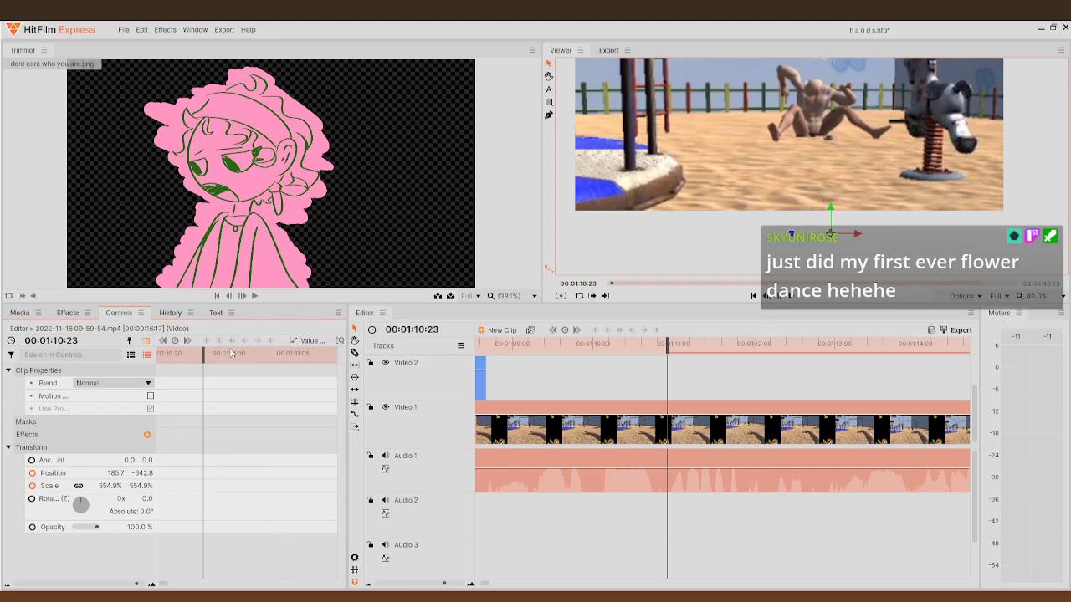
pyautogui.scroll(2, 246, 390)
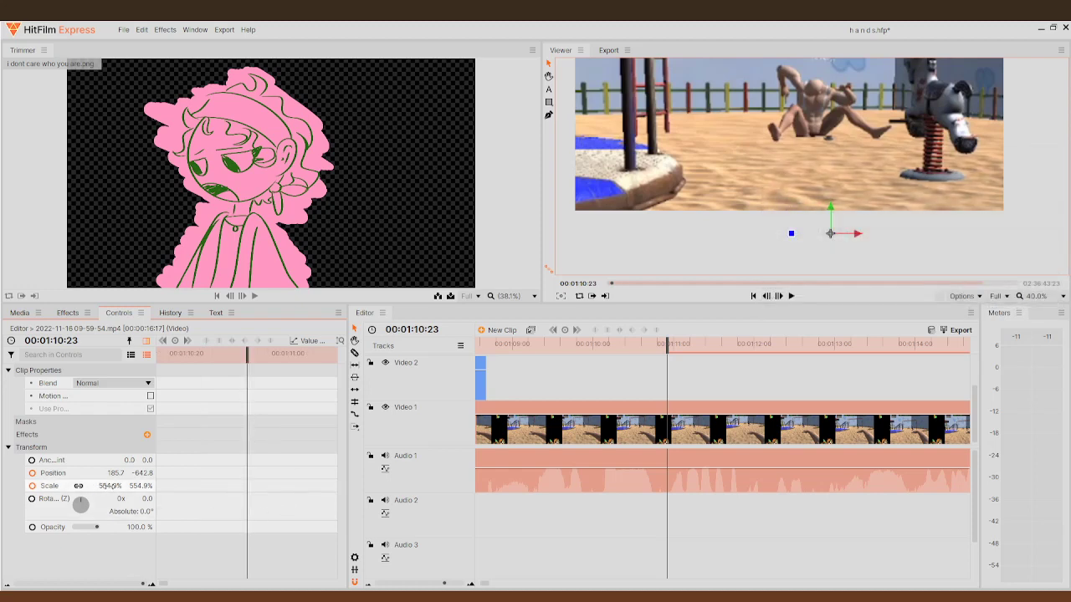
pyautogui.click(111, 487)
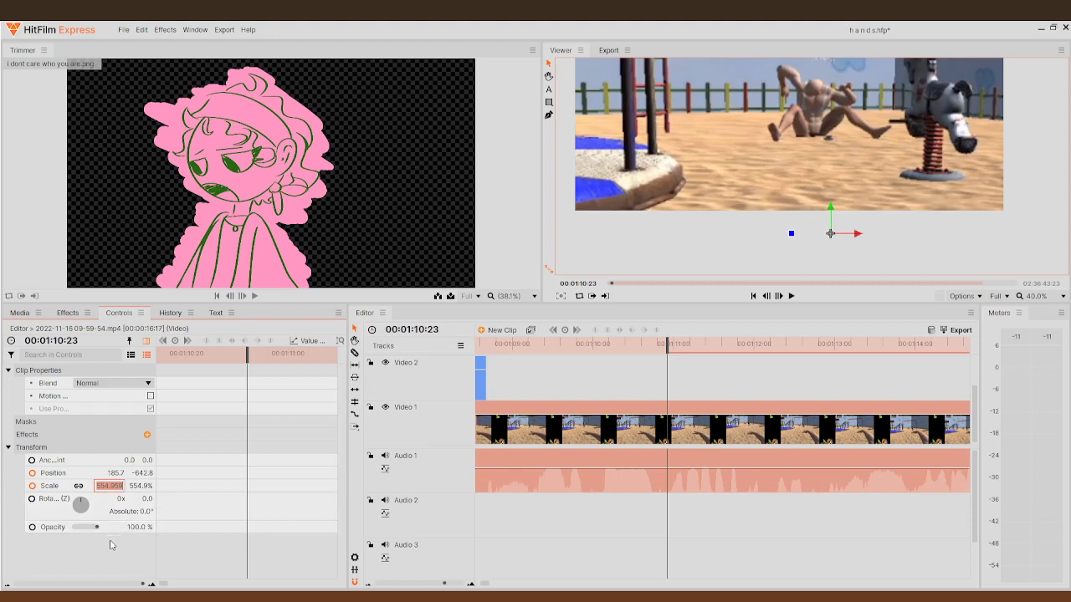
pyautogui.press('BackSpace')
pyautogui.write('0')
pyautogui.press('Return')
pyautogui.click(115, 487)
pyautogui.write('159')
pyautogui.press('Return')
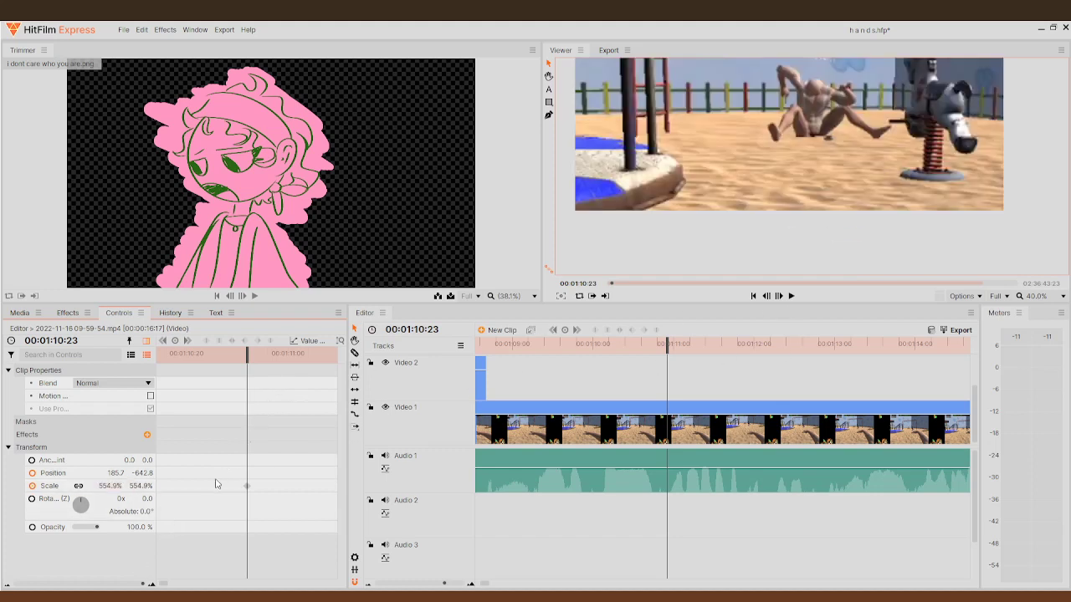
pyautogui.hotkey('ctrl', 'z')
pyautogui.hotkey('ctrl', 'y')
# - Add a position keyframe to the gameplay clip at 00:01:10:23 by setting X to 0 and reverting the value
pyautogui.press('BackSpace')
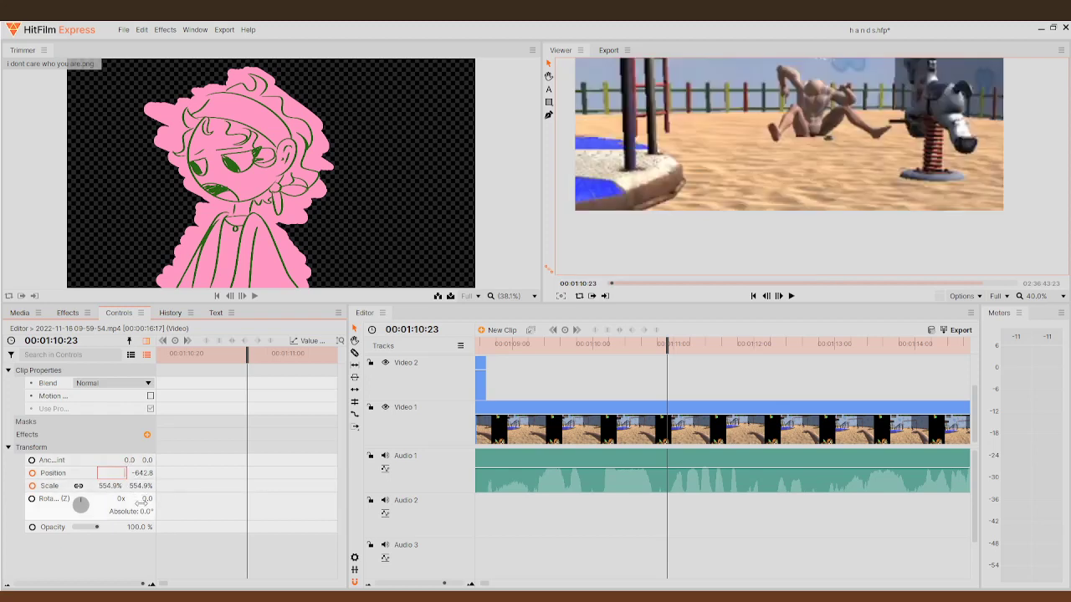
pyautogui.write('60')
pyautogui.press('Return')
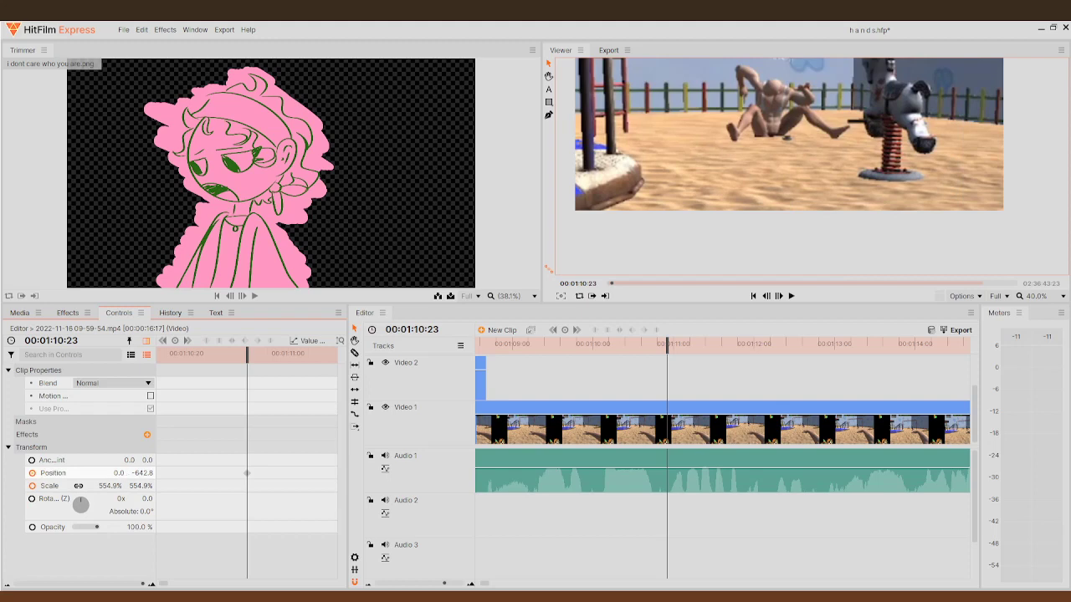
pyautogui.hotkey('ctrl', 'z')
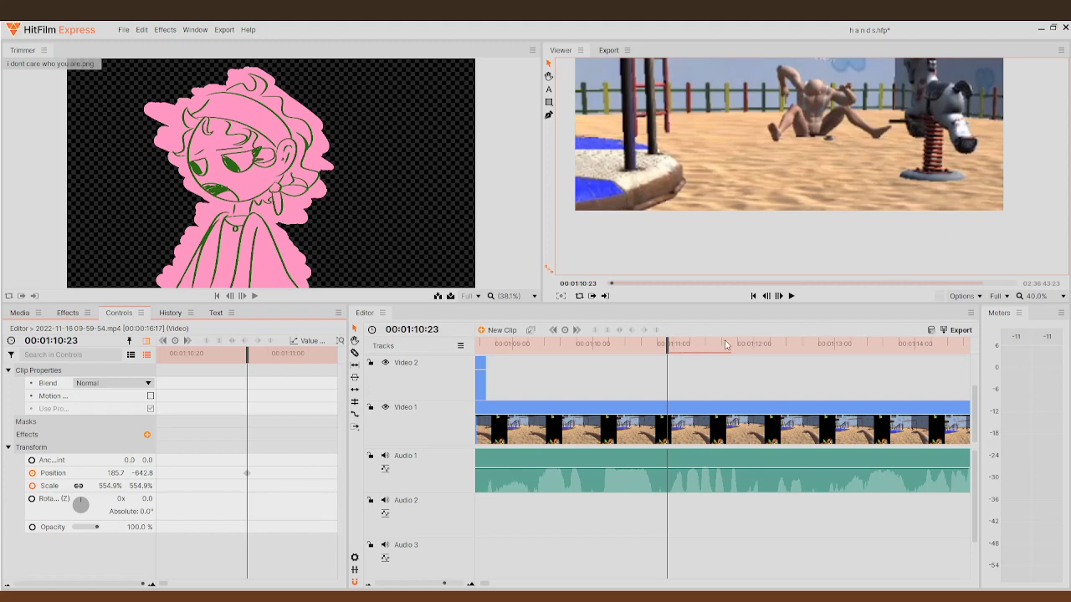
# - Play ahead to 00:01:11:12 and move the gameplay clip straight down to a Y position of about -918
pyautogui.click(789, 297)
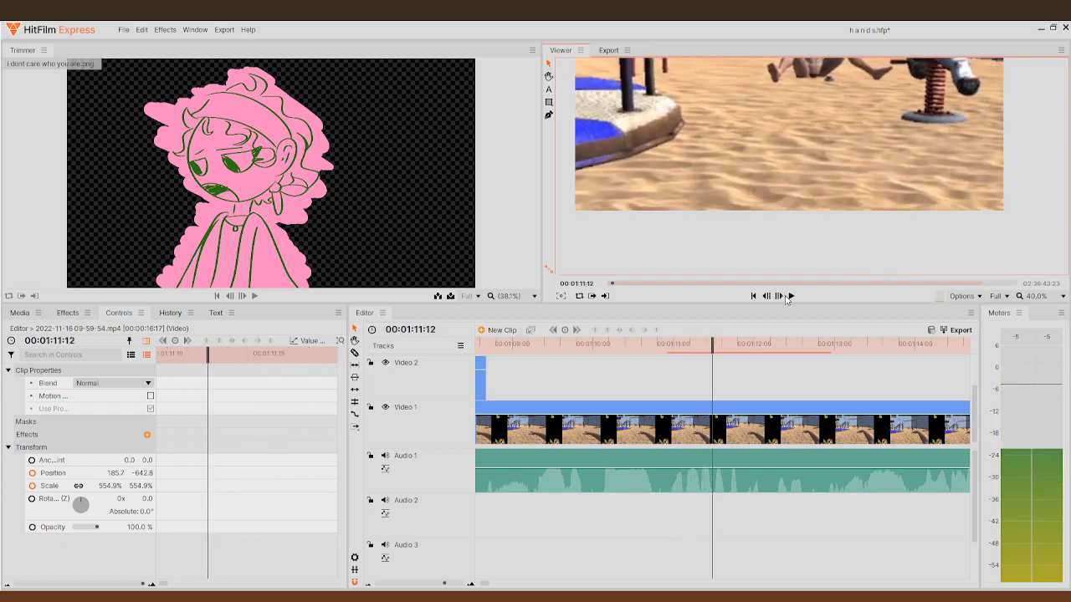
pyautogui.click(789, 297)
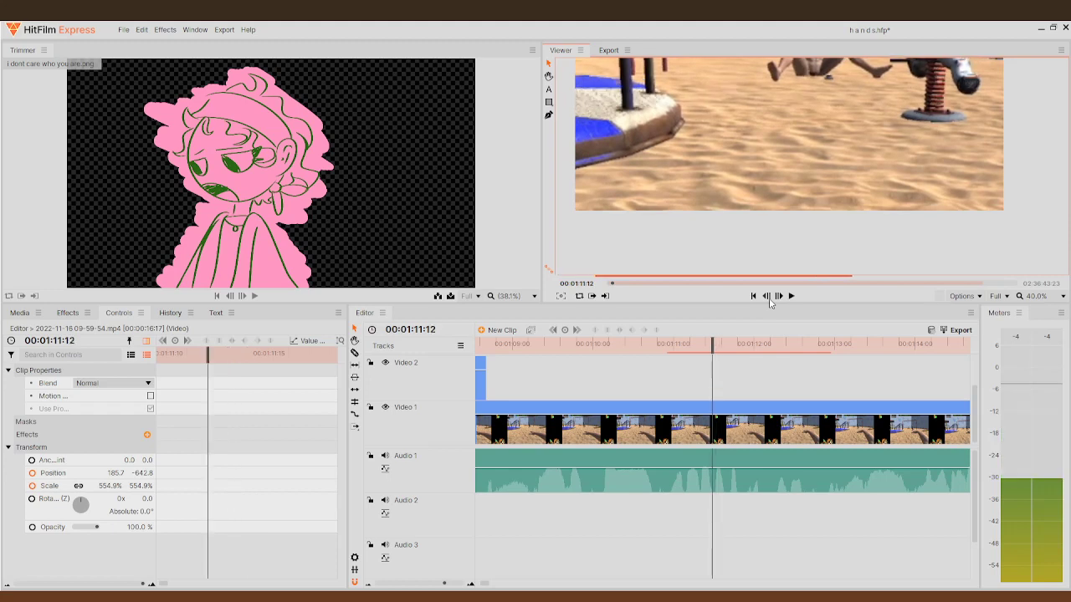
pyautogui.scroll(-2, 691, 223)
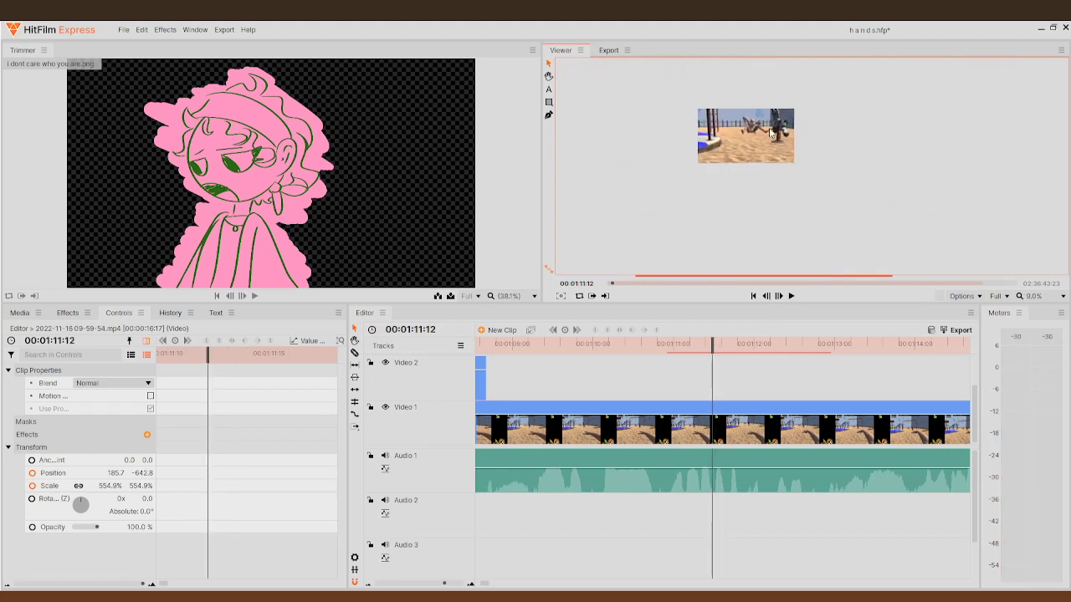
pyautogui.scroll(1, 764, 141)
pyautogui.click(755, 160)
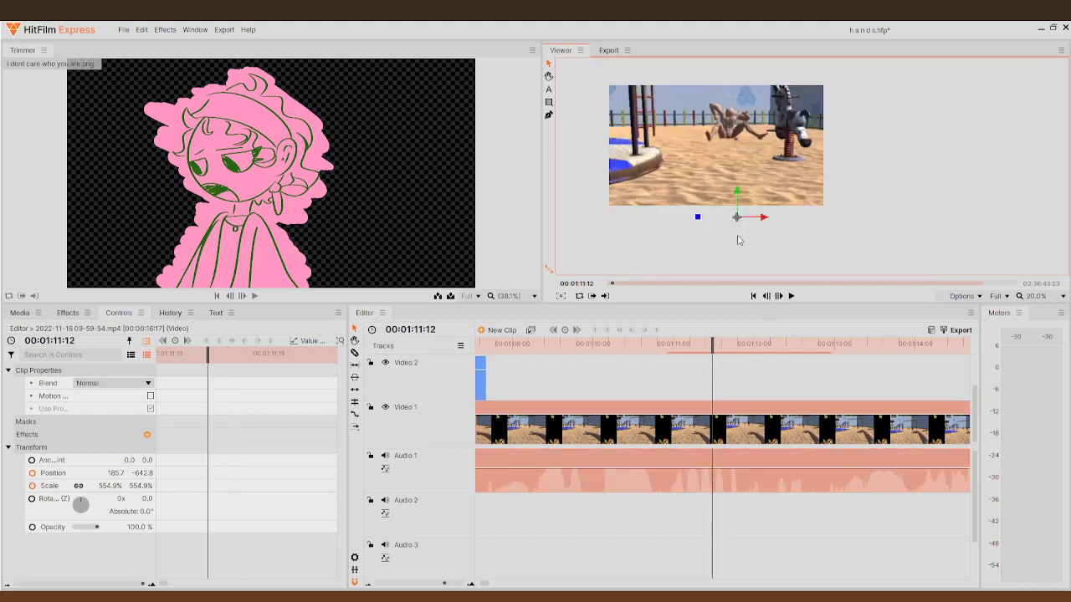
pyautogui.moveTo(736, 194); pyautogui.dragTo(738, 226)
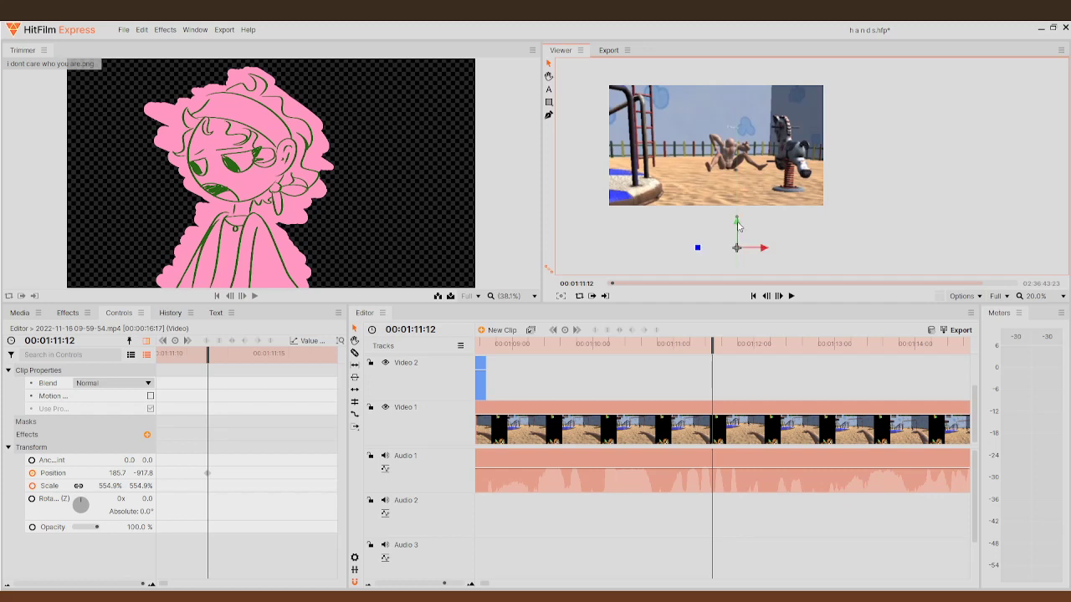
# - Move ahead to 00:01:13:11 and shift the gameplay clip straight up to follow the camera tilt
pyautogui.click(791, 296)
pyautogui.click(790, 296)
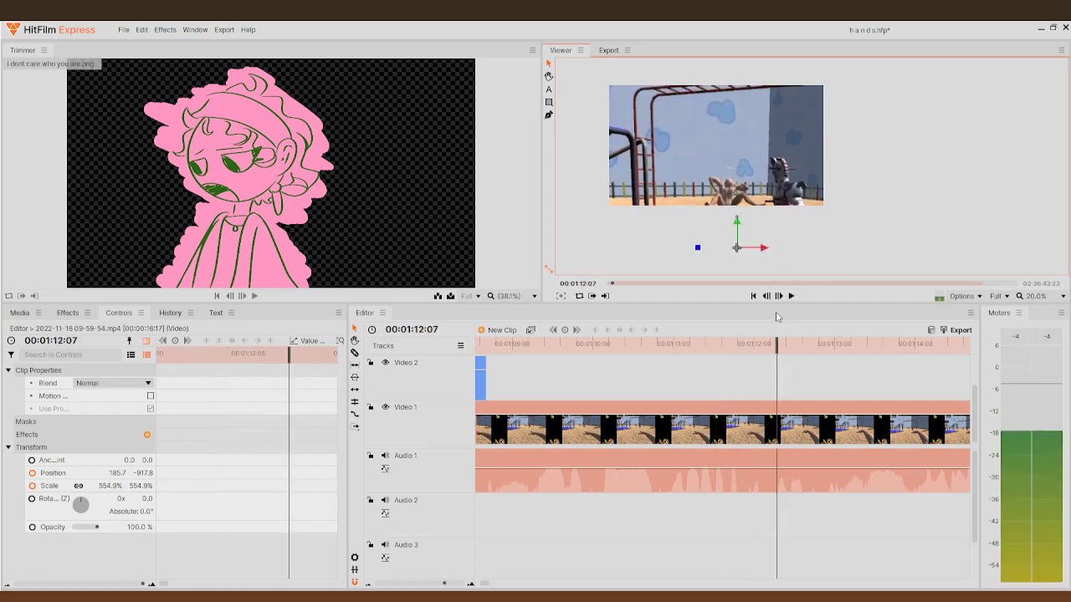
pyautogui.moveTo(782, 347); pyautogui.dragTo(876, 375)
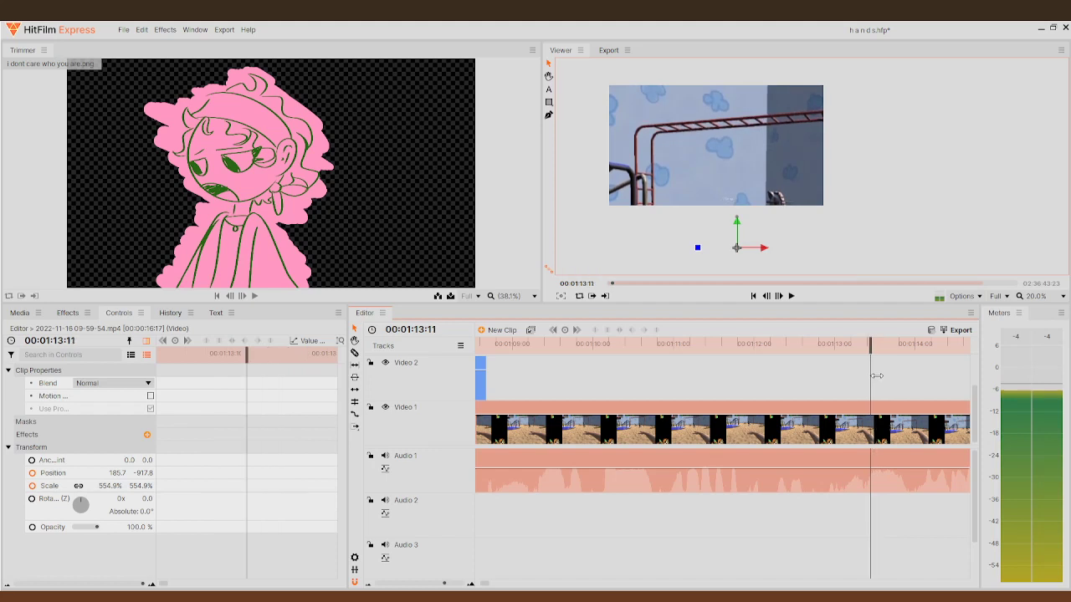
pyautogui.moveTo(738, 226); pyautogui.dragTo(738, 150)
# - Play back the gameplay clip from before its position keyframes to check the vertical movement
pyautogui.moveTo(861, 351); pyautogui.dragTo(481, 346)
pyautogui.click(791, 297)
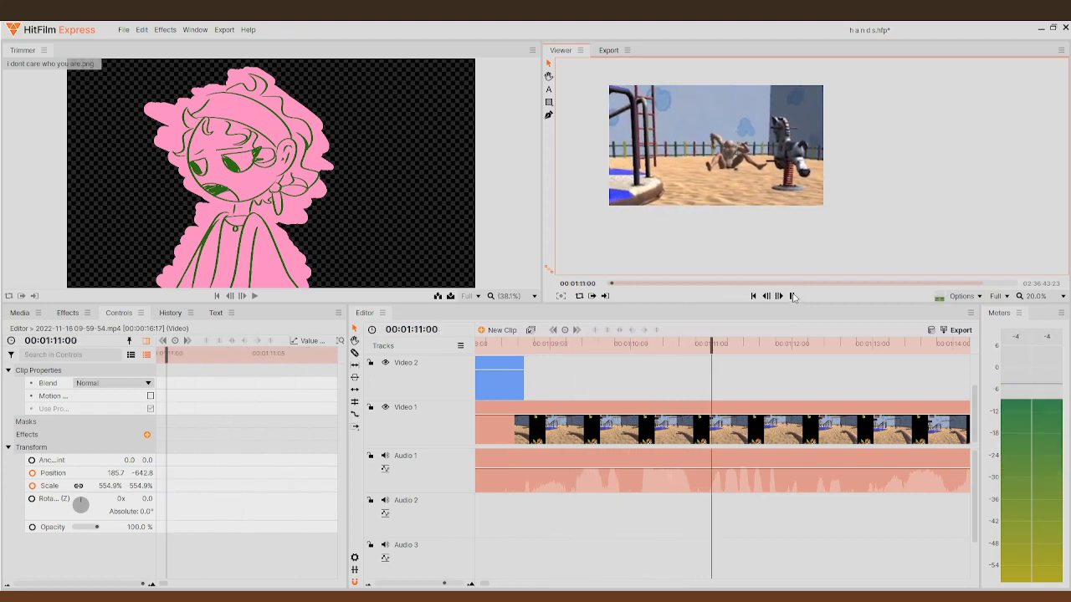
pyautogui.click(791, 296)
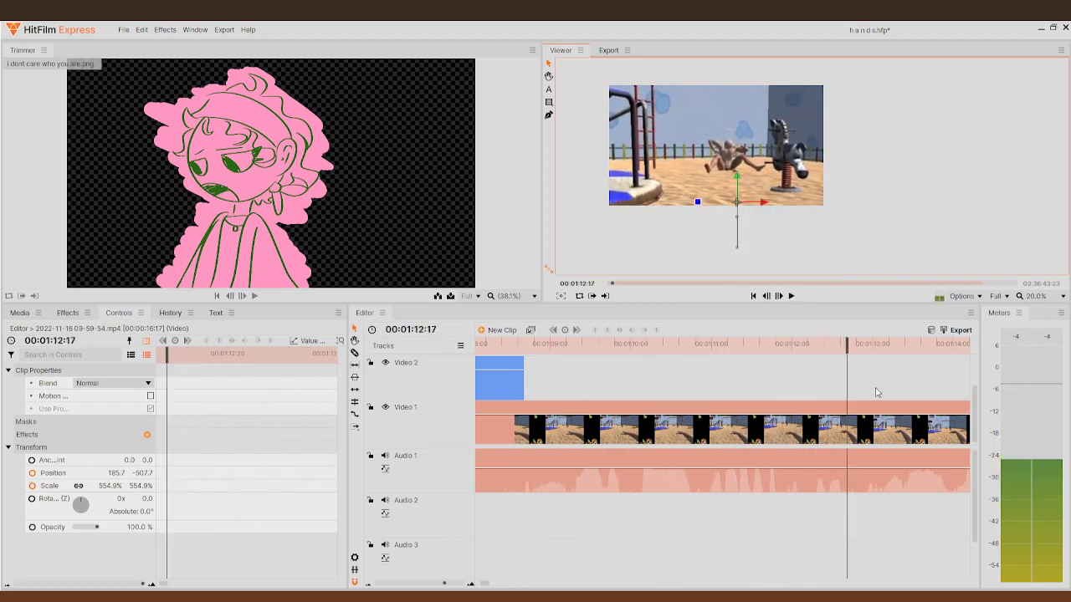
# - Add an "OH GOD" text caption beside the figure, starting at 00:01:11:23
pyautogui.moveTo(848, 374); pyautogui.dragTo(790, 415)
pyautogui.click(550, 91)
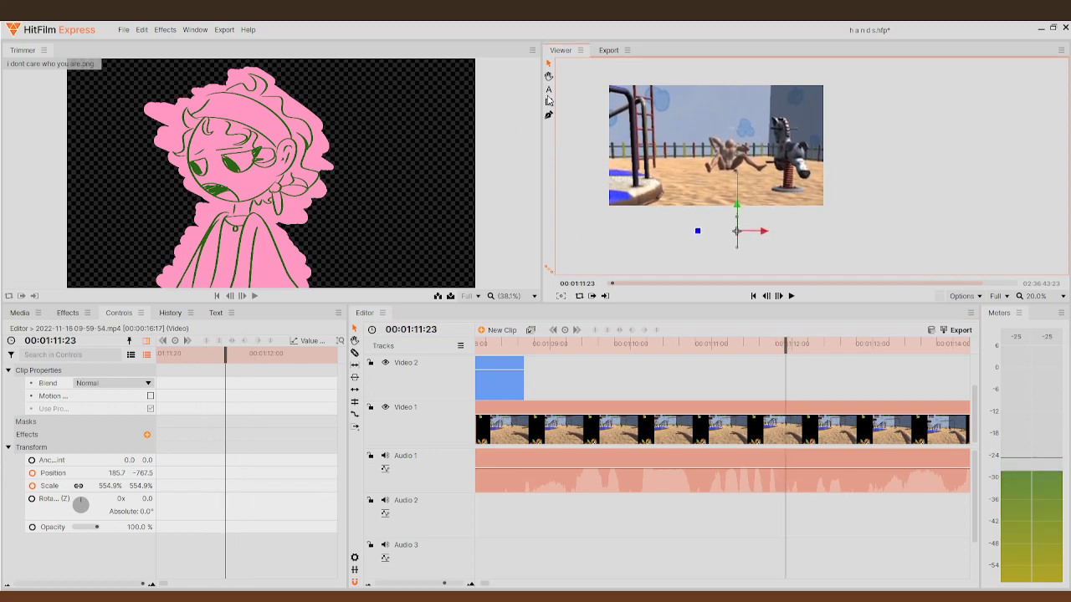
pyautogui.click(660, 117)
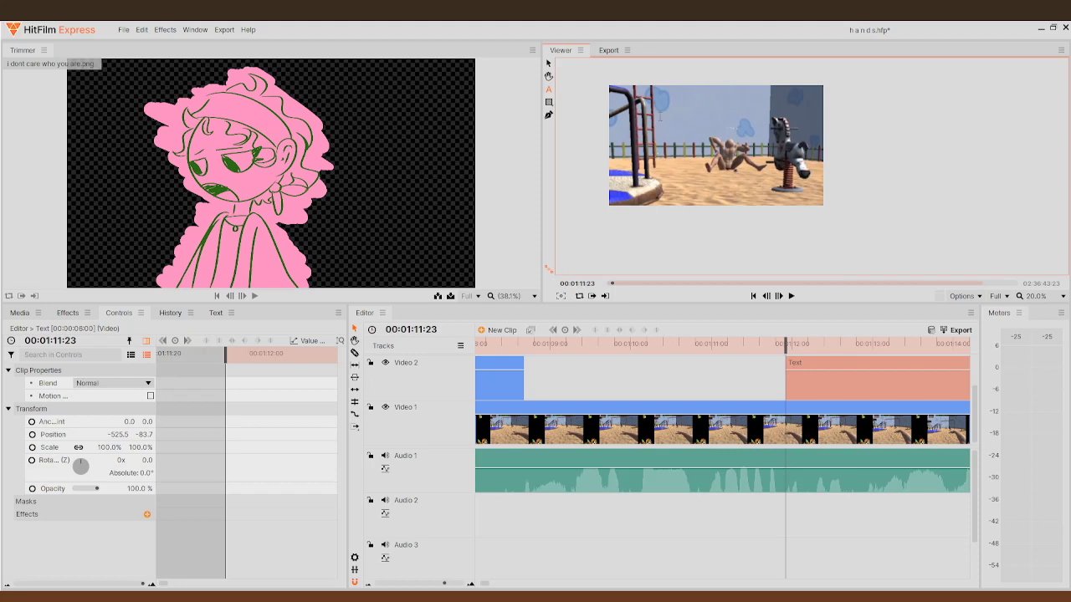
pyautogui.write('OH GOD')
# - Try to set the "OH GOD" caption's font size to 300 and its outline width to 11
pyautogui.click(216, 316)
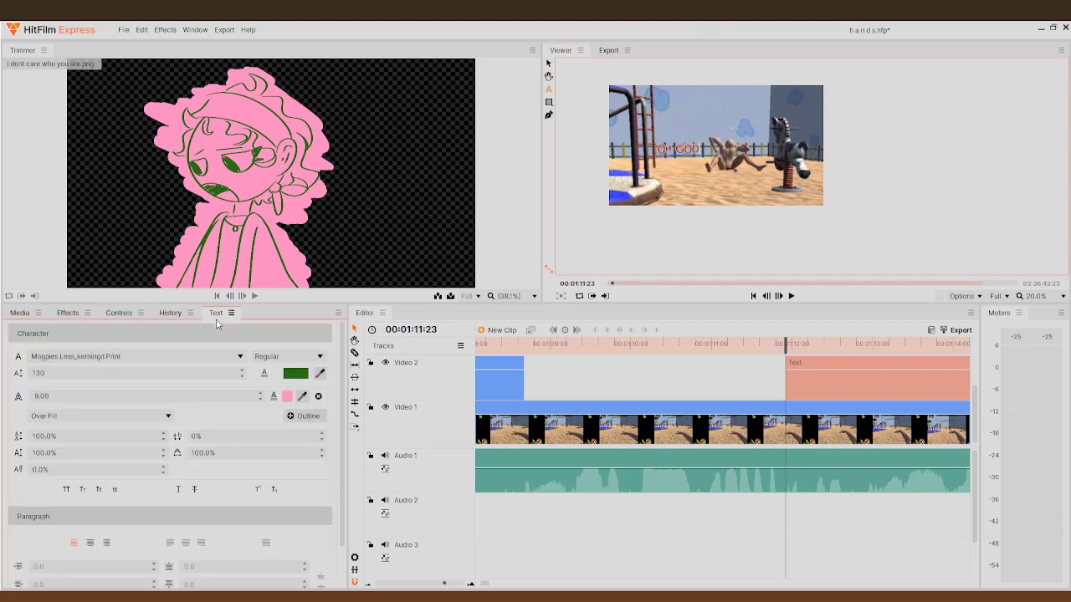
pyautogui.doubleClick(107, 373)
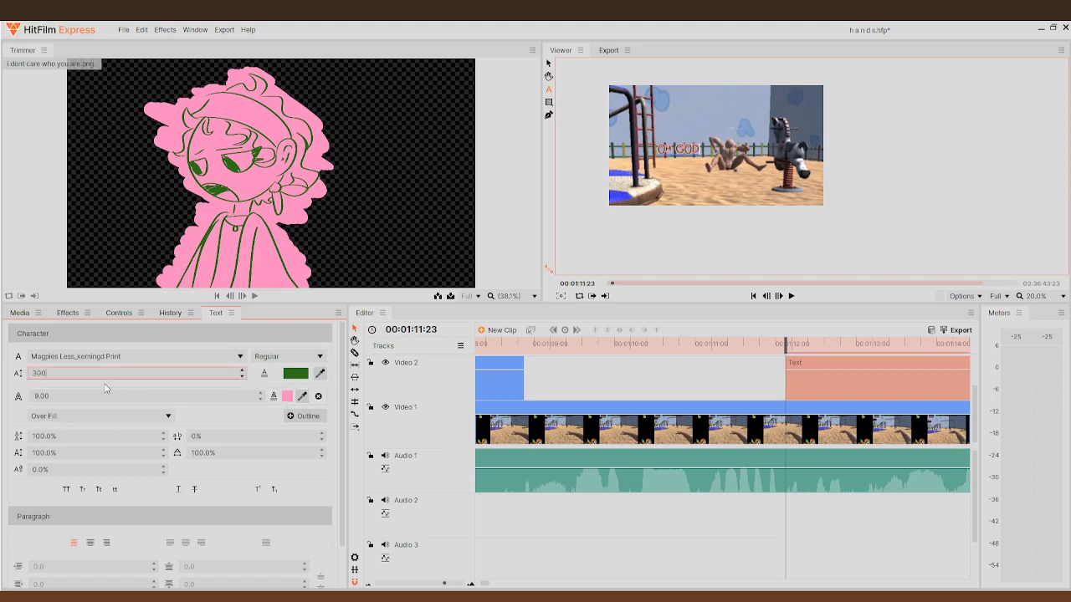
pyautogui.write('300')
pyautogui.doubleClick(111, 394)
pyautogui.write('1')
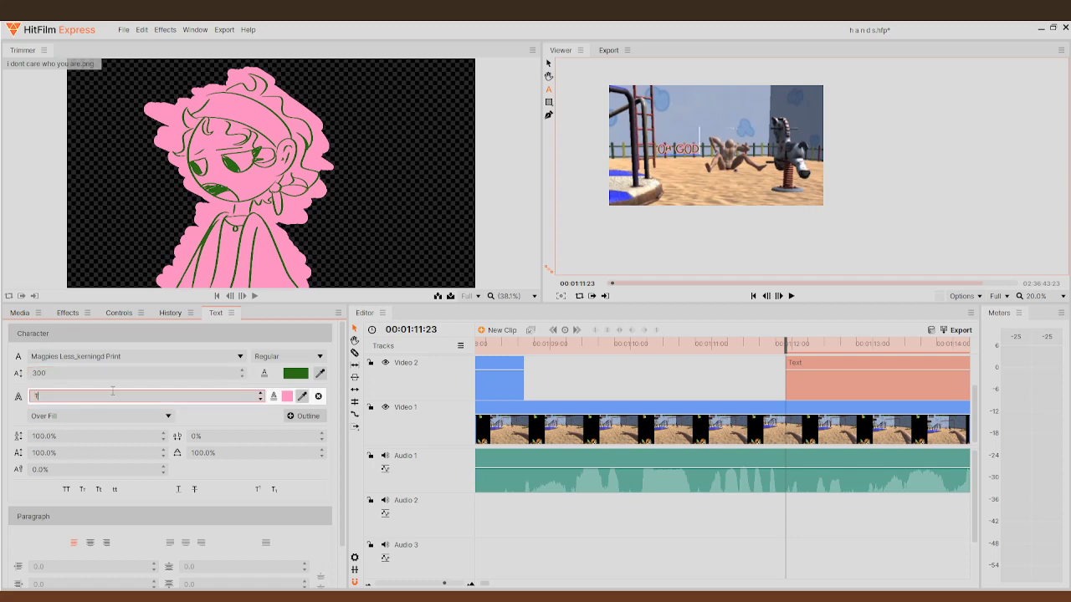
pyautogui.write('1')
pyautogui.press('Return')
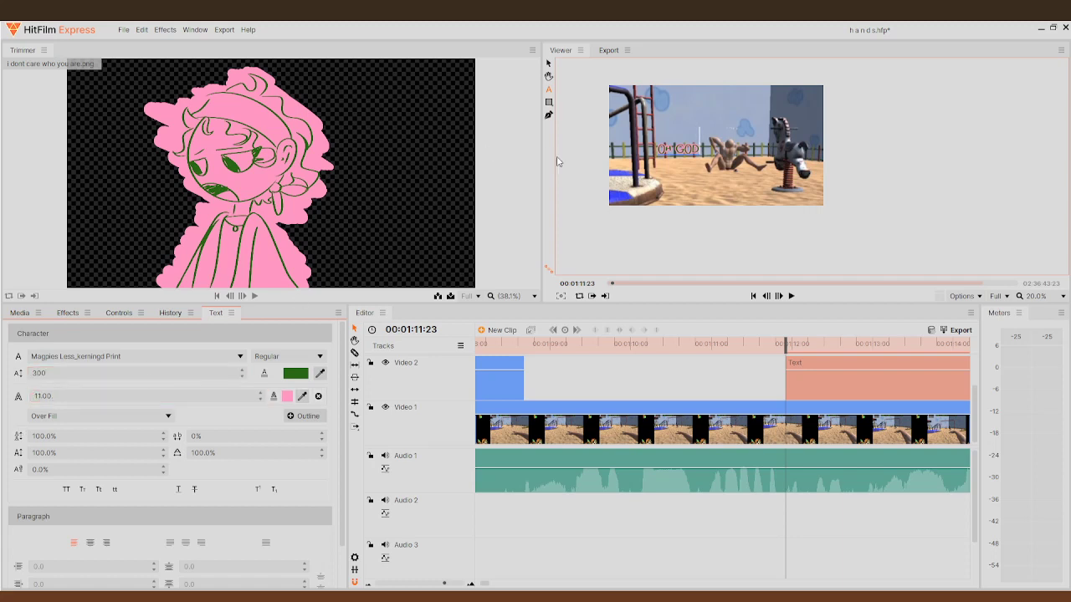
pyautogui.hotkey('ctrl', 'a')
pyautogui.click(704, 244)
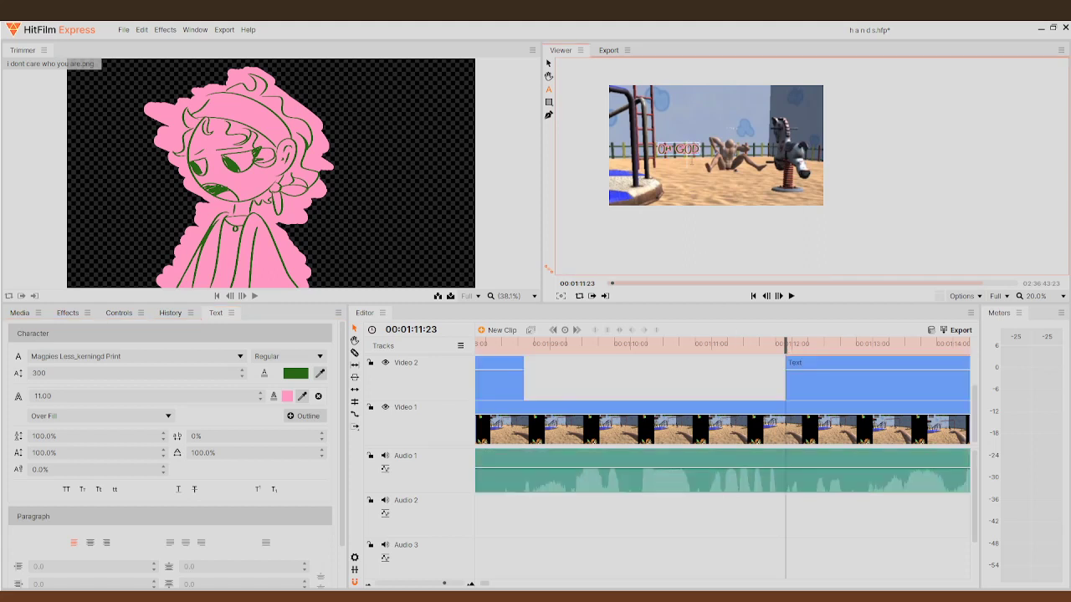
# - Delete the stray text clip on Video 3 above the "OH GOD" caption
pyautogui.moveTo(848, 364); pyautogui.dragTo(844, 379)
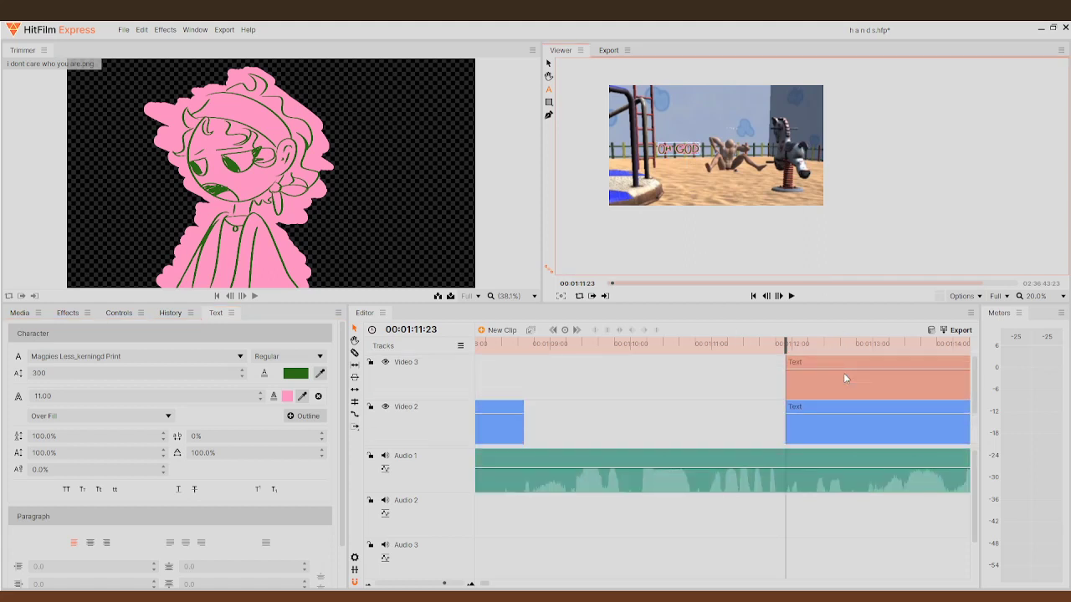
pyautogui.click(847, 378)
pyautogui.press('Delete')
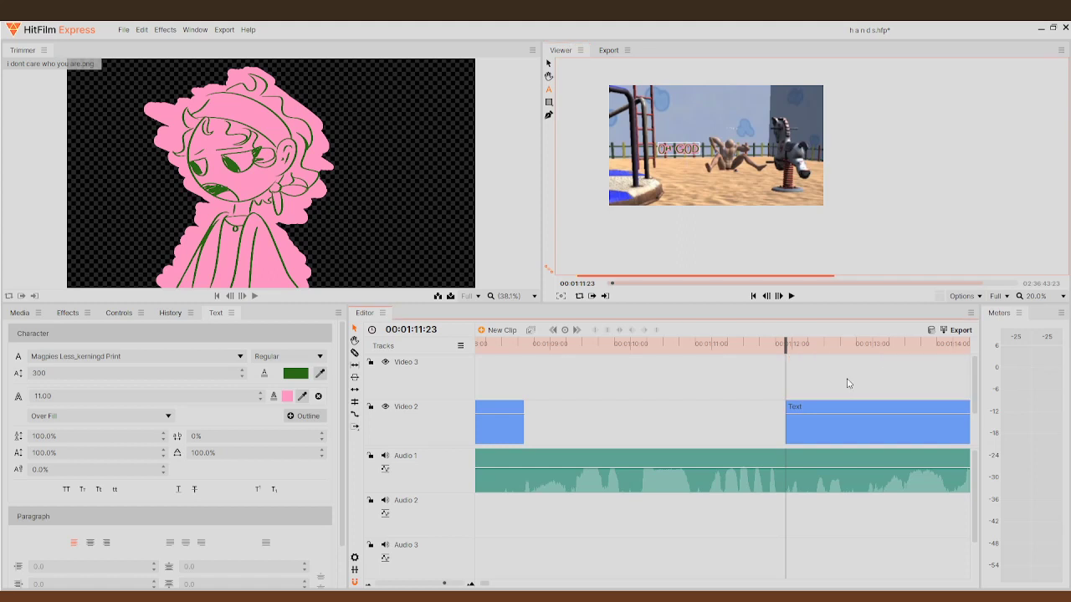
# - Set the "OH GOD" caption's font size to 170 and outline width to 11, and place it above the figure's head
pyautogui.scroll(2, 716, 159)
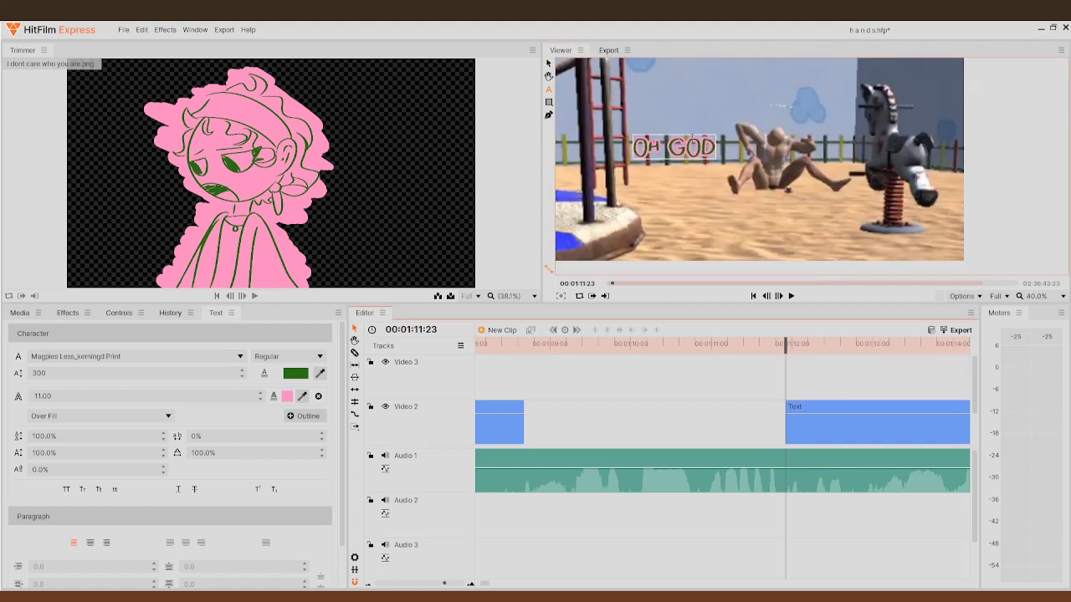
pyautogui.click(674, 148)
pyautogui.click(70, 371)
pyautogui.write('17')
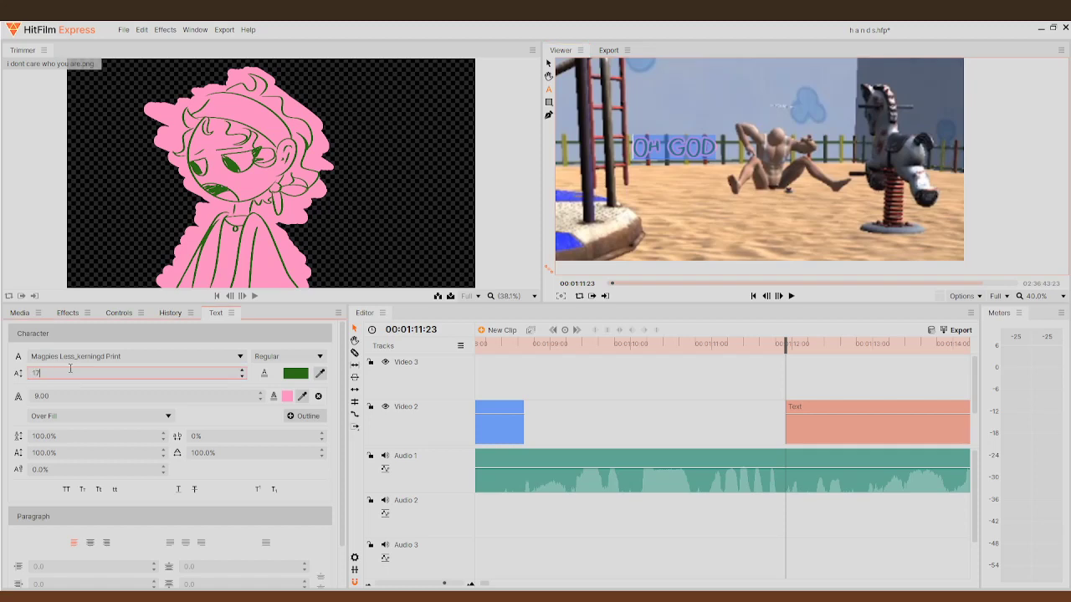
pyautogui.write('0')
pyautogui.press('Tab')
pyautogui.write('11')
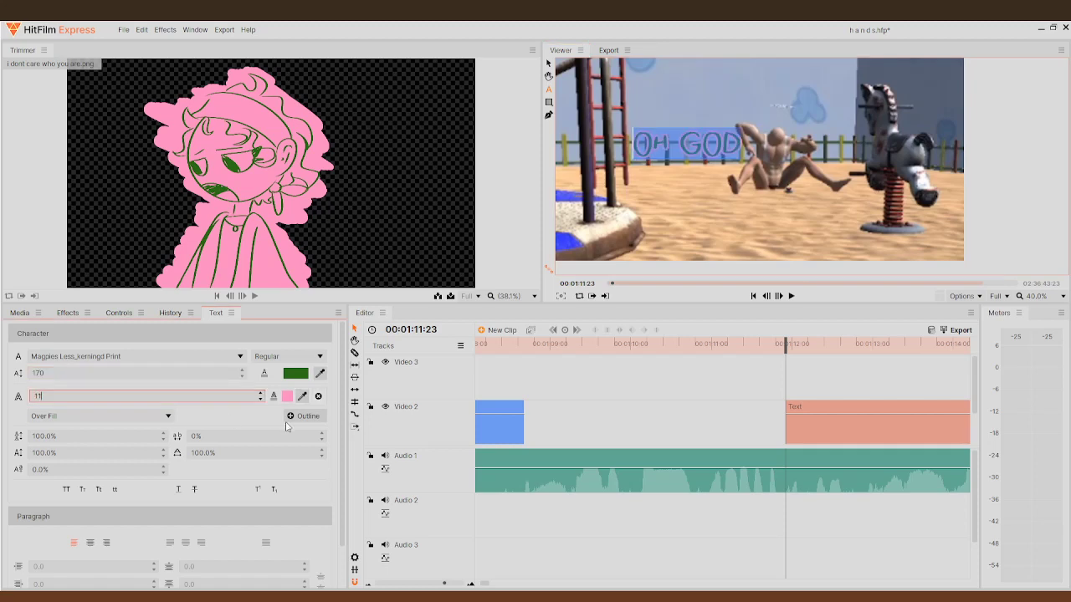
pyautogui.press('Return')
pyautogui.click(549, 64)
pyautogui.moveTo(634, 136); pyautogui.dragTo(732, 99)
# - Play the "OH GOD" caption against the dialogue and split its clip where the first phrase ends
pyautogui.scroll(-3, 860, 384)
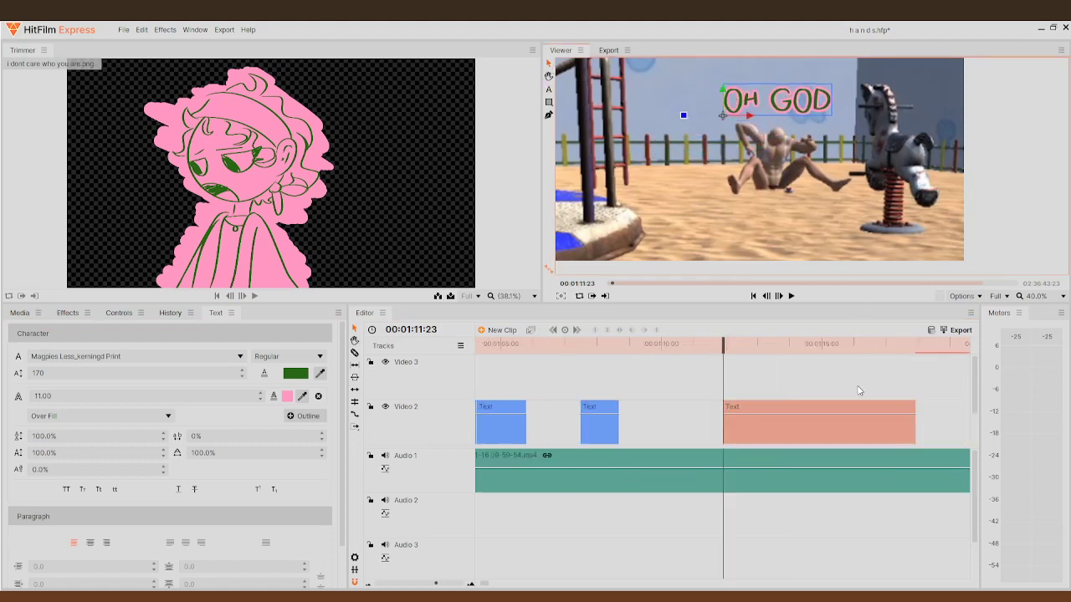
pyautogui.click(792, 296)
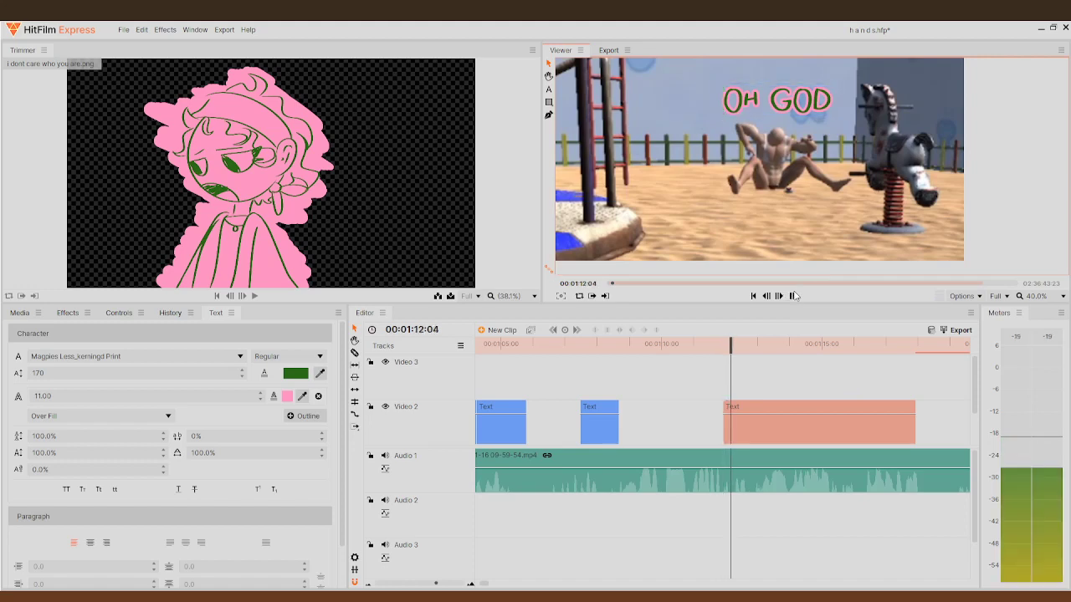
pyautogui.click(792, 297)
pyautogui.moveTo(751, 349); pyautogui.dragTo(748, 350)
pyautogui.click(355, 352)
pyautogui.click(751, 415)
# - Play back the footage around the split "OH GOD" caption to check its timing against the dialogue
pyautogui.click(791, 297)
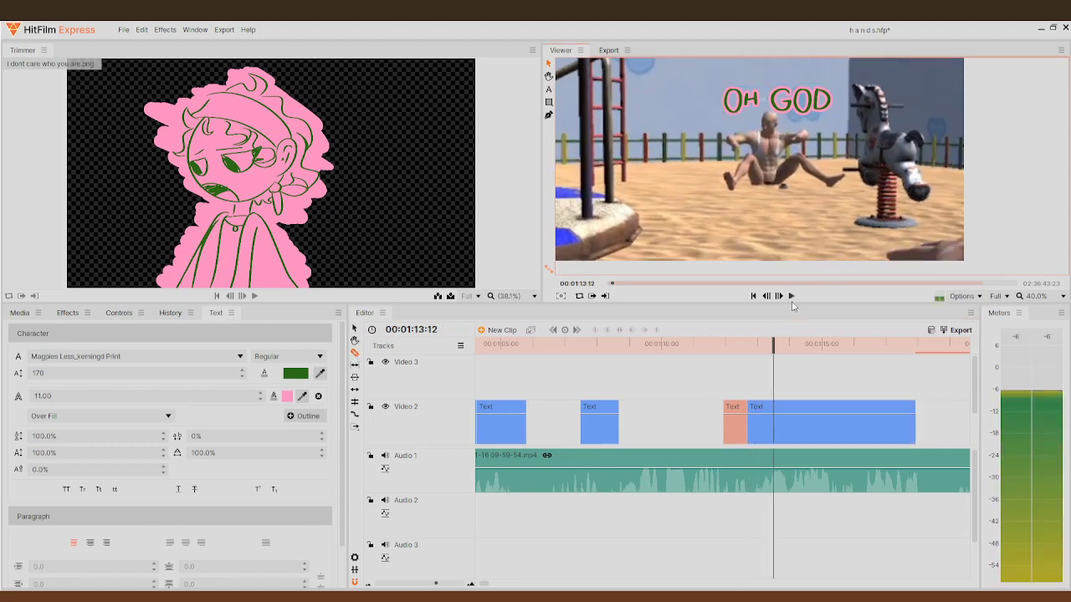
pyautogui.moveTo(768, 351); pyautogui.dragTo(658, 370)
pyautogui.click(791, 297)
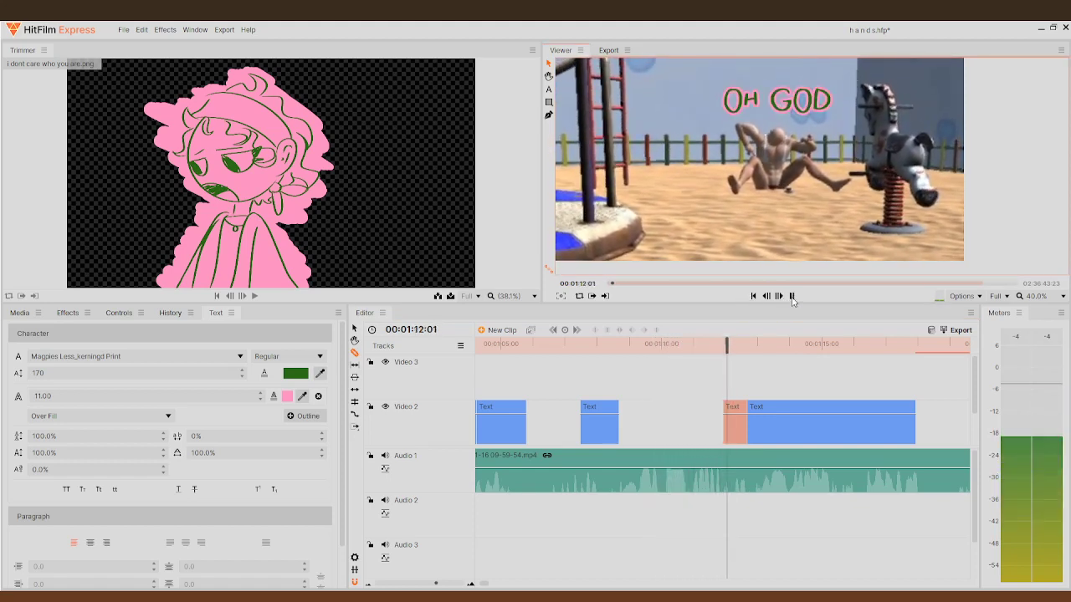
pyautogui.click(791, 297)
pyautogui.moveTo(741, 350); pyautogui.dragTo(705, 350)
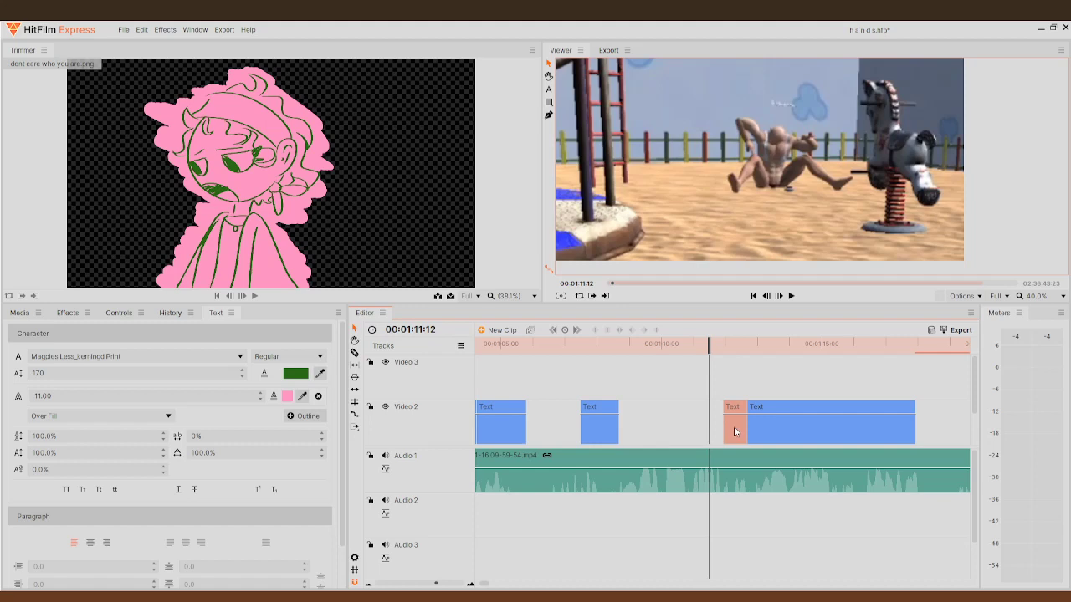
# - Paste a copy of the short "OH GOD" clip at 00:01:11:04 and trim its end to leave a gap before the next caption
pyautogui.scroll(3, 725, 362)
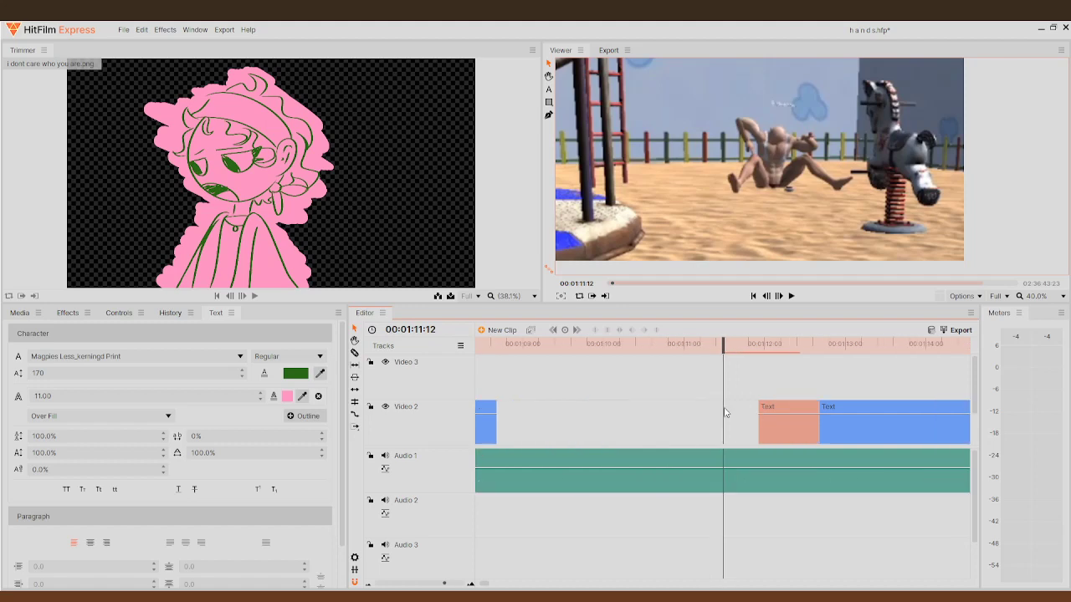
pyautogui.moveTo(724, 362); pyautogui.dragTo(661, 366)
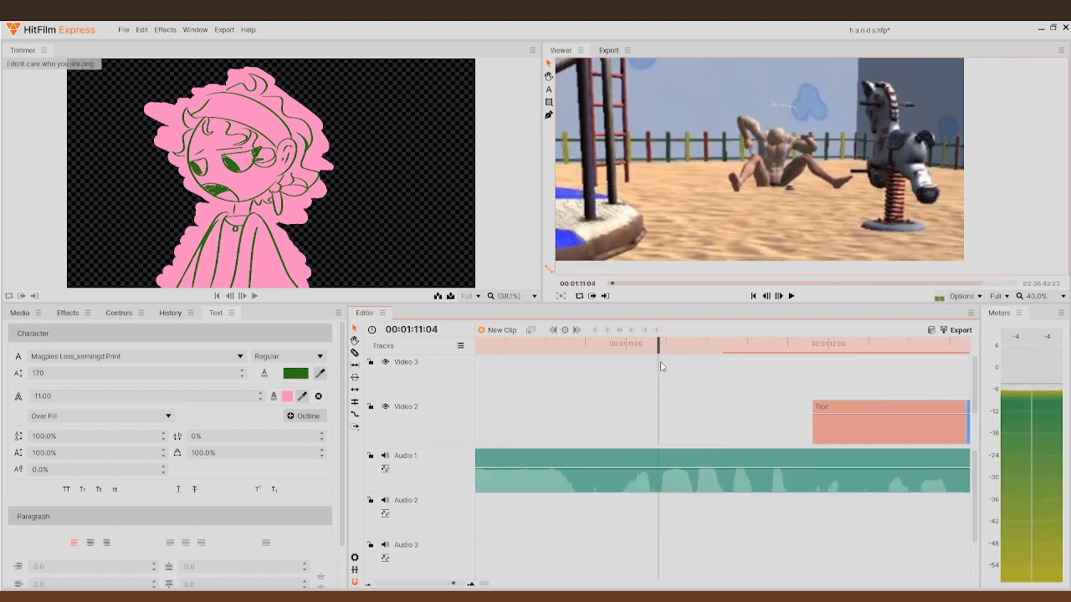
pyautogui.hotkey('ctrl', 'v')
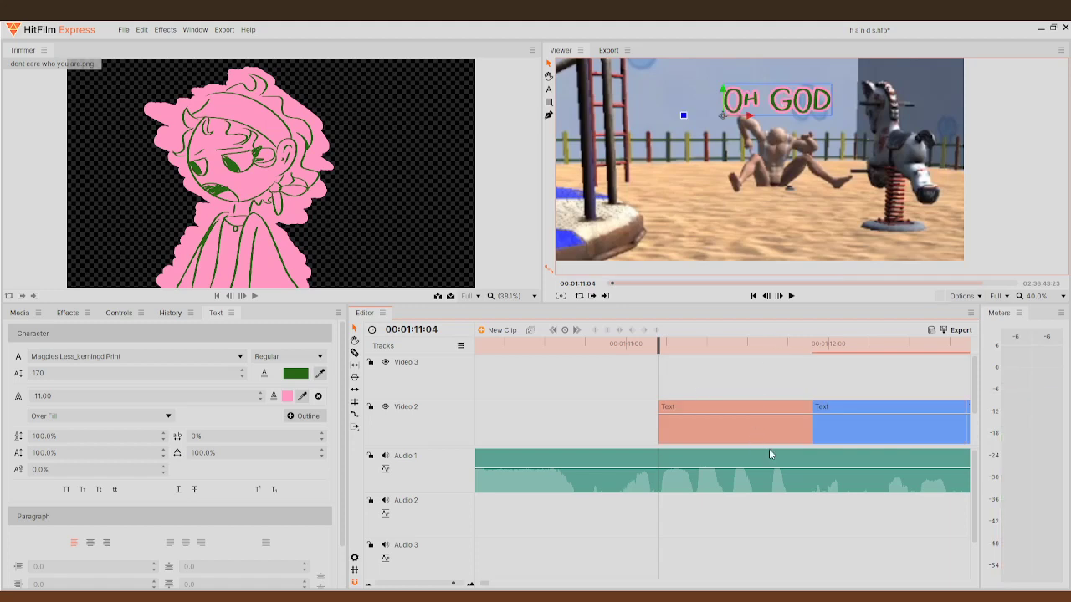
pyautogui.moveTo(806, 429); pyautogui.dragTo(730, 397)
# - Split the last "OH GOD" clip at 00:01:13:03, where the scream starts, and delete the piece before the cut
pyautogui.click(791, 296)
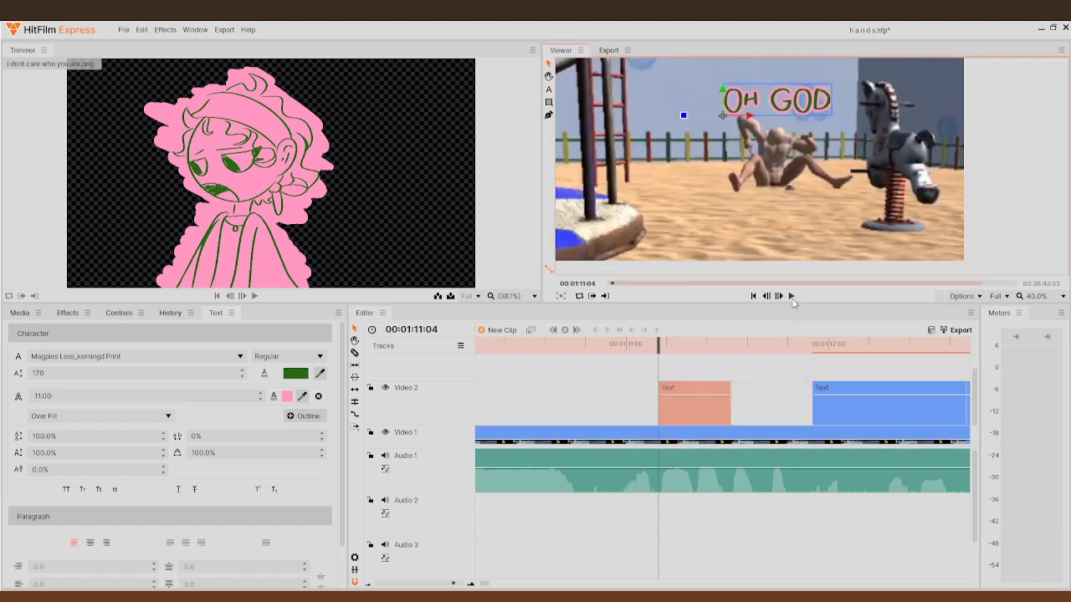
pyautogui.click(791, 297)
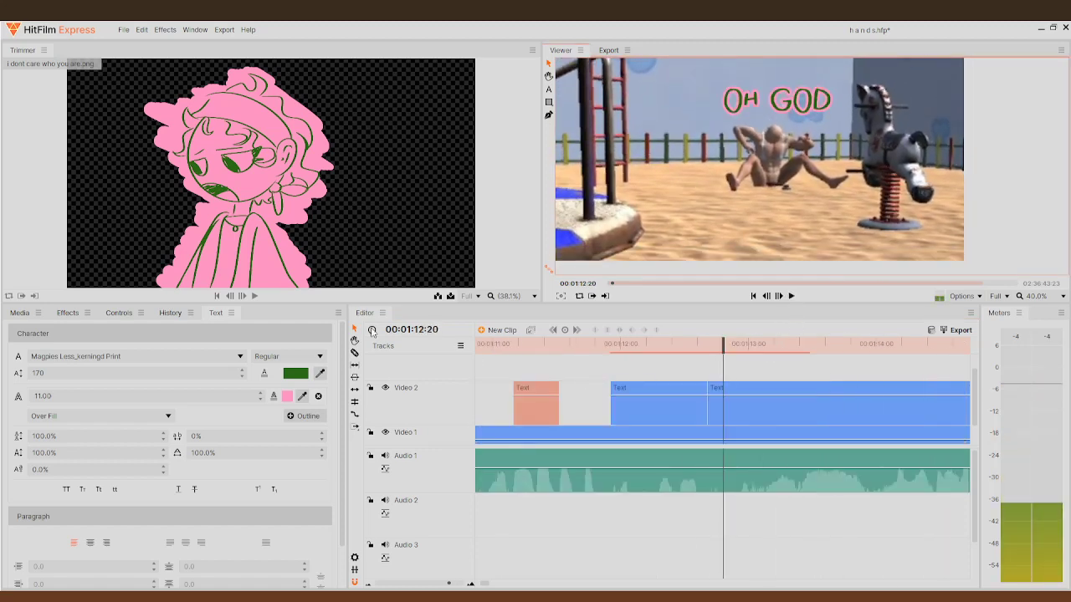
pyautogui.click(765, 418)
pyautogui.click(790, 297)
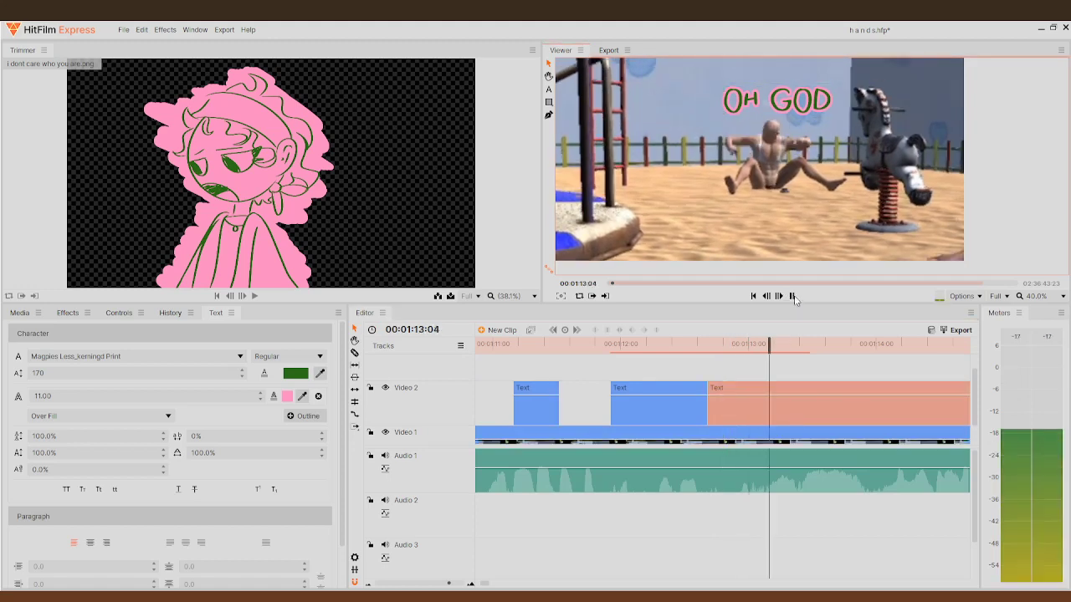
pyautogui.press('space')
pyautogui.moveTo(862, 345); pyautogui.dragTo(760, 388)
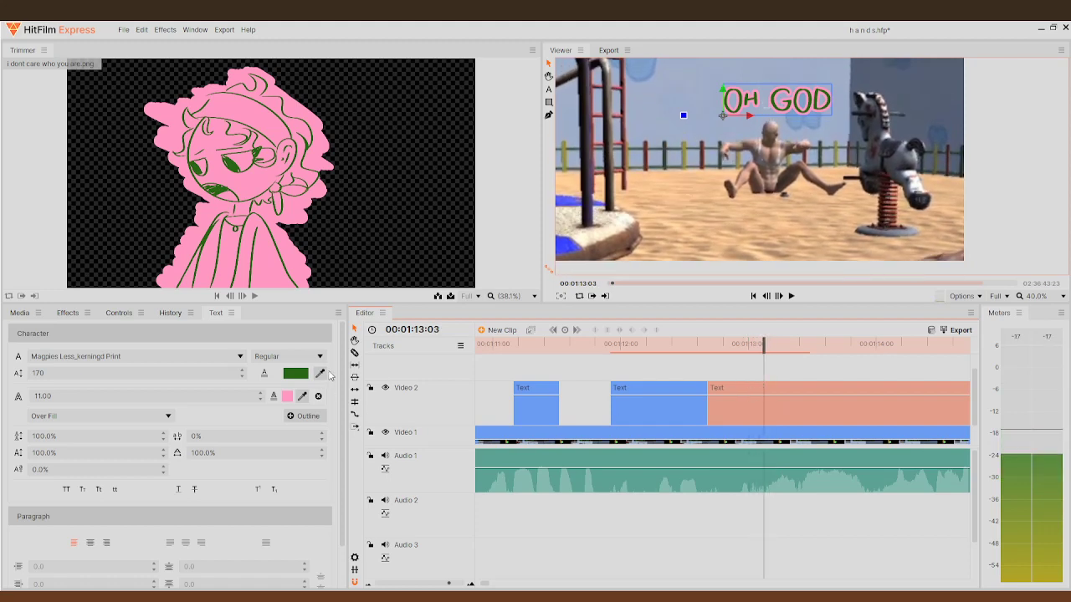
pyautogui.click(767, 413)
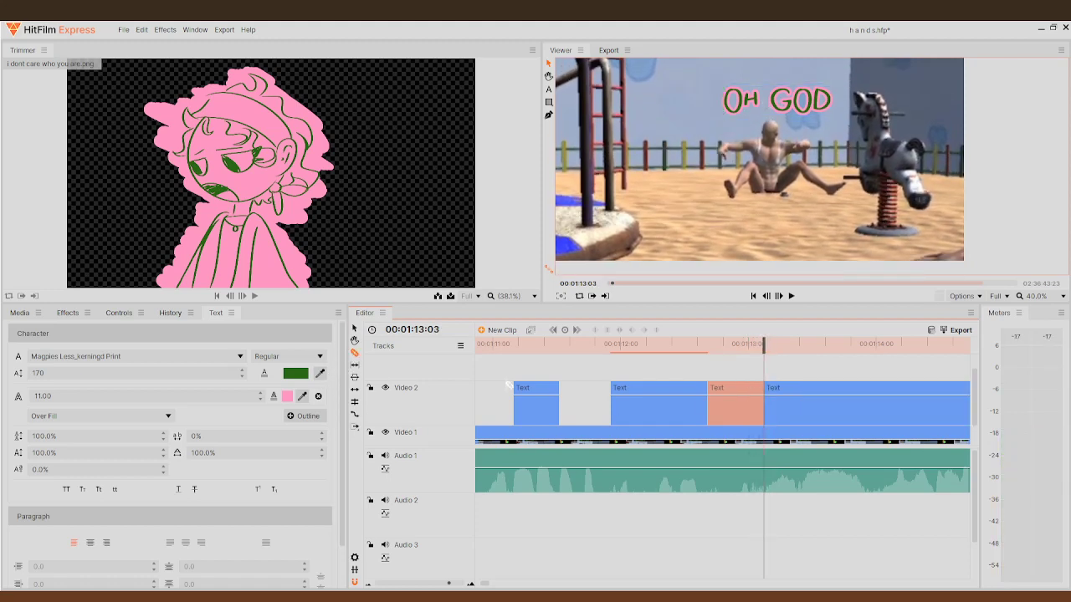
pyautogui.press('Delete')
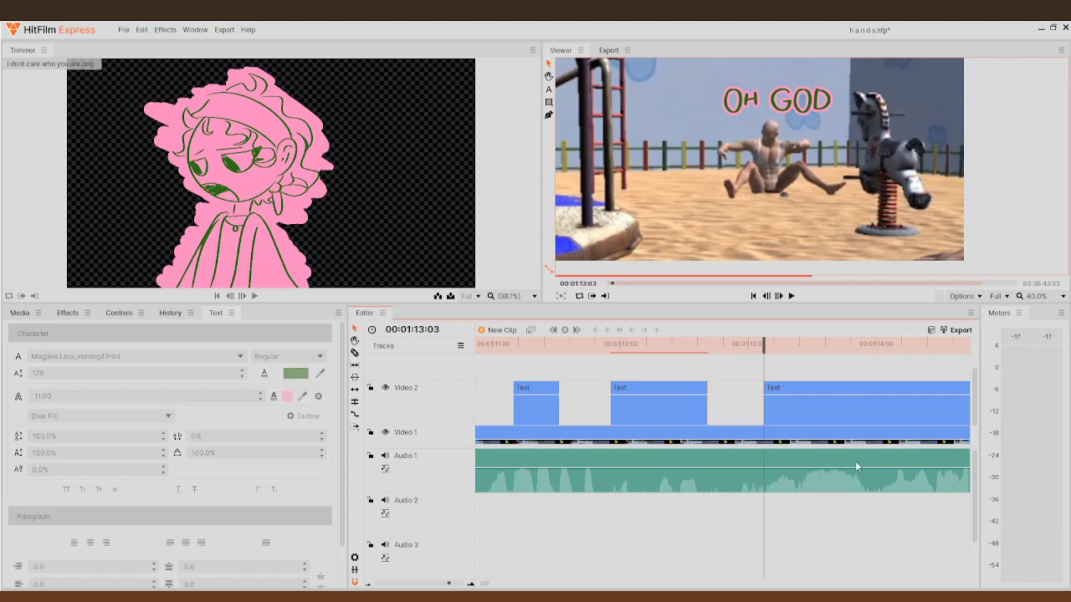
# - Replace the text of the caption starting at 00:01:13:03 with a long run of capital A's
pyautogui.click(853, 408)
pyautogui.doubleClick(813, 100)
pyautogui.hotkey('ctrl', 'a')
pyautogui.press('BackSpace')
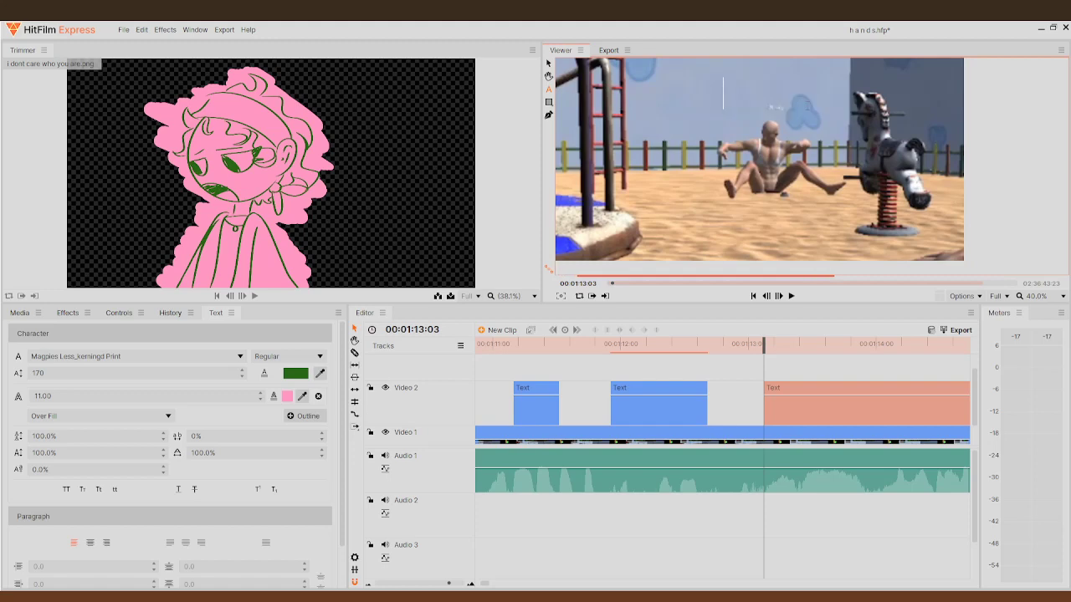
pyautogui.write('AAAAAAAAAAAAAAAAA')
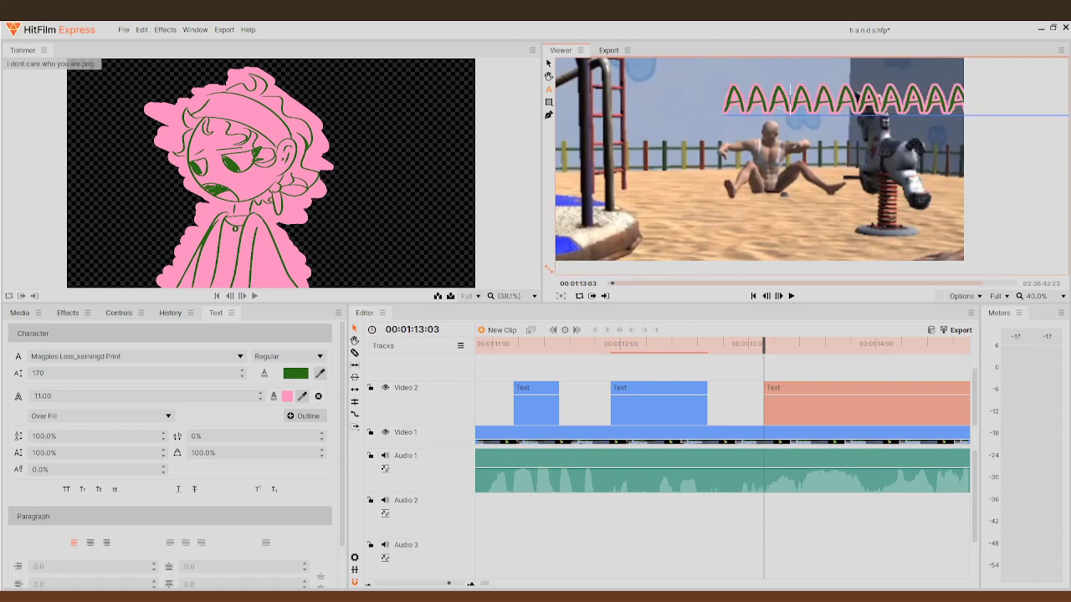
# - Set the font size of the whole "AAAA" caption to 300
pyautogui.hotkey('ctrl', 'a')
pyautogui.doubleClick(156, 374)
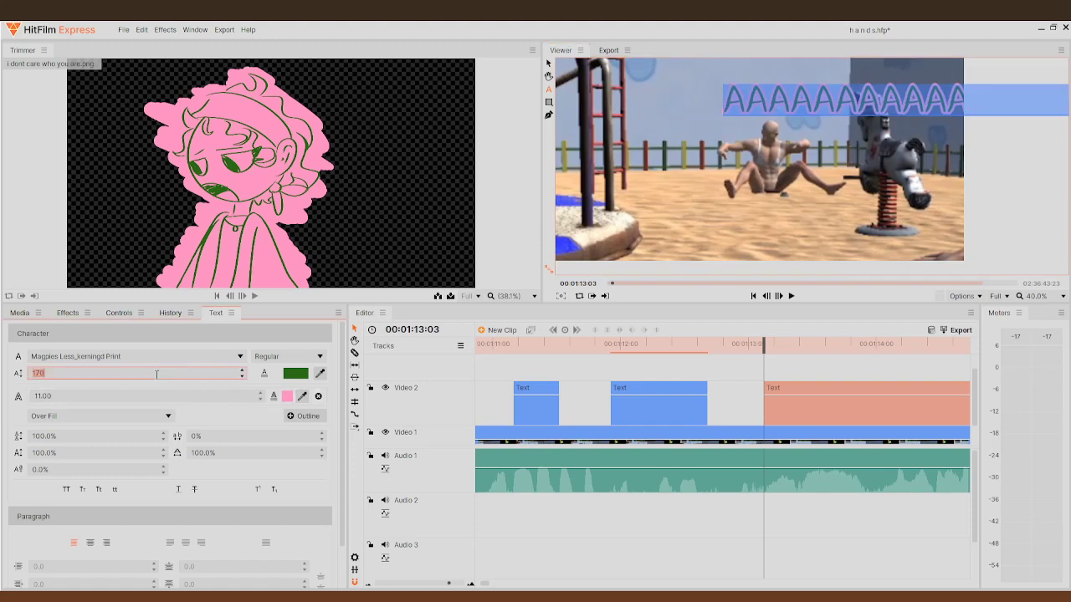
pyautogui.write('300')
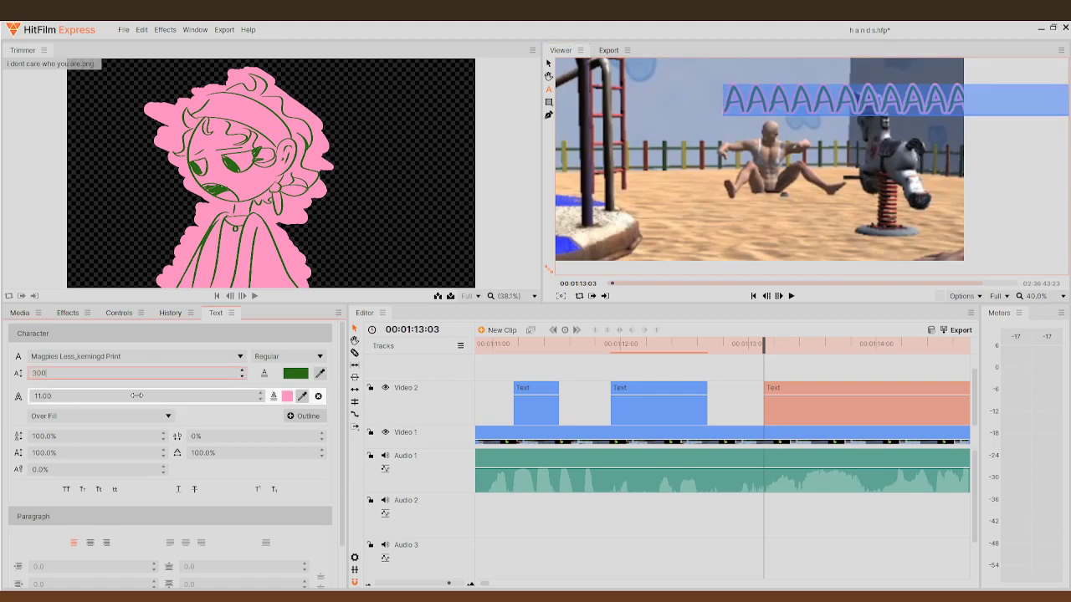
pyautogui.press('Return')
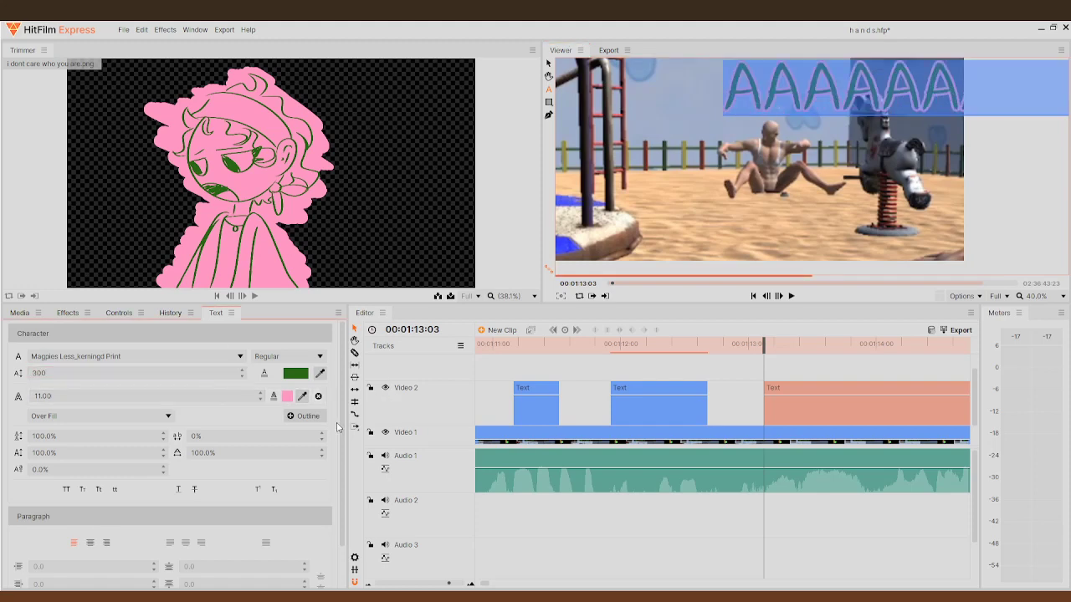
# - Shift the "AAAA" caption sideways to position -1880.5, 141.2 so it spans the full width of the frame
pyautogui.scroll(-2, 560, 122)
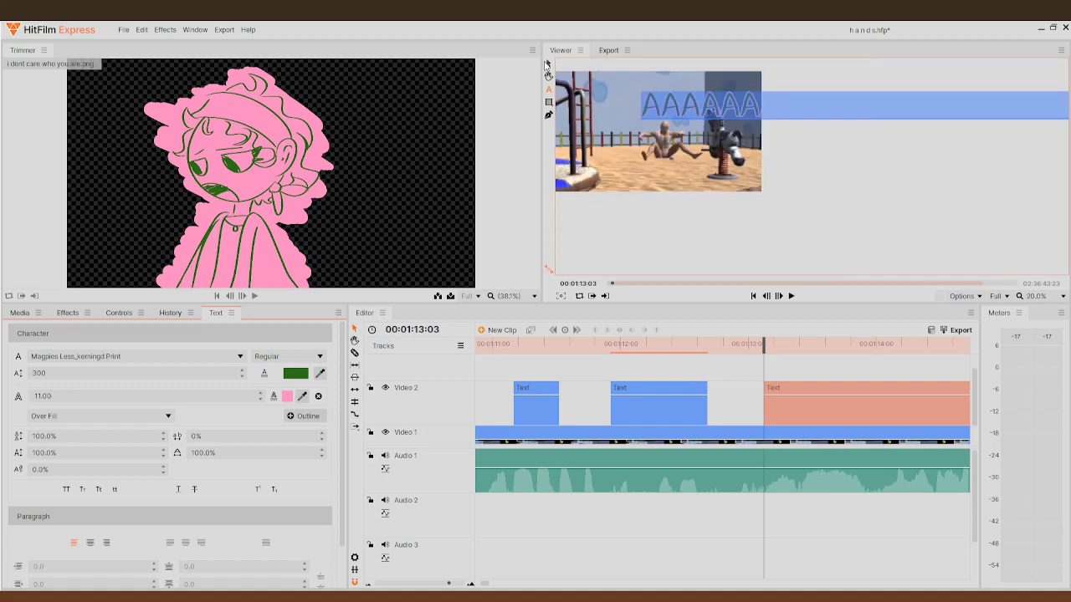
pyautogui.click(548, 64)
pyautogui.moveTo(645, 119); pyautogui.dragTo(442, 116)
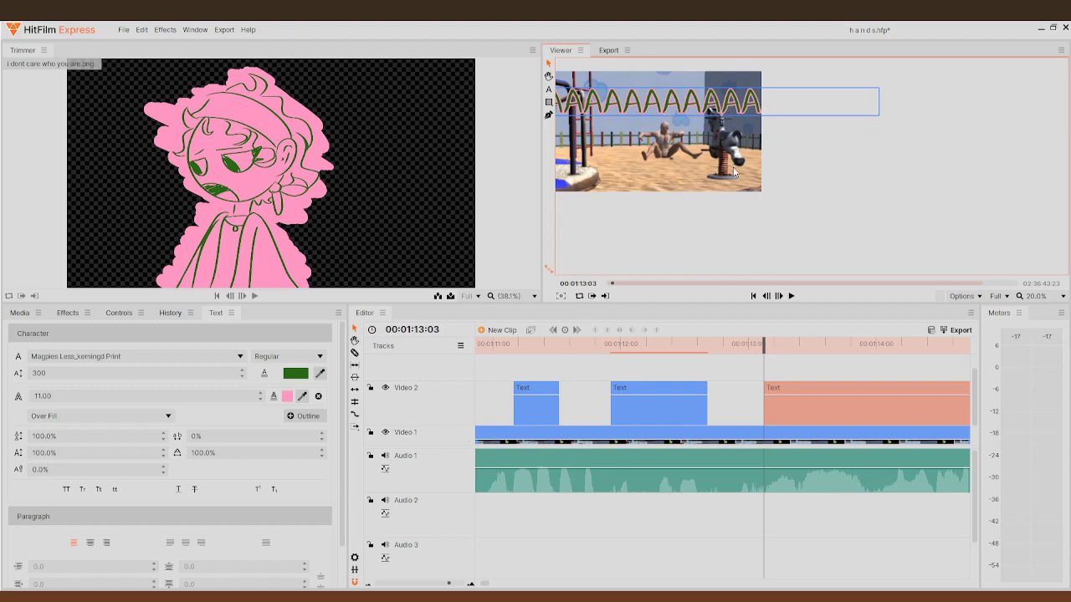
# - Turn on position keyframing for the "AAAA" caption at 00:01:13:03
pyautogui.click(119, 313)
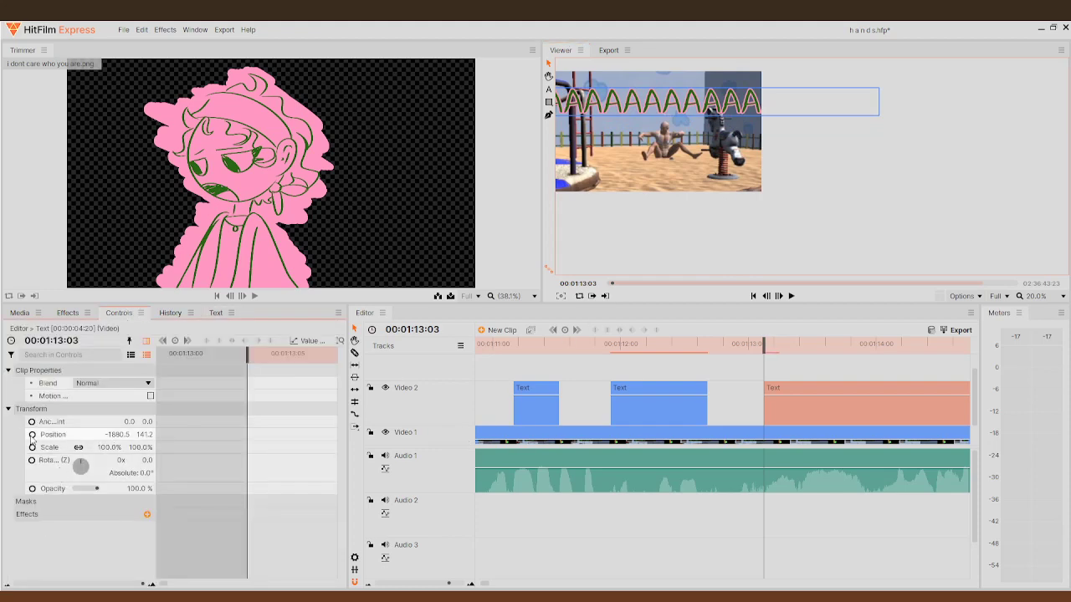
pyautogui.click(32, 435)
pyautogui.scroll(-3, 624, 205)
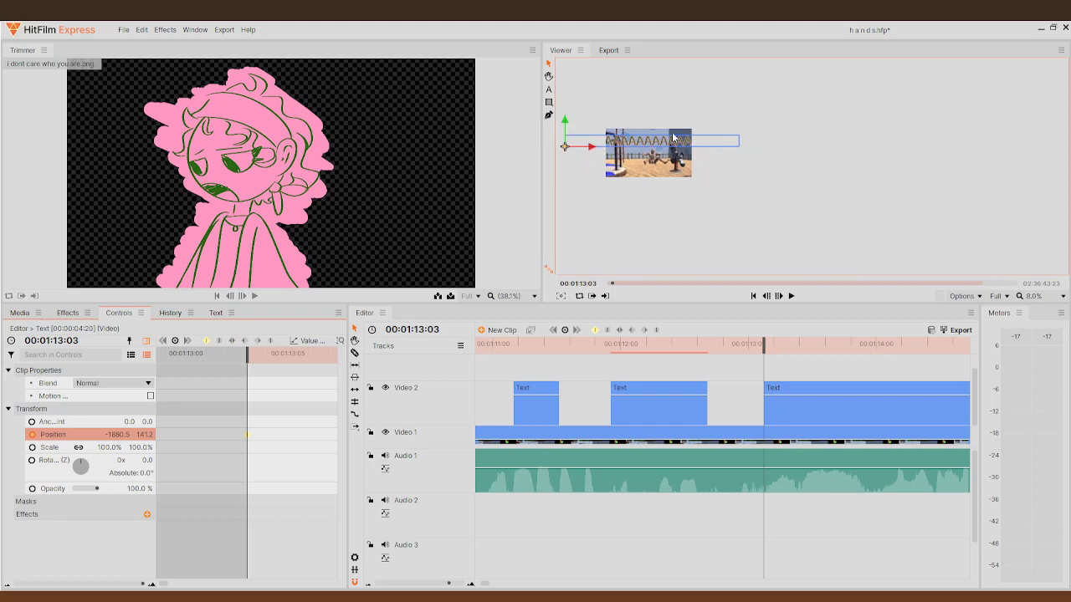
pyautogui.scroll(-1, 832, 163)
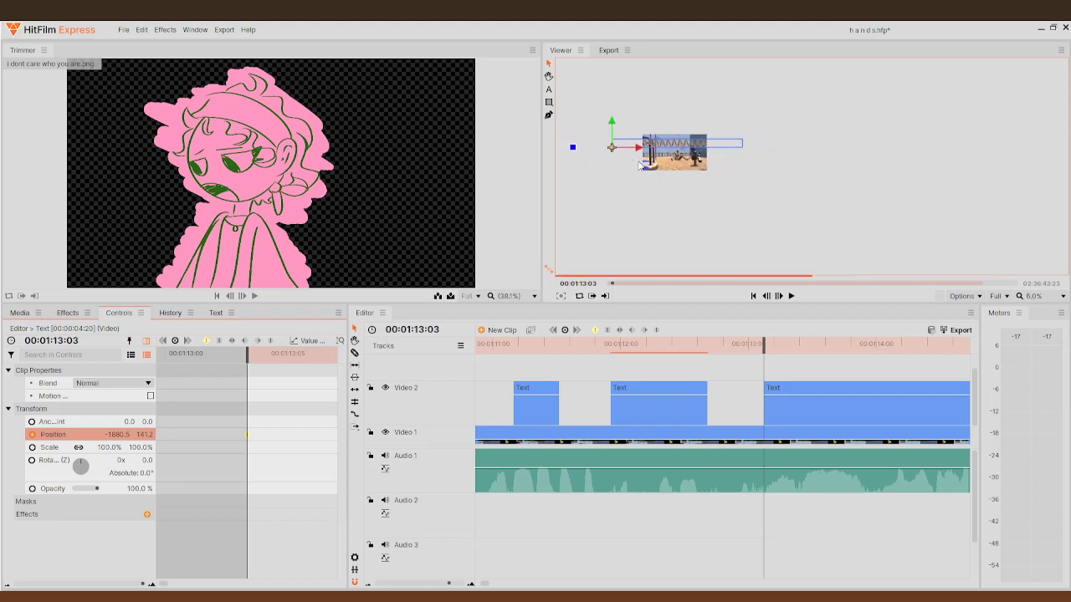
pyautogui.scroll(5, 642, 165)
pyautogui.scroll(-1, 694, 243)
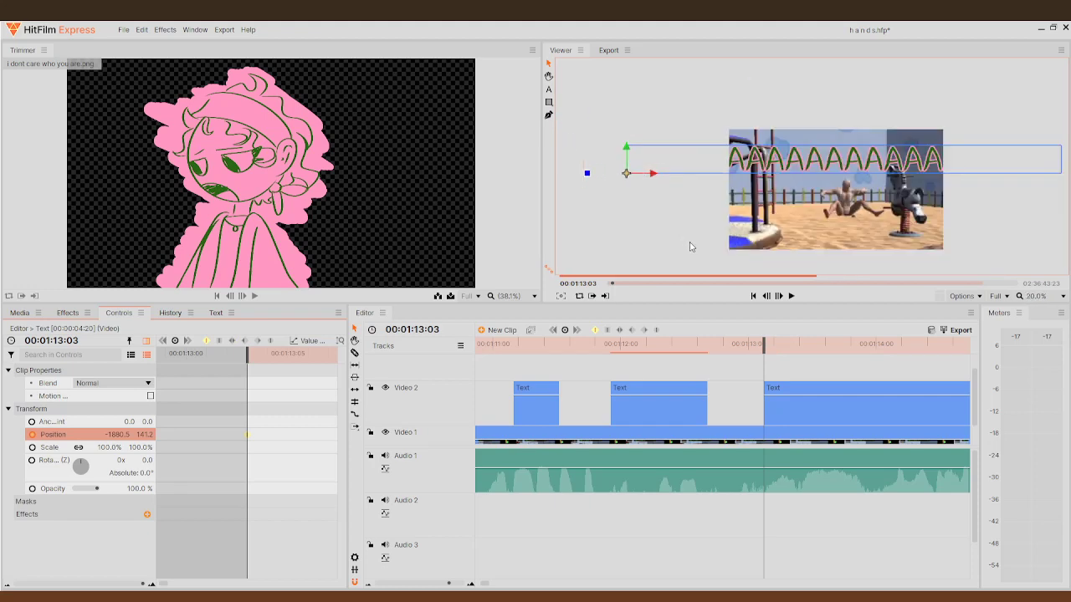
# - Shake the "AAAA" caption by keyframing a different nearby position on each frame up to 00:01:13:08
pyautogui.click(791, 295)
pyautogui.moveTo(629, 176); pyautogui.dragTo(606, 192)
pyautogui.click(779, 295)
pyautogui.click(779, 295)
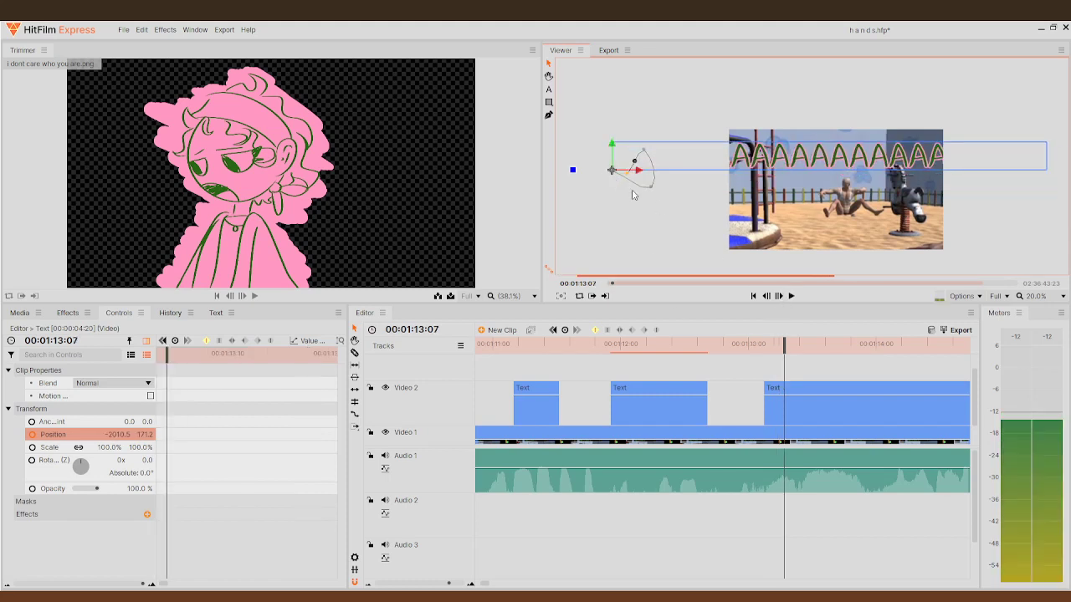
pyautogui.moveTo(614, 187)
pyautogui.mouseDown()
pyautogui.moveTo(647, 183)
pyautogui.moveTo(633, 198)
pyautogui.mouseUp()
pyautogui.click(778, 295)
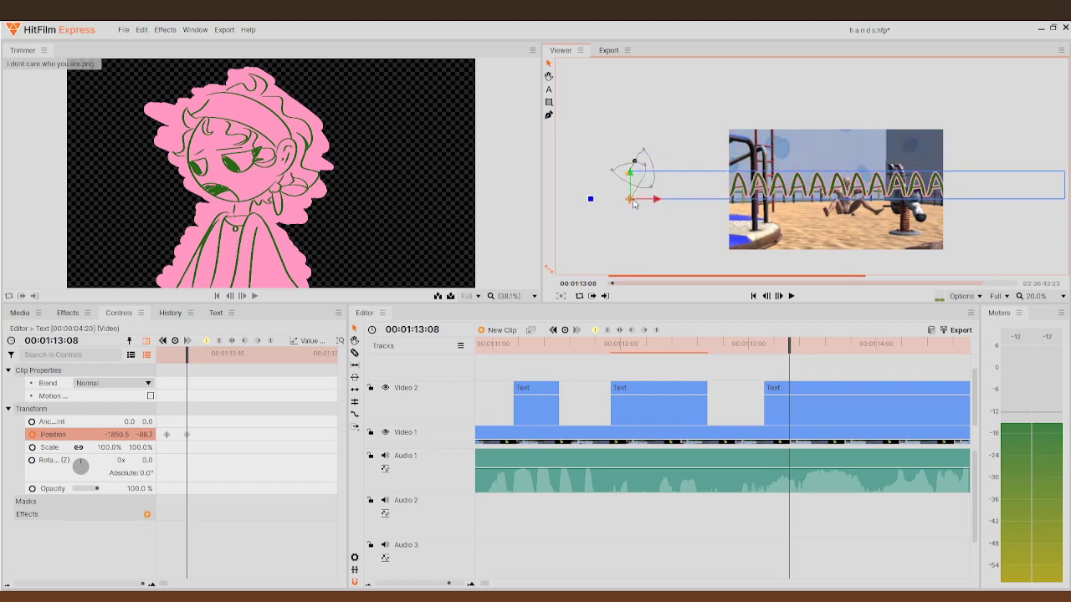
# - Copy the six position keyframes of the "AAAA" caption and paste them starting at 00:01:13:09
pyautogui.scroll(-5, 208, 435)
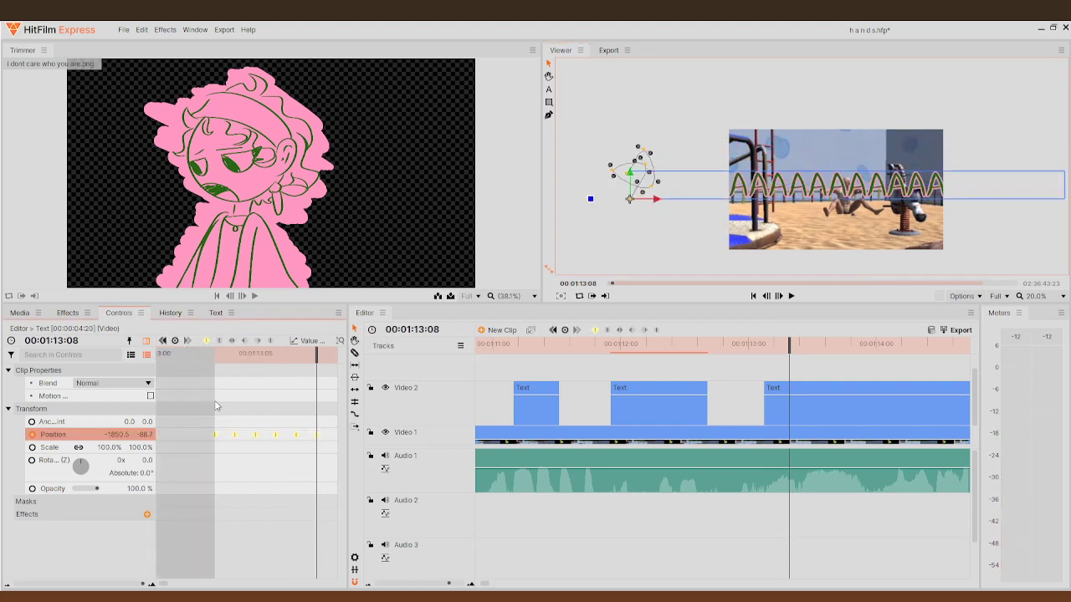
pyautogui.moveTo(312, 352); pyautogui.dragTo(318, 352)
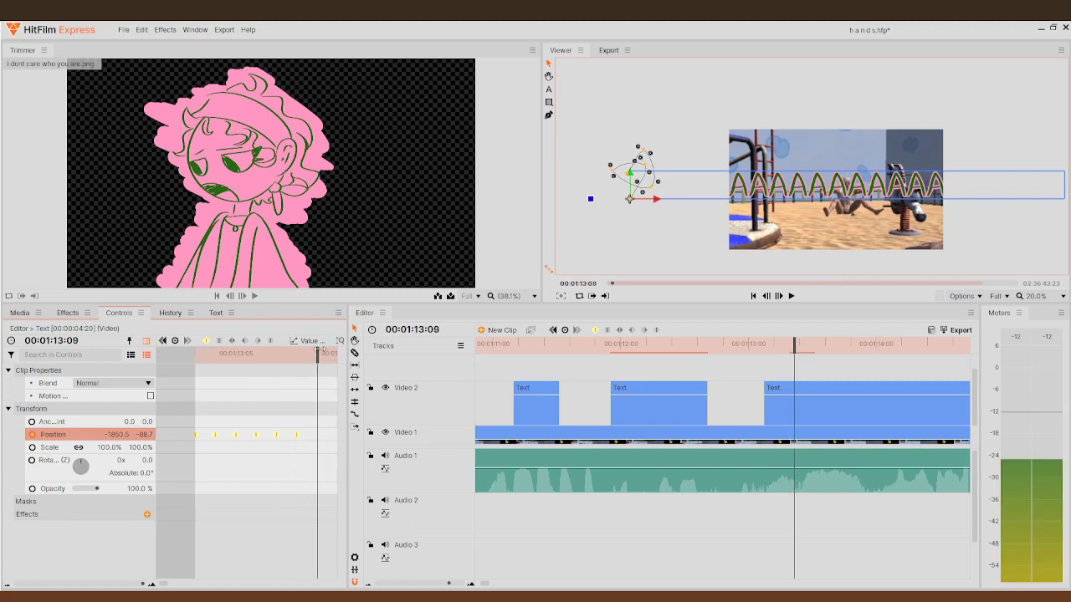
pyautogui.click(319, 440)
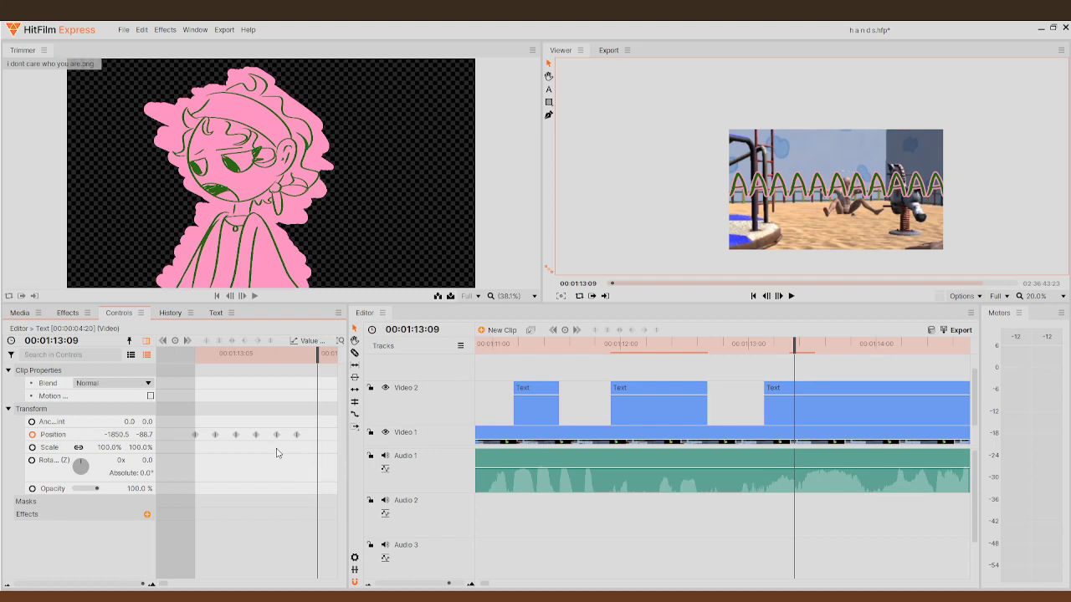
pyautogui.scroll(-1, 866, 407)
pyautogui.click(857, 395)
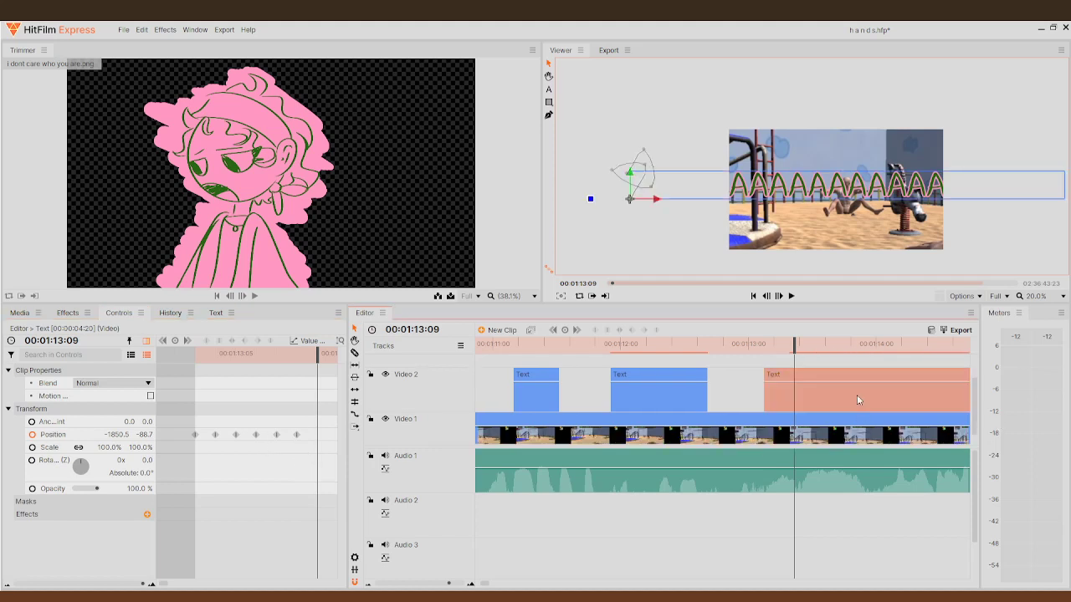
pyautogui.moveTo(305, 439); pyautogui.dragTo(197, 441)
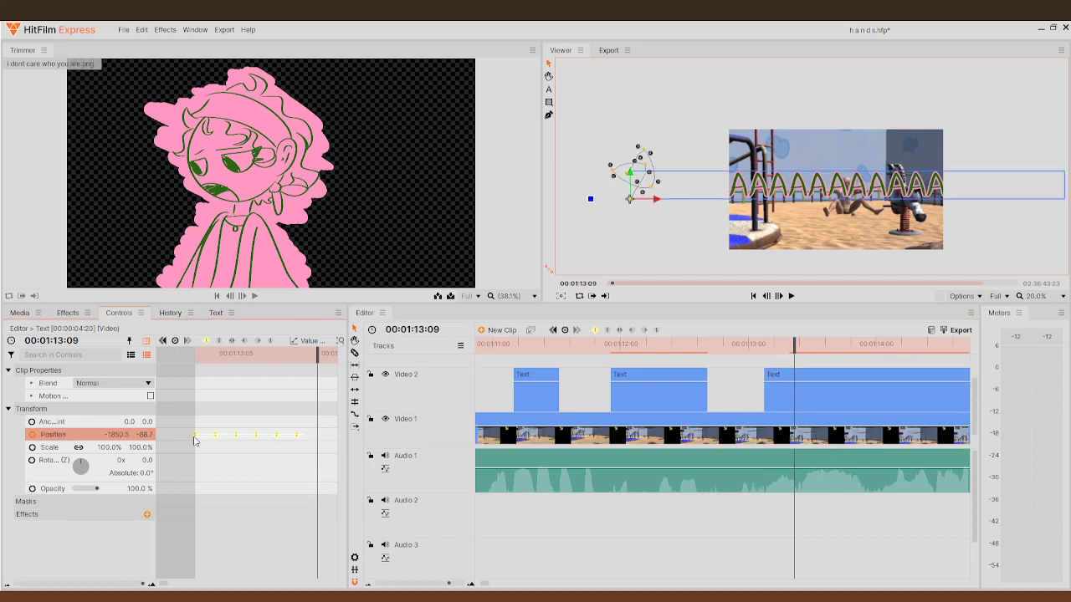
pyautogui.click(319, 435)
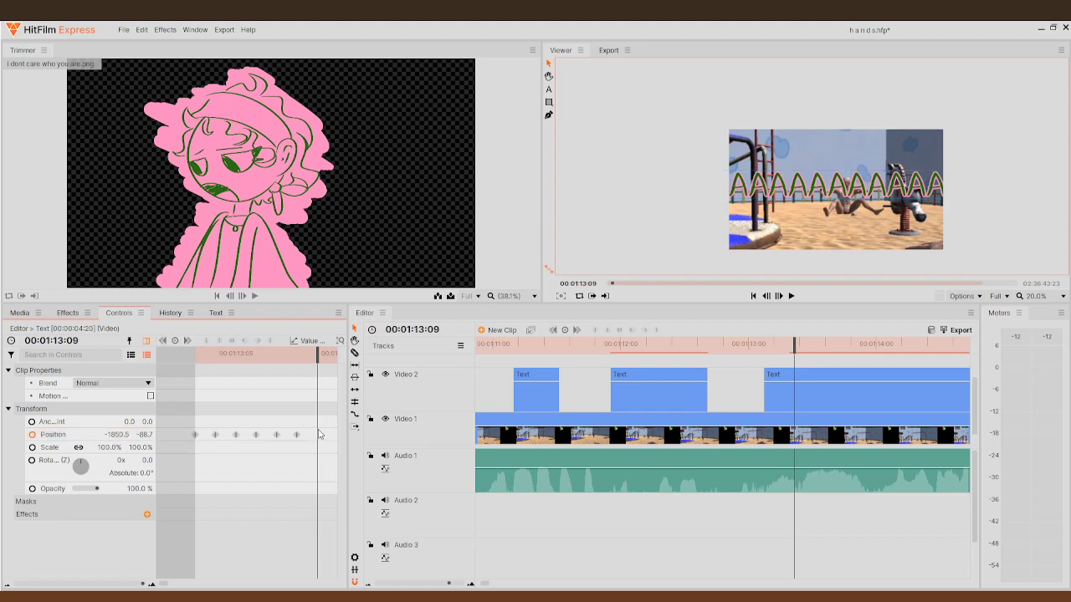
pyautogui.click(827, 408)
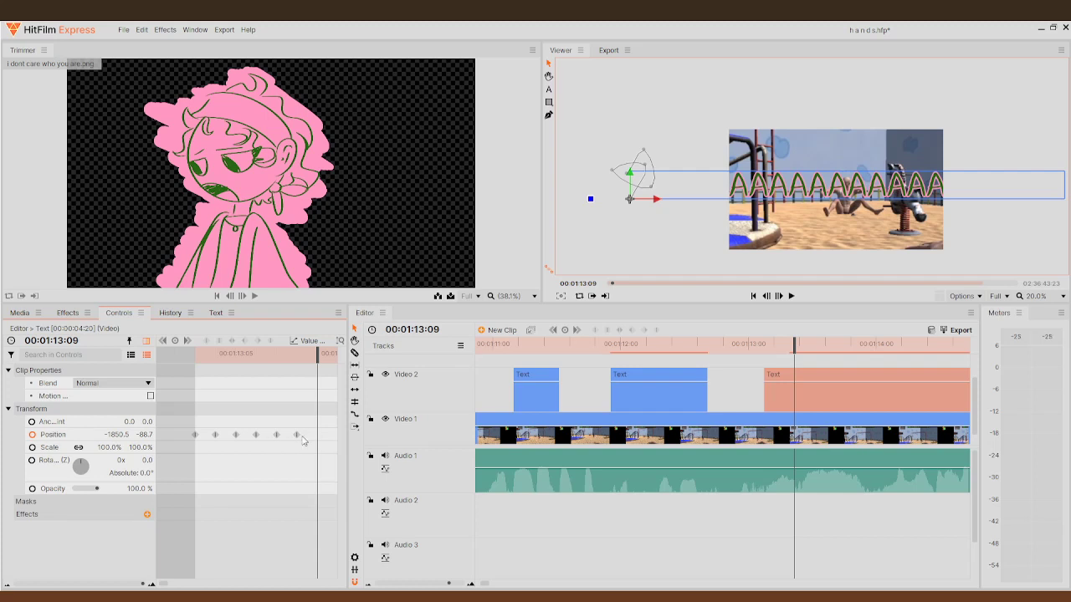
pyautogui.moveTo(303, 441); pyautogui.dragTo(220, 436)
pyautogui.hscroll(-1, 178, 436)
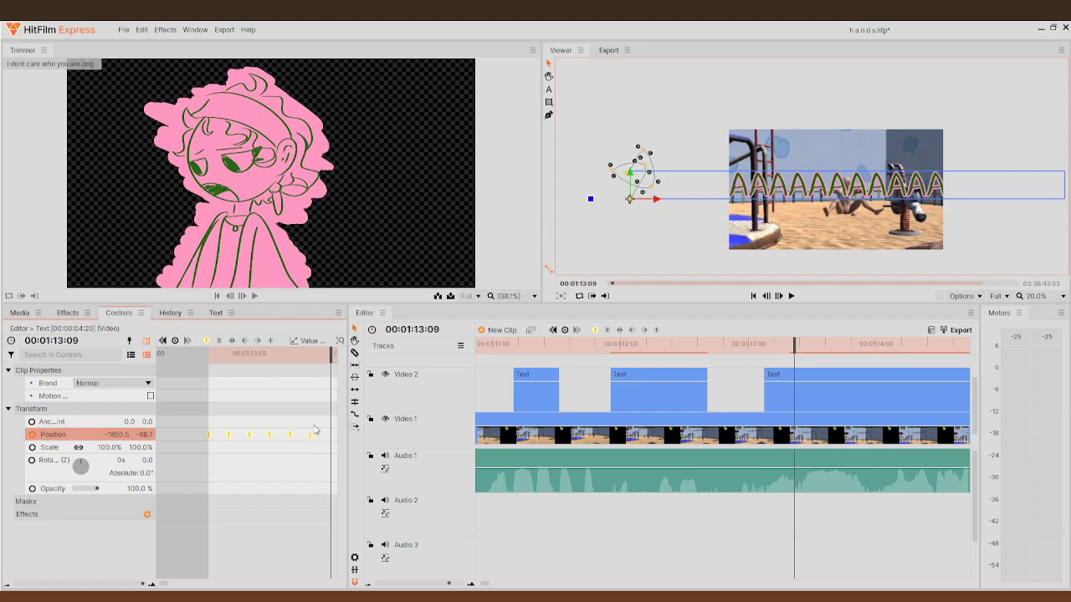
pyautogui.click(799, 393)
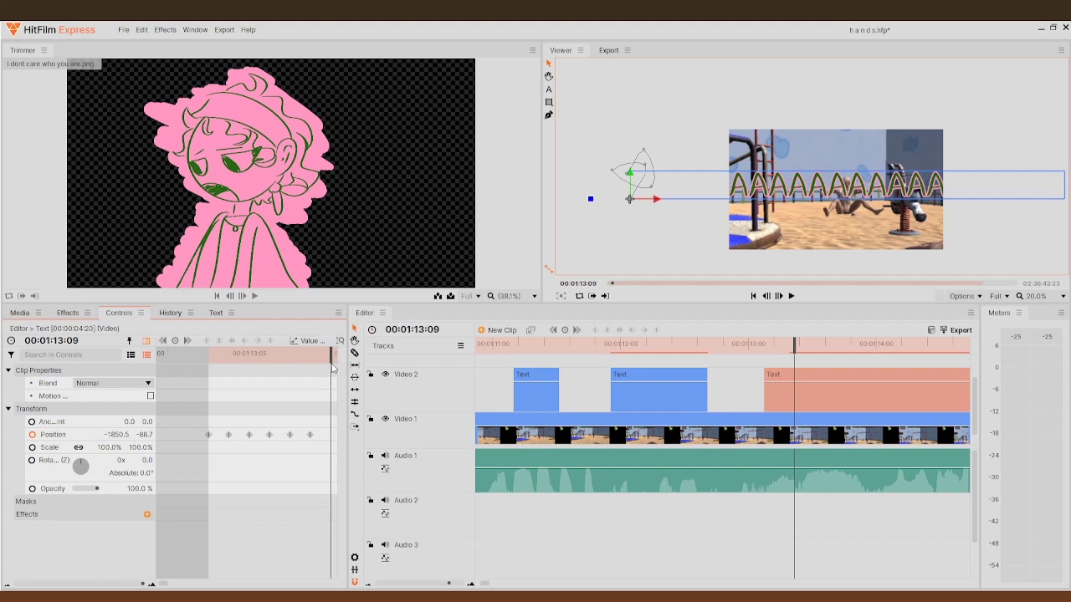
pyautogui.scroll(3, 283, 433)
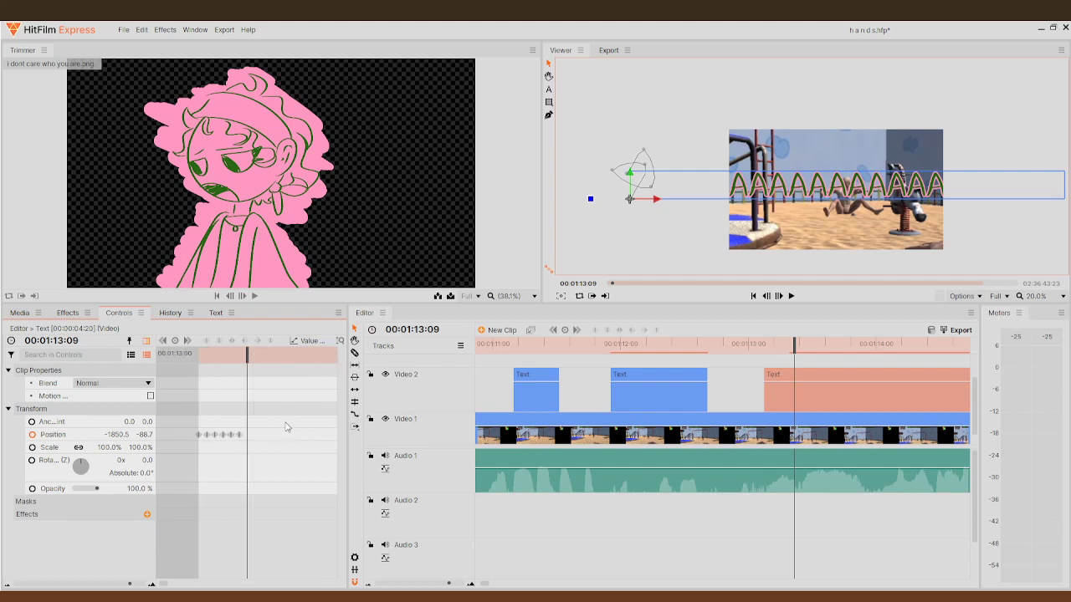
pyautogui.moveTo(795, 344); pyautogui.dragTo(795, 369)
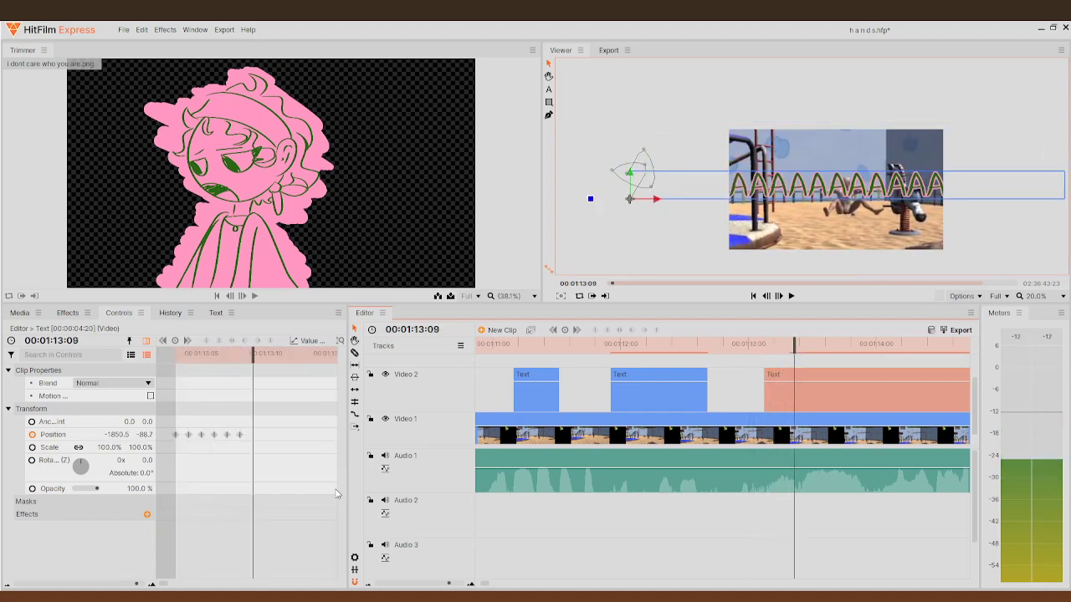
pyautogui.moveTo(287, 442); pyautogui.dragTo(179, 430)
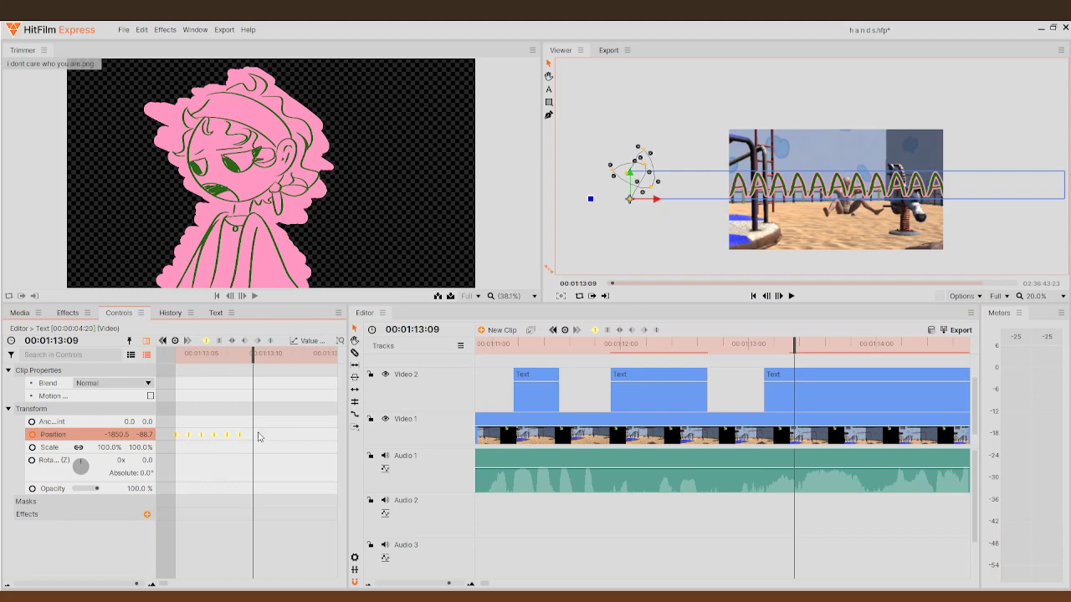
pyautogui.hotkey('ctrl', 'v')
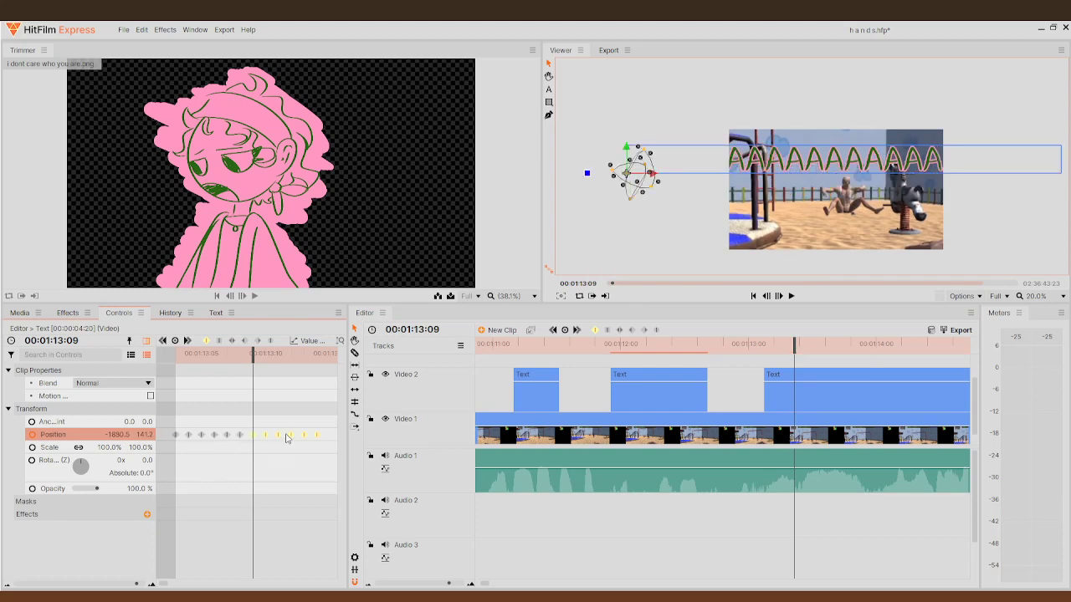
# - Copy all the position keyframes of the "AAAA" caption and paste them starting at 00:01:13:15
pyautogui.moveTo(334, 435); pyautogui.dragTo(285, 436)
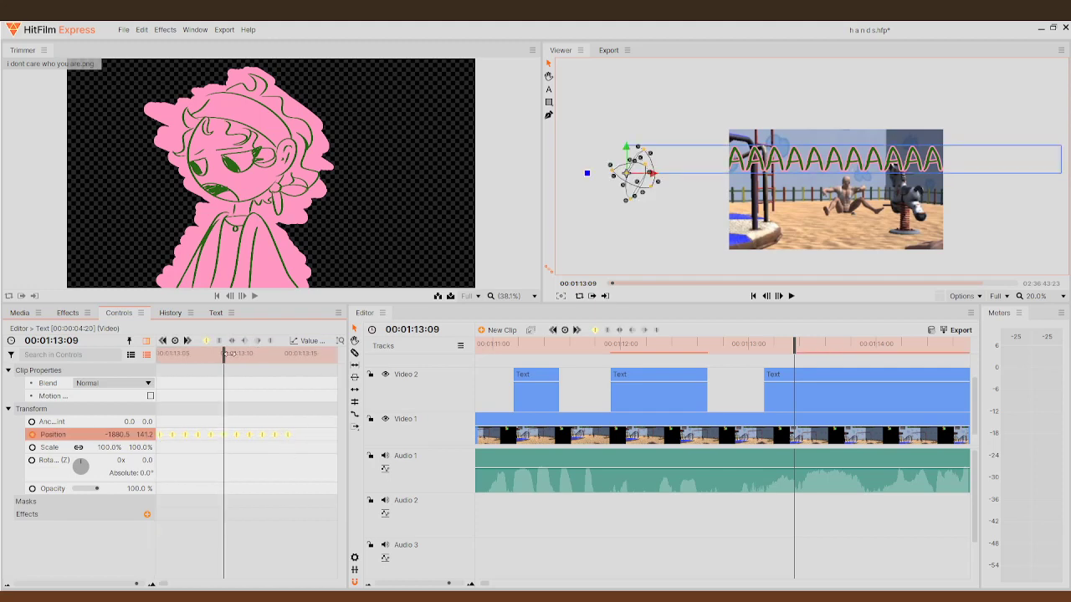
pyautogui.moveTo(223, 350); pyautogui.dragTo(297, 379)
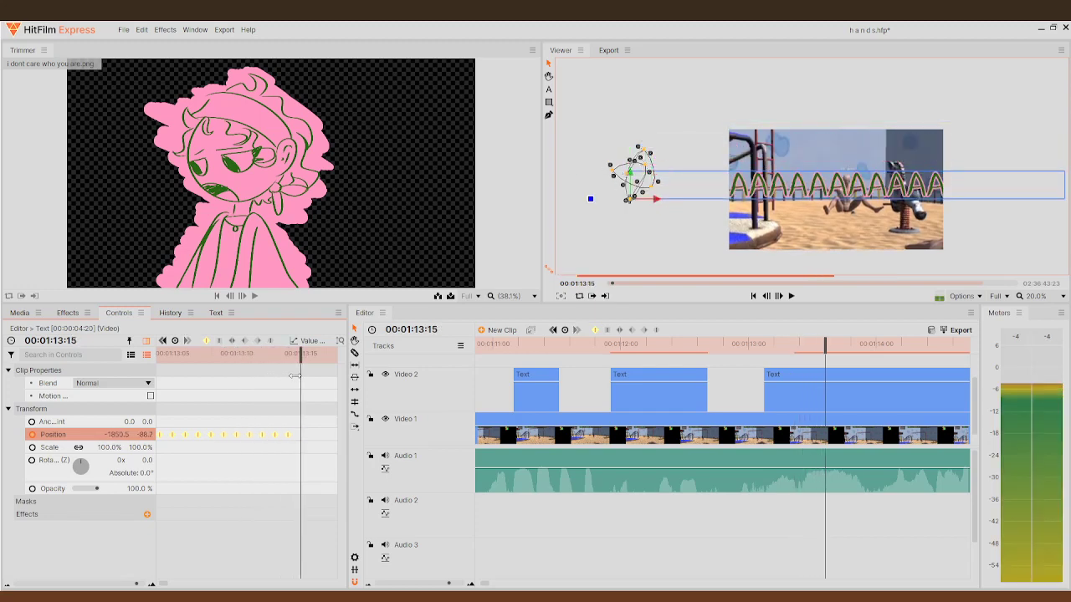
pyautogui.hotkey('ctrl', 'v')
# - Play back the shaking "AAAA" caption from 00:01:12:20 to check the repeated motion against the scream
pyautogui.press('Left')
pyautogui.press('Left')
pyautogui.press('Left')
pyautogui.press('Left')
pyautogui.press('Left')
pyautogui.press('Left')
pyautogui.press('Left')
pyautogui.press('Left')
pyautogui.press('Left')
pyautogui.press('Left')
pyautogui.press('Left')
pyautogui.press('Left')
pyautogui.press('Left')
pyautogui.press('Left')
pyautogui.press('Left')
pyautogui.press('Left')
pyautogui.press('Left')
pyautogui.press('Left')
pyautogui.press('Left')
pyautogui.press('Left')
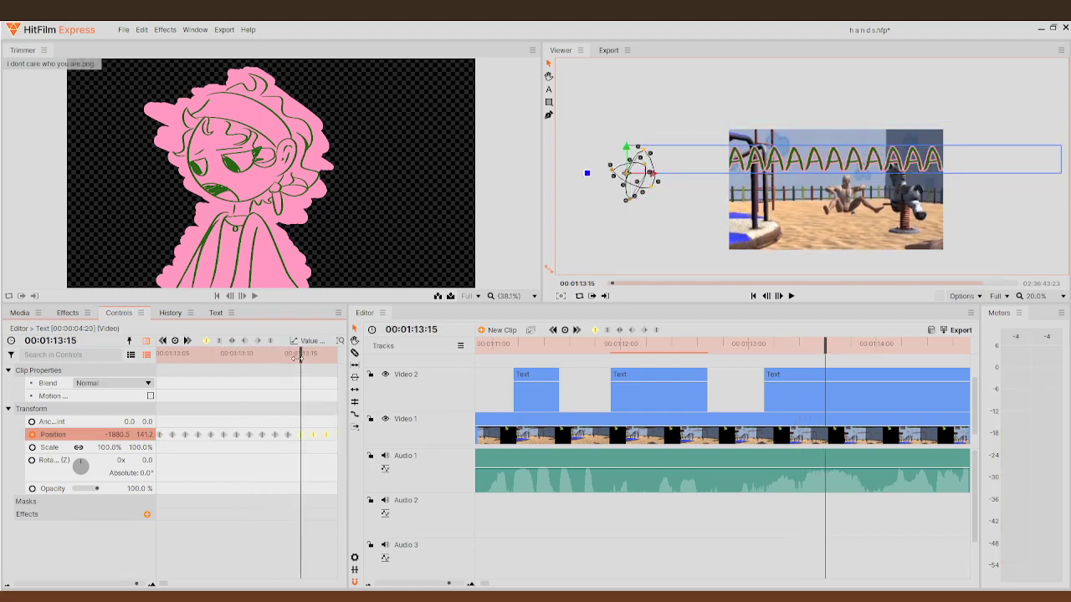
pyautogui.click(791, 297)
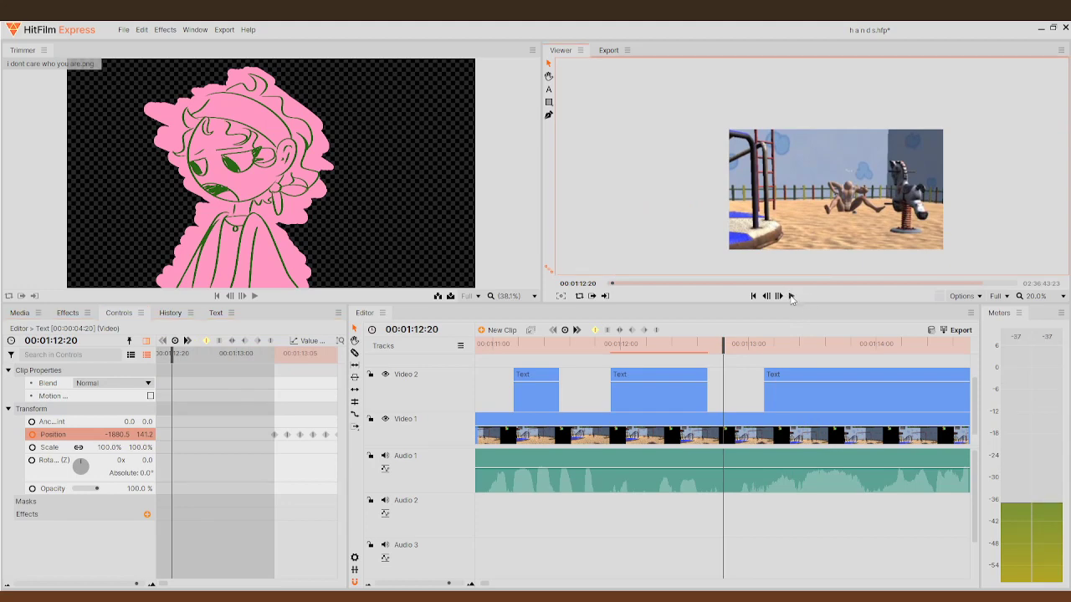
pyautogui.press('space')
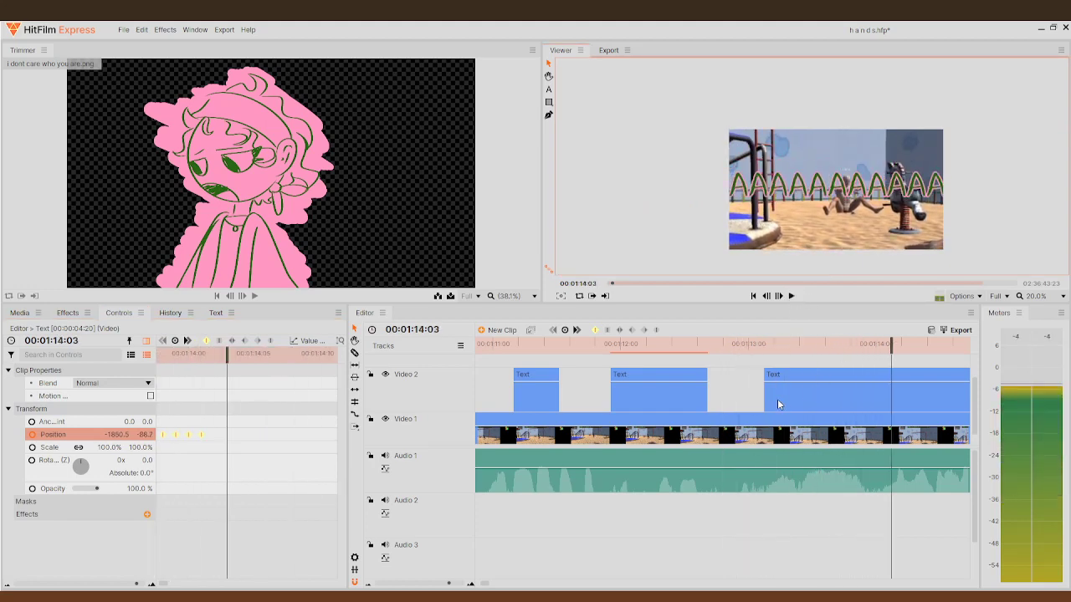
# - Extend the start of the "AAAA" caption clip back to 00:01:12:23 to match the start of the scream
pyautogui.click(782, 399)
pyautogui.moveTo(764, 391); pyautogui.dragTo(718, 391)
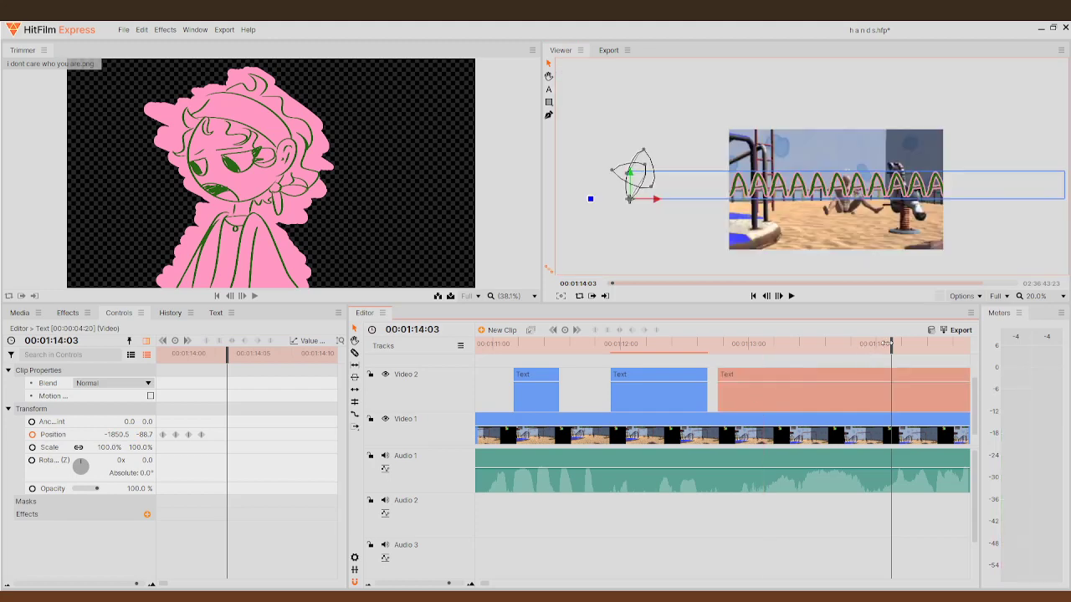
pyautogui.press('j')
pyautogui.click(791, 296)
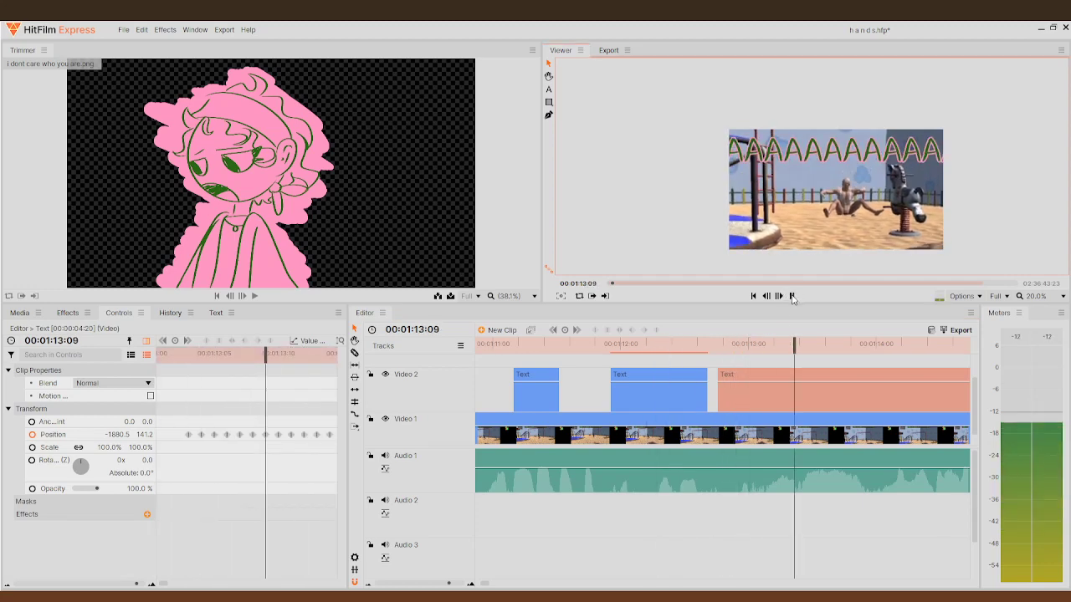
pyautogui.click(792, 296)
pyautogui.moveTo(799, 348); pyautogui.dragTo(738, 347)
pyautogui.moveTo(713, 395); pyautogui.dragTo(738, 393)
# - Shift all position keyframes of the "AAAA" caption earlier to start at 00:01:12:23, and play back the result
pyautogui.click(309, 443)
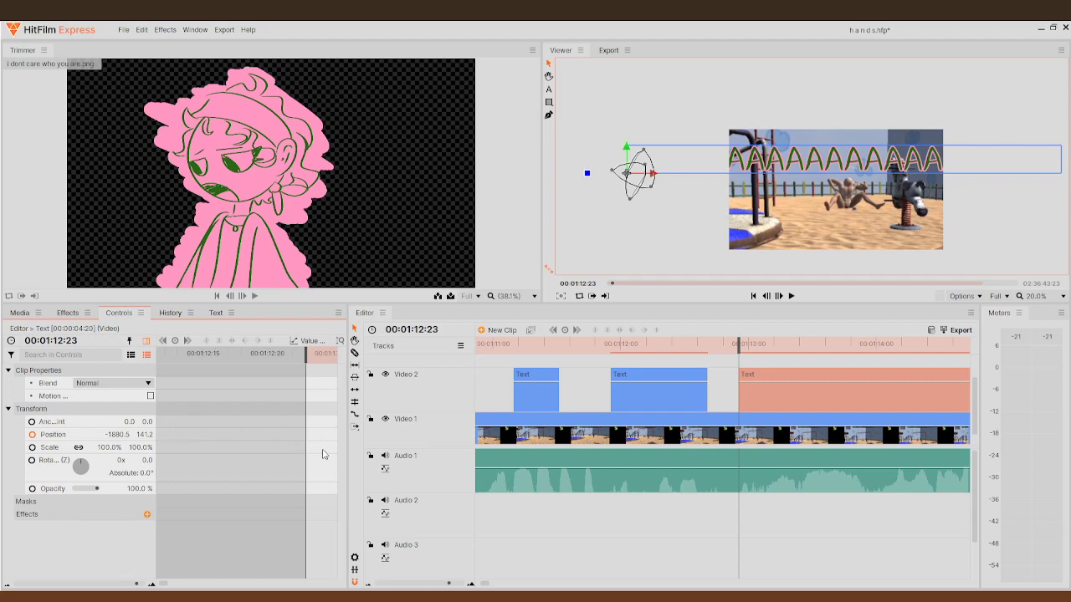
pyautogui.scroll(-3, 287, 427)
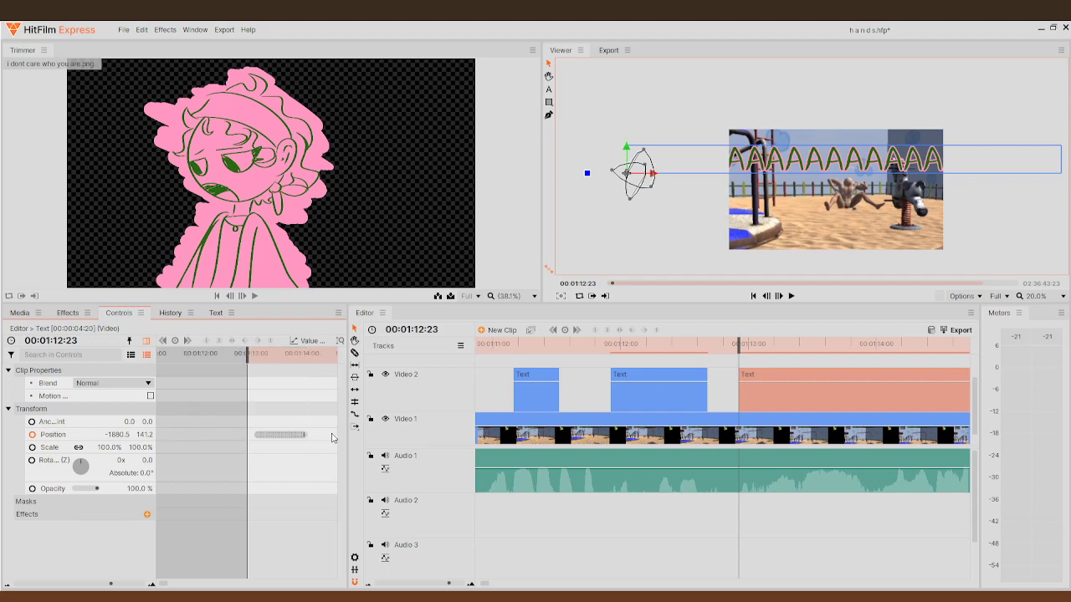
pyautogui.click(250, 434)
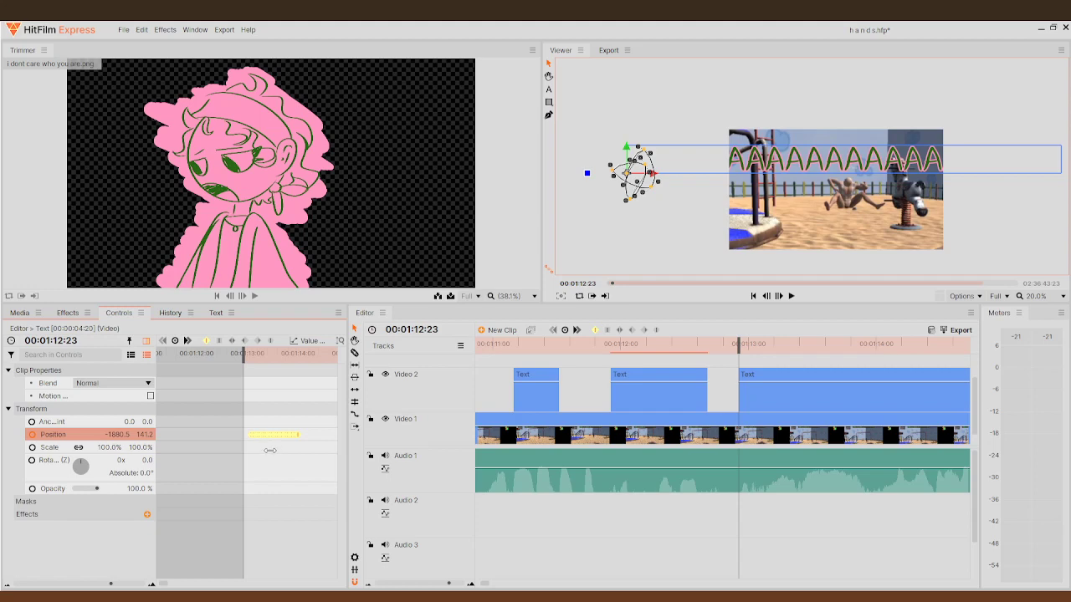
pyautogui.moveTo(271, 436); pyautogui.dragTo(276, 436)
pyautogui.scroll(3, 276, 439)
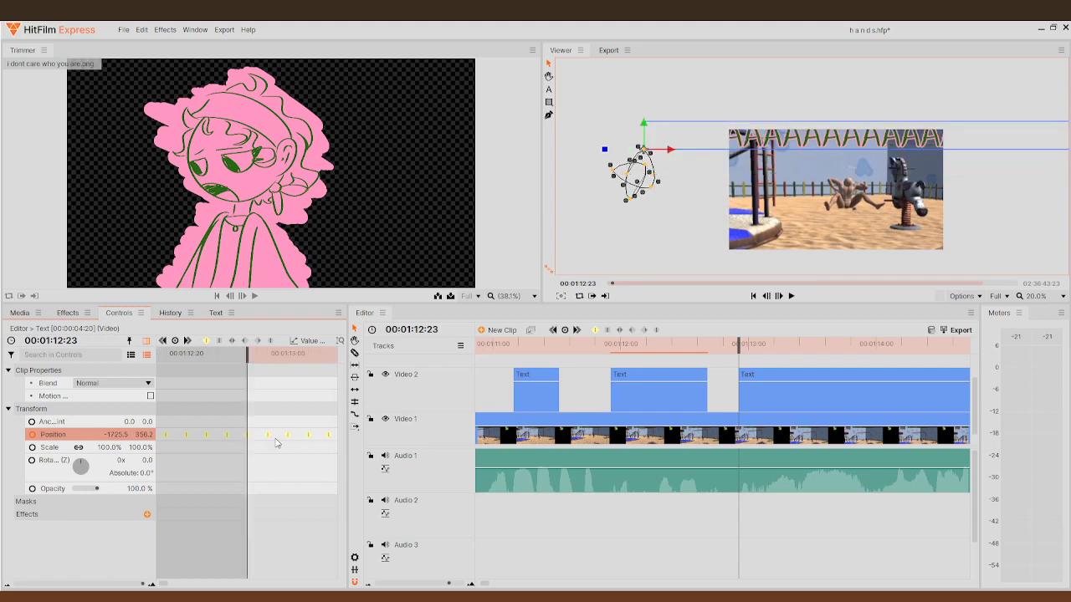
pyautogui.scroll(-3, 276, 442)
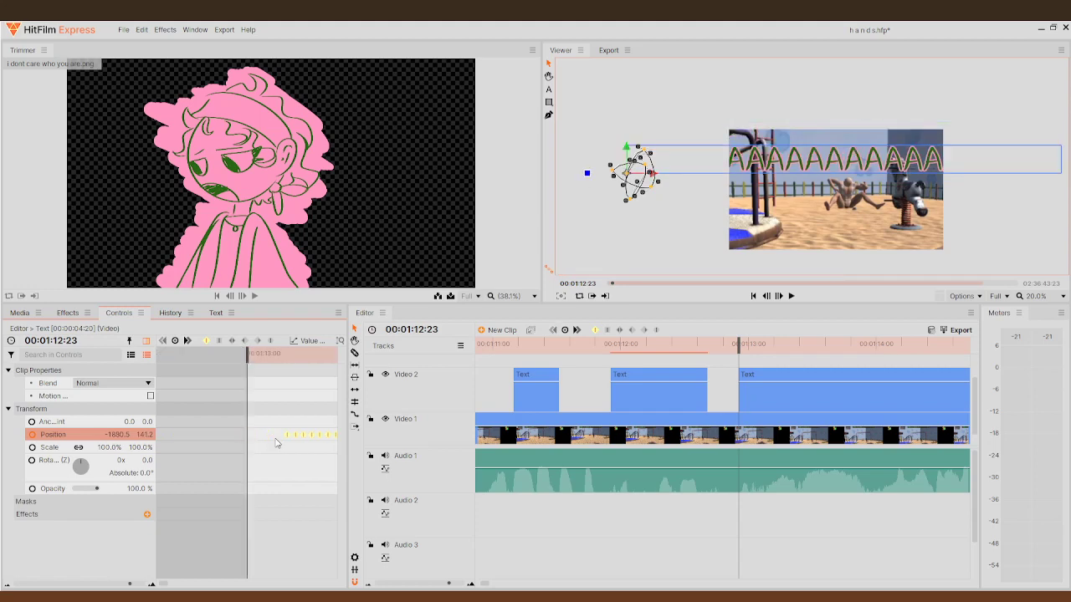
pyautogui.scroll(3, 287, 434)
pyautogui.scroll(2, 328, 435)
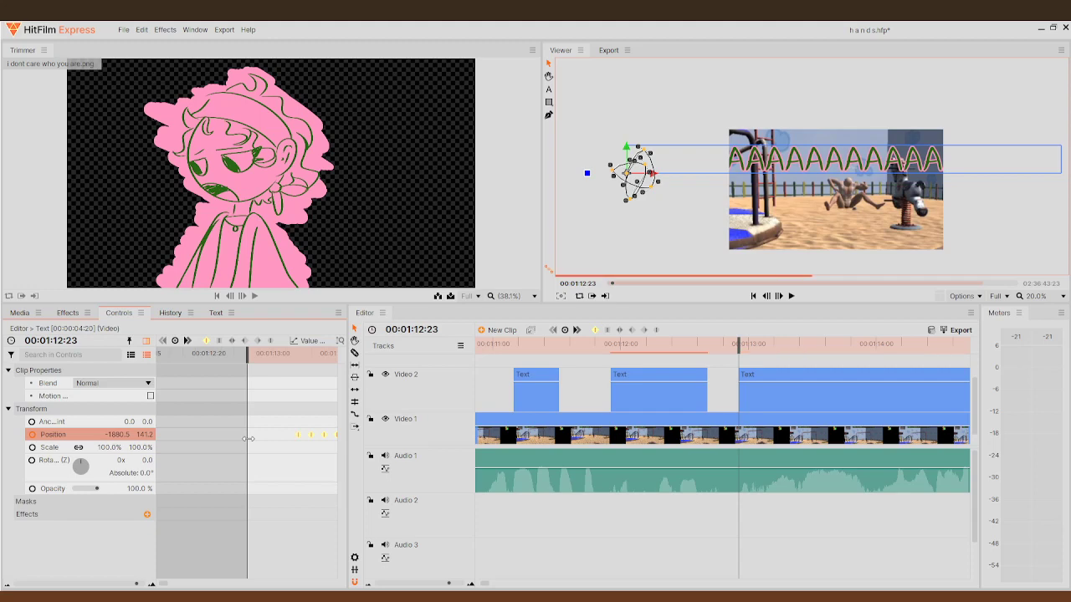
pyautogui.scroll(-3, 269, 430)
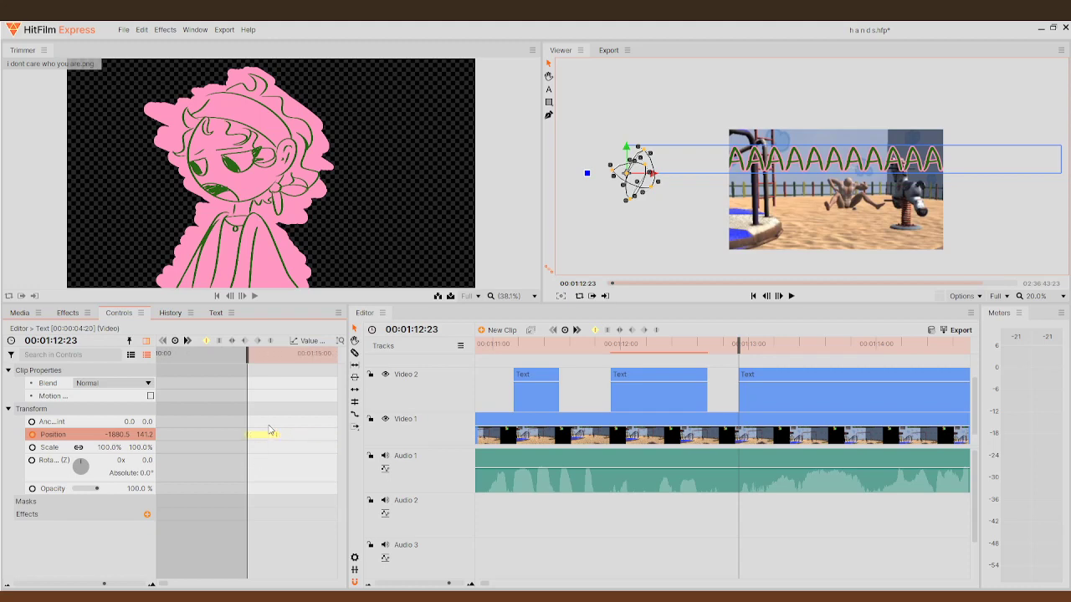
pyautogui.click(792, 297)
pyautogui.click(792, 296)
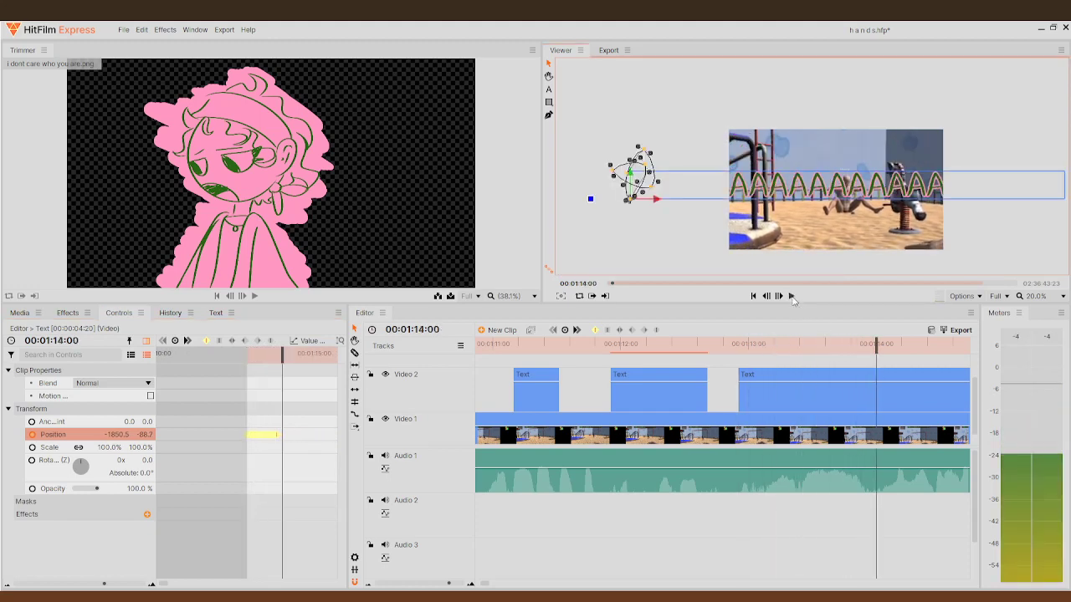
# - Split the "AAAA" caption at 00:01:13:22, just after its last position keyframe, and delete the remaining part
pyautogui.scroll(3, 292, 450)
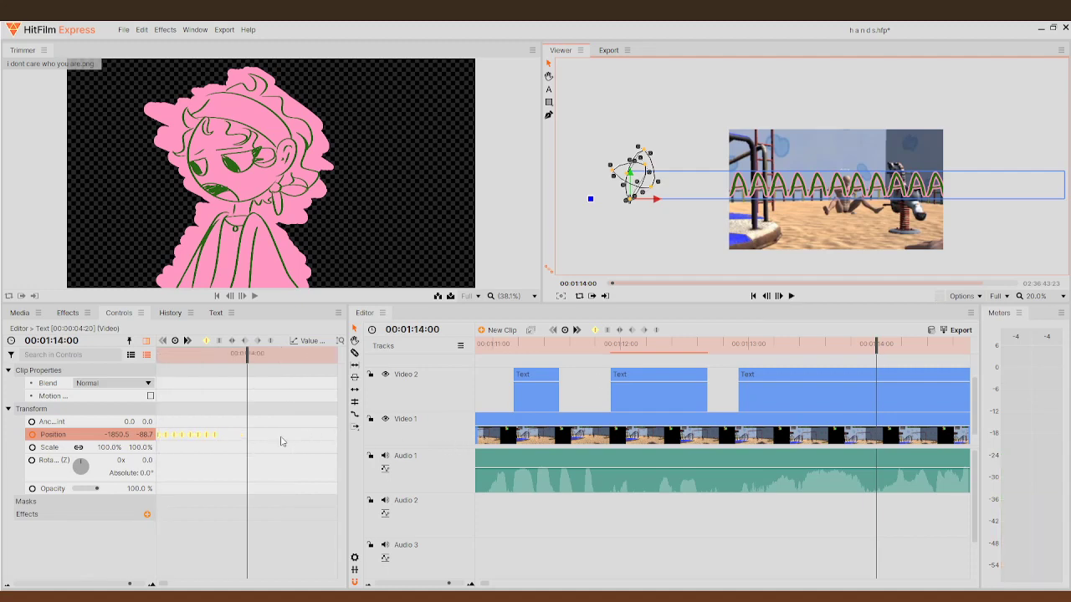
pyautogui.click(236, 456)
pyautogui.moveTo(244, 354); pyautogui.dragTo(223, 365)
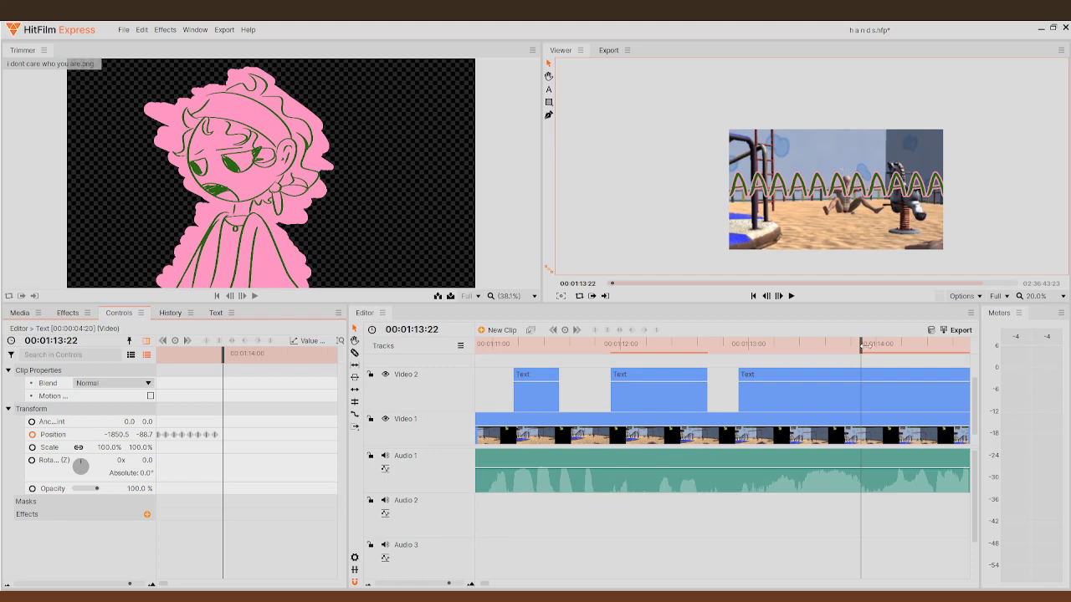
pyautogui.click(355, 353)
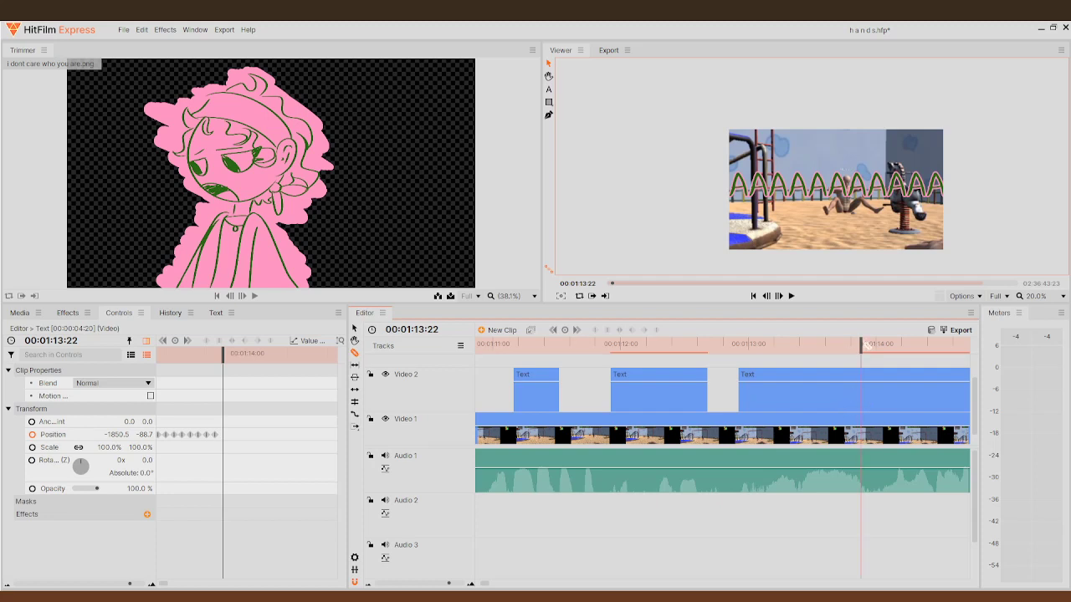
pyautogui.click(871, 374)
pyautogui.press('v')
pyautogui.click(876, 370)
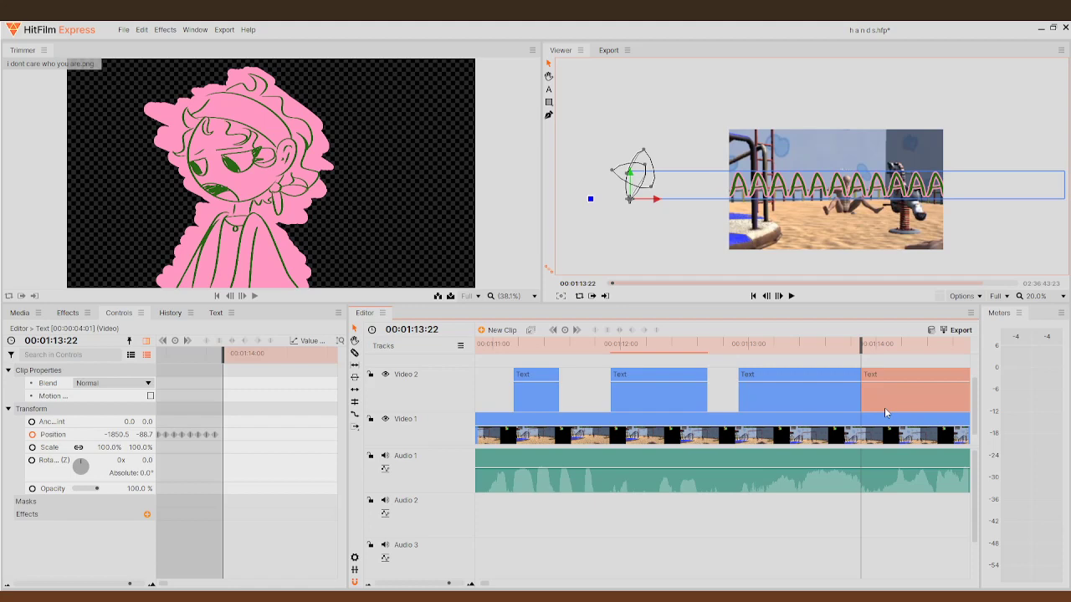
pyautogui.press('Delete')
# - Play back the trimmed "AAAA" caption to check its end against the scream
pyautogui.press('j')
pyautogui.press('l')
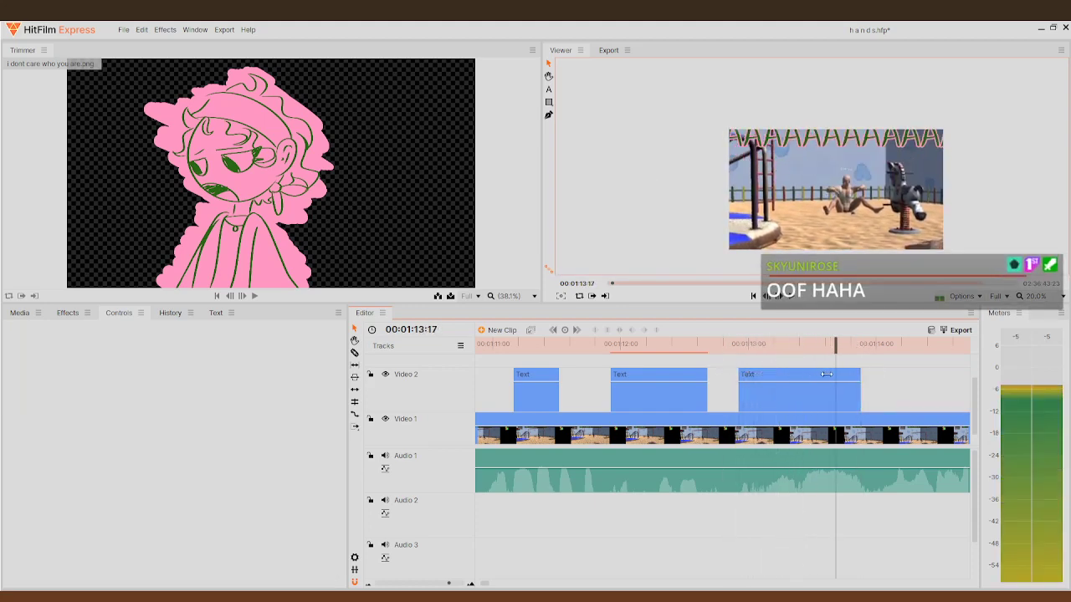
pyautogui.press('j')
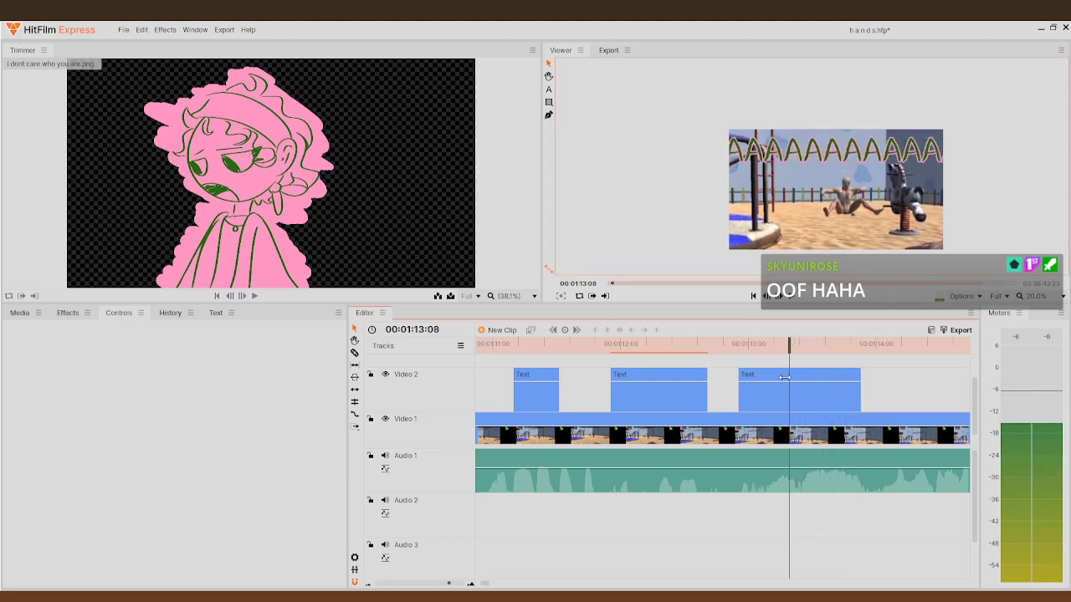
# - Split the "AAAA" caption at 00:01:13:09 and undo the split
pyautogui.press('Right')
pyautogui.click(355, 352)
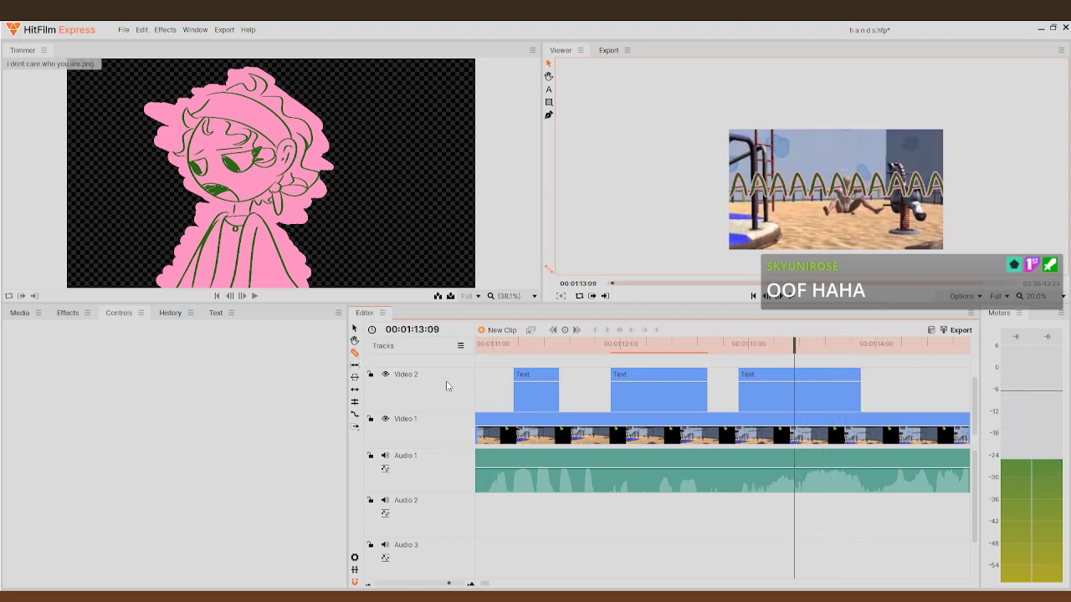
pyautogui.click(795, 383)
pyautogui.click(354, 329)
pyautogui.hotkey('ctrl', 'z')
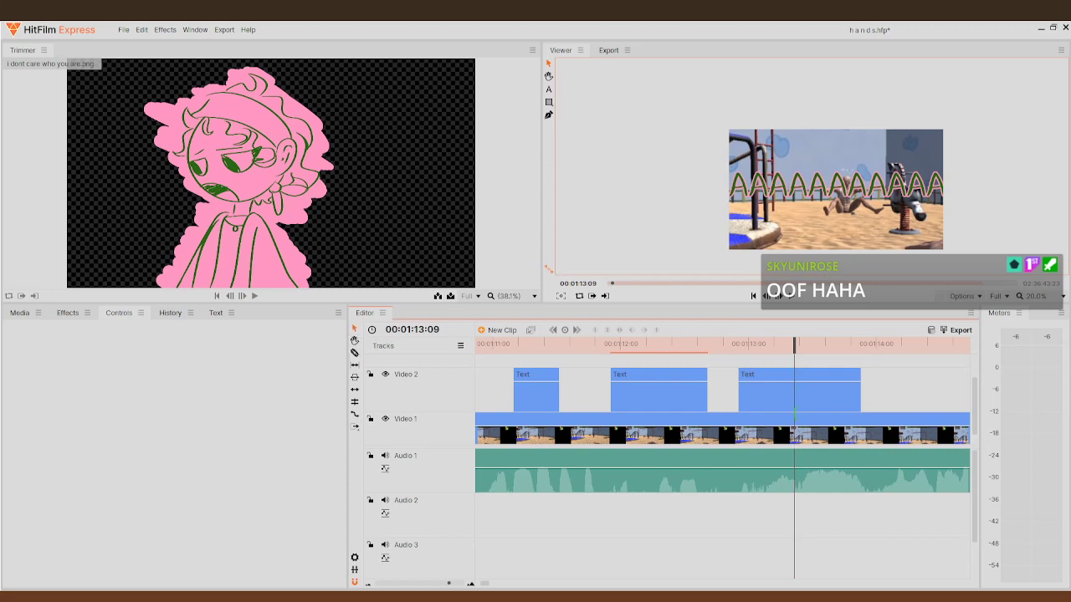
pyautogui.moveTo(781, 347); pyautogui.dragTo(738, 346)
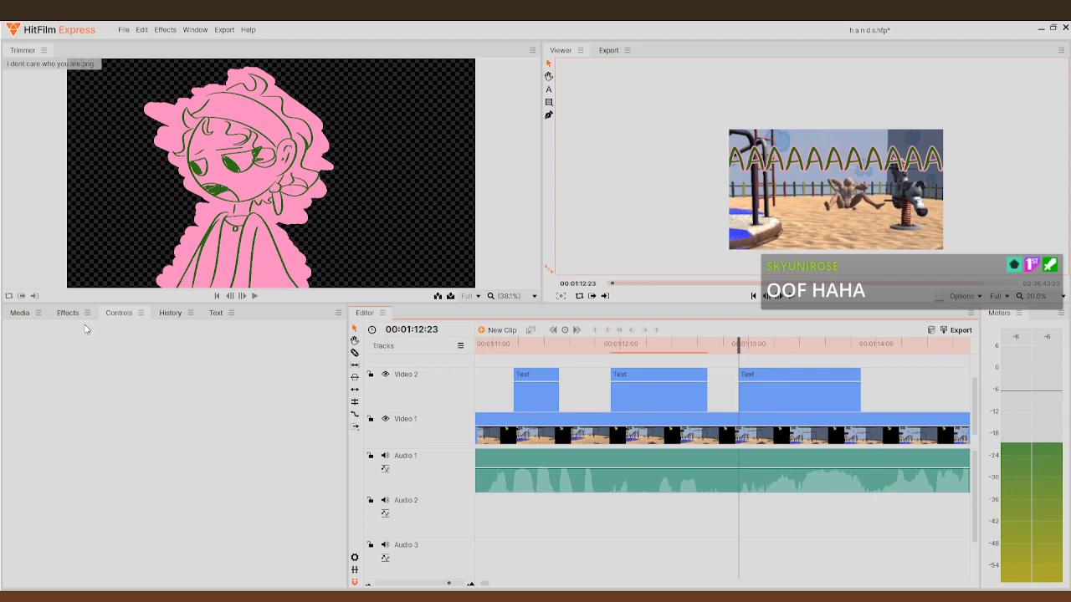
pyautogui.click(172, 313)
pyautogui.click(210, 314)
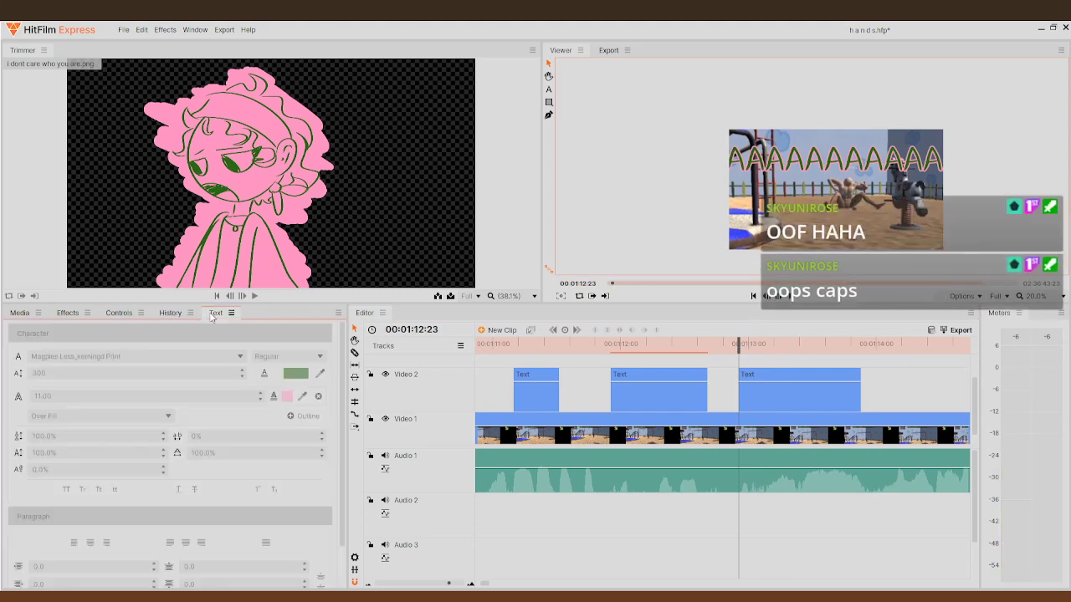
pyautogui.click(24, 312)
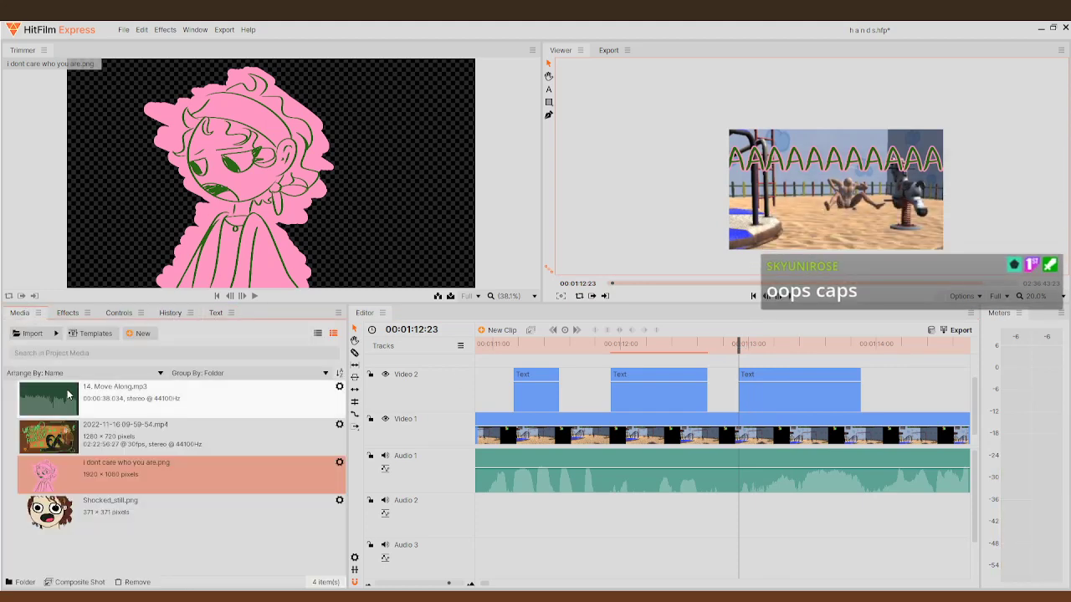
pyautogui.click(81, 441)
pyautogui.click(215, 316)
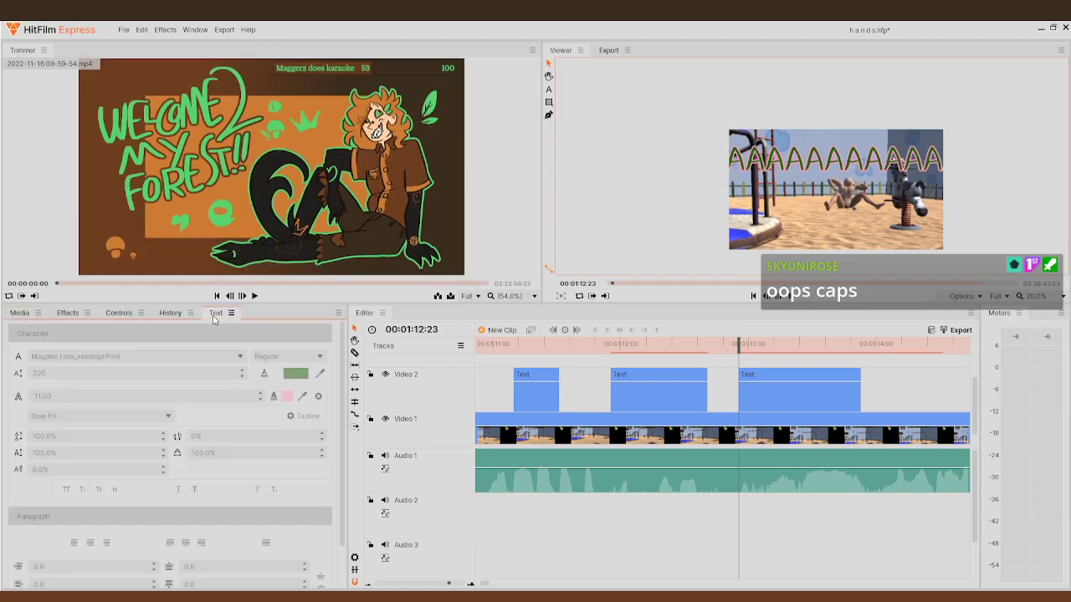
# - Add the caption "(WHEEZE)" below the scream text, with a brown fill and green outline sampled from the Trimmer artwork
pyautogui.click(549, 89)
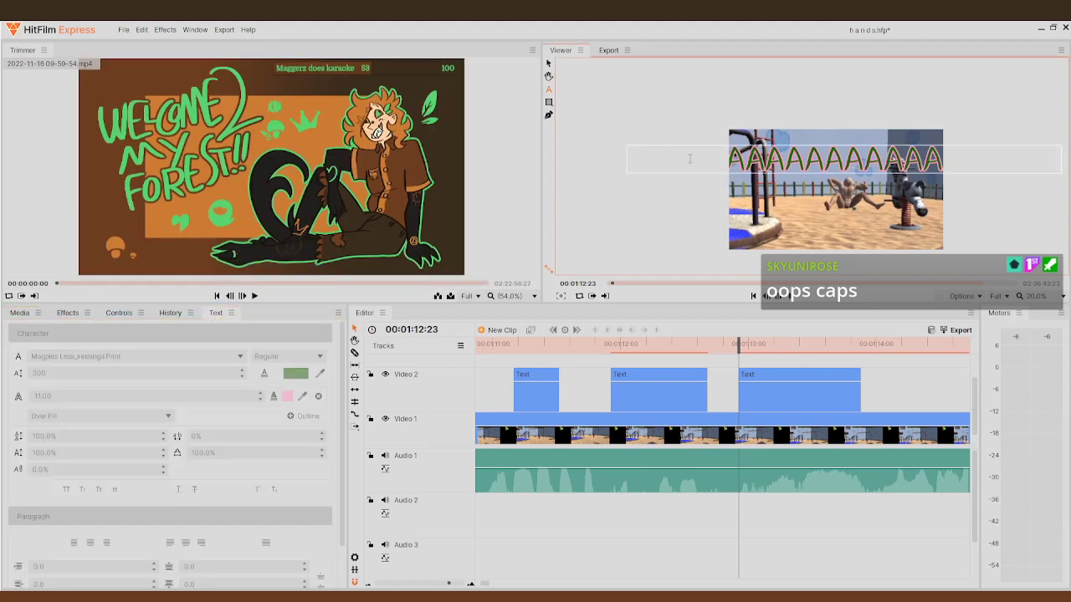
pyautogui.click(629, 159)
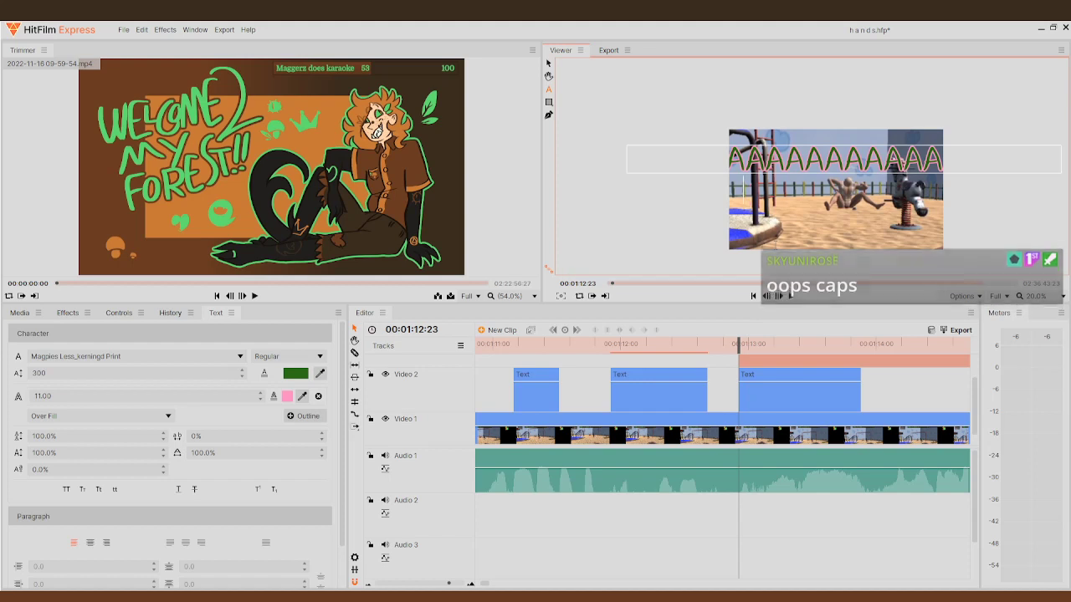
pyautogui.click(320, 373)
pyautogui.click(302, 396)
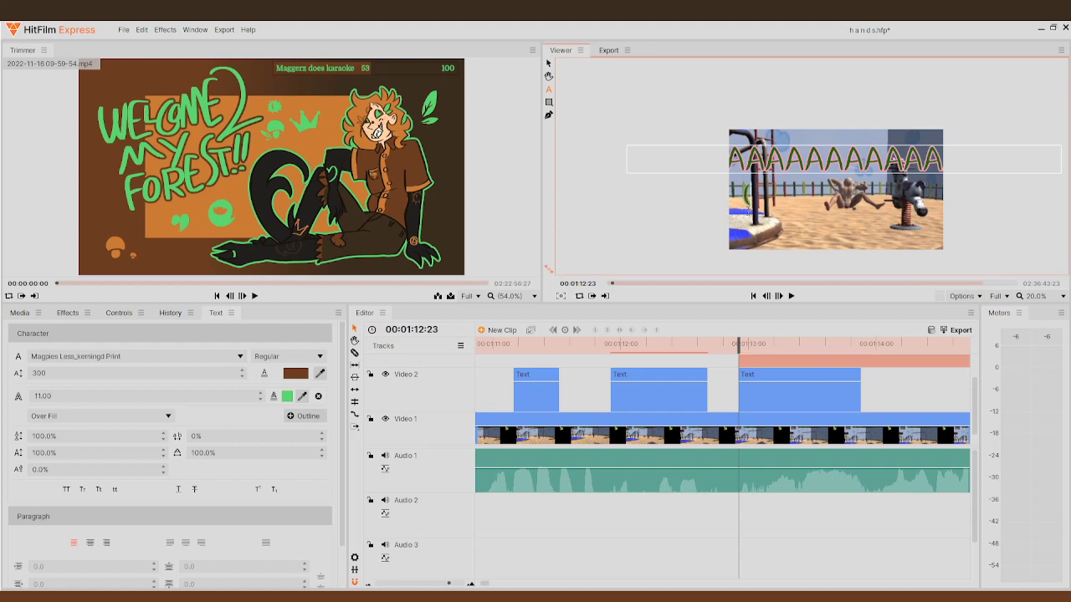
pyautogui.write('W)HEEZE)')
pyautogui.hotkey('ctrl', 'a')
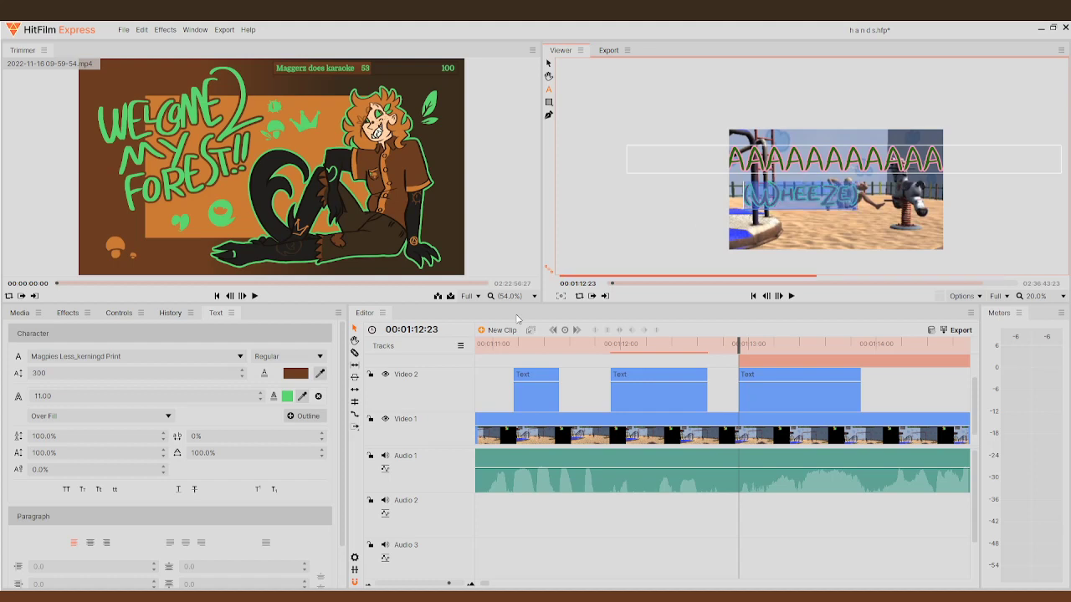
pyautogui.press('Escape')
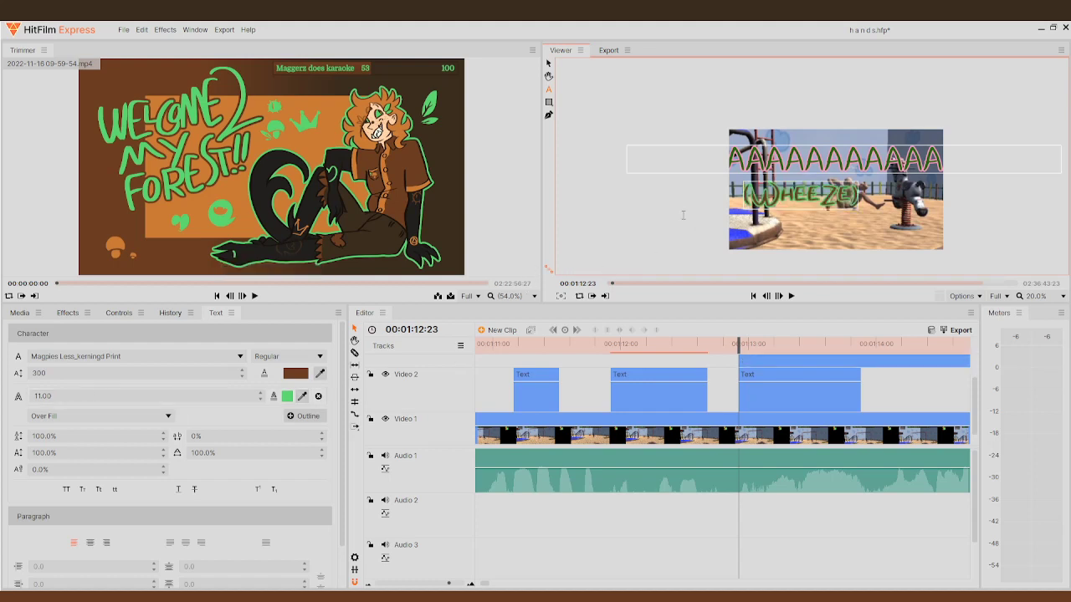
# - Tilt the "(WHEEZE)" caption to about -16.8°, place it over the sand, and move its clip to start at 00:01:13:10
pyautogui.click(548, 62)
pyautogui.moveTo(727, 221); pyautogui.dragTo(777, 225)
pyautogui.click(791, 295)
pyautogui.moveTo(866, 346); pyautogui.dragTo(819, 382)
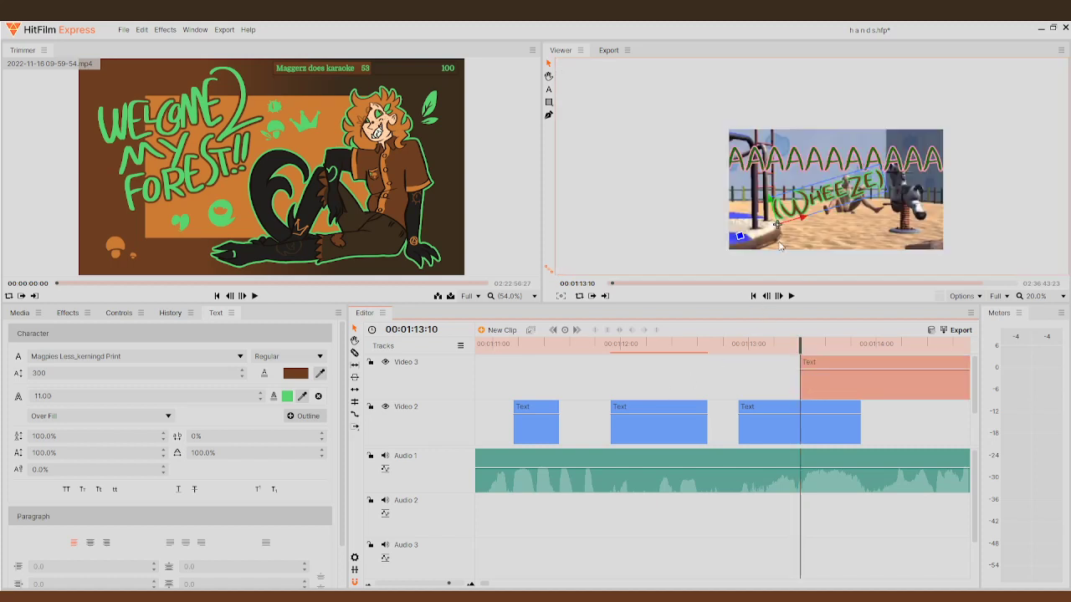
# - Keyframe the "(WHEEZE)" position to fly from outside the frame's lower left at 00:01:13:10 to beyond its upper right at 00:01:13:23
pyautogui.click(121, 315)
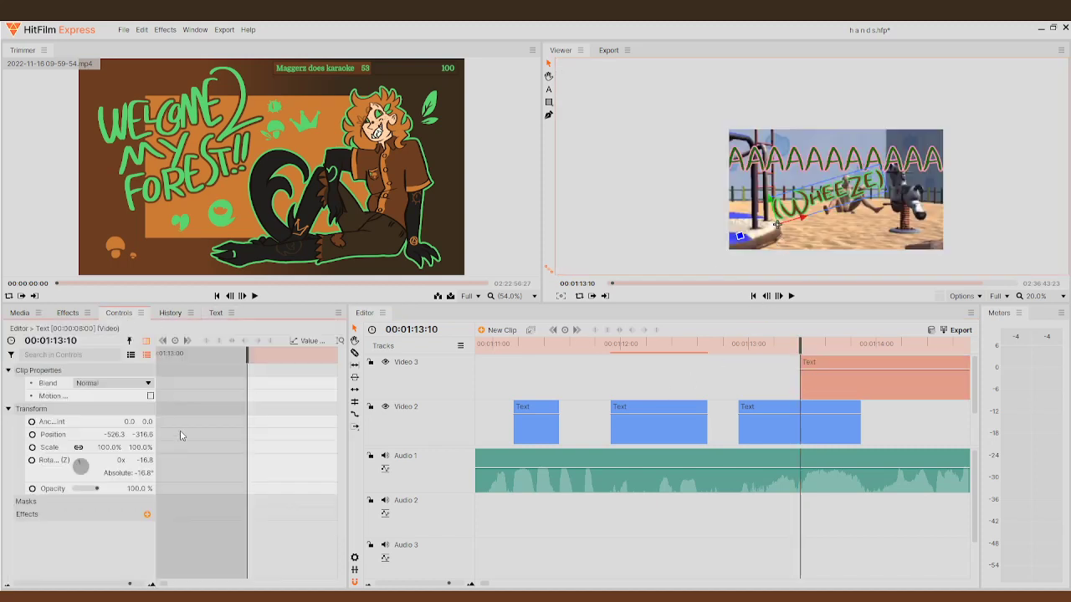
pyautogui.click(32, 435)
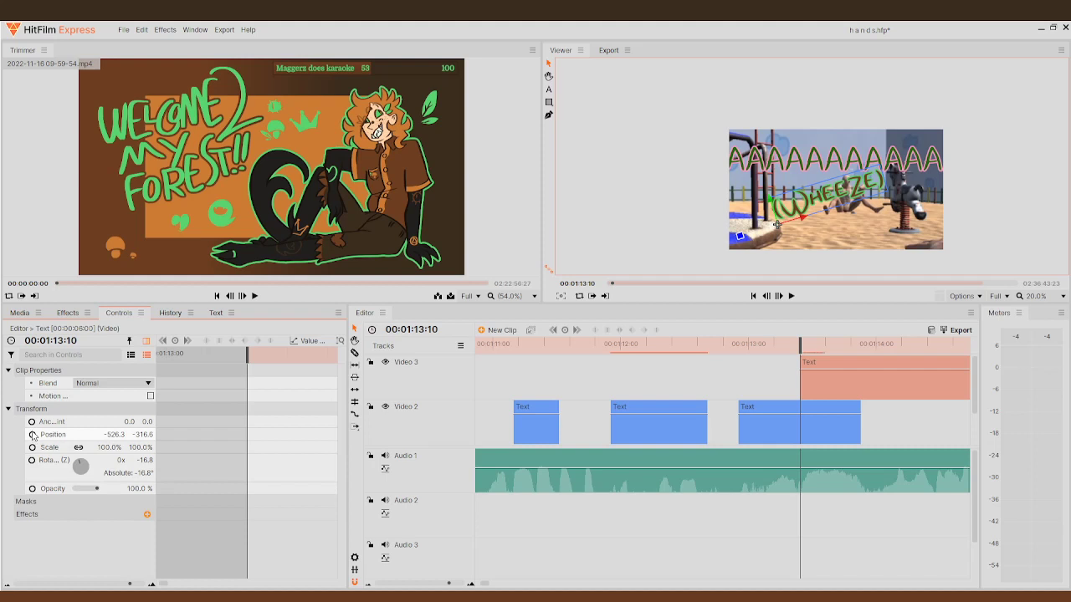
pyautogui.moveTo(779, 236); pyautogui.dragTo(667, 324)
pyautogui.moveTo(808, 342); pyautogui.dragTo(865, 357)
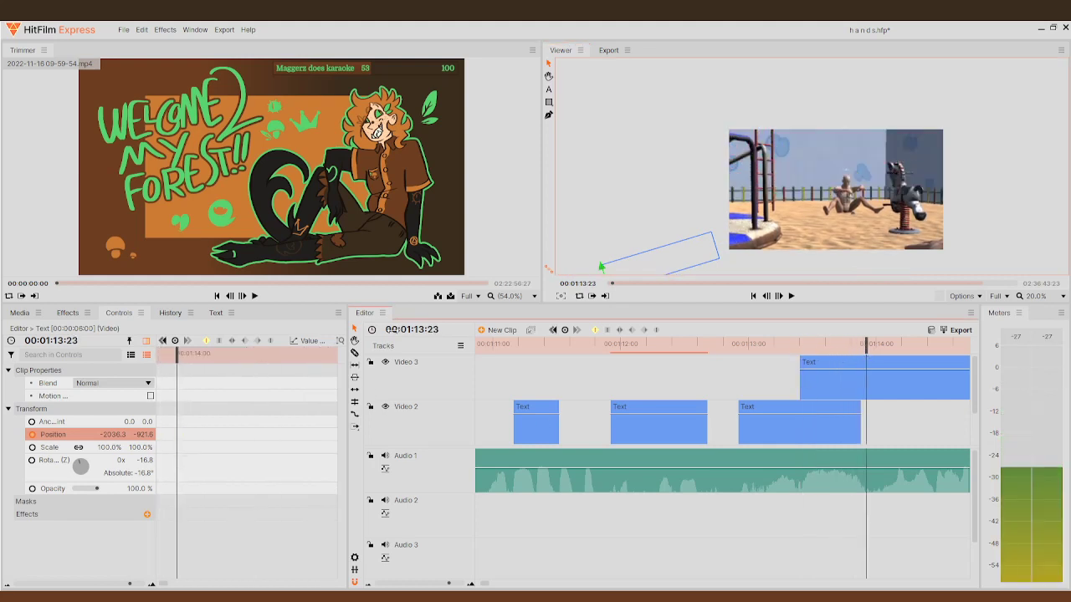
pyautogui.scroll(-3, 716, 244)
pyautogui.moveTo(715, 244); pyautogui.dragTo(866, 171)
pyautogui.click(864, 341)
# - Split the "(WHEEZE)" caption just after its last position keyframe and delete the remaining part
pyautogui.click(355, 352)
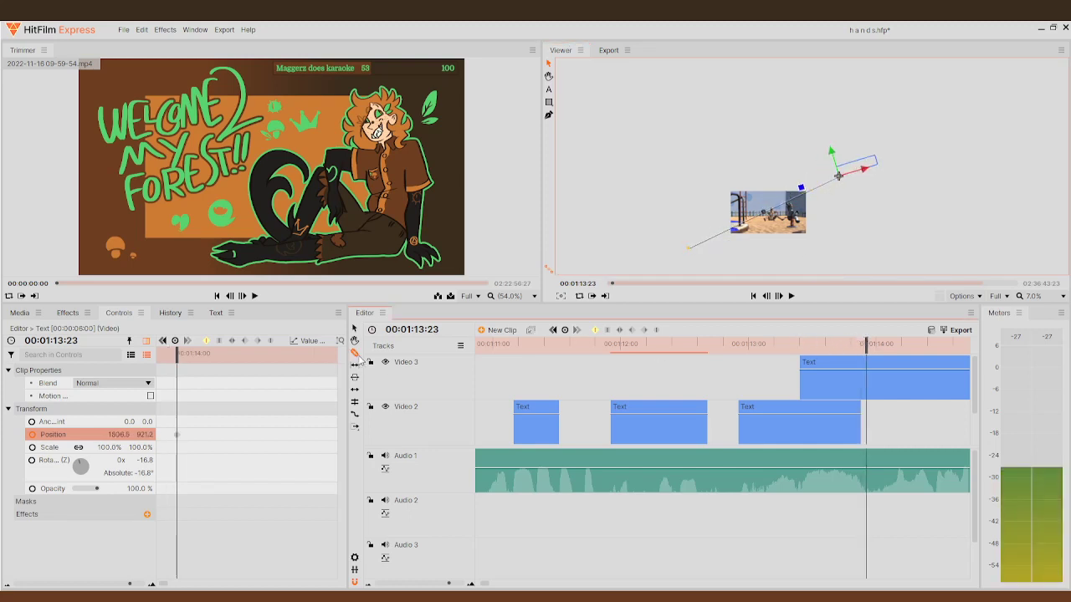
pyautogui.click(868, 376)
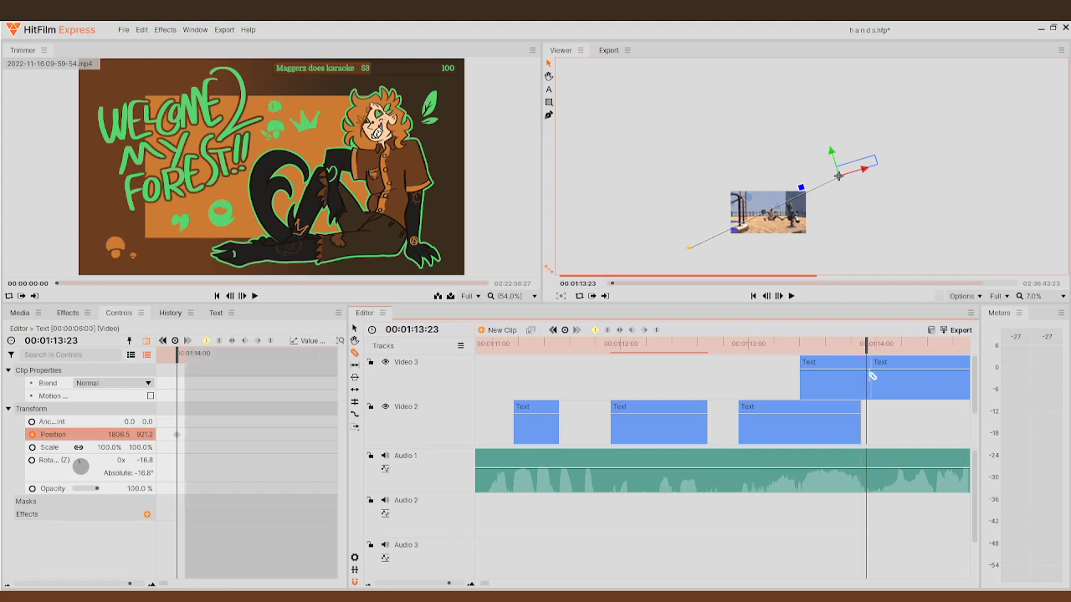
pyautogui.click(354, 330)
pyautogui.click(939, 394)
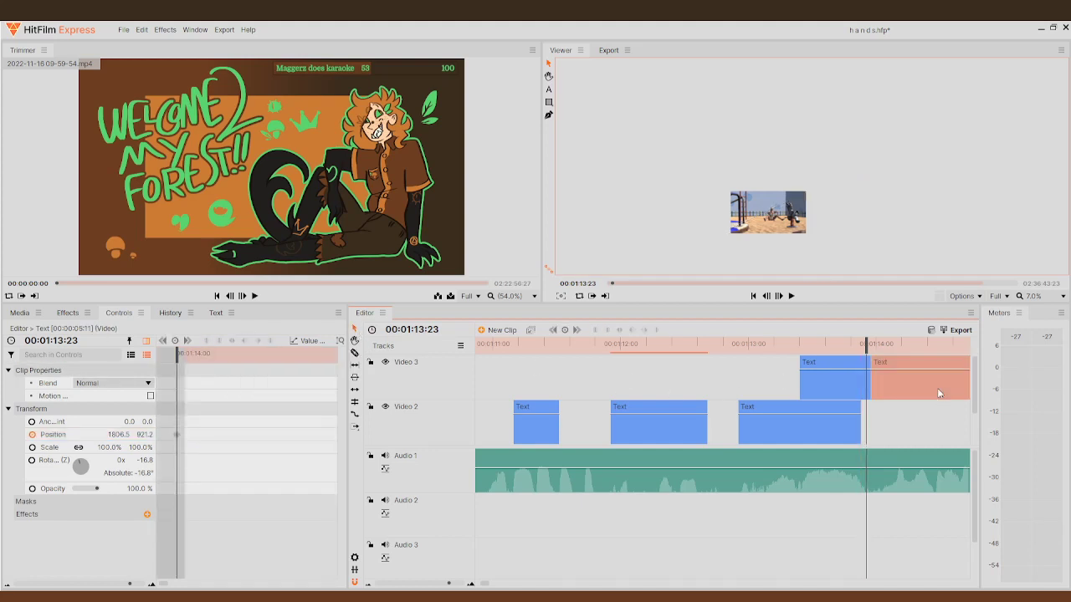
pyautogui.press('Delete')
# - Play back the captioned footage from 00:01:05:12 through the "(WHEEZE)" caption
pyautogui.scroll(-3, 783, 406)
pyautogui.scroll(-2, 782, 406)
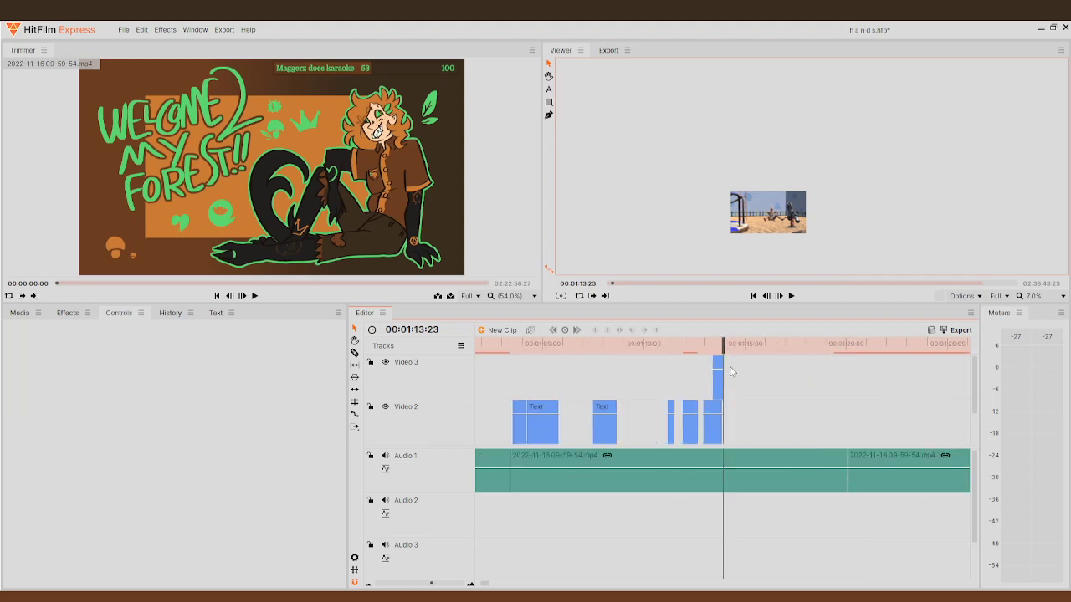
pyautogui.moveTo(722, 360); pyautogui.dragTo(554, 366)
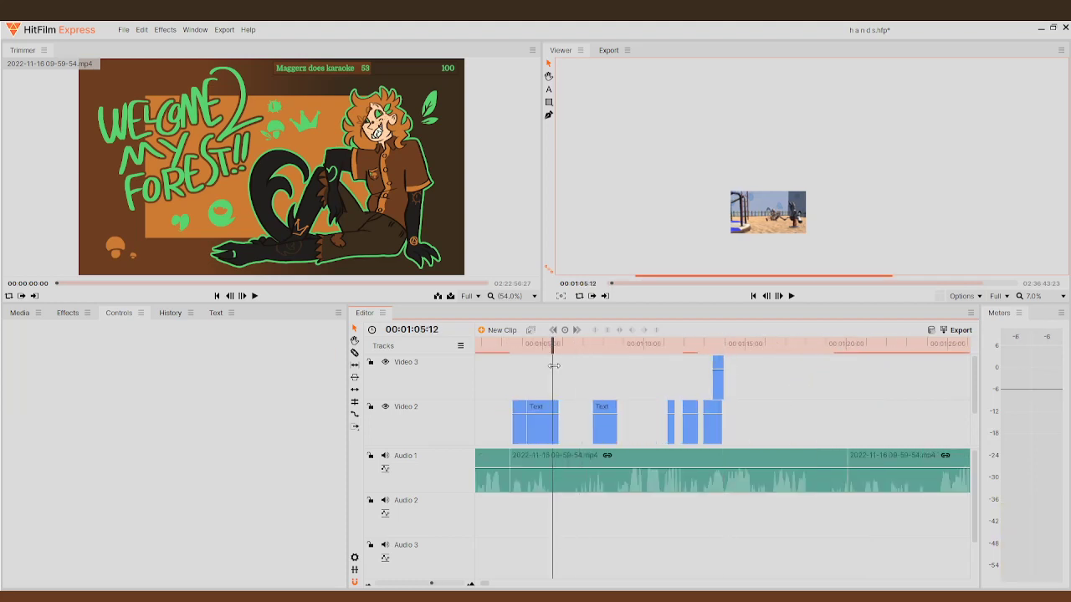
pyautogui.click(791, 296)
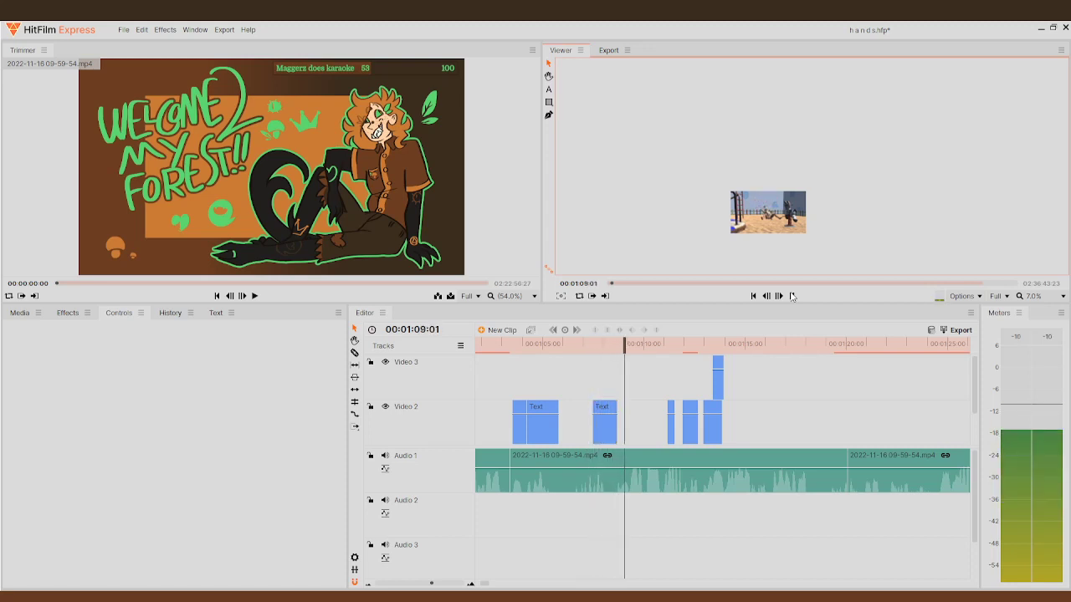
pyautogui.click(791, 296)
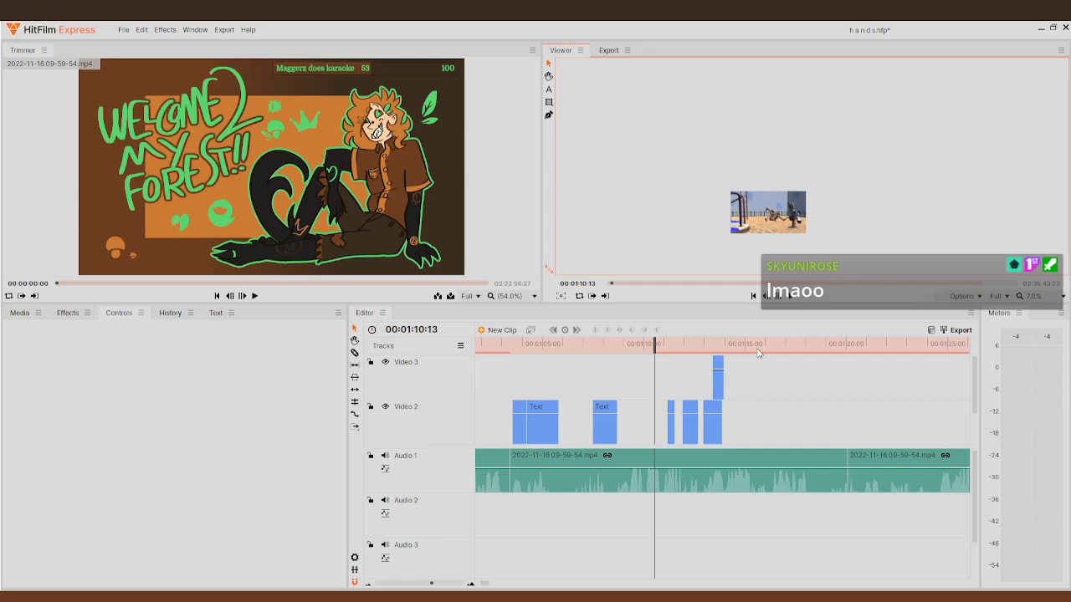
pyautogui.click(798, 299)
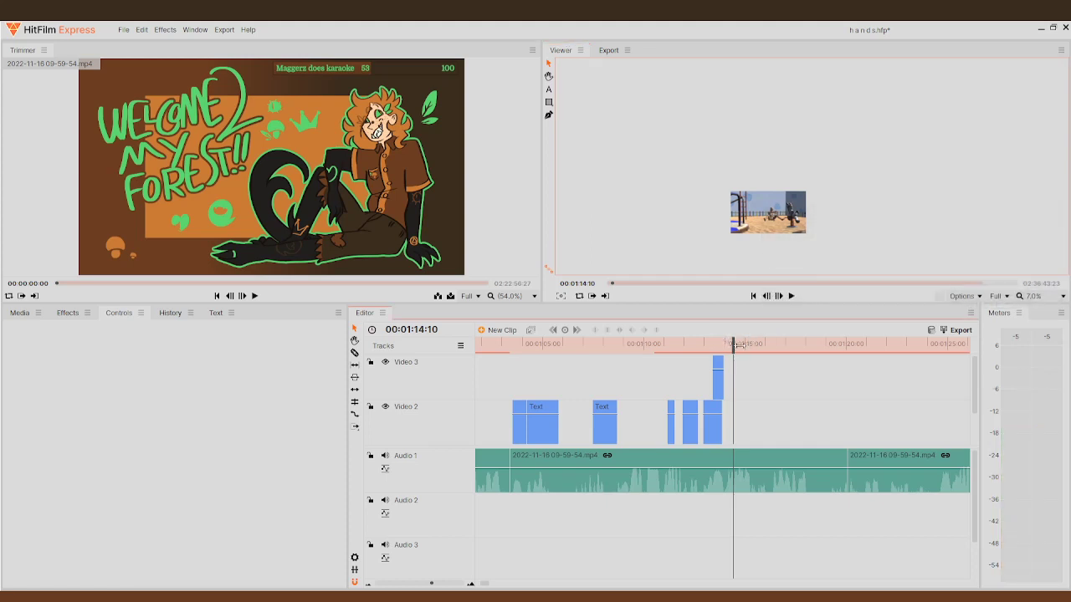
# - Add the caption "(DYING)" at 00:01:14:06 in the same brown and green style and place it above the seated figure
pyautogui.scroll(3, 747, 388)
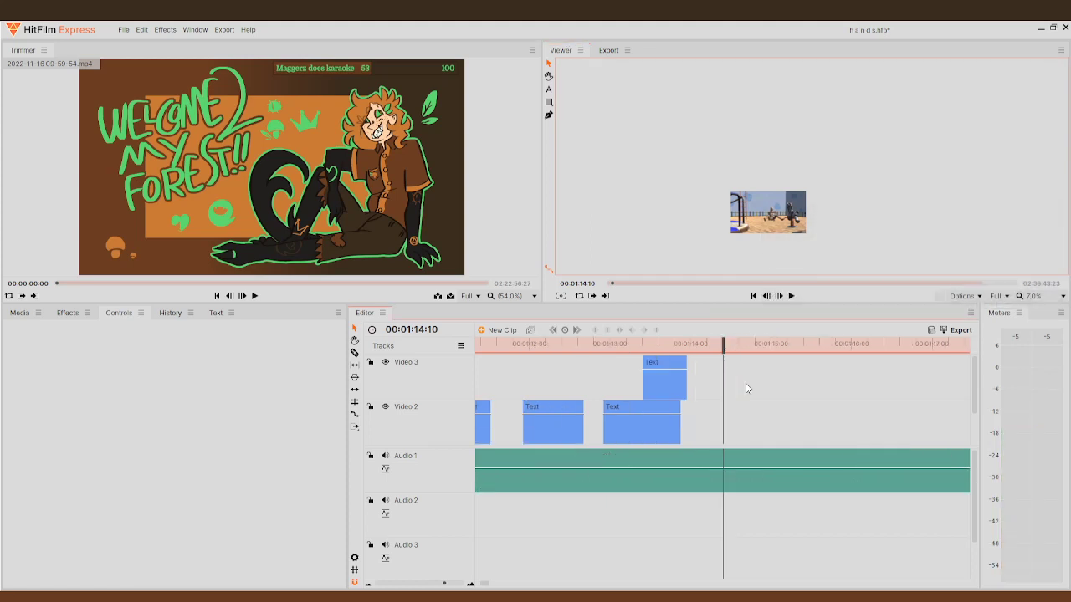
pyautogui.click(705, 349)
pyautogui.moveTo(702, 349); pyautogui.dragTo(710, 349)
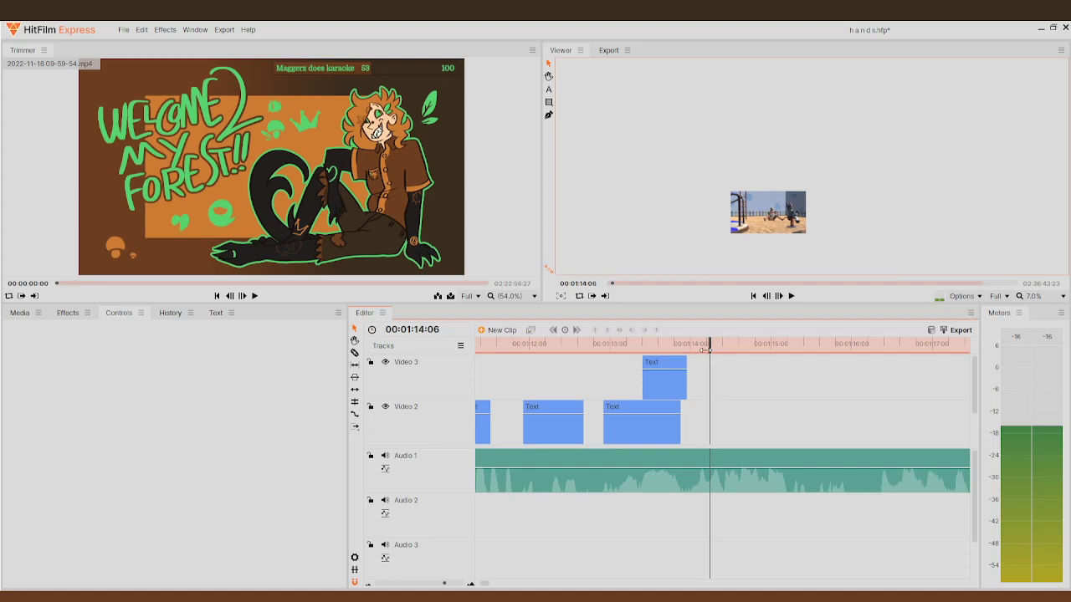
pyautogui.click(76, 319)
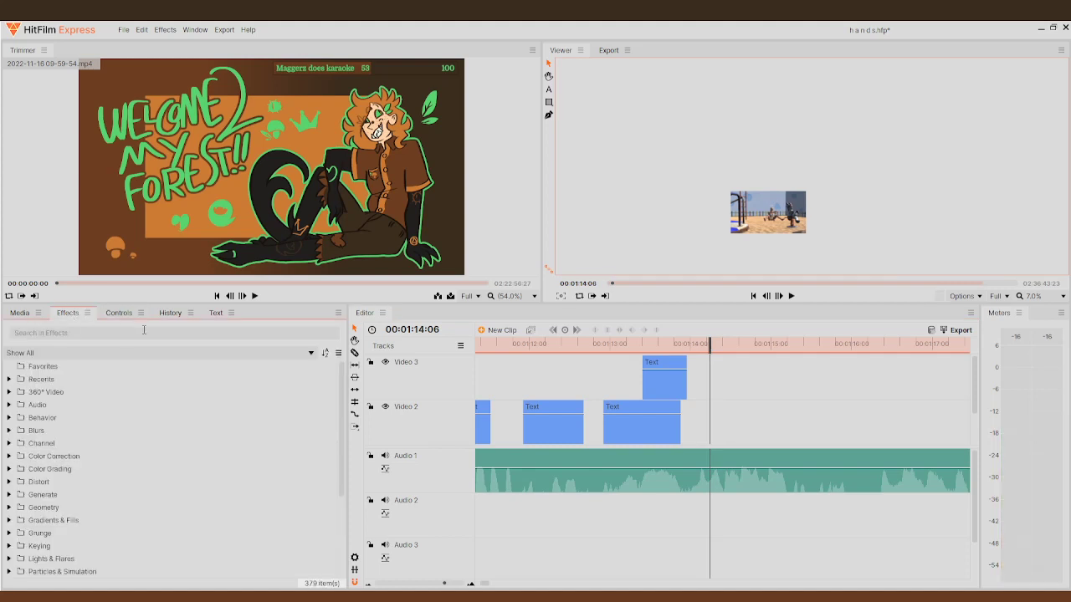
pyautogui.click(215, 315)
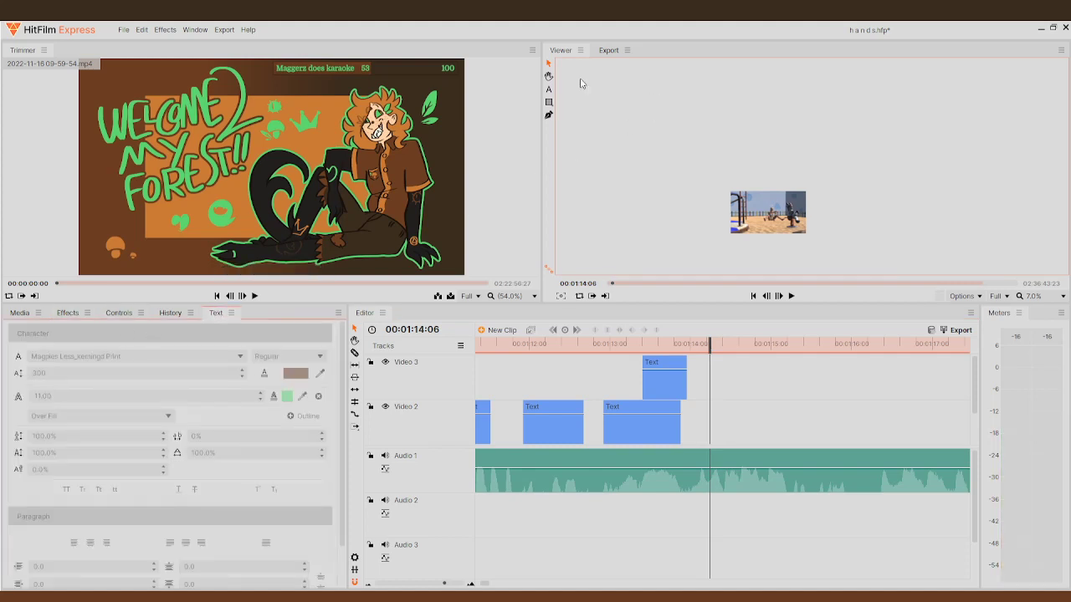
pyautogui.click(548, 88)
pyautogui.scroll(3, 604, 131)
pyautogui.scroll(-1, 605, 131)
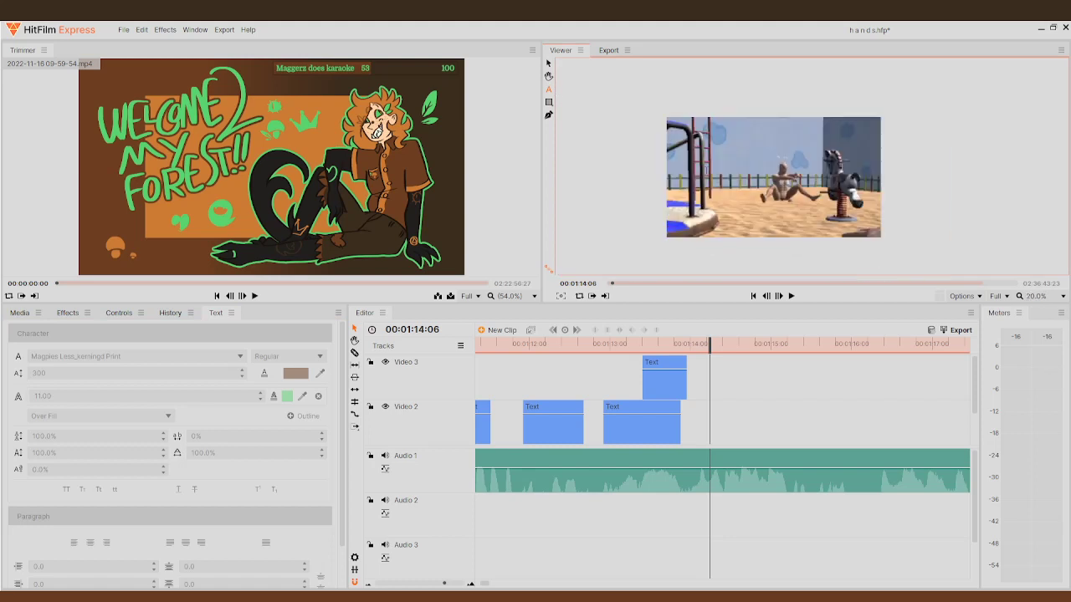
pyautogui.click(692, 163)
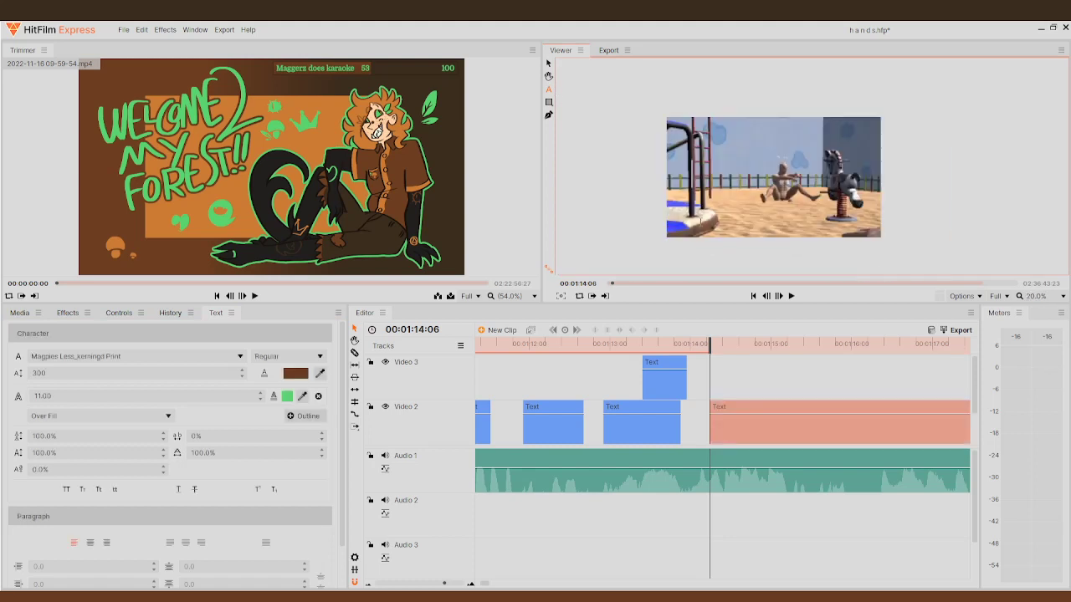
pyautogui.write('(DYIN')
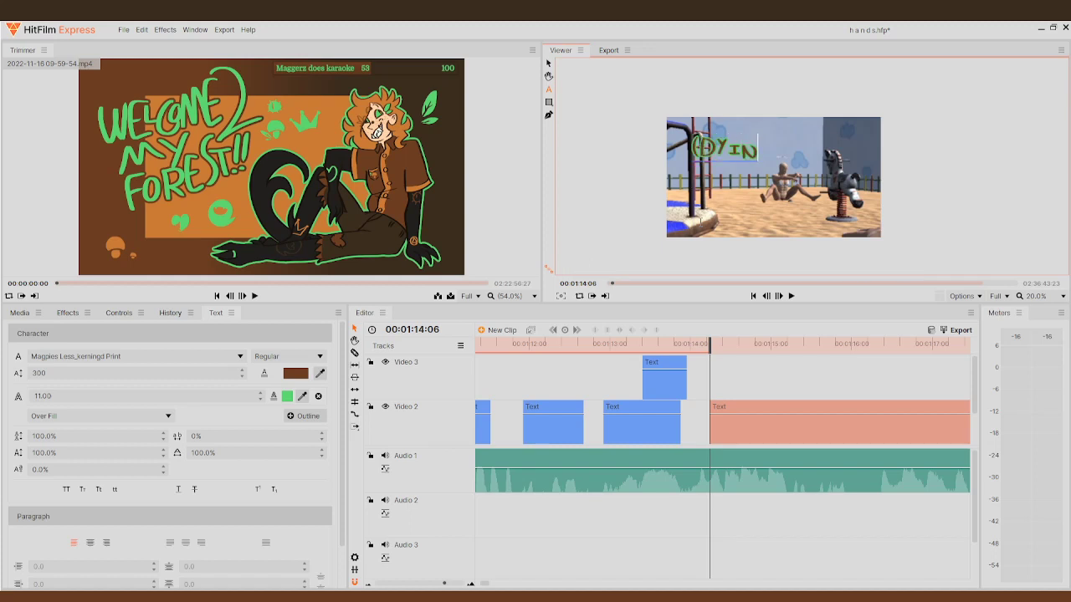
pyautogui.write('G)')
pyautogui.click(549, 65)
pyautogui.moveTo(682, 161); pyautogui.dragTo(716, 159)
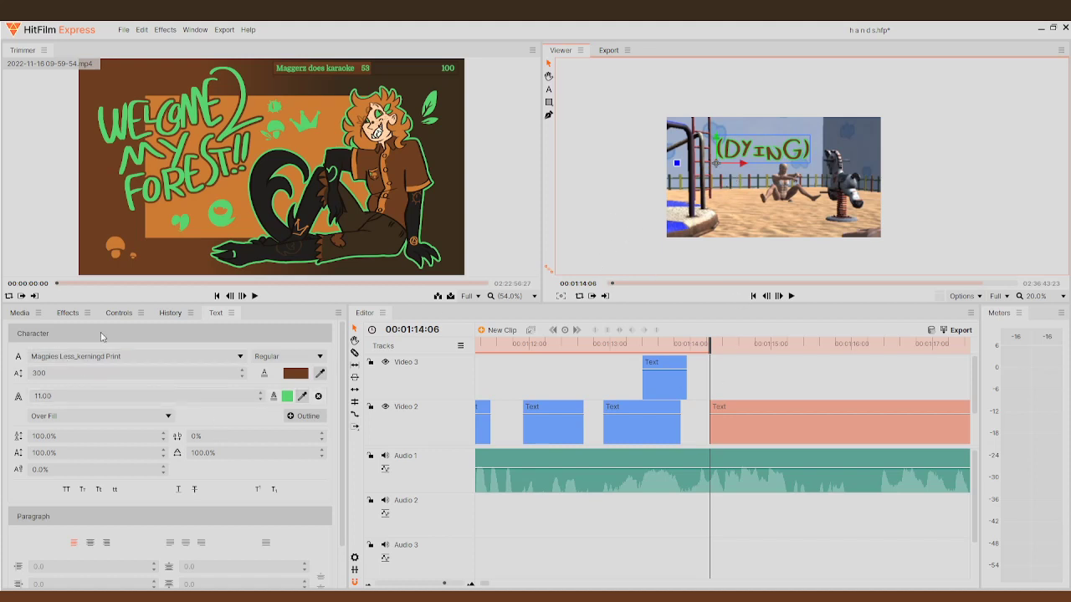
# - Turn on position keyframing for the "(DYING)" caption at 00:01:14:06 and shake it frame by frame above the figure through 00:01:14:11
pyautogui.click(118, 312)
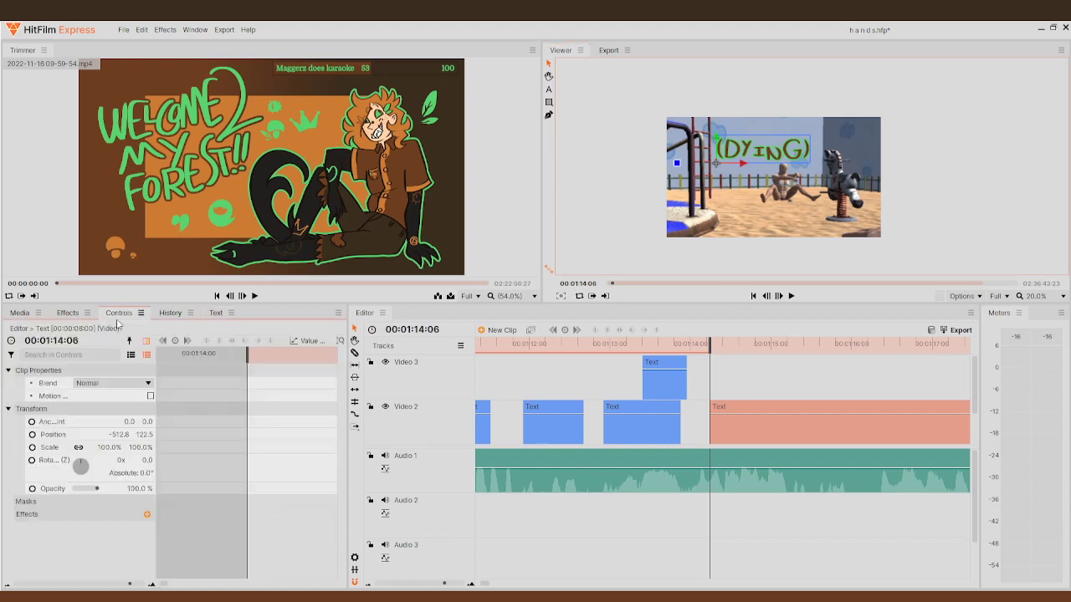
pyautogui.click(32, 434)
pyautogui.click(779, 296)
pyautogui.moveTo(718, 167); pyautogui.dragTo(715, 201)
pyautogui.click(779, 297)
pyautogui.click(779, 297)
pyautogui.click(779, 296)
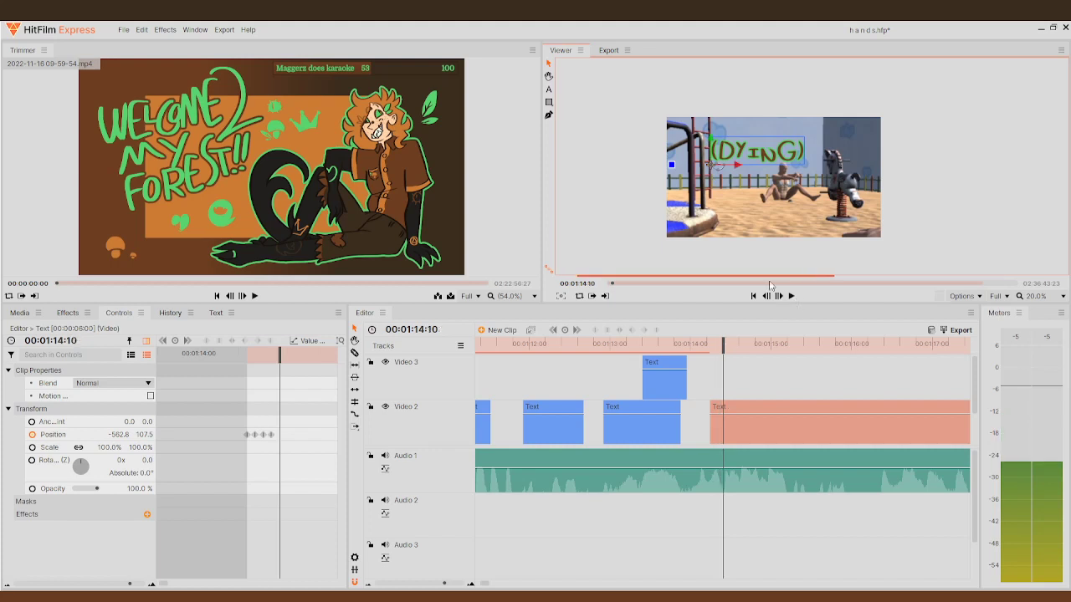
pyautogui.click(716, 174)
pyautogui.moveTo(716, 174); pyautogui.dragTo(726, 176)
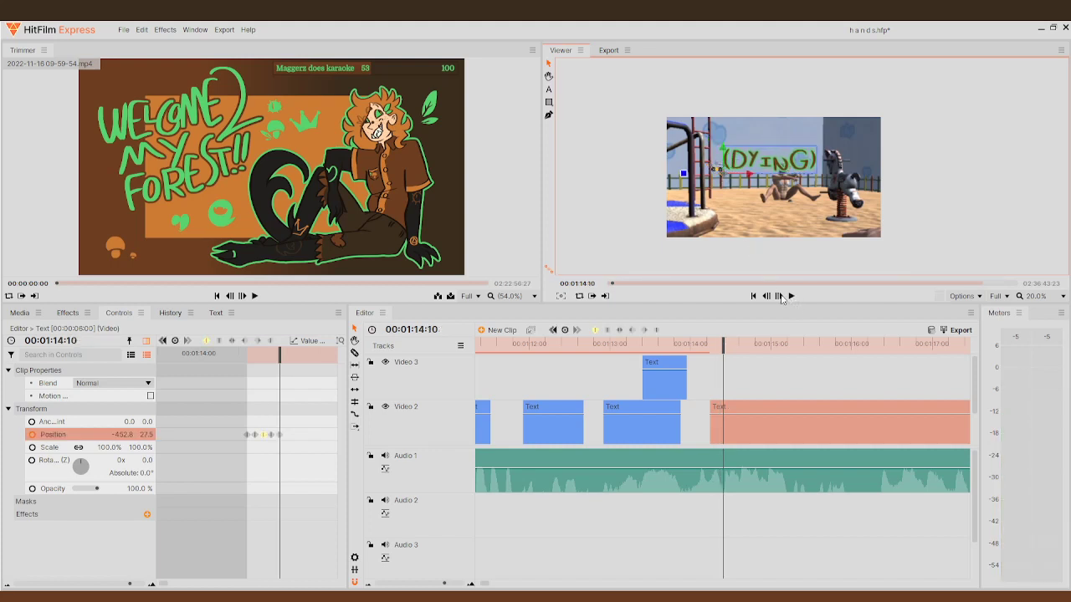
pyautogui.click(780, 296)
pyautogui.press('Right')
pyautogui.moveTo(730, 182); pyautogui.dragTo(707, 219)
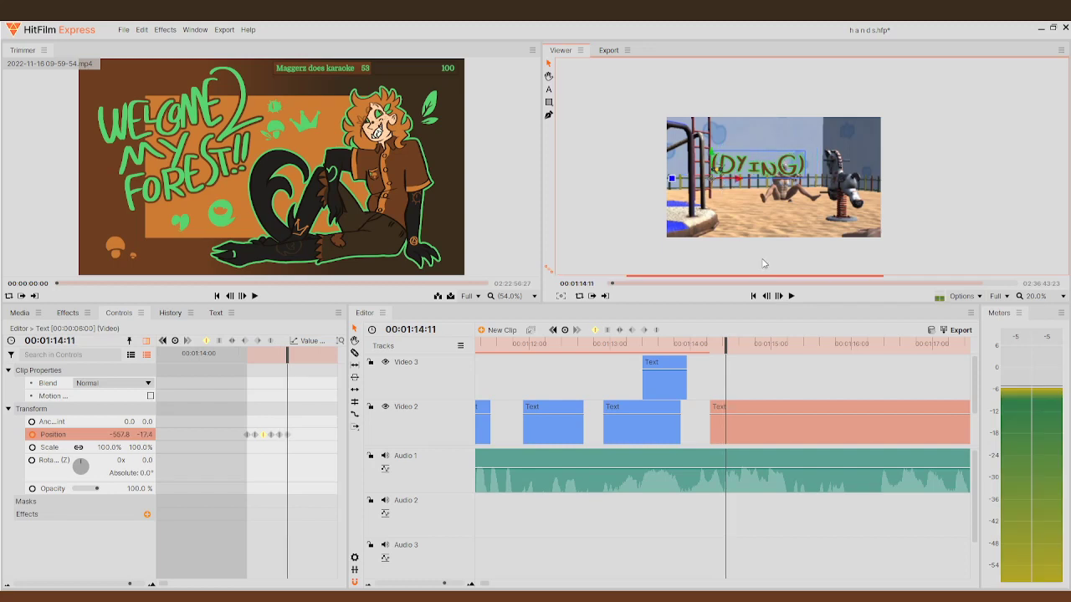
# - Keyframe the "(DYING)" caption frame by frame down to the seated figure's left, reaching about -737.8, -152.4 by 00:01:14:19
pyautogui.moveTo(709, 180); pyautogui.dragTo(693, 199)
pyautogui.click(779, 296)
pyautogui.click(779, 295)
pyautogui.click(778, 296)
pyautogui.click(778, 295)
pyautogui.click(778, 295)
pyautogui.click(778, 295)
pyautogui.click(778, 296)
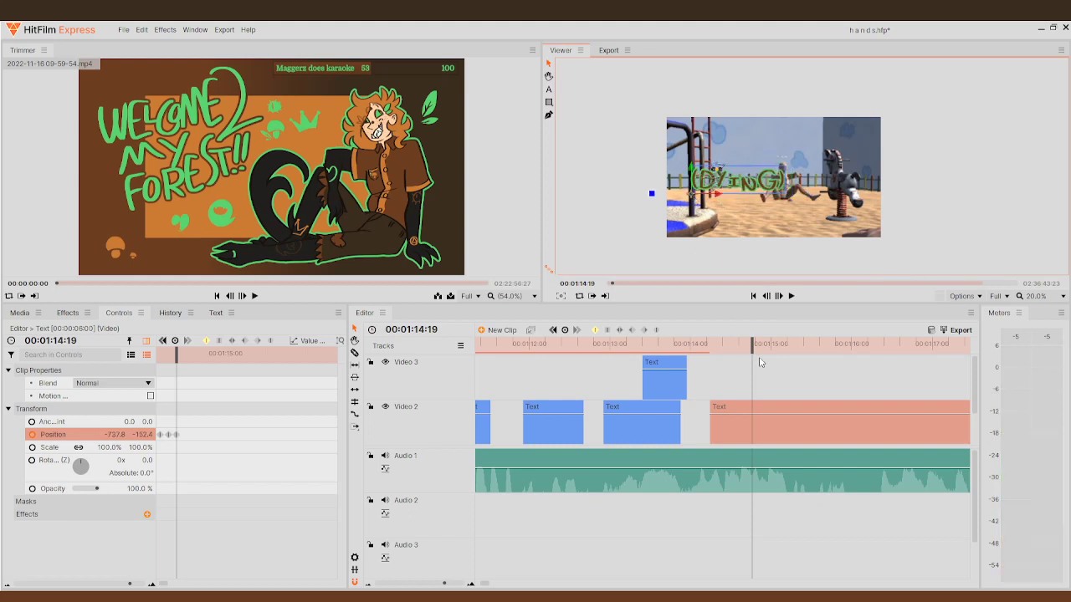
# - Continue the jittering position keyframes from 00:01:14:20, bringing "(DYING)" to the frame's bottom edge at about -607.8, -572.4 by 00:01:15:03
pyautogui.click(777, 296)
pyautogui.moveTo(701, 203)
pyautogui.mouseDown()
pyautogui.moveTo(711, 200)
pyautogui.moveTo(696, 191)
pyautogui.moveTo(707, 222)
pyautogui.mouseUp()
pyautogui.click(779, 296)
pyautogui.click(779, 296)
pyautogui.click(779, 296)
pyautogui.click(781, 297)
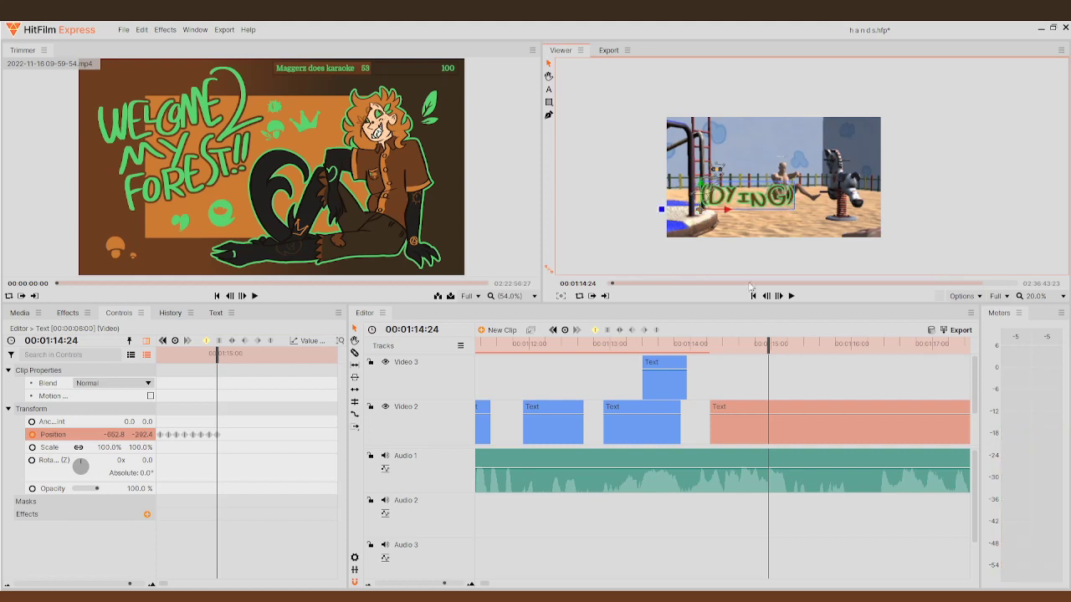
pyautogui.click(778, 297)
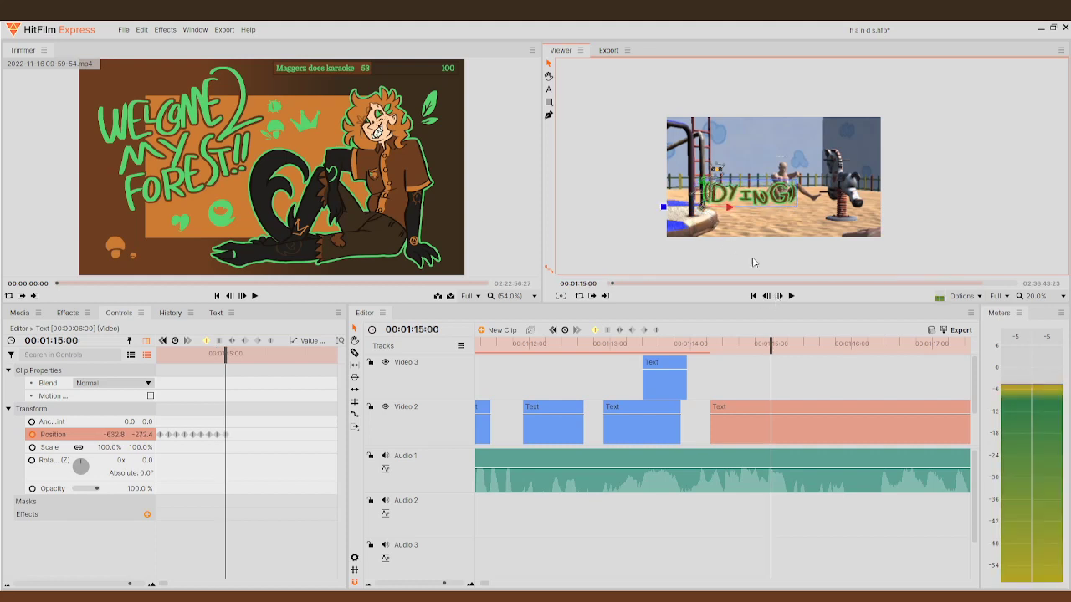
pyautogui.click(778, 296)
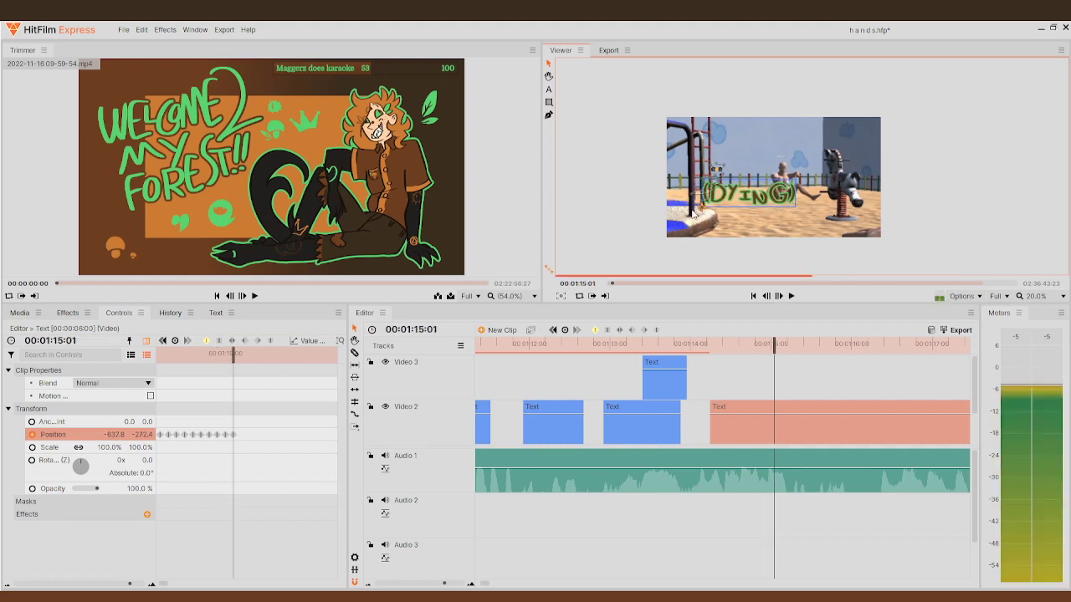
pyautogui.click(777, 297)
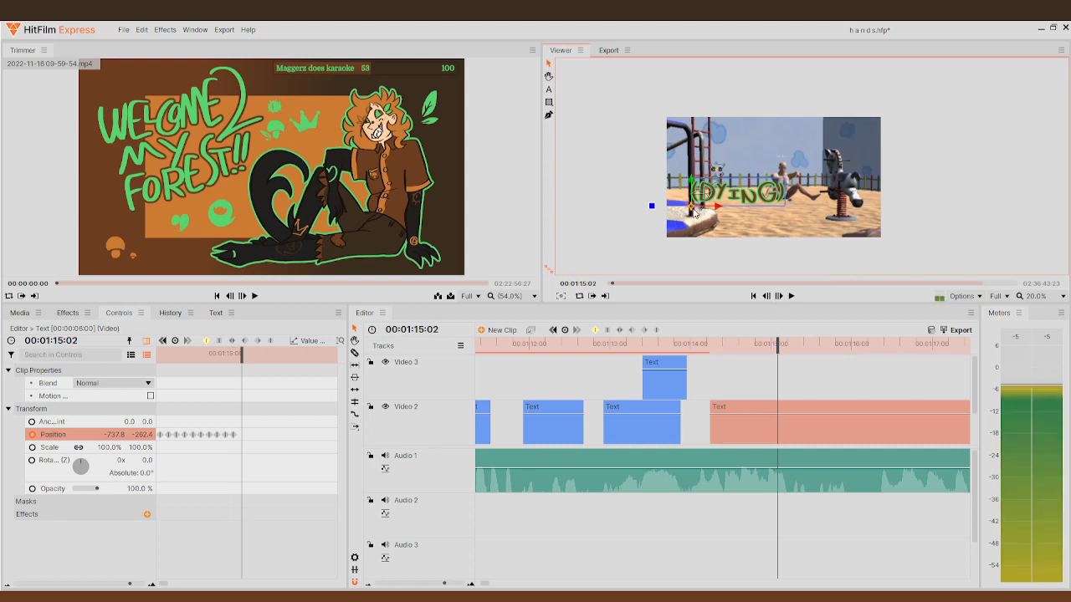
pyautogui.click(778, 296)
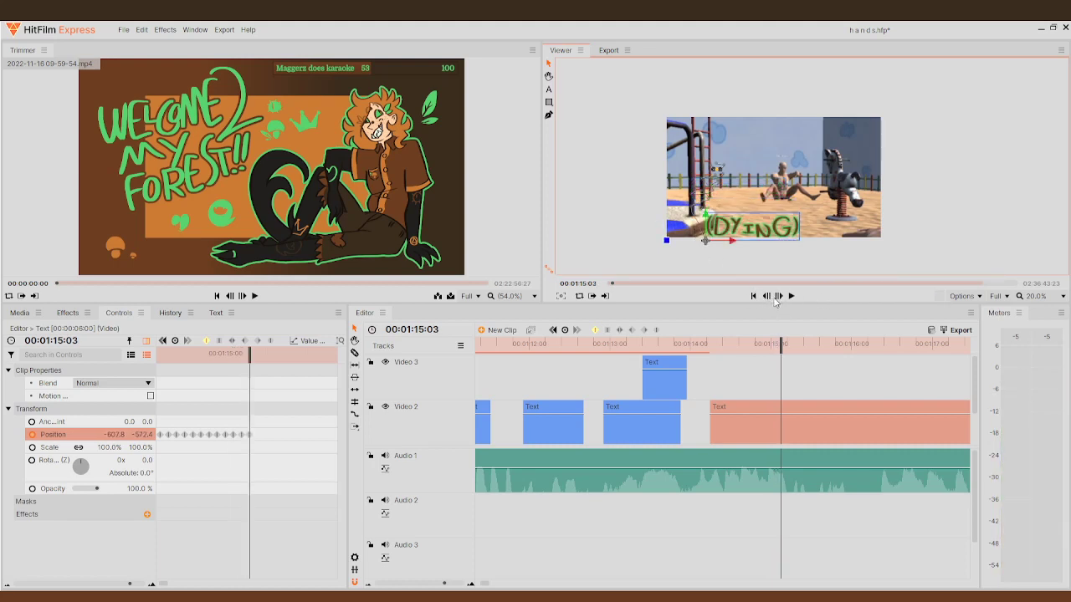
# - Keyframe the "(DYING)" caption to wobble down out of the frame's bottom edge by 00:01:15:08
pyautogui.moveTo(709, 245); pyautogui.dragTo(695, 281)
pyautogui.click(778, 297)
pyautogui.click(778, 296)
pyautogui.click(778, 296)
pyautogui.click(779, 296)
pyautogui.click(783, 299)
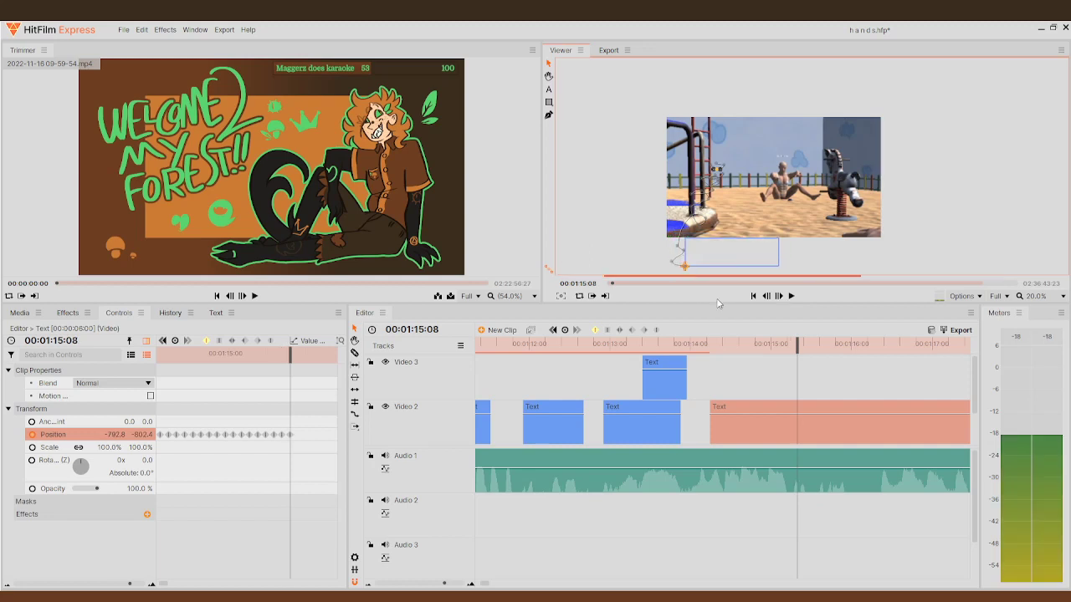
# - Play back the footage from 00:01:13:10 to review the "(DYING)" caption's motion and the laughter after it
pyautogui.moveTo(790, 343); pyautogui.dragTo(636, 344)
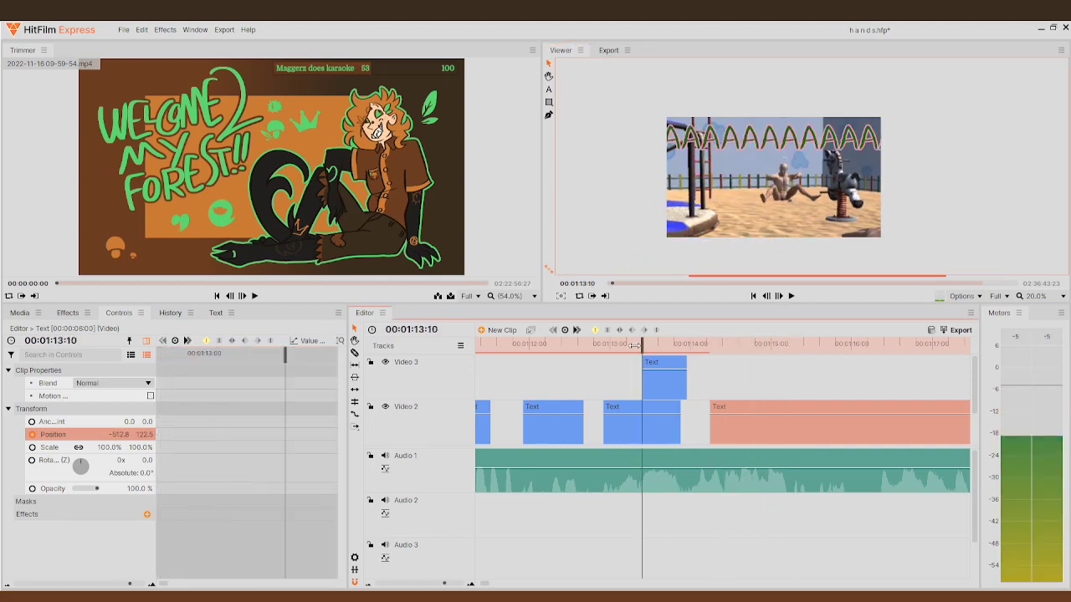
pyautogui.click(791, 298)
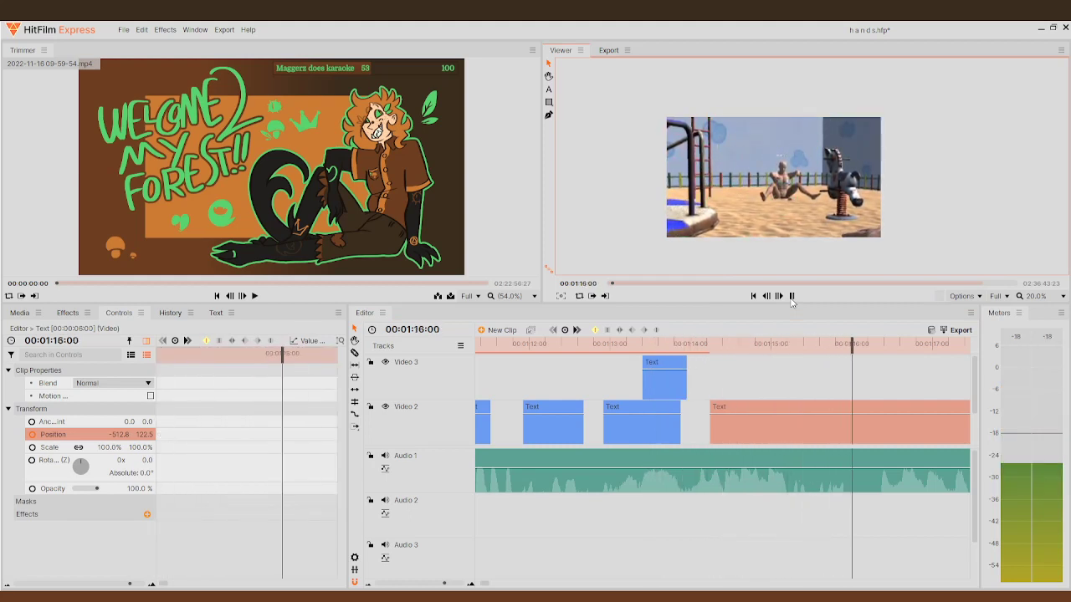
pyautogui.click(791, 296)
pyautogui.click(792, 296)
# - Set a position keyframe at 00:01:16:09 that places "(DYING)" below the frame's lower middle, at about -187.8, -837.4
pyautogui.moveTo(945, 351); pyautogui.dragTo(875, 342)
pyautogui.scroll(-4, 785, 260)
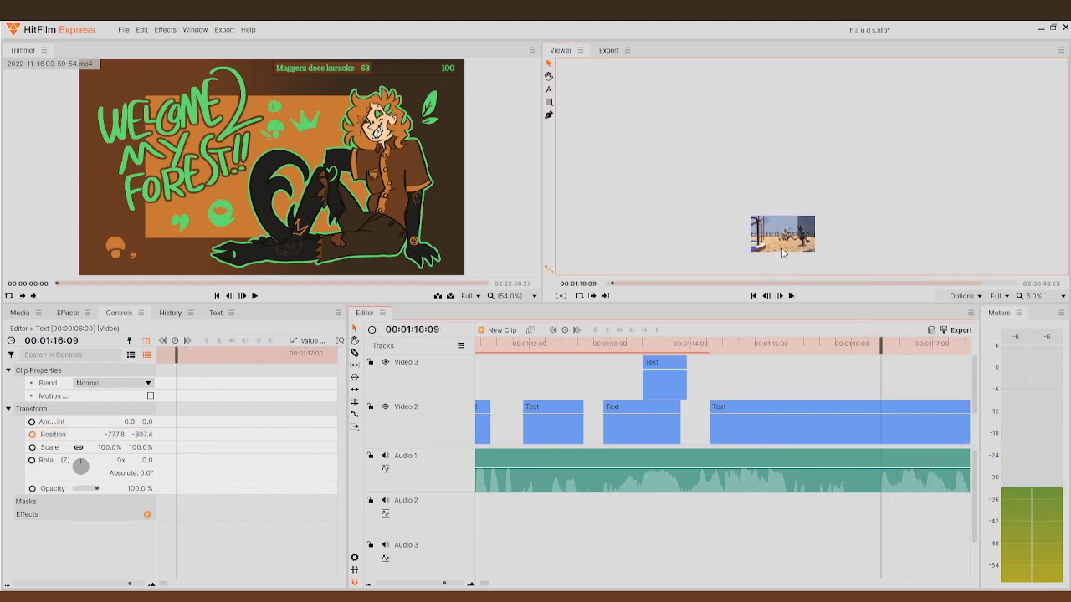
pyautogui.scroll(-2, 783, 253)
pyautogui.click(839, 441)
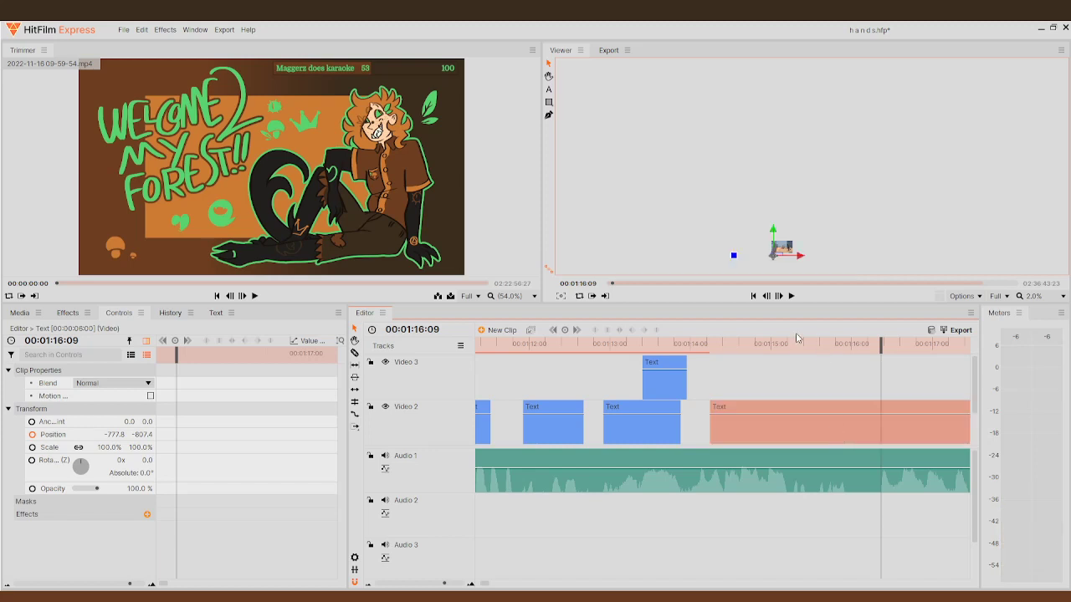
pyautogui.scroll(7, 778, 251)
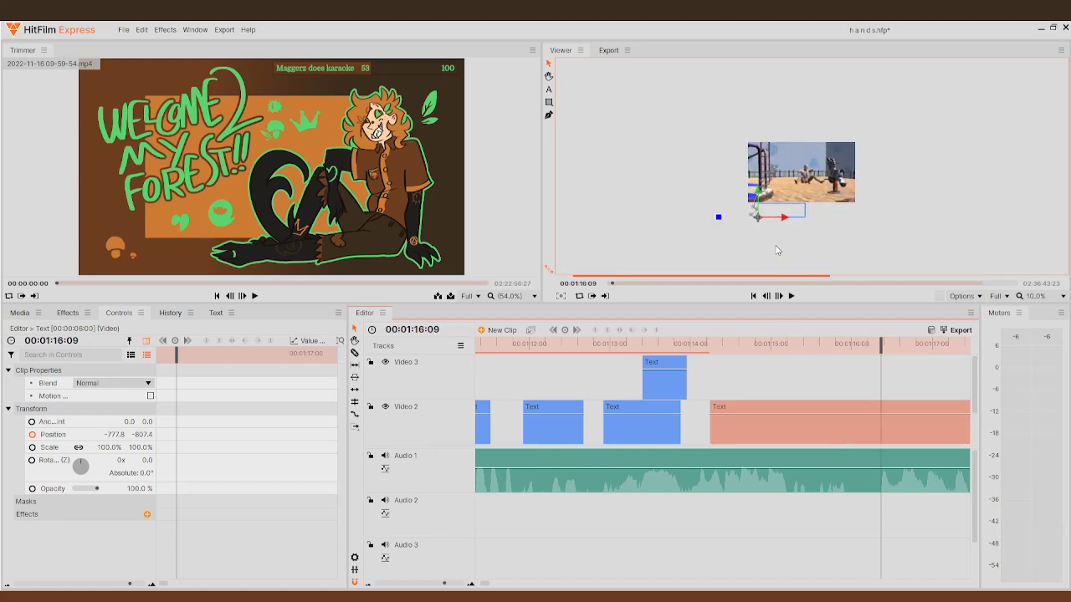
pyautogui.scroll(-1, 773, 191)
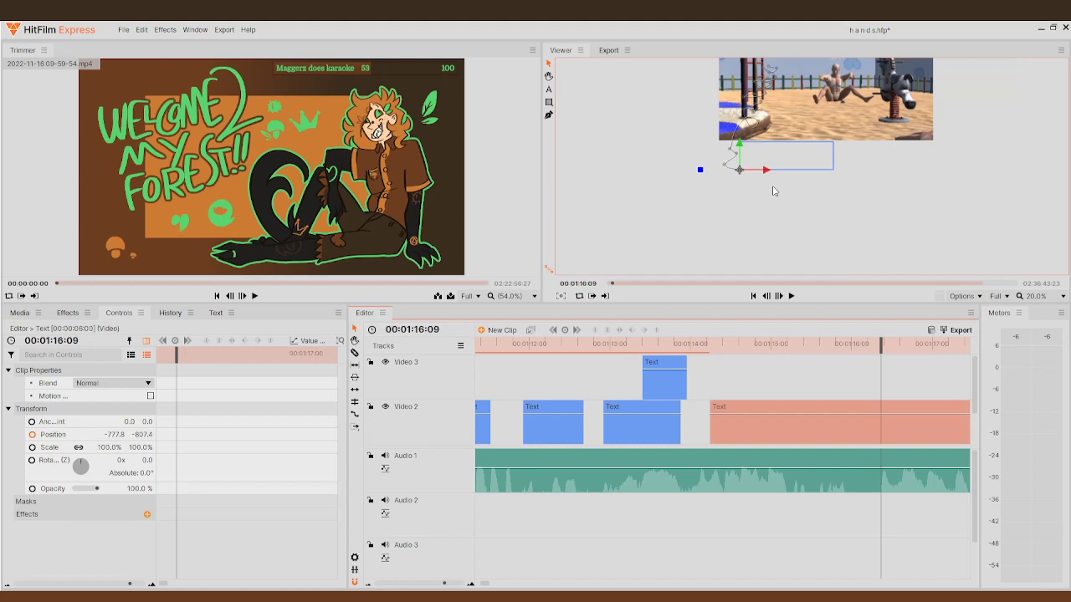
pyautogui.moveTo(746, 173); pyautogui.dragTo(812, 177)
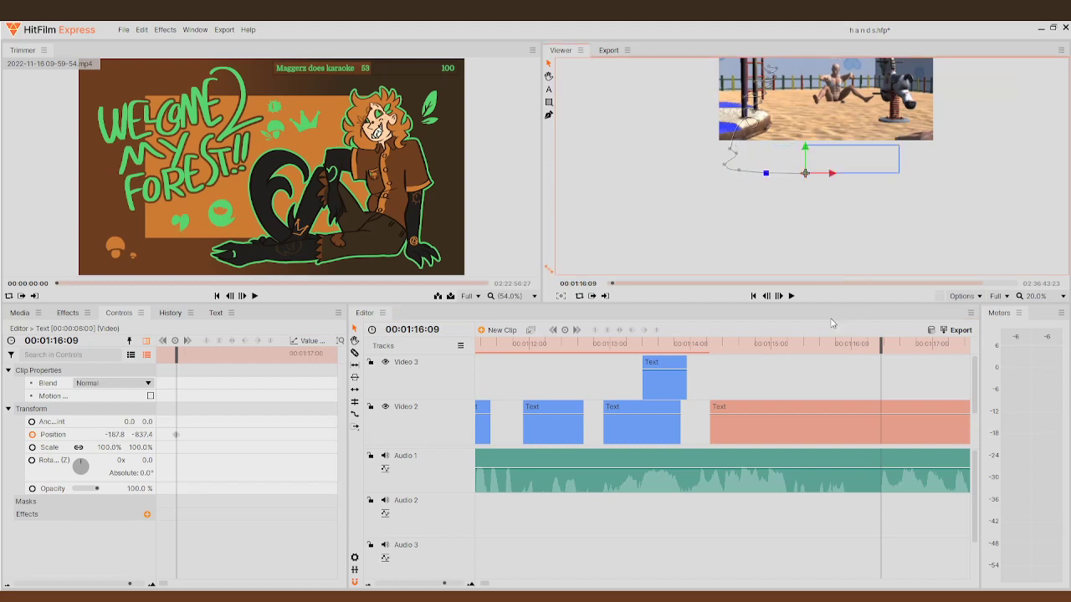
# - Keyframe "(DYING)" frame by frame to shake back up into the frame, reaching about -31.2, -495.7 at 00:01:16:15
pyautogui.click(779, 295)
pyautogui.moveTo(805, 173)
pyautogui.mouseDown()
pyautogui.moveTo(813, 149)
pyautogui.moveTo(817, 159)
pyautogui.moveTo(801, 150)
pyautogui.moveTo(806, 159)
pyautogui.moveTo(816, 148)
pyautogui.moveTo(805, 170)
pyautogui.moveTo(810, 150)
pyautogui.moveTo(814, 168)
pyautogui.mouseUp()
pyautogui.click(778, 295)
pyautogui.click(778, 296)
pyautogui.click(778, 296)
pyautogui.click(778, 296)
pyautogui.scroll(-2, 852, 187)
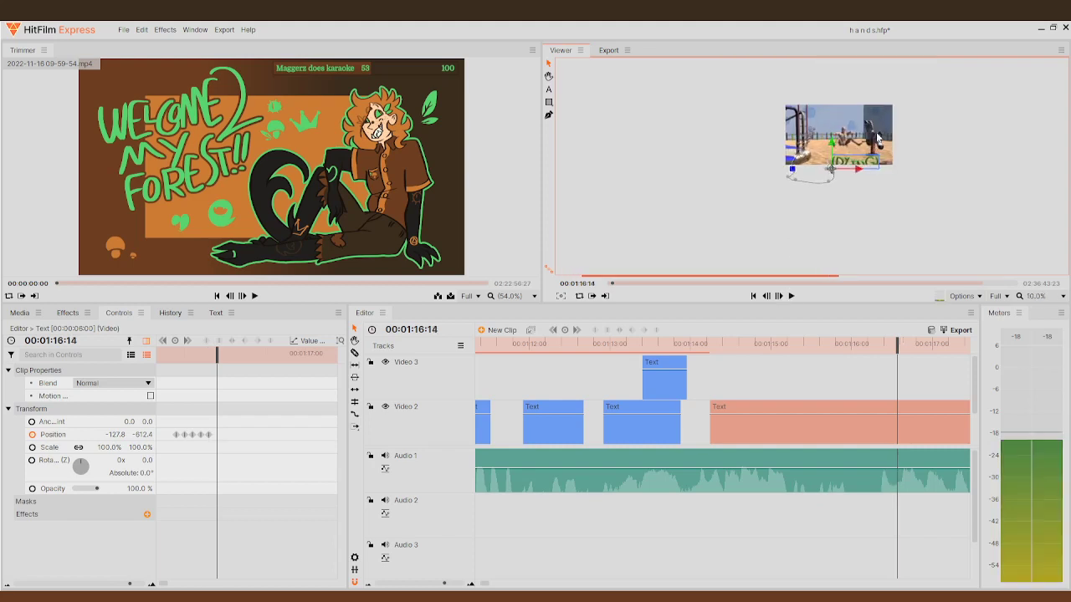
pyautogui.scroll(2, 879, 138)
pyautogui.scroll(1, 841, 70)
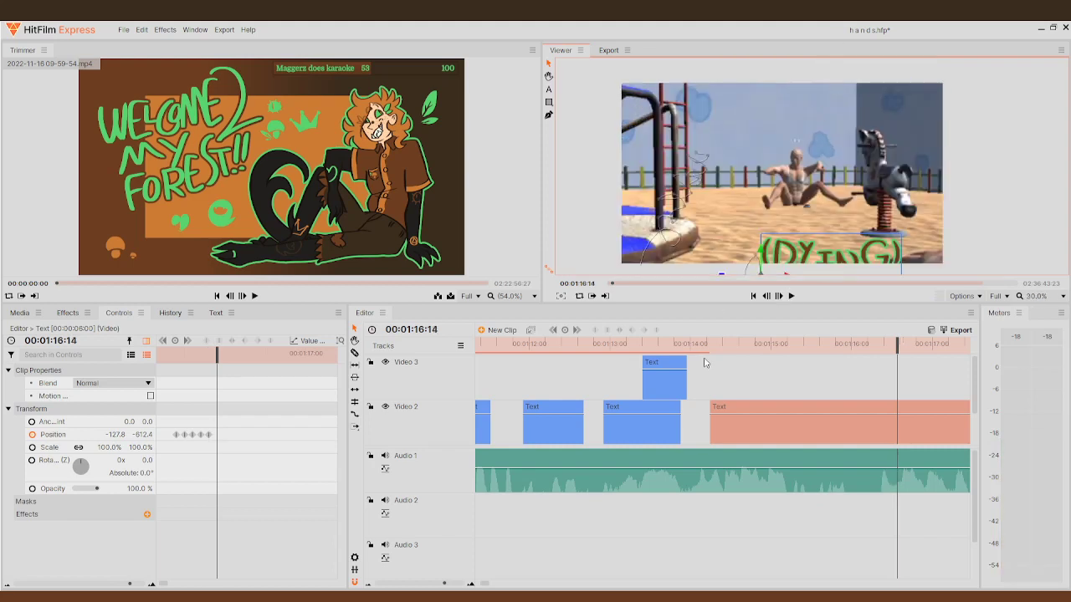
pyautogui.moveTo(762, 278); pyautogui.dragTo(739, 270)
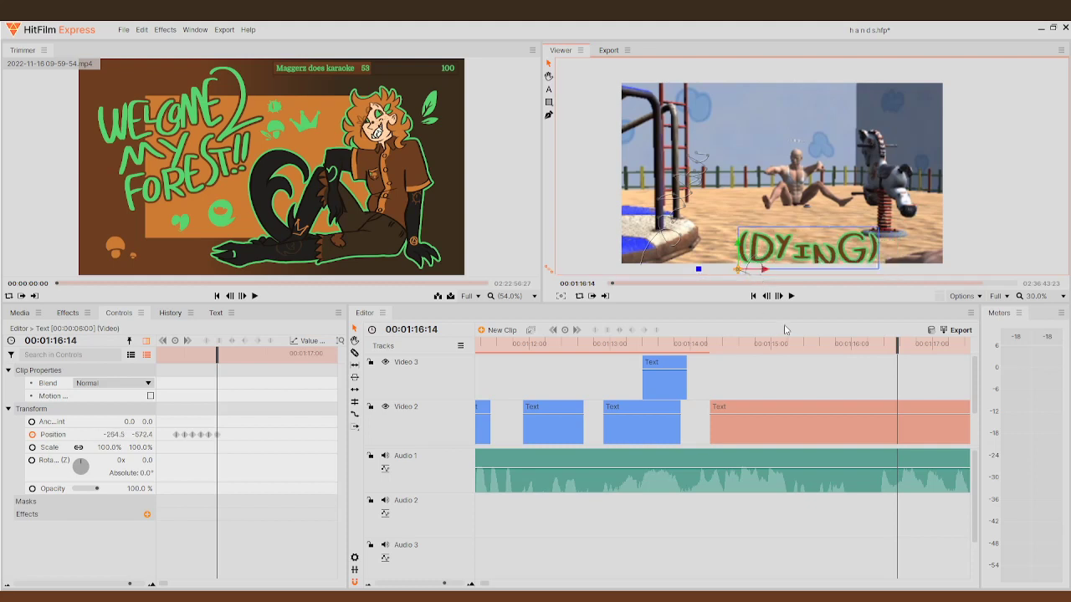
pyautogui.click(780, 297)
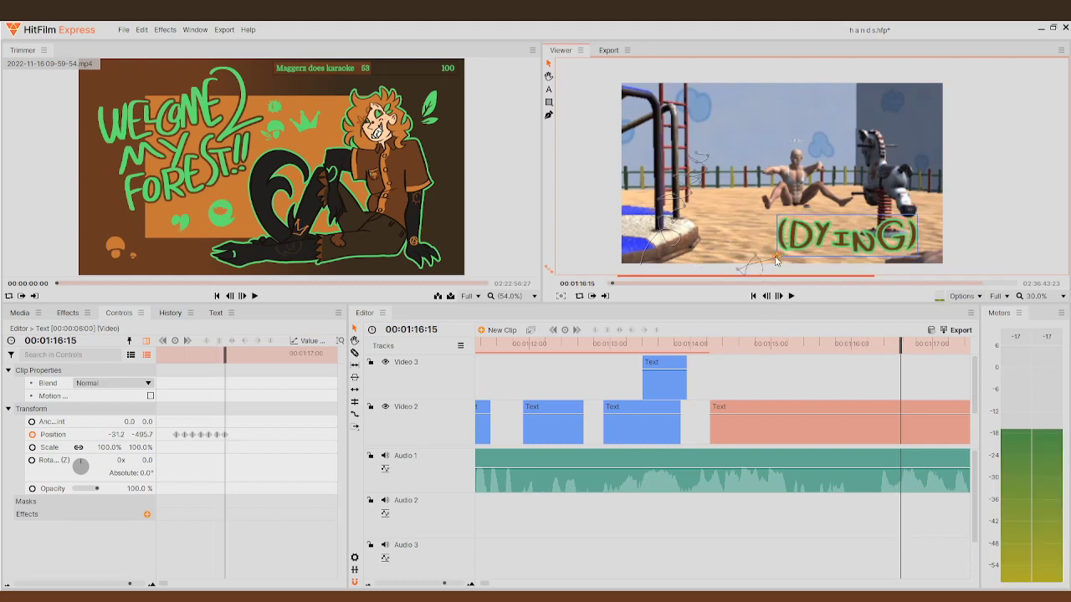
# - Jitter the "(DYING)" caption with per-frame position keyframes below the seated figure from 00:01:16:16 to 00:01:16:21
pyautogui.click(778, 296)
pyautogui.moveTo(774, 259); pyautogui.dragTo(745, 267)
pyautogui.click(779, 296)
pyautogui.click(785, 296)
pyautogui.click(778, 296)
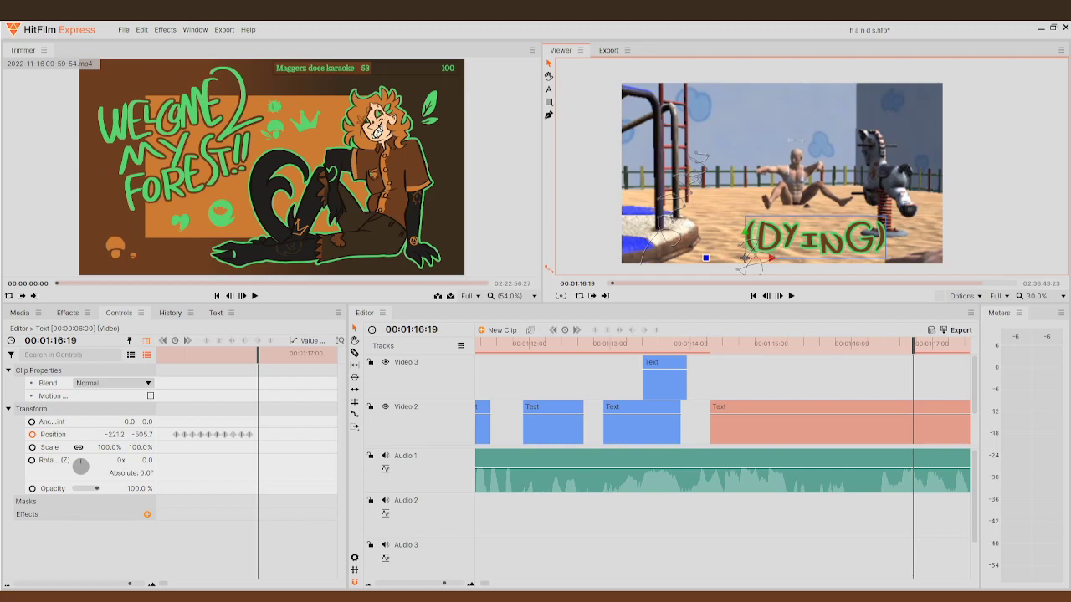
pyautogui.moveTo(747, 259); pyautogui.dragTo(734, 239)
pyautogui.click(778, 296)
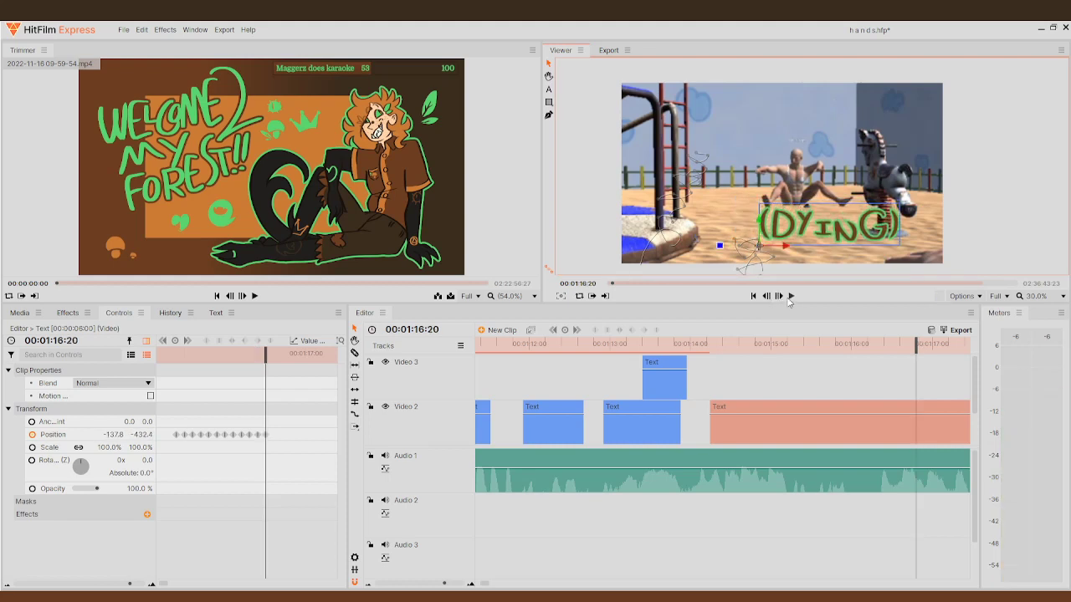
pyautogui.click(765, 296)
pyautogui.click(778, 296)
pyautogui.moveTo(763, 248); pyautogui.dragTo(764, 251)
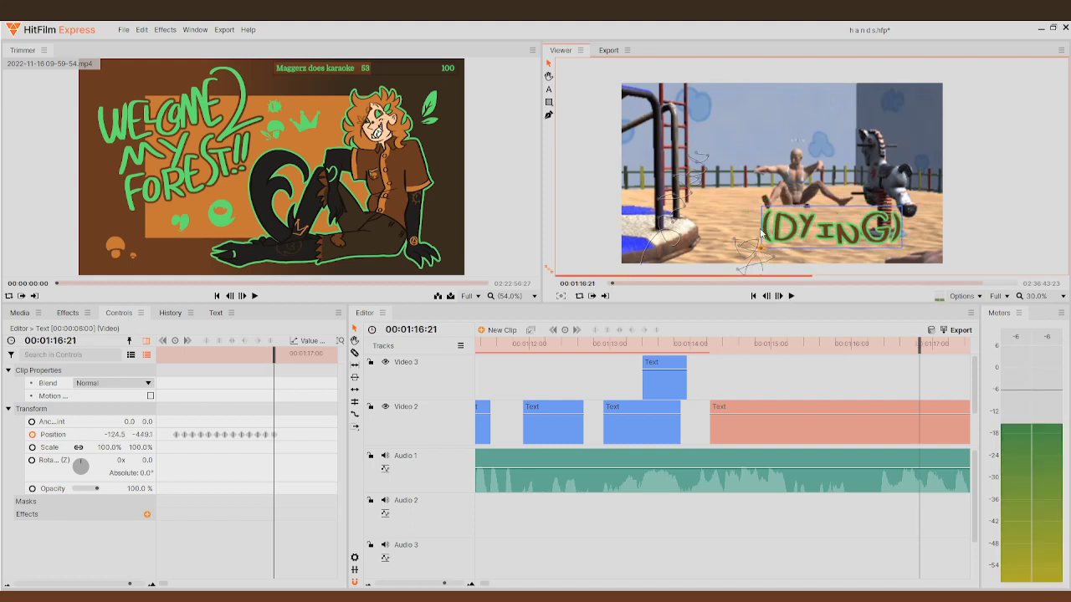
# - Keyframe "(DYING)" to rise to the seated figure's head and keep shaking there from 00:01:16:22 through 00:01:17:04
pyautogui.click(778, 297)
pyautogui.click(778, 297)
pyautogui.moveTo(749, 223); pyautogui.dragTo(734, 178)
pyautogui.click(778, 296)
pyautogui.click(778, 296)
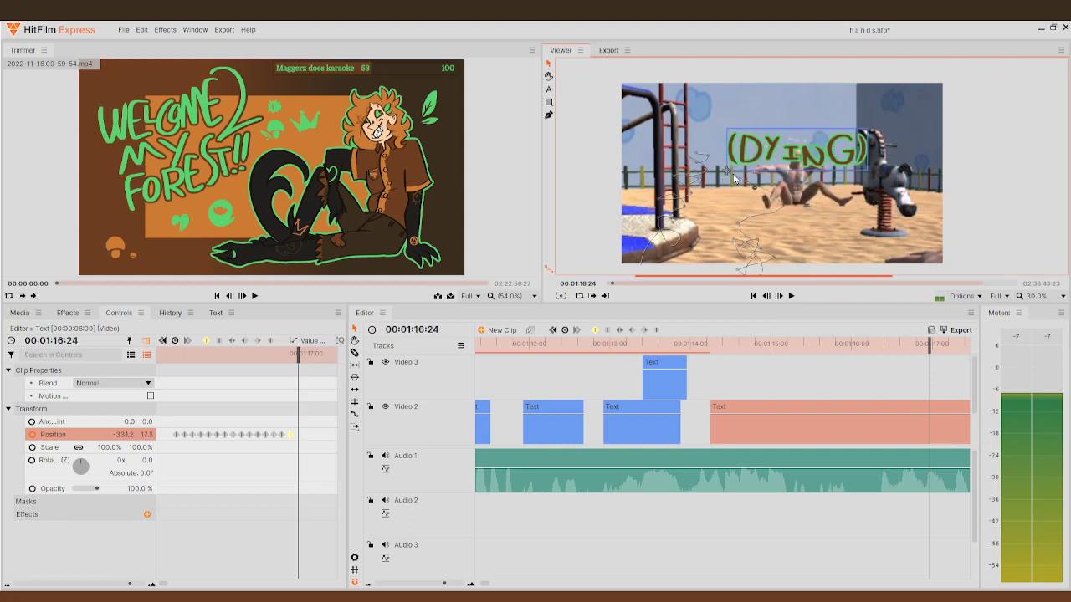
pyautogui.click(780, 296)
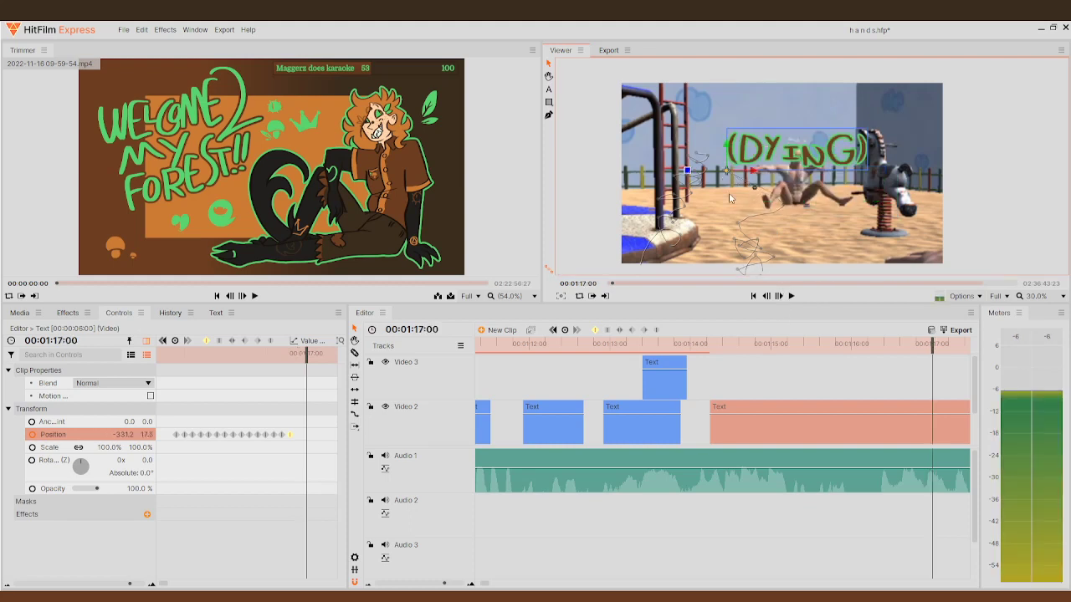
pyautogui.click(780, 296)
pyautogui.moveTo(753, 196)
pyautogui.mouseDown()
pyautogui.moveTo(788, 126)
pyautogui.moveTo(773, 159)
pyautogui.moveTo(751, 168)
pyautogui.moveTo(768, 173)
pyautogui.moveTo(759, 176)
pyautogui.mouseUp()
pyautogui.click(780, 296)
pyautogui.click(780, 296)
pyautogui.click(778, 298)
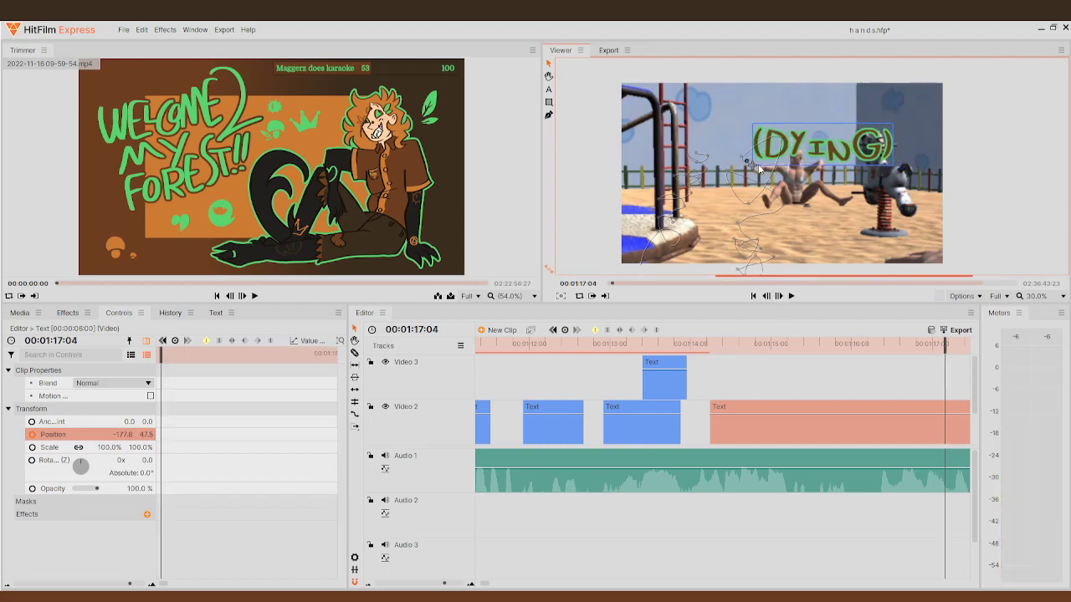
pyautogui.click(779, 297)
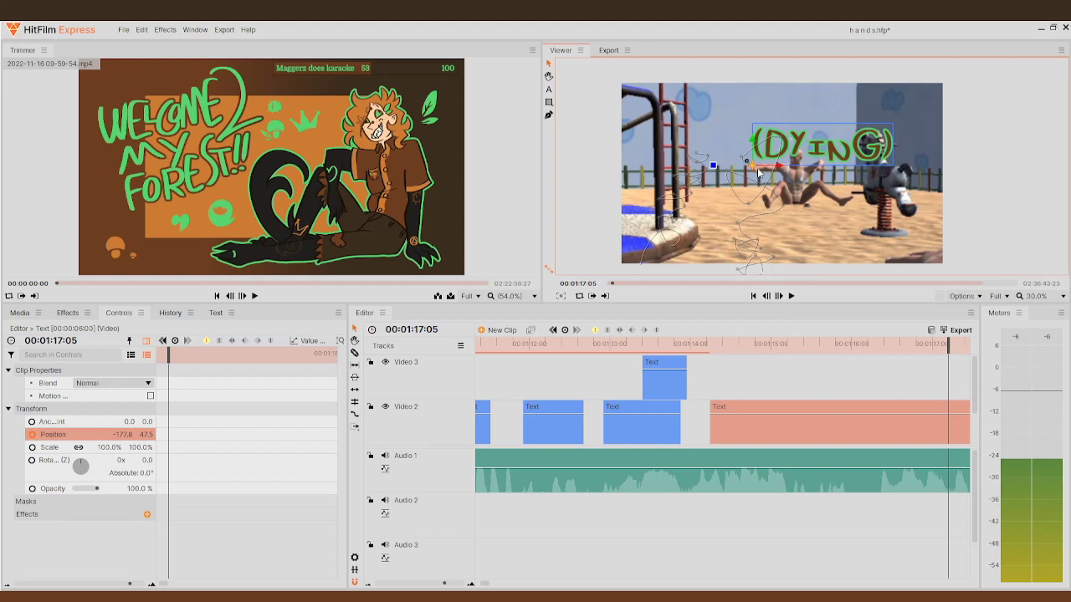
# - Keyframe "(DYING)" from 00:01:17:05 to zigzag upward and leave past the frame's top edge at 00:01:17:09, at about 82.1, 624.2
pyautogui.moveTo(755, 167); pyautogui.dragTo(757, 158)
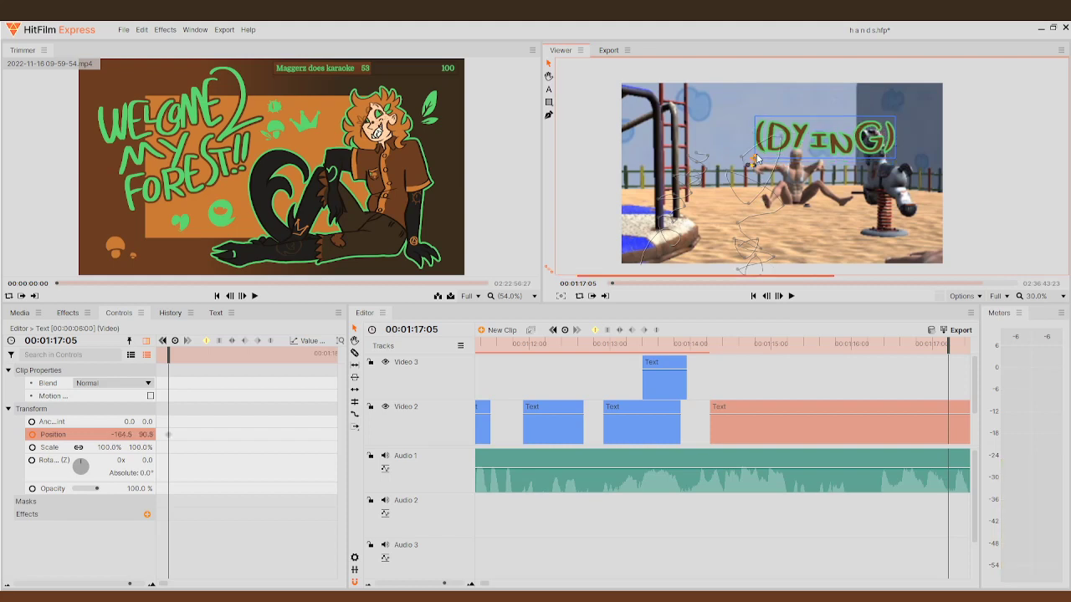
pyautogui.click(781, 297)
pyautogui.moveTo(757, 164); pyautogui.dragTo(739, 157)
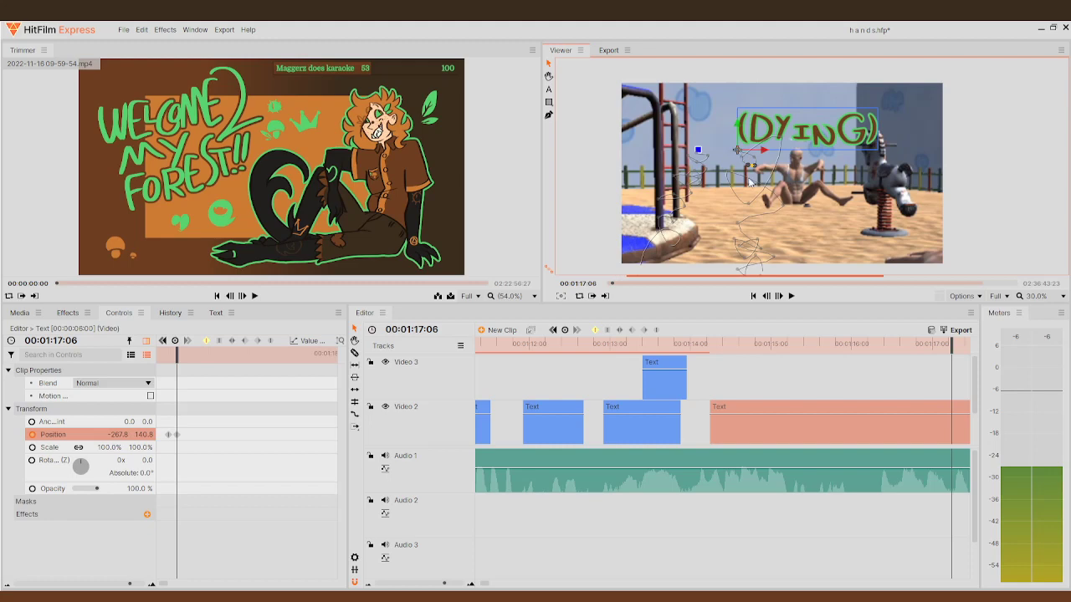
pyautogui.click(787, 297)
pyautogui.moveTo(740, 140); pyautogui.dragTo(762, 110)
pyautogui.click(779, 297)
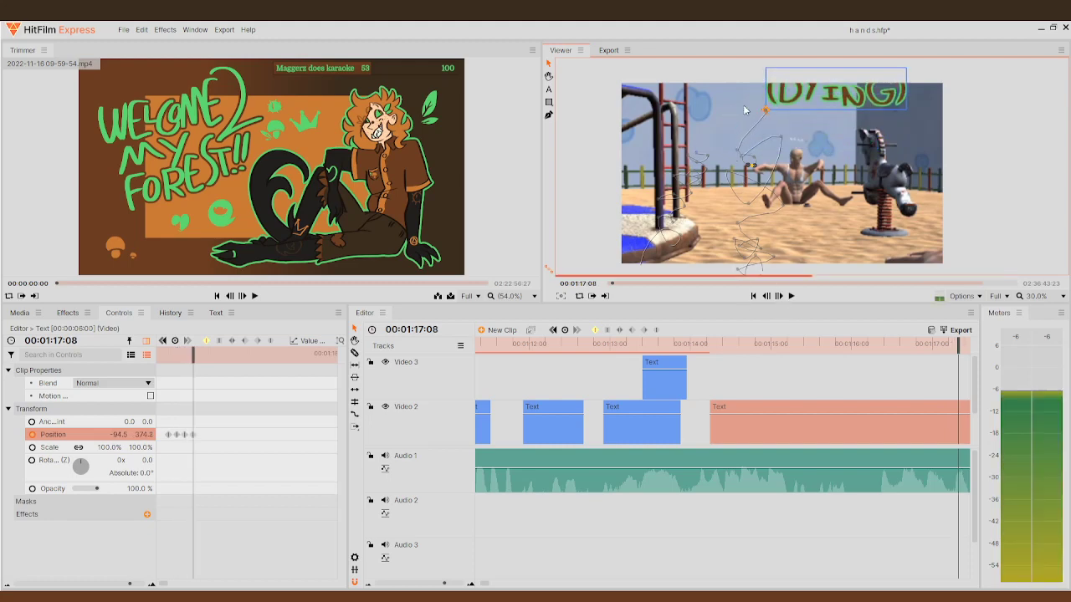
pyautogui.click(779, 297)
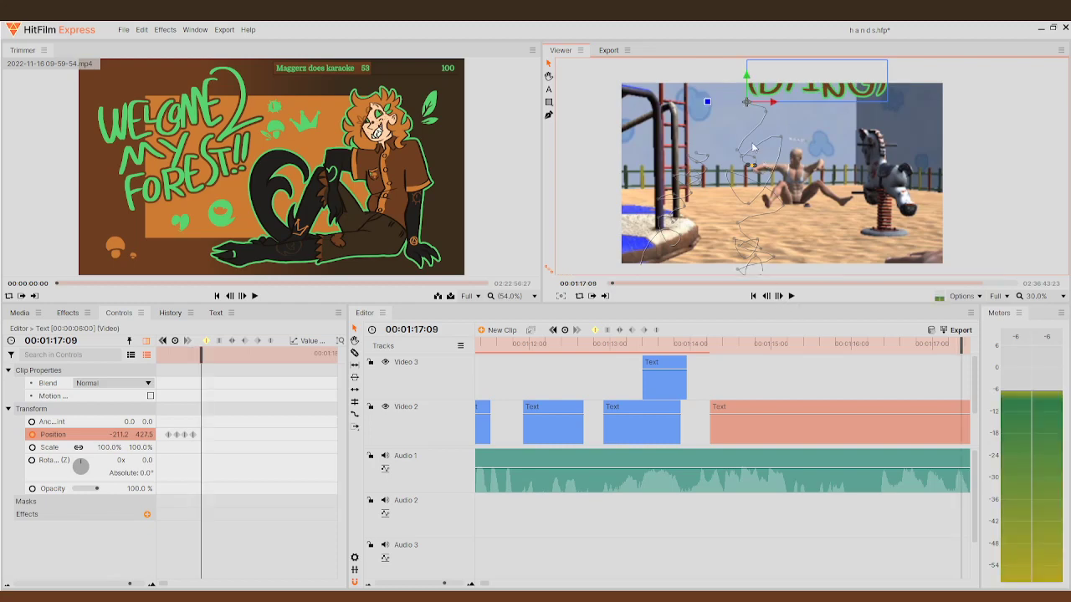
pyautogui.moveTo(747, 107); pyautogui.dragTo(796, 69)
pyautogui.scroll(-2, 821, 380)
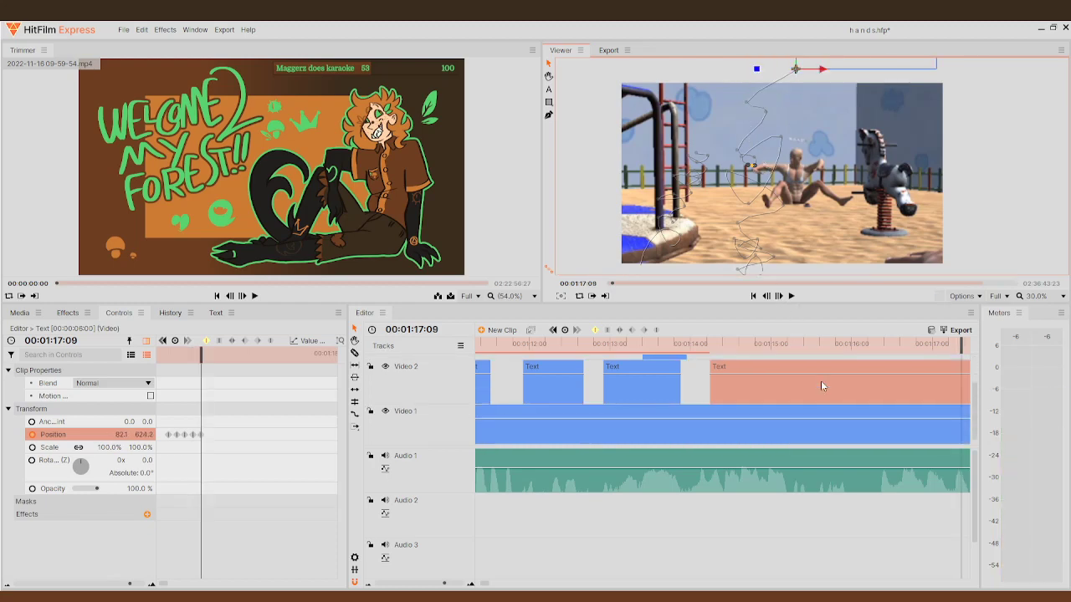
pyautogui.scroll(-3, 821, 381)
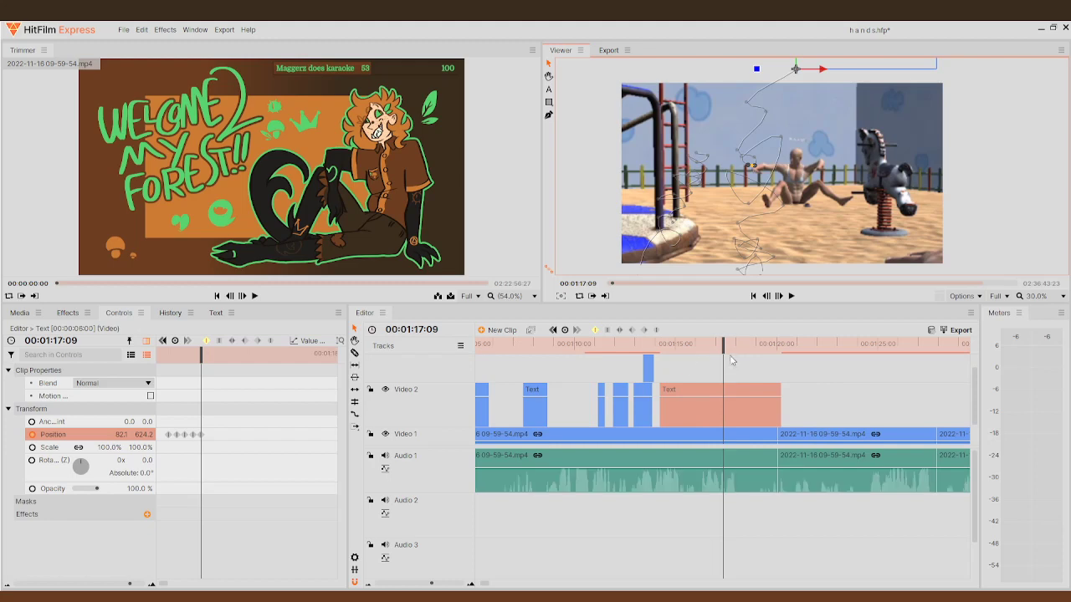
# - Play back the "(DYING)" caption animation from 00:01:14:01 to past its exit from the frame
pyautogui.click(721, 344)
pyautogui.moveTo(711, 344); pyautogui.dragTo(658, 344)
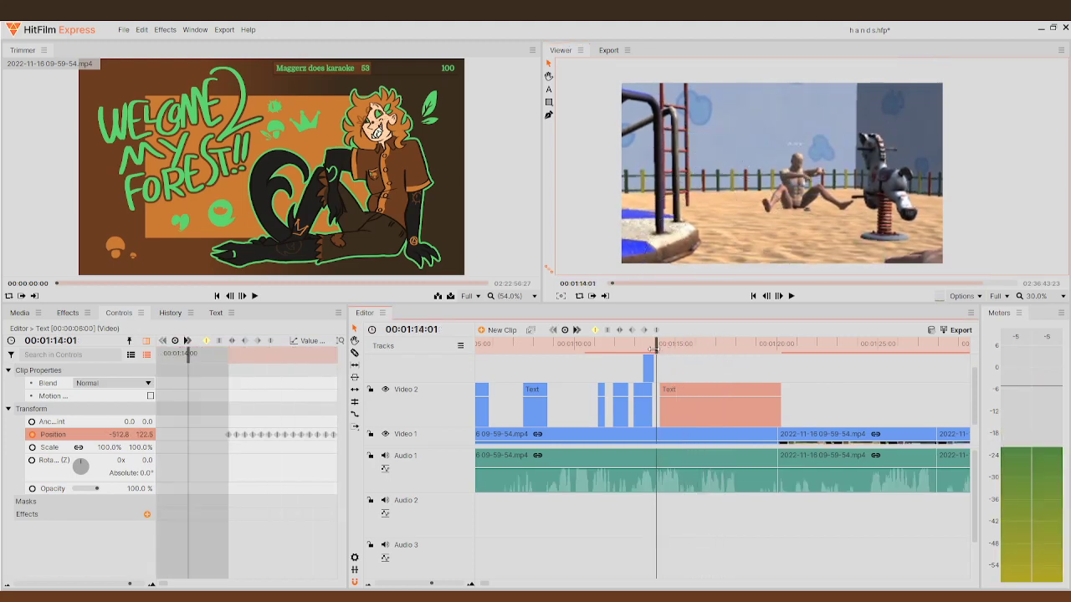
pyautogui.click(791, 296)
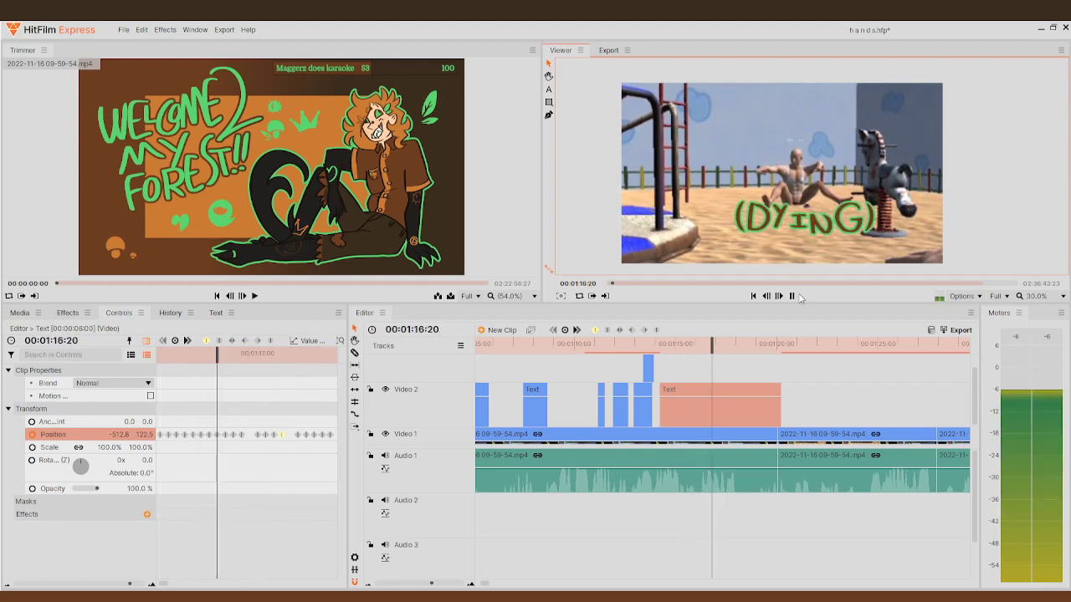
pyautogui.click(795, 296)
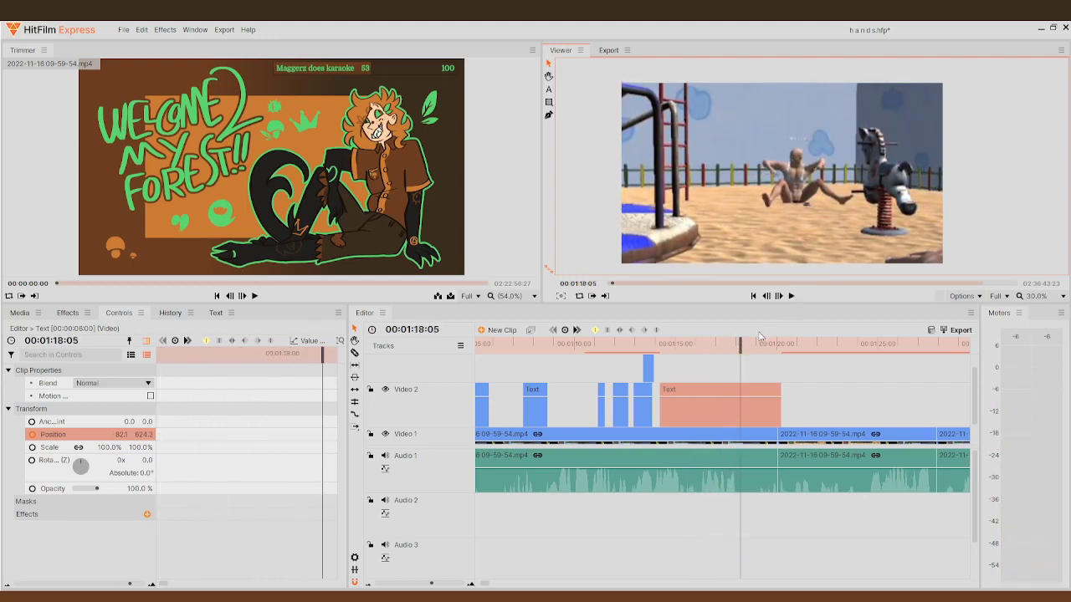
# - Split the "(DYING)" caption clip on Video 2 at 00:01:18:01 and delete the leftover part after the cut
pyautogui.moveTo(741, 344)
pyautogui.mouseDown()
pyautogui.moveTo(757, 343)
pyautogui.moveTo(738, 349)
pyautogui.mouseUp()
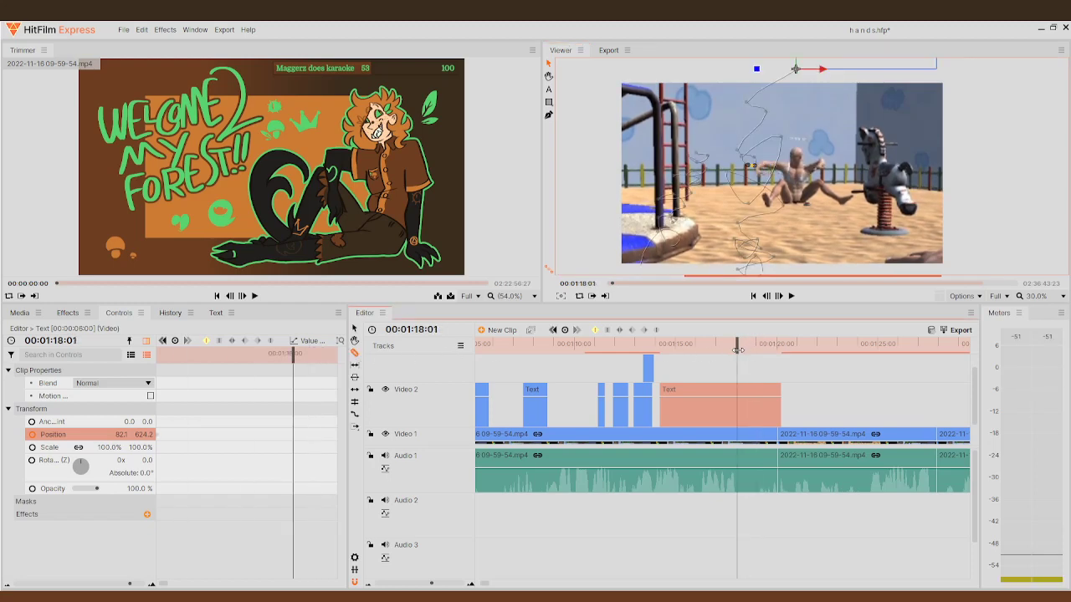
pyautogui.click(739, 414)
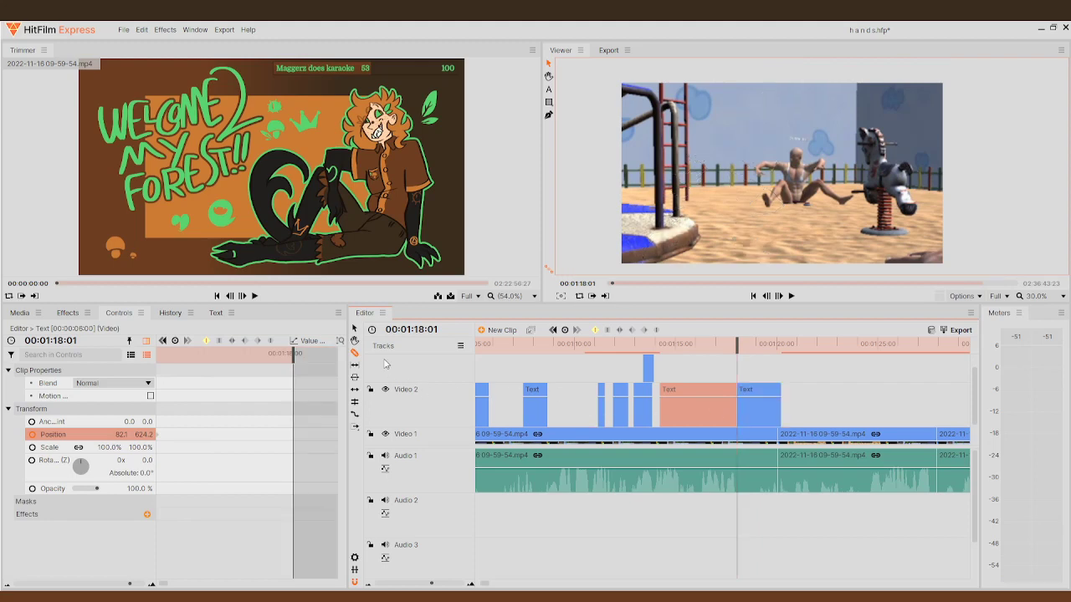
pyautogui.click(753, 409)
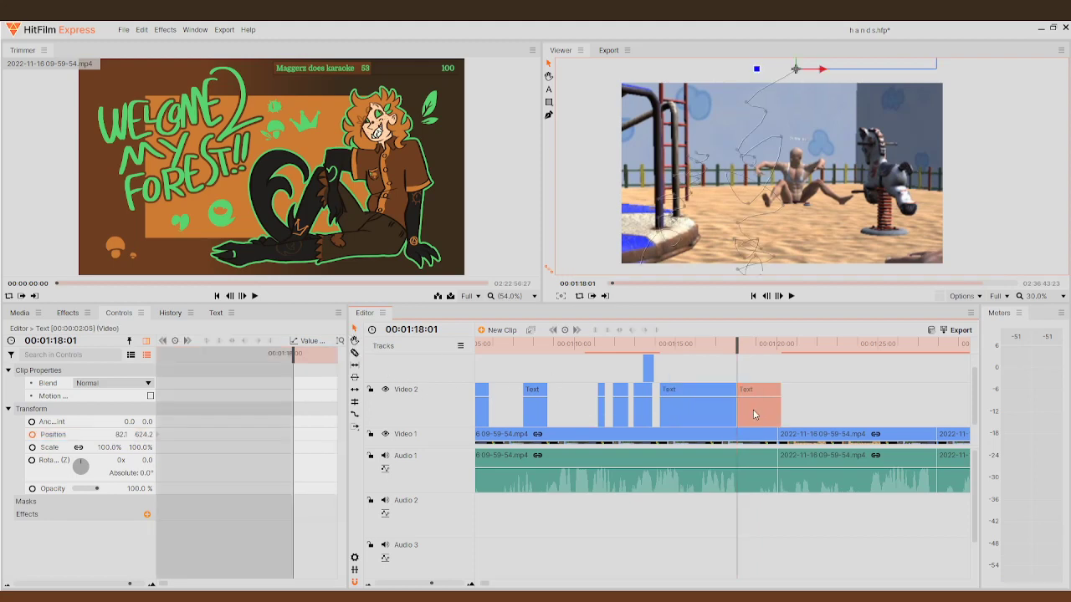
pyautogui.press('Delete')
# - Play back the captioned footage from 00:00:56:18 through the "(DYING)" section to 00:01:24:06
pyautogui.scroll(-3, 795, 382)
pyautogui.scroll(-1, 795, 382)
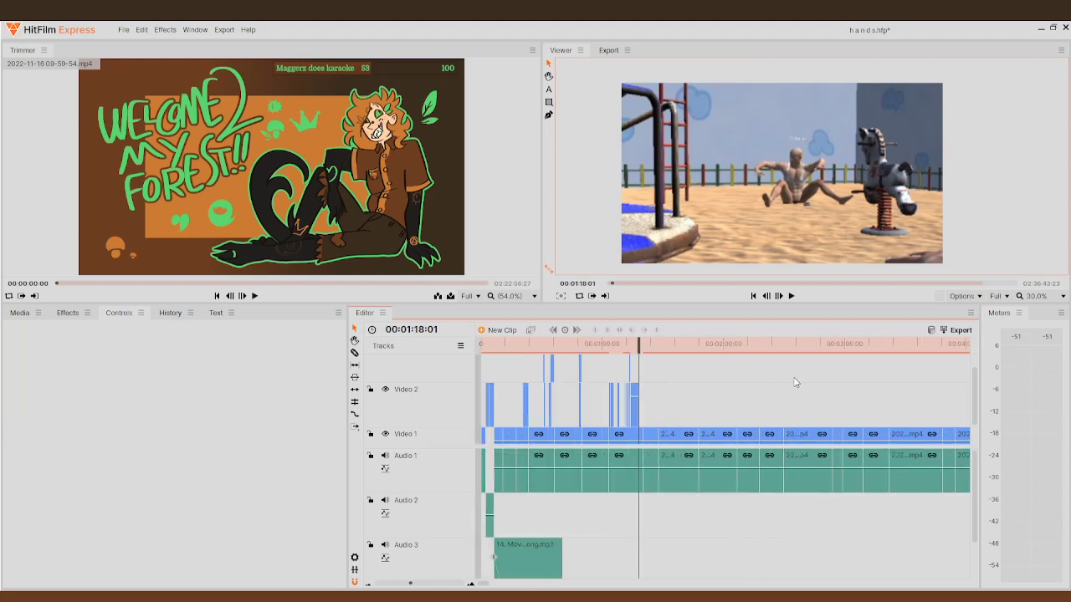
pyautogui.scroll(-1, 795, 382)
pyautogui.moveTo(722, 349); pyautogui.dragTo(442, 382)
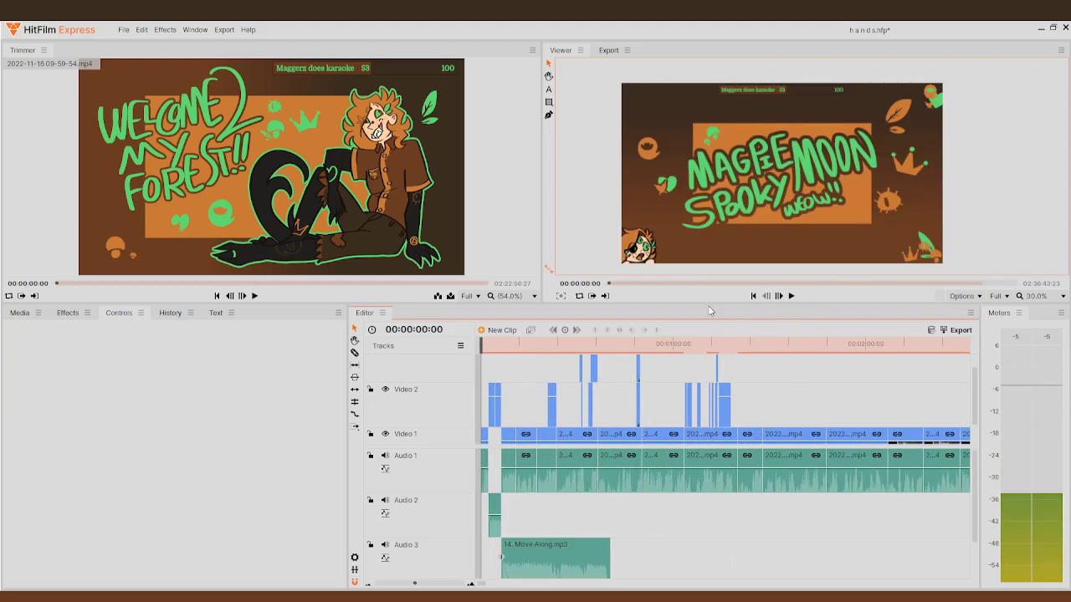
pyautogui.moveTo(552, 348); pyautogui.dragTo(662, 348)
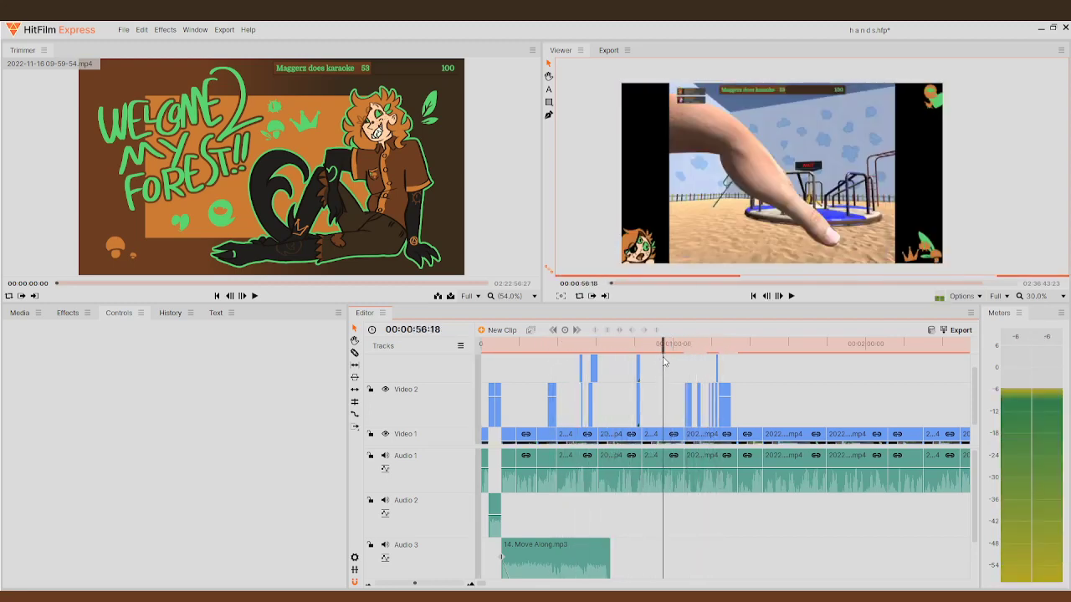
pyautogui.click(790, 296)
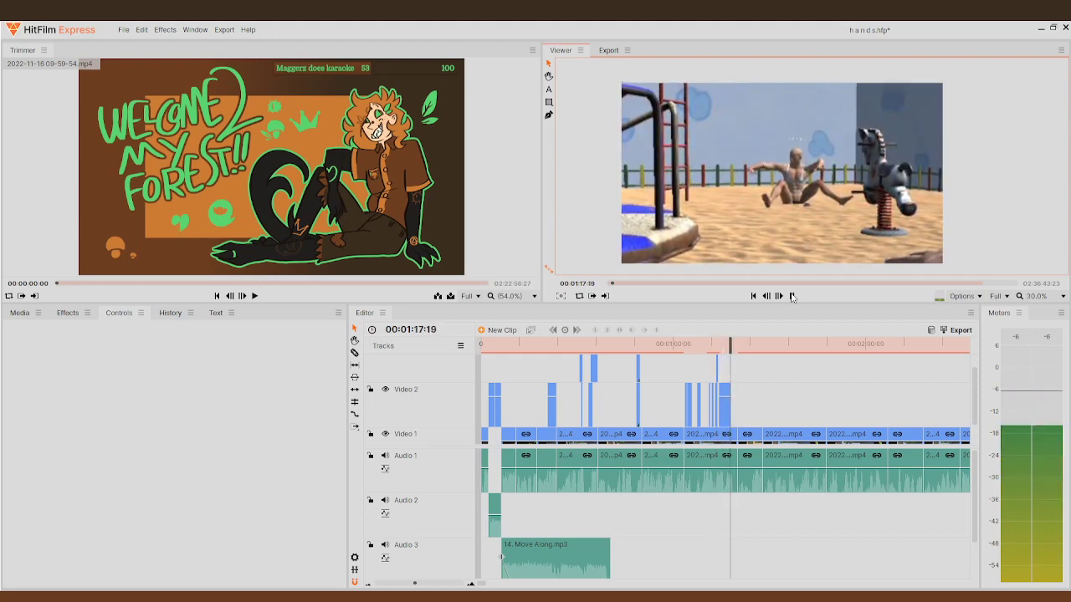
pyautogui.click(791, 296)
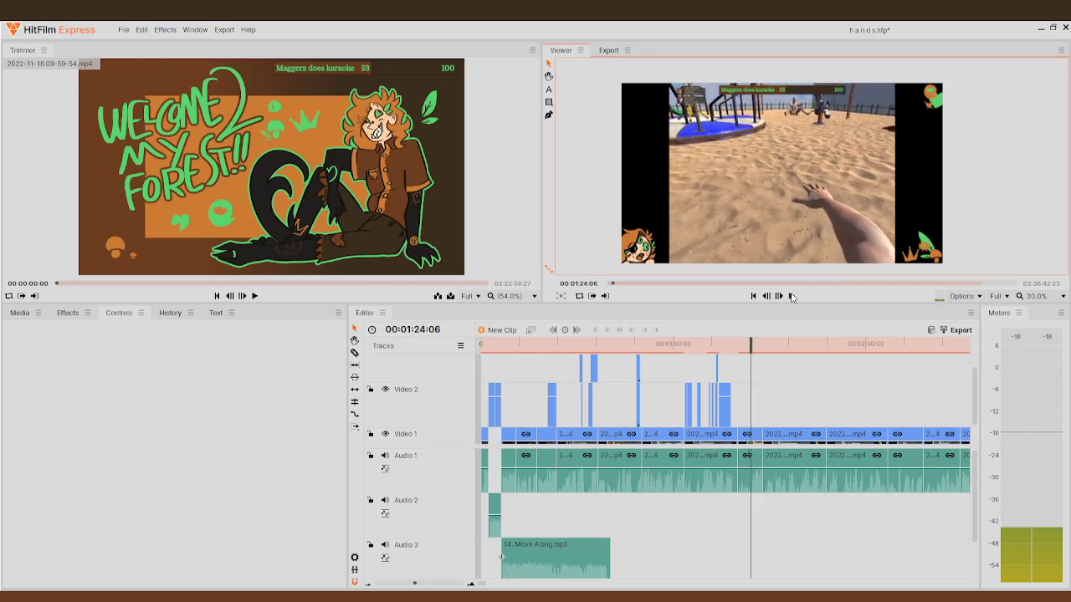
# - Enable position and scale keyframing on the Video 1 clip at 00:01:24:06 and enlarge its picture to about 311.9%
pyautogui.click(218, 314)
pyautogui.click(119, 314)
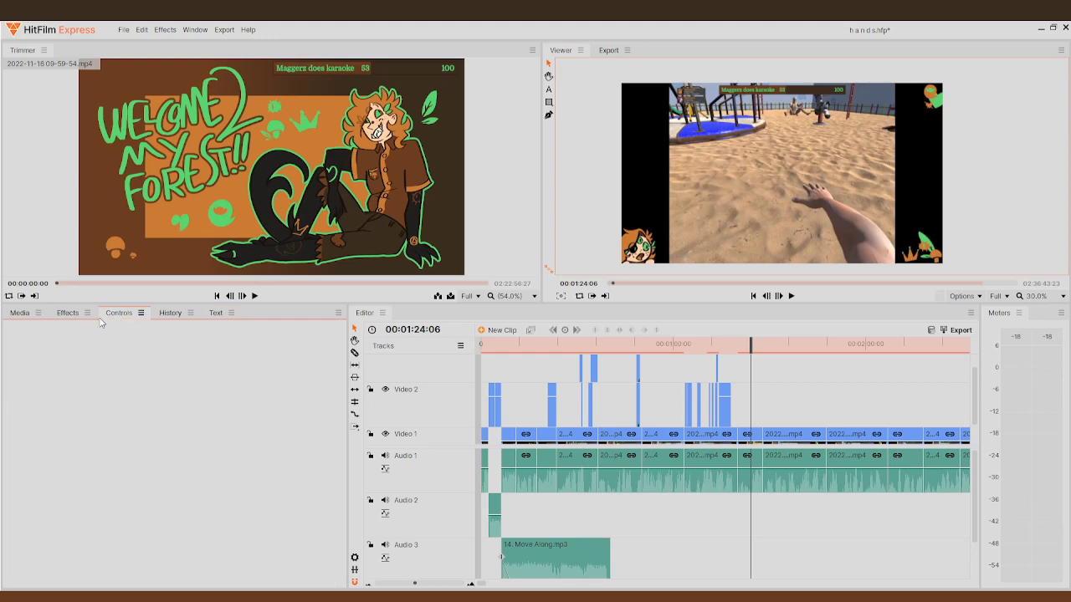
pyautogui.click(72, 314)
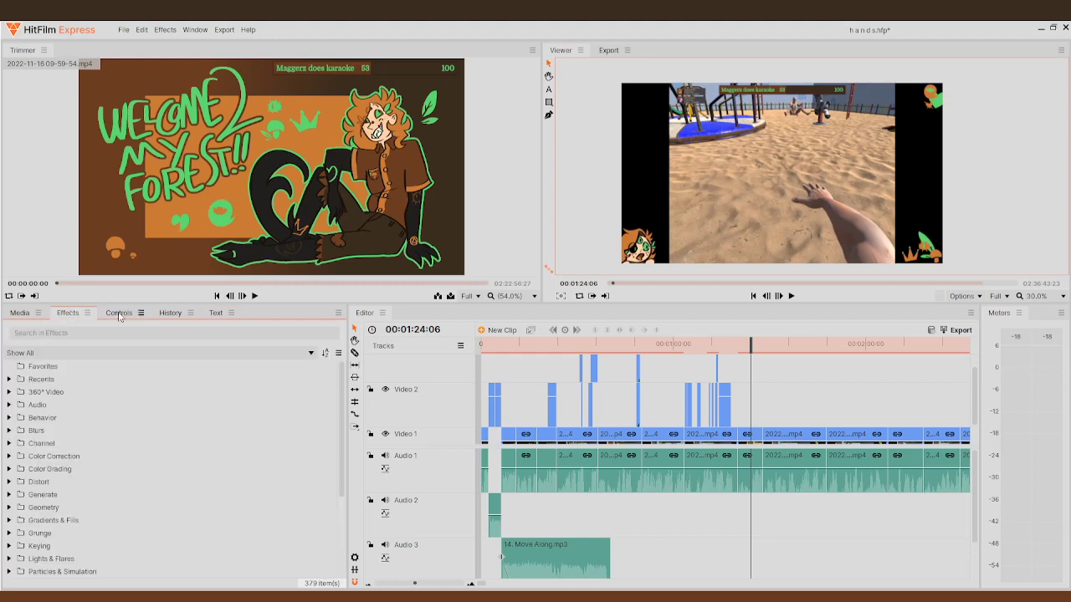
pyautogui.click(118, 315)
pyautogui.click(758, 433)
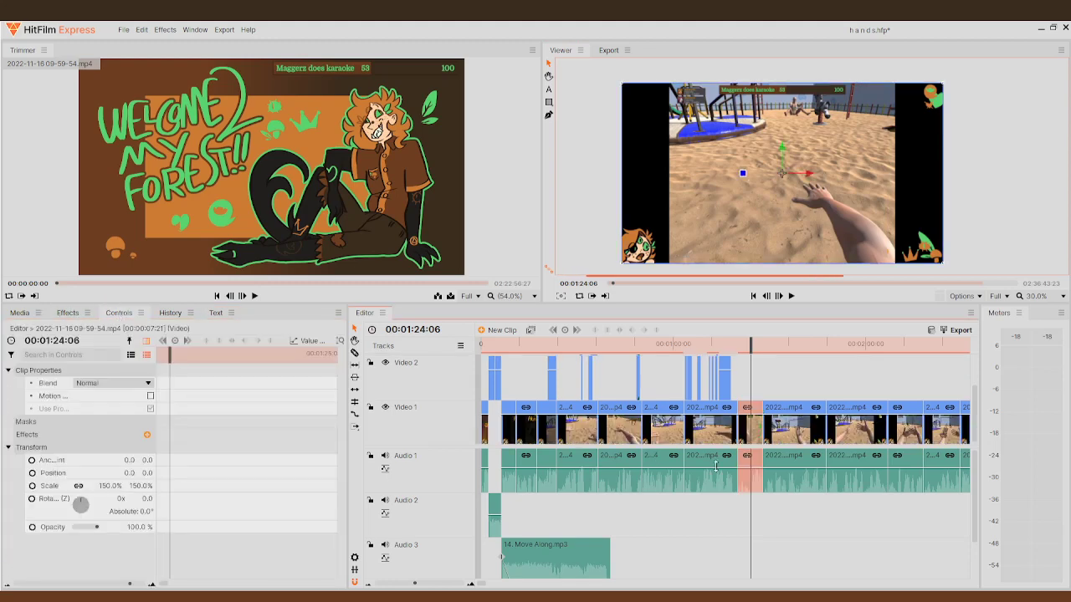
pyautogui.click(32, 461)
pyautogui.click(32, 473)
pyautogui.scroll(-3, 898, 256)
pyautogui.scroll(2, 899, 256)
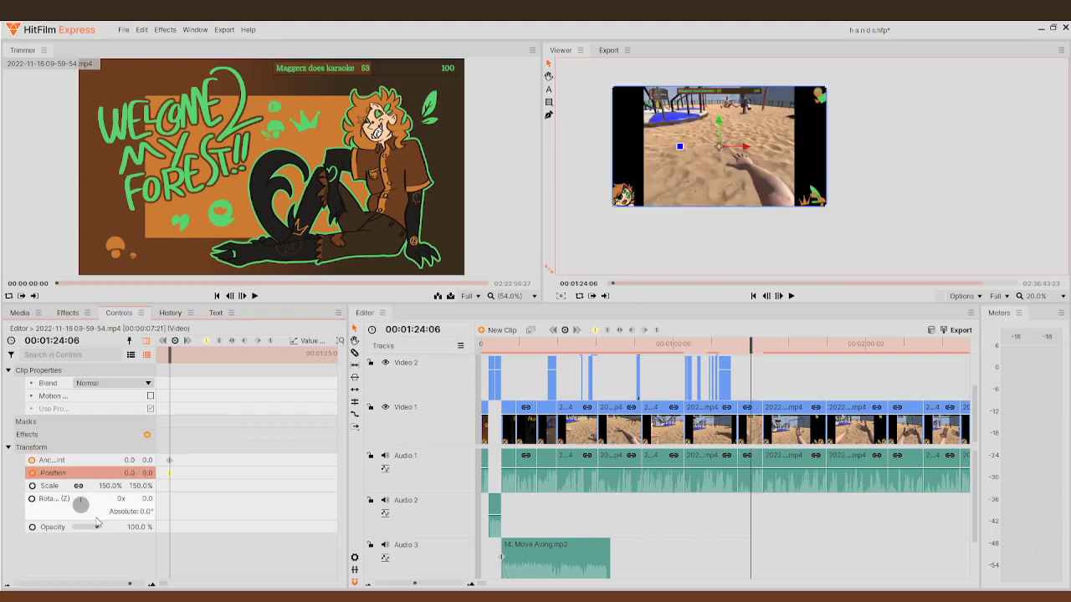
pyautogui.click(32, 461)
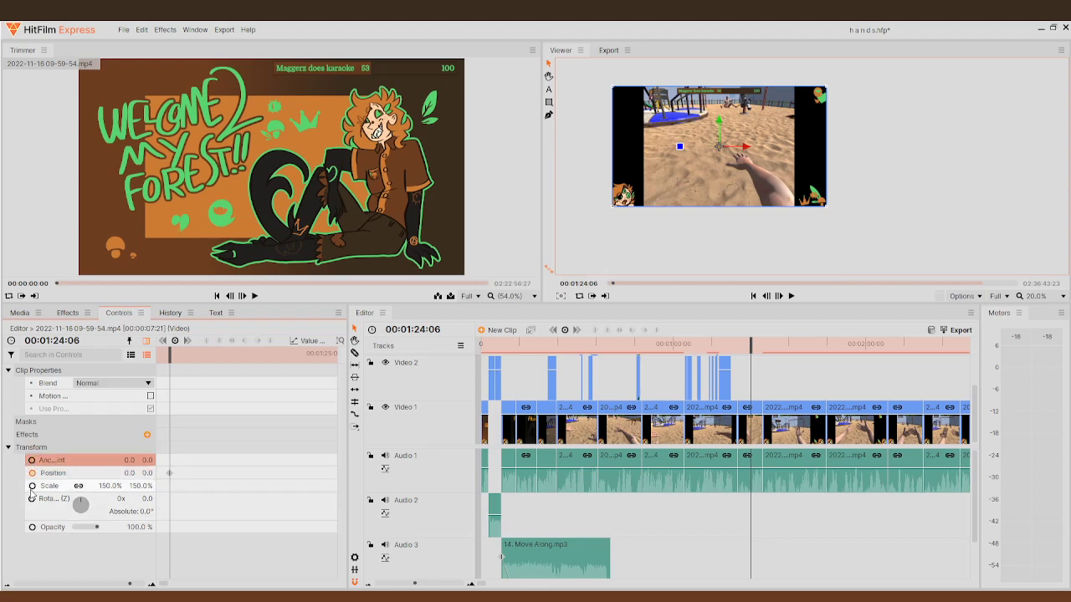
pyautogui.click(32, 486)
pyautogui.moveTo(827, 213); pyautogui.dragTo(949, 285)
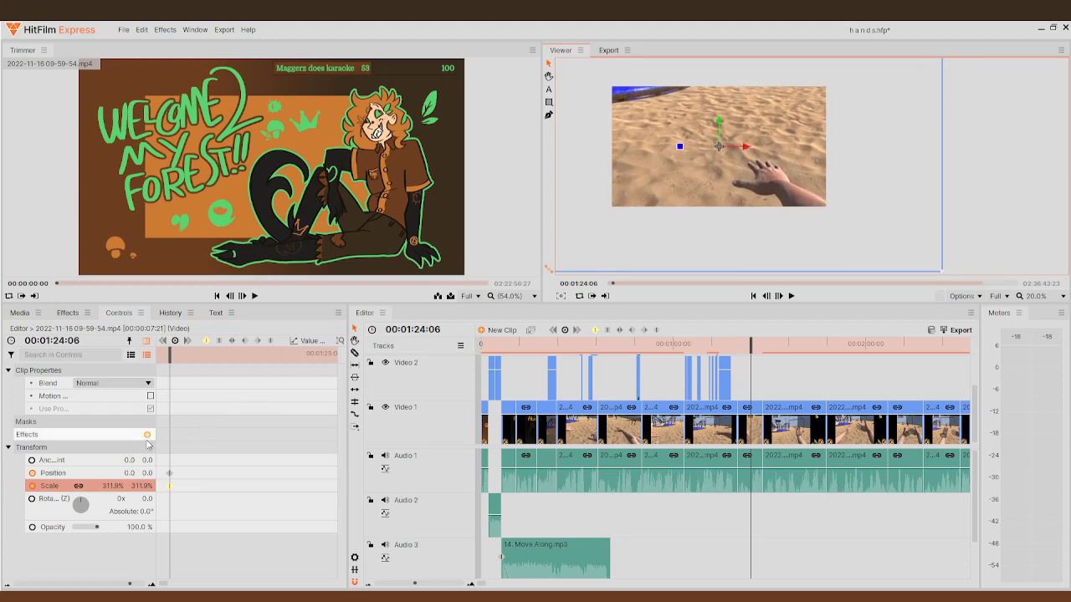
# - Review the enlarged footage from about 00:01:22:12 up to the keyframes at 00:01:24:06
pyautogui.click(792, 296)
pyautogui.click(793, 296)
pyautogui.click(745, 348)
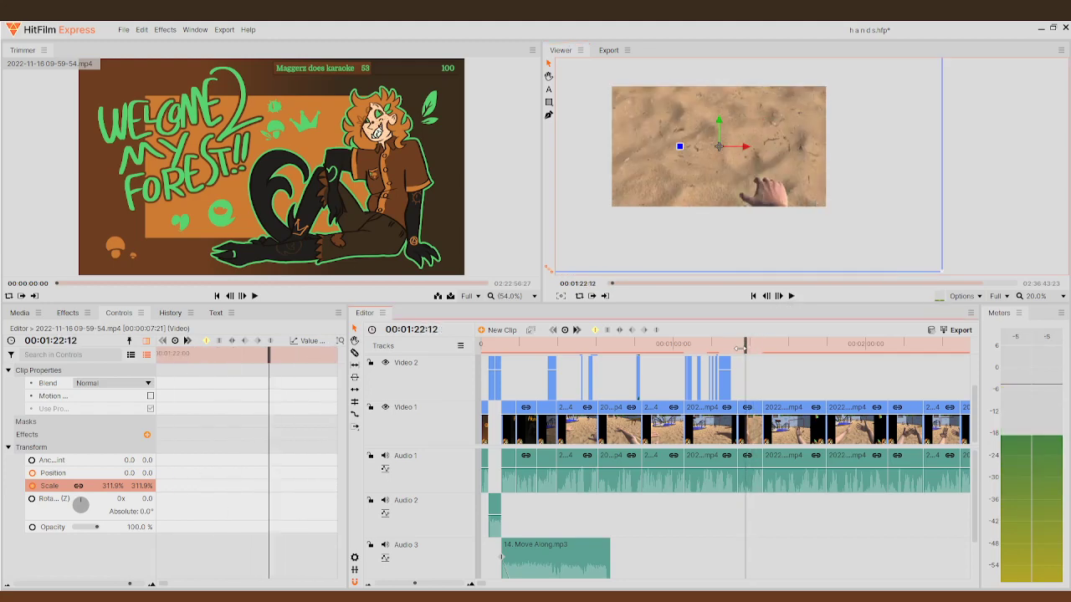
pyautogui.moveTo(740, 348); pyautogui.dragTo(747, 348)
pyautogui.click(779, 297)
pyautogui.click(779, 297)
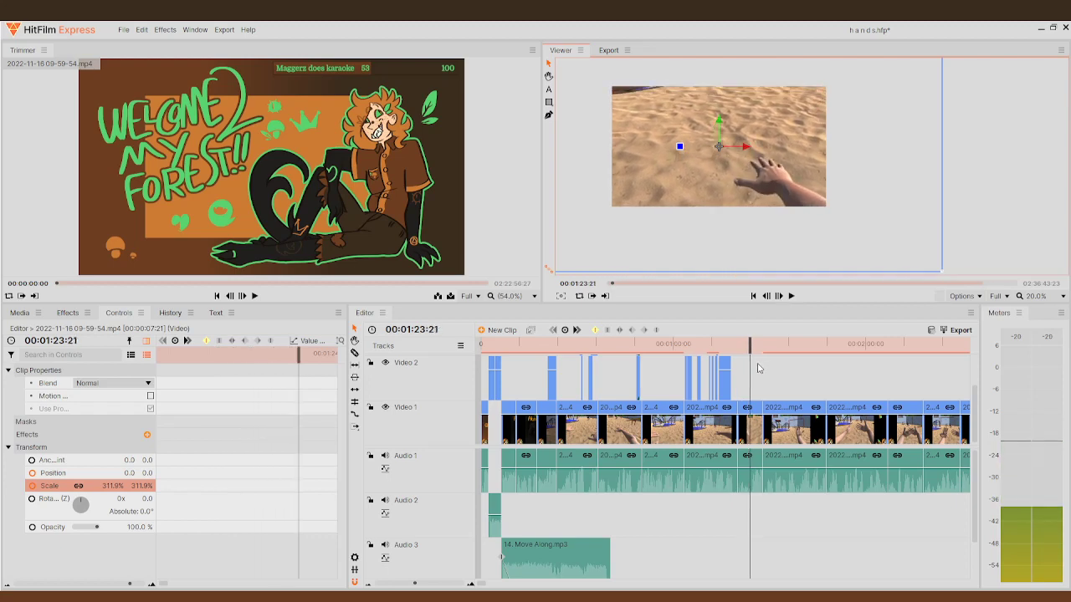
pyautogui.moveTo(749, 348)
pyautogui.mouseDown()
pyautogui.moveTo(736, 348)
pyautogui.moveTo(753, 342)
pyautogui.mouseUp()
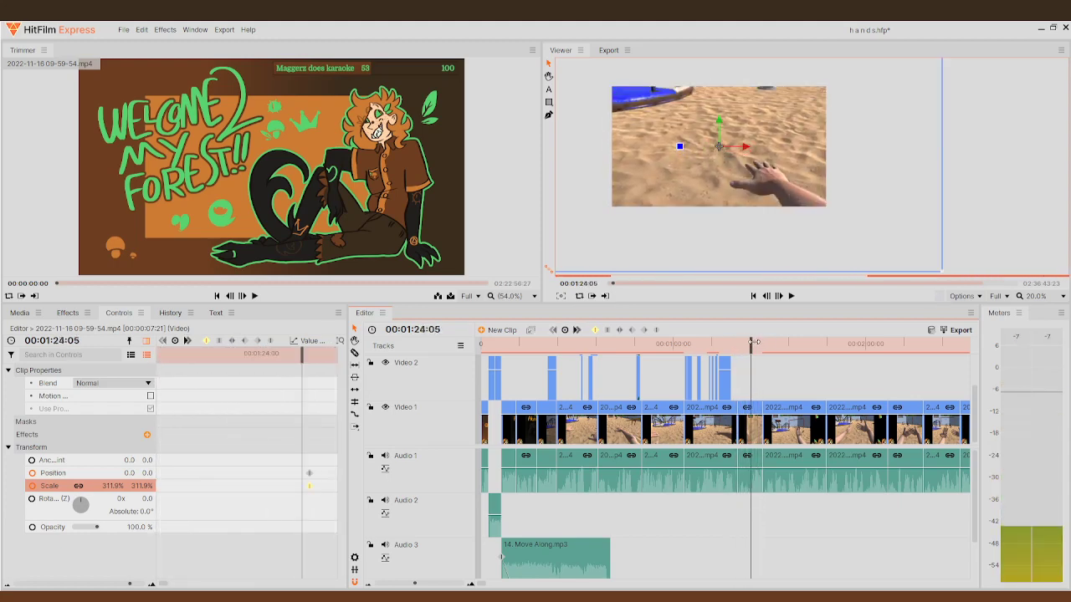
pyautogui.click(779, 296)
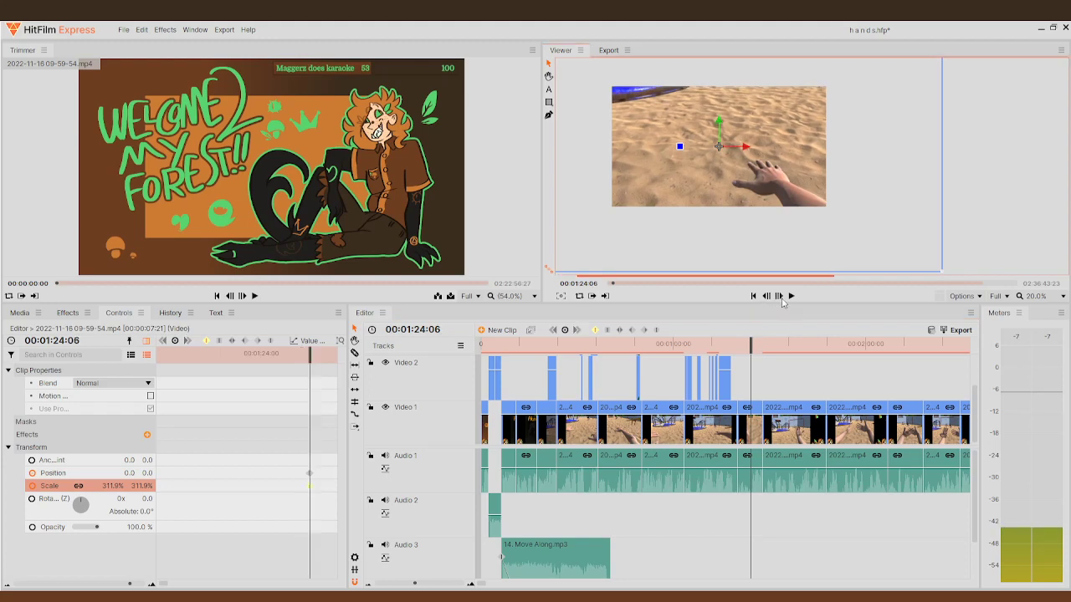
# - Set a 150% scale keyframe at 00:01:24:05 on the Video 1 clip and move its position keyframe to the same frame
pyautogui.click(745, 346)
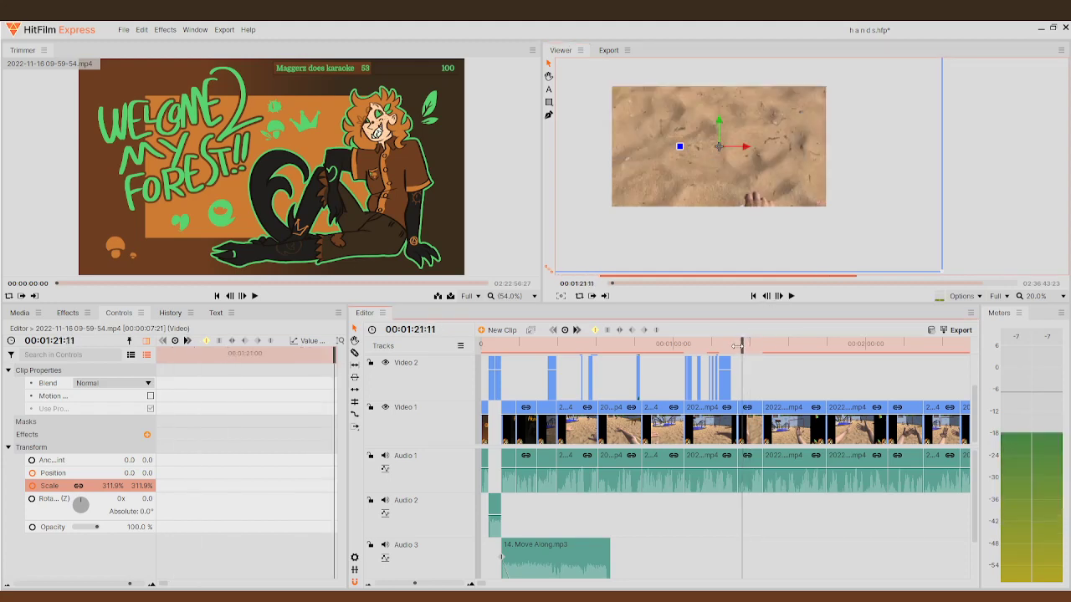
pyautogui.moveTo(745, 346); pyautogui.dragTo(749, 346)
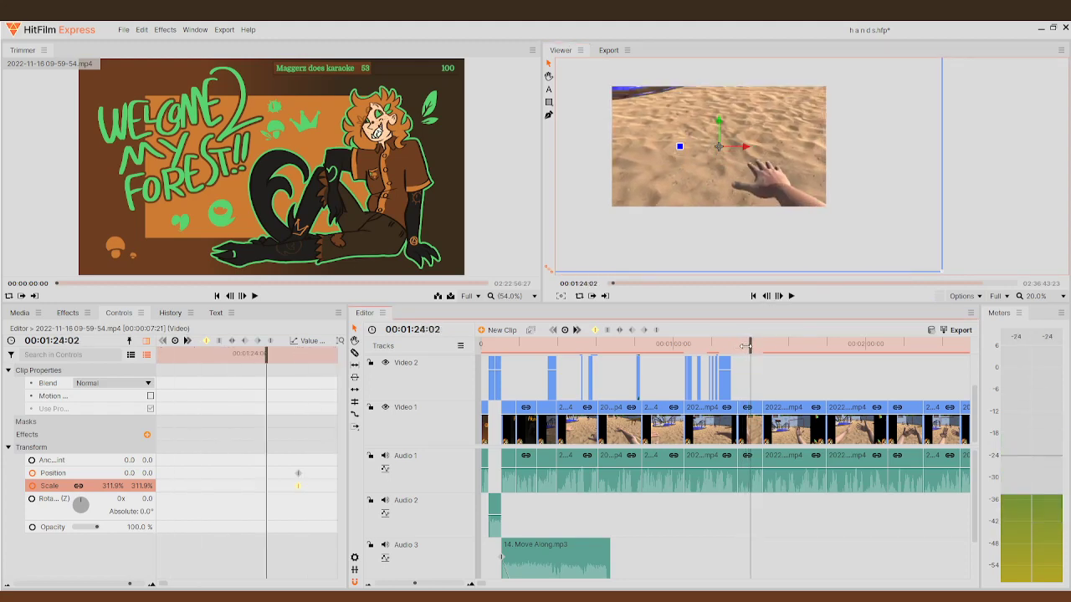
pyautogui.click(779, 296)
pyautogui.click(779, 296)
pyautogui.click(779, 296)
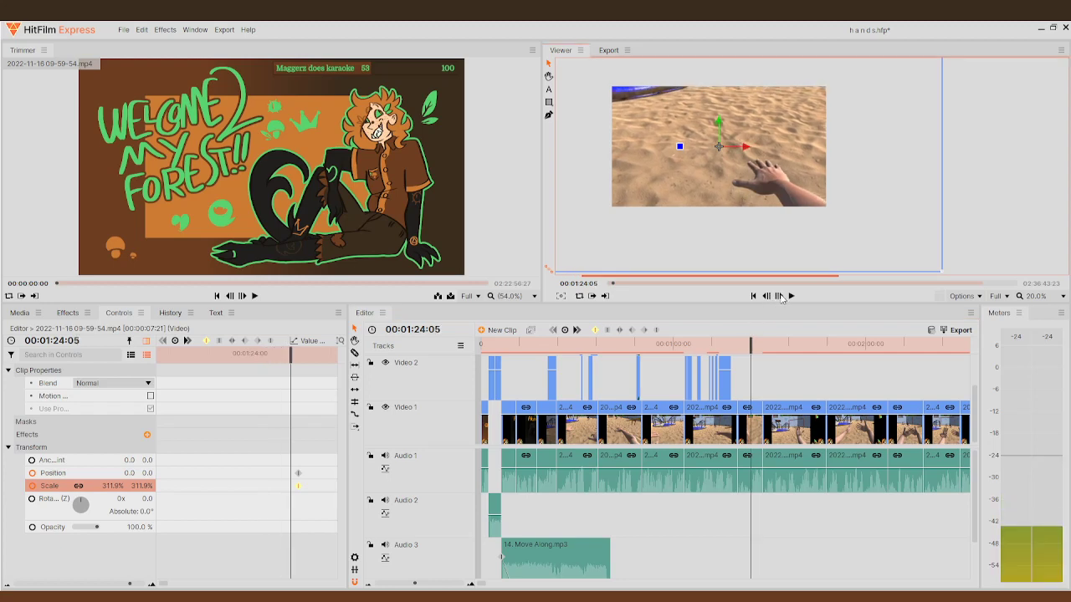
pyautogui.click(779, 296)
pyautogui.click(767, 296)
pyautogui.click(122, 500)
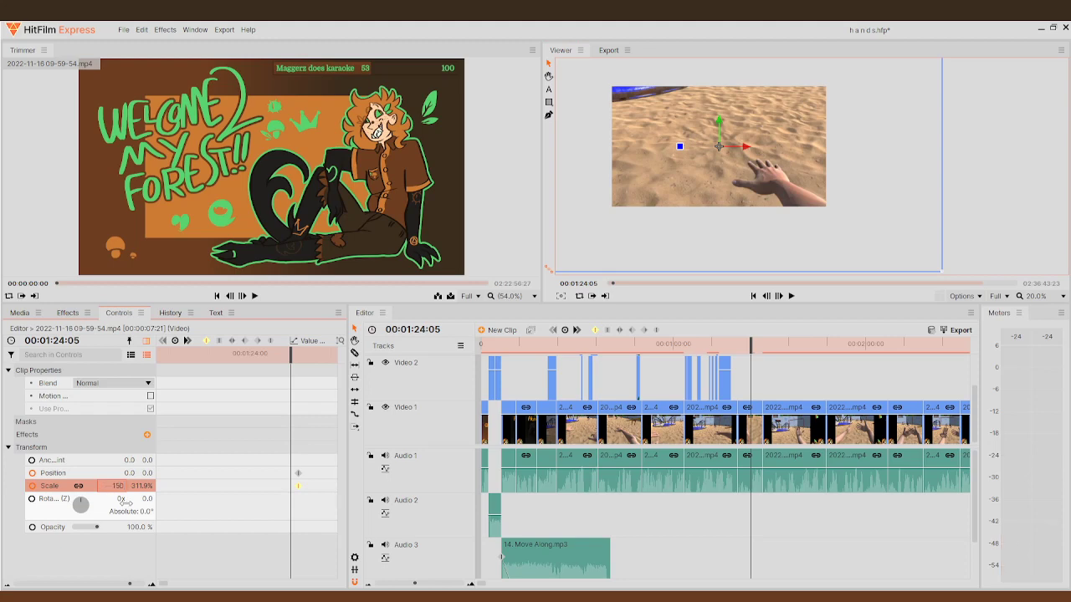
pyautogui.write('150')
pyautogui.press('Return')
pyautogui.scroll(2, 308, 476)
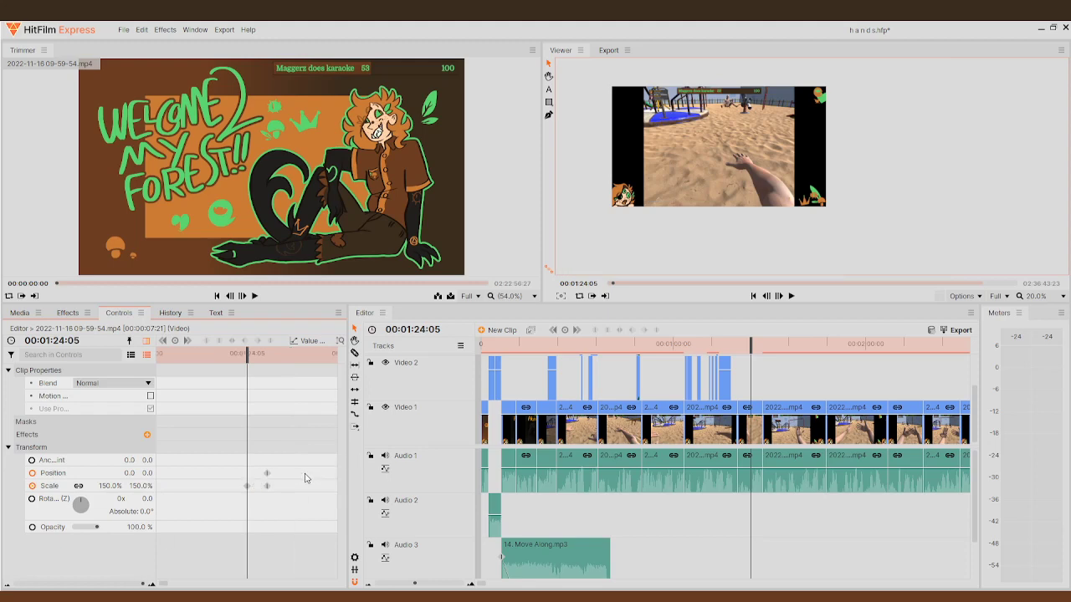
pyautogui.moveTo(267, 473); pyautogui.dragTo(249, 470)
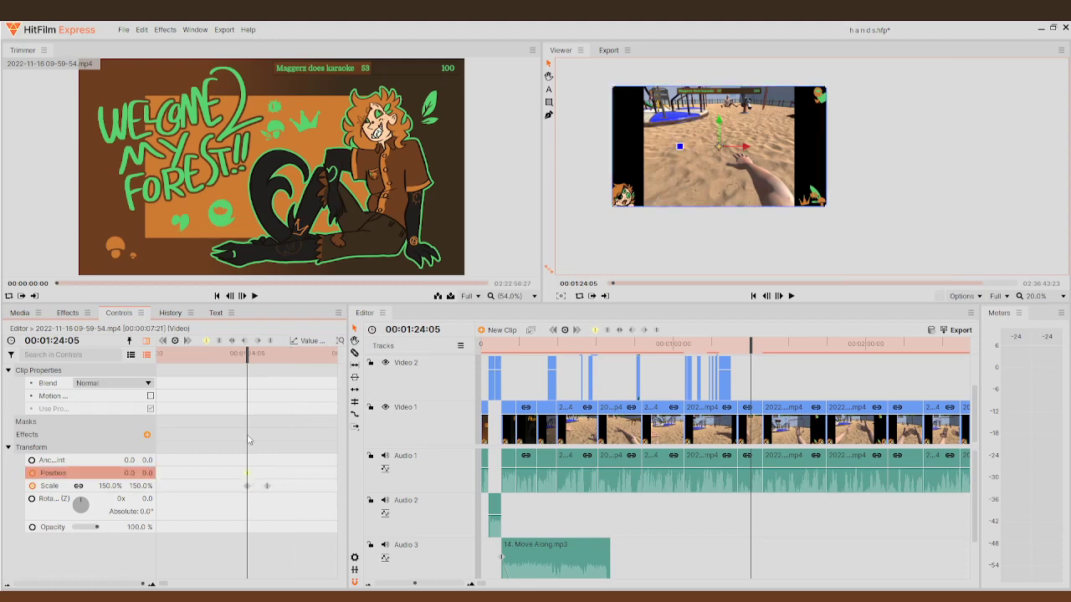
# - At 00:01:24:06, zoom the footage in on the seated figure with scale about 491.4% and position about -218, -1186
pyautogui.moveTo(243, 358); pyautogui.dragTo(267, 358)
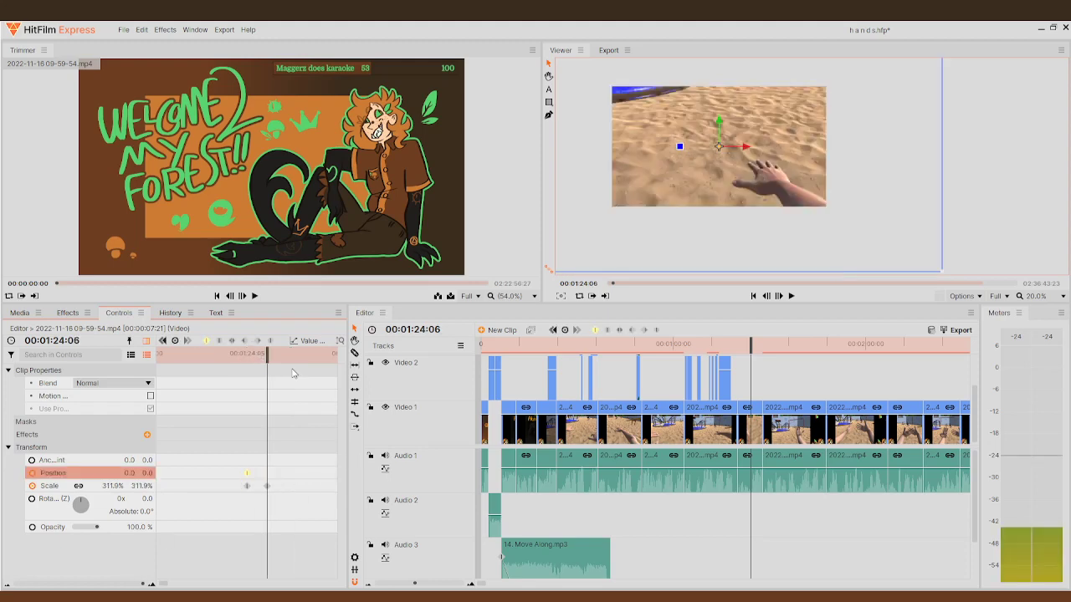
pyautogui.moveTo(737, 154); pyautogui.dragTo(713, 214)
pyautogui.scroll(-3, 888, 195)
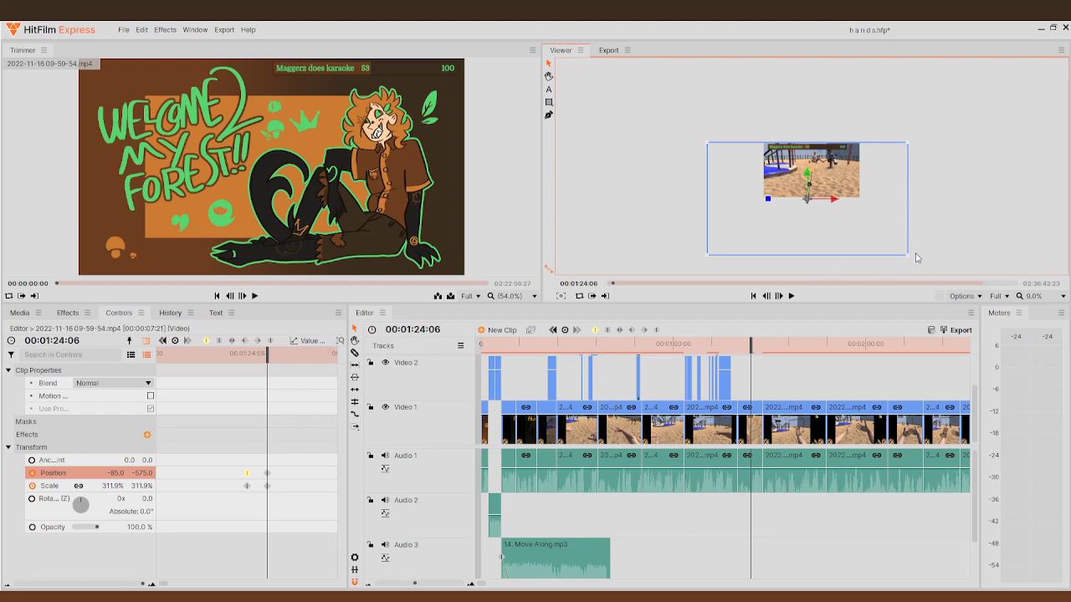
pyautogui.moveTo(909, 255); pyautogui.dragTo(967, 277)
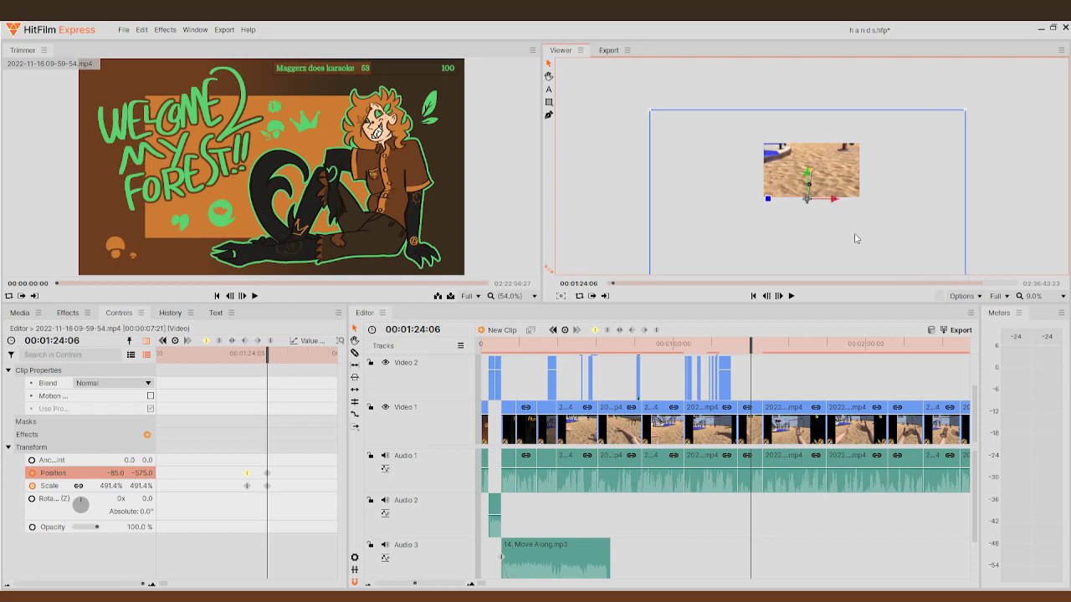
pyautogui.moveTo(810, 206); pyautogui.dragTo(803, 238)
pyautogui.scroll(4, 825, 142)
pyautogui.scroll(1, 826, 138)
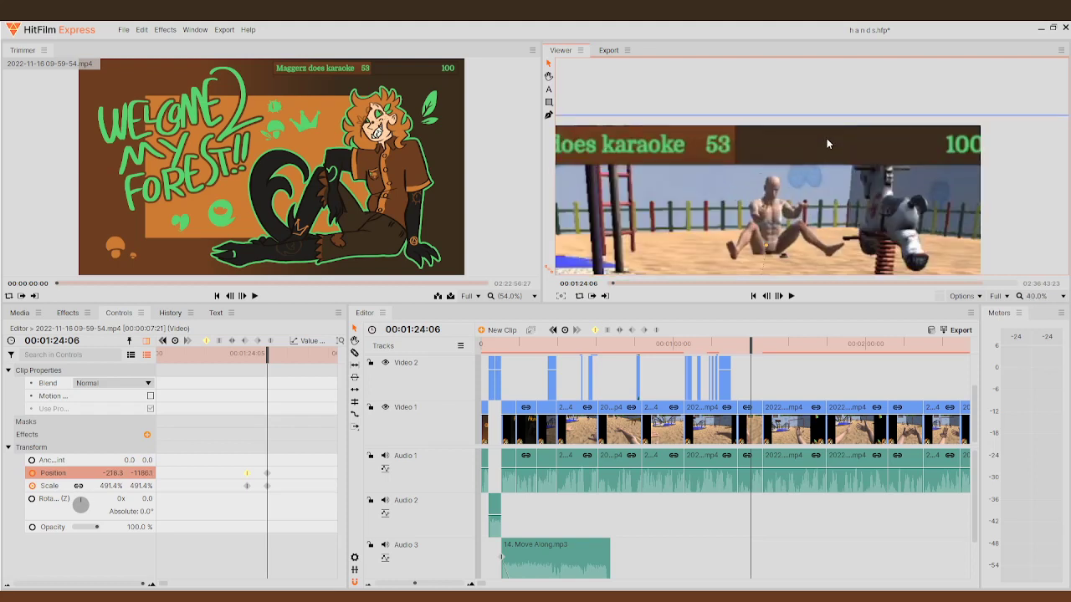
# - Play back the sudden zoom onto the seated figure from shortly before 00:01:24:05
pyautogui.moveTo(750, 348); pyautogui.dragTo(749, 348)
pyautogui.click(791, 297)
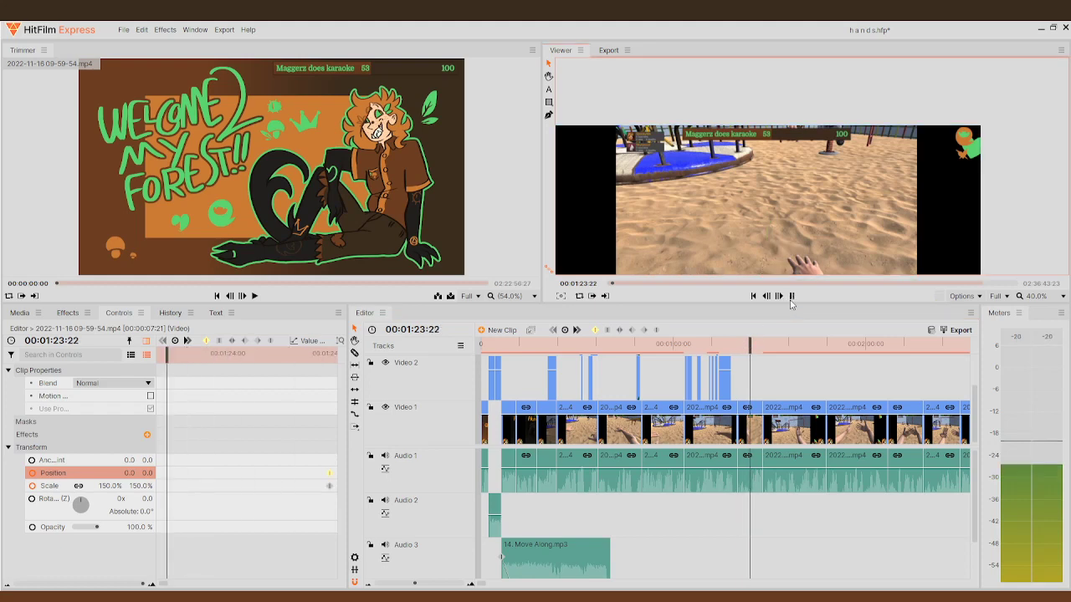
pyautogui.click(792, 297)
pyautogui.moveTo(759, 343); pyautogui.dragTo(756, 343)
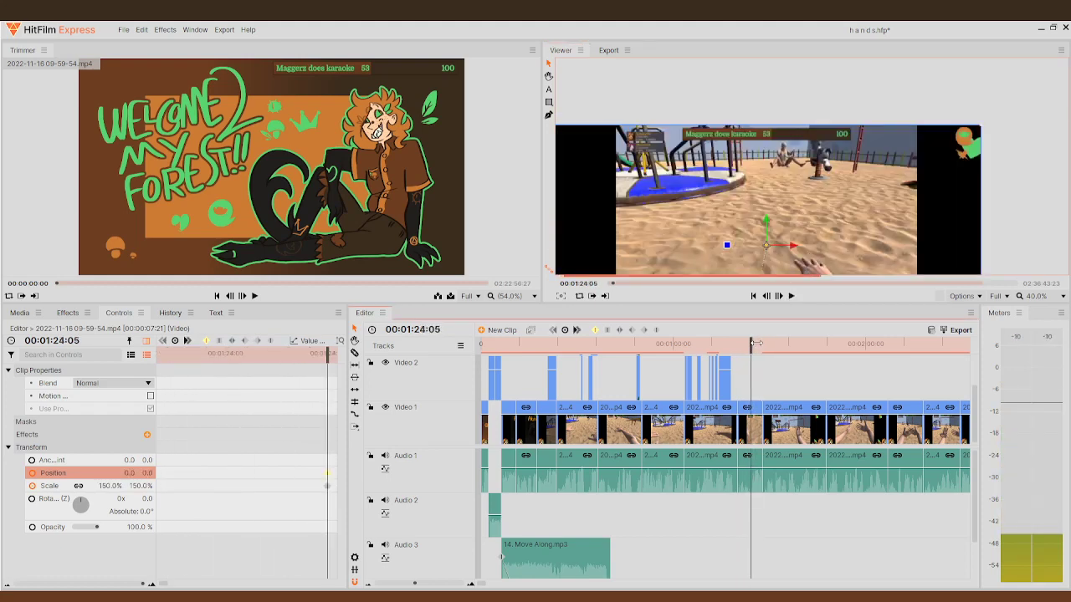
pyautogui.click(779, 296)
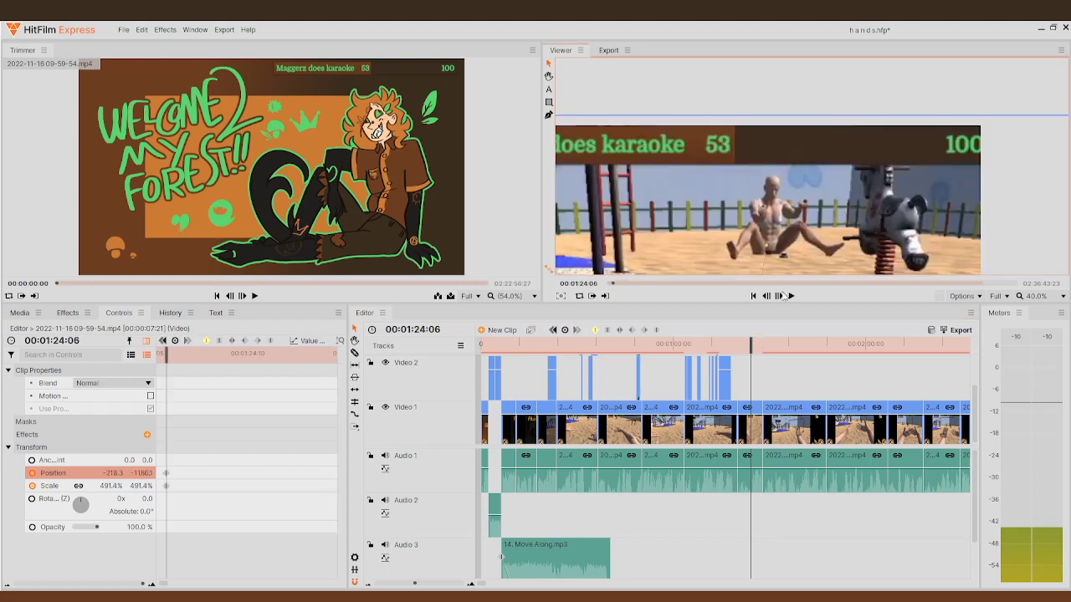
pyautogui.click(72, 315)
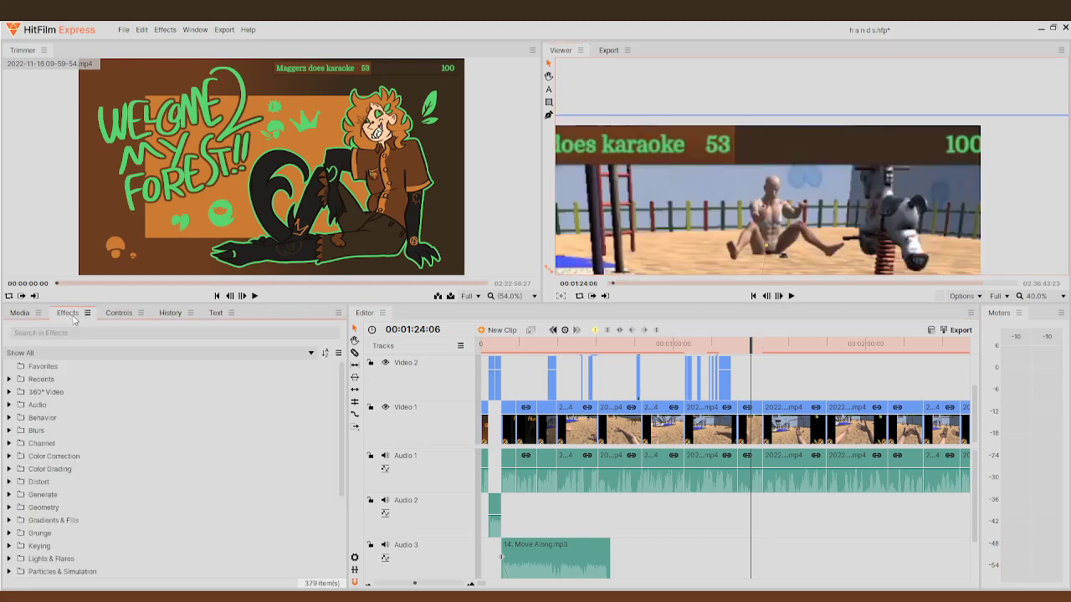
pyautogui.click(21, 315)
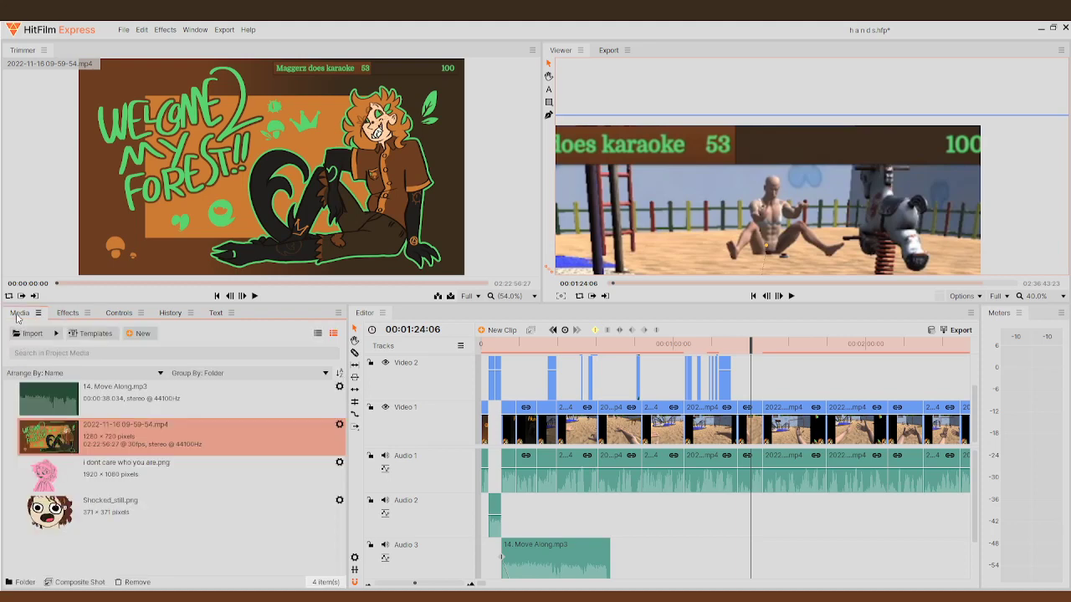
pyautogui.click(218, 313)
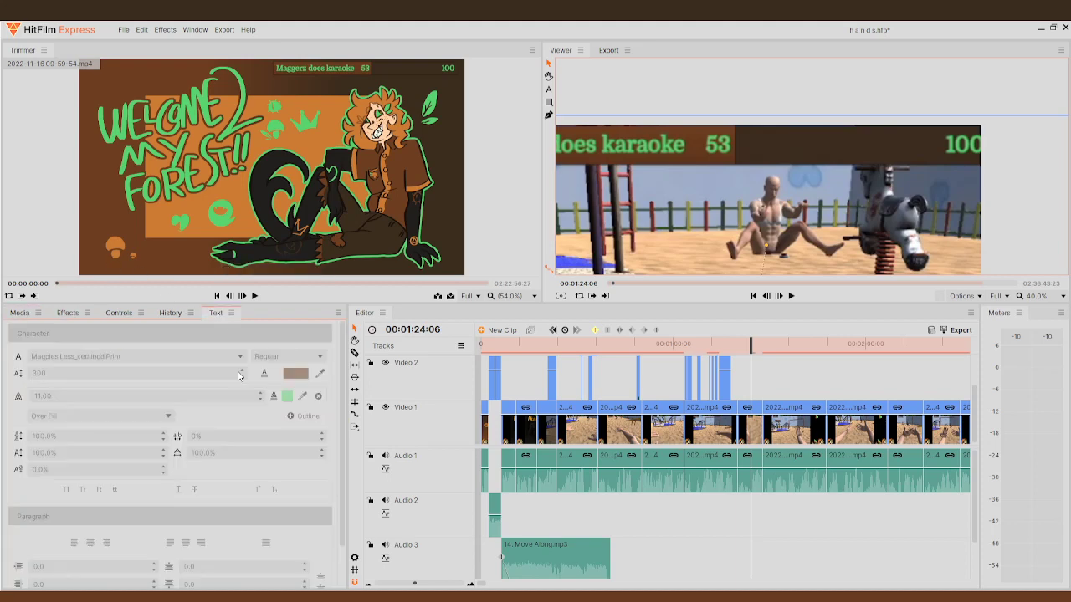
pyautogui.scroll(-4, 783, 214)
# - Scrub through the sudden zoom and park the playhead at 00:01:24:07, just past the zoom keyframes
pyautogui.click(747, 348)
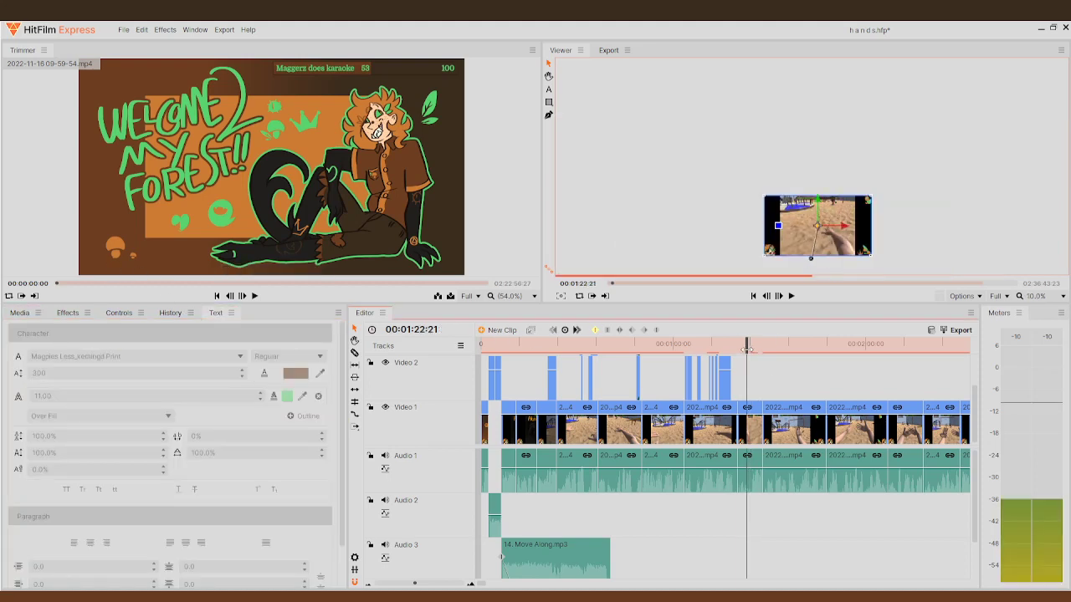
pyautogui.moveTo(748, 348); pyautogui.dragTo(753, 348)
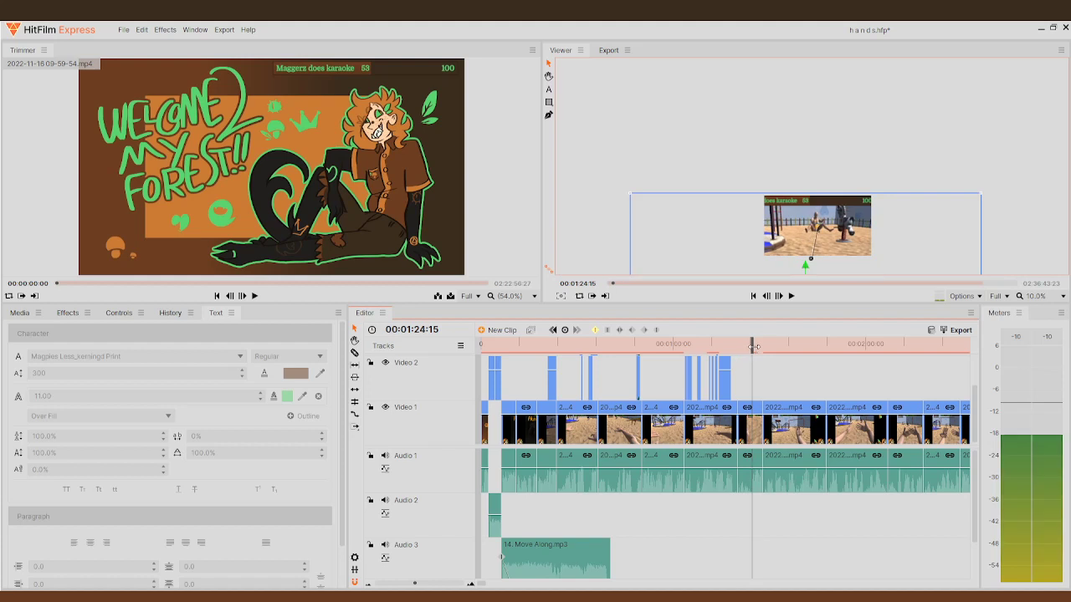
pyautogui.click(766, 297)
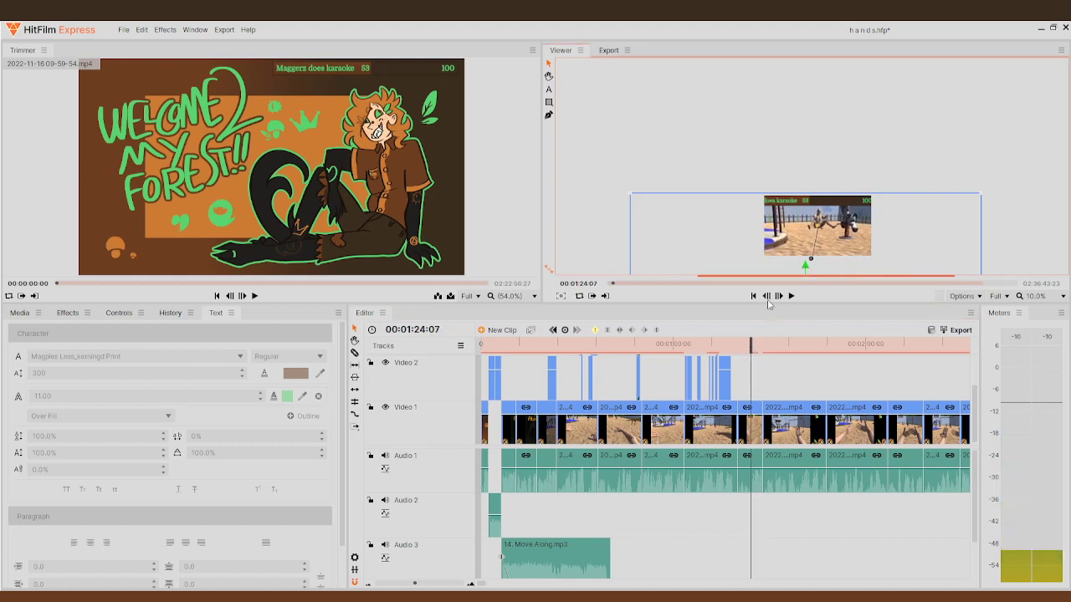
pyautogui.click(779, 296)
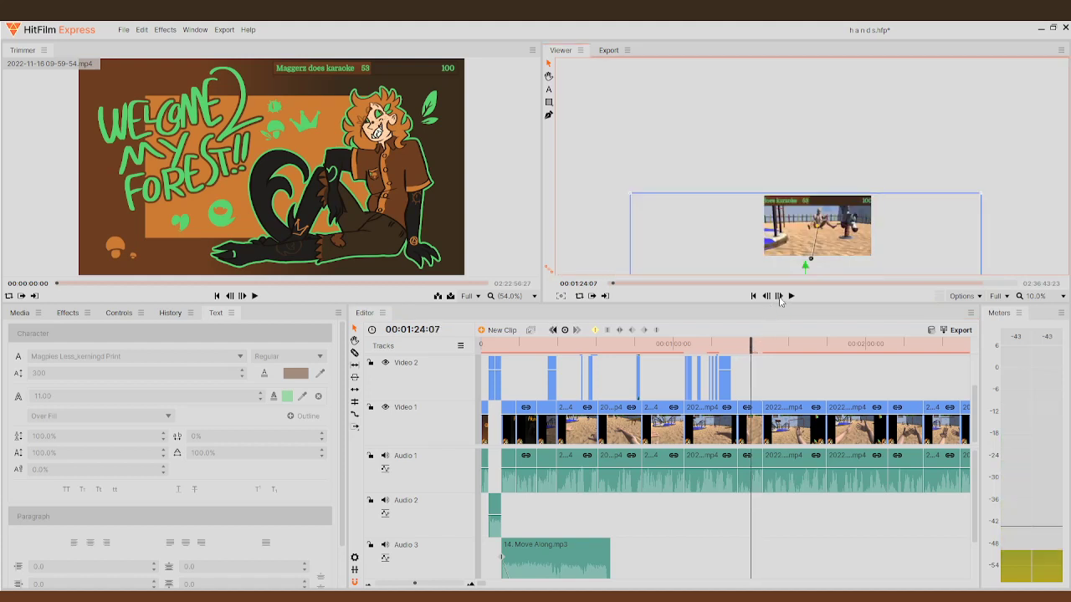
# - Open the project image "i dont care who you are.png" in the Trimmer as a colour reference
pyautogui.click(170, 313)
pyautogui.click(118, 314)
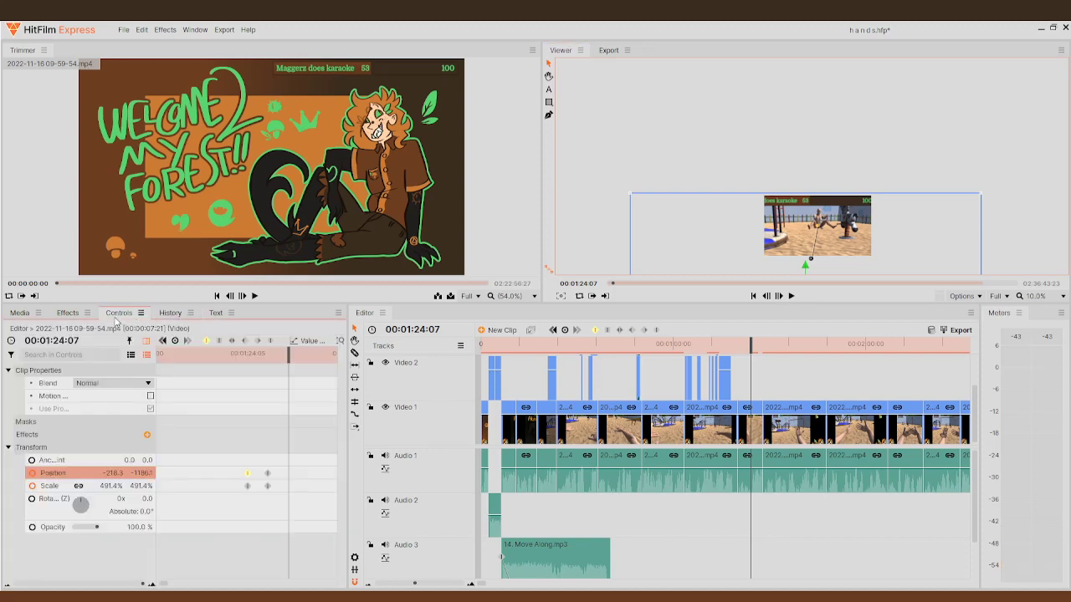
pyautogui.click(215, 314)
pyautogui.click(20, 314)
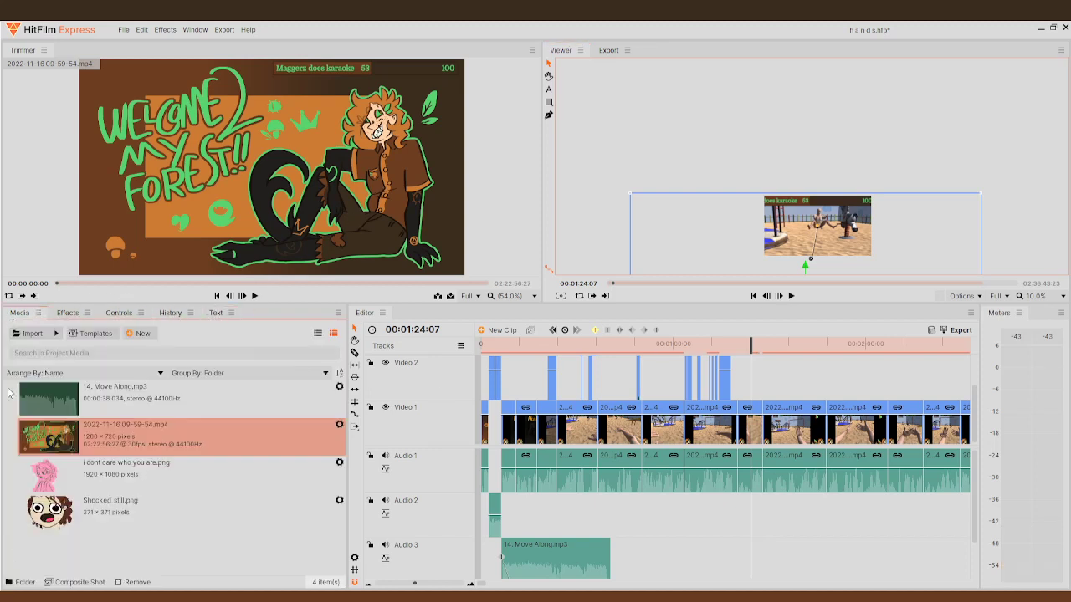
pyautogui.click(34, 486)
# - Start a new text layer at 00:01:24:07 on the blue wall beside the seated figure's head
pyautogui.click(218, 314)
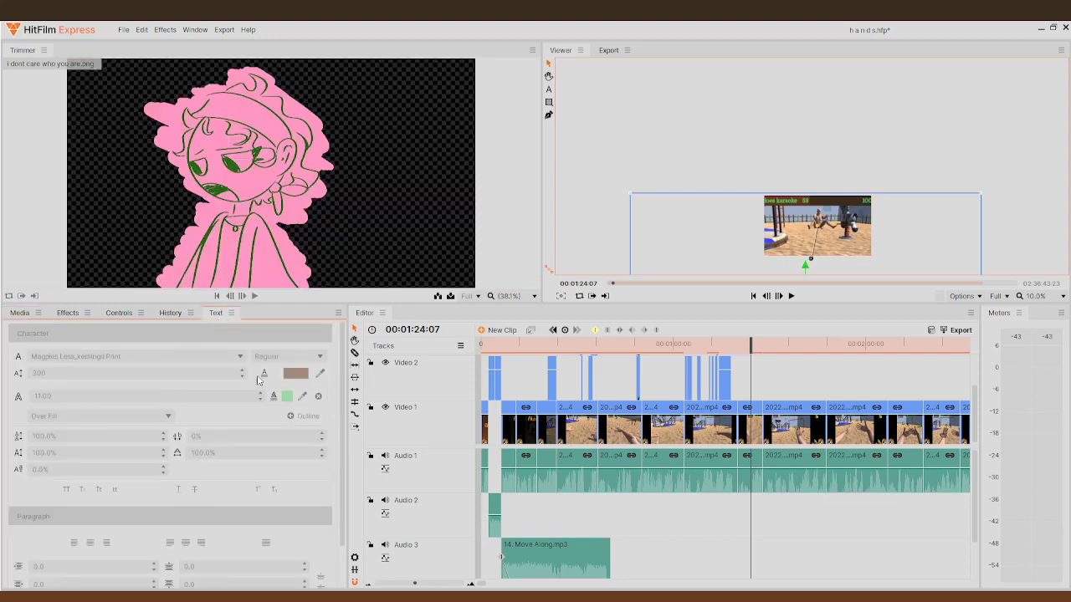
pyautogui.click(549, 89)
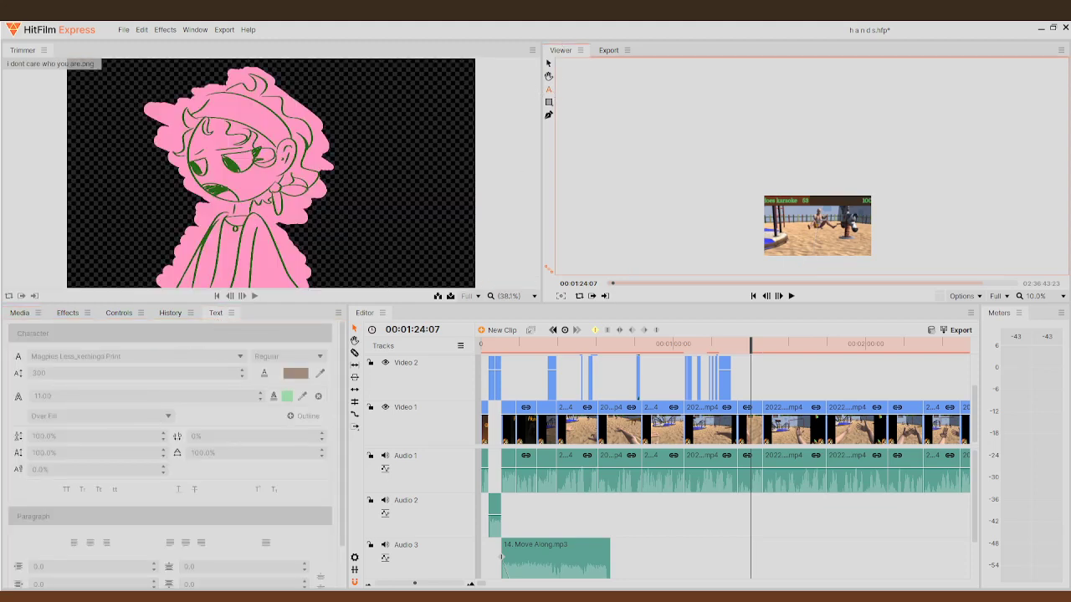
pyautogui.scroll(2, 849, 244)
pyautogui.scroll(2, 703, 158)
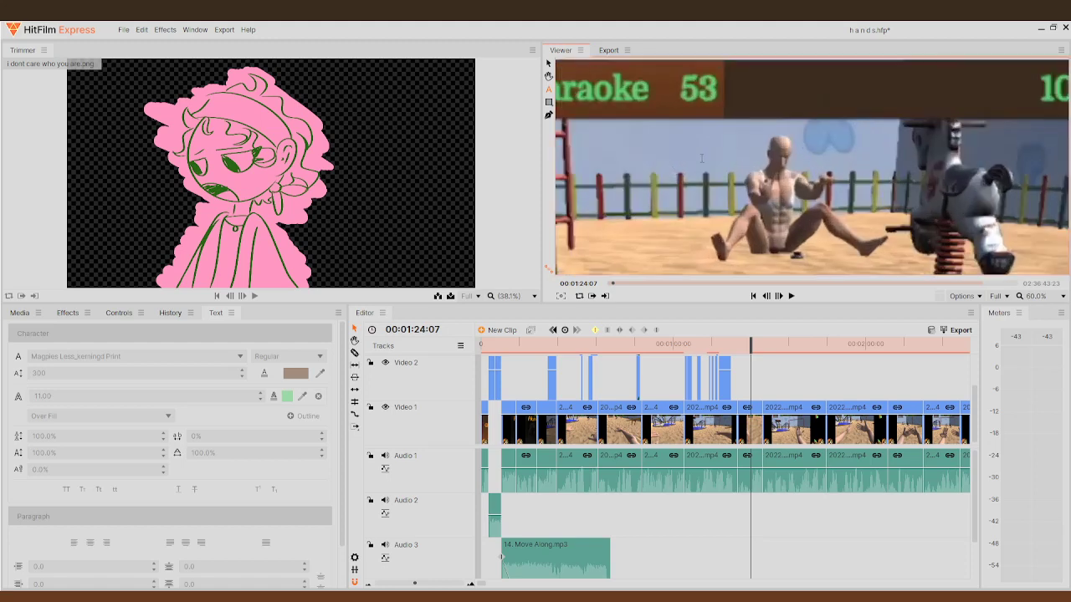
pyautogui.click(625, 145)
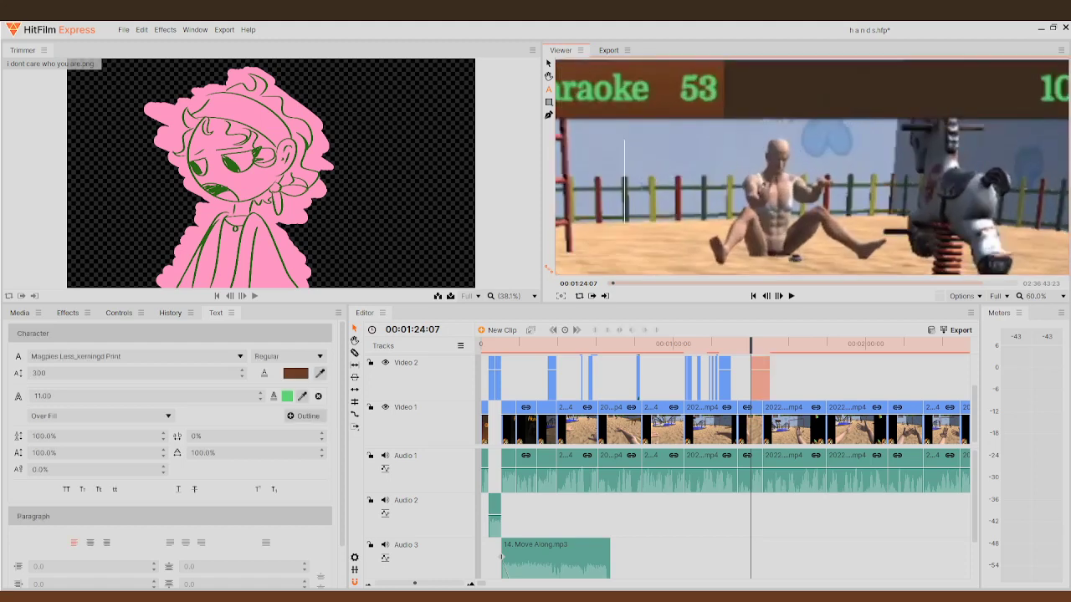
# - Set the text to size 90 with a 4.00 outline, sampling dark green fill and pink outline colours from the reference image
pyautogui.click(164, 388)
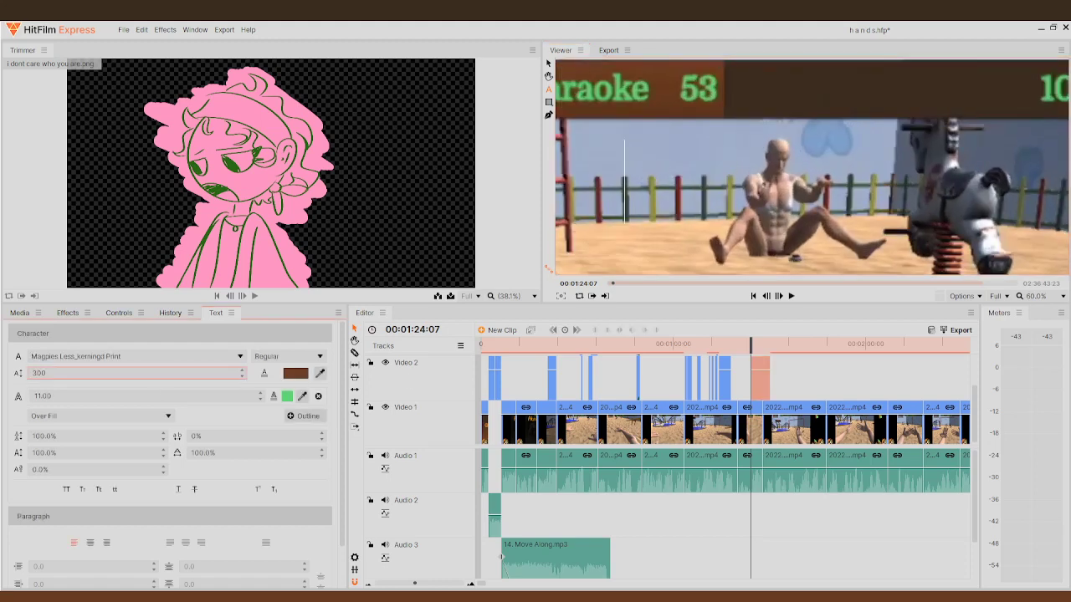
pyautogui.write('90')
pyautogui.click(144, 397)
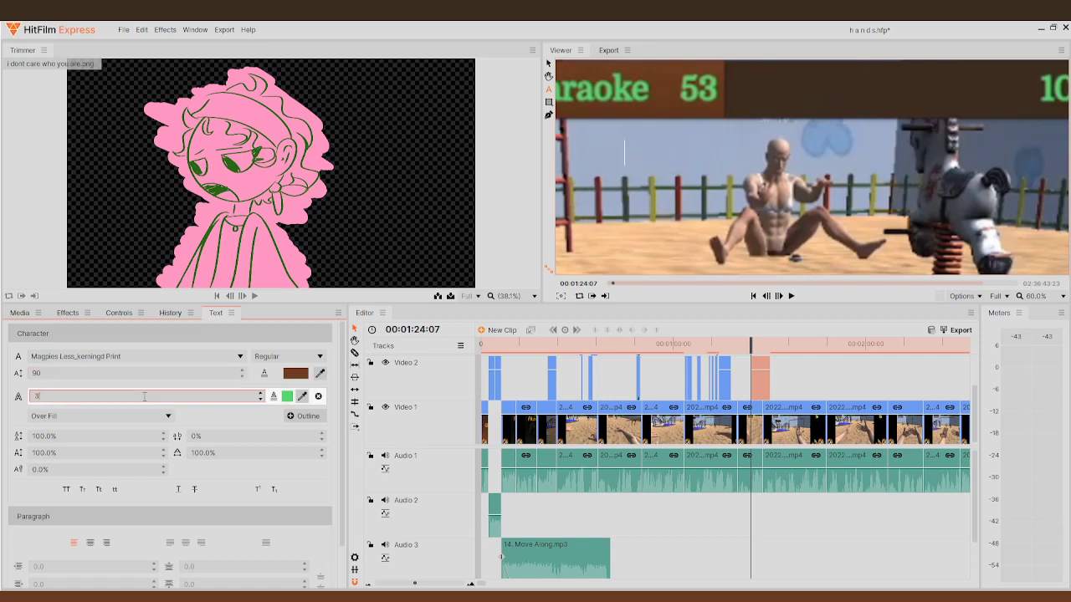
pyautogui.press('Return')
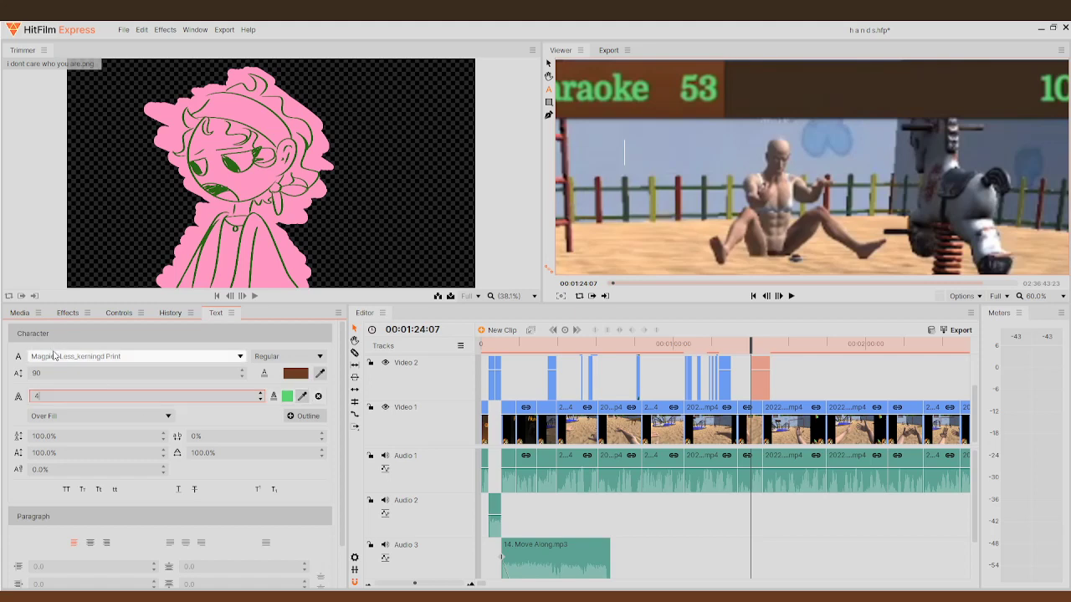
pyautogui.click(320, 375)
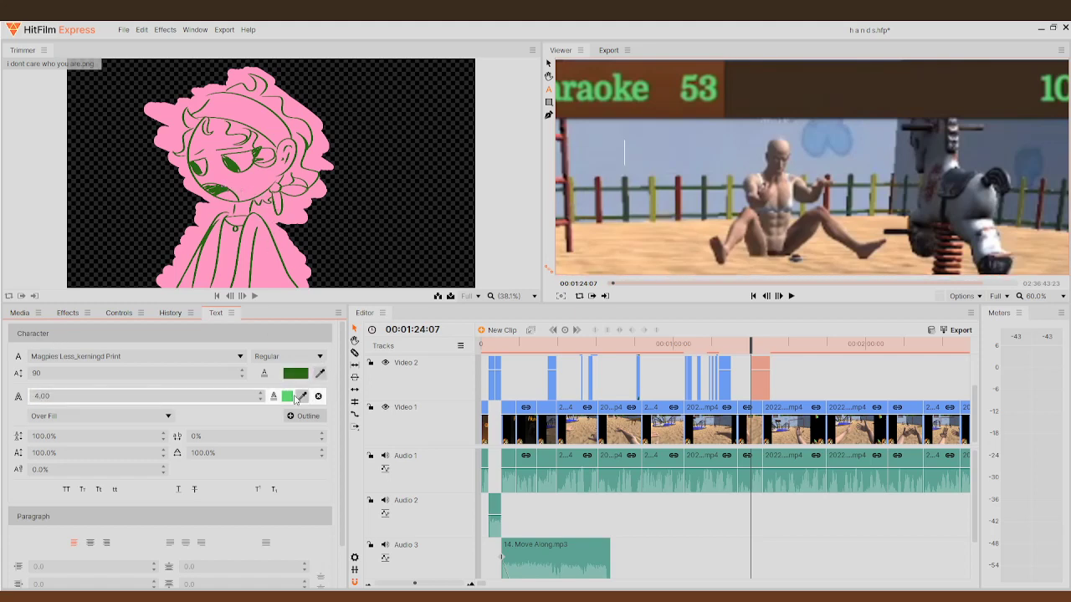
# - Enter the caption "(flipping me off)" and move it down and across so it sits over the seated figure's head
pyautogui.click(624, 157)
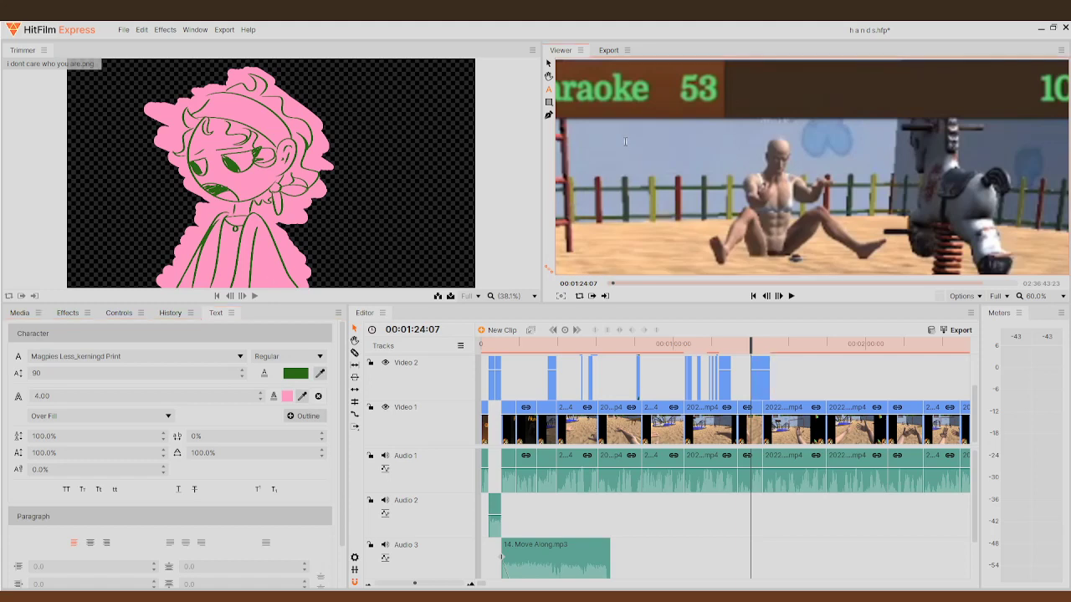
pyautogui.scroll(7, 640, 158)
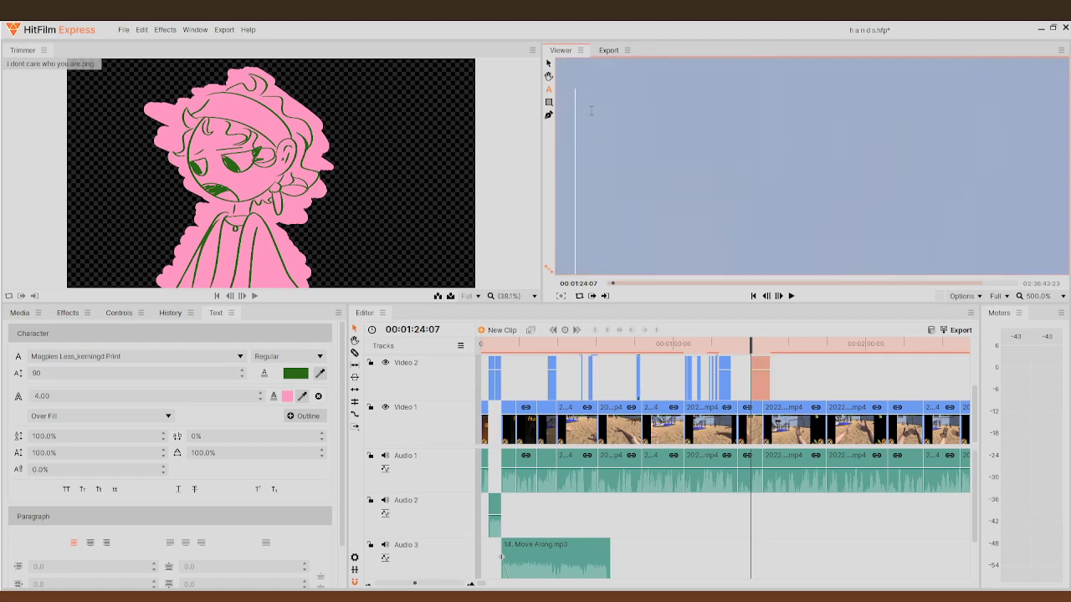
pyautogui.scroll(-6, 636, 146)
pyautogui.write('(')
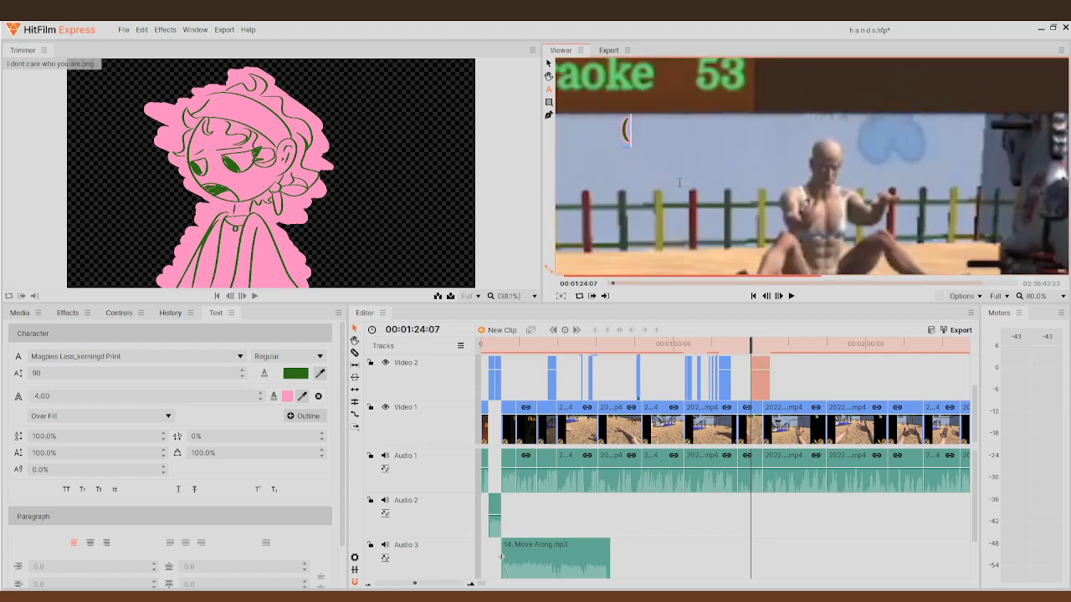
pyautogui.write('flipping')
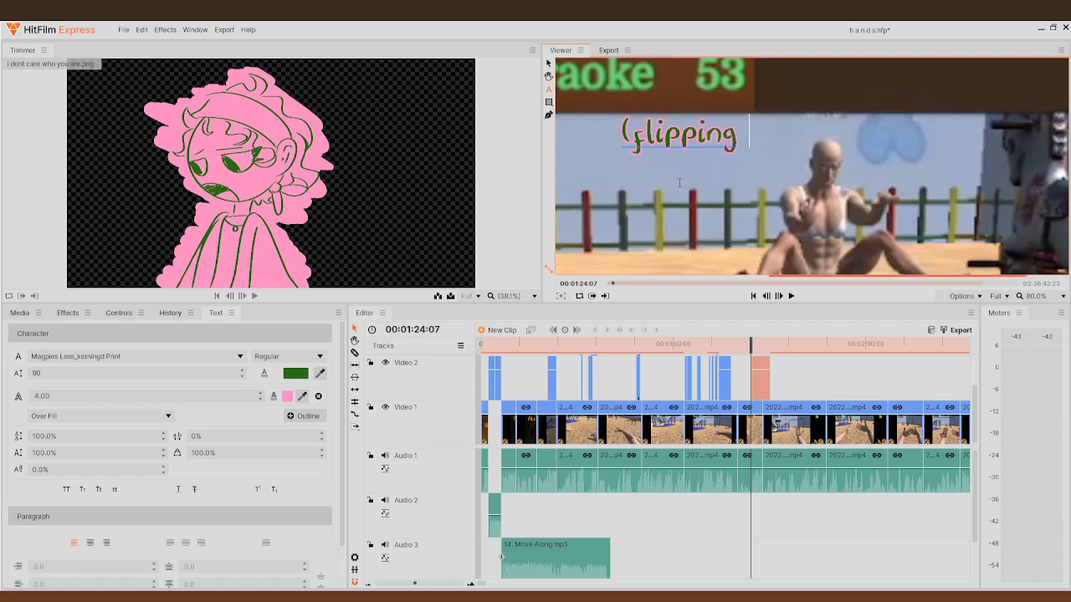
pyautogui.write(' me off)')
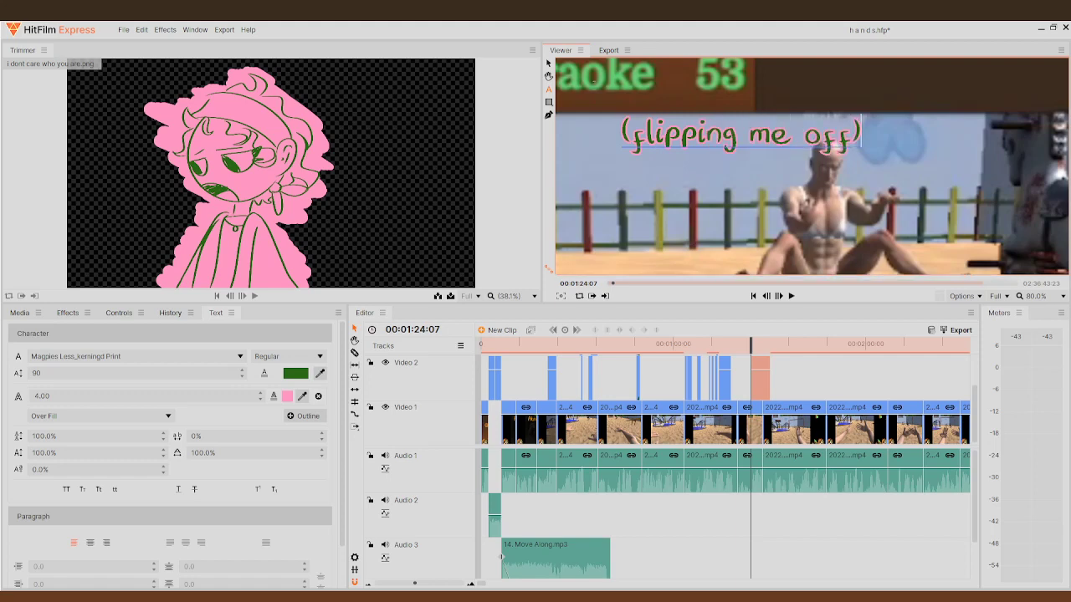
pyautogui.moveTo(621, 148); pyautogui.dragTo(670, 169)
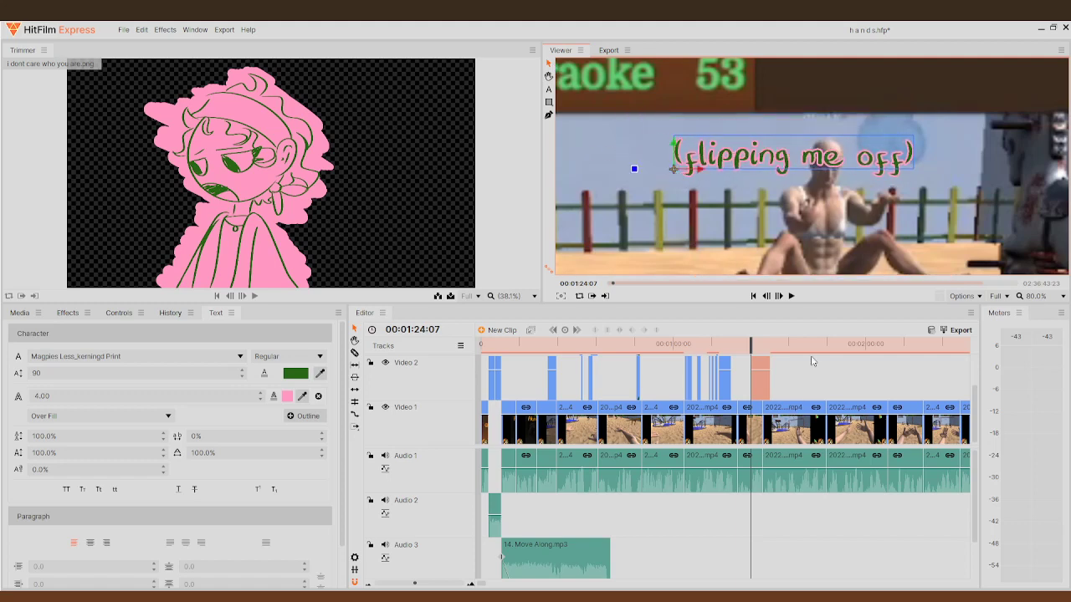
# - Play back the zoomed footage with its caption from 00:01:24:07 to about 00:01:27:20, with the full frame in view
pyautogui.scroll(-10, 904, 238)
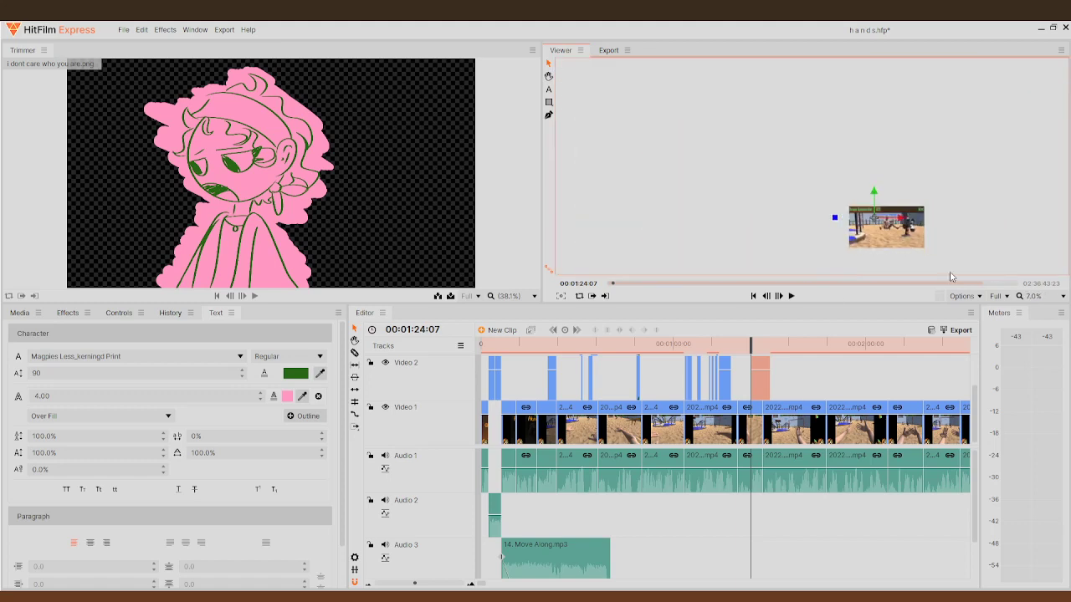
pyautogui.scroll(4, 913, 205)
pyautogui.scroll(-4, 916, 243)
pyautogui.scroll(4, 925, 263)
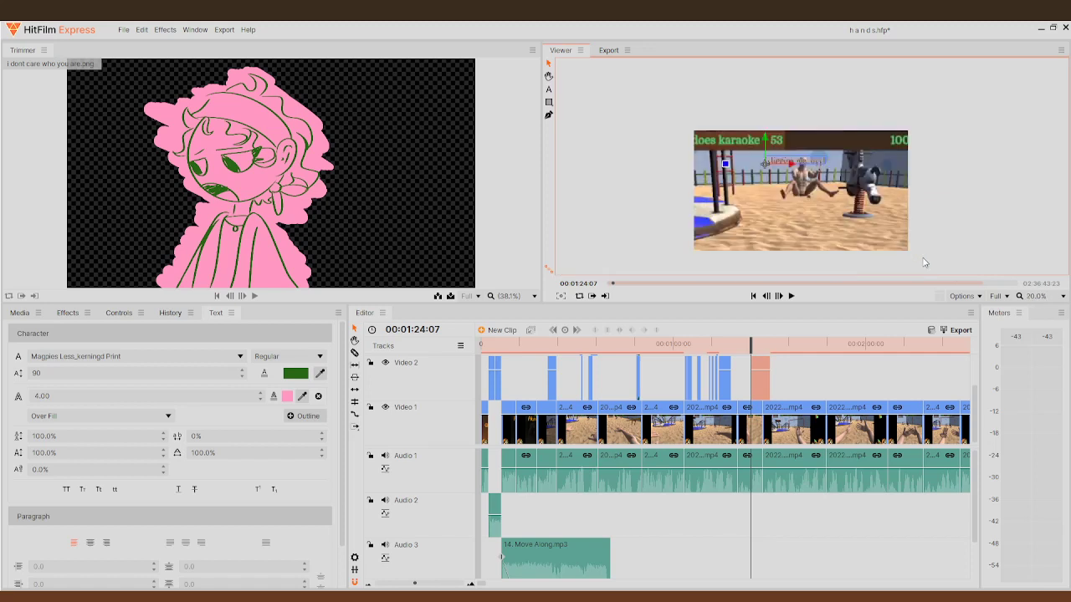
pyautogui.click(791, 296)
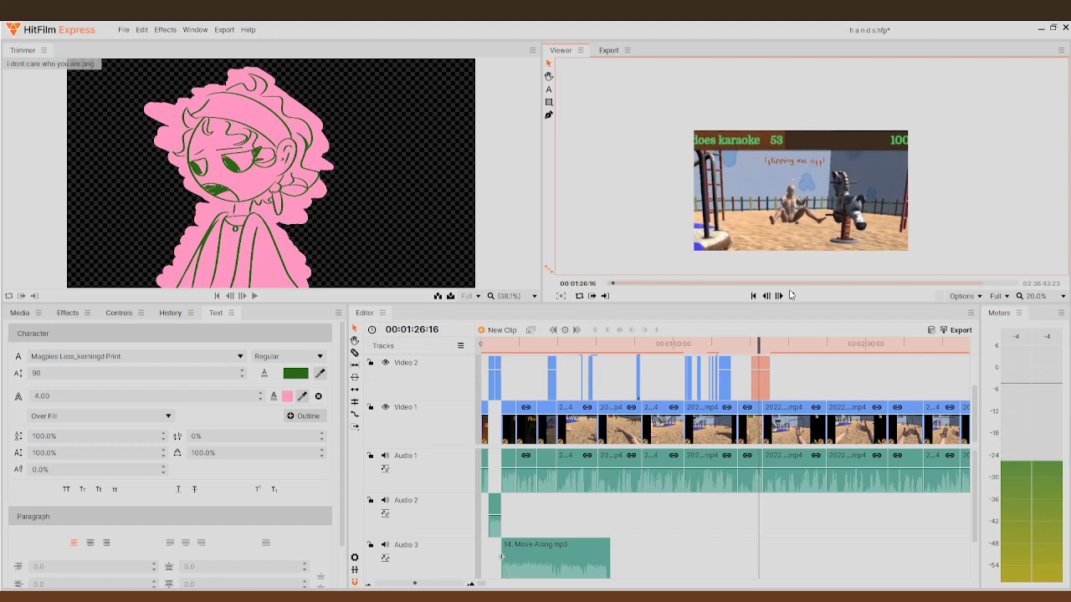
pyautogui.click(790, 297)
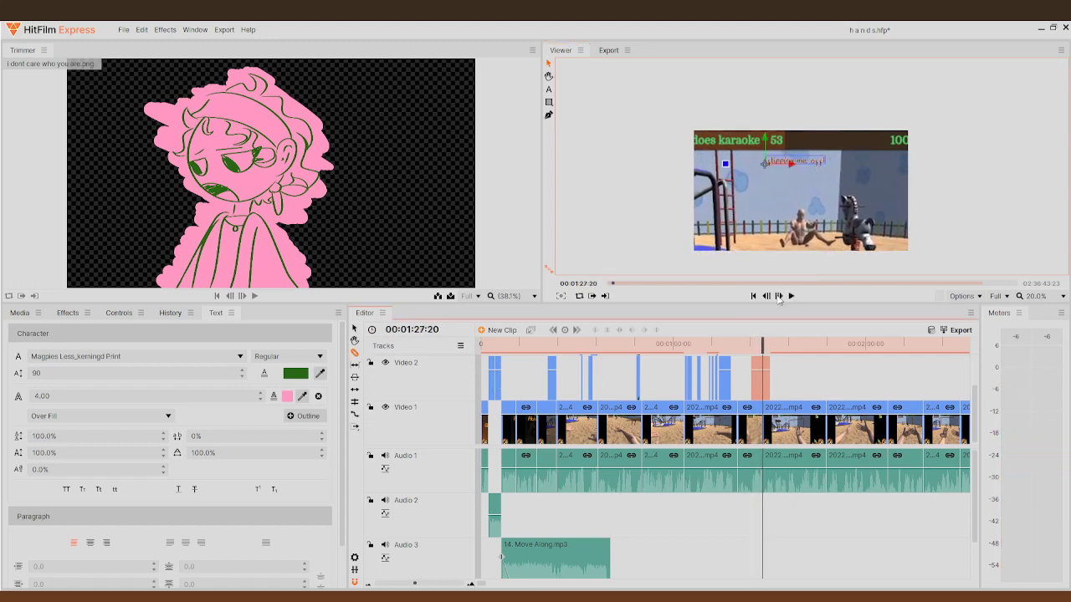
# - Find the last zoomed-in frame, slice the caption clip at 00:01:27:22 and delete the part after the cut
pyautogui.click(778, 297)
pyautogui.click(778, 297)
pyautogui.click(778, 296)
pyautogui.click(778, 296)
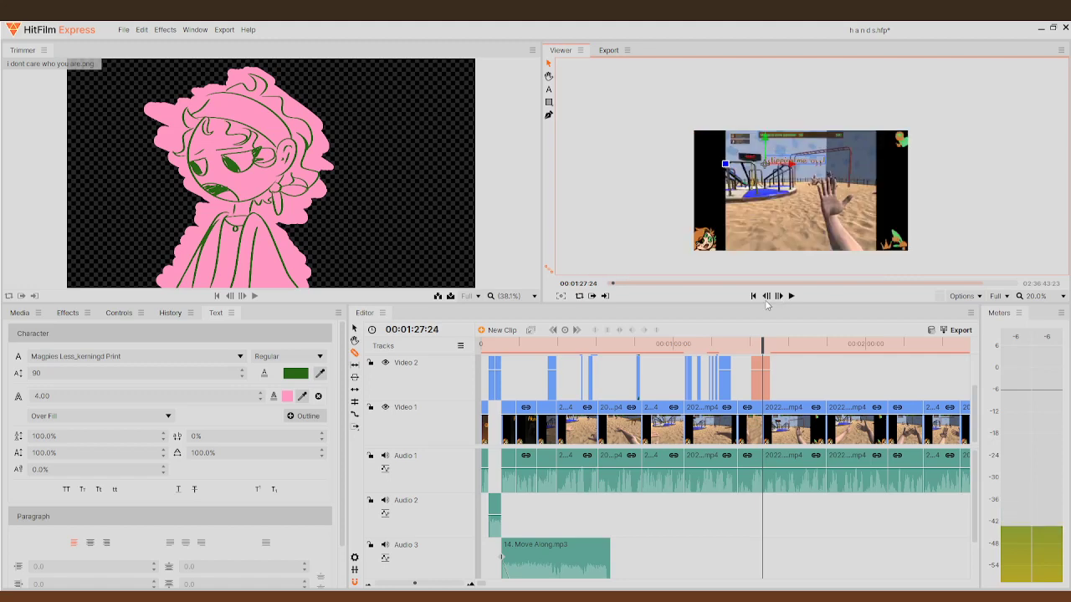
pyautogui.click(767, 297)
pyautogui.click(767, 296)
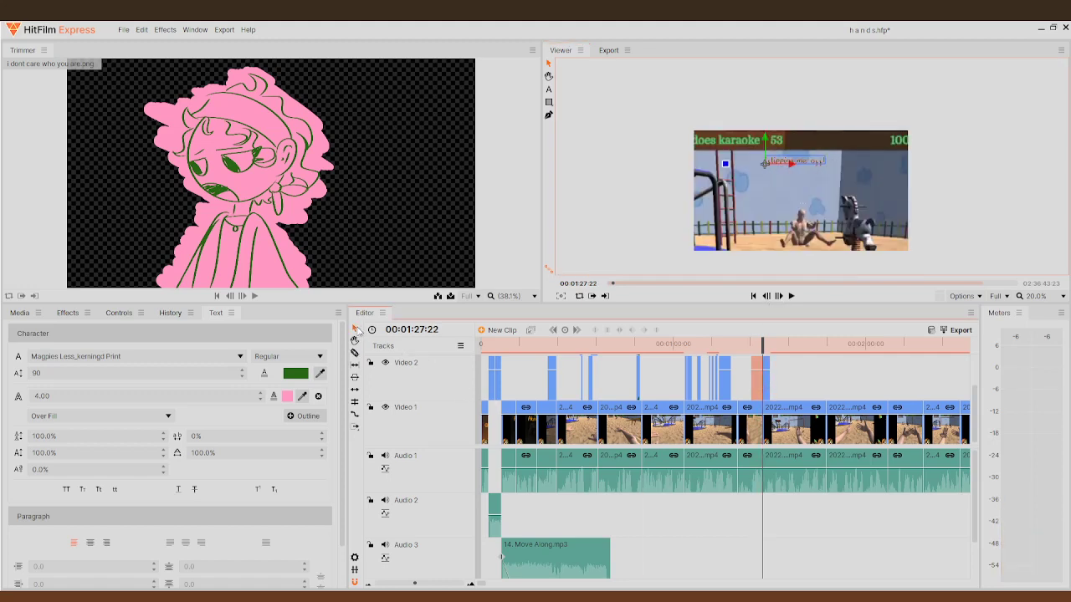
pyautogui.click(767, 390)
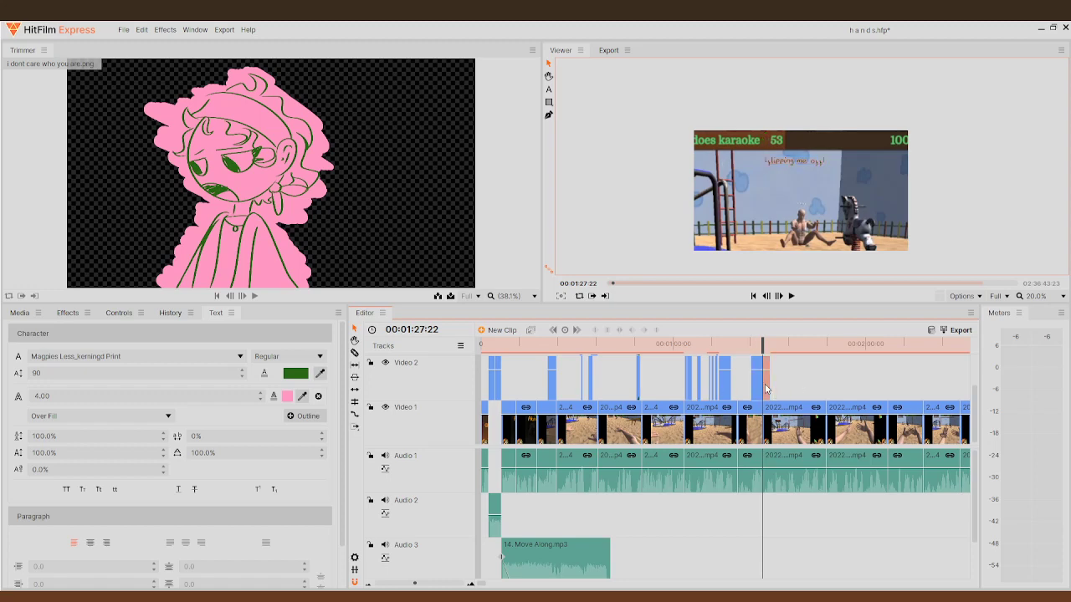
pyautogui.press('Delete')
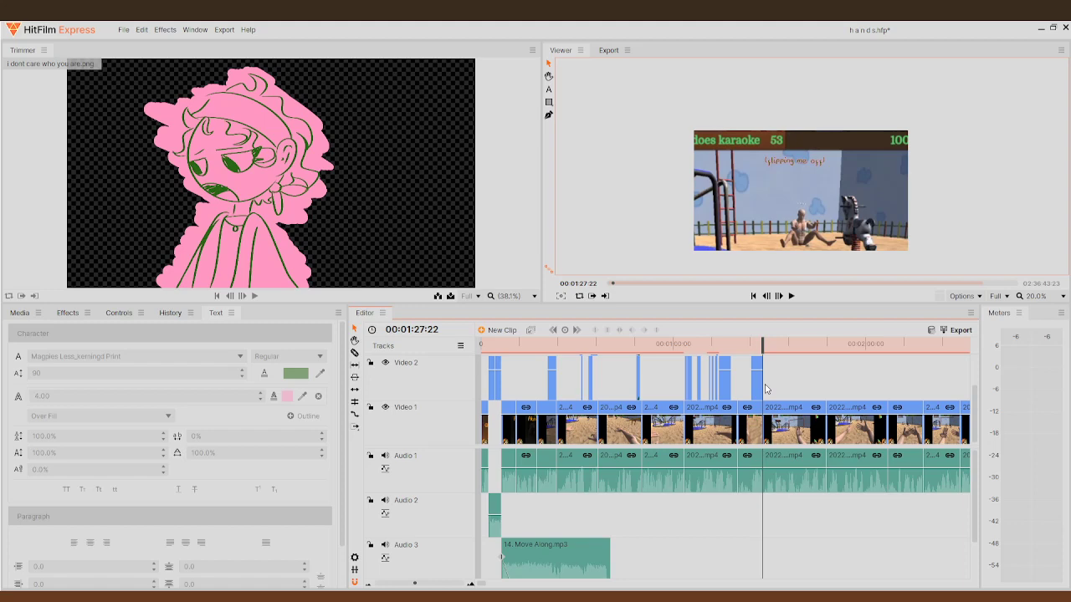
# - Play the uncaptioned footage from 00:01:40:21 to about 00:01:45:23 with the timeline magnified
pyautogui.scroll(5, 847, 429)
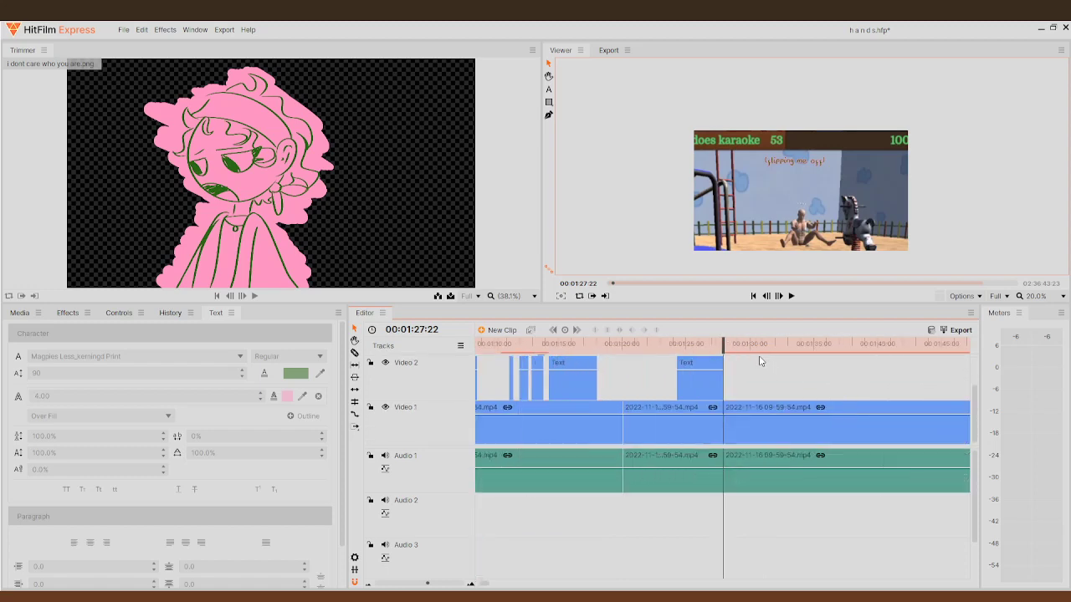
pyautogui.moveTo(723, 348); pyautogui.dragTo(820, 348)
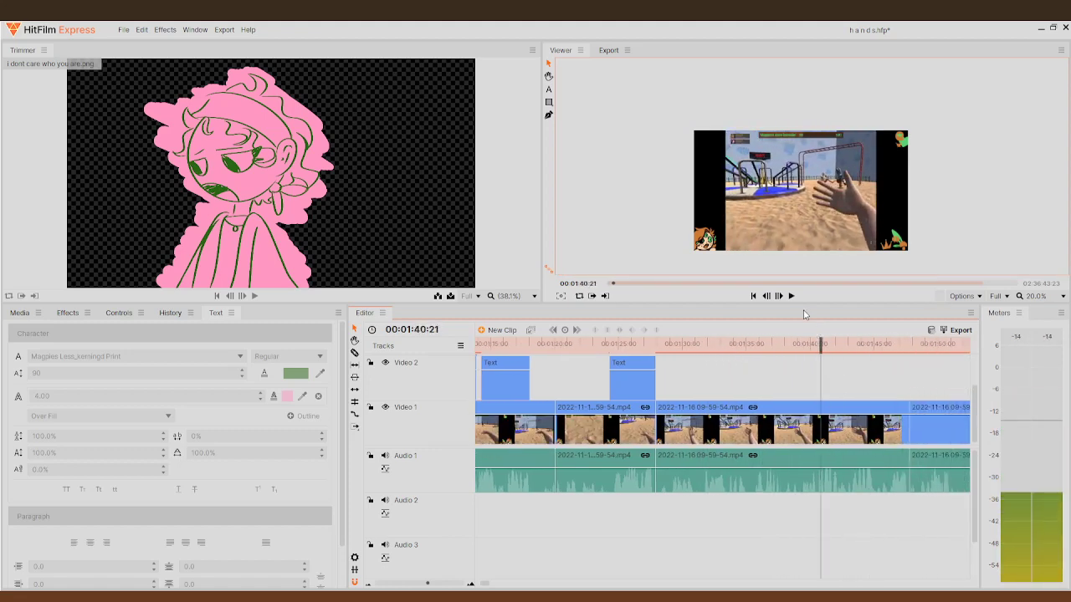
pyautogui.click(791, 297)
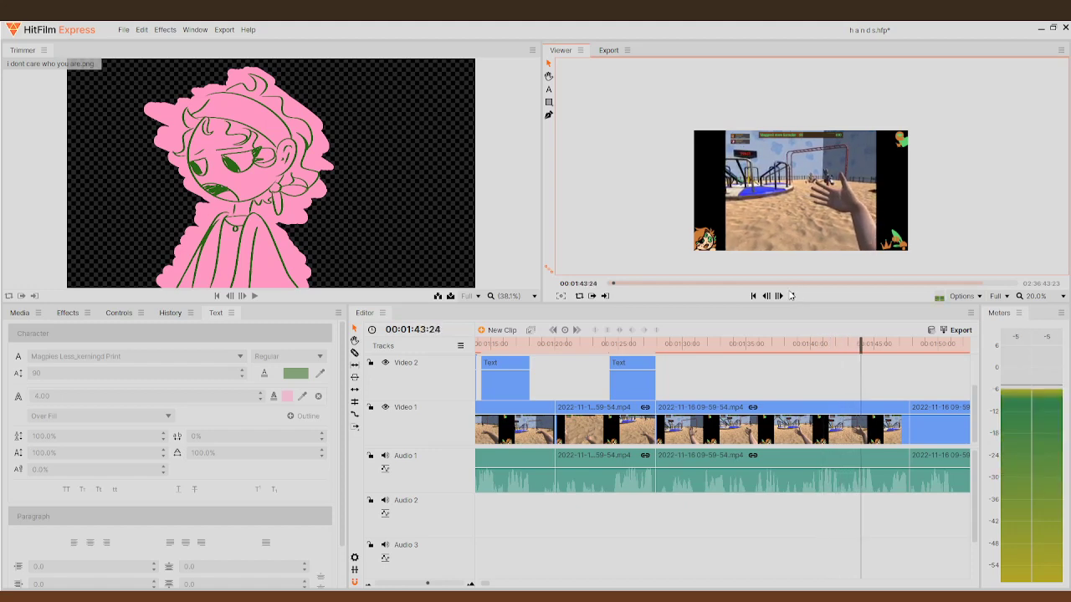
pyautogui.click(792, 296)
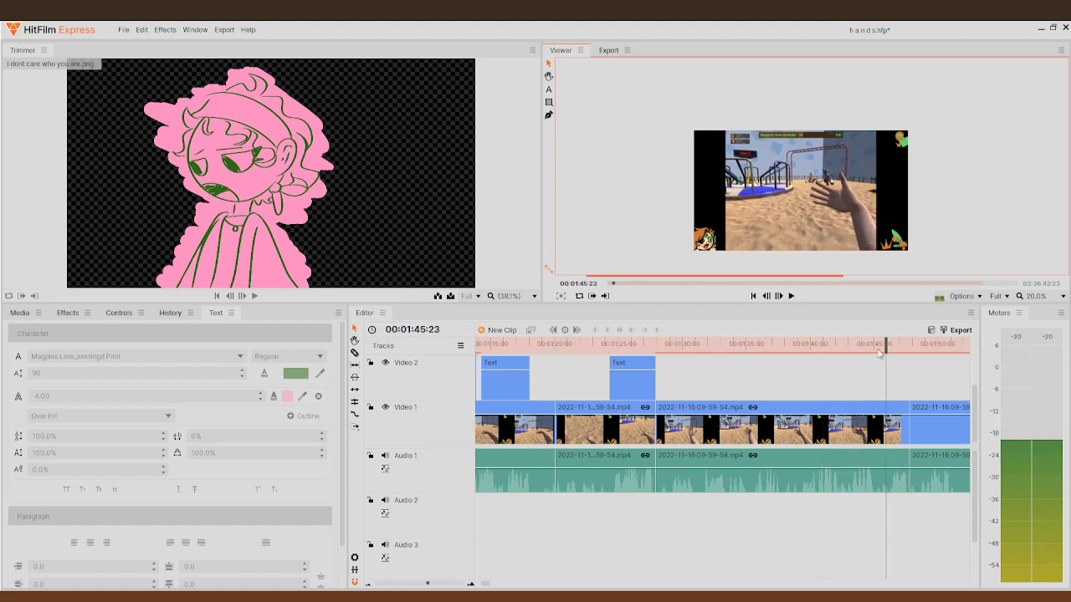
# - Go back through the footage frame by frame and place the playhead at 00:01:39:18 for a zoom-in
pyautogui.moveTo(882, 342); pyautogui.dragTo(826, 360)
pyautogui.click(767, 297)
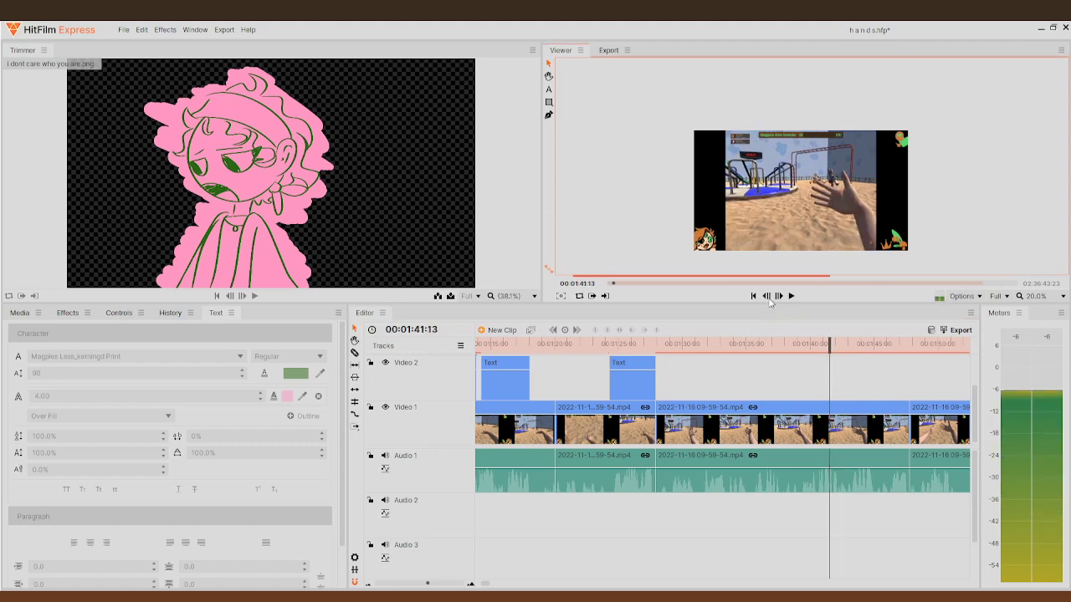
pyautogui.click(767, 296)
pyautogui.click(767, 297)
pyautogui.click(767, 297)
pyautogui.click(767, 296)
pyautogui.click(768, 297)
pyautogui.click(767, 297)
pyautogui.click(767, 297)
pyautogui.click(768, 297)
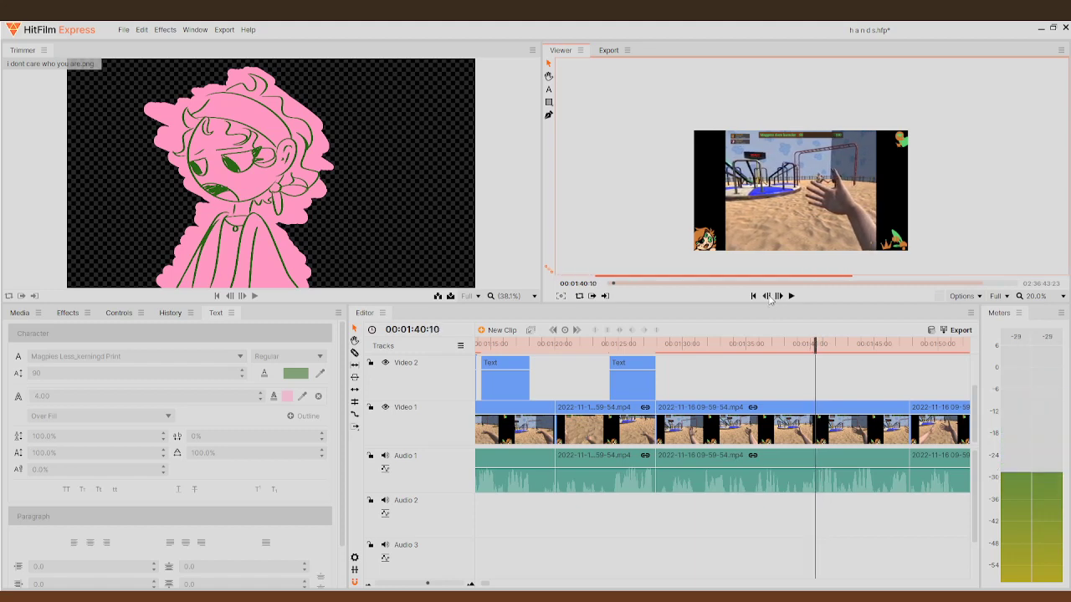
pyautogui.click(768, 297)
pyautogui.click(767, 297)
pyautogui.click(768, 297)
pyautogui.click(767, 297)
pyautogui.click(767, 297)
pyautogui.click(768, 297)
pyautogui.click(767, 297)
pyautogui.click(767, 297)
pyautogui.click(767, 297)
pyautogui.click(767, 297)
pyautogui.click(767, 297)
pyautogui.click(768, 297)
pyautogui.click(779, 297)
pyautogui.click(779, 297)
pyautogui.click(779, 297)
pyautogui.click(779, 297)
pyautogui.click(779, 297)
pyautogui.click(779, 297)
pyautogui.click(779, 297)
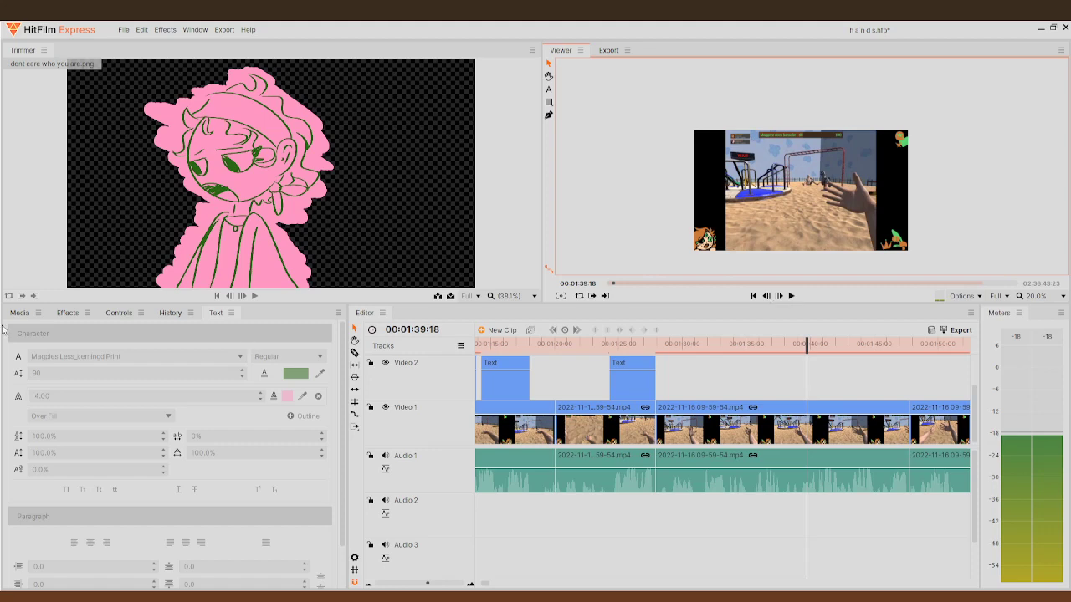
# - Animate the gameplay clip's position and scale at 00:01:39:18, enlarging it to 475% and positioning it at -211.1, -200.0
pyautogui.click(117, 312)
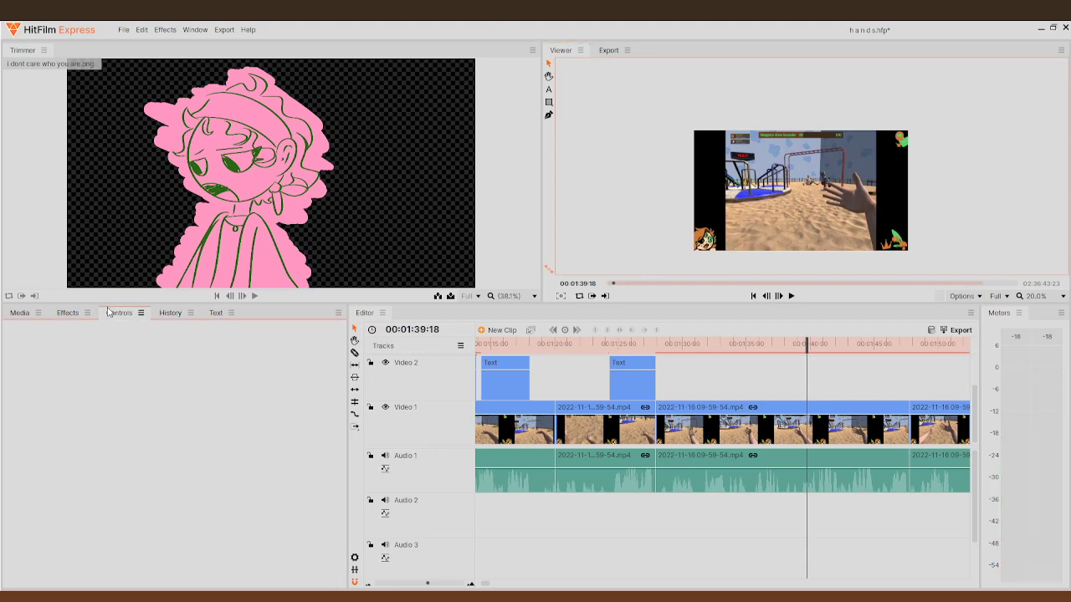
pyautogui.click(799, 403)
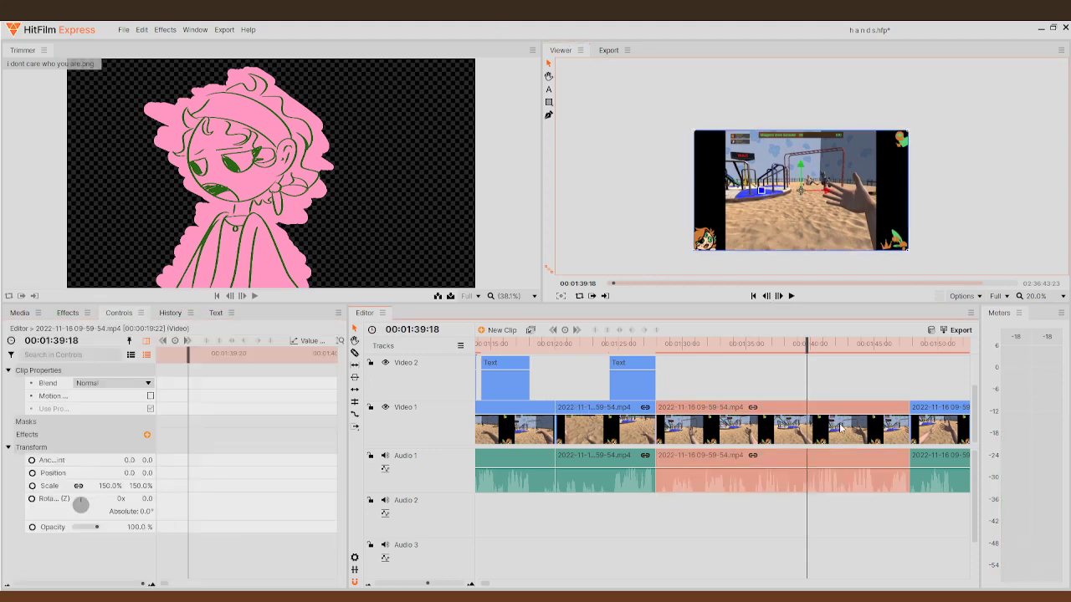
pyautogui.click(32, 473)
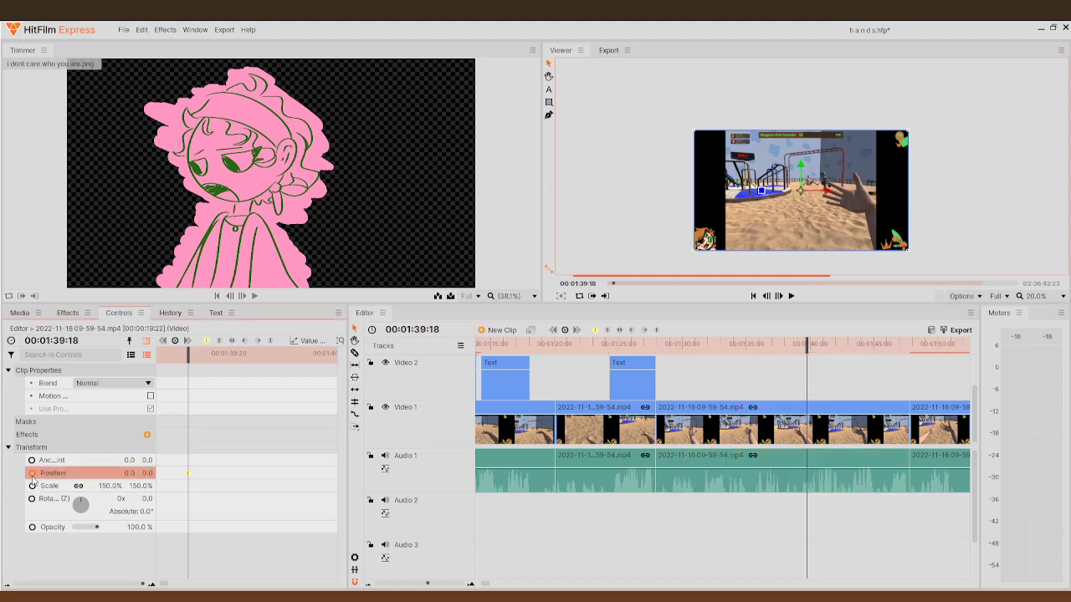
pyautogui.click(32, 486)
pyautogui.scroll(-2, 893, 216)
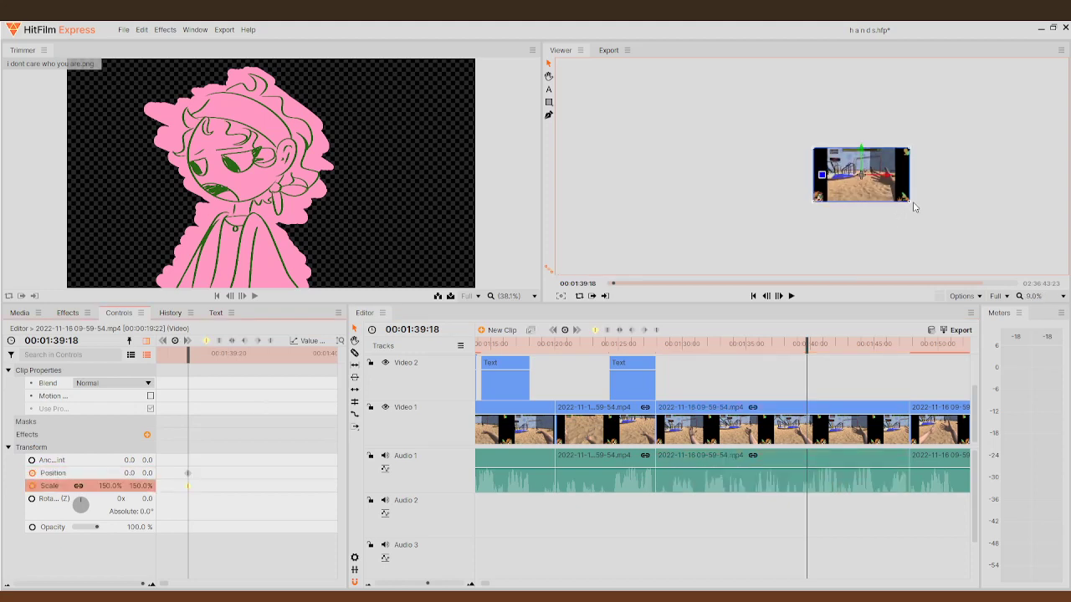
pyautogui.moveTo(912, 207); pyautogui.dragTo(913, 207)
pyautogui.moveTo(990, 231); pyautogui.dragTo(1021, 237)
pyautogui.moveTo(867, 178); pyautogui.dragTo(854, 188)
# - One frame earlier, at 00:01:39:17, set the clip's scale to 150% and its position to 0, 0 so the zoom is sudden
pyautogui.click(765, 295)
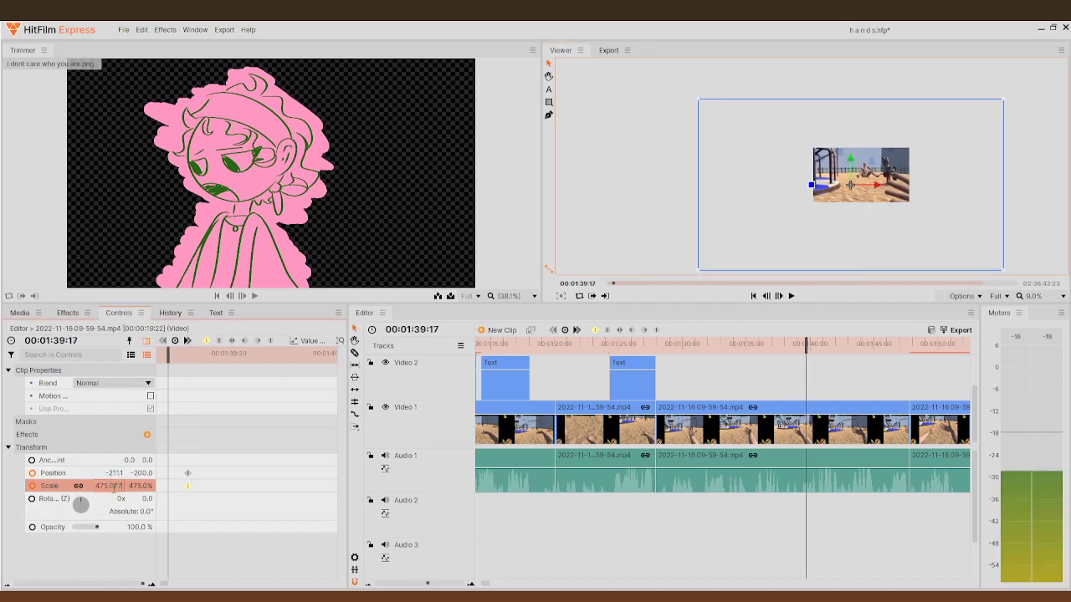
pyautogui.write('1')
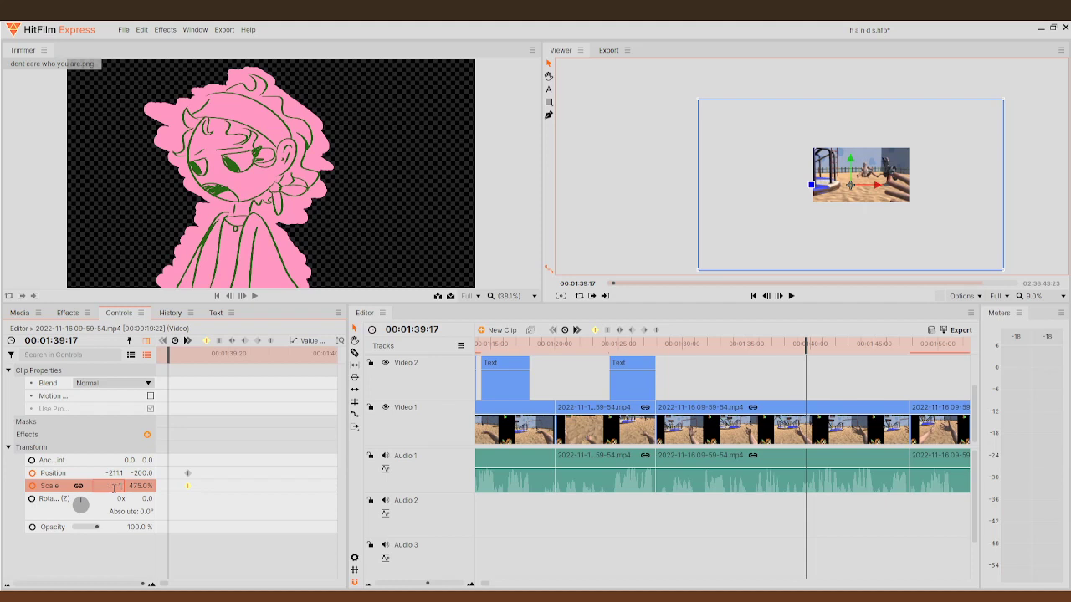
pyautogui.write('50')
pyautogui.click(113, 474)
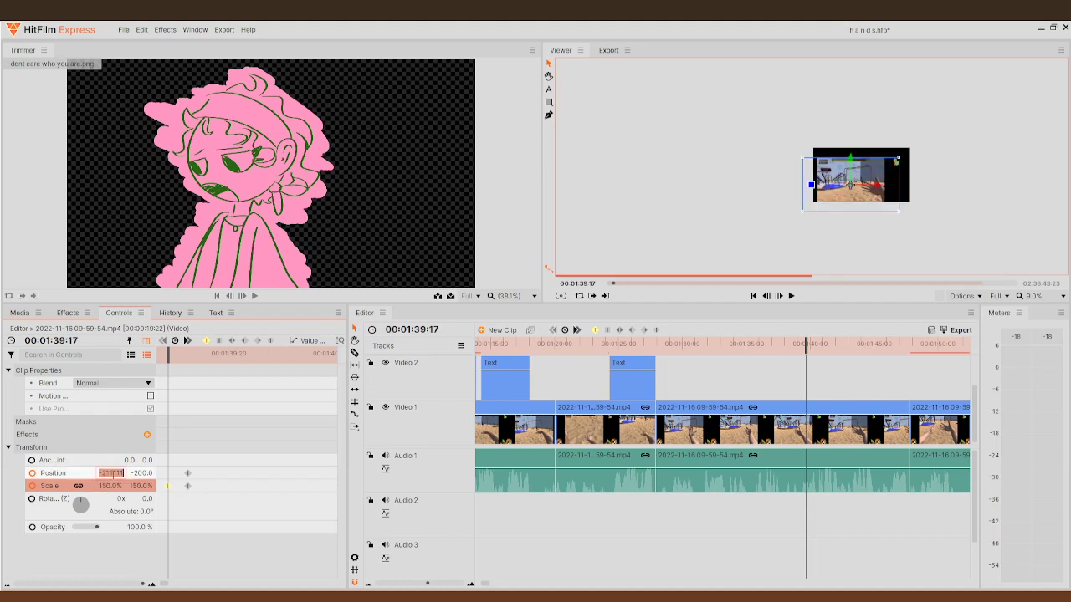
pyautogui.write('0')
pyautogui.press('Tab')
pyautogui.write('0')
pyautogui.press('Return')
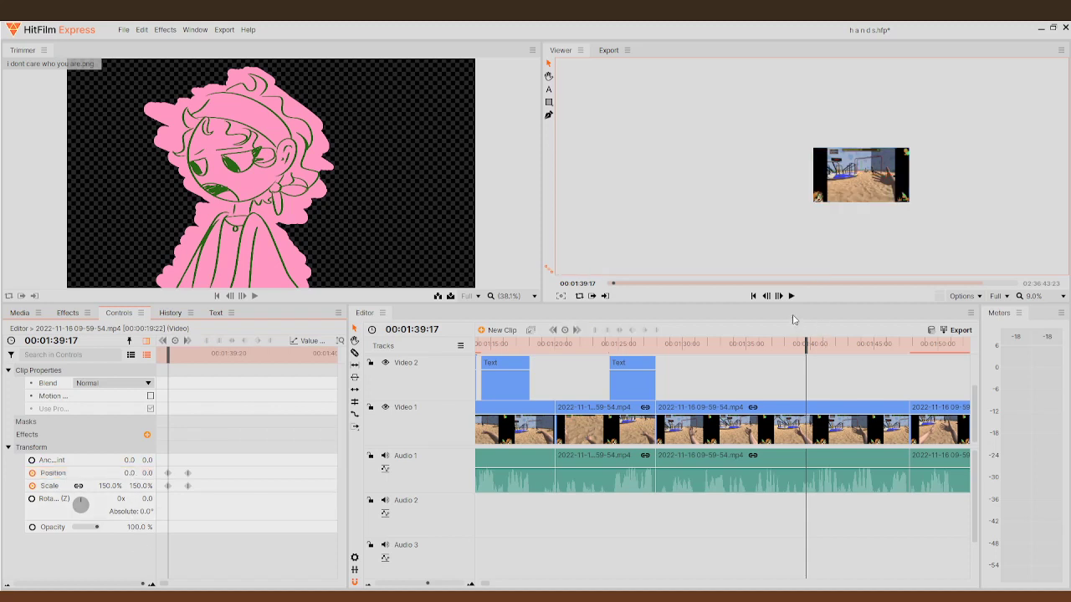
# - Play back the footage from about 00:01:37:19 through the new zoom to about 00:02:10:21
pyautogui.moveTo(810, 352); pyautogui.dragTo(778, 348)
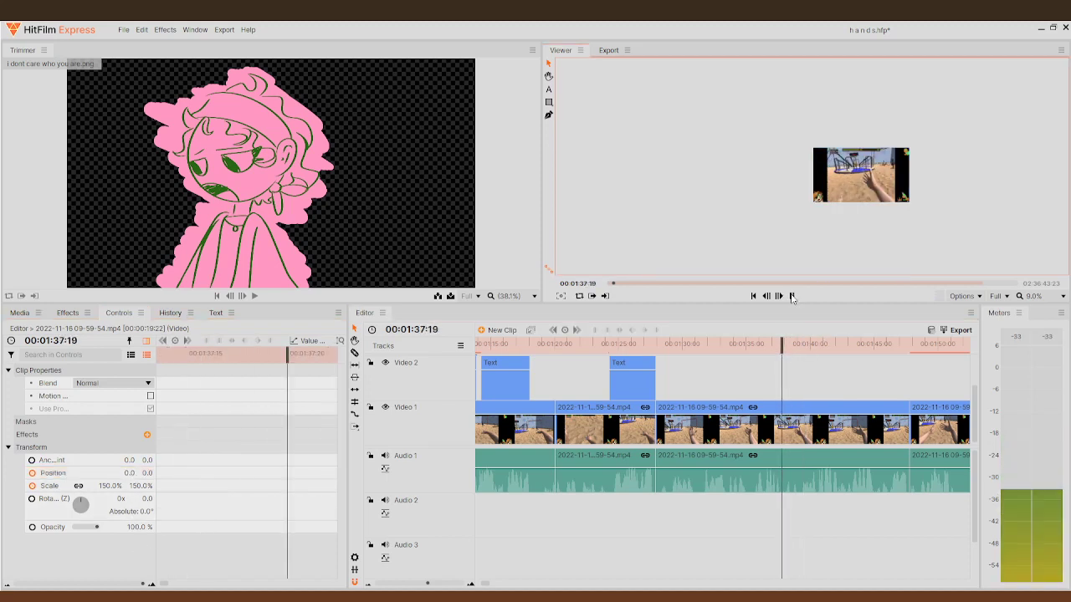
pyautogui.click(791, 297)
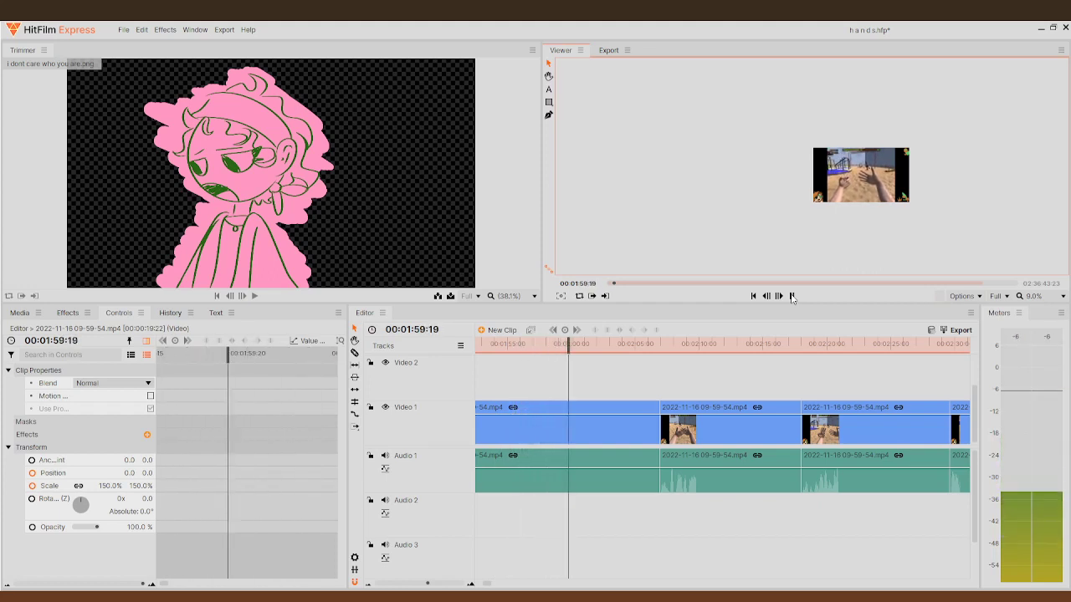
pyautogui.click(792, 296)
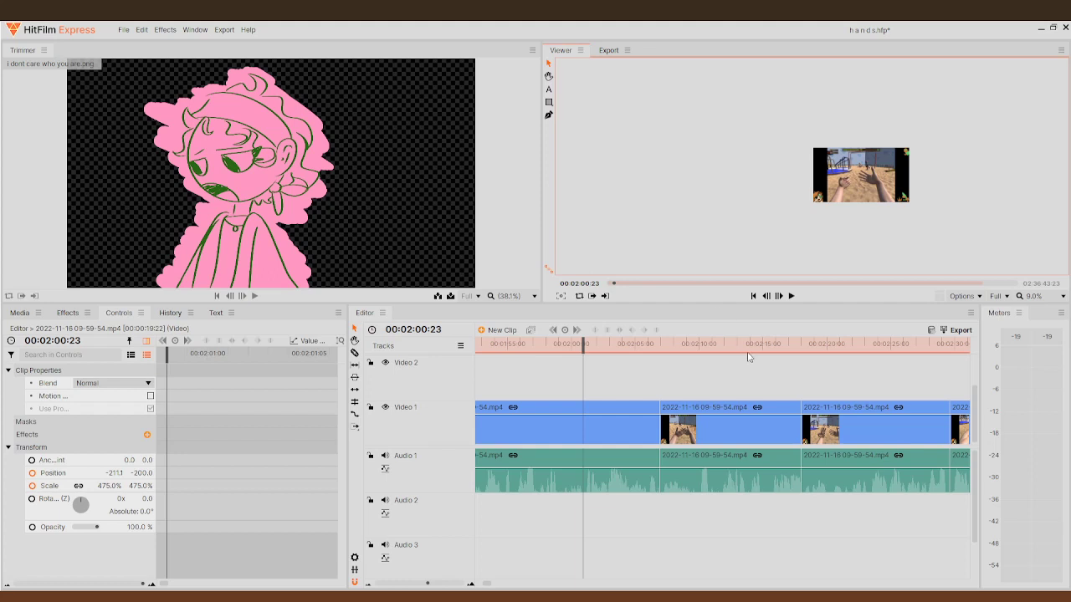
pyautogui.click(792, 295)
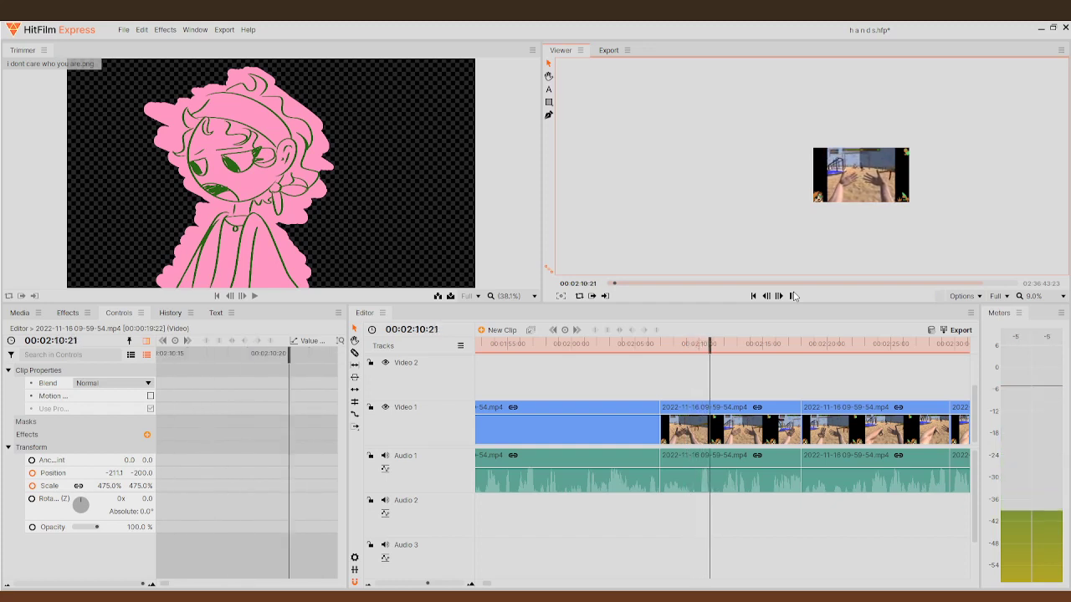
pyautogui.click(792, 296)
# - Place the playhead at 00:02:06:23, near the start of the clip where the hands gesture
pyautogui.moveTo(718, 343); pyautogui.dragTo(656, 346)
pyautogui.click(778, 297)
pyautogui.click(778, 296)
pyautogui.click(778, 296)
pyautogui.click(779, 296)
pyautogui.click(779, 296)
pyautogui.click(778, 296)
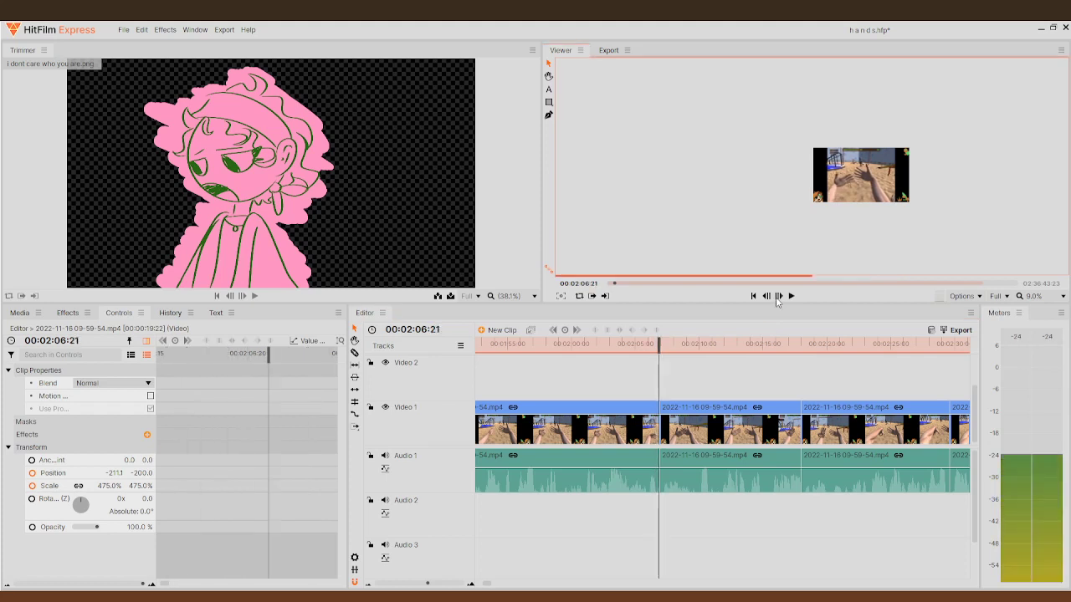
pyautogui.click(778, 296)
pyautogui.click(778, 296)
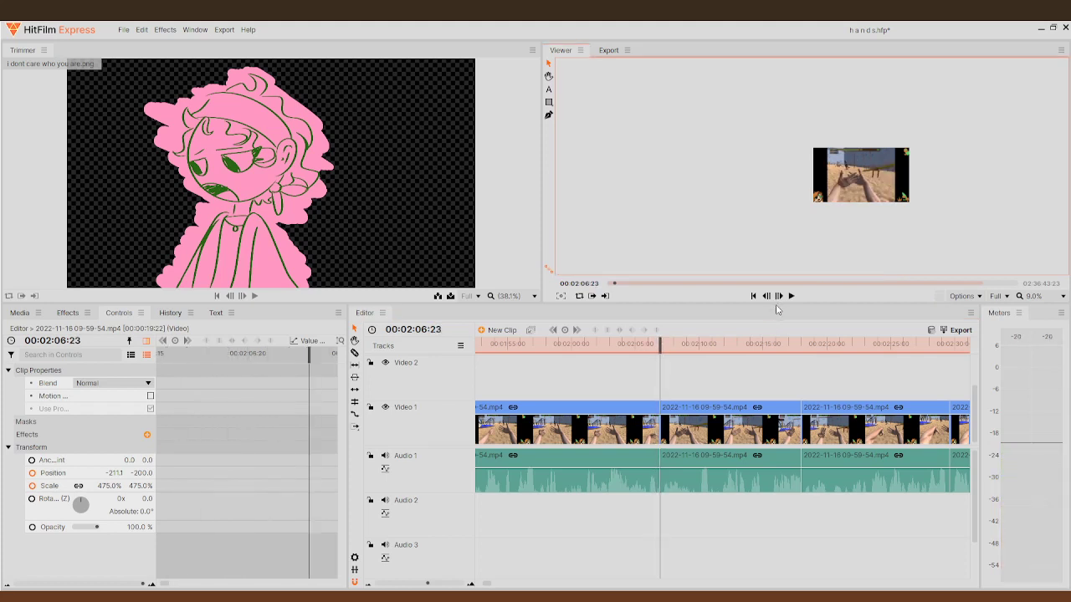
# - Turn on position and scale animation for the gameplay clip at 00:02:06:23
pyautogui.click(747, 431)
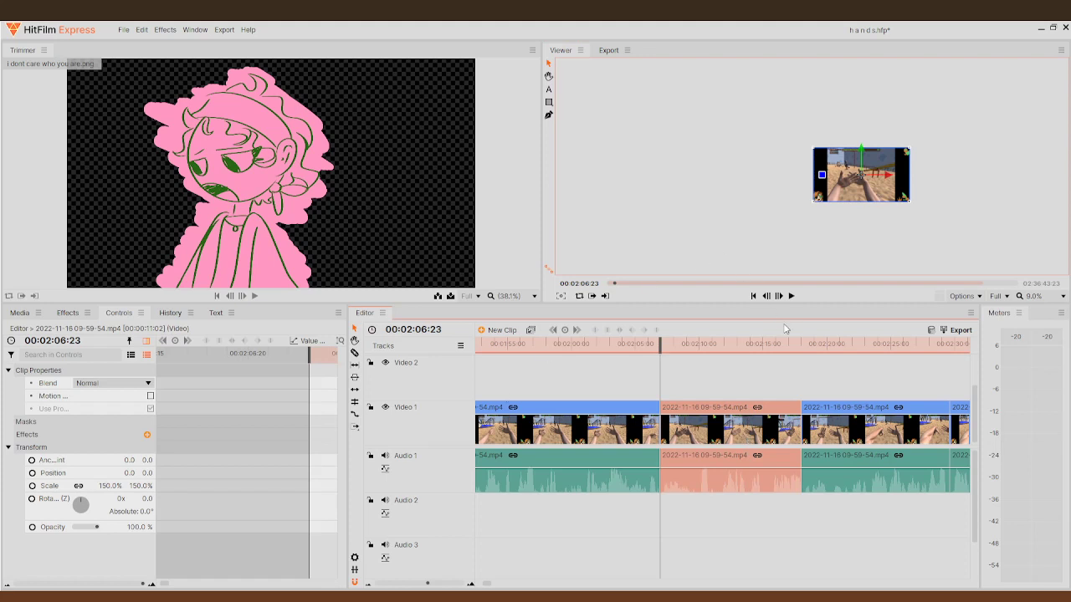
pyautogui.click(170, 313)
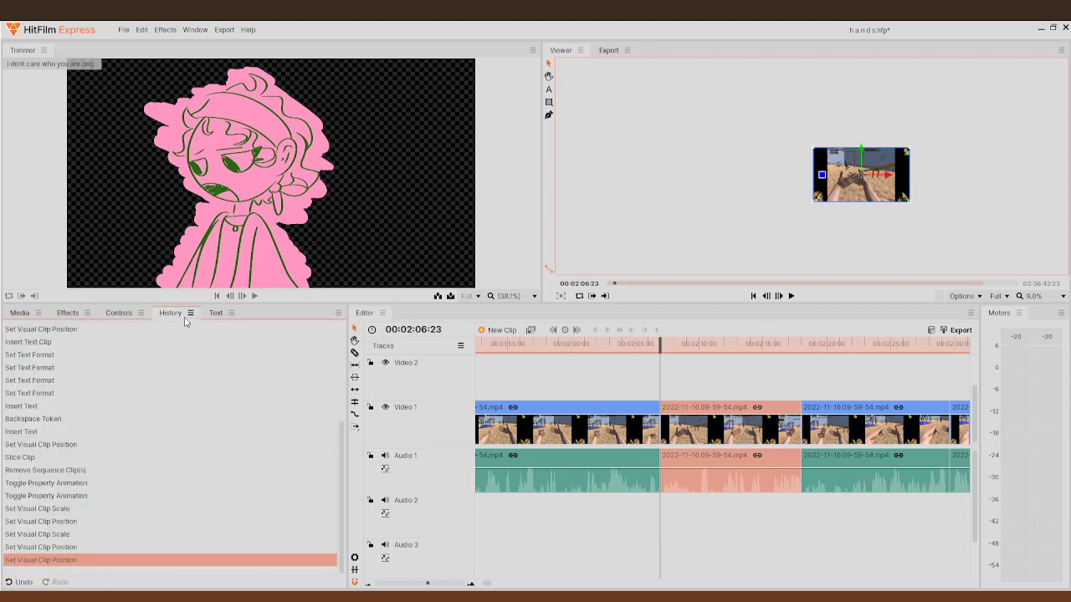
pyautogui.click(216, 313)
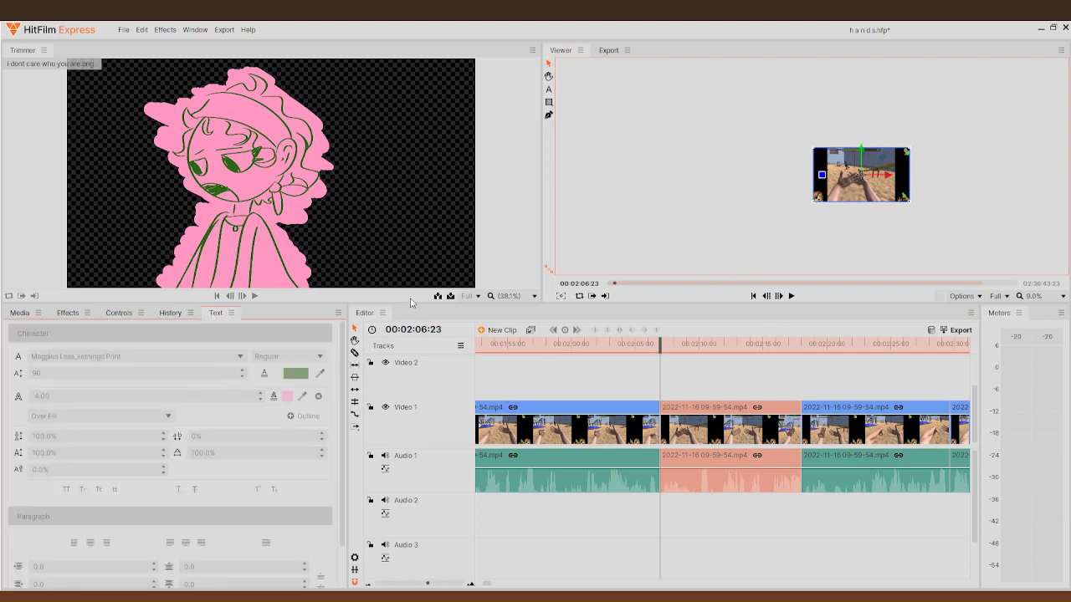
pyautogui.click(119, 313)
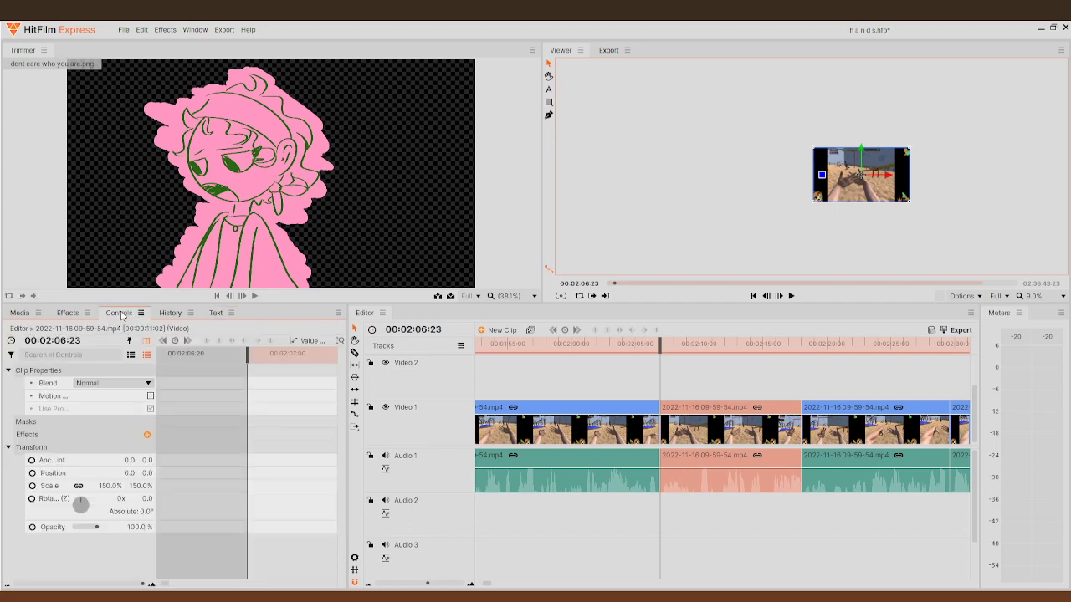
pyautogui.click(32, 485)
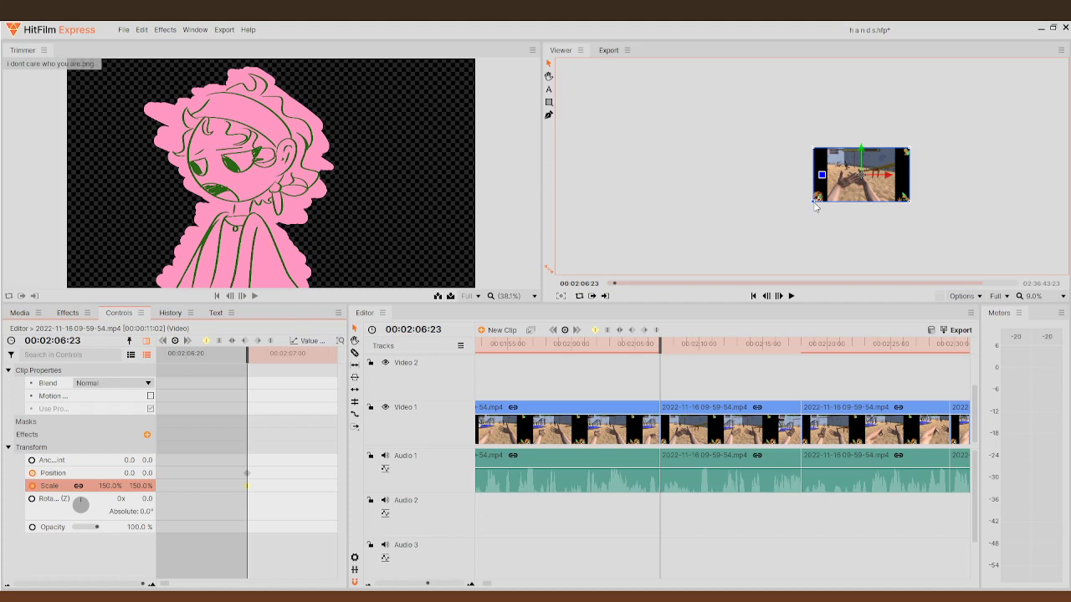
# - Enlarge the clip to about 656.5% and move it to about 1944.4, -977.7 to frame the seated figure
pyautogui.moveTo(816, 207); pyautogui.dragTo(707, 272)
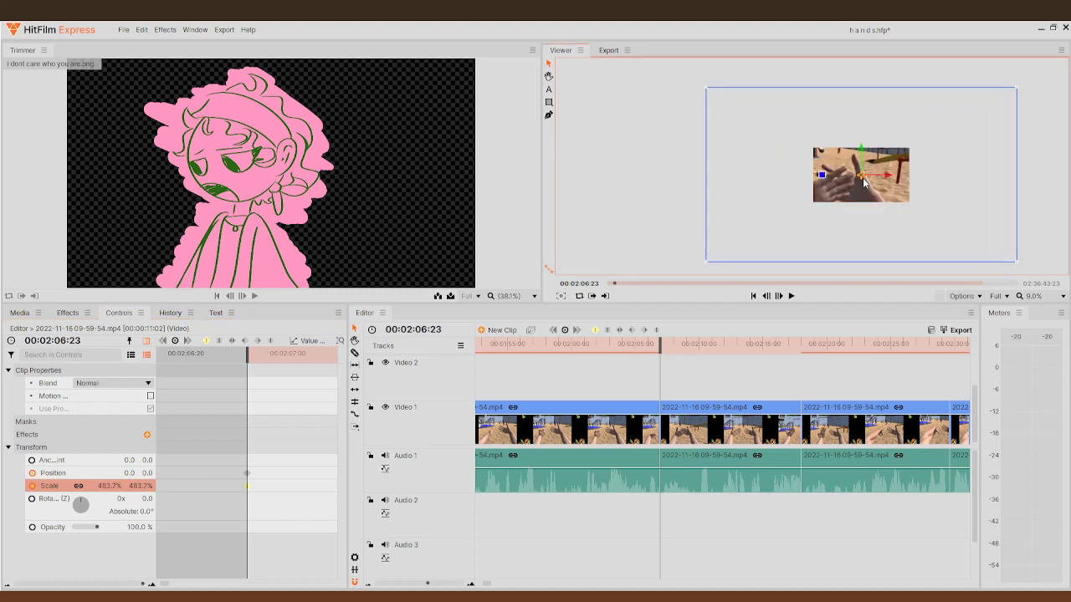
pyautogui.moveTo(889, 197); pyautogui.dragTo(953, 231)
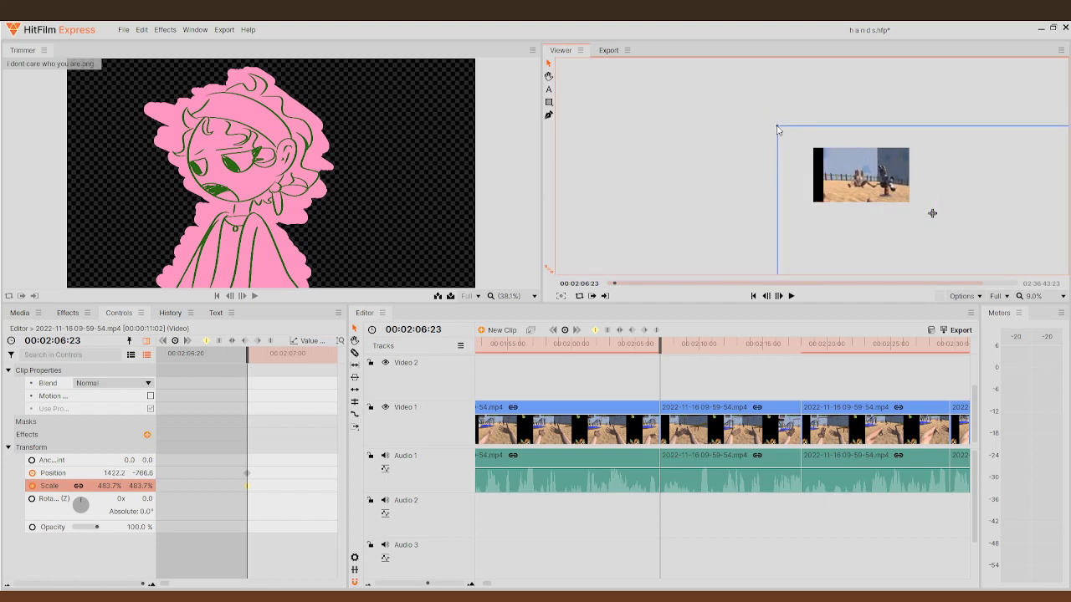
pyautogui.moveTo(771, 129); pyautogui.dragTo(712, 100)
pyautogui.moveTo(932, 213); pyautogui.dragTo(964, 227)
# - Check the seated figure's framing up close, then shift the enlarged clip at 00:02:07:08 to about 1787.3, -963.4
pyautogui.scroll(5, 869, 235)
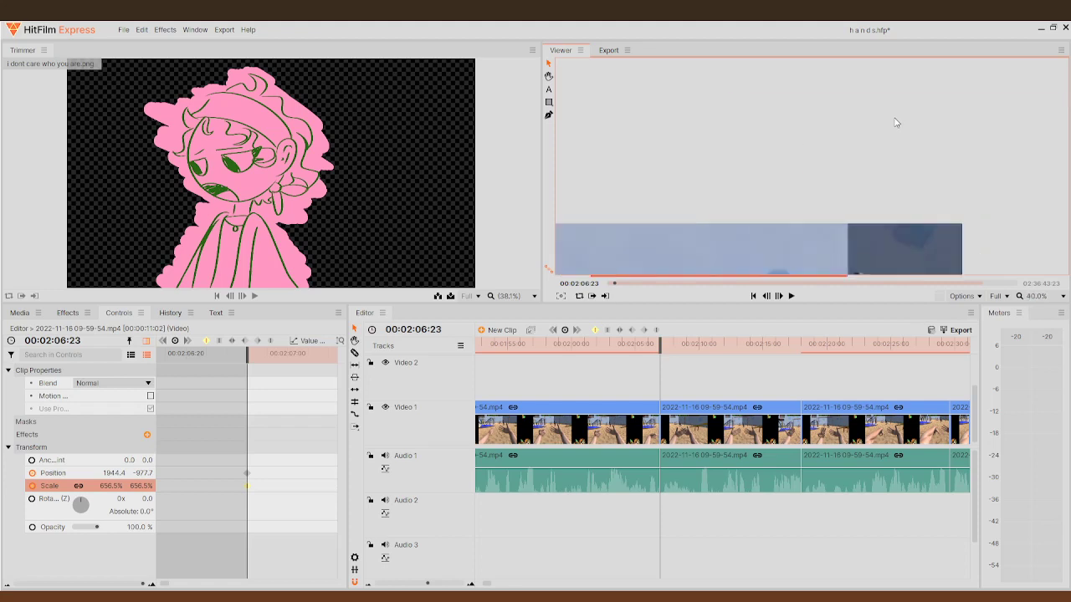
pyautogui.scroll(1, 832, 215)
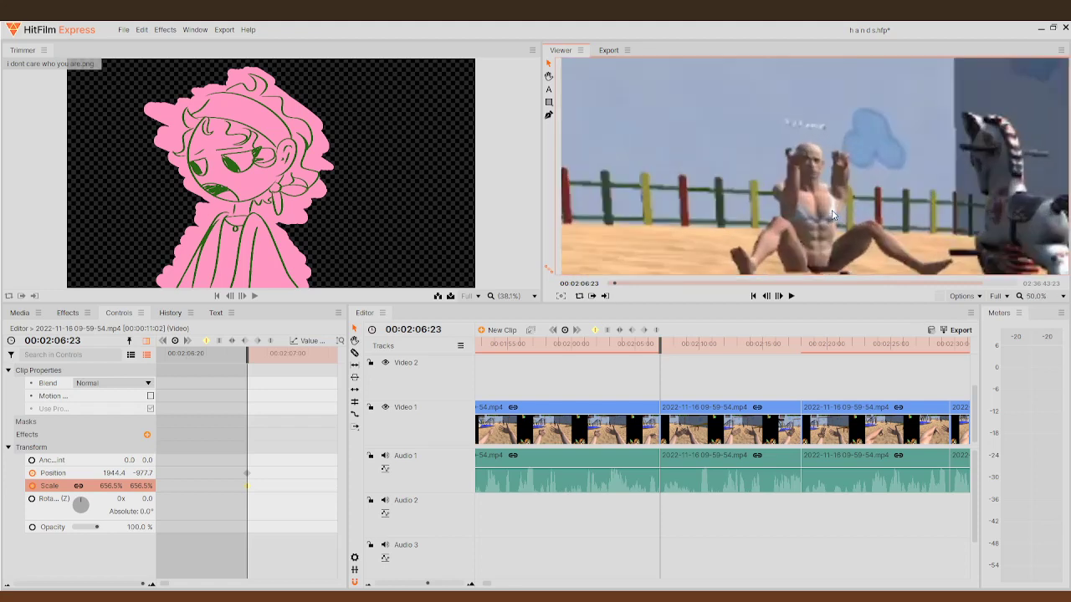
pyautogui.click(780, 296)
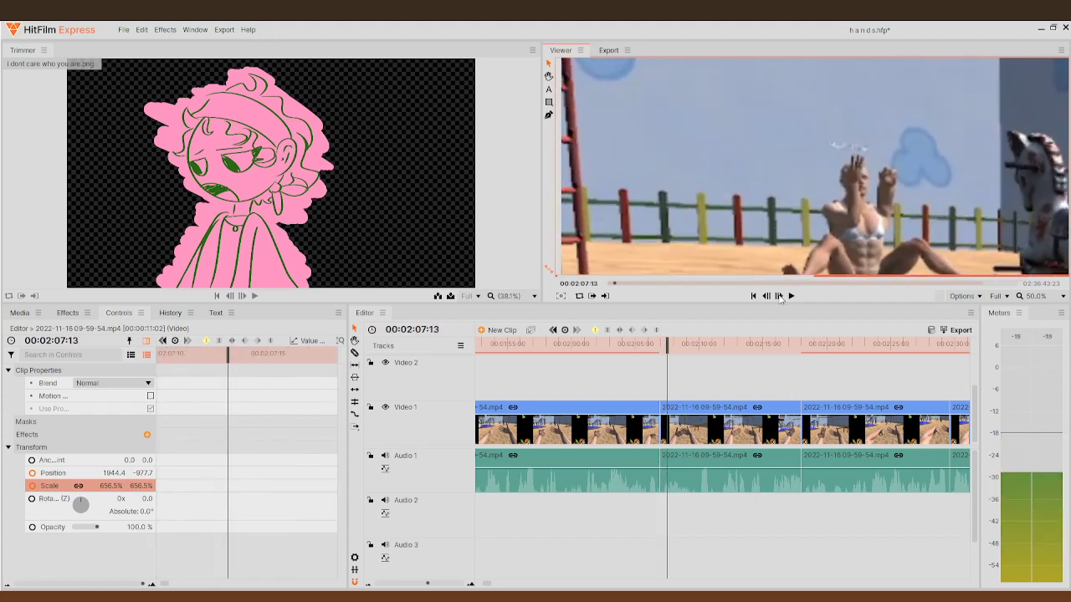
pyautogui.click(767, 296)
pyautogui.click(766, 296)
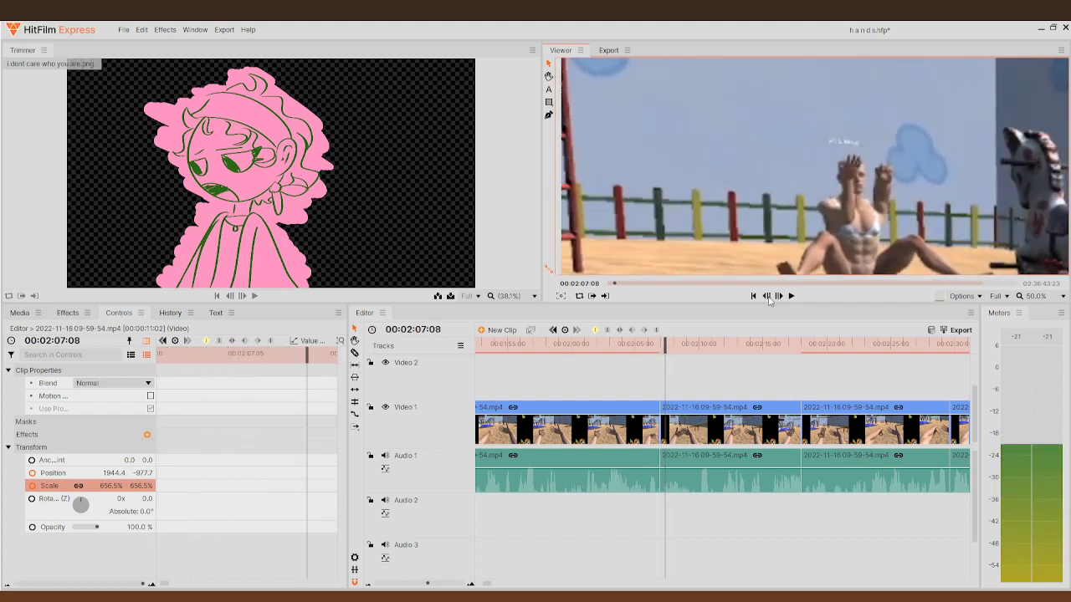
pyautogui.scroll(-3, 824, 251)
pyautogui.scroll(-3, 845, 260)
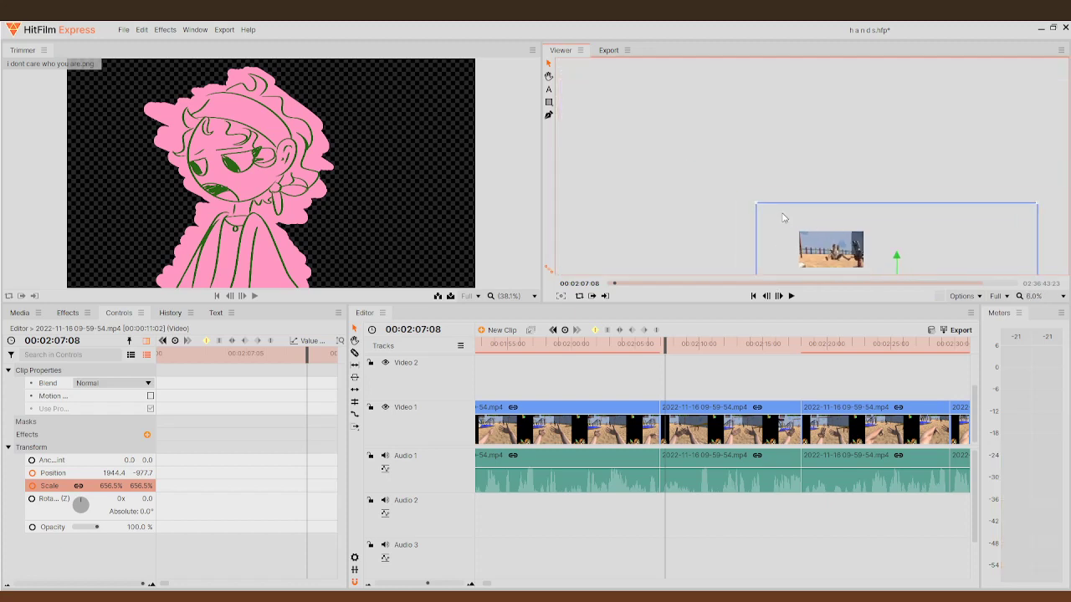
pyautogui.scroll(1, 828, 243)
pyautogui.moveTo(837, 252); pyautogui.dragTo(828, 253)
pyautogui.moveTo(828, 253); pyautogui.dragTo(831, 253)
# - Keyframe the enlarged clip's position to about 1987.3, -1034.9 at 00:02:09:00 and about 715.8, -834.9 at 00:02:10:03
pyautogui.press('space')
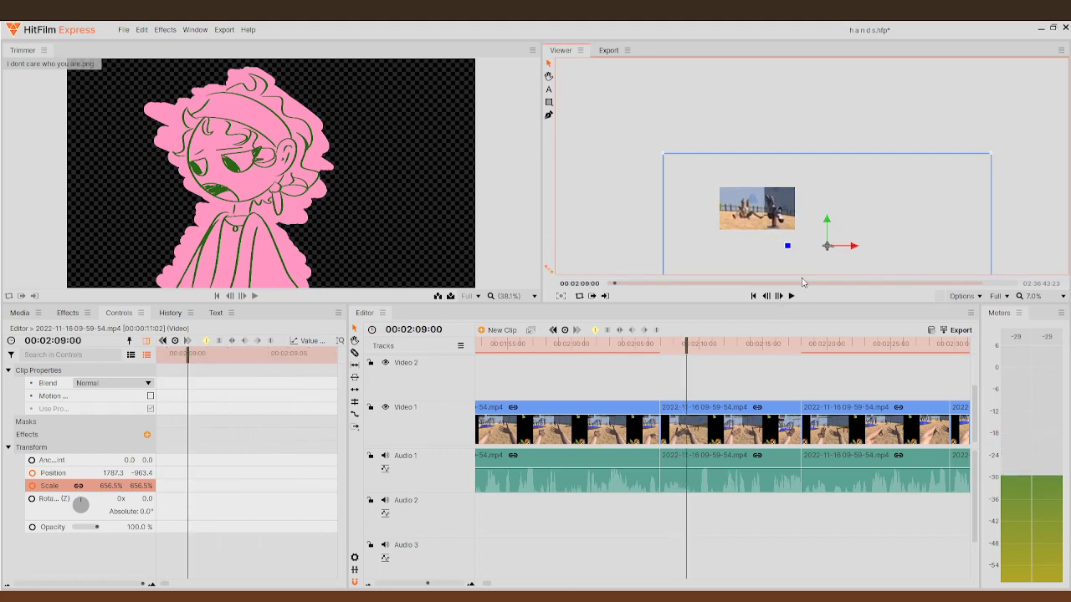
pyautogui.moveTo(833, 251); pyautogui.dragTo(840, 252)
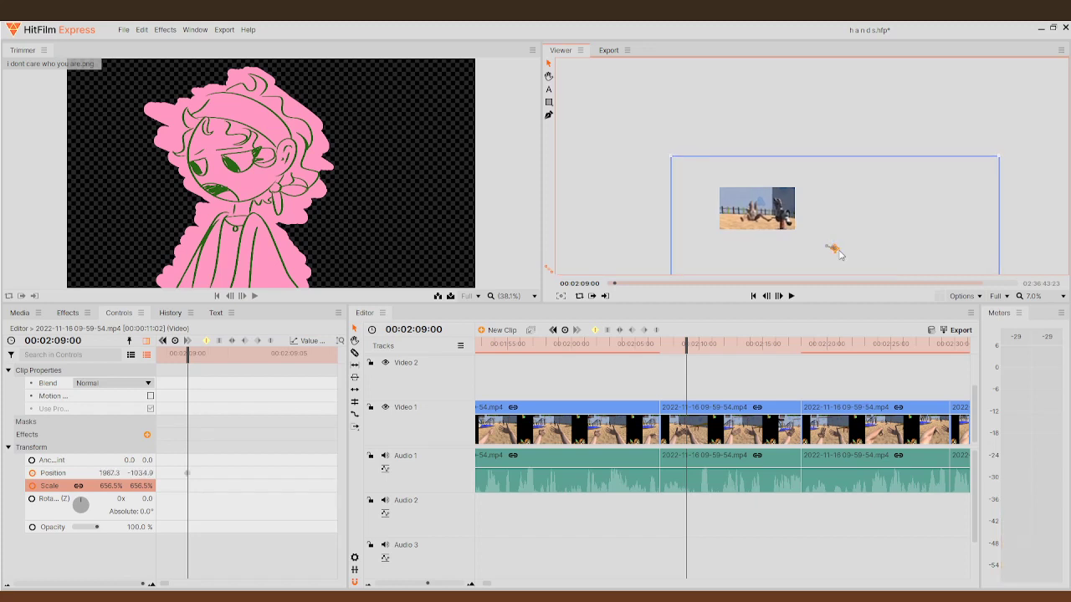
pyautogui.click(789, 297)
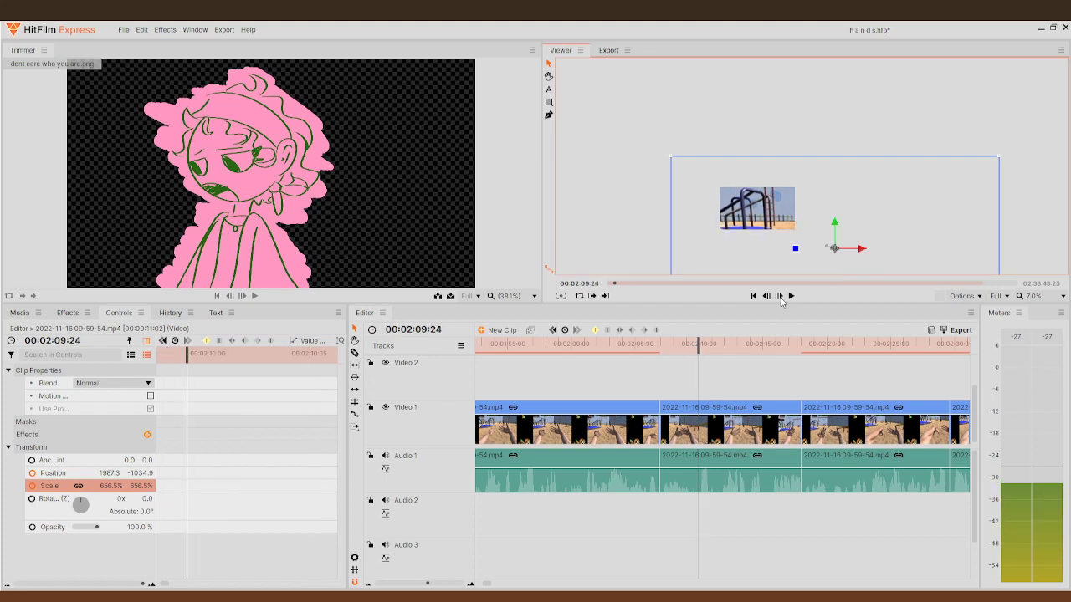
pyautogui.moveTo(835, 256); pyautogui.dragTo(786, 249)
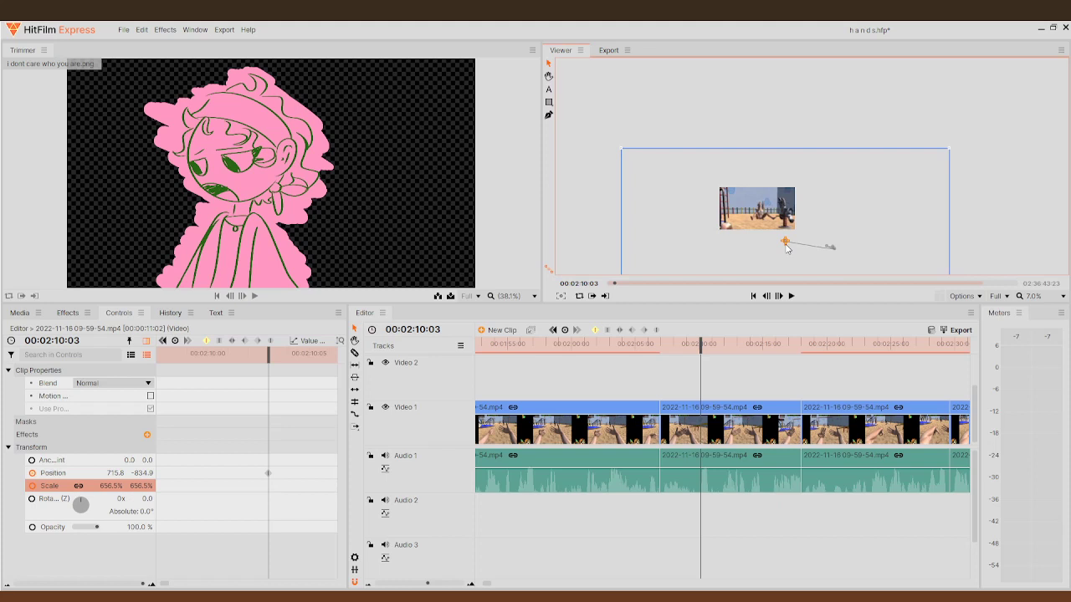
# - Move the enlarged clip to about -384.1, -563.4 at 00:02:14:00 so the seated figure is back in frame
pyautogui.moveTo(701, 339); pyautogui.dragTo(753, 350)
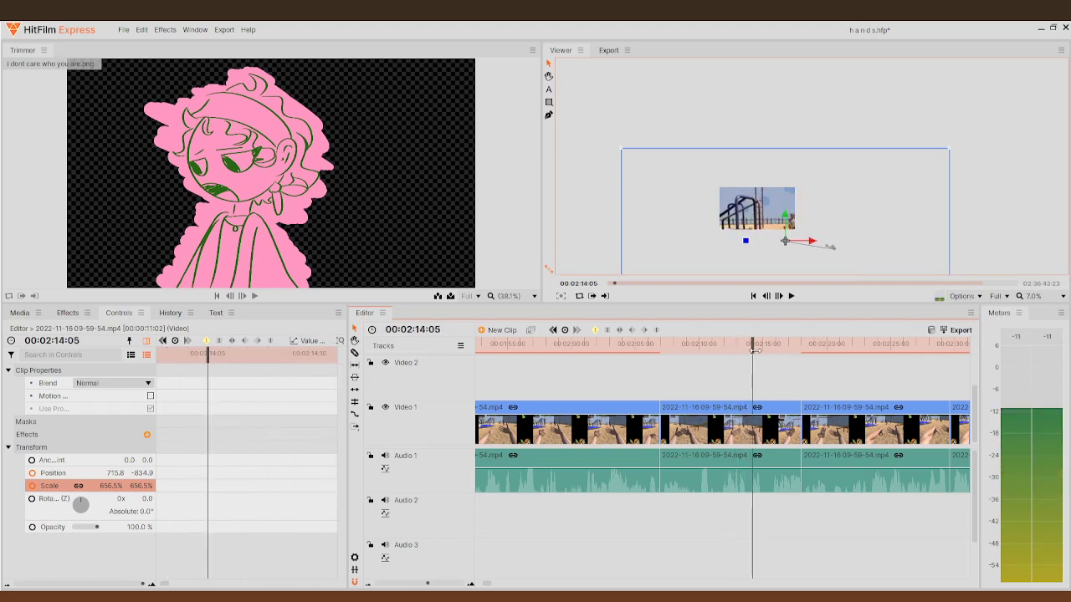
pyautogui.click(767, 294)
pyautogui.click(767, 294)
pyautogui.click(767, 294)
pyautogui.click(767, 295)
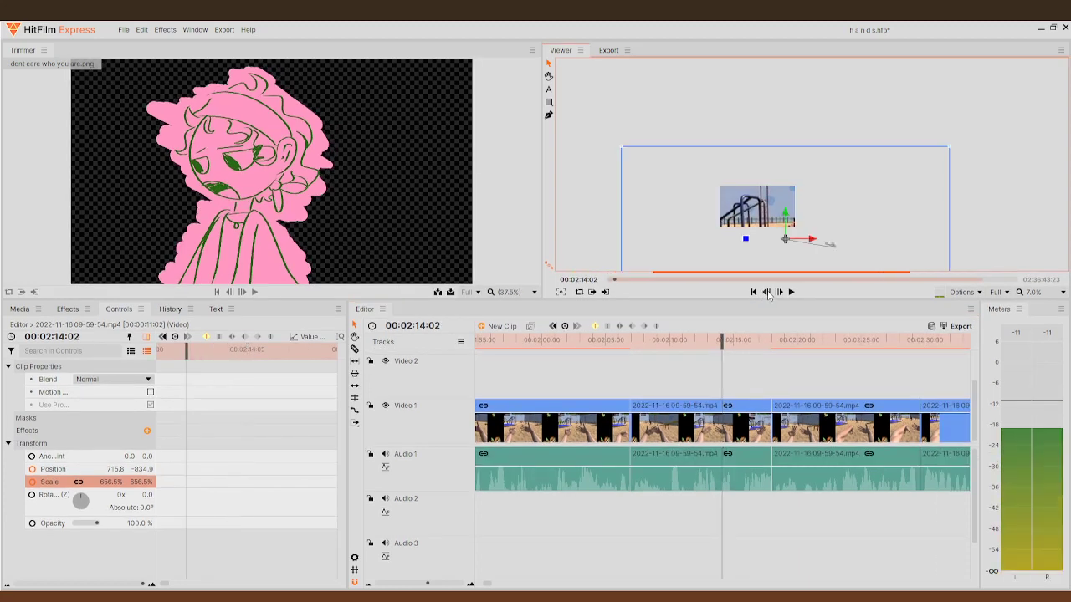
pyautogui.click(767, 295)
pyautogui.click(779, 292)
pyautogui.click(768, 294)
pyautogui.click(767, 295)
pyautogui.click(767, 295)
pyautogui.click(779, 292)
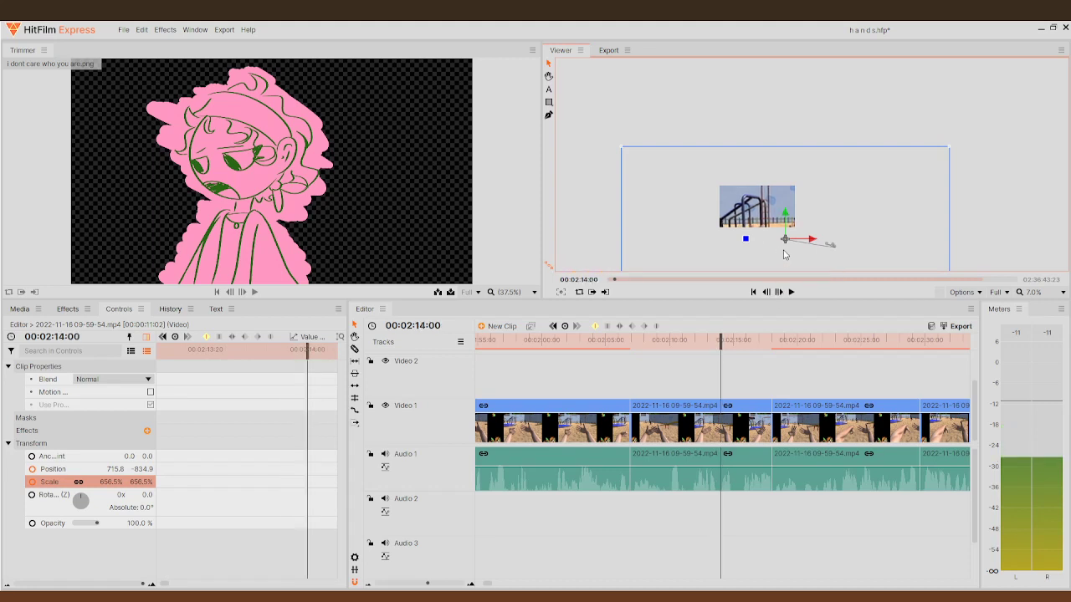
pyautogui.moveTo(784, 244); pyautogui.dragTo(741, 231)
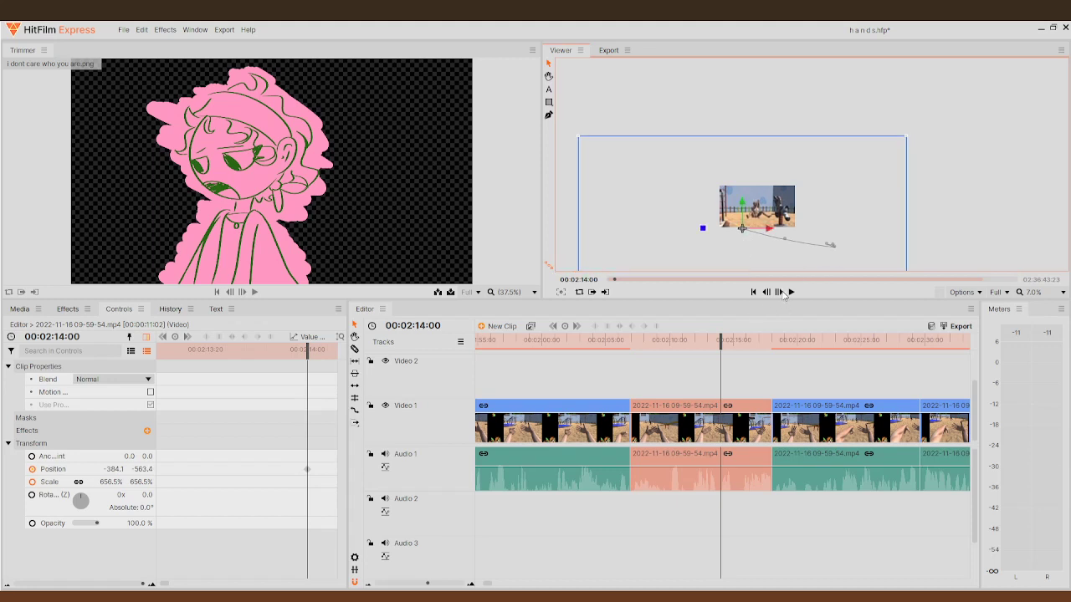
# - Review the zoomed section with a closer preview, and return the playhead to its opening keyframe at 00:02:06:23
pyautogui.click(780, 292)
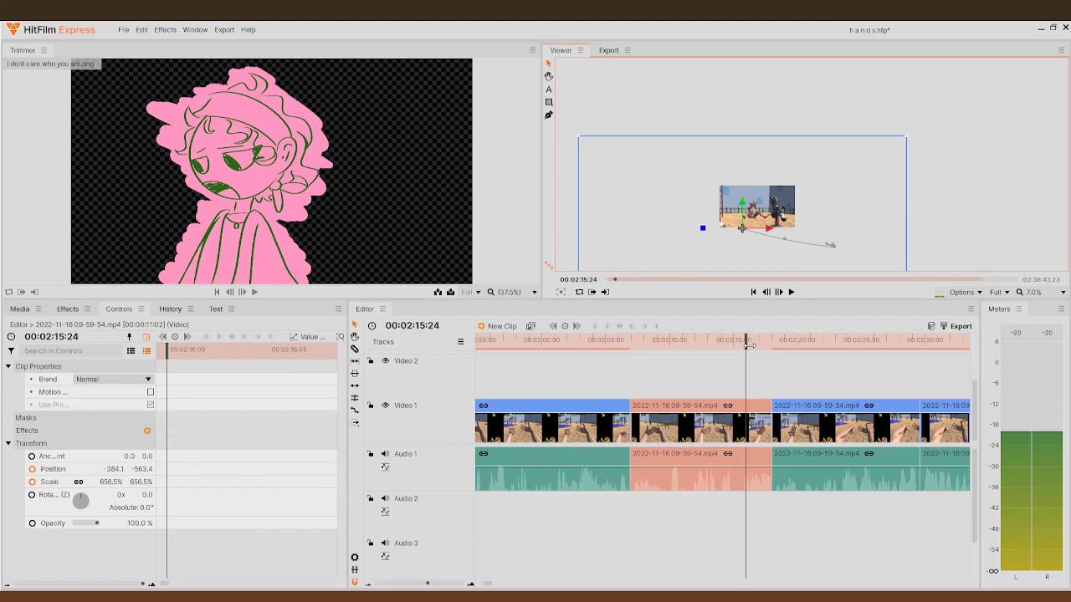
pyautogui.moveTo(732, 350); pyautogui.dragTo(624, 341)
pyautogui.click(790, 293)
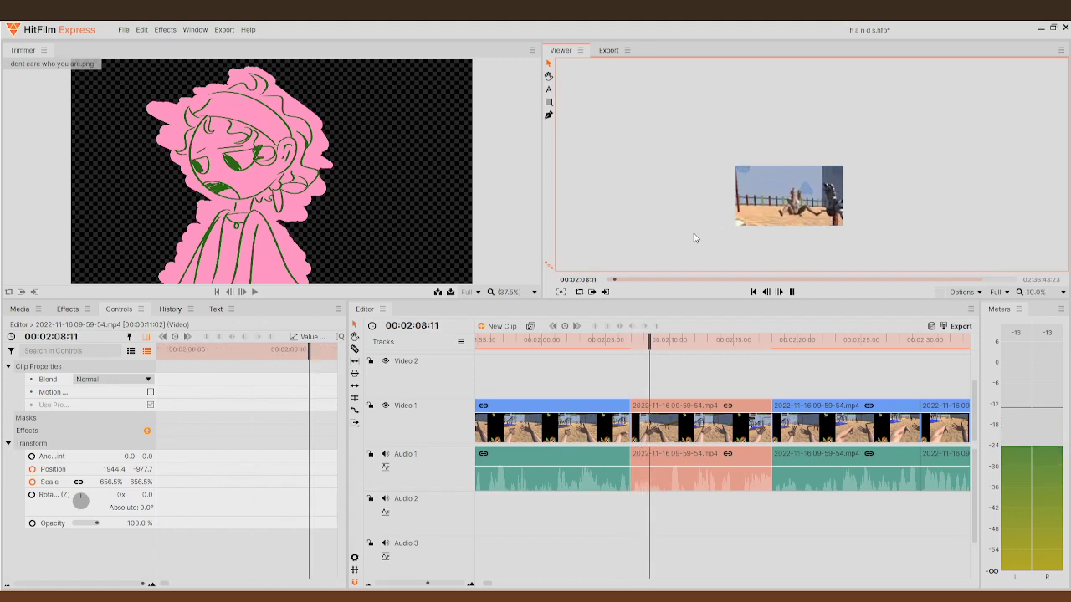
pyautogui.scroll(2, 692, 238)
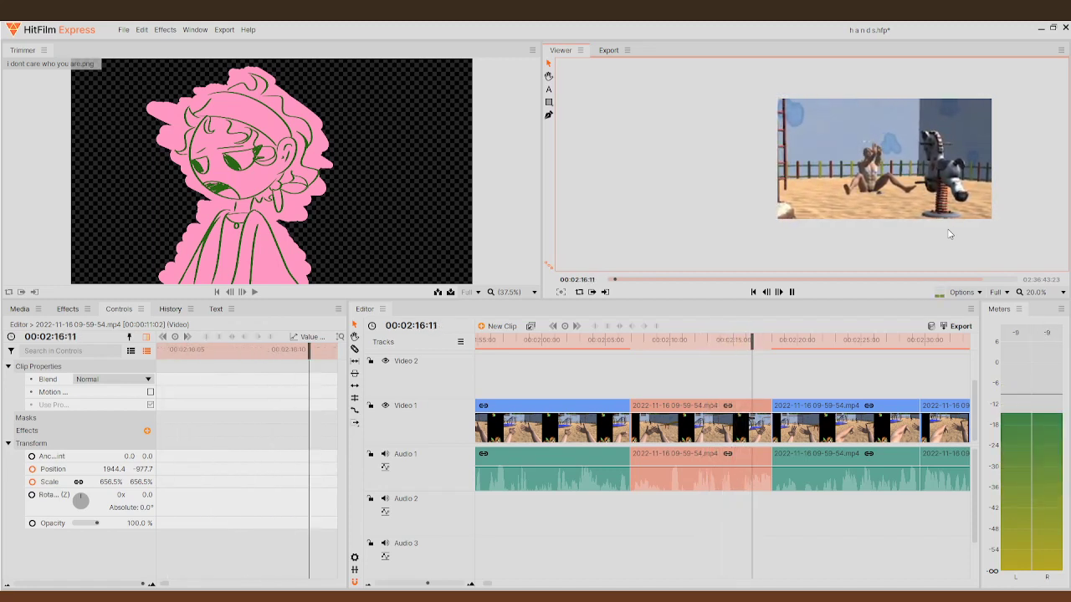
pyautogui.click(791, 292)
pyautogui.moveTo(771, 340); pyautogui.dragTo(628, 392)
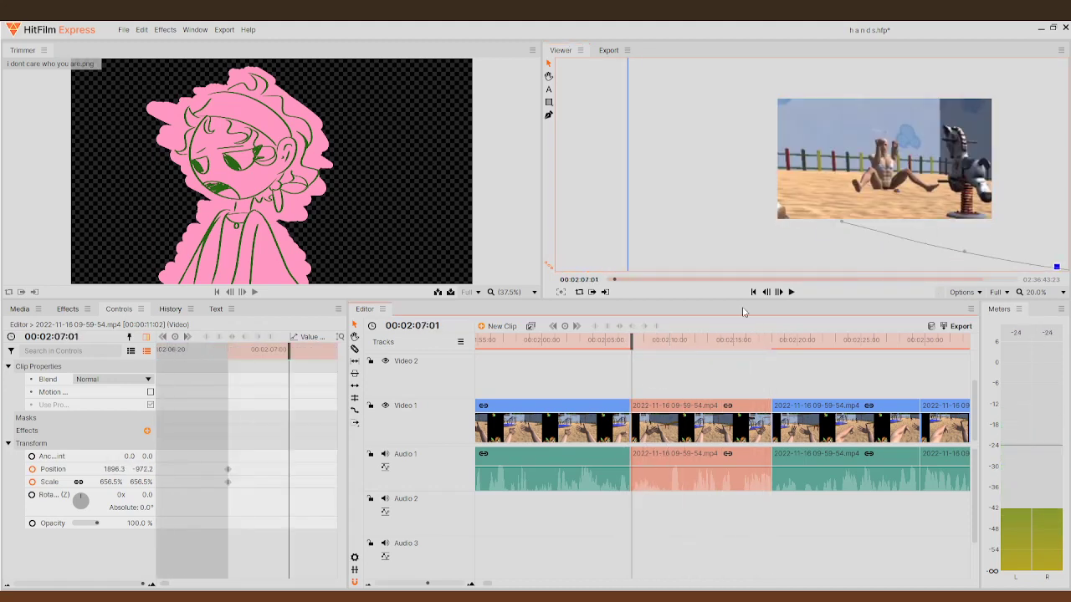
pyautogui.click(767, 292)
pyautogui.click(766, 292)
pyautogui.click(767, 292)
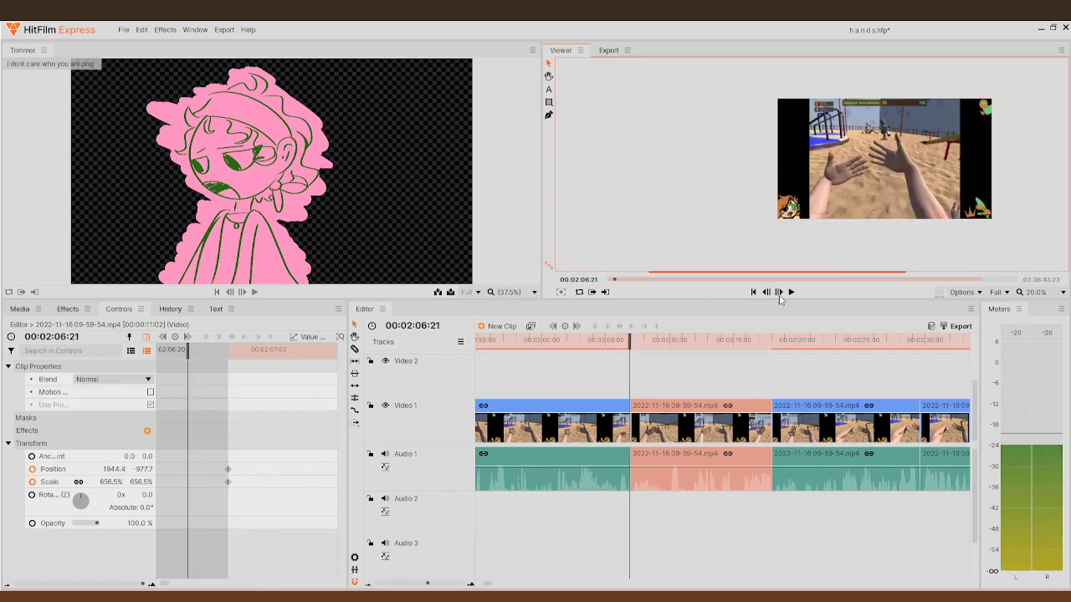
pyautogui.click(779, 292)
pyautogui.click(779, 292)
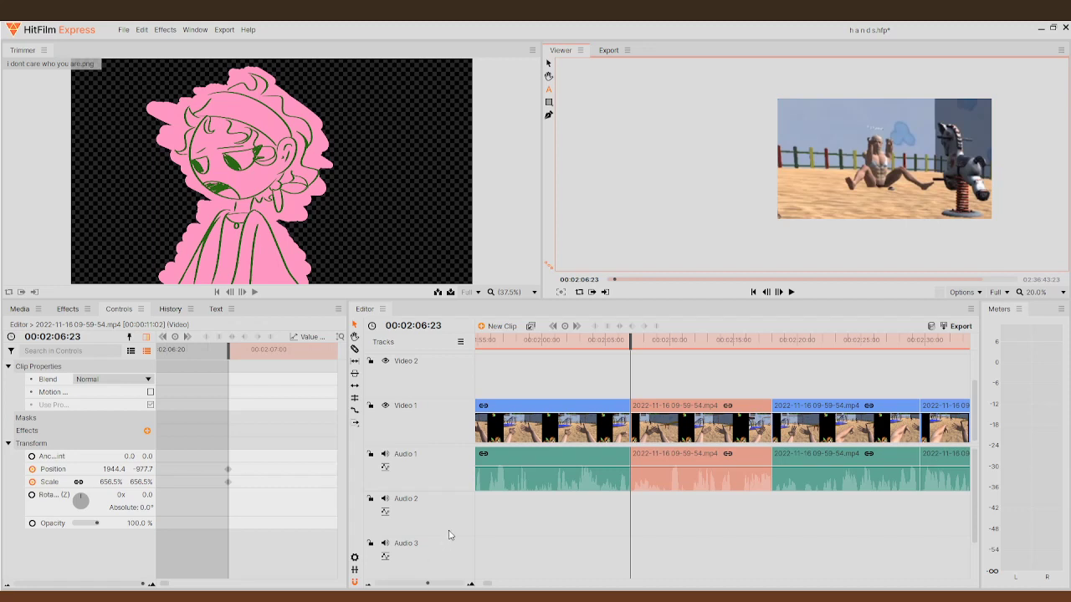
# - Review the footage from 00:02:54:07 through the VOENTORG table scene to find where it needs editing
pyautogui.moveTo(634, 358)
pyautogui.mouseDown()
pyautogui.moveTo(988, 361)
pyautogui.moveTo(648, 352)
pyautogui.mouseUp()
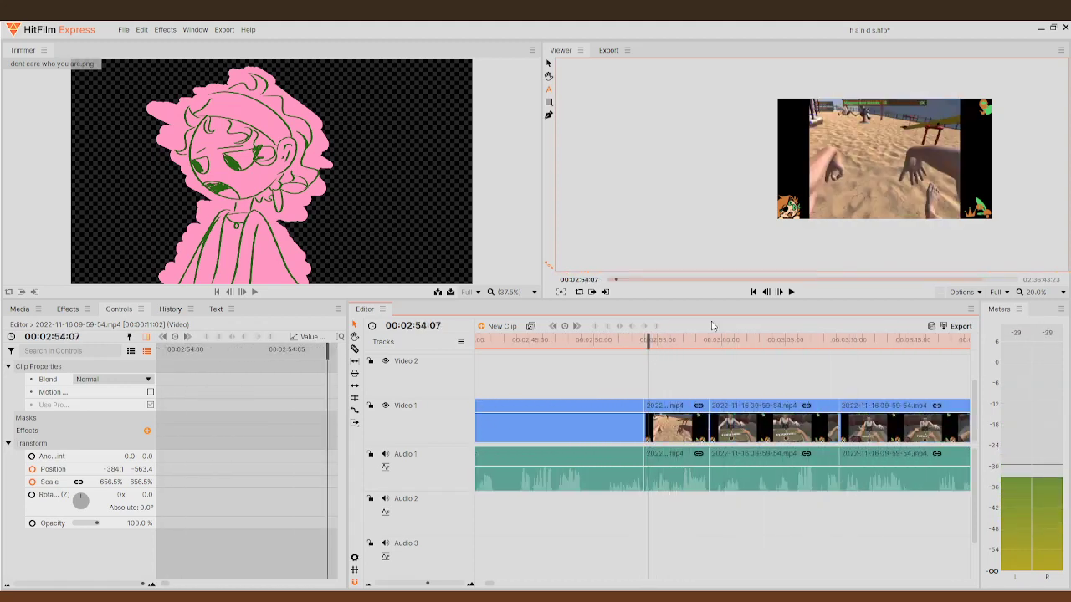
pyautogui.click(791, 292)
pyautogui.press('space')
pyautogui.moveTo(697, 340); pyautogui.dragTo(708, 339)
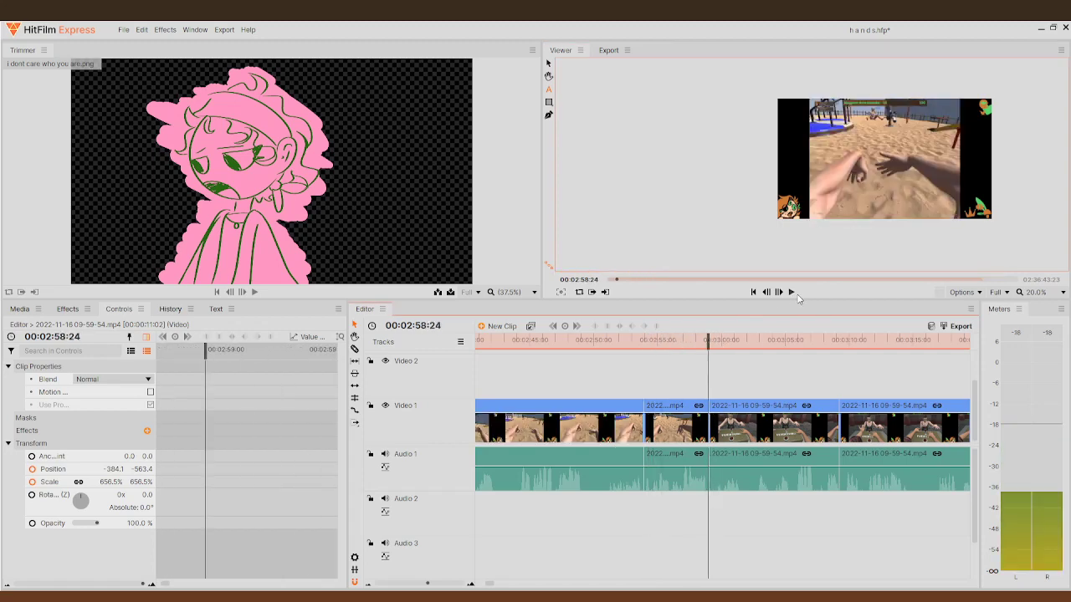
pyautogui.click(792, 292)
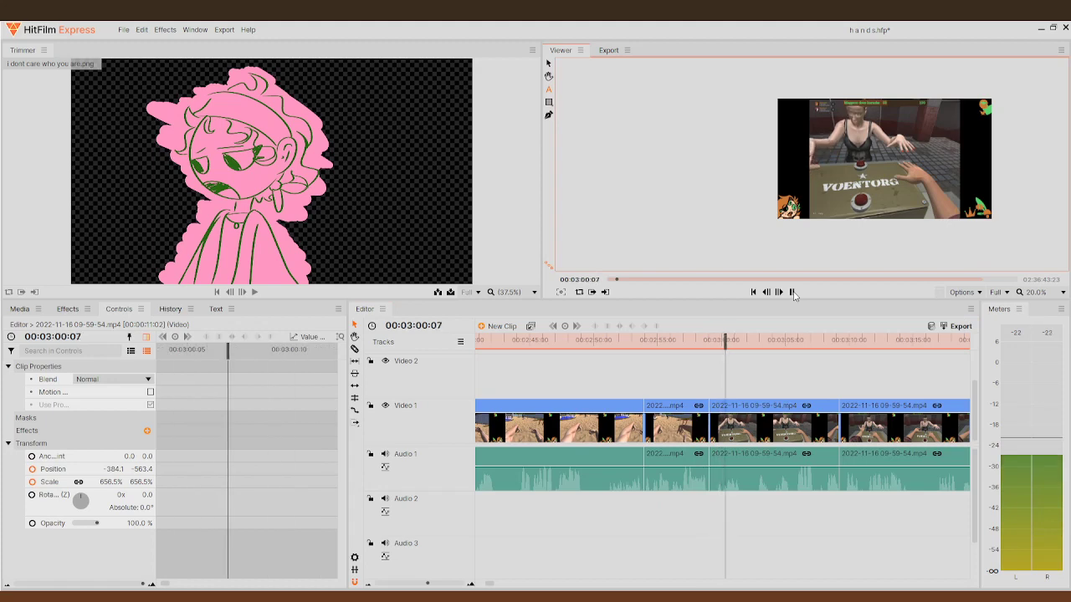
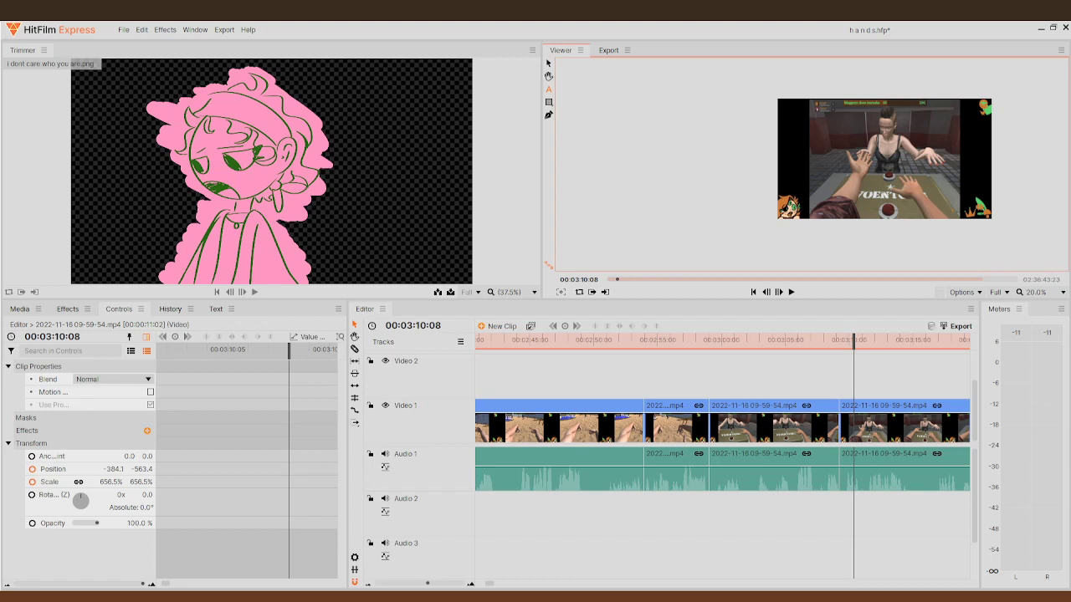
pyautogui.click(792, 292)
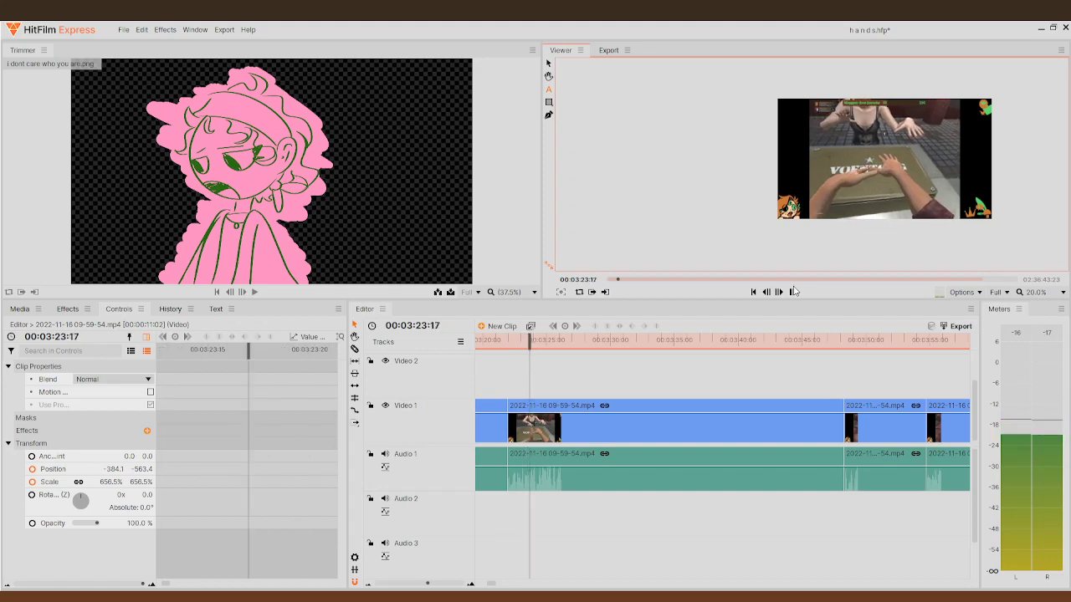
pyautogui.click(793, 292)
pyautogui.moveTo(542, 340); pyautogui.dragTo(609, 387)
pyautogui.click(791, 293)
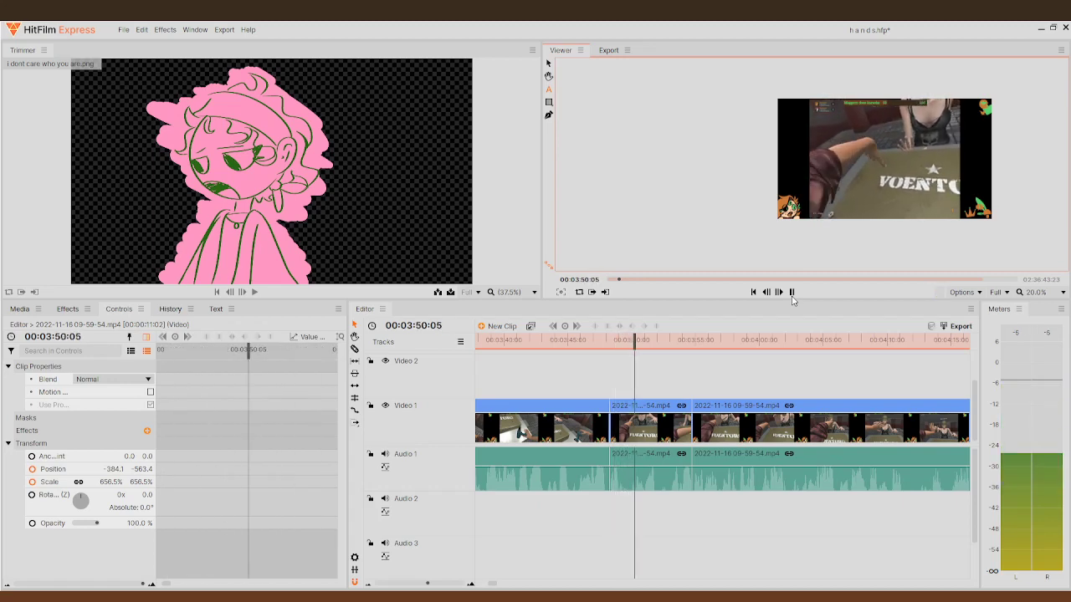
# - Stop the preview and place the playhead at 00:03:21:23, at the cut between two table-scene clips
pyautogui.press('space')
pyautogui.moveTo(645, 340); pyautogui.dragTo(629, 356)
pyautogui.click(765, 292)
pyautogui.click(765, 292)
pyautogui.click(766, 293)
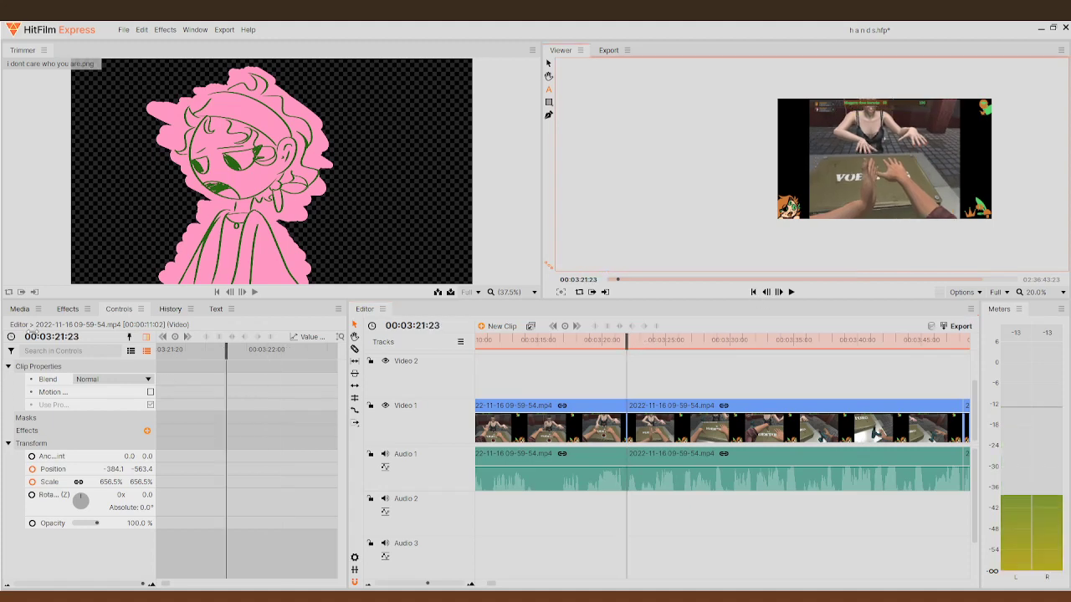
# - Add the UNDERTALE Soundtrack "27 Dating Fight!" audio to Audio 2 from about 00:03:24 and preview it
pyautogui.click(26, 311)
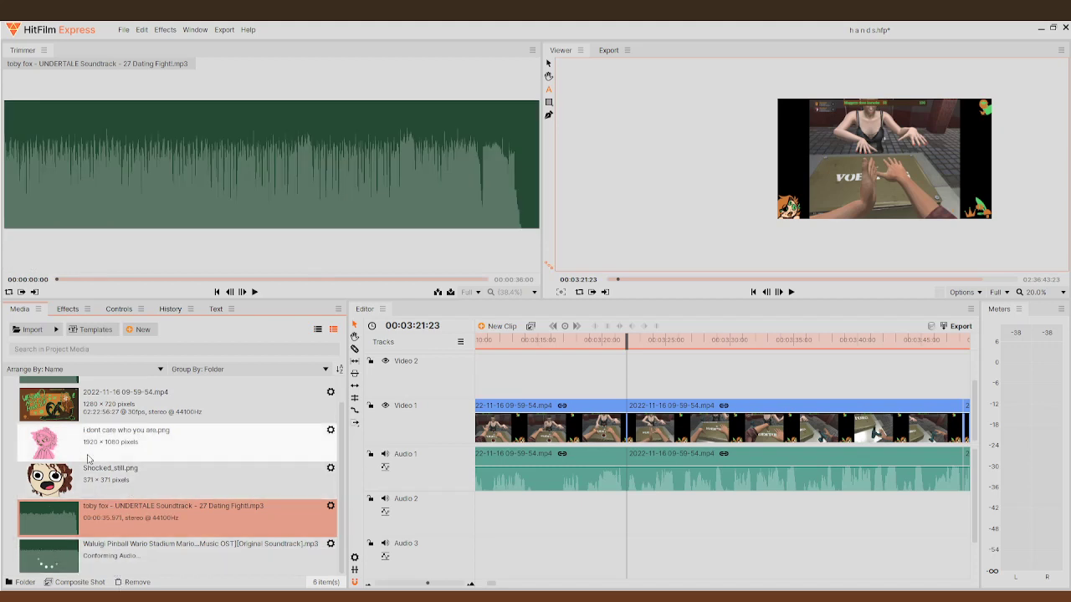
pyautogui.moveTo(34, 524); pyautogui.dragTo(688, 525)
pyautogui.click(792, 292)
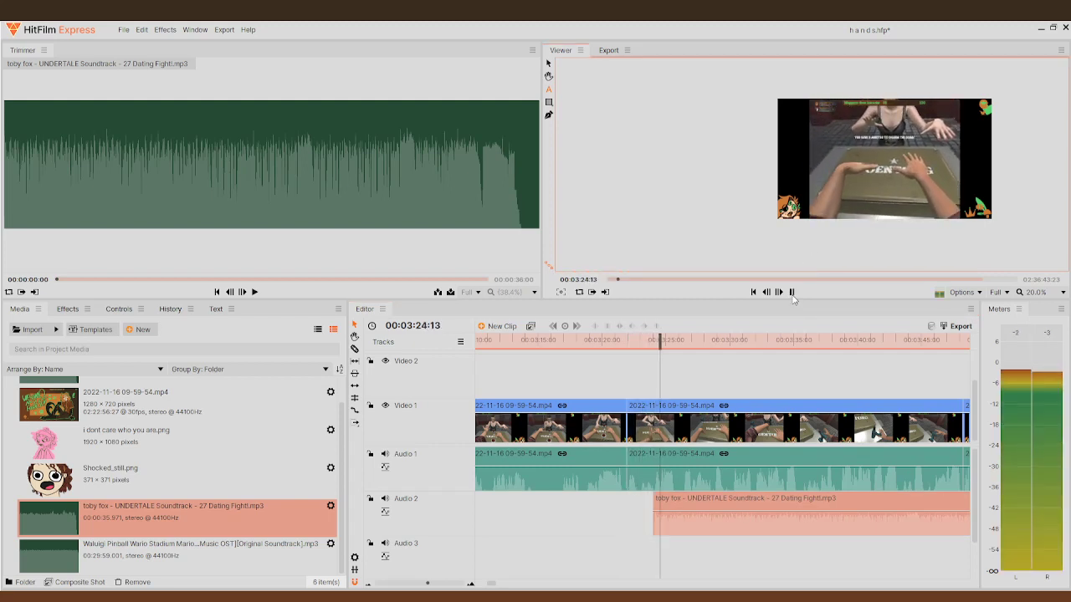
pyautogui.click(792, 292)
# - Lower the Dating Fight! music's volume and align its start with the gameplay cut at 00:03:21:23
pyautogui.moveTo(689, 509); pyautogui.dragTo(689, 514)
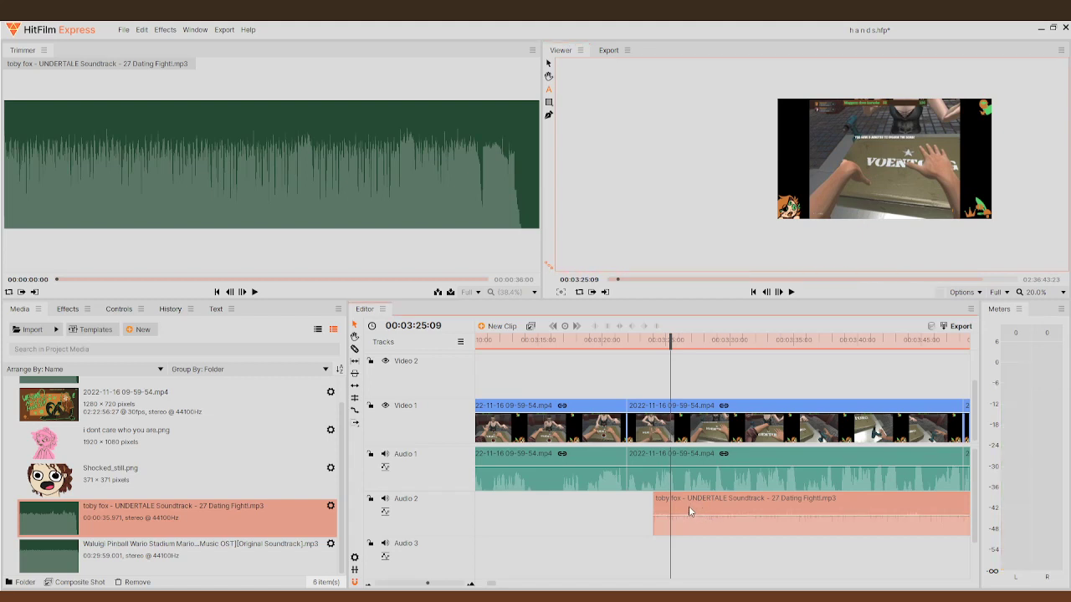
pyautogui.moveTo(672, 347); pyautogui.dragTo(606, 371)
pyautogui.click(793, 293)
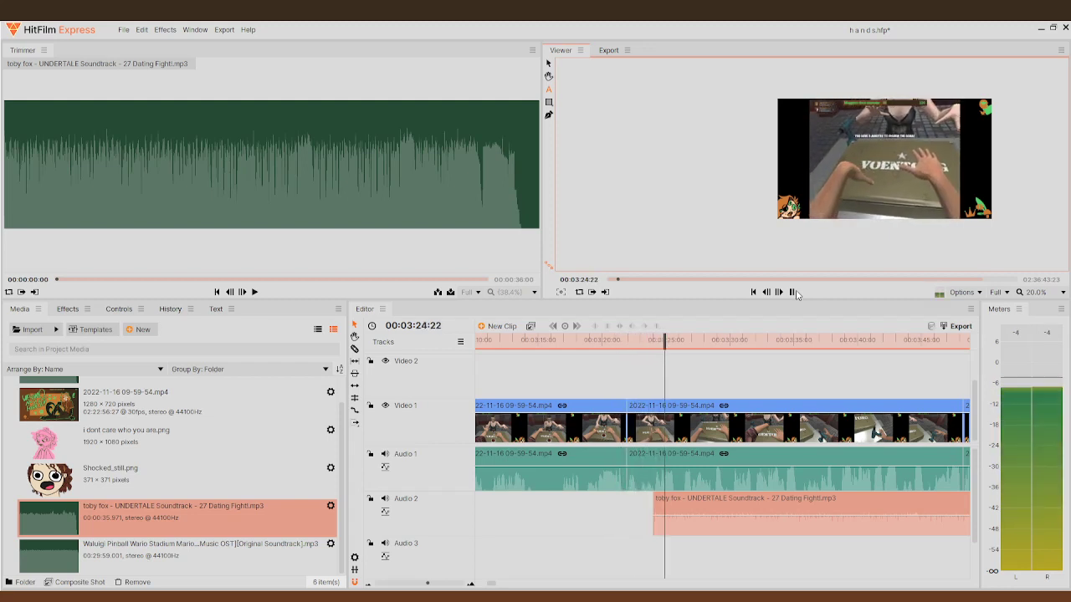
pyautogui.click(793, 293)
pyautogui.moveTo(654, 515); pyautogui.dragTo(640, 514)
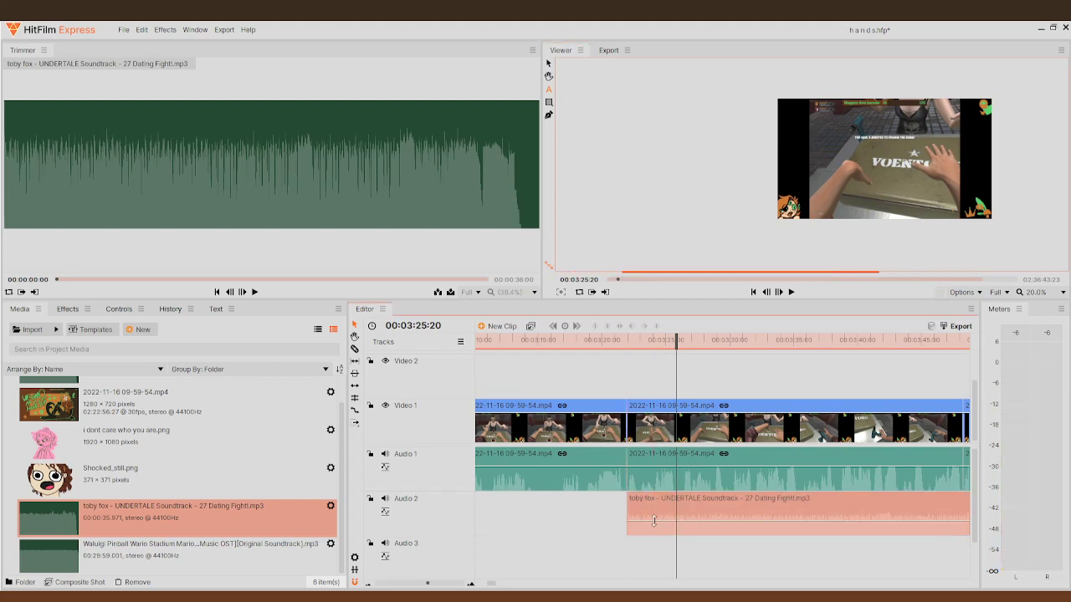
# - Play the table scene with the quieter music from its start up to about 00:03:48:07 to check the balance
pyautogui.moveTo(685, 339); pyautogui.dragTo(629, 339)
pyautogui.click(792, 292)
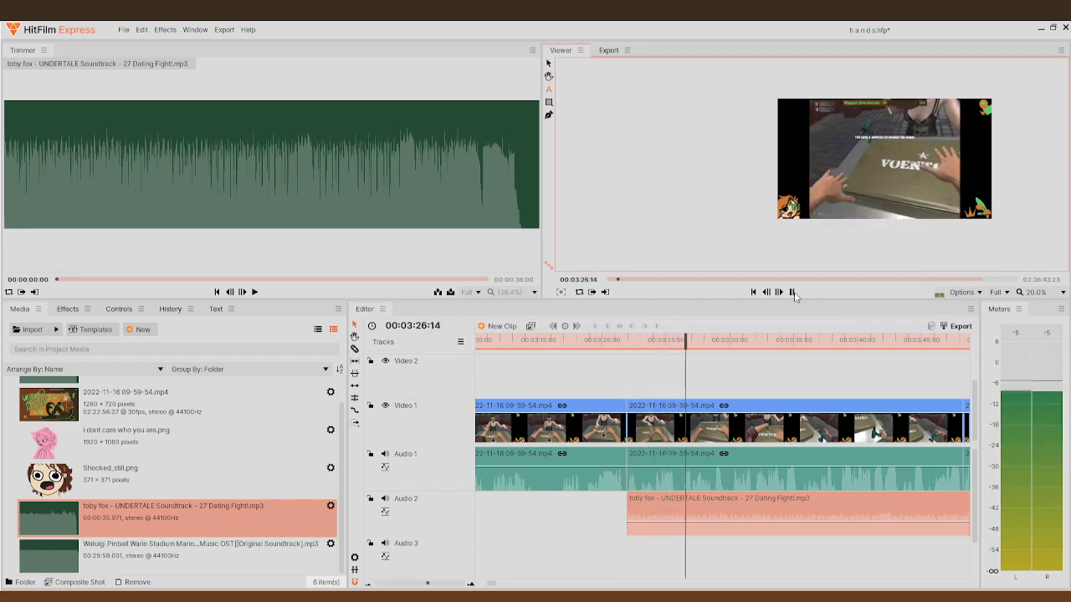
pyautogui.click(793, 293)
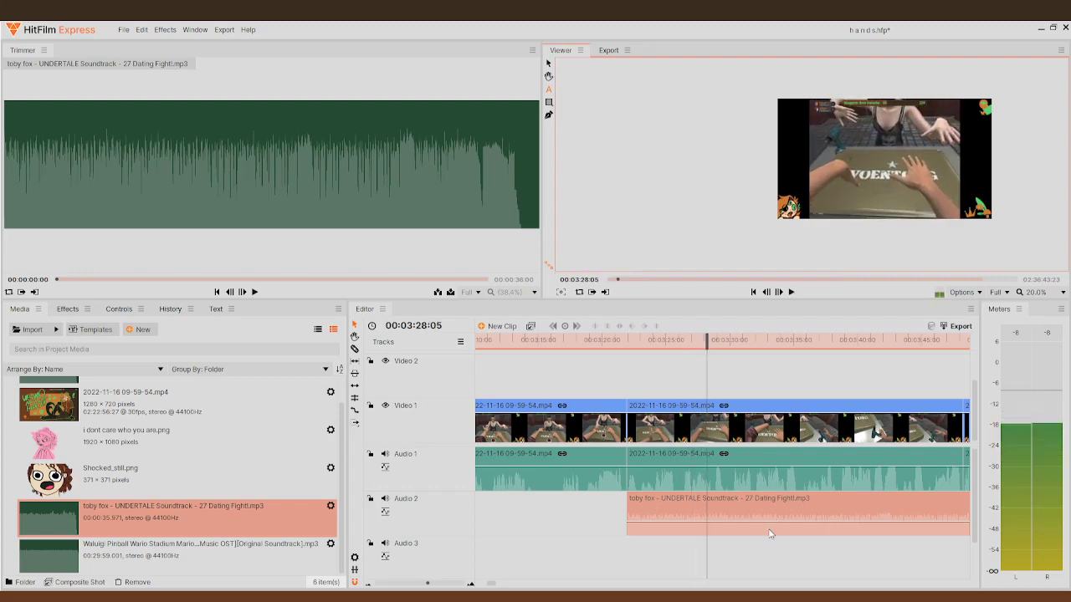
pyautogui.click(792, 289)
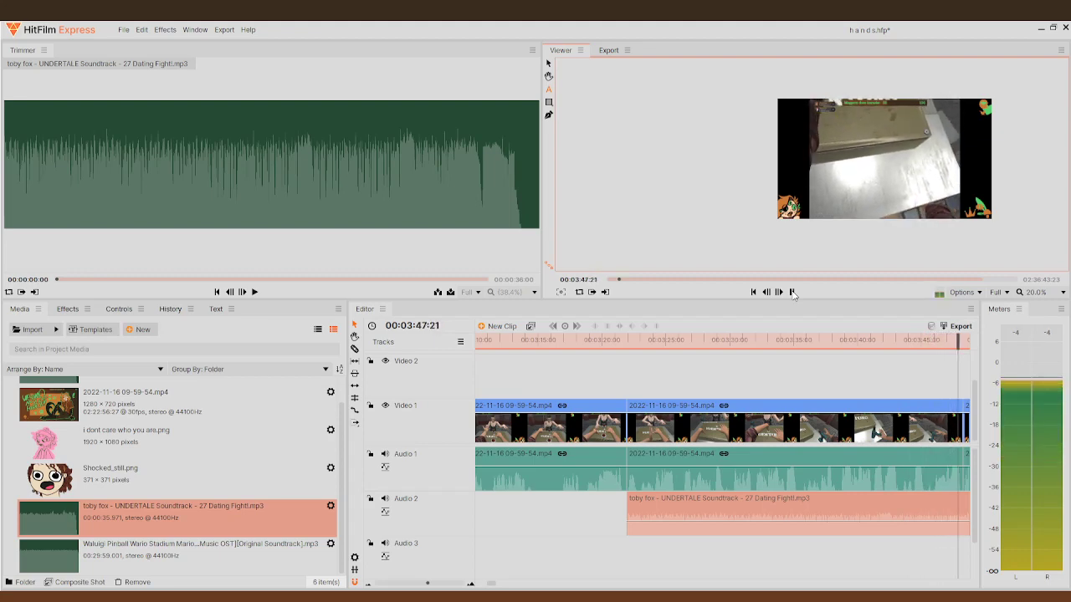
pyautogui.click(792, 292)
pyautogui.click(778, 292)
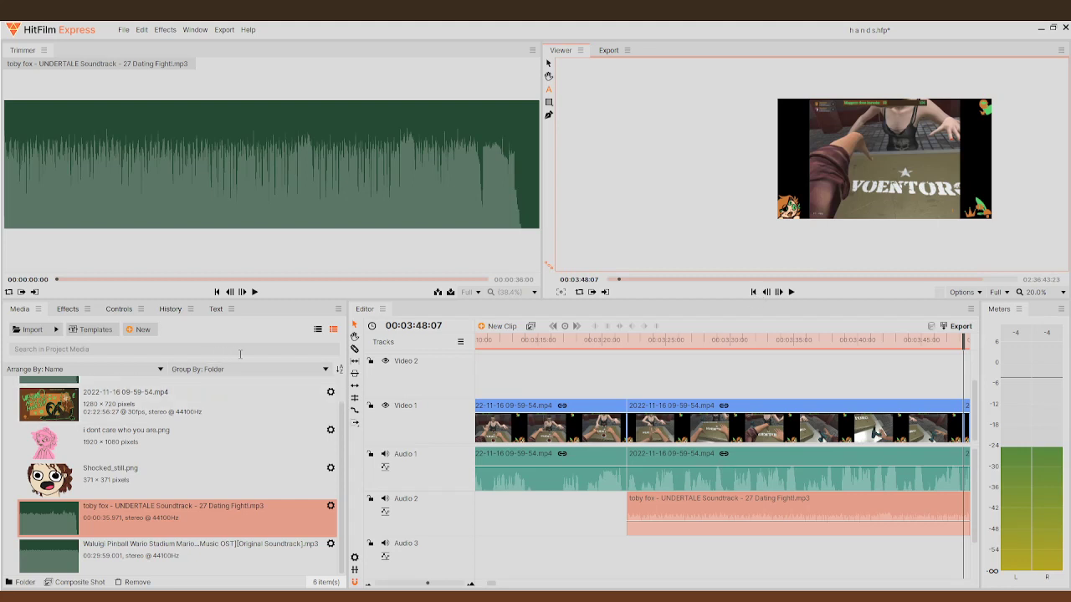
# - Review the gameplay around and past the music's end, and place the playhead at 00:04:00:03
pyautogui.click(793, 293)
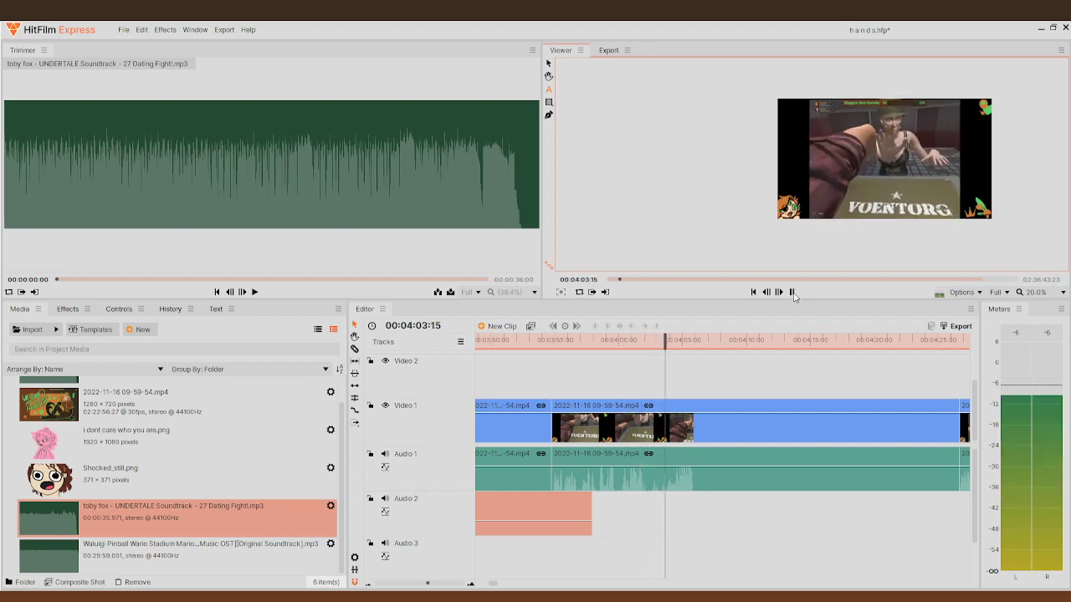
pyautogui.click(791, 292)
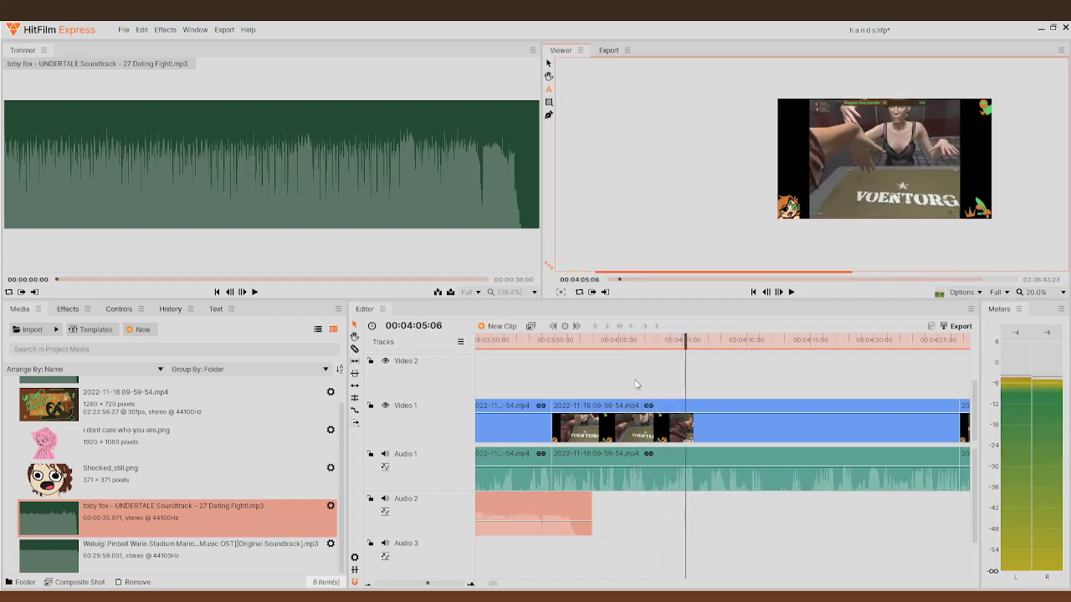
pyautogui.moveTo(694, 346); pyautogui.dragTo(577, 381)
pyautogui.click(791, 292)
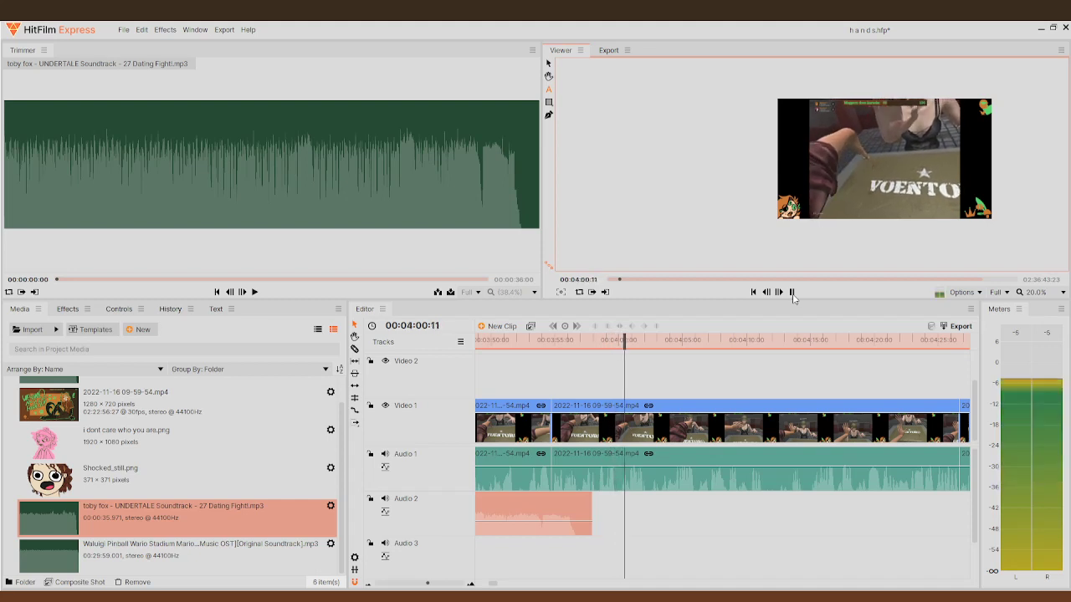
pyautogui.click(792, 294)
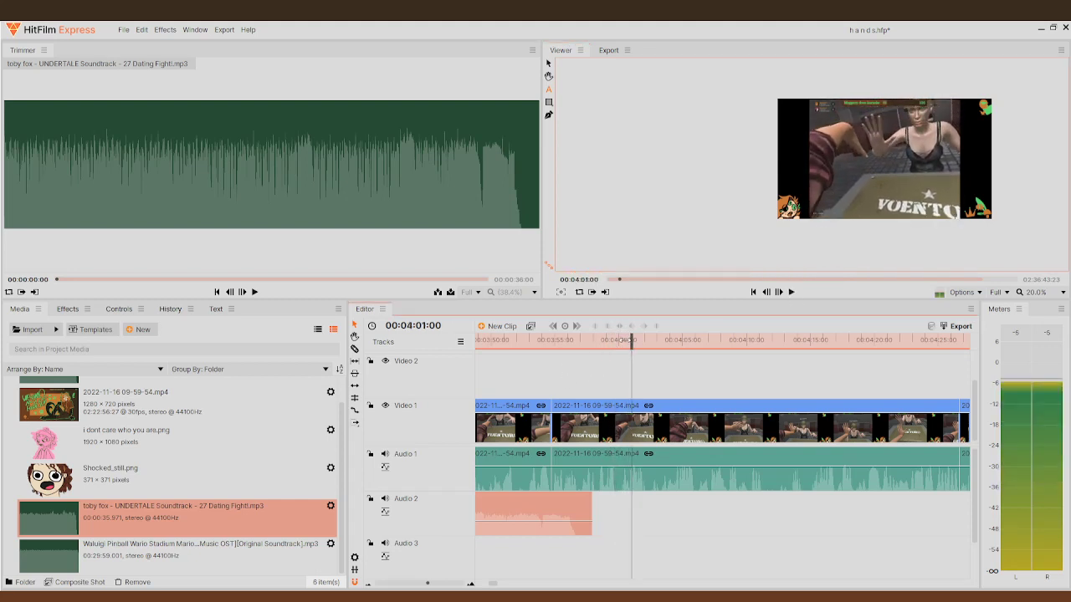
pyautogui.click(620, 340)
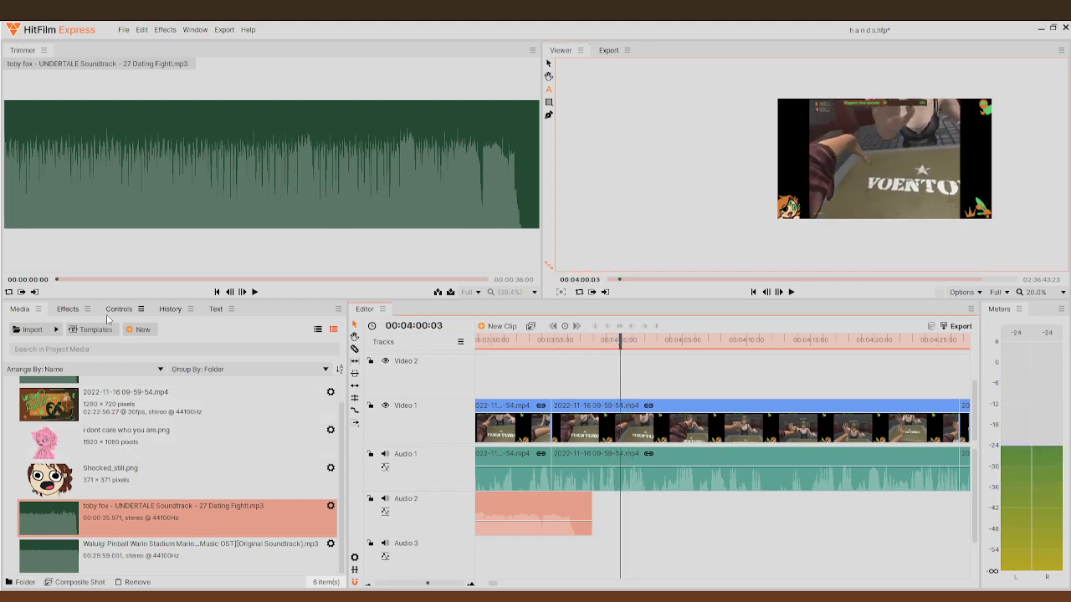
# - Add the text caption "coochie coochie coo :)" over the gameplay, starting on Video 2 at 00:04:00:03
pyautogui.click(216, 309)
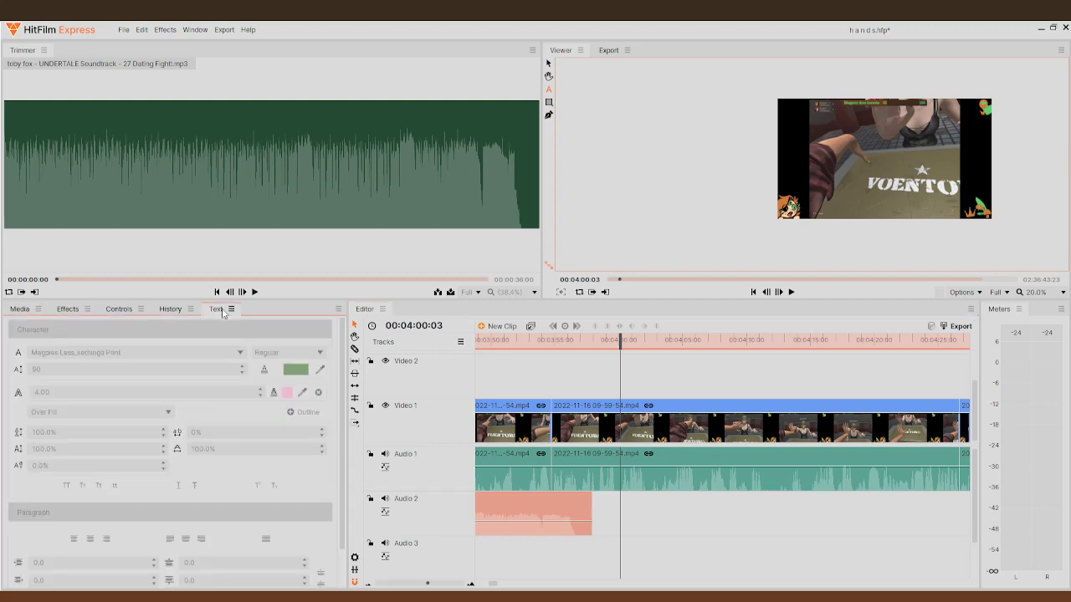
pyautogui.click(862, 243)
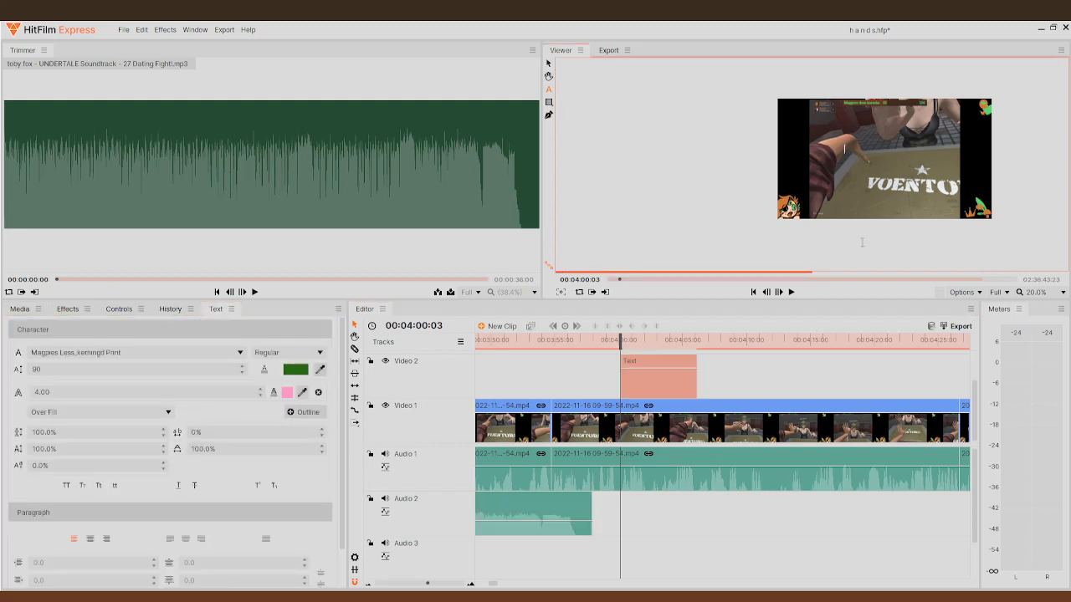
pyautogui.write('Goodle')
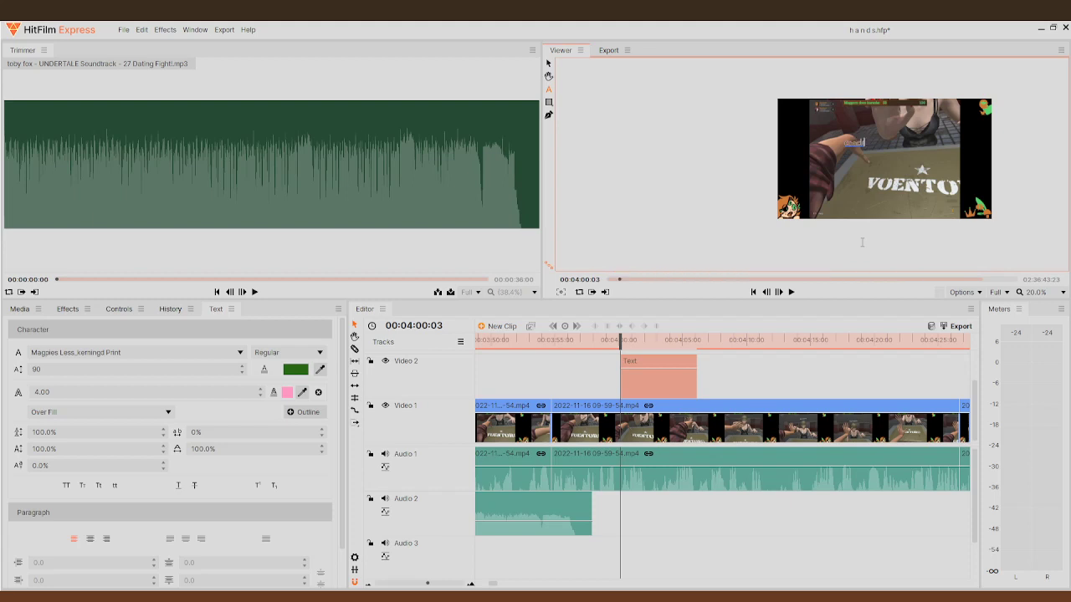
pyautogui.write(' lu')
pyautogui.click(690, 191)
pyautogui.scroll(1, 996, 136)
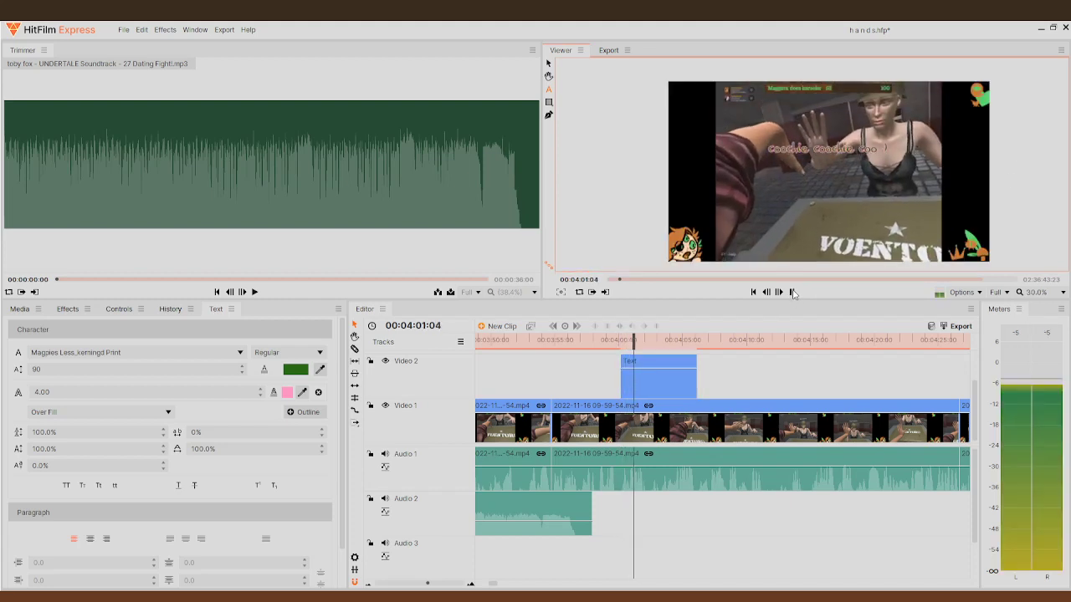
# - Split the caption clip at 00:04:01:16 and delete the part after the cut
pyautogui.press('space')
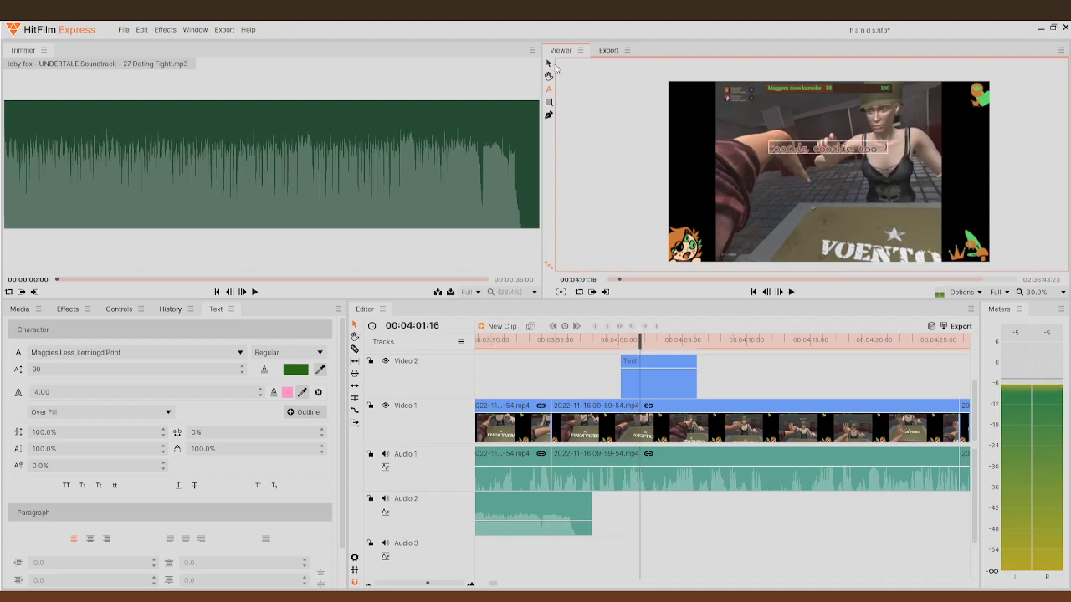
pyautogui.click(20, 310)
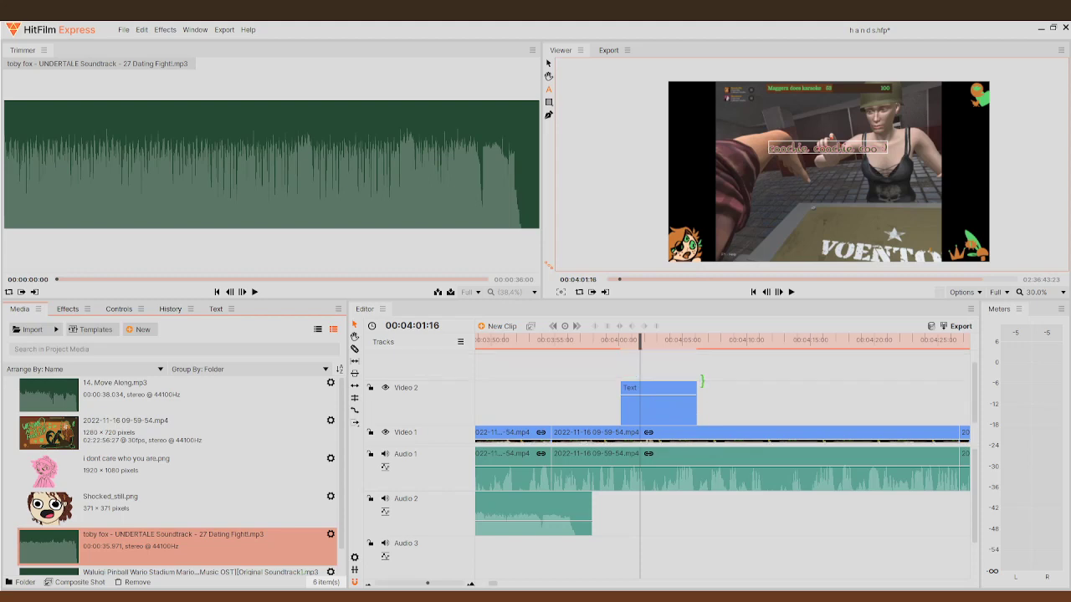
pyautogui.scroll(3, 702, 377)
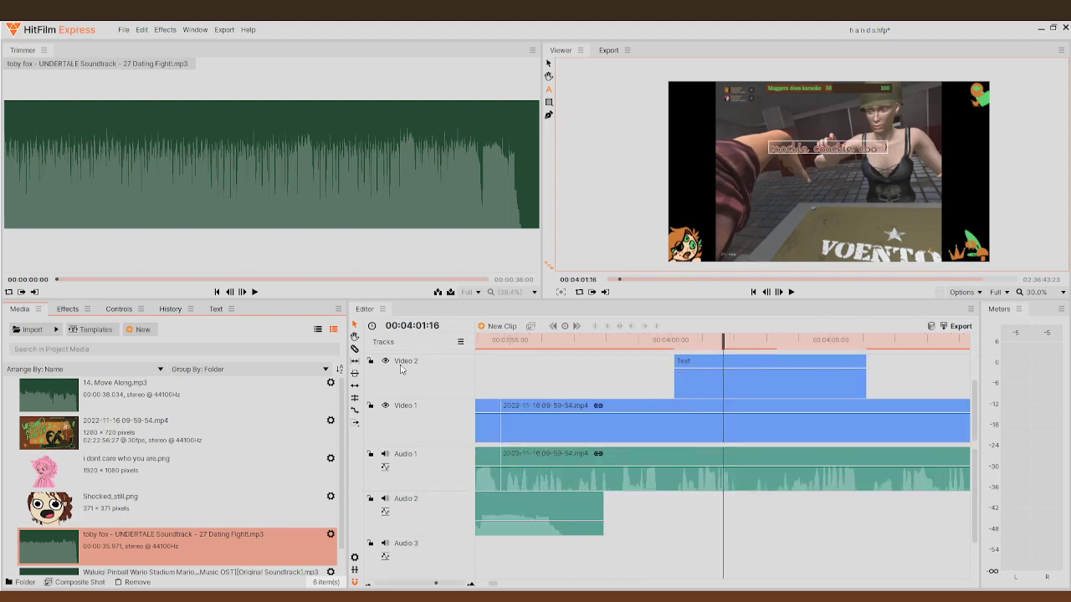
pyautogui.click(797, 415)
pyautogui.click(725, 374)
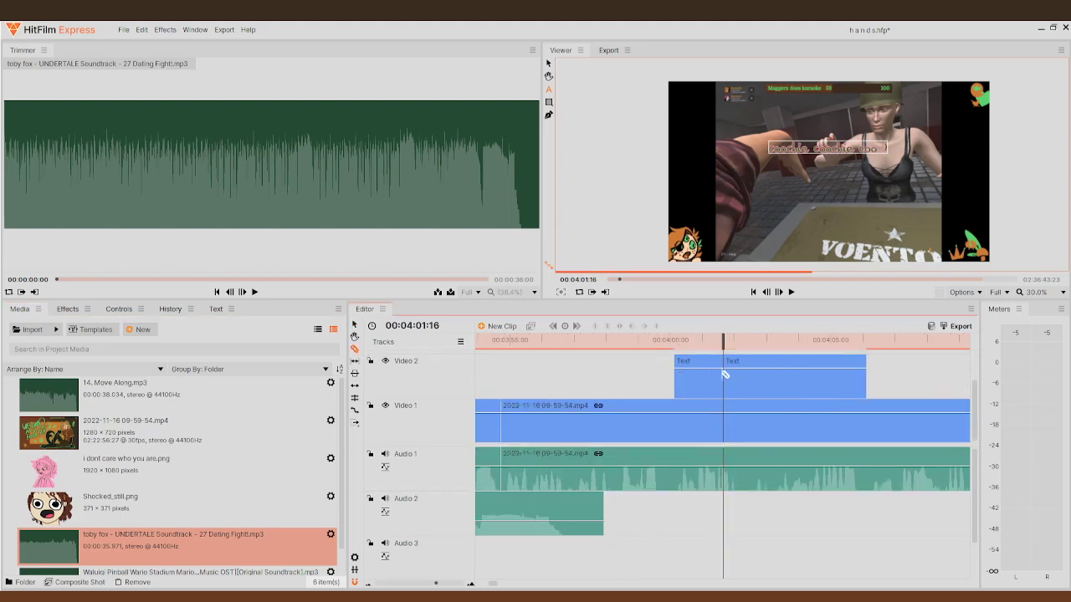
pyautogui.click(784, 382)
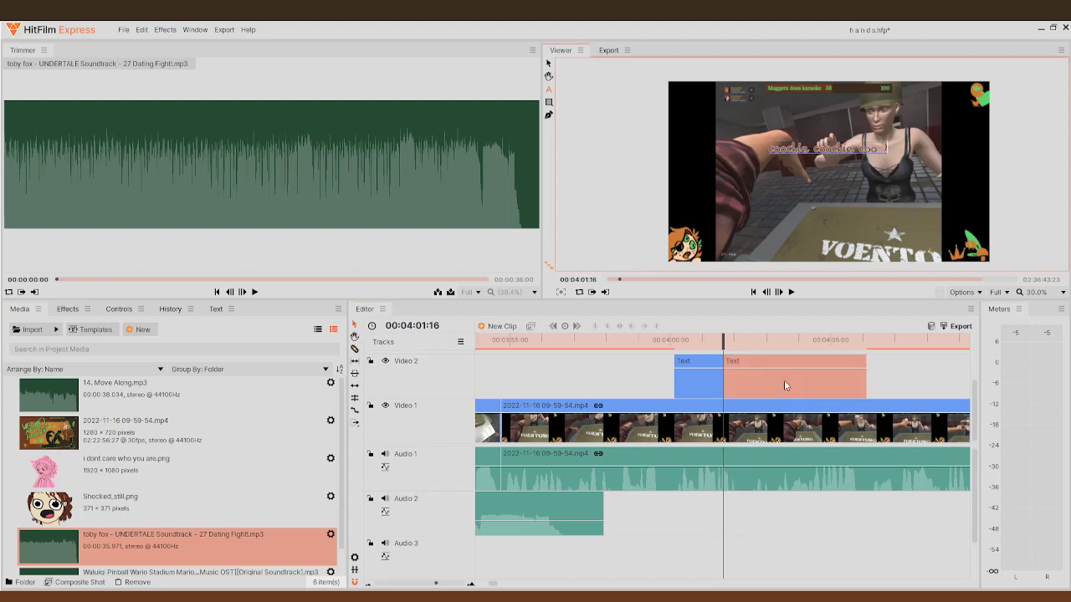
pyautogui.click(807, 383)
pyautogui.press('Delete')
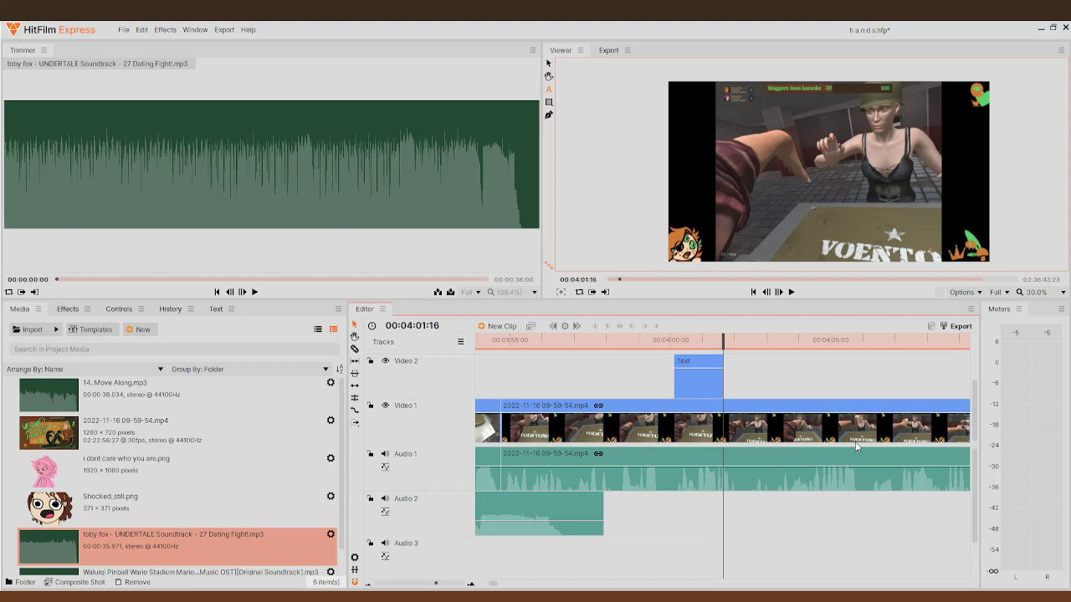
# - Paste a copy of the caption on Video 2 at 00:04:03:18, shift it slightly and tilt it upward toward its end
pyautogui.click(792, 294)
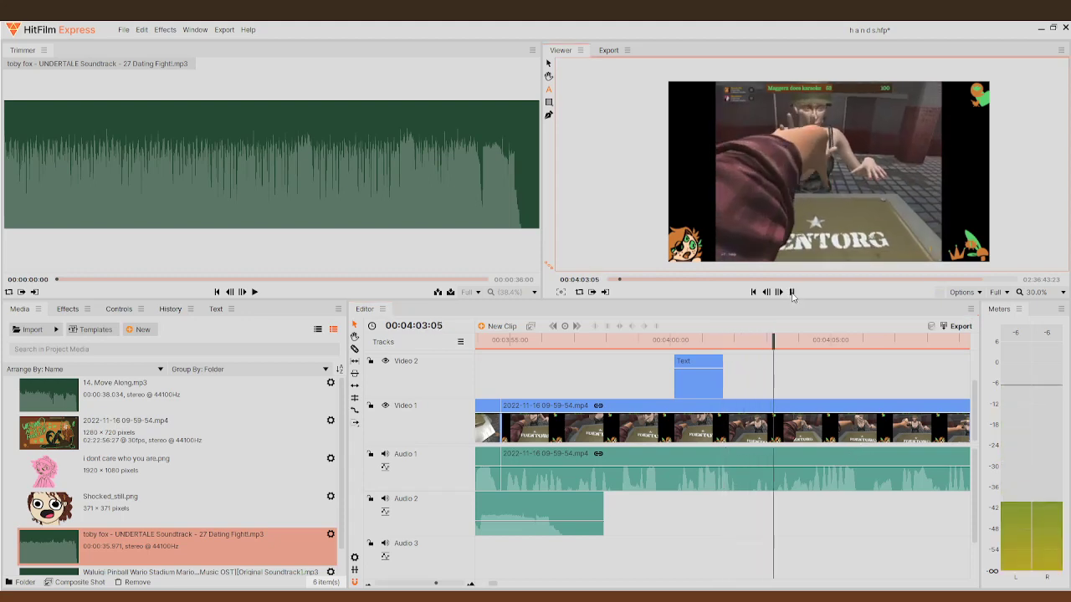
pyautogui.click(792, 292)
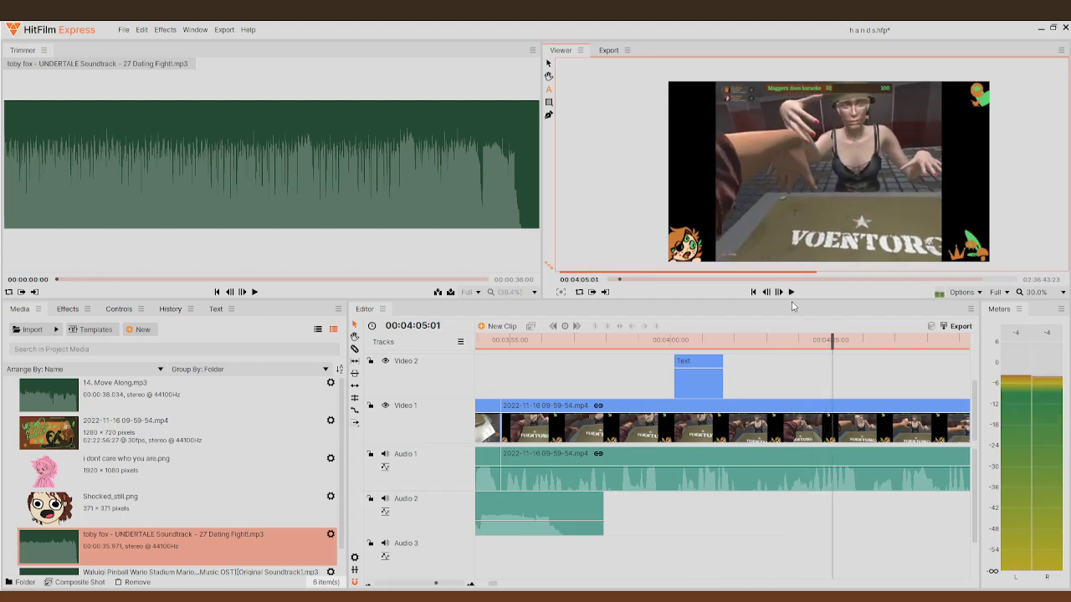
pyautogui.click(823, 342)
pyautogui.moveTo(790, 351)
pyautogui.mouseDown()
pyautogui.moveTo(774, 351)
pyautogui.moveTo(790, 354)
pyautogui.mouseUp()
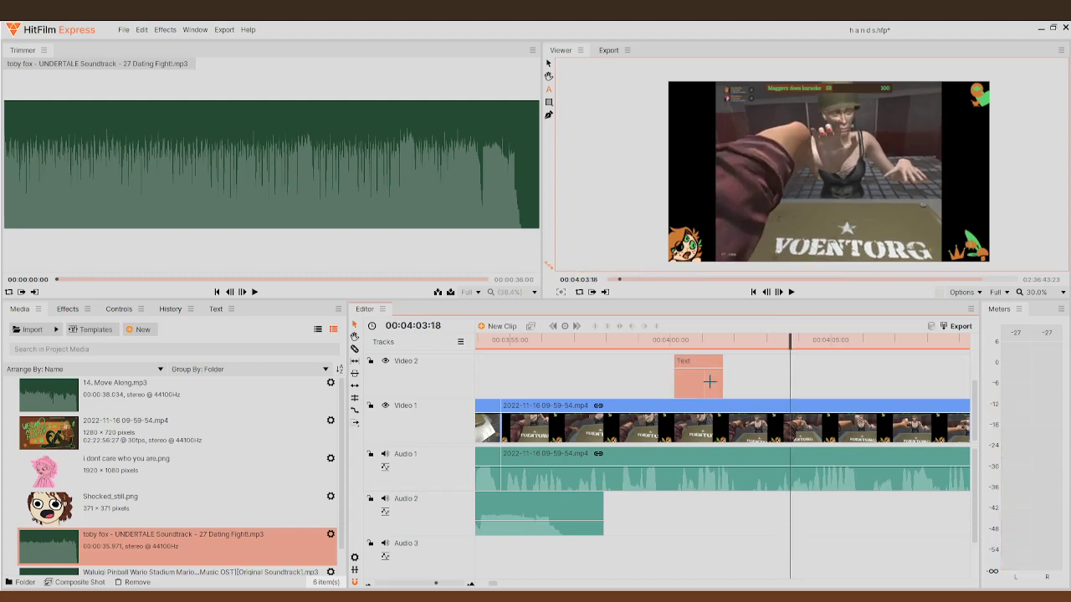
pyautogui.click(800, 384)
pyautogui.hotkey('ctrl', 'v')
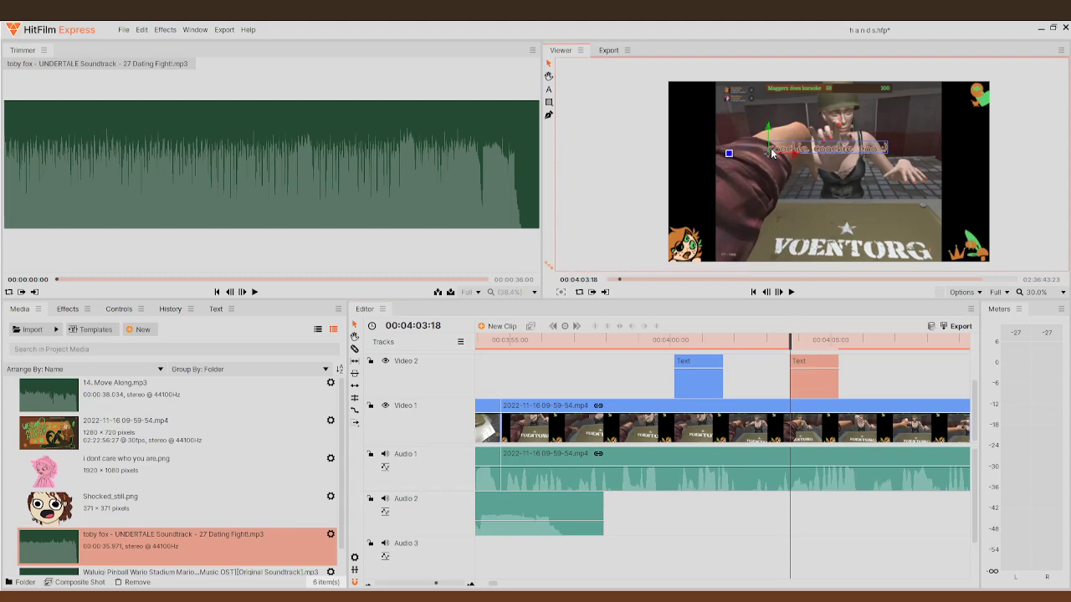
pyautogui.moveTo(769, 157); pyautogui.dragTo(797, 166)
pyautogui.press('t')
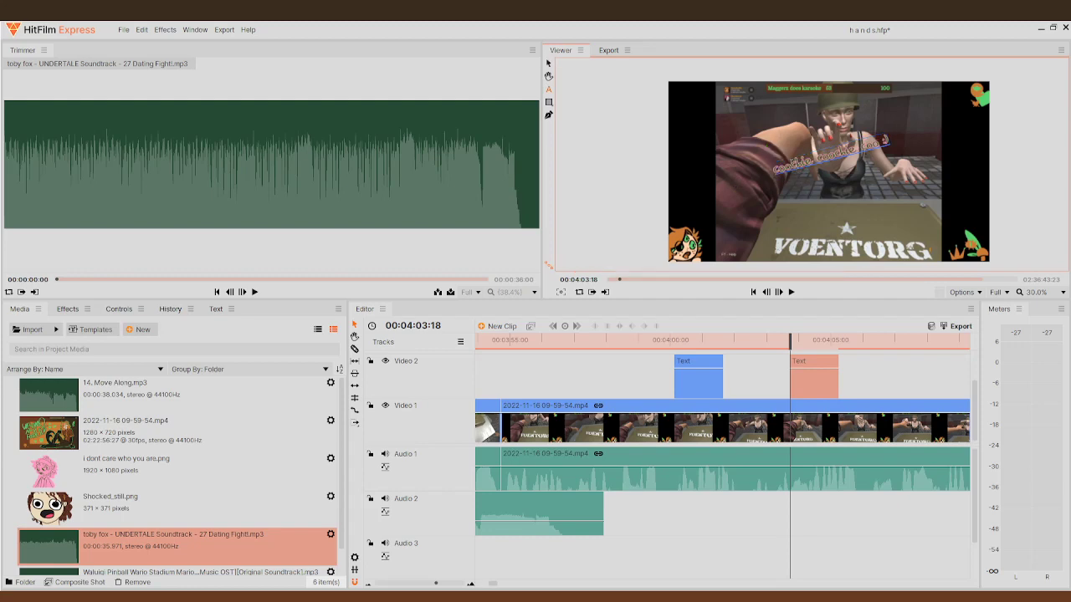
# - Set the copied caption's font size to 150 and outline width to 7.00, and play the footage past it
pyautogui.moveTo(884, 139); pyautogui.dragTo(774, 169)
pyautogui.click(215, 309)
pyautogui.click(179, 371)
pyautogui.write('150')
pyautogui.click(179, 391)
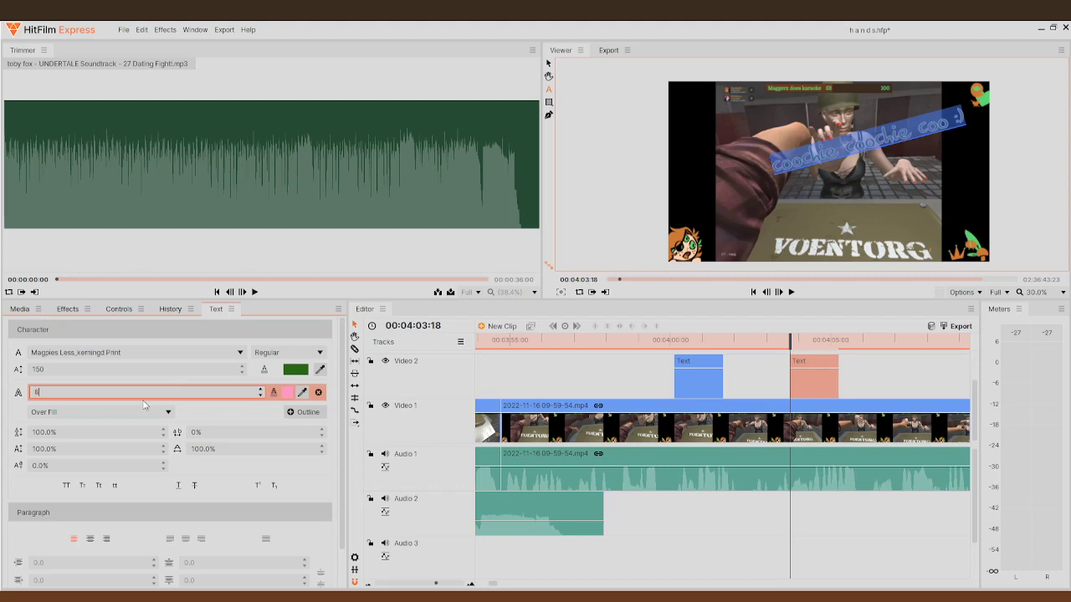
pyautogui.write('8')
pyautogui.press('Return')
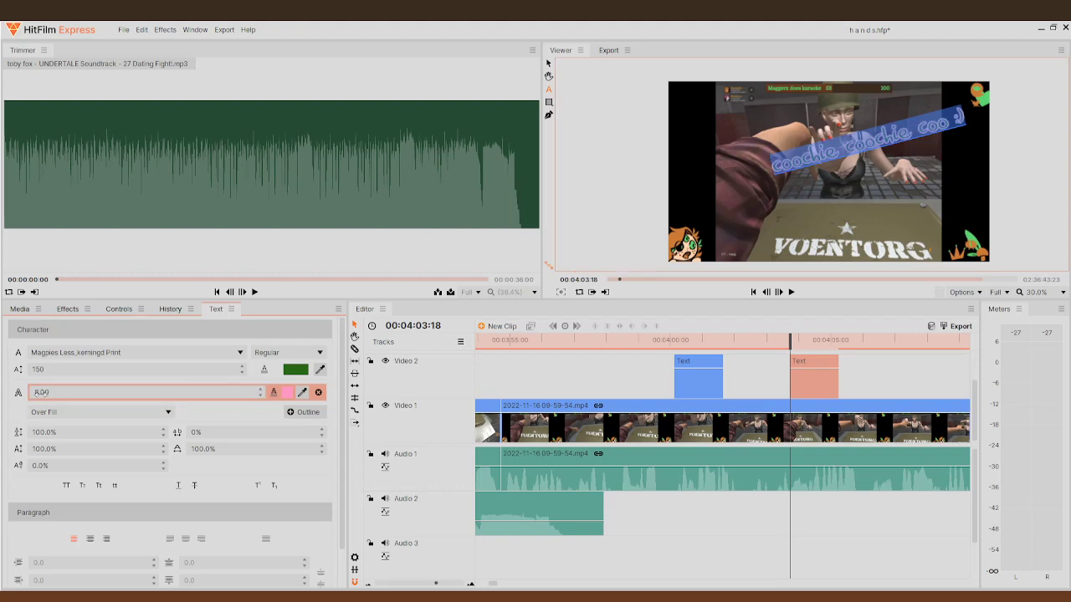
pyautogui.press('Return')
pyautogui.click(656, 181)
pyautogui.moveTo(790, 339)
pyautogui.mouseDown()
pyautogui.moveTo(834, 350)
pyautogui.moveTo(790, 339)
pyautogui.mouseUp()
pyautogui.click(792, 292)
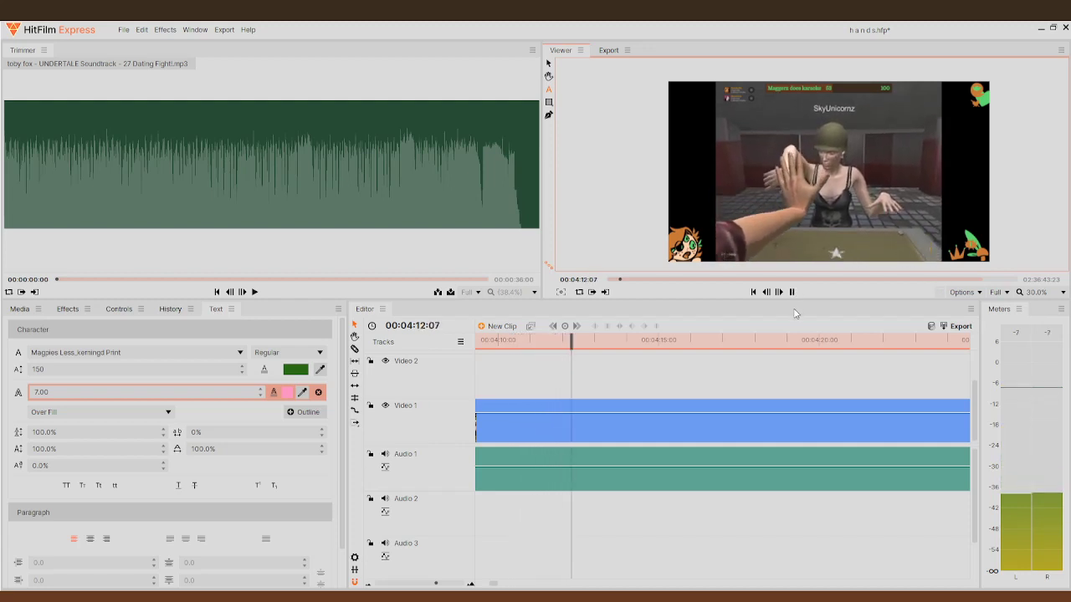
# - Shorten the timeline's work area so that it ends shortly after the edited clips
pyautogui.moveTo(795, 284); pyautogui.dragTo(745, 292)
pyautogui.scroll(-5, 695, 351)
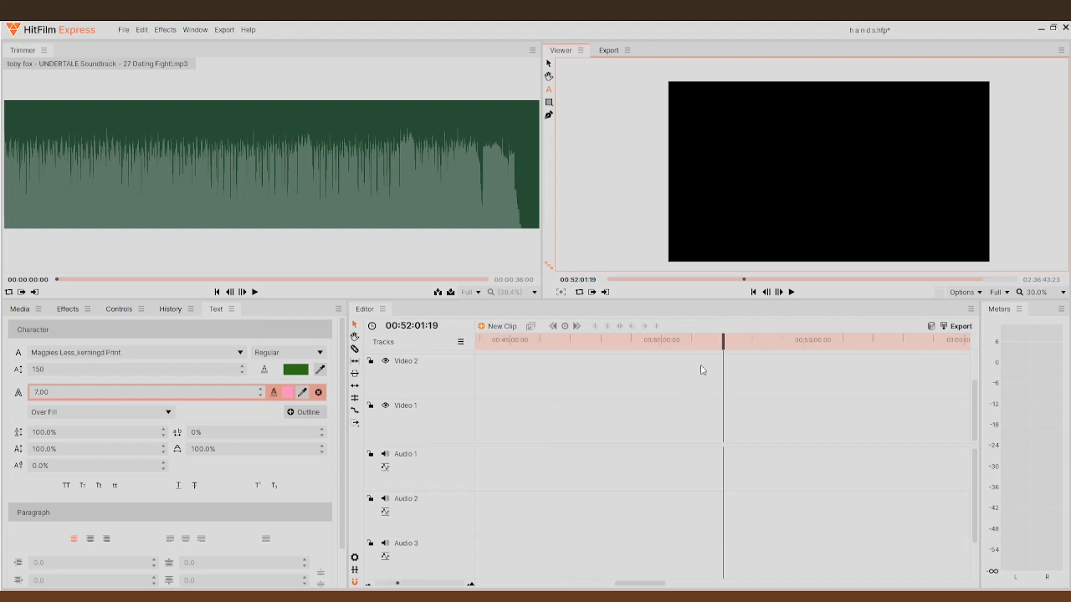
pyautogui.moveTo(924, 338); pyautogui.dragTo(530, 378)
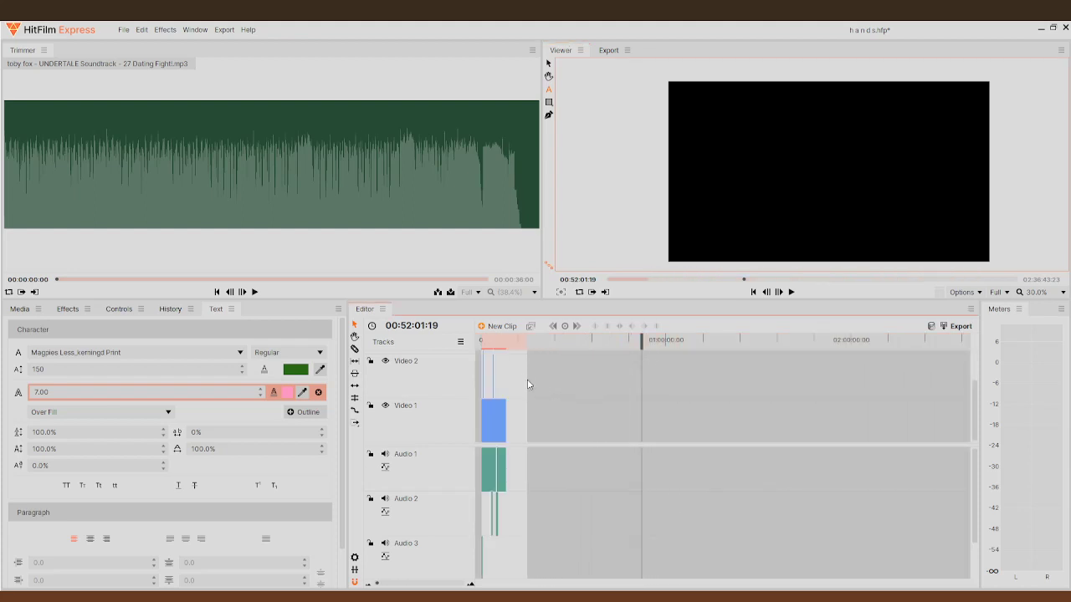
# - Return the playhead to the table scene before the two captions, around 00:03:50:01
pyautogui.moveTo(646, 340); pyautogui.dragTo(466, 389)
pyautogui.scroll(5, 542, 412)
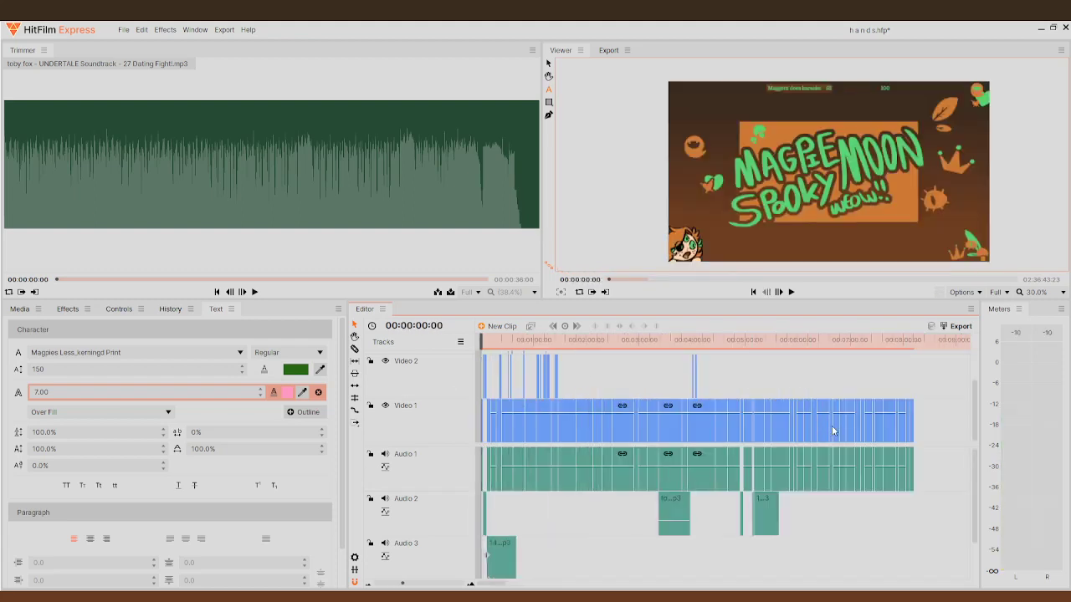
pyautogui.moveTo(492, 347); pyautogui.dragTo(624, 401)
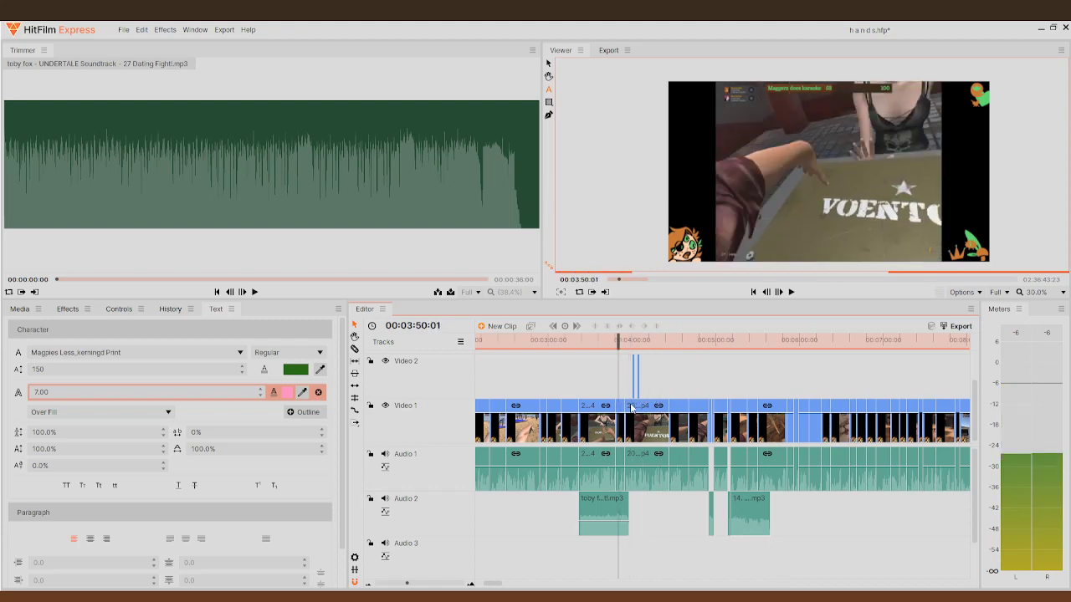
# - Play back the edit from 00:03:50:01 through to the text cards and stop just before 00:05:00:00
pyautogui.click(791, 292)
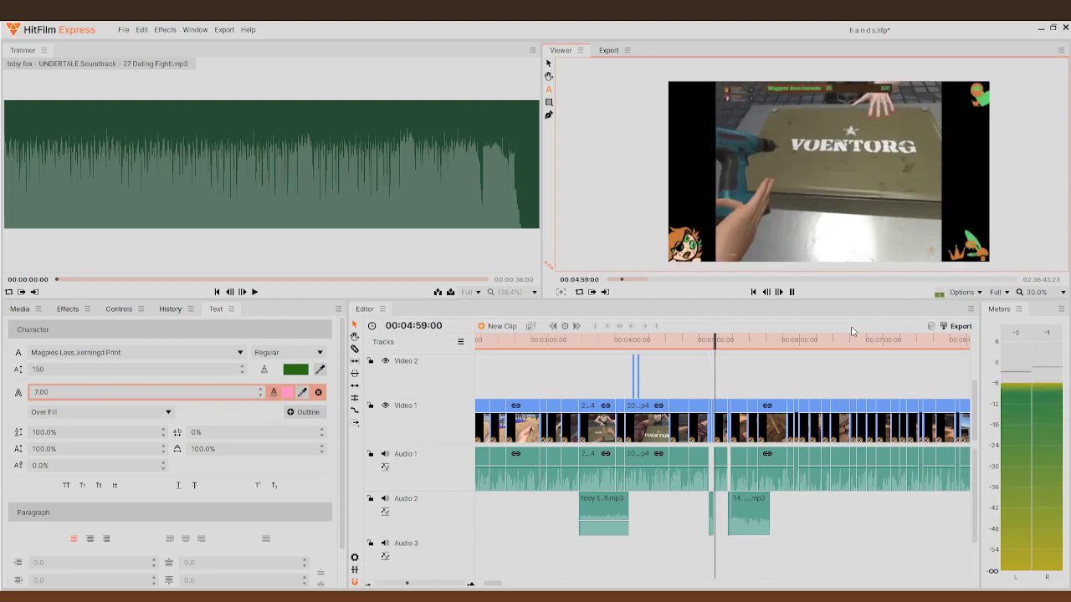
pyautogui.scroll(-2, 783, 366)
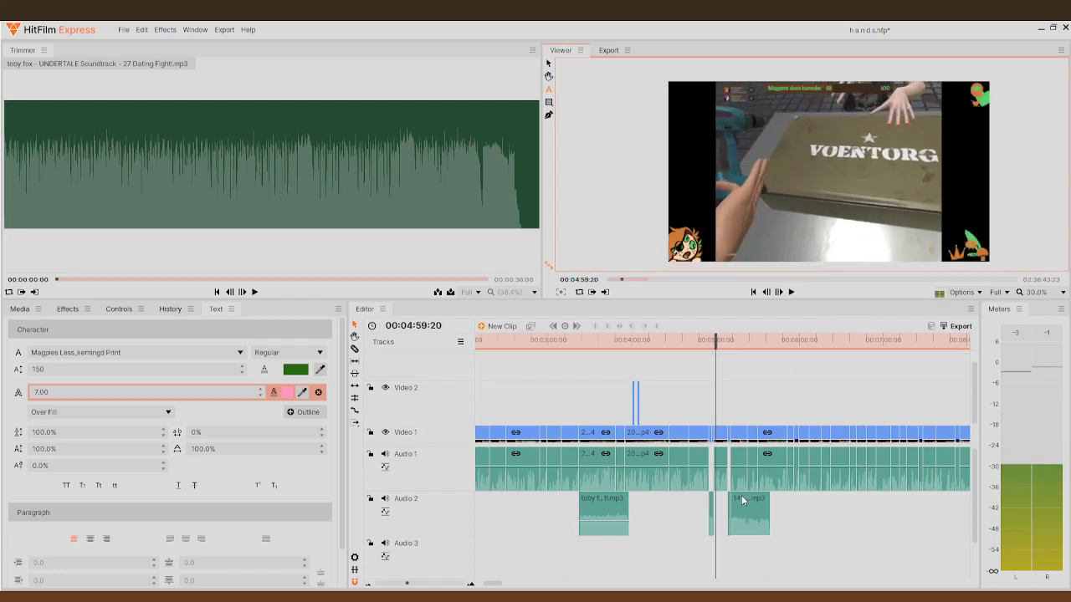
pyautogui.scroll(5, 741, 480)
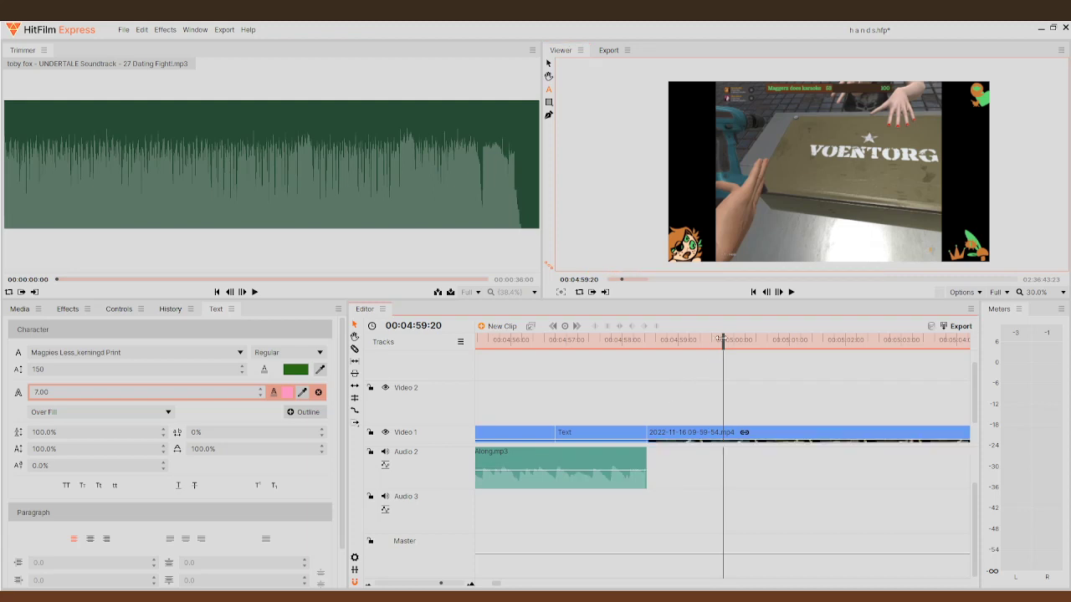
# - Replay the text cards, raise the volume of the 14. Move Along.mp3 clip slightly, and return to 00:04:54:20
pyautogui.press('j')
pyautogui.click(792, 294)
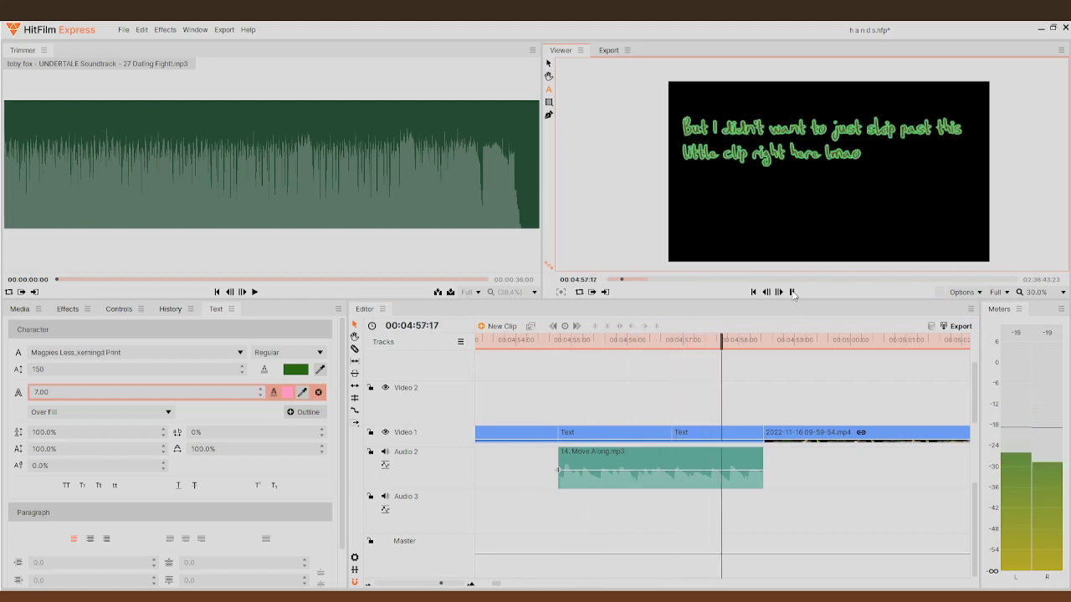
pyautogui.click(793, 293)
pyautogui.click(712, 470)
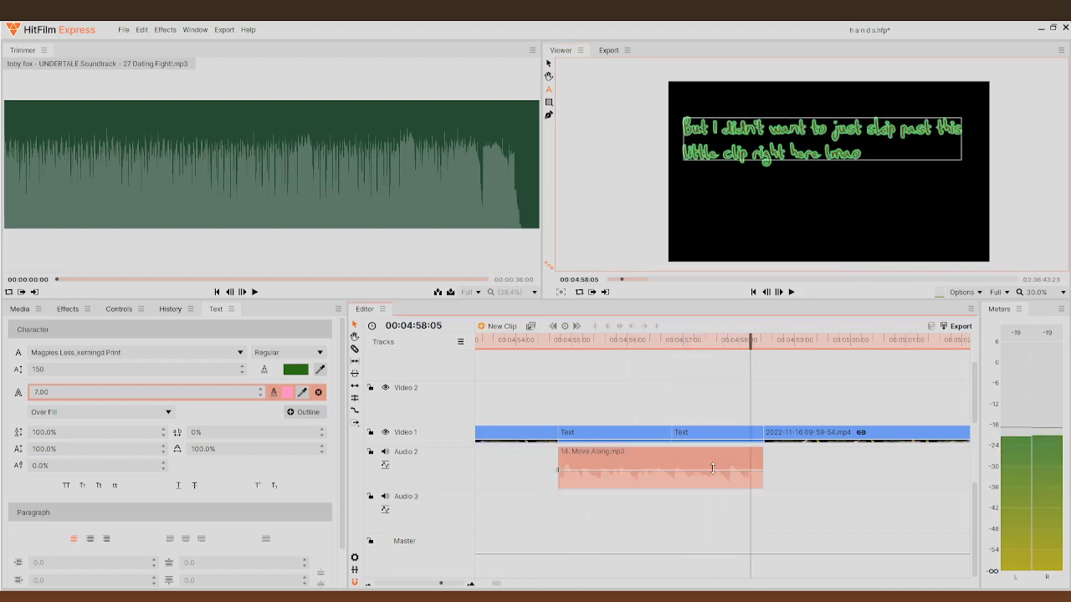
pyautogui.press('Up')
pyautogui.press('space')
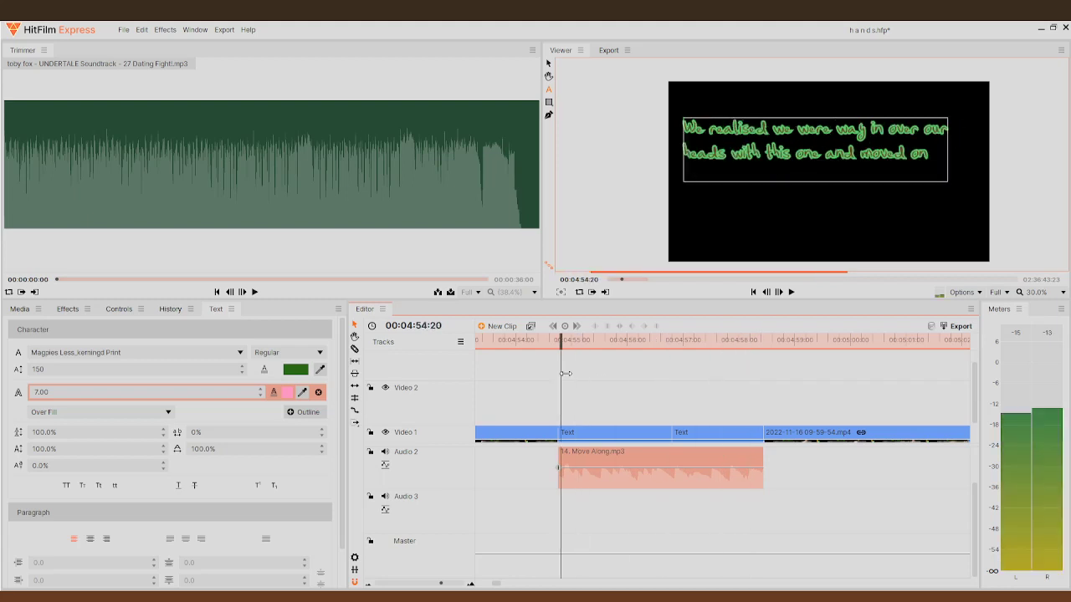
# - Play on past the text cards to the crossbow scene, and rewatch it from 00:06:09:04
pyautogui.click(792, 292)
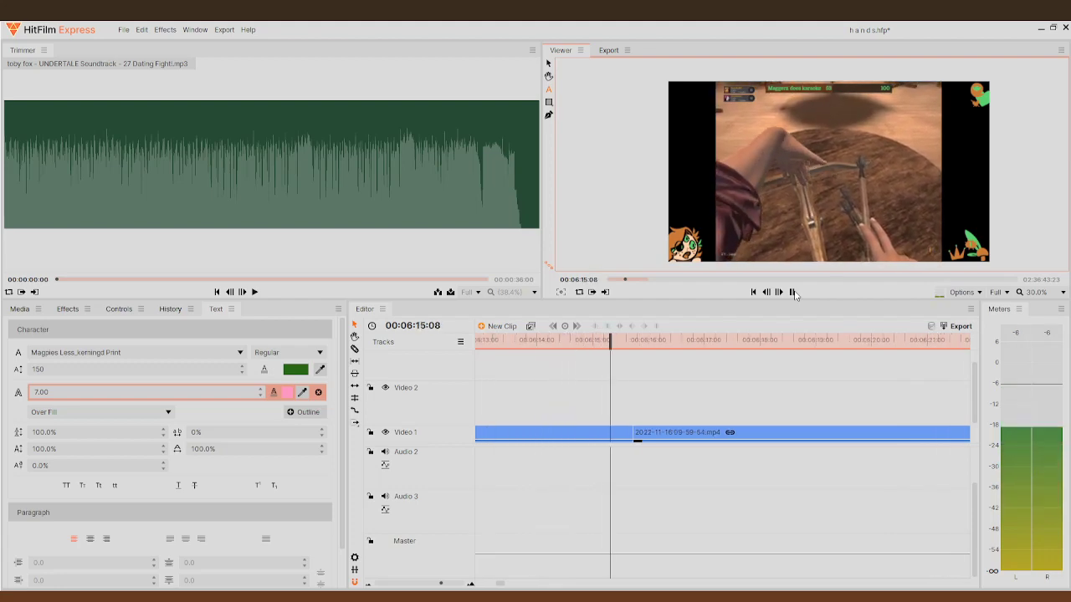
pyautogui.click(792, 292)
pyautogui.moveTo(661, 348); pyautogui.dragTo(502, 407)
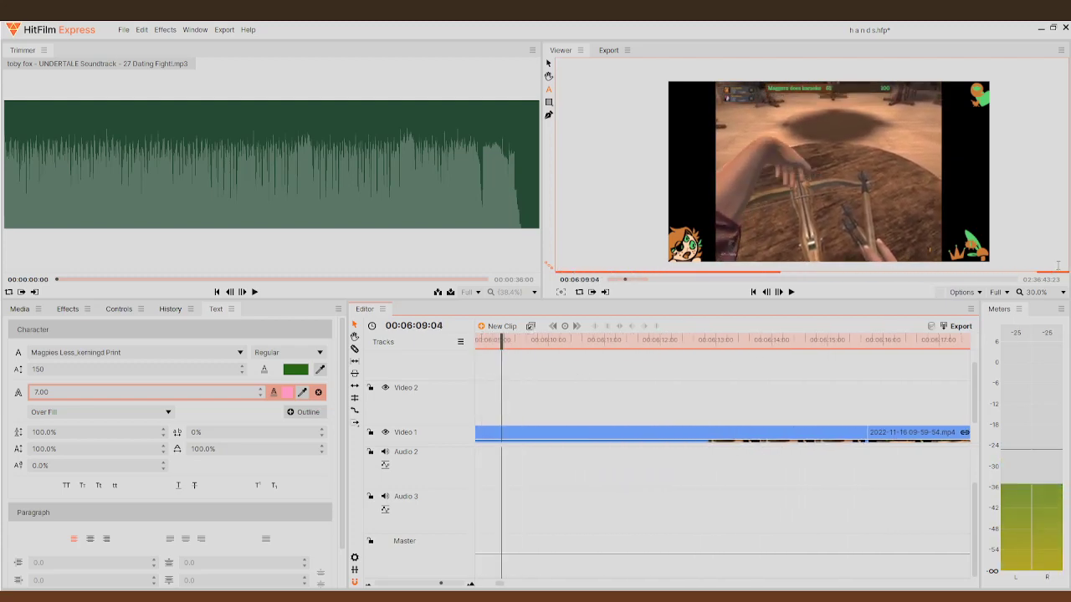
pyautogui.click(791, 293)
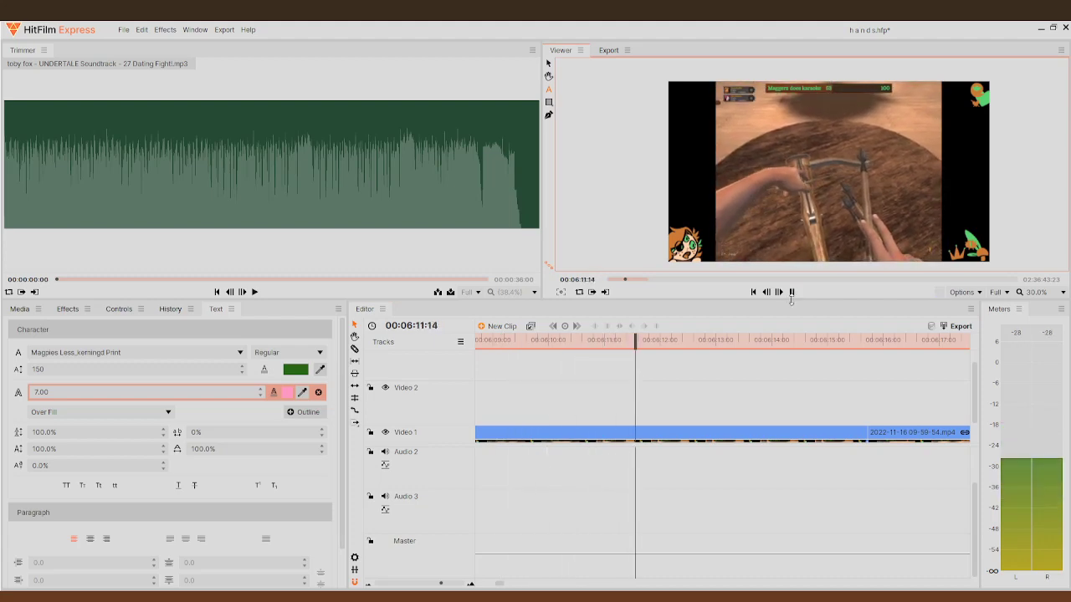
pyautogui.click(792, 295)
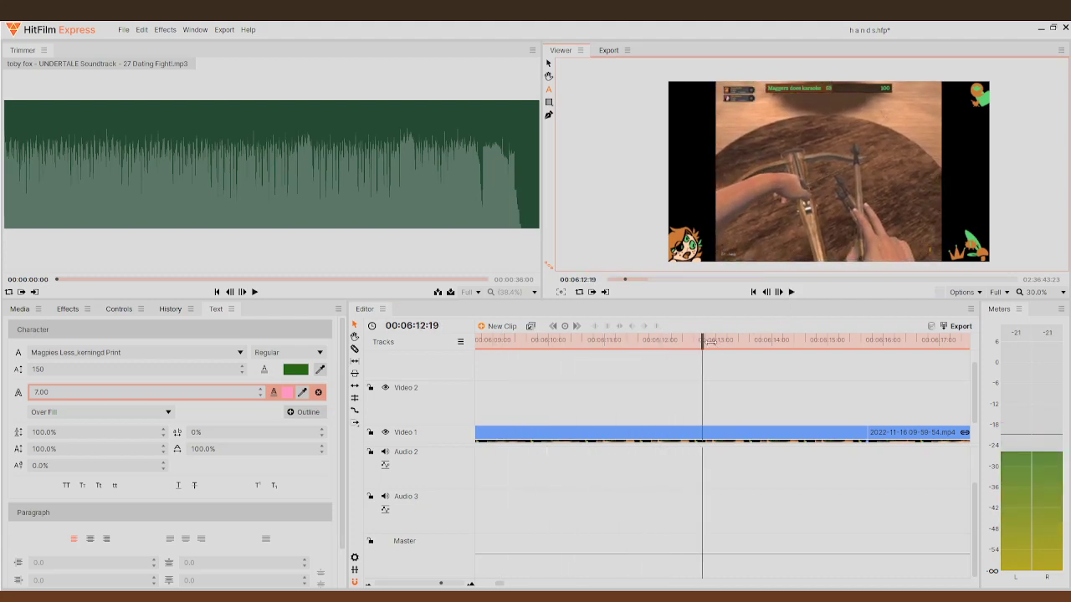
# - Import poo.png and place it on the Video 2 track starting at 00:06:12:17
pyautogui.click(766, 293)
pyautogui.click(766, 293)
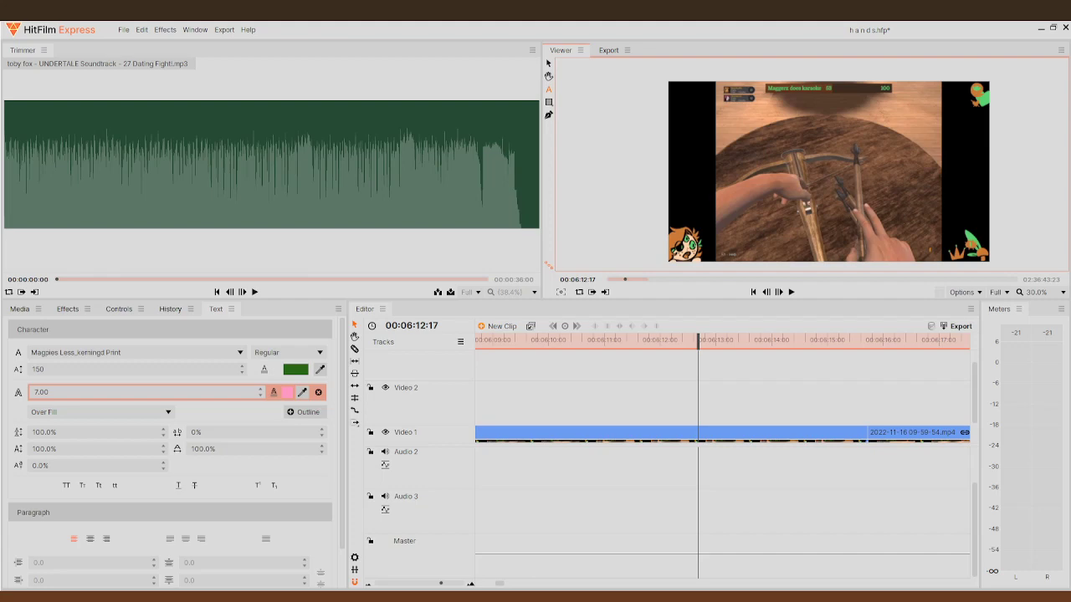
pyautogui.click(20, 309)
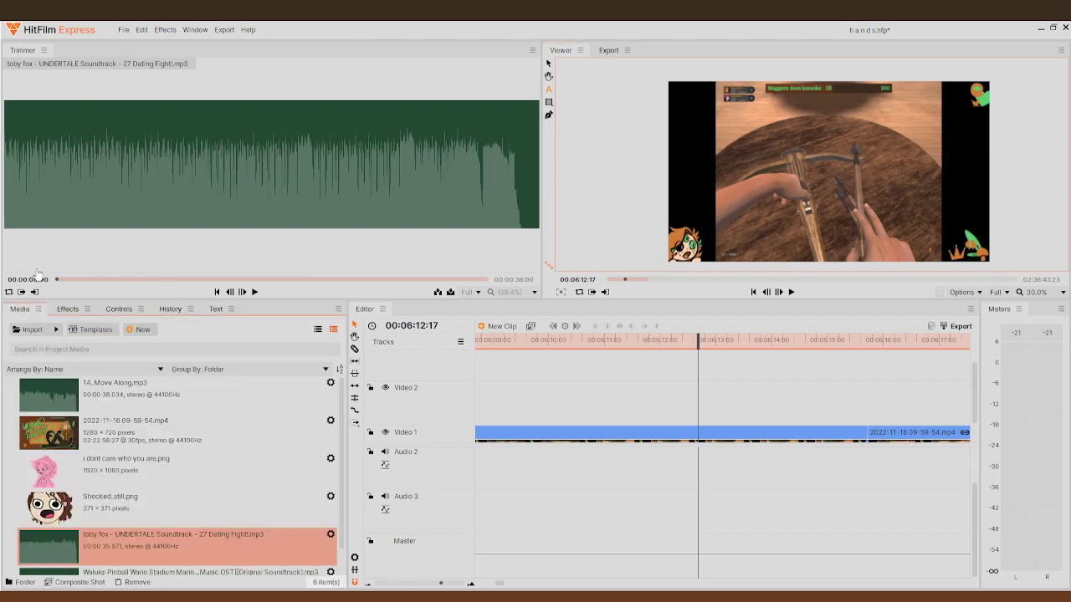
pyautogui.moveTo(239, 149); pyautogui.dragTo(160, 169)
pyautogui.moveTo(66, 512); pyautogui.dragTo(700, 394)
# - Find the end point for the image overlay and split the poo.png clip at 00:06:13:12
pyautogui.click(792, 292)
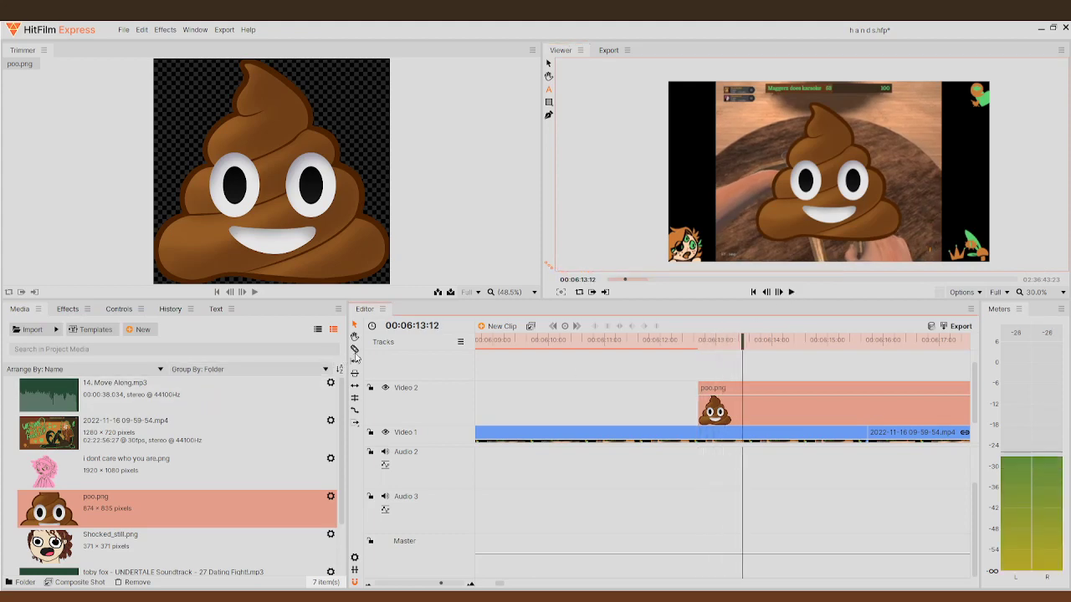
pyautogui.scroll(3, 695, 430)
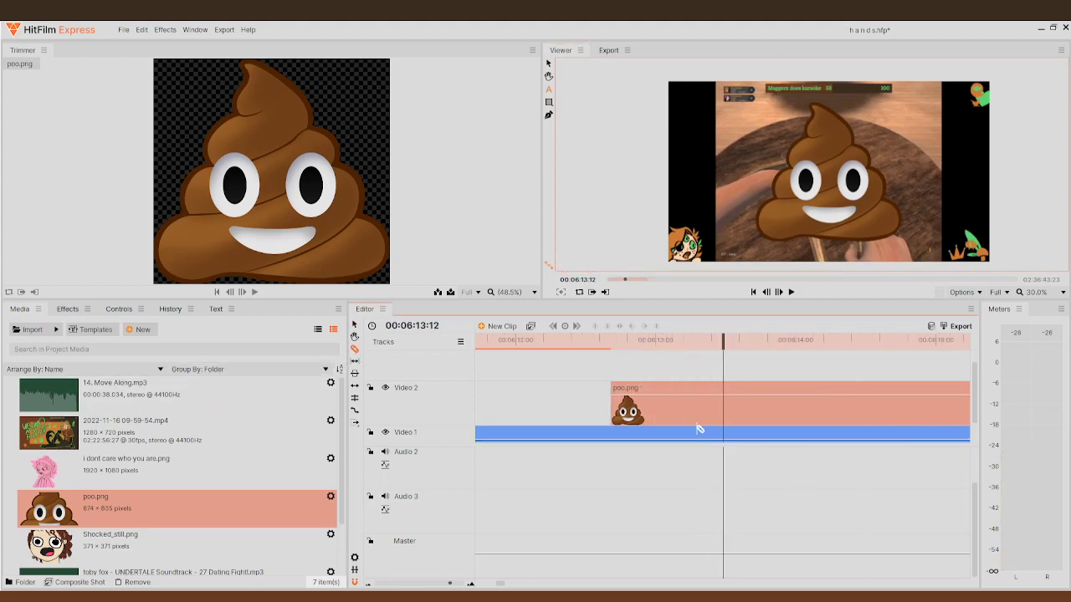
pyautogui.click(791, 292)
pyautogui.click(791, 292)
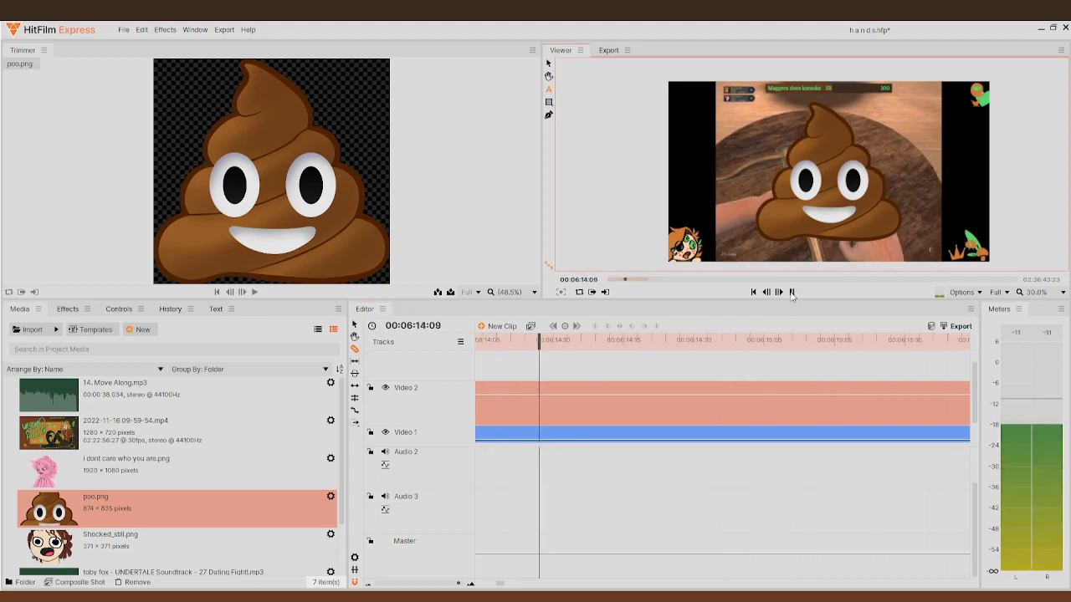
pyautogui.press('Left')
pyautogui.press('Left')
pyautogui.press('Left')
pyautogui.press('Left')
pyautogui.press('Left')
pyautogui.press('Left')
pyautogui.press('Left')
pyautogui.press('Left')
pyautogui.press('Left')
pyautogui.press('Left')
pyautogui.press('Left')
pyautogui.press('Left')
pyautogui.press('Left')
pyautogui.press('Left')
pyautogui.press('Left')
pyautogui.press('Left')
pyautogui.press('Left')
pyautogui.press('Left')
pyautogui.press('Left')
pyautogui.press('Left')
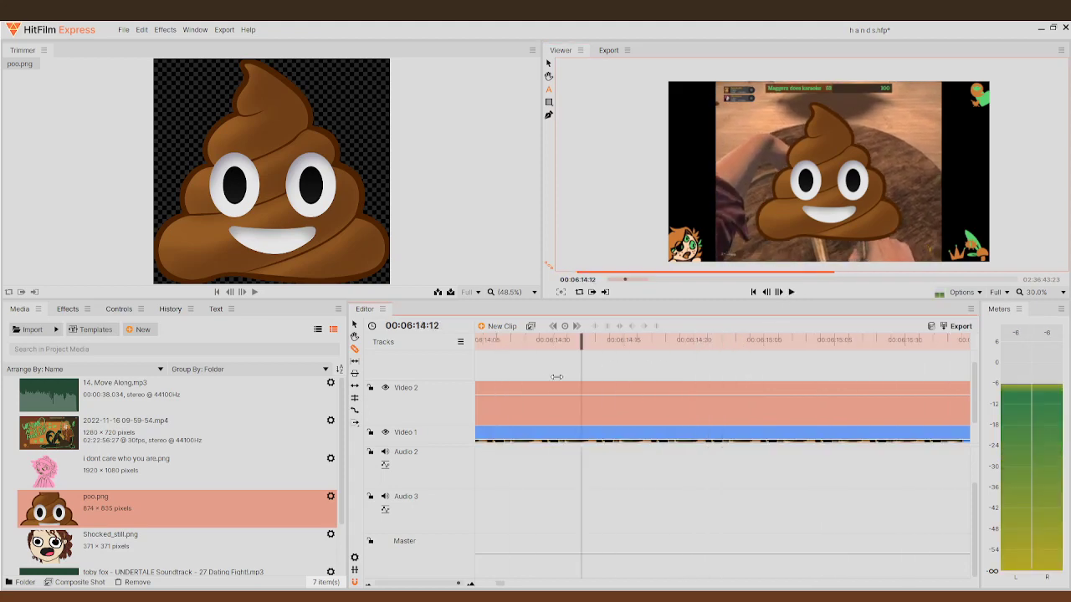
pyautogui.moveTo(470, 403); pyautogui.dragTo(570, 395)
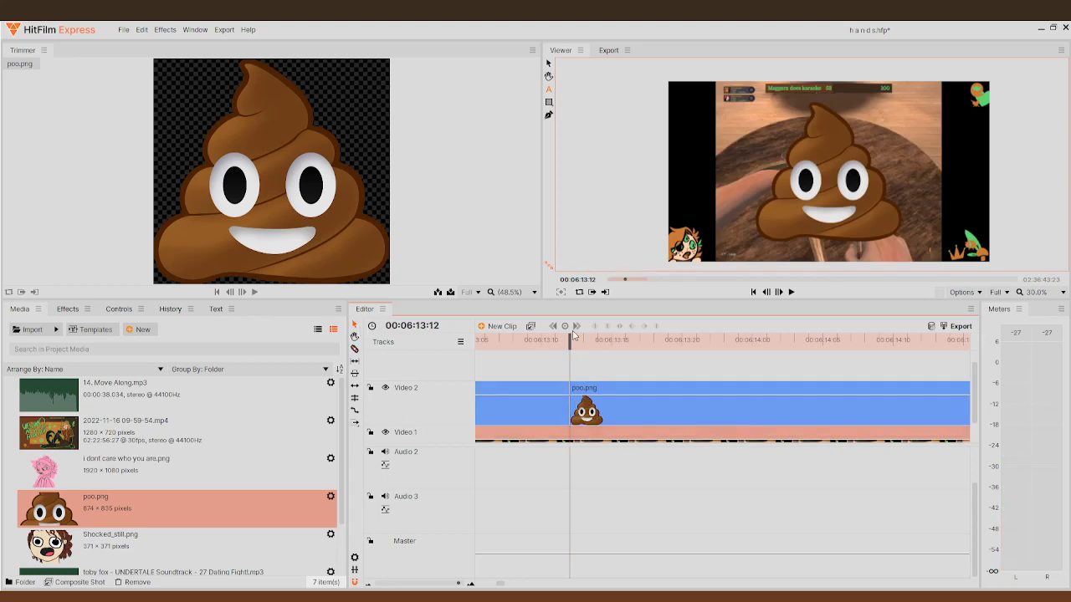
# - Delete the remainder of the poo.png clip after 00:06:13:12
pyautogui.click(604, 419)
pyautogui.press('space')
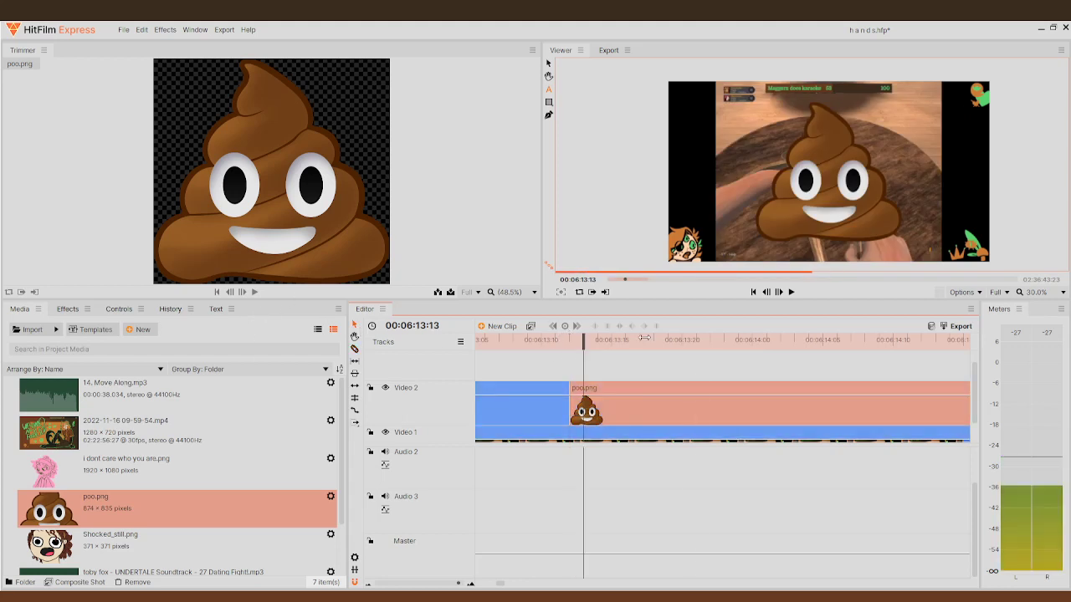
pyautogui.moveTo(973, 368); pyautogui.dragTo(739, 418)
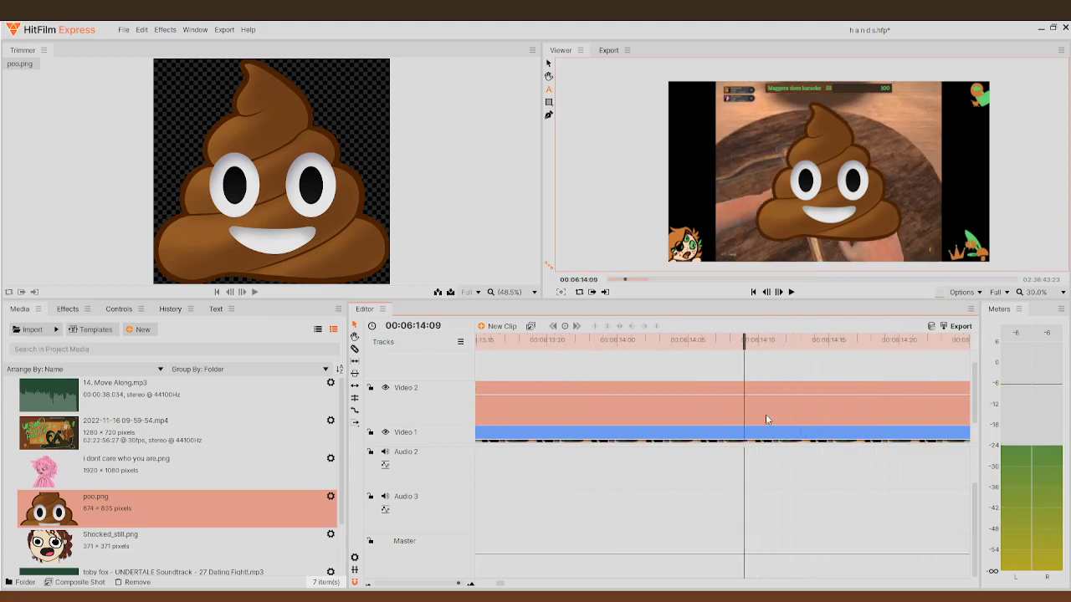
pyautogui.hotkey('ctrl', 'z')
pyautogui.scroll(-1, 766, 414)
pyautogui.scroll(-3, 732, 389)
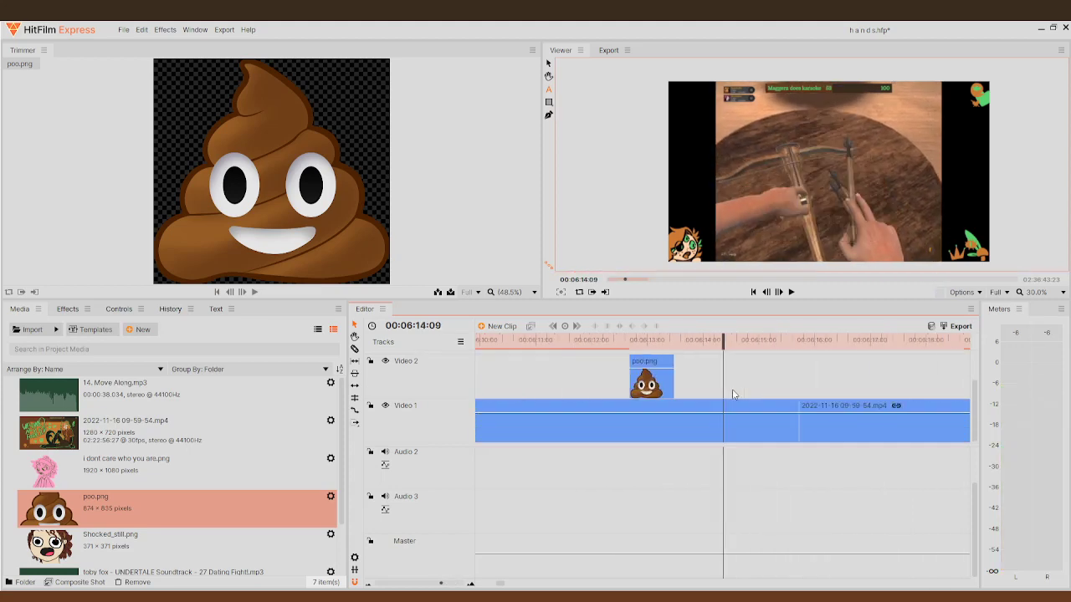
# - Split the Video 1 clip at 00:06:13:12, where the poo.png overlay ends, and delete the section following the cut
pyautogui.scroll(3, 744, 399)
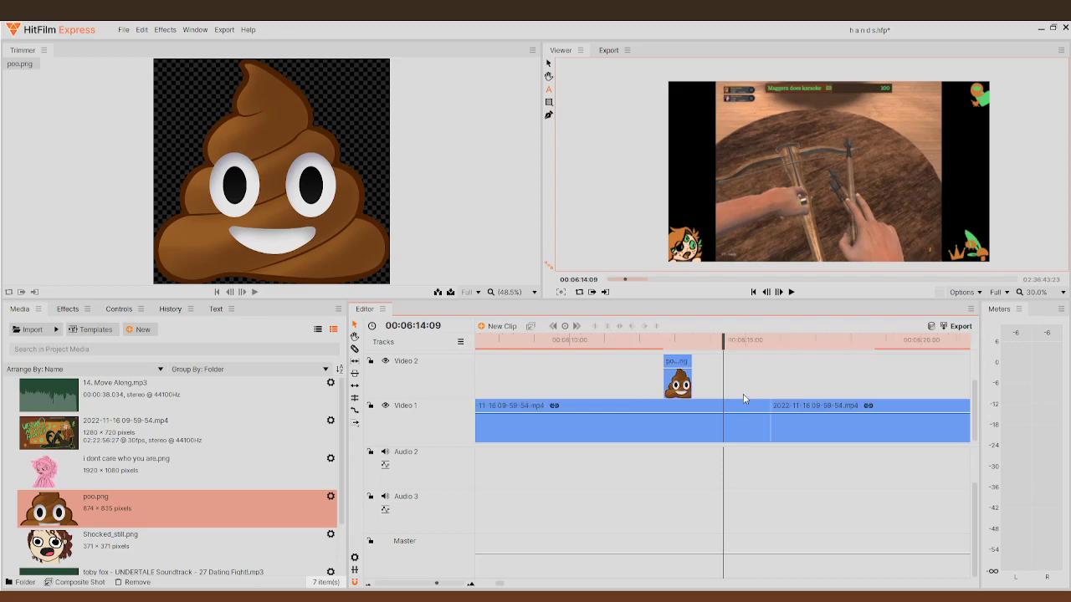
pyautogui.moveTo(721, 345)
pyautogui.mouseDown()
pyautogui.moveTo(694, 345)
pyautogui.moveTo(713, 347)
pyautogui.mouseUp()
pyautogui.click(723, 346)
pyautogui.scroll(3, 722, 345)
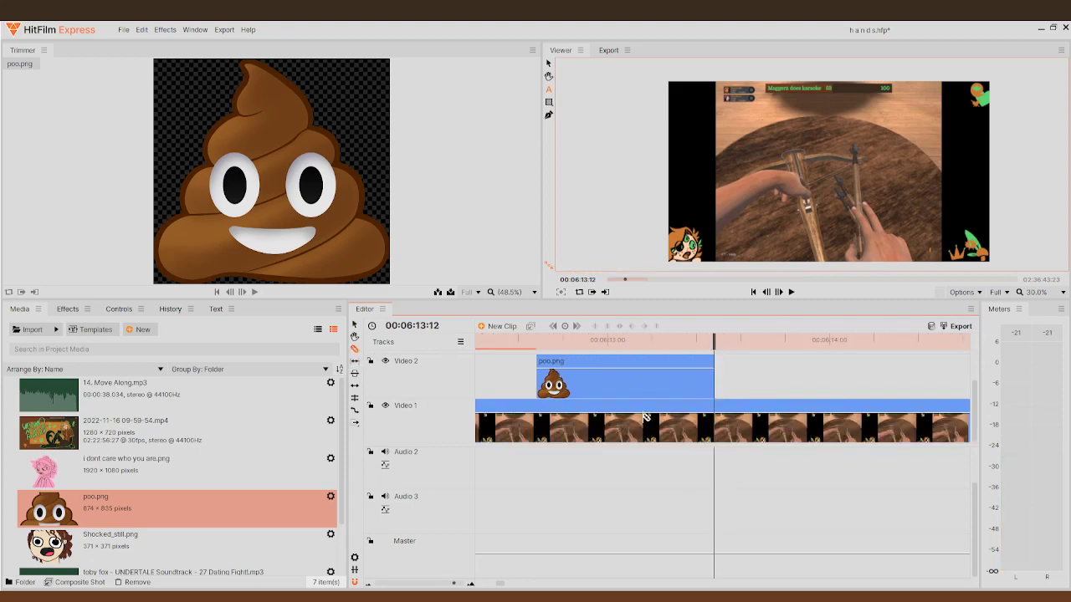
pyautogui.click(713, 409)
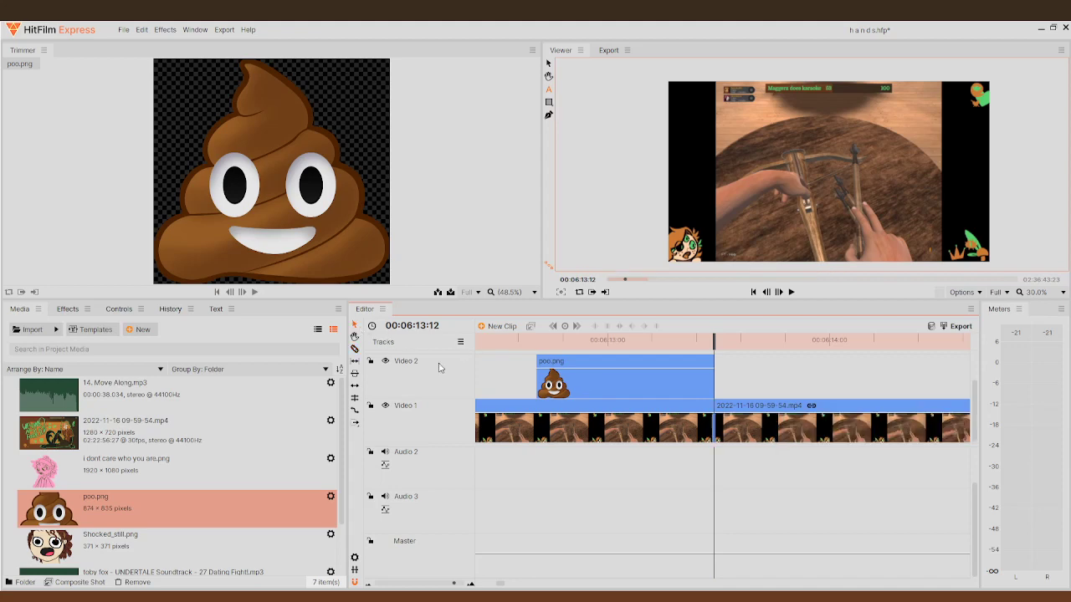
pyautogui.click(761, 407)
pyautogui.press('Delete')
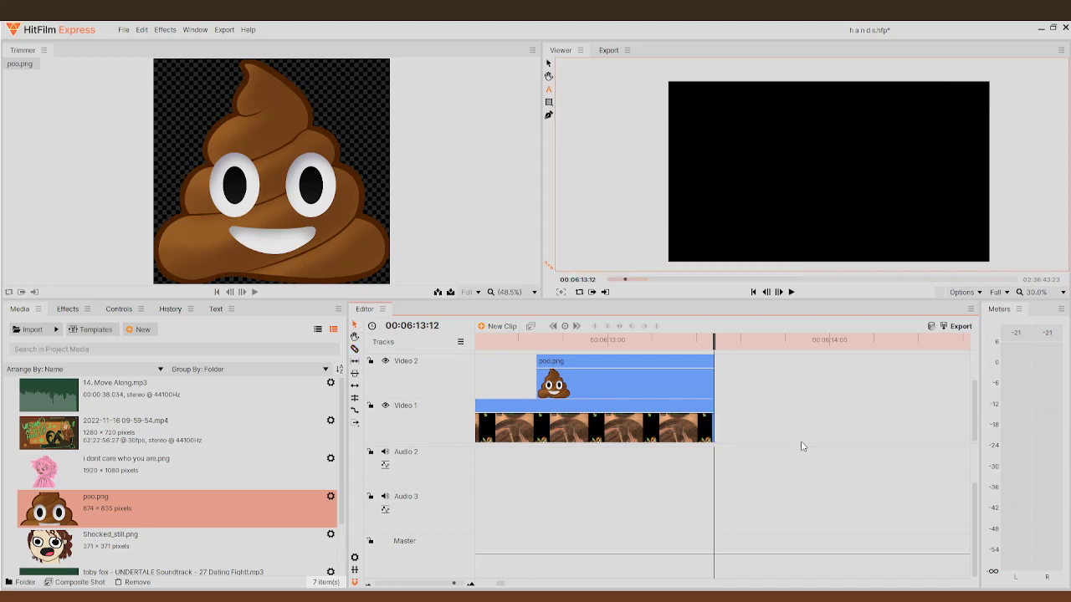
# - Select all the clips after the gap and move them back together to start at 00:06:13:12
pyautogui.scroll(-3, 811, 418)
pyautogui.moveTo(731, 376); pyautogui.dragTo(912, 452)
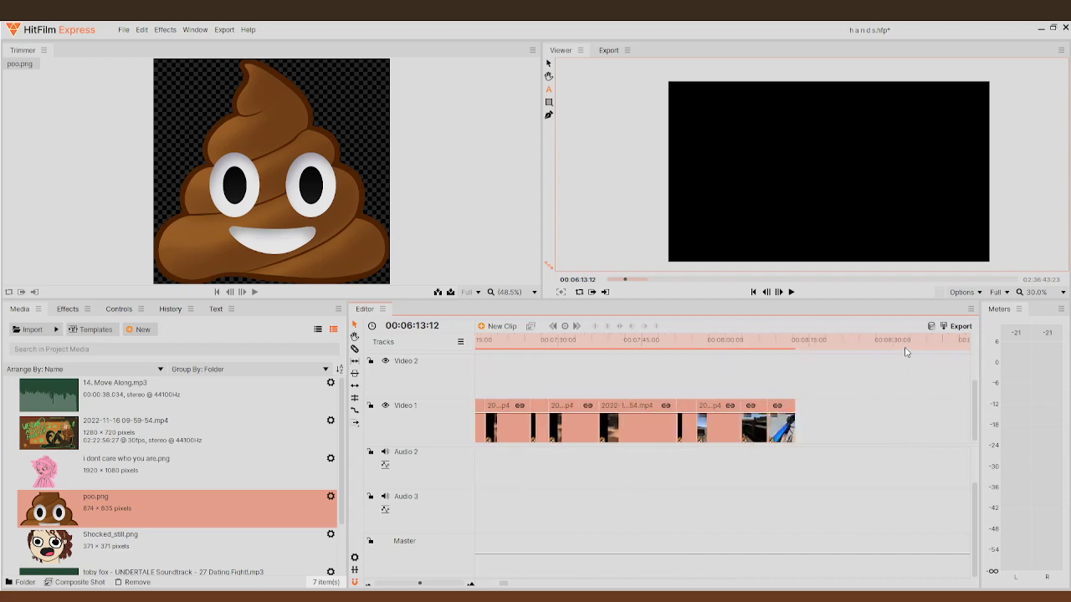
pyautogui.moveTo(516, 431); pyautogui.dragTo(893, 447)
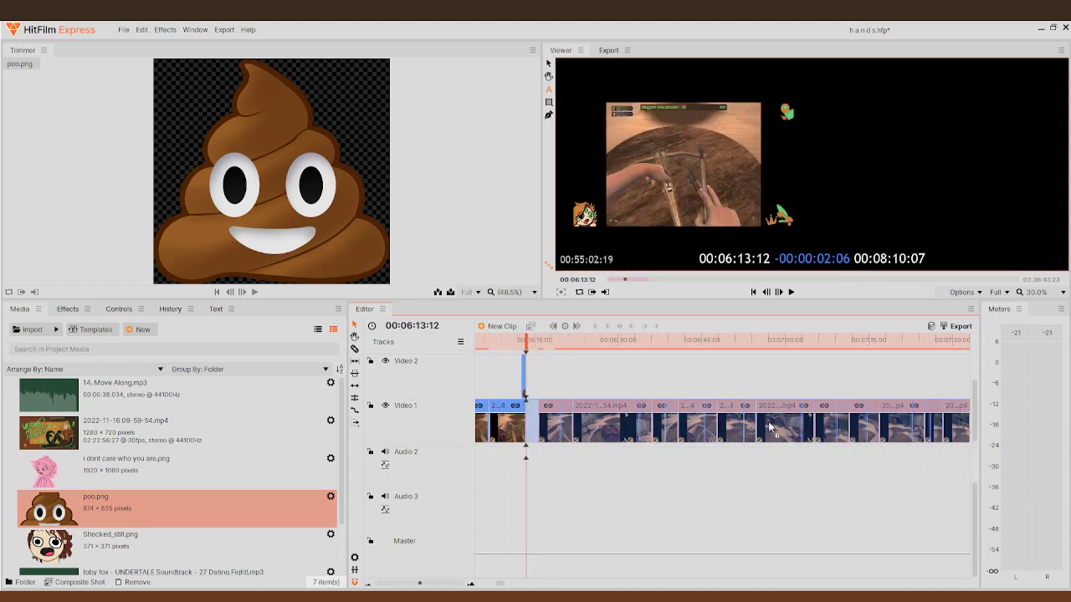
pyautogui.moveTo(538, 387); pyautogui.dragTo(538, 387)
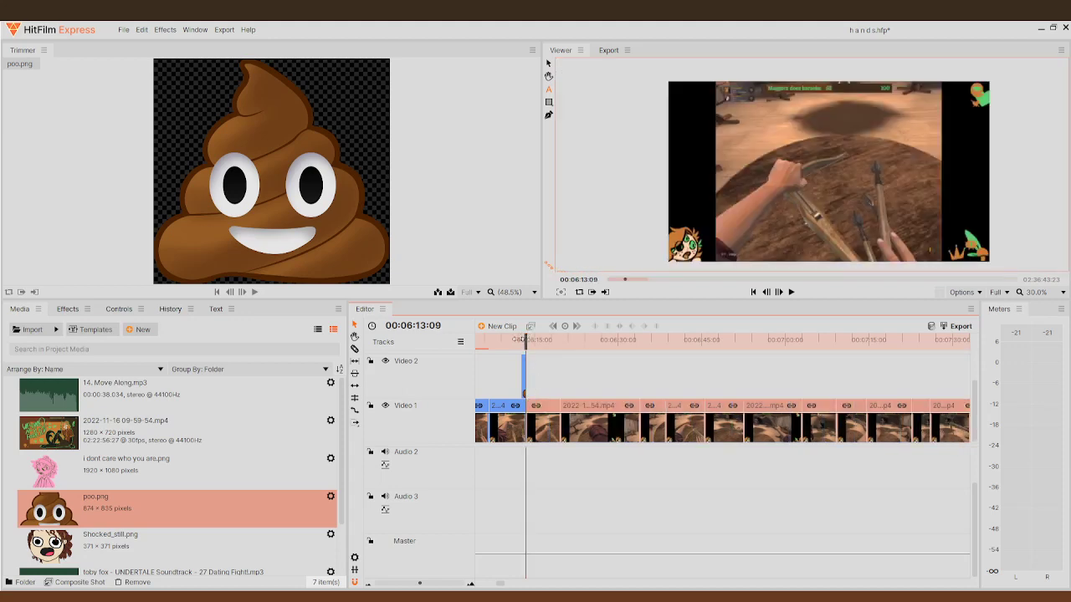
# - Play back the closed-up edit from 00:06:05:07 through the crossbow scene, and clear the clip selection
pyautogui.moveTo(523, 338); pyautogui.dragTo(487, 338)
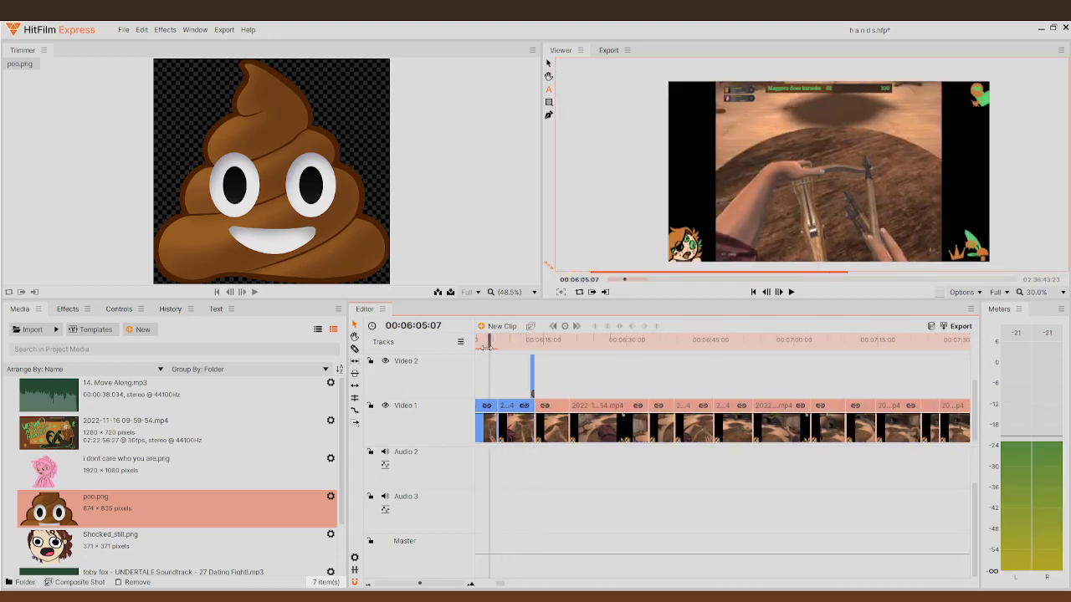
pyautogui.click(791, 293)
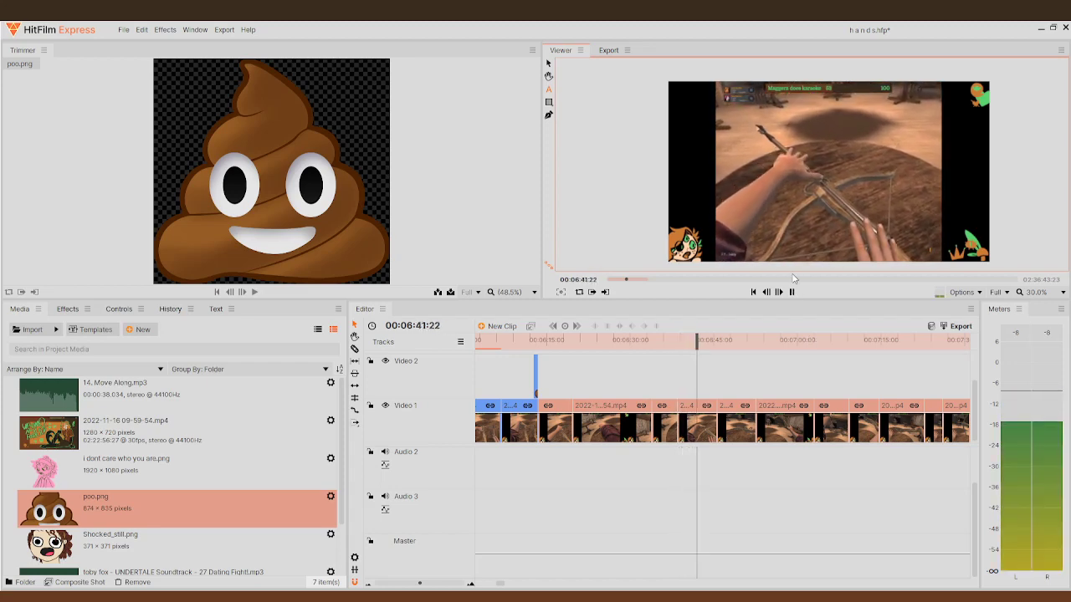
pyautogui.click(792, 292)
pyautogui.hotkey('ctrl', 'a')
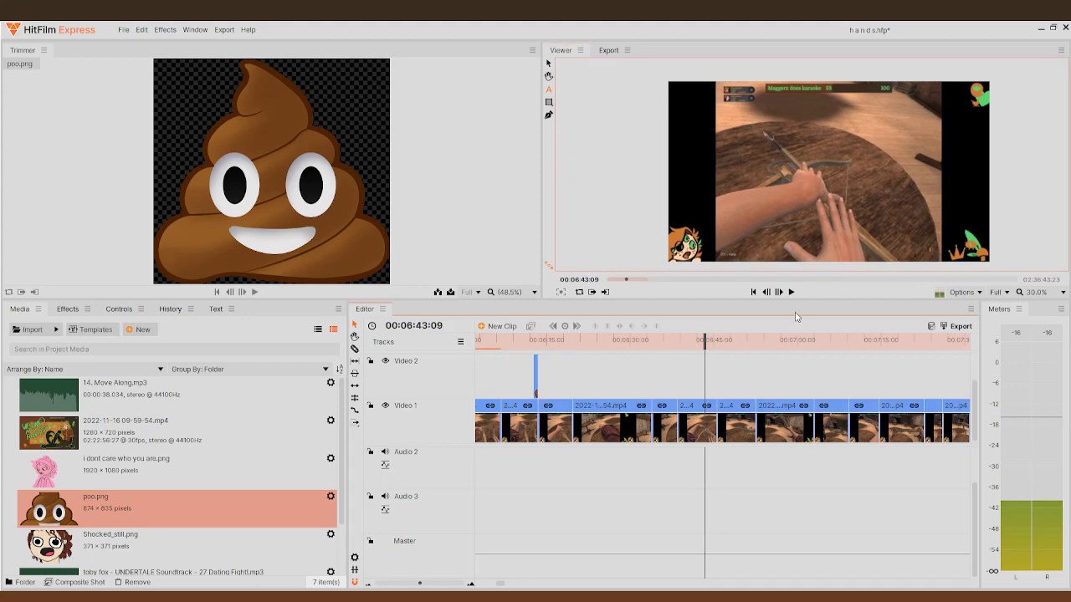
# - Replay the crossbow scene from 00:06:42:09 and stop the playhead at 00:06:44:19
pyautogui.click(789, 292)
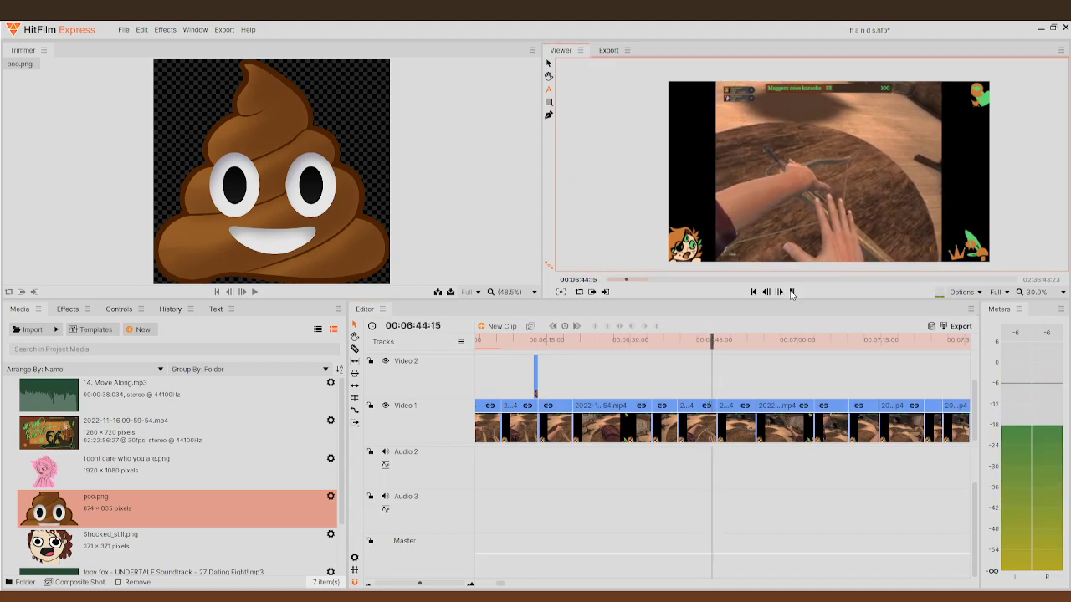
pyautogui.moveTo(706, 339); pyautogui.dragTo(703, 343)
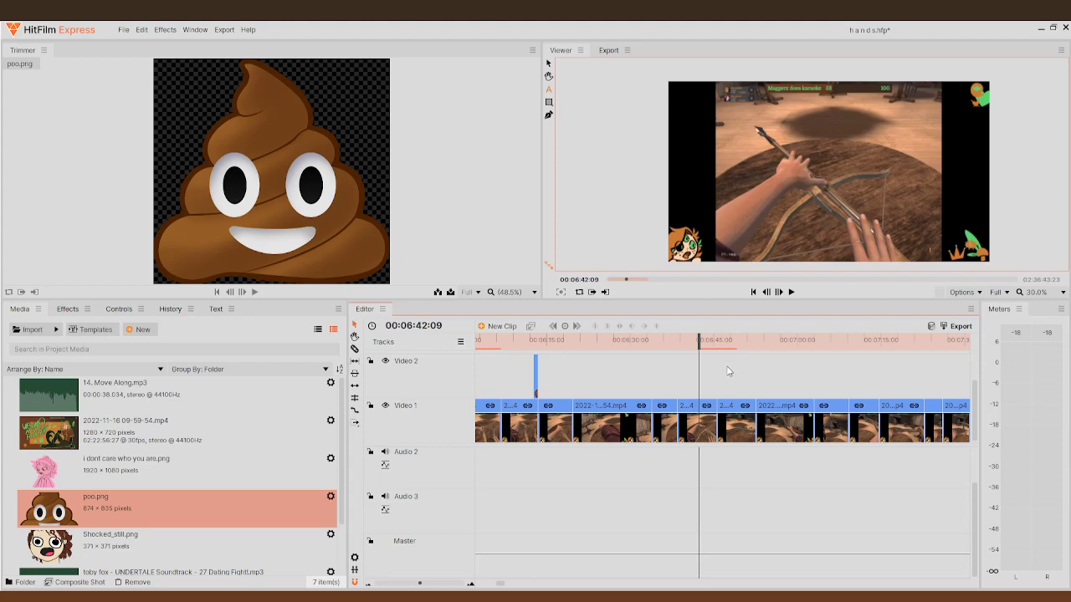
pyautogui.scroll(6, 766, 394)
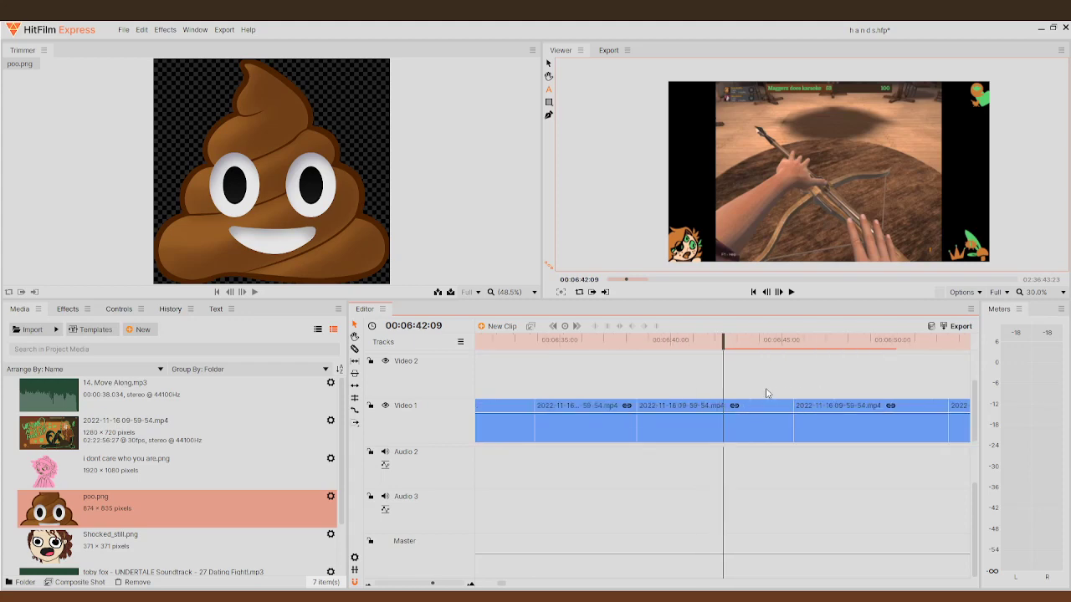
pyautogui.click(793, 292)
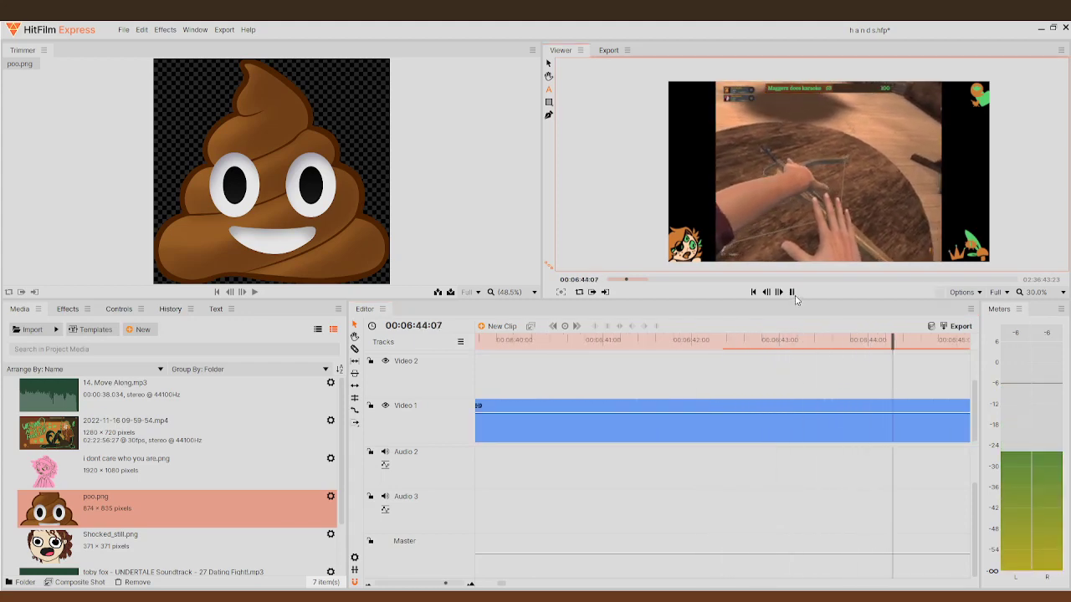
pyautogui.click(792, 292)
pyautogui.moveTo(919, 348); pyautogui.dragTo(795, 400)
pyautogui.hotkey('ctrl', 'z')
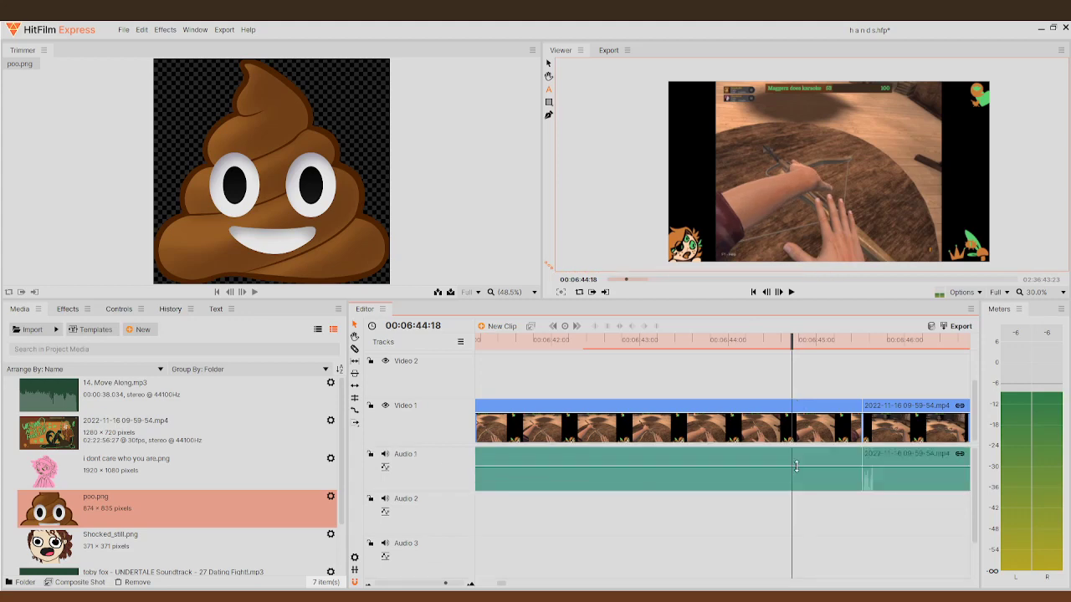
pyautogui.click(782, 292)
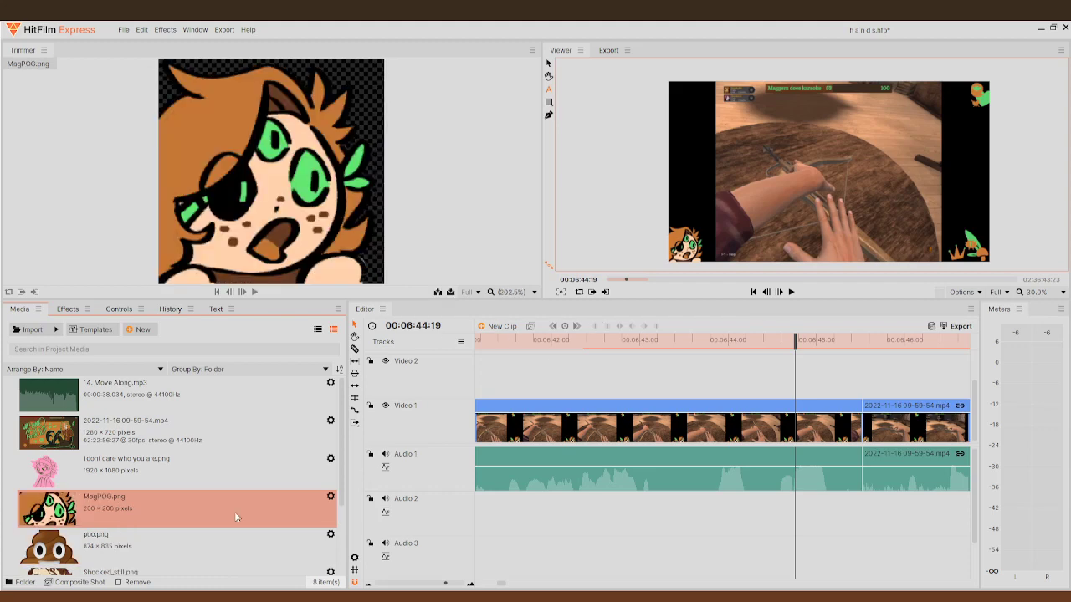
# - Place MagPOG.png on Video 2 at 00:06:44:19, enlarge it to about 255% and mirror it horizontally
pyautogui.moveTo(71, 503); pyautogui.dragTo(801, 419)
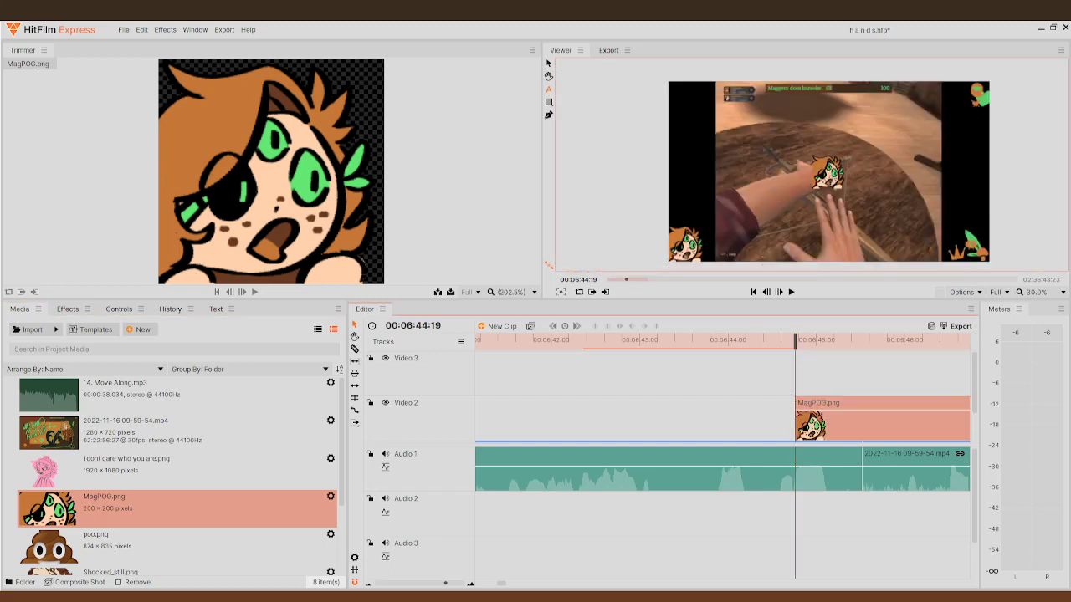
pyautogui.click(853, 215)
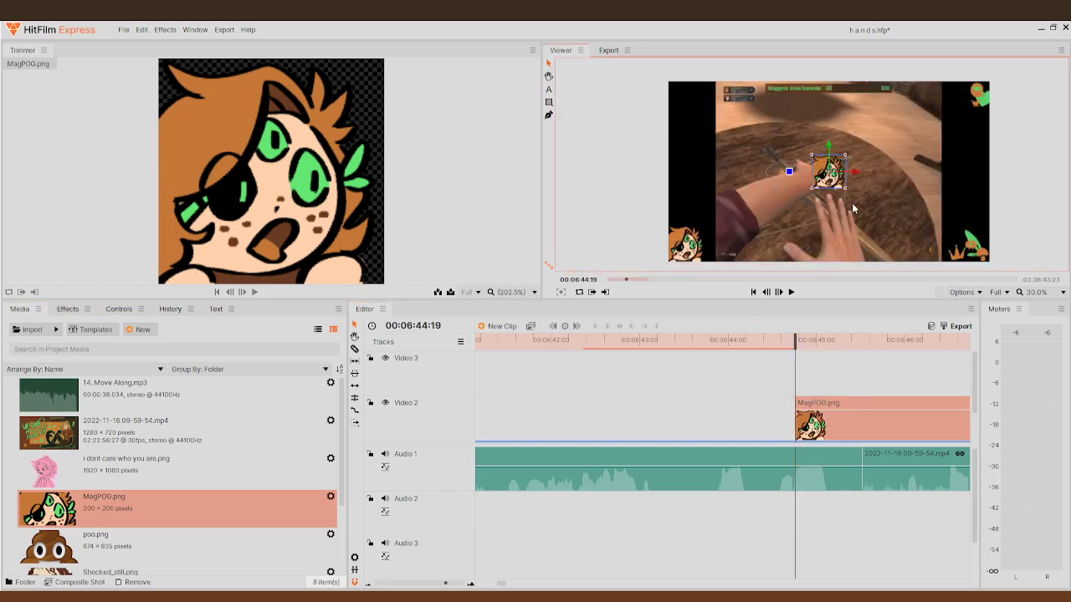
pyautogui.moveTo(812, 192); pyautogui.dragTo(781, 214)
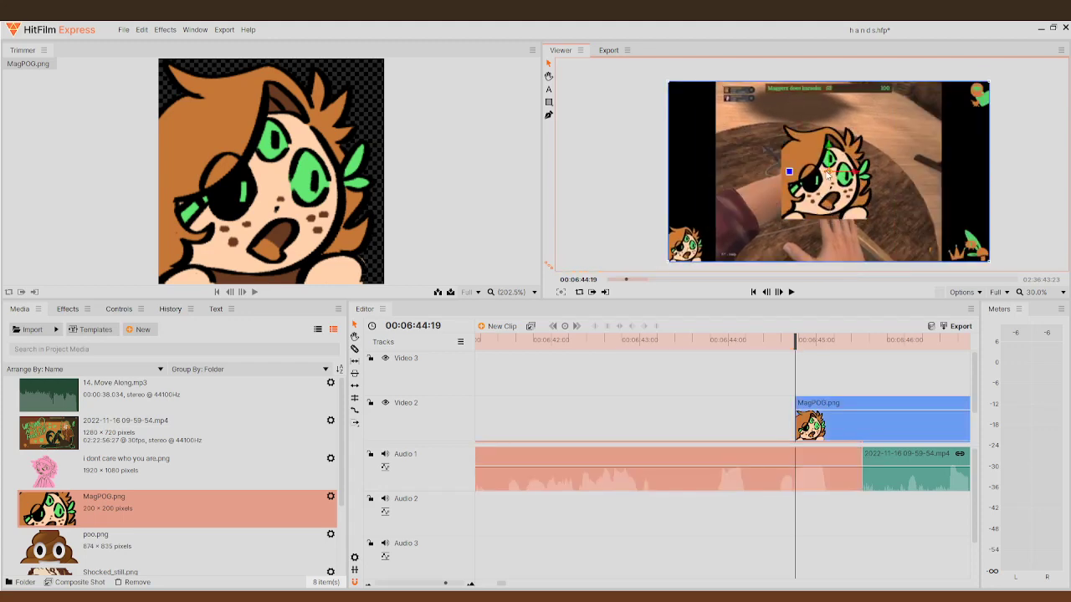
pyautogui.click(827, 186)
pyautogui.moveTo(780, 220); pyautogui.dragTo(873, 214)
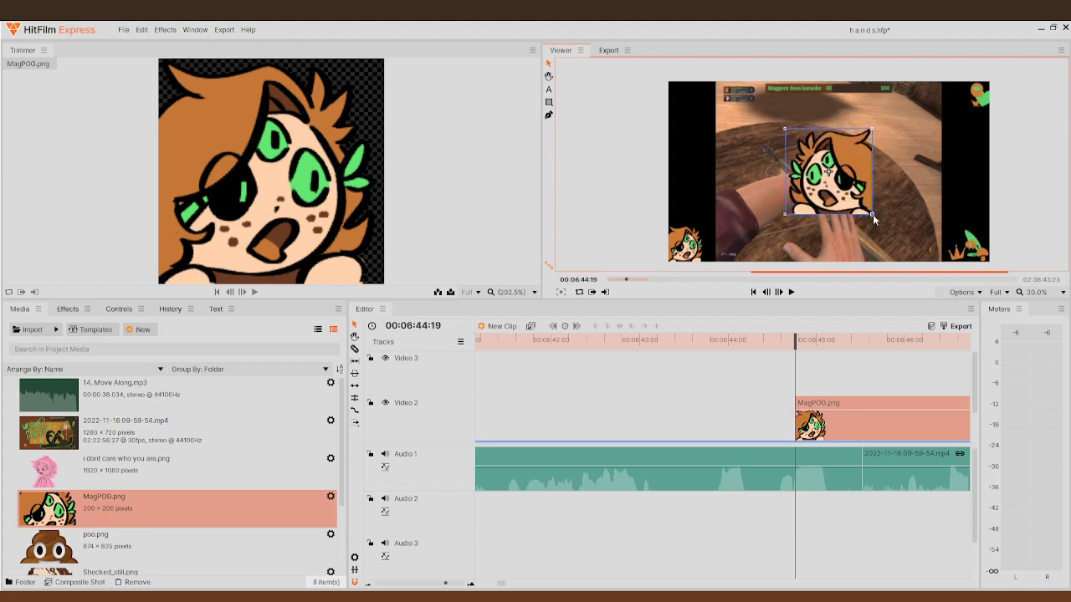
# - Move the MagPOG.png overlay to about 590, 13 near the picture's right edge and rotate it about -26°
pyautogui.click(872, 170)
pyautogui.click(872, 170)
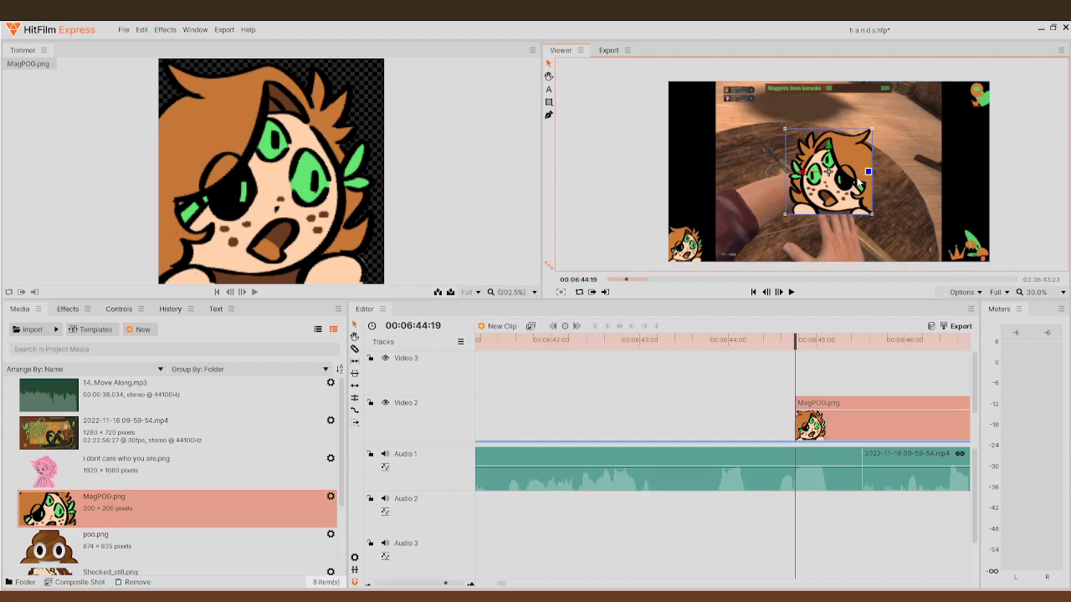
pyautogui.moveTo(876, 176); pyautogui.dragTo(928, 171)
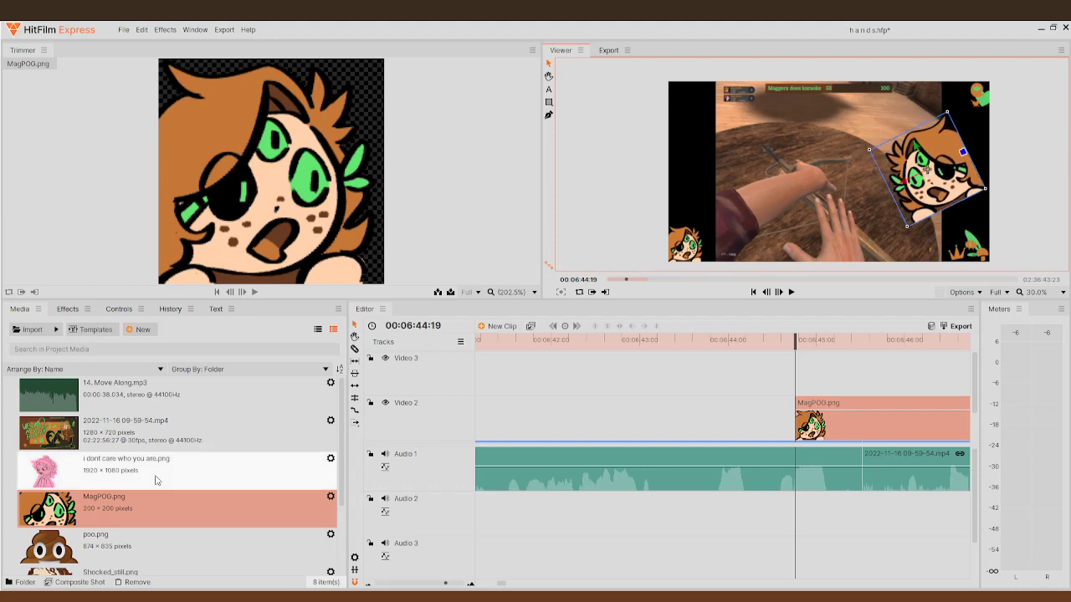
# - Keyframe MagPOG.png's position frame by frame from 00:06:44:19 to 00:06:44:24, shaking it between its placed spot and about 766, -70
pyautogui.click(118, 308)
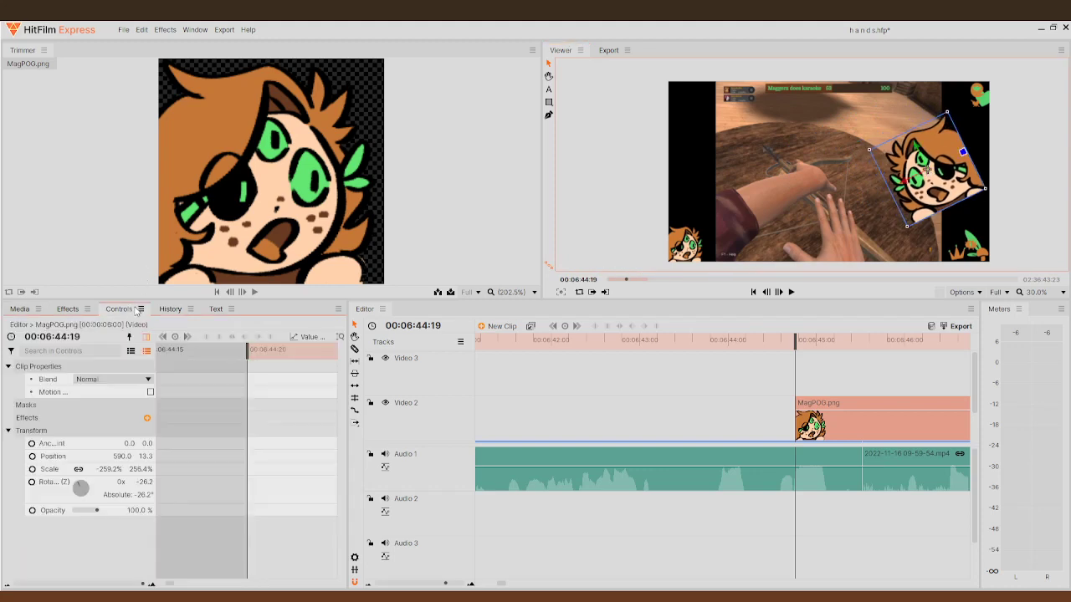
pyautogui.click(32, 457)
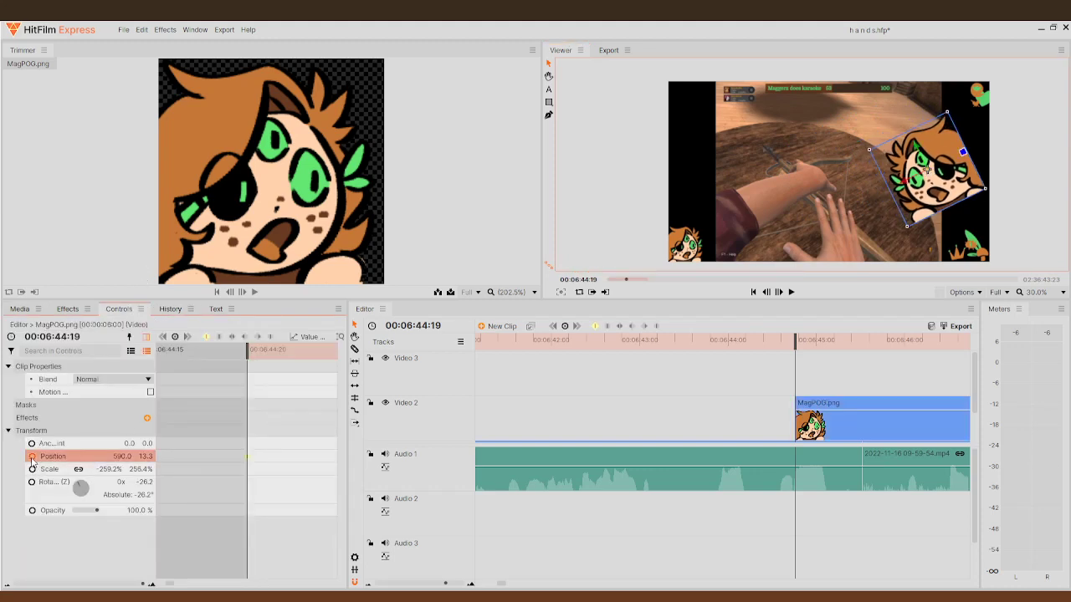
pyautogui.click(779, 292)
pyautogui.moveTo(926, 170); pyautogui.dragTo(958, 180)
pyautogui.click(779, 292)
pyautogui.click(779, 292)
pyautogui.click(779, 292)
pyautogui.click(779, 292)
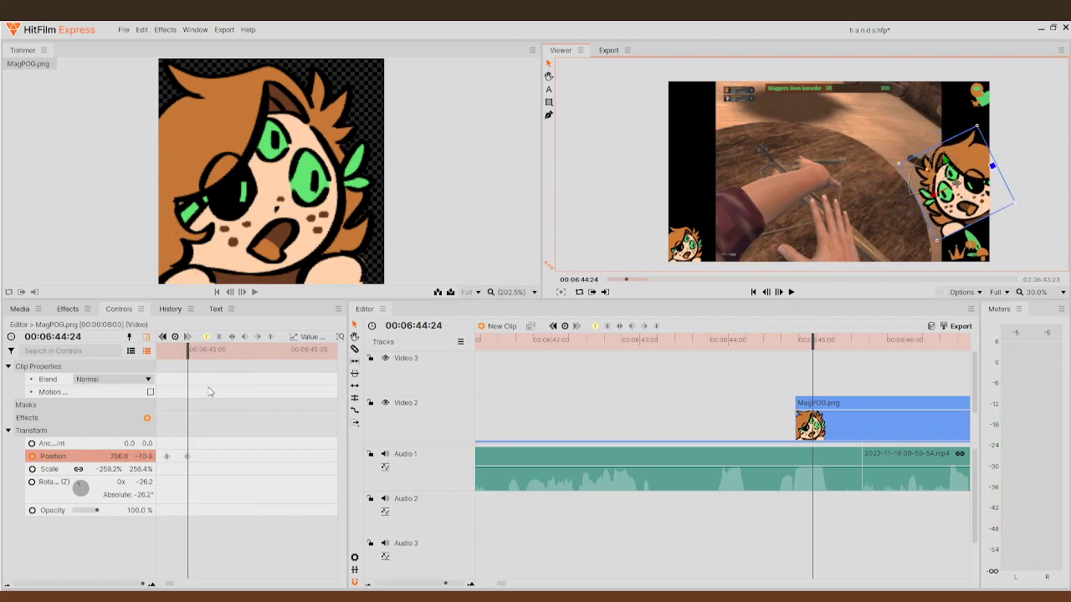
# - Copy all the MagPOG.png position keyframes and paste them at 00:06:45:00 to extend the shake
pyautogui.scroll(3, 209, 403)
pyautogui.moveTo(266, 460); pyautogui.dragTo(224, 465)
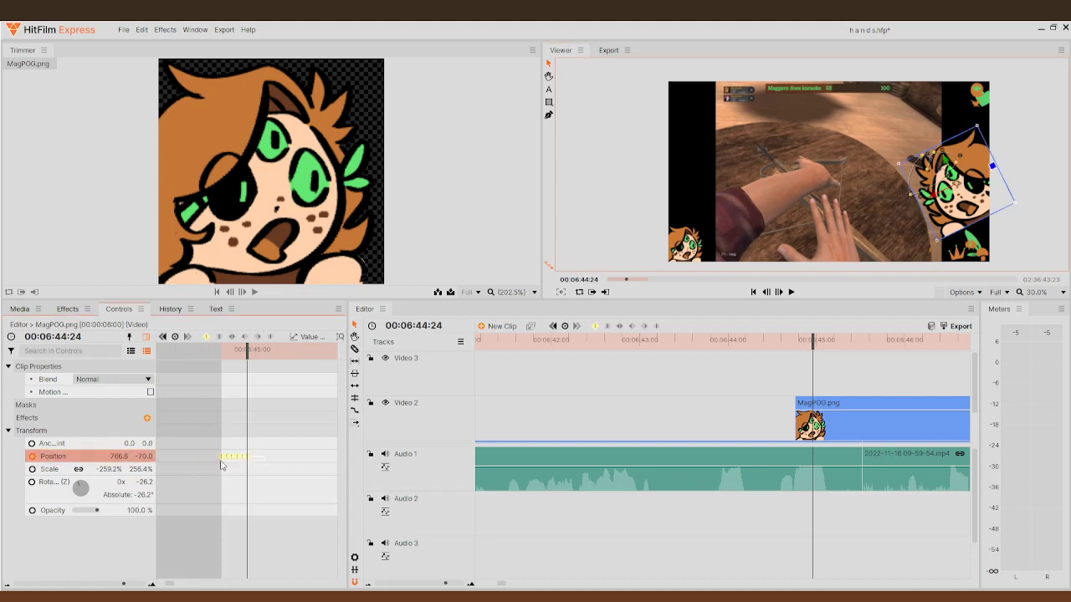
pyautogui.click(779, 292)
pyautogui.click(266, 456)
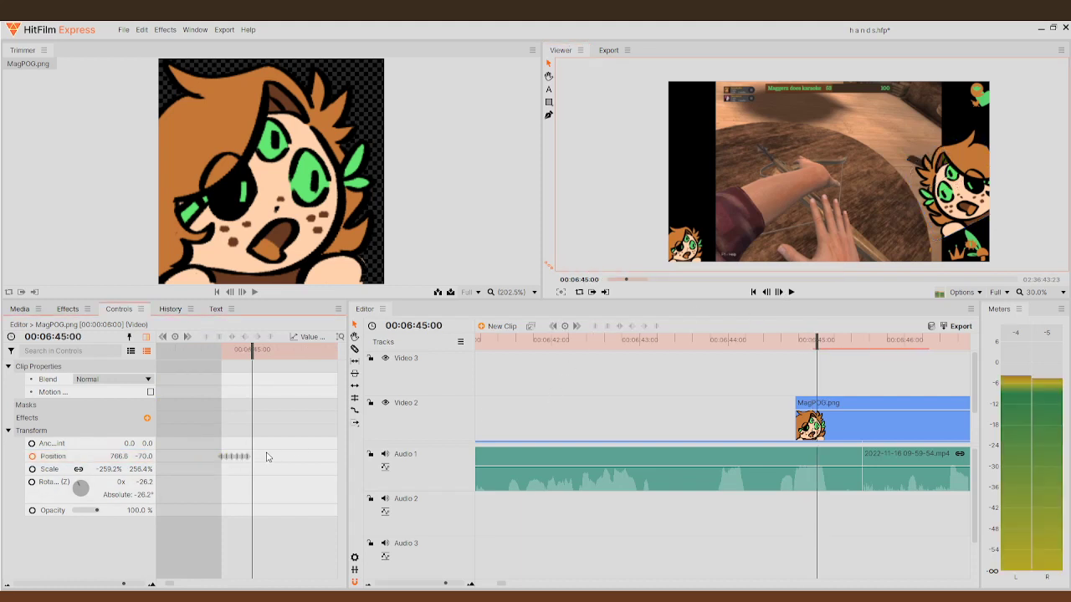
pyautogui.moveTo(266, 456); pyautogui.dragTo(272, 481)
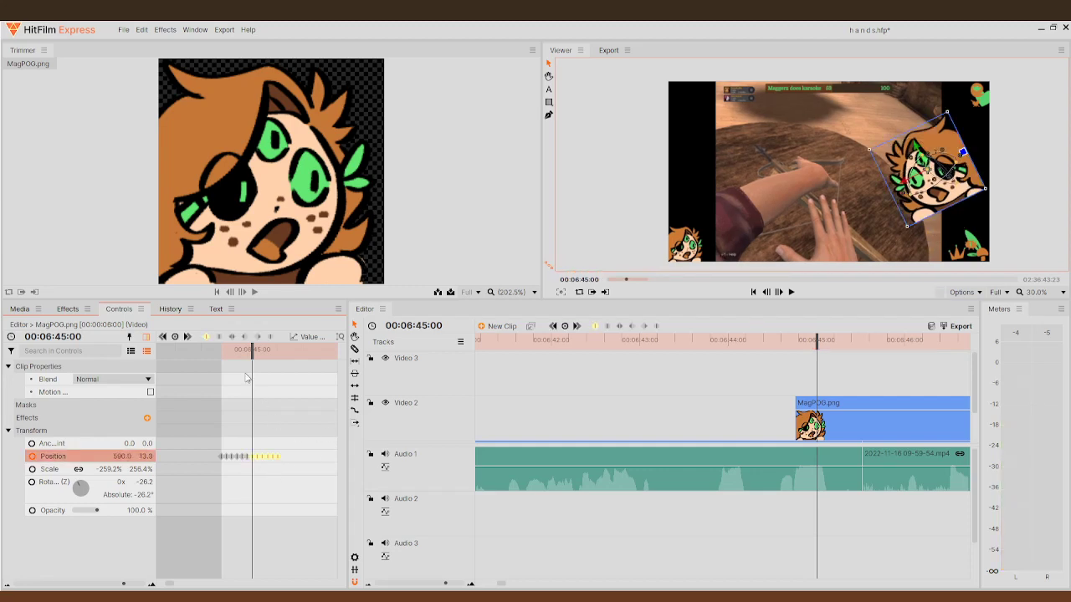
# - Play the shake from 00:06:44:19, split the MagPOG.png clip at 00:06:45:13 and delete the remainder
pyautogui.press('Up')
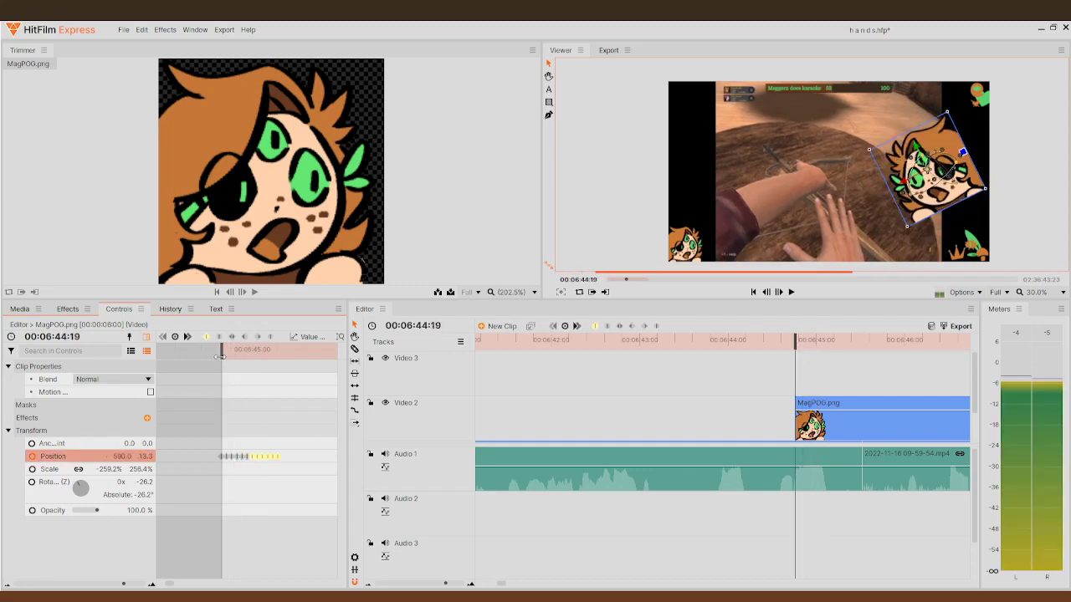
pyautogui.click(791, 292)
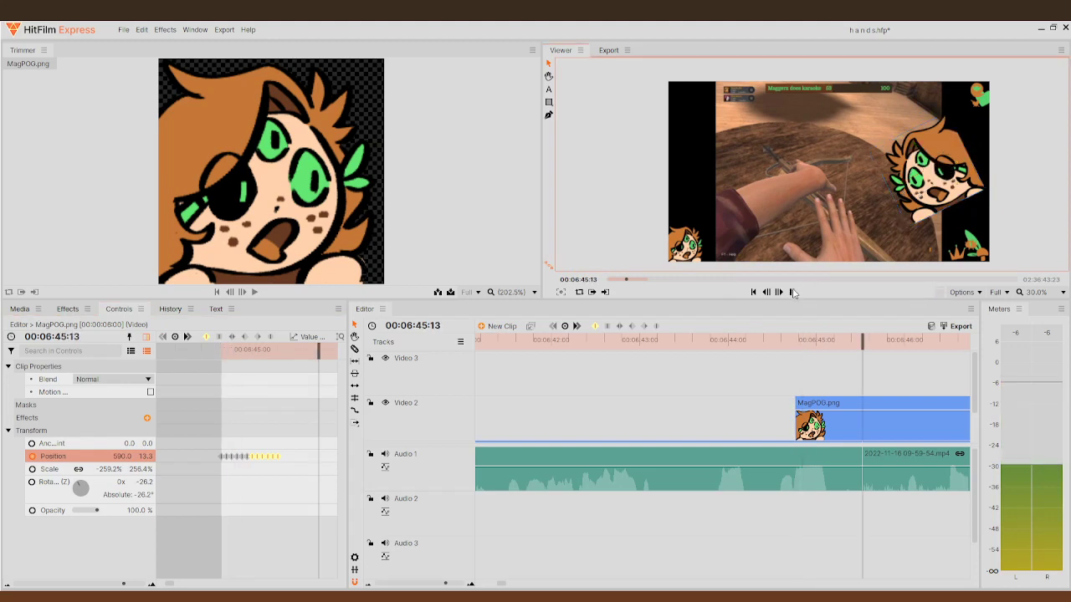
pyautogui.click(793, 293)
pyautogui.click(354, 349)
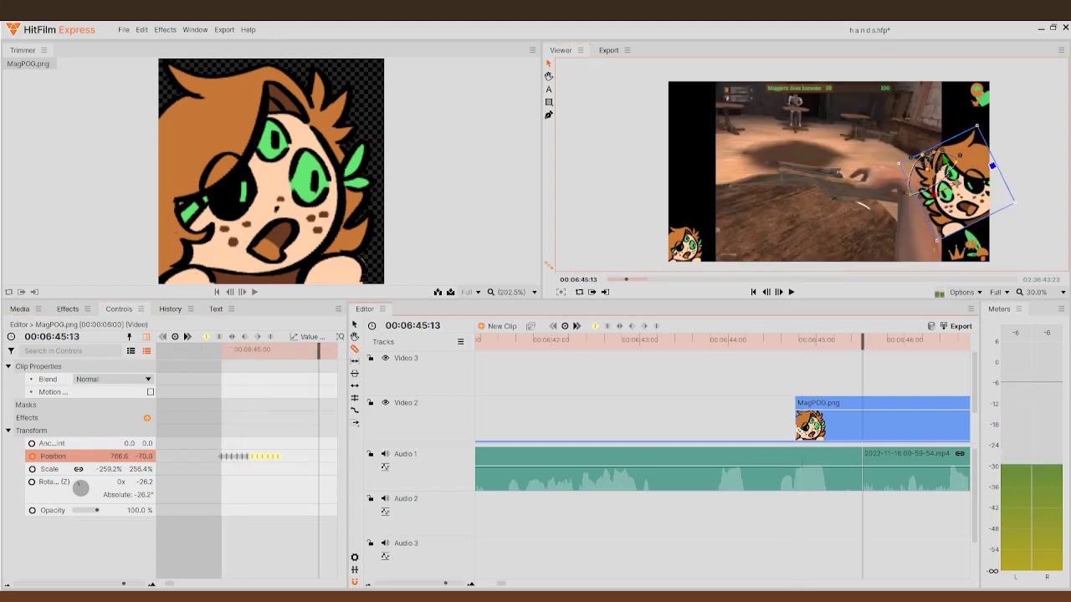
pyautogui.click(863, 423)
pyautogui.click(354, 325)
pyautogui.click(893, 430)
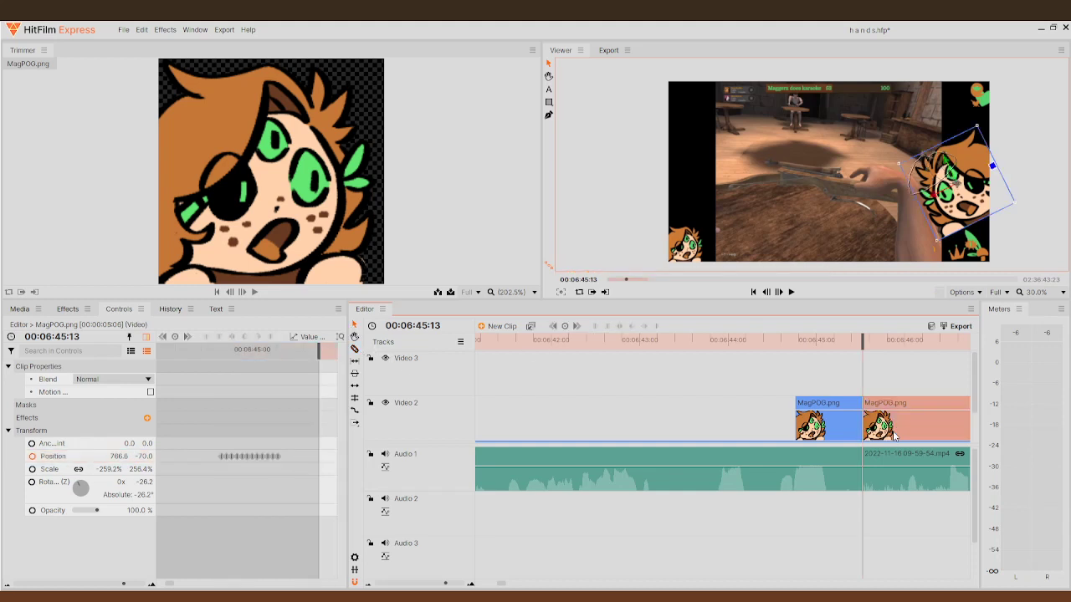
pyautogui.press('Delete')
# - Play back the trimmed MagPOG.png overlay and the footage following it up to 00:06:51:07
pyautogui.moveTo(863, 346); pyautogui.dragTo(682, 341)
pyautogui.click(791, 292)
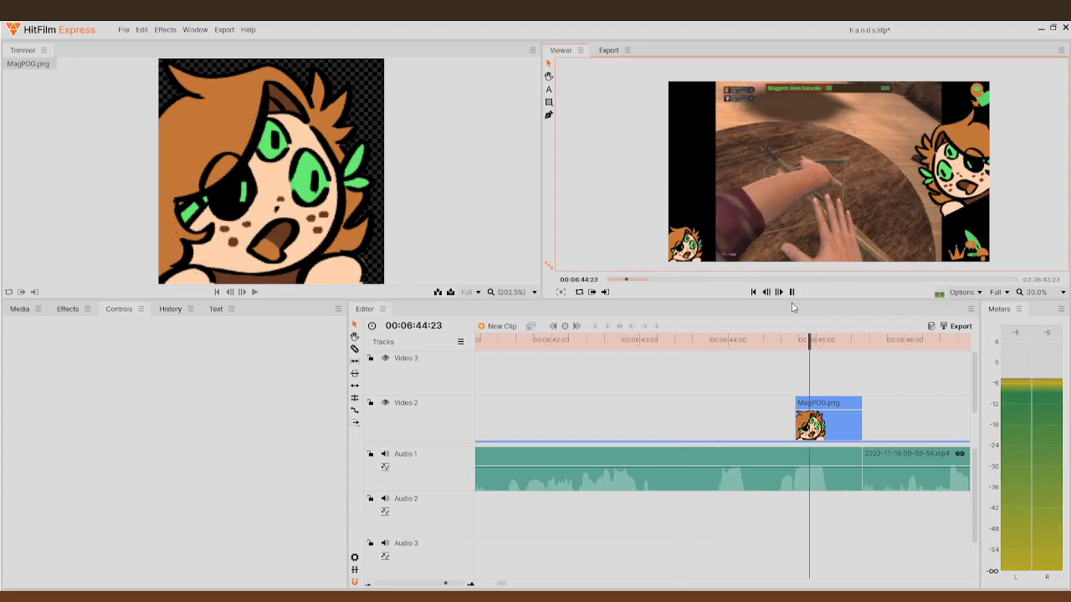
pyautogui.click(792, 293)
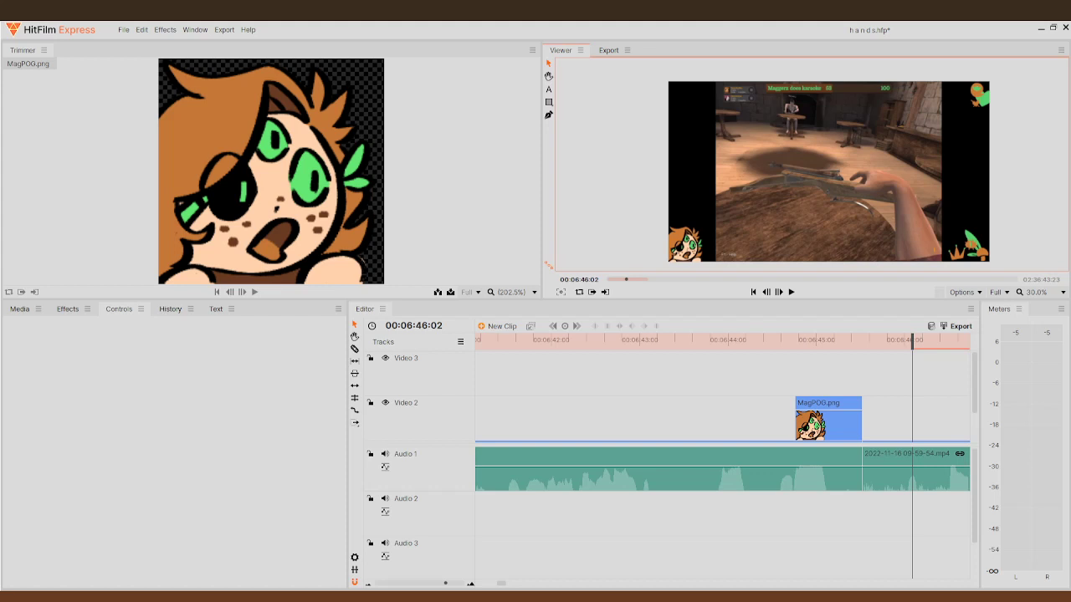
pyautogui.scroll(-1, 895, 385)
pyautogui.moveTo(873, 340); pyautogui.dragTo(865, 340)
pyautogui.click(793, 293)
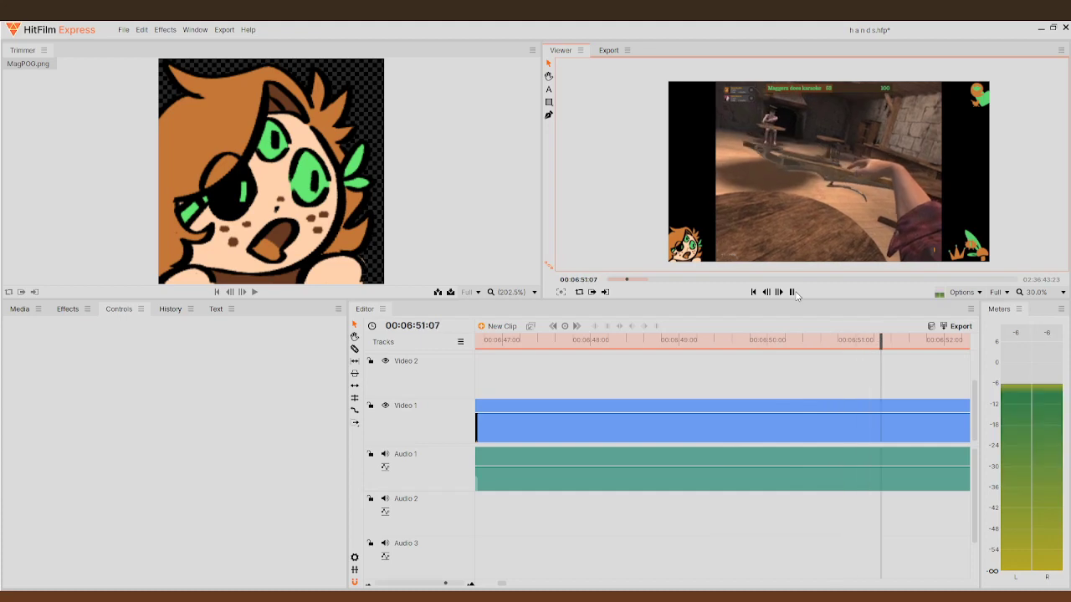
pyautogui.click(793, 293)
# - Place Shocked_still.png on Video 2 above the crossbow footage so that it starts at 00:06:49:24
pyautogui.moveTo(881, 352); pyautogui.dragTo(757, 366)
pyautogui.click(19, 309)
pyautogui.scroll(-3, 25, 502)
pyautogui.moveTo(22, 500); pyautogui.dragTo(792, 416)
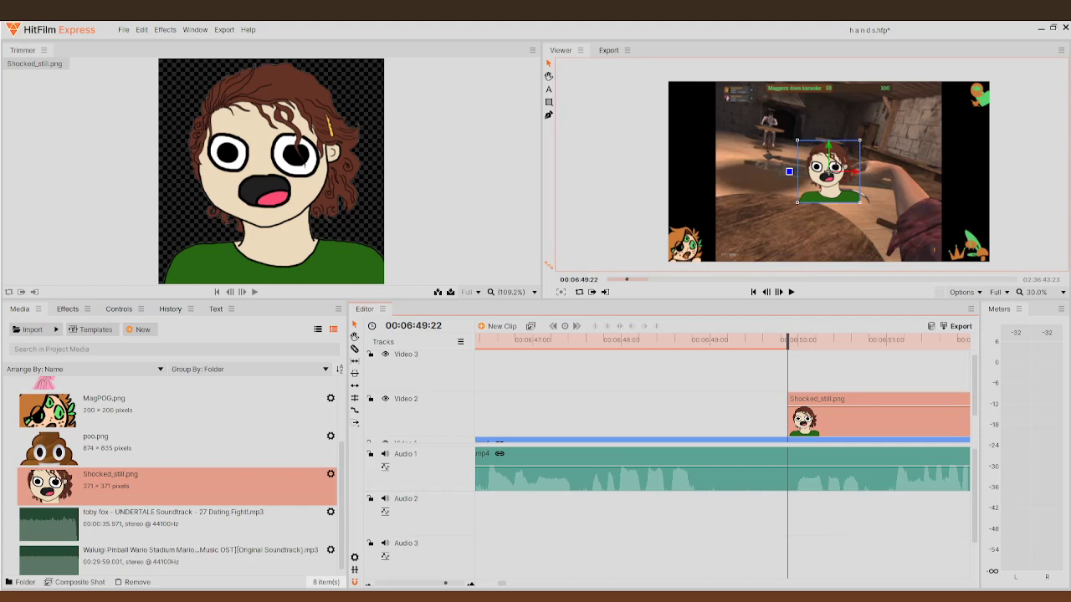
pyautogui.moveTo(814, 414); pyautogui.dragTo(830, 413)
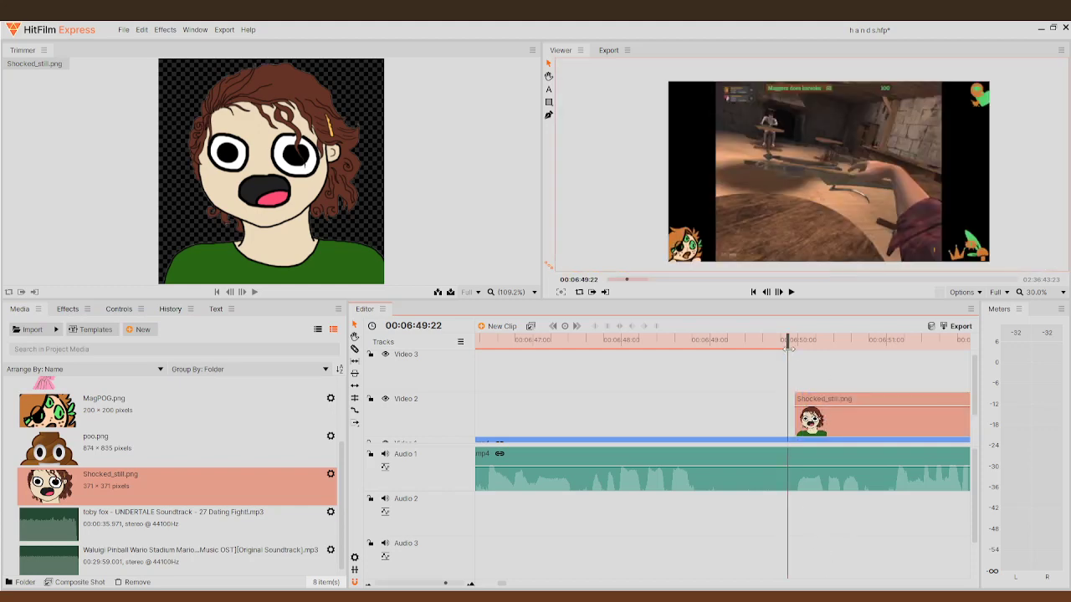
# - Move the Shocked_still.png overlay to -300, 310 in the picture's upper left and rotate it about 21.6°
pyautogui.moveTo(821, 178); pyautogui.dragTo(791, 130)
pyautogui.scroll(2, 790, 130)
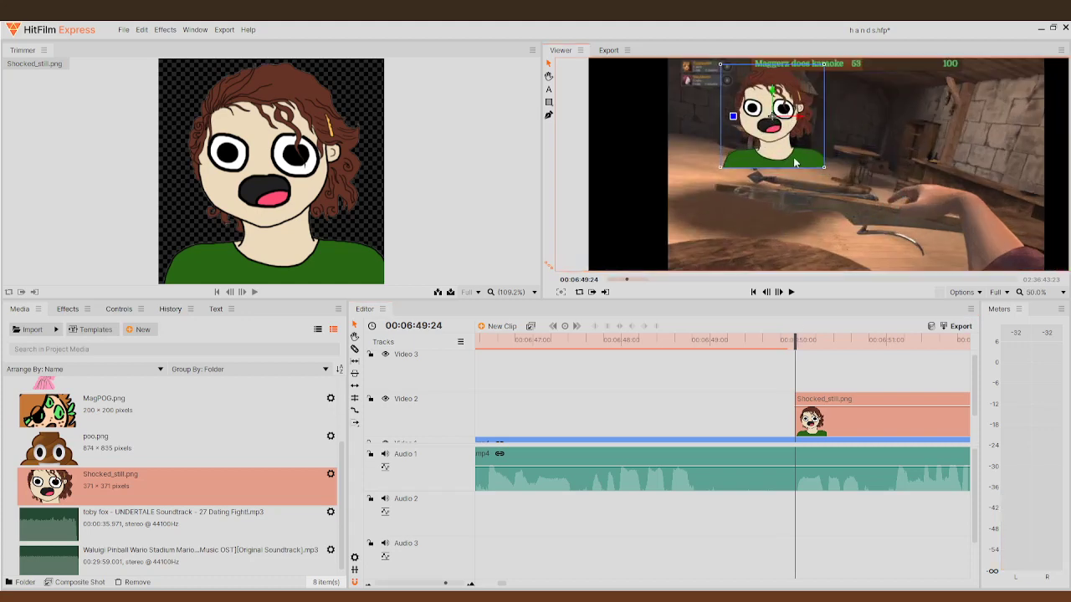
pyautogui.moveTo(725, 103); pyautogui.dragTo(744, 80)
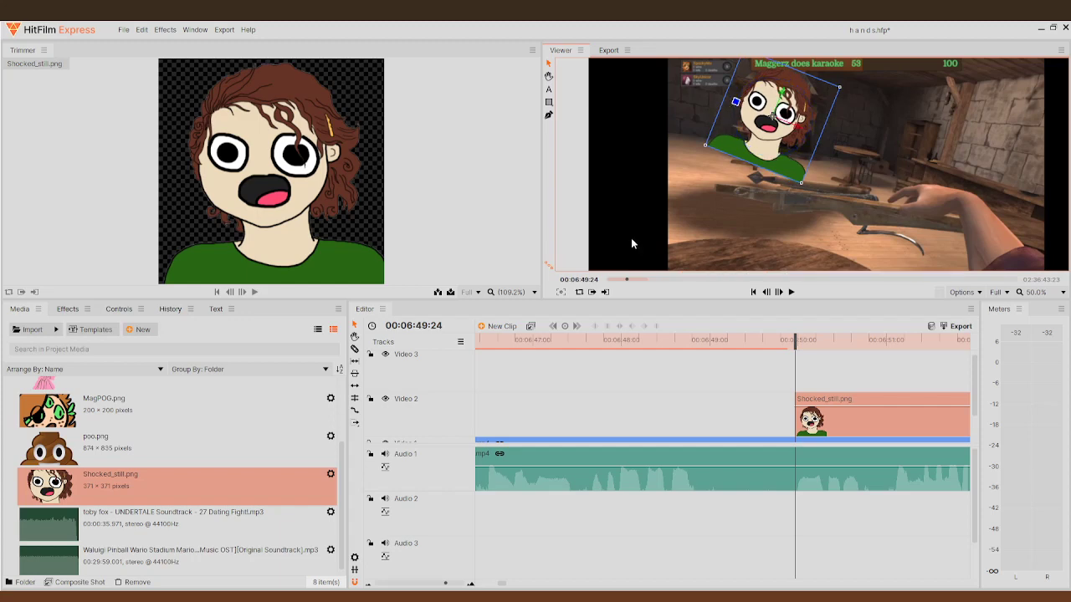
# - Keyframe the position of Shocked_still.png from 00:06:49:24, shifting it frame by frame through -242, 266 to -300, 350 at 00:06:50:02
pyautogui.click(76, 311)
pyautogui.click(117, 311)
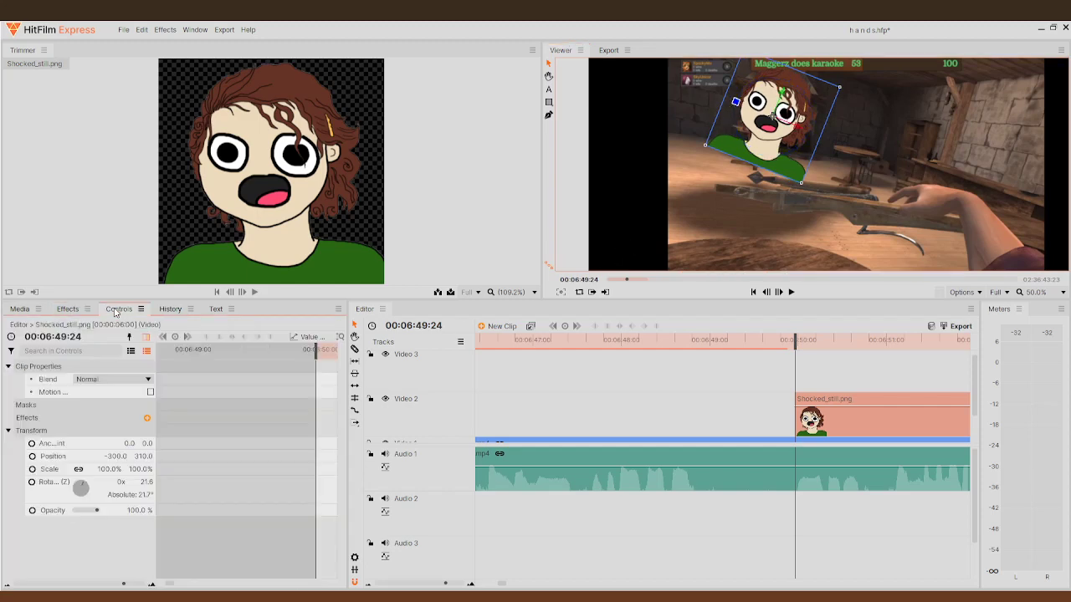
pyautogui.click(52, 456)
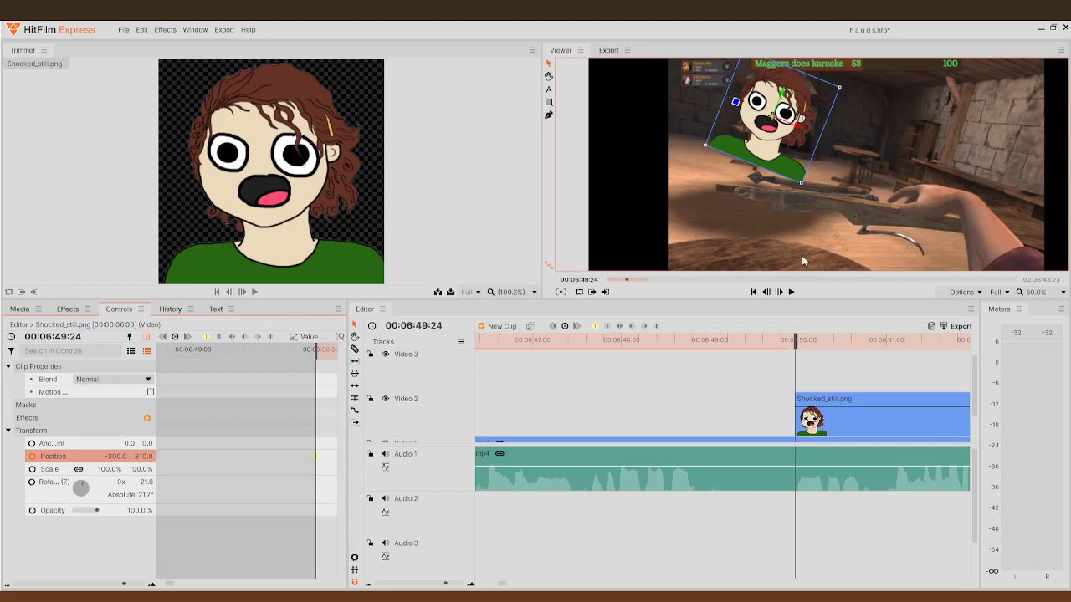
pyautogui.click(778, 292)
pyautogui.moveTo(772, 125)
pyautogui.mouseDown()
pyautogui.moveTo(787, 116)
pyautogui.moveTo(787, 130)
pyautogui.mouseUp()
pyautogui.click(779, 292)
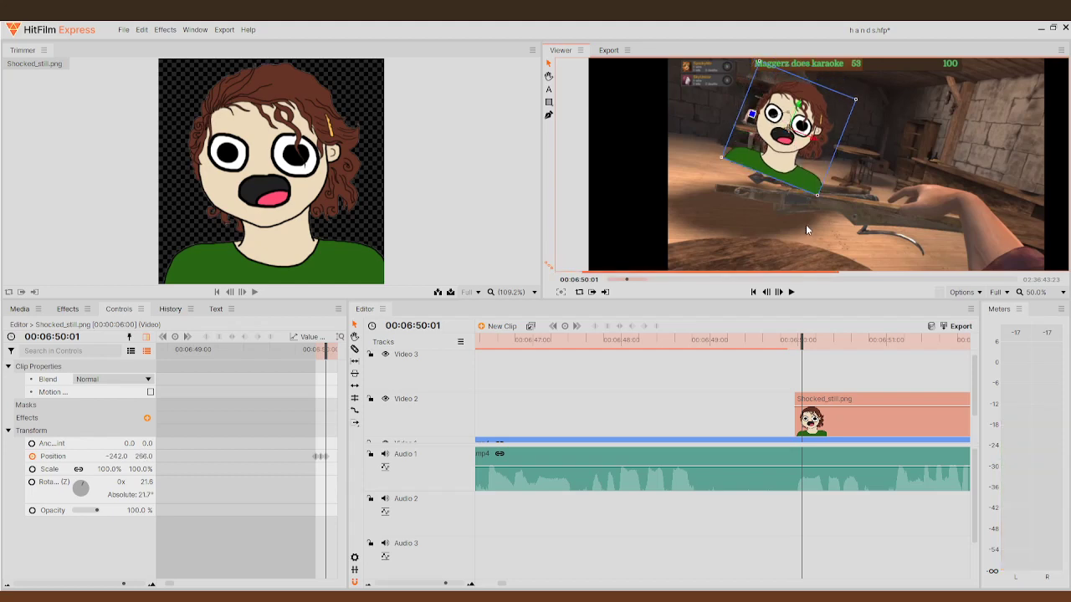
pyautogui.click(778, 292)
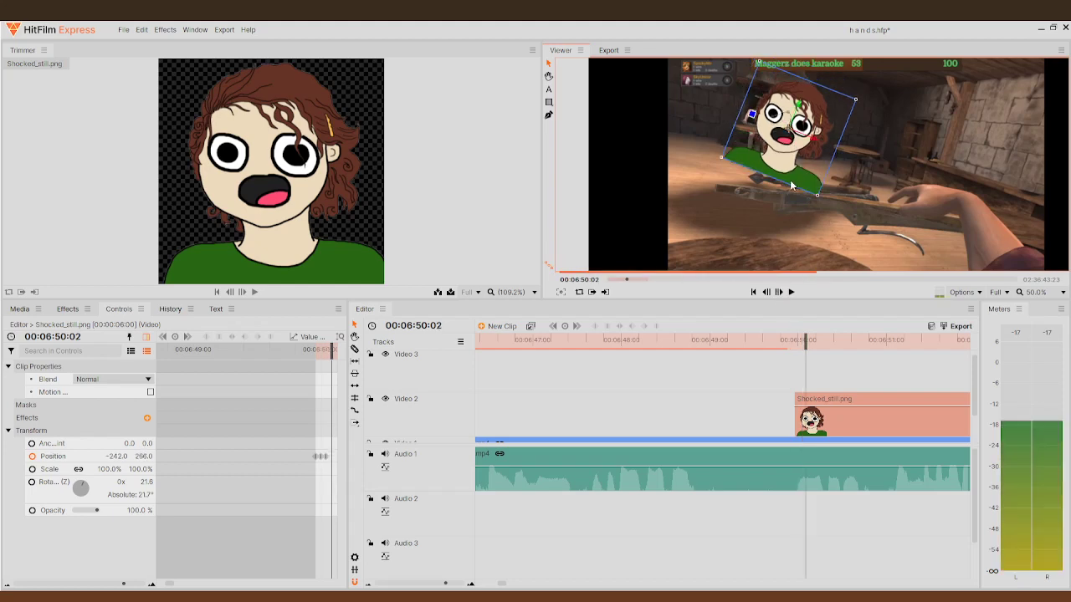
pyautogui.moveTo(789, 131); pyautogui.dragTo(774, 110)
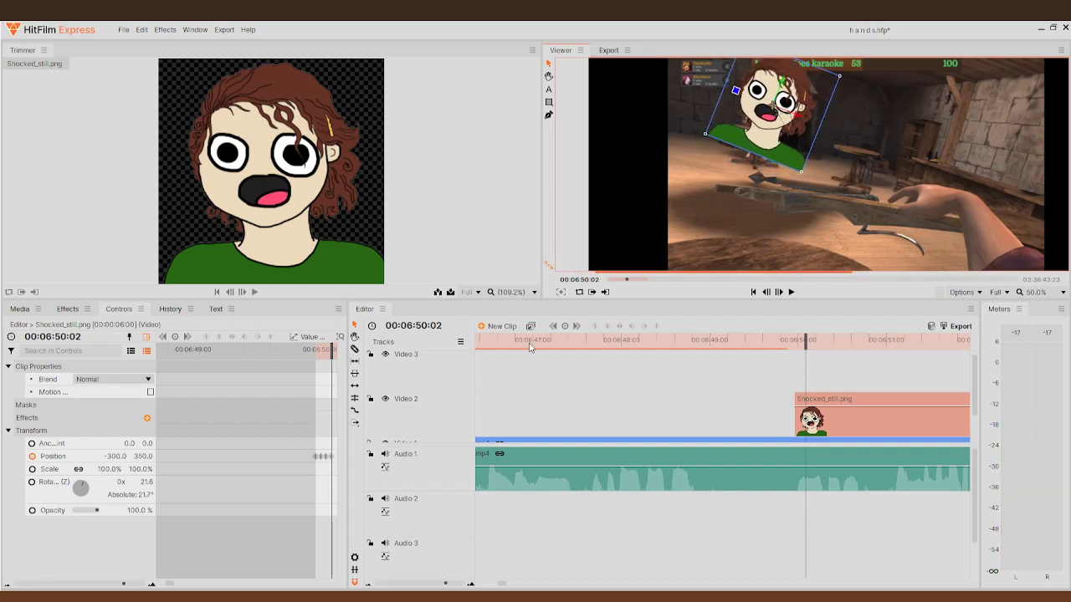
# - Copy the four position keyframes of Shocked_still.png and paste them starting at 00:06:50:03
pyautogui.hscroll(3, 296, 456)
pyautogui.click(296, 456)
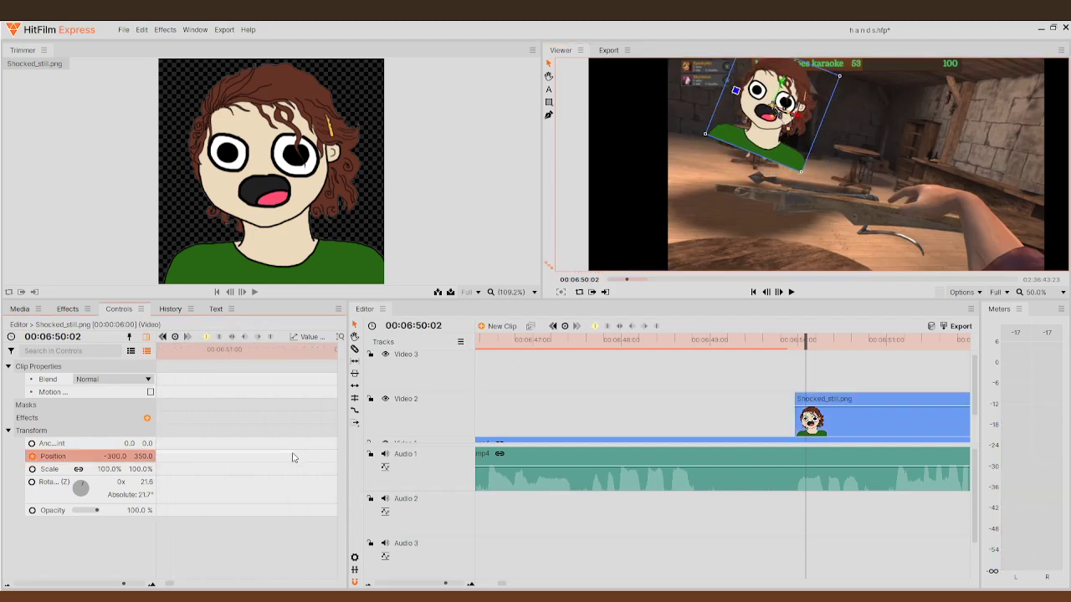
pyautogui.moveTo(195, 484); pyautogui.dragTo(262, 463)
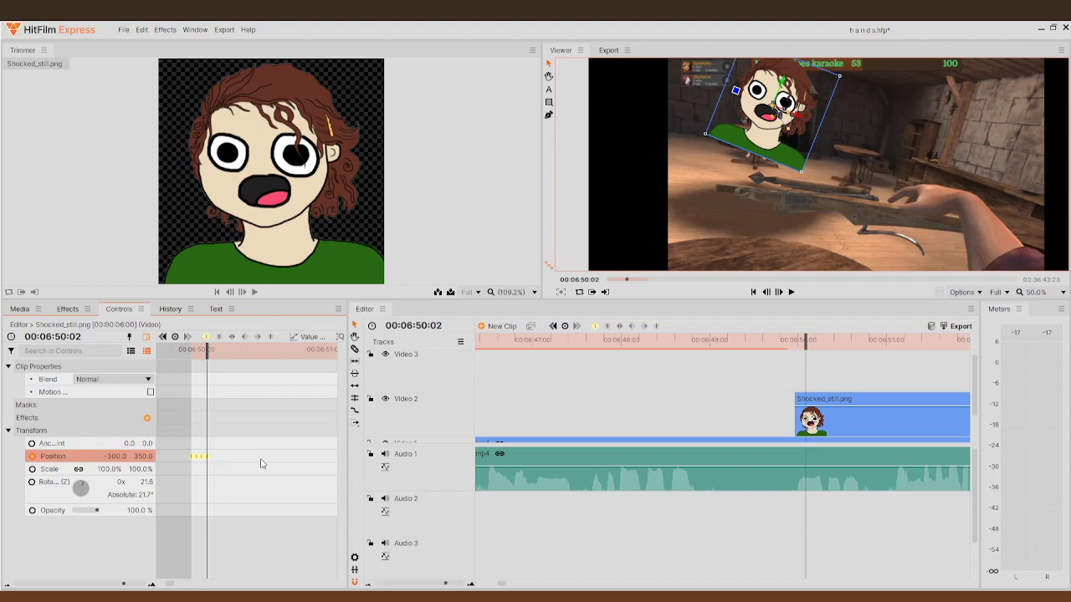
pyautogui.click(778, 292)
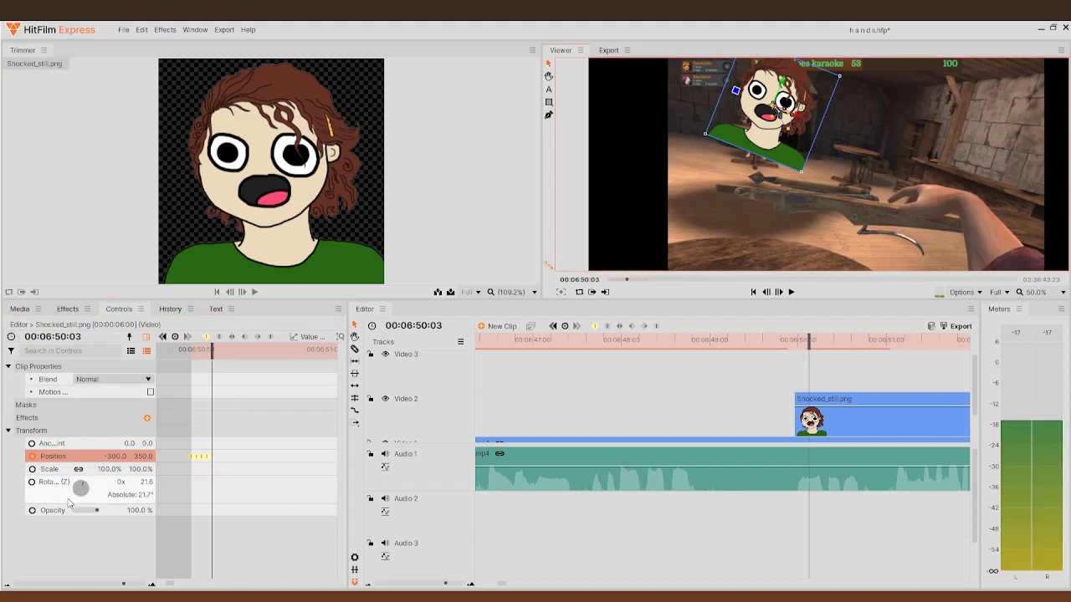
pyautogui.click(230, 463)
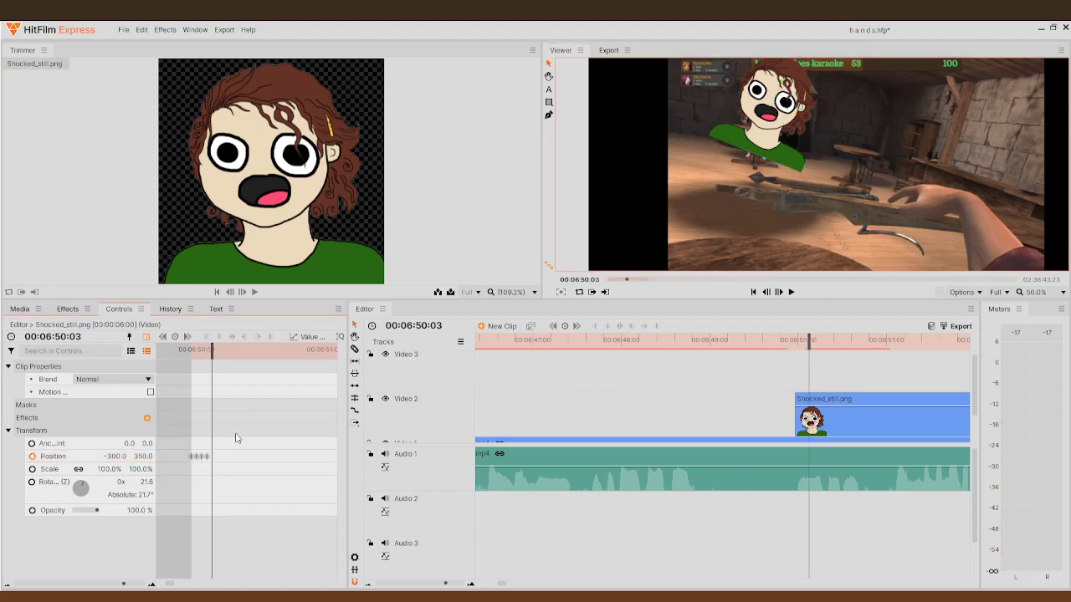
pyautogui.click(198, 457)
pyautogui.click(204, 459)
pyautogui.click(849, 421)
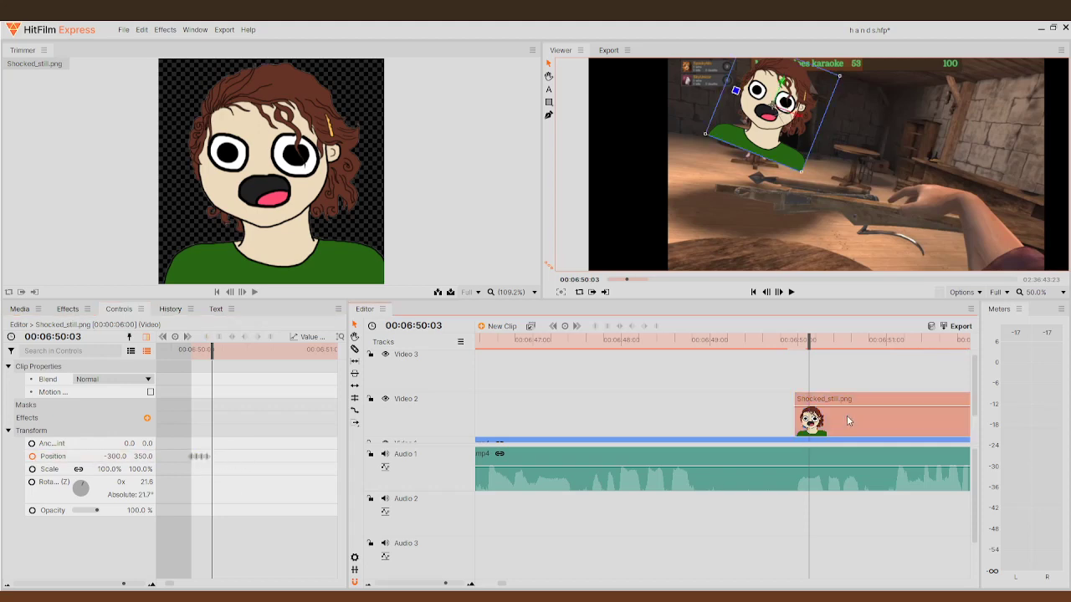
pyautogui.click(235, 471)
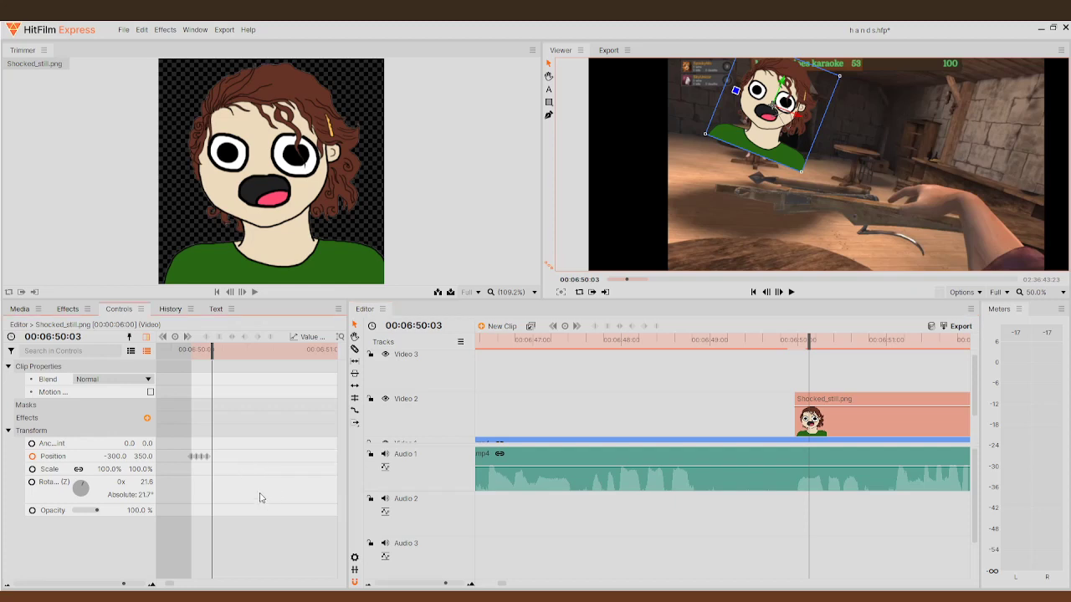
pyautogui.click(208, 458)
pyautogui.moveTo(187, 463); pyautogui.dragTo(220, 459)
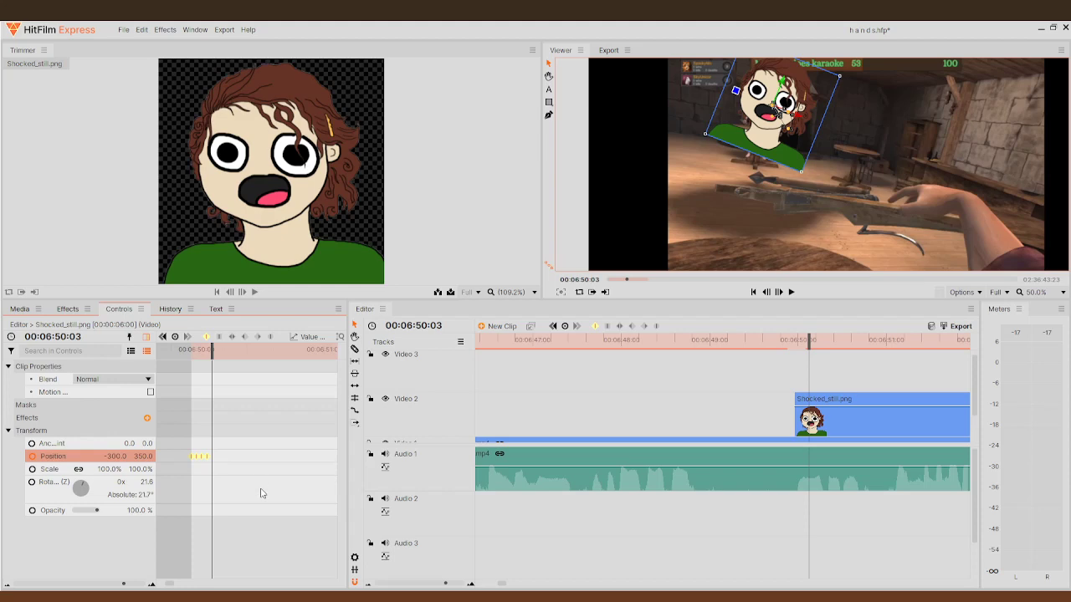
pyautogui.hotkey('shift', 'Down')
pyautogui.hotkey('shift', 'Down')
pyautogui.hotkey('shift', 'Down')
pyautogui.hotkey('shift', 'Down')
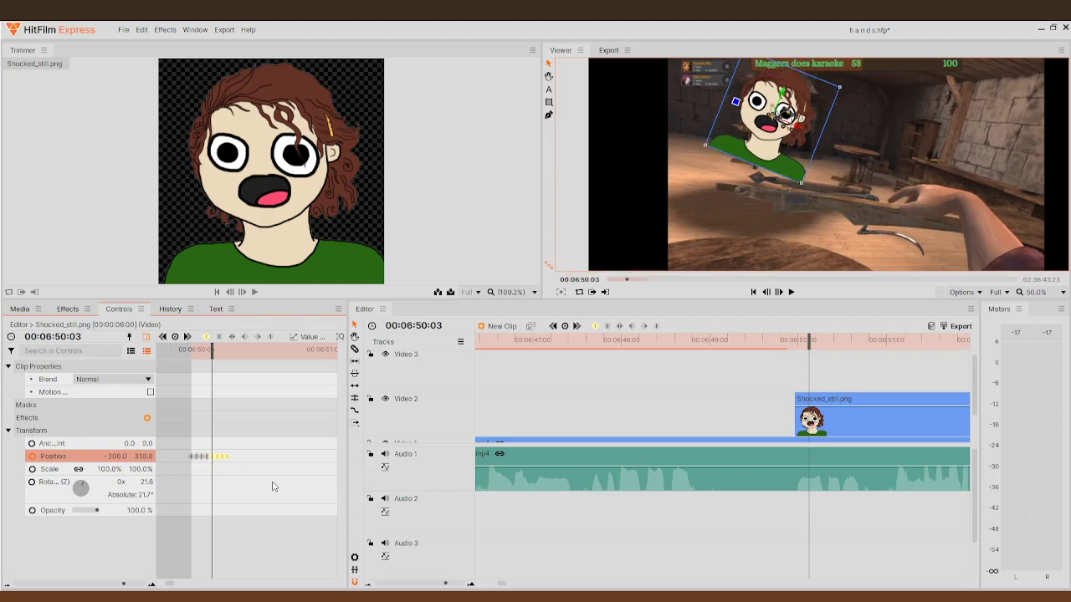
# - Extend the Shocked_still.png shake by pasting a block of eight position keyframes at 00:06:50:03 and again at 00:06:50:11
pyautogui.moveTo(247, 463); pyautogui.dragTo(179, 459)
pyautogui.hotkey('ctrl', 'v')
pyautogui.press('Left')
pyautogui.press('Left')
pyautogui.press('Left')
pyautogui.press('Left')
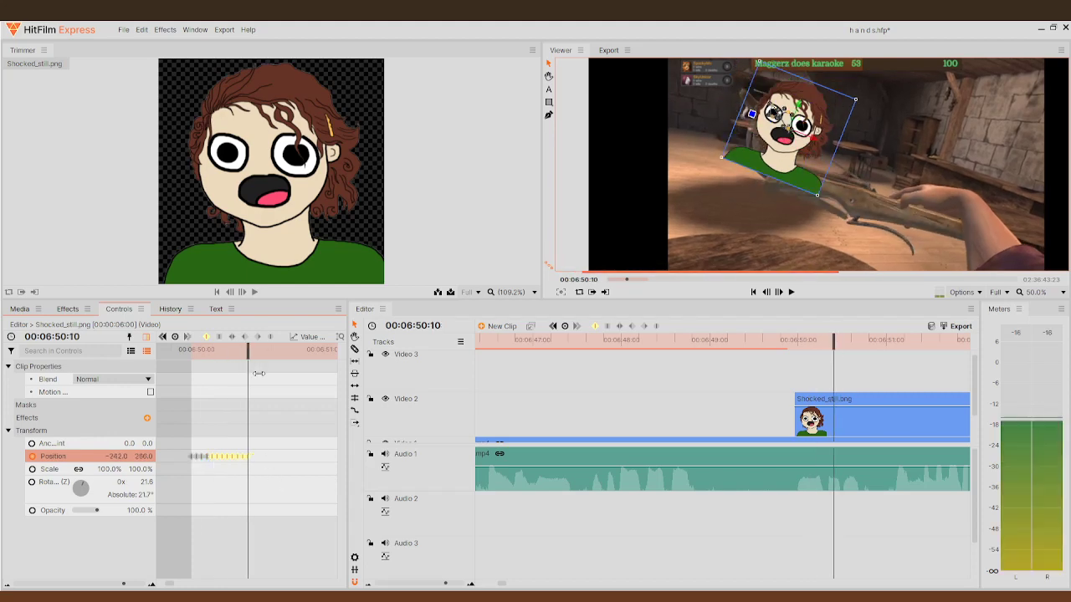
pyautogui.moveTo(199, 358); pyautogui.dragTo(253, 355)
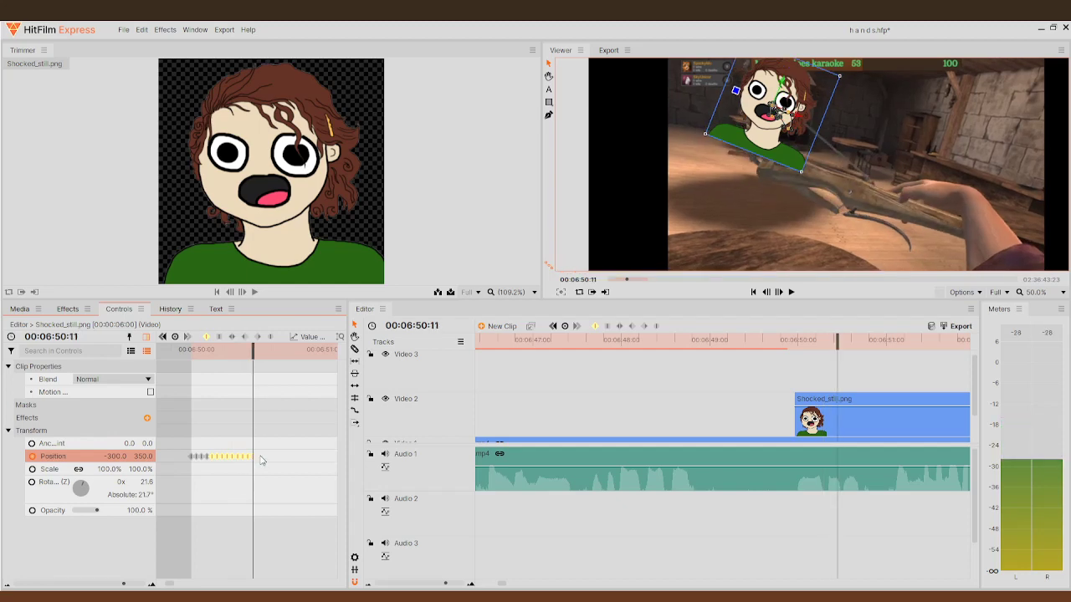
pyautogui.hotkey('ctrl', 'v')
# - Play the shake from 00:06:50:00 and paste the block of position keyframes once more at 00:06:50:19
pyautogui.moveTo(252, 351); pyautogui.dragTo(197, 351)
pyautogui.click(792, 293)
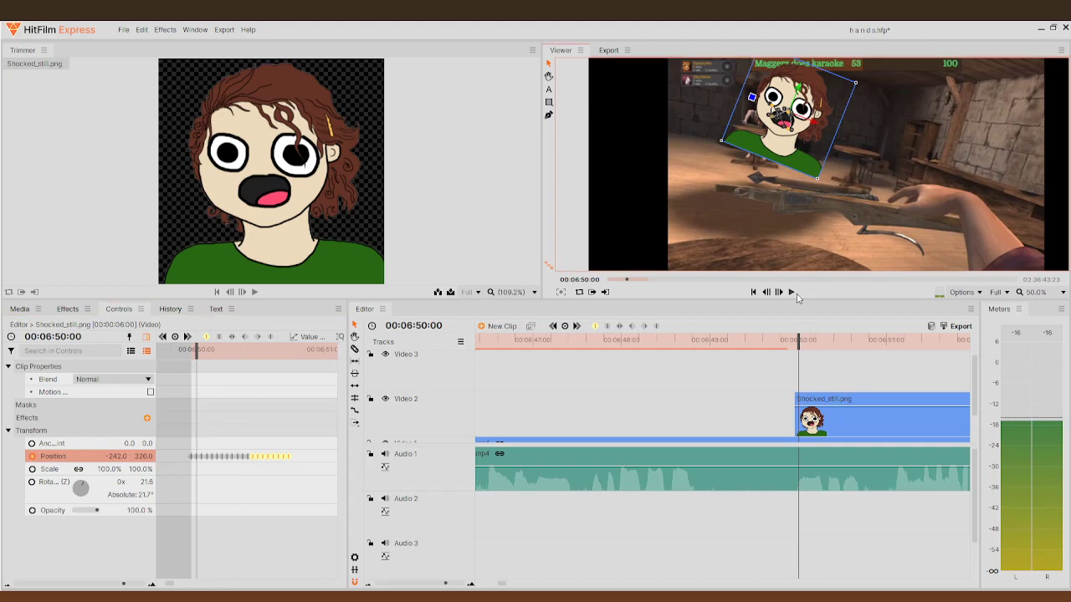
pyautogui.click(791, 293)
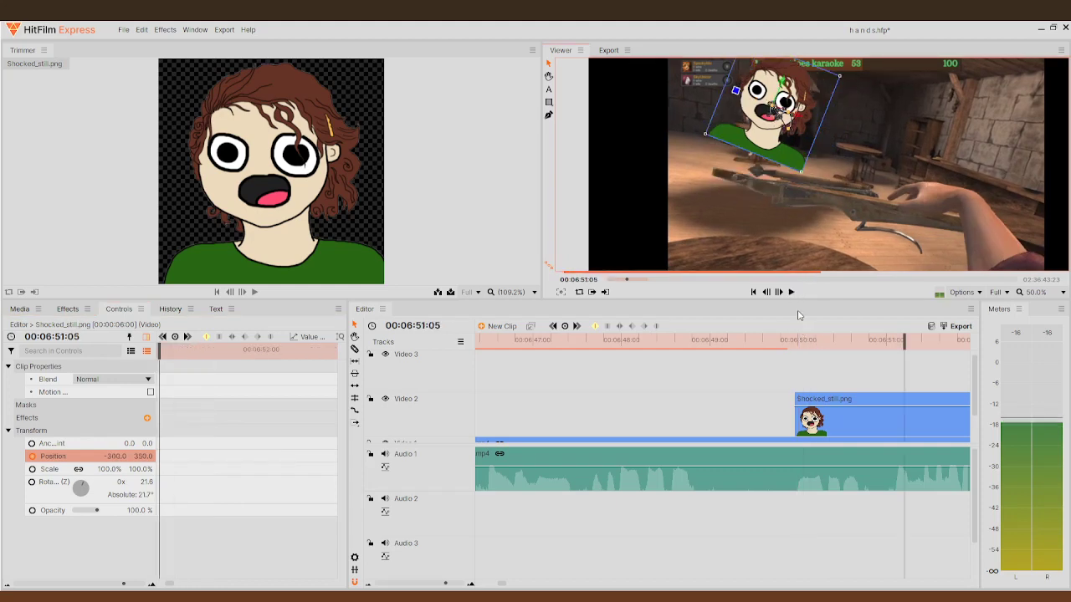
pyautogui.moveTo(904, 339); pyautogui.dragTo(862, 359)
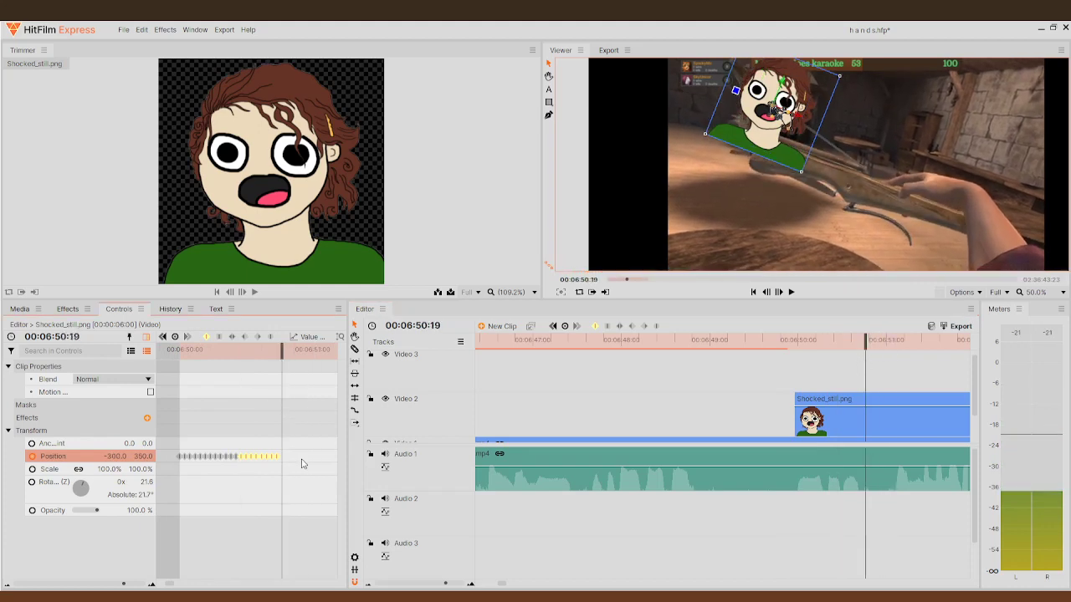
pyautogui.moveTo(770, 125); pyautogui.dragTo(770, 138)
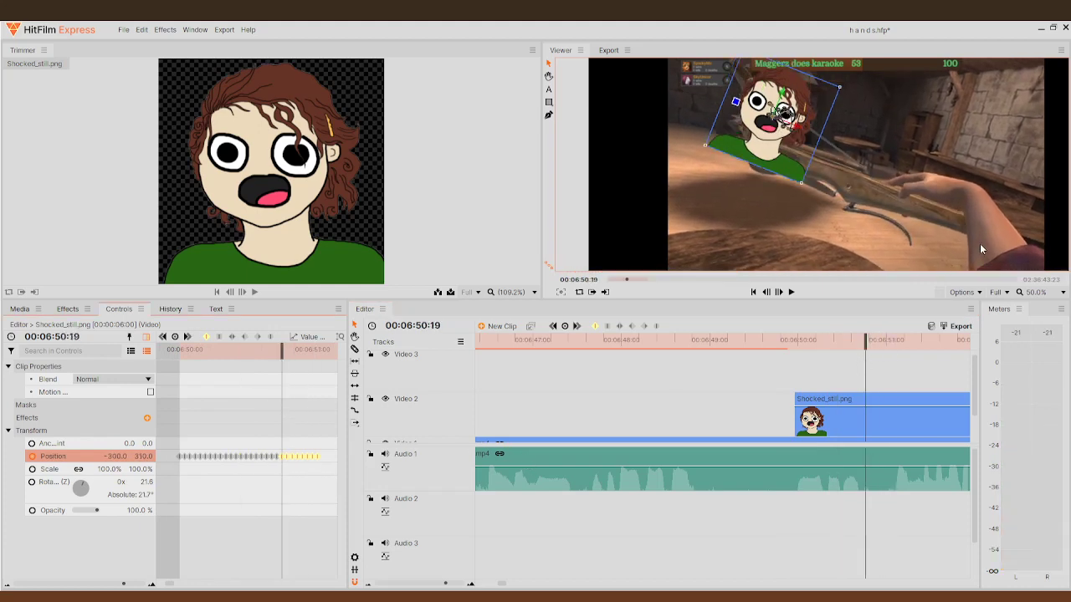
# - Split the Shocked_still.png clip at 00:06:51:00 and delete the remainder
pyautogui.moveTo(853, 353); pyautogui.dragTo(892, 360)
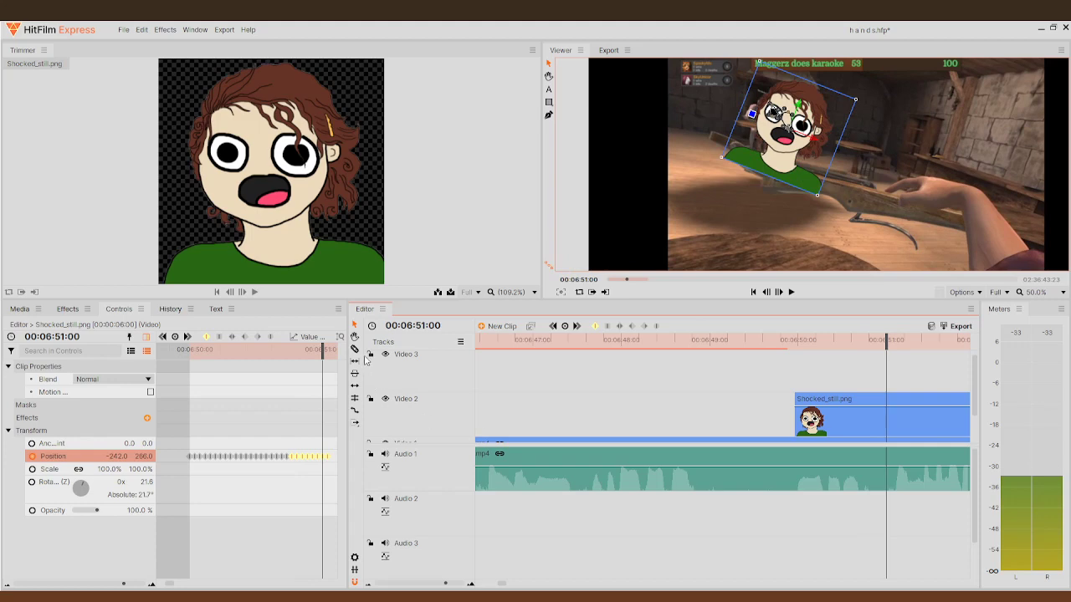
pyautogui.click(355, 349)
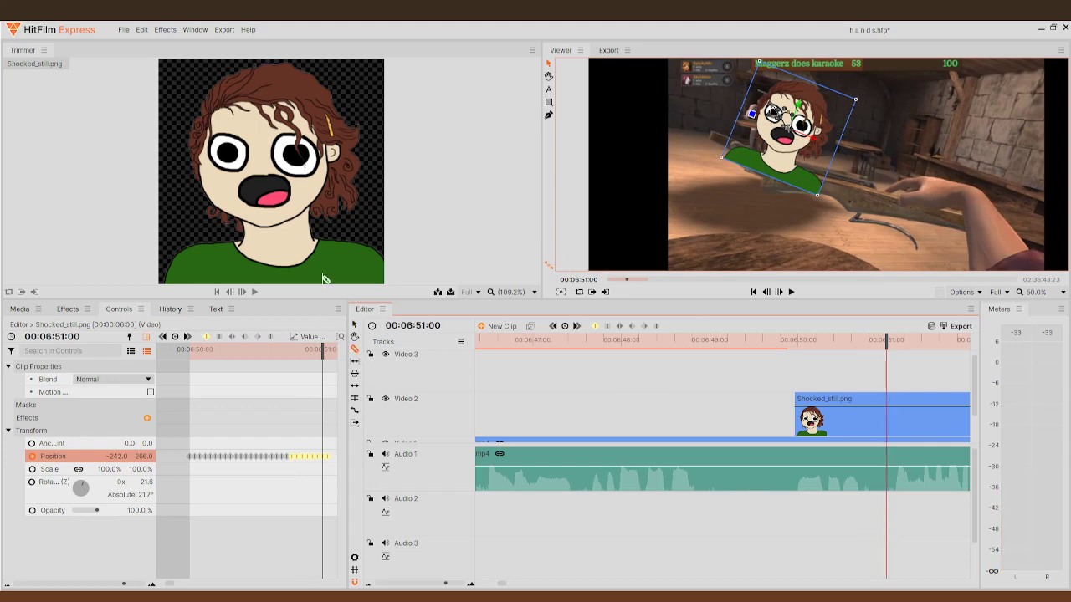
pyautogui.click(887, 418)
pyautogui.press('v')
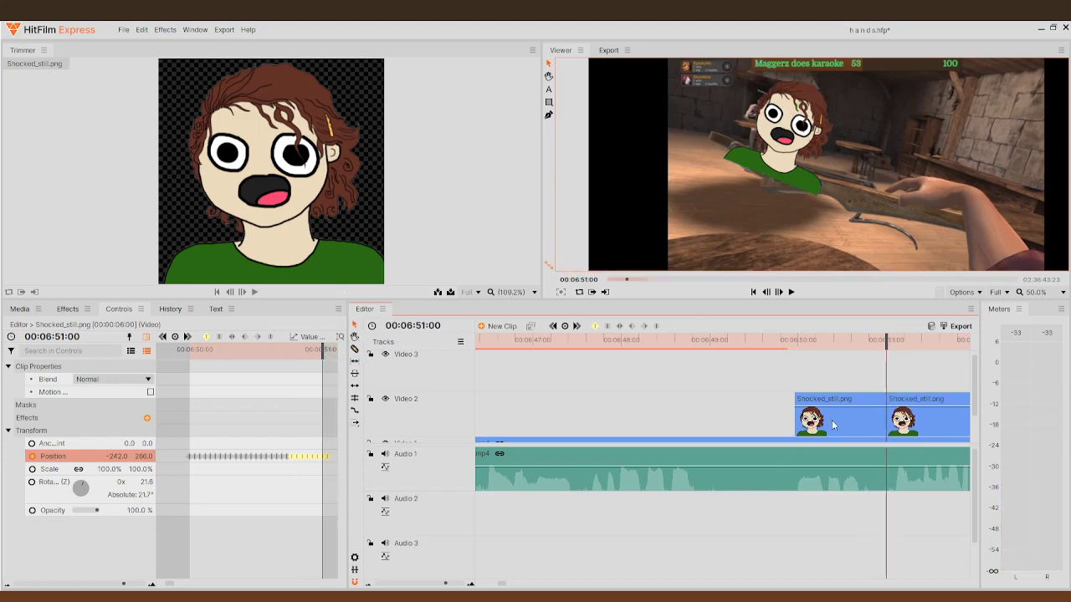
pyautogui.click(904, 422)
pyautogui.press('Delete')
# - Add a text clip on Video 3 from 00:06:49:24 reading "(incomprehensible screeching)" on two lines below the shocked face
pyautogui.moveTo(889, 341); pyautogui.dragTo(795, 368)
pyautogui.click(201, 315)
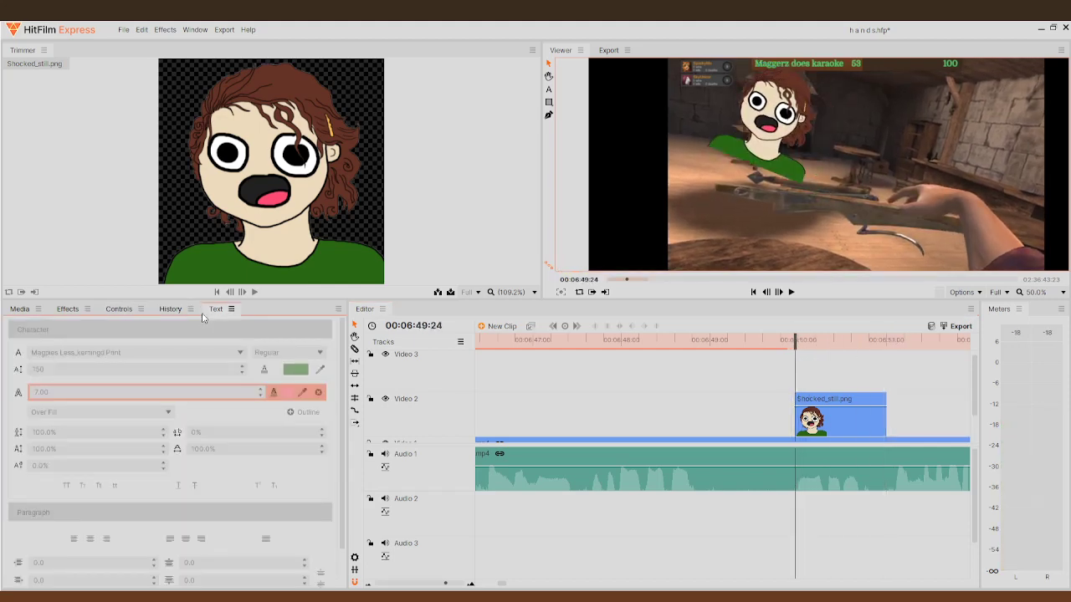
pyautogui.click(549, 89)
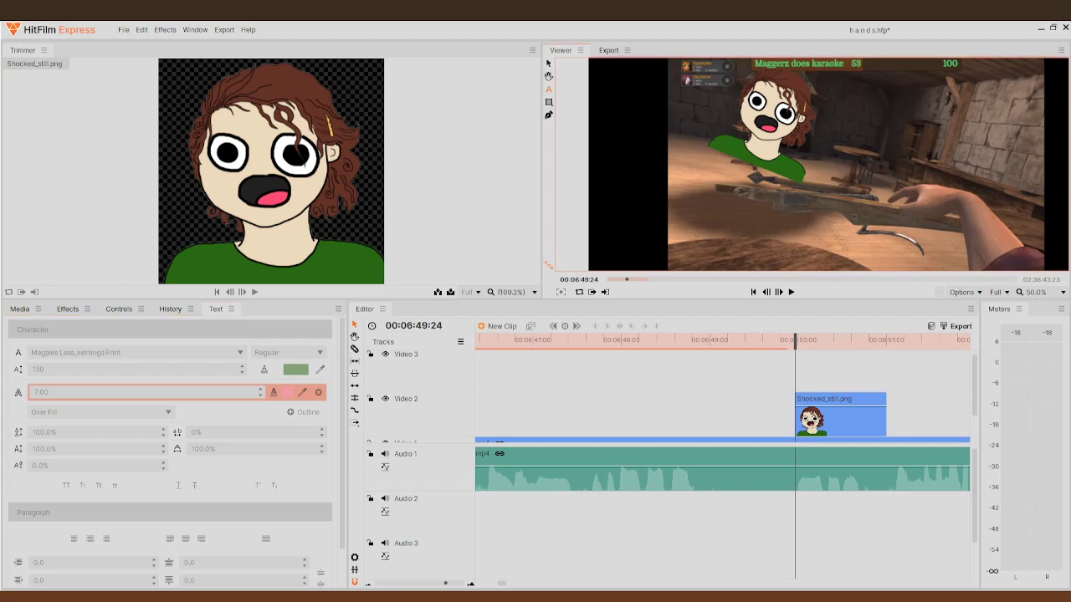
pyautogui.scroll(-2, 781, 195)
pyautogui.click(770, 203)
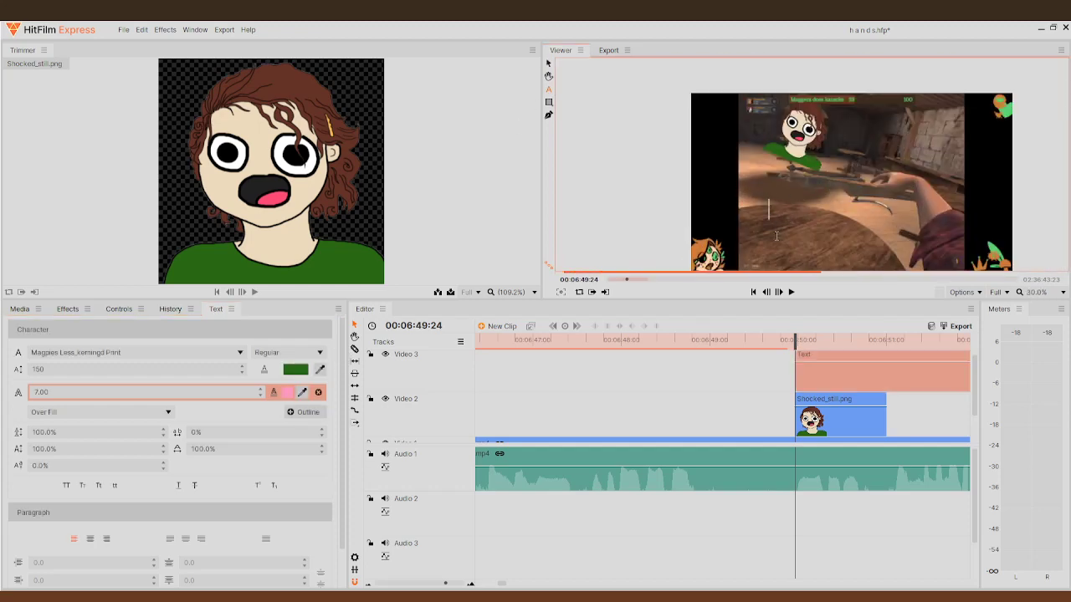
pyautogui.write('lincomprehensib')
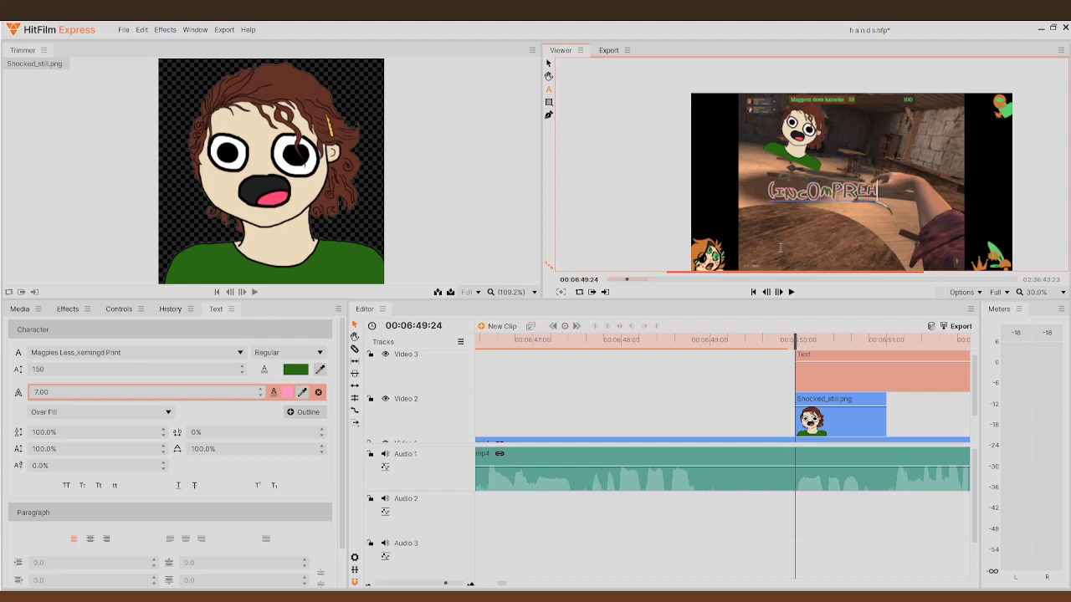
pyautogui.write('le')
pyautogui.press('Return')
pyautogui.write('screeching)')
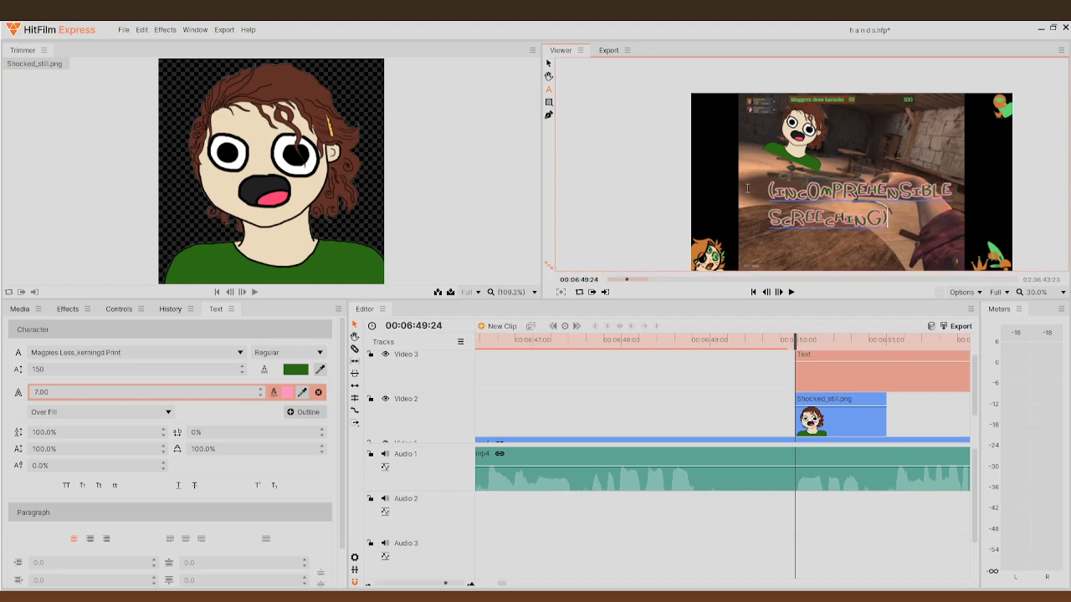
# - Move the "(incomprehensible screeching)" text to -245, 96.5 beside the face and tilt it about -7.4°
pyautogui.click(548, 63)
pyautogui.moveTo(761, 232); pyautogui.dragTo(817, 167)
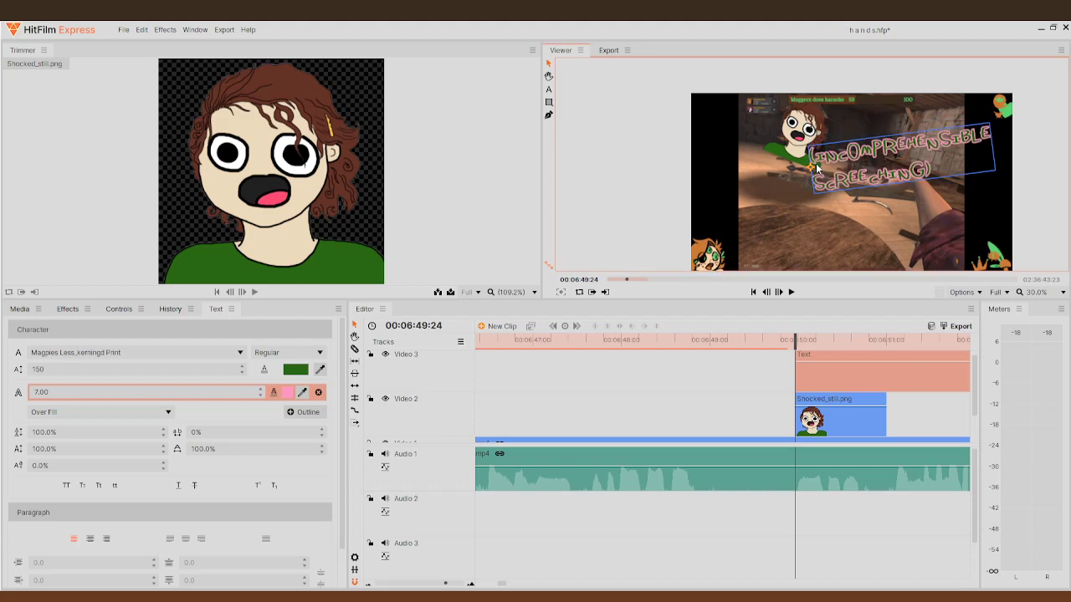
# - Keyframe the text's position from 00:06:49:24, shifting it slightly on each frame up to -241.7, 3.3 at 00:06:50:04
pyautogui.click(140, 310)
pyautogui.scroll(5, 963, 416)
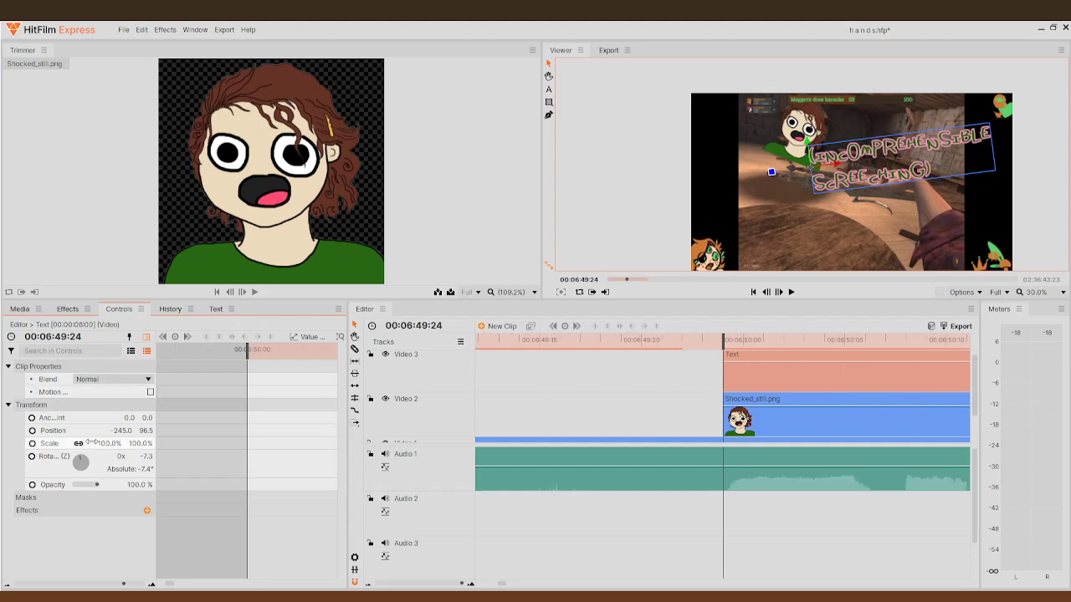
pyautogui.click(31, 430)
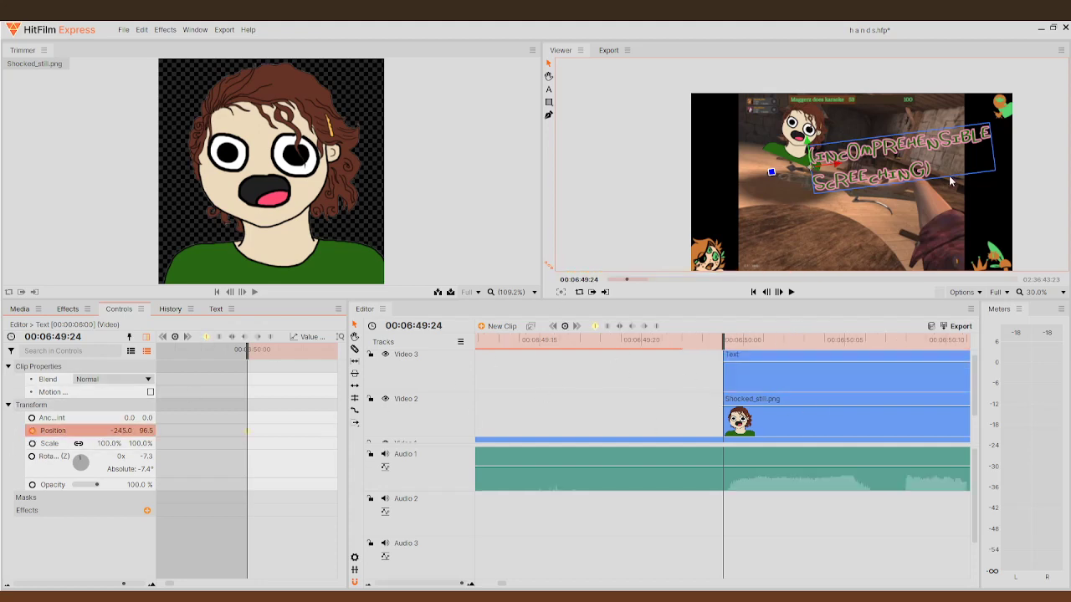
pyautogui.click(778, 292)
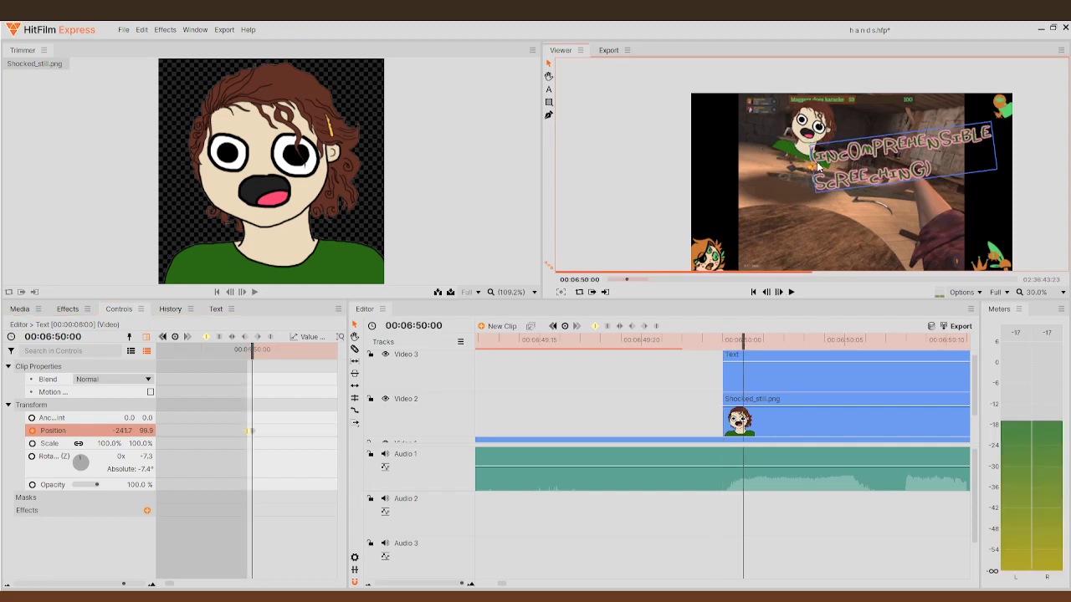
pyautogui.click(780, 293)
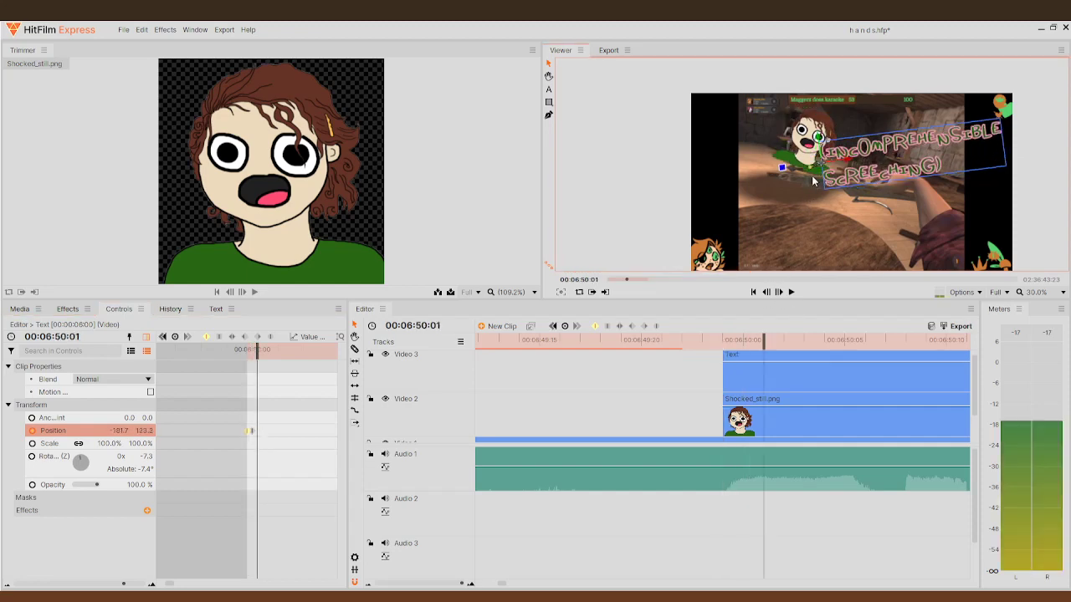
pyautogui.click(781, 293)
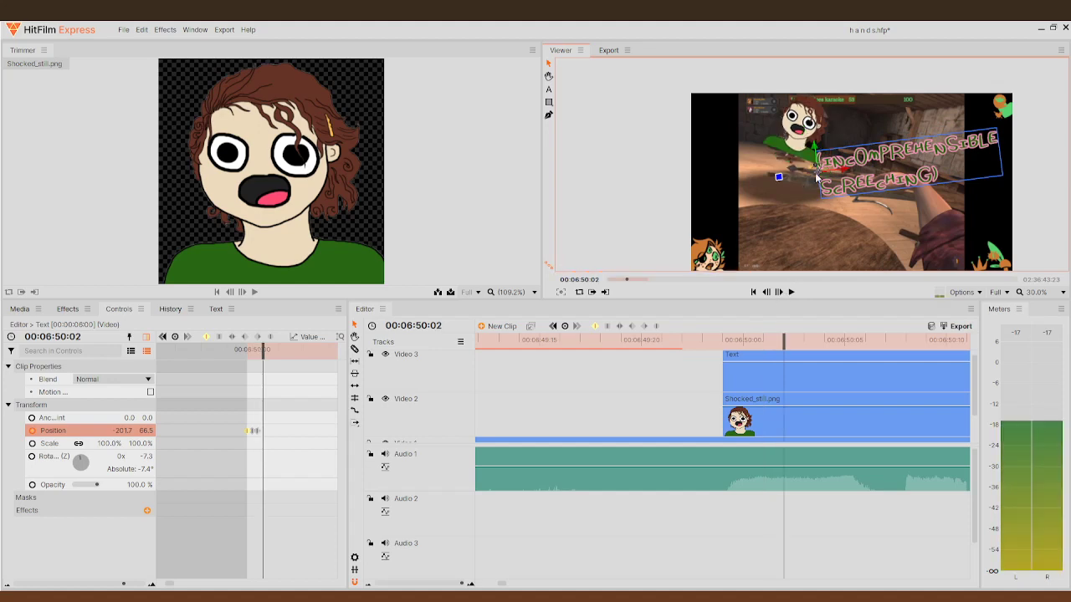
pyautogui.click(780, 292)
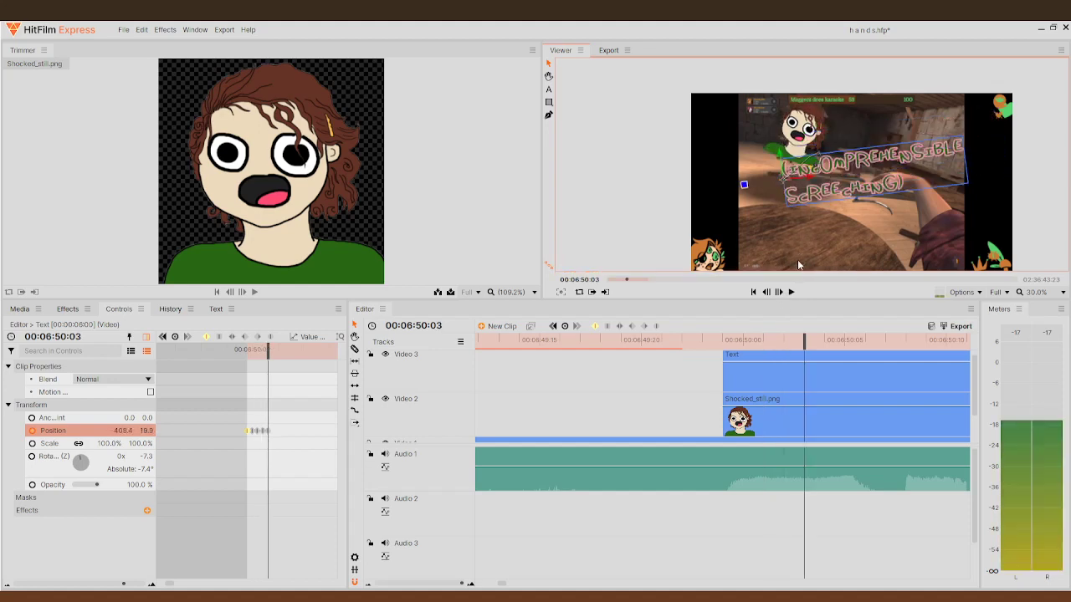
pyautogui.click(780, 293)
pyautogui.moveTo(785, 181); pyautogui.dragTo(827, 177)
# - Copy the "(incomprehensible screeching)" text's position keyframes and paste them repeatedly from 00:06:50:05, continuing the shake up to 00:06:50:23
pyautogui.moveTo(284, 438); pyautogui.dragTo(242, 441)
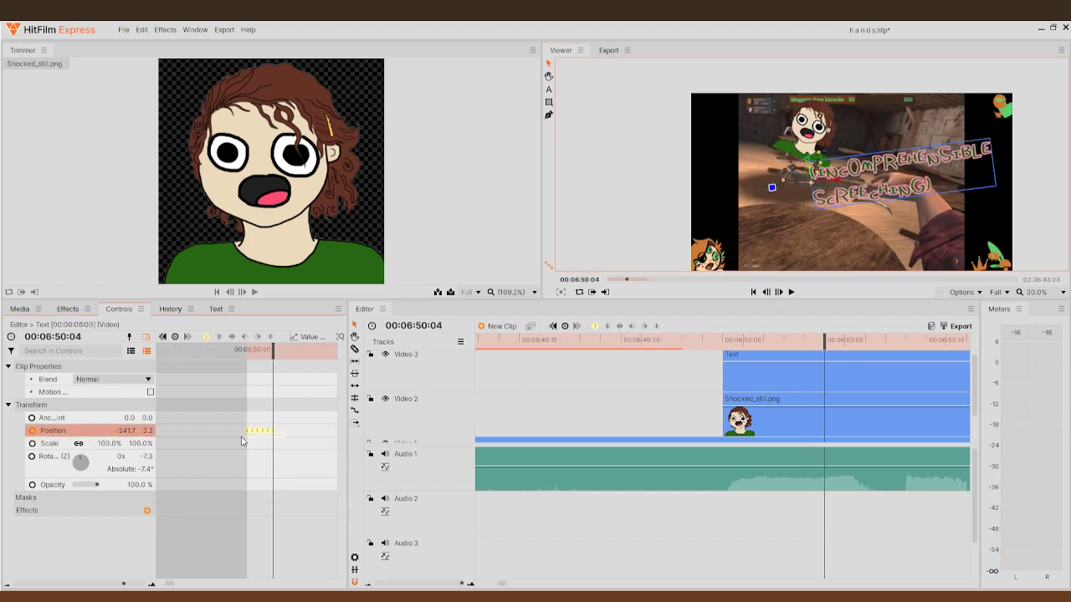
pyautogui.hotkey('ctrl', 'v')
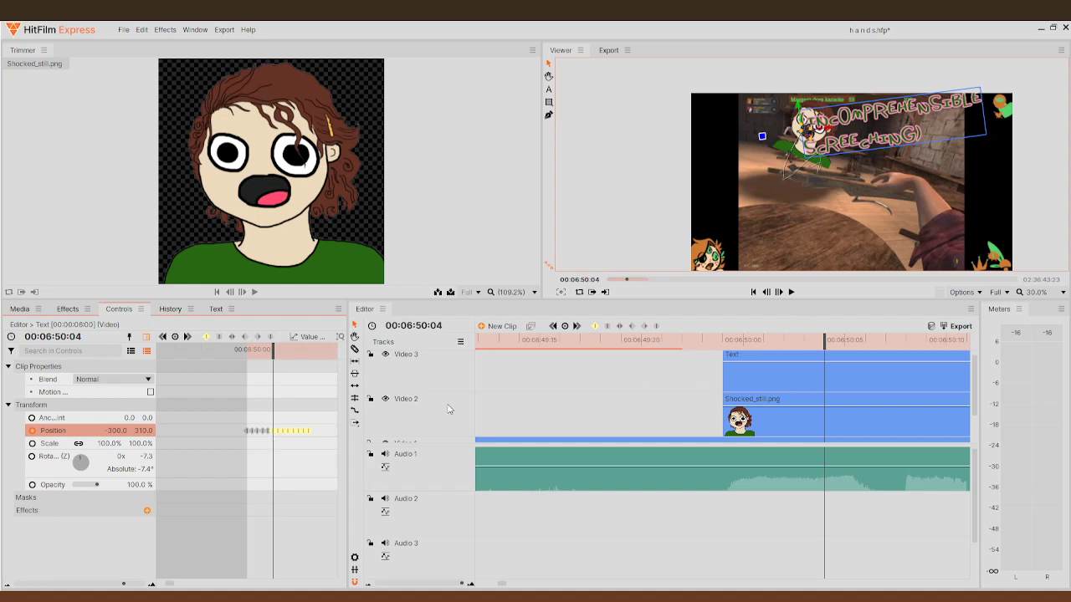
pyautogui.moveTo(824, 342); pyautogui.dragTo(784, 343)
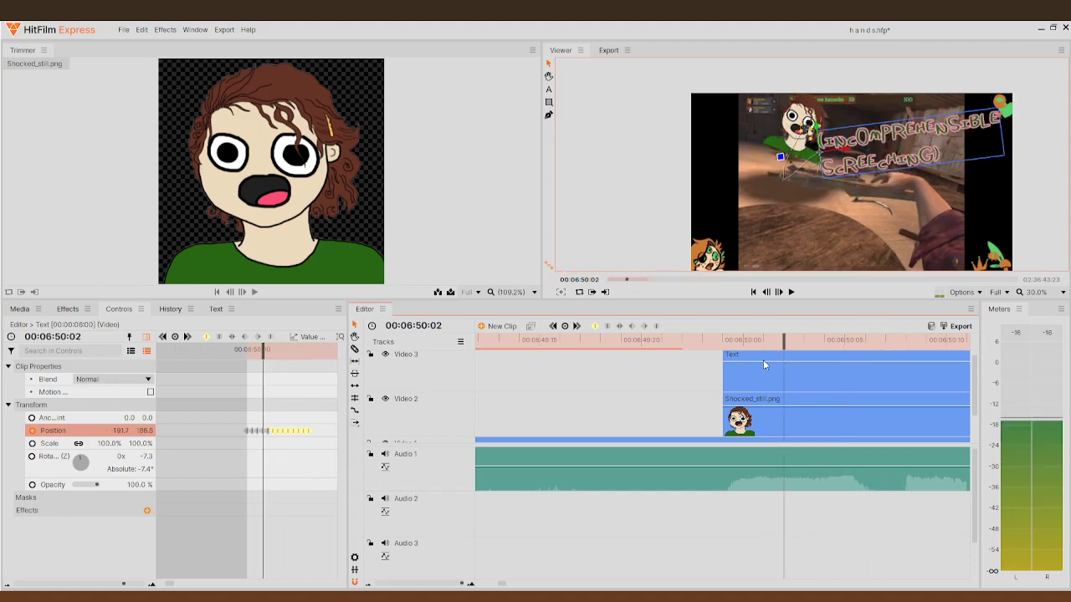
pyautogui.click(249, 430)
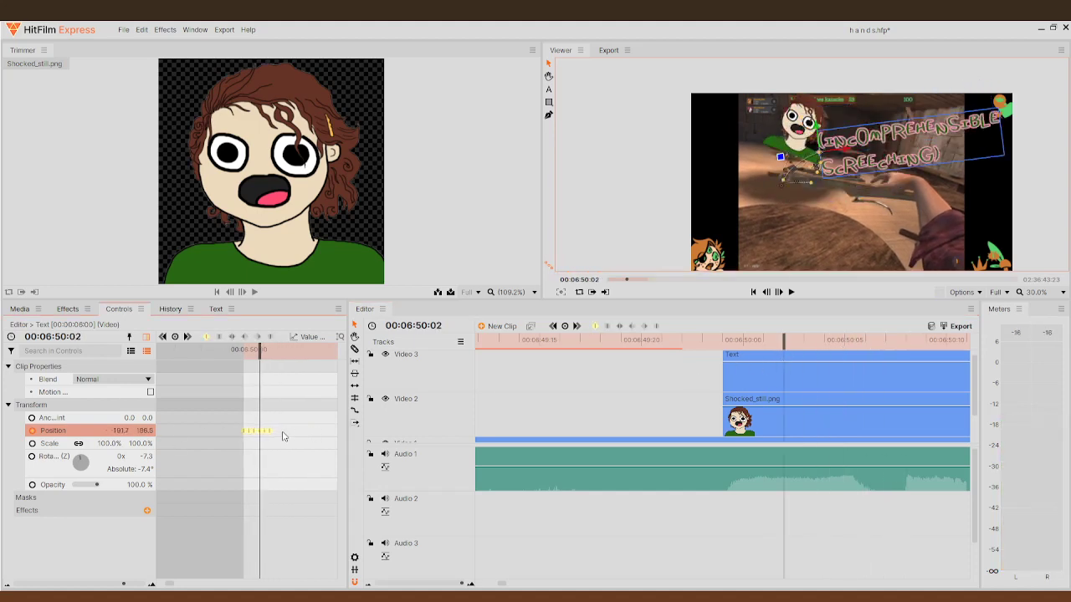
pyautogui.moveTo(261, 356); pyautogui.dragTo(272, 358)
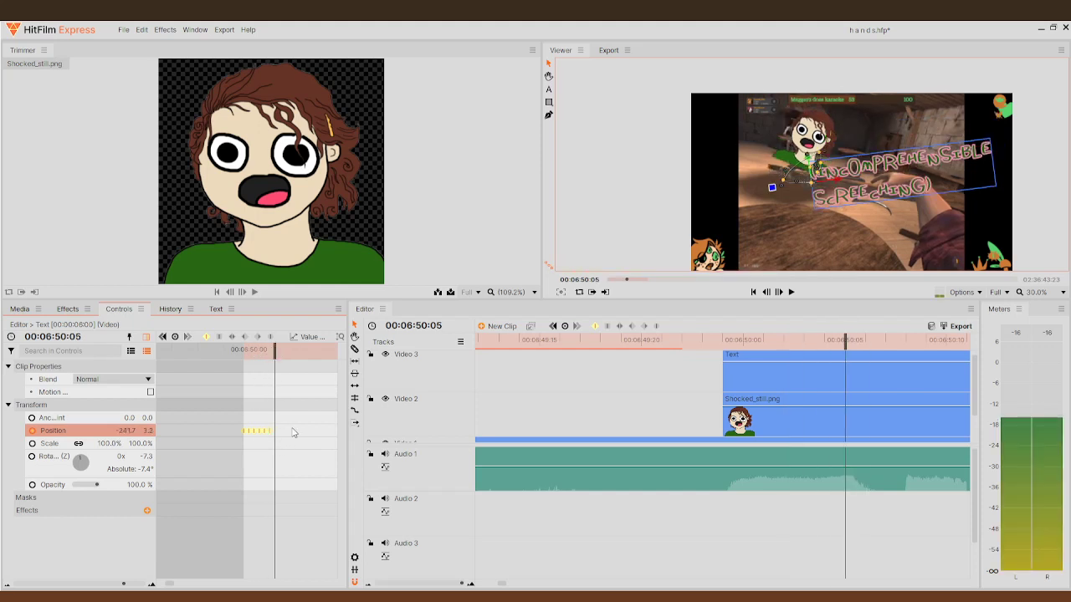
pyautogui.hotkey('ctrl', 'v')
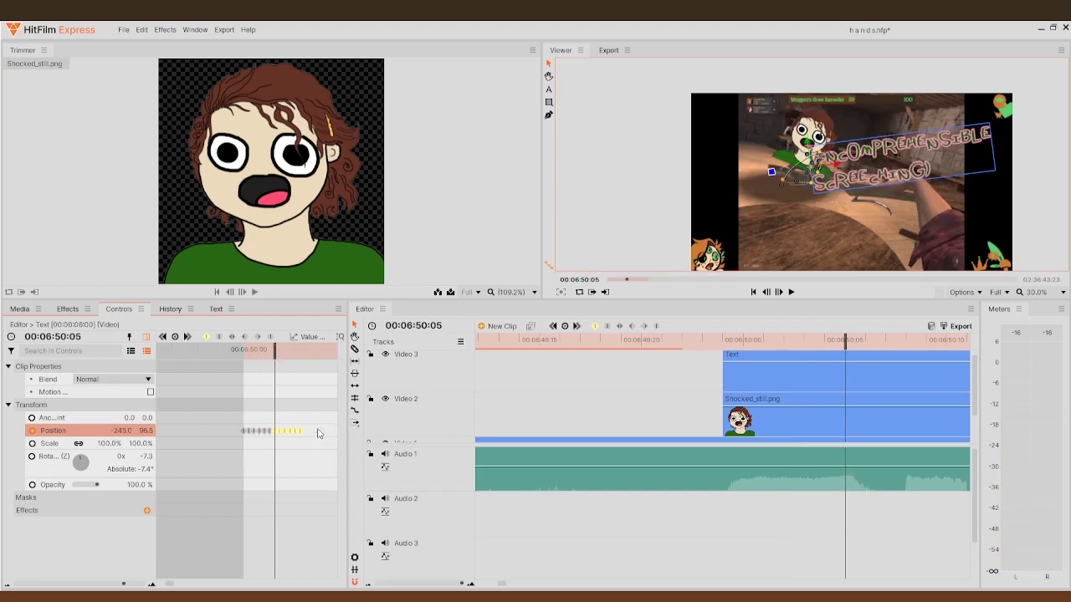
pyautogui.click(309, 353)
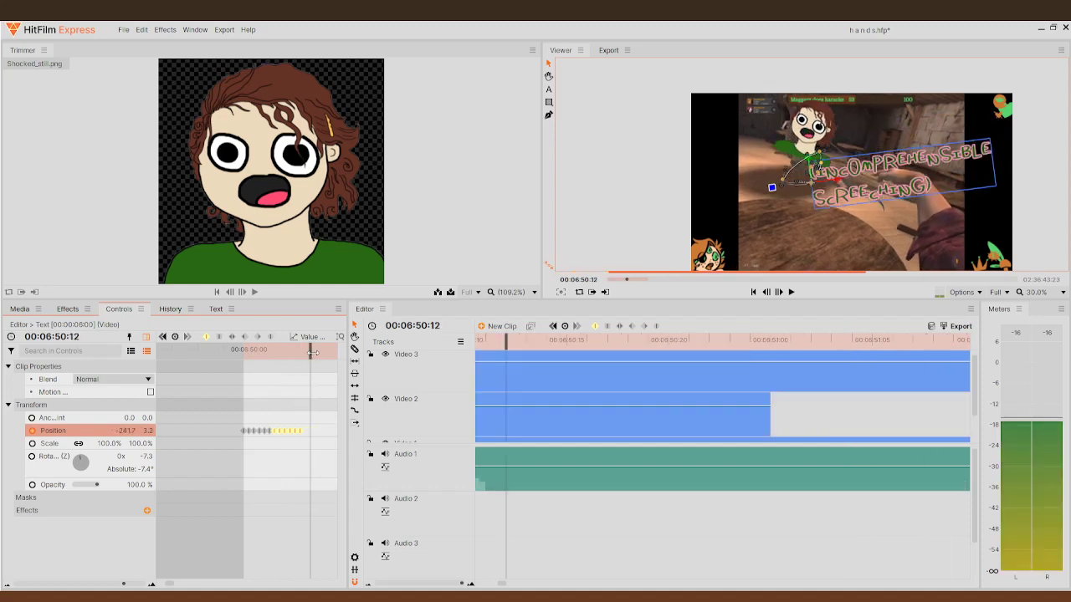
pyautogui.moveTo(309, 353); pyautogui.dragTo(261, 372)
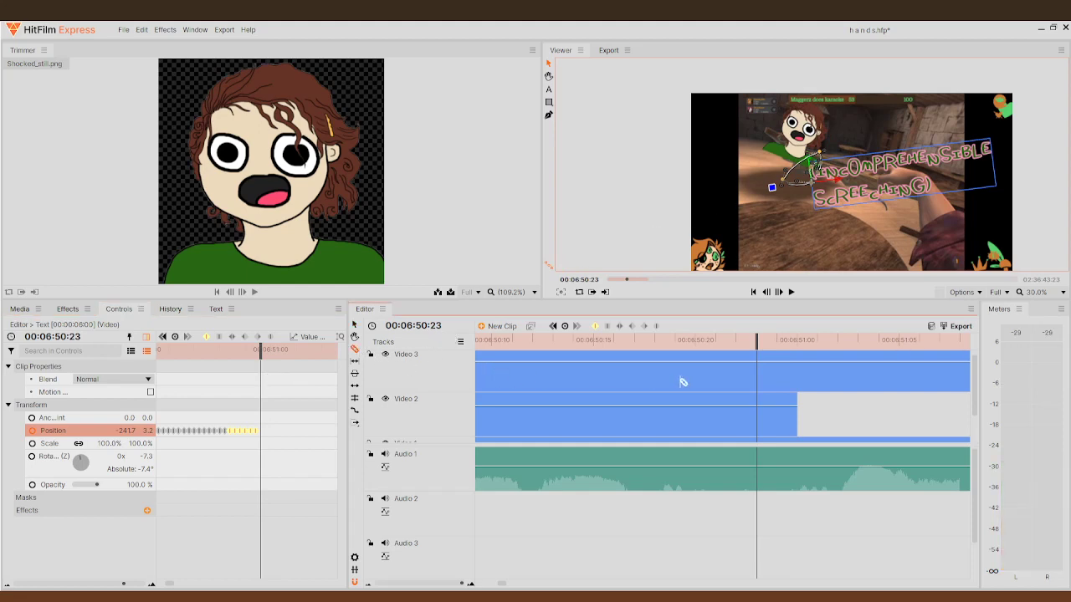
# - Split the screeching text and Shocked_still.png clips at 00:06:50:23 and delete both remainders
pyautogui.click(764, 400)
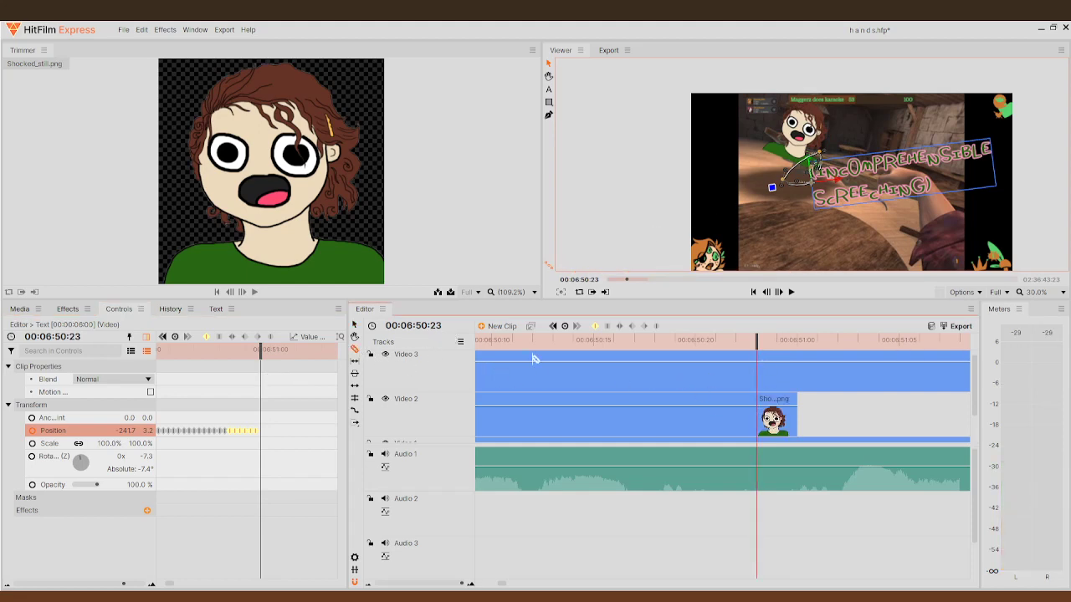
pyautogui.click(354, 327)
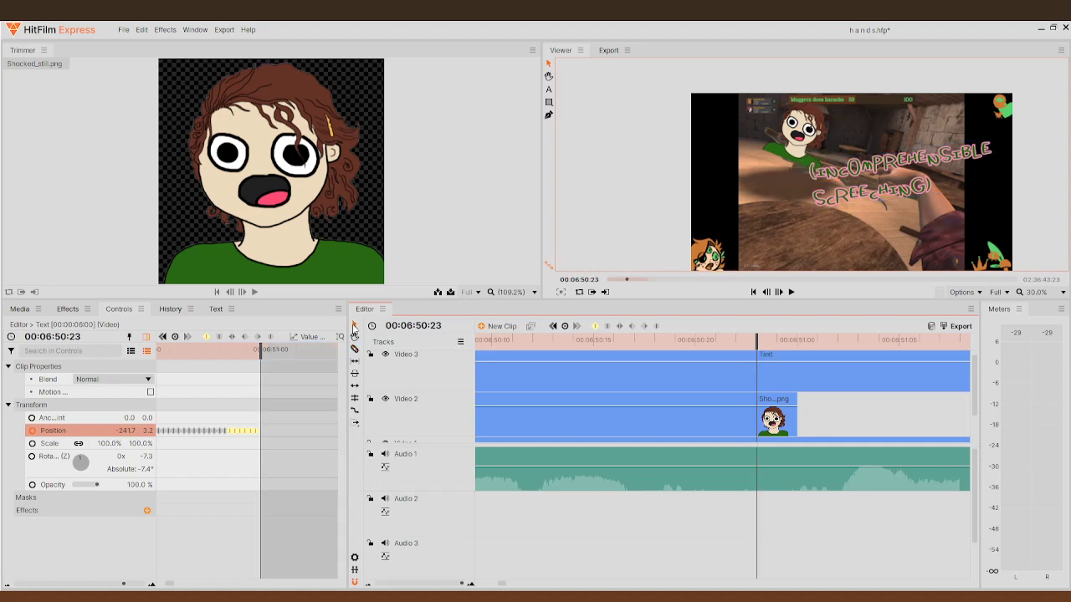
pyautogui.click(846, 375)
pyautogui.press('Delete')
pyautogui.click(789, 413)
pyautogui.press('Delete')
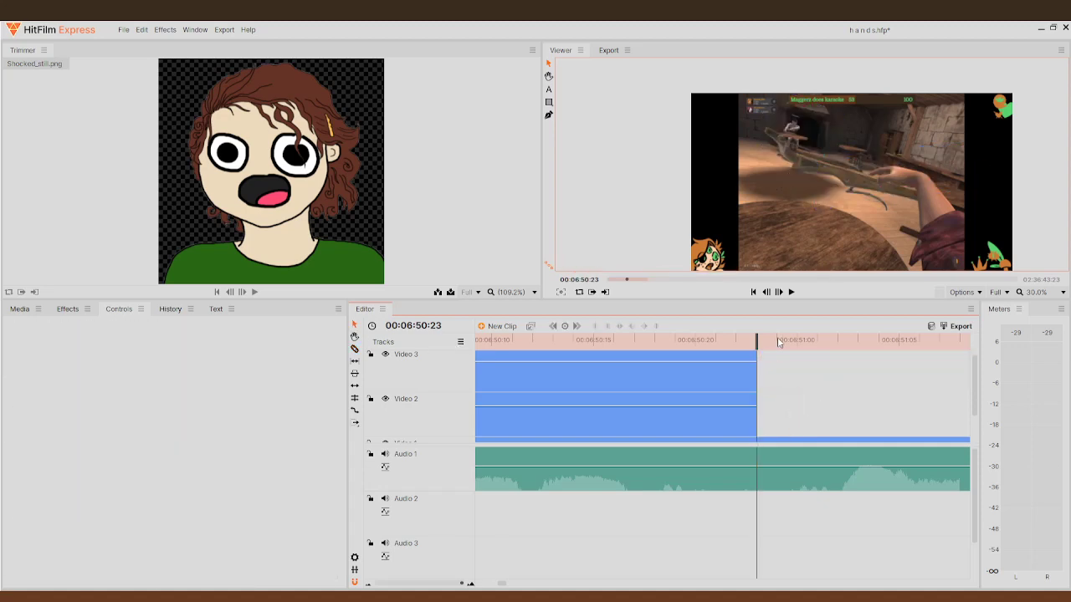
# - Play back the shaking face and text section from before 00:06:50:00
pyautogui.scroll(-3, 777, 338)
pyautogui.moveTo(729, 340); pyautogui.dragTo(550, 340)
pyautogui.click(791, 292)
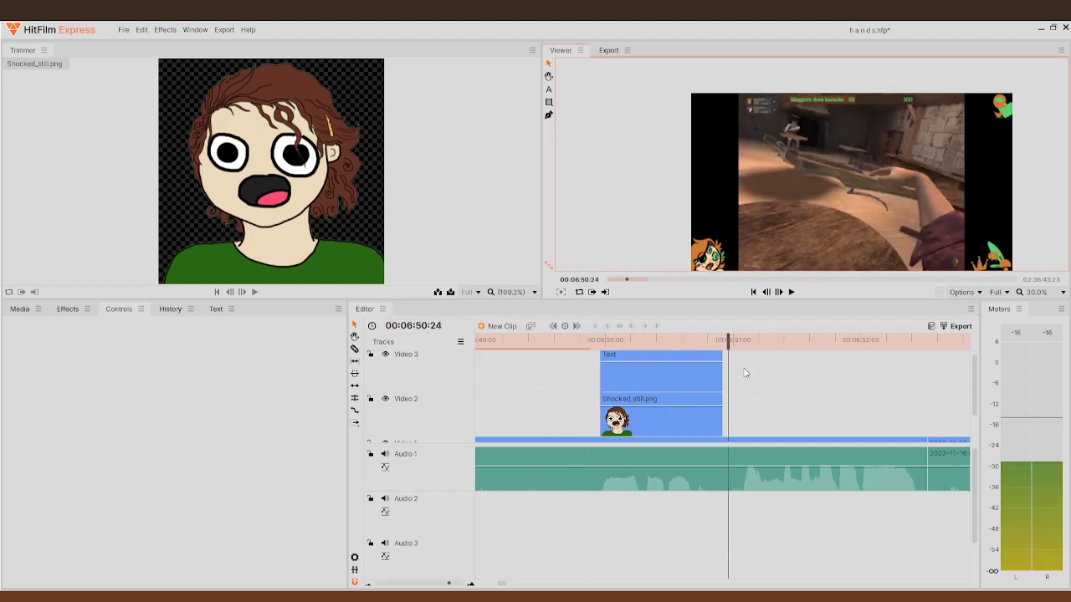
# - Add a text clip reading "LMAO" on Video 2 at 00:06:51:02, with MagPOG.png loaded in the Trimmer for colour sampling
pyautogui.moveTo(735, 341); pyautogui.dragTo(753, 365)
pyautogui.click(215, 309)
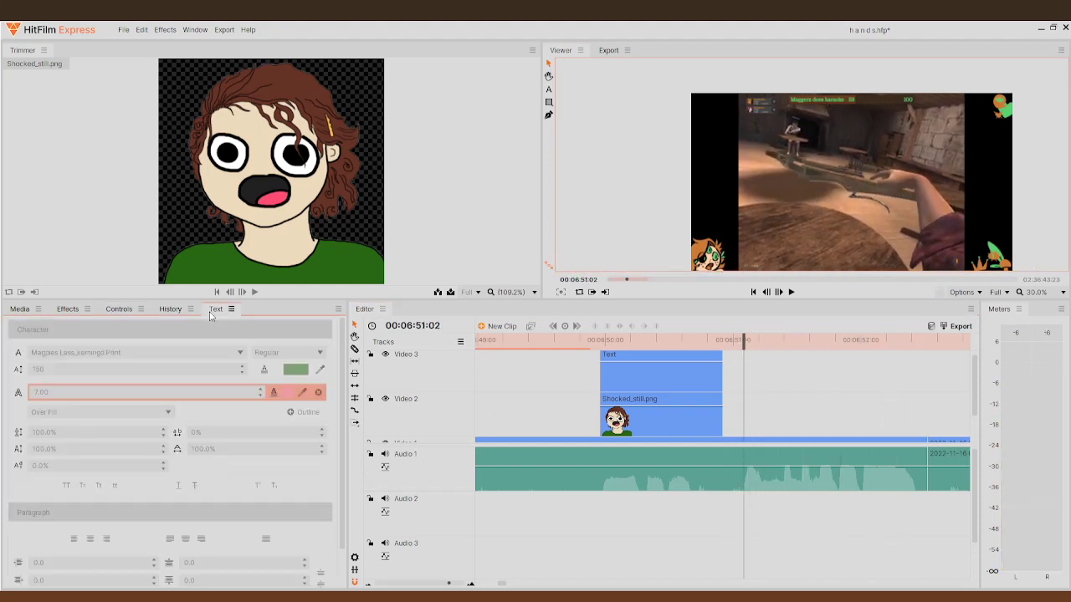
pyautogui.click(6, 311)
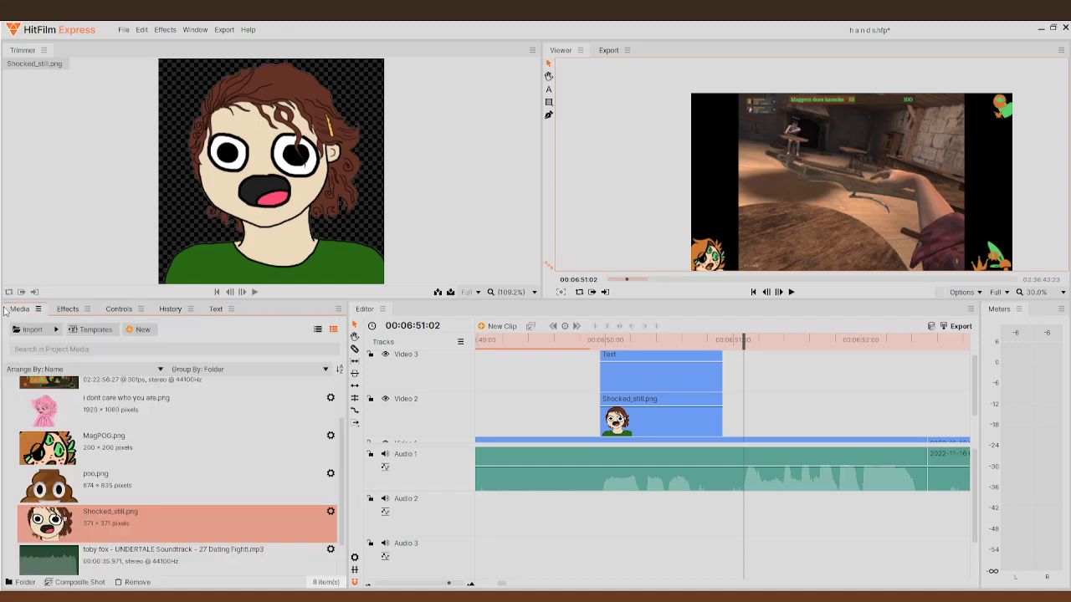
pyautogui.click(46, 451)
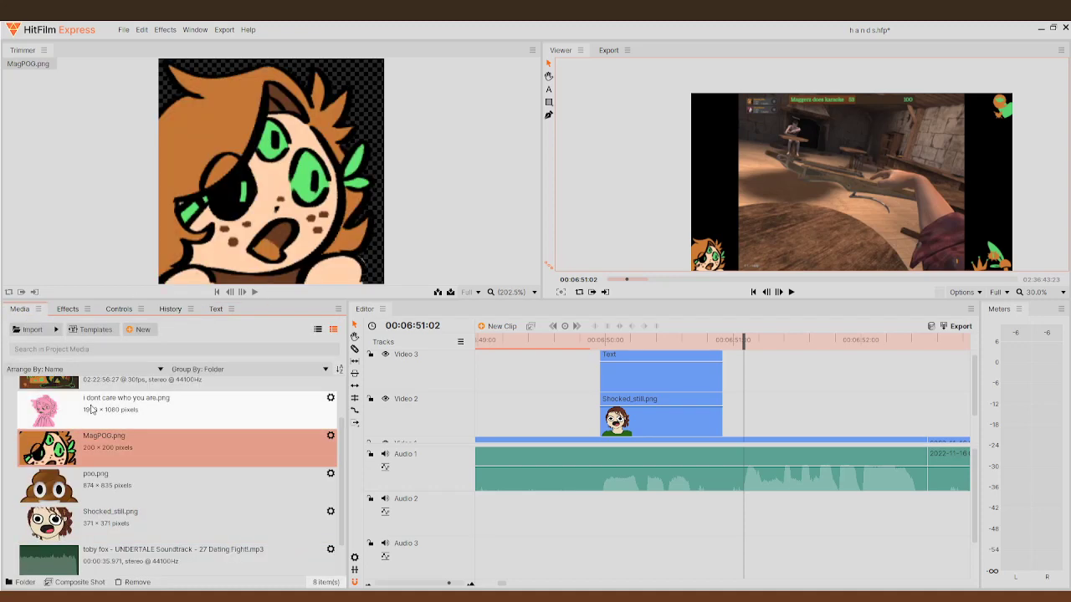
pyautogui.click(219, 313)
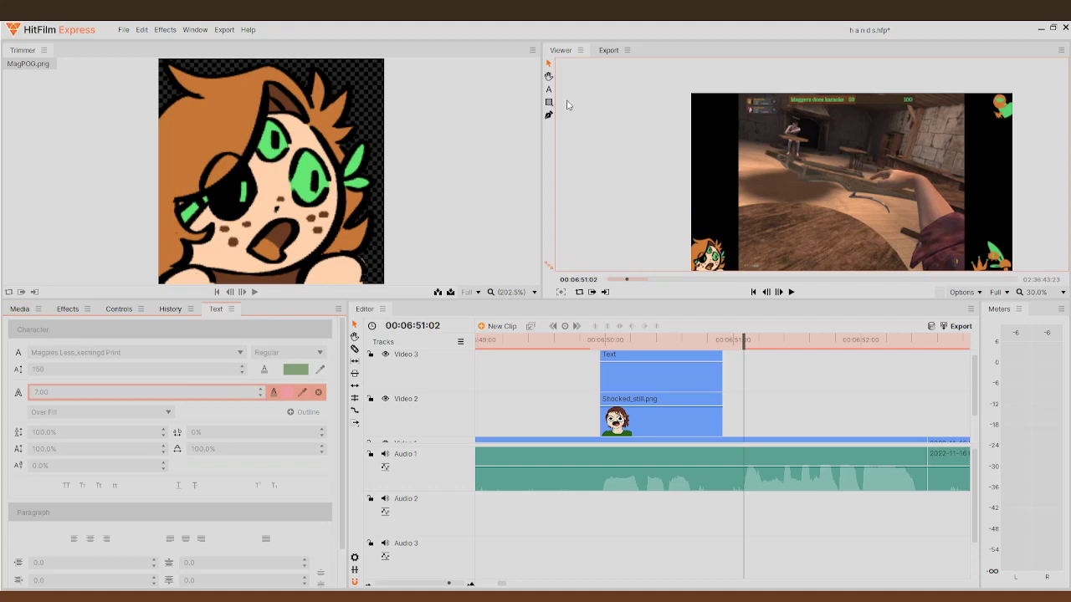
pyautogui.click(549, 92)
pyautogui.click(772, 217)
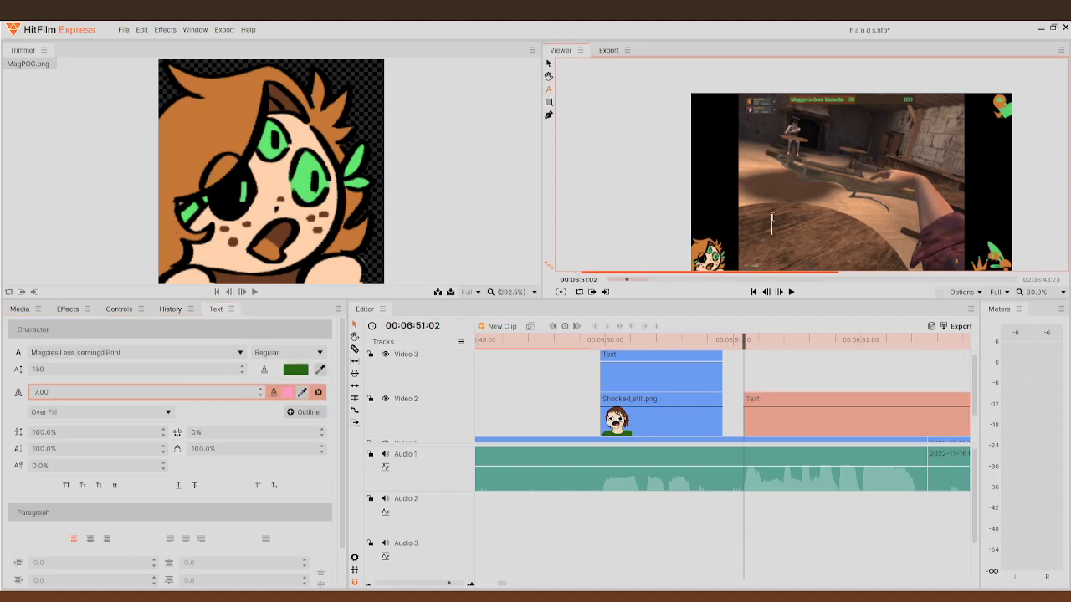
pyautogui.write('LMAO')
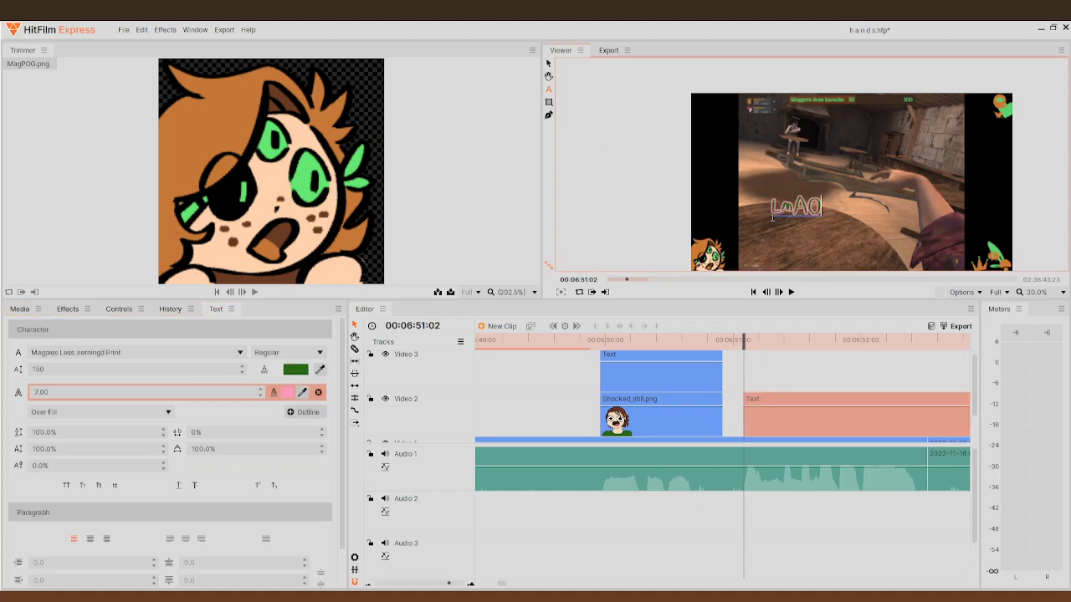
# - Give the "LMAO" text a brown fill and green outline sampled from MagPOG.png, and move it to 104.9, 189.9
pyautogui.hotkey('ctrl', 'a')
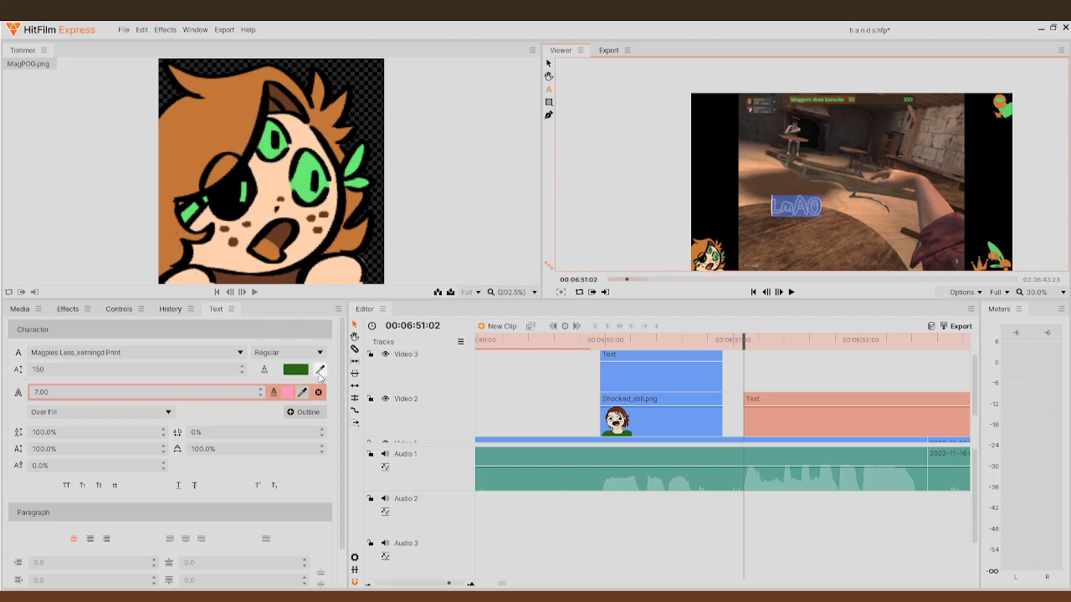
pyautogui.click(316, 241)
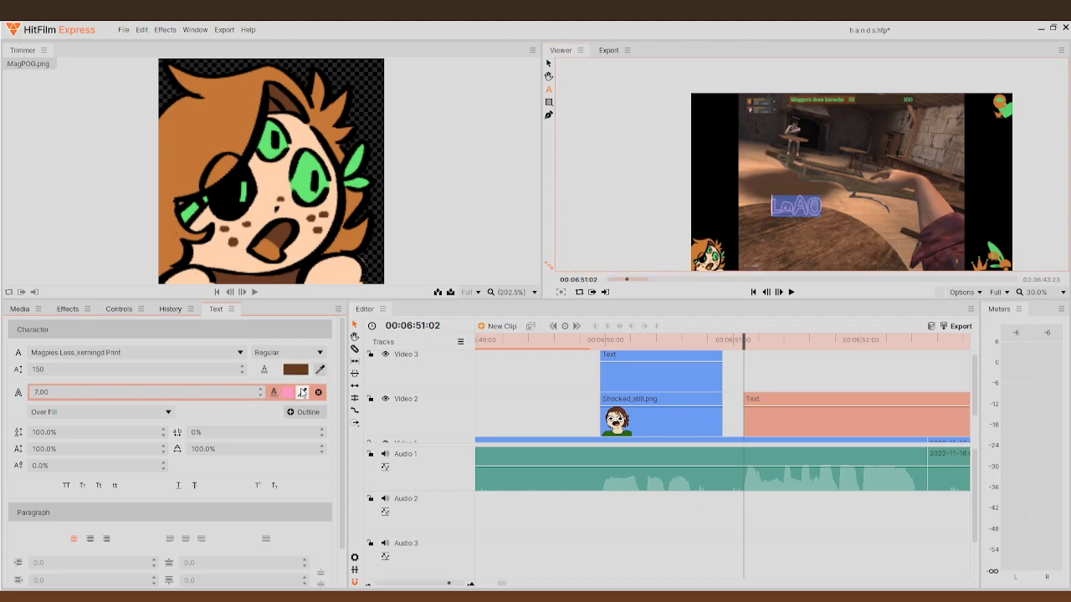
pyautogui.click(312, 185)
pyautogui.click(549, 63)
pyautogui.moveTo(764, 226); pyautogui.dragTo(861, 161)
# - Enable scale keyframing on the "LMAO" text at 00:06:51:02 and go to 00:06:52:11
pyautogui.click(171, 309)
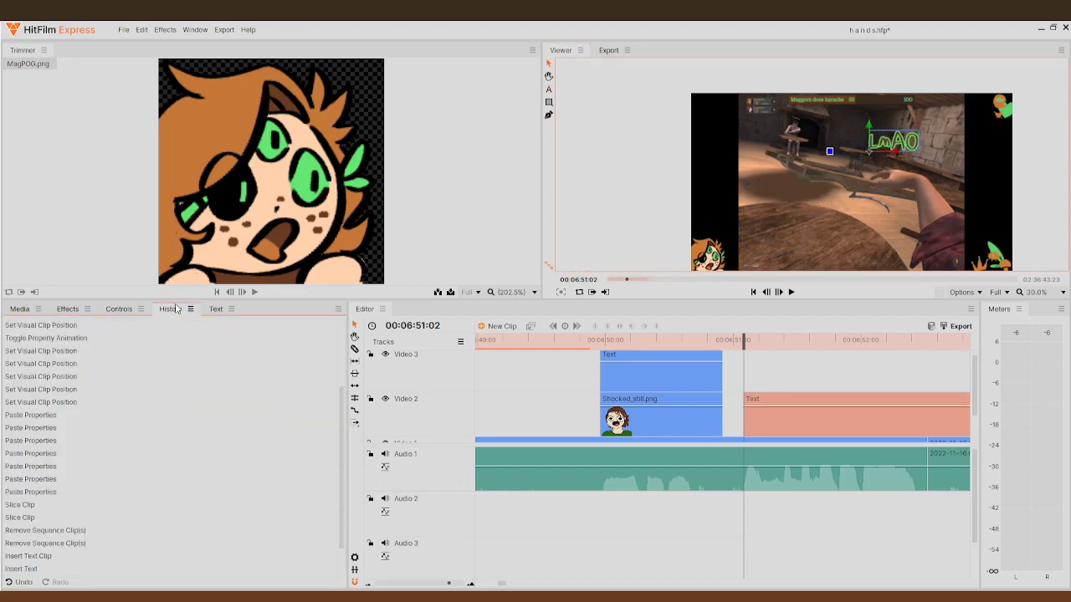
pyautogui.click(120, 310)
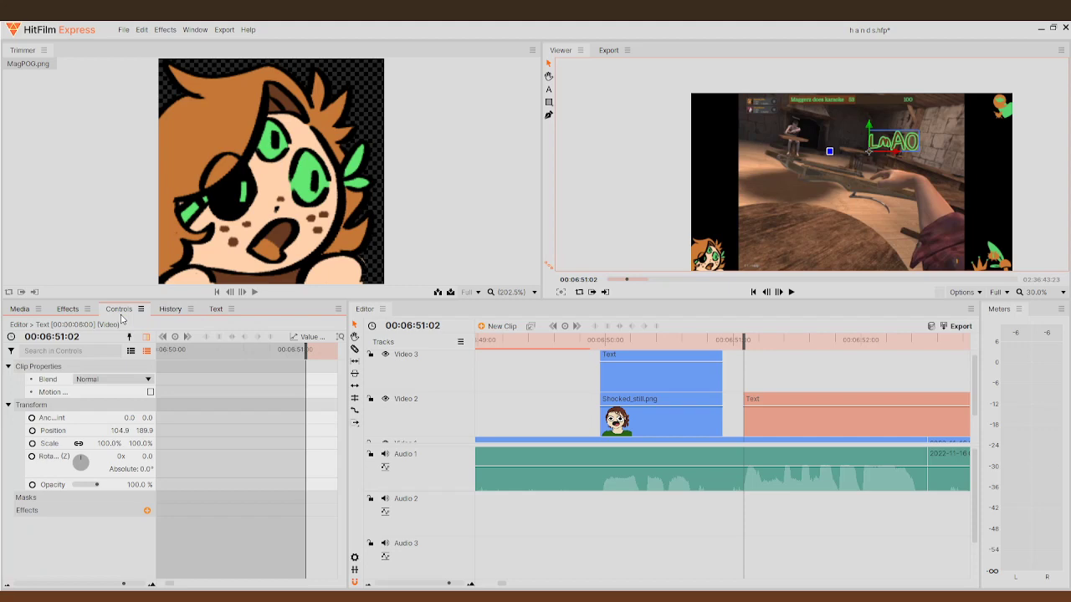
pyautogui.click(31, 444)
pyautogui.moveTo(743, 340); pyautogui.dragTo(921, 347)
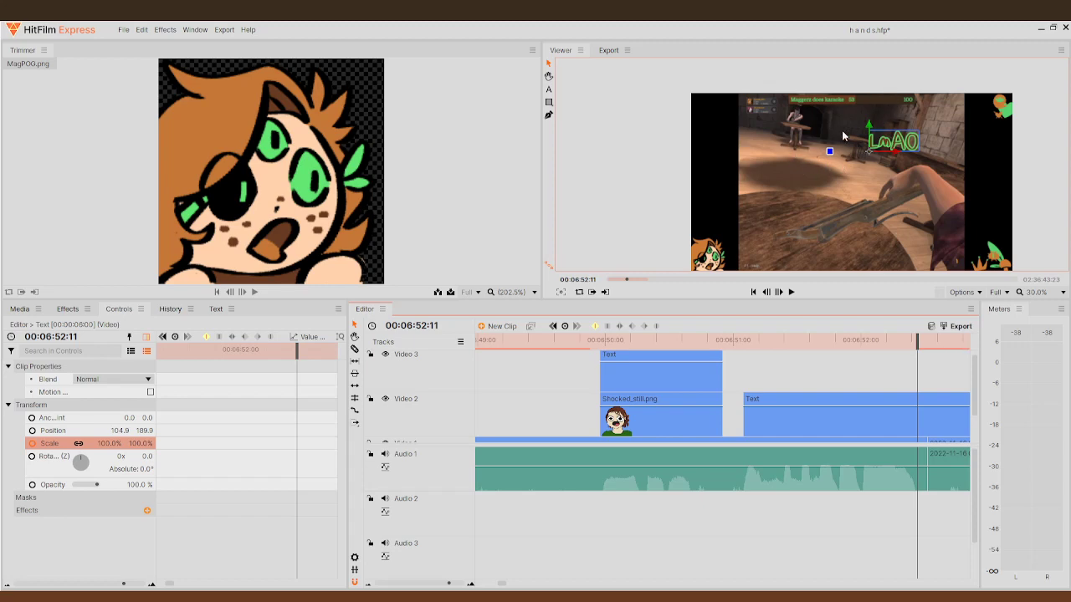
# - Reposition the "LMAO" text to -75.0, 143.2 and delete its clip from Video 2
pyautogui.moveTo(918, 145)
pyautogui.mouseDown()
pyautogui.moveTo(888, 153)
pyautogui.moveTo(951, 146)
pyautogui.moveTo(926, 148)
pyautogui.mouseUp()
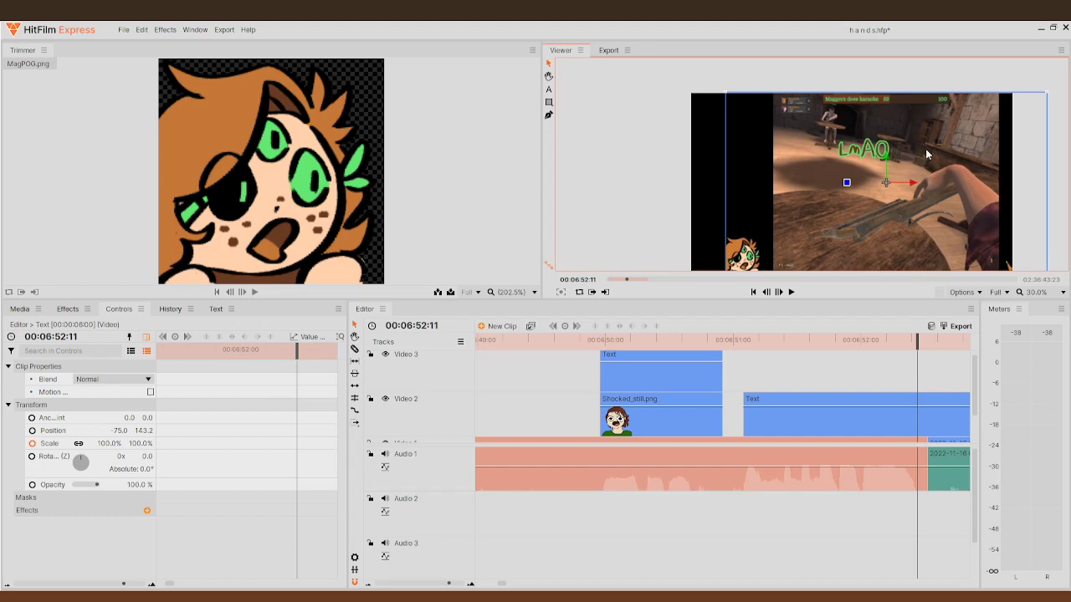
pyautogui.hotkey('ctrl', 'z')
pyautogui.click(861, 148)
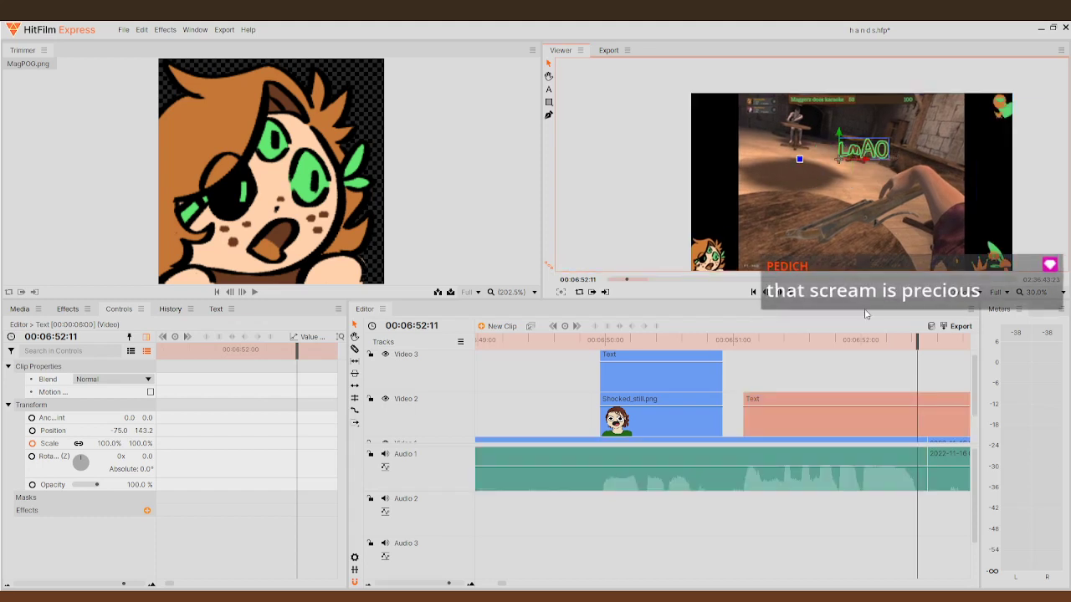
pyautogui.press('Delete')
# - Import 037.png and place it on Video 2 starting at 00:06:51:02
pyautogui.moveTo(917, 344); pyautogui.dragTo(745, 374)
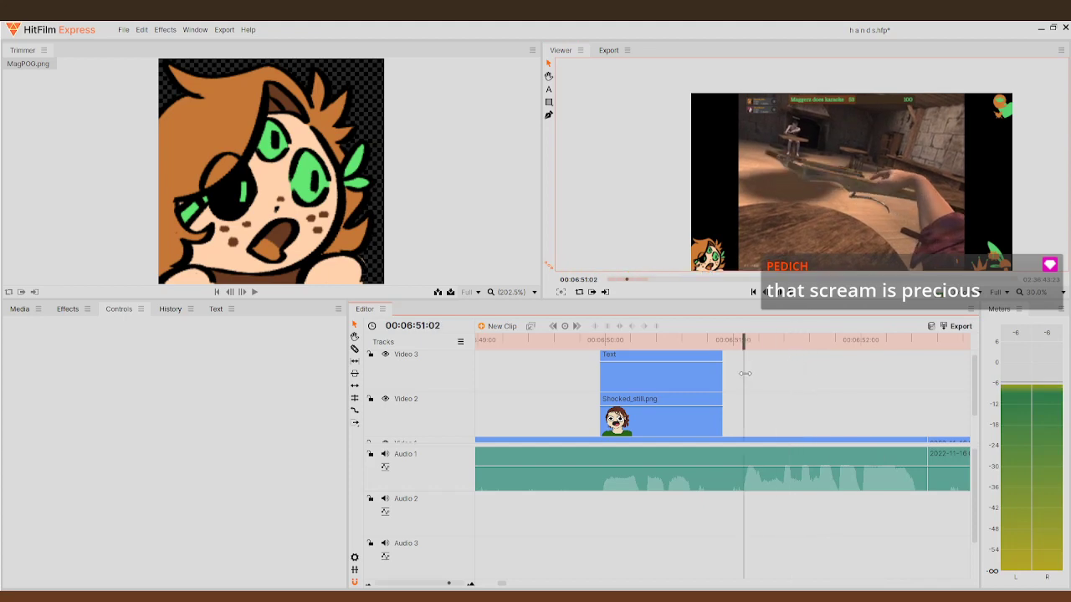
pyautogui.click(36, 317)
pyautogui.scroll(3, 112, 439)
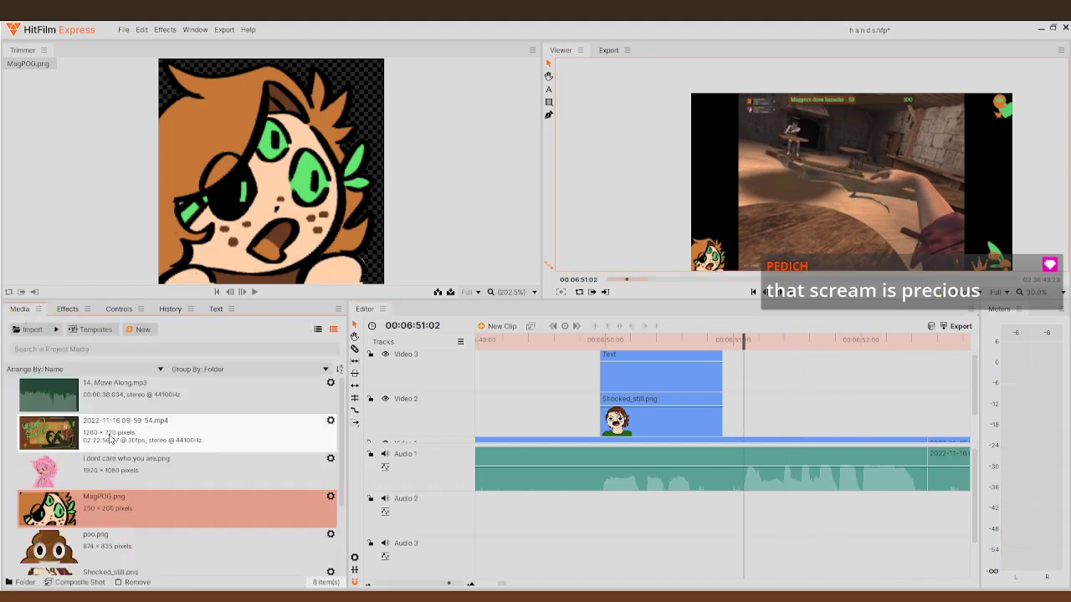
pyautogui.click(45, 329)
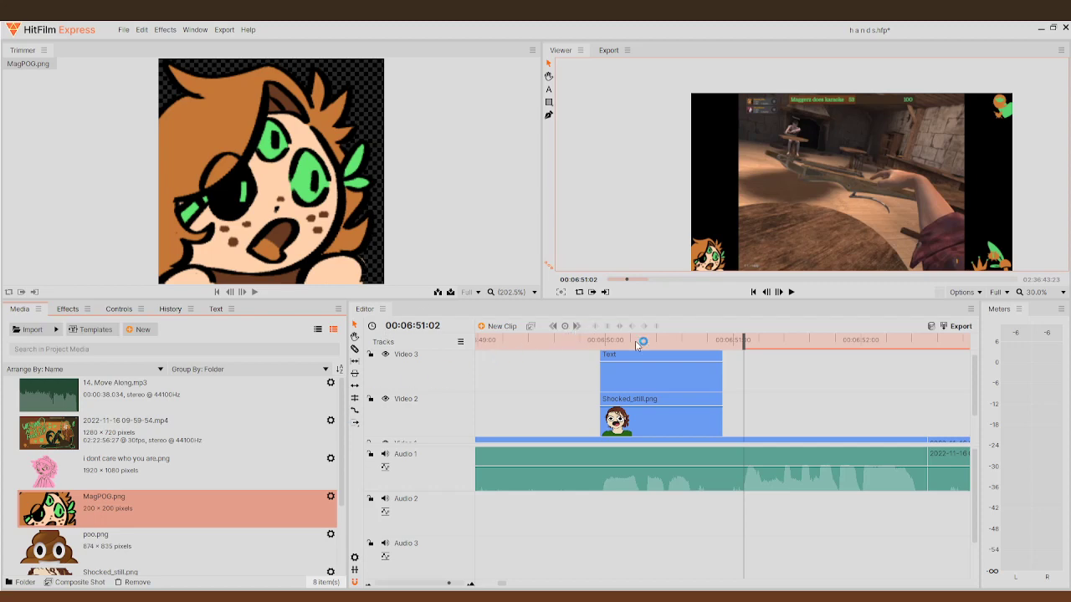
pyautogui.moveTo(507, 413)
pyautogui.mouseDown()
pyautogui.moveTo(657, 377)
pyautogui.moveTo(749, 408)
pyautogui.moveTo(742, 401)
pyautogui.mouseUp()
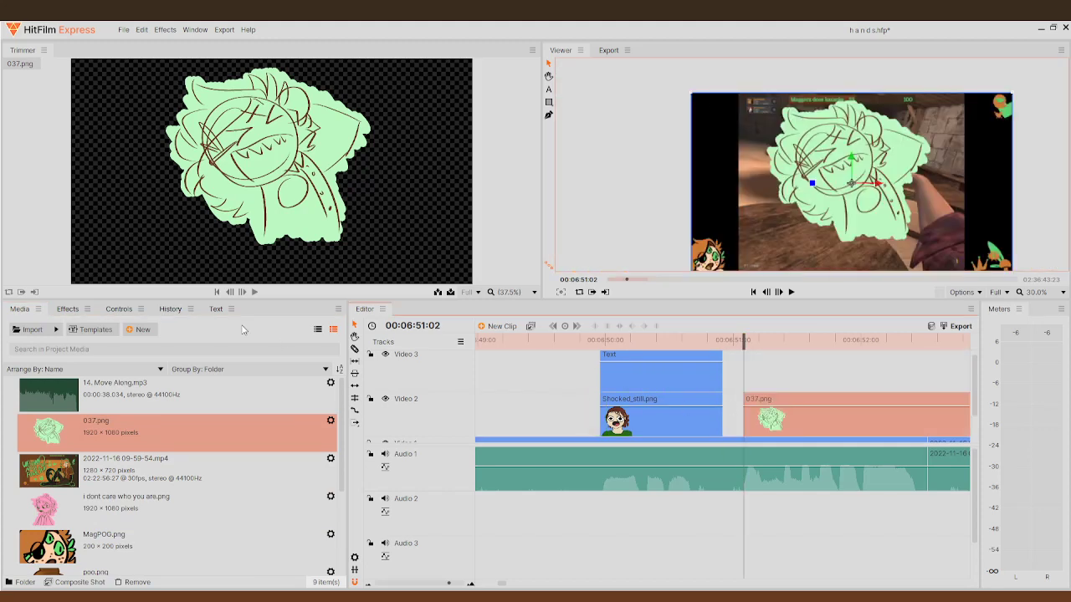
# - Split the 037.png clip at 00:06:52:13, in line with the cut in the gameplay footage, and delete the remainder
pyautogui.click(929, 421)
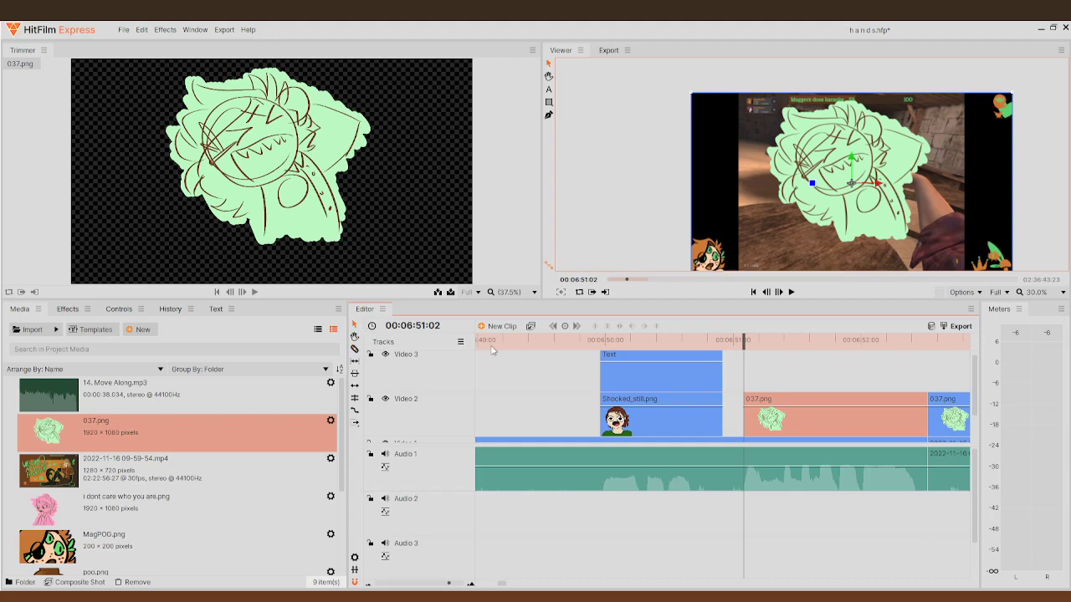
pyautogui.click(943, 421)
pyautogui.press('Delete')
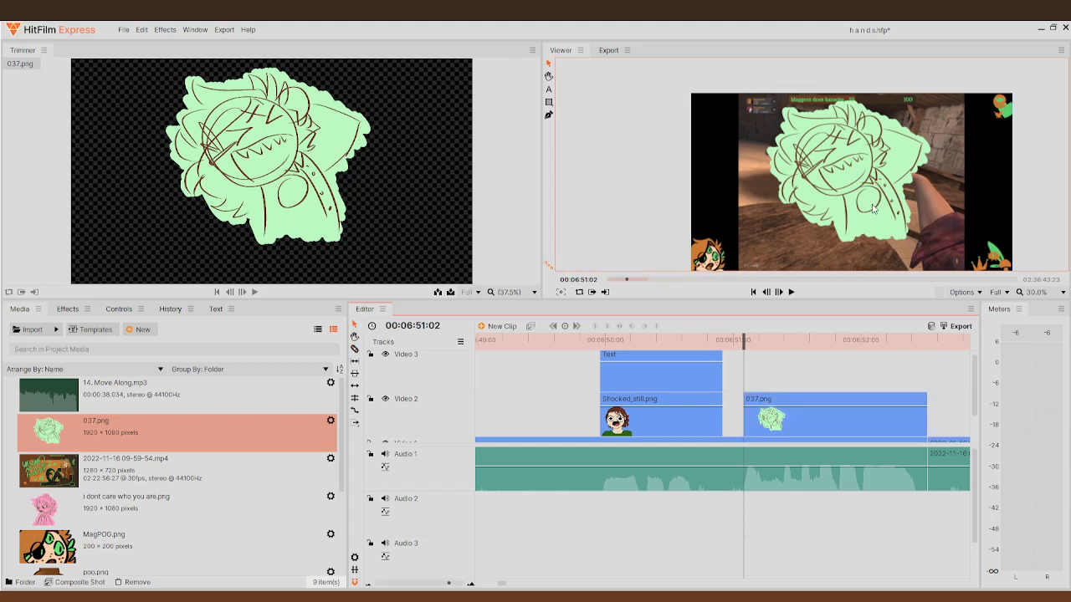
# - Reposition the 037.png image in the frame to -70.0, -106.6 and go to the clip's end at 00:06:52:13
pyautogui.click(870, 195)
pyautogui.moveTo(871, 195); pyautogui.dragTo(857, 212)
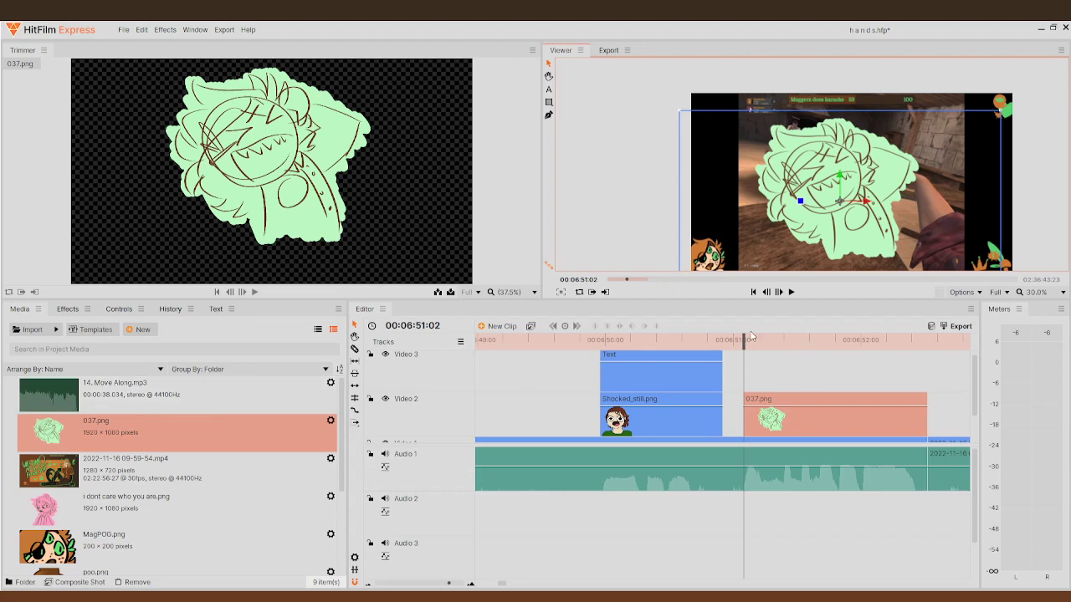
pyautogui.moveTo(744, 338); pyautogui.dragTo(932, 356)
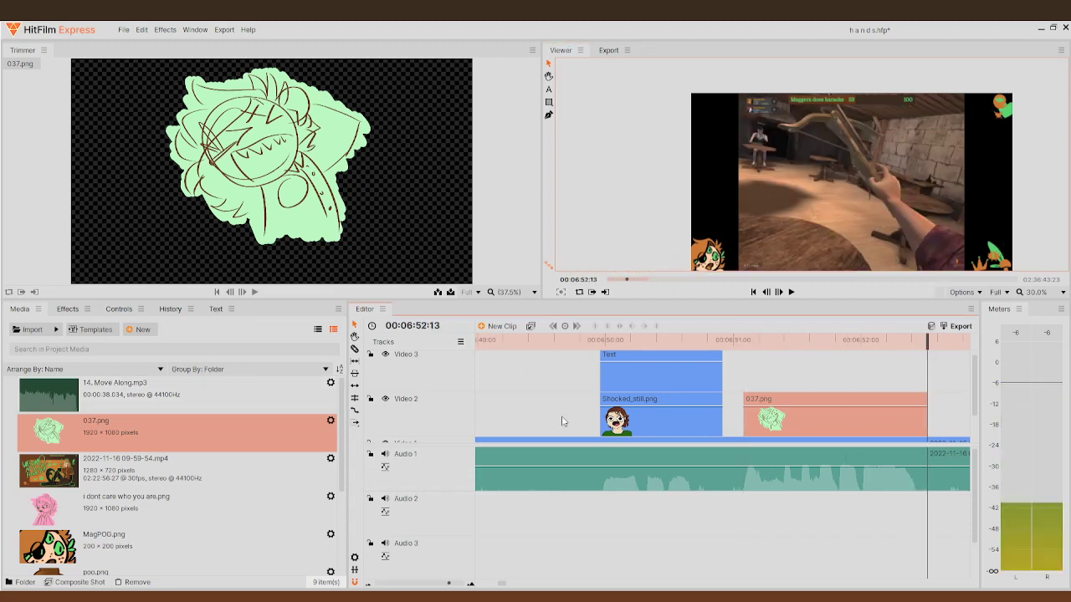
# - Enable scale keyframing on the 037.png clip at its start, 00:06:51:02
pyautogui.click(168, 309)
pyautogui.click(121, 309)
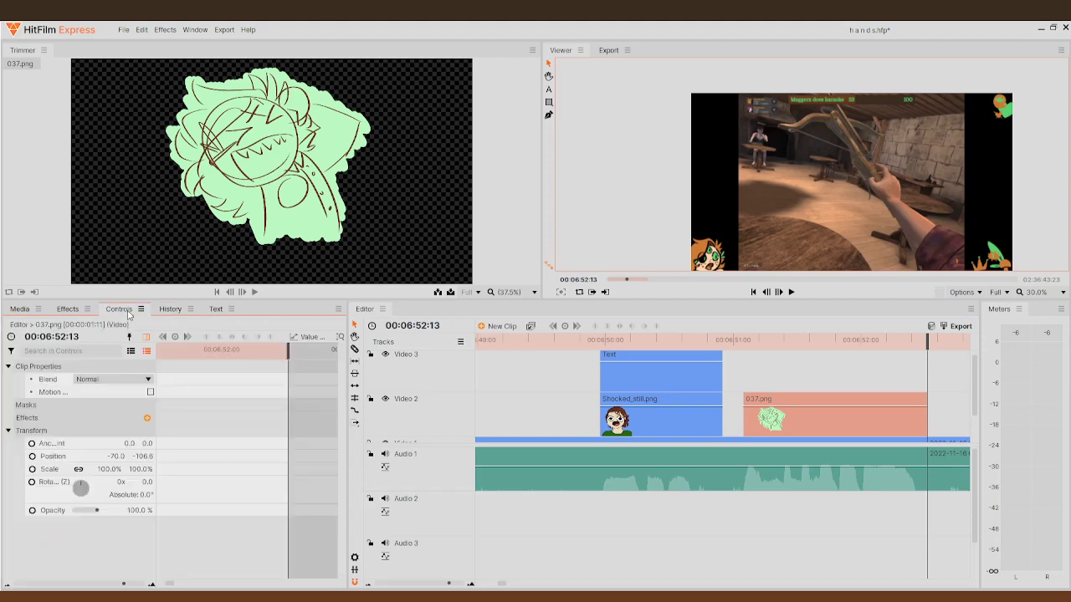
pyautogui.moveTo(283, 355); pyautogui.dragTo(189, 367)
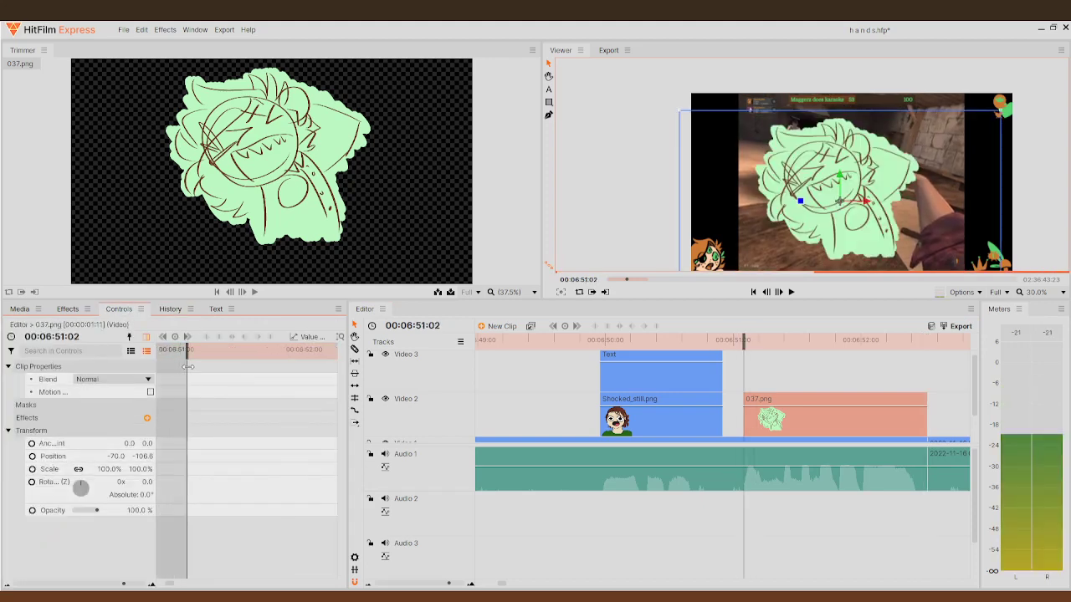
pyautogui.click(33, 456)
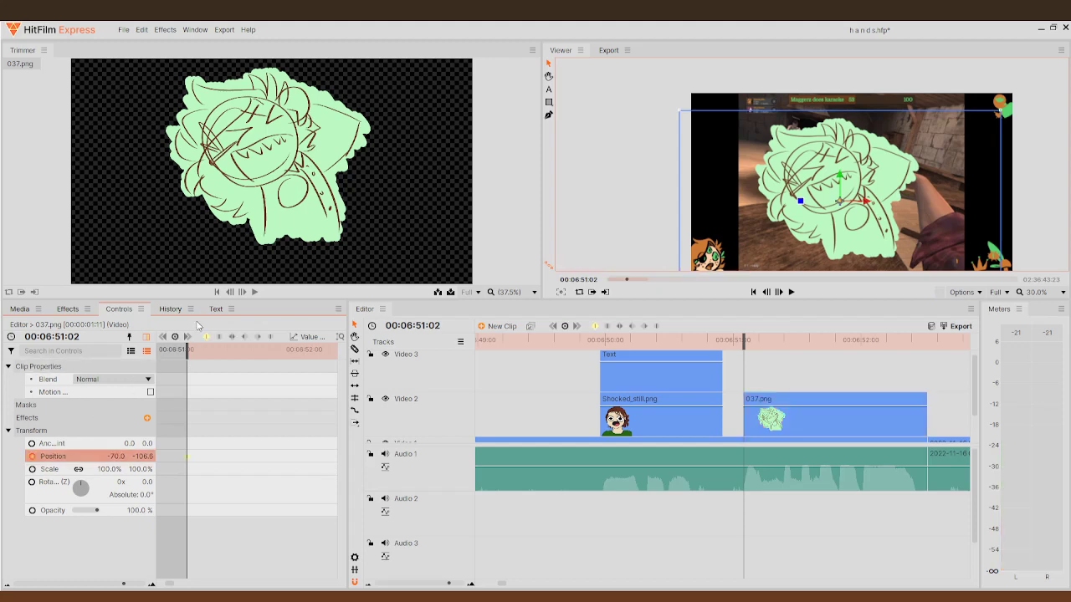
pyautogui.moveTo(195, 352); pyautogui.dragTo(279, 379)
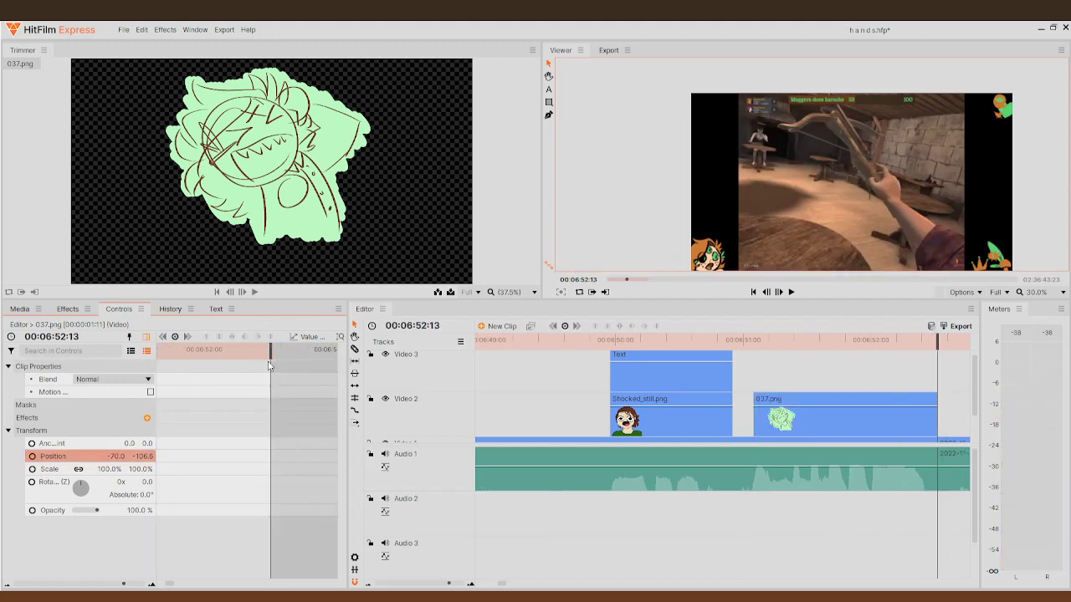
pyautogui.moveTo(269, 356)
pyautogui.mouseDown()
pyautogui.moveTo(163, 360)
pyautogui.moveTo(323, 363)
pyautogui.moveTo(295, 361)
pyautogui.moveTo(260, 389)
pyautogui.mouseUp()
pyautogui.click(50, 469)
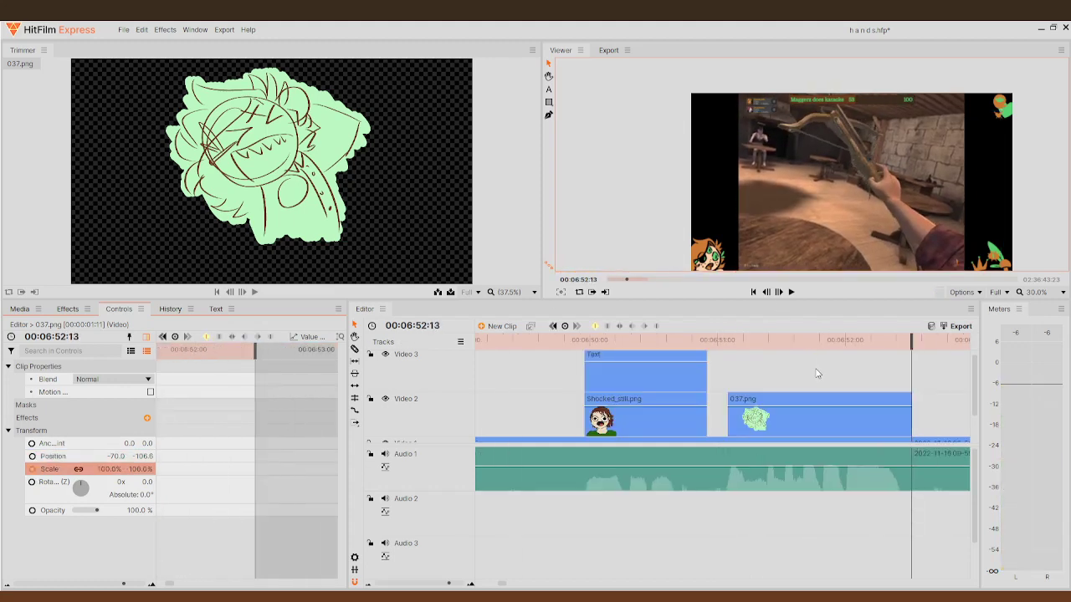
# - At 00:06:52:12, stretch the 037.png image wide and flat to a scale of about 302.7% by 28.6%
pyautogui.click(778, 292)
pyautogui.click(767, 292)
pyautogui.click(767, 292)
pyautogui.scroll(-4, 735, 189)
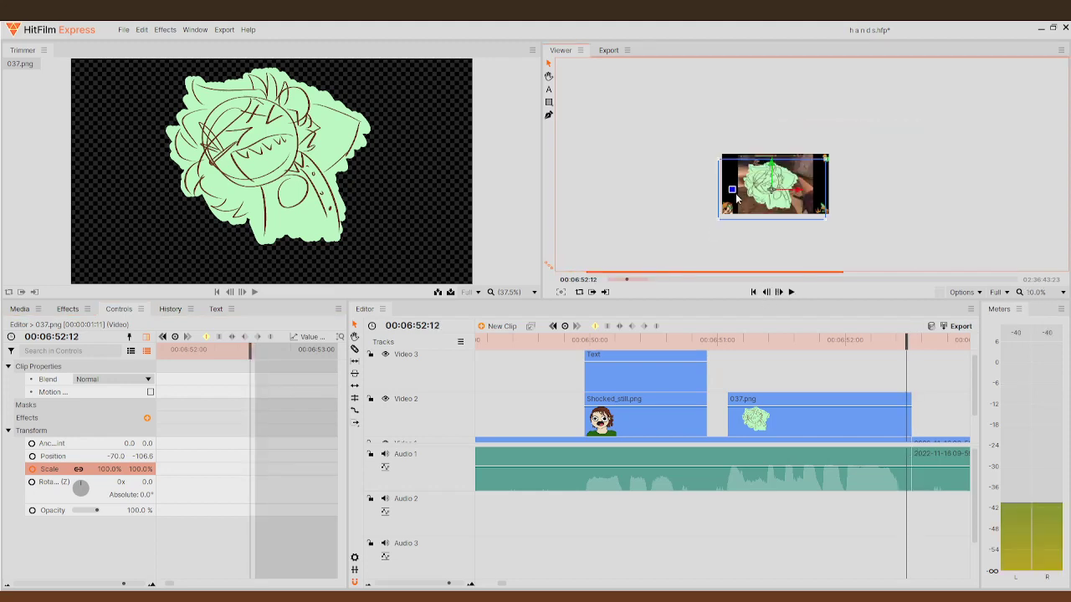
pyautogui.moveTo(721, 219); pyautogui.dragTo(610, 199)
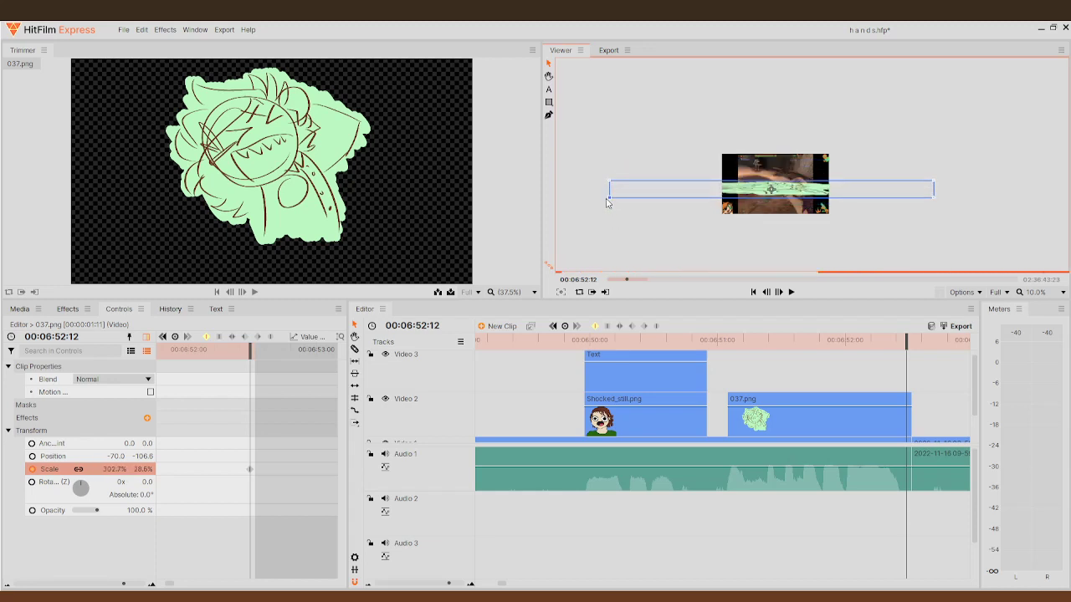
# - Play back the 037.png stretch animation from its start and scrub back through the section before it
pyautogui.moveTo(911, 348); pyautogui.dragTo(722, 342)
pyautogui.click(791, 292)
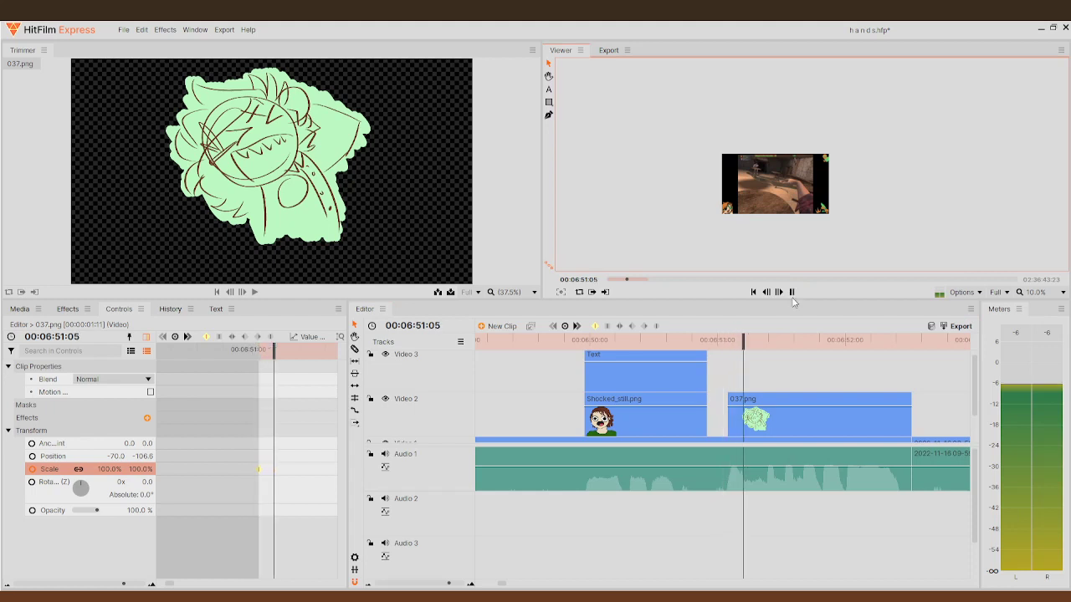
pyautogui.press('space')
pyautogui.moveTo(907, 341); pyautogui.dragTo(687, 342)
pyautogui.press('Left')
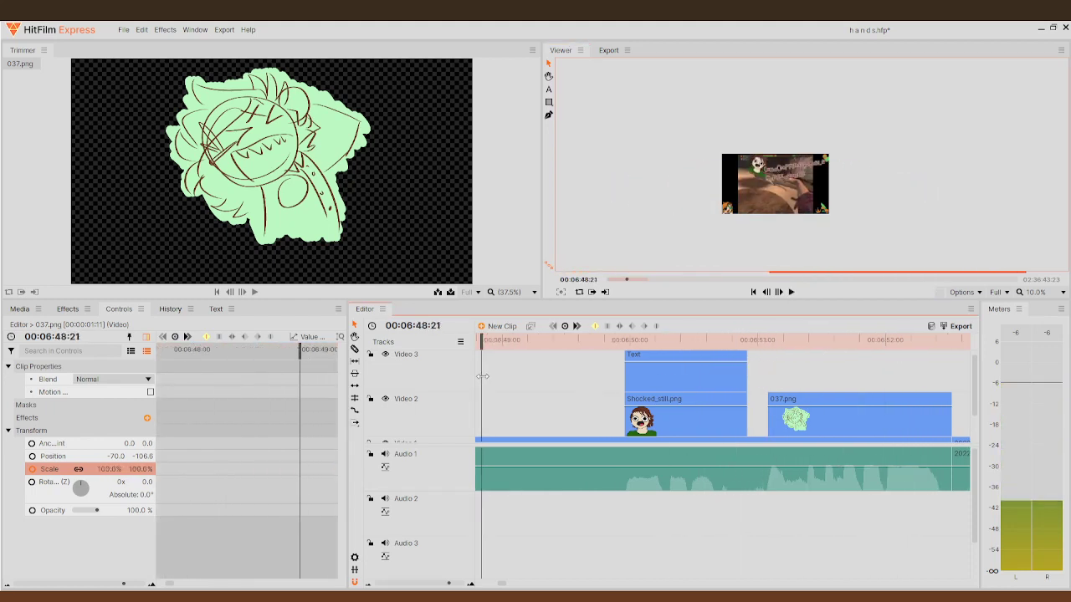
pyautogui.press('Left')
pyautogui.press('Left')
pyautogui.press('Left')
pyautogui.press('Left')
pyautogui.press('Left')
pyautogui.press('Left')
pyautogui.press('Left')
pyautogui.press('Left')
pyautogui.press('Left')
pyautogui.press('Left')
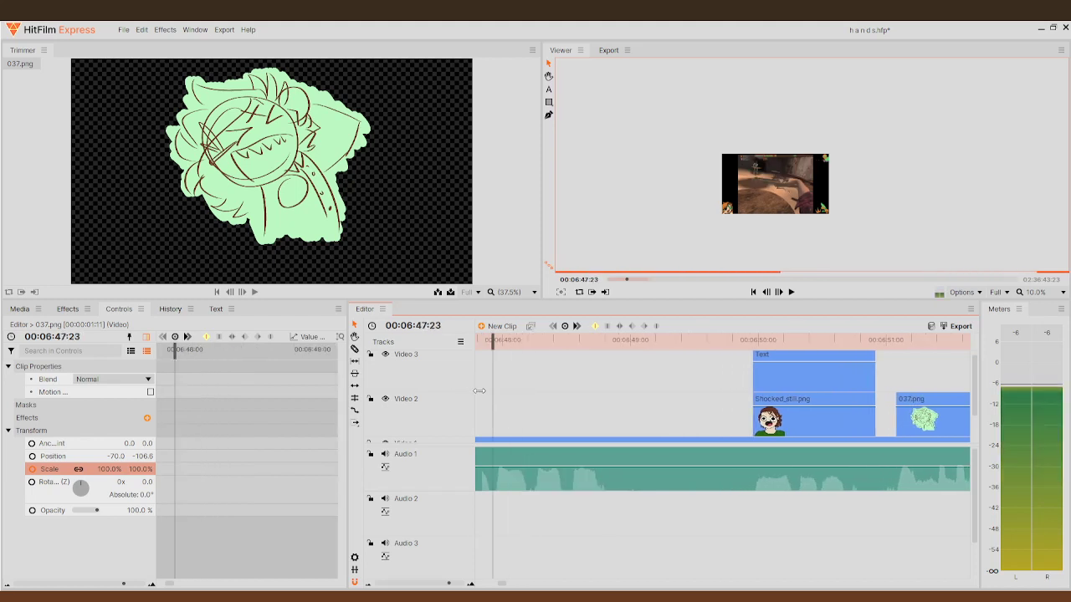
# - Play through the footage after the 037.png clip from 00:06:53:13 and go to 00:07:09:13
pyautogui.moveTo(494, 383); pyautogui.dragTo(885, 407)
pyautogui.scroll(-2, 879, 396)
pyautogui.moveTo(721, 342)
pyautogui.mouseDown()
pyautogui.moveTo(846, 348)
pyautogui.moveTo(639, 357)
pyautogui.moveTo(532, 345)
pyautogui.mouseUp()
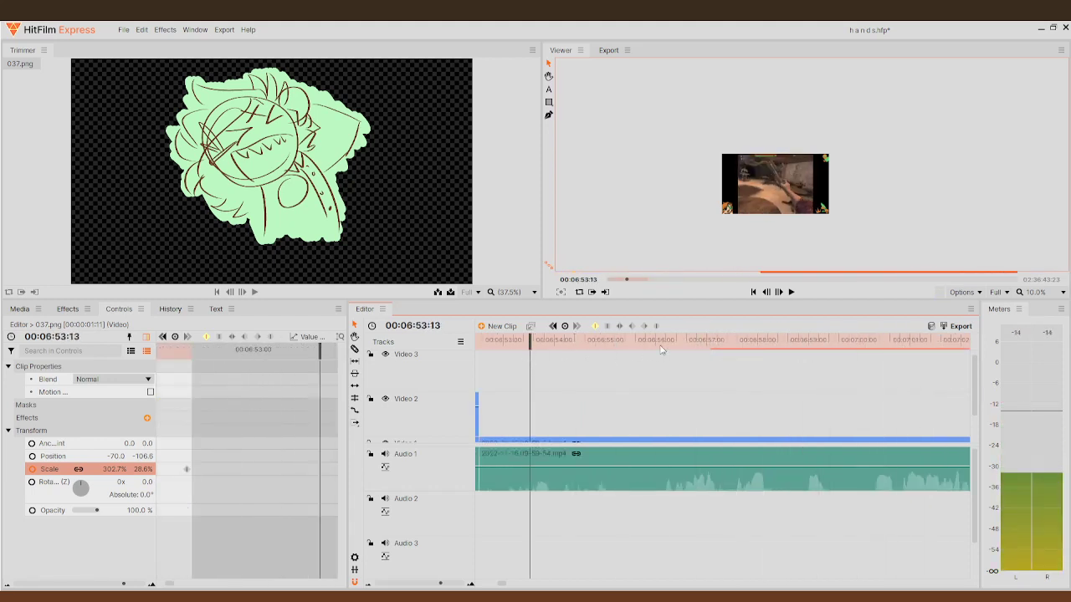
pyautogui.click(791, 292)
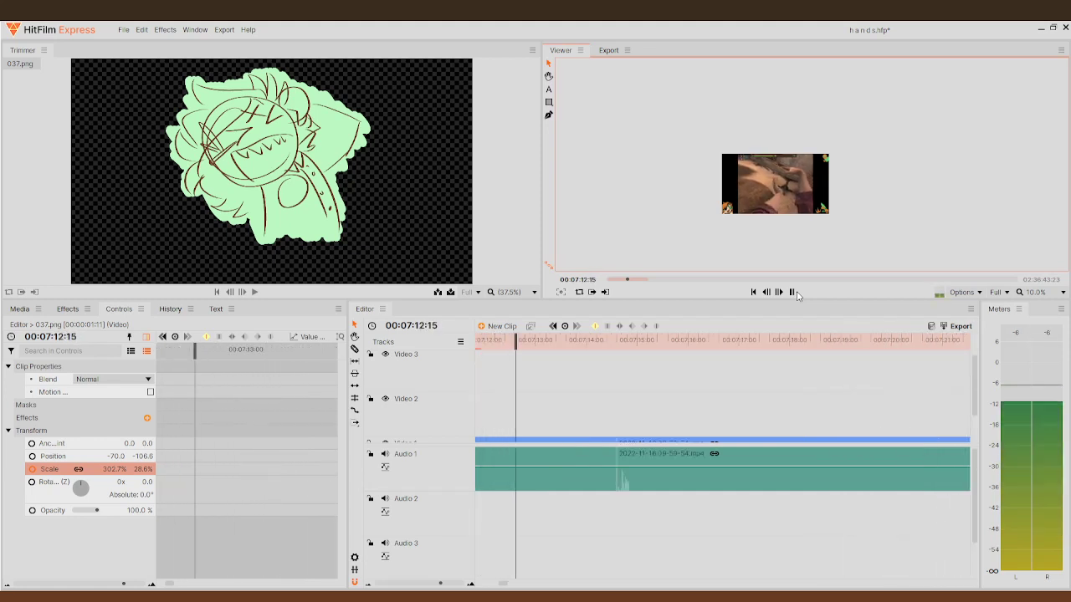
pyautogui.click(797, 295)
pyautogui.moveTo(543, 342); pyautogui.dragTo(515, 435)
pyautogui.moveTo(515, 343); pyautogui.dragTo(531, 343)
# - Add the text "Aw I'm just FONDLING IT!" across the upper part of the frame, starting on Video 2 at 00:07:09:13
pyautogui.click(215, 310)
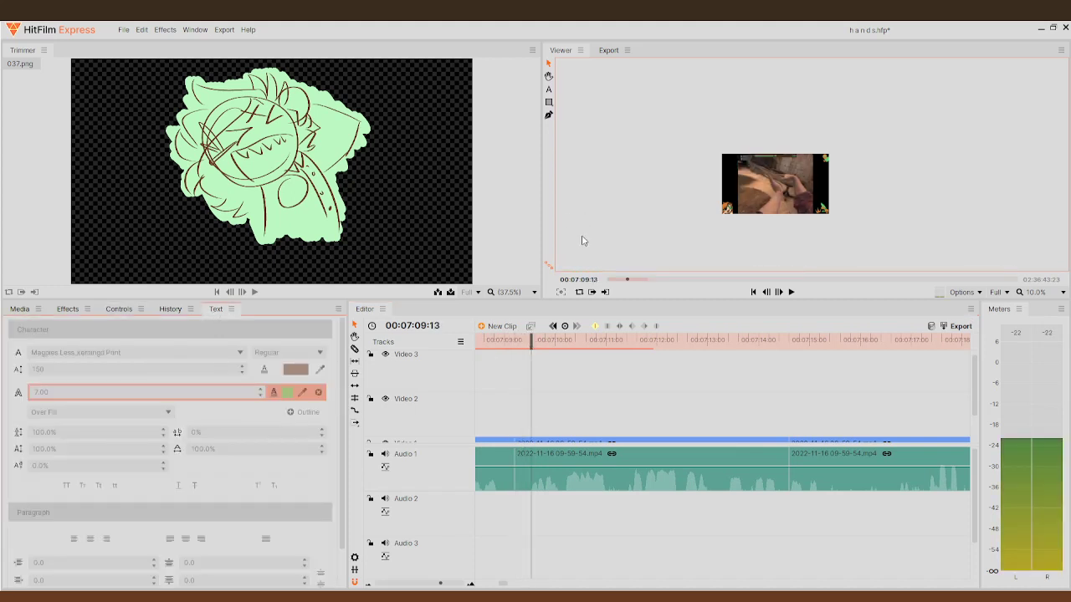
pyautogui.scroll(2, 662, 164)
pyautogui.click(549, 101)
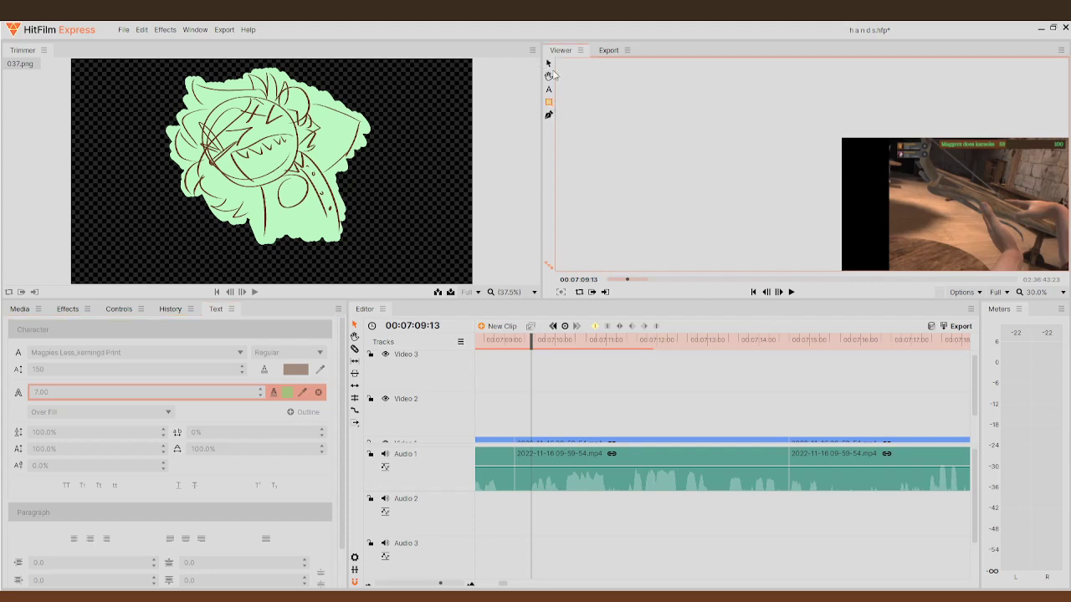
pyautogui.moveTo(578, 116); pyautogui.dragTo(518, 127)
pyautogui.click(728, 128)
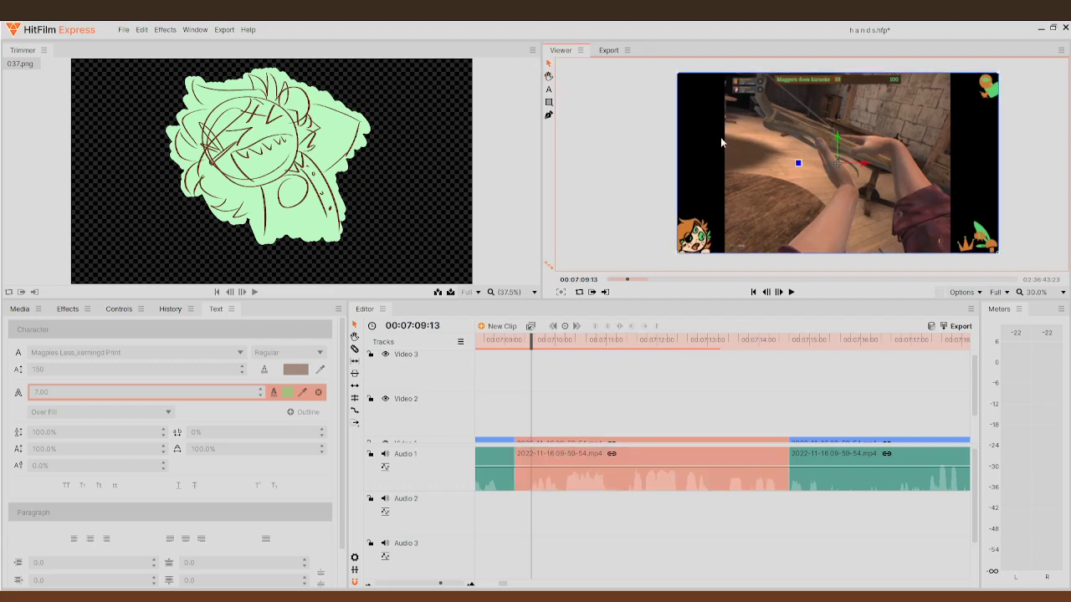
pyautogui.click(548, 88)
pyautogui.click(703, 127)
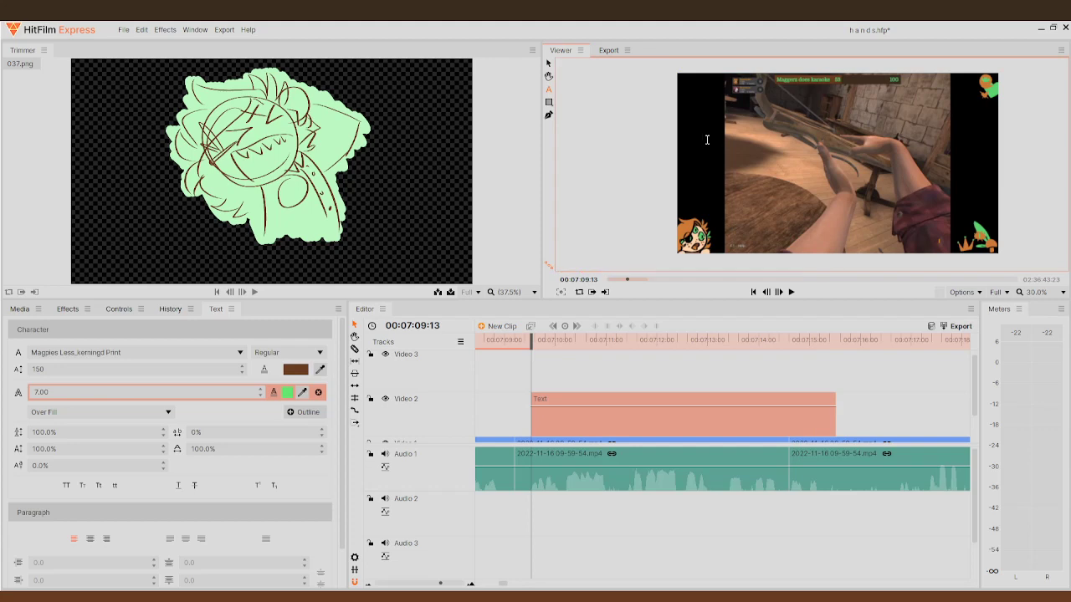
pyautogui.write("Aw I'm just FO")
pyautogui.press('BackSpace')
pyautogui.press('BackSpace')
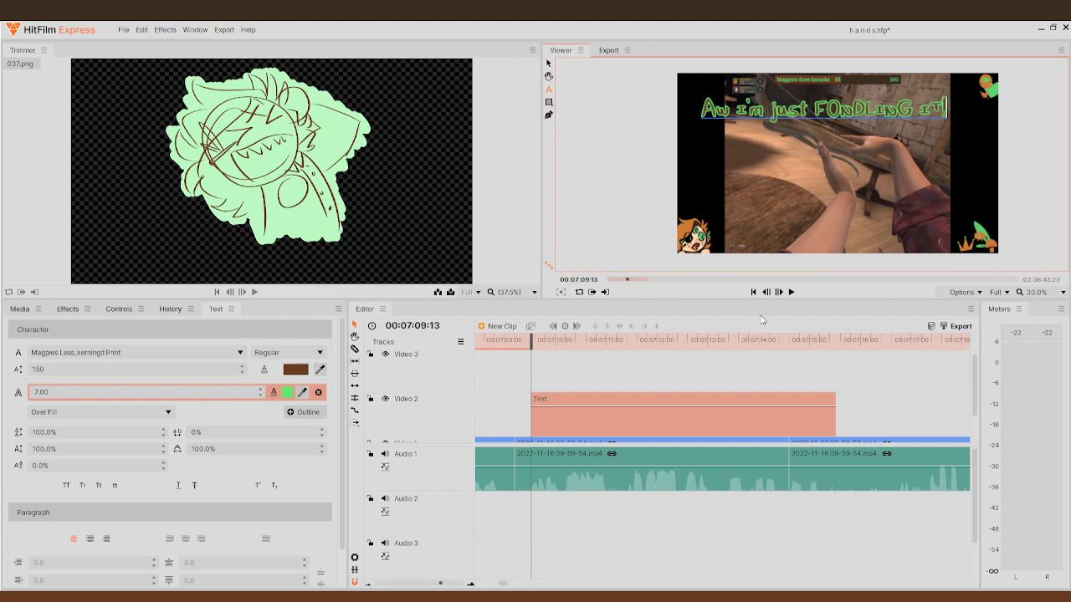
# - Play the captioned line and split the text clip on Video 2 at 00:07:11:11
pyautogui.click(791, 292)
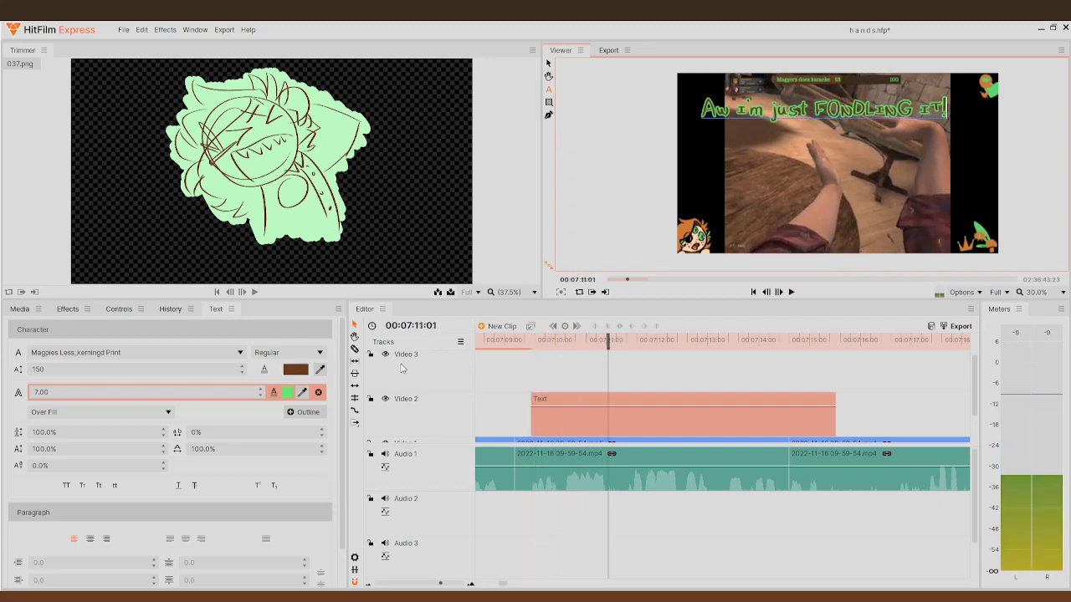
pyautogui.moveTo(611, 338); pyautogui.dragTo(633, 358)
pyautogui.click(635, 411)
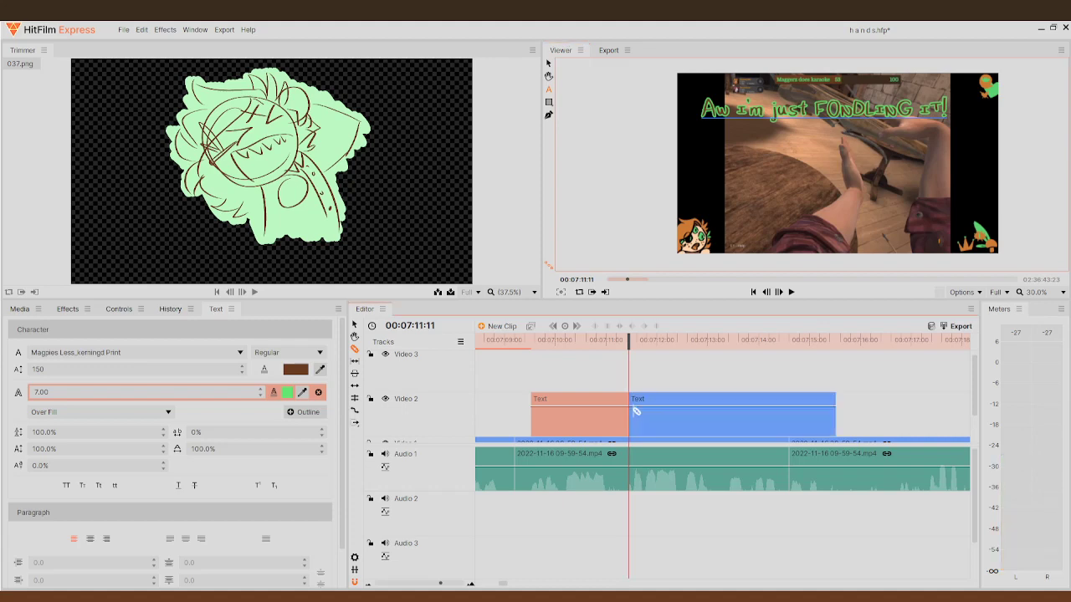
# - Replace the wording of the text clip after 00:07:11:11 with "Get underneath-"
pyautogui.click(691, 430)
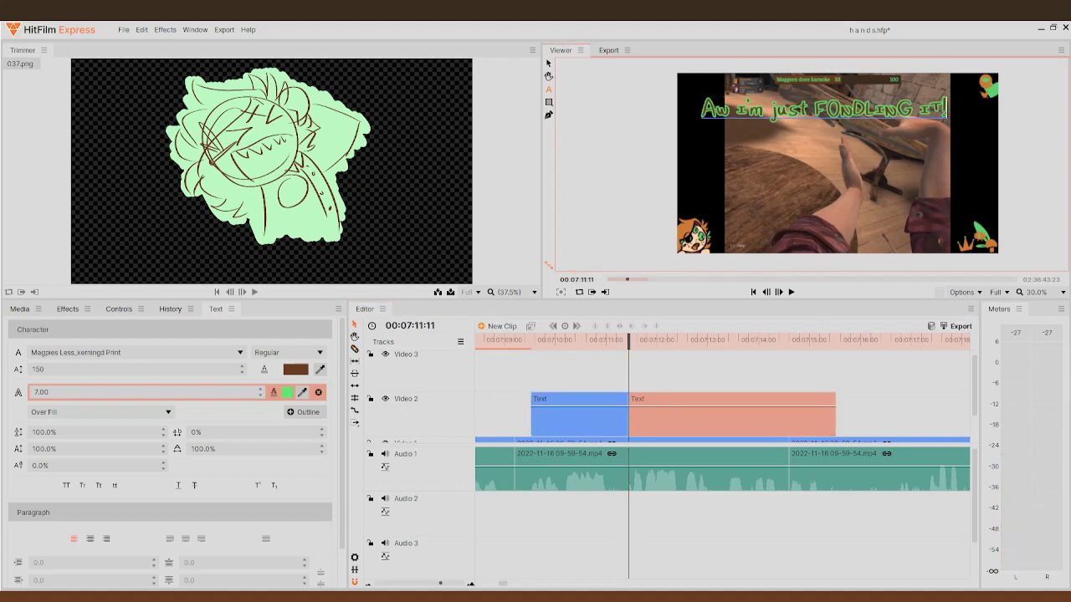
pyautogui.hotkey('ctrl', 'a')
pyautogui.press('BackSpace')
pyautogui.write('Get ')
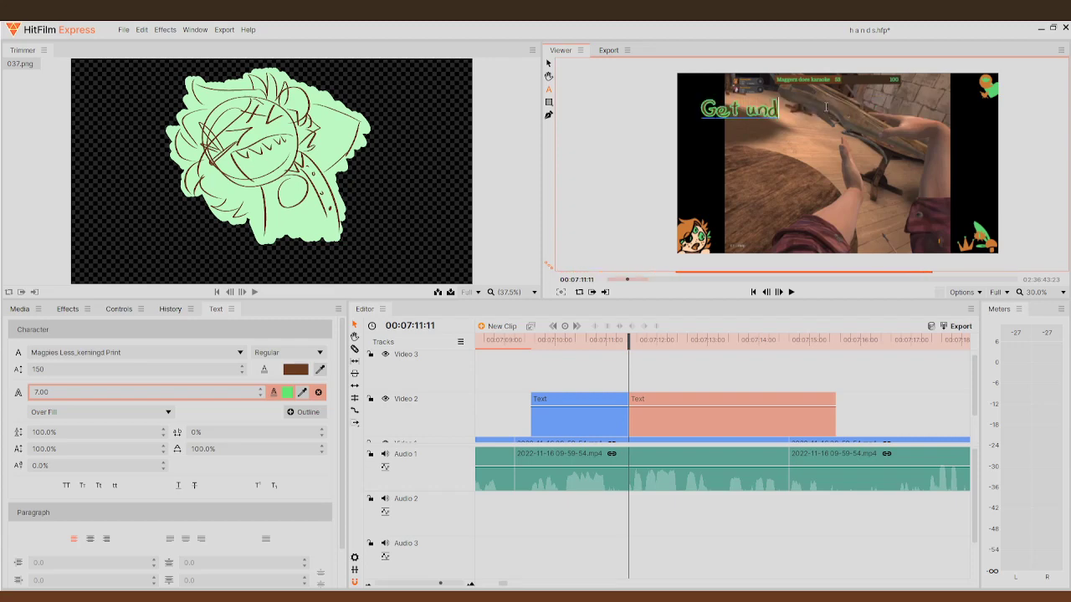
pyautogui.write('underneath-')
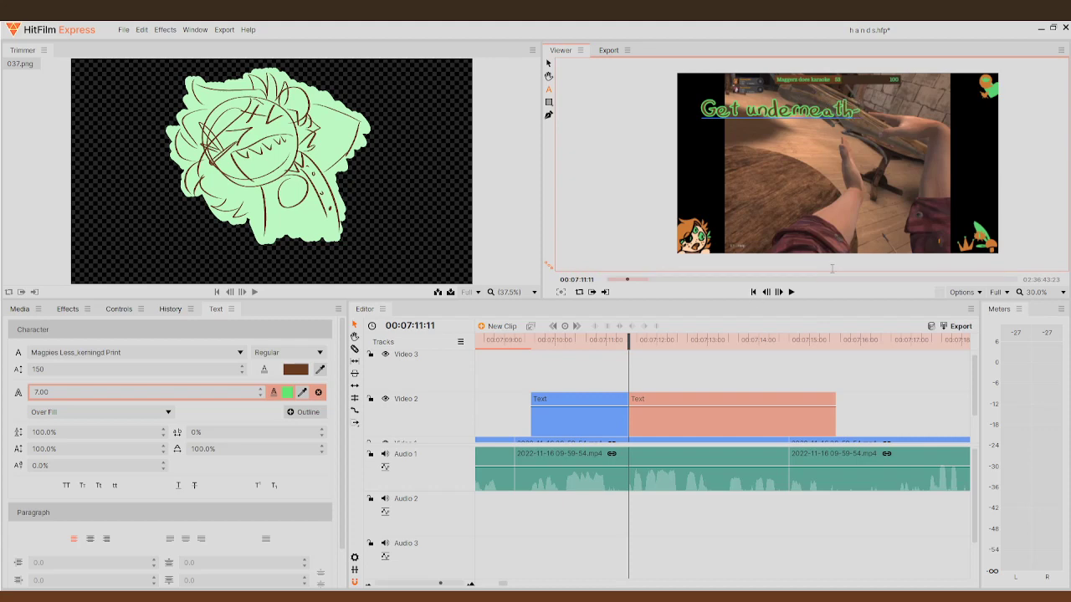
# - Split the "Get underneath-" clip at 00:07:12:14 and change the remainder's wording to "Get underneath and just-"
pyautogui.click(791, 292)
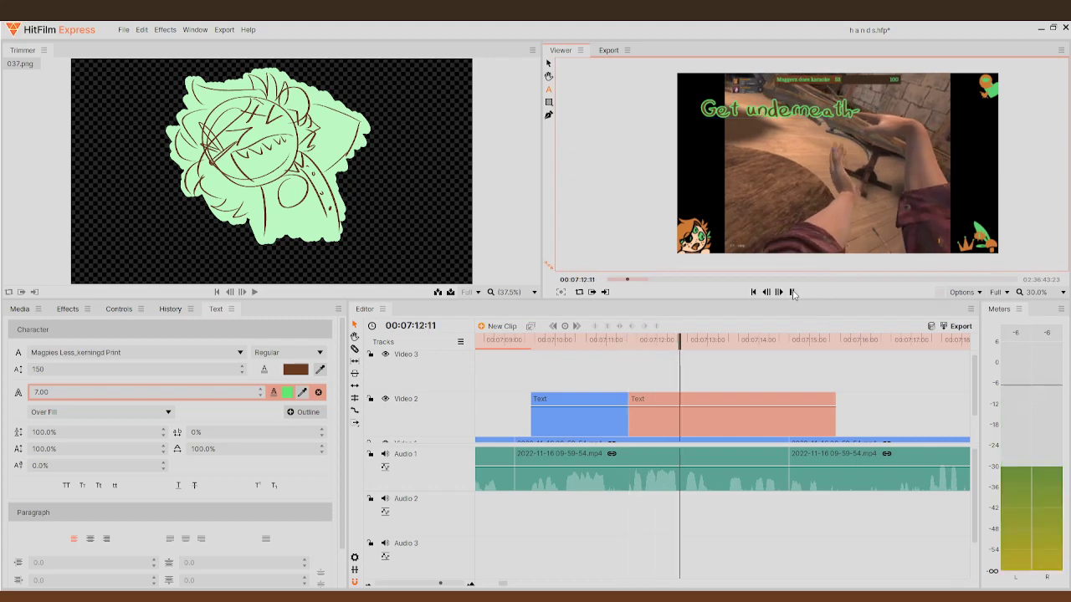
pyautogui.click(792, 292)
pyautogui.click(686, 340)
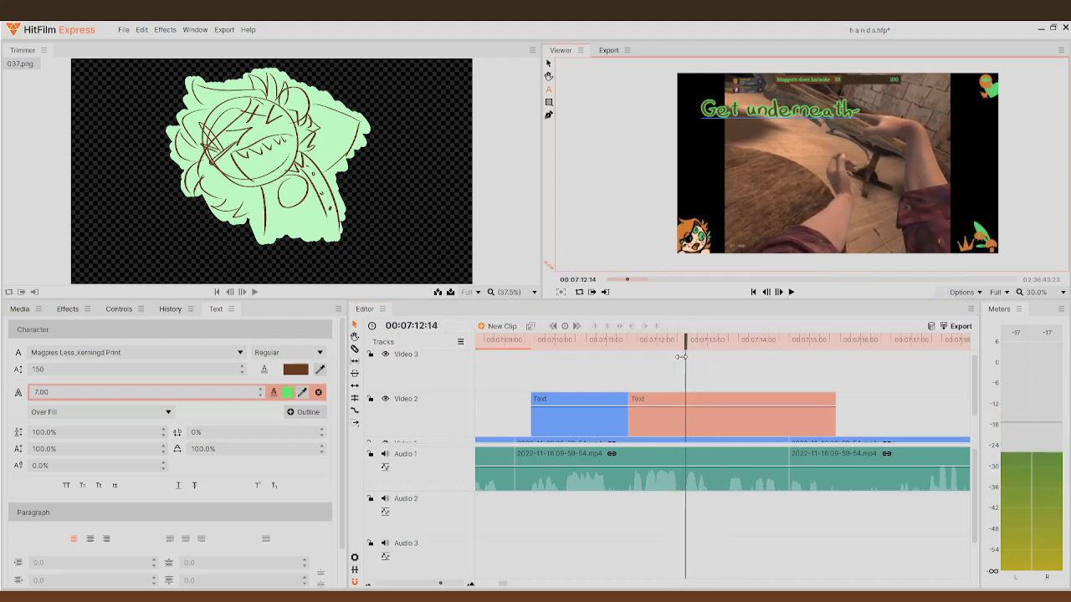
pyautogui.click(355, 350)
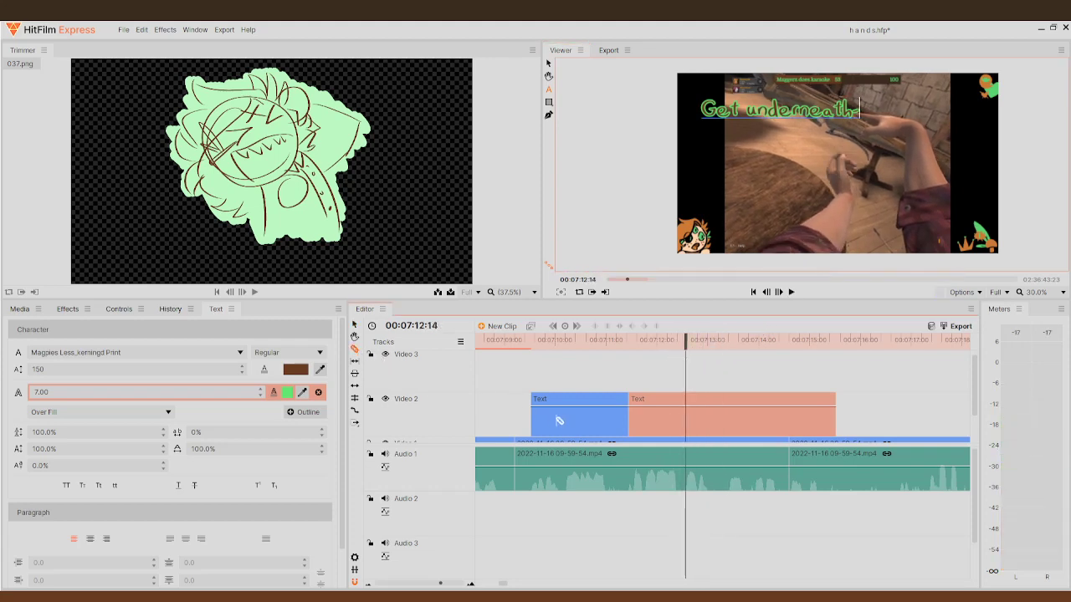
pyautogui.click(684, 412)
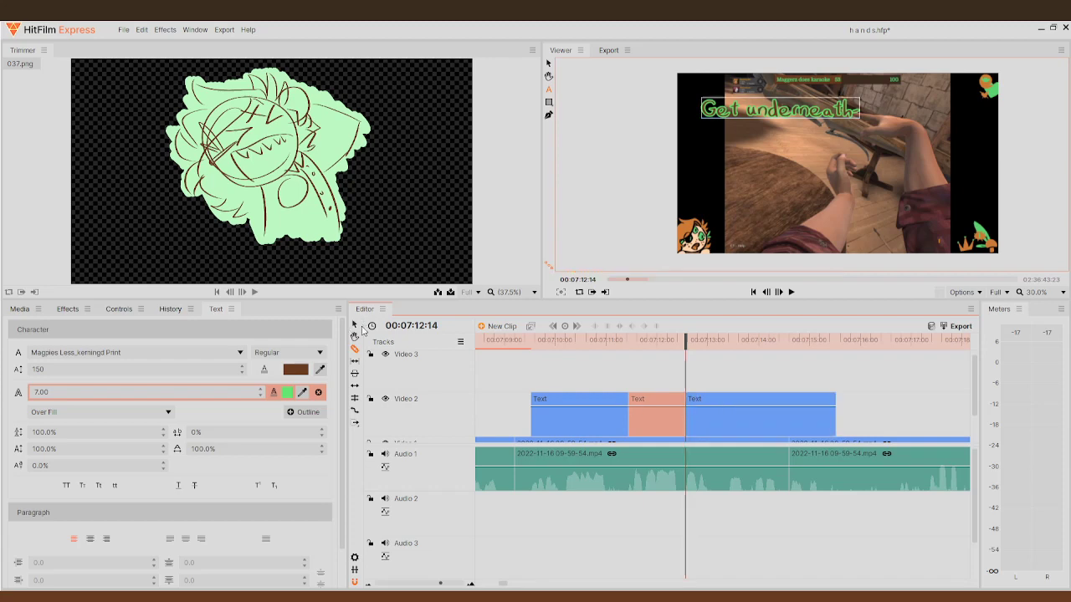
pyautogui.click(733, 427)
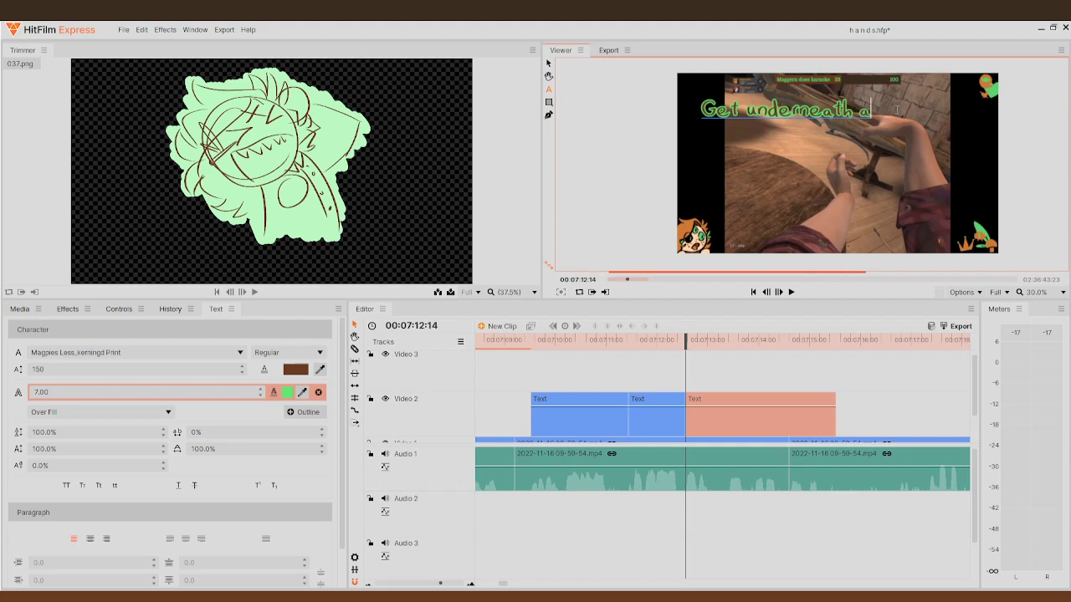
pyautogui.write('t-')
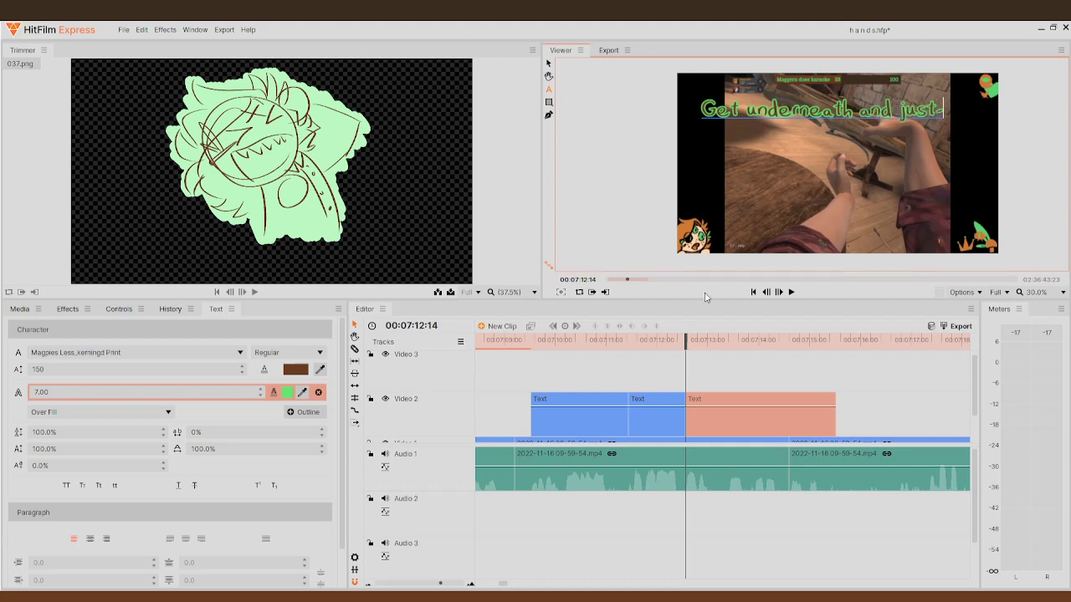
# - Play back the three text clips from 00:07:09:15 and go to 00:07:12:00
pyautogui.moveTo(685, 346); pyautogui.dragTo(536, 389)
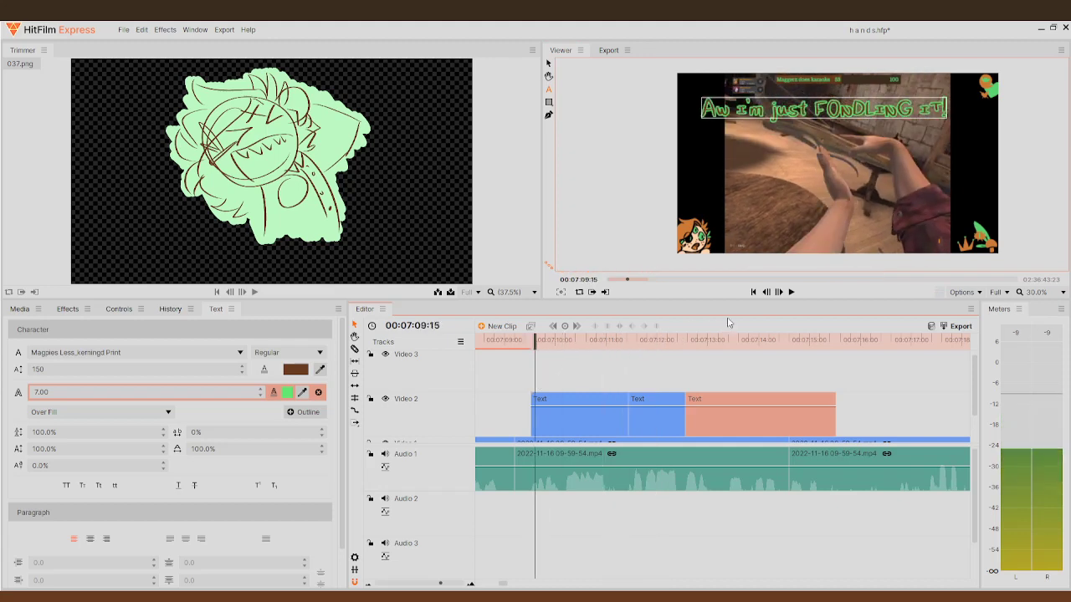
pyautogui.click(793, 292)
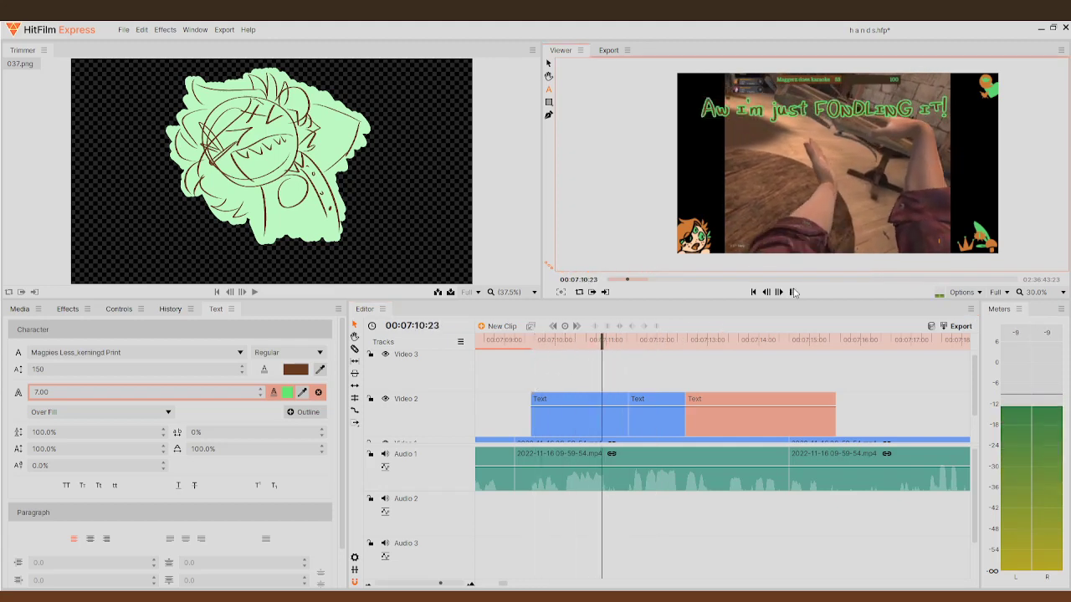
pyautogui.click(794, 292)
pyautogui.moveTo(713, 338); pyautogui.dragTo(658, 366)
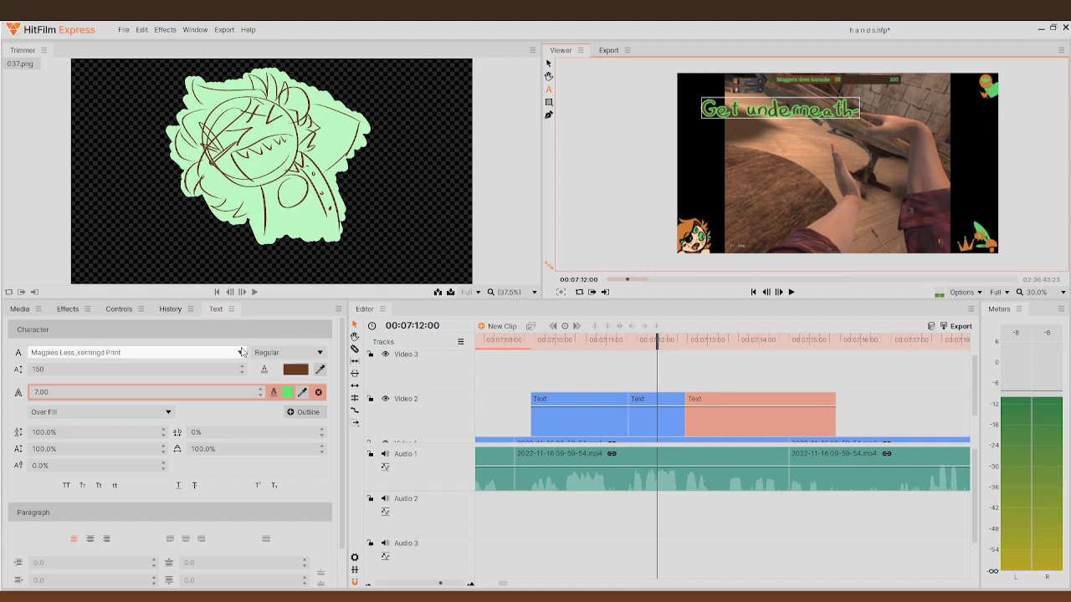
# - Set the text colours to a dark green fill and pink outline sampled from i dont care who you are.png
pyautogui.click(18, 308)
pyautogui.click(126, 502)
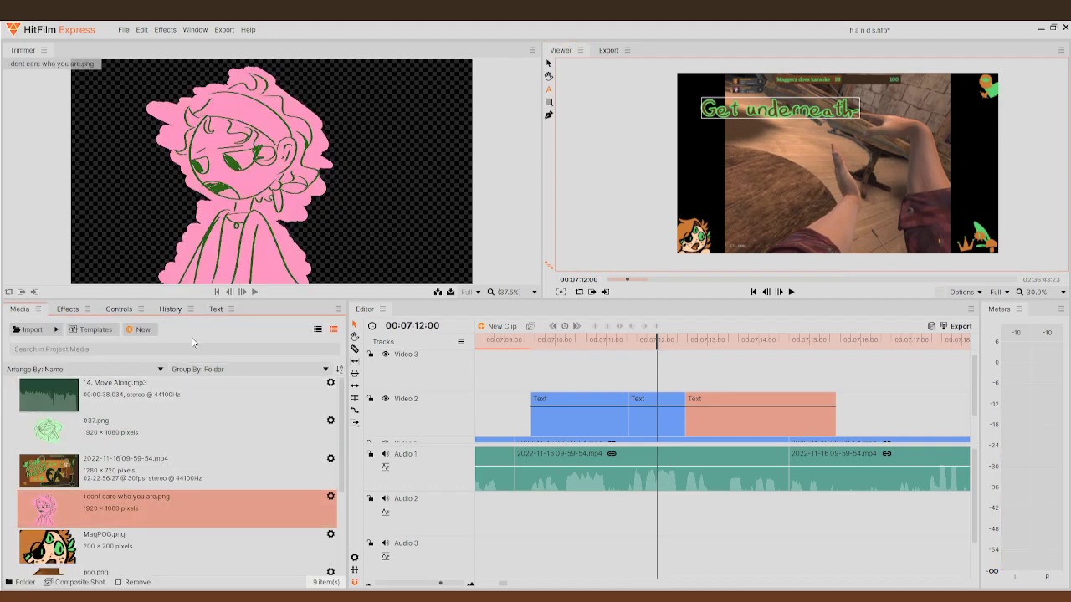
pyautogui.click(211, 311)
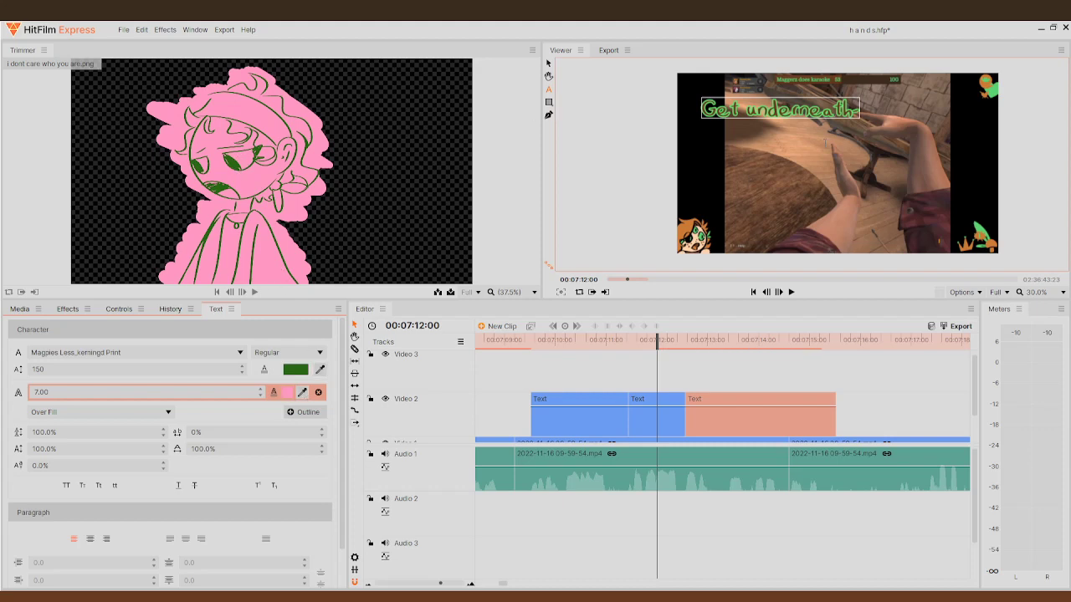
# - Add the caption "(giggity)" at 00:07:12:00 and tilt it just below the end of "Get underneath-"
pyautogui.click(825, 144)
pyautogui.write('(giggity)')
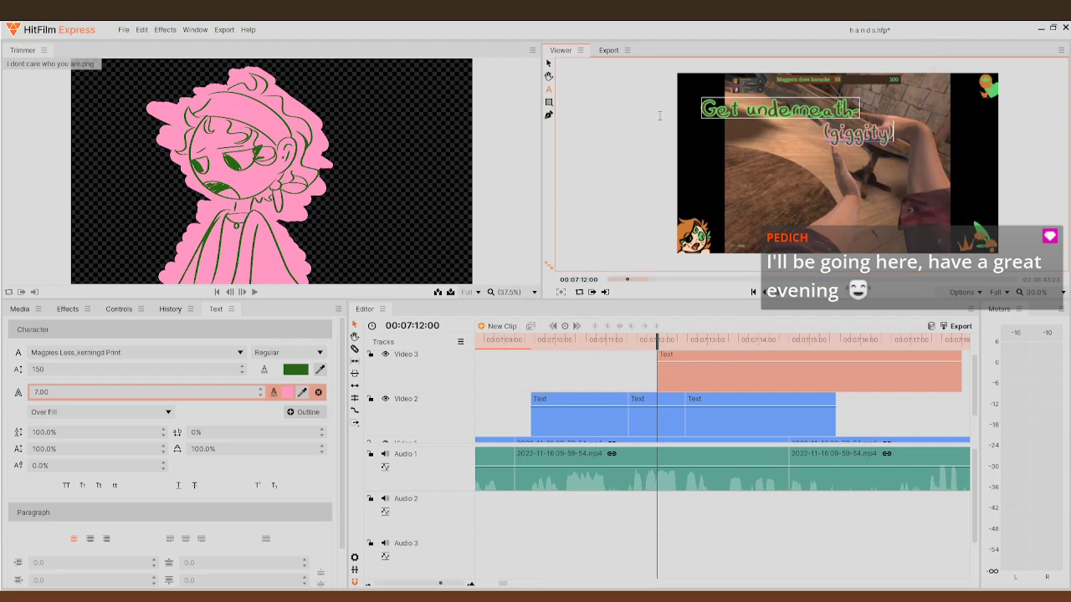
pyautogui.click(630, 170)
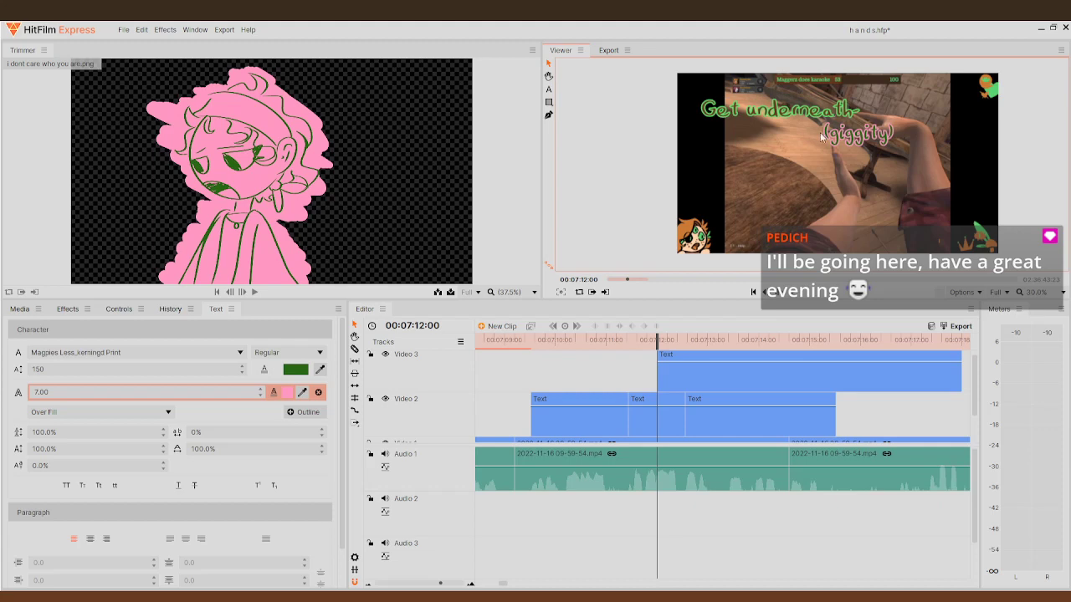
pyautogui.click(853, 136)
pyautogui.moveTo(805, 145); pyautogui.dragTo(850, 158)
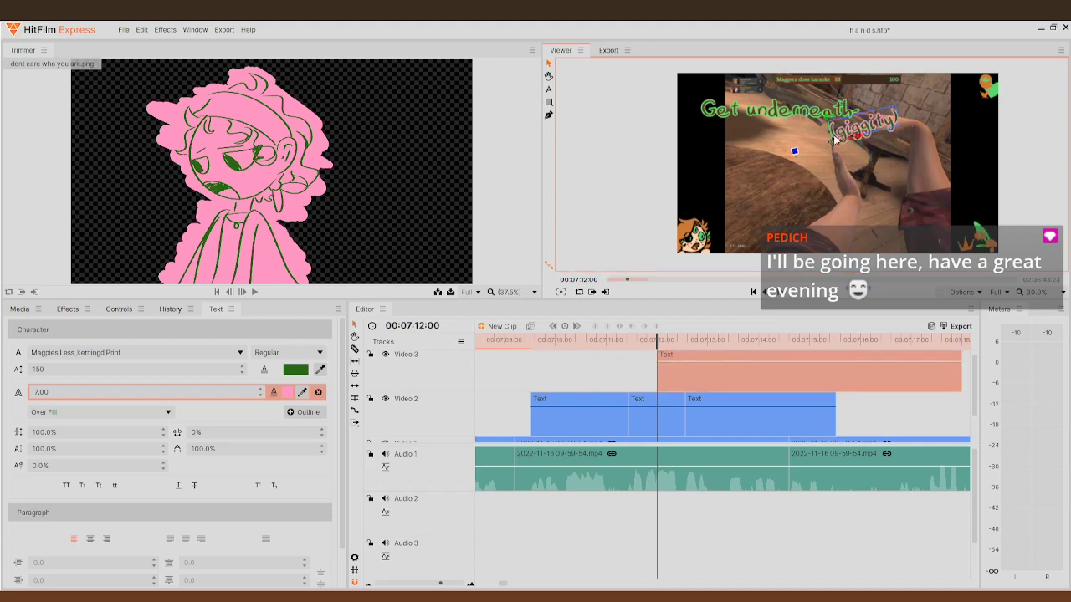
# - Split the "(giggity)" clip at 00:07:12:10 and delete the part after the cut
pyautogui.click(790, 299)
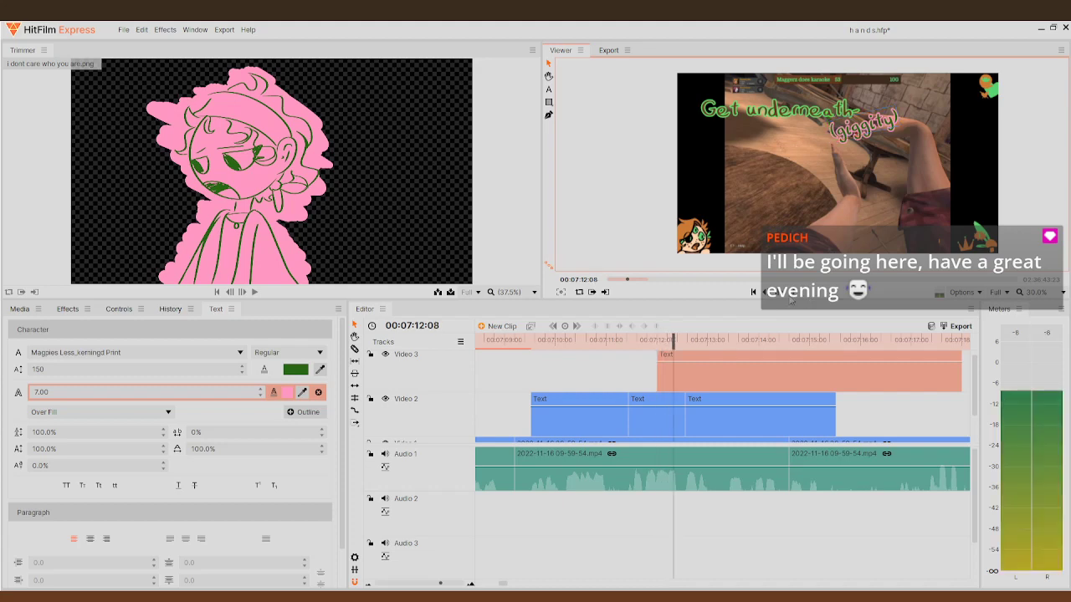
pyautogui.press('space')
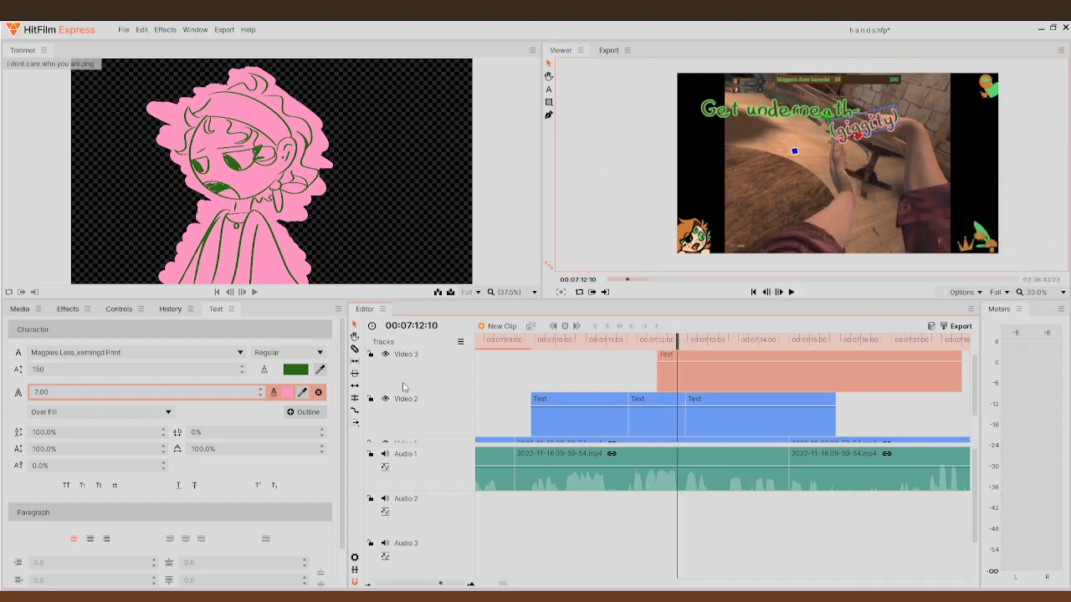
pyautogui.click(681, 376)
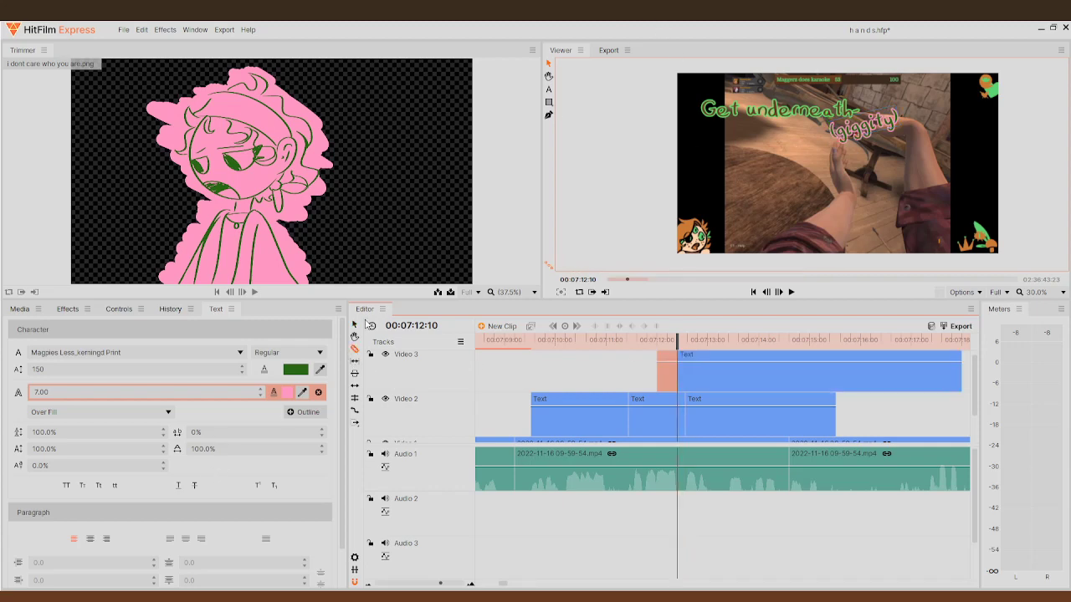
pyautogui.click(694, 355)
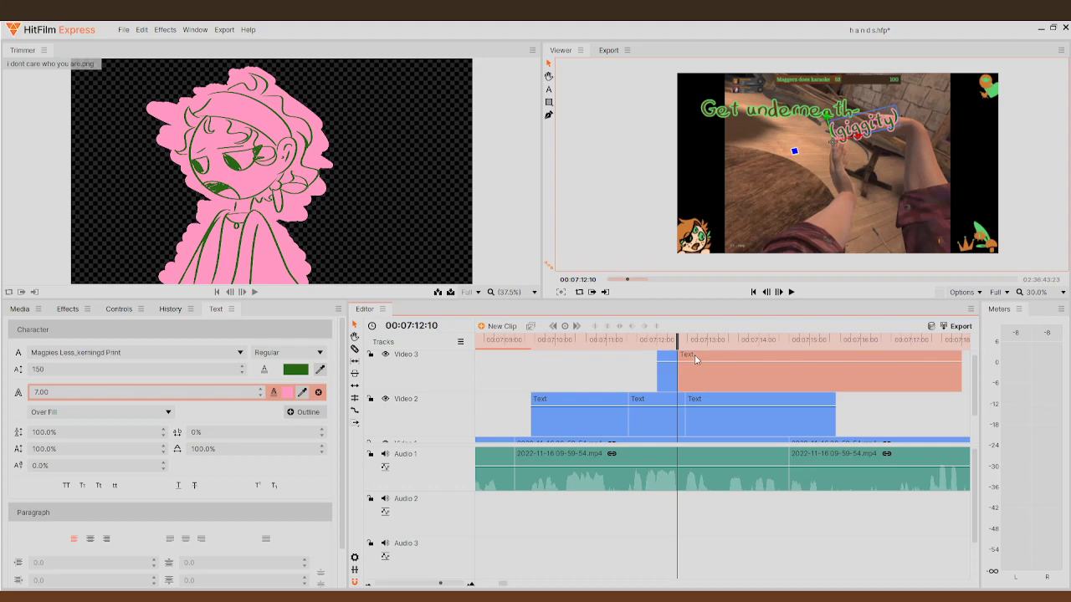
pyautogui.press('Delete')
# - Play back the captions from 00:07:09:09 and go to 00:07:14:14
pyautogui.click(634, 341)
pyautogui.moveTo(628, 345); pyautogui.dragTo(523, 343)
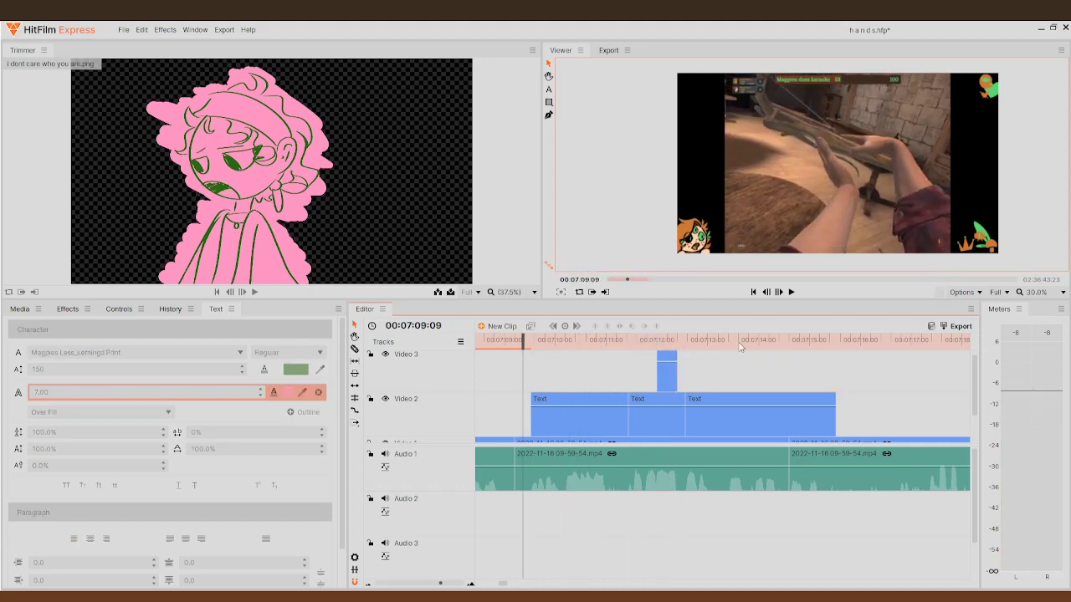
pyautogui.click(792, 292)
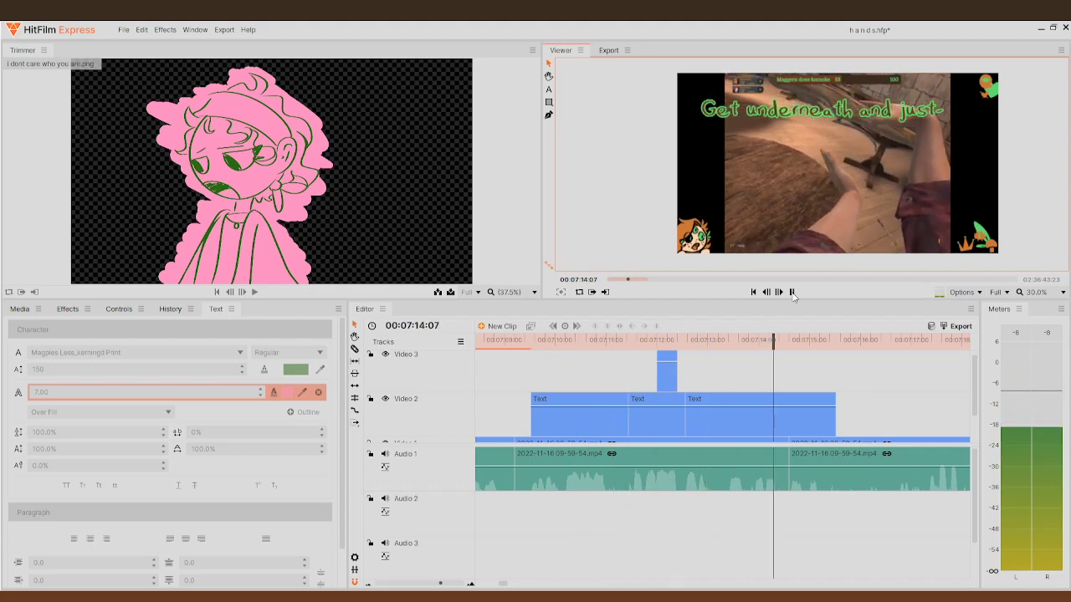
pyautogui.click(792, 292)
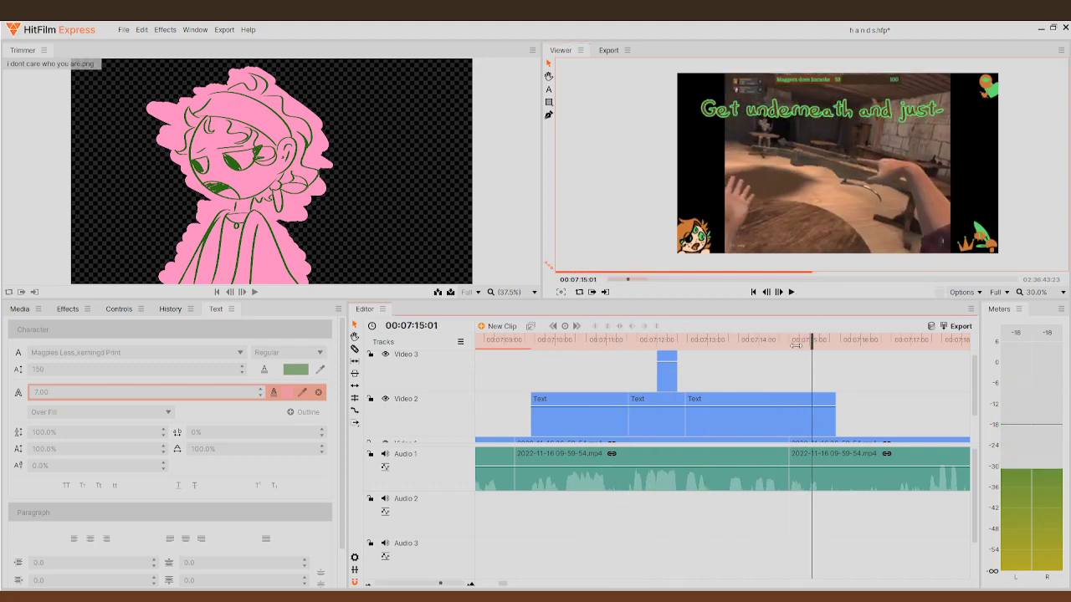
pyautogui.click(763, 343)
pyautogui.moveTo(763, 350); pyautogui.dragTo(793, 331)
# - Try splitting the "Get underneath and just-" clip at 00:07:14:14, and undo the split
pyautogui.click(671, 382)
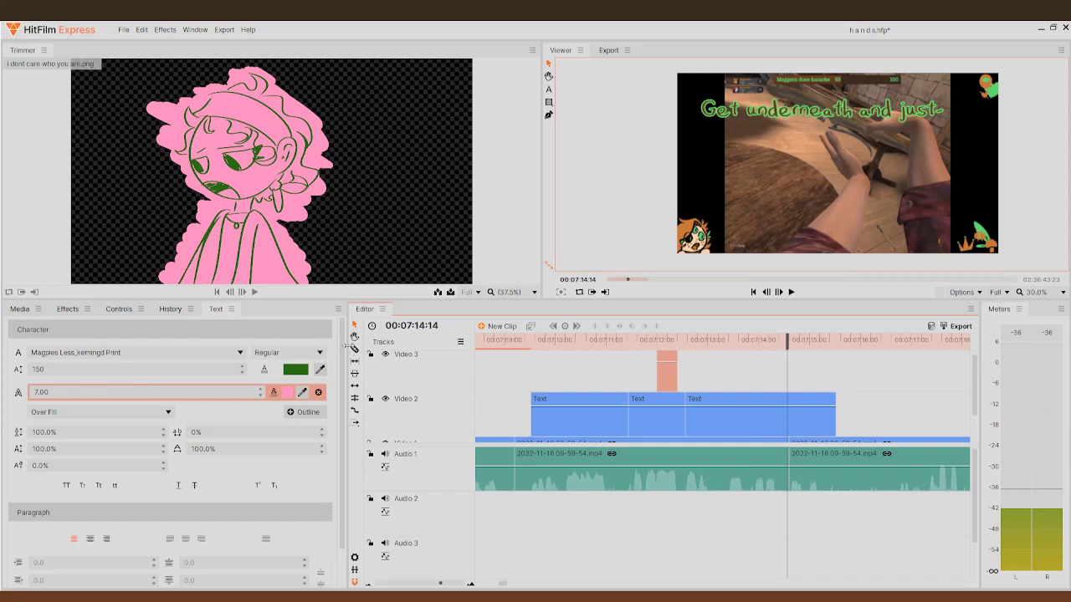
pyautogui.click(798, 413)
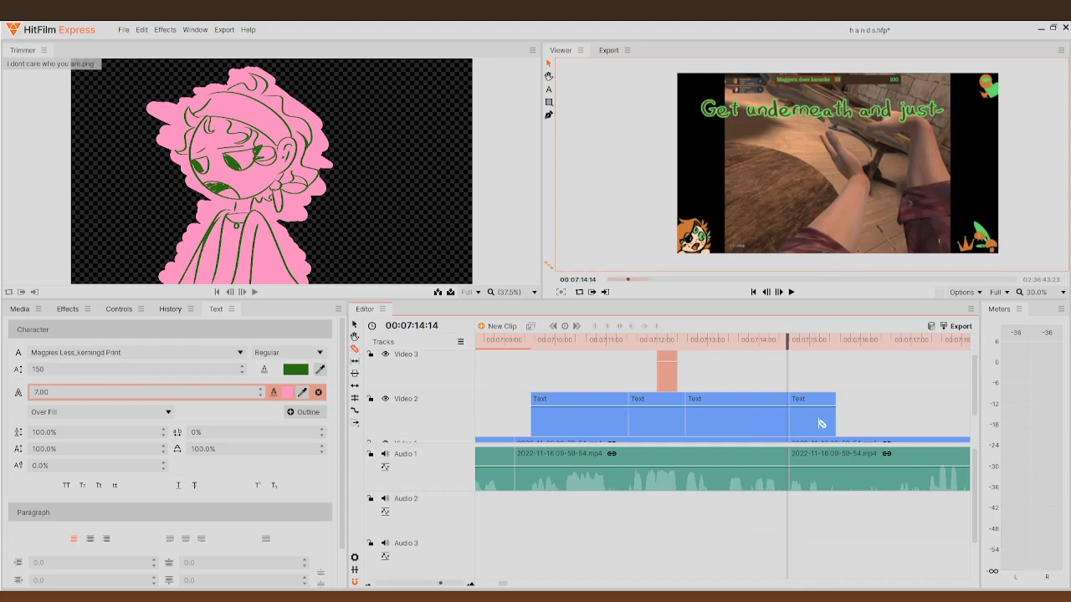
pyautogui.click(850, 417)
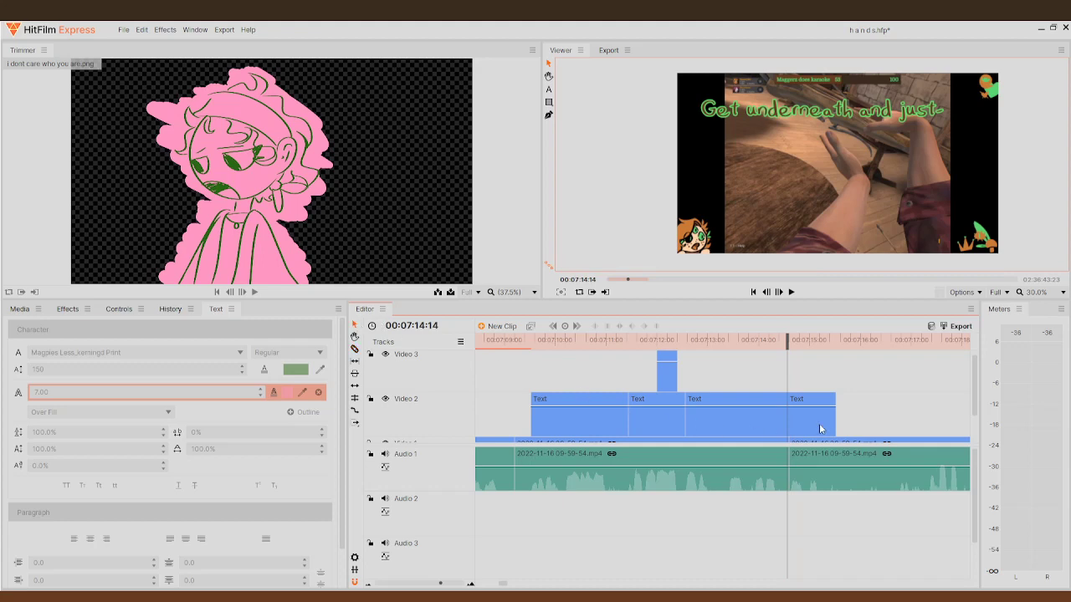
pyautogui.click(823, 425)
pyautogui.hotkey('ctrl', 'z')
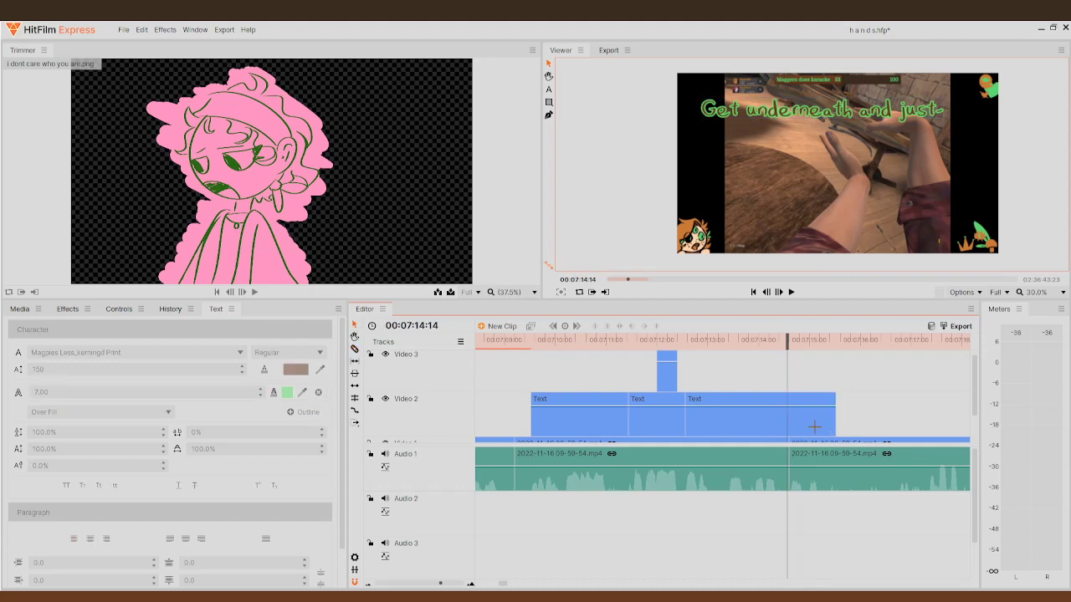
# - Split the "Get underneath and just-" clip at 00:07:14:15 and delete the part after the cut
pyautogui.click(778, 292)
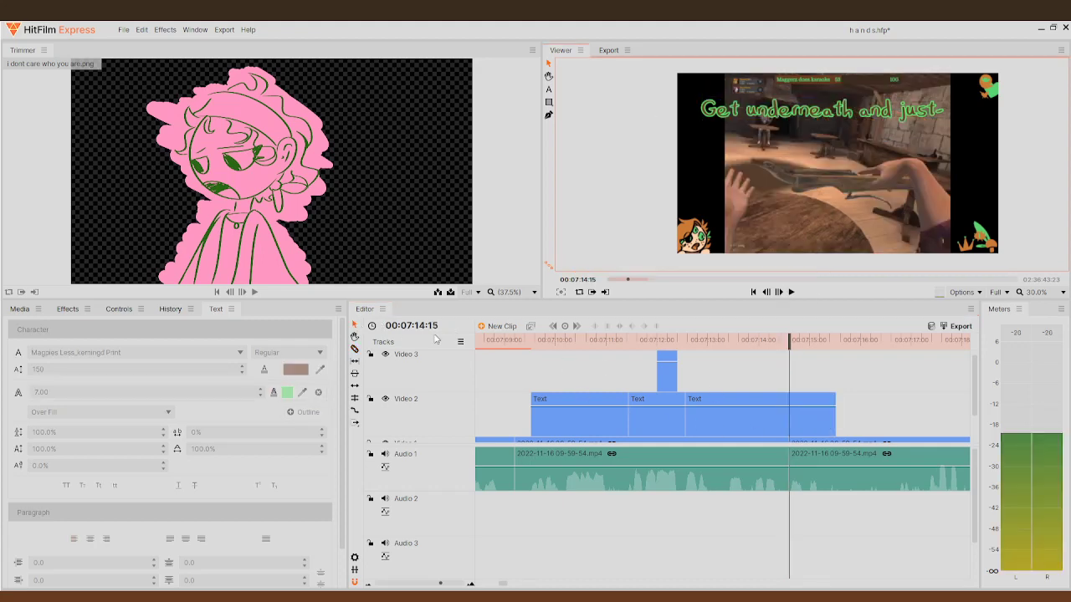
pyautogui.scroll(-2, 749, 408)
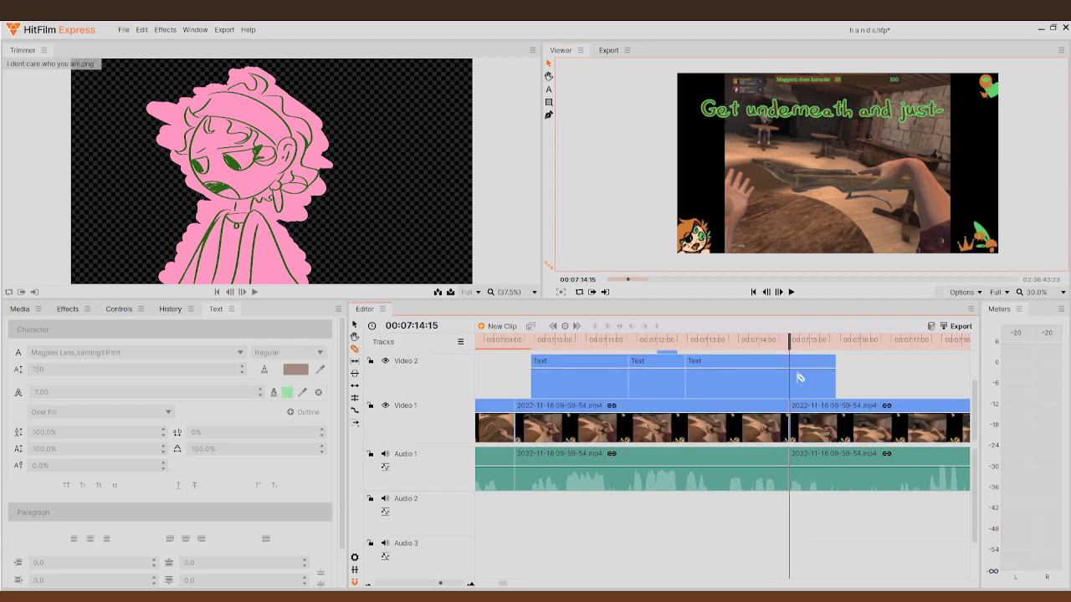
pyautogui.scroll(2, 795, 375)
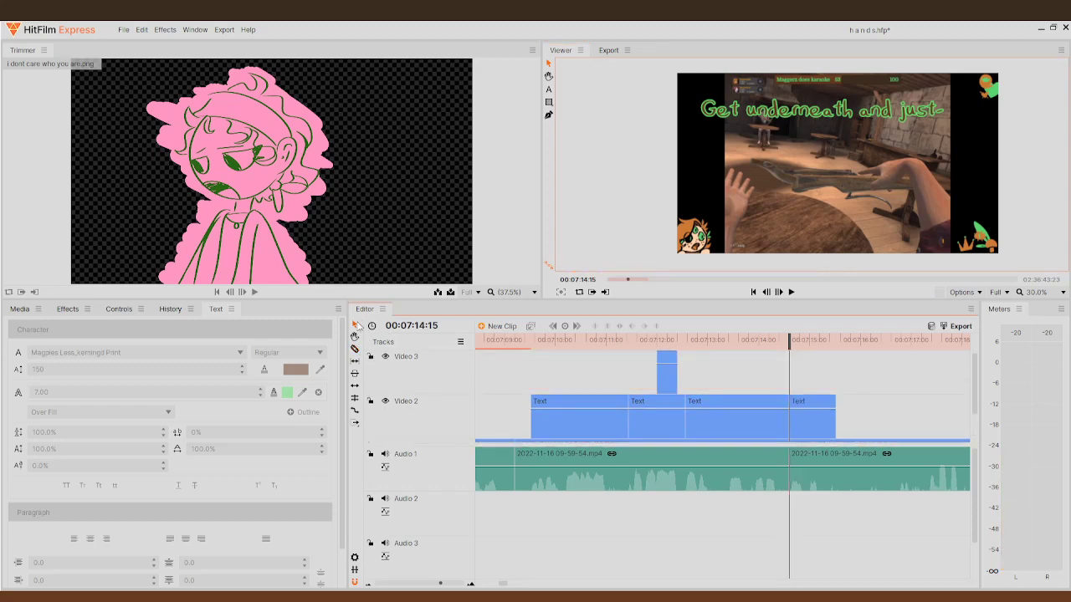
pyautogui.click(824, 427)
pyautogui.press('Delete')
# - Start a new text at 00:07:13:09 with a dark green fill and pink outline sampled from i dont care who you are.png
pyautogui.moveTo(790, 359); pyautogui.dragTo(727, 367)
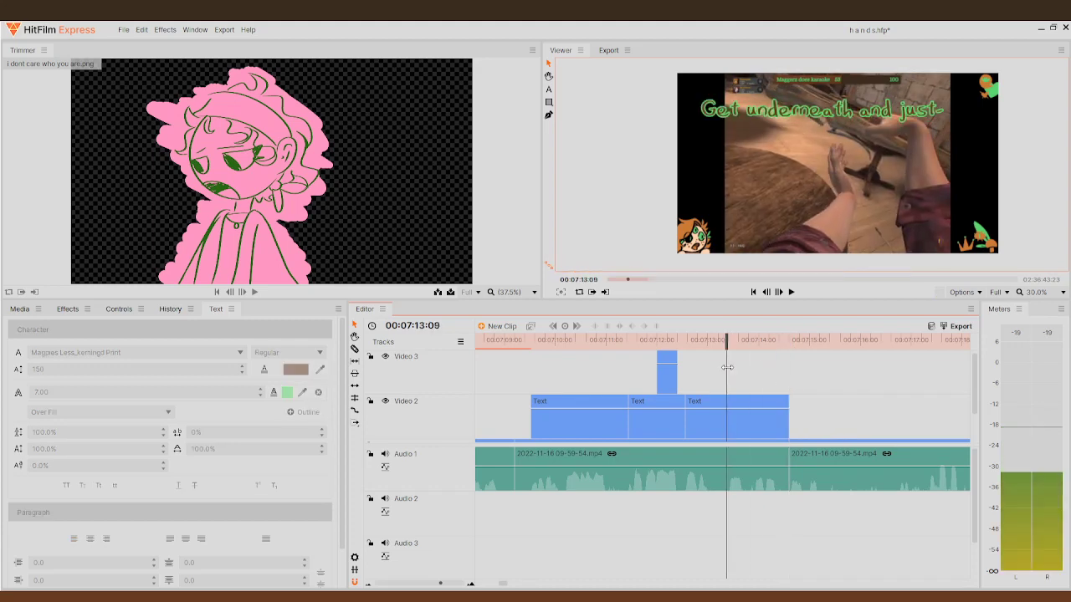
pyautogui.click(549, 88)
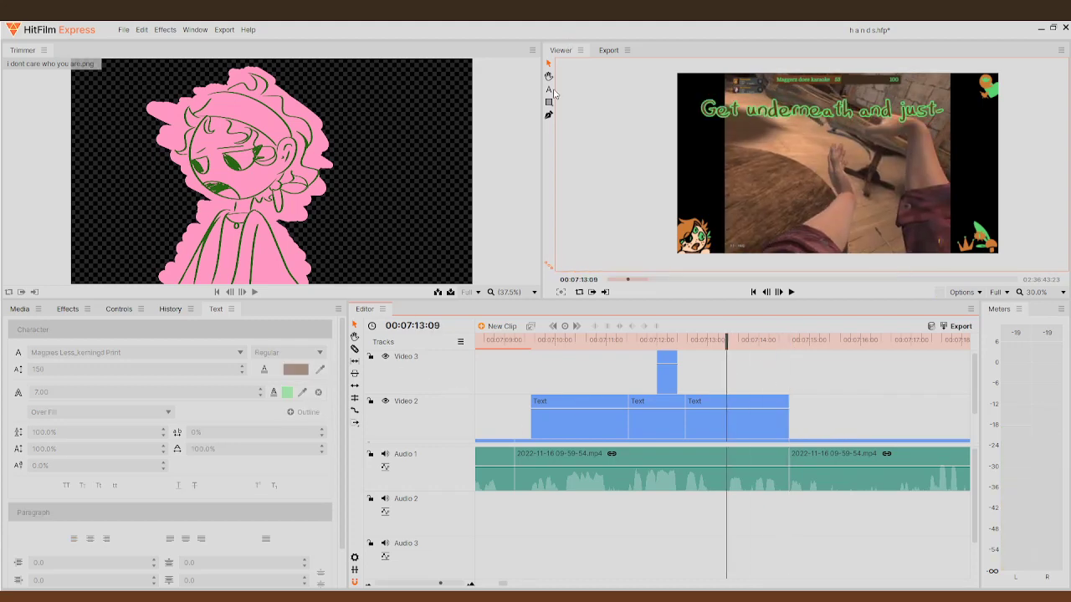
pyautogui.click(720, 185)
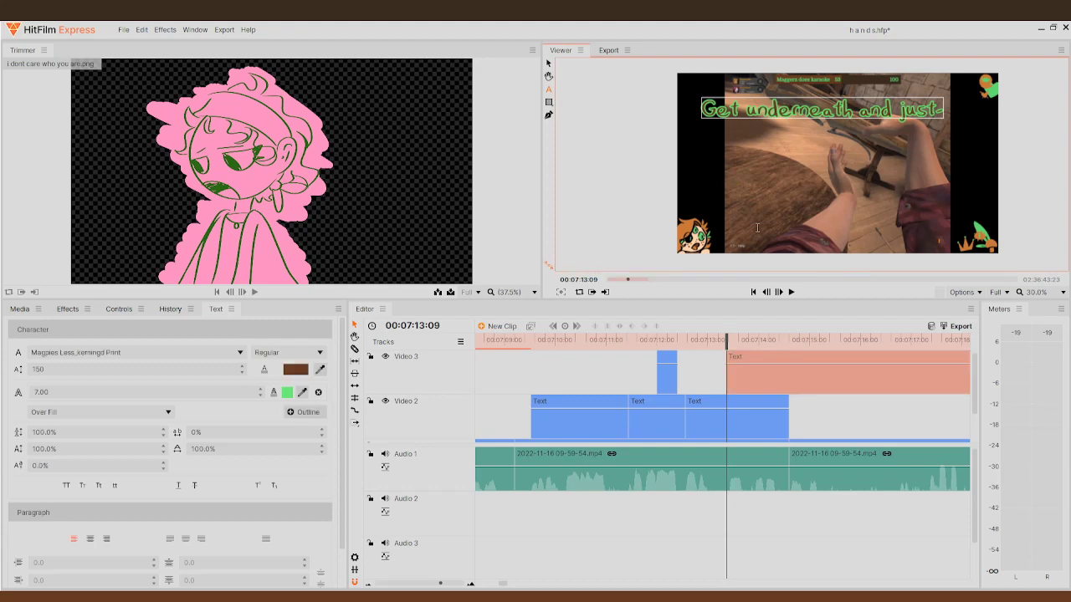
pyautogui.click(320, 369)
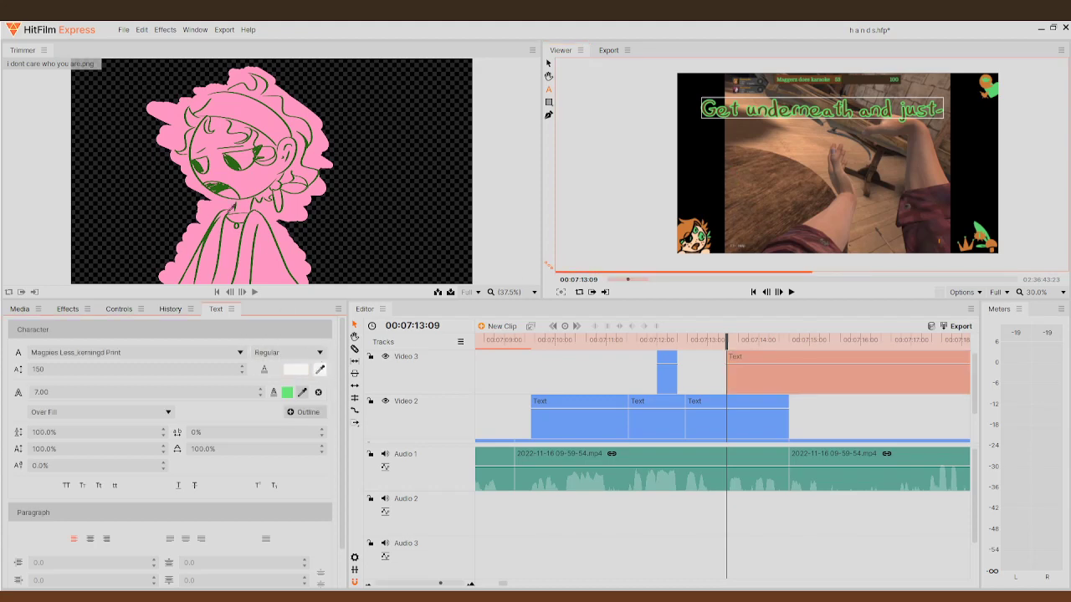
pyautogui.click(224, 179)
pyautogui.click(302, 392)
pyautogui.click(180, 251)
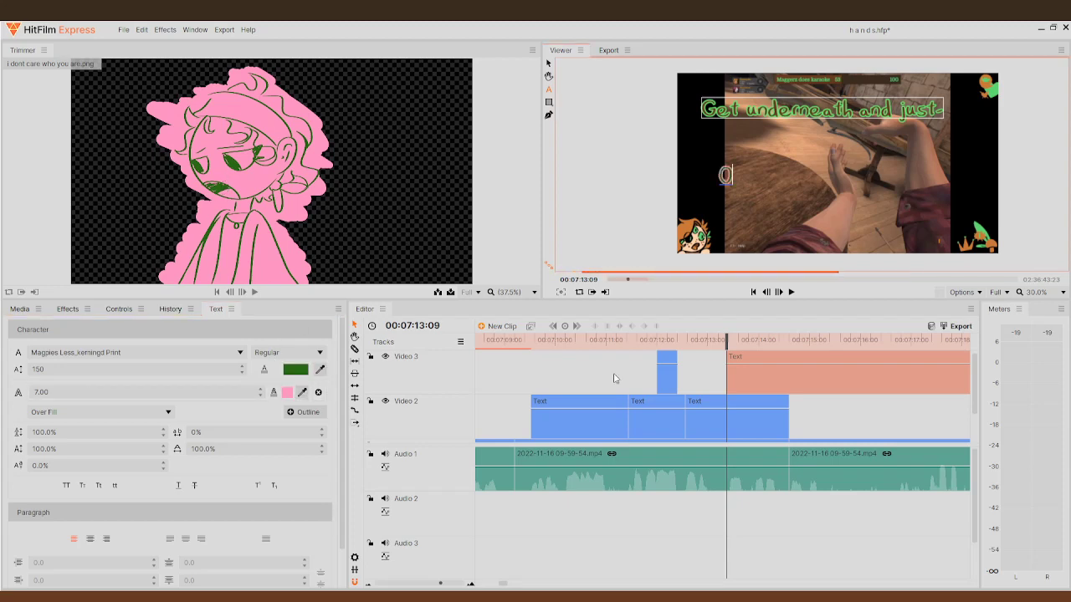
# - Enter the bracketed caption giving the person's name followed by "'s dirty mind", and centre it below "Get underneath and just-"
pyautogui.write("(Olivia's dir")
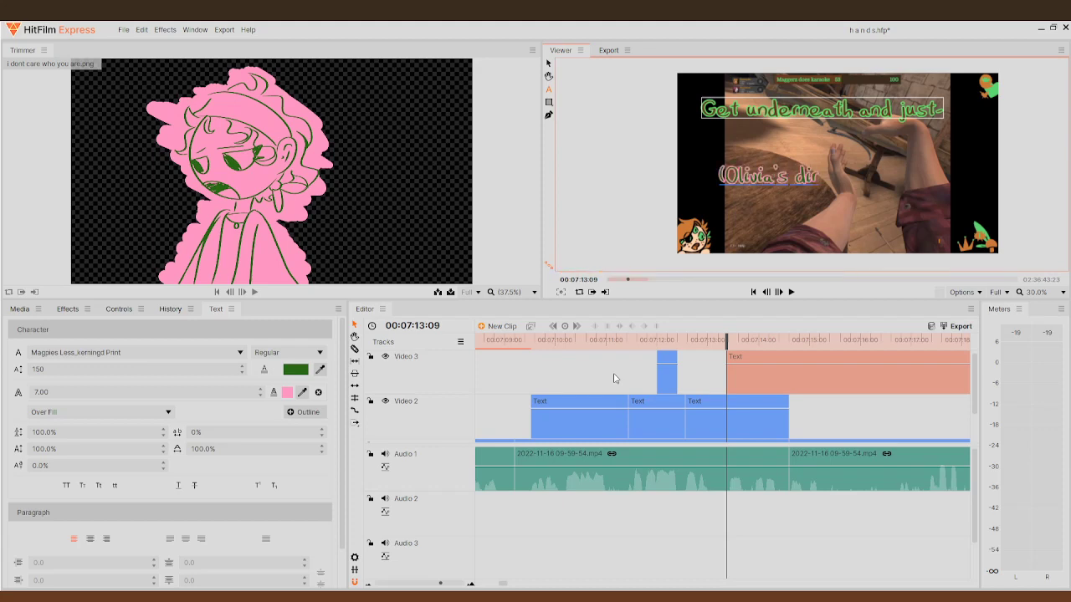
pyautogui.write('ty mind)')
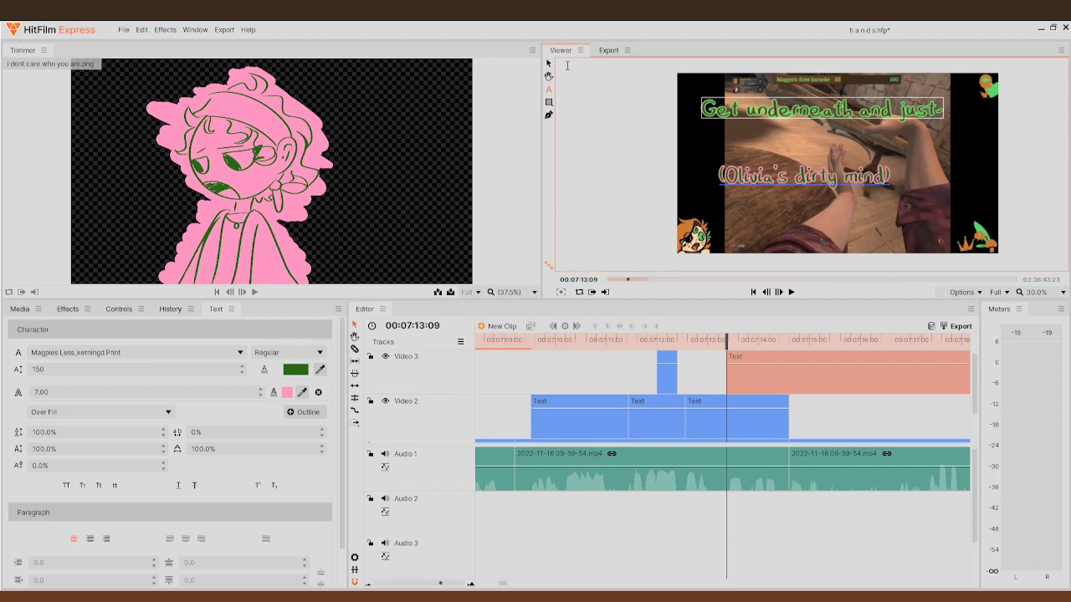
pyautogui.click(548, 65)
pyautogui.moveTo(719, 194); pyautogui.dragTo(741, 185)
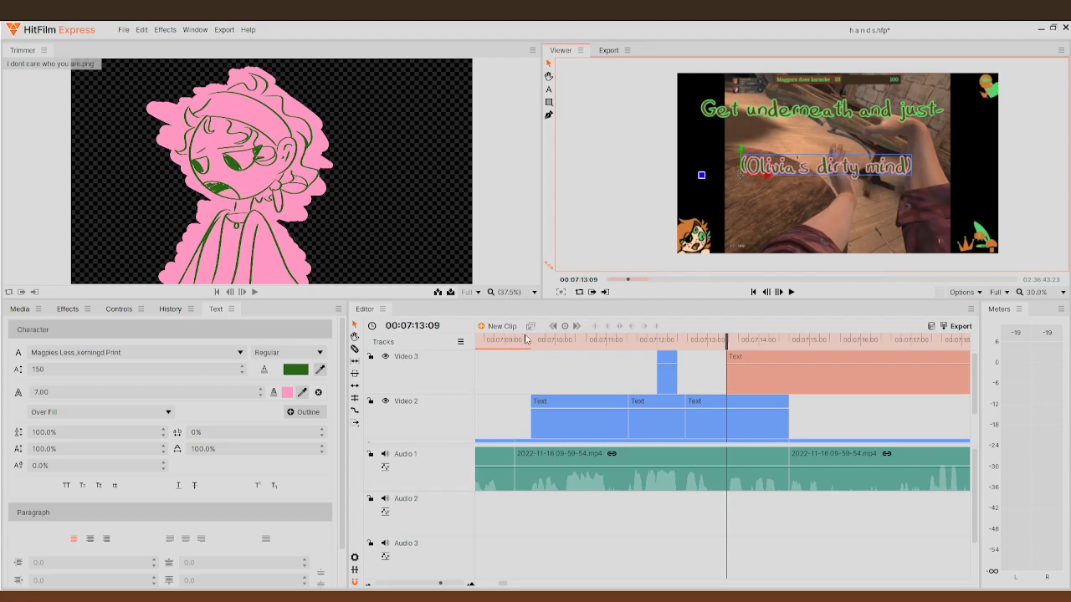
# - Split the "dirty mind" caption clip at 00:07:14:15 and delete the part after the cut
pyautogui.press('space')
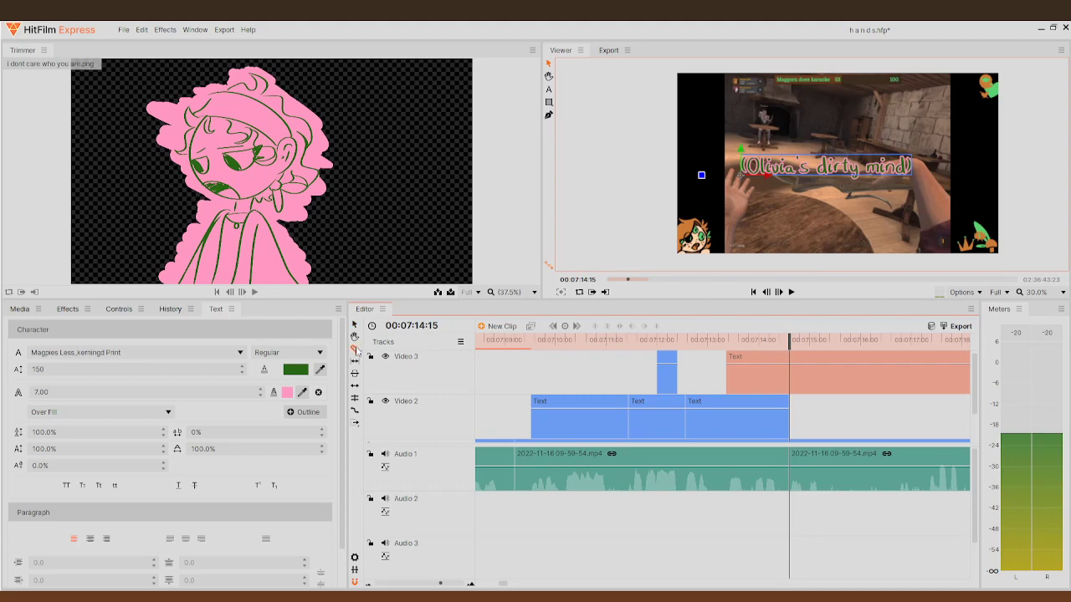
pyautogui.click(798, 368)
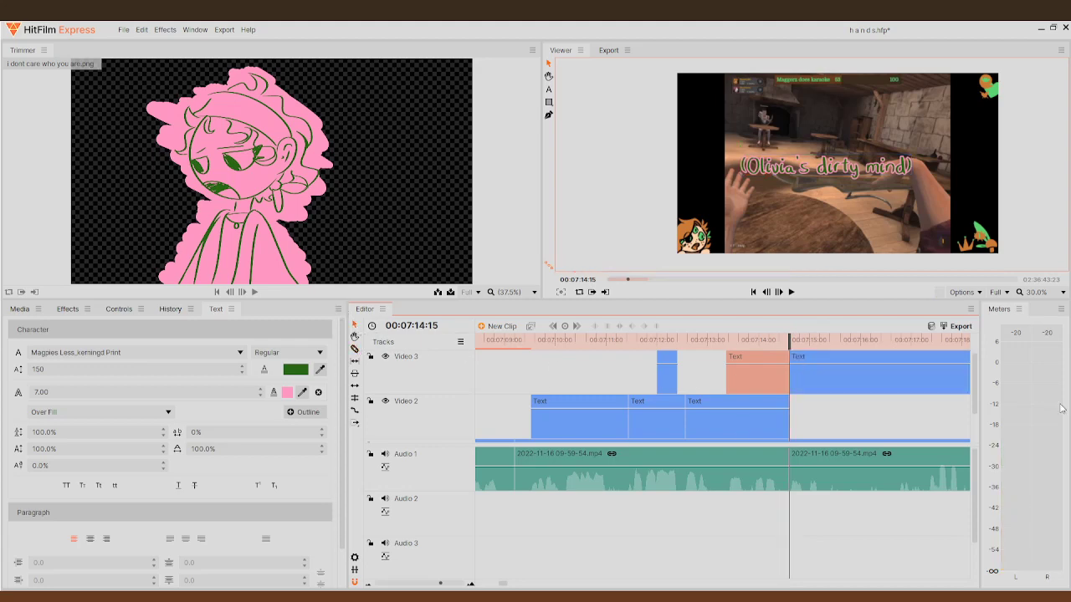
pyautogui.click(926, 398)
pyautogui.press('Delete')
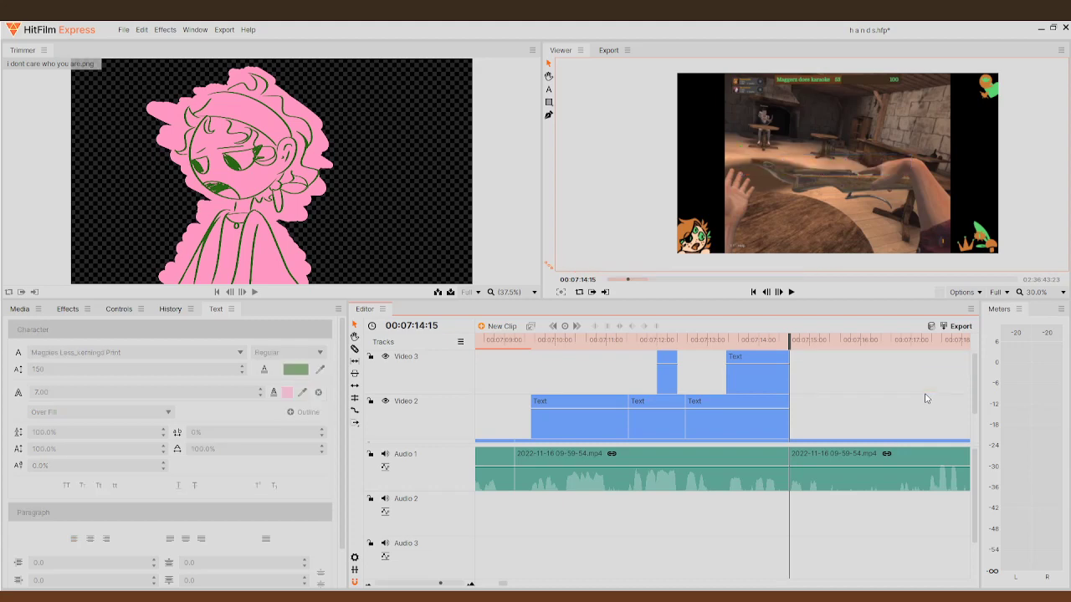
# - Play back the footage following the captions from 00:07:14:15 to 00:07:23:20
pyautogui.scroll(-5, 898, 428)
pyautogui.scroll(-3, 898, 429)
pyautogui.scroll(4, 873, 390)
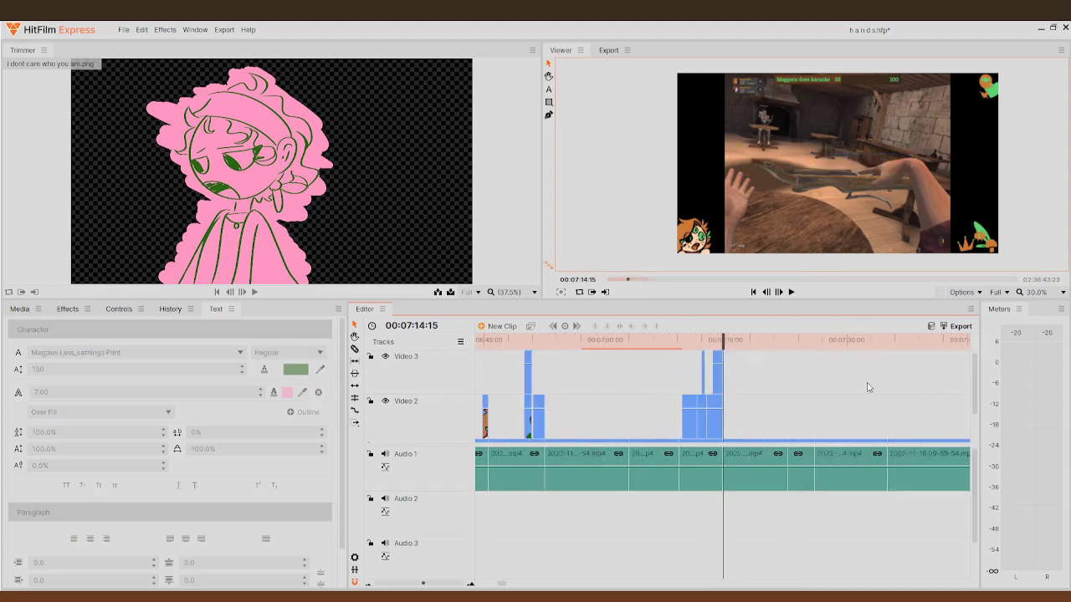
pyautogui.click(790, 292)
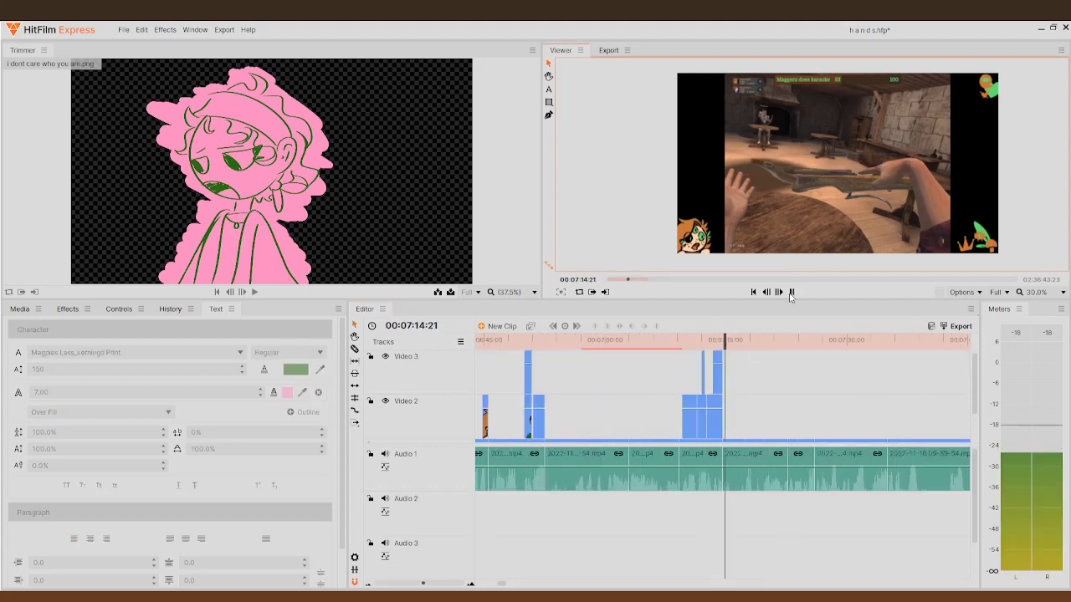
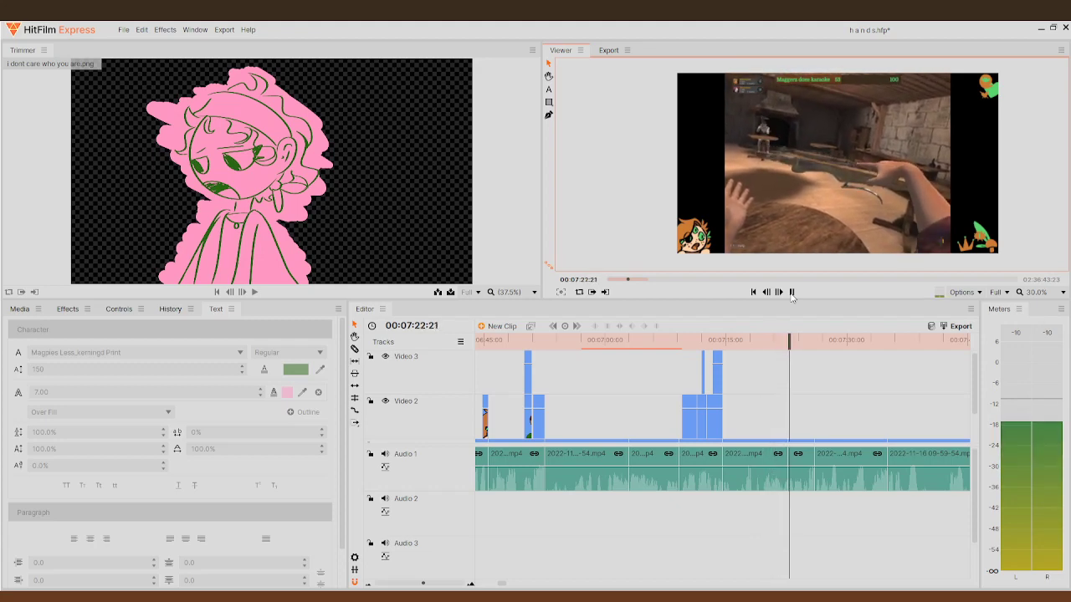
pyautogui.click(792, 293)
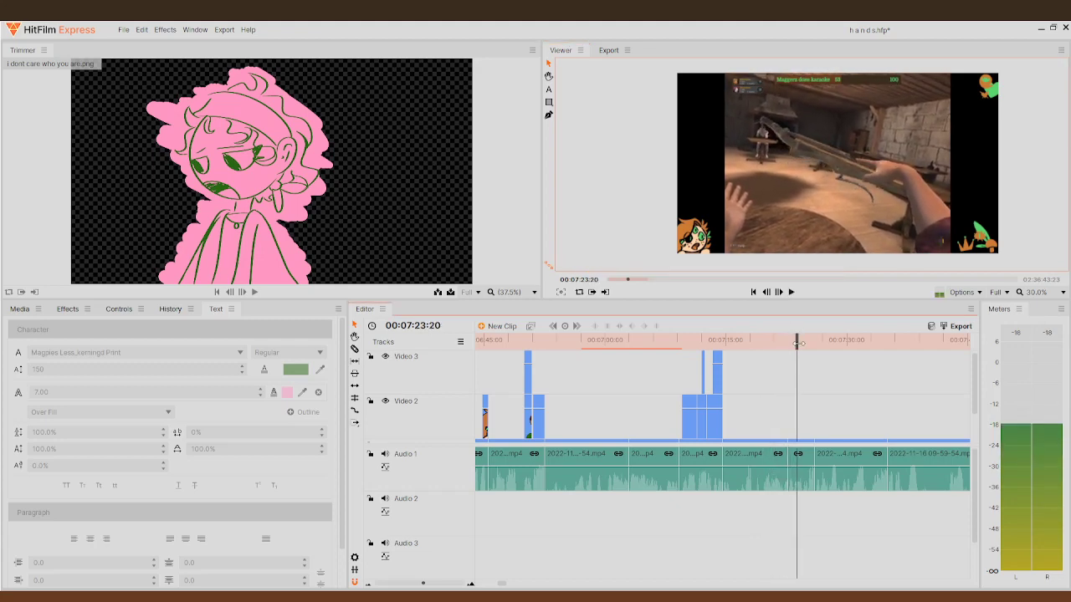
# - Play and step through the footage from 00:07:19:09 to about 00:07:20:23 to find the start of the next spoken line
pyautogui.moveTo(789, 349); pyautogui.dragTo(762, 348)
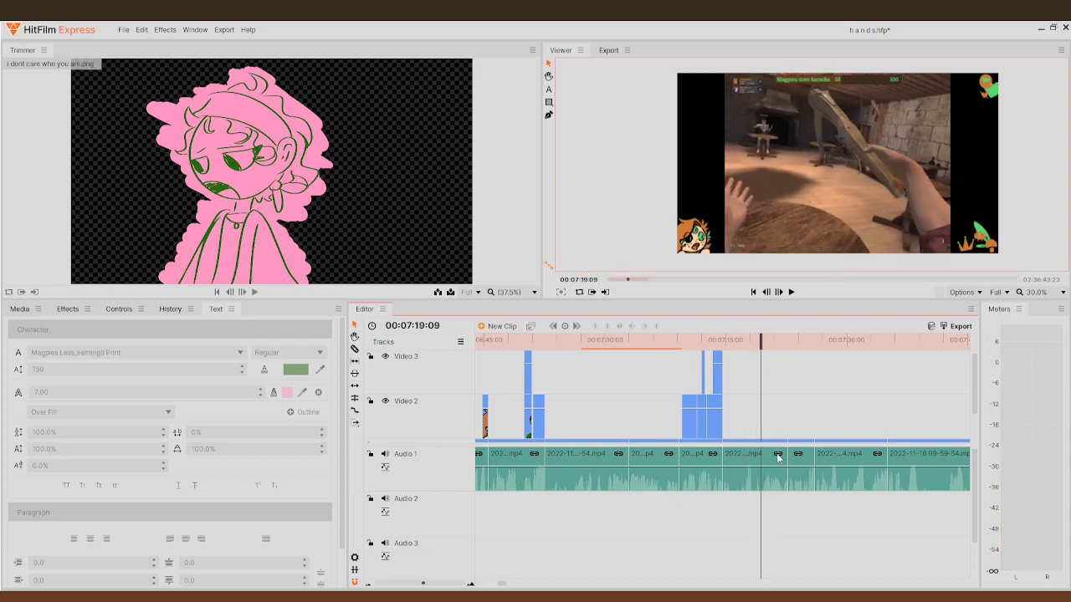
pyautogui.scroll(5, 813, 414)
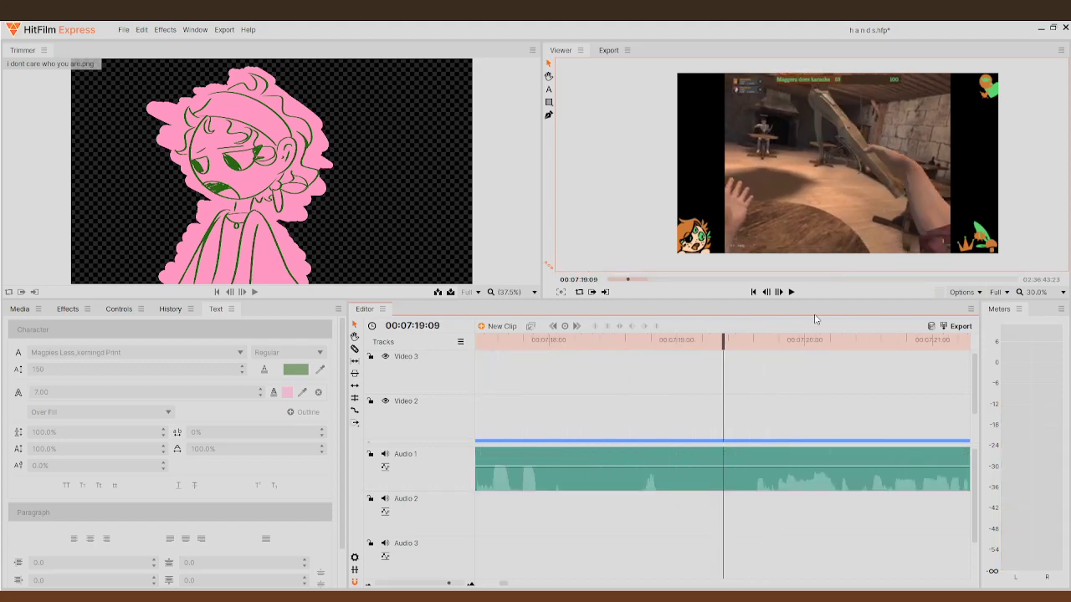
pyautogui.click(791, 292)
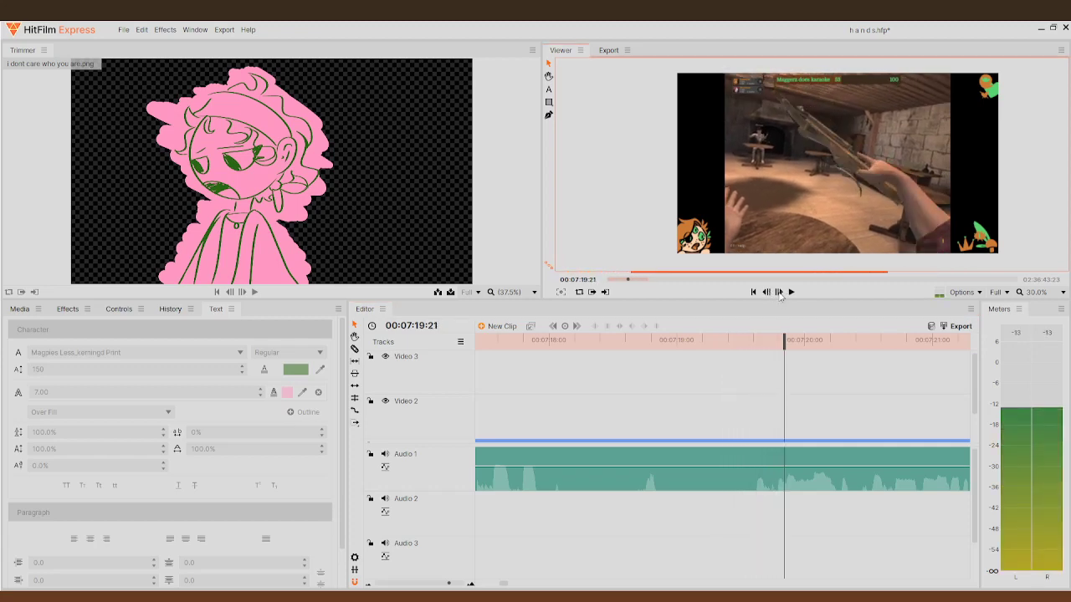
pyautogui.click(779, 292)
pyautogui.click(779, 292)
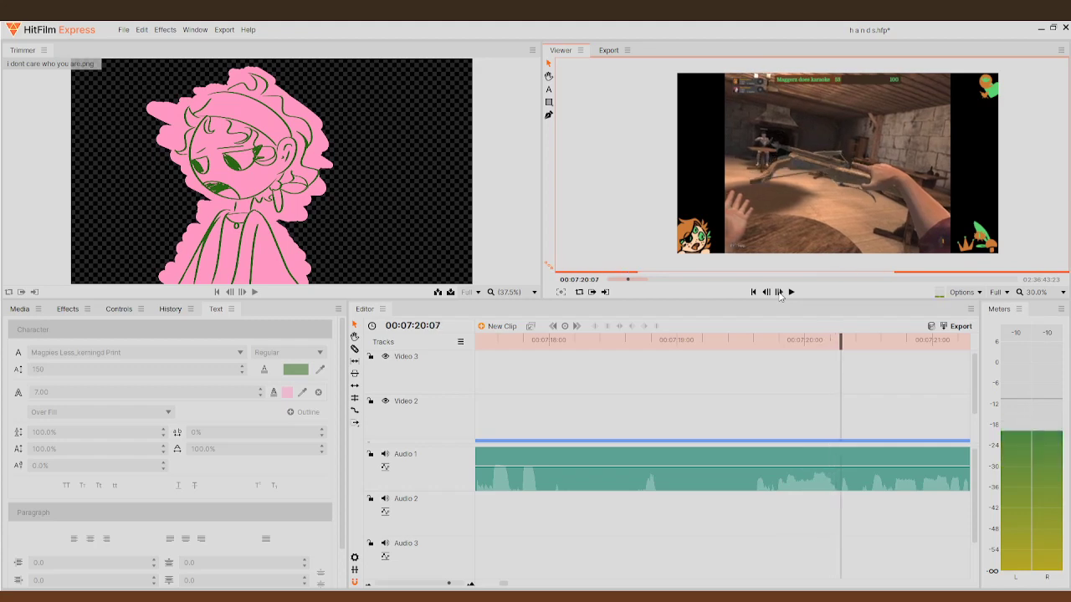
pyautogui.click(779, 292)
pyautogui.click(779, 292)
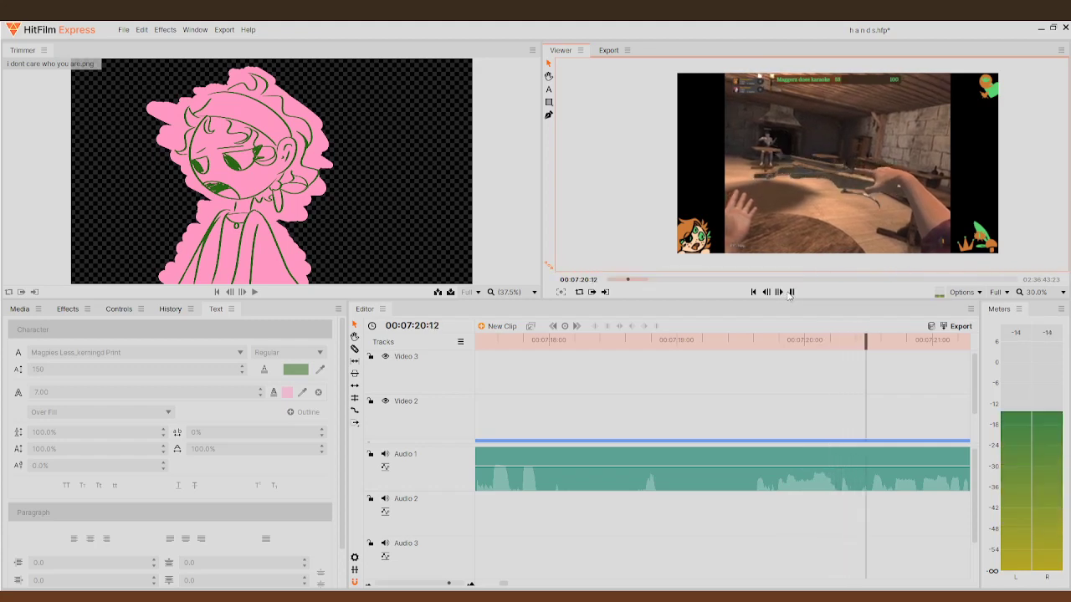
pyautogui.click(791, 292)
pyautogui.click(792, 292)
# - Add the caption "NOOOOOOO" over the upper part of the picture at 00:07:20:23
pyautogui.moveTo(501, 345); pyautogui.dragTo(522, 355)
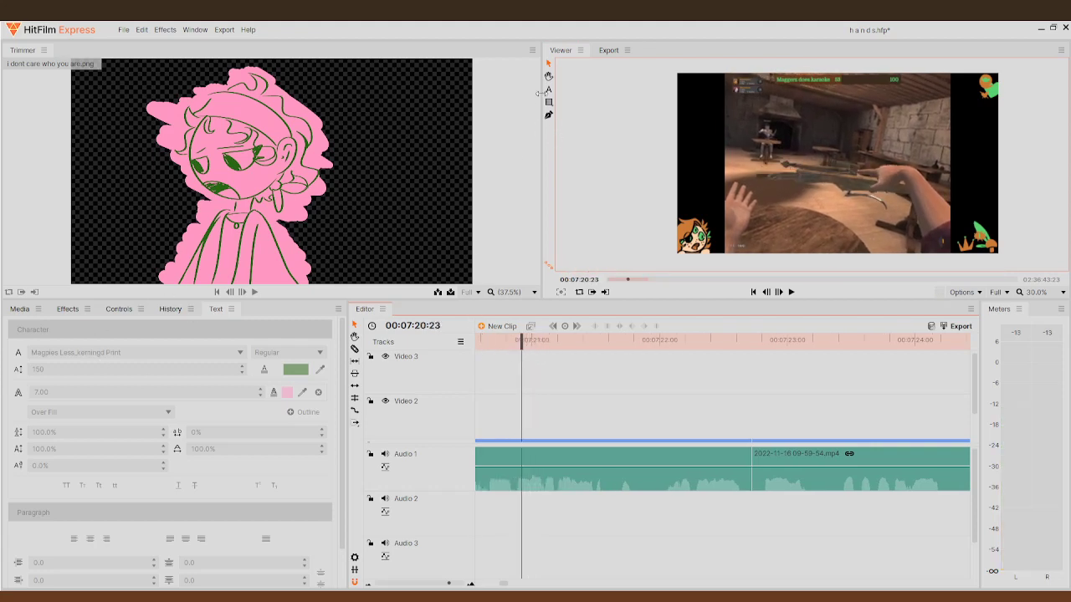
pyautogui.click(549, 90)
pyautogui.click(689, 131)
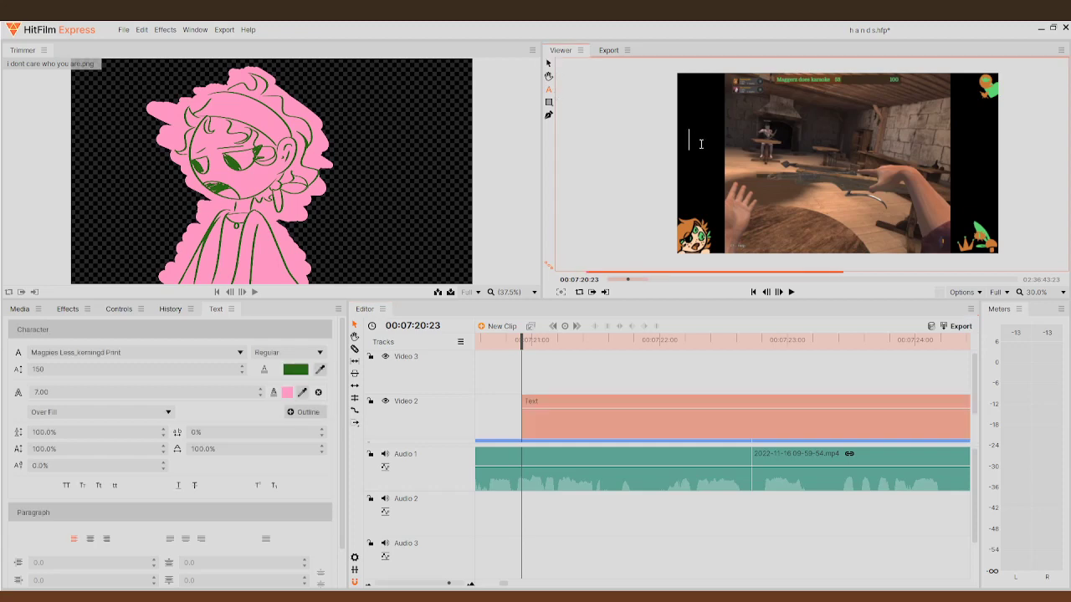
pyautogui.write('w0000000')
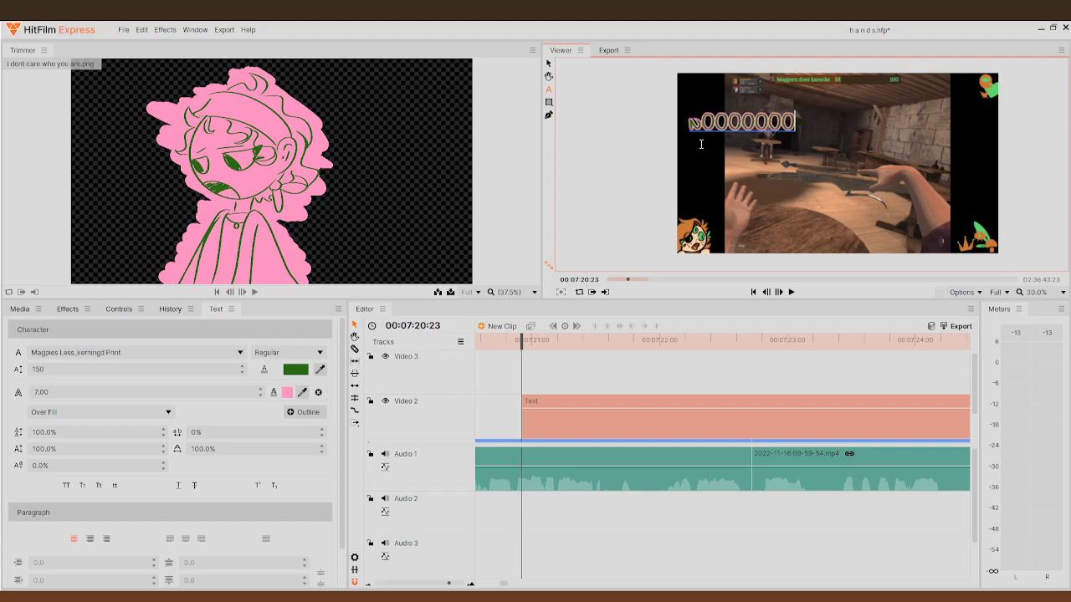
# - Split the "NOOOOOOO" caption clip at 00:07:21:05 and extend the second part's text to "NOOOOOOO MY HANDS ARE"
pyautogui.click(778, 292)
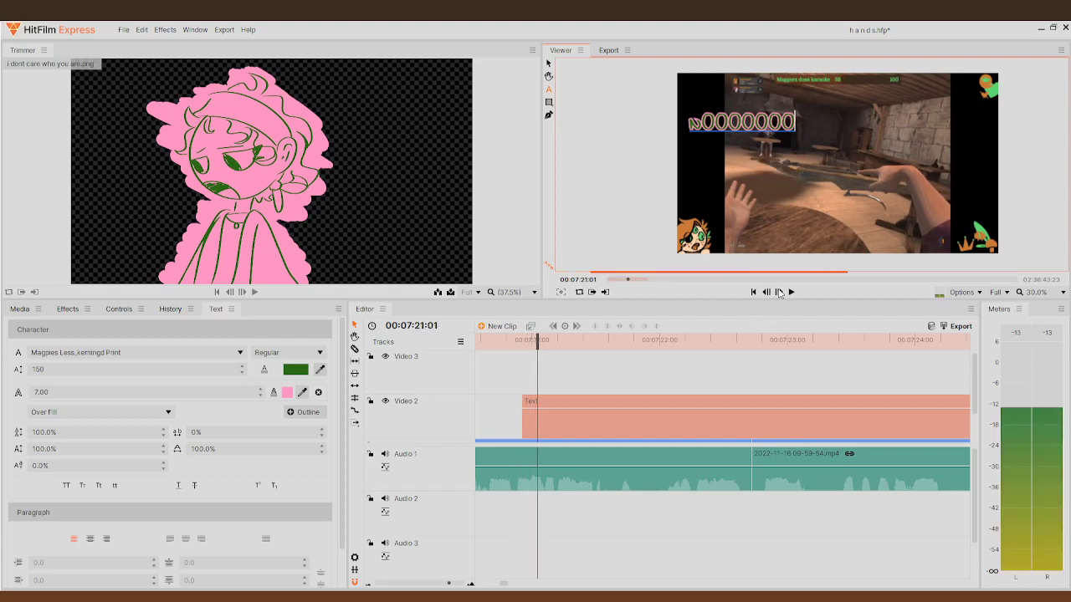
pyautogui.click(778, 292)
pyautogui.click(766, 292)
pyautogui.click(354, 350)
pyautogui.click(563, 422)
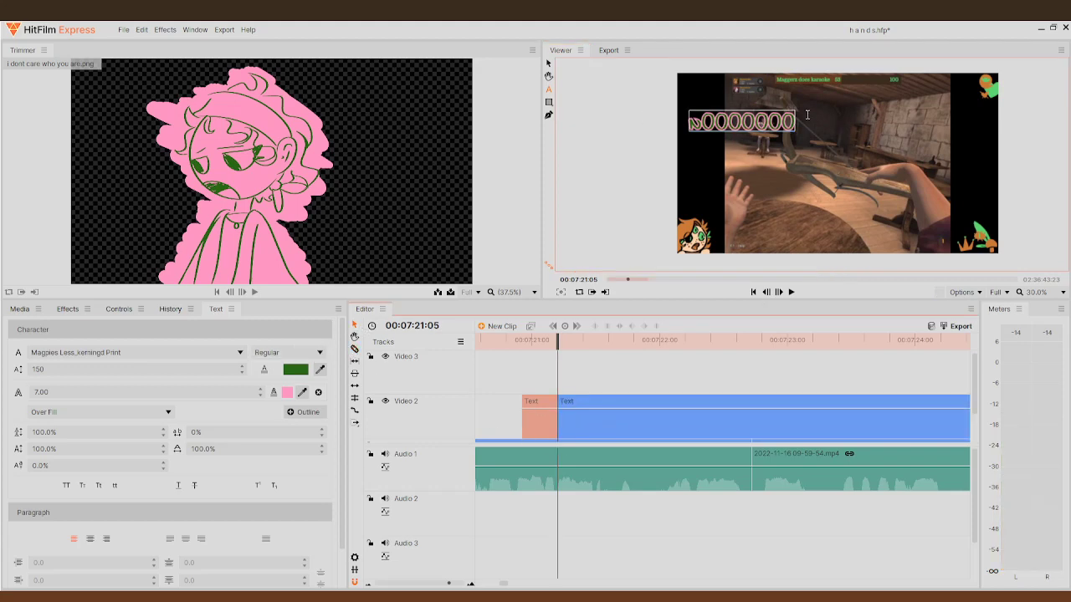
pyautogui.click(711, 414)
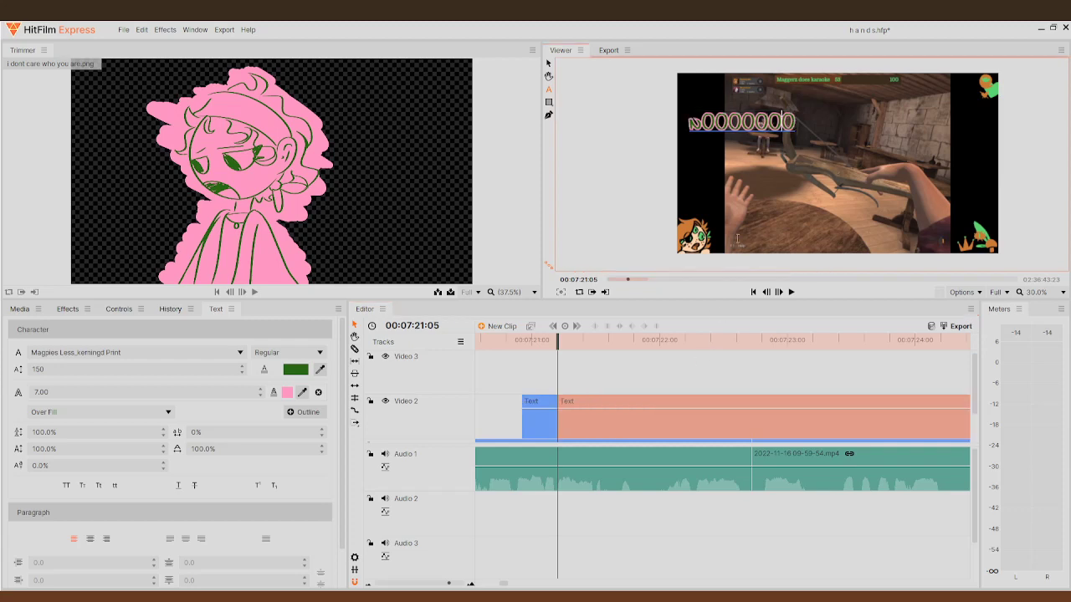
pyautogui.write('my han')
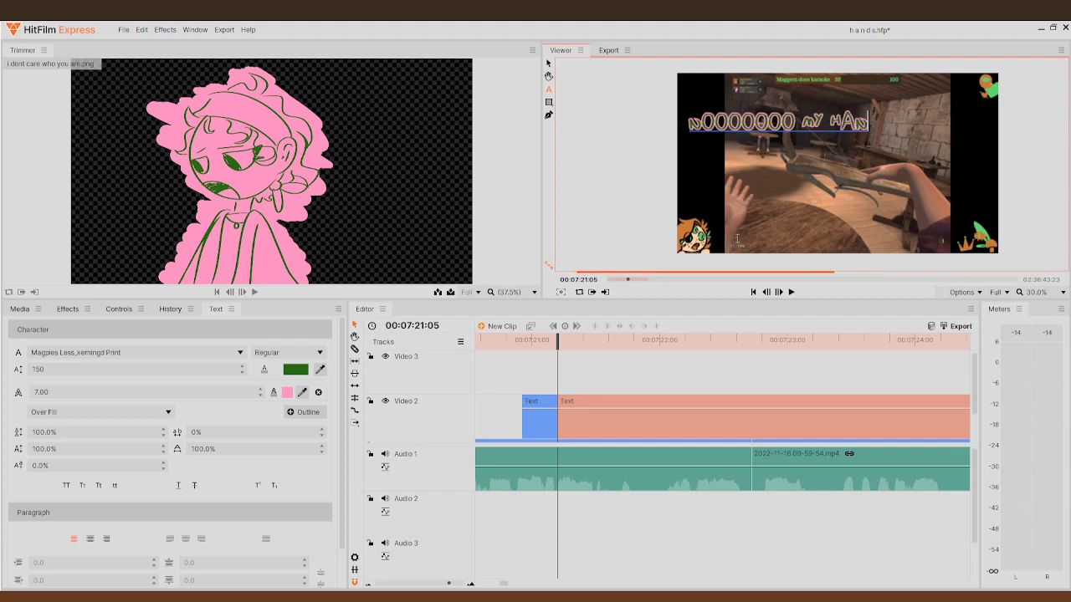
pyautogui.write('ds are')
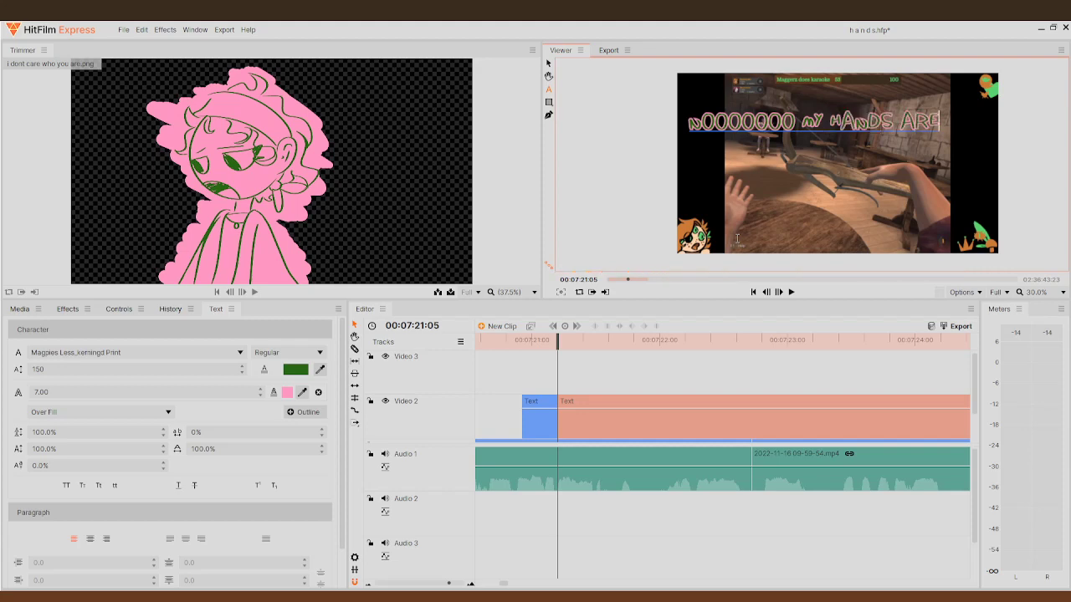
# - Split the "NOOOOOOO MY HANDS ARE" caption clip at 00:07:22:01 and again at the following cut in the footage
pyautogui.click(792, 292)
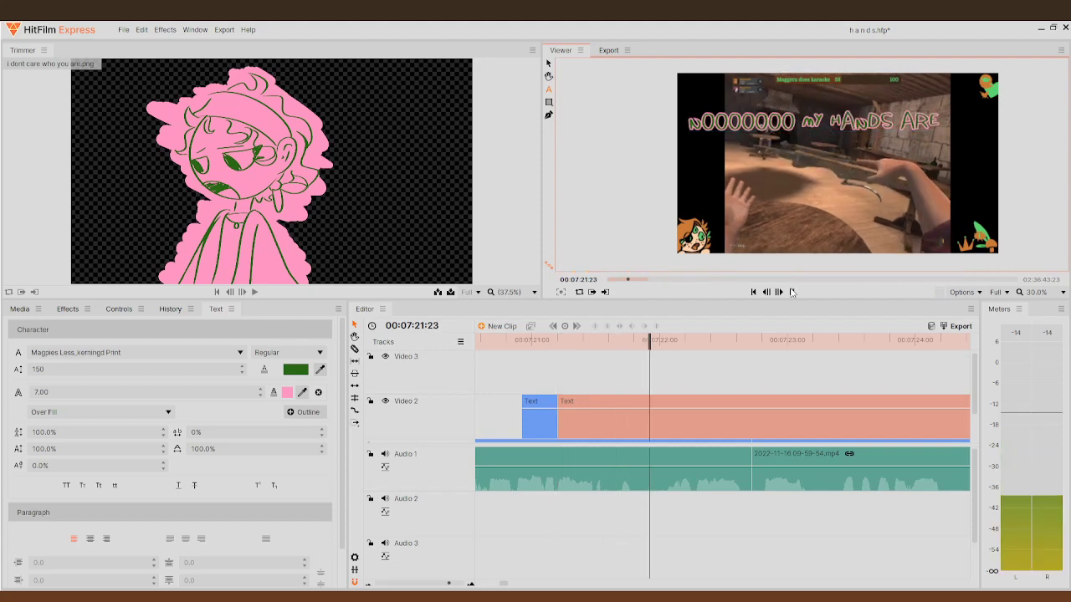
pyautogui.moveTo(670, 340); pyautogui.dragTo(665, 340)
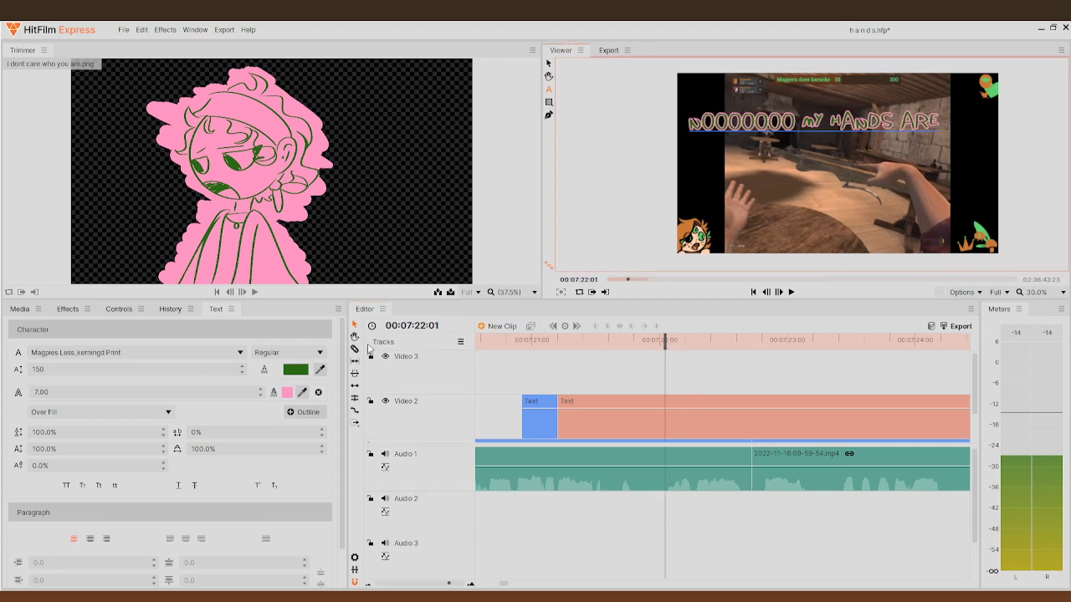
pyautogui.click(670, 417)
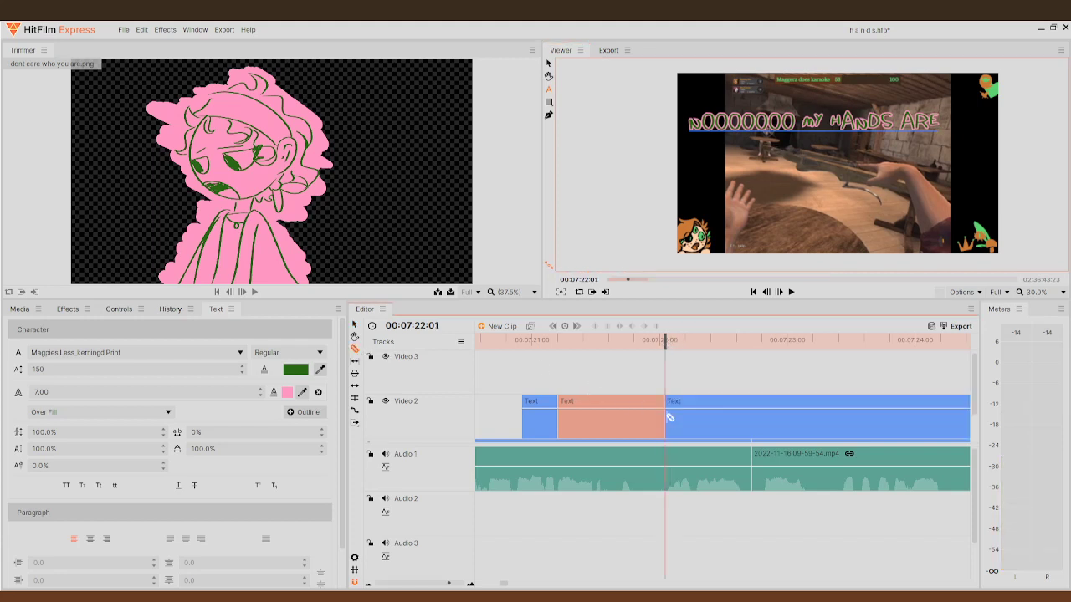
pyautogui.click(753, 416)
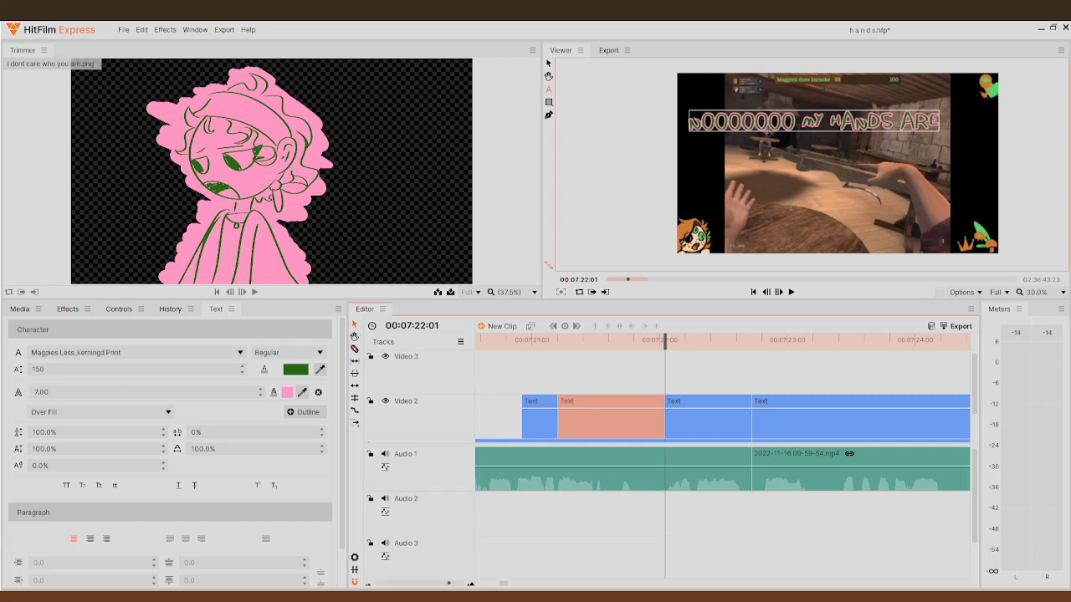
# - Add a second line "JIGGLING" to the caption part starting at 00:07:22:01, and delete the caption part after the footage cut
pyautogui.click(708, 418)
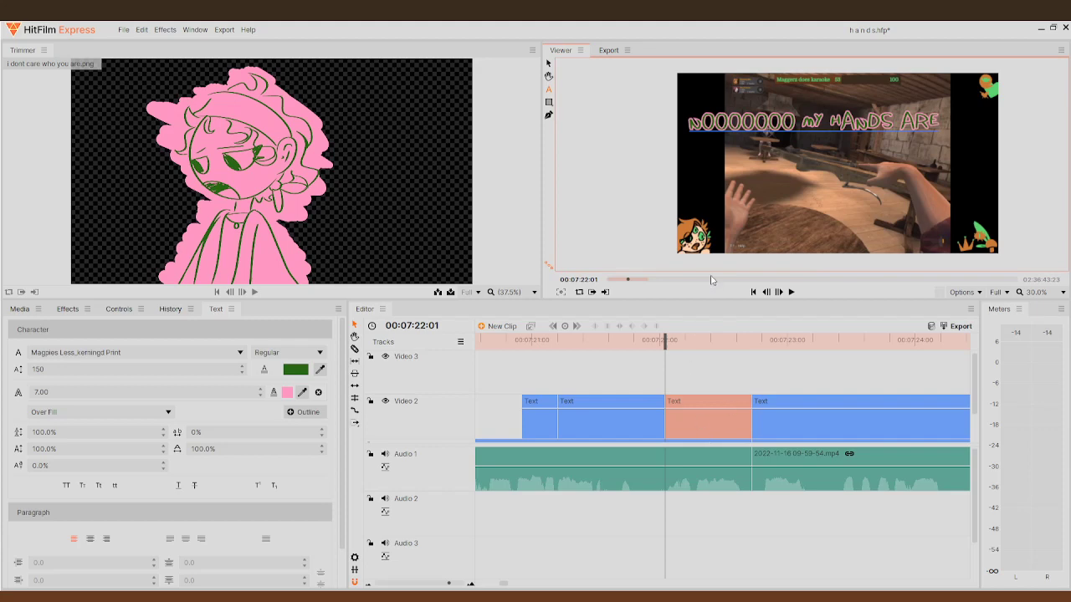
pyautogui.press('Return')
pyautogui.write('JIGGLING')
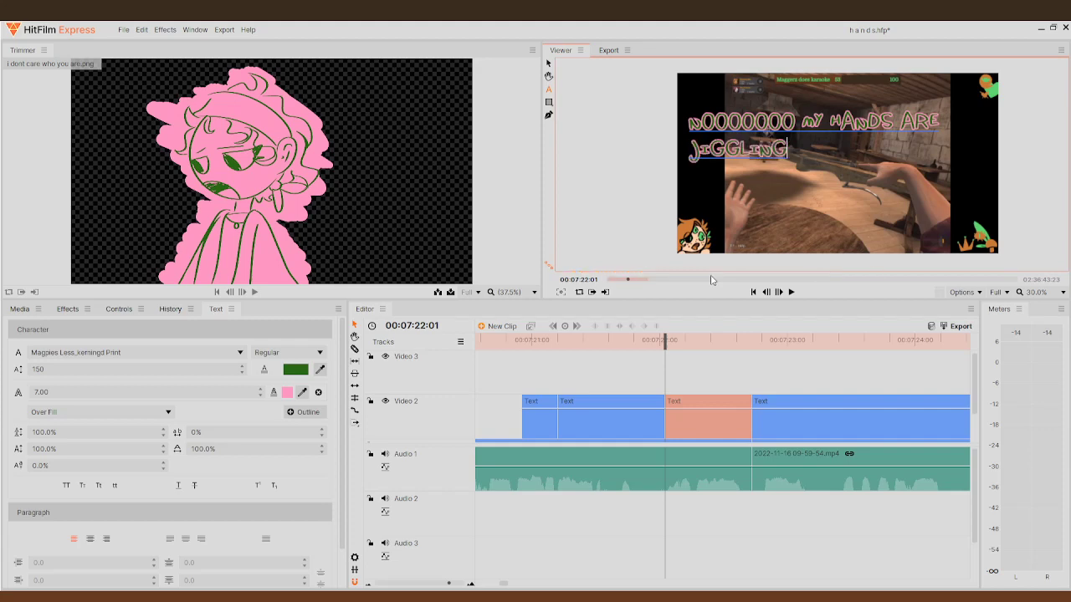
pyautogui.press('Escape')
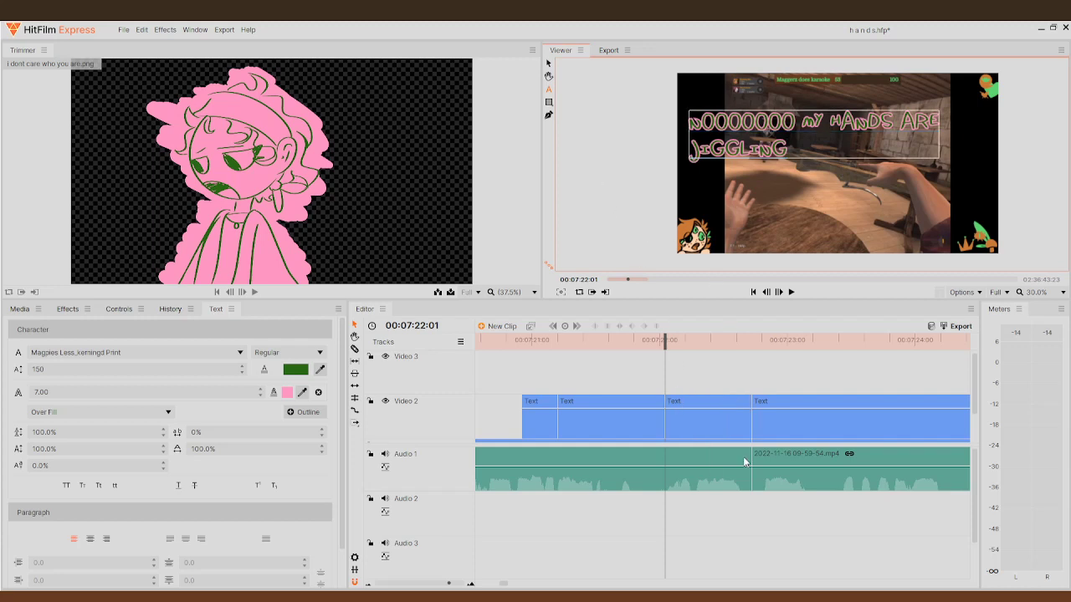
pyautogui.click(765, 438)
pyautogui.press('Delete')
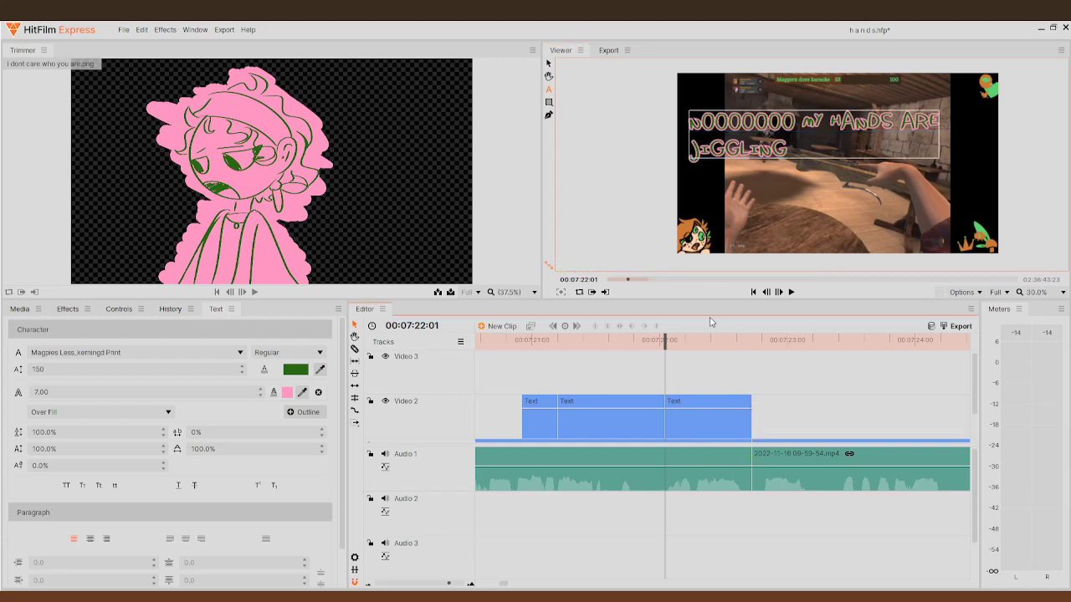
# - Play back the new captions from about 00:07:18:08 to 00:07:26:06
pyautogui.scroll(-2, 711, 377)
pyautogui.scroll(-2, 711, 376)
pyautogui.press('j')
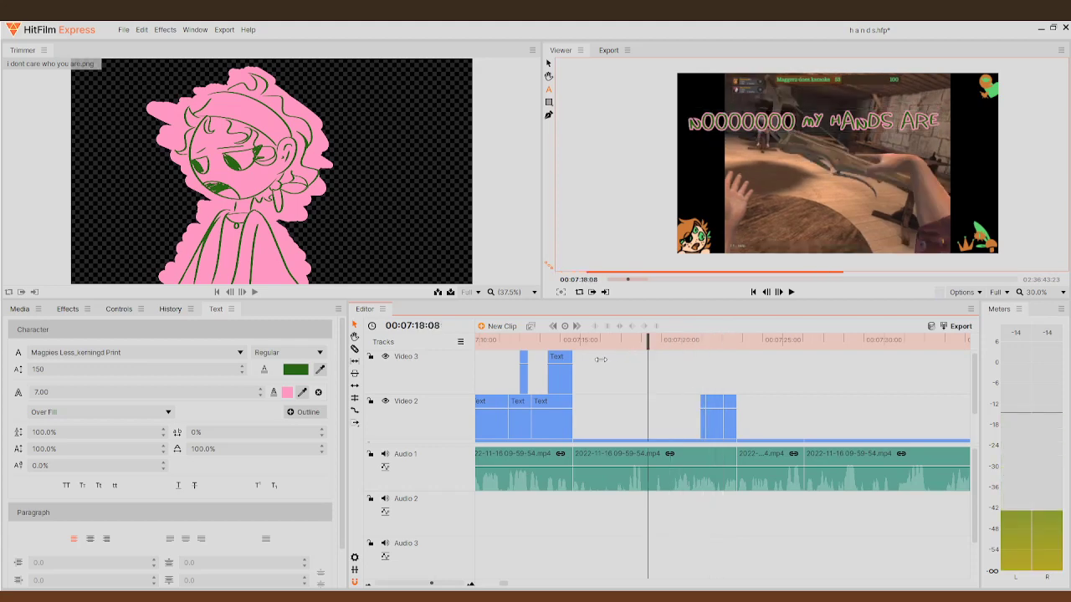
pyautogui.click(791, 292)
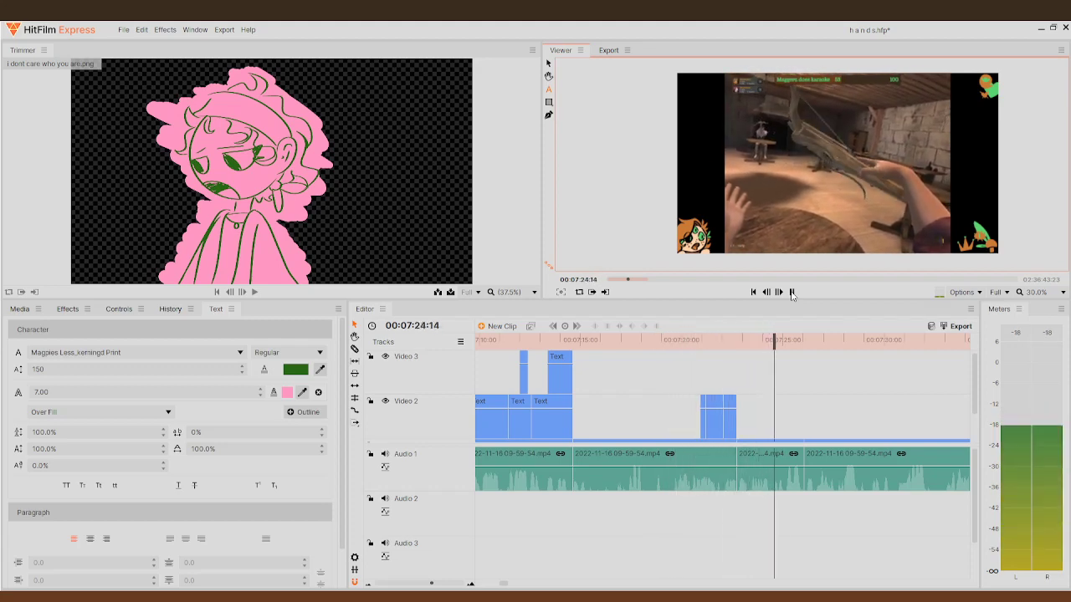
pyautogui.click(792, 292)
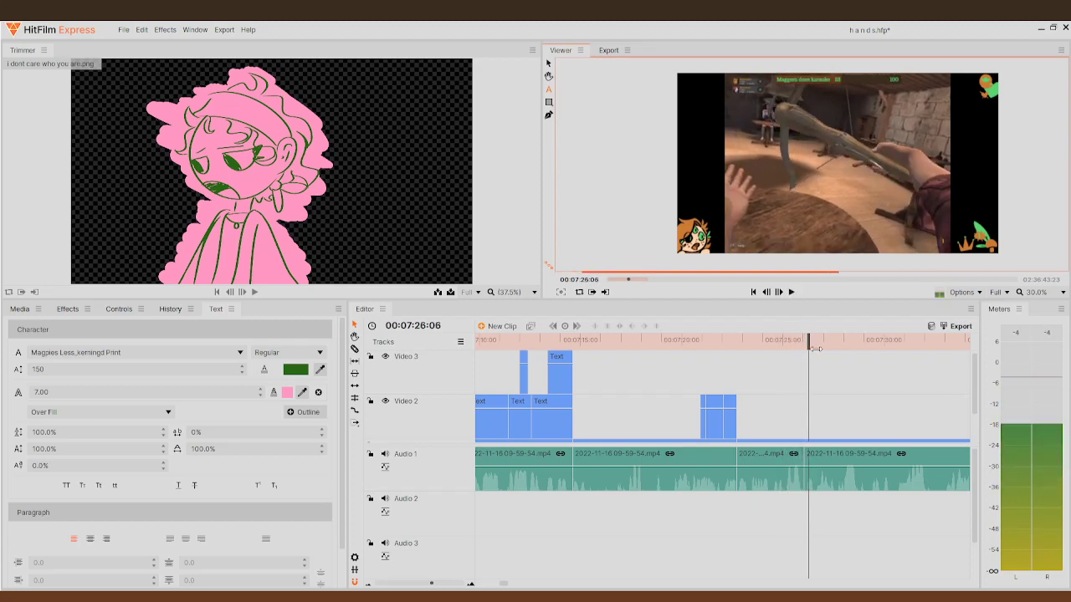
# - Turn on Position and Scale keyframing at 00:07:22:18 for the short footage clip directly after the "JIGGLING" caption
pyautogui.moveTo(782, 339); pyautogui.dragTo(739, 340)
pyautogui.scroll(-1, 757, 418)
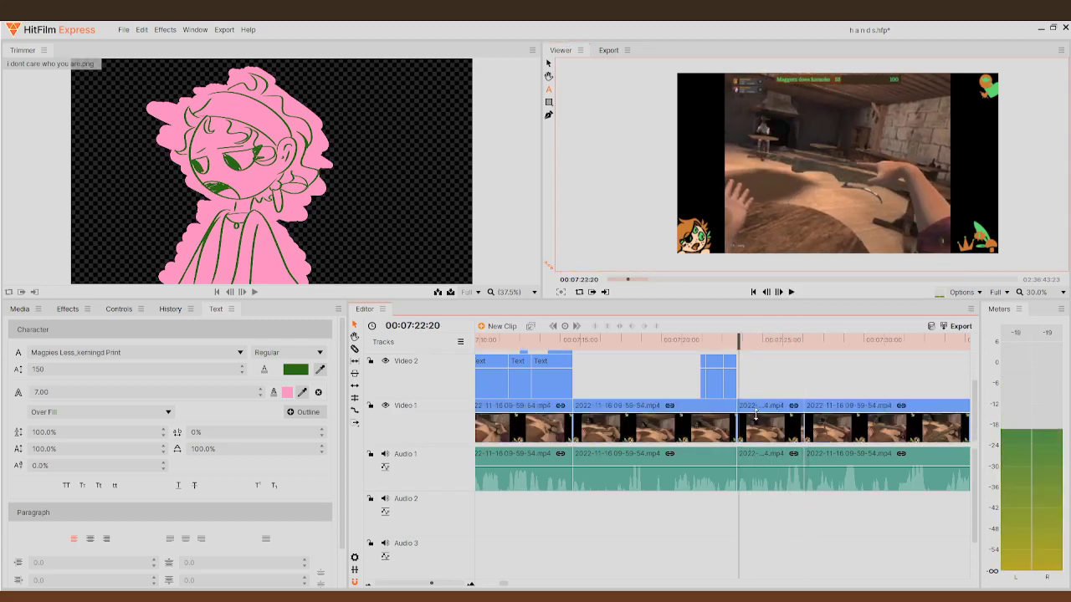
pyautogui.click(759, 428)
pyautogui.click(758, 293)
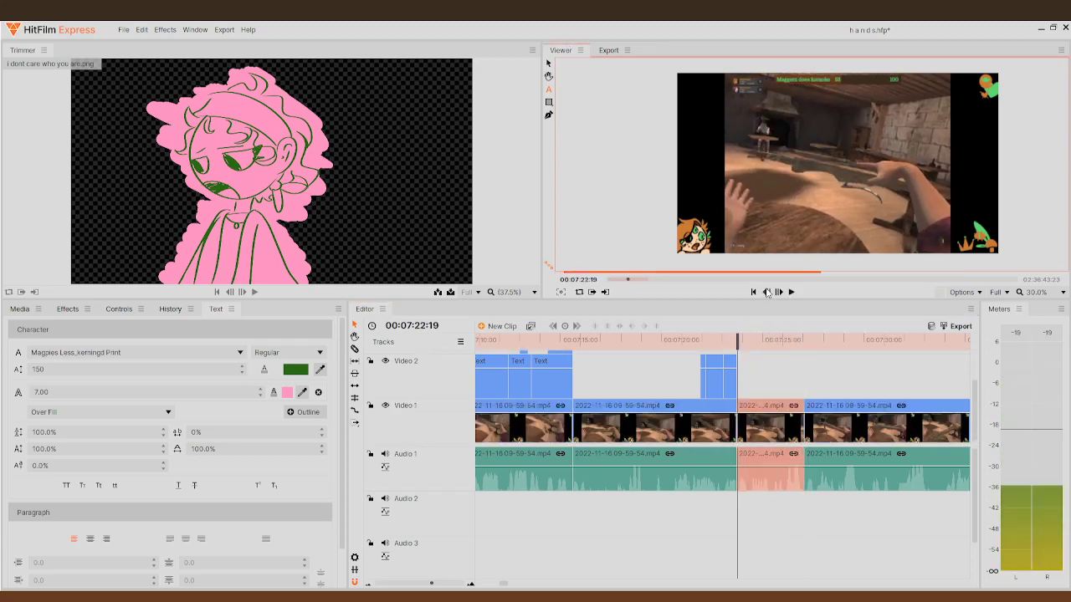
pyautogui.click(156, 311)
pyautogui.click(128, 311)
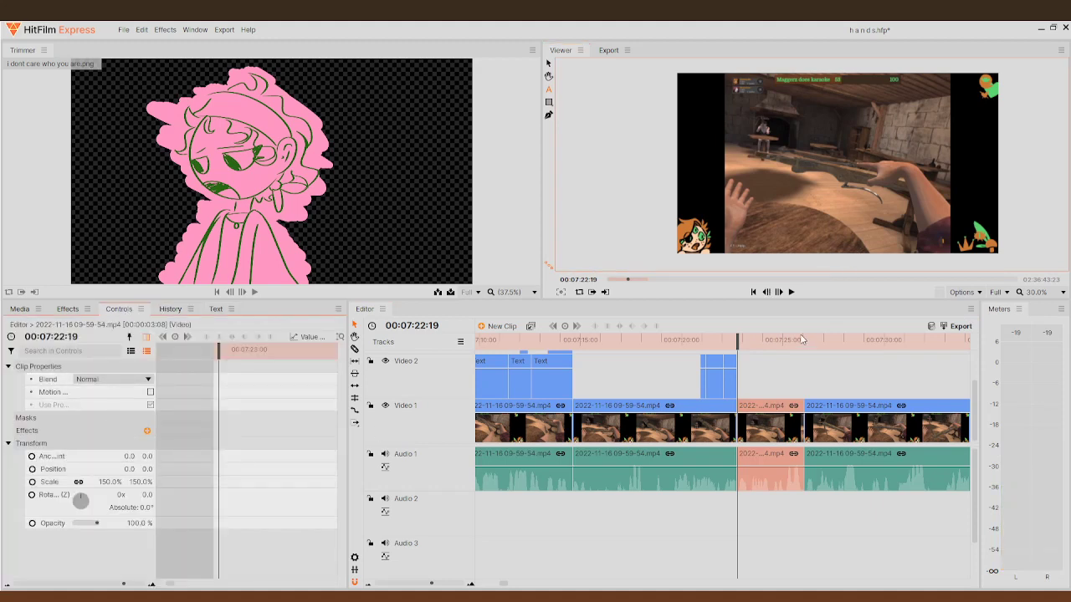
pyautogui.click(764, 293)
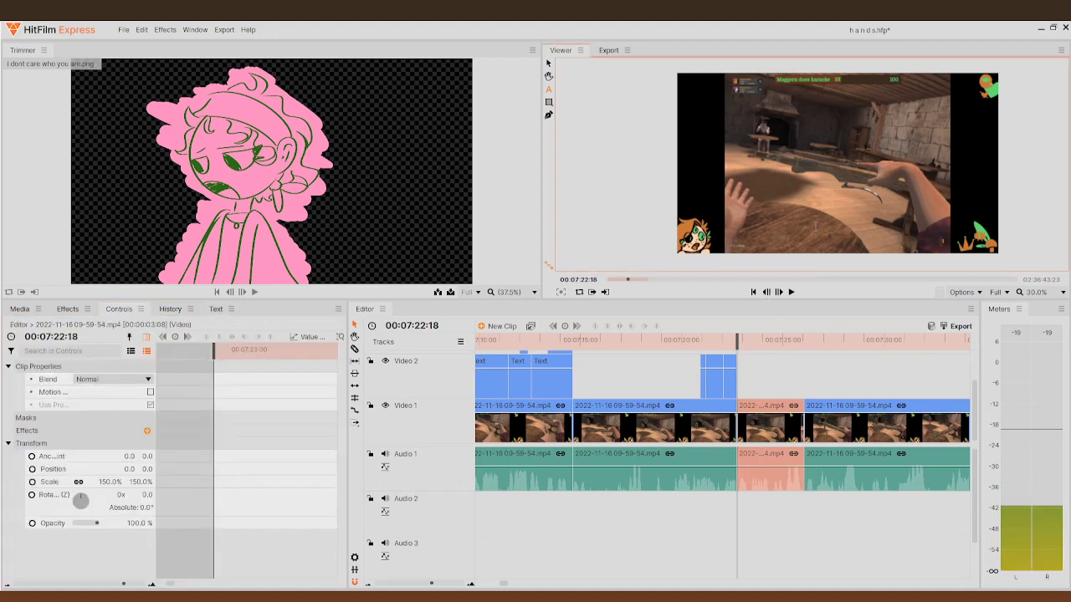
pyautogui.scroll(-5, 814, 226)
pyautogui.click(32, 470)
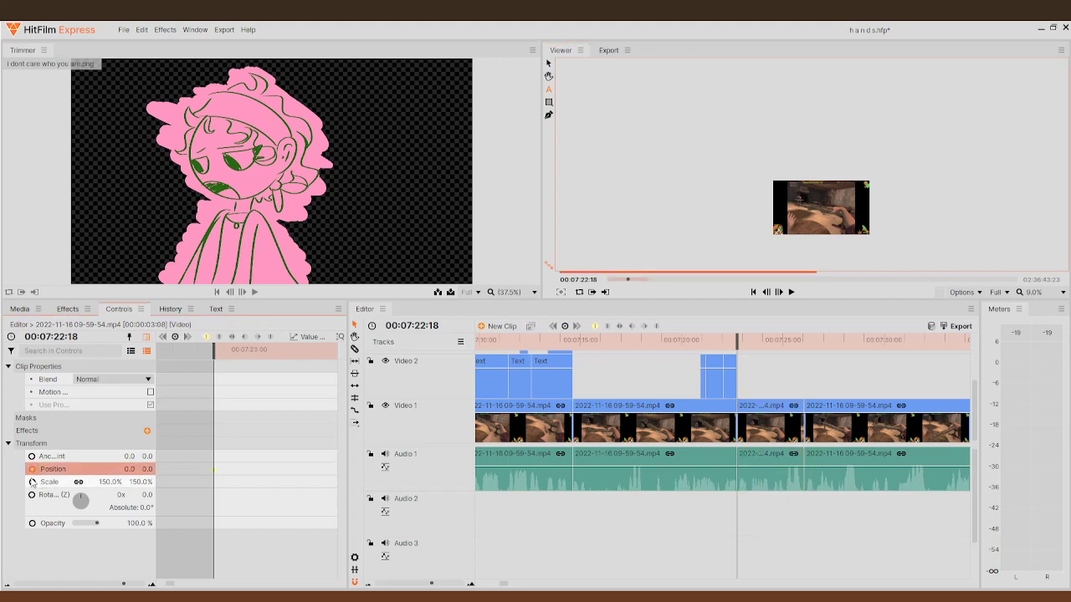
pyautogui.click(32, 483)
pyautogui.click(819, 248)
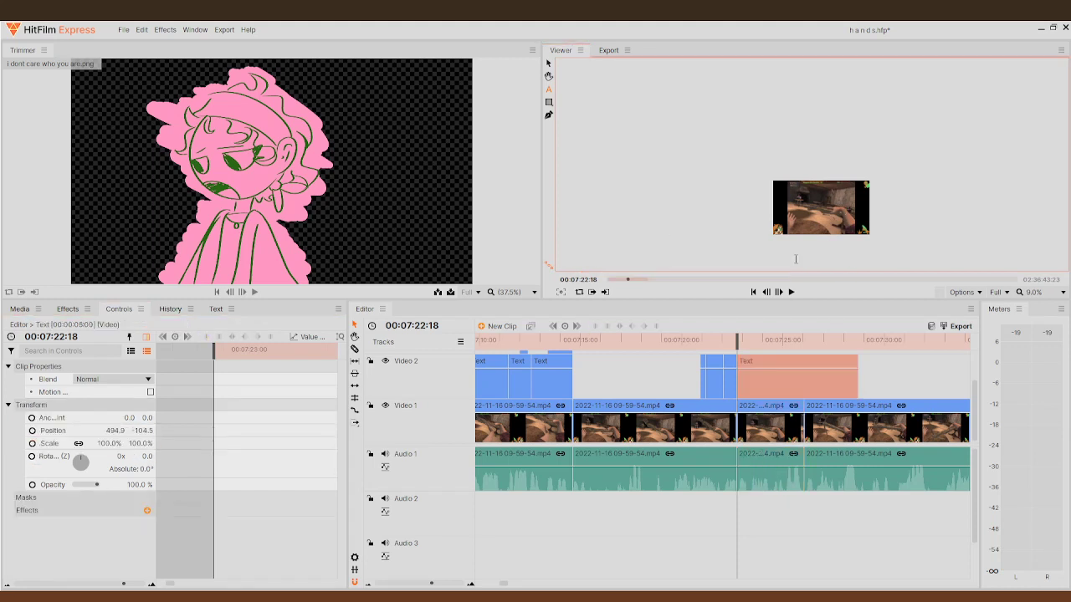
pyautogui.hotkey('ctrl', 'z')
pyautogui.hotkey('ctrl', 'y')
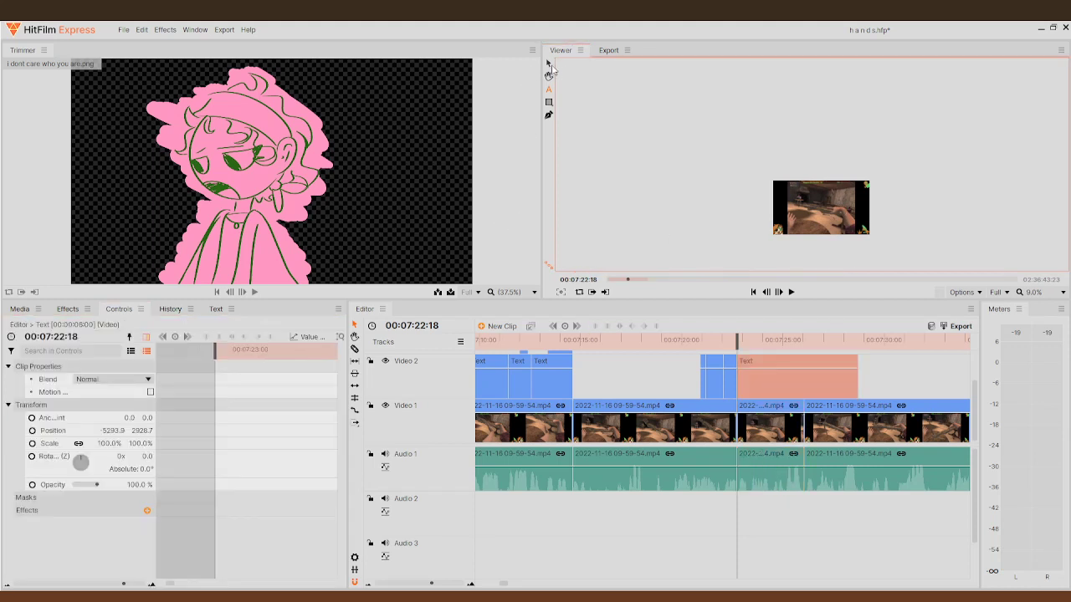
pyautogui.hotkey('ctrl', 'z')
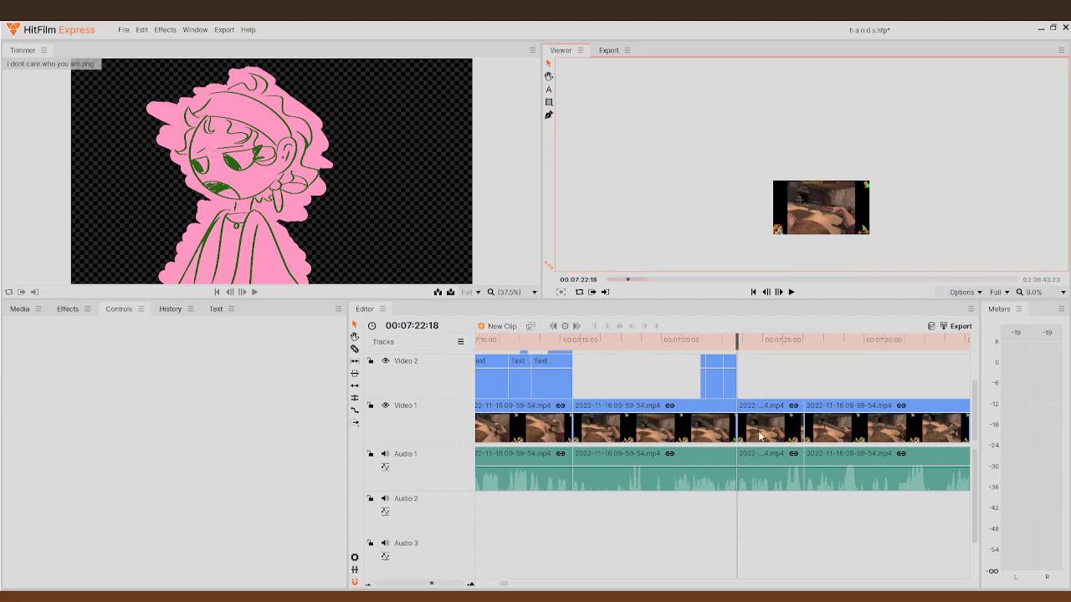
# - Enlarge the short footage clip to about 537.5% and move it to about 1533.3, -655.5 to frame the background skeleton, and start playback
pyautogui.click(761, 435)
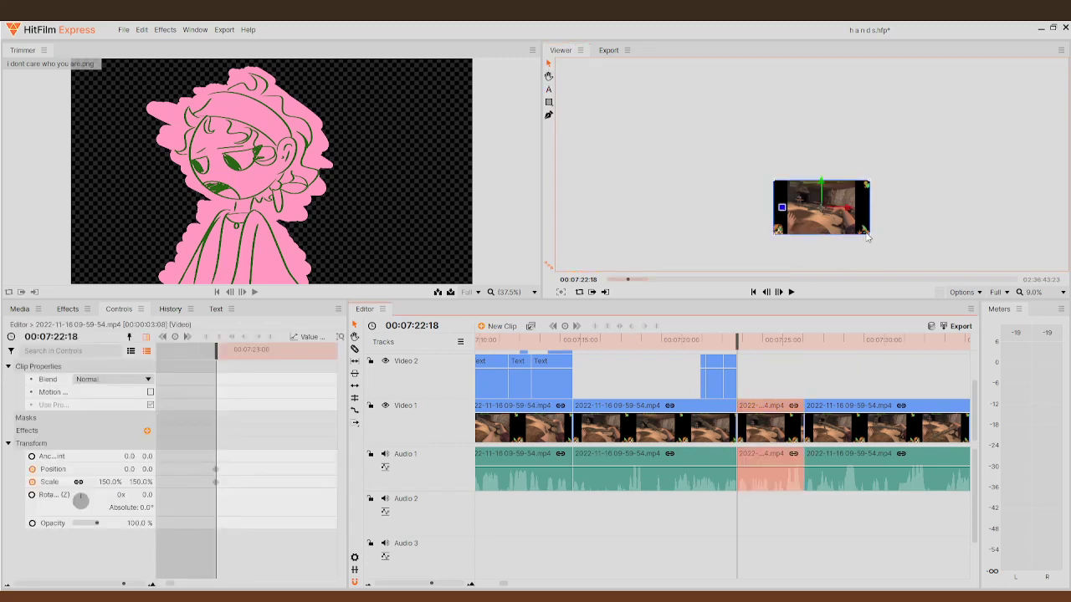
pyautogui.moveTo(870, 240); pyautogui.dragTo(900, 231)
pyautogui.moveTo(820, 212); pyautogui.dragTo(898, 248)
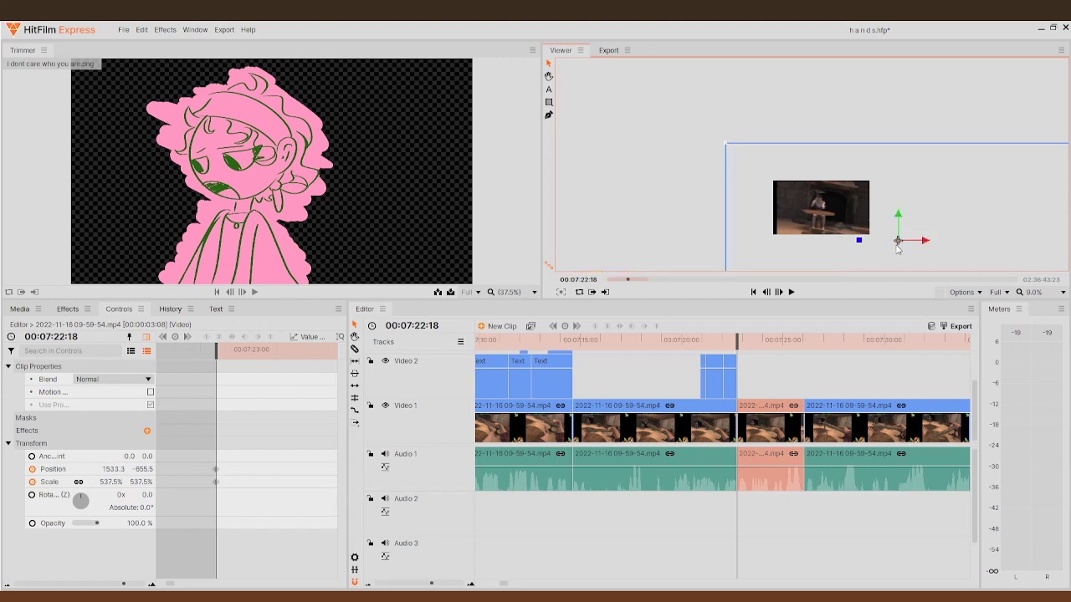
pyautogui.click(792, 292)
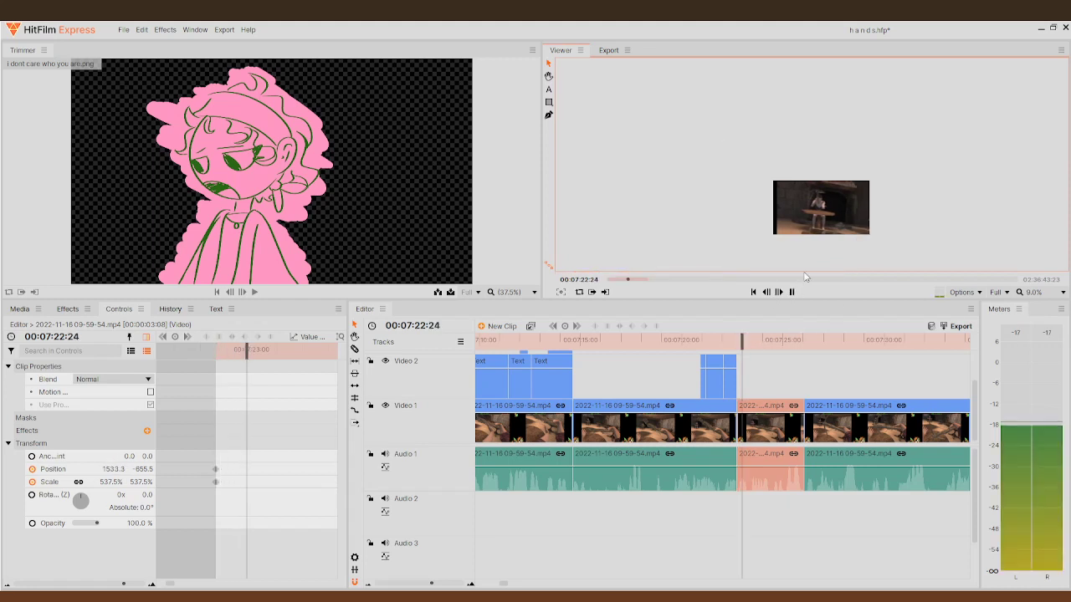
# - Add the caption "(PEW)" at 00:07:27:02, beside the distant seated skeleton as the crossbow fires
pyautogui.scroll(2, 866, 212)
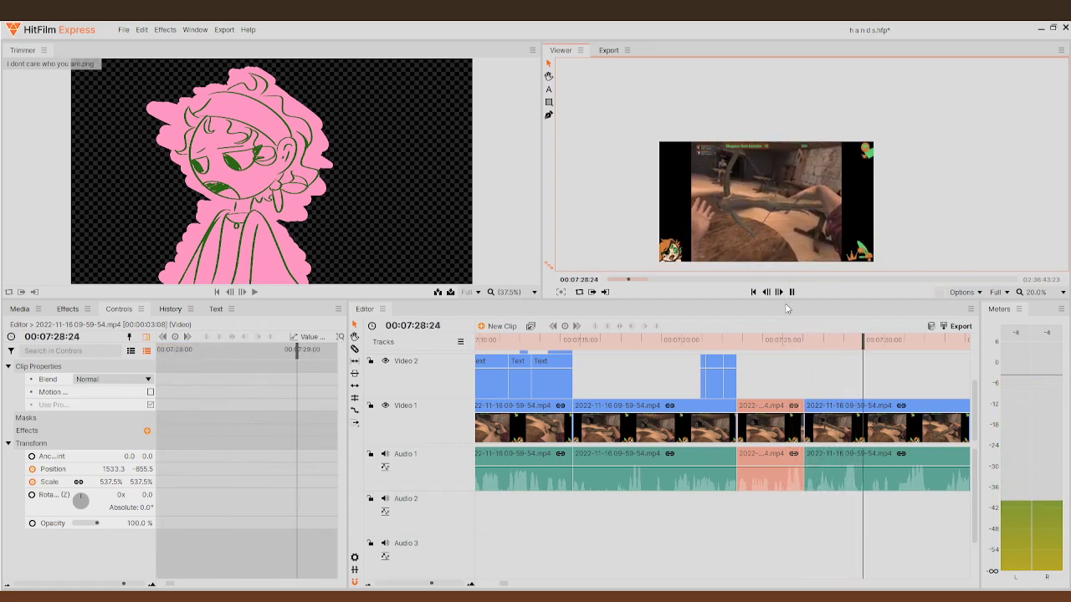
pyautogui.press('space')
pyautogui.moveTo(879, 342); pyautogui.dragTo(826, 355)
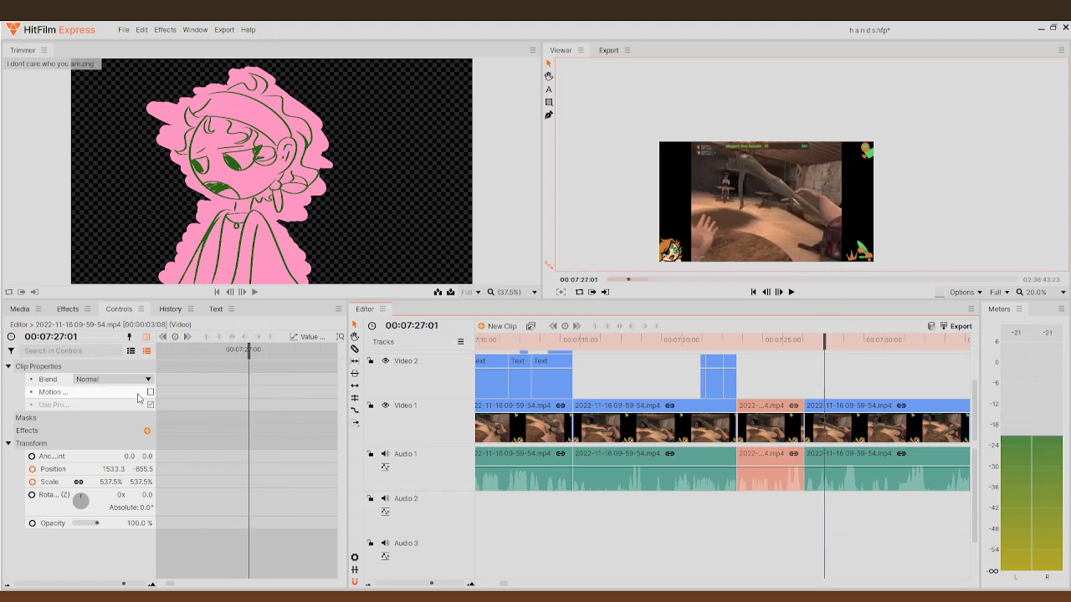
pyautogui.scroll(2, 623, 204)
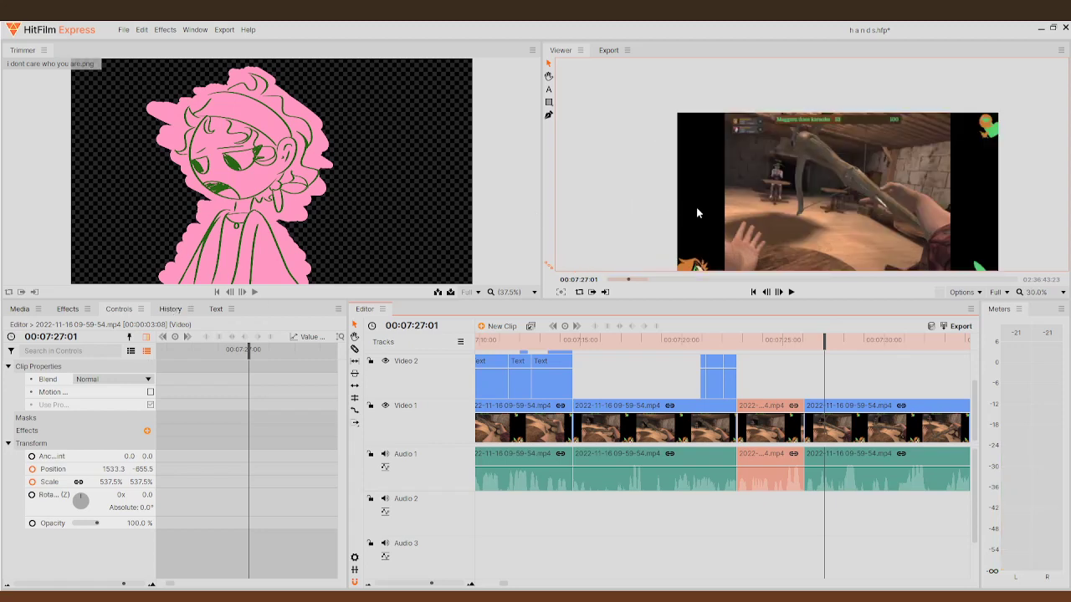
pyautogui.click(548, 89)
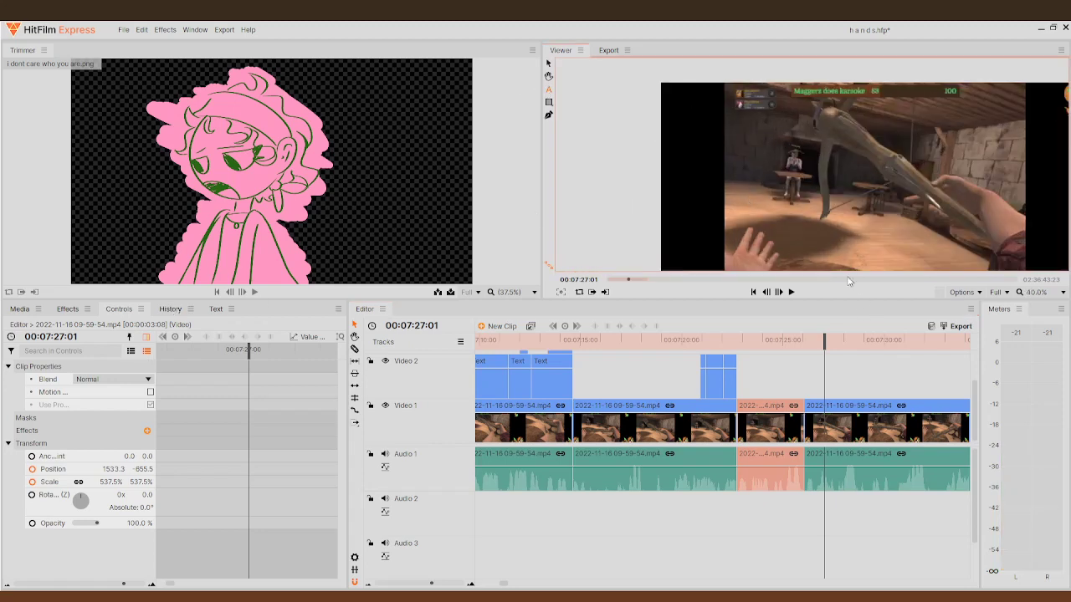
pyautogui.click(778, 292)
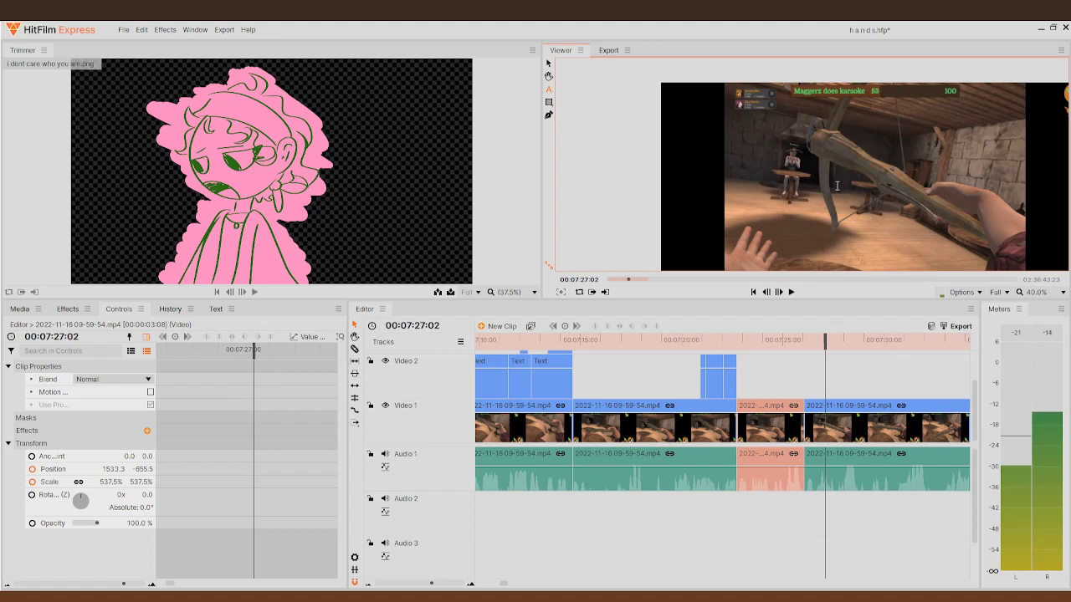
pyautogui.click(768, 177)
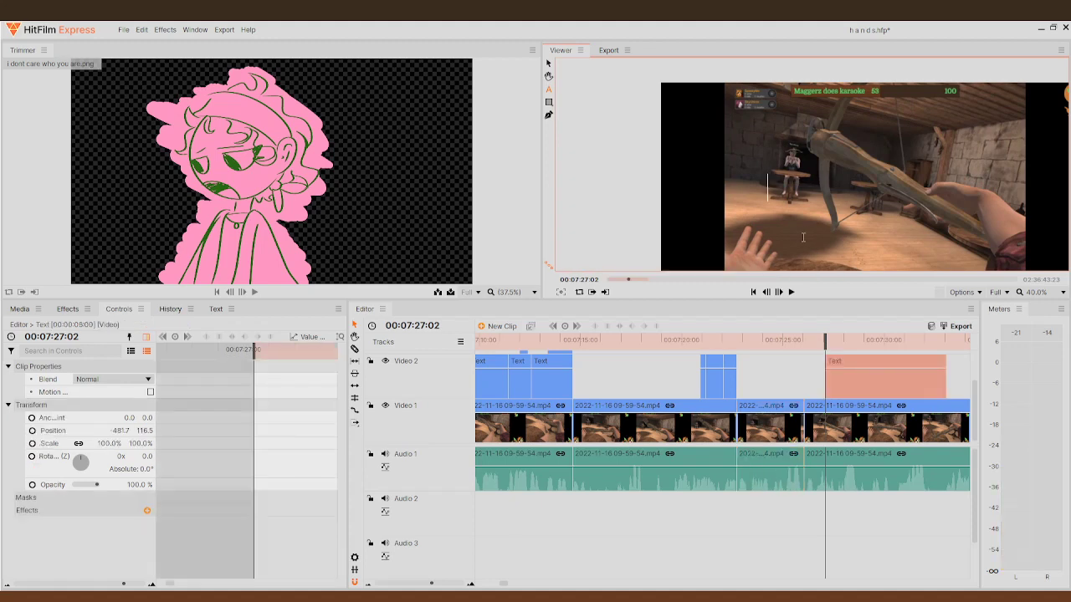
pyautogui.write('C')
pyautogui.write('PEW)')
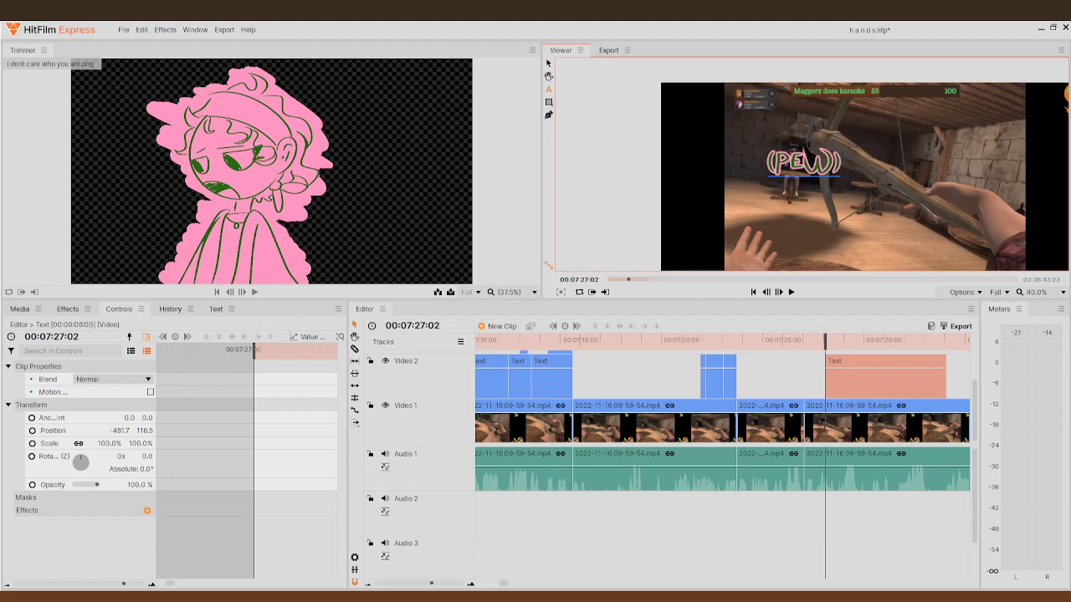
# - Trim the "(PEW)" caption so it ends at 00:07:27:06
pyautogui.click(781, 292)
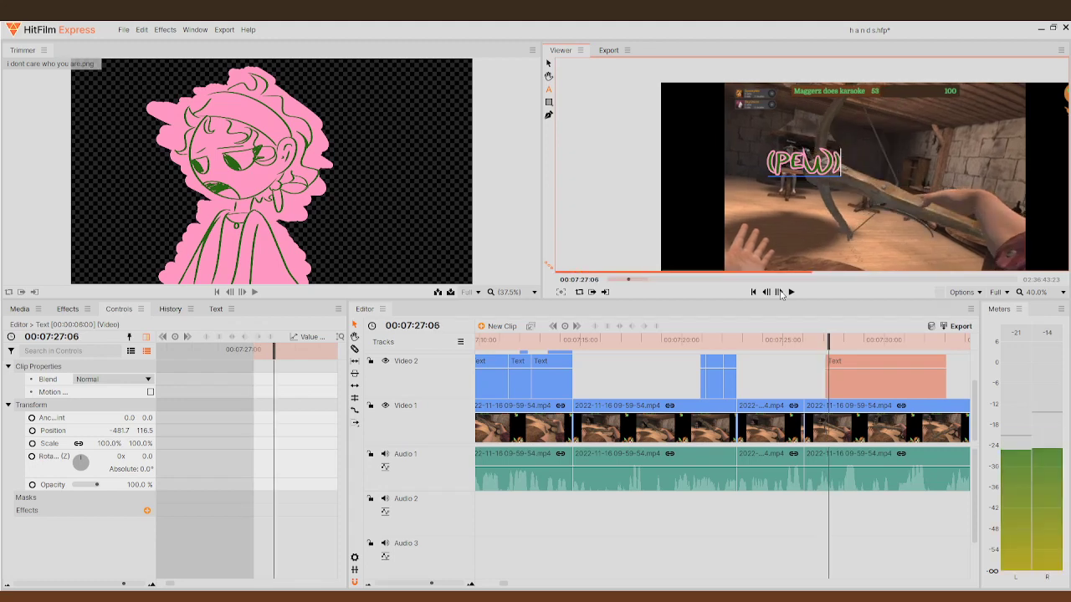
pyautogui.click(766, 292)
pyautogui.click(766, 292)
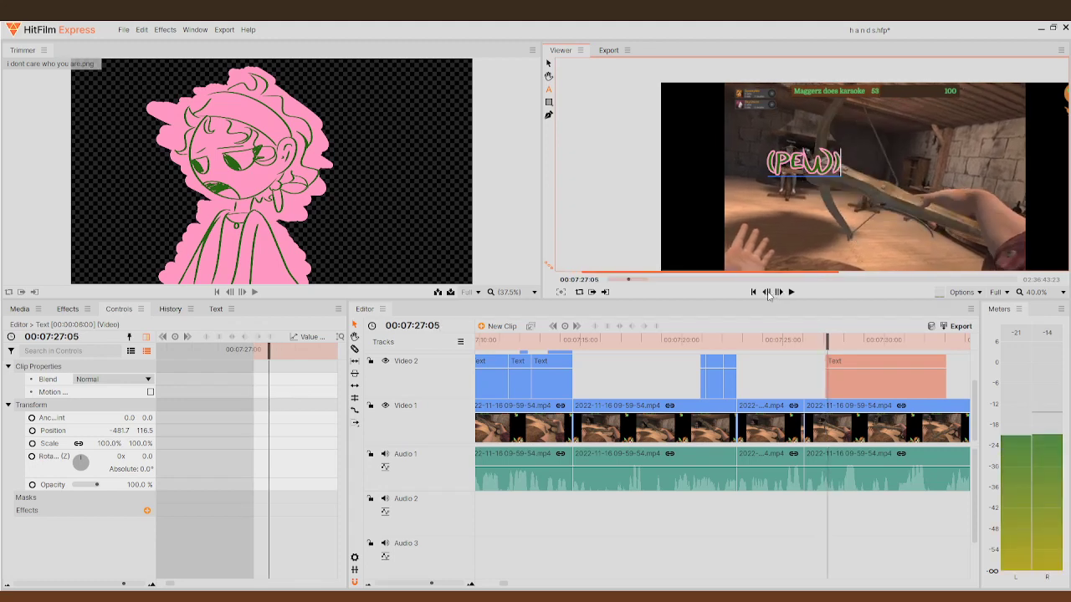
pyautogui.click(779, 294)
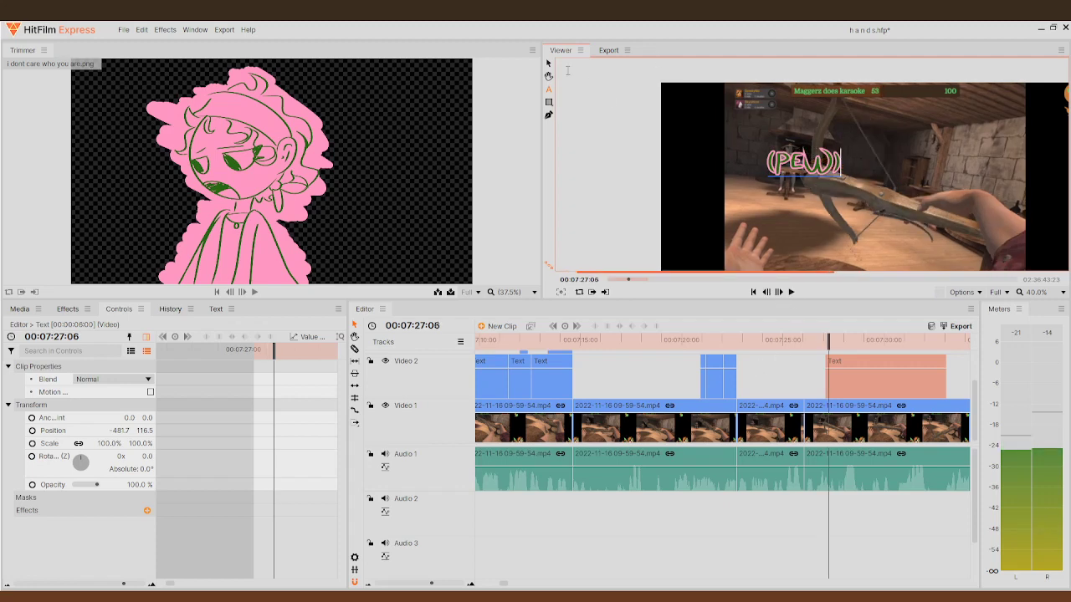
pyautogui.moveTo(948, 389); pyautogui.dragTo(828, 389)
# - Play back the zoomed skeleton shot and the "(PEW)" caption from 00:07:24:16 to beyond 00:07:29:11
pyautogui.moveTo(829, 339); pyautogui.dragTo(775, 335)
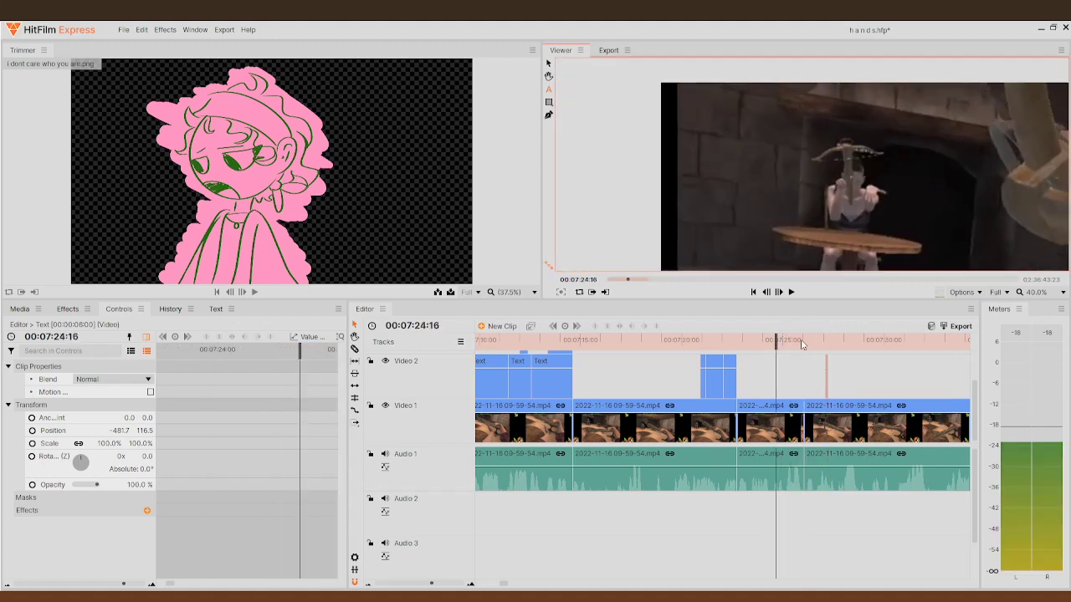
pyautogui.scroll(-5, 807, 368)
pyautogui.scroll(-3, 792, 182)
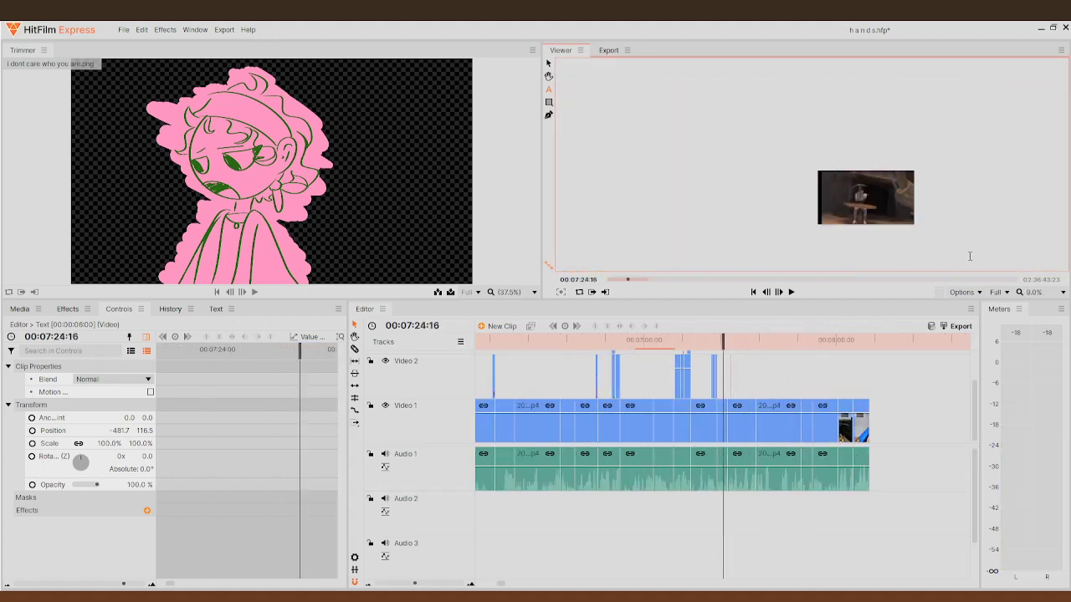
pyautogui.scroll(2, 820, 168)
pyautogui.scroll(-1, 837, 159)
pyautogui.scroll(1, 847, 154)
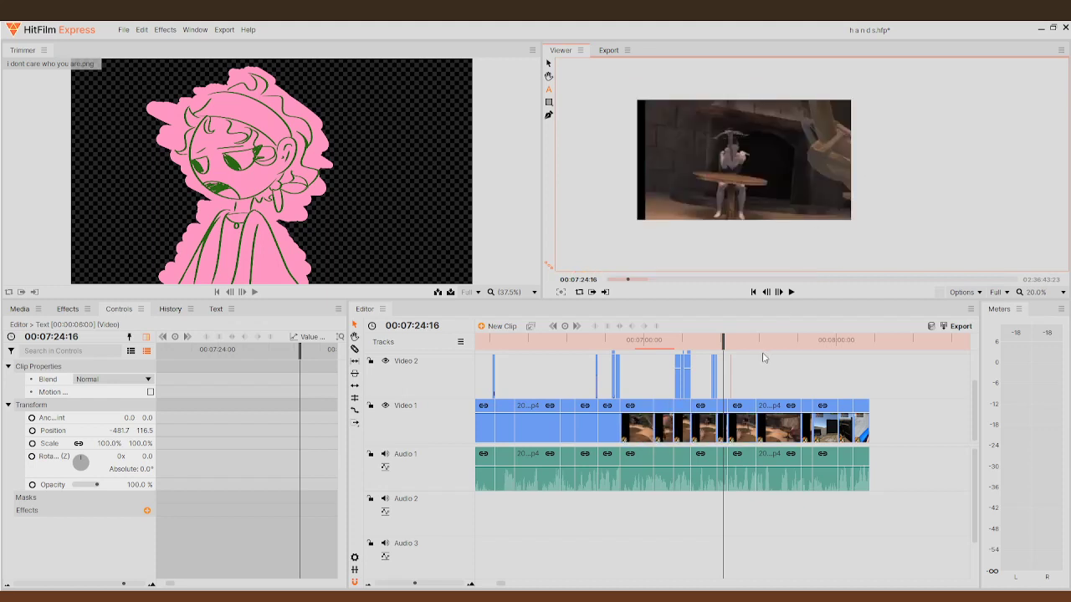
pyautogui.click(791, 292)
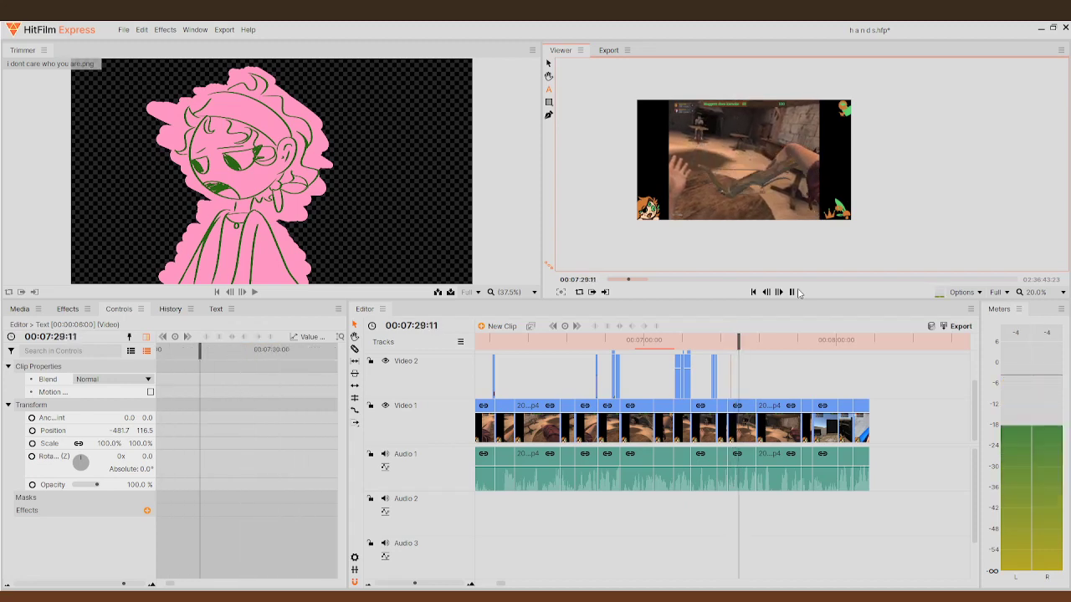
pyautogui.click(791, 292)
# - Turn on Position and Scale keyframing at 00:07:28:24 for the footage clip beneath the "(PEW)" caption
pyautogui.moveTo(745, 342); pyautogui.dragTo(738, 343)
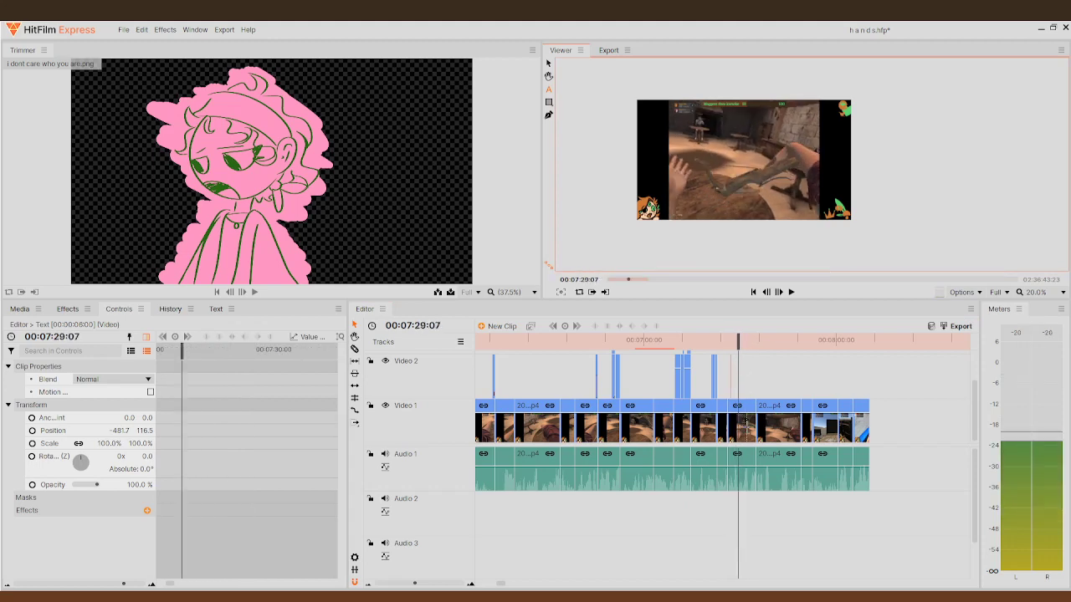
pyautogui.scroll(6, 745, 421)
pyautogui.click(715, 343)
pyautogui.moveTo(715, 350)
pyautogui.mouseDown()
pyautogui.moveTo(679, 348)
pyautogui.moveTo(744, 348)
pyautogui.moveTo(708, 348)
pyautogui.mouseUp()
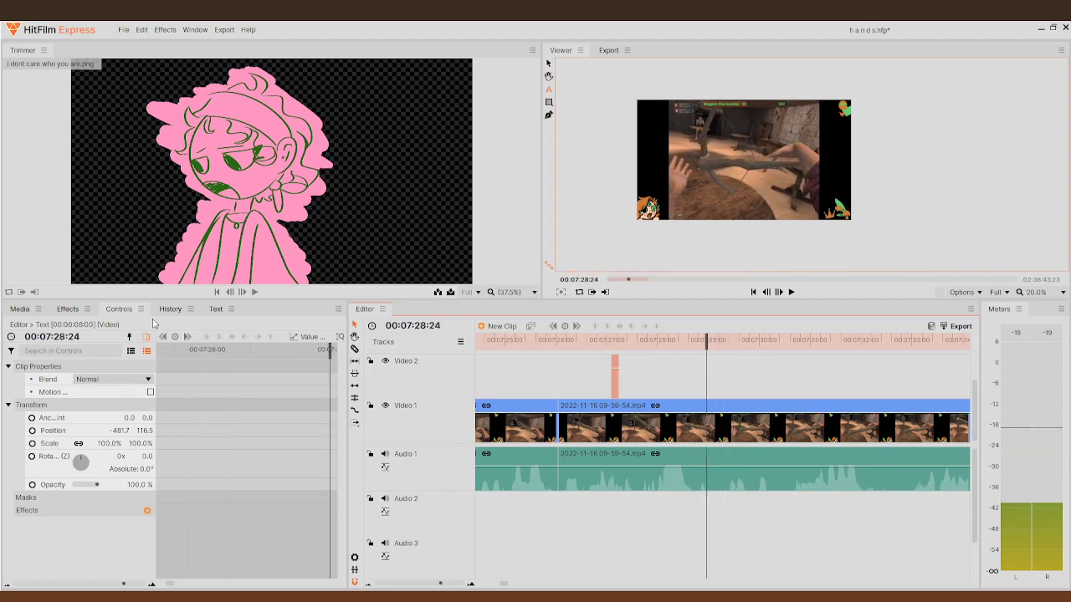
pyautogui.click(32, 430)
pyautogui.click(31, 443)
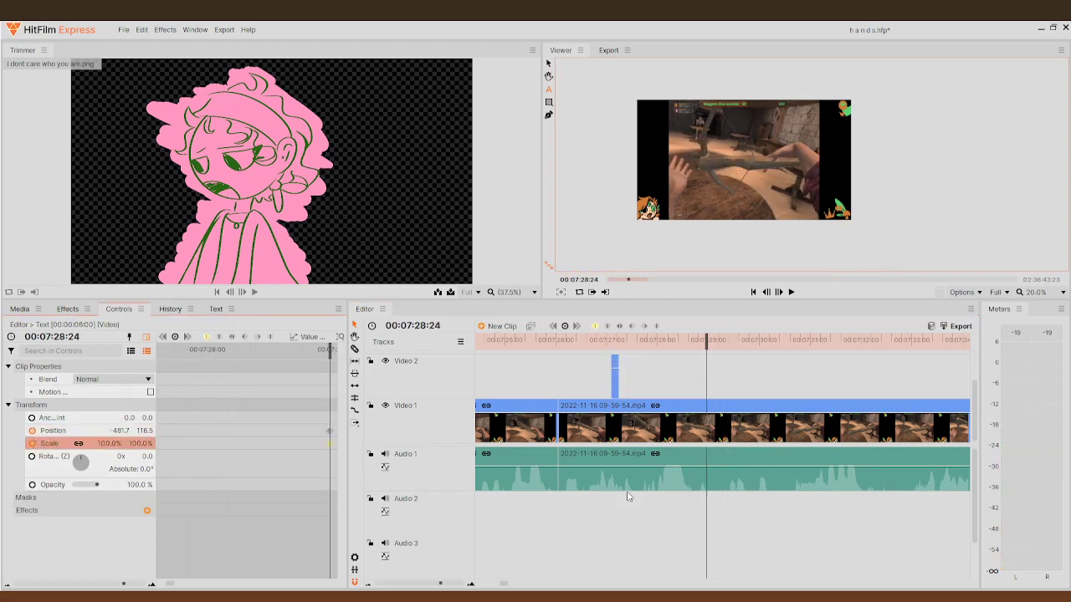
pyautogui.click(710, 456)
pyautogui.click(31, 470)
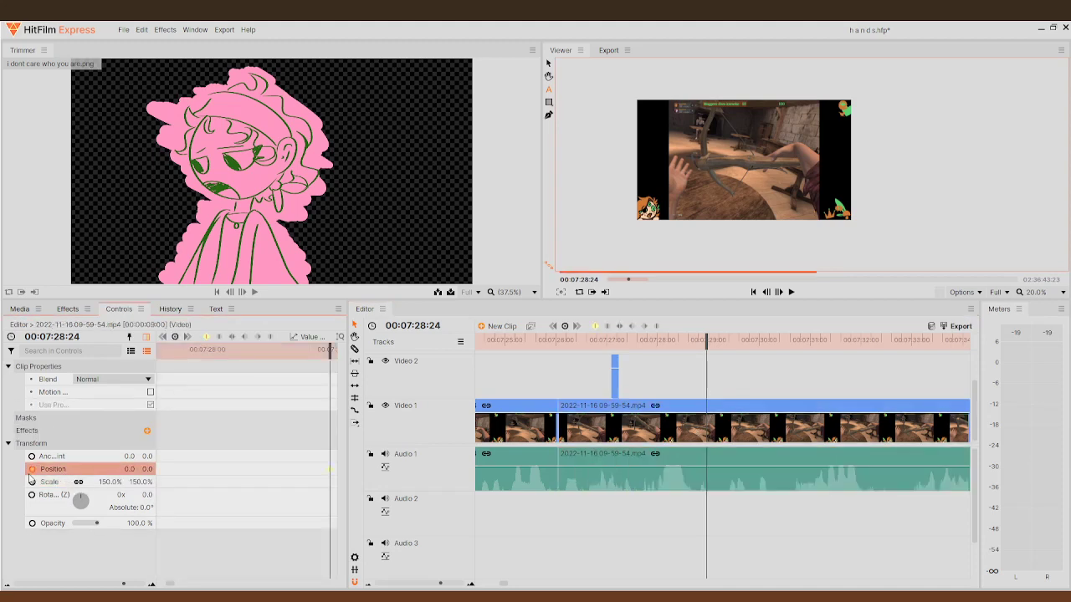
pyautogui.click(32, 482)
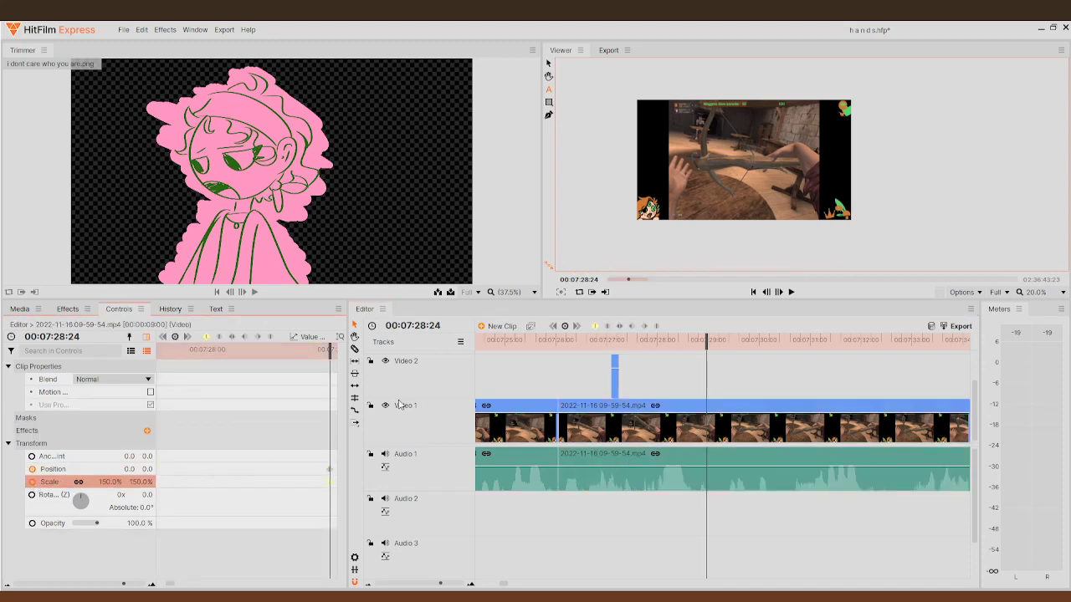
# - Enlarge the footage clip at 00:07:29:00 to about 457.7%, move it to about 1095, -930 to frame the skeleton, and play it back
pyautogui.click(780, 292)
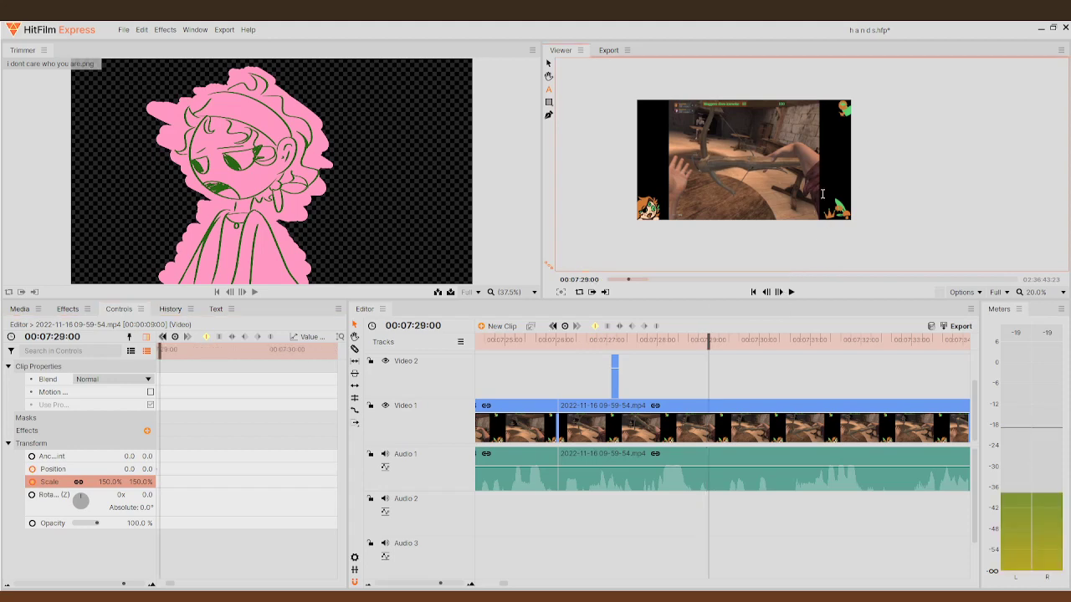
pyautogui.click(579, 92)
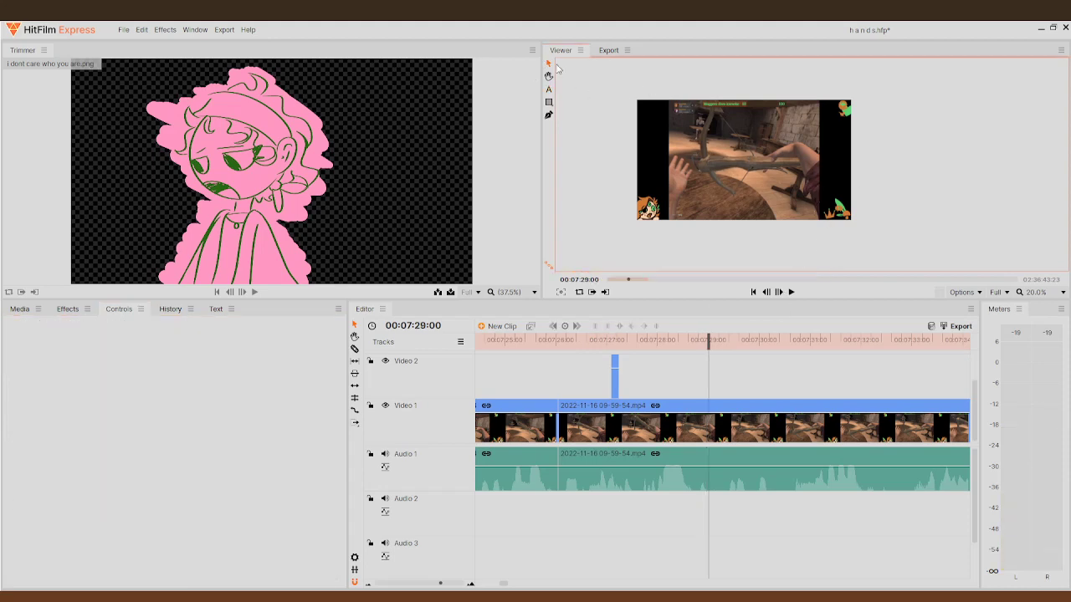
pyautogui.click(780, 436)
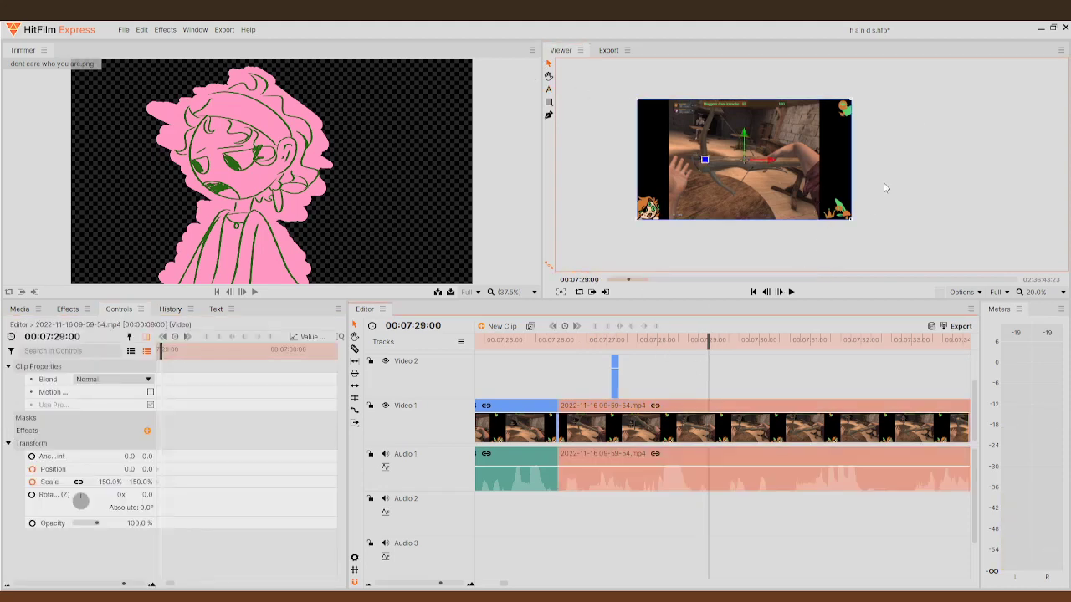
pyautogui.moveTo(852, 224); pyautogui.dragTo(968, 201)
pyautogui.moveTo(742, 162); pyautogui.dragTo(866, 264)
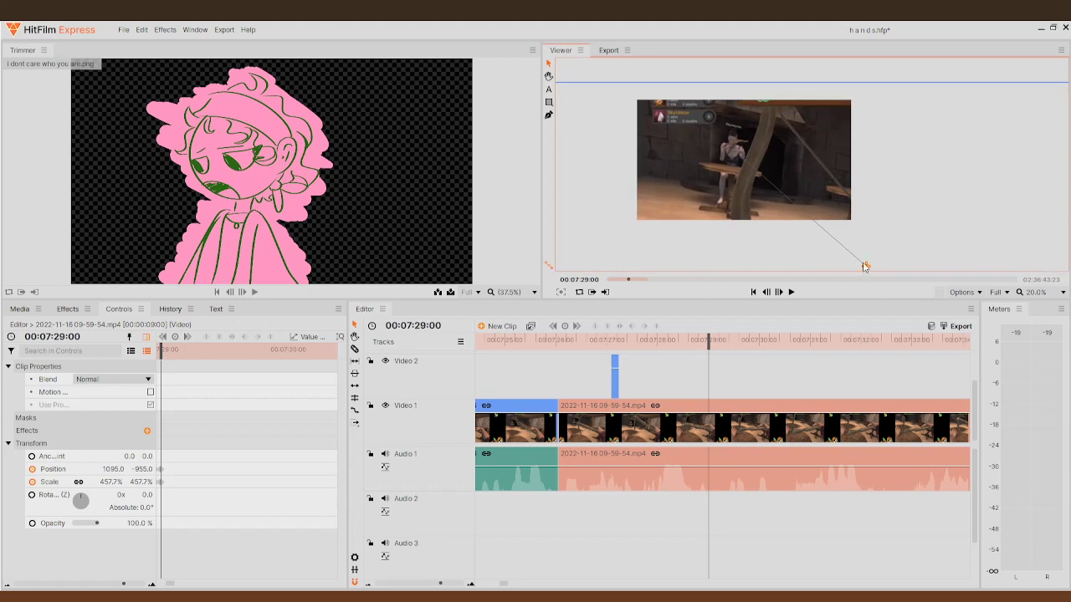
pyautogui.click(792, 292)
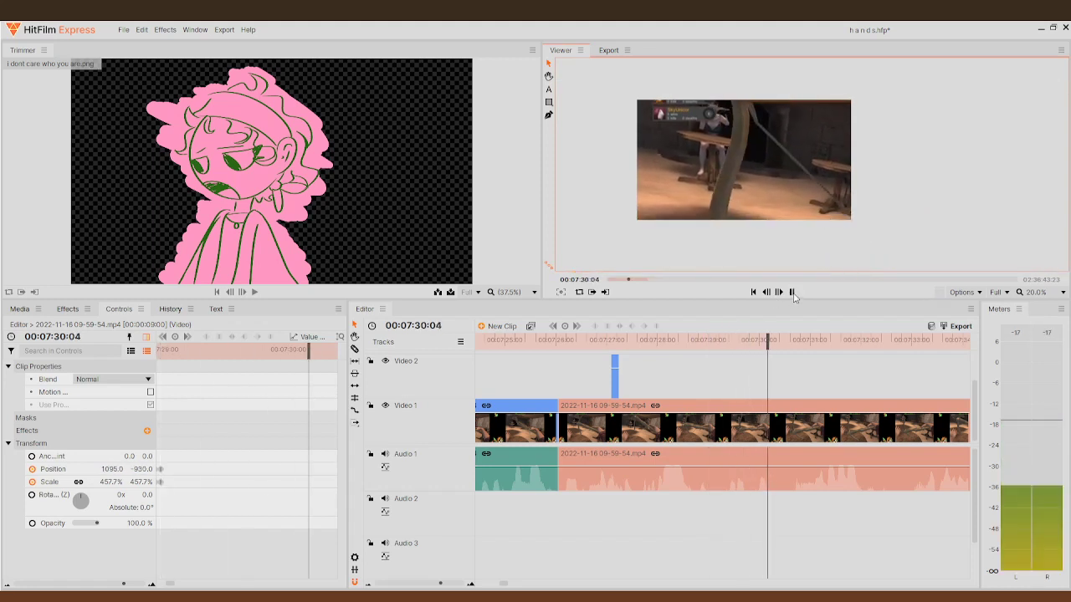
pyautogui.click(791, 292)
# - Start a new caption at 00:07:29:00 below the player score box, with font size 70 and outline width 4
pyautogui.moveTo(802, 342); pyautogui.dragTo(709, 359)
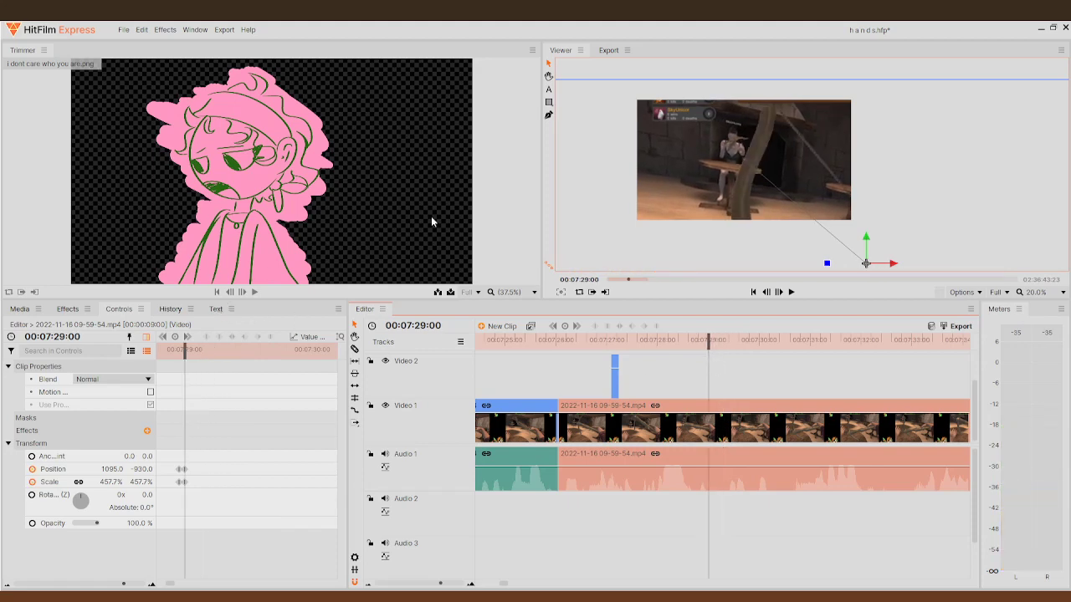
pyautogui.scroll(3, 676, 119)
pyautogui.click(549, 89)
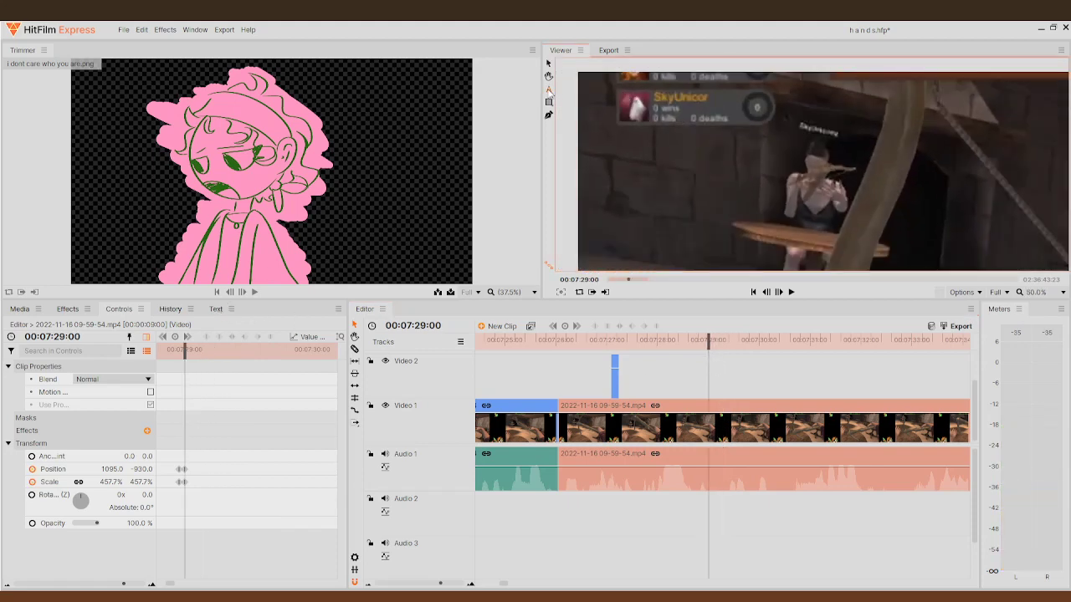
pyautogui.click(646, 131)
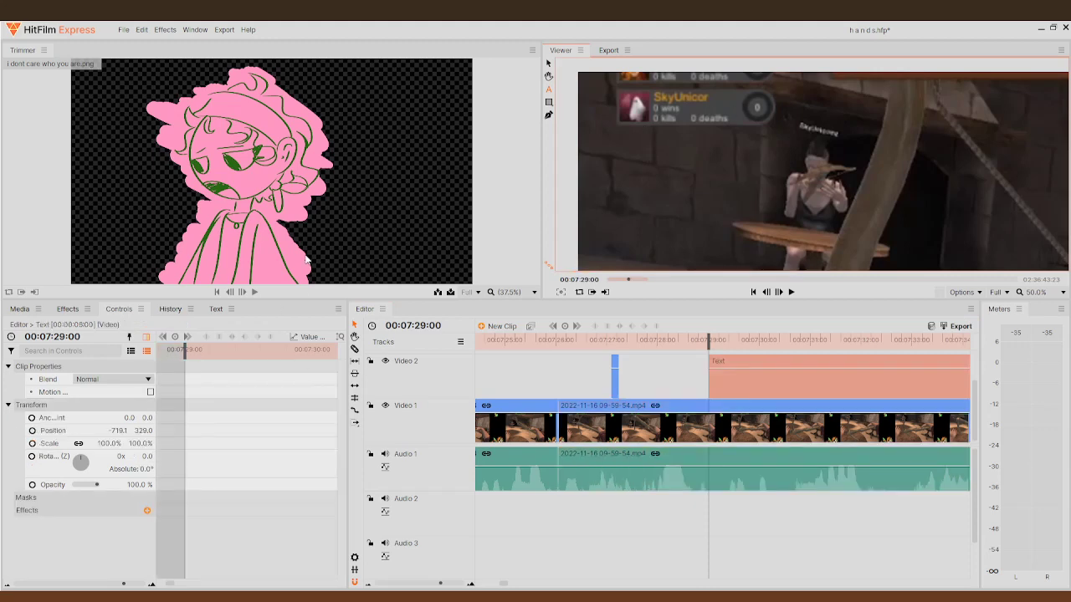
pyautogui.click(217, 308)
pyautogui.doubleClick(114, 371)
pyautogui.write('70')
pyautogui.doubleClick(95, 393)
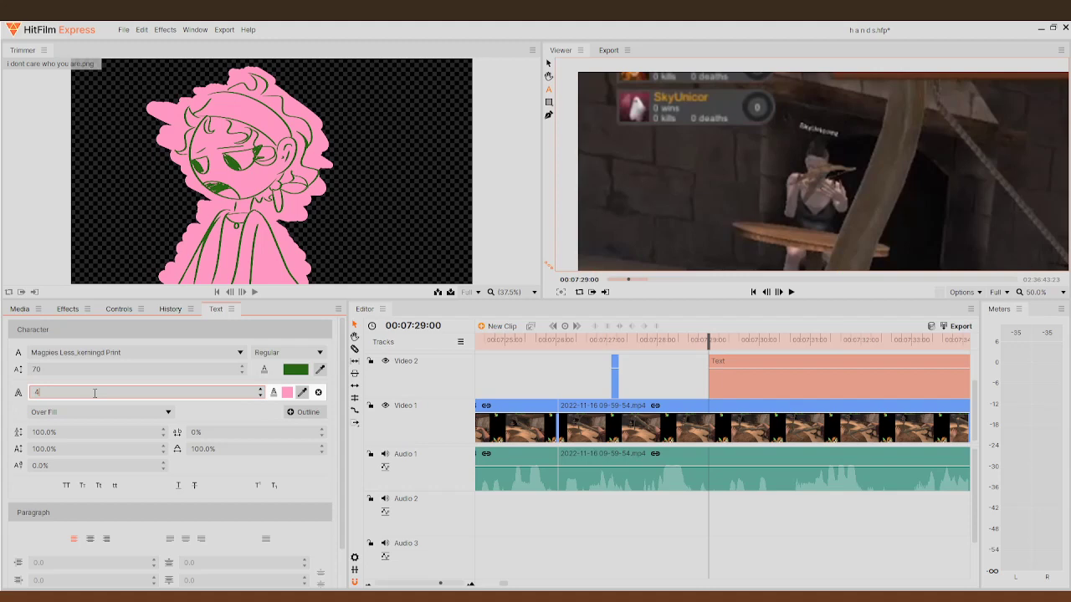
# - Enter "(pathetic crossbow shot)" as the text of the new caption at 00:07:29:00
pyautogui.click(643, 136)
pyautogui.scroll(5, 666, 125)
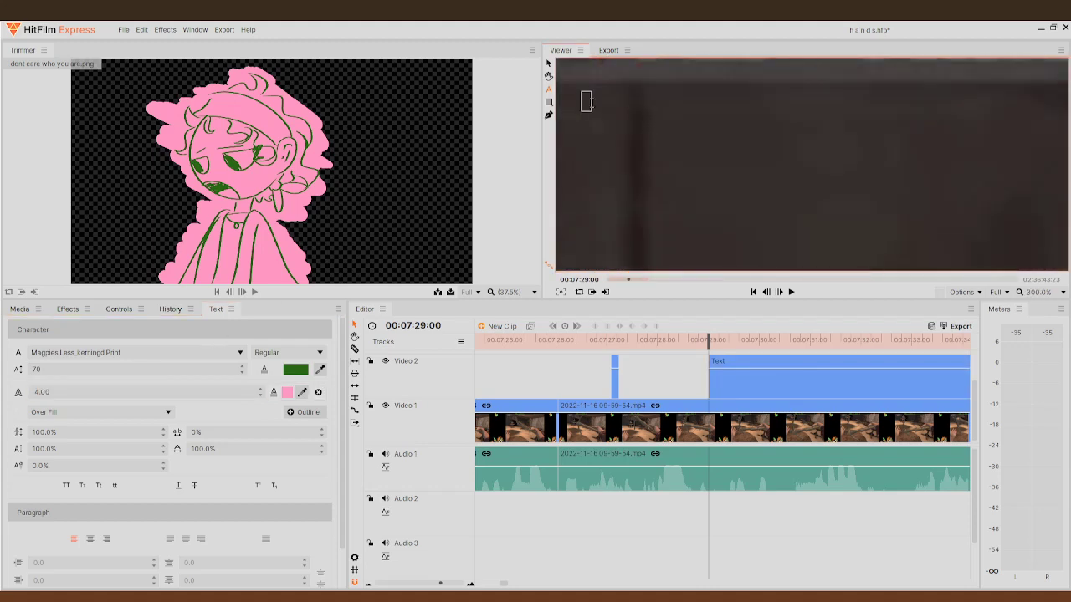
pyautogui.click(586, 101)
pyautogui.scroll(-6, 611, 133)
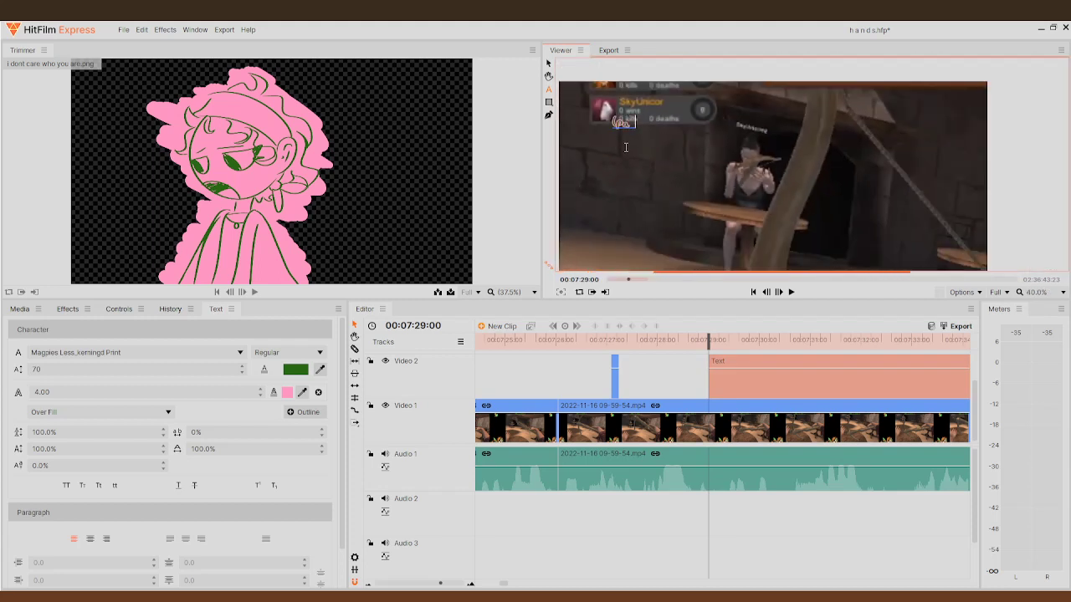
pyautogui.press('BackSpace')
pyautogui.press('BackSpace')
pyautogui.press('BackSpace')
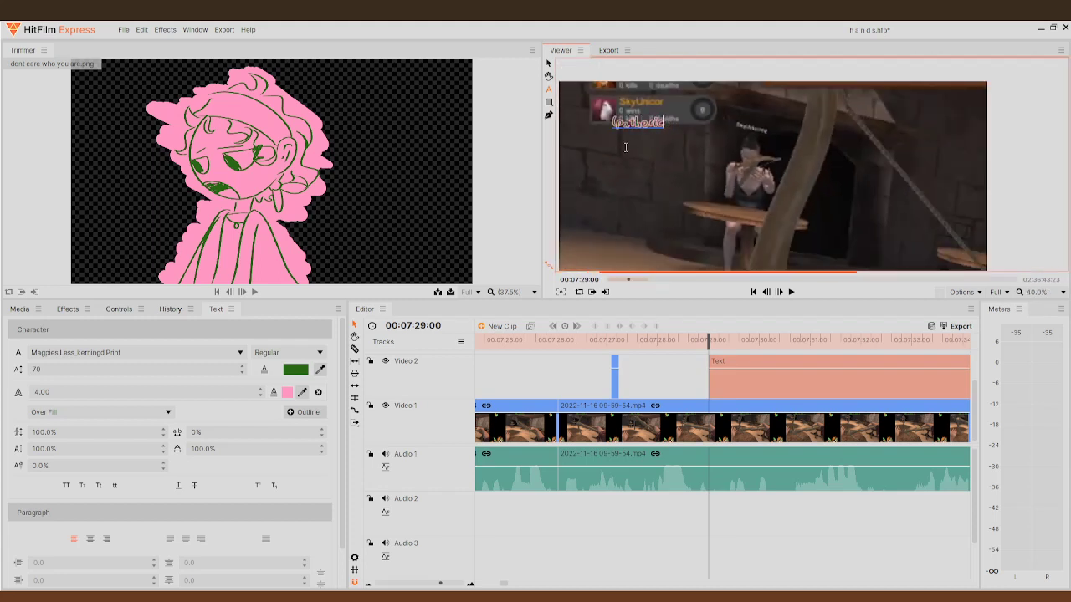
pyautogui.write('tic')
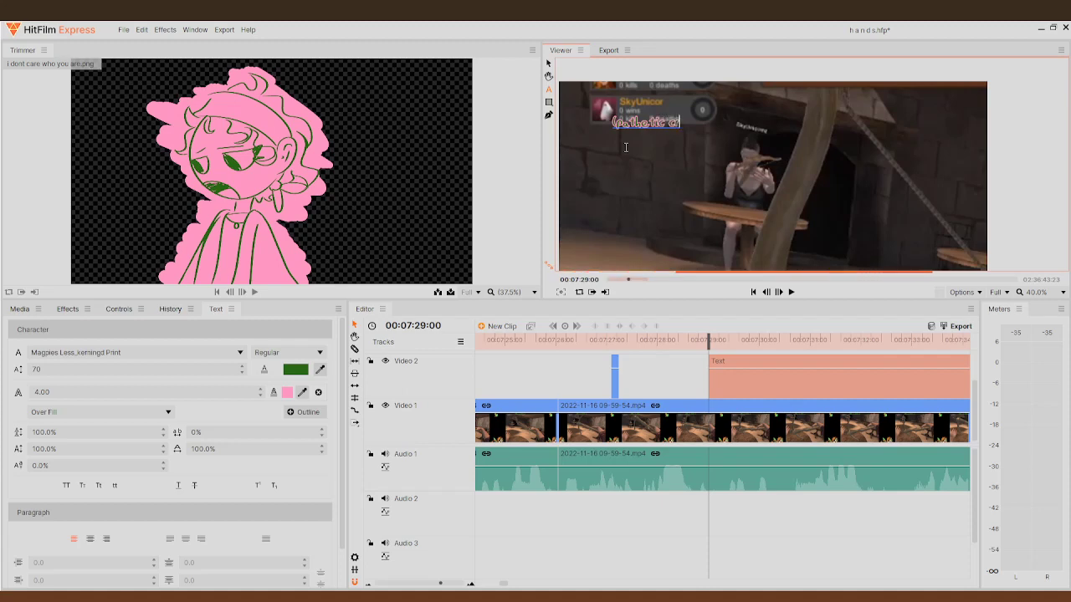
pyautogui.write(' crossbow shot)')
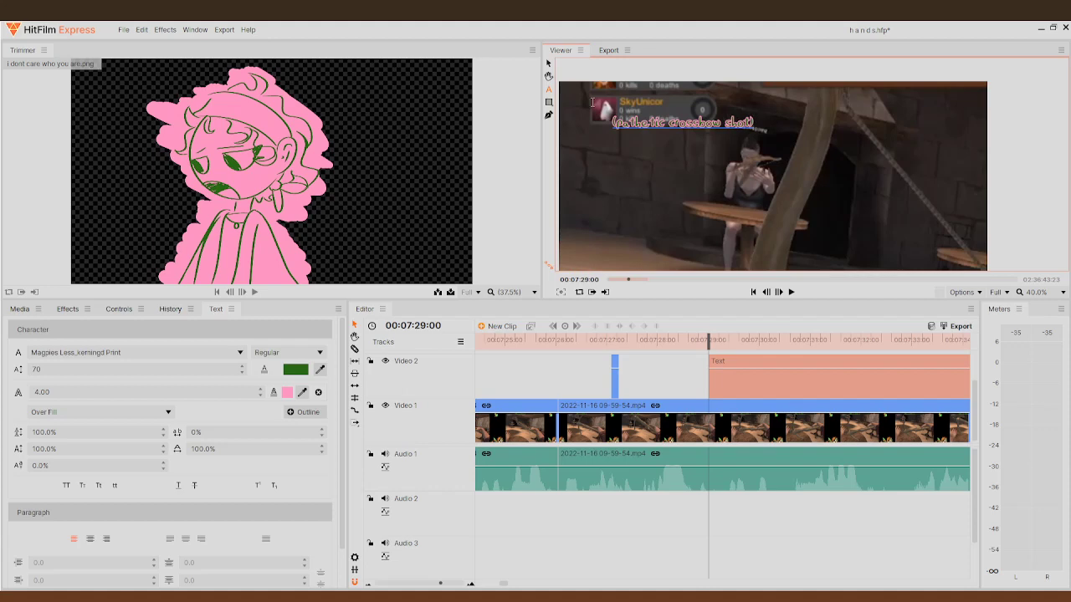
# - Turn on Position keyframing for the "(pathetic crossbow shot)" caption at 00:07:29:00 and place it above the frame at about -609.1, 549.0
pyautogui.click(119, 309)
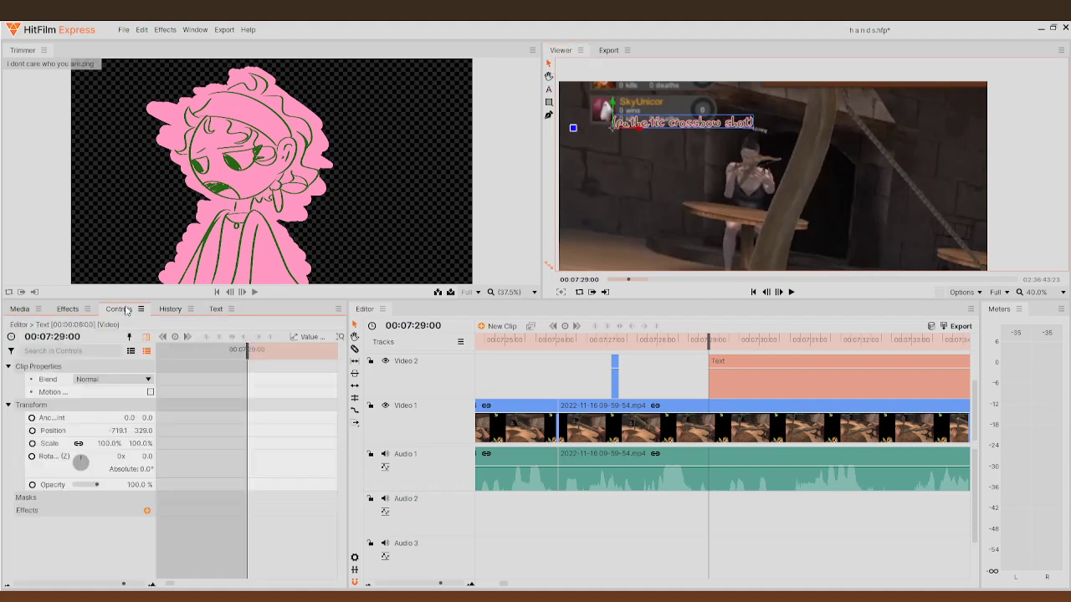
pyautogui.click(32, 430)
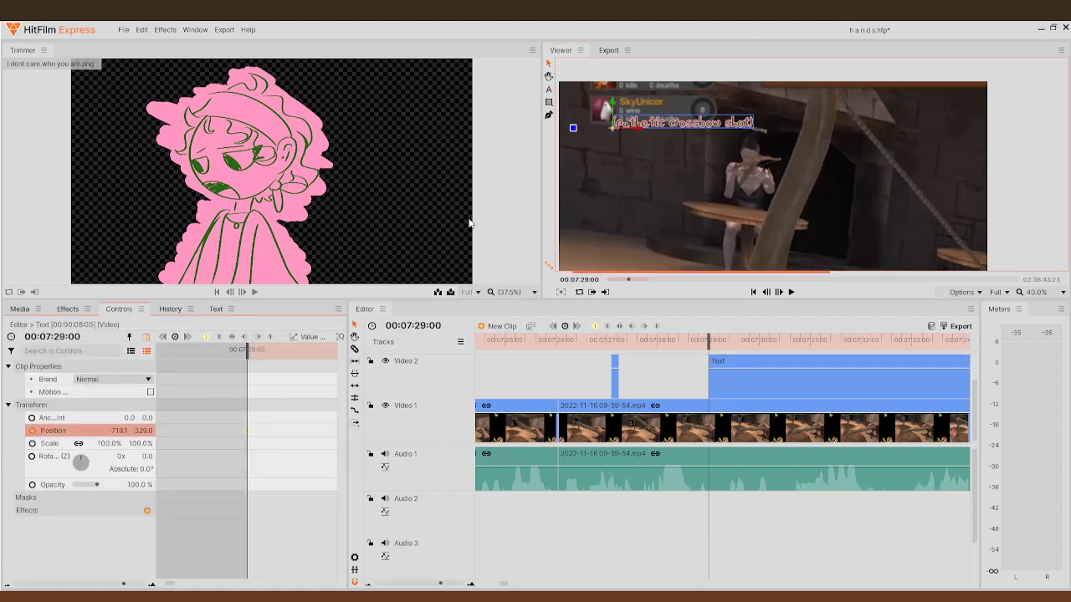
pyautogui.scroll(-4, 623, 125)
pyautogui.moveTo(620, 126); pyautogui.dragTo(640, 105)
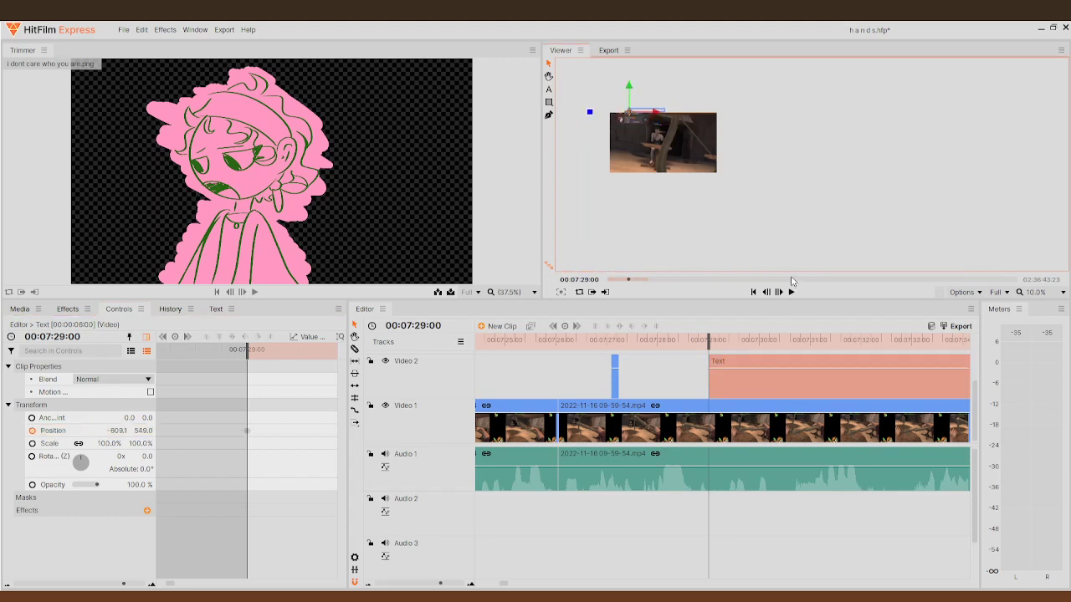
# - Keyframe the caption at 00:07:29:03 to about -784.1, 379.0, over the player score box
pyautogui.scroll(2, 694, 108)
pyautogui.scroll(-2, 573, 148)
pyautogui.scroll(3, 617, 176)
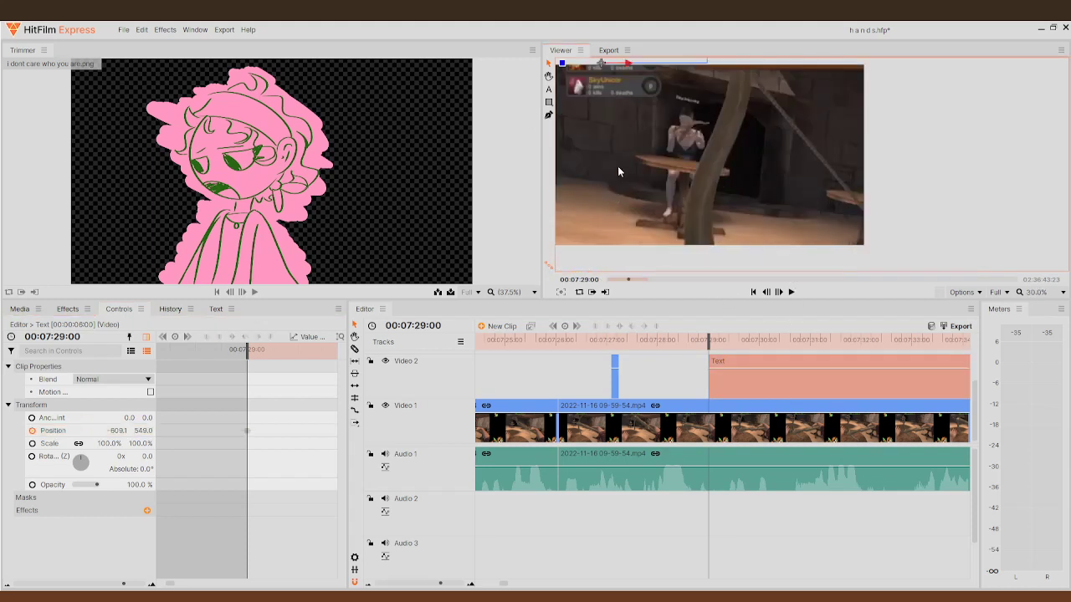
pyautogui.click(777, 292)
pyautogui.scroll(-1, 743, 157)
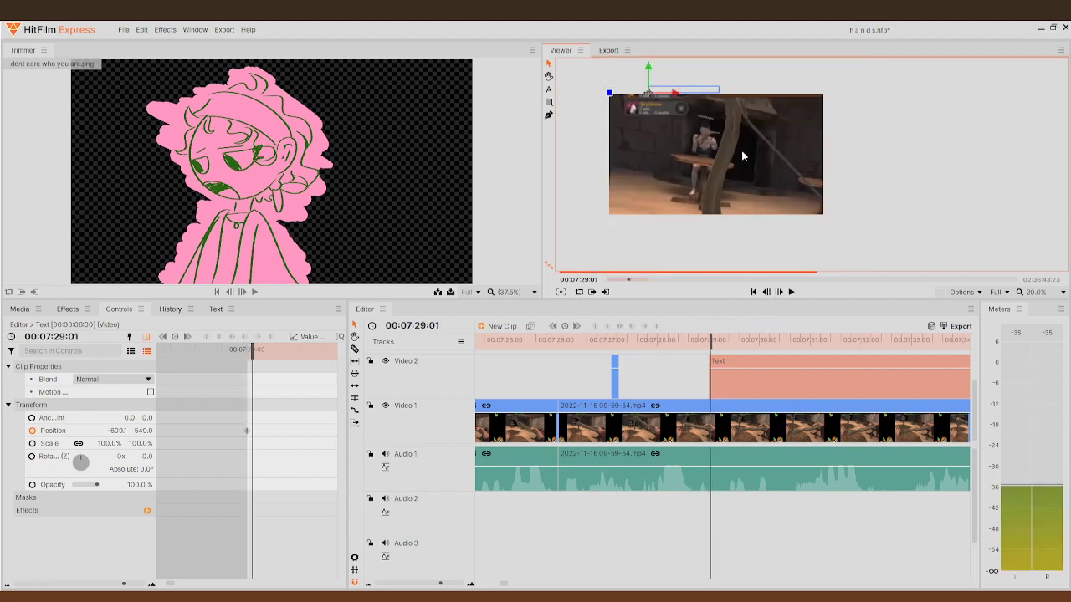
pyautogui.click(777, 292)
pyautogui.click(777, 292)
pyautogui.moveTo(655, 99); pyautogui.dragTo(634, 115)
# - Keyframe the caption at 00:07:29:09 to about -806.1, 213.0, below the player score box
pyautogui.click(777, 292)
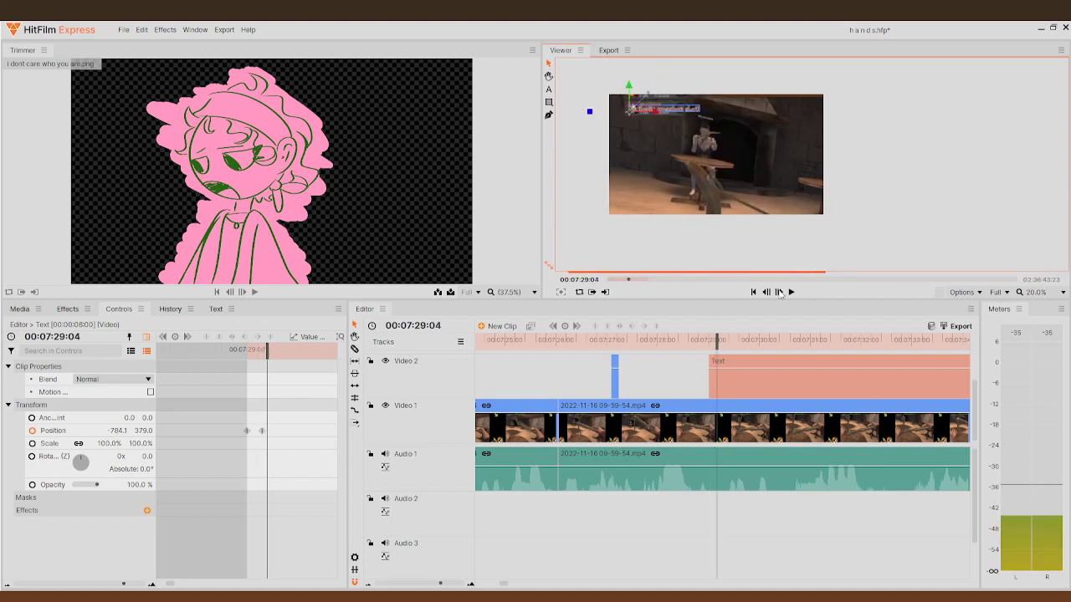
pyautogui.scroll(3, 703, 201)
pyautogui.scroll(-3, 690, 157)
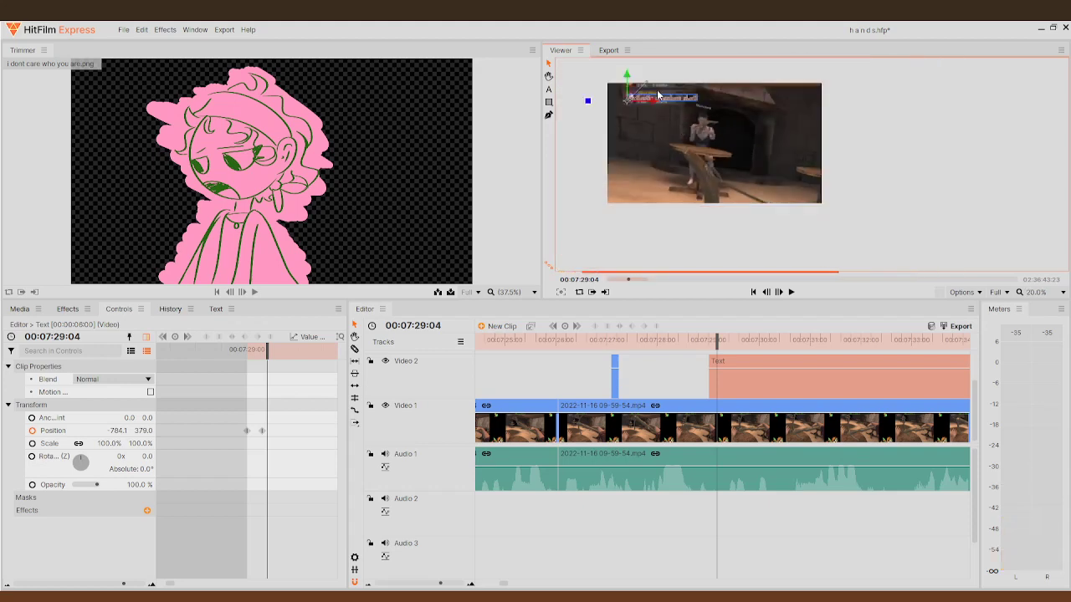
pyautogui.scroll(4, 694, 210)
pyautogui.click(781, 294)
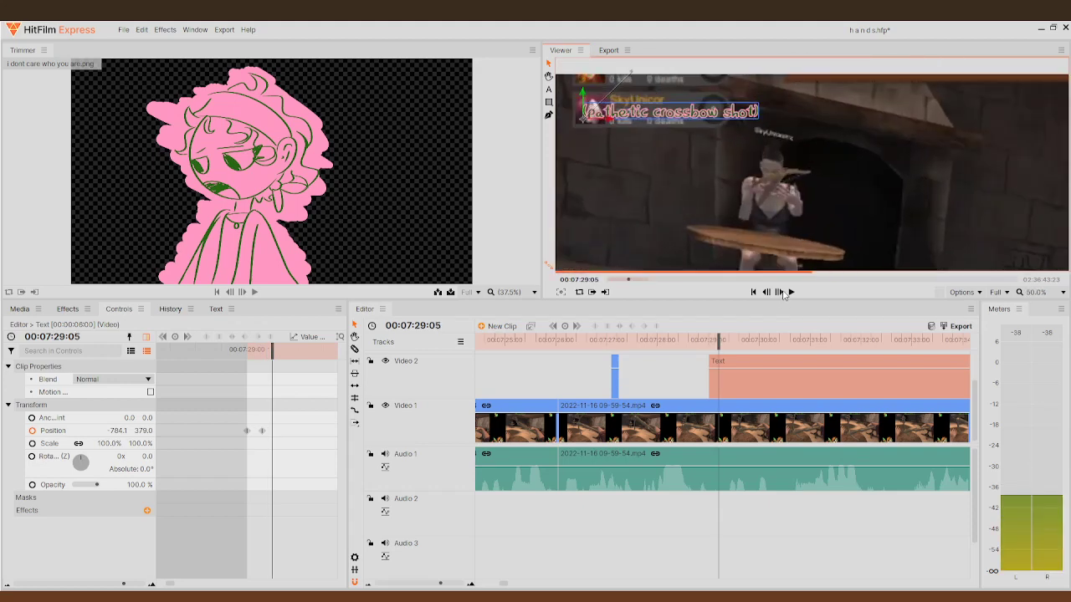
pyautogui.click(781, 293)
pyautogui.click(781, 294)
pyautogui.click(782, 293)
pyautogui.click(783, 293)
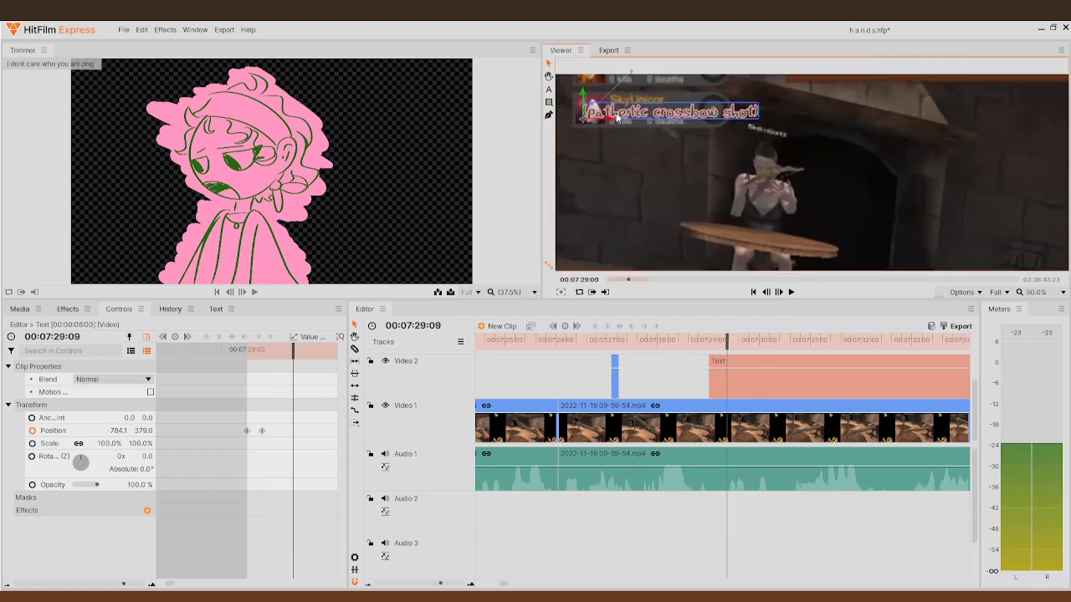
pyautogui.moveTo(578, 117); pyautogui.dragTo(576, 174)
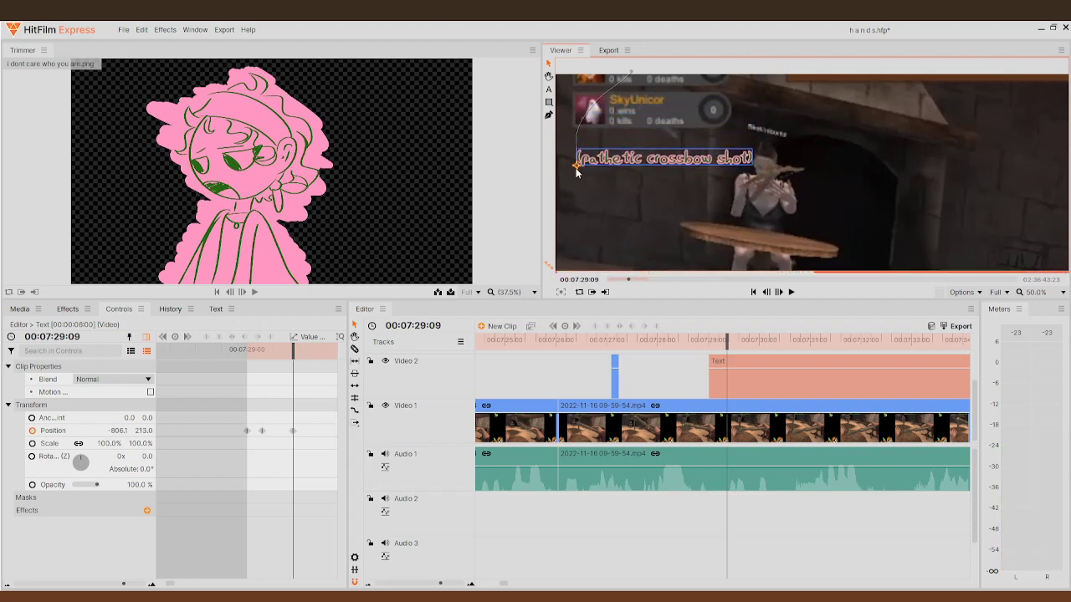
# - Keyframe the caption downward at 00:07:29:10 to about -790.1, 179.0 and at 00:07:29:12 to about -782.1, 143.0
pyautogui.click(779, 291)
pyautogui.moveTo(569, 172); pyautogui.dragTo(573, 180)
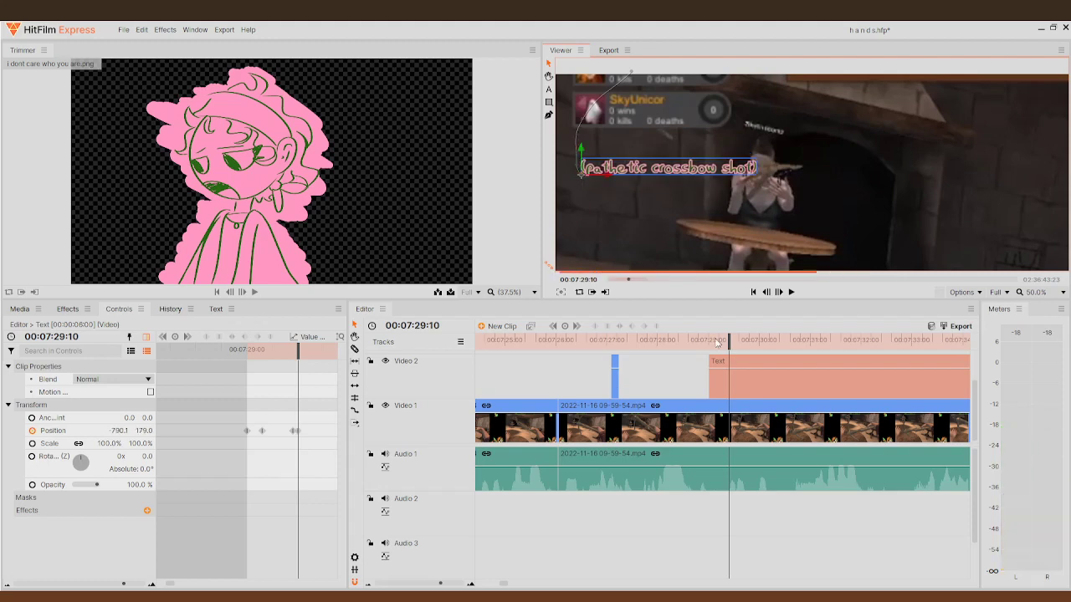
pyautogui.click(785, 292)
pyautogui.click(785, 292)
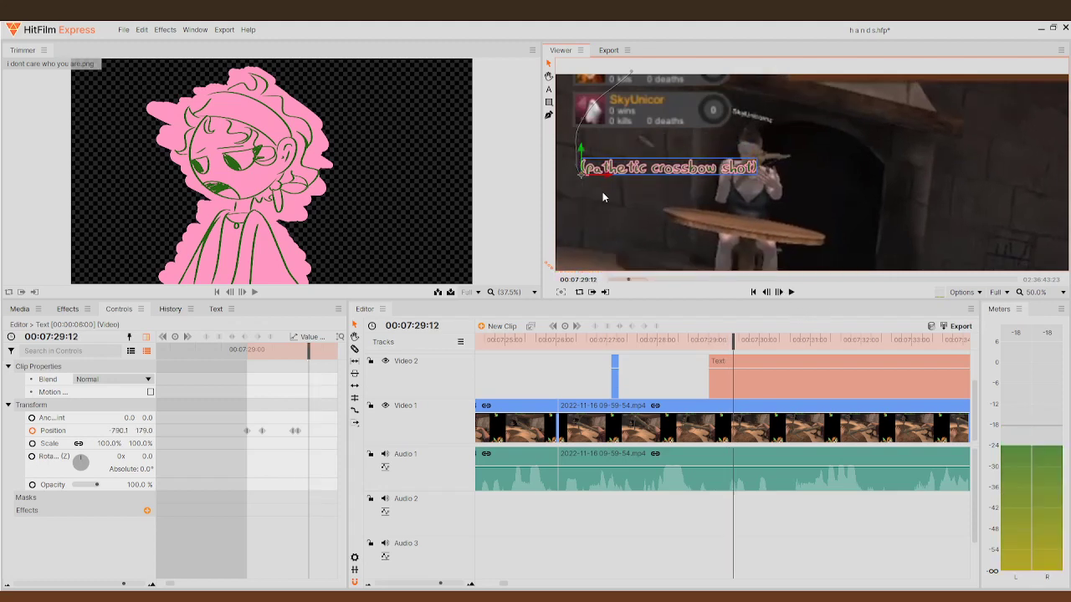
pyautogui.moveTo(580, 176); pyautogui.dragTo(583, 187)
# - Keyframe the caption at 00:07:29:14 to about -802.1, 87.0 and at 00:07:29:16 to about -870.1, 61.0
pyautogui.click(785, 292)
pyautogui.click(785, 292)
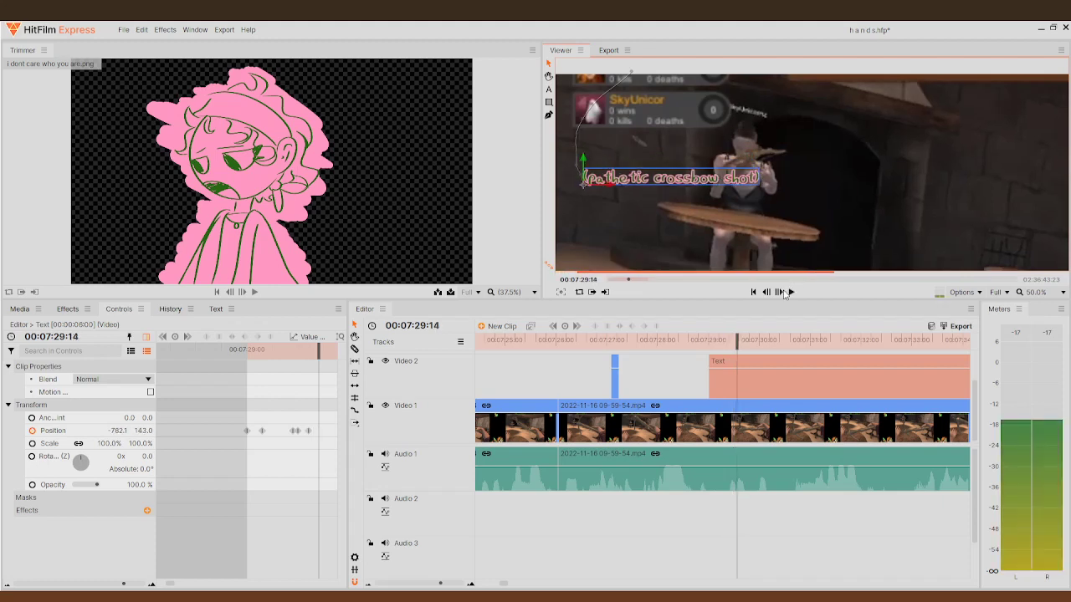
pyautogui.moveTo(581, 187); pyautogui.dragTo(573, 206)
pyautogui.click(785, 292)
pyautogui.click(785, 292)
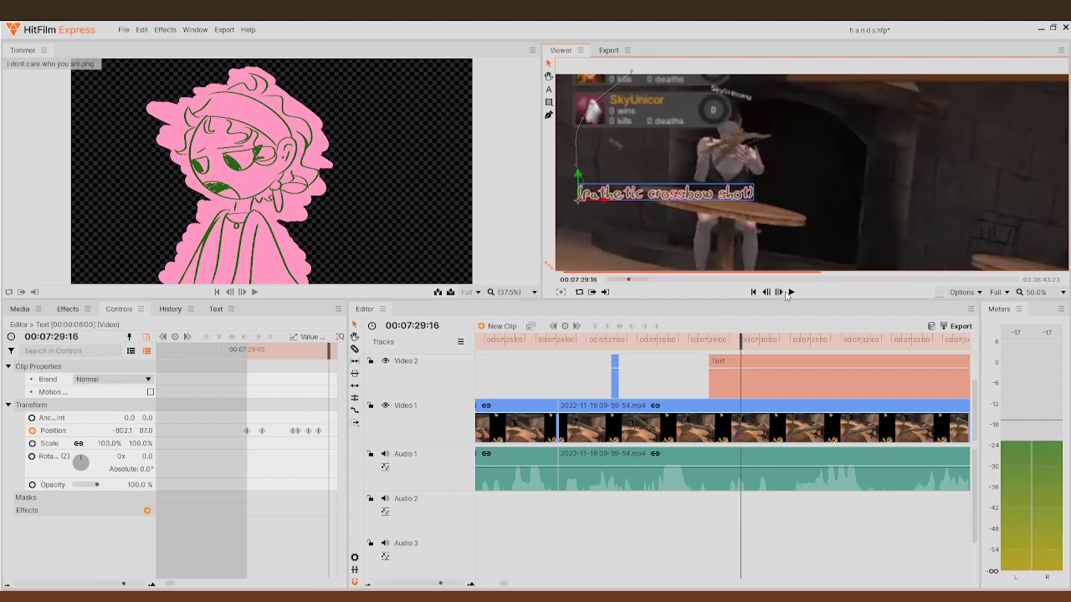
pyautogui.moveTo(580, 205); pyautogui.dragTo(561, 213)
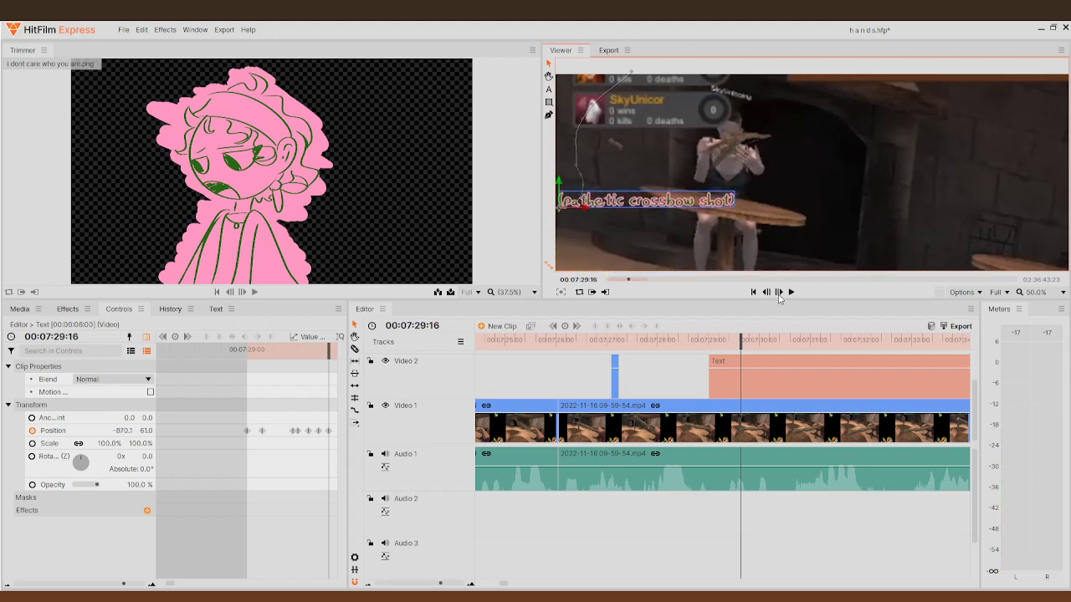
# - Keyframe the caption at 00:07:29:20 to about -927.6, 3.5, near the footage's edge
pyautogui.click(779, 292)
pyautogui.click(779, 292)
pyautogui.click(779, 292)
pyautogui.click(779, 292)
pyautogui.scroll(-2, 610, 201)
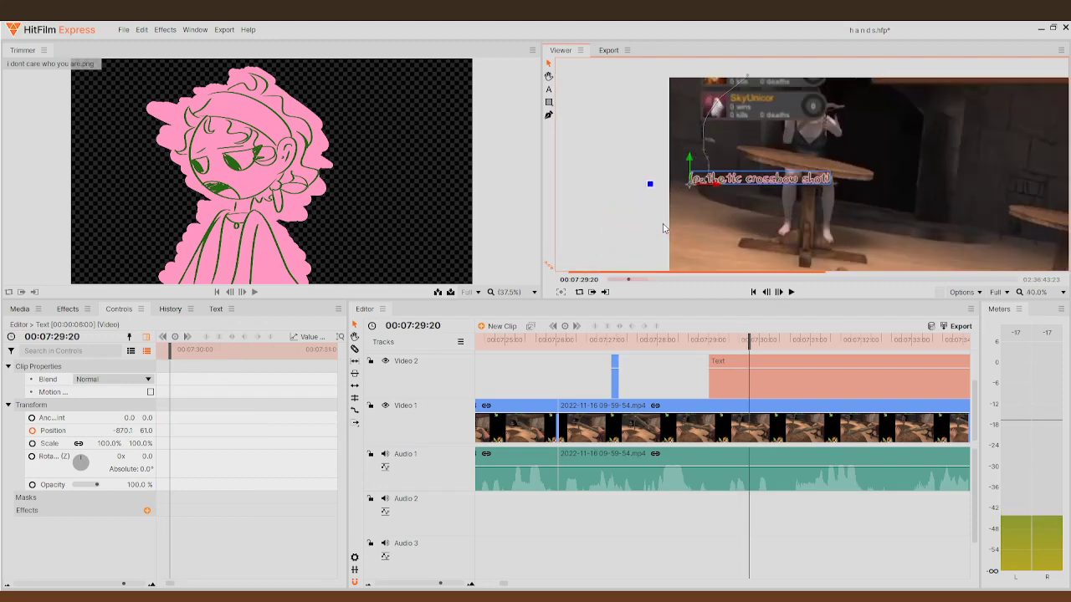
pyautogui.moveTo(687, 193); pyautogui.dragTo(676, 205)
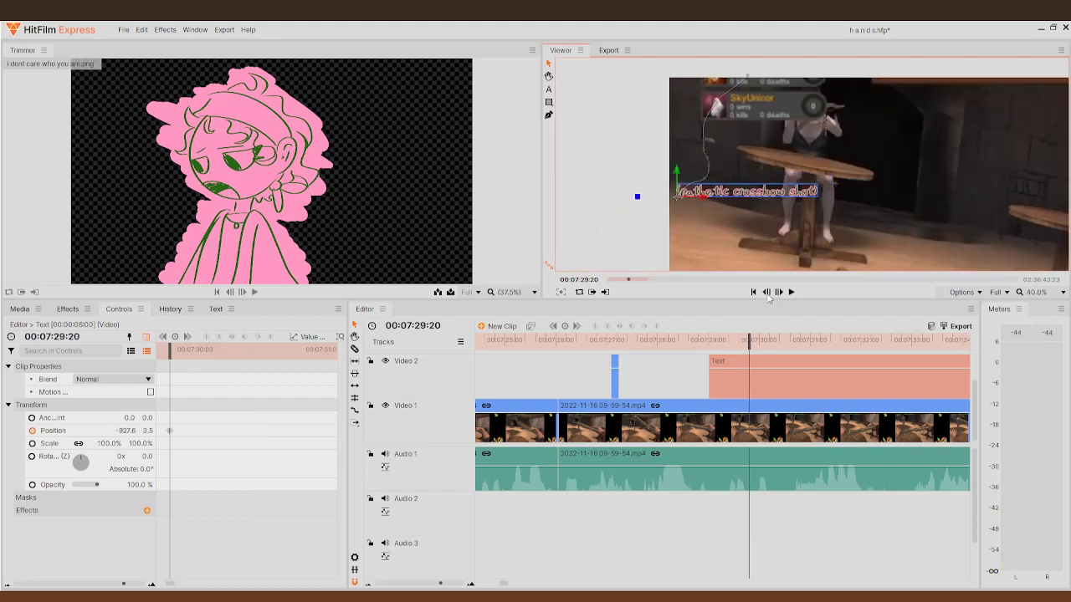
# - Raise the caption's motion path points at 00:07:29:09, to about -809.1, 259.5, and at 00:07:29:10
pyautogui.moveTo(758, 339)
pyautogui.mouseDown()
pyautogui.moveTo(731, 338)
pyautogui.moveTo(741, 335)
pyautogui.mouseUp()
pyautogui.scroll(3, 743, 124)
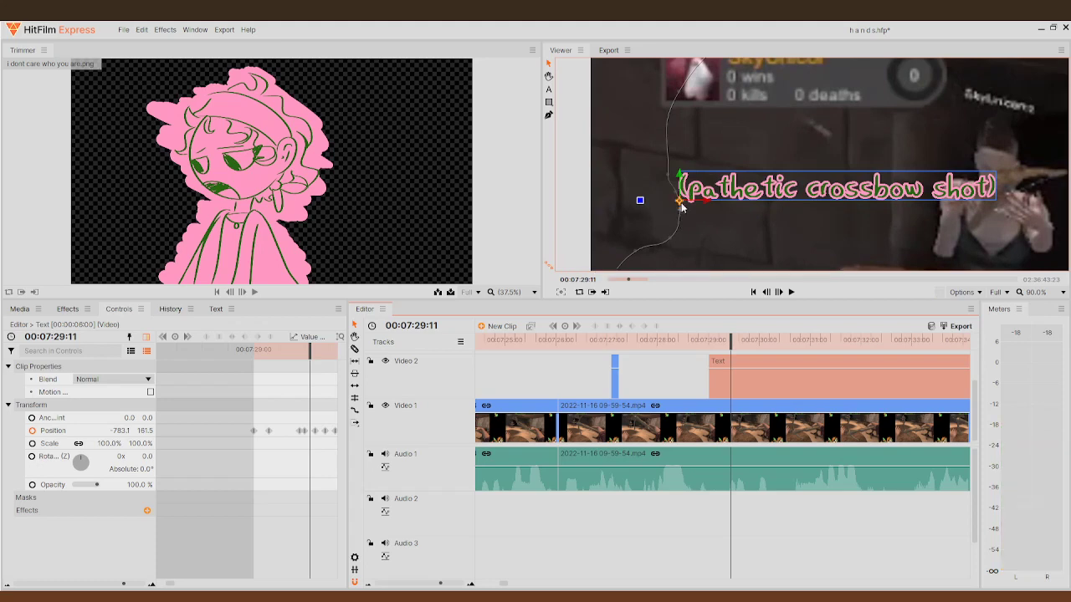
pyautogui.scroll(3, 719, 200)
pyautogui.scroll(-3, 619, 187)
pyautogui.scroll(2, 618, 173)
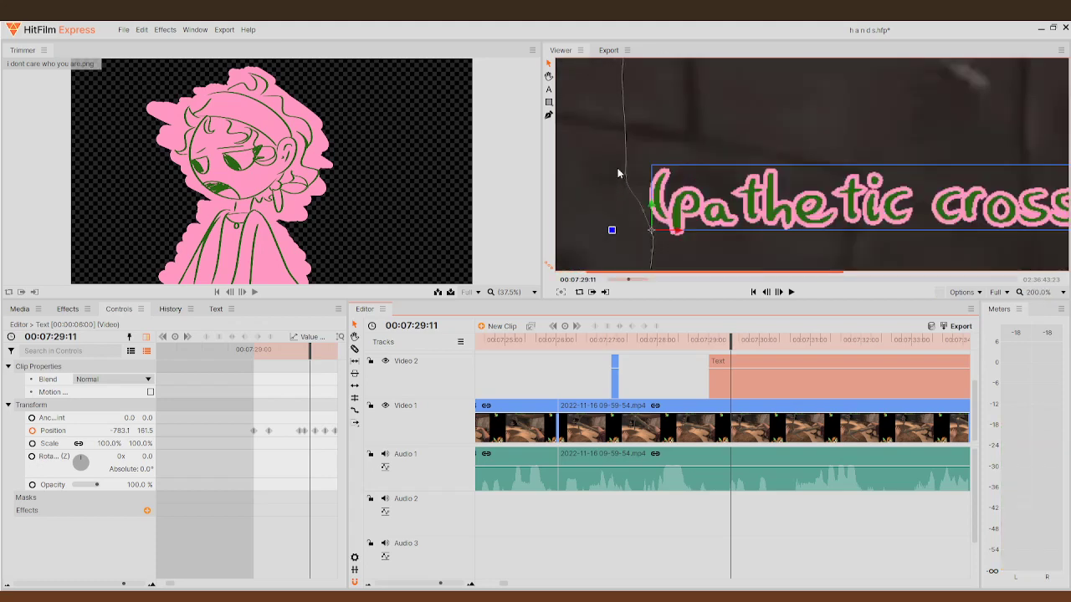
pyautogui.moveTo(622, 176); pyautogui.dragTo(621, 121)
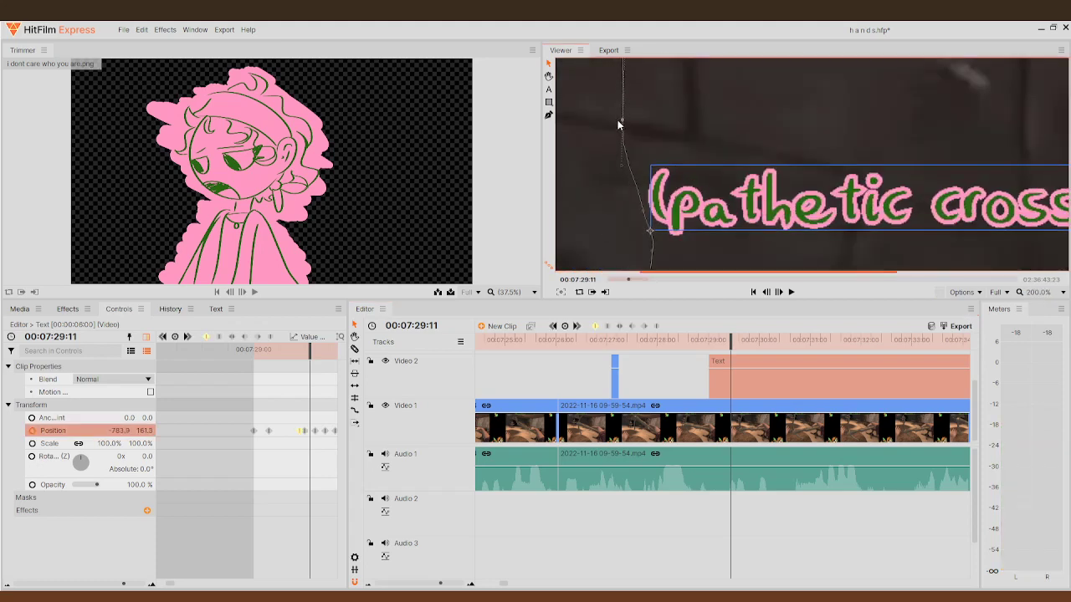
pyautogui.moveTo(645, 211); pyautogui.dragTo(628, 166)
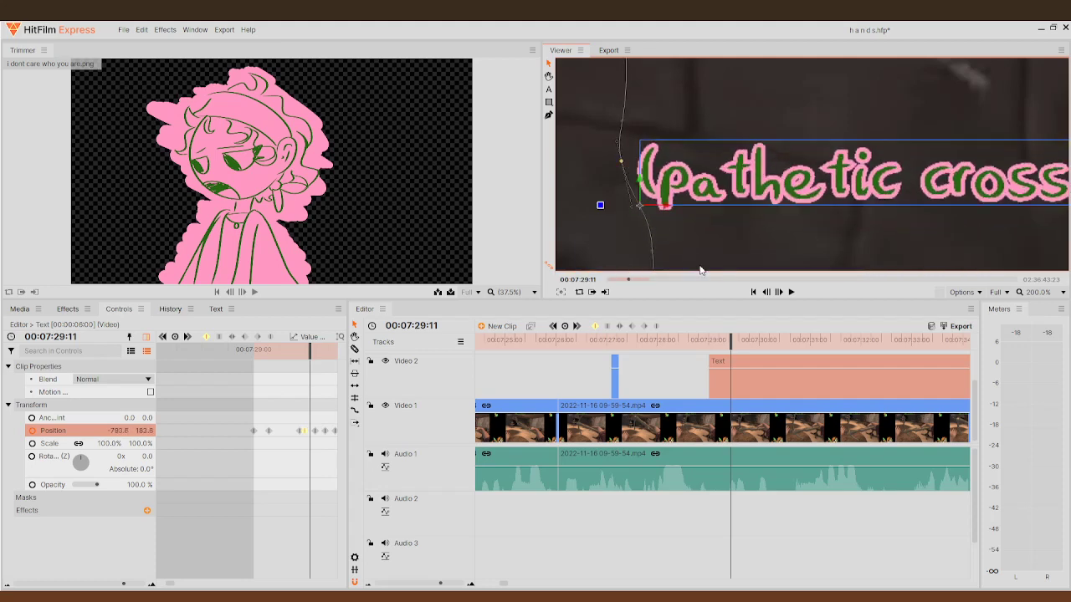
# - Step through the frames around 00:07:29:11 and raise the caption's keyframe at 00:07:29:12 to about -801.1, 181.5
pyautogui.click(783, 294)
pyautogui.click(784, 294)
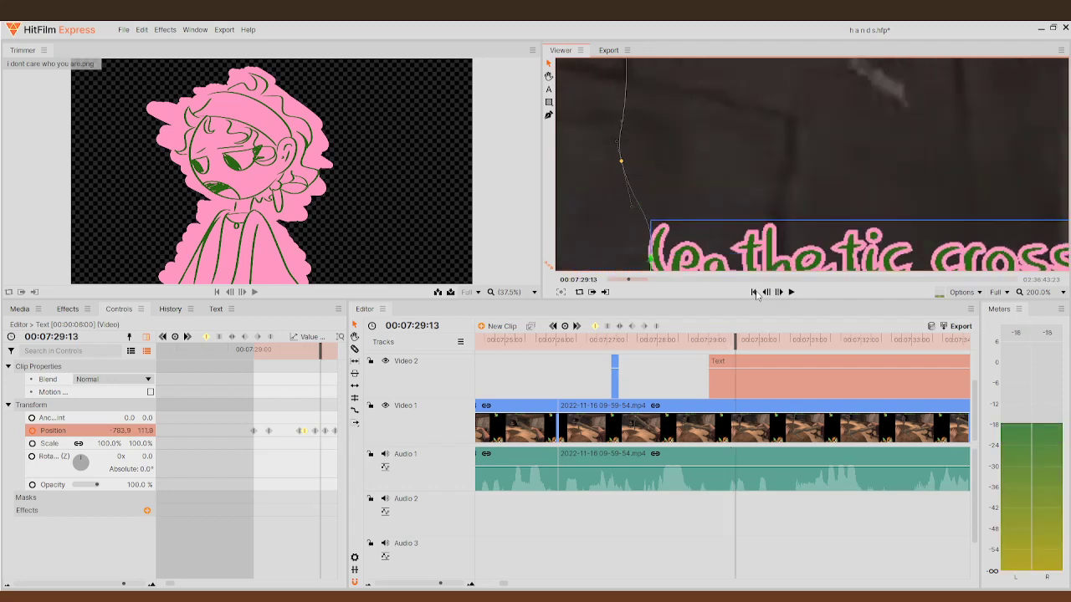
pyautogui.click(765, 292)
pyautogui.click(765, 292)
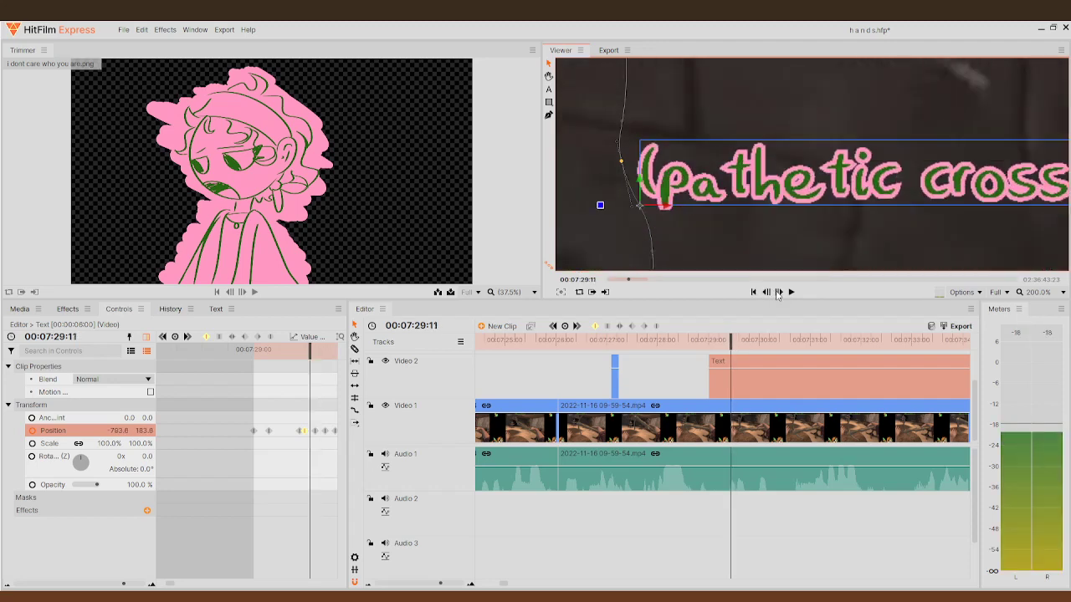
pyautogui.click(777, 293)
pyautogui.moveTo(656, 252); pyautogui.dragTo(635, 209)
# - Examine the caption's motion path frame by frame between 00:07:29:09 and 00:07:29:13, close up and against the whole shot
pyautogui.press('Left')
pyautogui.press('Left')
pyautogui.press('Left')
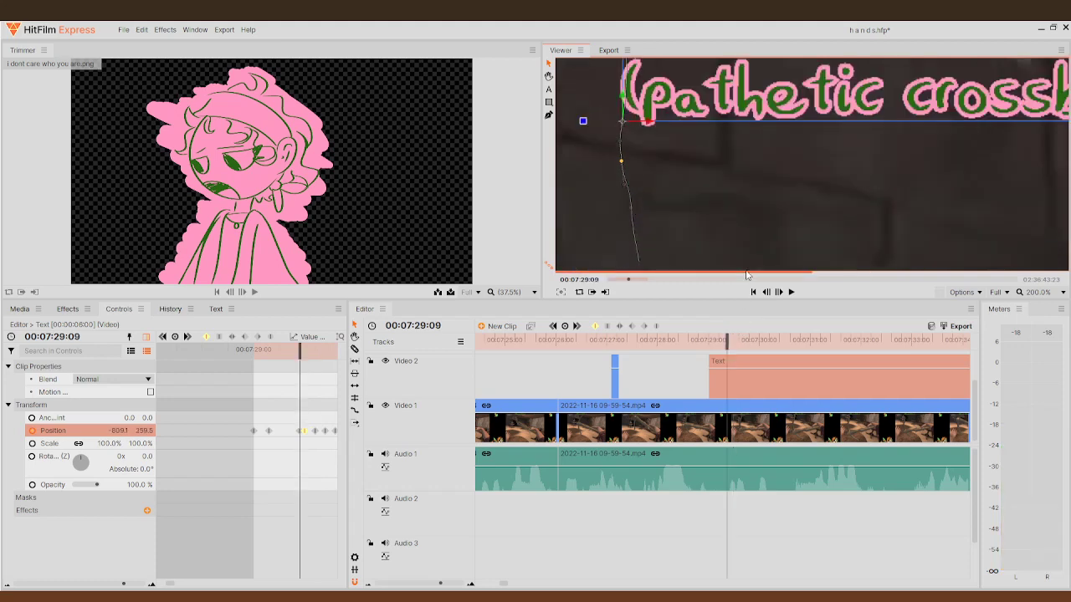
pyautogui.scroll(-5, 746, 218)
pyautogui.scroll(-2, 760, 248)
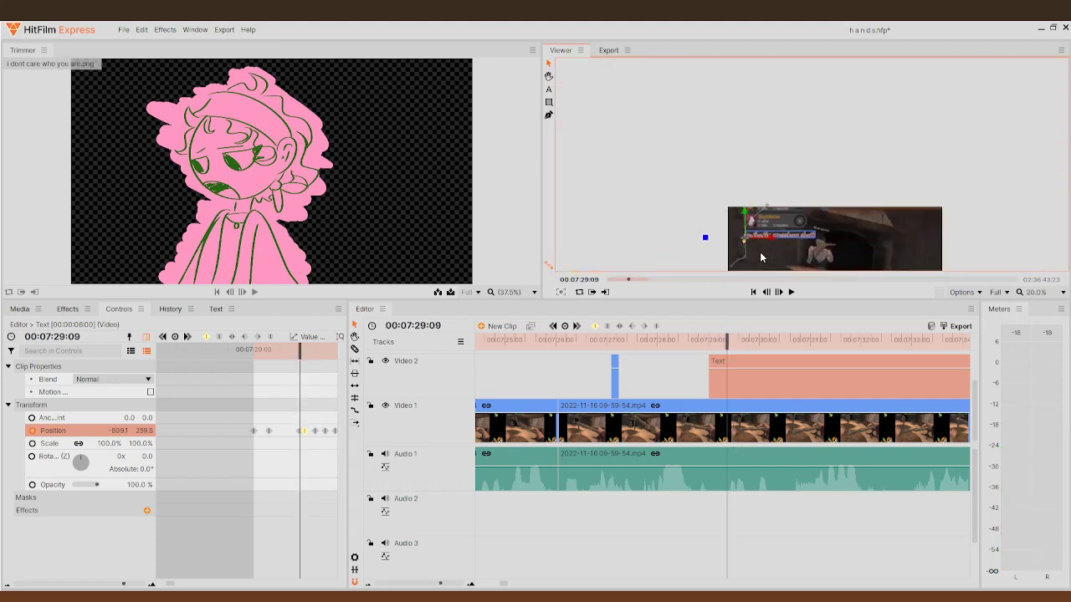
pyautogui.scroll(2, 759, 255)
pyautogui.scroll(-4, 758, 259)
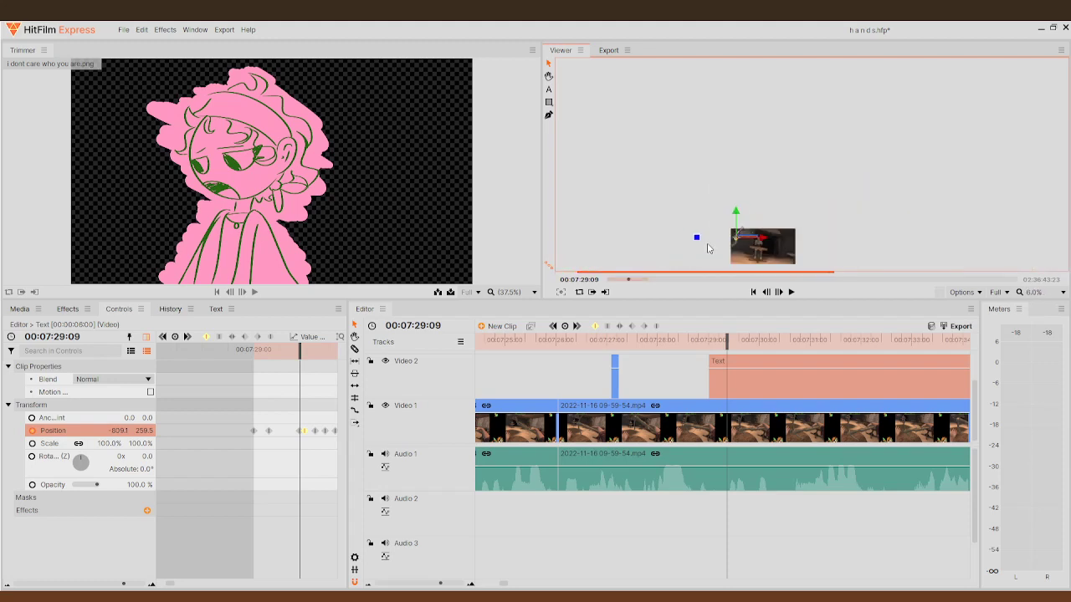
pyautogui.scroll(4, 745, 252)
pyautogui.scroll(2, 705, 218)
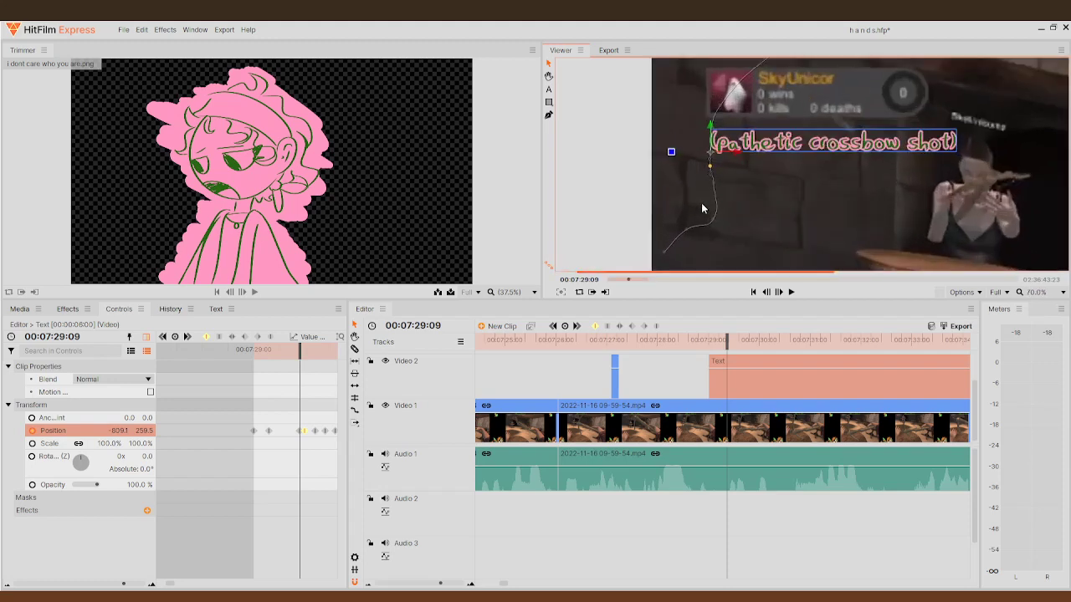
pyautogui.click(781, 293)
pyautogui.click(781, 292)
pyautogui.click(780, 291)
pyautogui.click(779, 290)
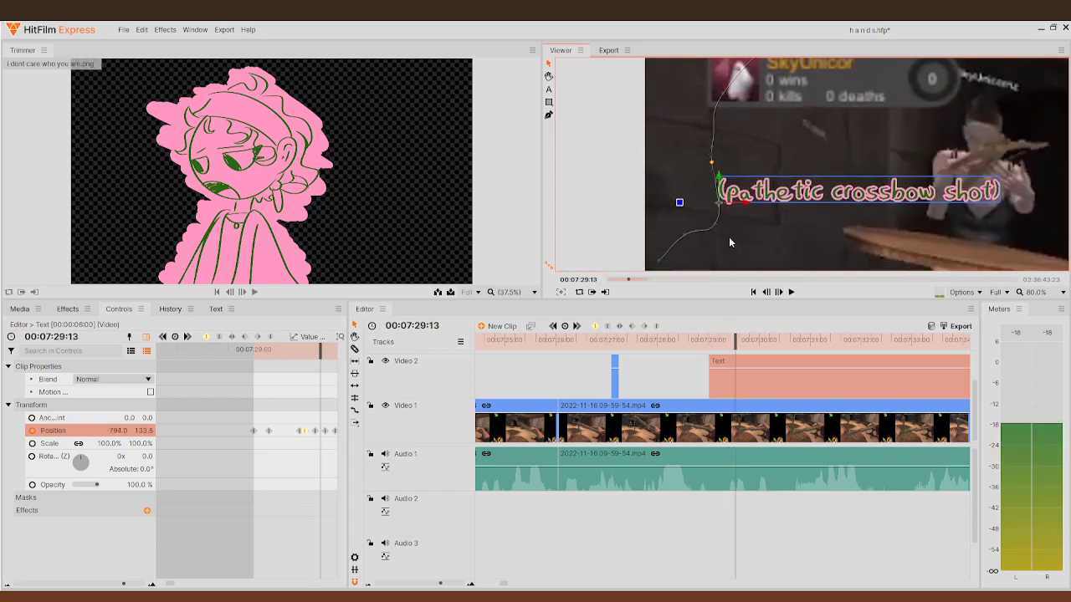
pyautogui.click(766, 293)
pyautogui.click(767, 293)
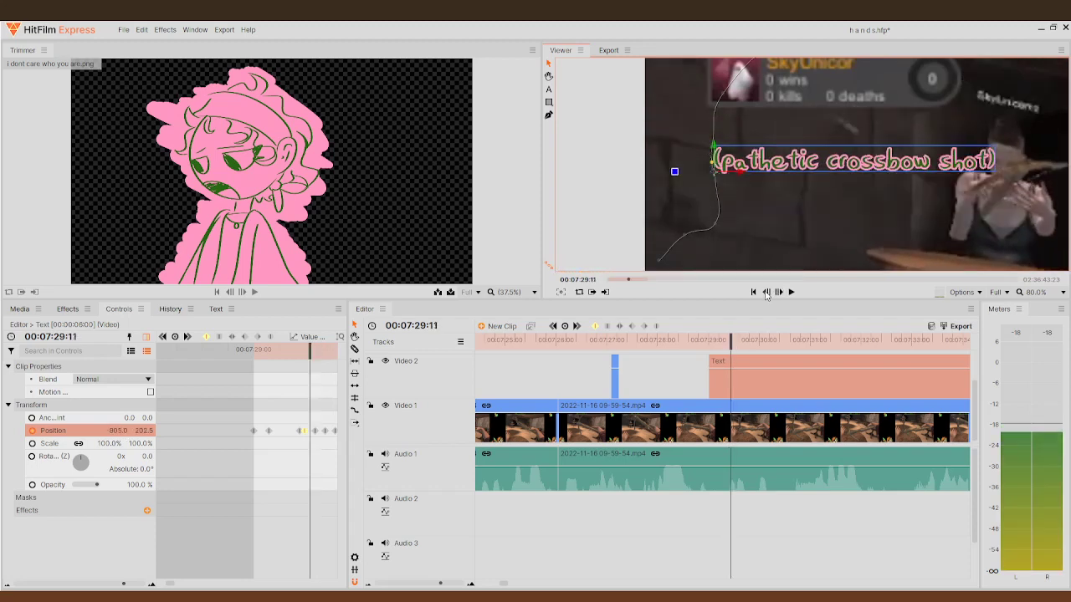
pyautogui.scroll(4, 717, 179)
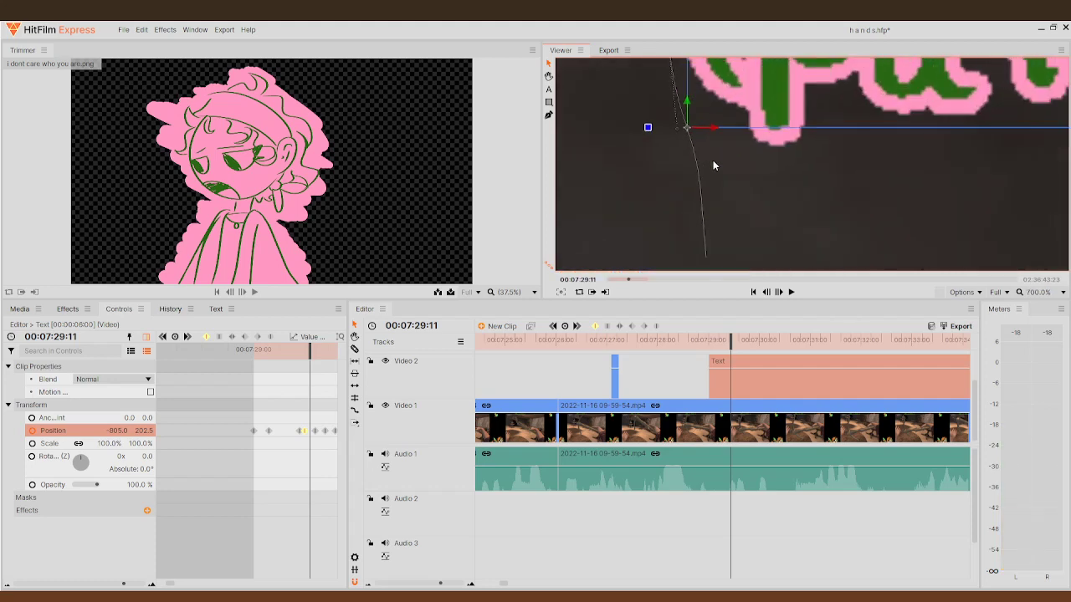
pyautogui.scroll(-1, 739, 178)
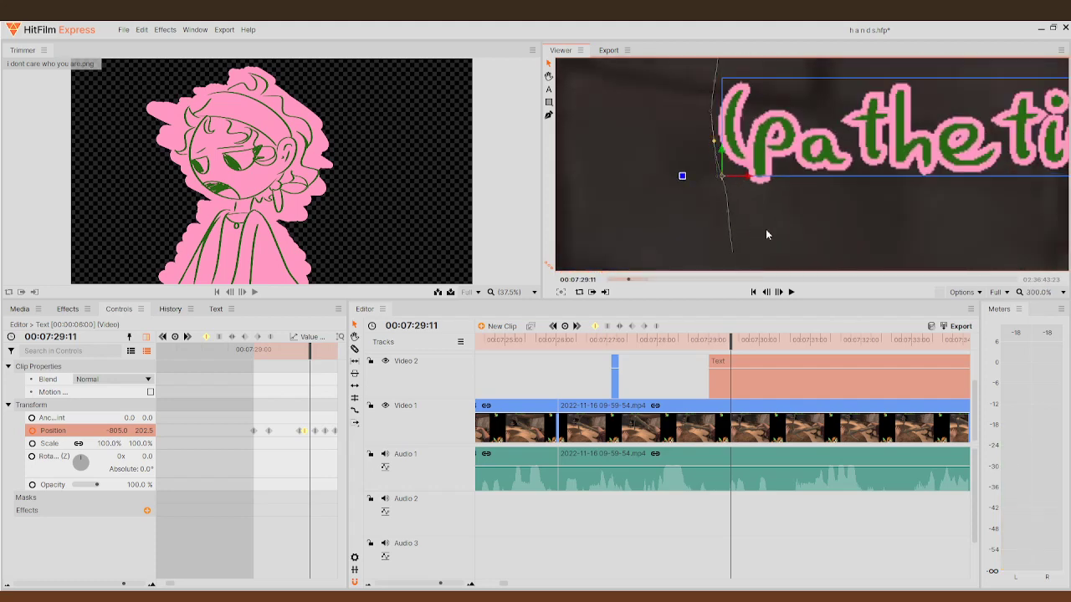
pyautogui.scroll(-4, 742, 225)
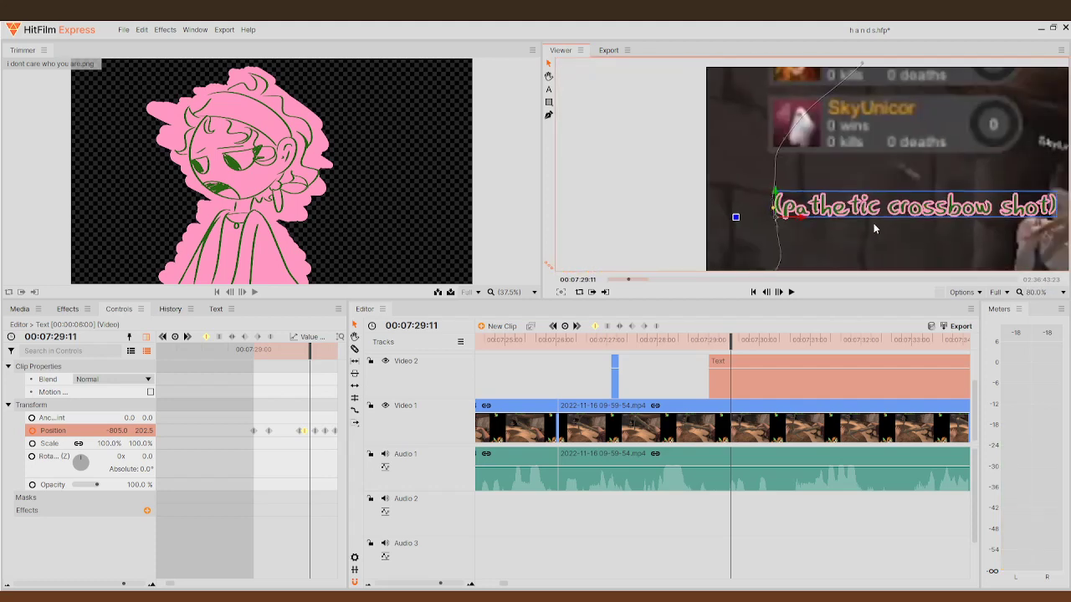
pyautogui.click(779, 293)
pyautogui.scroll(6, 788, 242)
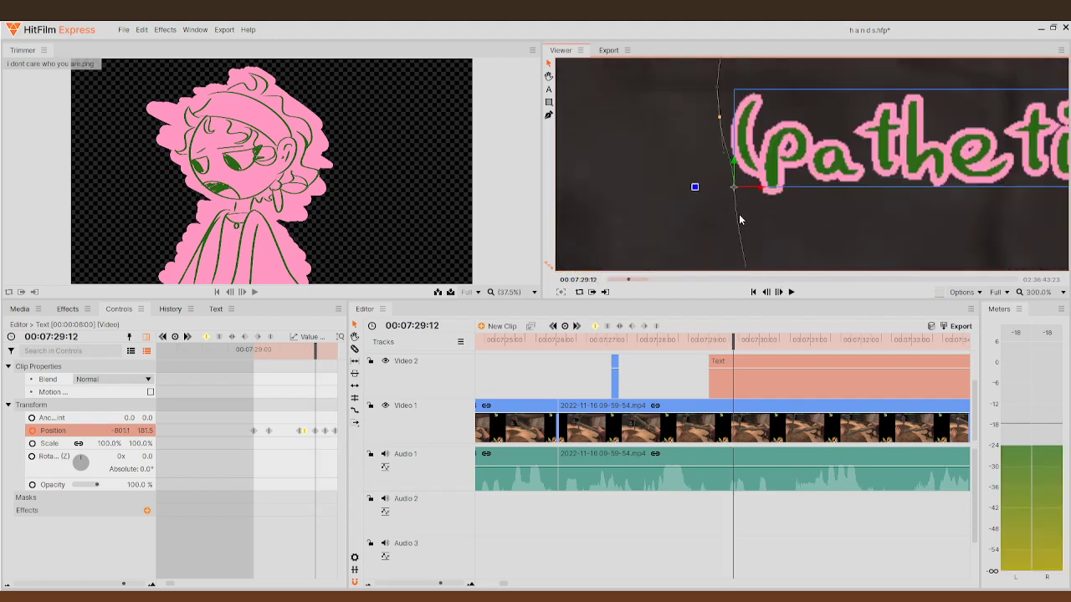
pyautogui.scroll(-4, 747, 216)
pyautogui.scroll(5, 736, 209)
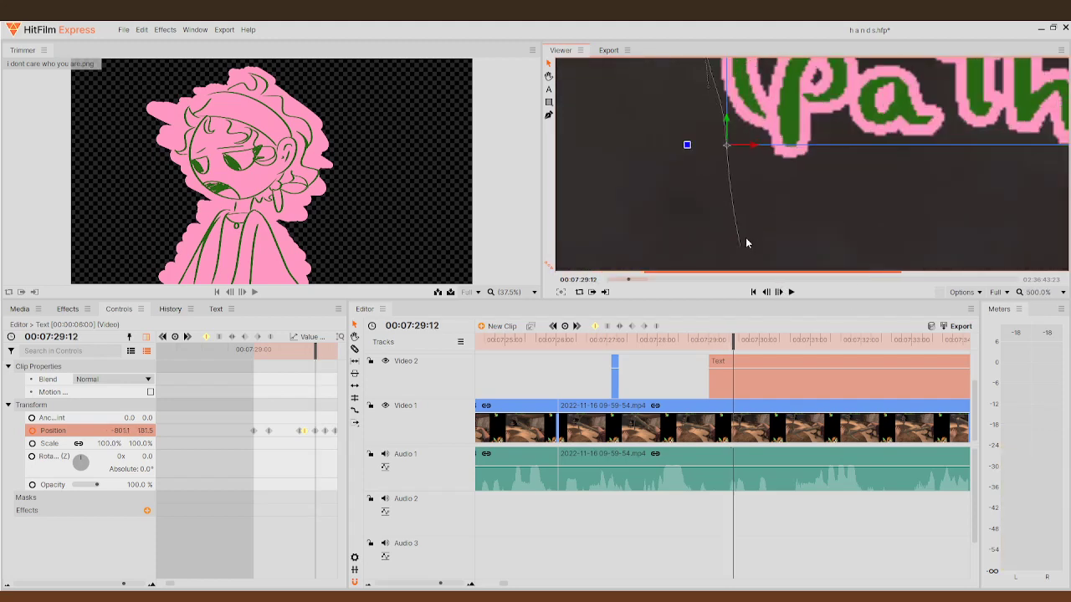
pyautogui.scroll(-1, 731, 180)
pyautogui.scroll(-4, 736, 192)
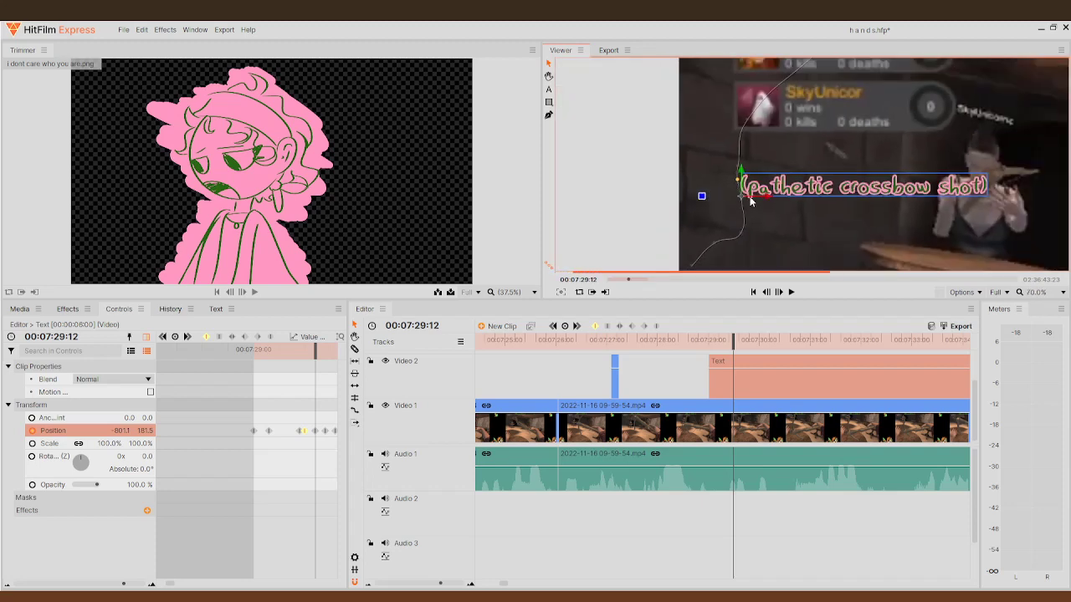
# - Step to 00:07:29:14 and move the caption's motion path point up and toward the footage's near edge
pyautogui.click(777, 295)
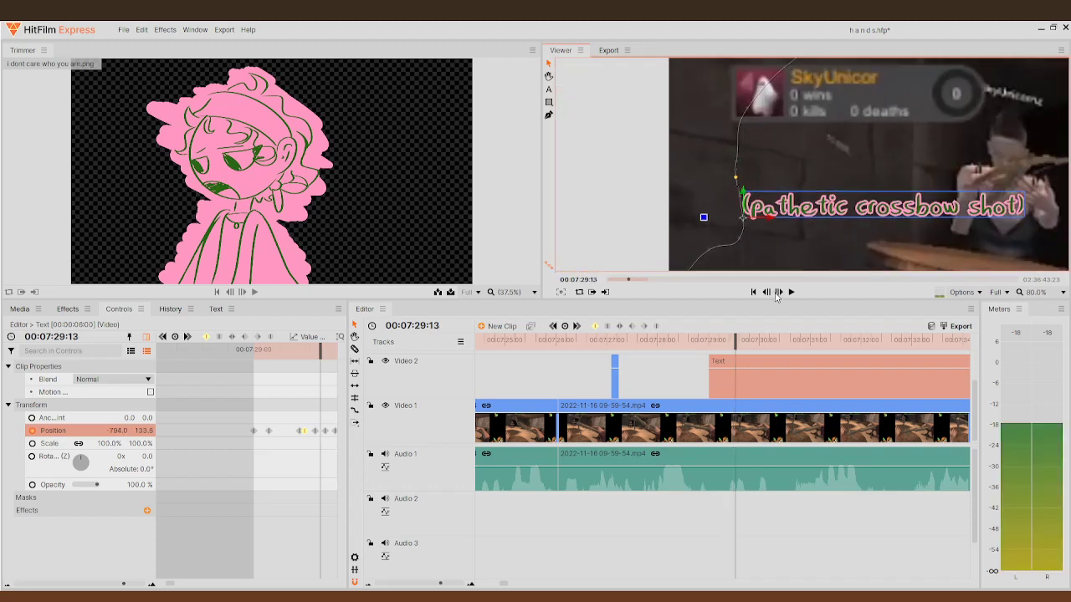
pyautogui.click(777, 294)
pyautogui.scroll(8, 740, 242)
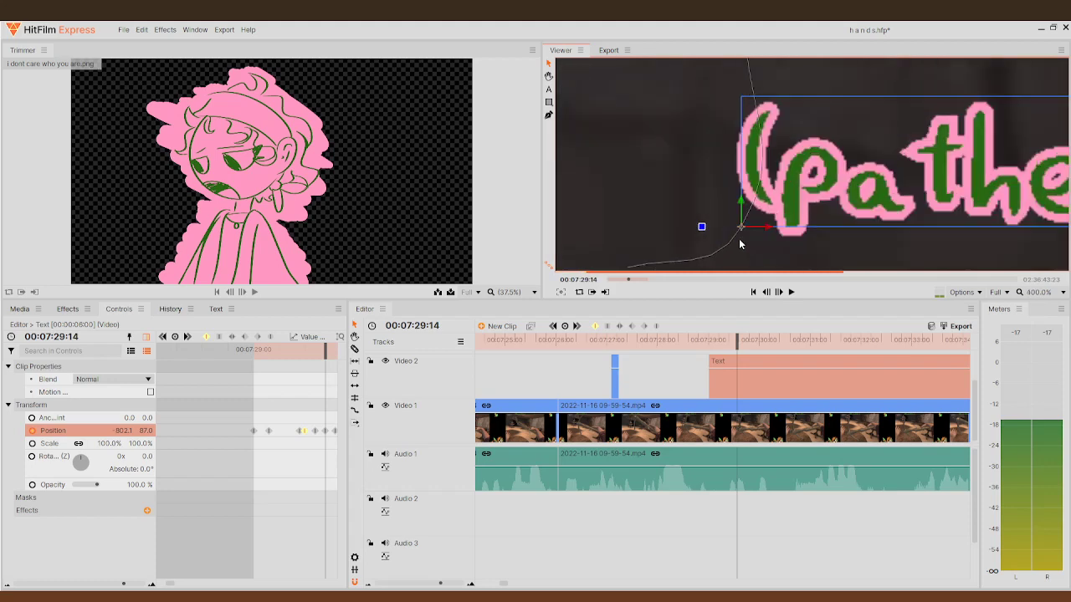
pyautogui.scroll(-7, 745, 232)
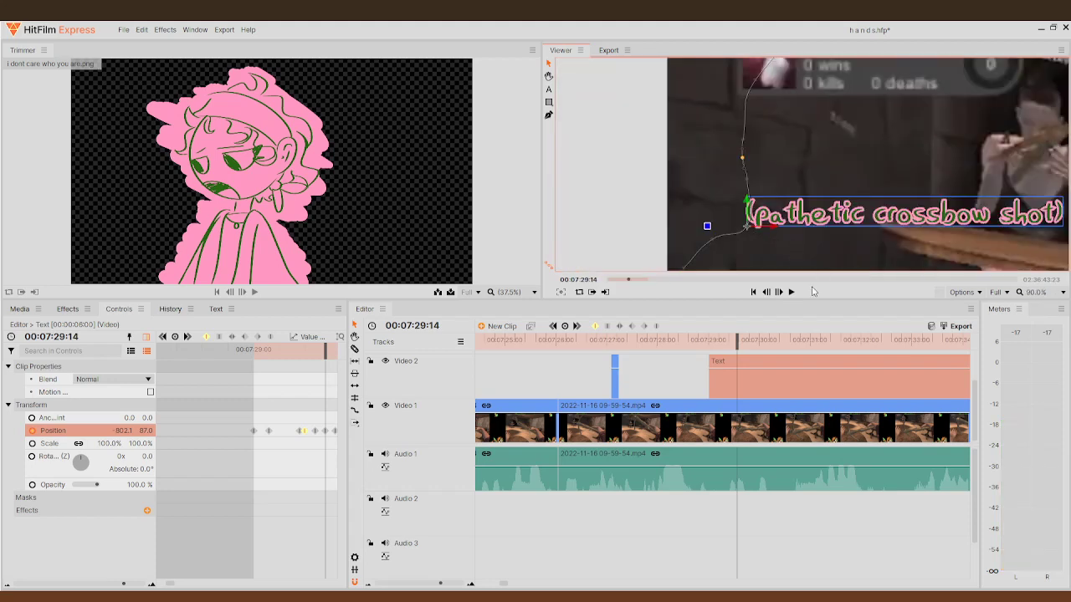
pyautogui.click(767, 292)
pyautogui.click(778, 292)
pyautogui.moveTo(750, 232); pyautogui.dragTo(730, 207)
pyautogui.click(778, 292)
pyautogui.click(778, 292)
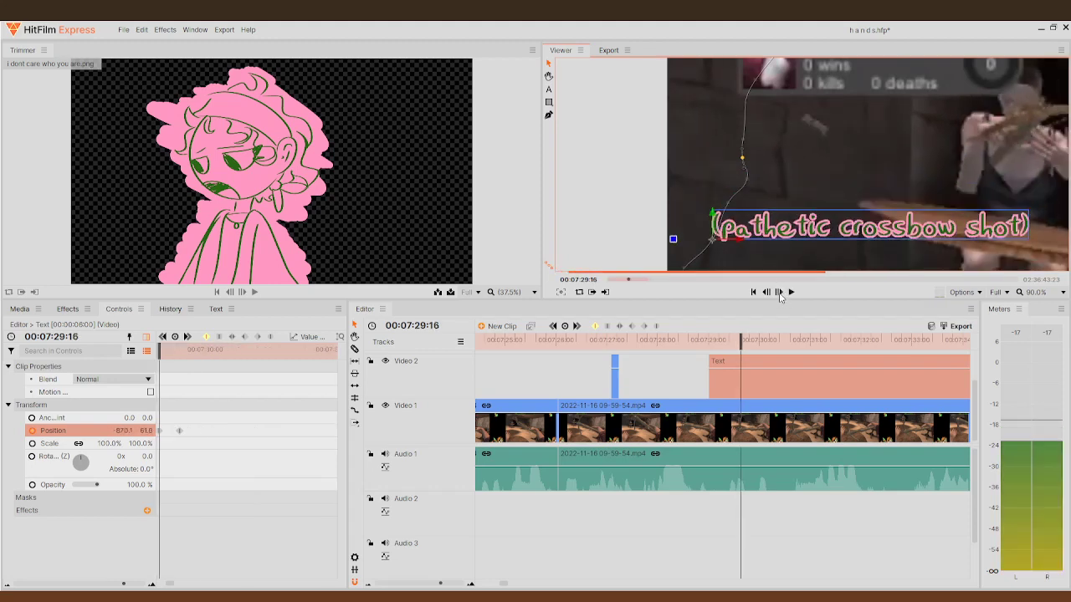
# - Try raising the caption at 00:07:29:21, and undo the move
pyautogui.click(778, 292)
pyautogui.click(778, 292)
pyautogui.click(778, 292)
pyautogui.click(778, 292)
pyautogui.click(778, 292)
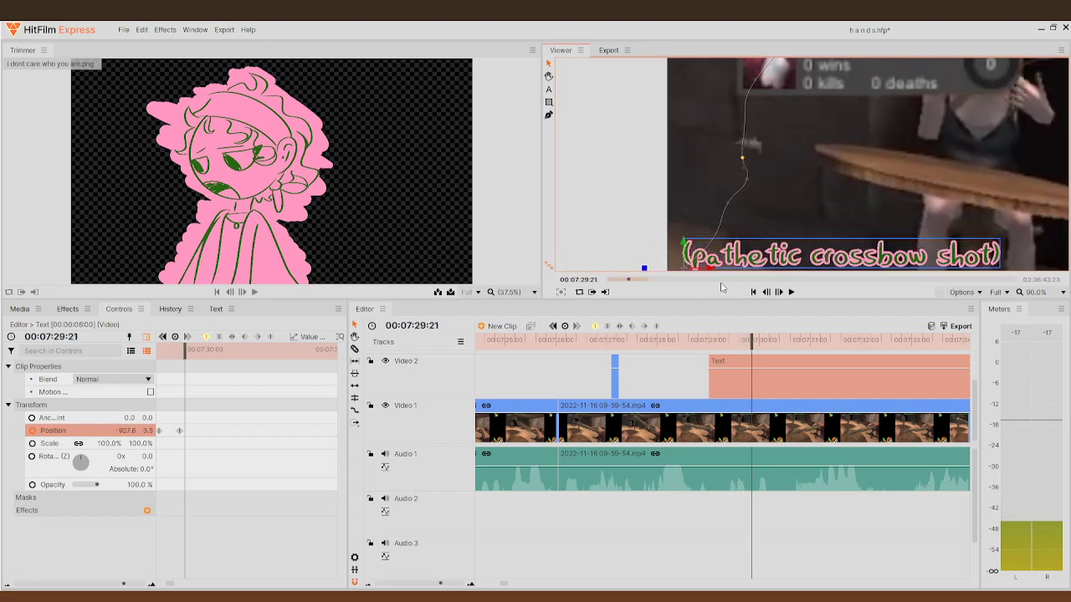
pyautogui.scroll(-3, 689, 189)
pyautogui.scroll(-1, 690, 188)
pyautogui.scroll(4, 690, 187)
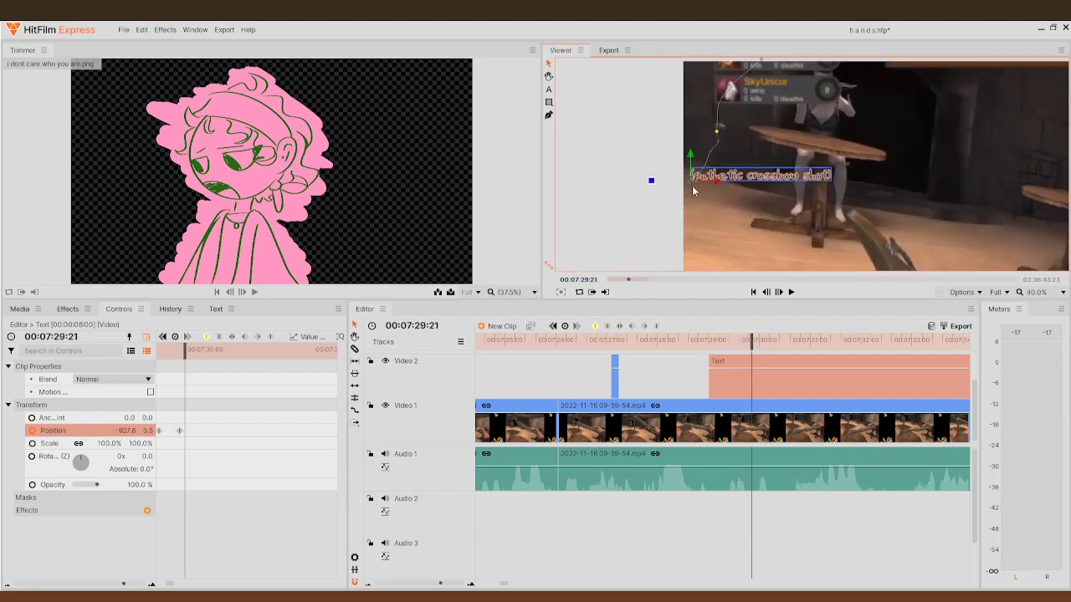
pyautogui.moveTo(692, 186); pyautogui.dragTo(688, 144)
pyautogui.hotkey('ctrl', 'z')
# - Move the caption's keyframe at 00:07:29:20 to about -1002, 86, partly outside the footage
pyautogui.scroll(4, 720, 175)
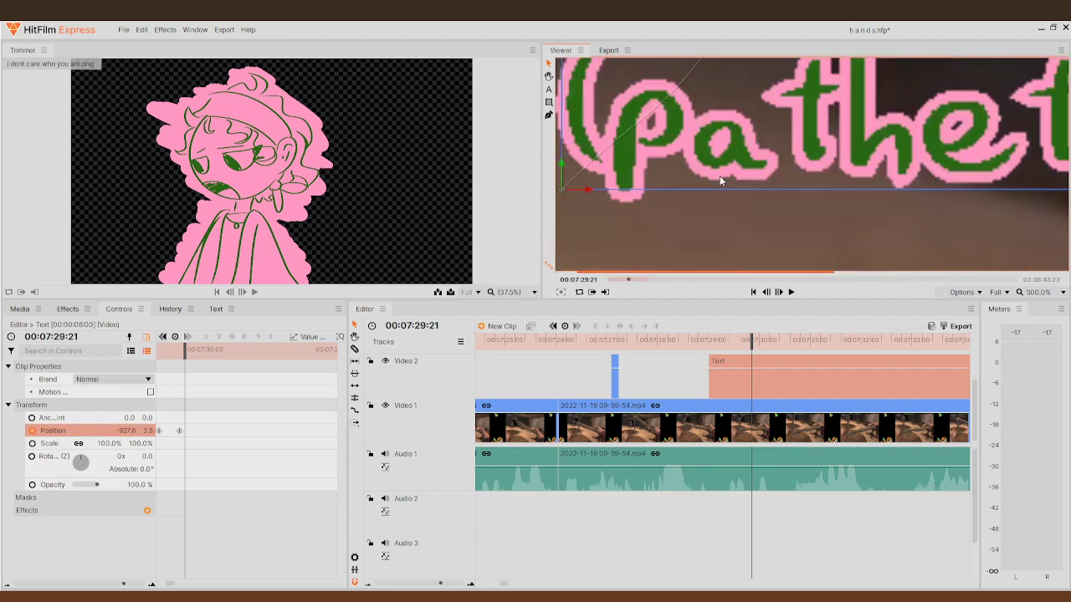
pyautogui.scroll(-1, 713, 184)
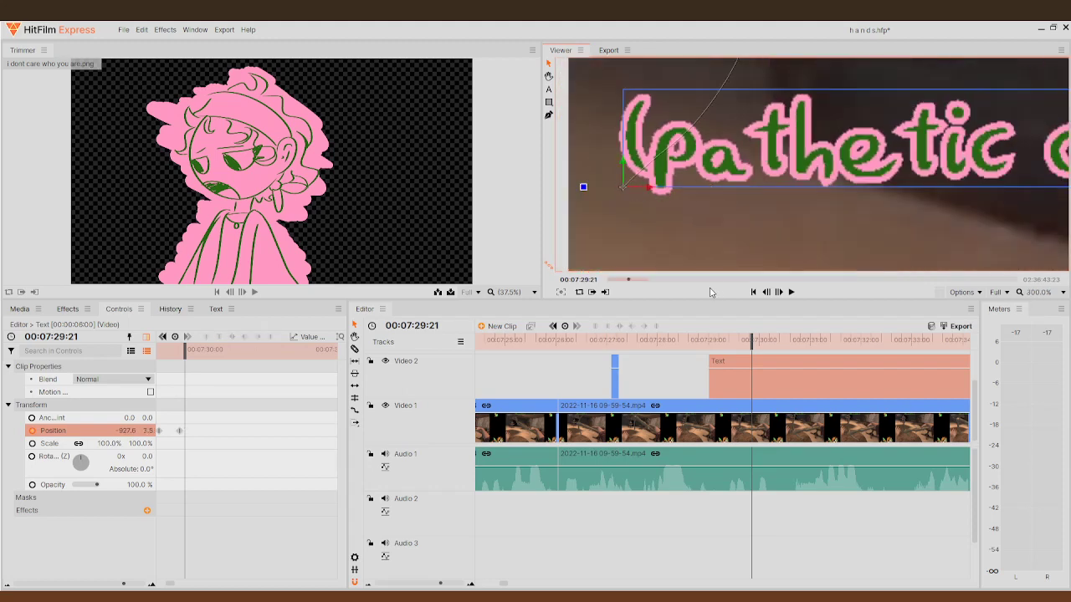
pyautogui.click(768, 292)
pyautogui.click(768, 292)
pyautogui.click(768, 292)
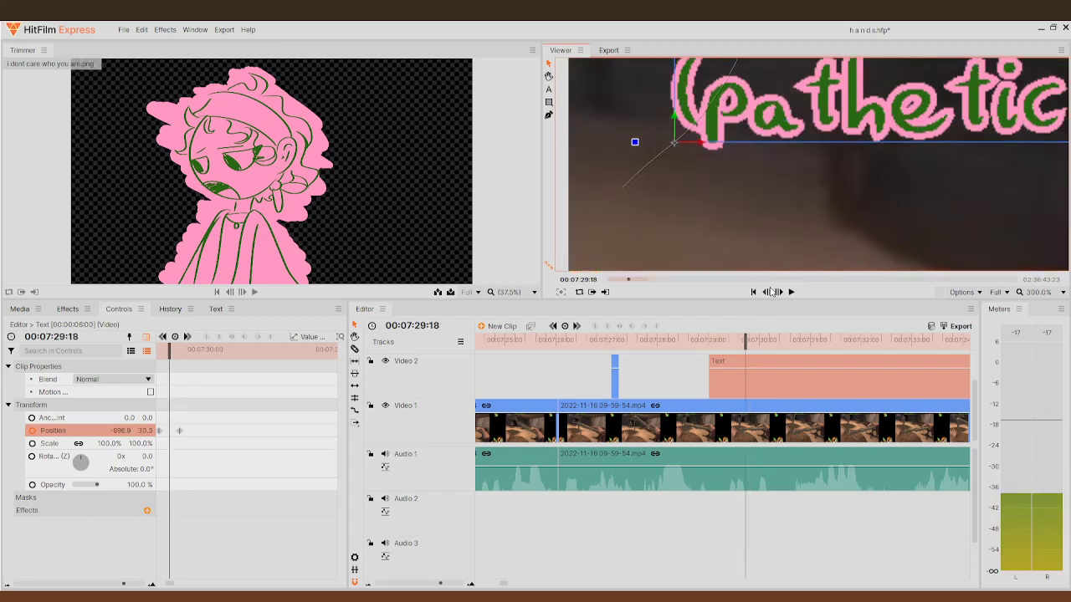
pyautogui.click(781, 293)
pyautogui.click(781, 293)
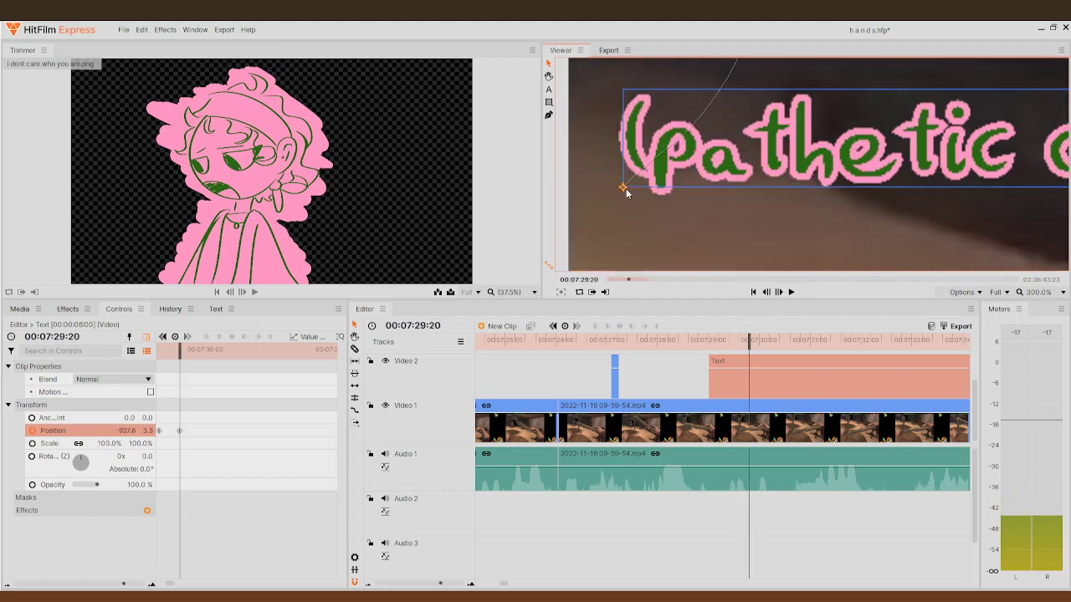
pyautogui.scroll(-3, 625, 192)
pyautogui.moveTo(626, 168); pyautogui.dragTo(593, 140)
pyautogui.scroll(-2, 628, 126)
pyautogui.scroll(1, 634, 105)
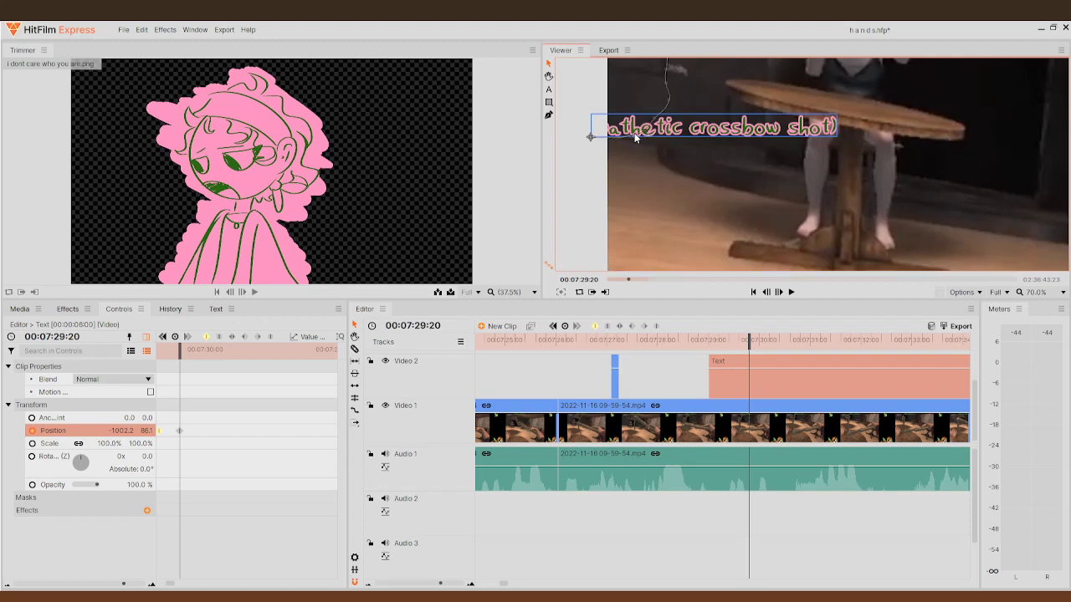
# - Keyframe the caption to about -1011, 58 at 00:07:29:24 and to about -1039, 35 at 00:07:30:00
pyautogui.moveTo(754, 338)
pyautogui.mouseDown()
pyautogui.moveTo(719, 338)
pyautogui.moveTo(763, 340)
pyautogui.mouseUp()
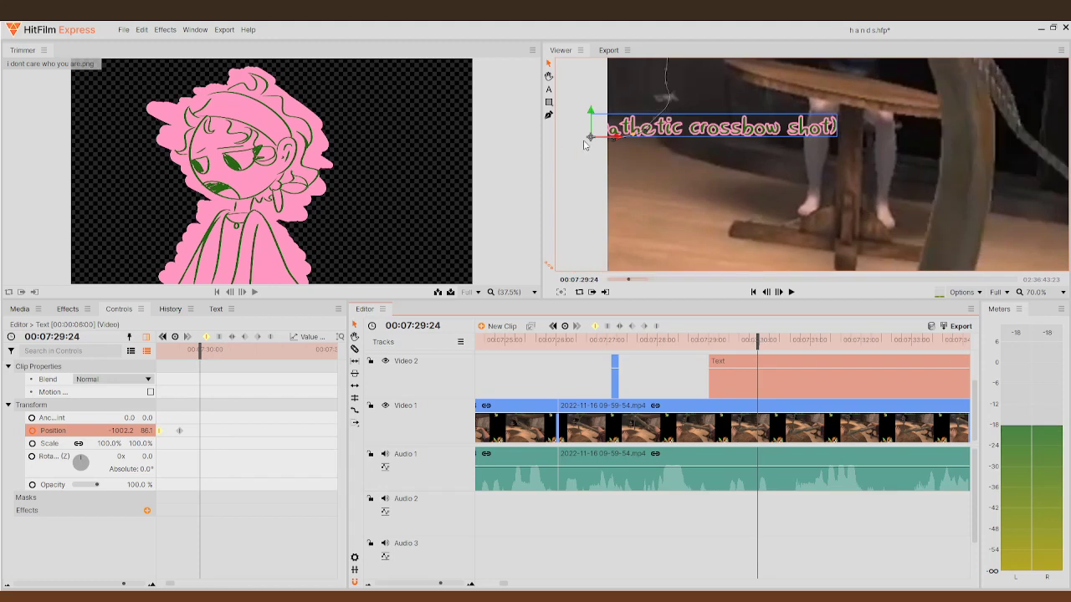
pyautogui.moveTo(588, 145); pyautogui.dragTo(584, 157)
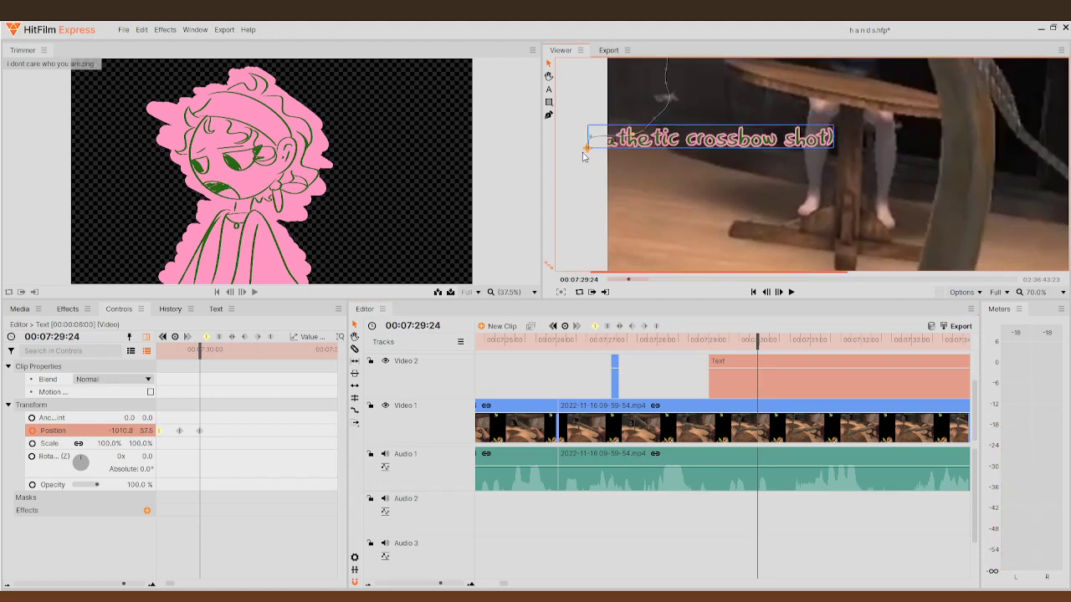
pyautogui.click(788, 291)
pyautogui.moveTo(589, 149); pyautogui.dragTo(575, 165)
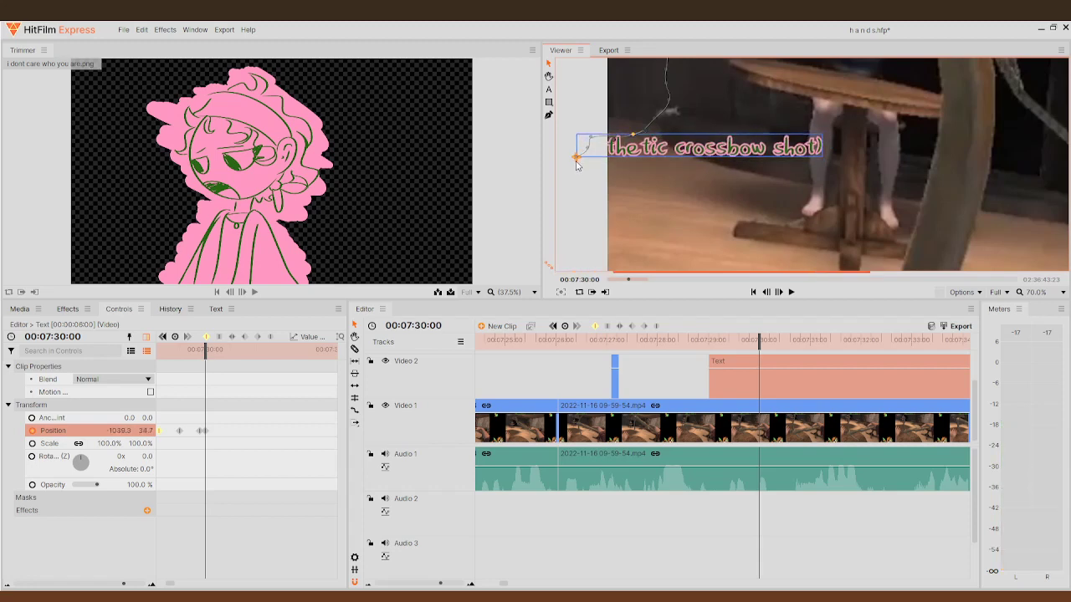
# - Keyframe the caption lower along its path at 00:07:30:02 and to about -1077, -92 at 00:07:30:03
pyautogui.click(778, 292)
pyautogui.click(778, 292)
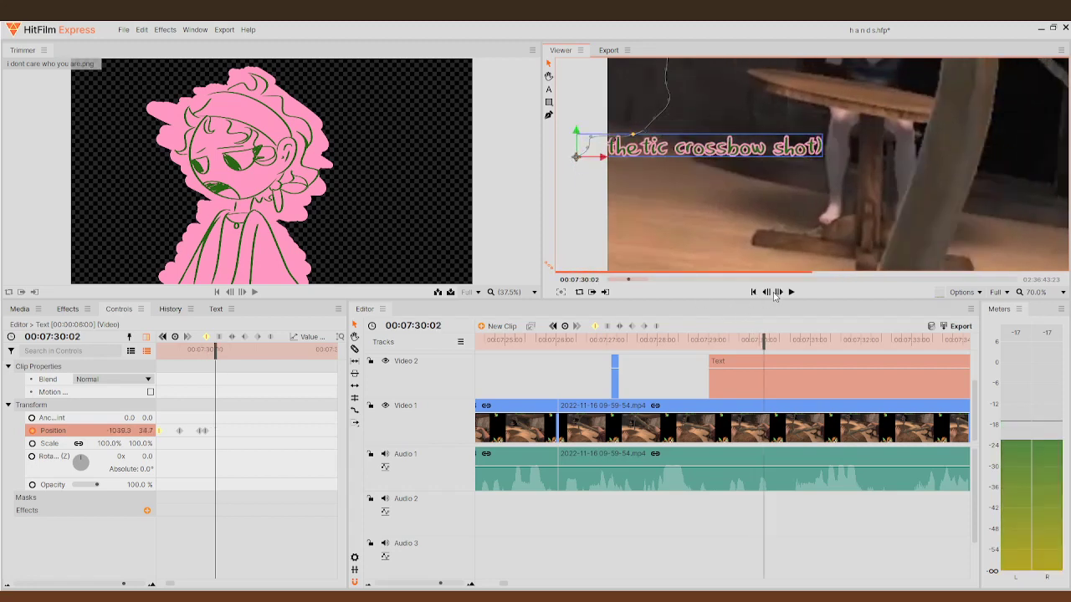
pyautogui.click(566, 163)
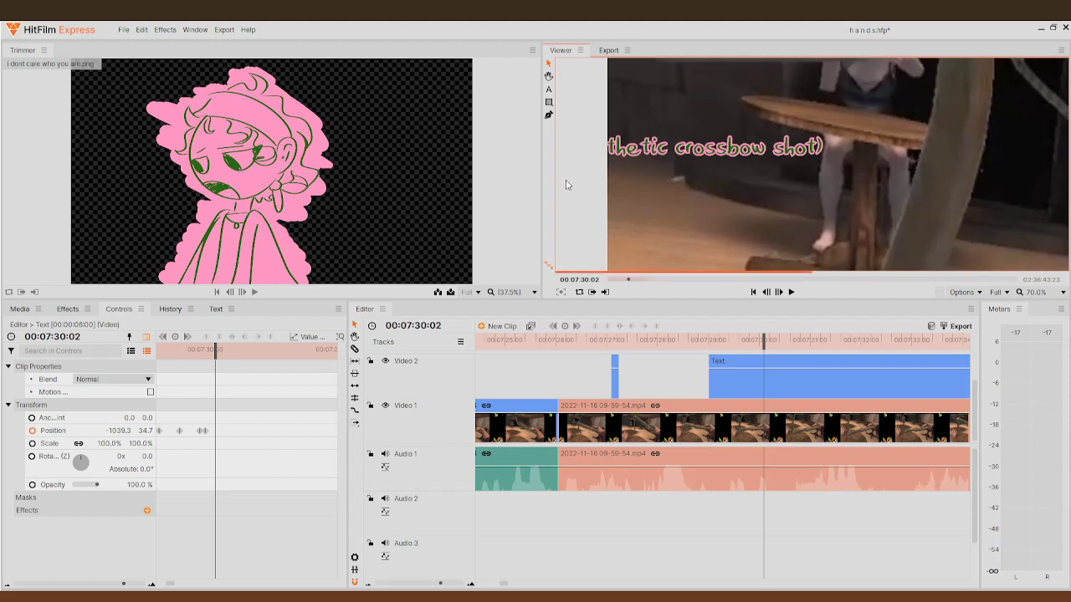
pyautogui.click(754, 380)
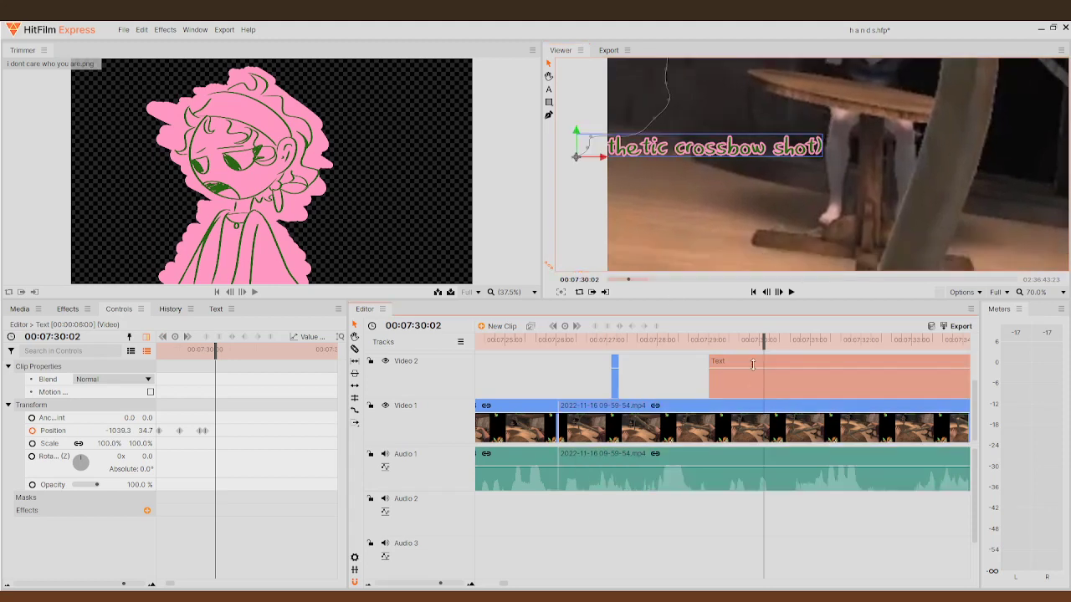
pyautogui.moveTo(574, 161); pyautogui.dragTo(563, 216)
pyautogui.click(781, 293)
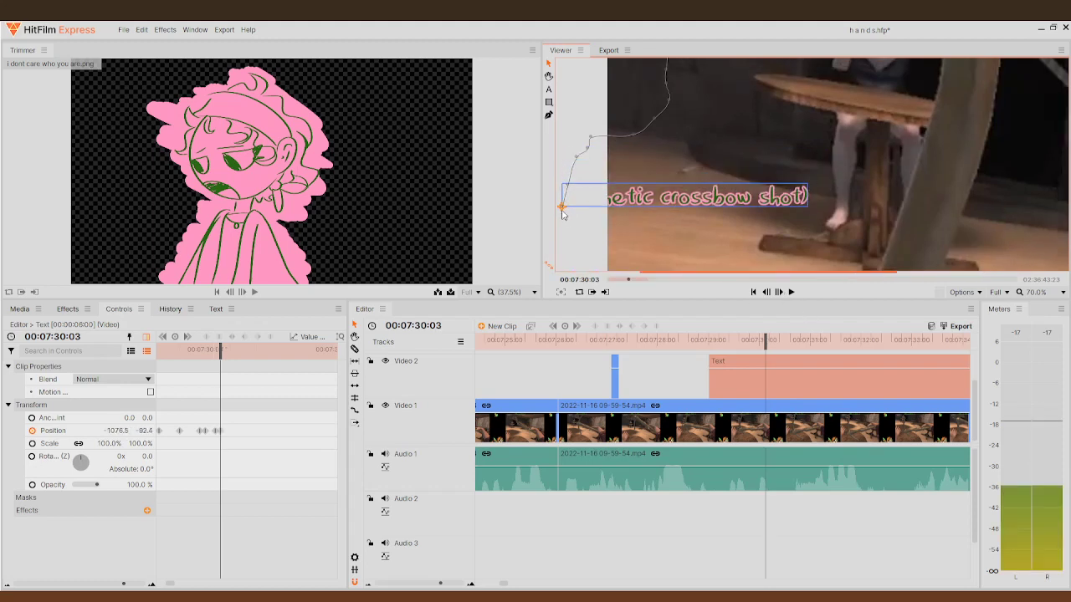
# - Keyframe the caption to about -1095, -155 at 00:07:30:04 and to about -1102, -227 at 00:07:30:06
pyautogui.click(779, 293)
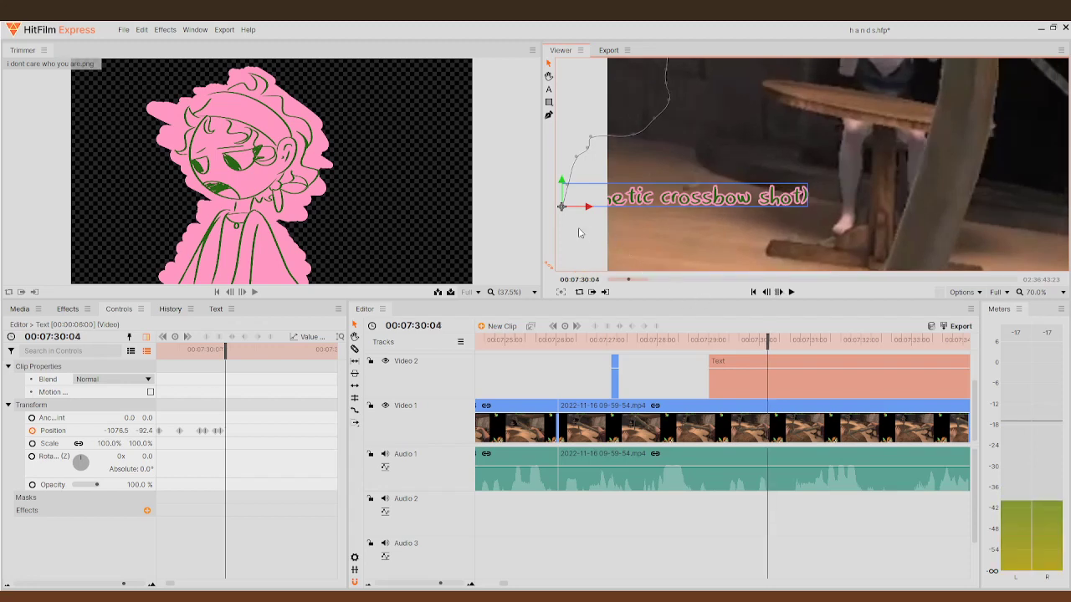
pyautogui.moveTo(566, 214); pyautogui.dragTo(561, 240)
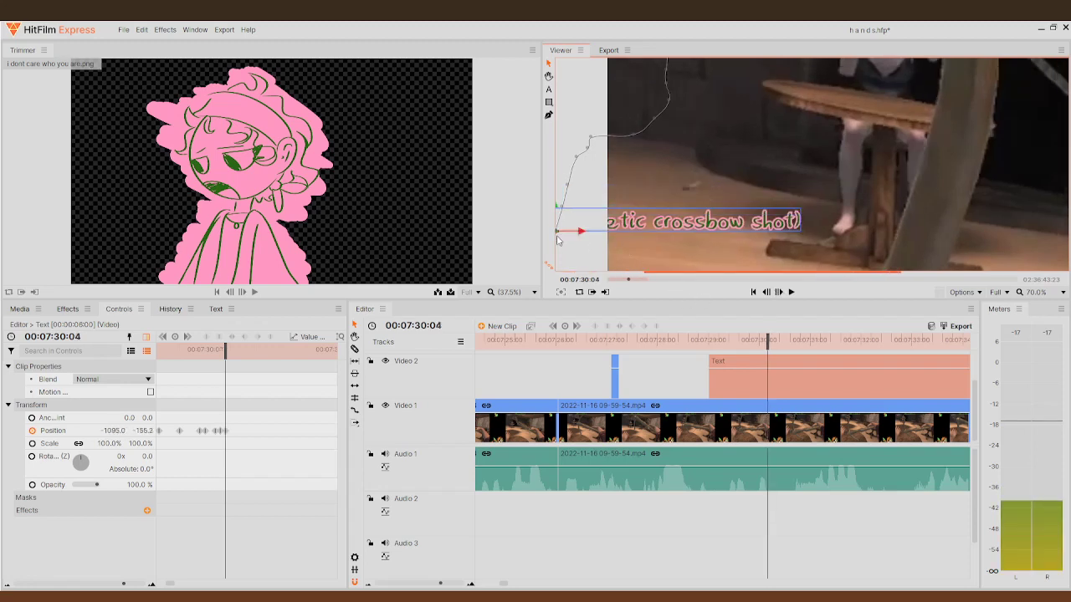
pyautogui.click(779, 293)
pyautogui.scroll(-2, 774, 242)
pyautogui.scroll(3, 769, 250)
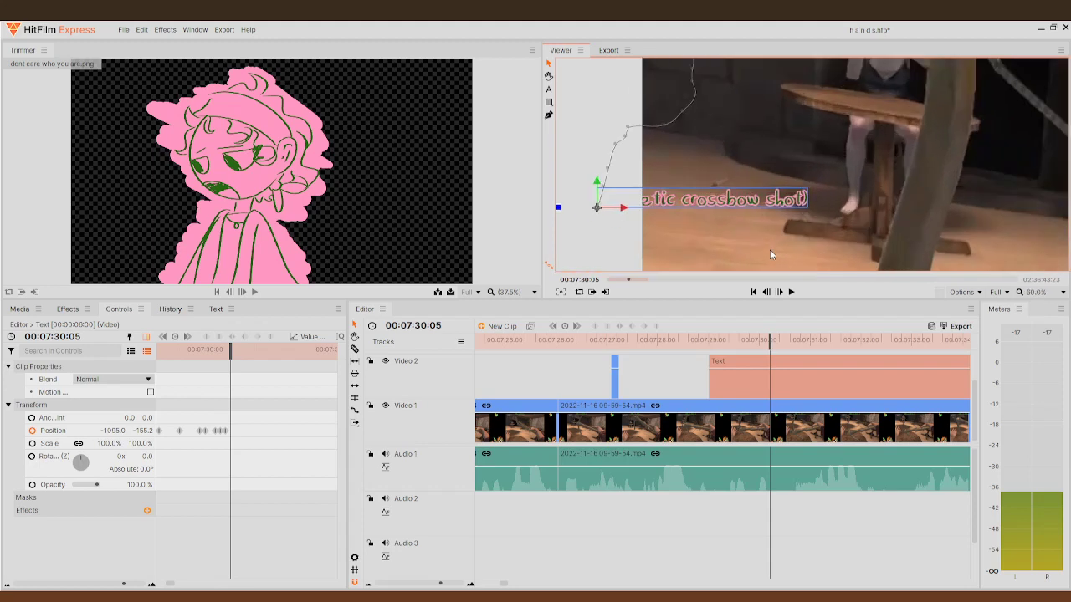
pyautogui.click(778, 292)
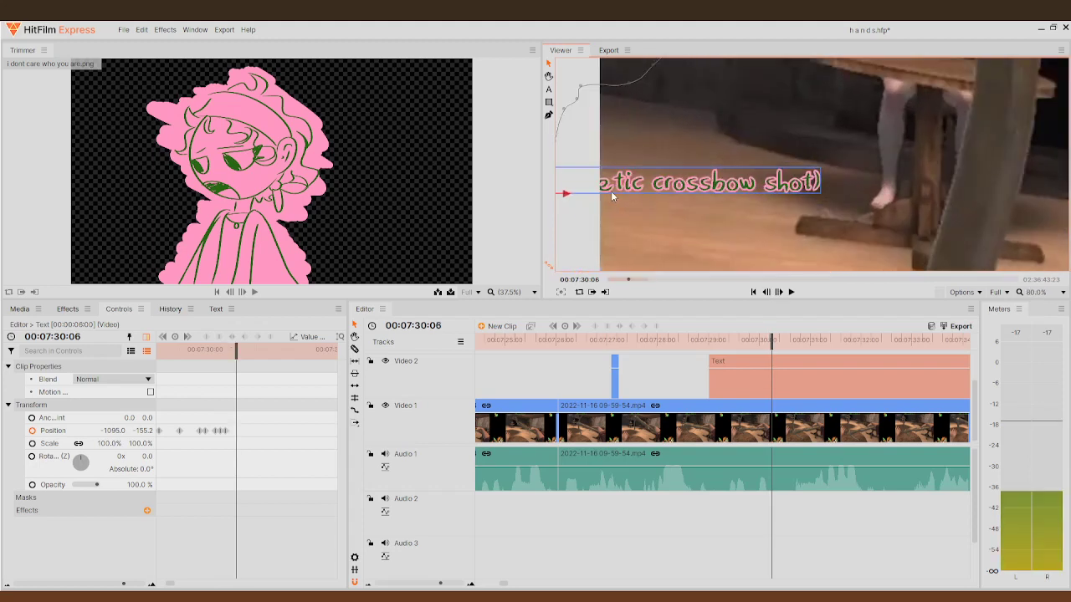
pyautogui.scroll(-3, 636, 195)
pyautogui.scroll(1, 632, 202)
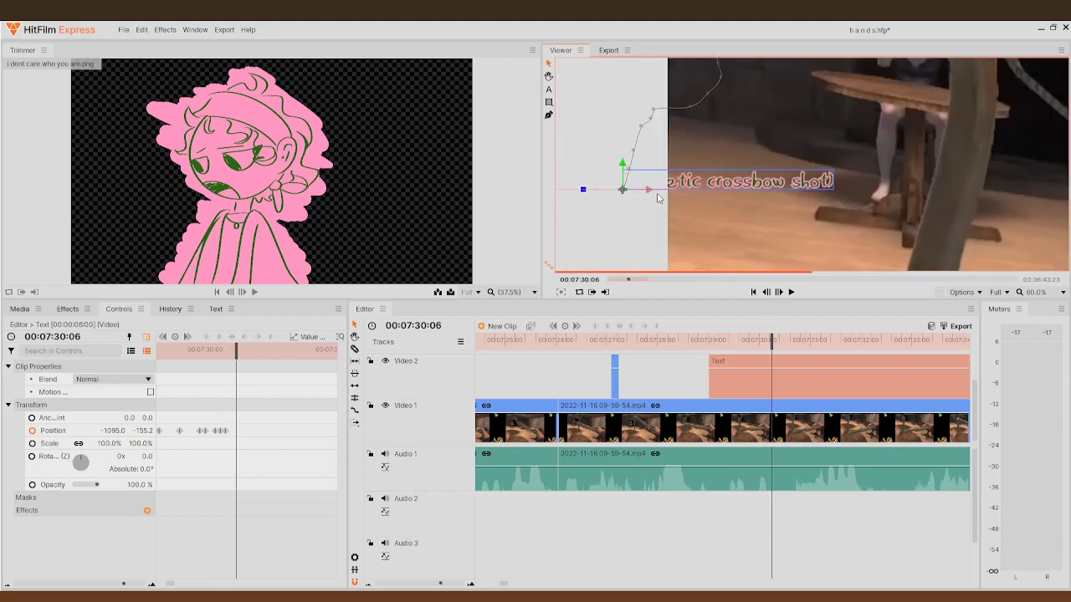
pyautogui.moveTo(622, 191); pyautogui.dragTo(620, 214)
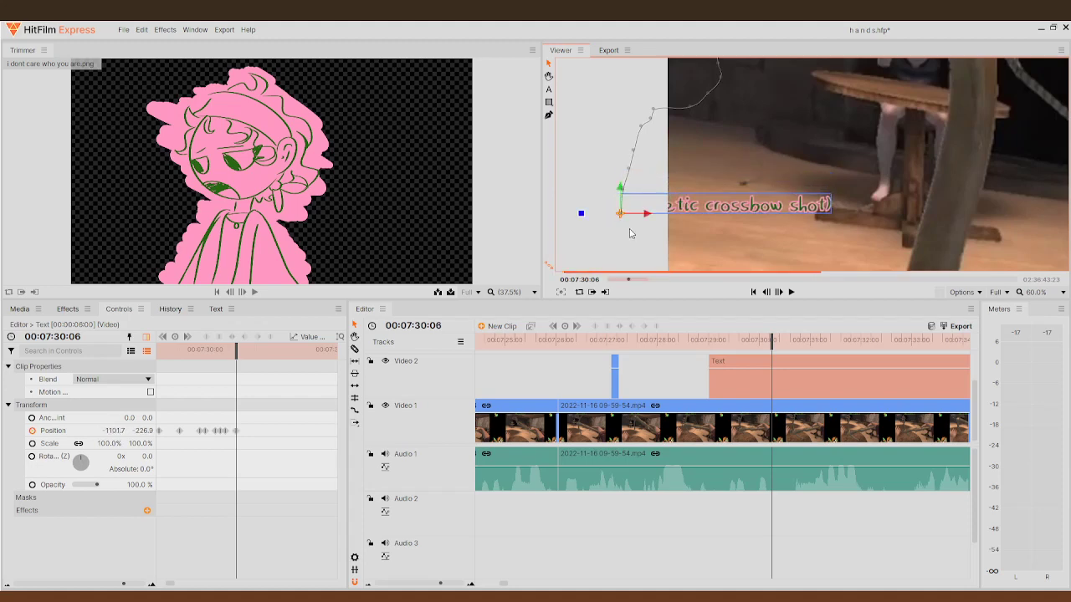
# - Keyframe the caption to about -1090, -374 three frames after 00:07:30:06 and to about -1066, -422 at 00:07:30:11
pyautogui.click(789, 293)
pyautogui.moveTo(621, 219); pyautogui.dragTo(628, 265)
pyautogui.click(778, 293)
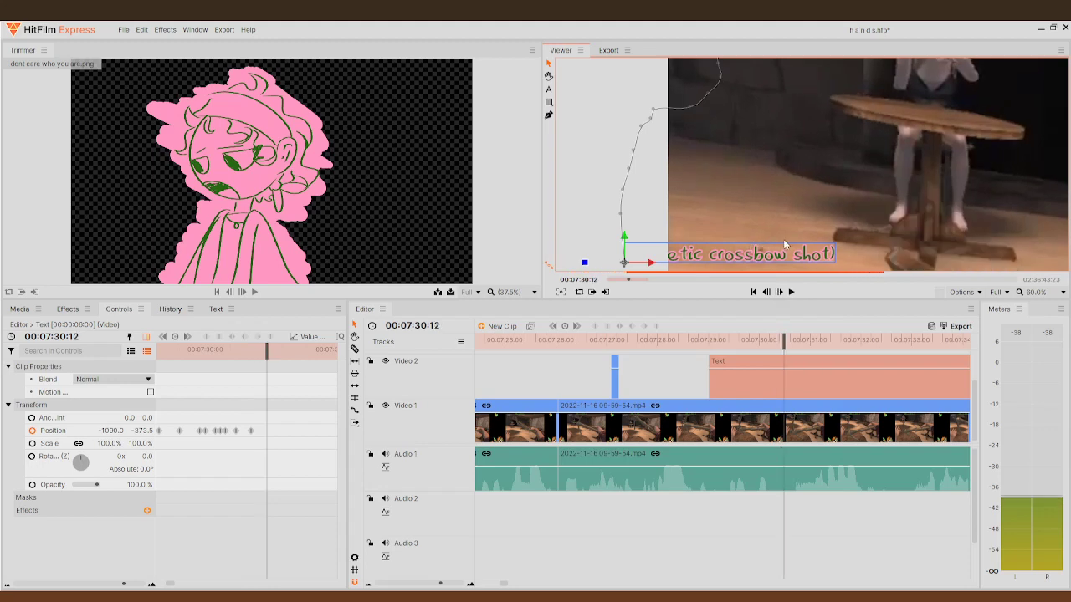
pyautogui.scroll(1, 742, 265)
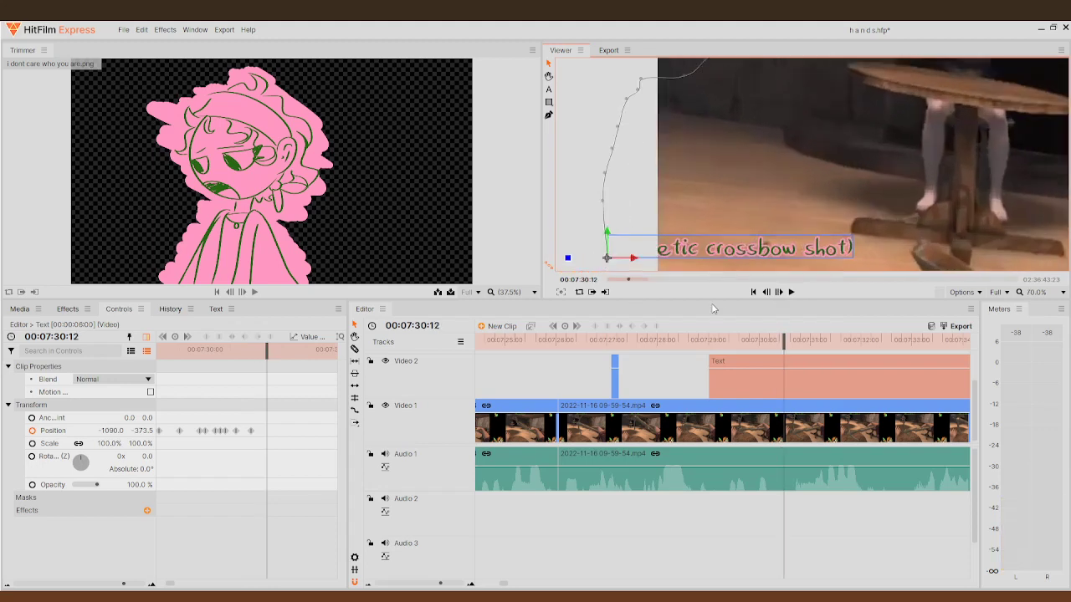
pyautogui.click(767, 293)
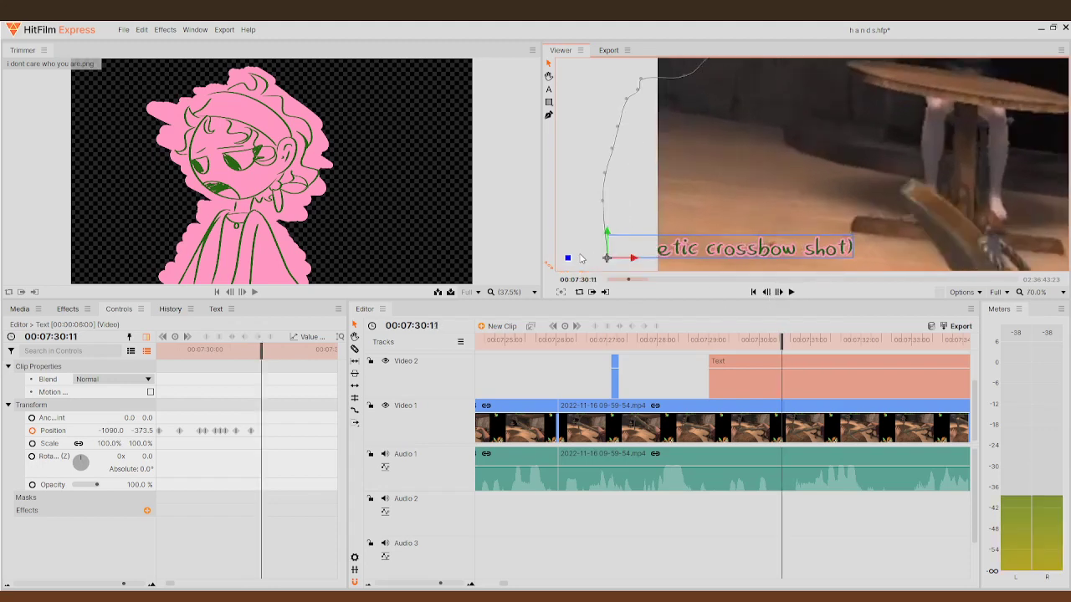
pyautogui.moveTo(606, 257); pyautogui.dragTo(611, 280)
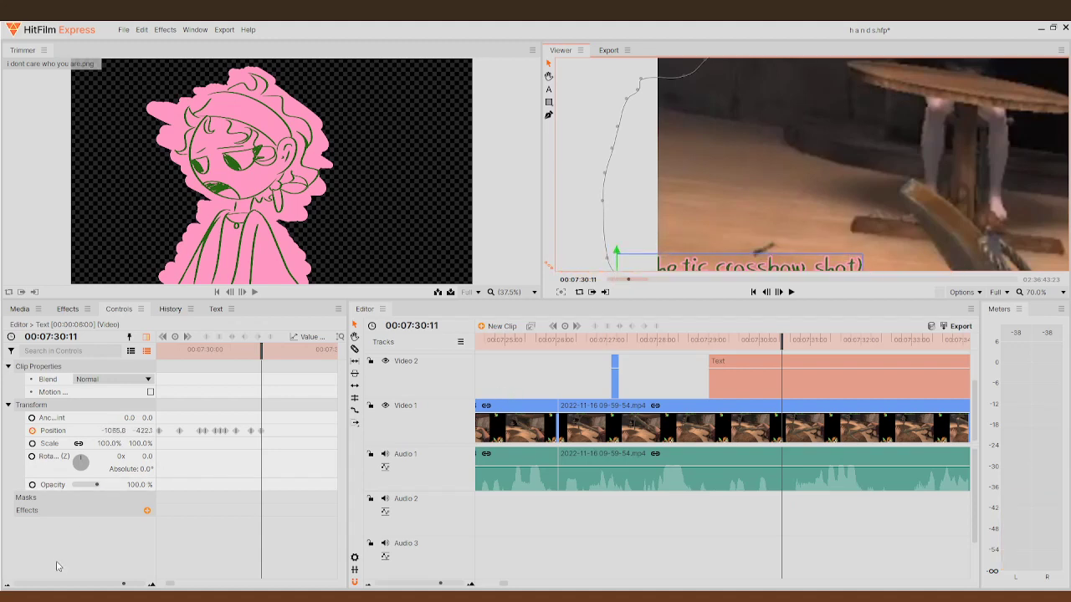
# - Start keyframing the caption's rotation at 00:07:30:11 and keyframe its position at 00:07:30:22 to about -1578, -120, outside the footage
pyautogui.click(33, 459)
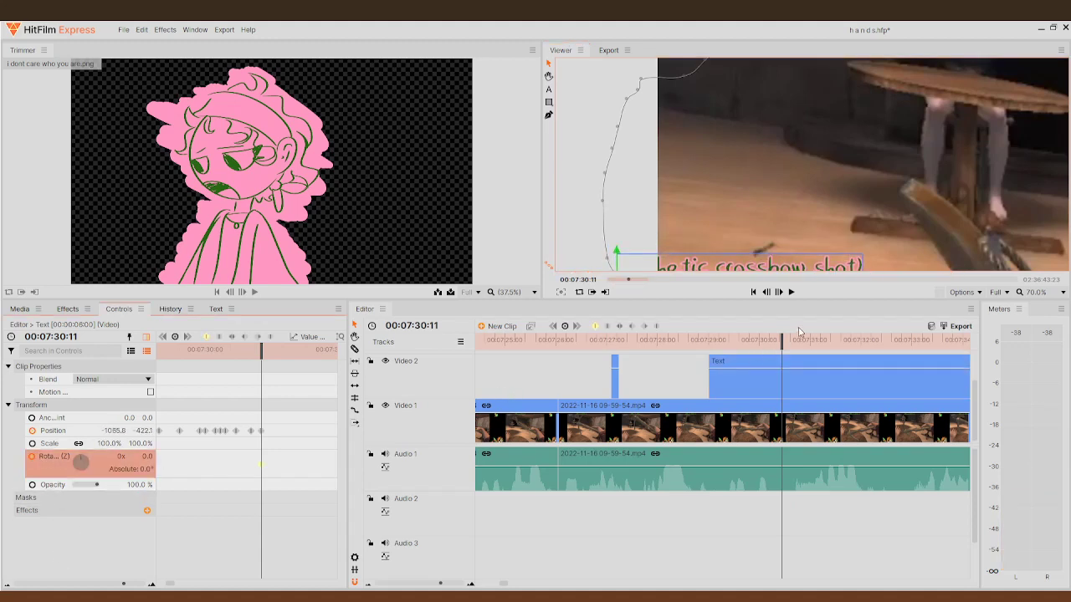
pyautogui.click(779, 293)
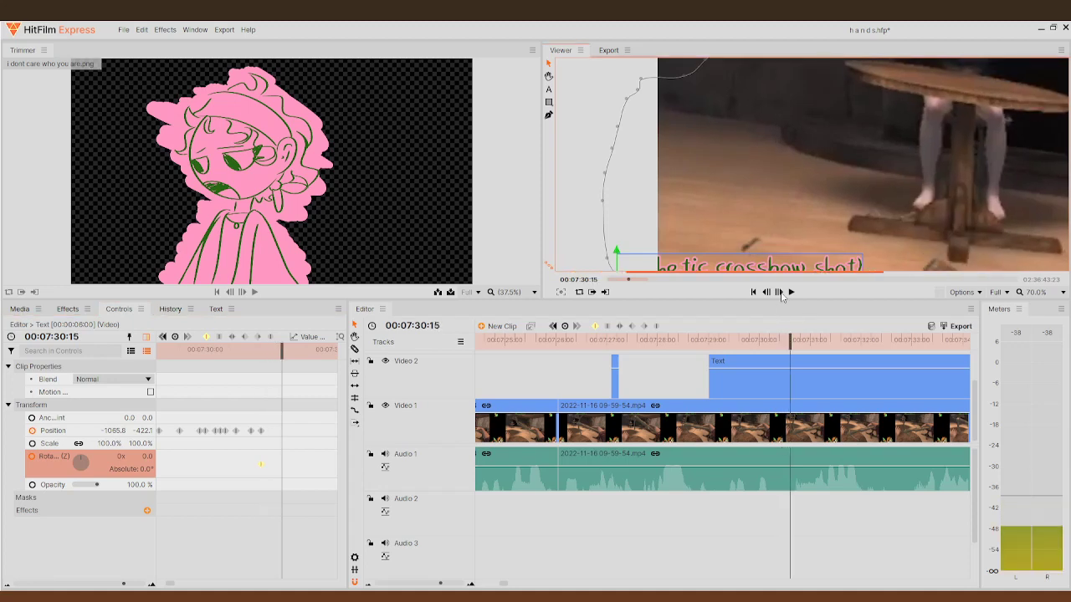
pyautogui.click(779, 292)
pyautogui.click(779, 293)
pyautogui.click(779, 292)
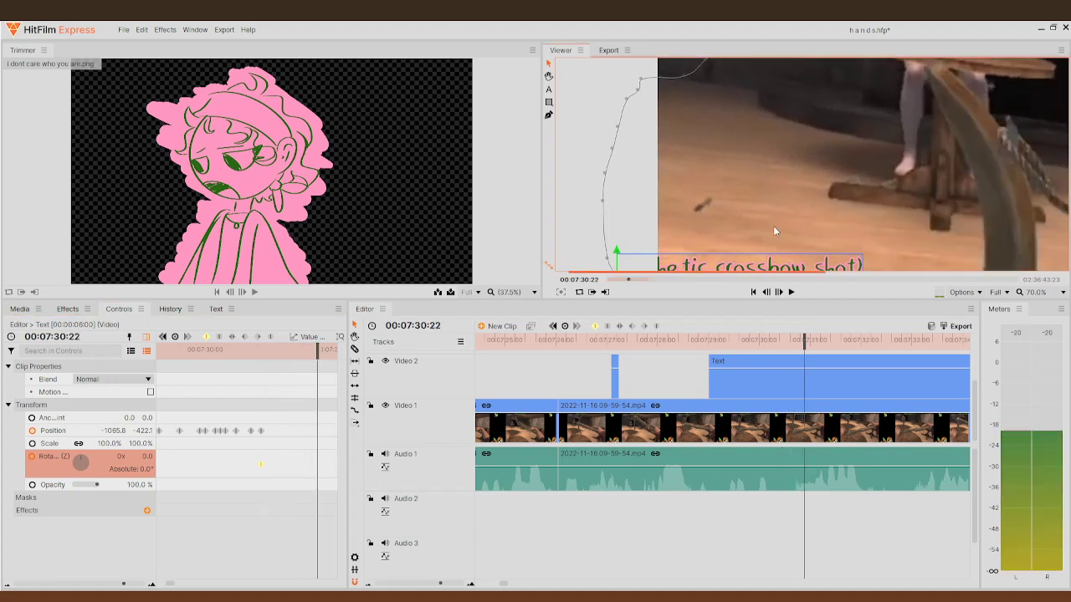
pyautogui.scroll(-2, 773, 243)
pyautogui.moveTo(679, 270); pyautogui.dragTo(555, 198)
# - Add a rotation keyframe to the caption at 00:07:30:22 and play the animation from 00:07:28:24
pyautogui.moveTo(78, 460)
pyautogui.mouseDown()
pyautogui.moveTo(81, 475)
pyautogui.moveTo(79, 458)
pyautogui.mouseUp()
pyautogui.moveTo(800, 340); pyautogui.dragTo(705, 350)
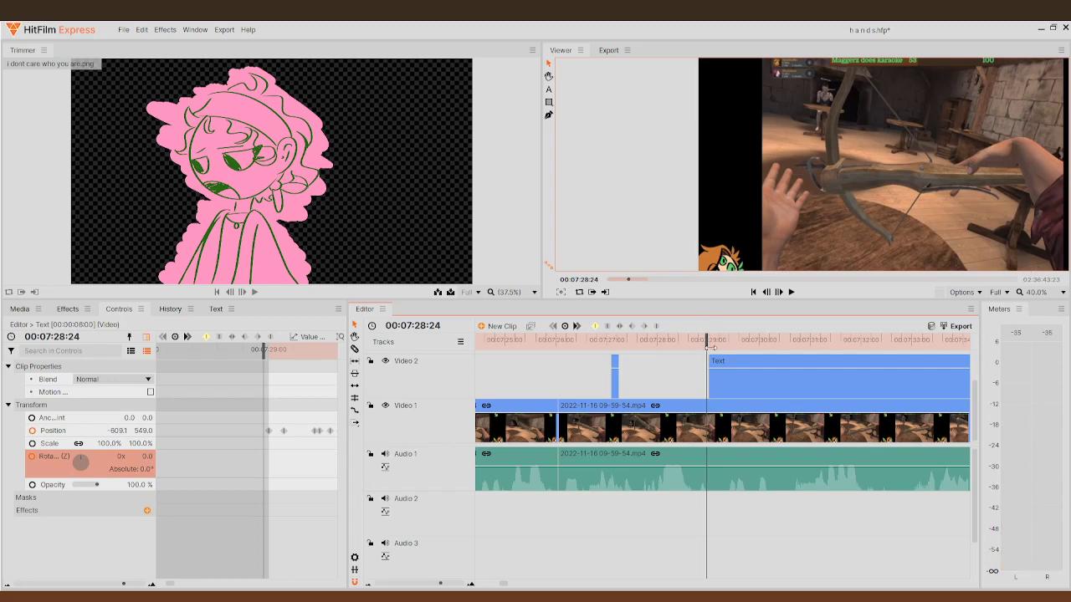
pyautogui.press('space')
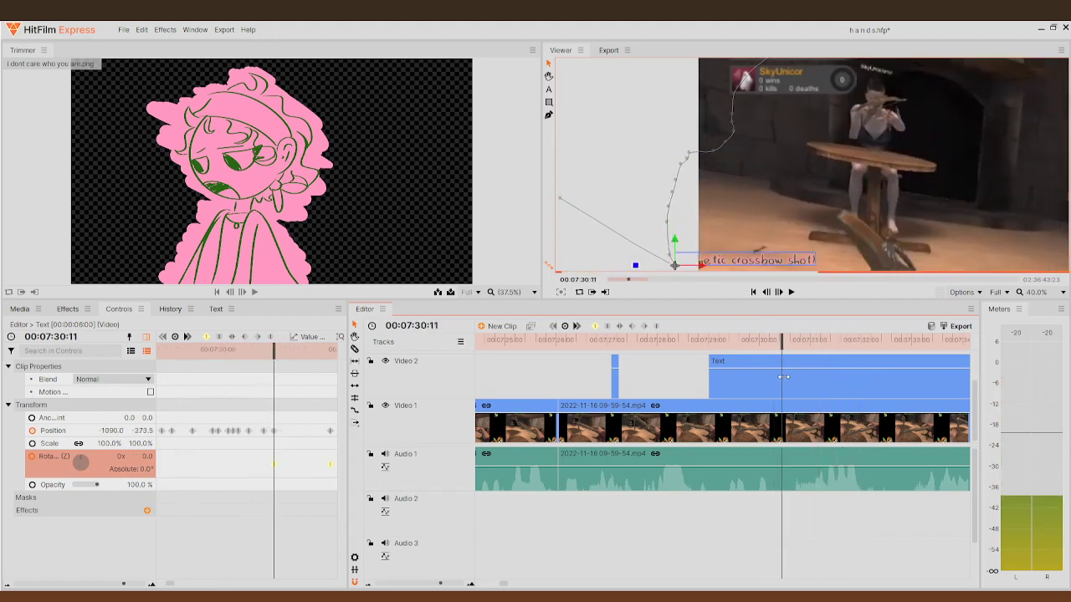
# - Set the caption's rotation at 00:07:30:22 to -348°
pyautogui.moveTo(802, 381)
pyautogui.mouseDown()
pyautogui.moveTo(747, 384)
pyautogui.moveTo(802, 370)
pyautogui.mouseUp()
pyautogui.moveTo(73, 474)
pyautogui.mouseDown()
pyautogui.moveTo(92, 467)
pyautogui.moveTo(85, 476)
pyautogui.moveTo(88, 453)
pyautogui.moveTo(81, 459)
pyautogui.mouseUp()
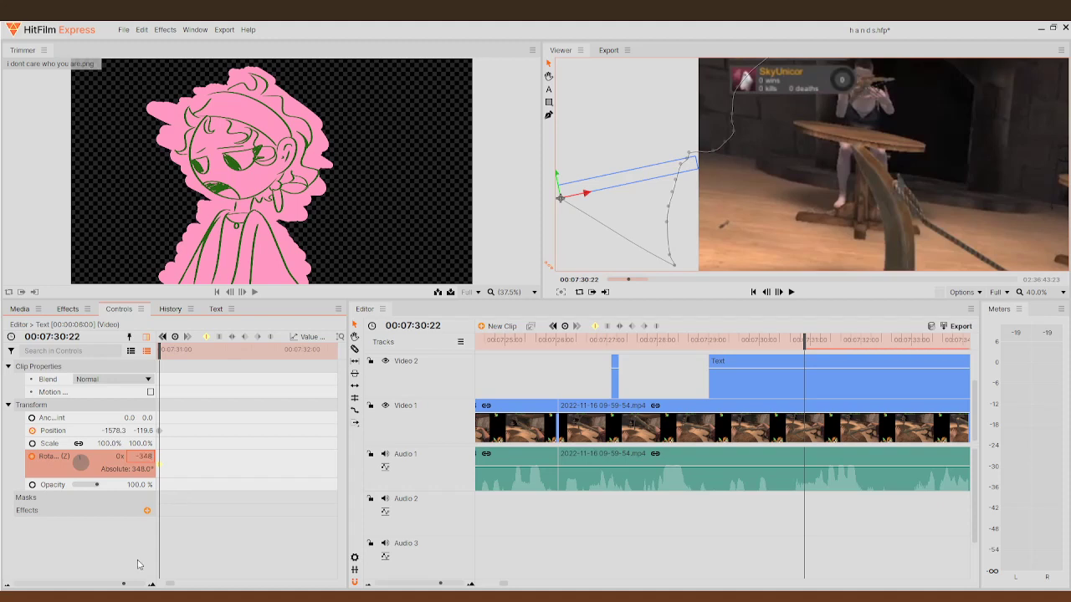
pyautogui.press('Return')
# - Split the caption clip at 00:07:31:23 and delete the part after the cut
pyautogui.moveTo(805, 357); pyautogui.dragTo(854, 384)
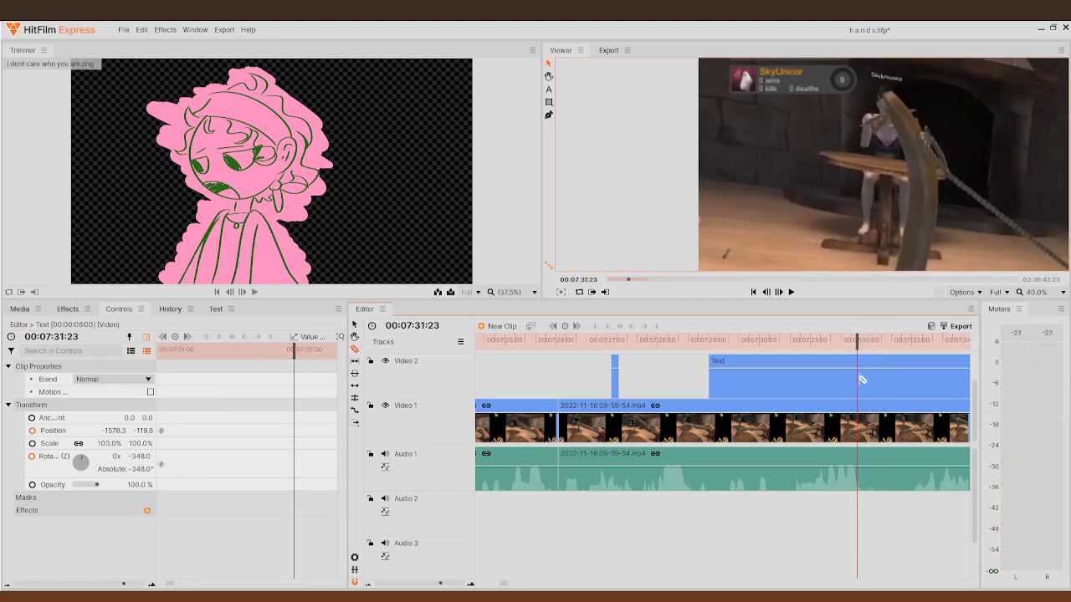
pyautogui.hotkey('ctrl', 'shift', 'd')
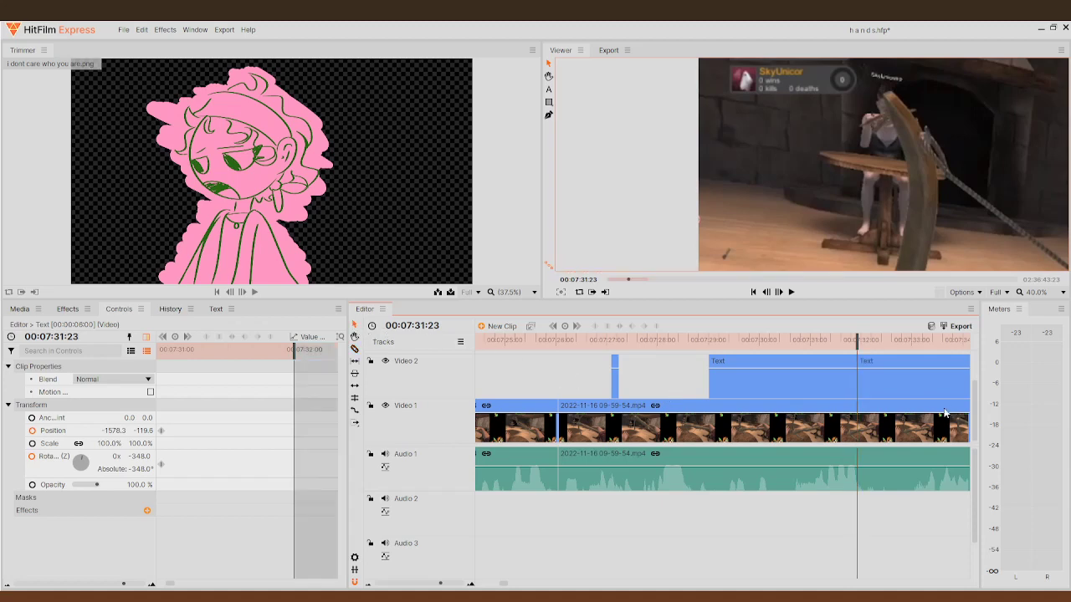
pyautogui.click(909, 381)
pyautogui.press('Delete')
pyautogui.scroll(-3, 909, 384)
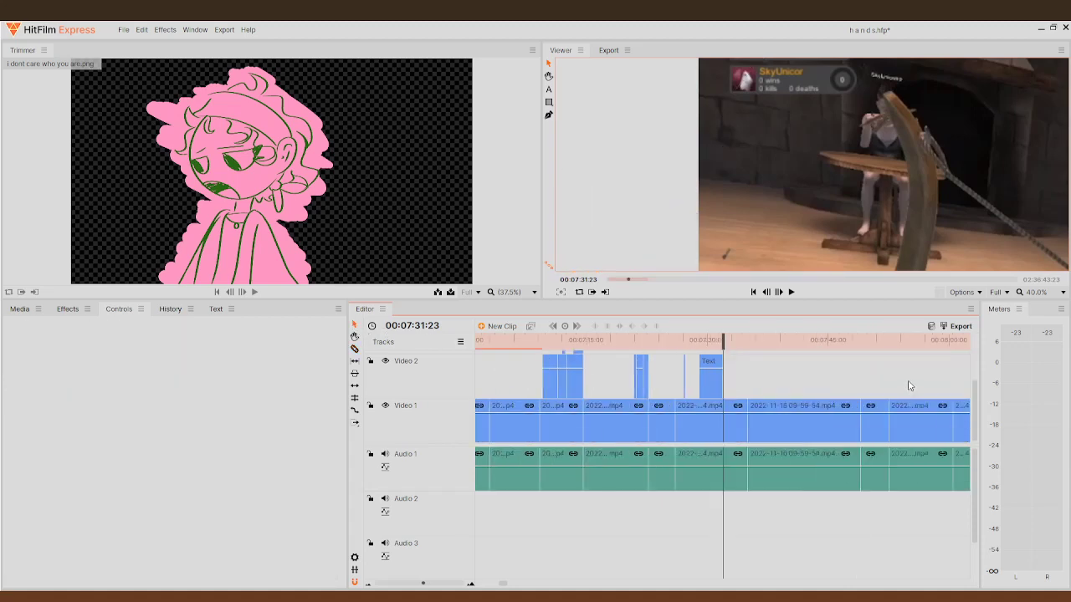
# - Move the last three gameplay clips about 13 seconds later and place the playhead at the gap's start, 00:07:52:14
pyautogui.moveTo(727, 336)
pyautogui.mouseDown()
pyautogui.moveTo(937, 339)
pyautogui.moveTo(994, 311)
pyautogui.moveTo(682, 354)
pyautogui.mouseUp()
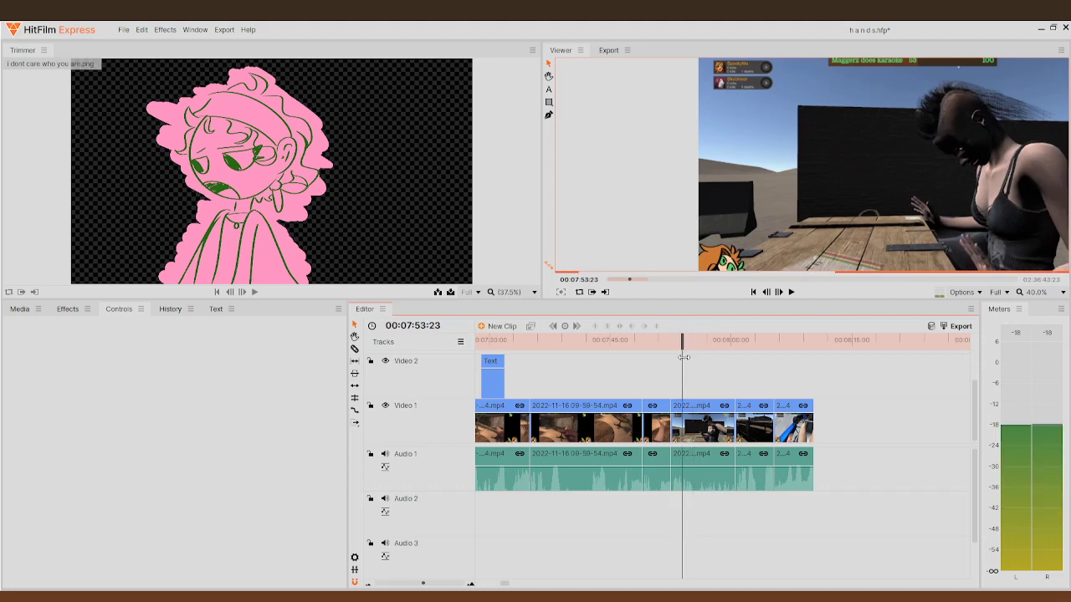
pyautogui.click(720, 382)
pyautogui.moveTo(702, 428); pyautogui.dragTo(803, 425)
pyautogui.click(740, 373)
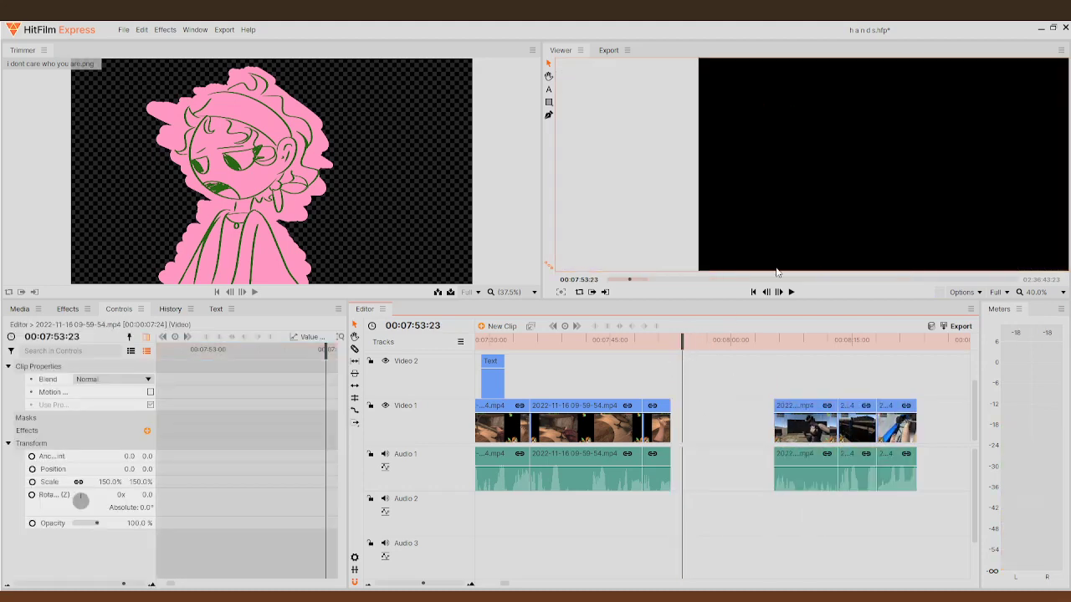
pyautogui.press('j')
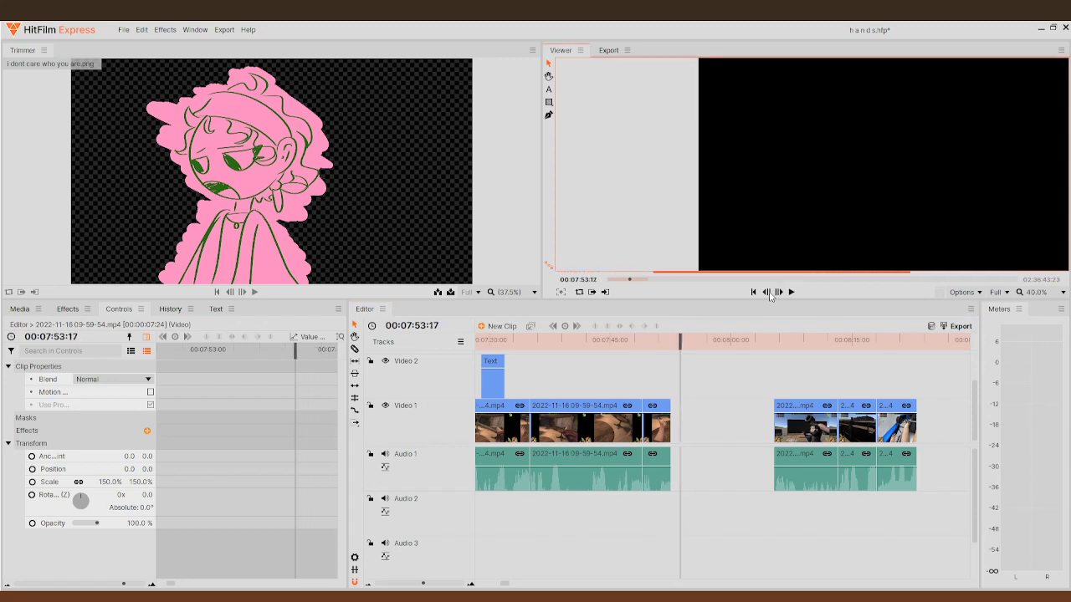
pyautogui.moveTo(674, 339); pyautogui.dragTo(662, 337)
pyautogui.click(778, 292)
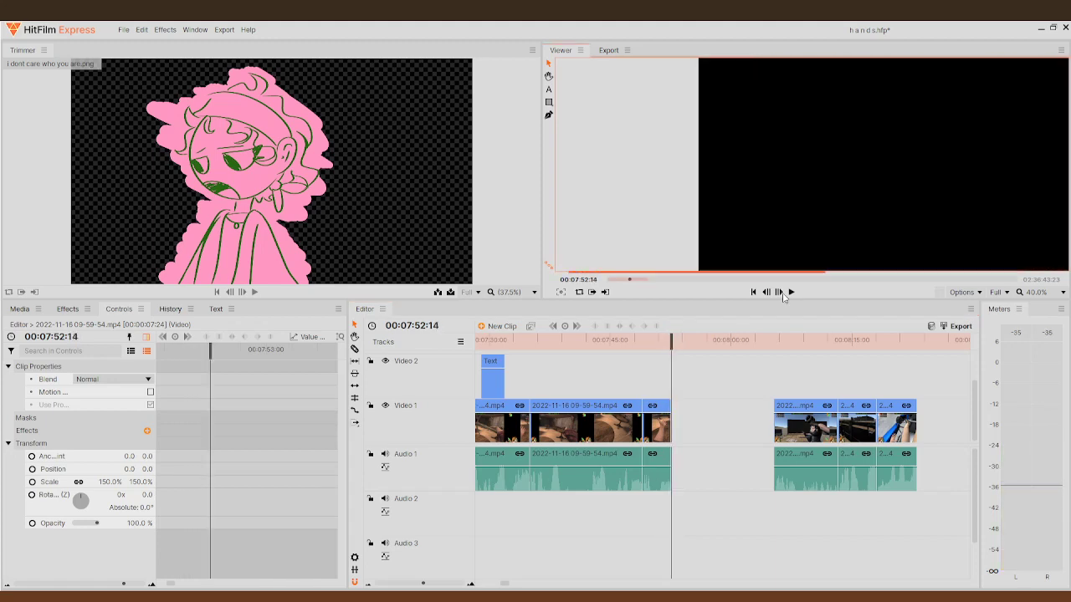
# - Add 14. Move Along.mp3 to Audio 2, starting before the gap, and play the music across the gap
pyautogui.click(19, 310)
pyautogui.scroll(4, 669, 423)
pyautogui.scroll(1, 728, 418)
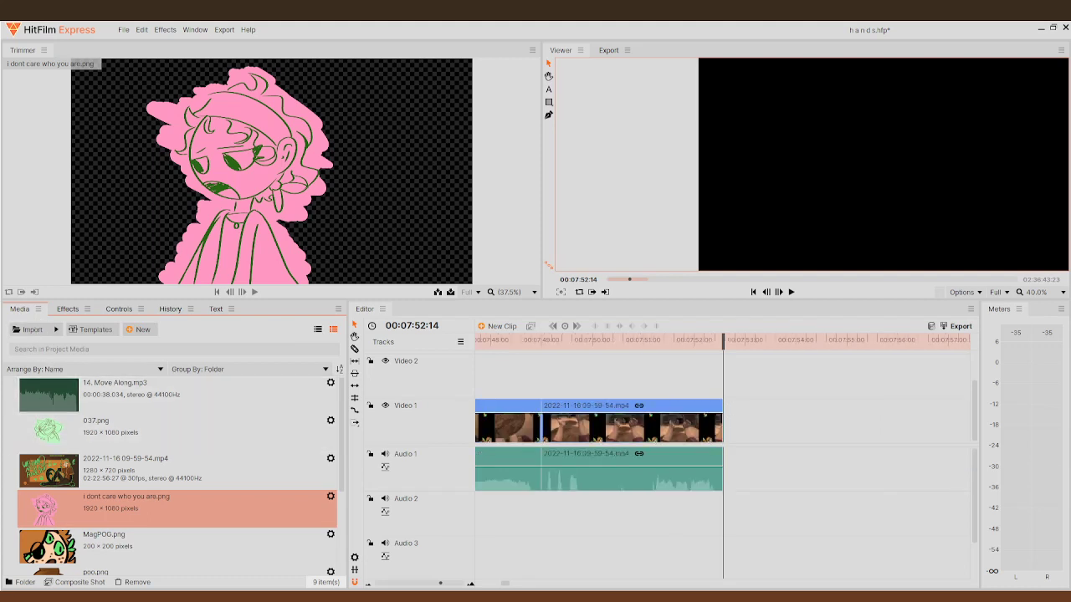
pyautogui.moveTo(50, 395); pyautogui.dragTo(684, 521)
pyautogui.moveTo(576, 519); pyautogui.dragTo(488, 522)
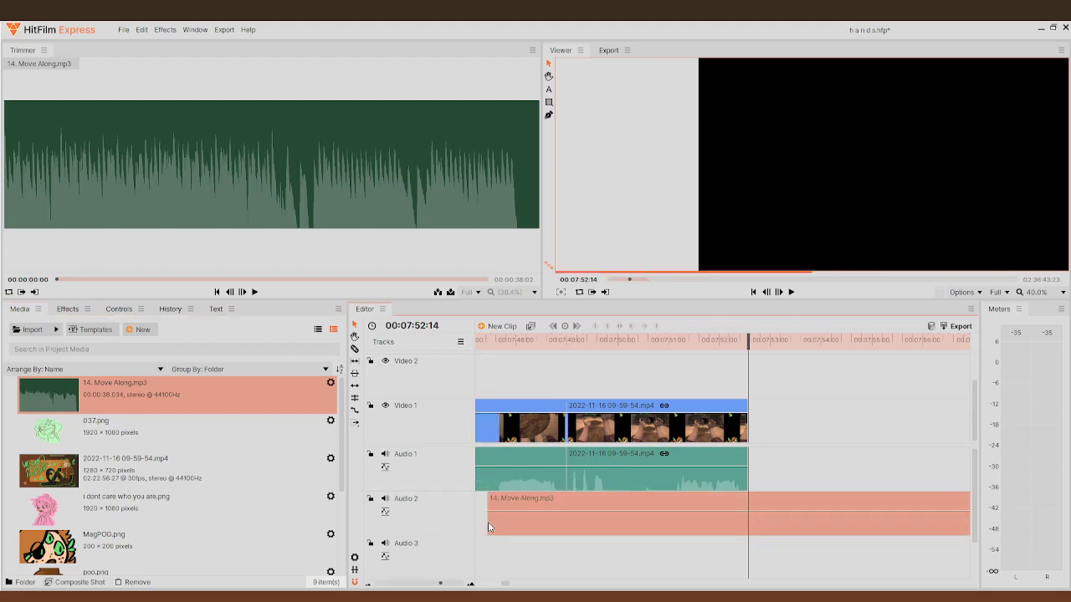
pyautogui.click(793, 295)
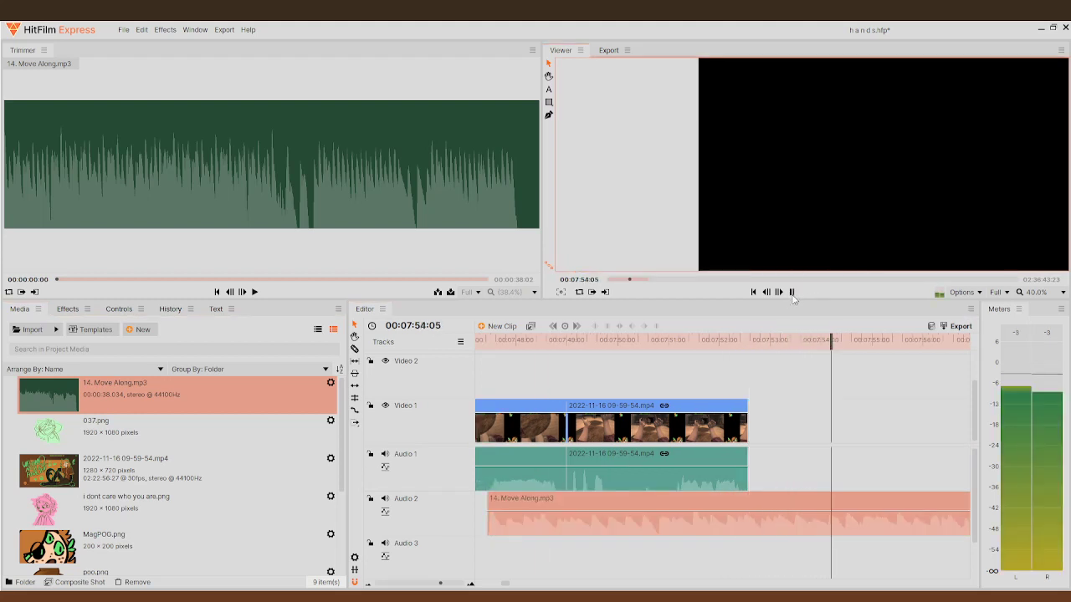
pyautogui.click(792, 292)
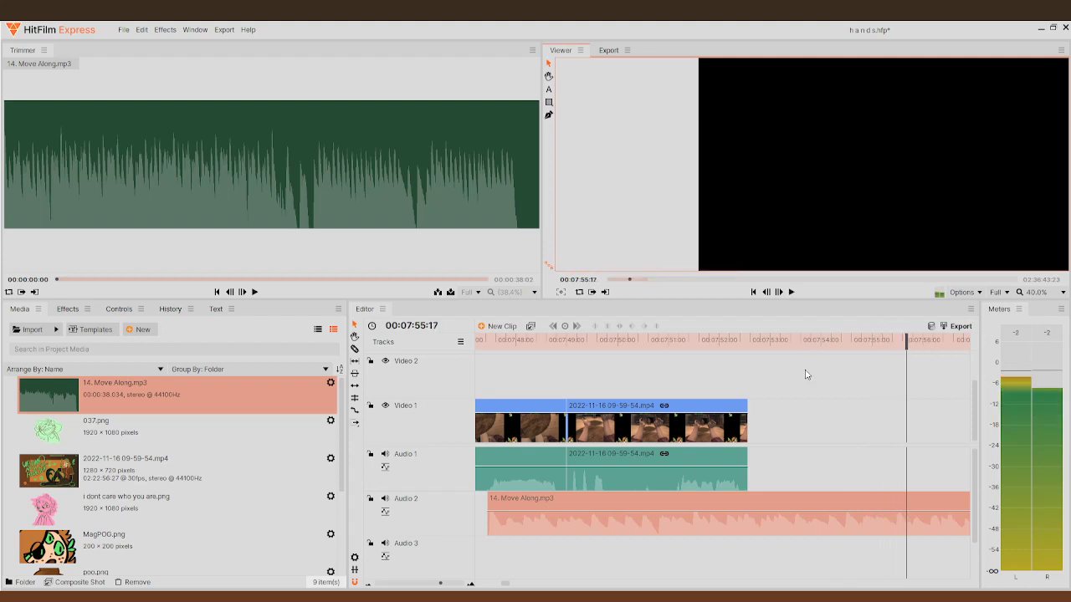
# - Shift the music to start at 00:07:35:01, play its later section and place the playhead at 00:07:56:24
pyautogui.scroll(-3, 741, 518)
pyautogui.moveTo(693, 514); pyautogui.dragTo(603, 540)
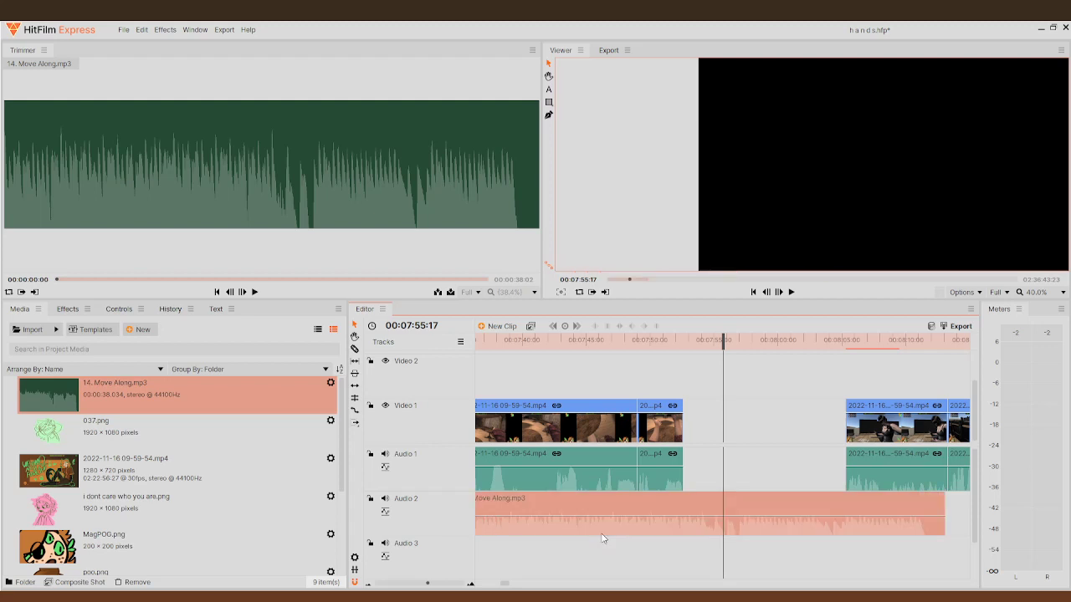
pyautogui.click(792, 293)
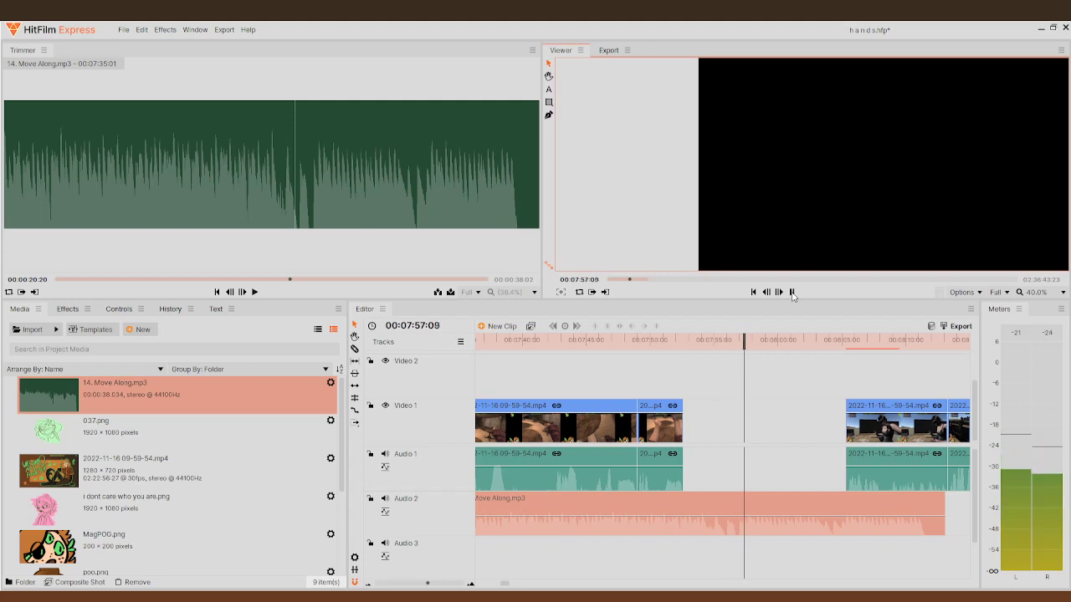
pyautogui.click(792, 294)
pyautogui.scroll(2, 747, 505)
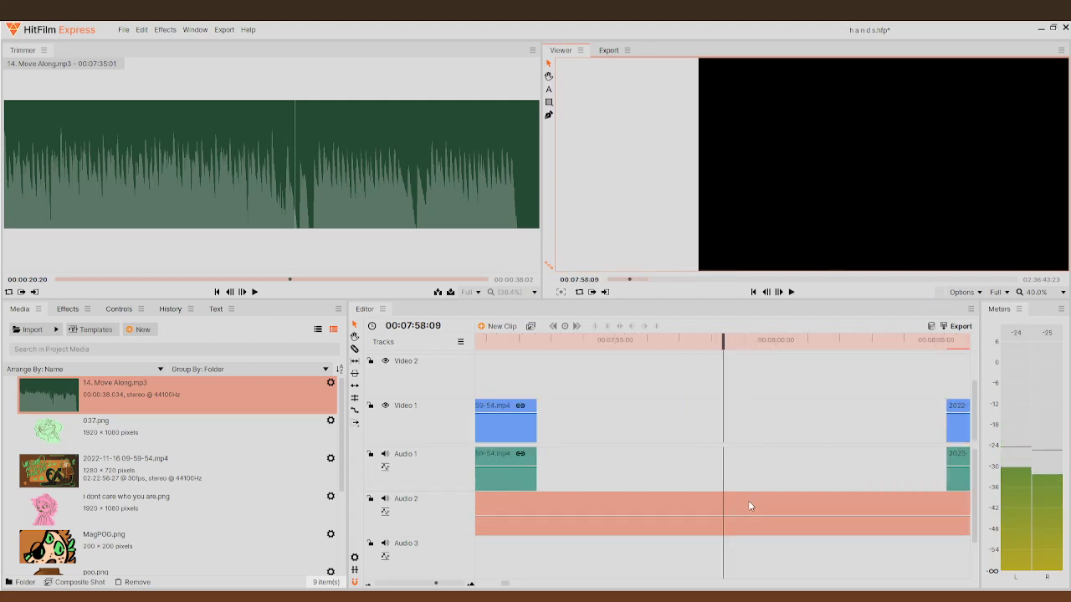
pyautogui.click(712, 343)
pyautogui.moveTo(711, 343); pyautogui.dragTo(678, 343)
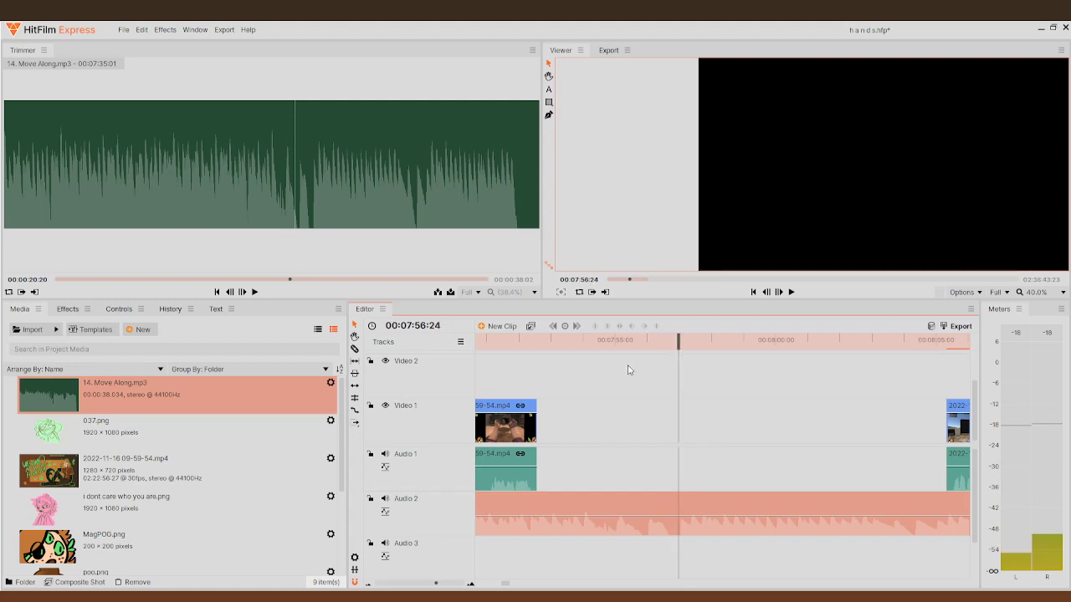
# - Split the music at 00:07:56:24, delete the earlier part and move the rest to the gap's start at 00:07:52:14
pyautogui.click(685, 510)
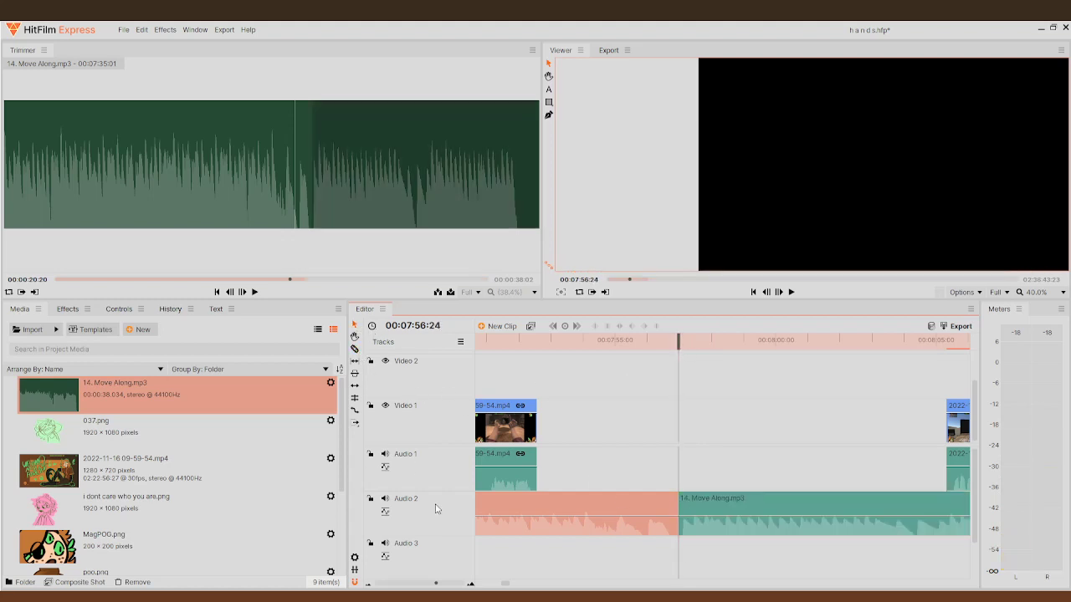
pyautogui.press('Delete')
pyautogui.moveTo(716, 529); pyautogui.dragTo(573, 523)
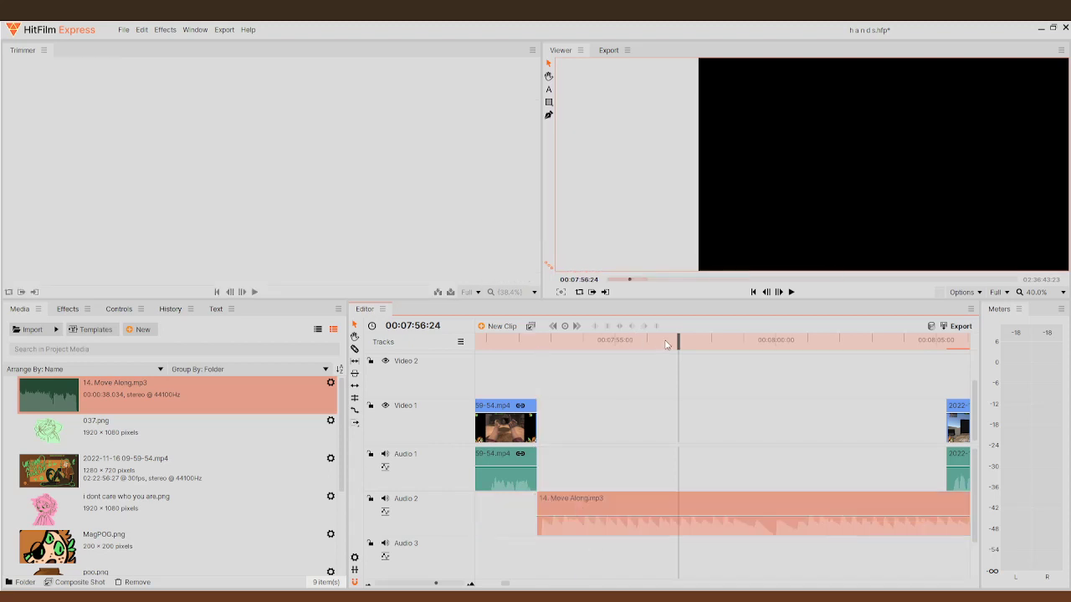
pyautogui.moveTo(678, 345); pyautogui.dragTo(540, 360)
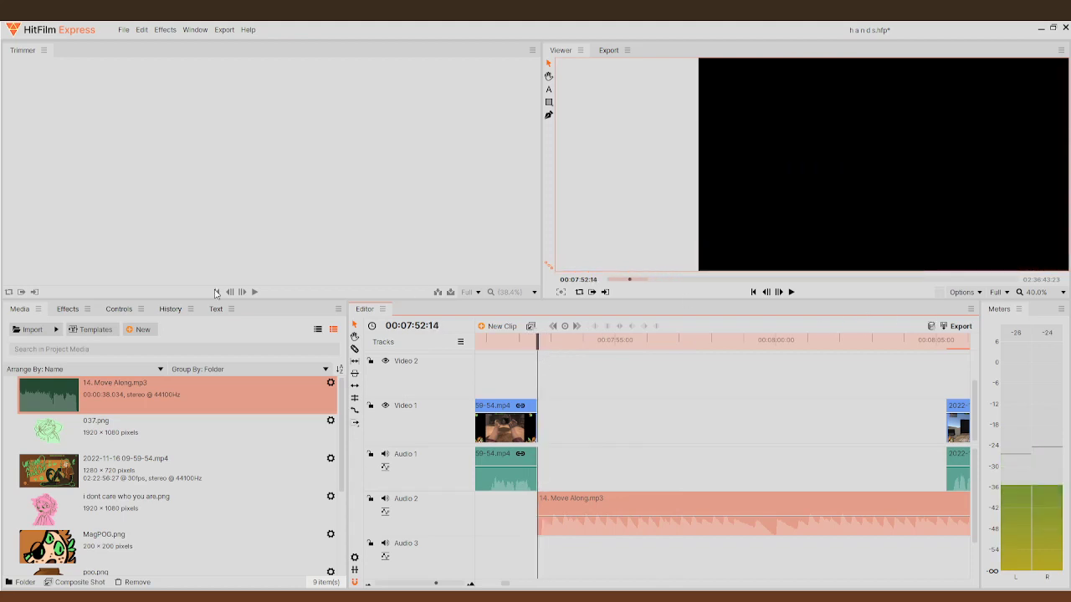
# - Bring the whole black frame at 00:07:52:14 into view and open the text formatting settings
pyautogui.scroll(-3, 962, 139)
pyautogui.scroll(3, 1025, 148)
pyautogui.scroll(-3, 942, 139)
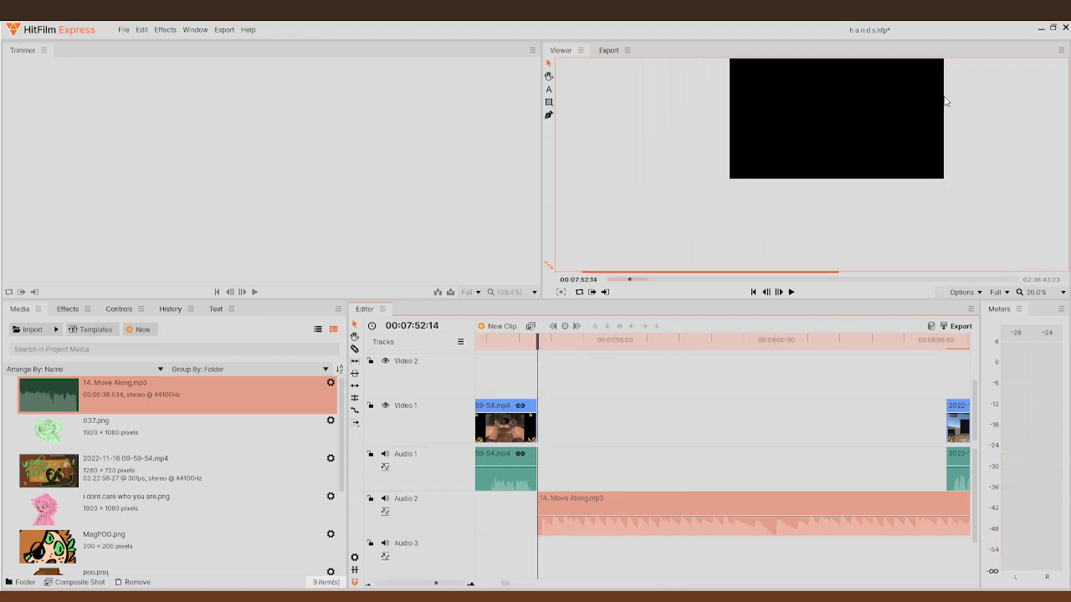
pyautogui.scroll(2, 914, 87)
pyautogui.scroll(-2, 915, 87)
pyautogui.scroll(1, 928, 73)
pyautogui.scroll(1, 908, 134)
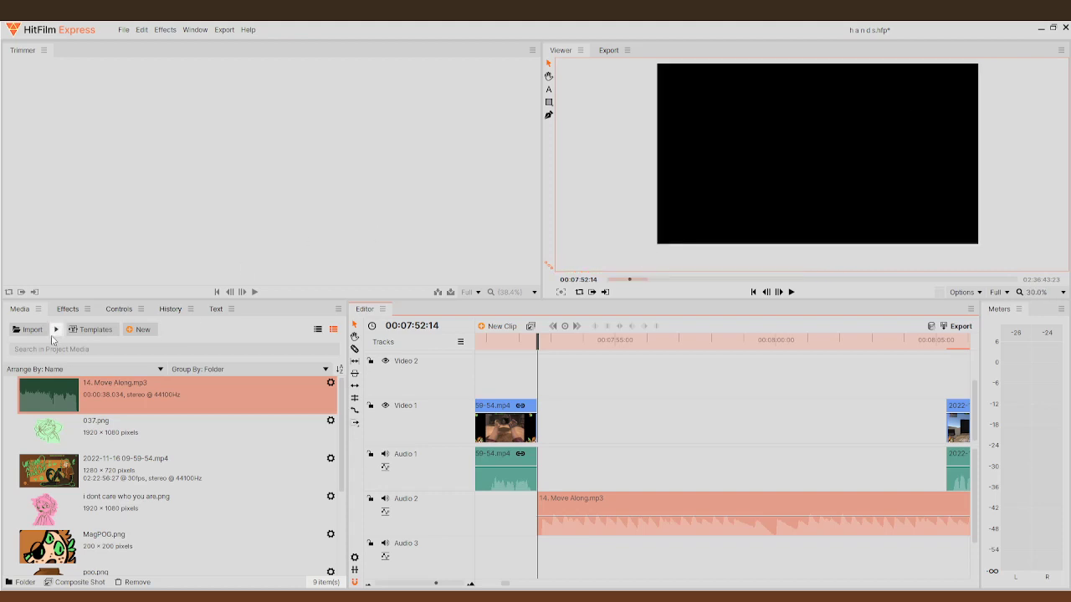
pyautogui.click(67, 309)
pyautogui.click(215, 309)
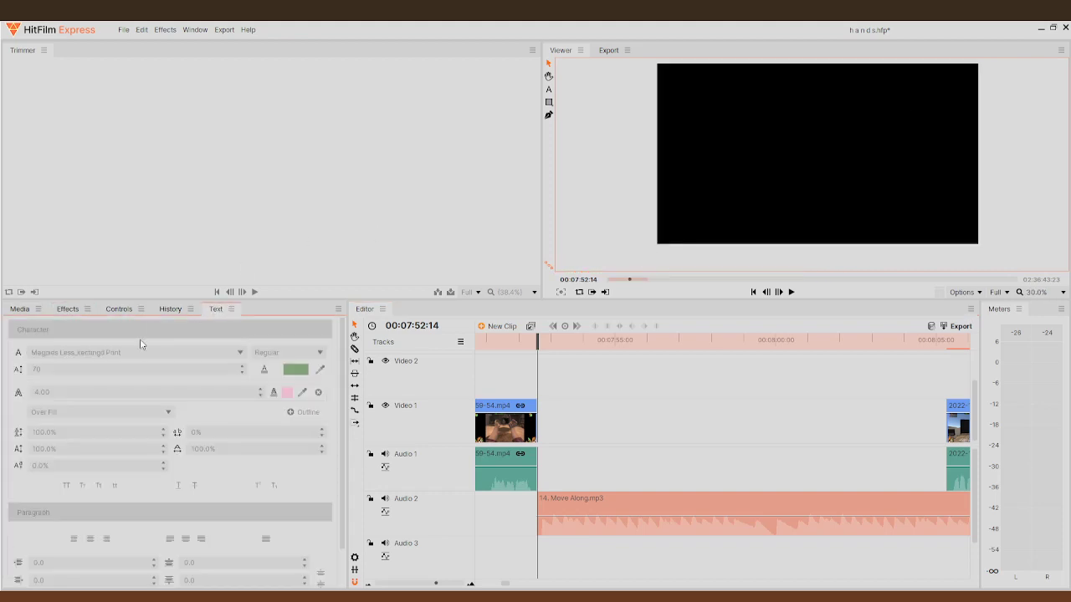
pyautogui.click(19, 309)
pyautogui.click(53, 471)
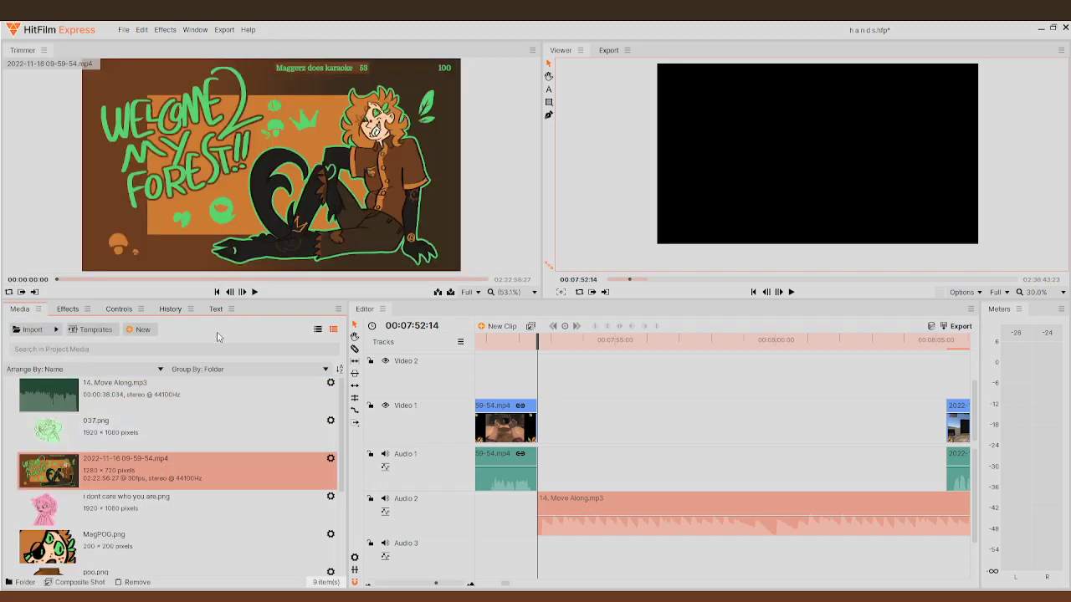
pyautogui.click(216, 309)
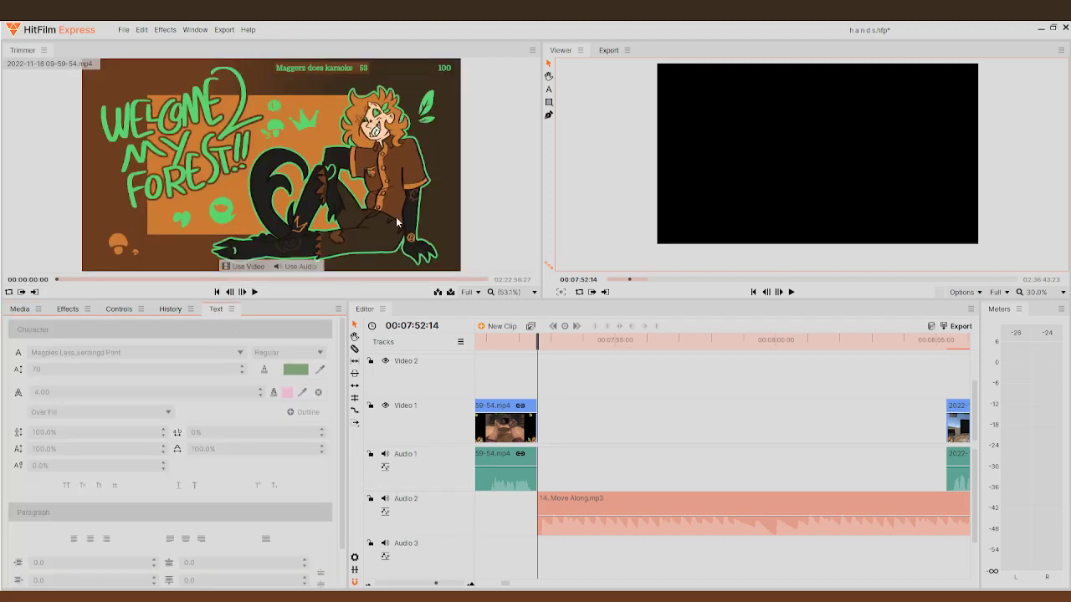
# - Add a text clip at 00:07:52:14 on the Video 1 track using the Mags Handwriting font
pyautogui.click(550, 96)
pyautogui.click(104, 356)
pyautogui.click(676, 122)
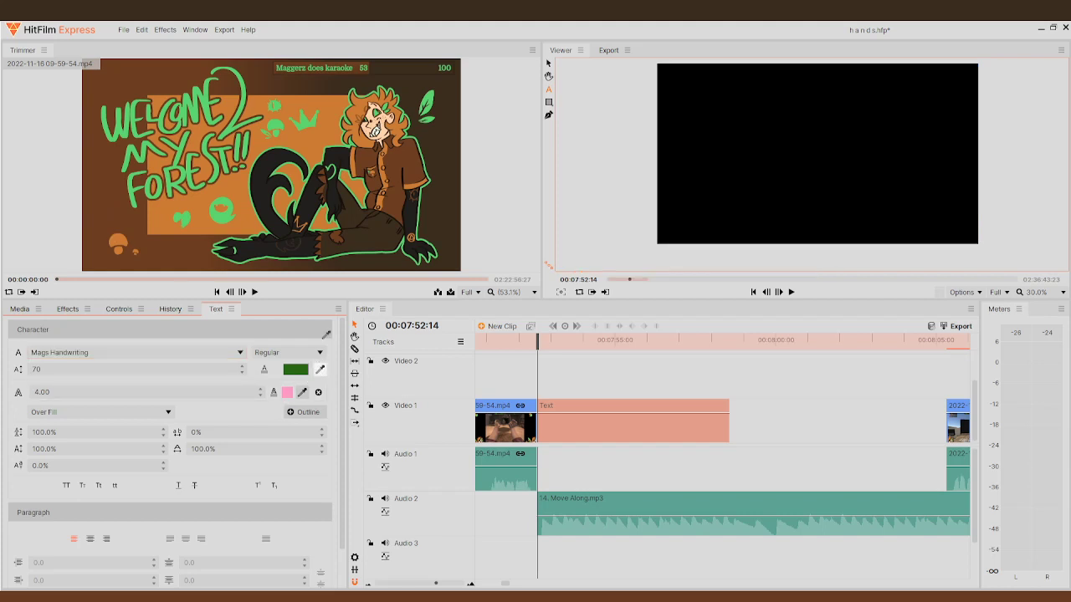
# - Set the text fill to dark brown and its outline to bright green, sampling both colours from the artwork in the trimmer
pyautogui.click(302, 391)
pyautogui.click(380, 99)
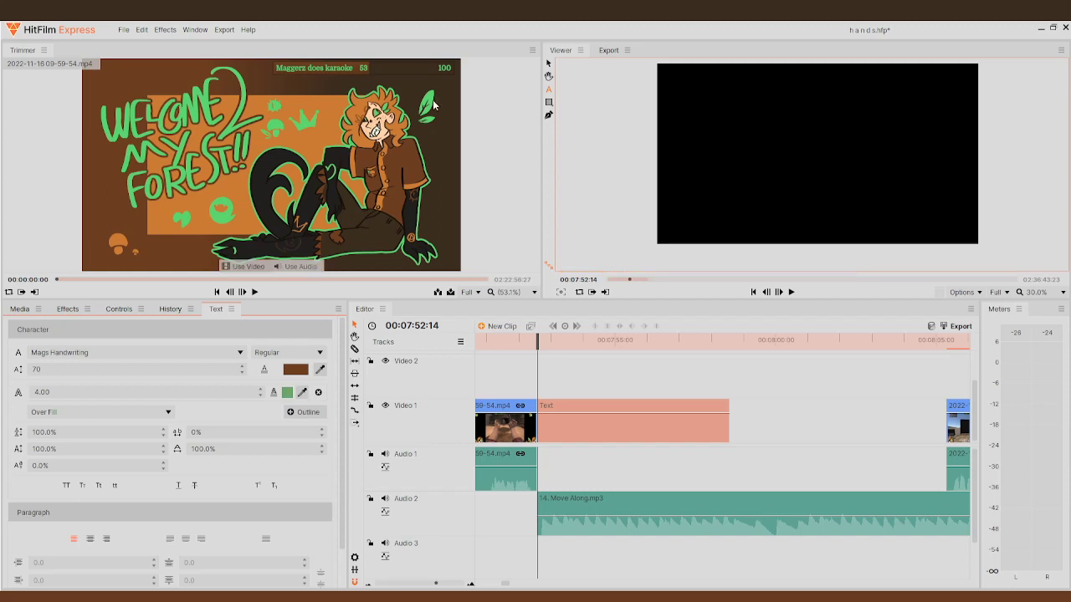
pyautogui.click(302, 392)
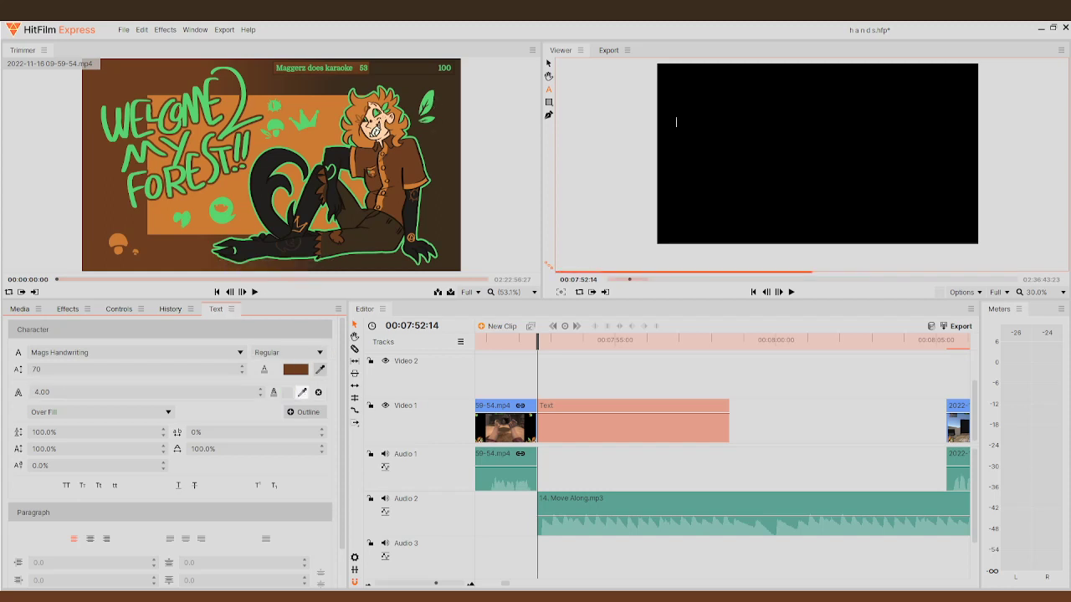
pyautogui.click(318, 247)
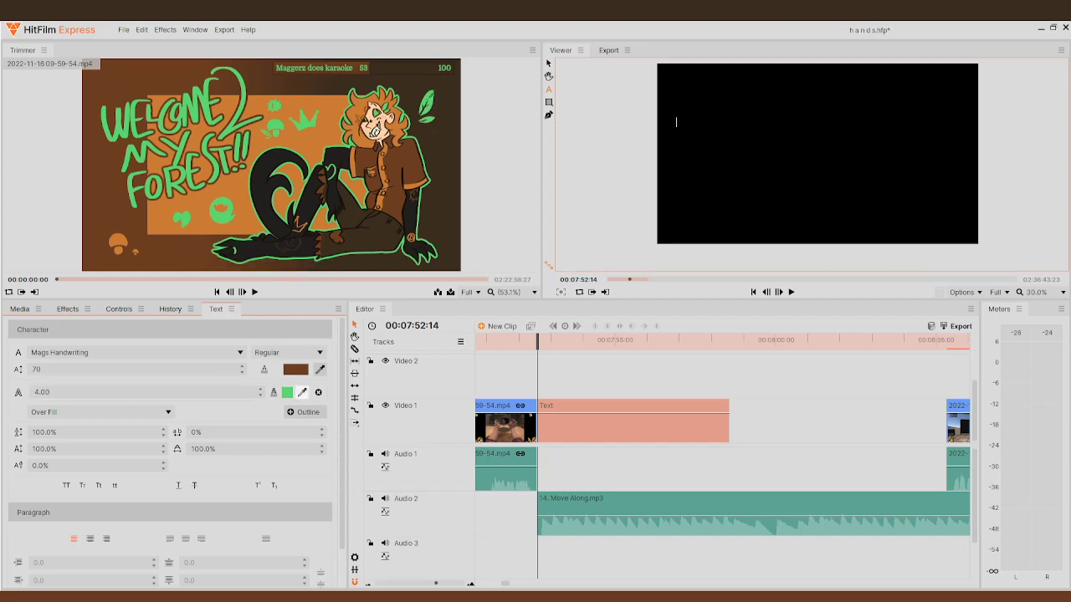
# - Set the text size to 150 and the outline width to 7
pyautogui.click(206, 369)
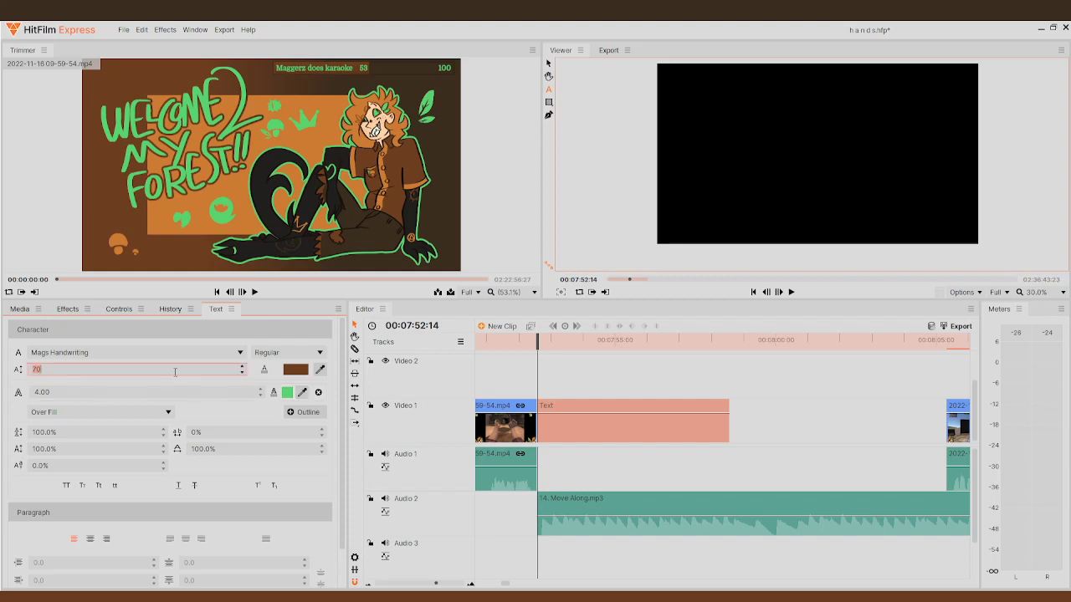
pyautogui.write('150')
pyautogui.click(152, 390)
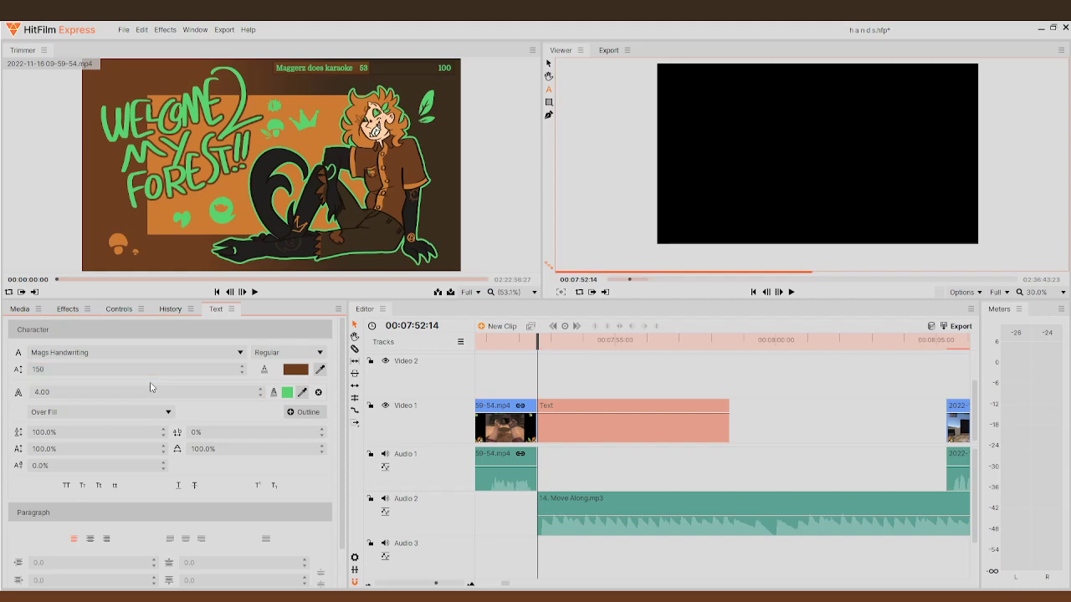
pyautogui.write('7')
# - Enter the two-line caption "There was morw, but I'll do us both / a favour and end it here." and shift it slightly left and down
pyautogui.click(674, 124)
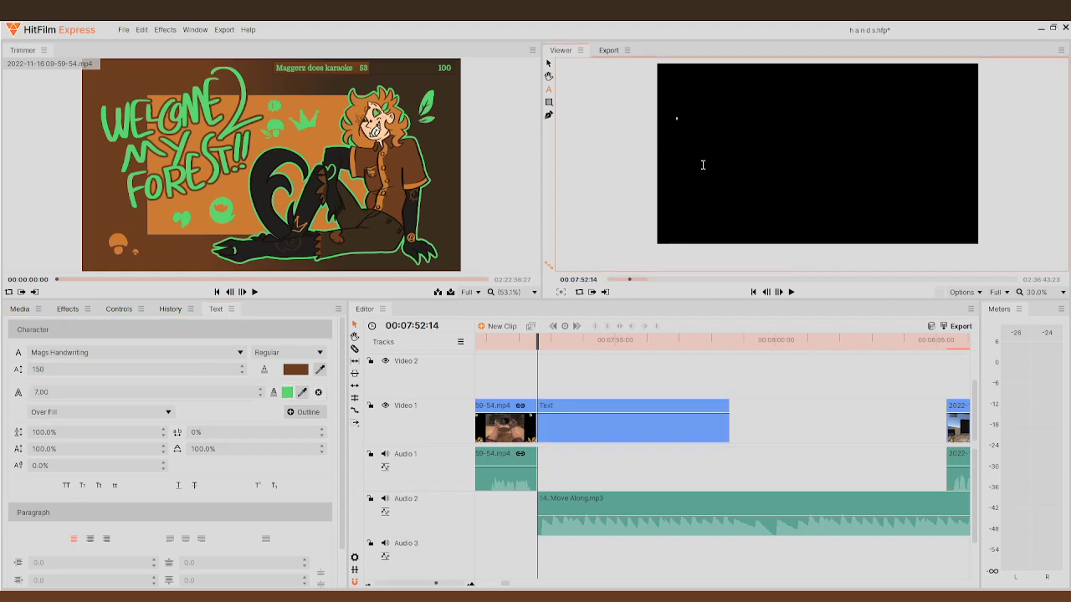
pyautogui.scroll(5, 677, 117)
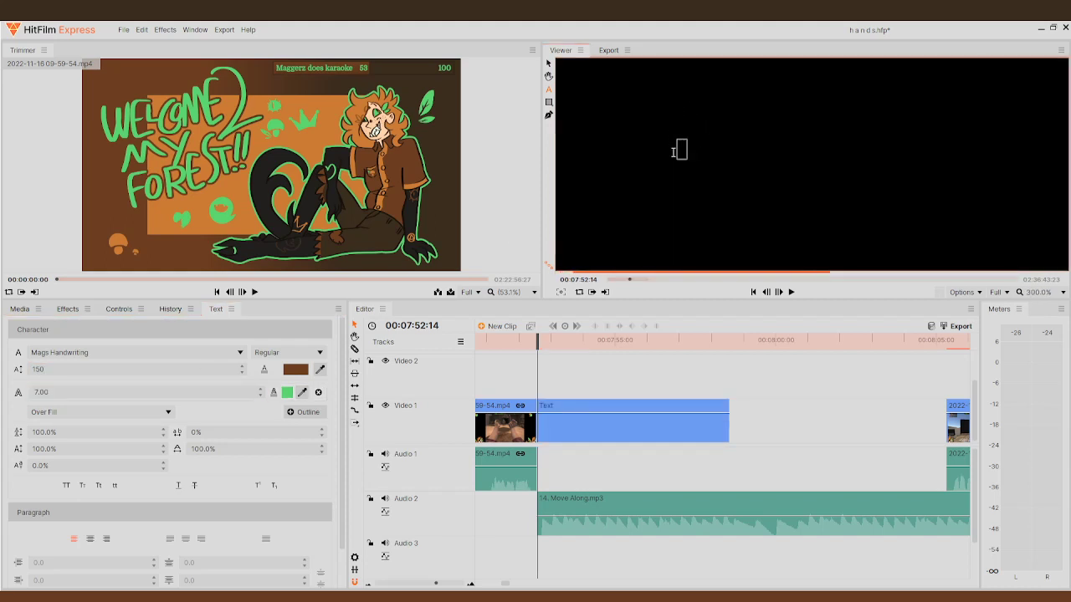
pyautogui.scroll(-5, 679, 151)
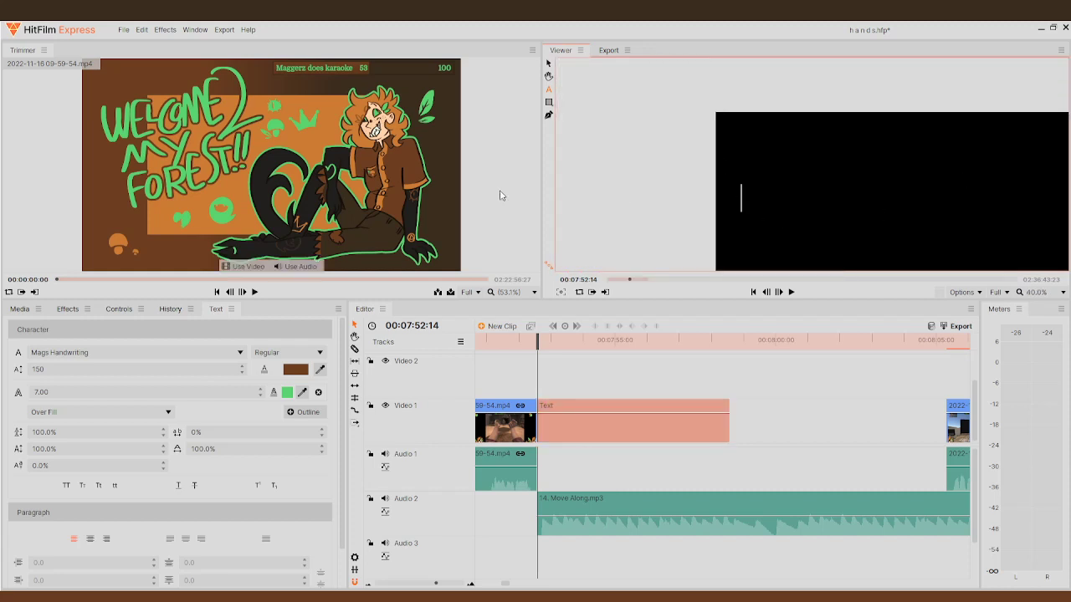
pyautogui.scroll(-2, 686, 180)
pyautogui.write('1')
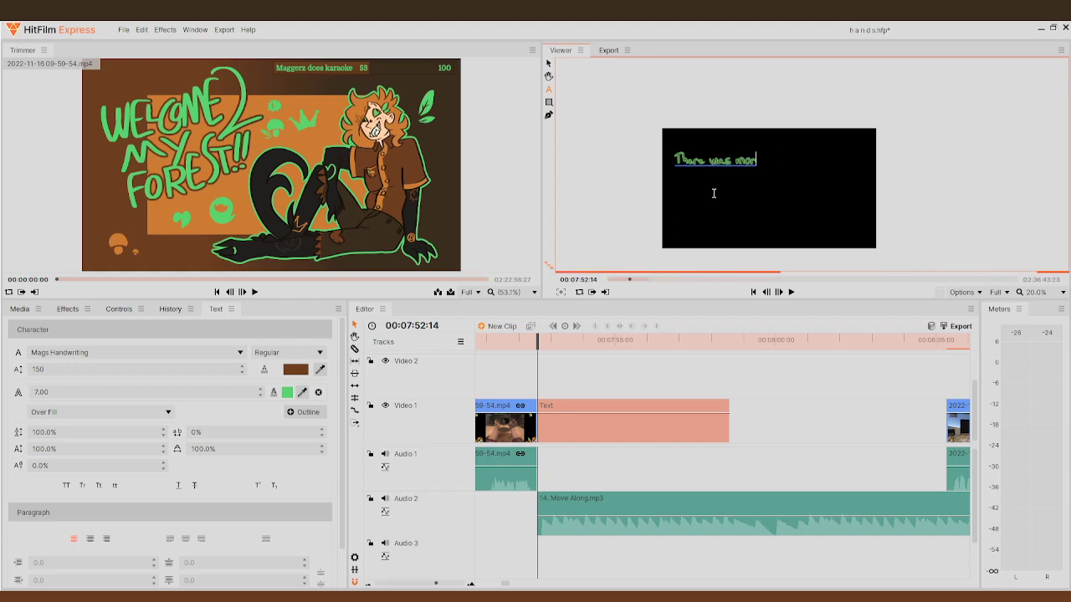
pyautogui.write('e')
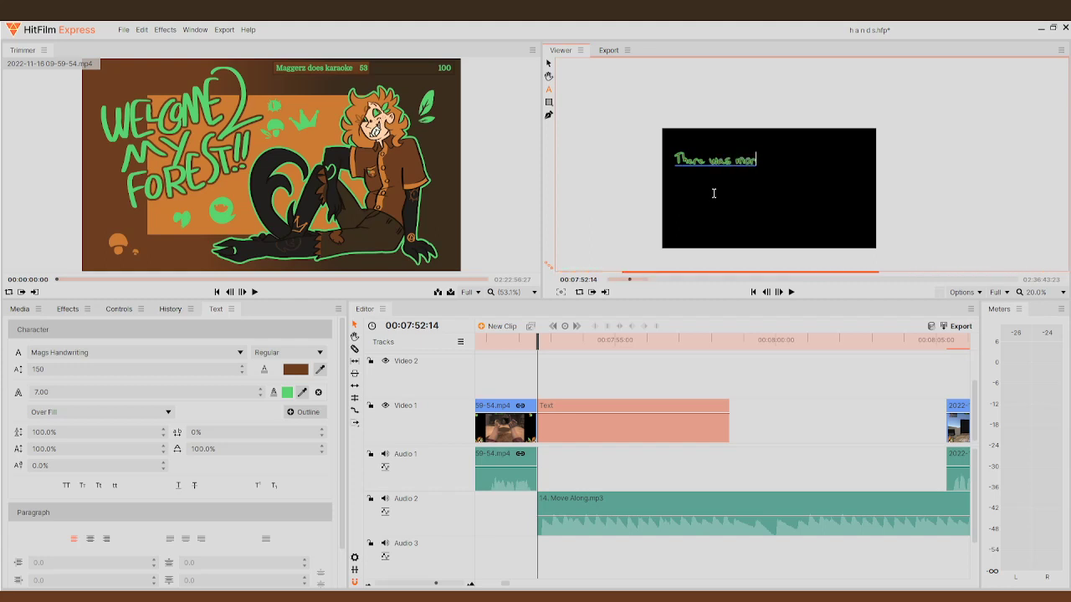
pyautogui.write(", but I'll do us")
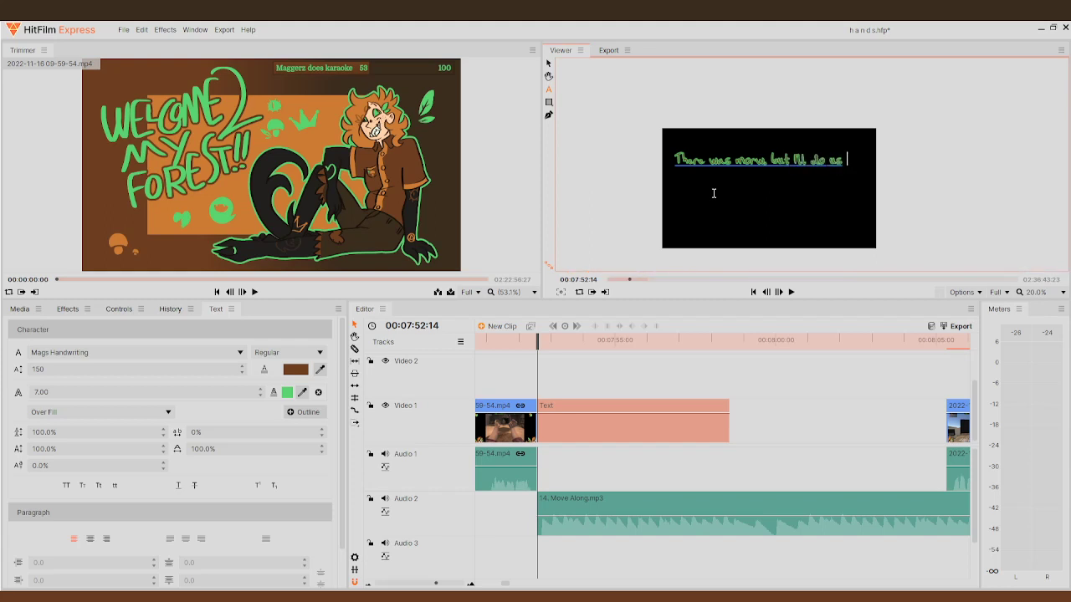
pyautogui.write(' both')
pyautogui.press('Return')
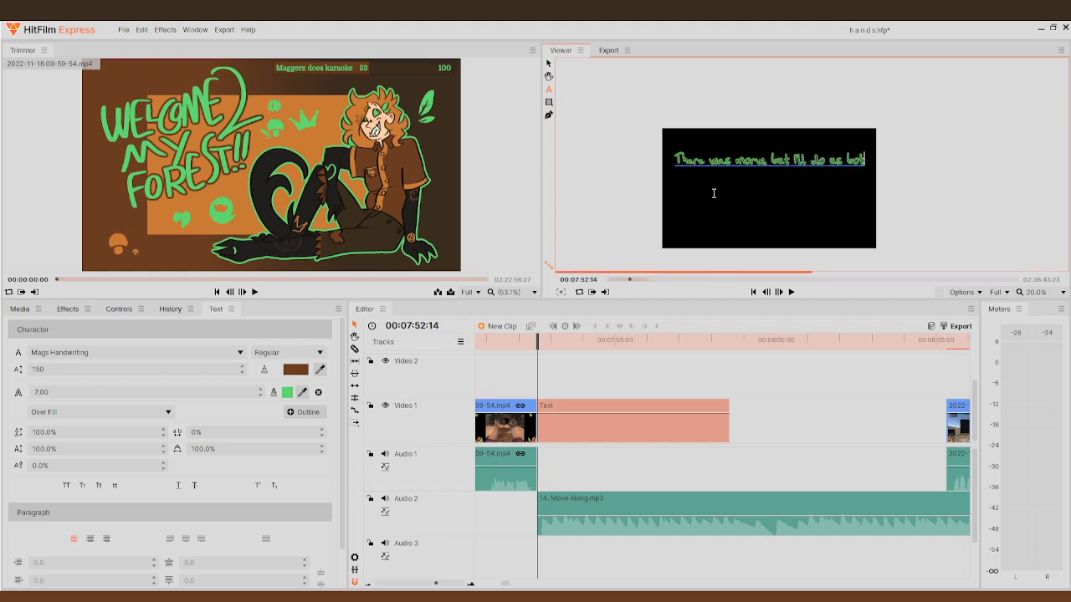
pyautogui.write('a favour and')
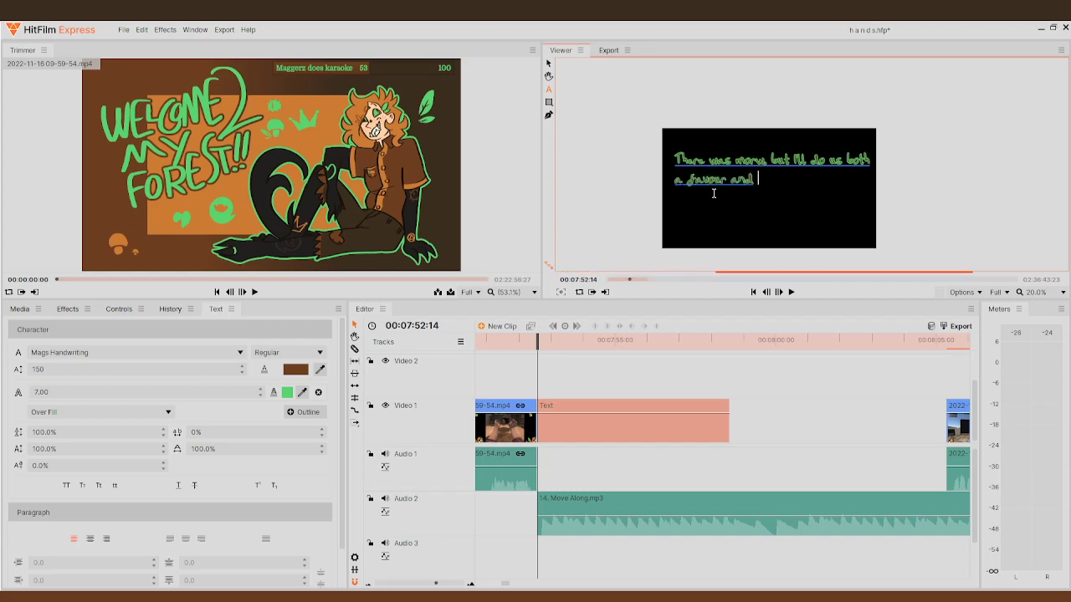
pyautogui.write(' end it here')
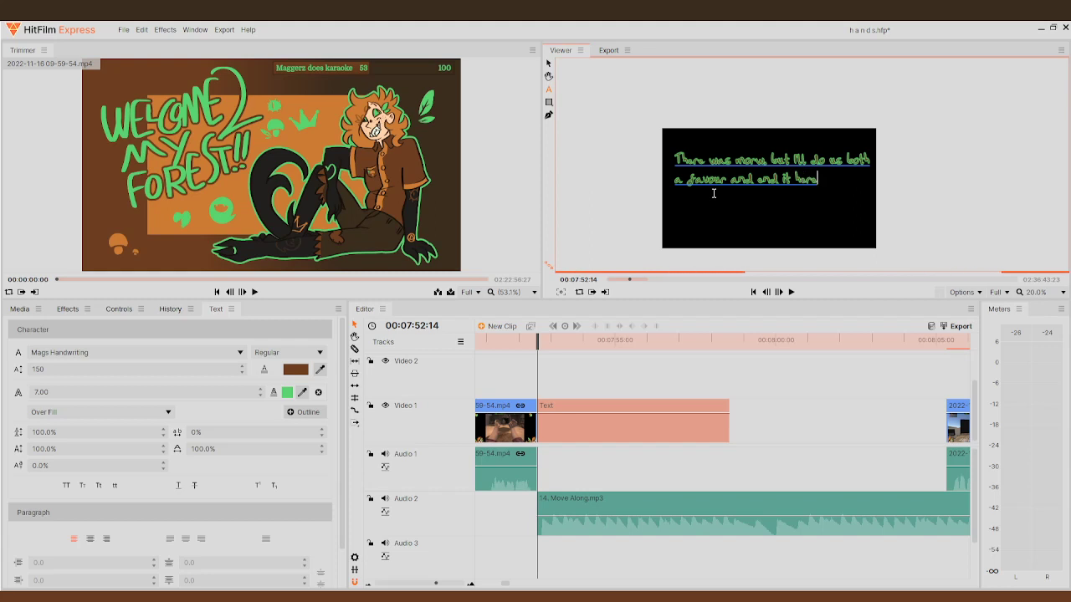
pyautogui.write('.')
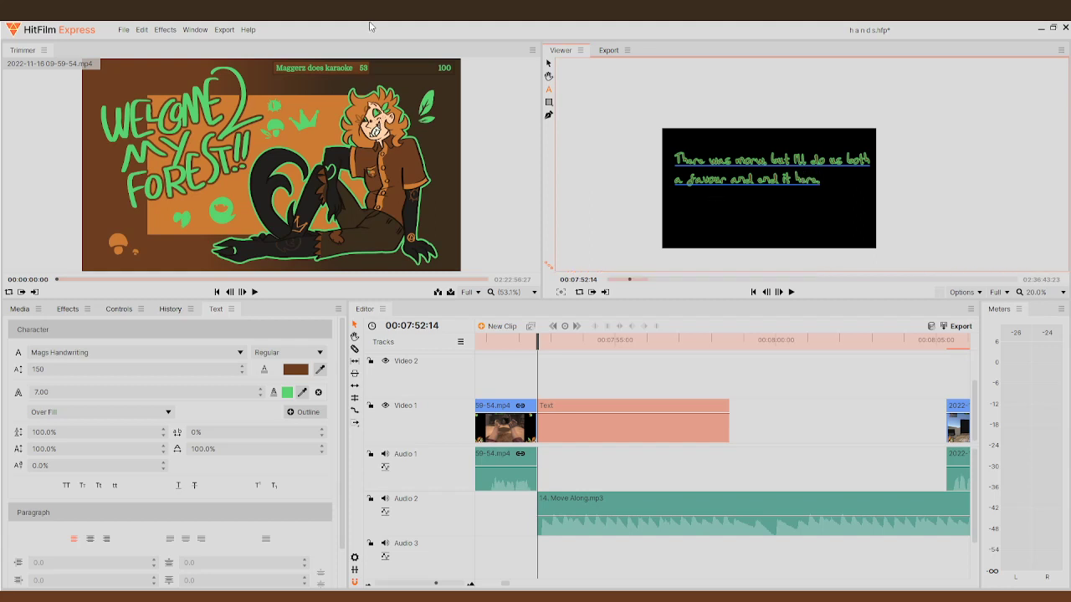
pyautogui.click(549, 63)
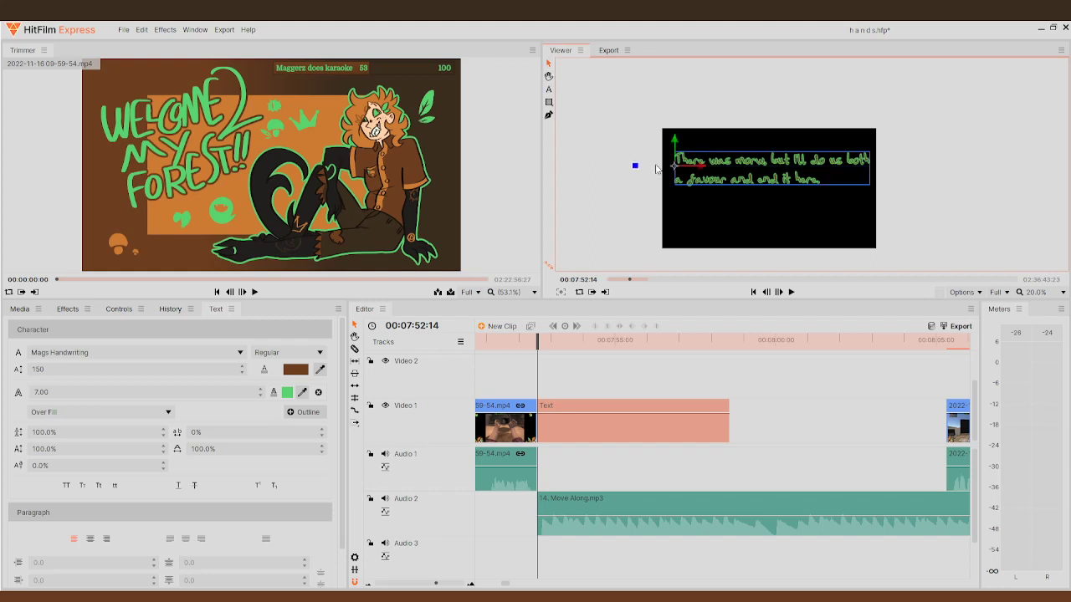
pyautogui.moveTo(674, 165); pyautogui.dragTo(666, 170)
# - Reword the caption to "There was morw, but I'll do your / ears a favour and end it here!" on two lines
pyautogui.doubleClick(784, 177)
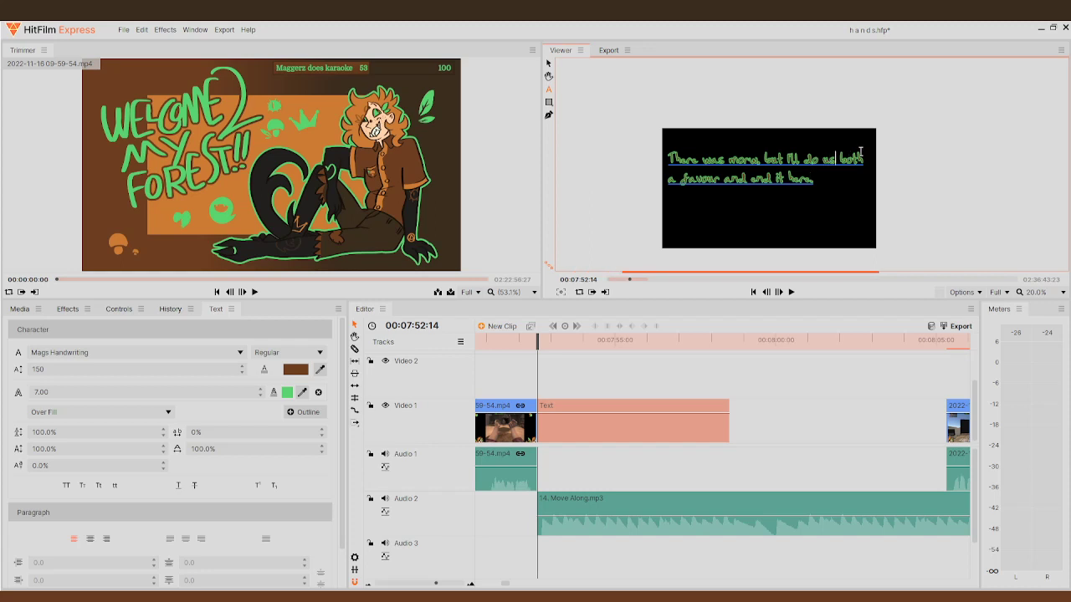
pyautogui.press('BackSpace')
pyautogui.press('BackSpace')
pyautogui.write('your ears')
pyautogui.press('BackSpace')
pyautogui.press('Return')
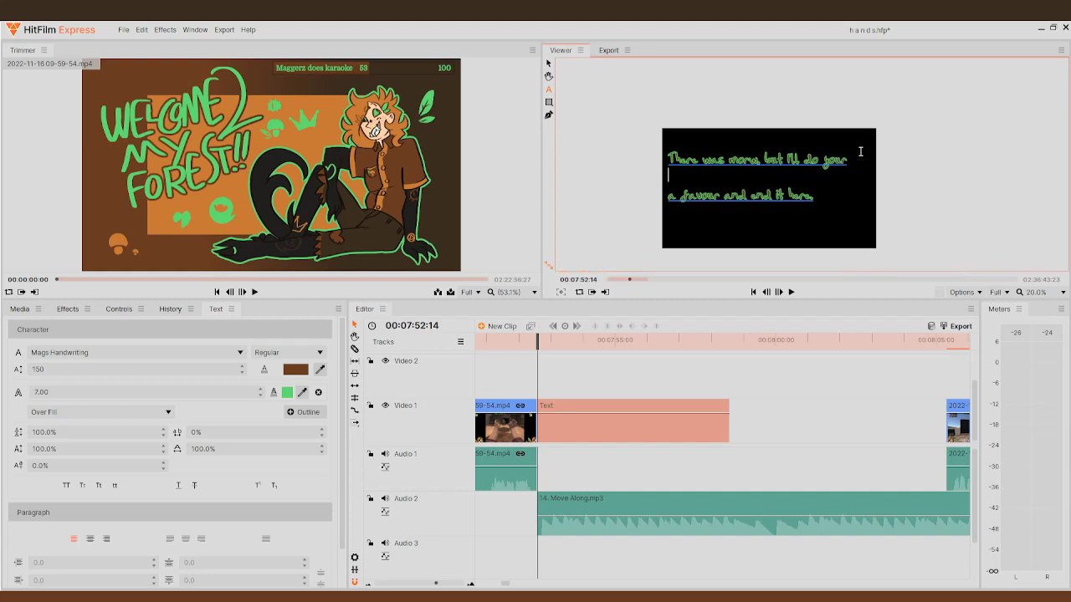
pyautogui.press('BackSpace')
pyautogui.write('ears a favour and end it here.')
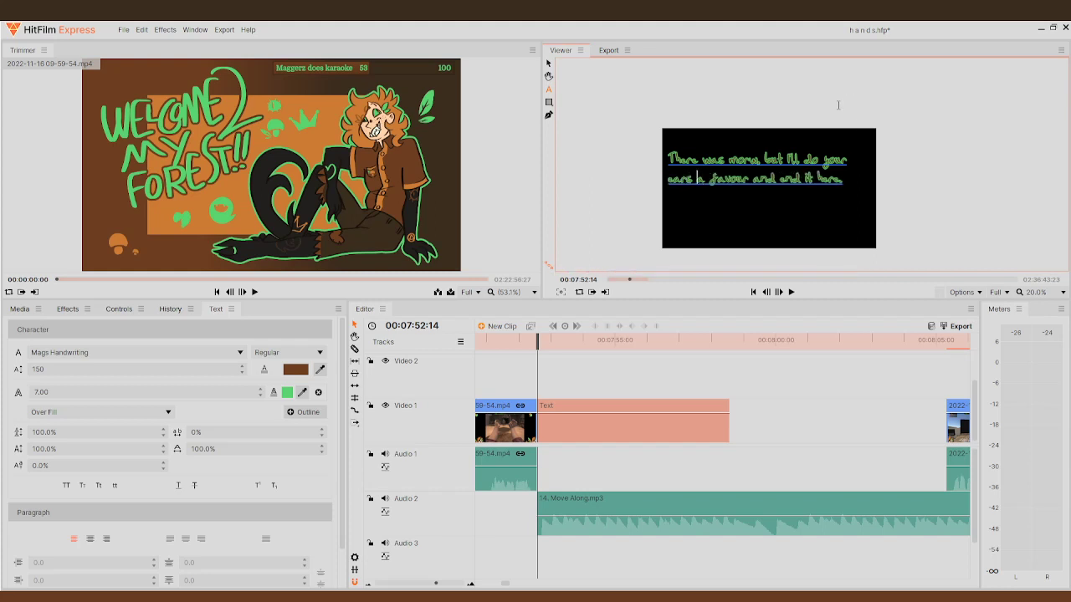
pyautogui.press('BackSpace')
pyautogui.write('!')
# - Move the caption so that it sits roughly centred in the black frame
pyautogui.click(549, 64)
pyautogui.moveTo(668, 169); pyautogui.dragTo(679, 189)
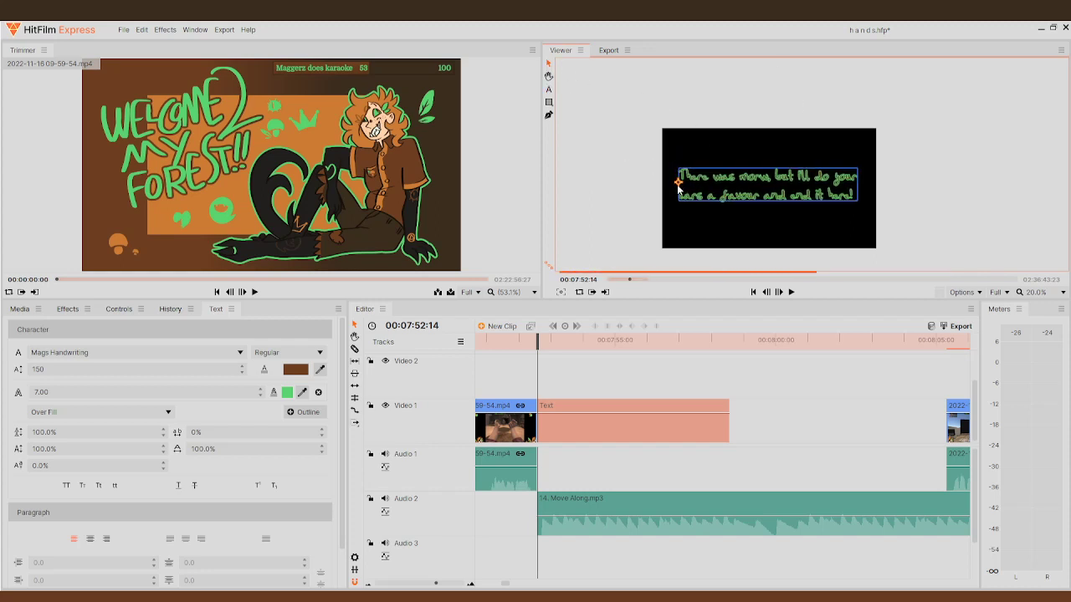
pyautogui.click(627, 245)
pyautogui.scroll(1, 627, 228)
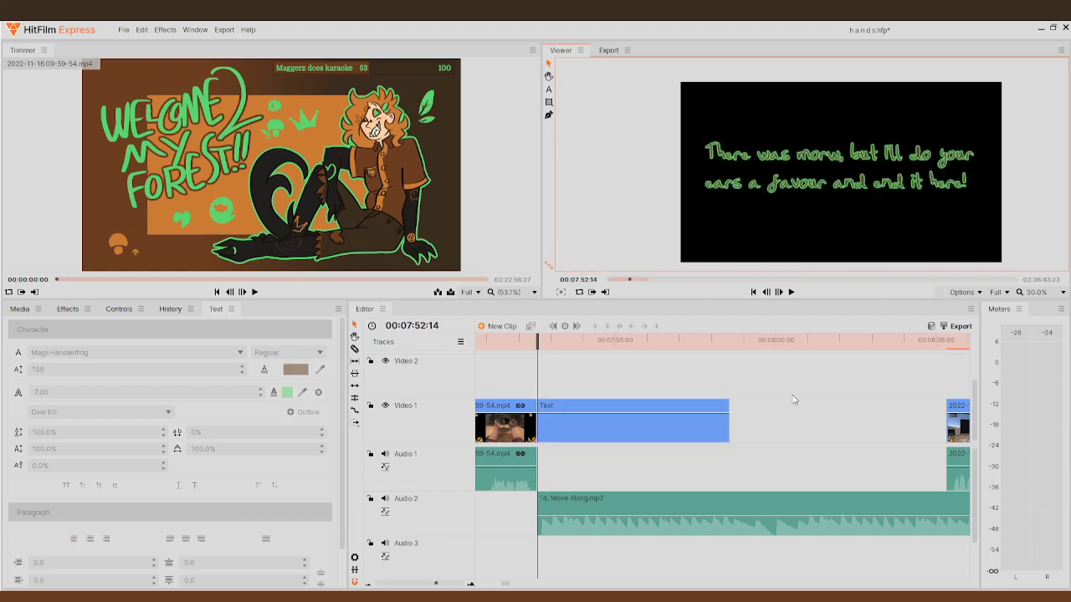
# - Correct "morw" to "more" in the caption's first line and finish editing
pyautogui.doubleClick(830, 159)
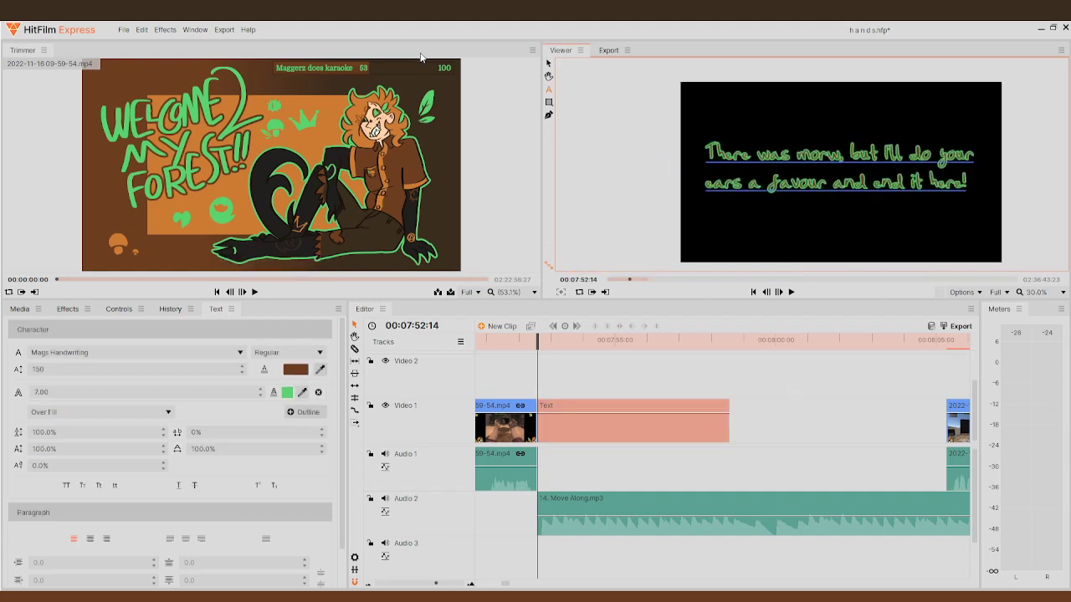
pyautogui.press('BackSpace')
pyautogui.write('e')
pyautogui.press('Escape')
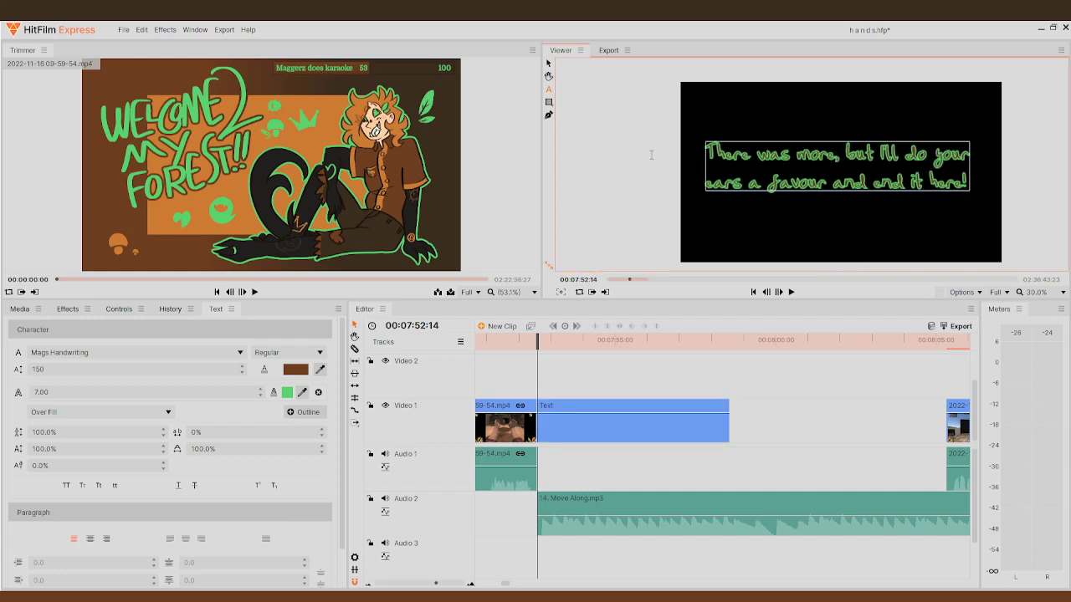
# - Play the caption to judge its reading time and split the text clip at 00:07:54:16
pyautogui.click(792, 291)
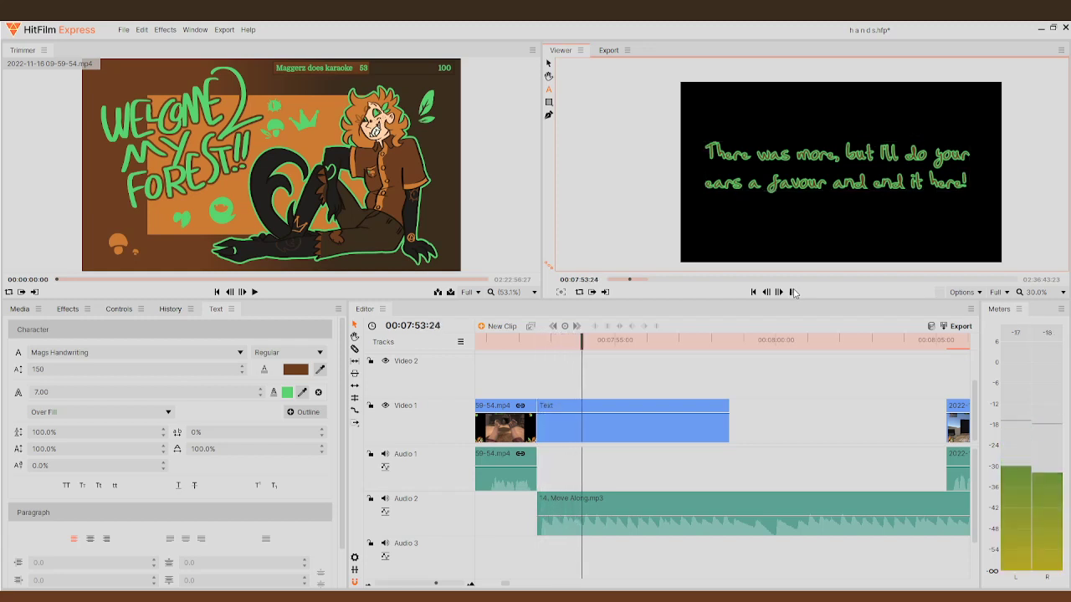
pyautogui.click(792, 291)
pyautogui.click(779, 297)
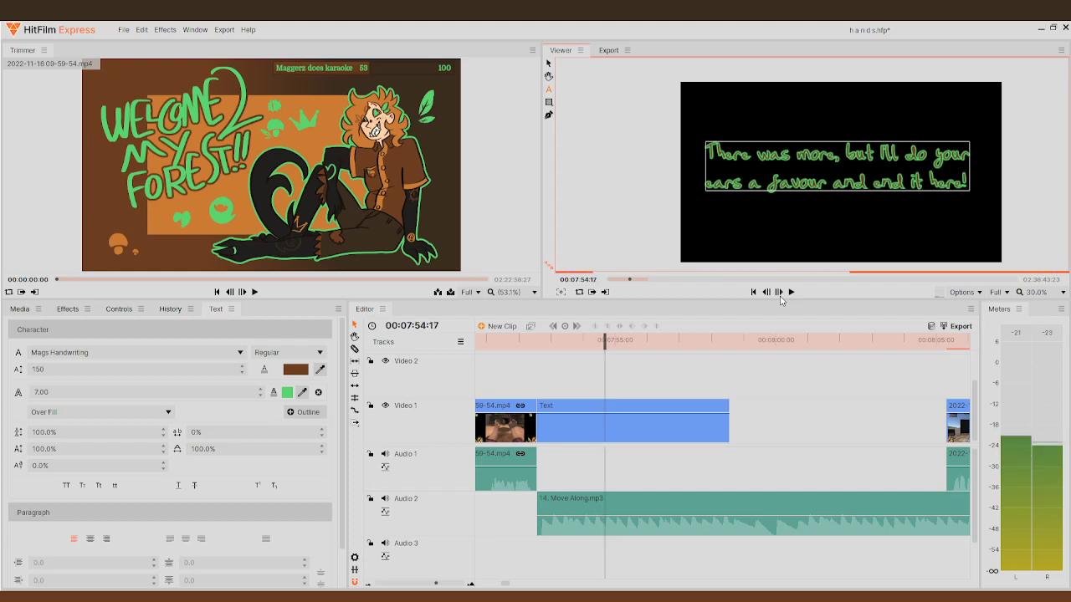
pyautogui.click(765, 293)
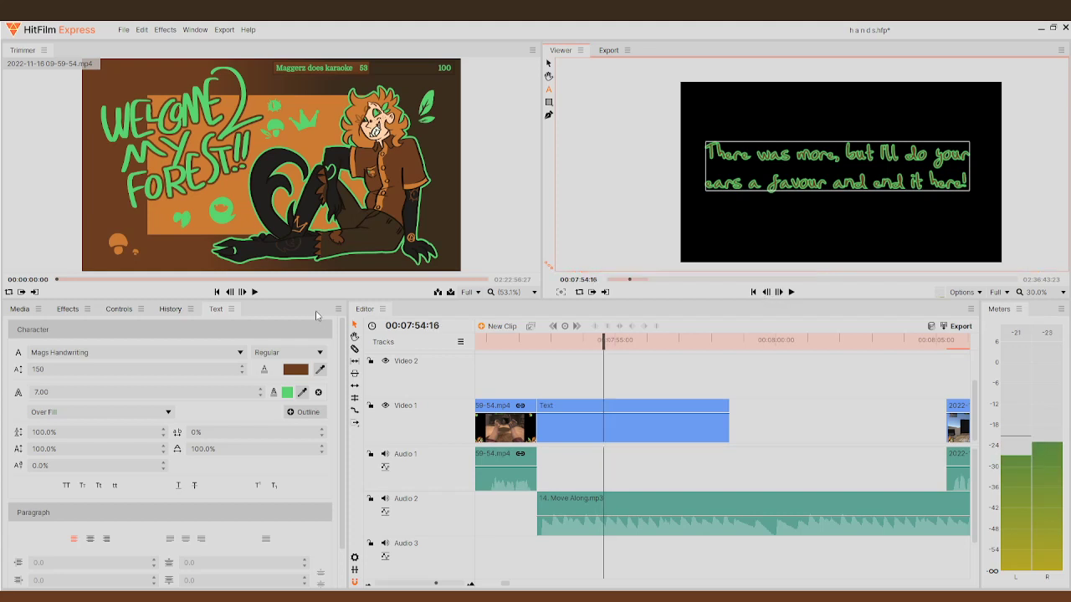
pyautogui.click(608, 426)
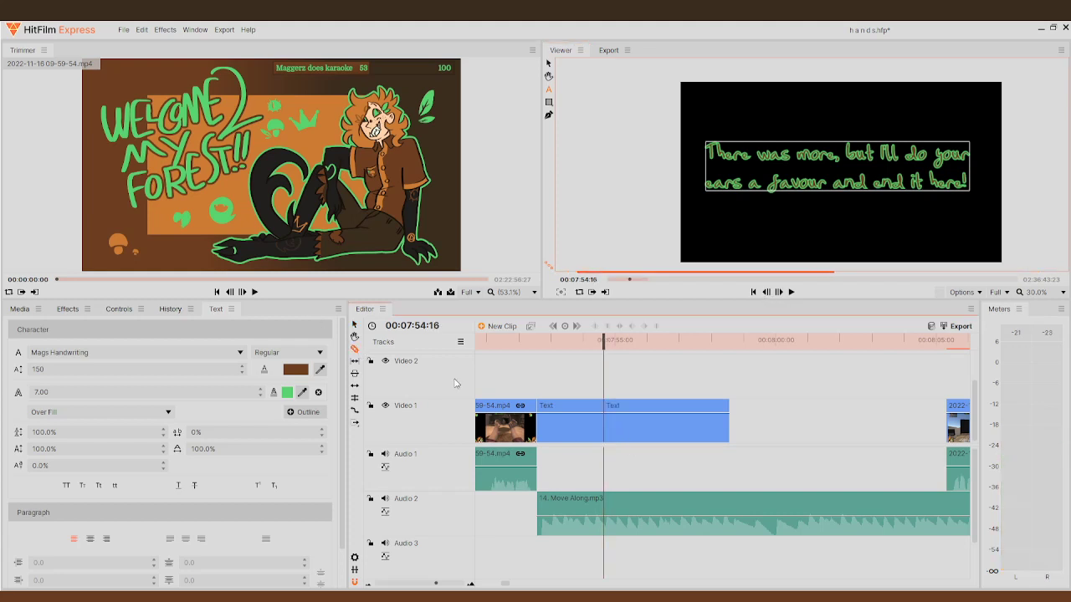
pyautogui.click(355, 325)
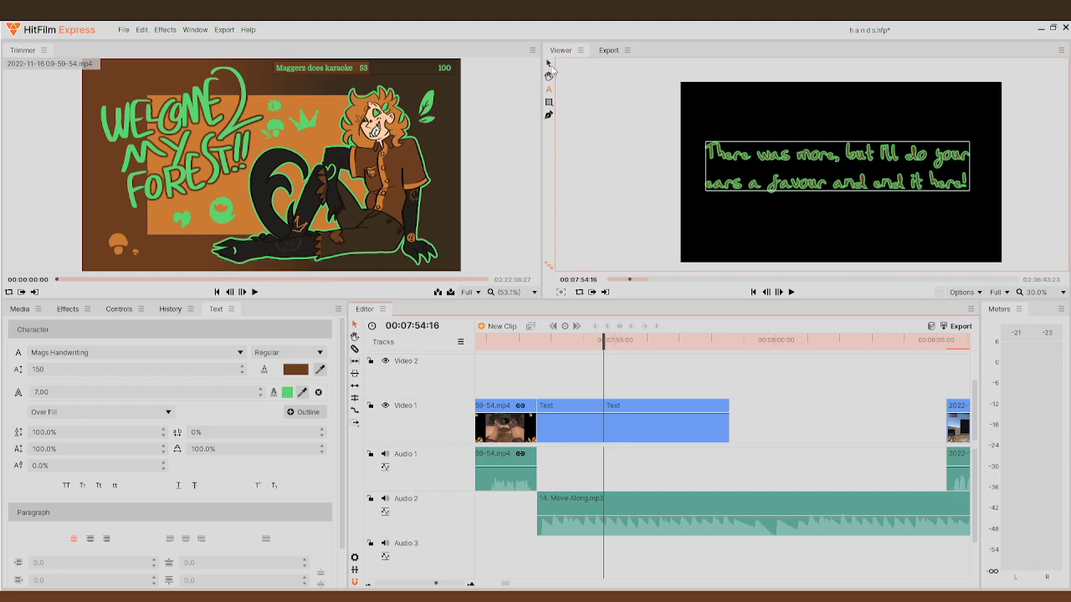
# - Replace the second text clip's wording with "Full VOD is on MaggieVODS and / includes moments such as these:" on two lines
pyautogui.click(778, 181)
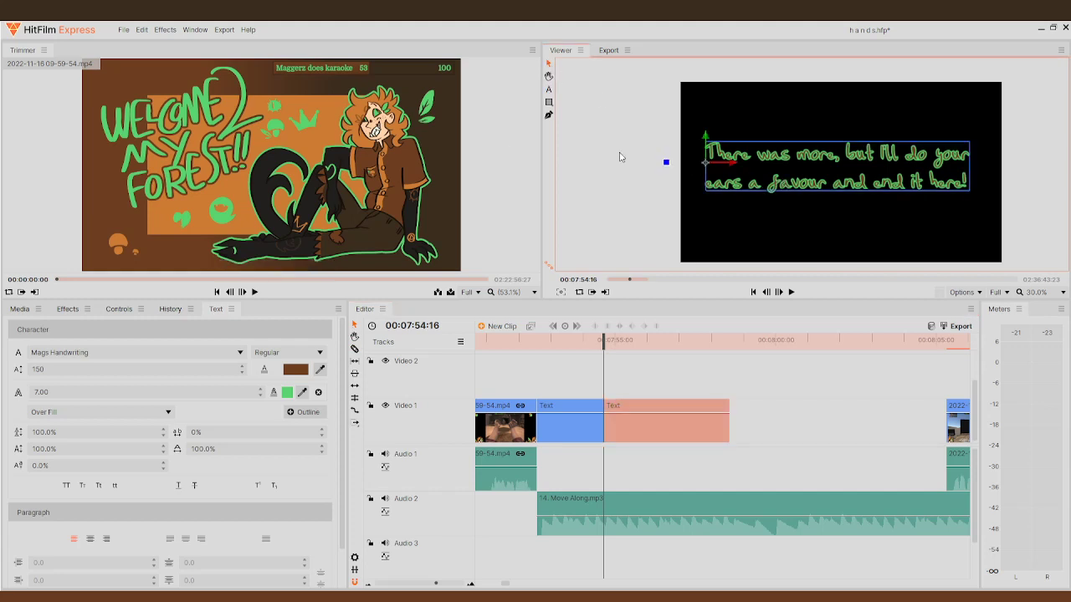
pyautogui.click(549, 90)
pyautogui.hotkey('ctrl', 'z')
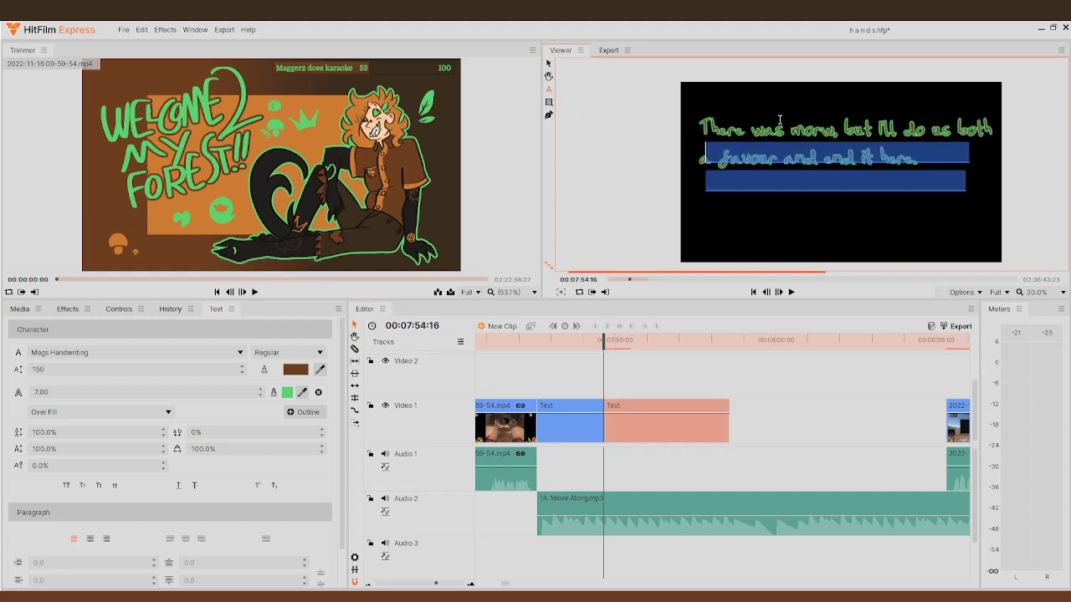
pyautogui.press('BackSpace')
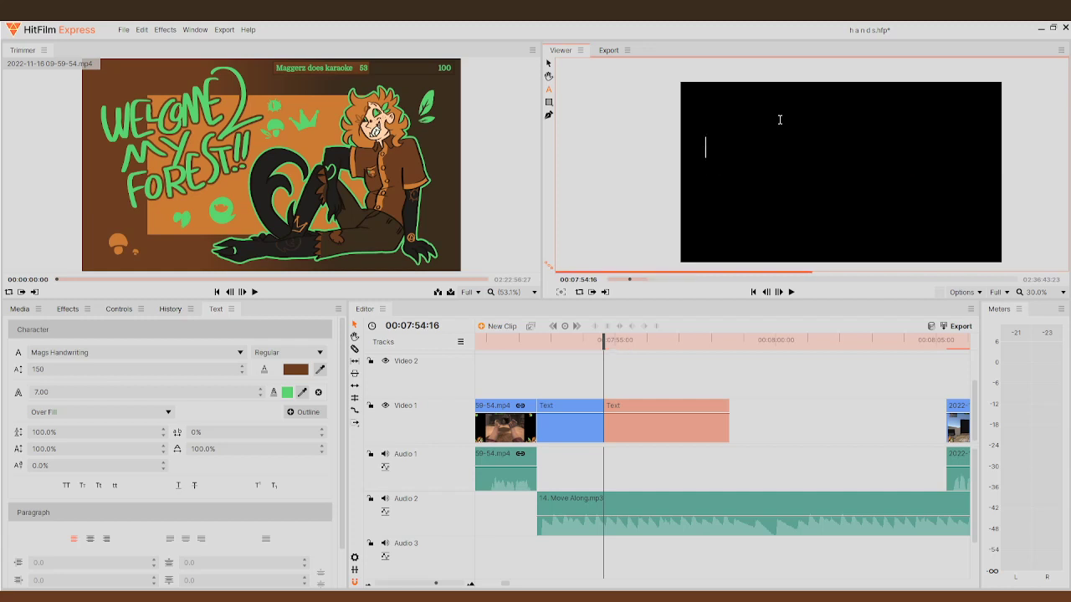
pyautogui.write('Full VOD id')
pyautogui.press('BackSpace')
pyautogui.write('s on Maggez')
pyautogui.press('BackSpace')
pyautogui.press('BackSpace')
pyautogui.write('ieVODS ')
pyautogui.write('and inclu')
pyautogui.write('des moments ')
pyautogui.write('such a ')
pyautogui.write('s these')
pyautogui.write(':')
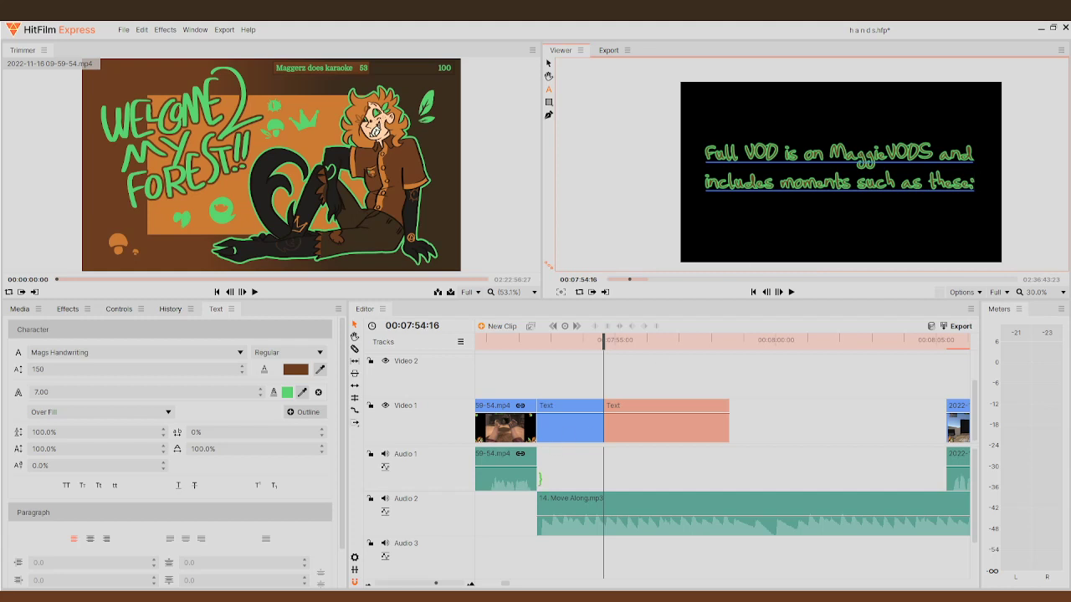
# - Play the second caption to judge its reading time and split the text and Move Along.mp3 clips at 00:07:56:13
pyautogui.click(791, 293)
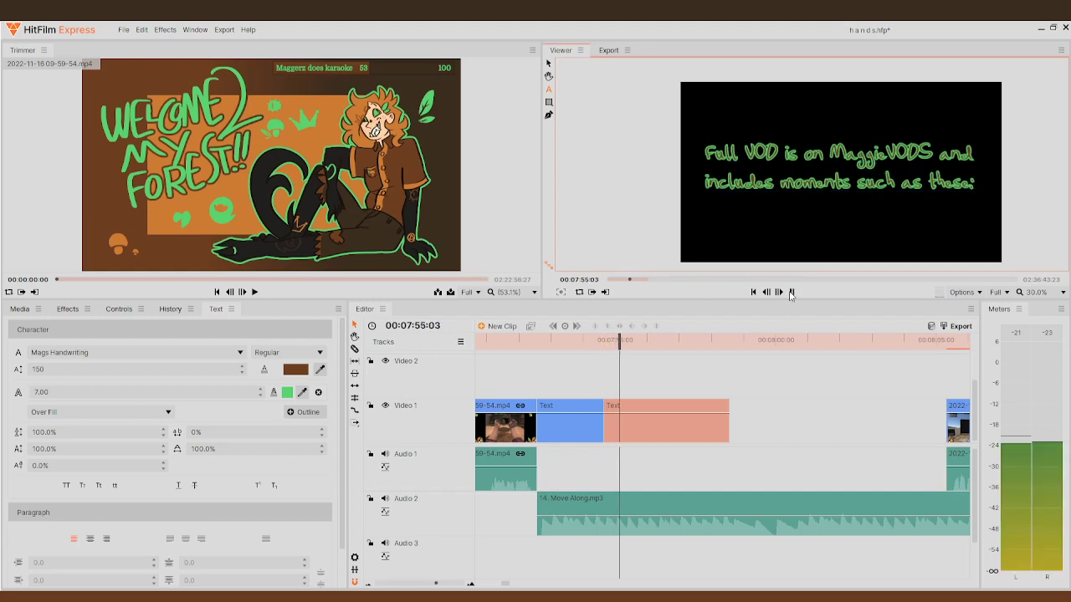
pyautogui.click(791, 293)
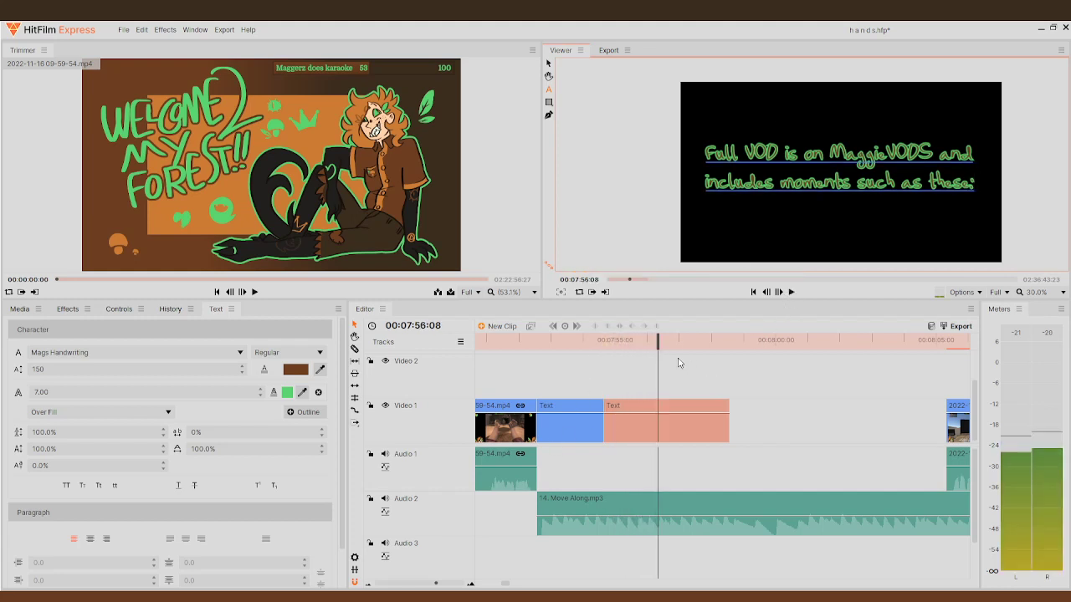
pyautogui.click(792, 293)
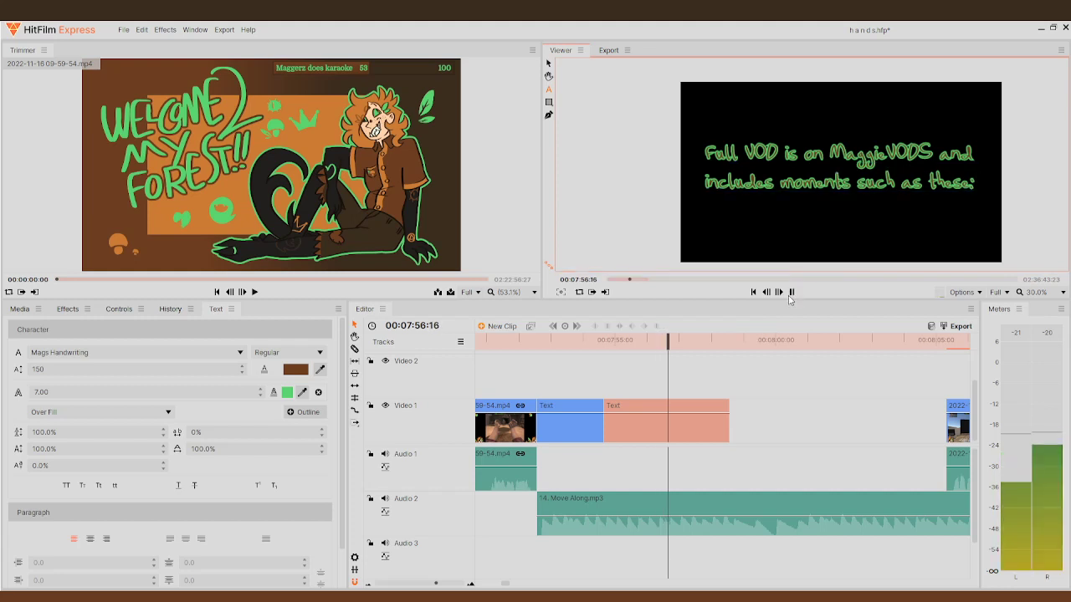
pyautogui.click(793, 293)
pyautogui.scroll(3, 724, 423)
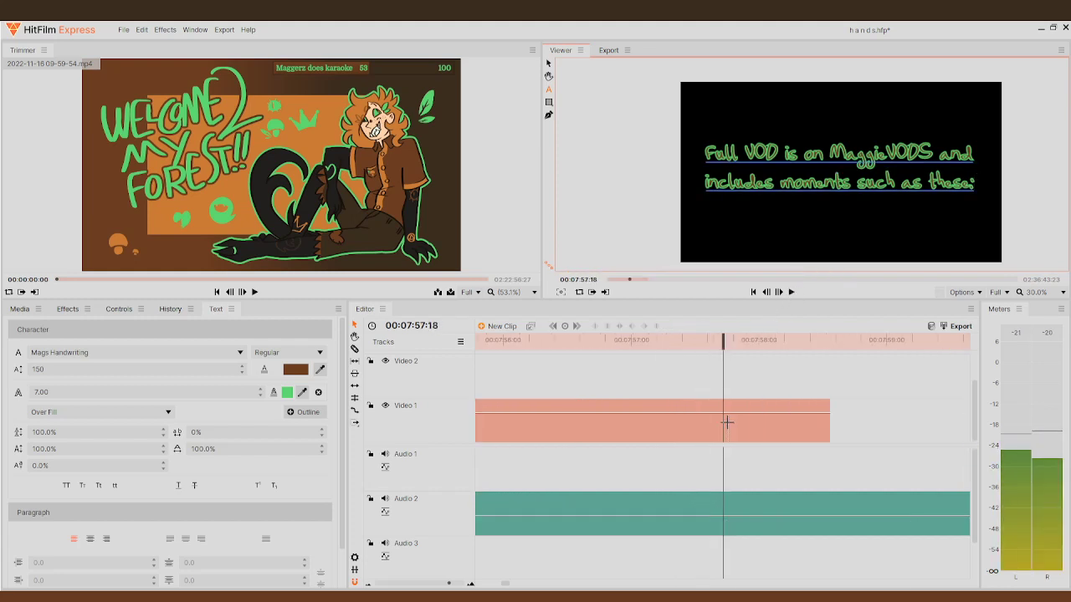
pyautogui.moveTo(683, 350); pyautogui.dragTo(564, 390)
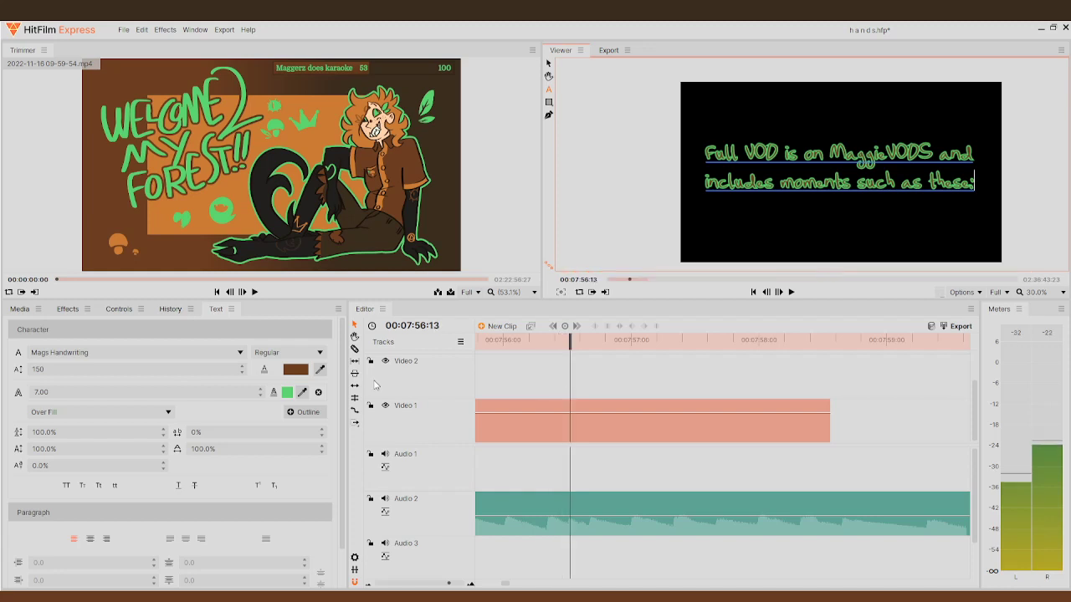
pyautogui.click(573, 425)
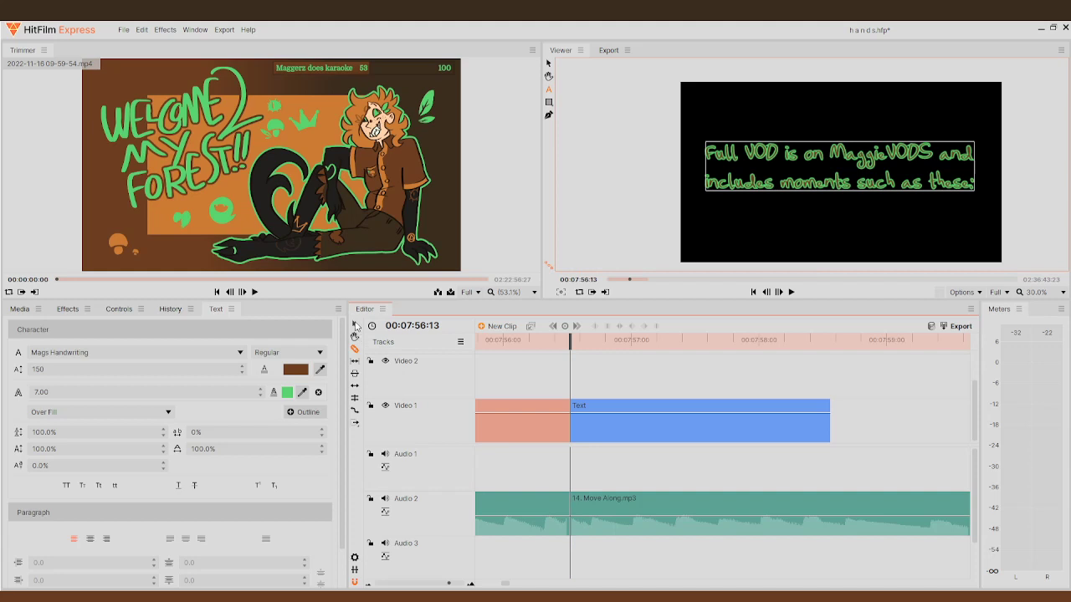
# - Delete the parts of the Move Along.mp3 music and the second caption that follow 00:07:56:13
pyautogui.click(670, 431)
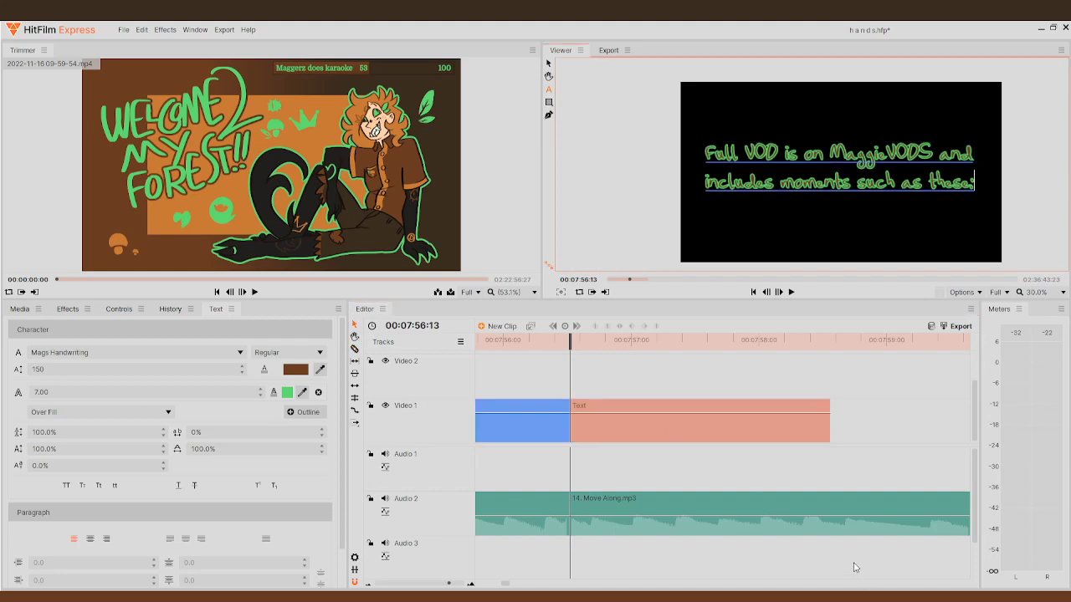
pyautogui.click(851, 526)
pyautogui.press('Delete')
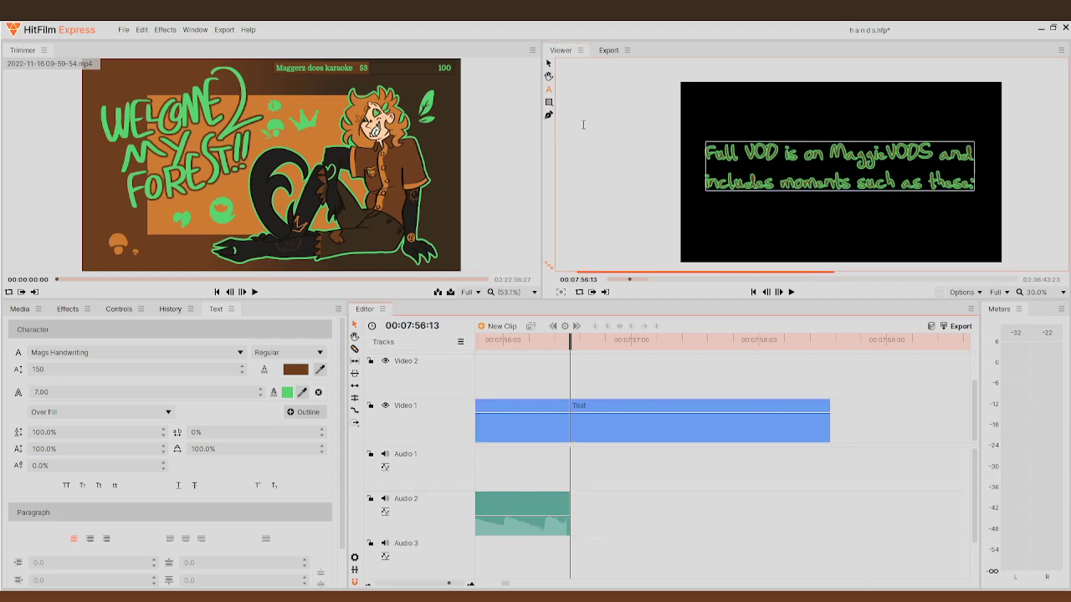
pyautogui.click(556, 67)
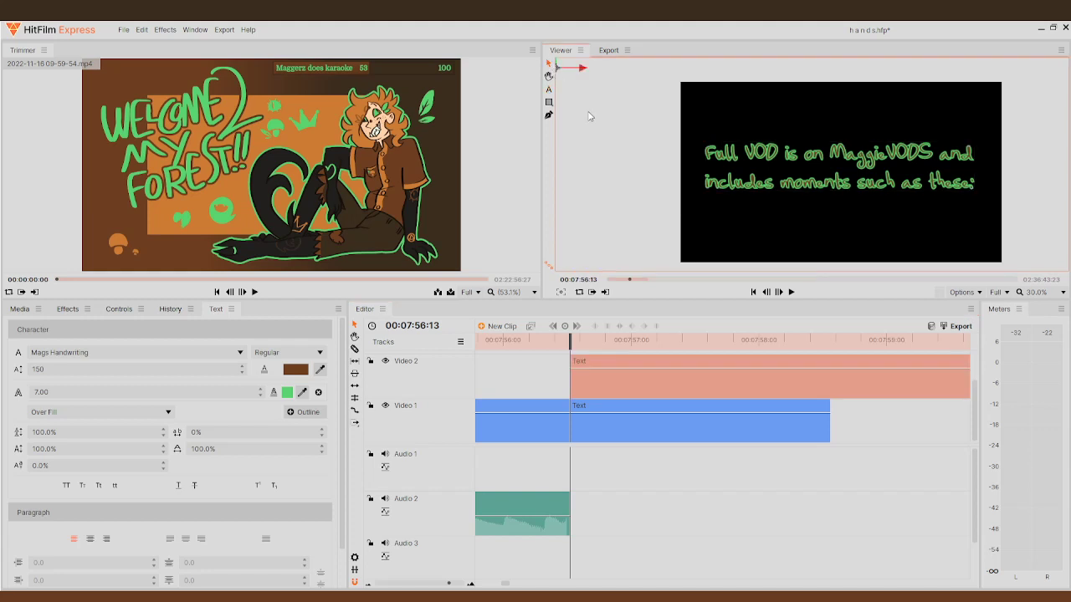
pyautogui.press('Delete')
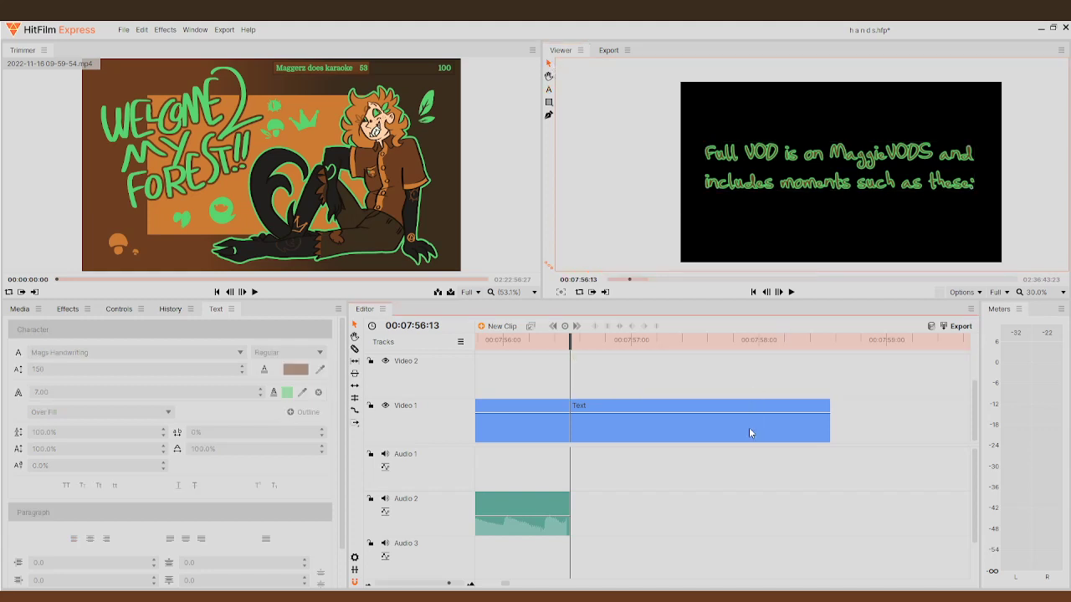
pyautogui.click(750, 433)
pyautogui.press('Delete')
# - Move the three extra clips and their audio together so that they start directly after the second caption
pyautogui.scroll(-5, 750, 432)
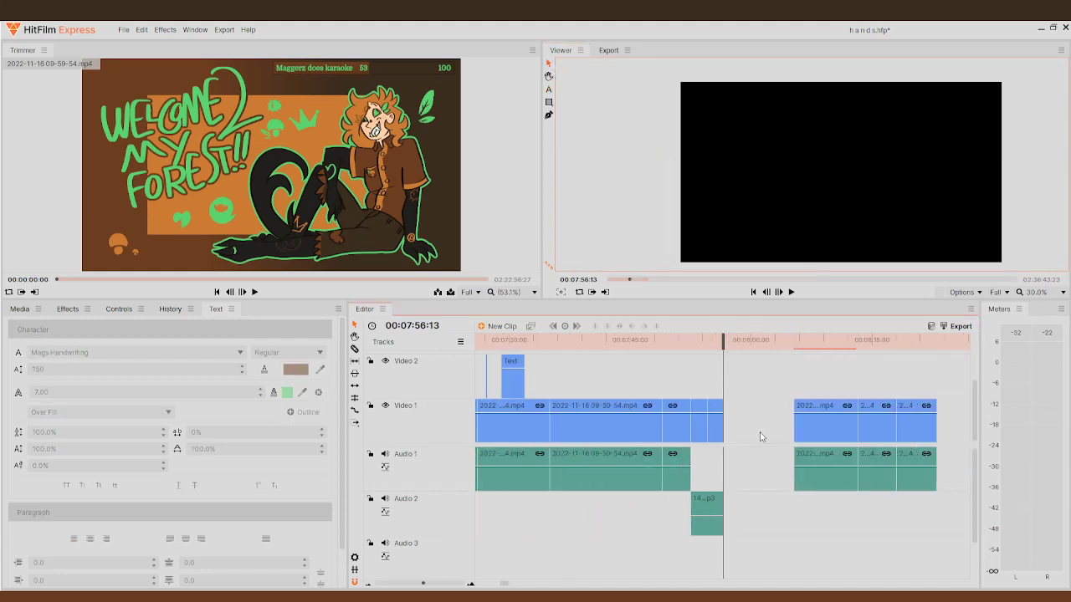
pyautogui.moveTo(776, 389); pyautogui.dragTo(960, 485)
pyautogui.moveTo(775, 434); pyautogui.dragTo(703, 439)
# - Play back the footage leading up to the closing captions
pyautogui.moveTo(679, 341); pyautogui.dragTo(484, 342)
pyautogui.click(793, 292)
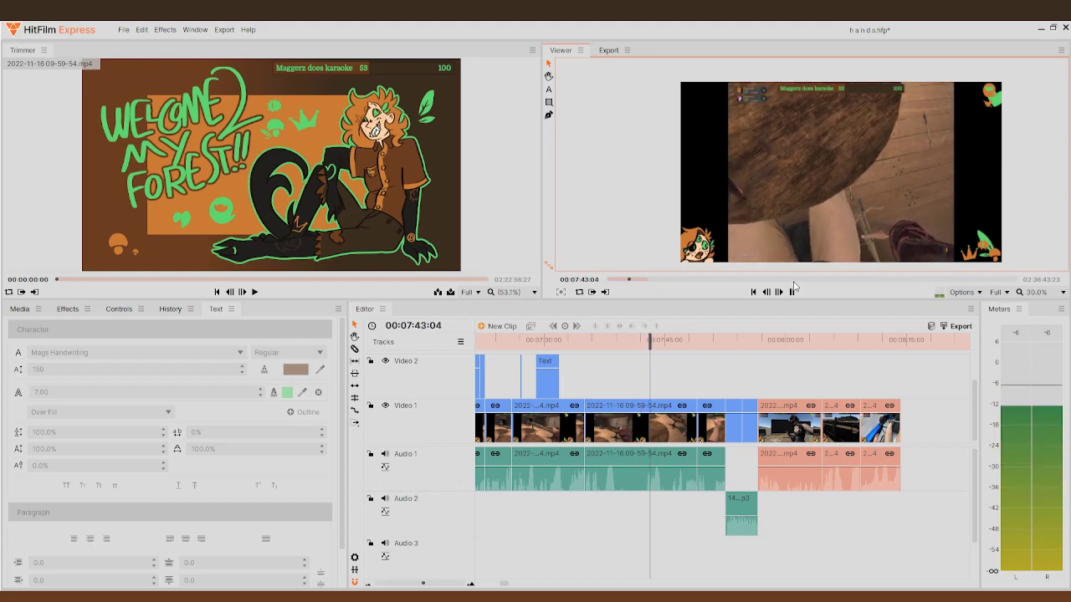
pyautogui.click(796, 280)
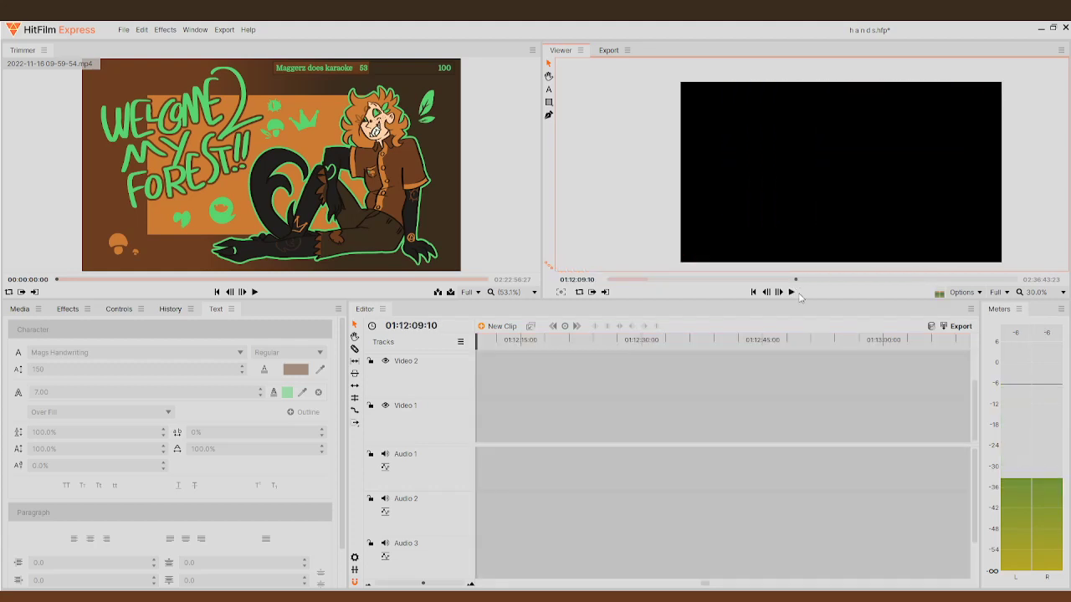
pyautogui.click(794, 293)
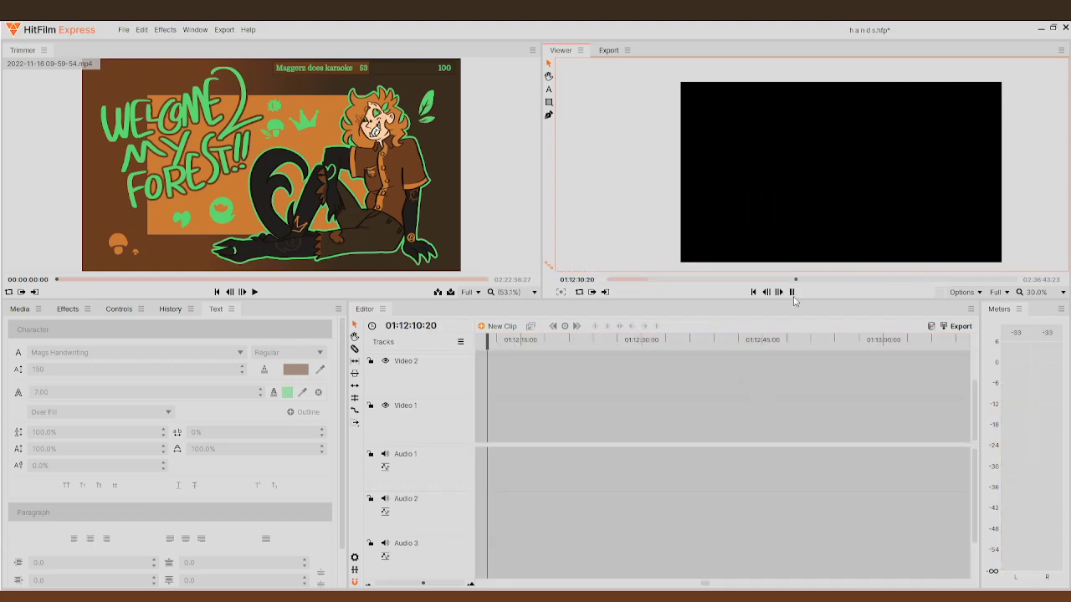
# - Add "toby fox - UNDERTALE Soundtrack - 11 Determination.mp3" to the Audio 3 track at 00:07:37:07
pyautogui.scroll(-3, 744, 358)
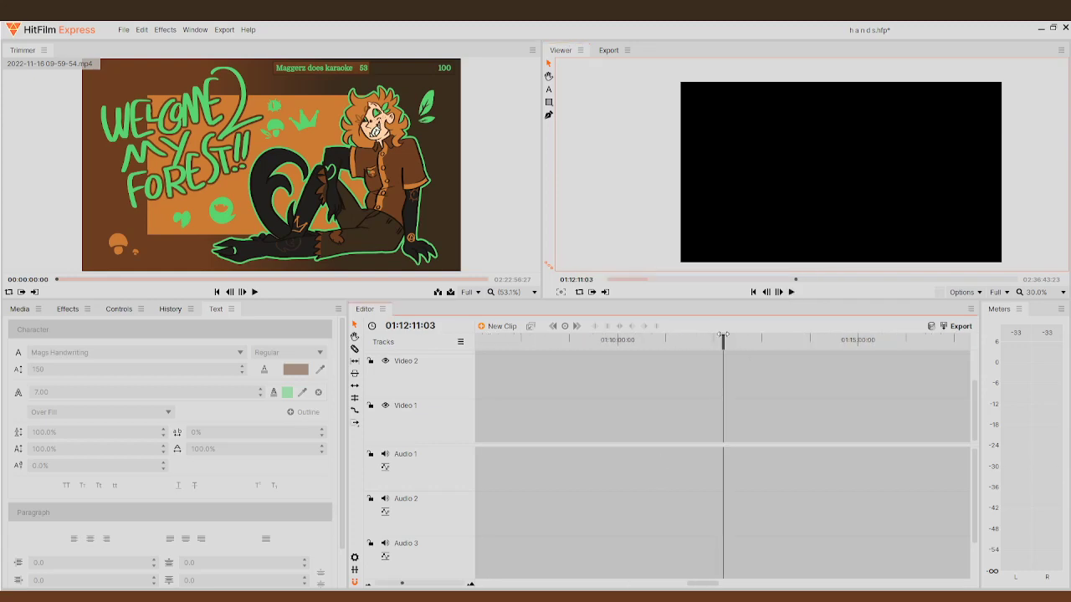
pyautogui.scroll(10, 624, 427)
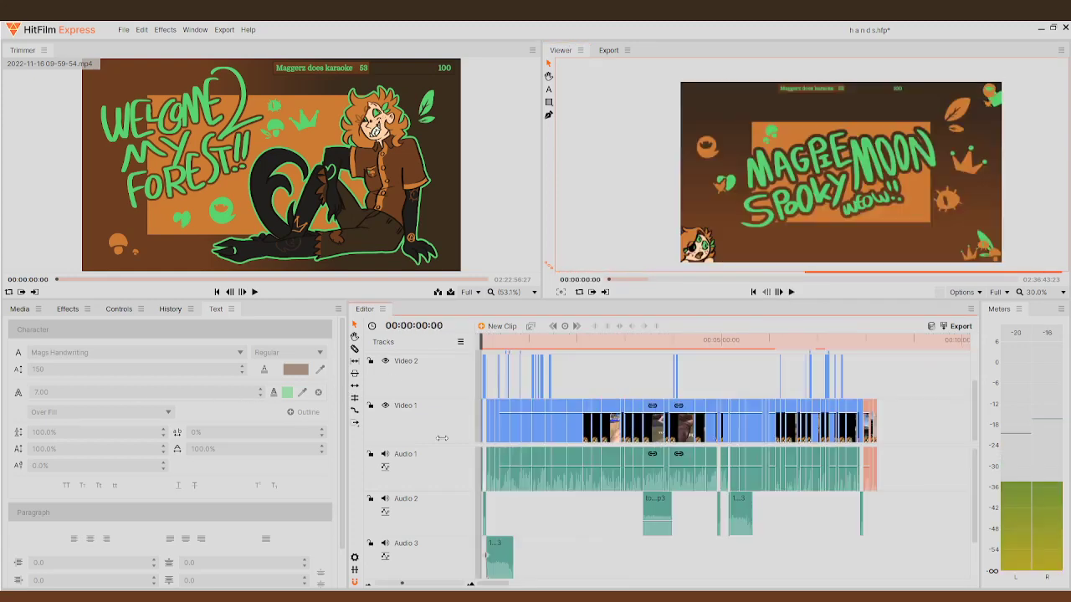
pyautogui.moveTo(624, 426); pyautogui.dragTo(815, 448)
pyautogui.scroll(5, 815, 446)
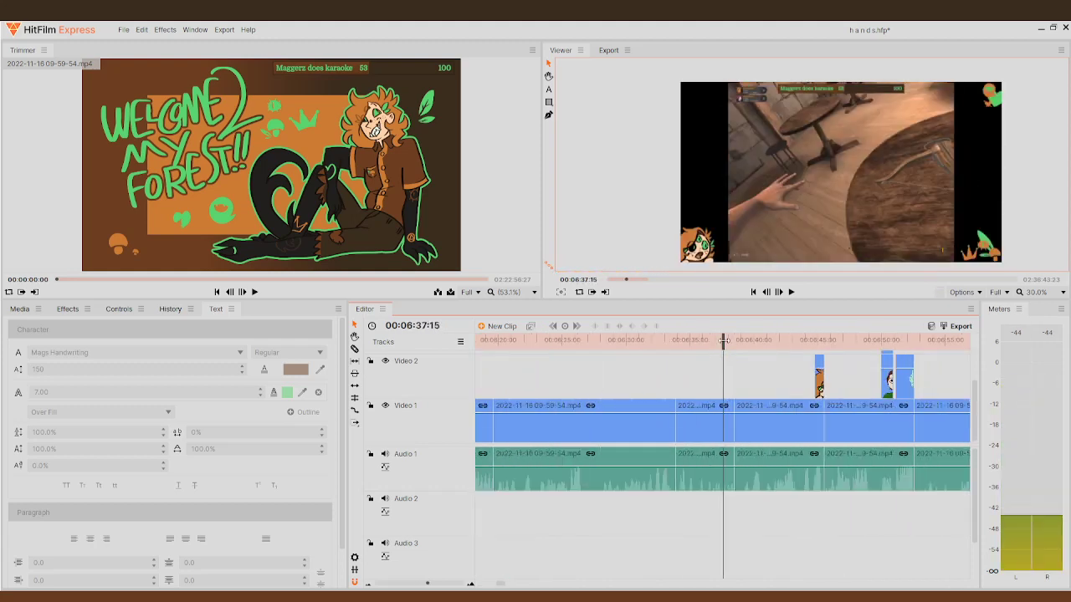
pyautogui.click(893, 338)
pyautogui.moveTo(956, 332); pyautogui.dragTo(733, 416)
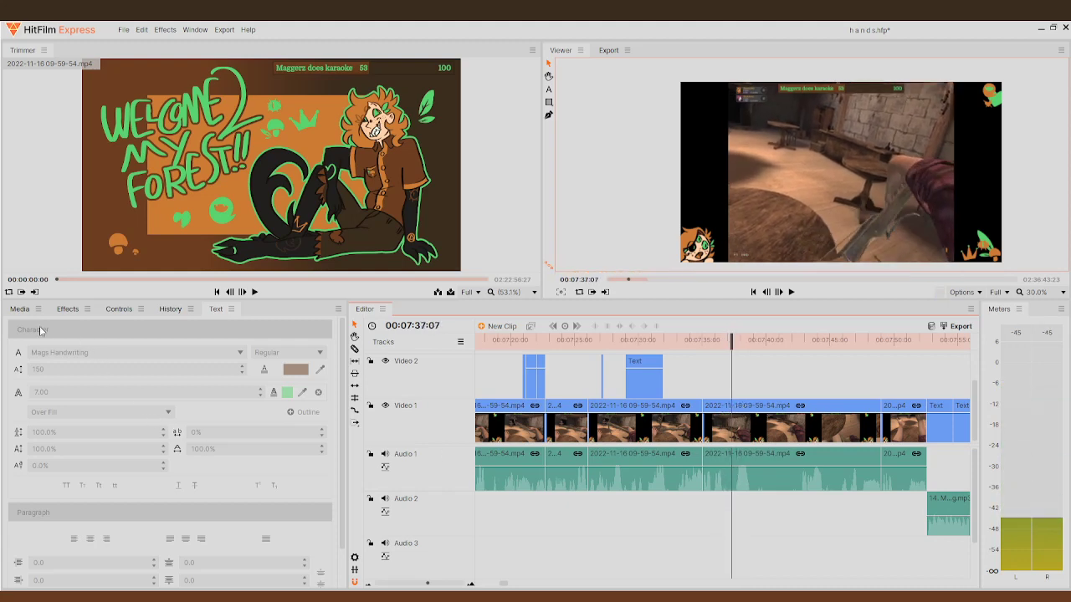
pyautogui.click(20, 309)
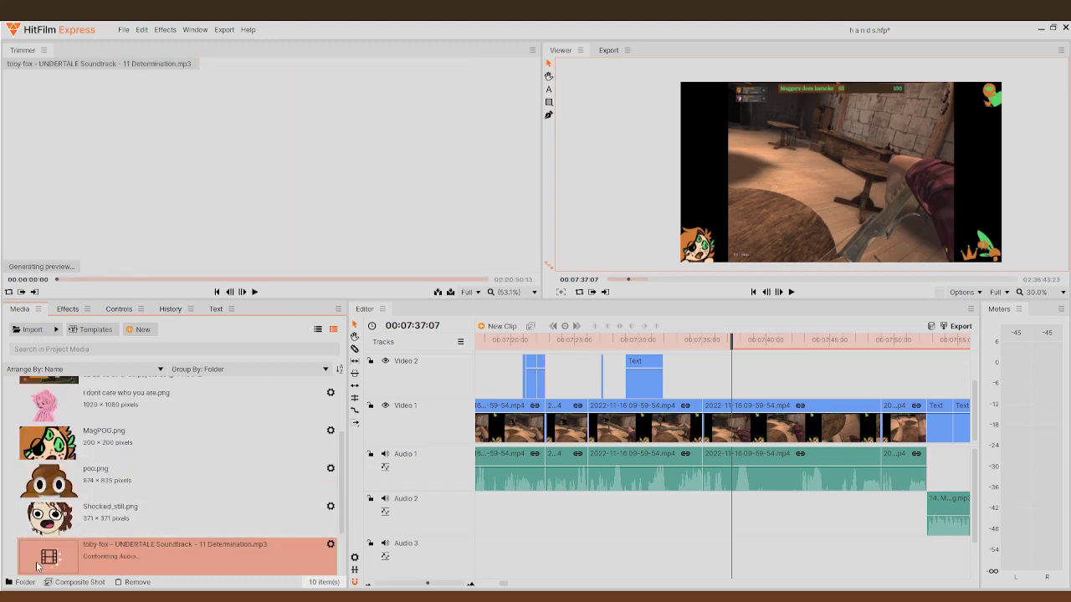
pyautogui.moveTo(37, 568); pyautogui.dragTo(732, 512)
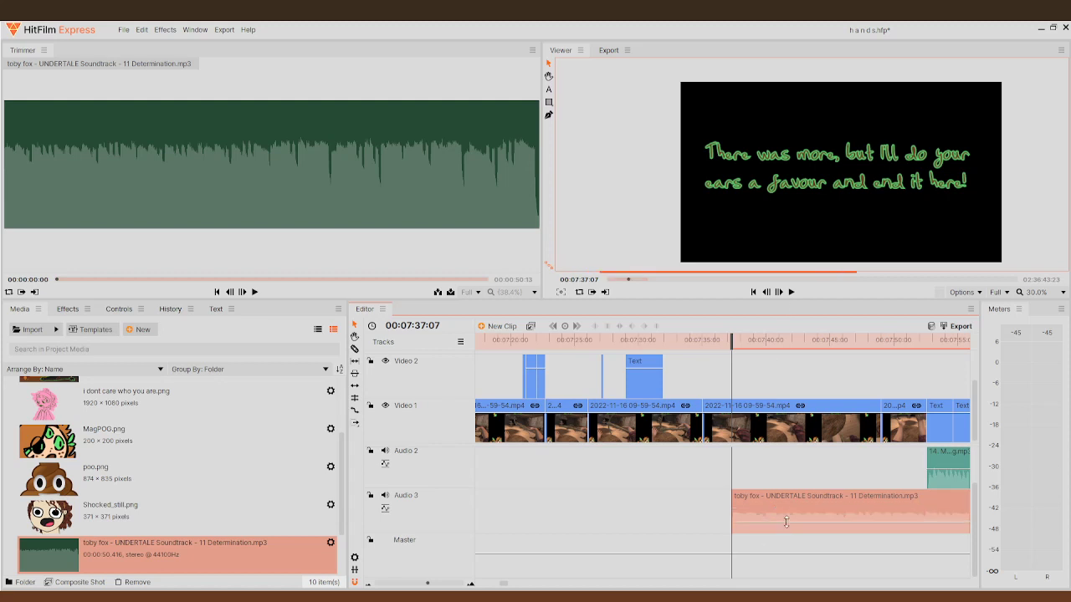
# - Play back the Determination music against the footage from around 00:07:37 to judge its timing
pyautogui.click(792, 292)
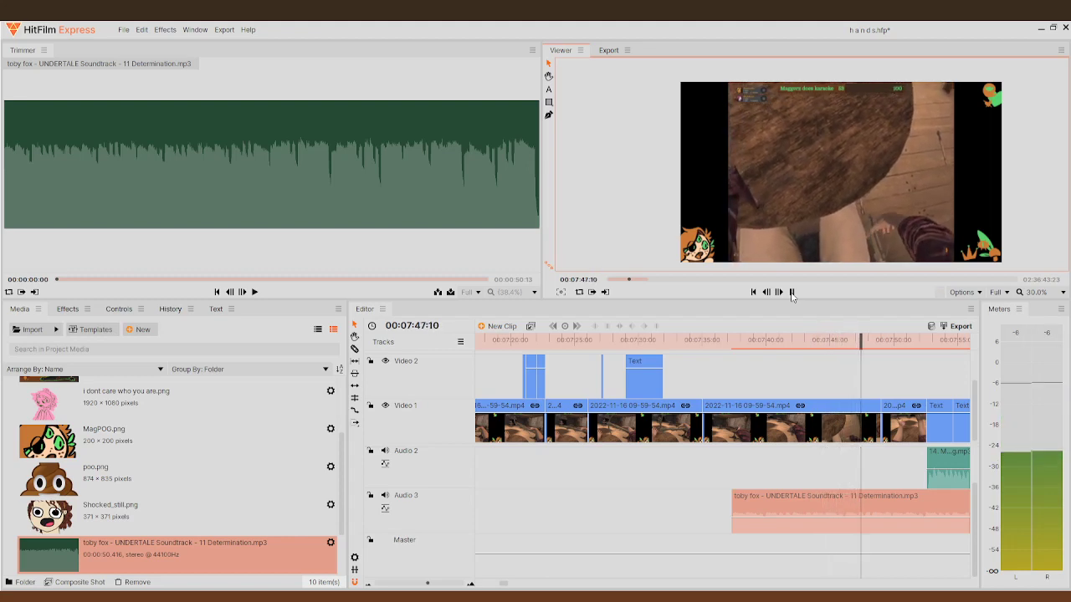
pyautogui.click(792, 292)
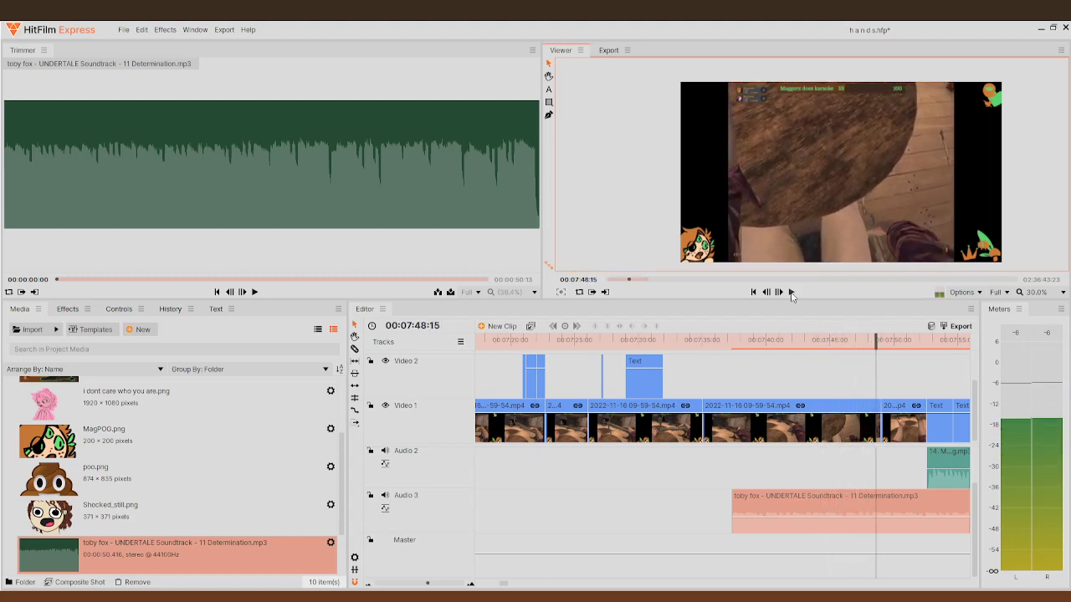
pyautogui.moveTo(887, 343); pyautogui.dragTo(728, 351)
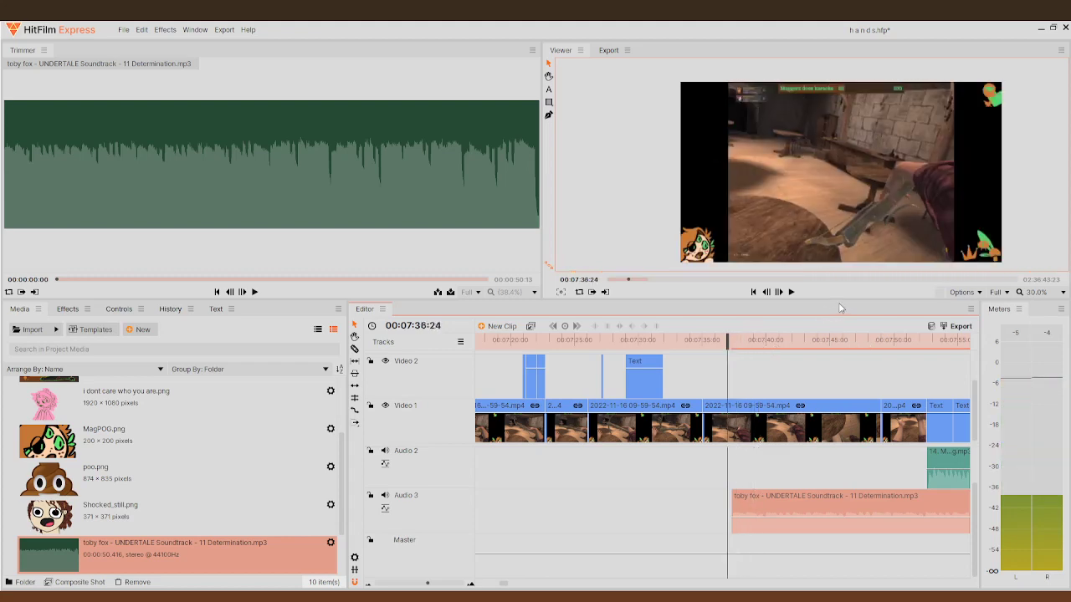
pyautogui.click(790, 292)
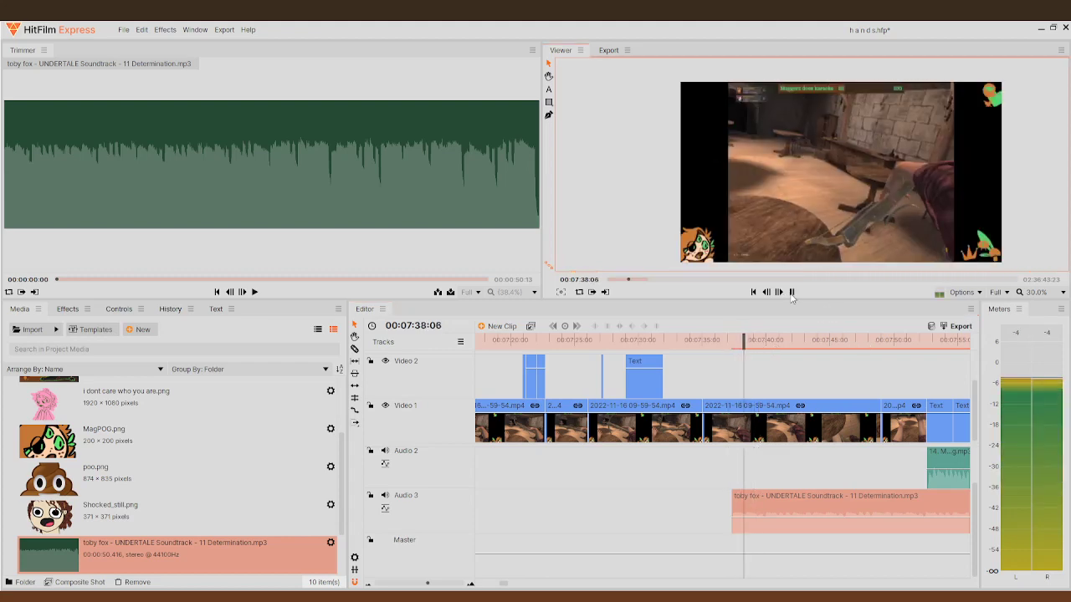
pyautogui.press('space')
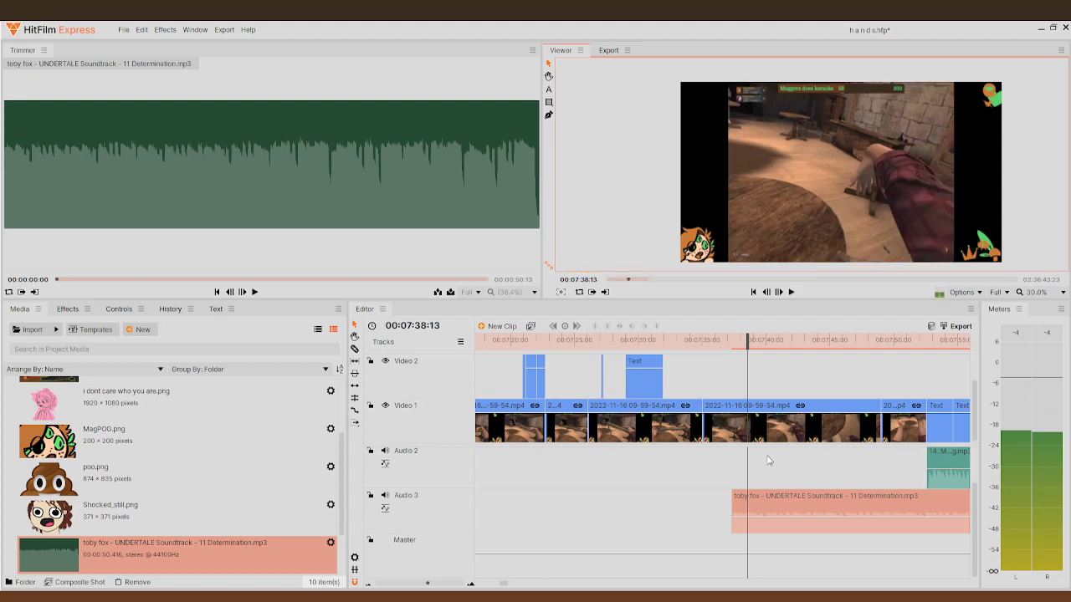
pyautogui.scroll(5, 769, 460)
pyautogui.press('Up')
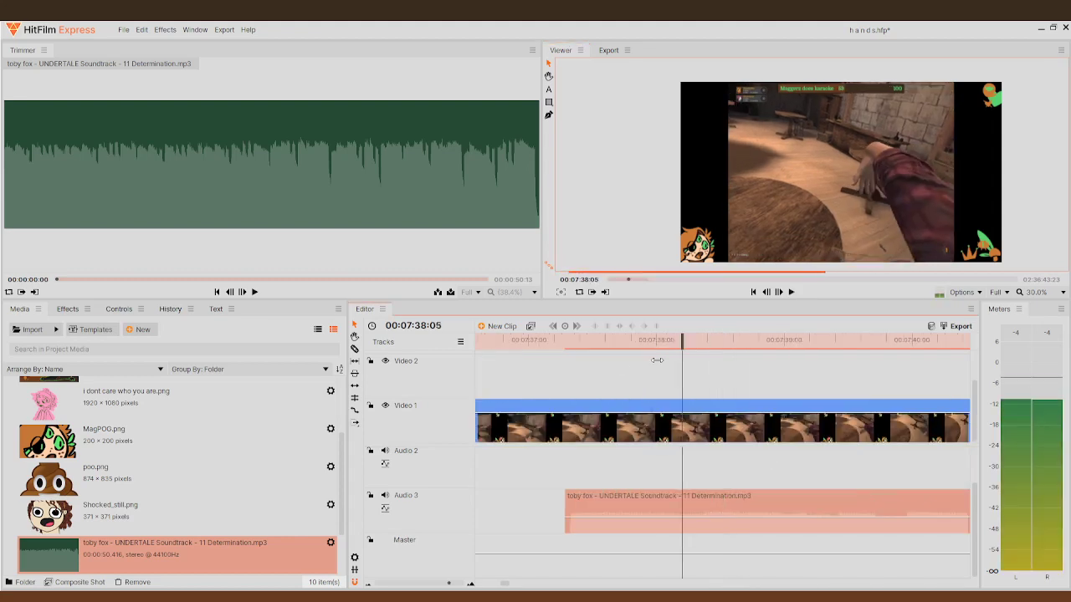
# - Play on from 00:07:38:05 and move the Determination clip on Audio 3 to start at about 00:07:39:20
pyautogui.click(791, 292)
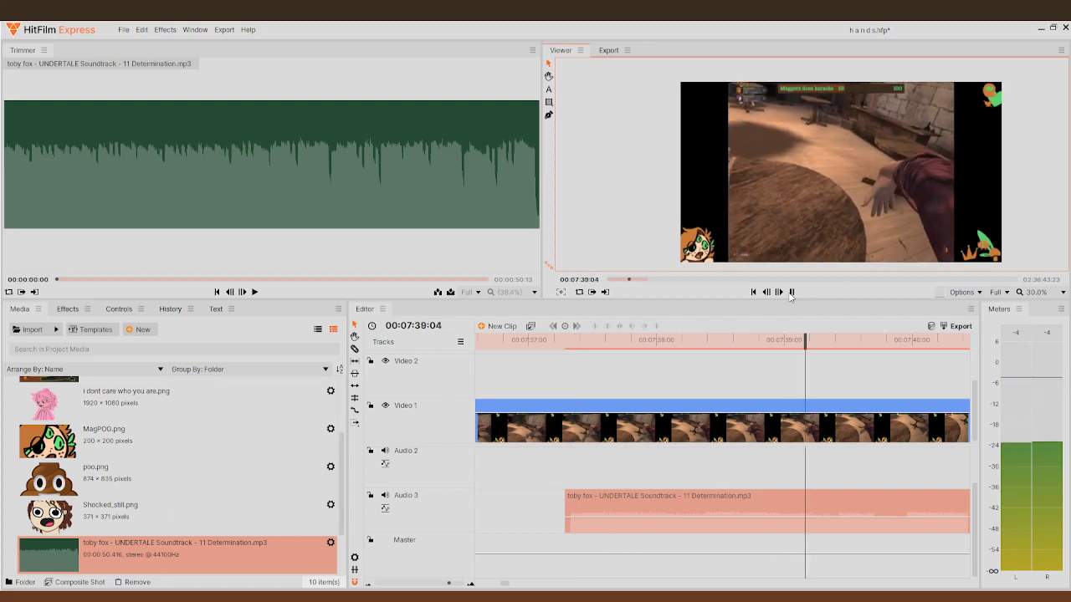
pyautogui.press('space')
pyautogui.moveTo(587, 516); pyautogui.dragTo(916, 499)
# - Place "Undertale Sound Effect Heartbreaking.mp3" on Audio 3 ahead of the Determination music, starting at about 00:07:35:20
pyautogui.moveTo(885, 340); pyautogui.dragTo(569, 353)
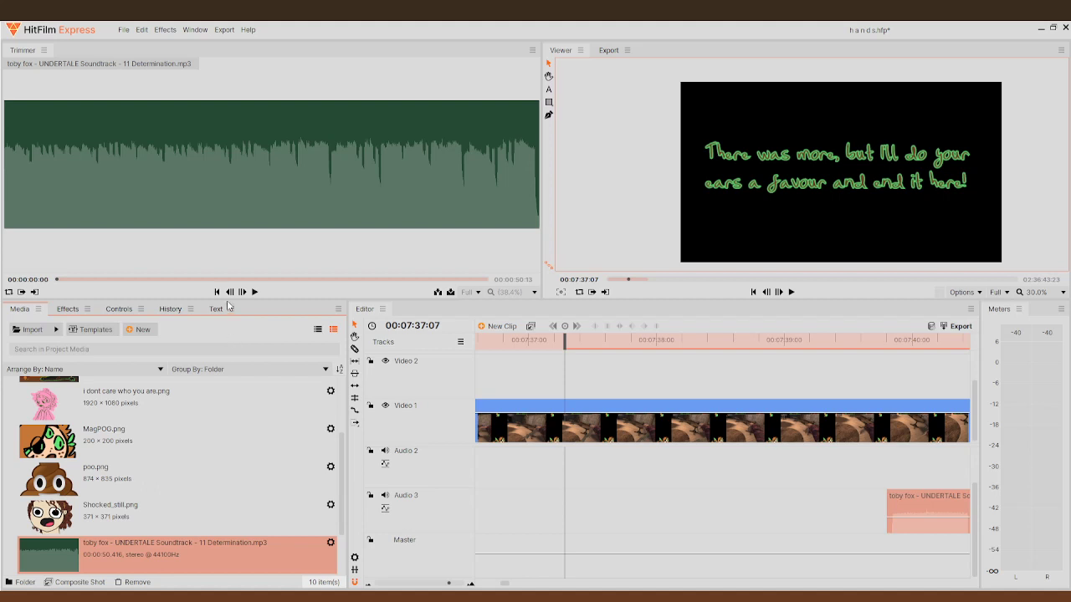
pyautogui.moveTo(49, 553); pyautogui.dragTo(577, 499)
pyautogui.moveTo(498, 516)
pyautogui.mouseDown()
pyautogui.moveTo(468, 521)
pyautogui.moveTo(507, 507)
pyautogui.moveTo(495, 511)
pyautogui.mouseUp()
pyautogui.moveTo(702, 349); pyautogui.dragTo(802, 345)
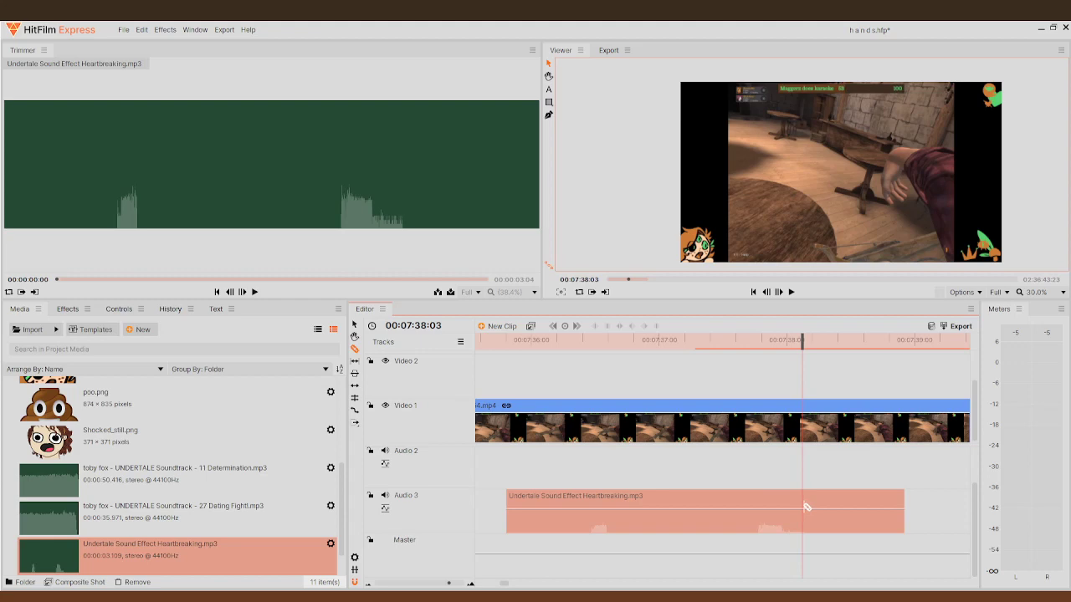
# - Play back from 00:07:35:17 to check the timing of the heartbreak sound effect and the Determination music
pyautogui.moveTo(803, 343); pyautogui.dragTo(497, 428)
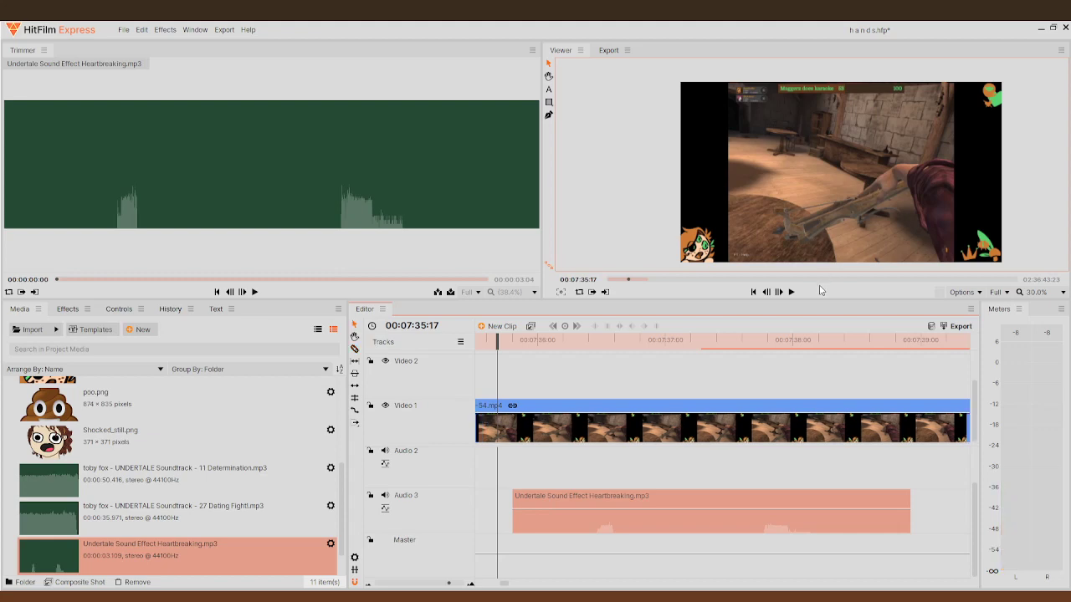
pyautogui.click(792, 292)
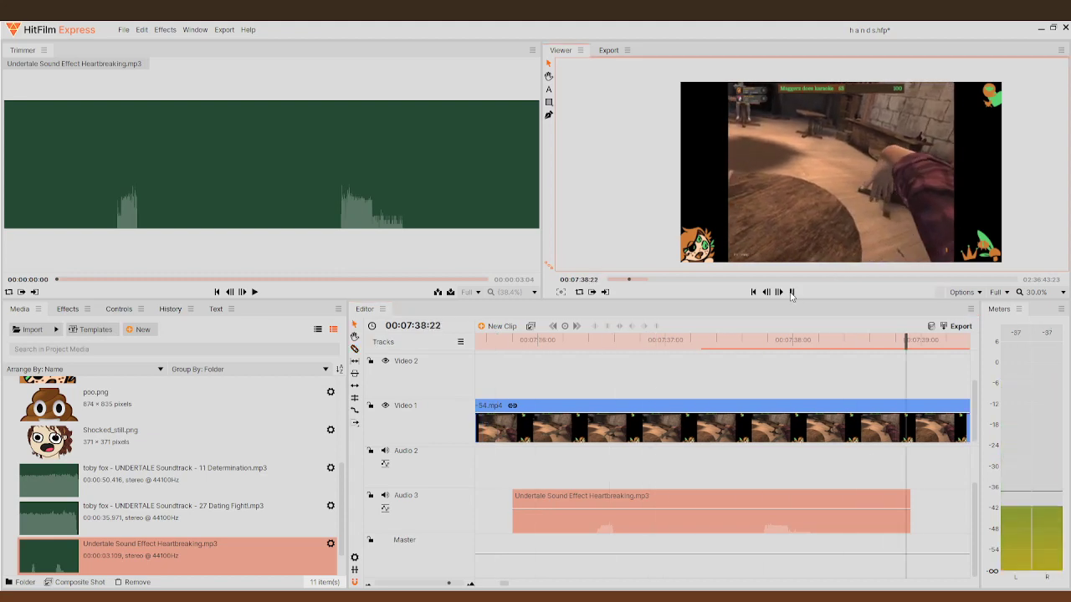
pyautogui.click(792, 292)
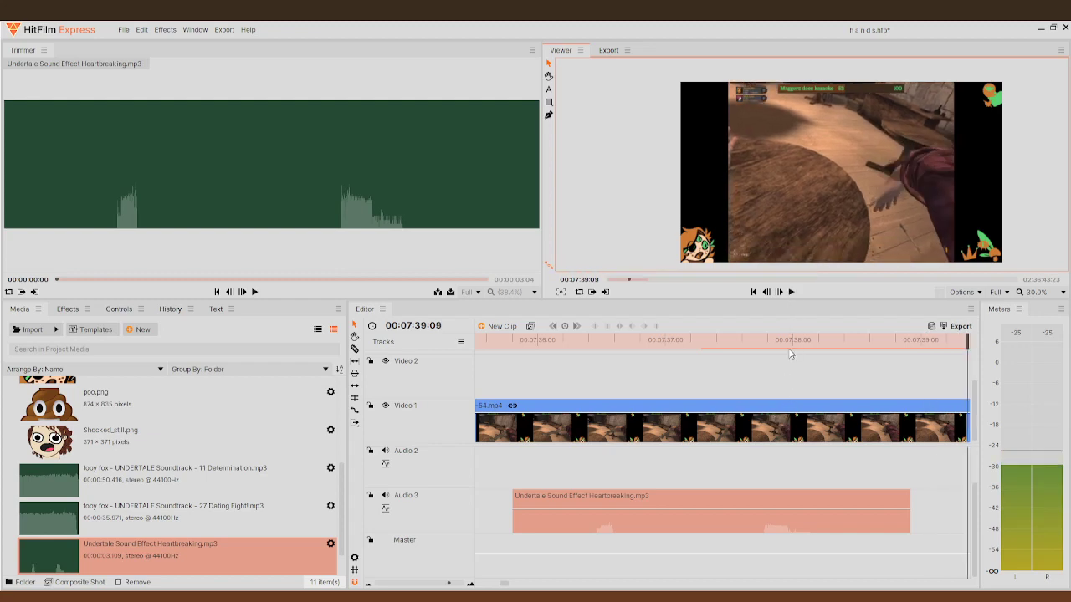
pyautogui.scroll(-3, 789, 352)
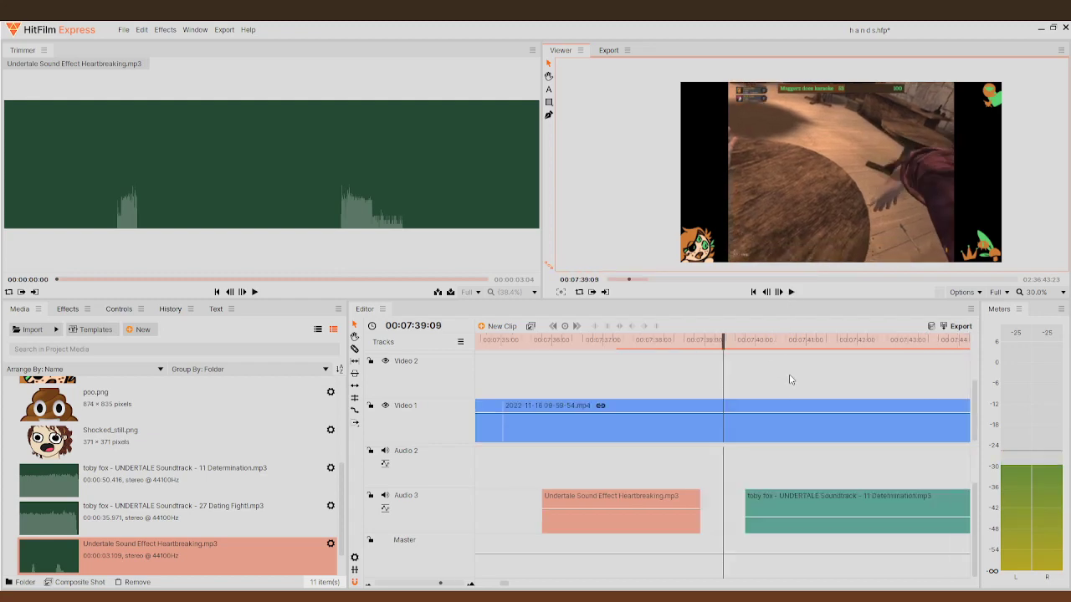
pyautogui.click(791, 292)
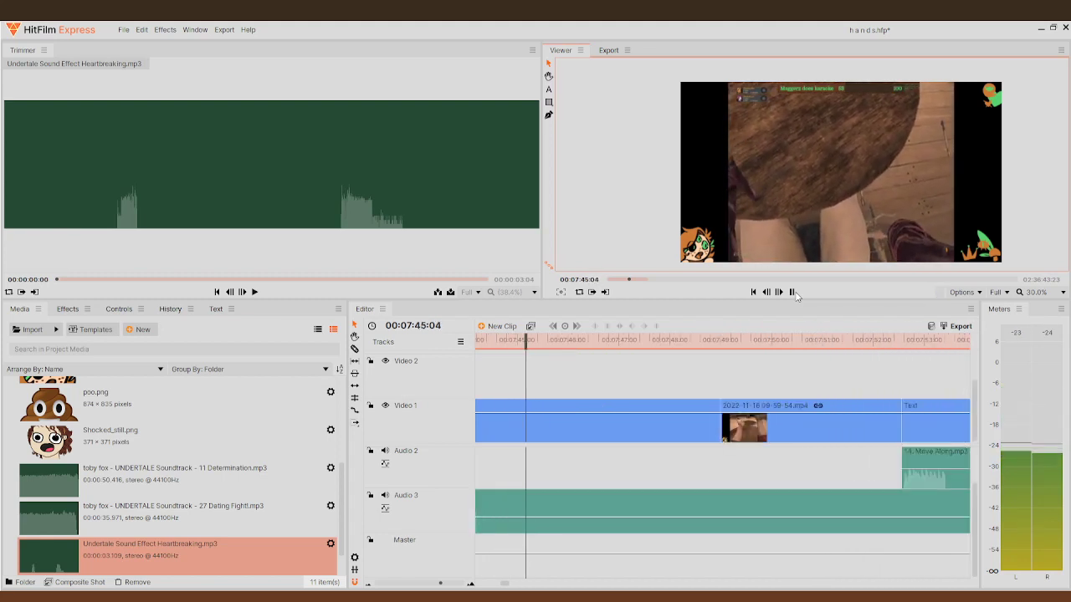
pyautogui.click(794, 294)
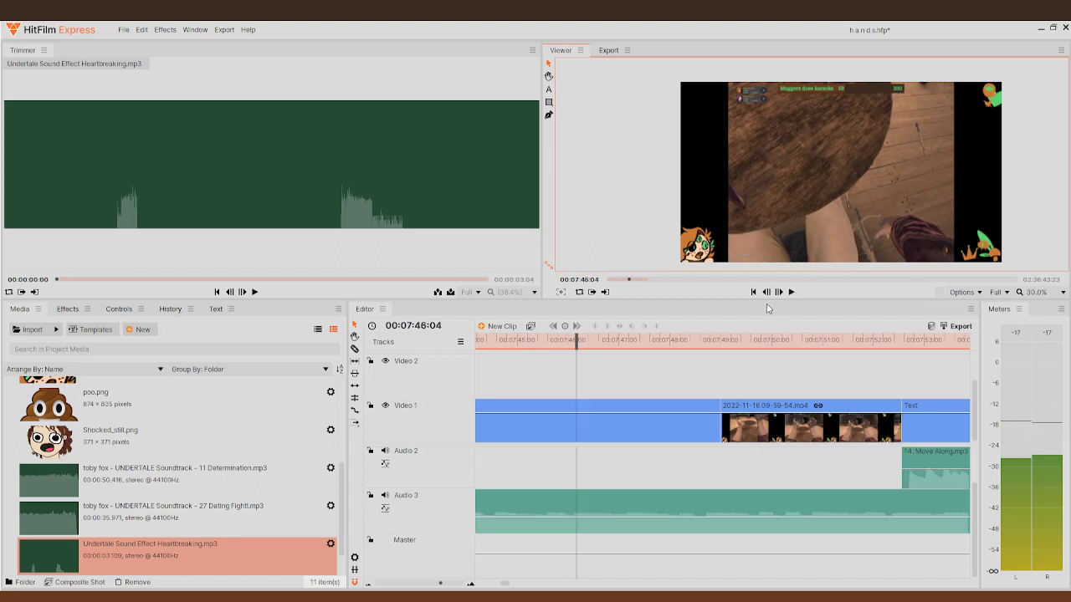
# - Cut the Determination clip on Audio 3 at 00:07:45:21 and delete the part after the cut
pyautogui.click(766, 292)
pyautogui.click(766, 292)
pyautogui.click(766, 292)
pyautogui.click(767, 292)
pyautogui.click(766, 292)
pyautogui.click(766, 292)
pyautogui.click(767, 292)
pyautogui.click(766, 292)
pyautogui.click(354, 360)
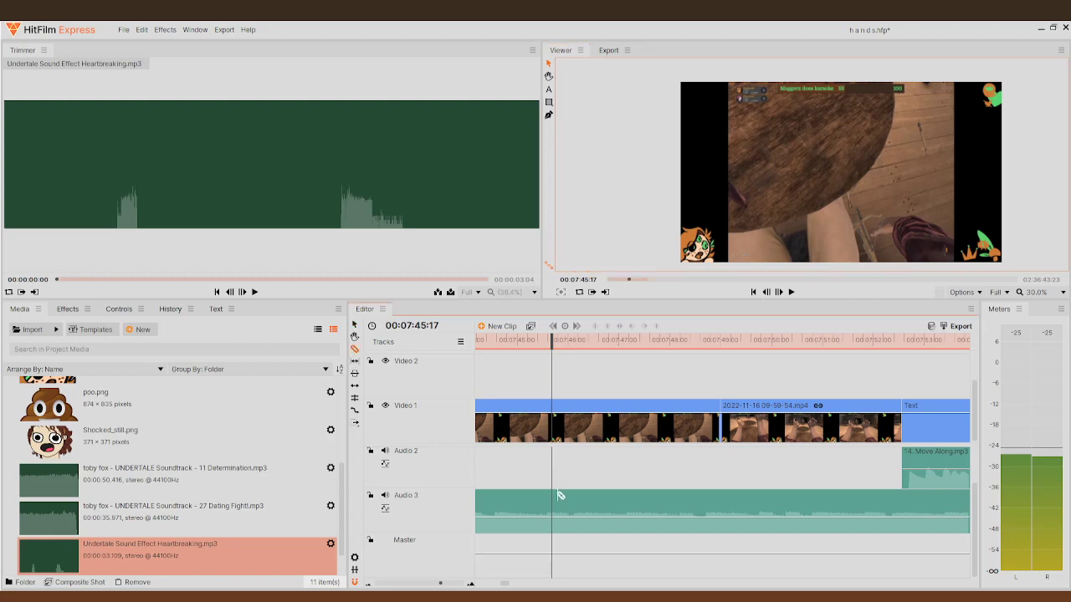
pyautogui.click(779, 292)
pyautogui.click(779, 292)
pyautogui.click(779, 292)
pyautogui.click(779, 292)
pyautogui.click(563, 512)
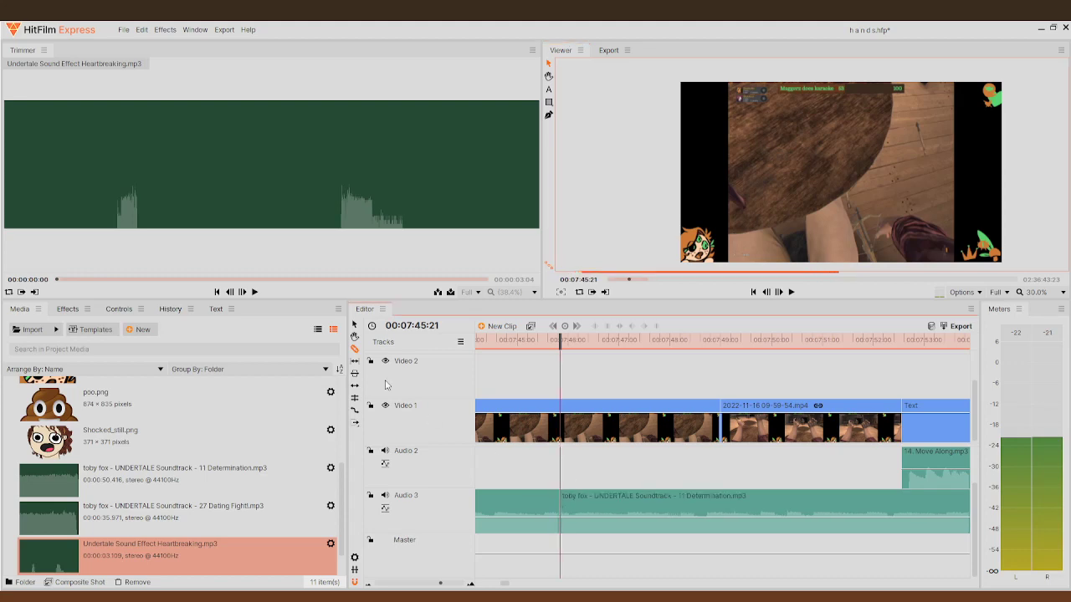
pyautogui.click(820, 509)
pyautogui.press('Delete')
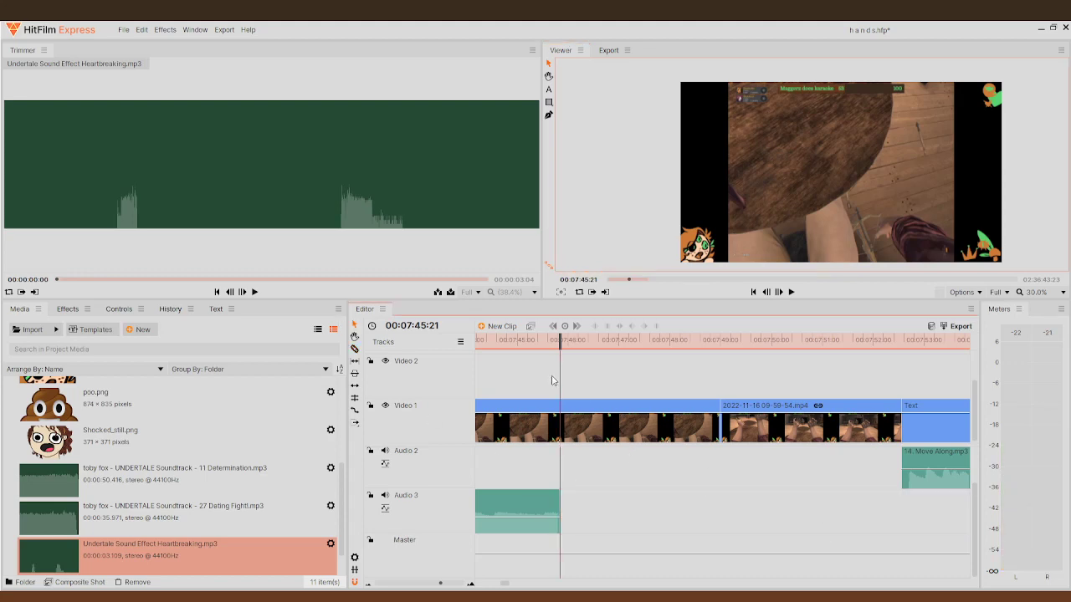
# - Play back from around 00:07:36 to 00:07:39 to check the heartbreak sound effect against the footage
pyautogui.scroll(-3, 552, 379)
pyautogui.press('Up')
pyautogui.press('space')
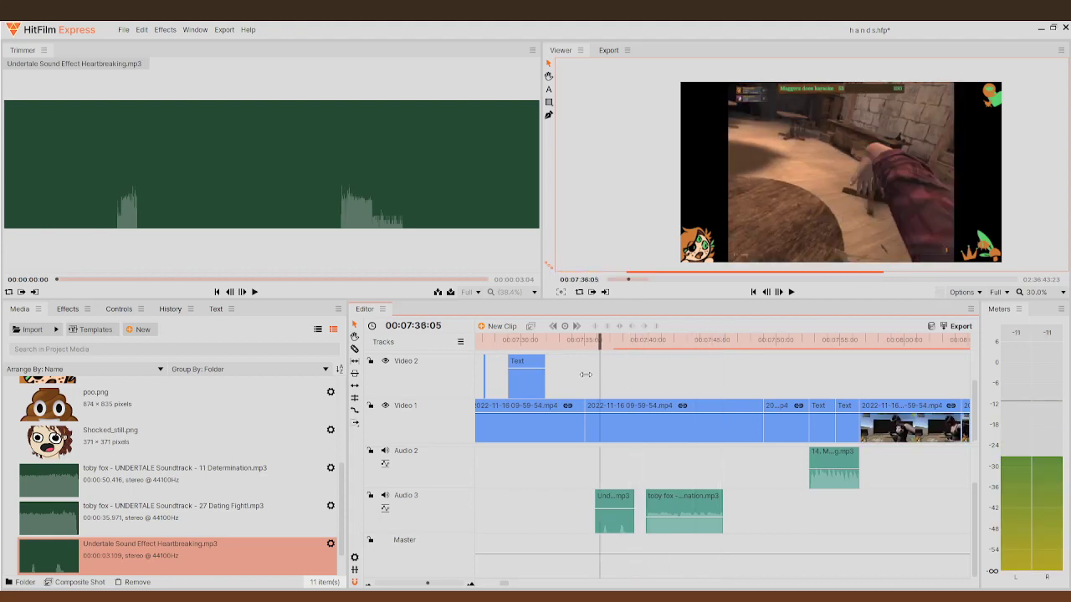
pyautogui.press('Up')
pyautogui.click(795, 294)
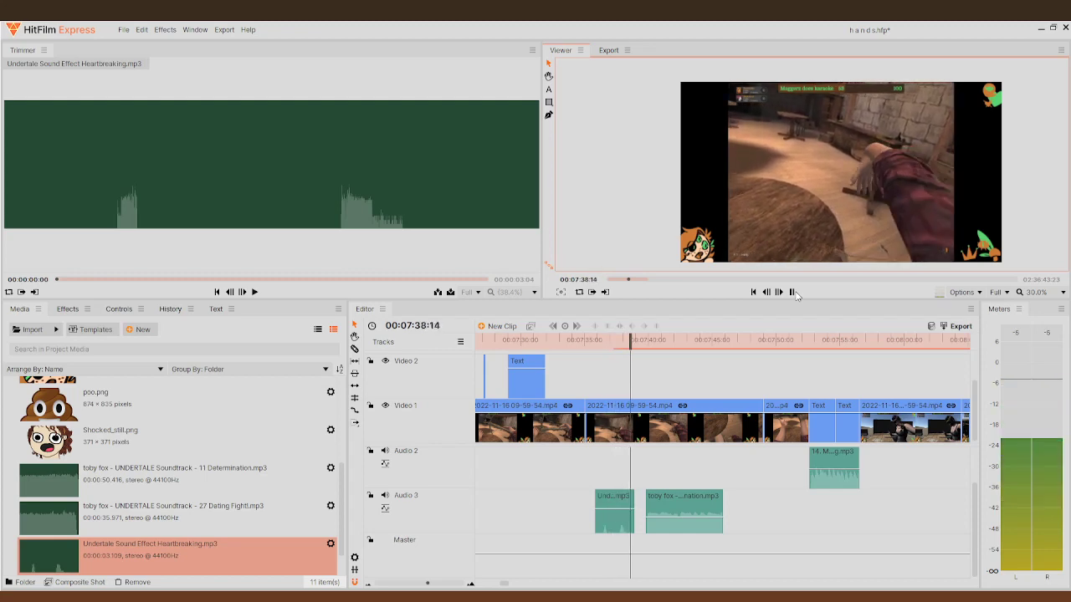
pyautogui.click(793, 292)
# - Try moving the Heartbreaking sound effect on Audio 3 to start at 00:07:37:05, and play it back
pyautogui.scroll(5, 630, 499)
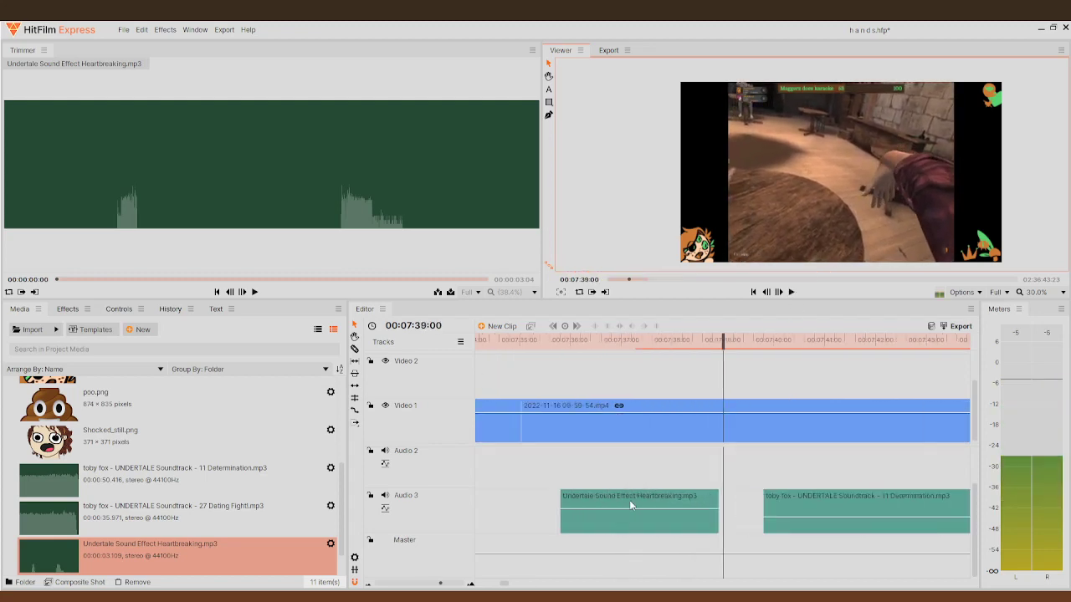
pyautogui.click(630, 504)
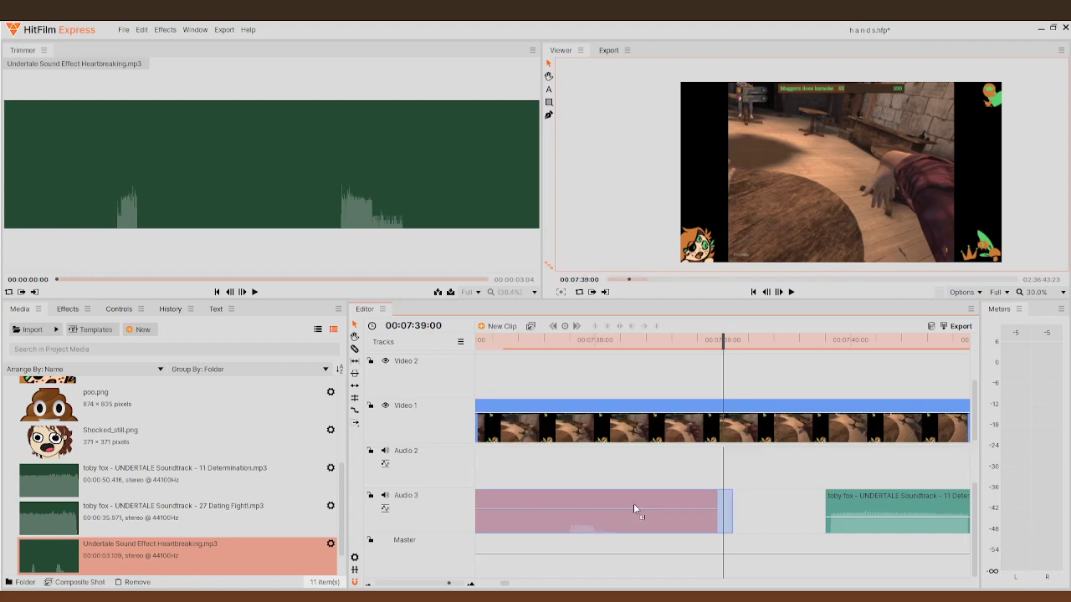
pyautogui.moveTo(721, 341); pyautogui.dragTo(610, 341)
pyautogui.moveTo(565, 386); pyautogui.dragTo(672, 407)
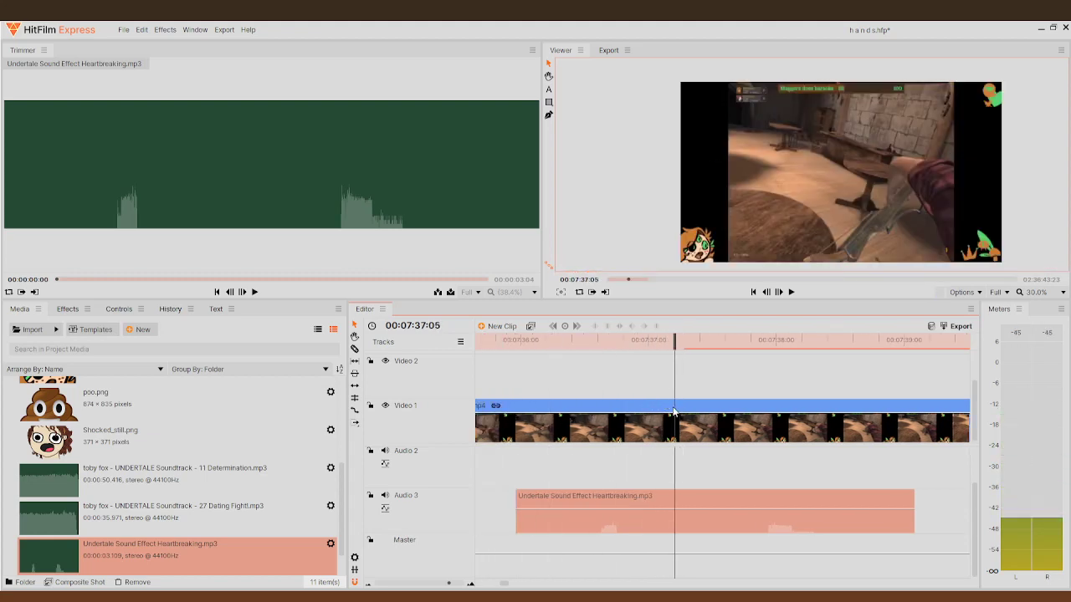
pyautogui.moveTo(533, 500); pyautogui.dragTo(694, 503)
pyautogui.scroll(-2, 748, 471)
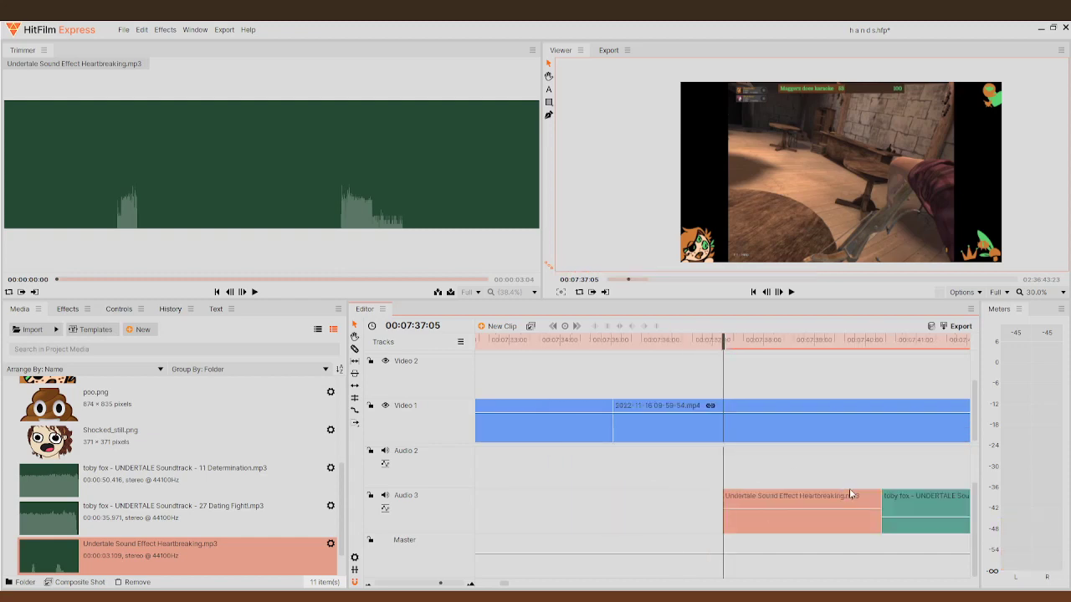
pyautogui.click(791, 293)
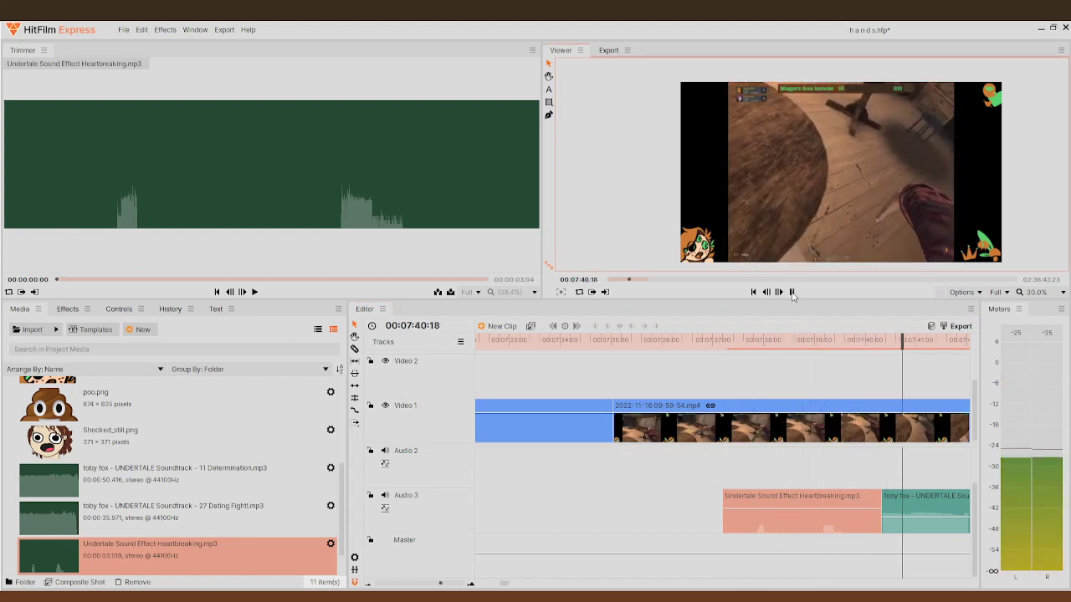
pyautogui.click(793, 292)
pyautogui.hotkey('ctrl', 'z')
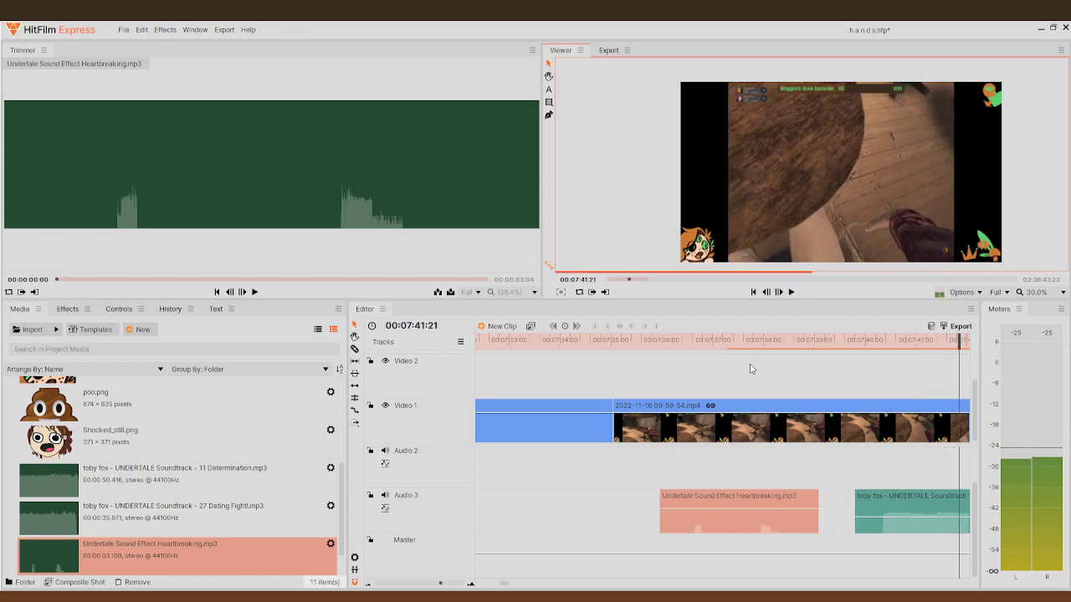
# - Move the Heartbreaking sound effect slightly later on Audio 3, closer to the Determination music, and play back the section
pyautogui.moveTo(719, 497); pyautogui.dragTo(760, 477)
pyautogui.moveTo(825, 360); pyautogui.dragTo(697, 360)
pyautogui.click(791, 292)
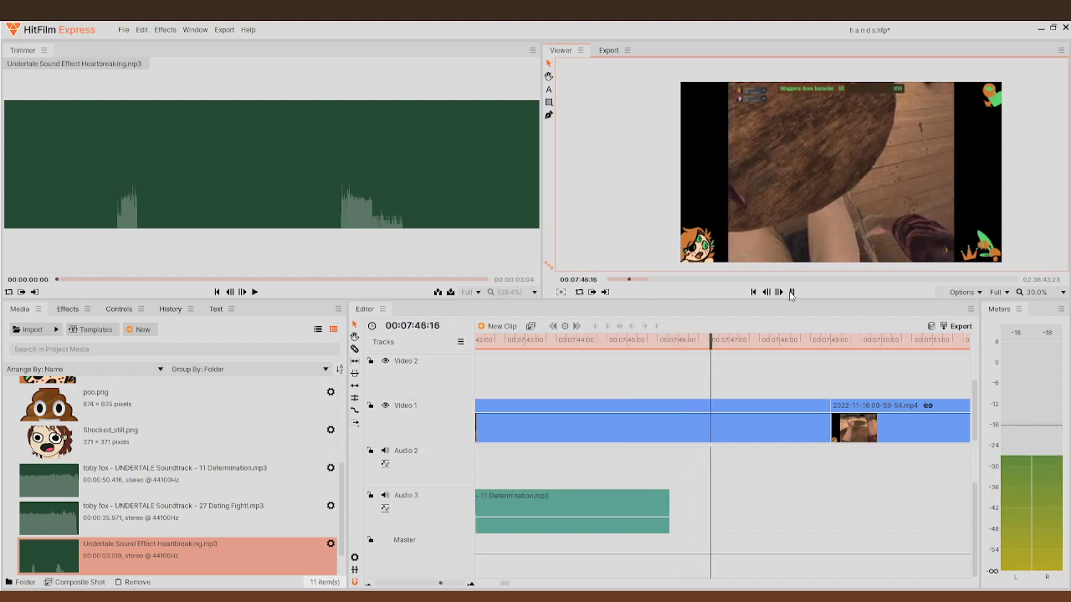
pyautogui.click(791, 292)
# - Go to the end of the Determination clip at 00:07:45:21 and load "i dont care who you are.png" for preview
pyautogui.moveTo(762, 368); pyautogui.dragTo(674, 369)
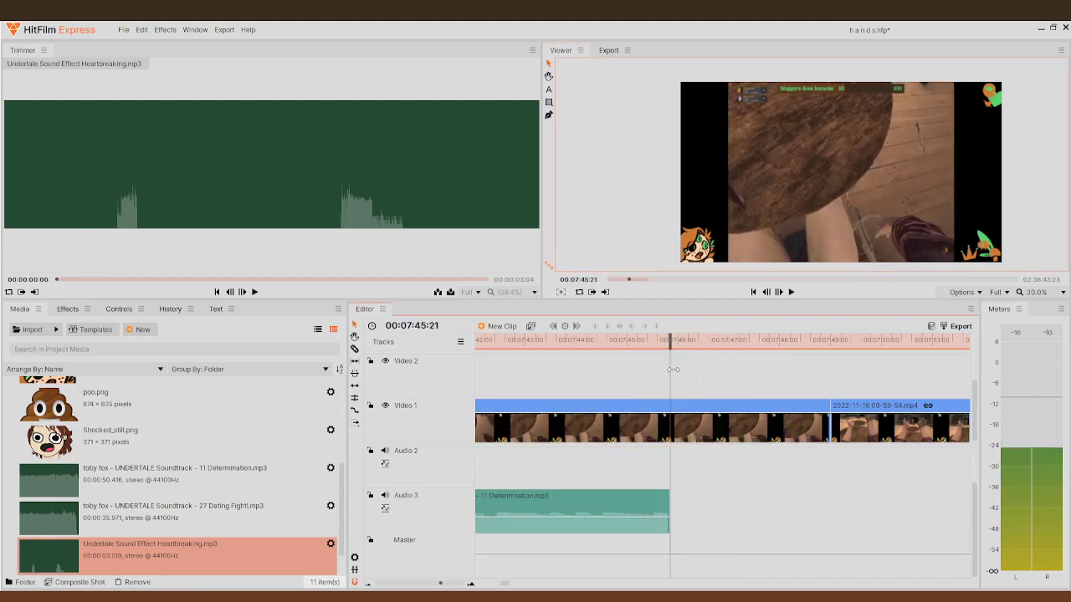
pyautogui.click(215, 310)
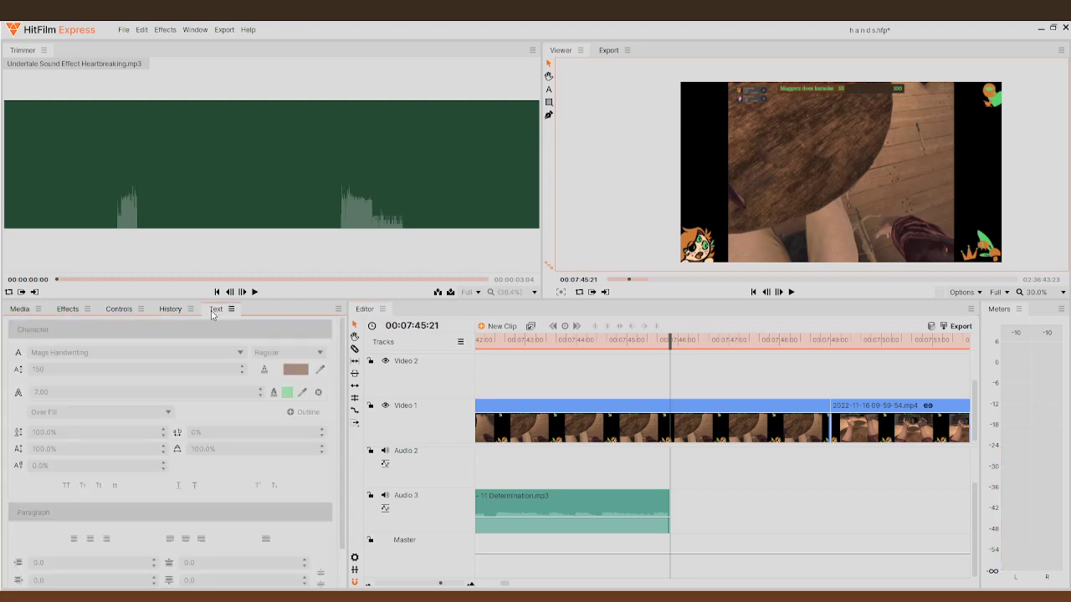
pyautogui.click(19, 309)
pyautogui.scroll(5, 50, 435)
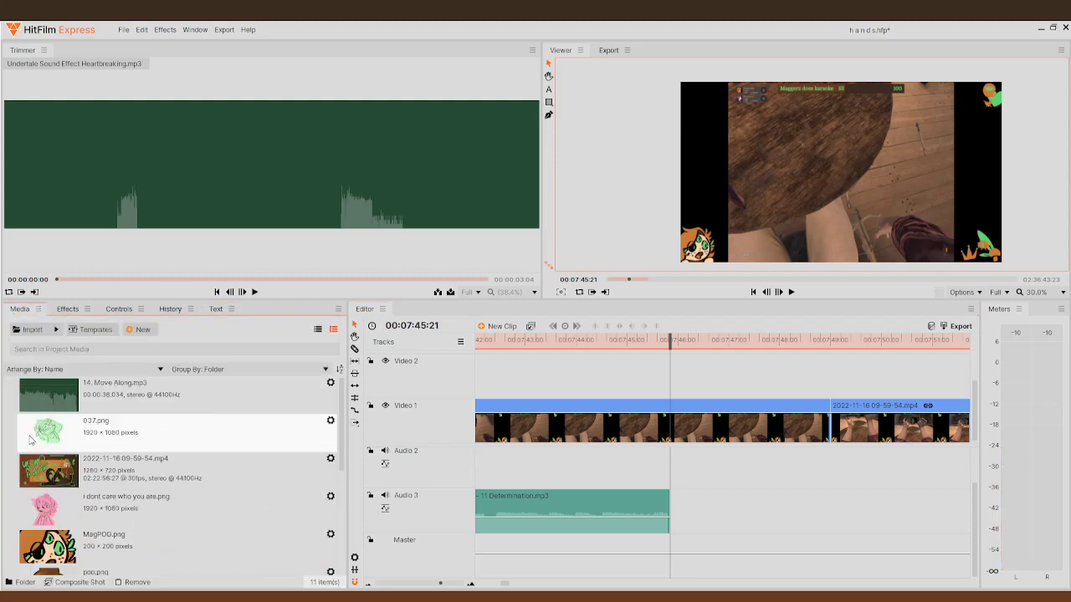
pyautogui.click(39, 500)
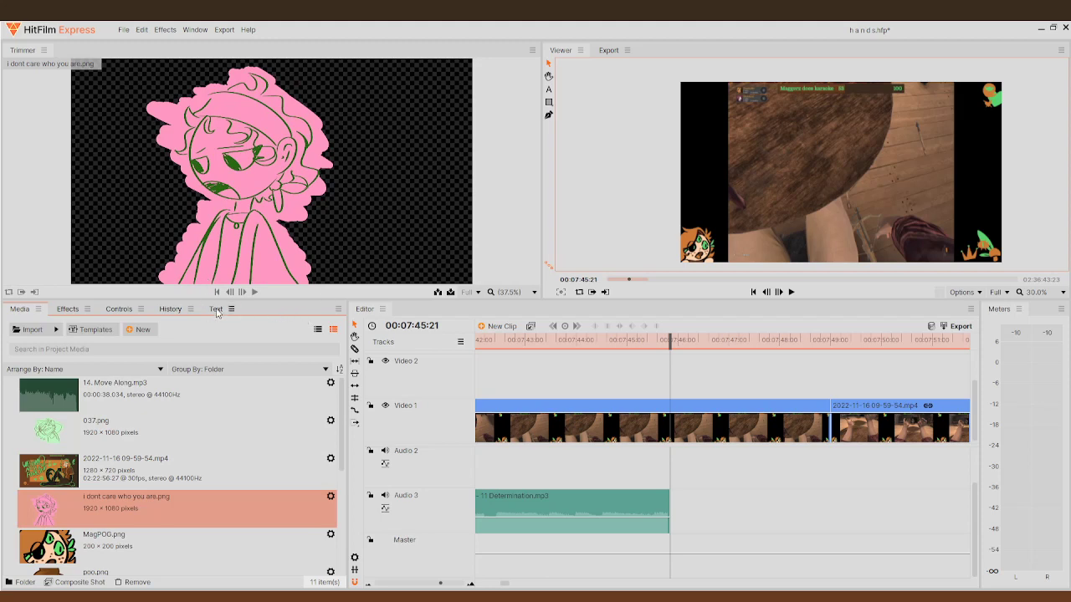
# - Add a text clip at 00:07:45:21 on Video 2 using Magpies Less_kerningd Print, with the image's dark green fill and pink outline
pyautogui.click(215, 309)
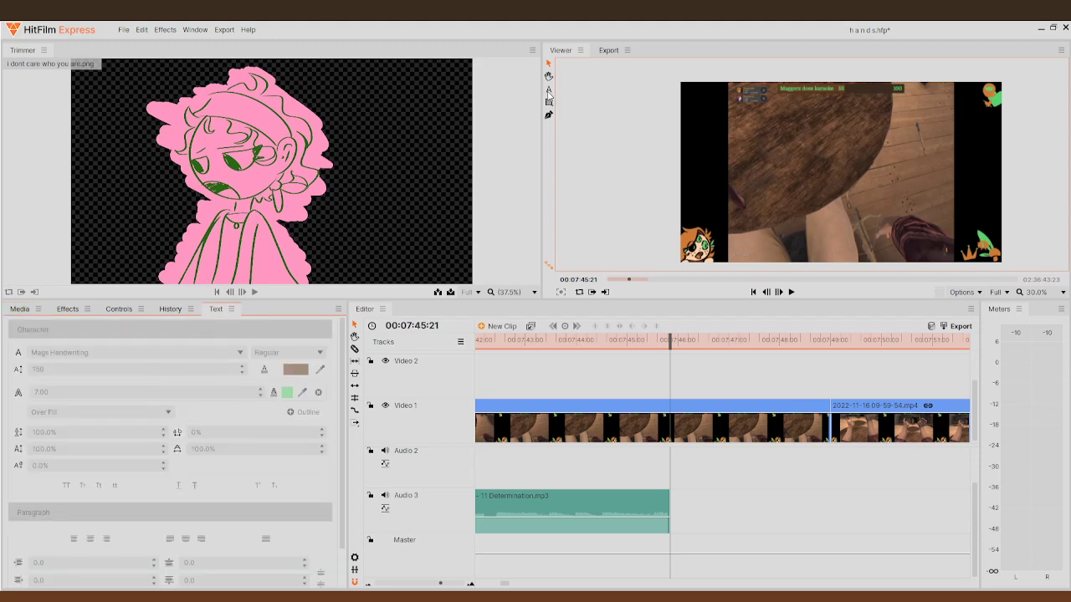
pyautogui.click(724, 143)
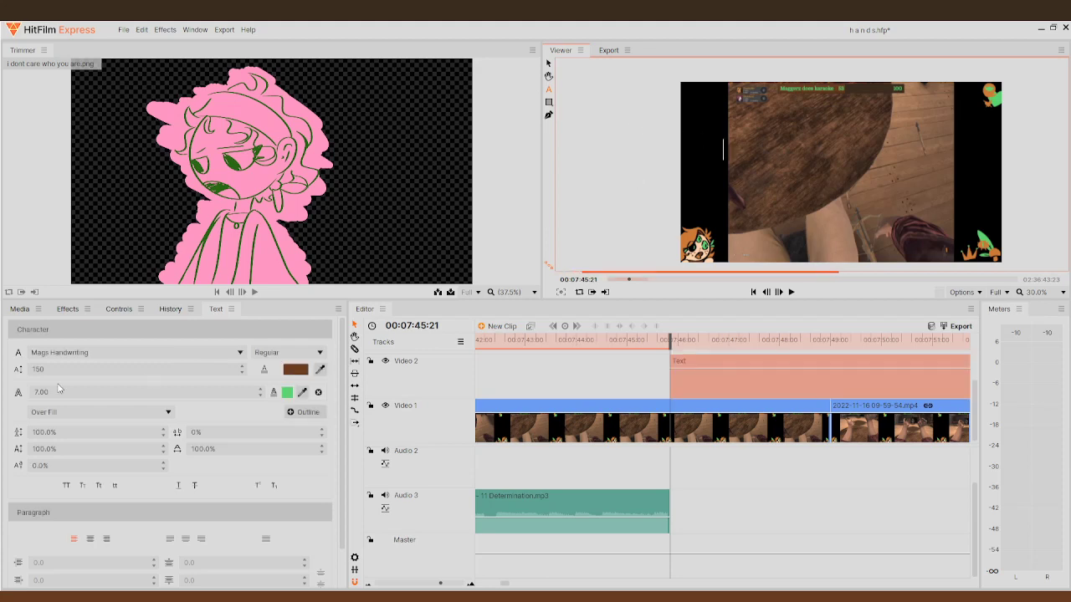
pyautogui.press('Up')
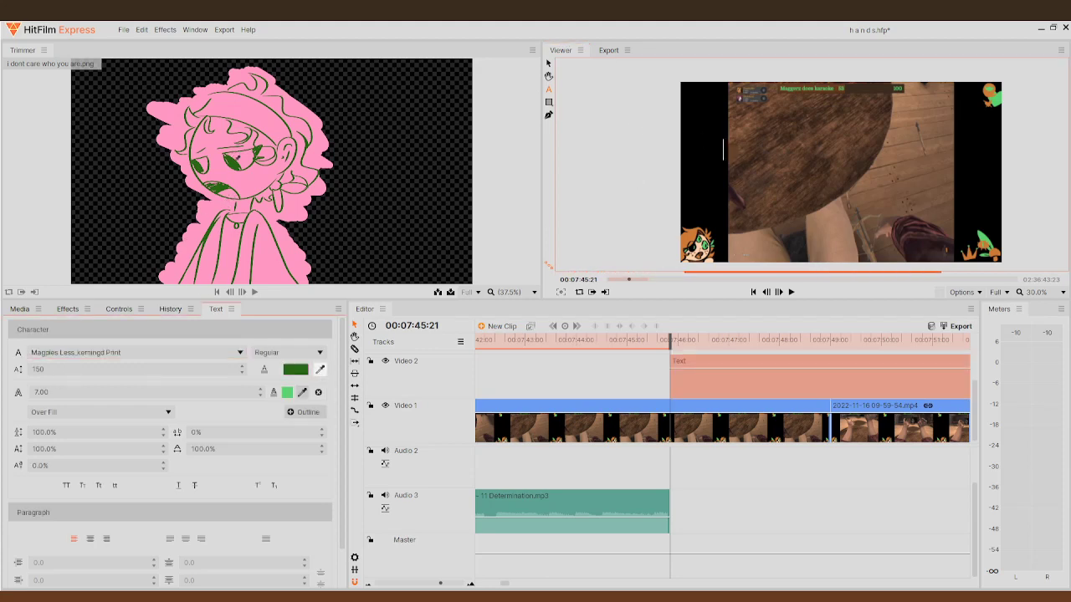
pyautogui.moveTo(299, 370)
pyautogui.mouseDown()
pyautogui.moveTo(309, 374)
pyautogui.moveTo(288, 392)
pyautogui.mouseUp()
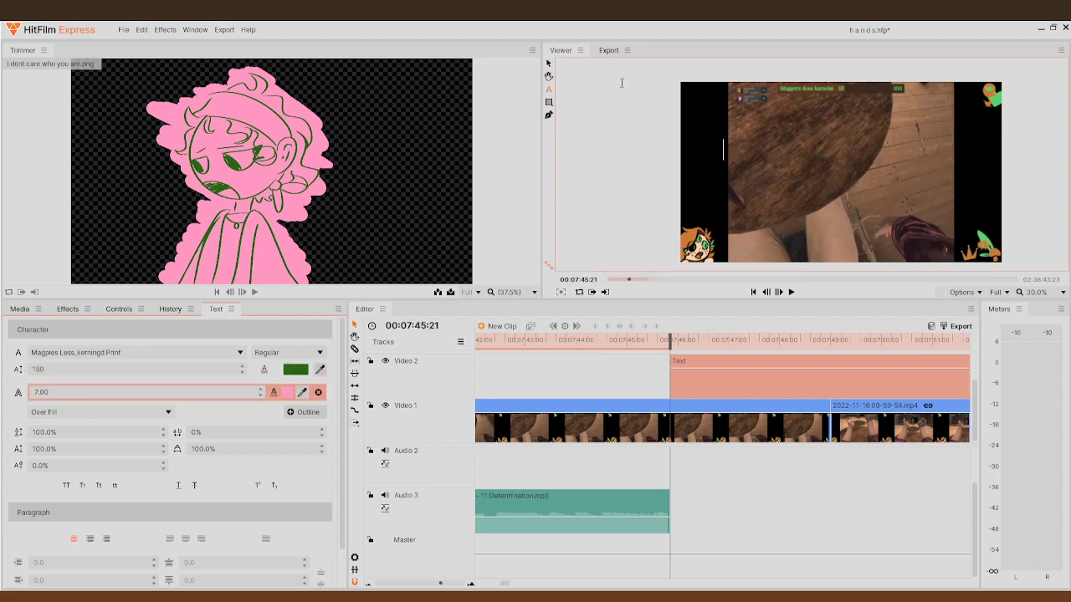
# - Enter "LmAO" as the caption text of the new text clip
pyautogui.scroll(5, 745, 179)
pyautogui.click(764, 142)
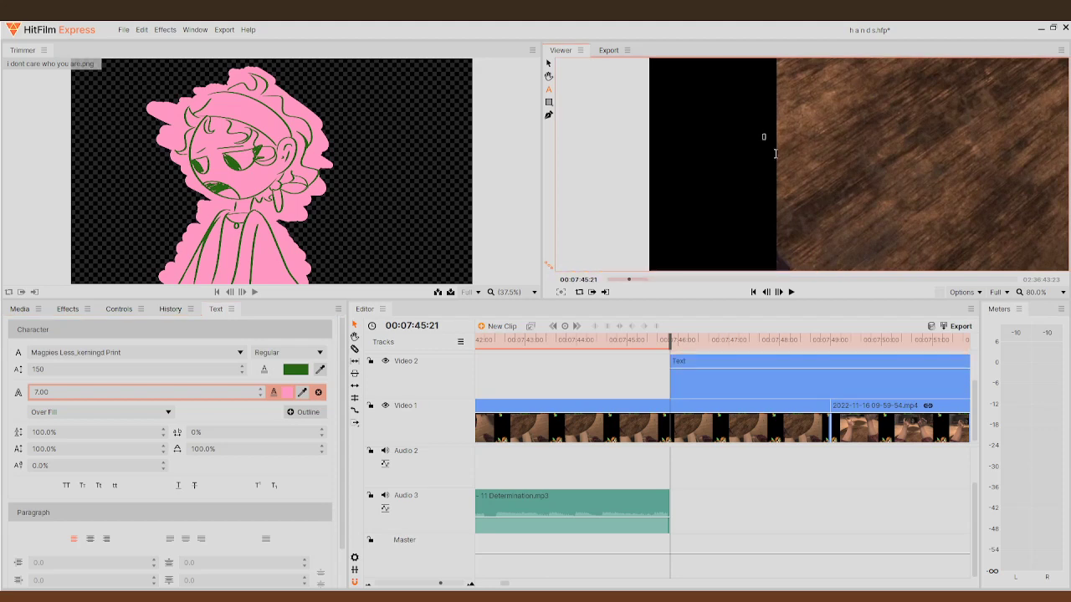
pyautogui.scroll(8, 776, 153)
pyautogui.scroll(-8, 786, 132)
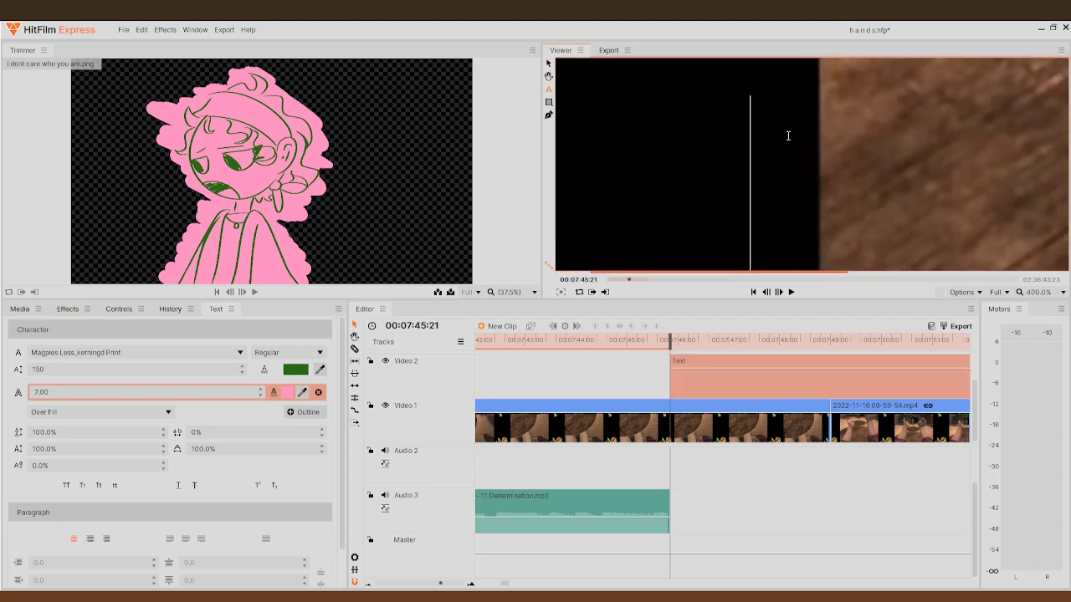
pyautogui.write('LmAO')
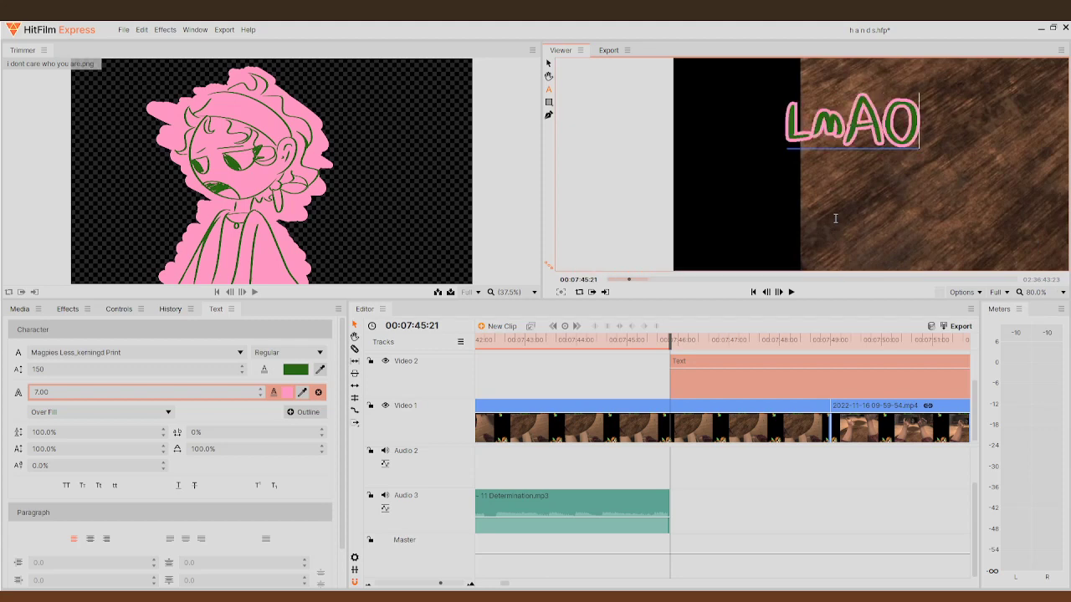
# - Move the "LmAO" caption onto the table and rotate it about 16 degrees counterclockwise
pyautogui.scroll(-5, 836, 217)
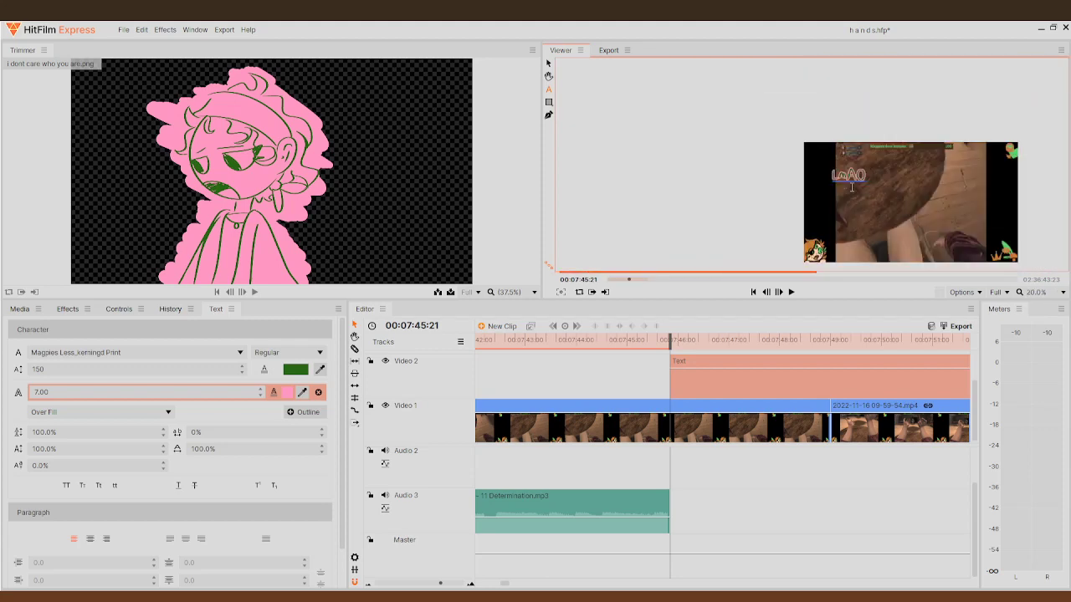
pyautogui.scroll(3, 862, 176)
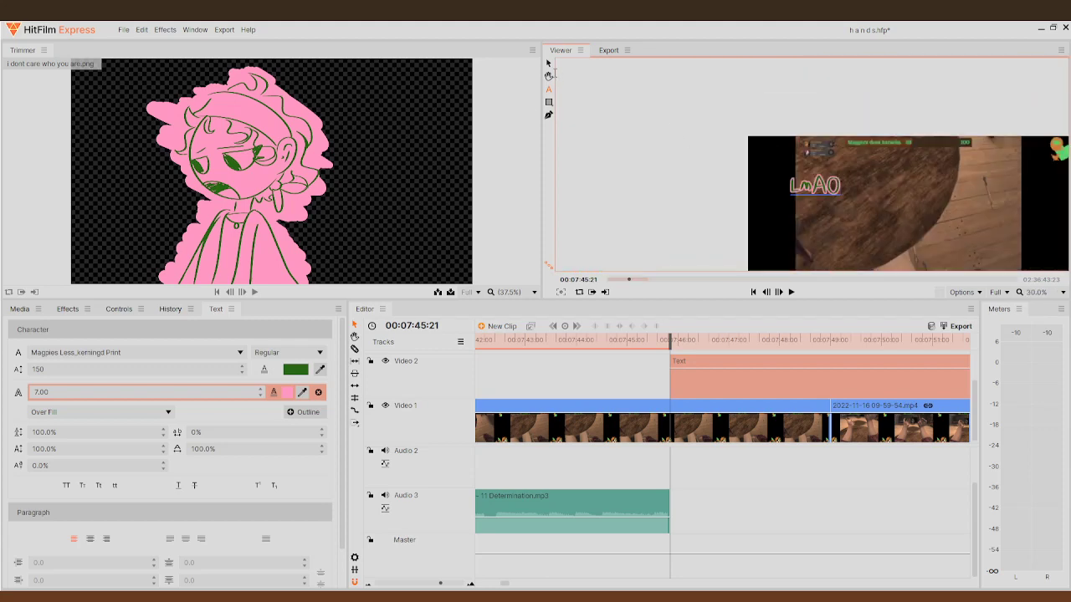
pyautogui.moveTo(751, 199); pyautogui.dragTo(889, 231)
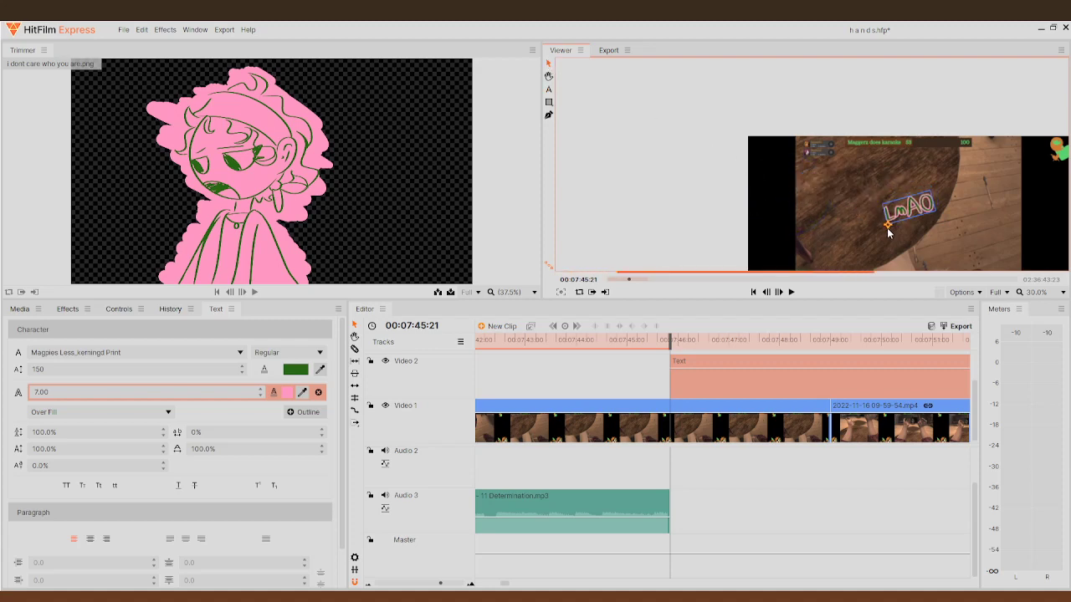
# - Set the "LmAO" caption's font size to 300 and its outline width to 11
pyautogui.scroll(-3, 895, 227)
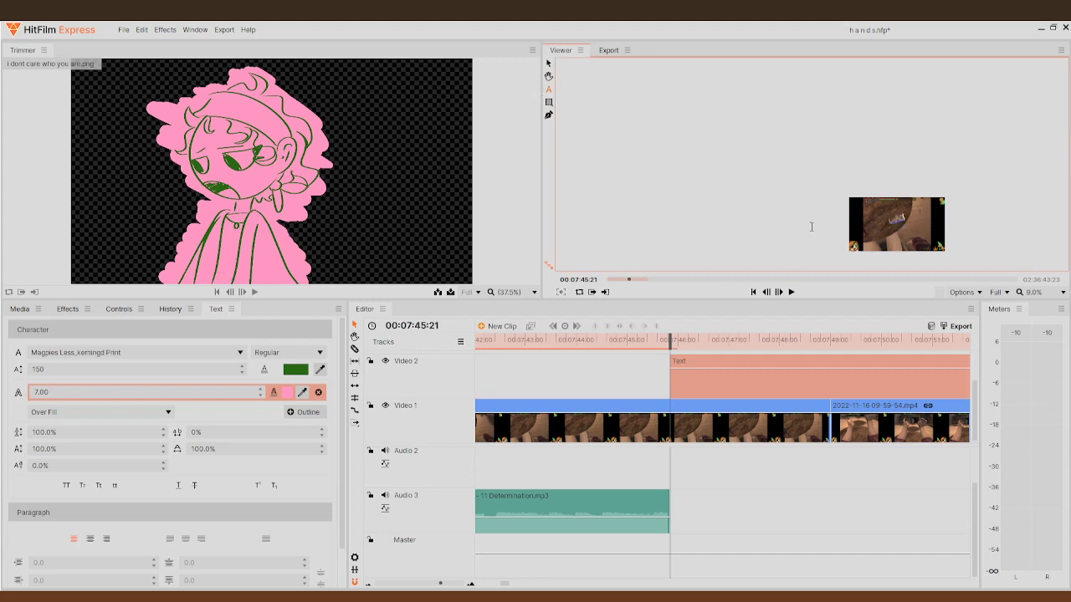
pyautogui.click(100, 365)
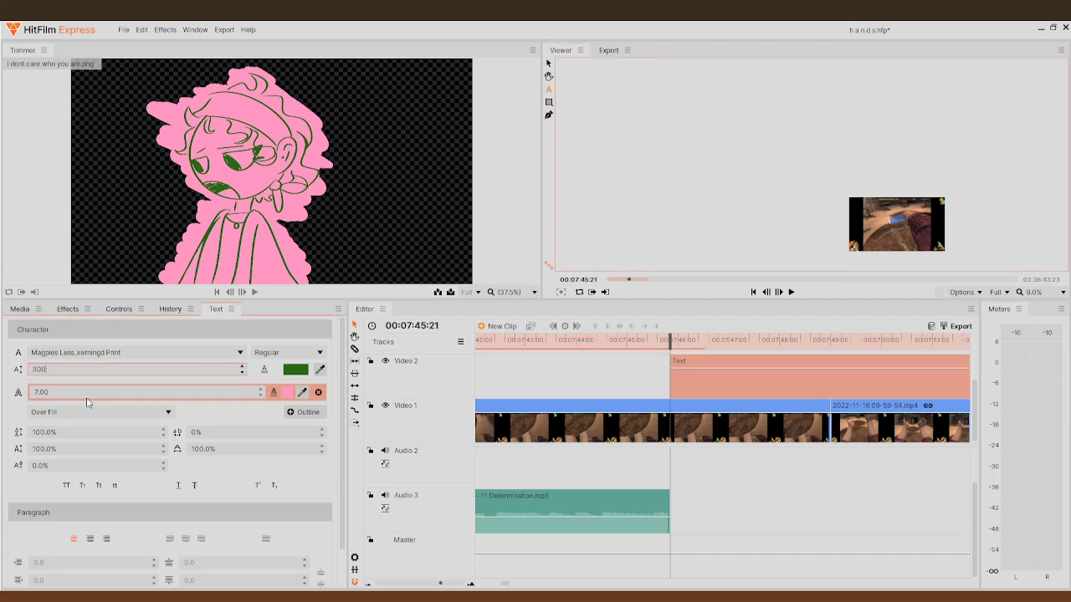
pyautogui.click(87, 393)
pyautogui.write('11')
pyautogui.press('Return')
pyautogui.scroll(3, 991, 230)
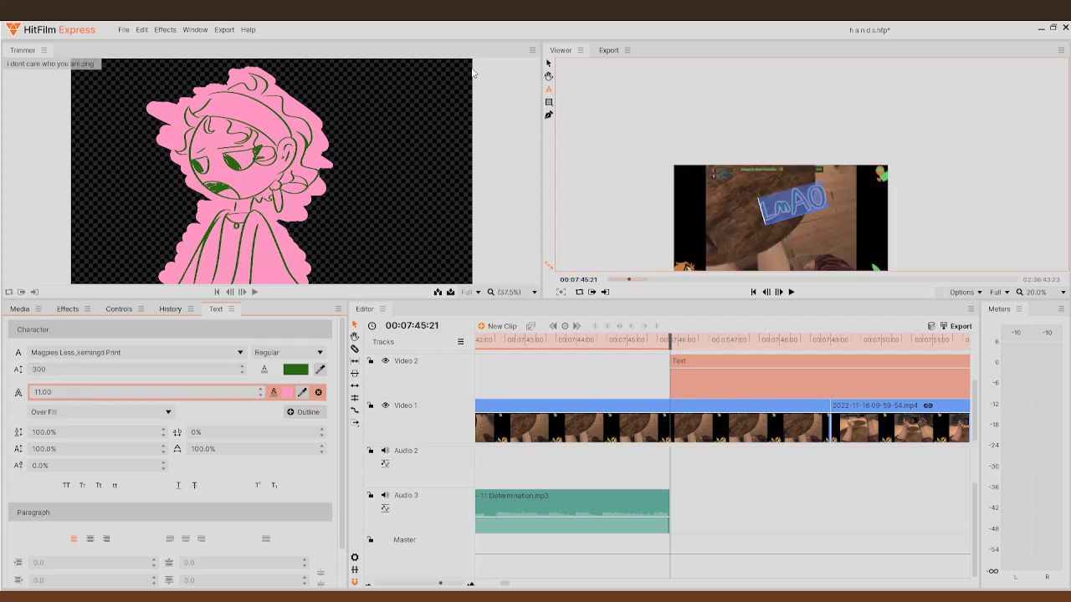
# - Reposition the enlarged caption to about -267.8, -125.0 and turn on position keyframing at 00:07:45:21
pyautogui.click(548, 63)
pyautogui.moveTo(763, 225); pyautogui.dragTo(751, 249)
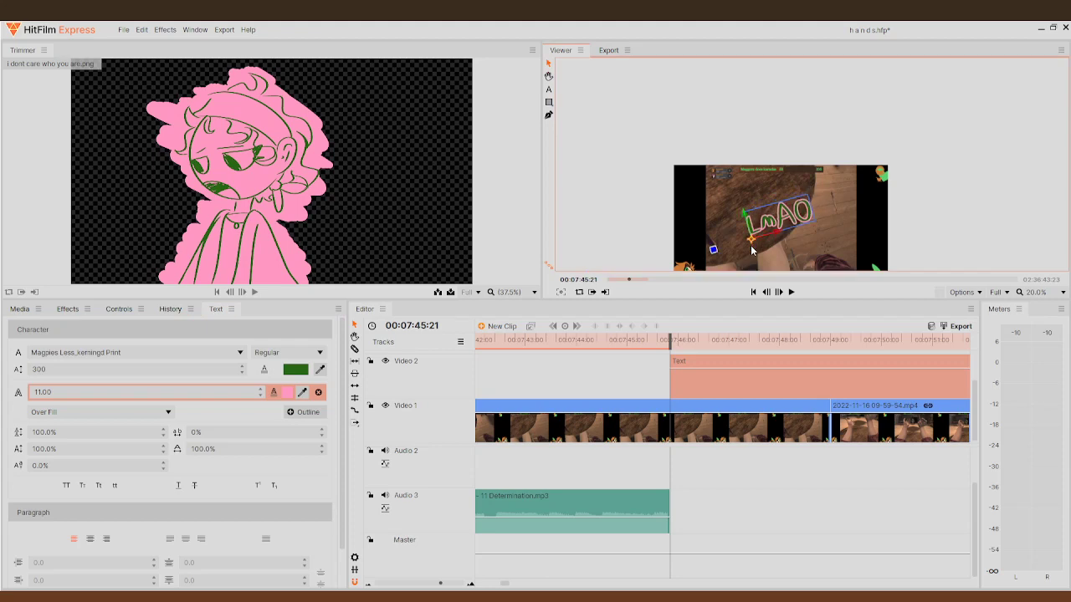
pyautogui.click(121, 310)
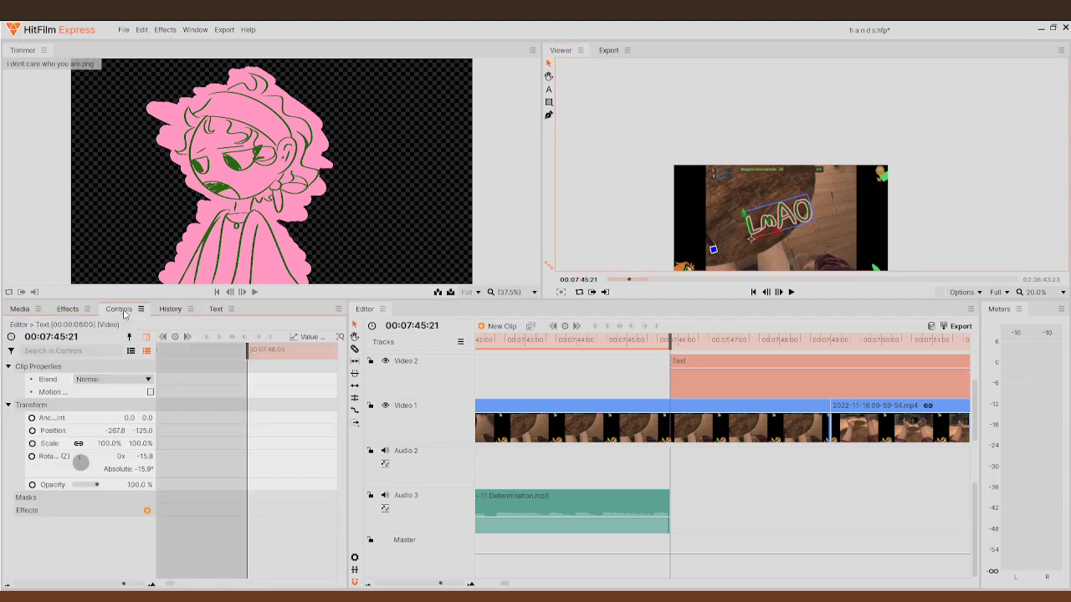
pyautogui.click(32, 431)
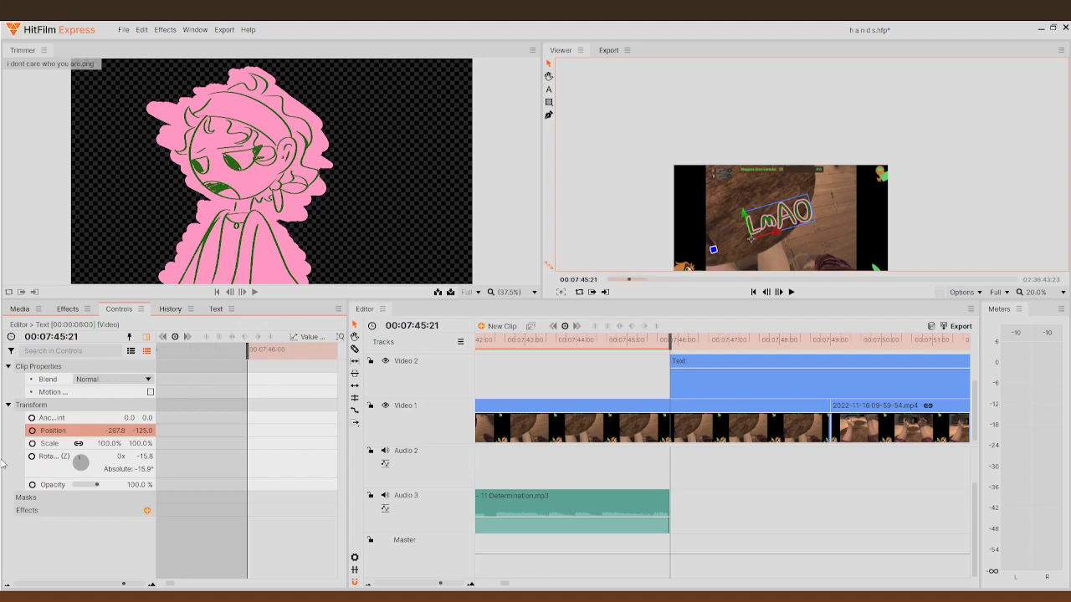
pyautogui.click(32, 431)
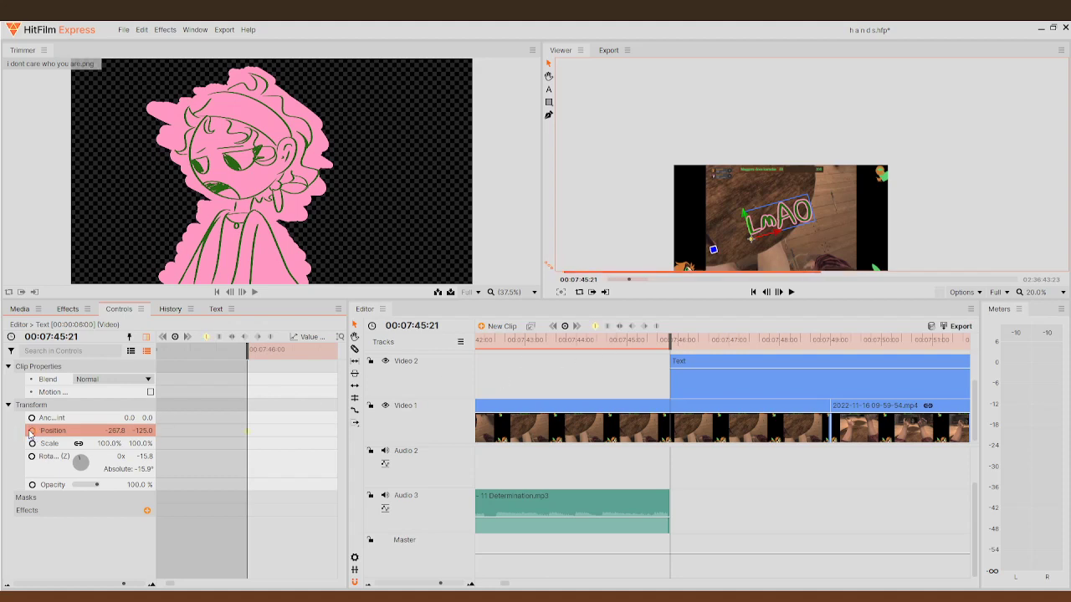
# - Keyframe the caption's position with small shifts frame by frame up to 00:07:46:02, and select those position keyframes
pyautogui.click(779, 293)
pyautogui.moveTo(753, 243); pyautogui.dragTo(778, 241)
pyautogui.click(779, 293)
pyautogui.click(779, 292)
pyautogui.click(779, 293)
pyautogui.click(779, 293)
pyautogui.click(779, 293)
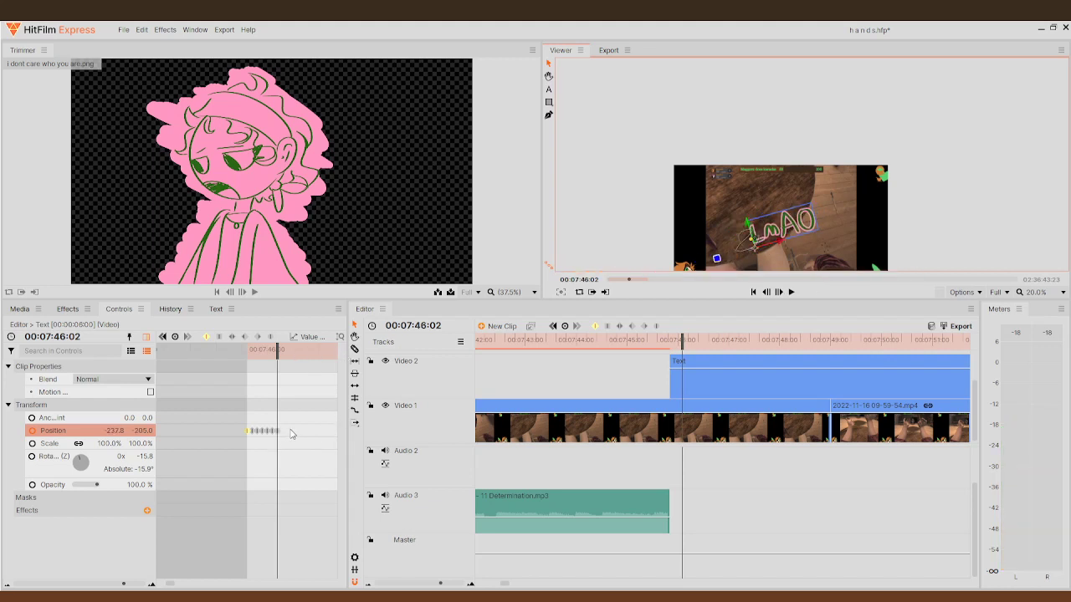
pyautogui.moveTo(237, 433); pyautogui.dragTo(259, 433)
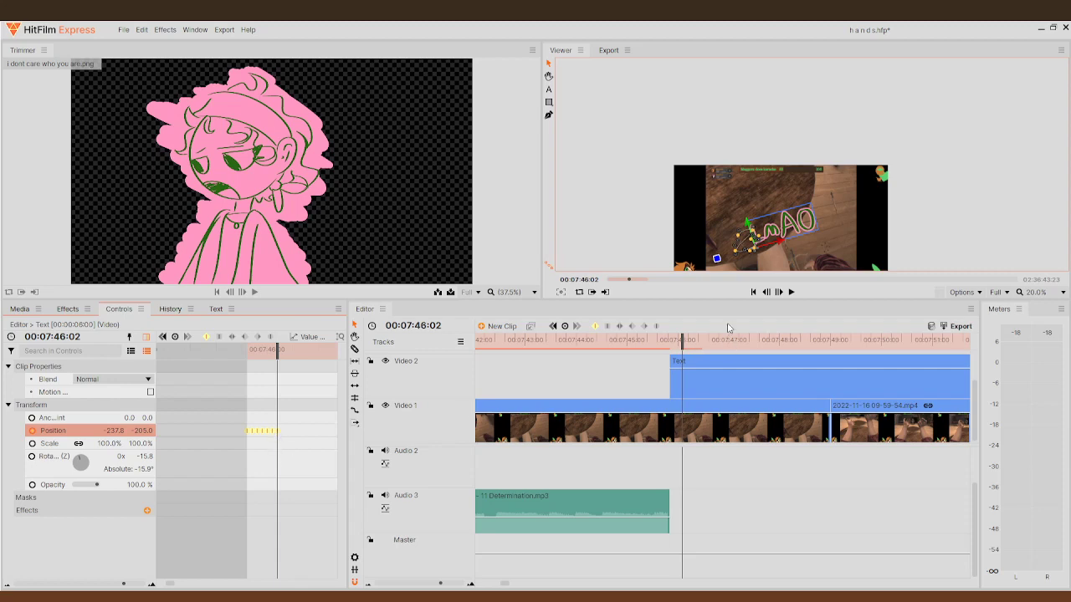
# - Repeat the copied position keyframes on the "LmAO" caption starting at 00:07:46:03
pyautogui.click(789, 293)
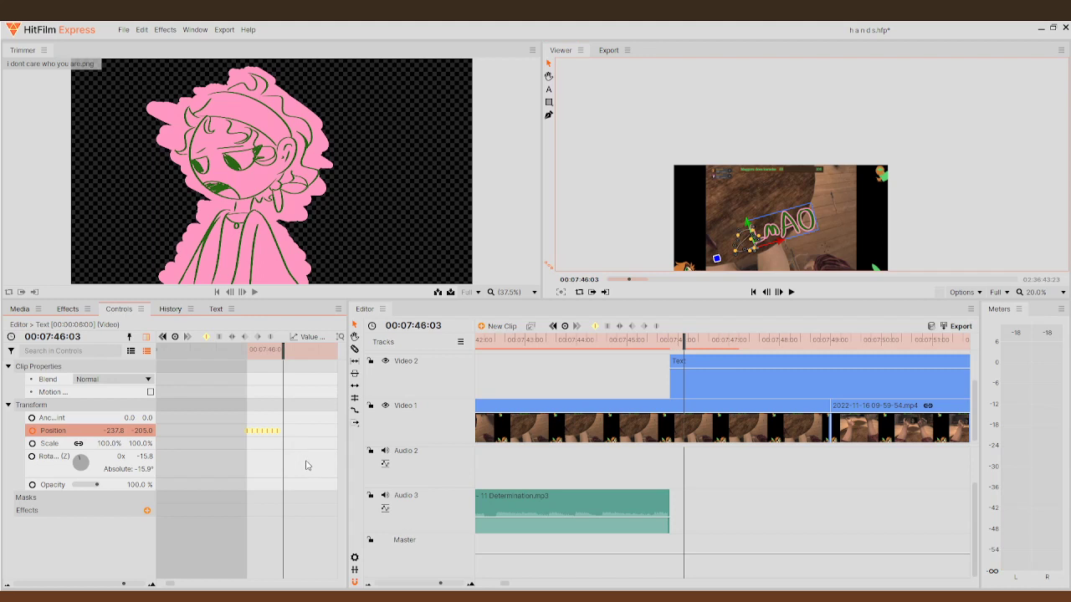
pyautogui.hotkey('ctrl', 'v')
pyautogui.scroll(5, 724, 415)
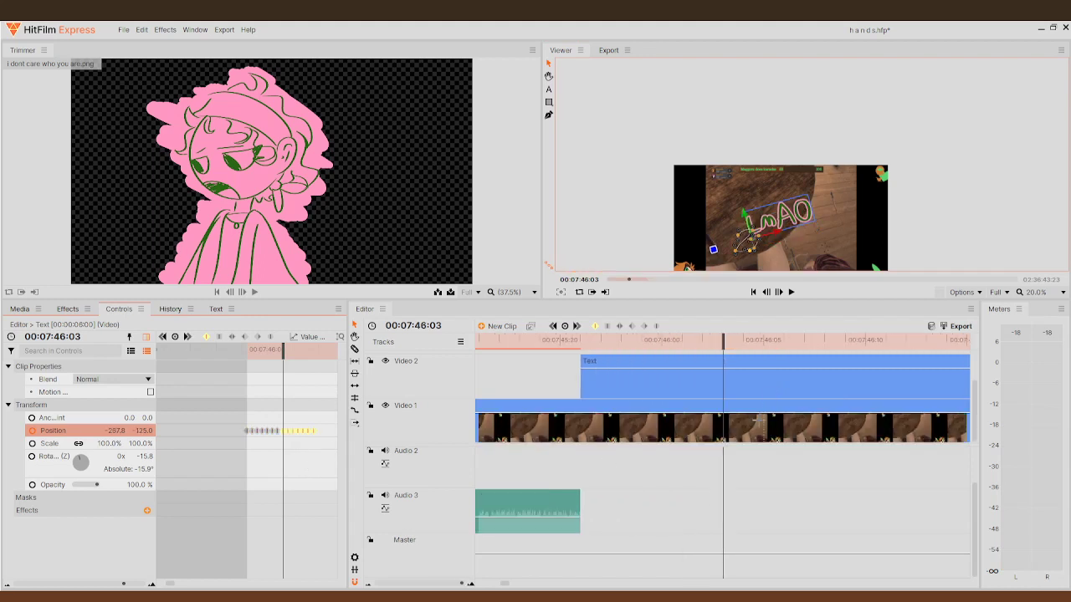
pyautogui.hotkey('ctrl', 'z')
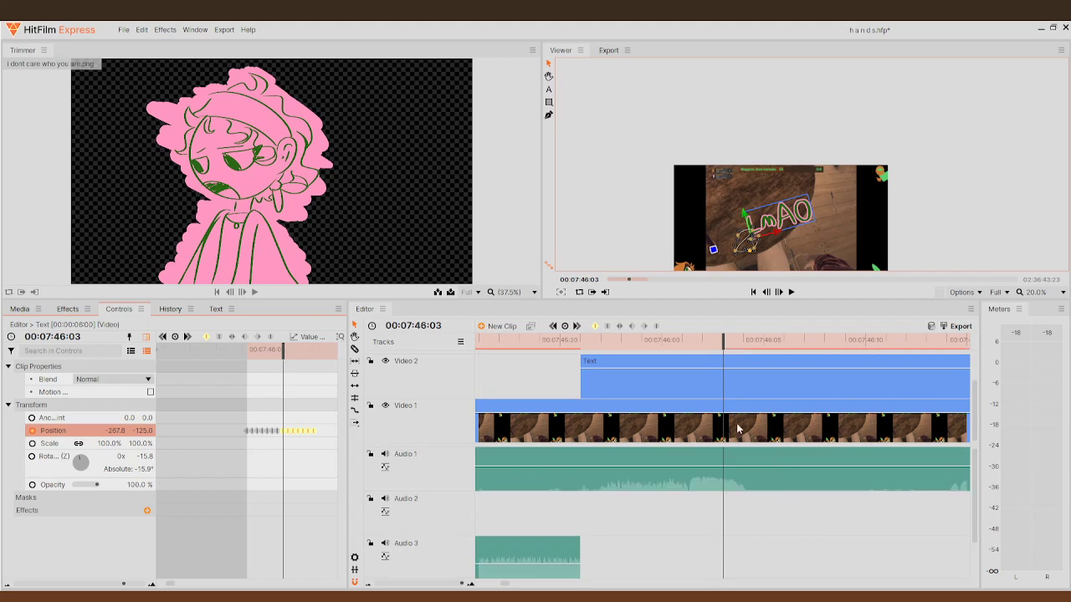
# - Split the "LmAO" text clip at 00:07:46:06 and delete the part after the cut
pyautogui.moveTo(722, 344); pyautogui.dragTo(783, 350)
pyautogui.click(775, 360)
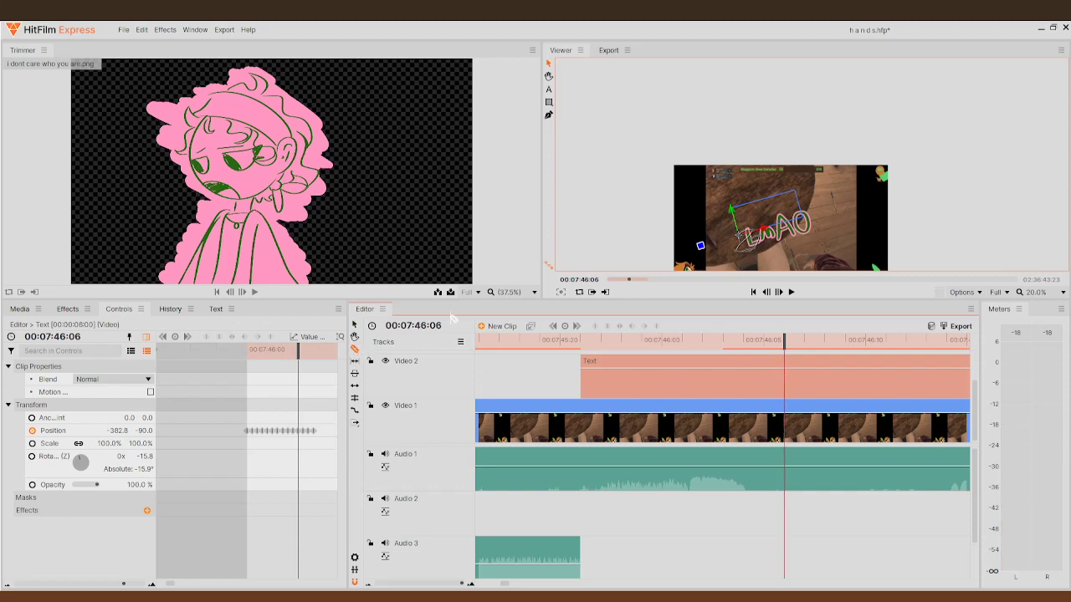
pyautogui.hotkey('ctrl', 'shift', 'd')
pyautogui.click(797, 393)
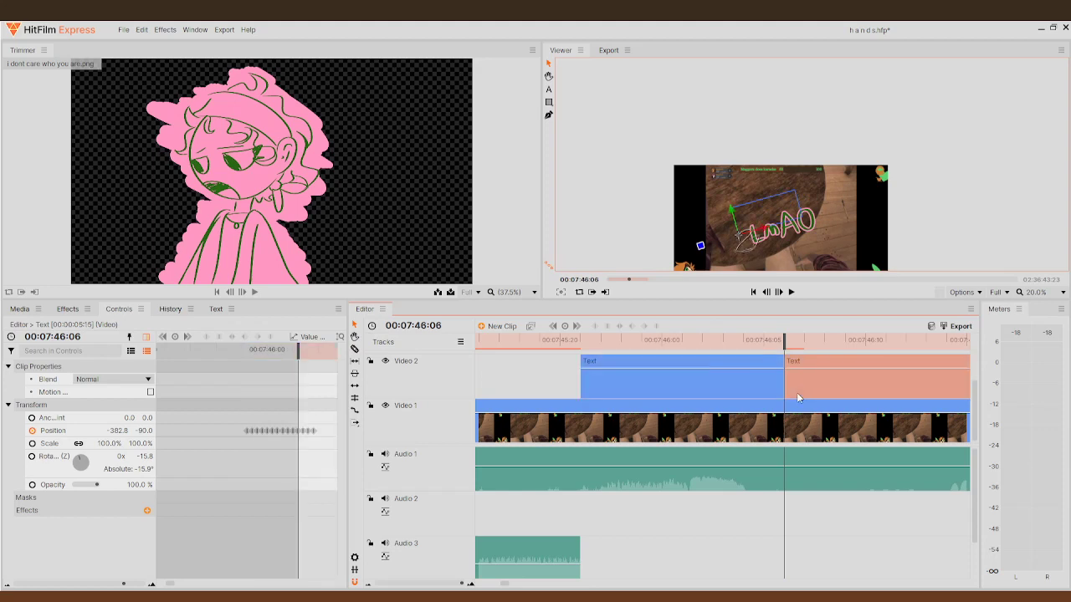
pyautogui.press('Delete')
# - Play back the edit from 00:07:36:02 through the end of the footage to check captions, sound effects and music
pyautogui.scroll(-4, 786, 407)
pyautogui.scroll(-5, 785, 407)
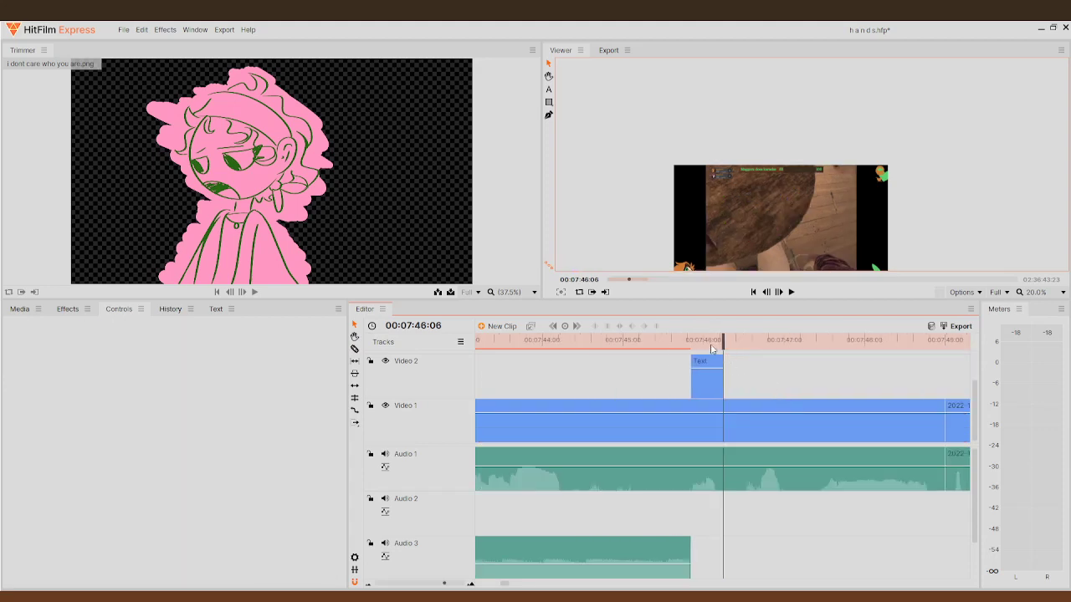
pyautogui.click(731, 412)
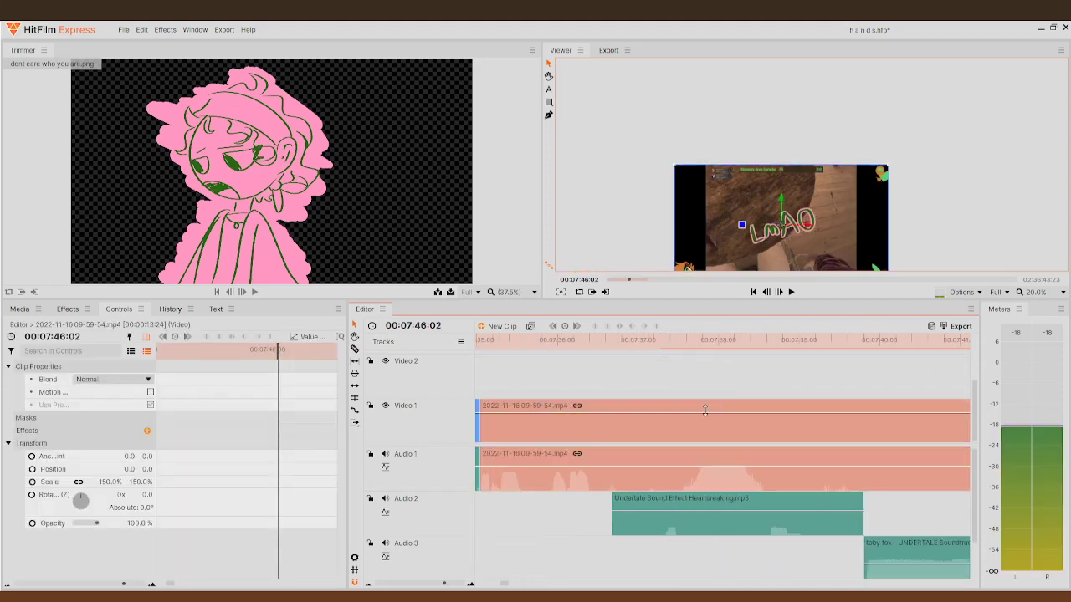
pyautogui.click(565, 340)
pyautogui.scroll(-4, 720, 352)
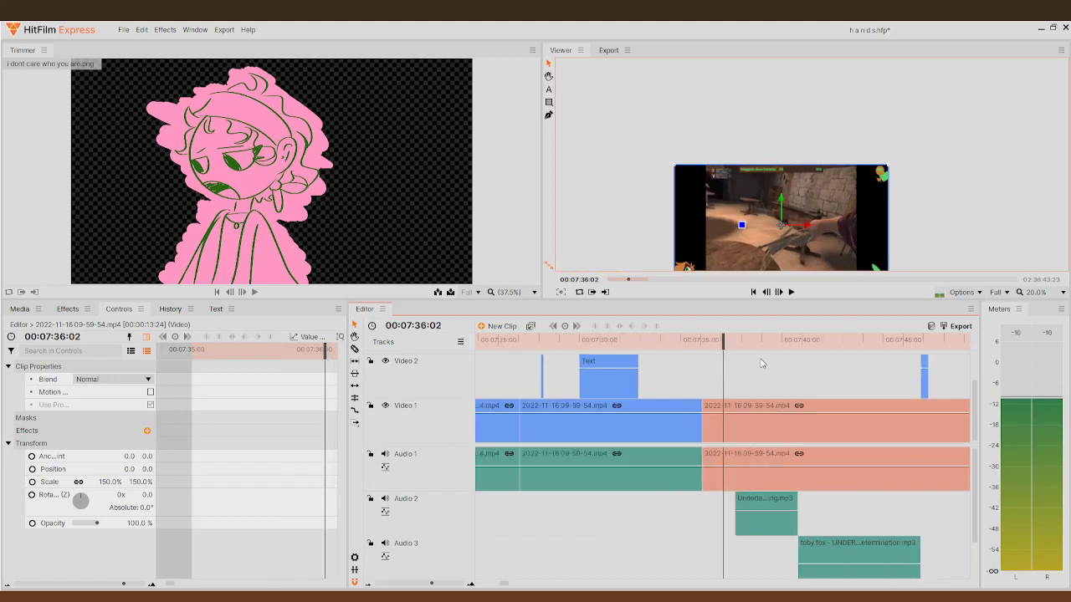
pyautogui.click(792, 292)
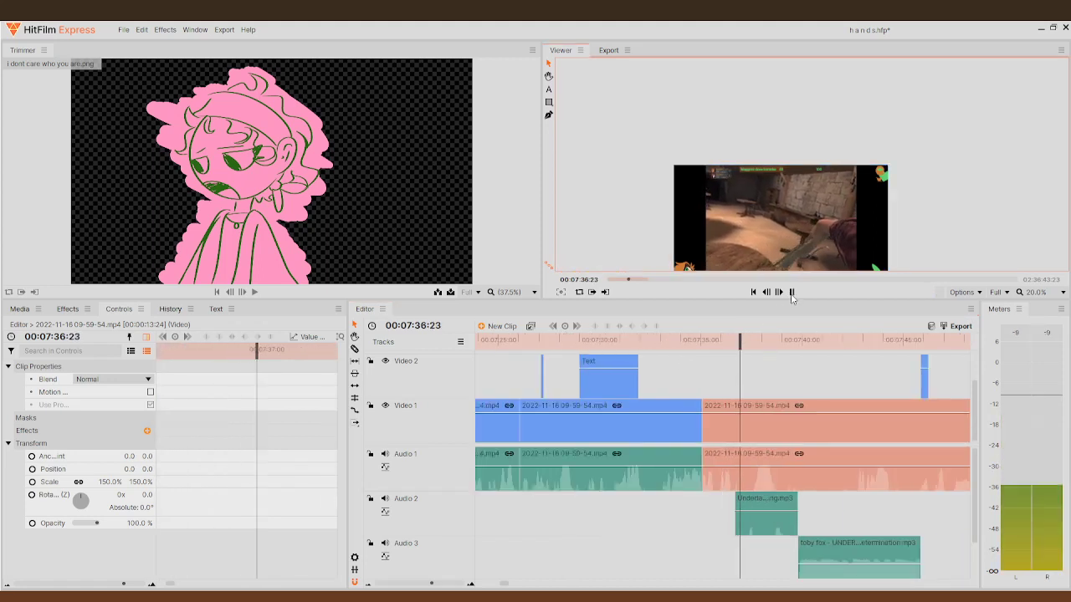
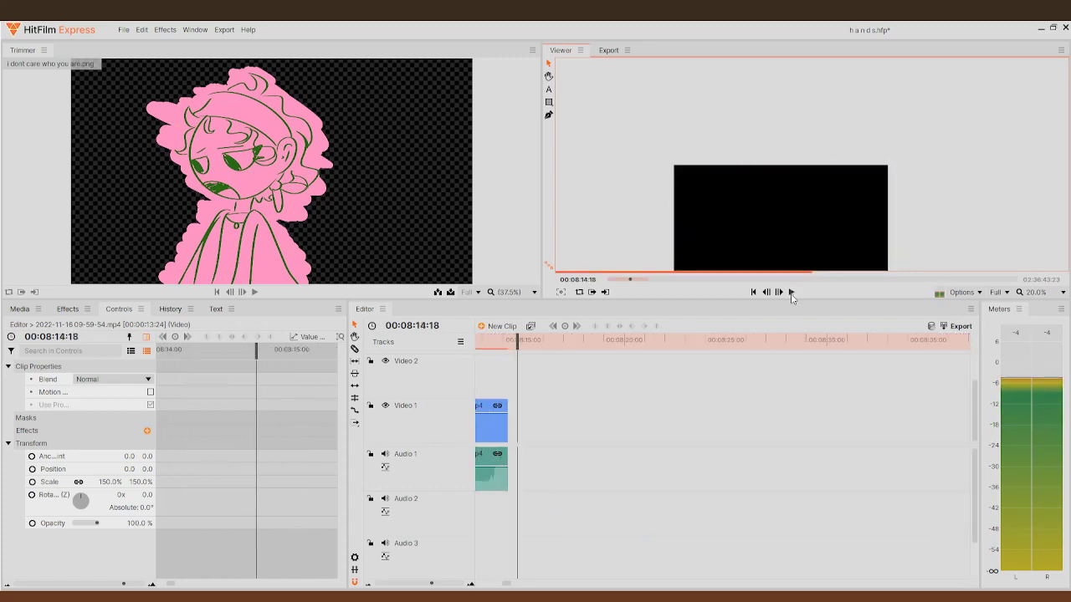
pyautogui.press('space')
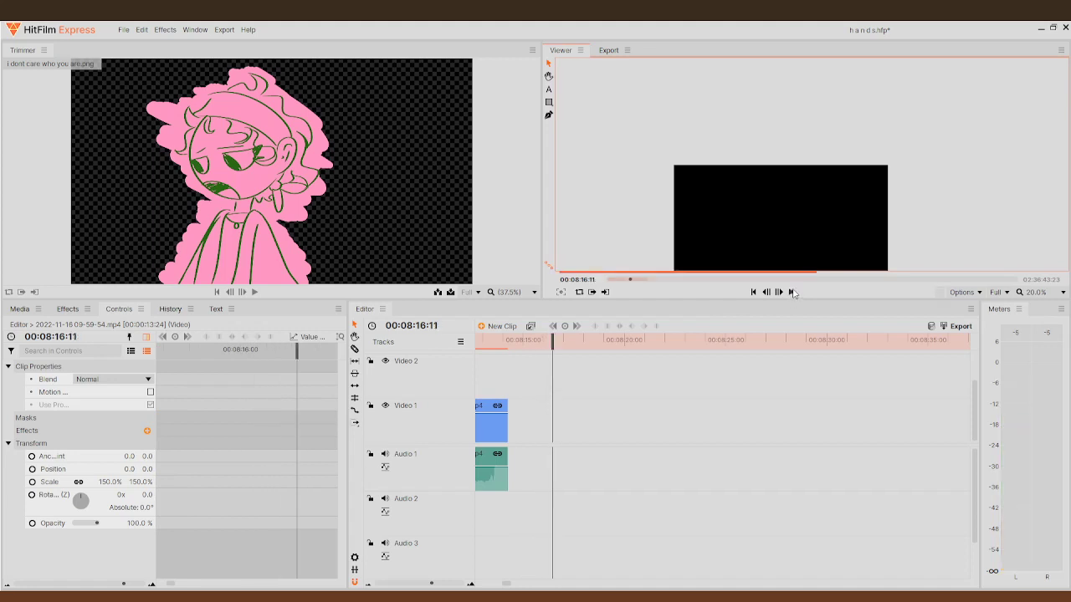
# - Place the playhead at 00:08:14:15, a few frames past the end of the last footage clip
pyautogui.moveTo(567, 339); pyautogui.dragTo(506, 352)
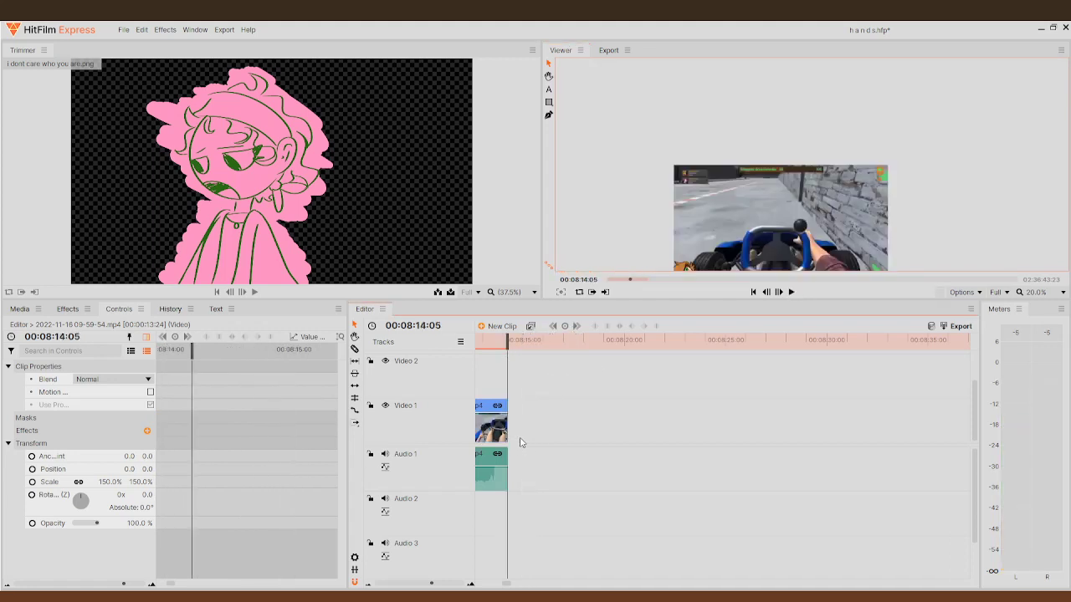
pyautogui.scroll(3, 559, 445)
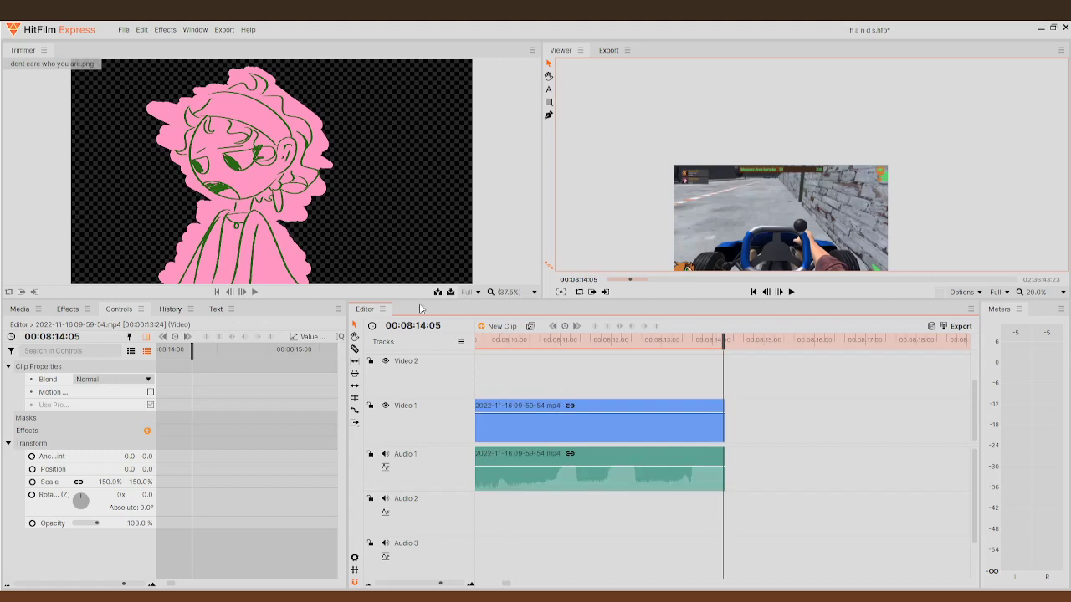
pyautogui.click(778, 293)
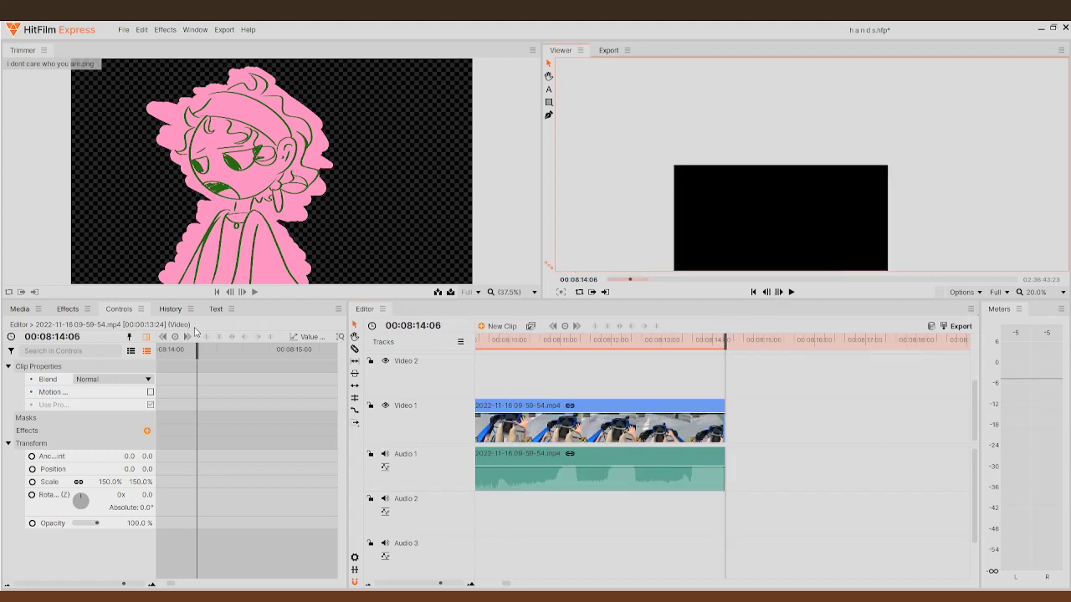
pyautogui.click(779, 293)
pyautogui.click(779, 293)
pyautogui.click(779, 293)
pyautogui.click(779, 293)
pyautogui.click(779, 293)
pyautogui.click(779, 292)
pyautogui.click(779, 293)
pyautogui.click(779, 293)
pyautogui.click(779, 293)
# - Import the omg yassss.png end-card image and place it on the Video 1 track at 00:08:14:15
pyautogui.click(216, 310)
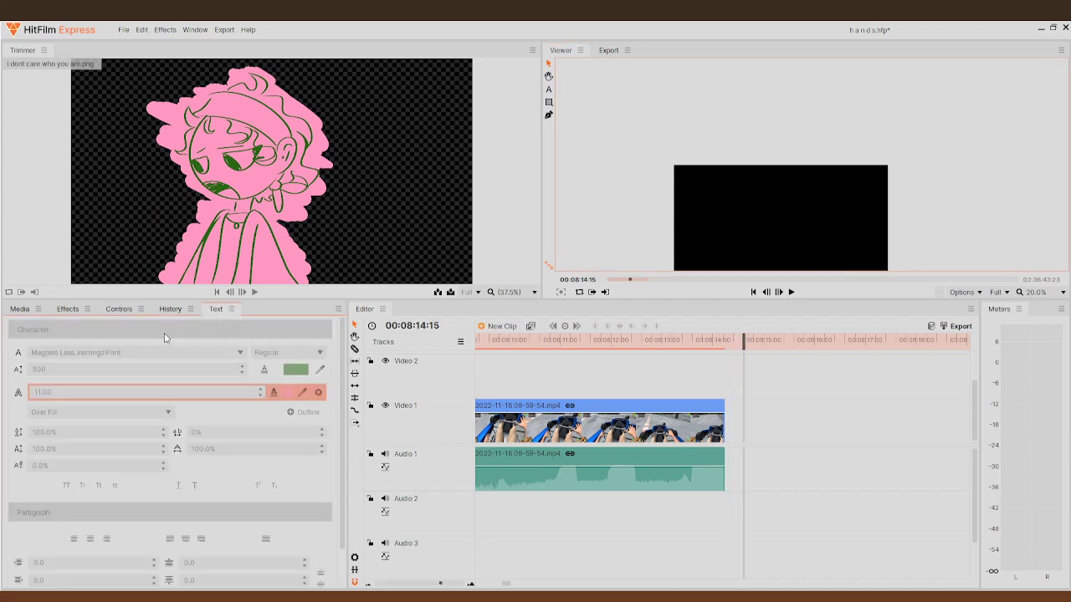
pyautogui.click(8, 310)
pyautogui.scroll(-3, 31, 406)
pyautogui.scroll(3, 31, 406)
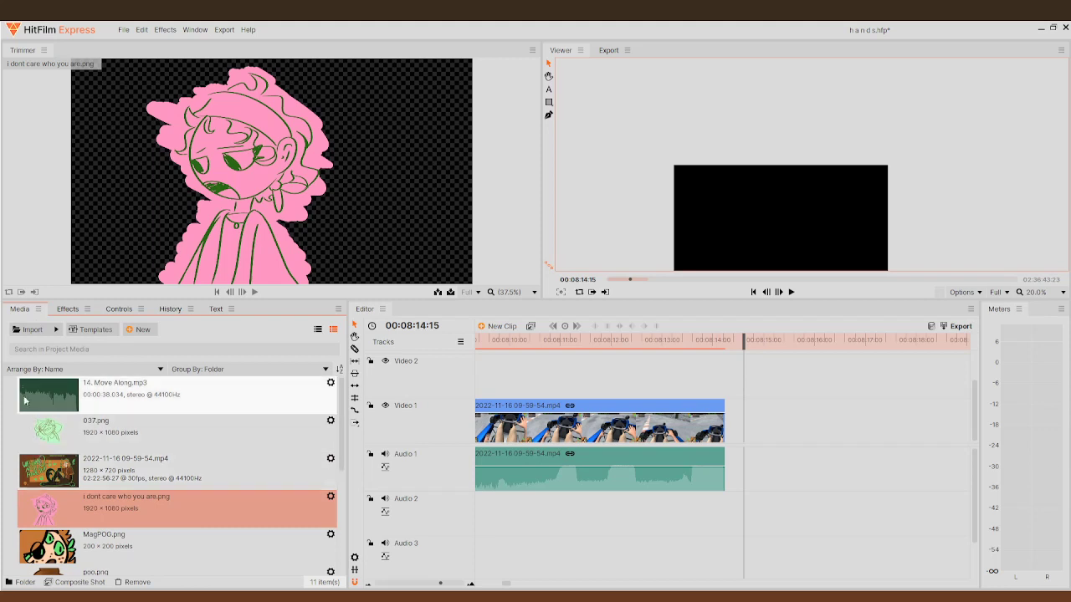
pyautogui.scroll(-5, 31, 407)
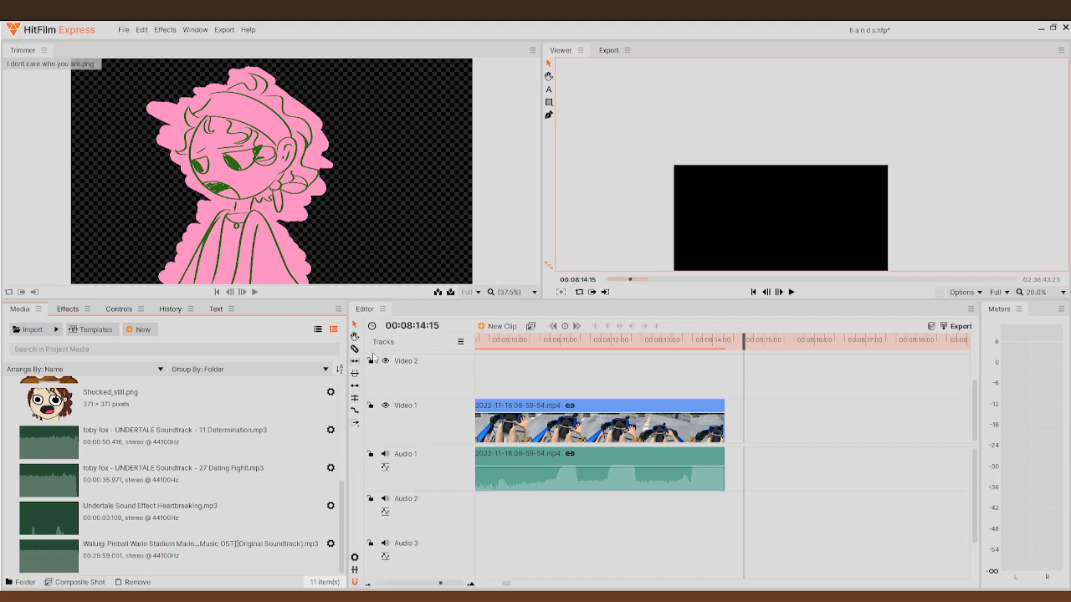
pyautogui.moveTo(48, 381); pyautogui.dragTo(749, 429)
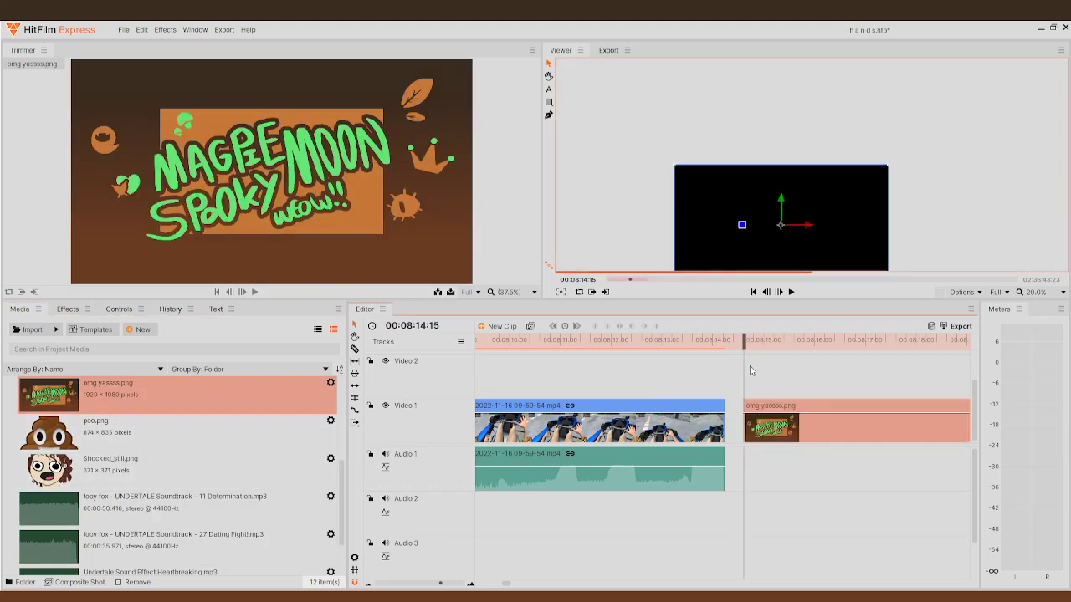
# - Create a new text clip on Video 2 at 00:08:14:06, directly after the footage ends
pyautogui.click(765, 293)
pyautogui.click(765, 293)
pyautogui.click(765, 294)
pyautogui.click(765, 294)
pyautogui.click(765, 295)
pyautogui.click(766, 295)
pyautogui.click(765, 294)
pyautogui.click(766, 294)
pyautogui.click(766, 294)
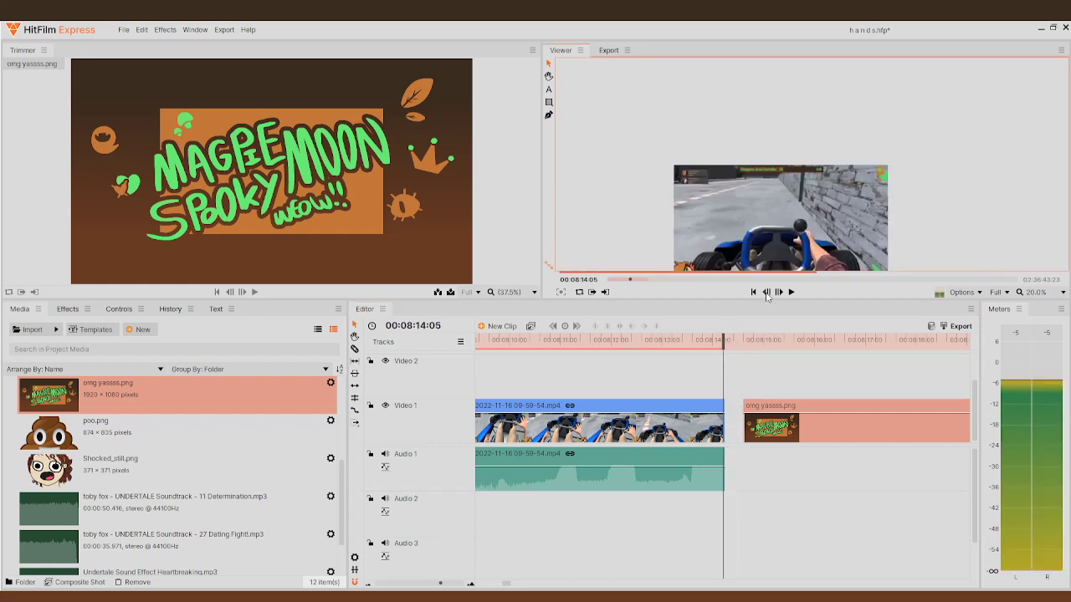
pyautogui.click(779, 293)
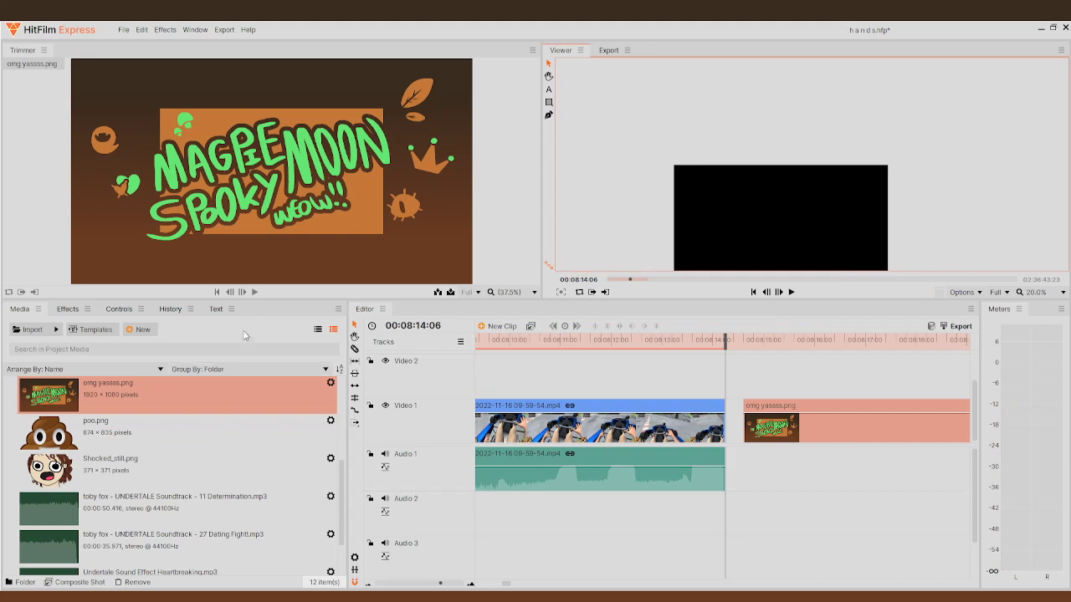
pyautogui.click(217, 310)
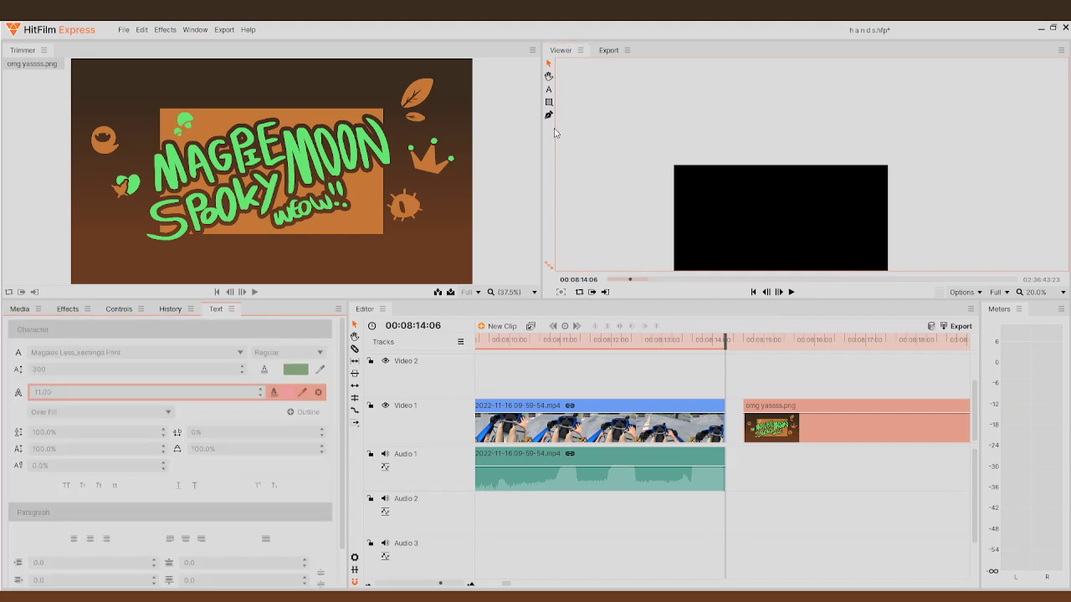
pyautogui.click(548, 90)
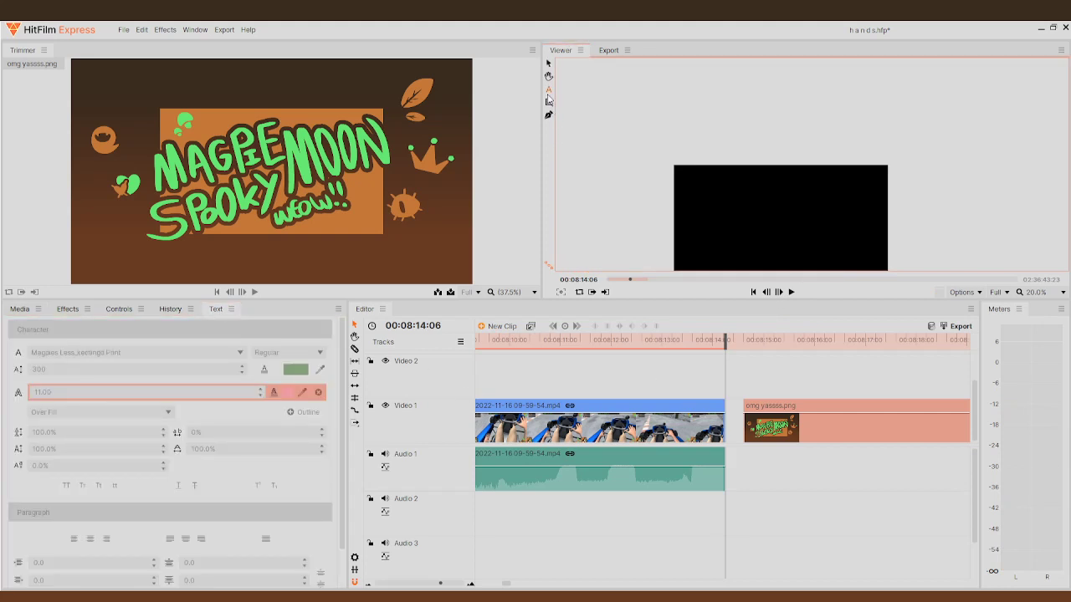
pyautogui.click(702, 222)
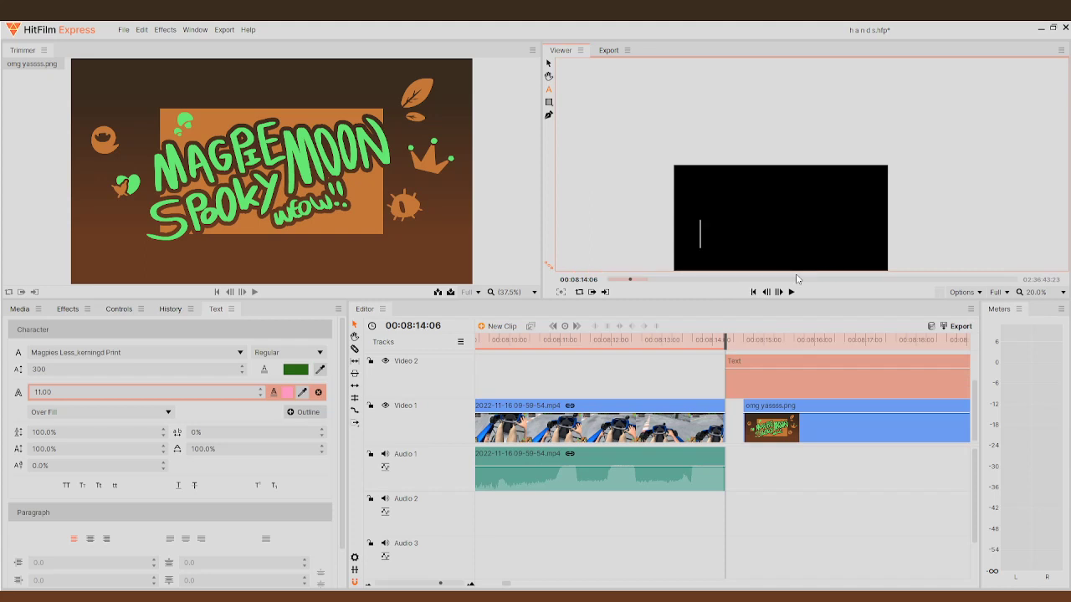
# - Enter "follow skyunirose" as the caption and reposition it so the whole line fits inside the frame
pyautogui.write('ub')
pyautogui.press('BackSpace')
pyautogui.press('BackSpace')
pyautogui.press('BackSpace')
pyautogui.write('follow')
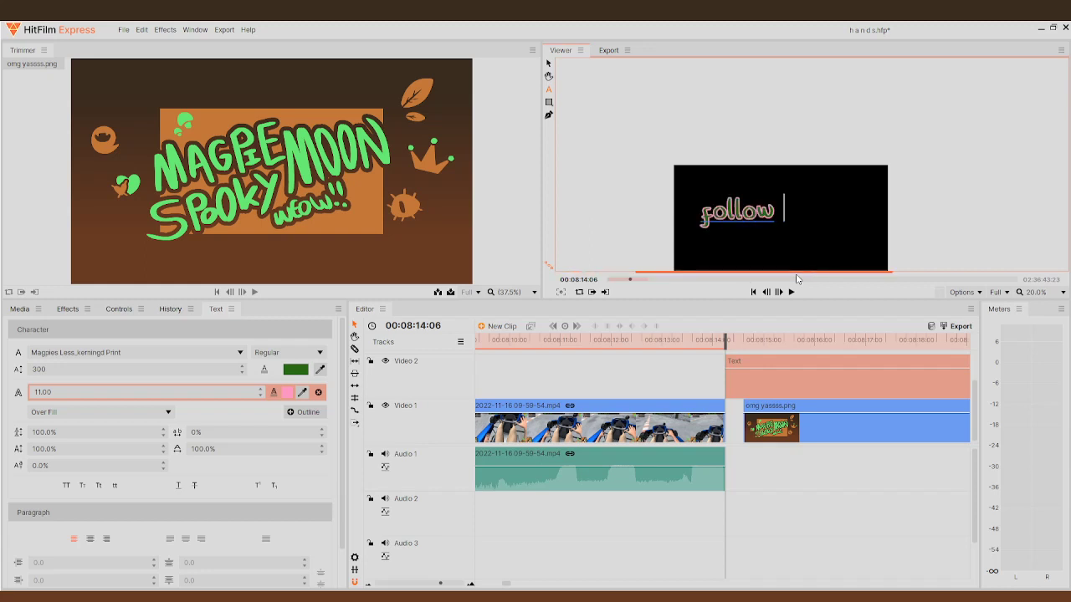
pyautogui.write(' skyuniros')
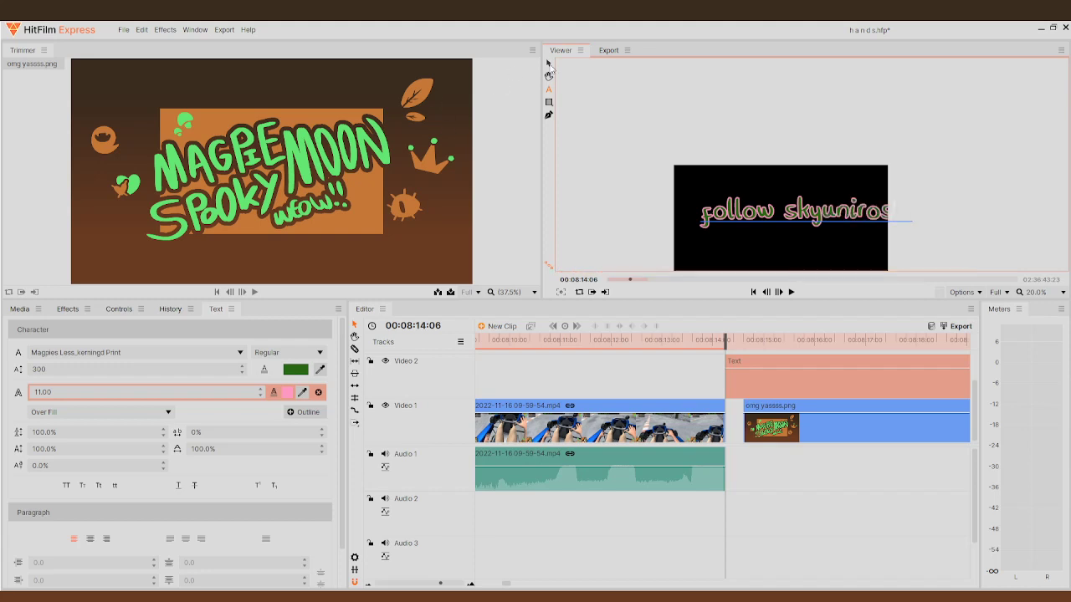
pyautogui.write('e')
pyautogui.moveTo(712, 224); pyautogui.dragTo(687, 233)
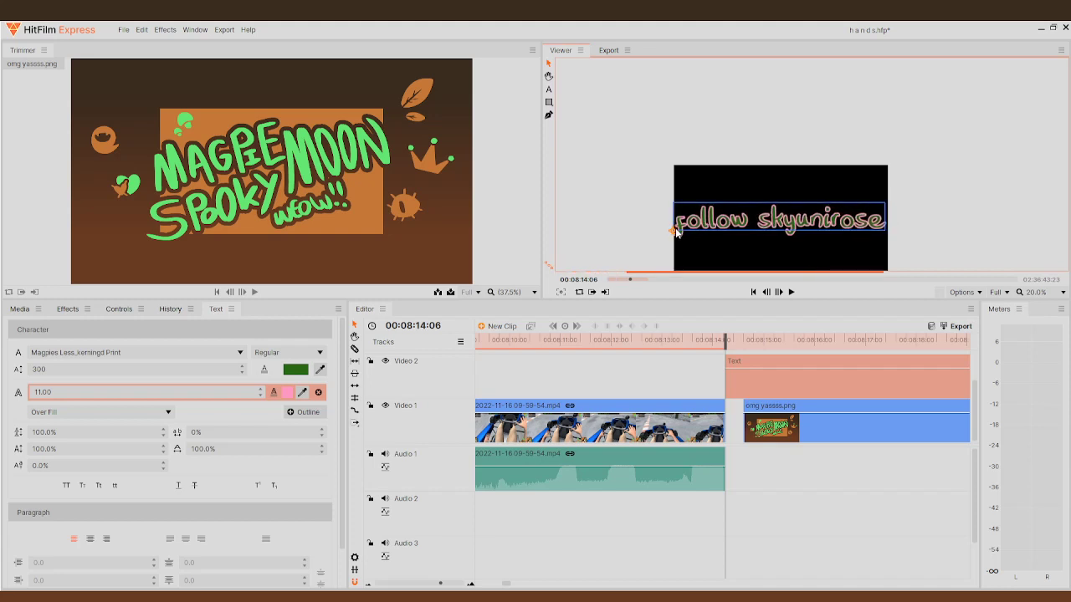
# - Add a second line reading "on twitch.tv :)" to the caption
pyautogui.scroll(-3, 793, 217)
pyautogui.scroll(3, 818, 223)
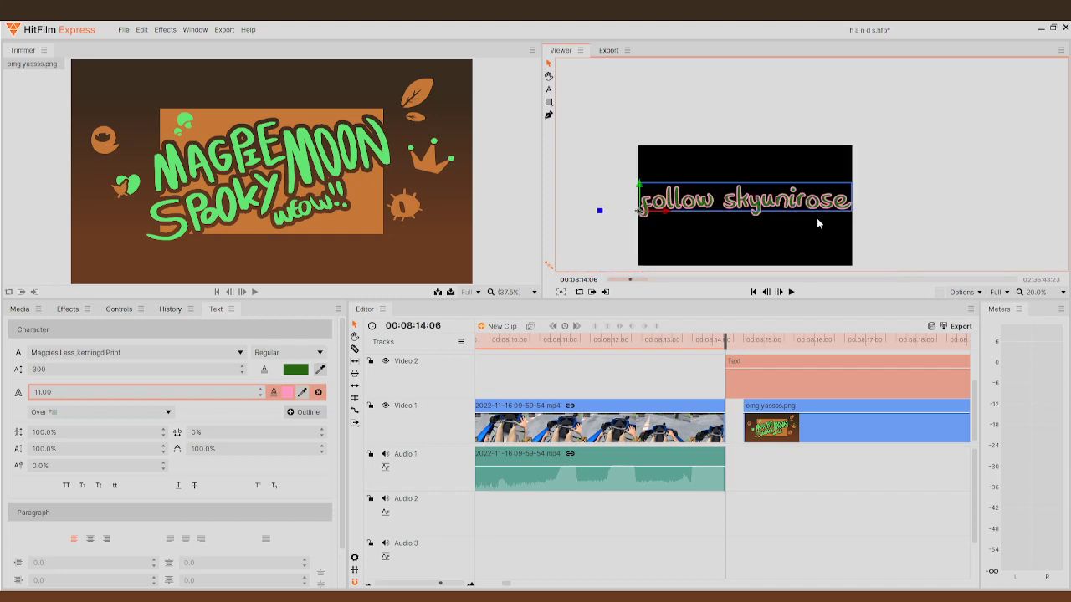
pyautogui.click(549, 90)
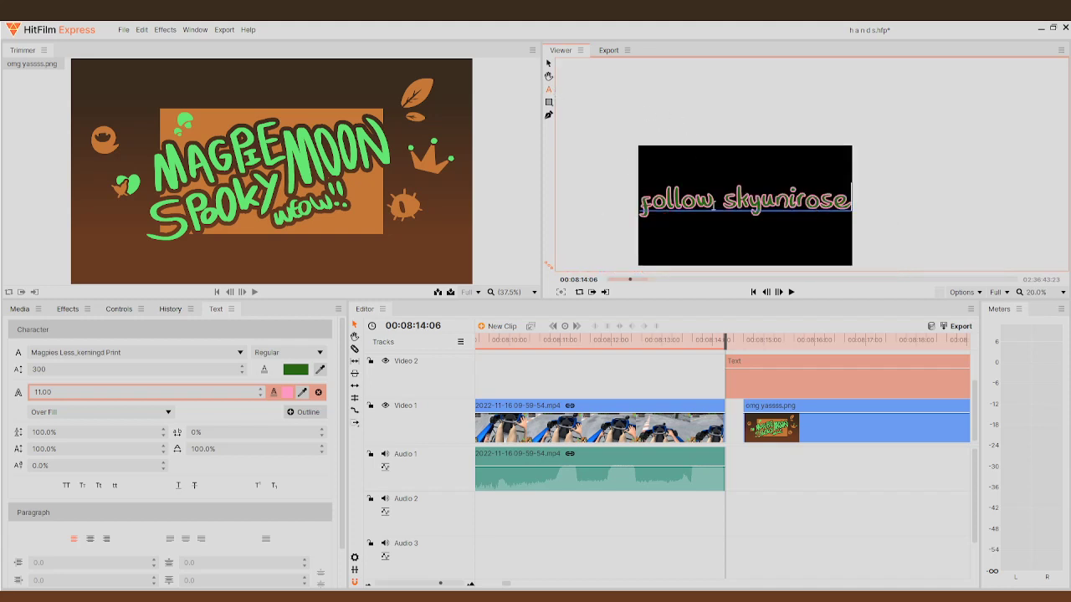
pyautogui.press('Return')
pyautogui.write('on t')
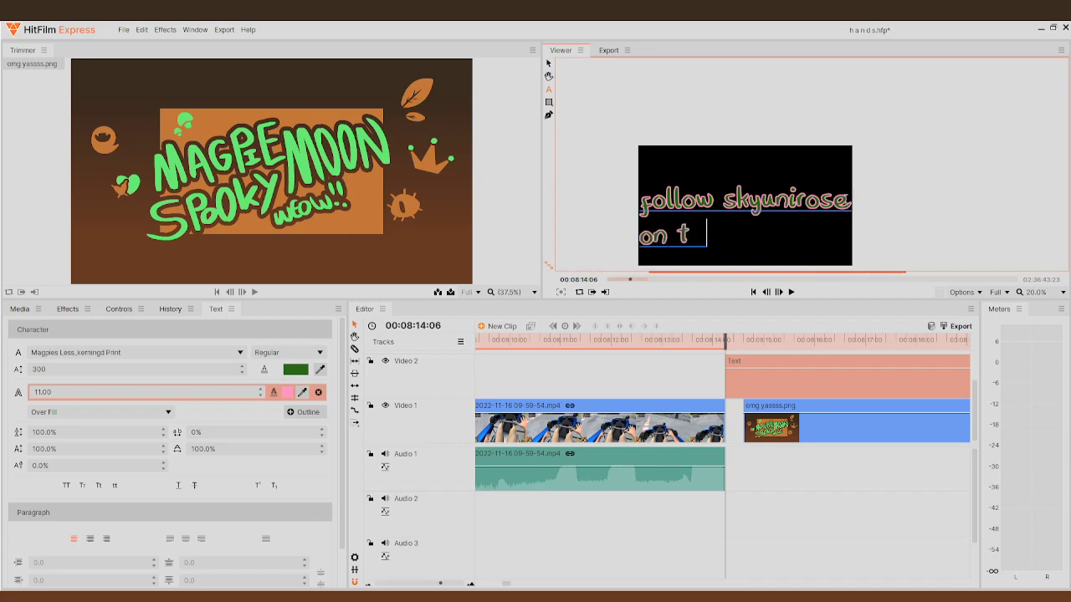
pyautogui.write('witch.tv ')
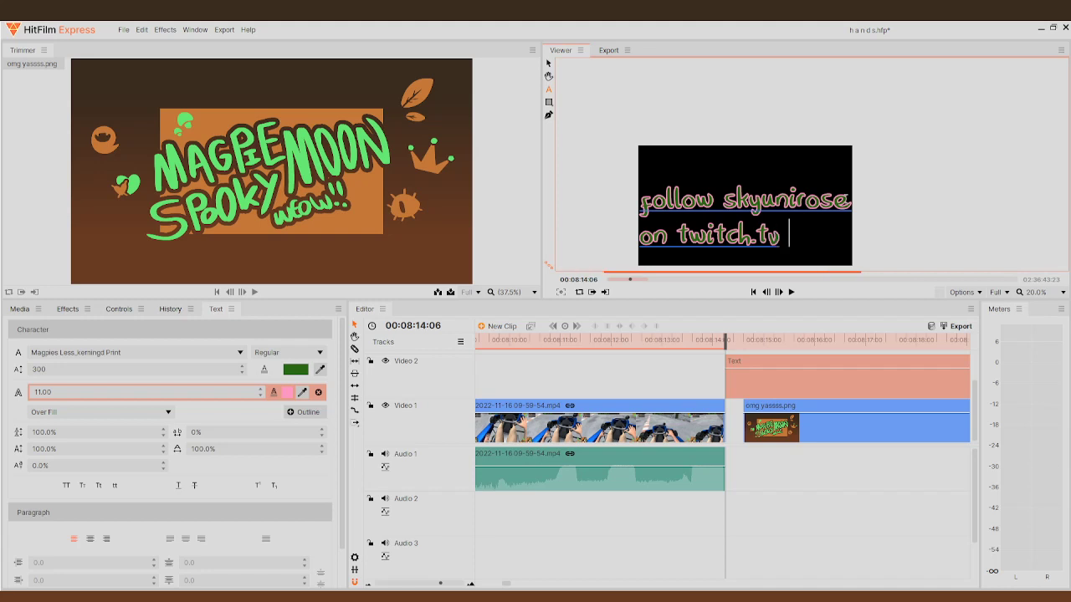
pyautogui.write(':)')
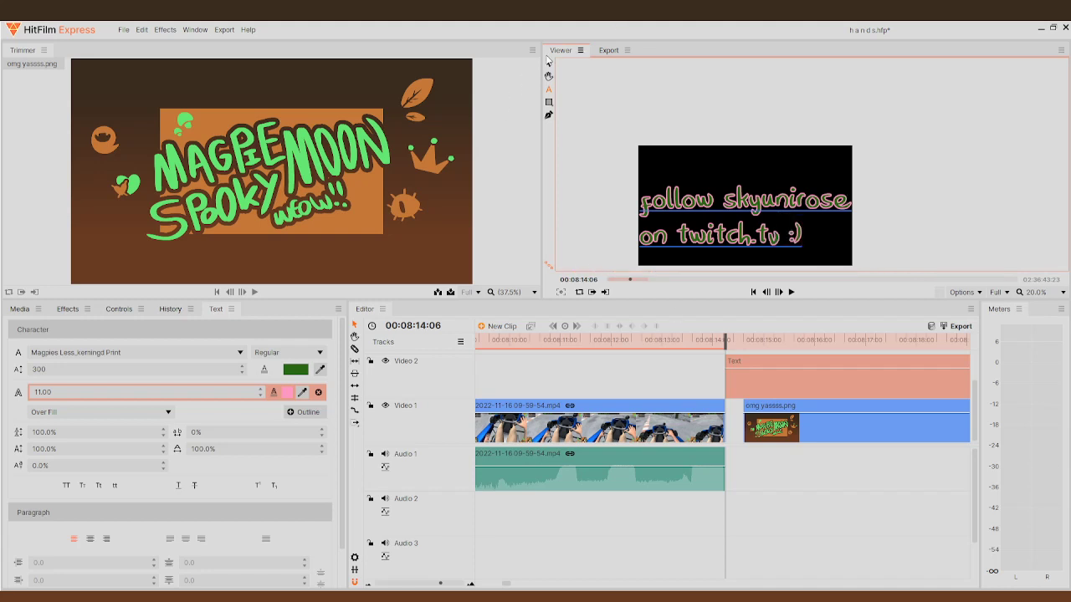
pyautogui.click(548, 63)
# - Split the follow caption at 00:08:14:15, where the end-card image starts, and delete the part after the cut
pyautogui.scroll(5, 751, 382)
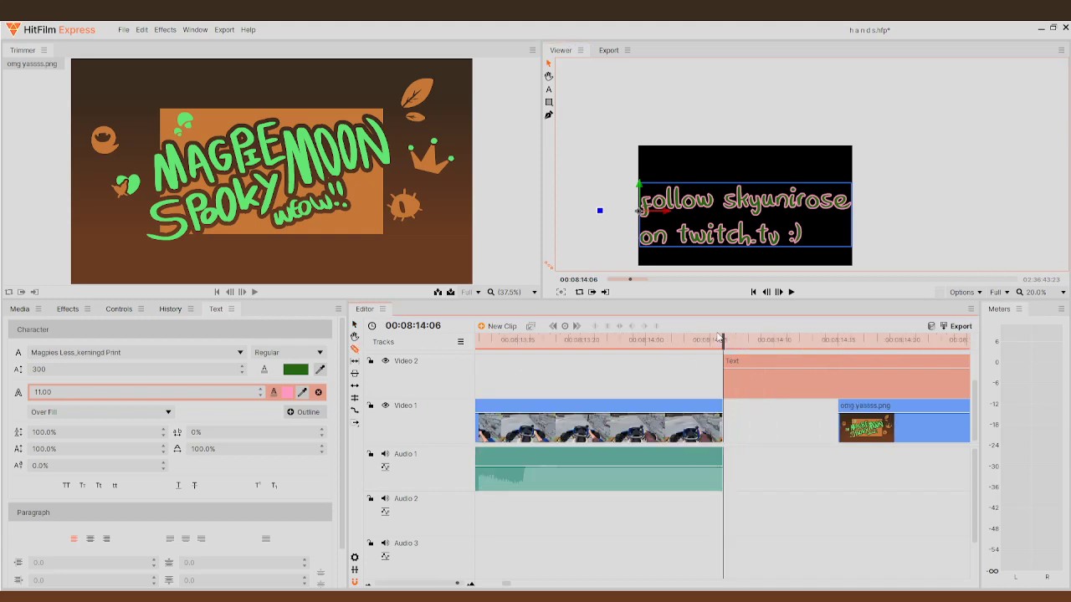
pyautogui.moveTo(725, 339); pyautogui.dragTo(838, 350)
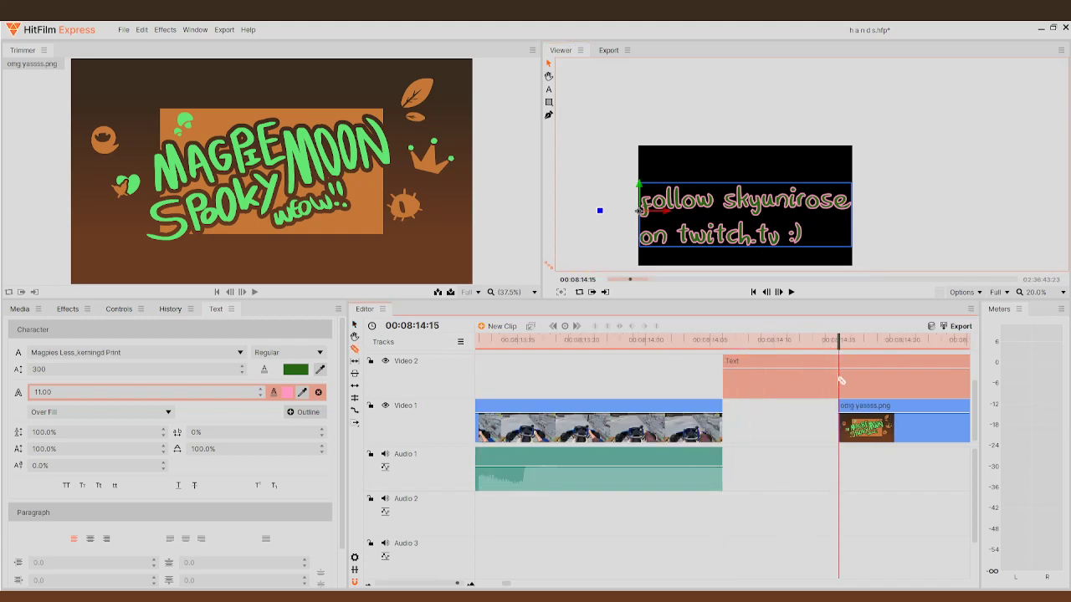
pyautogui.click(839, 378)
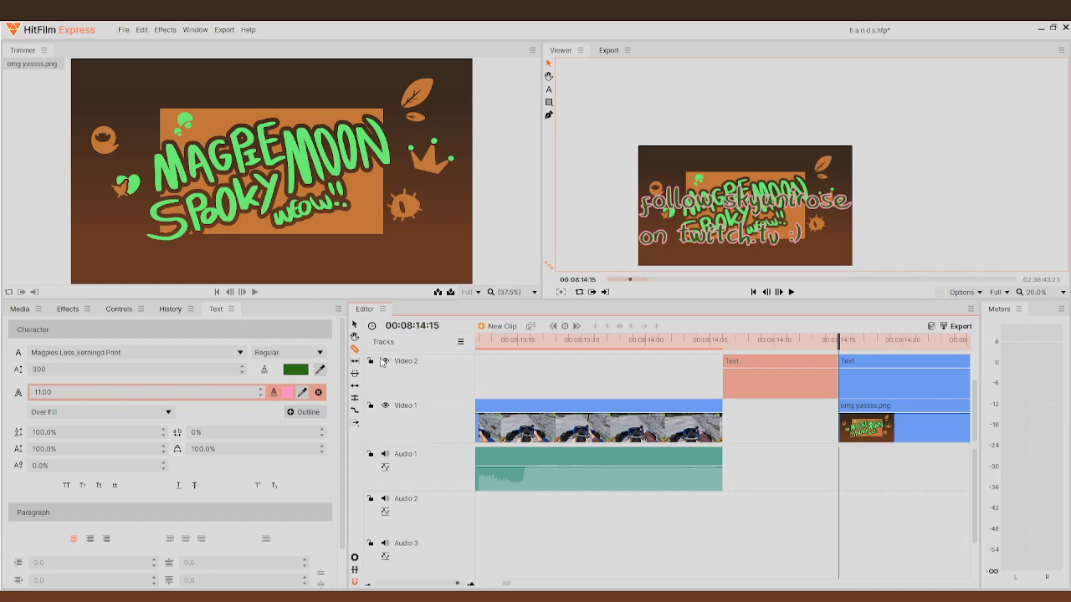
pyautogui.click(858, 393)
pyautogui.press('Delete')
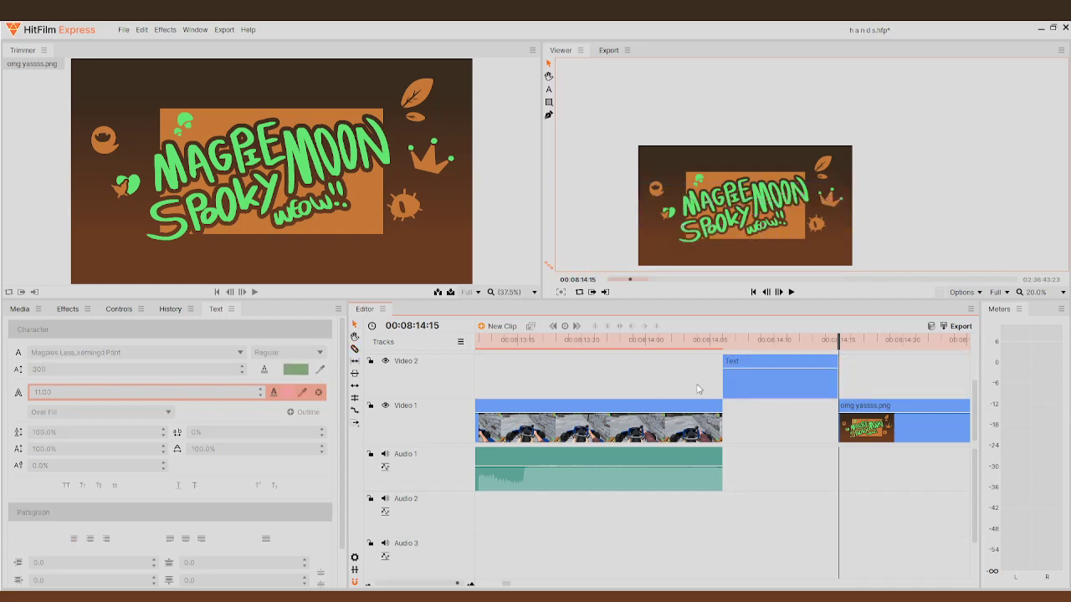
# - Fade in the end-card image with opacity keyframes of 0% at 00:08:14:15 and 100% at 00:08:16:24
pyautogui.click(896, 427)
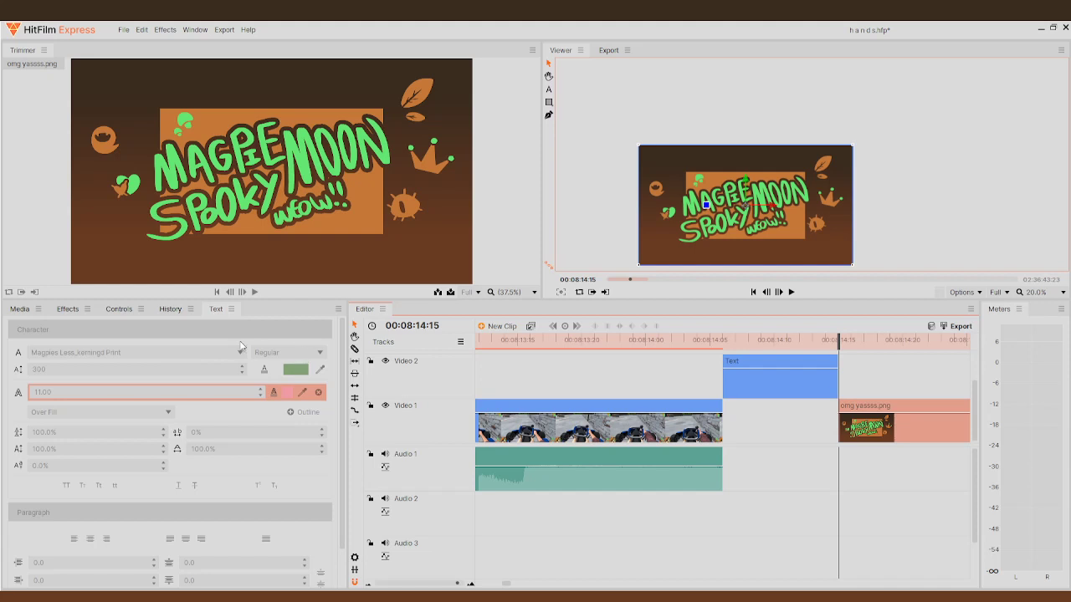
pyautogui.click(118, 309)
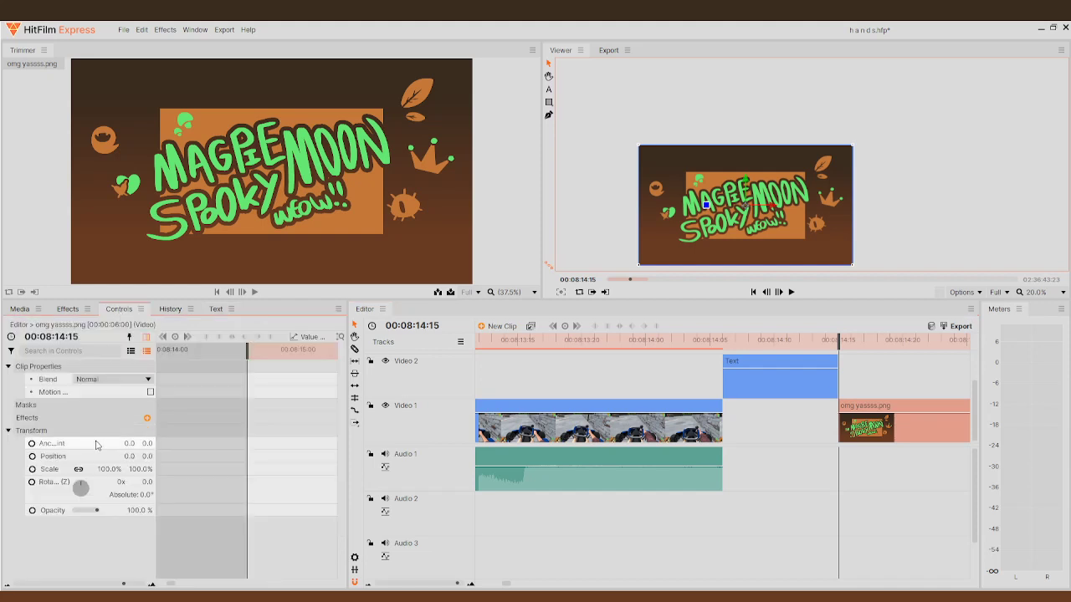
pyautogui.click(32, 510)
pyautogui.moveTo(97, 510); pyautogui.dragTo(73, 510)
pyautogui.moveTo(259, 355); pyautogui.dragTo(180, 434)
pyautogui.moveTo(77, 516); pyautogui.dragTo(256, 475)
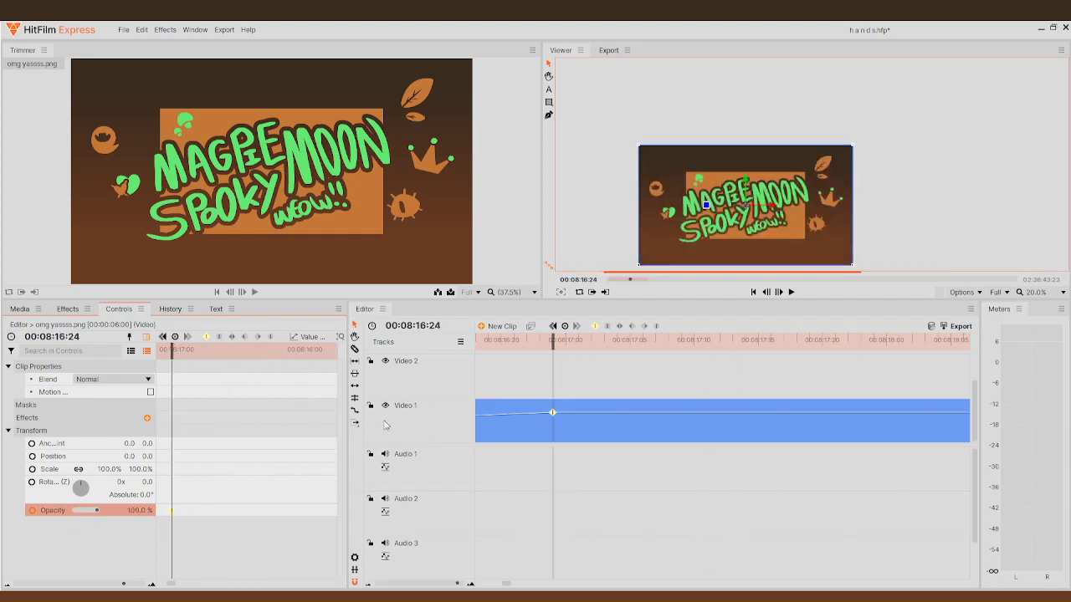
pyautogui.scroll(-3, 572, 410)
pyautogui.moveTo(725, 335); pyautogui.dragTo(533, 400)
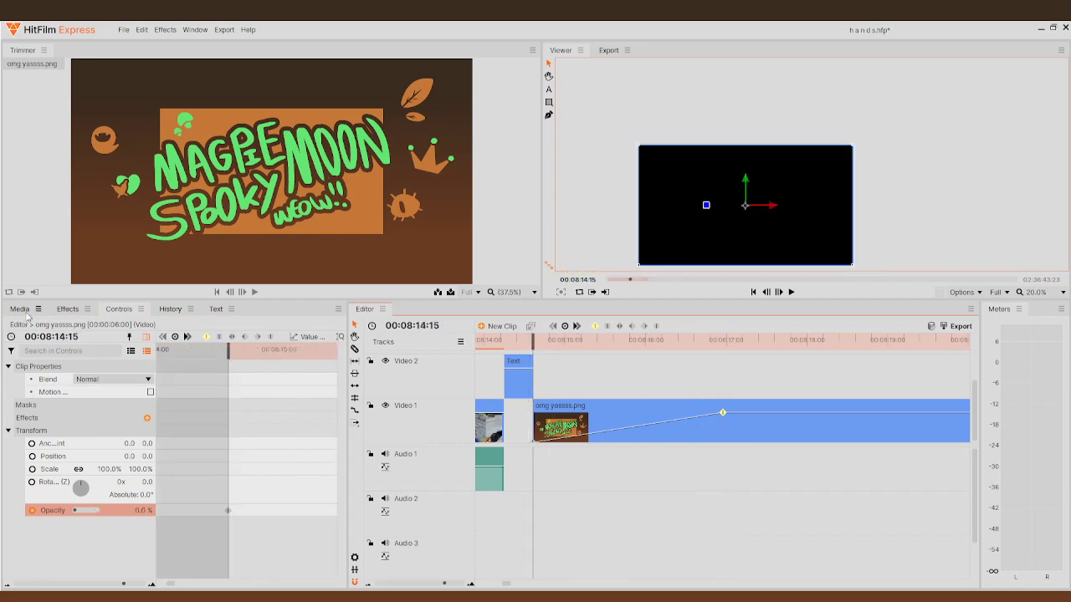
# - Place the "003 - Welcome to the World of Pokémon!" track on Audio 1 at the start of the end-card image
pyautogui.click(24, 310)
pyautogui.scroll(-3, 35, 473)
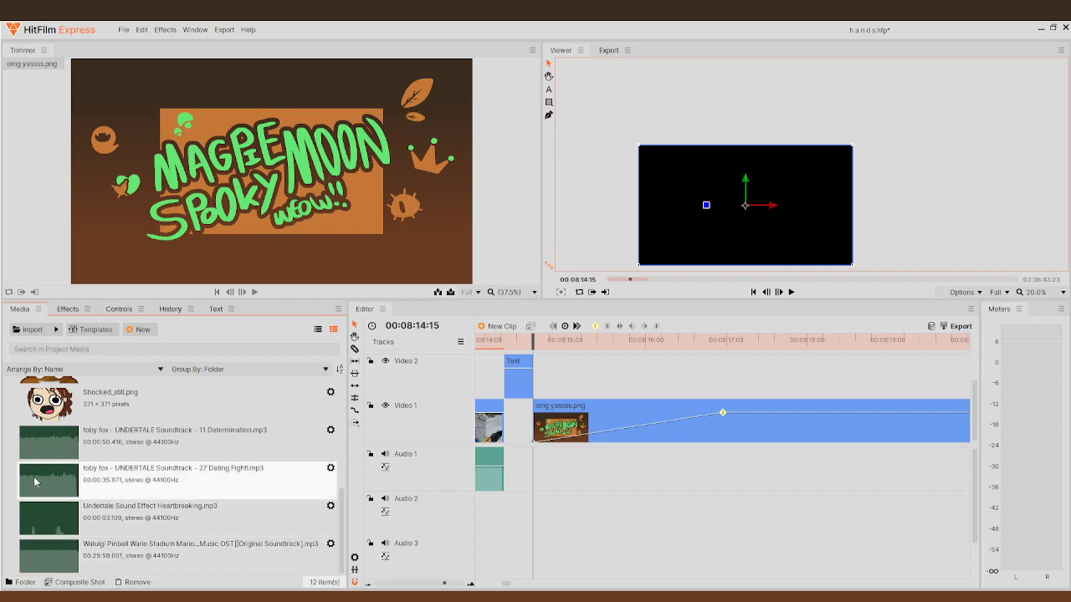
pyautogui.scroll(1, 35, 483)
pyautogui.click(42, 426)
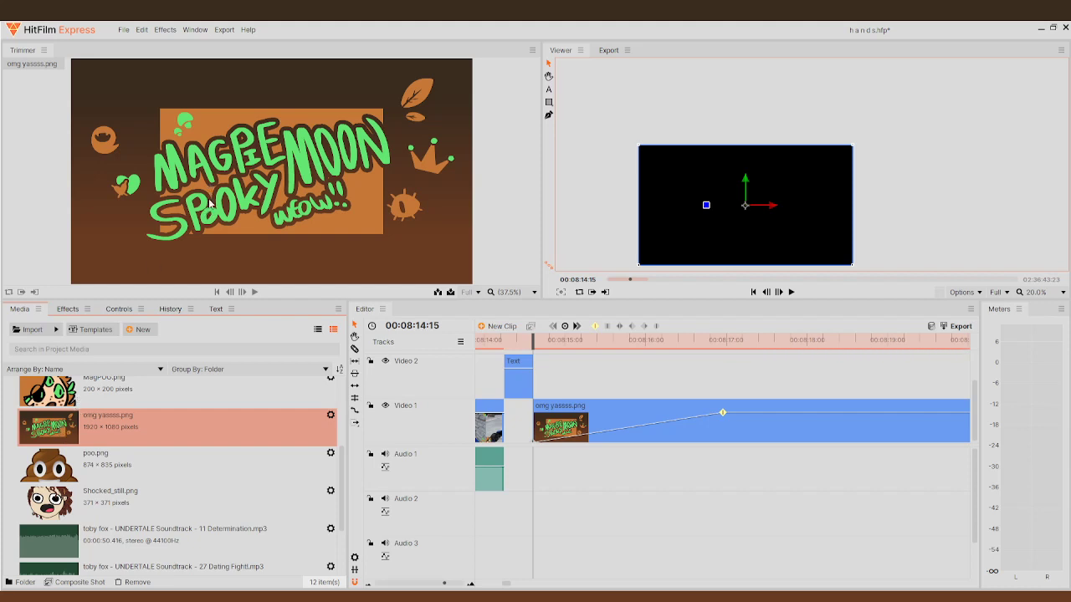
pyautogui.moveTo(44, 409); pyautogui.dragTo(535, 466)
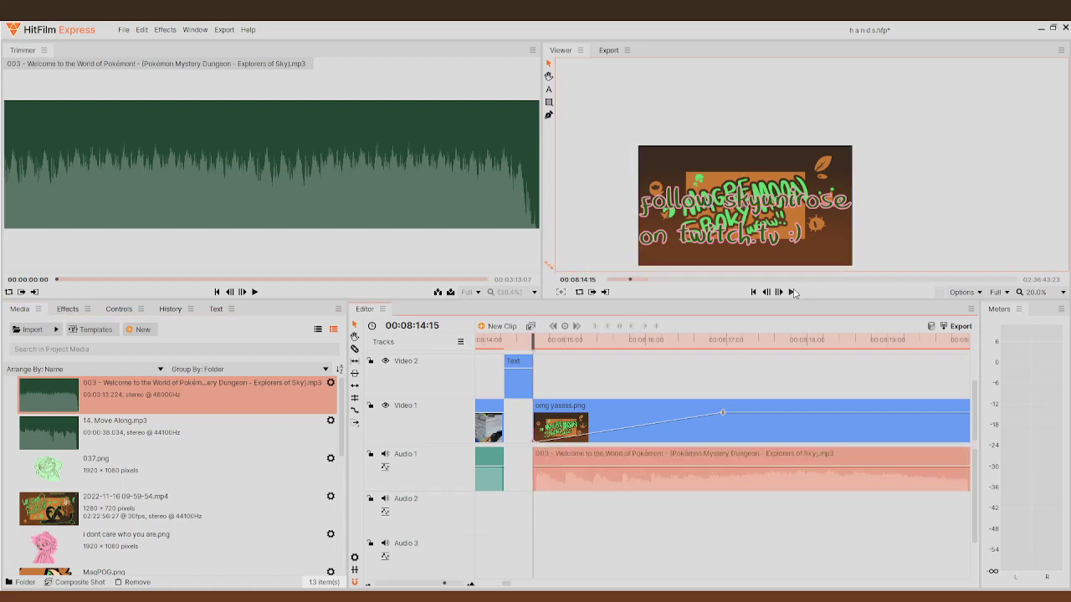
# - Play through the end-card music, split it at 00:08:26:01, and delete the part after the cut
pyautogui.click(791, 292)
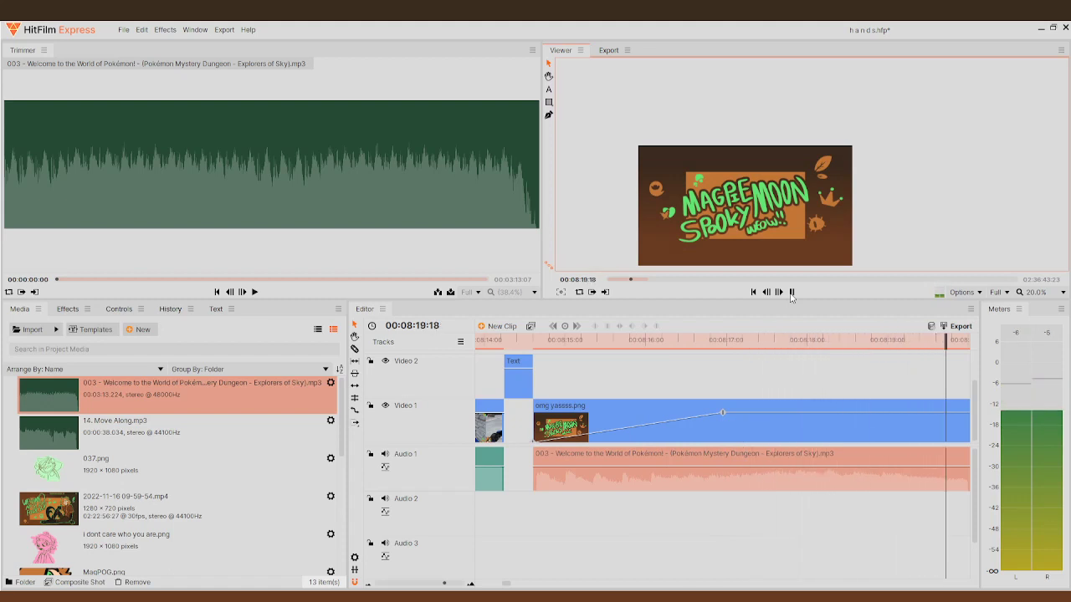
pyautogui.click(791, 292)
pyautogui.click(792, 292)
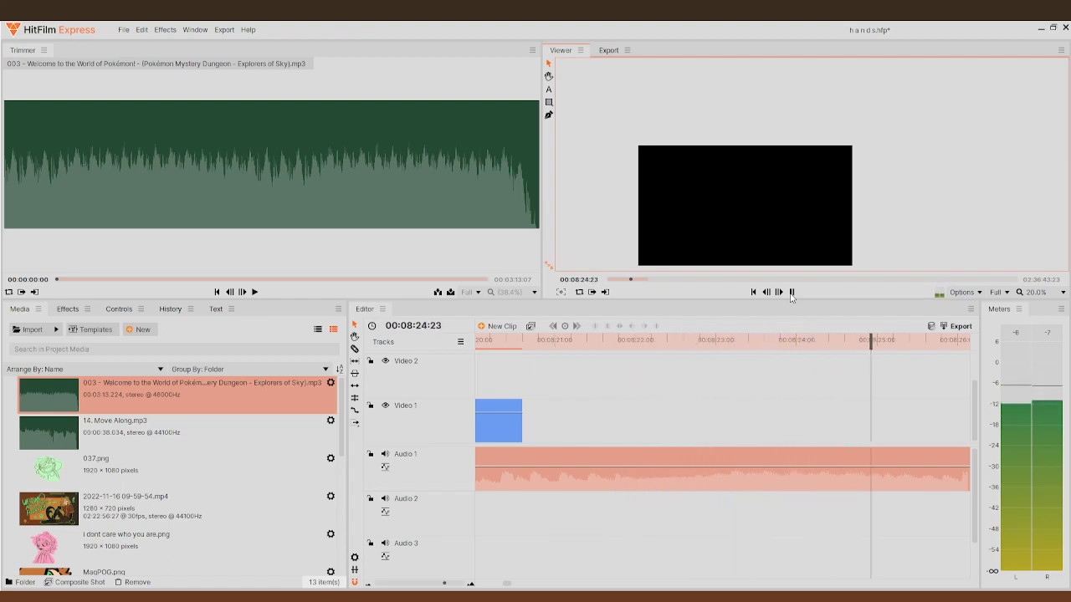
pyautogui.click(792, 292)
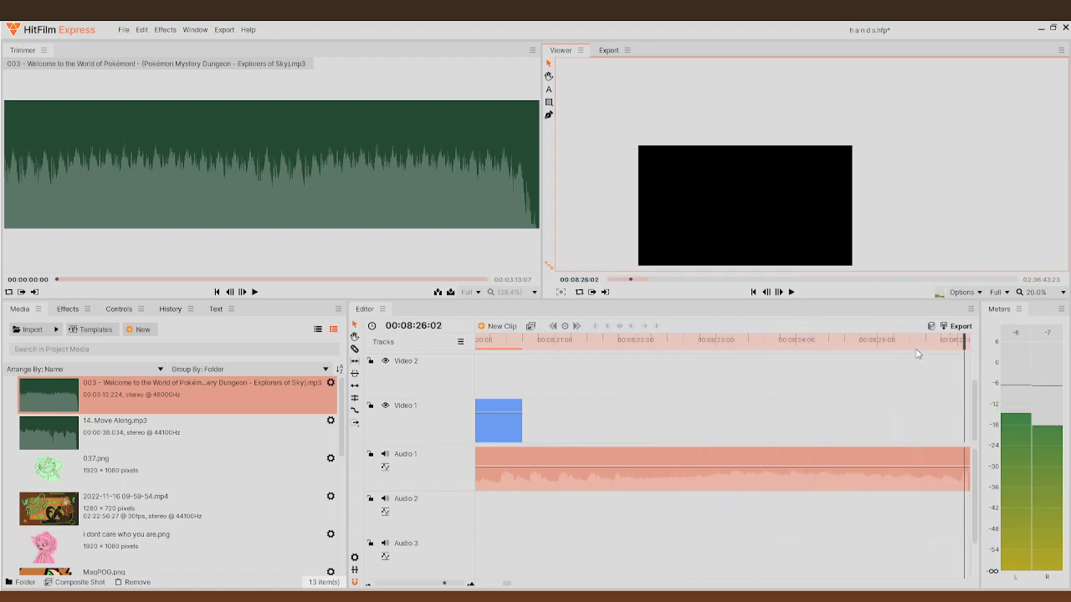
pyautogui.click(767, 293)
pyautogui.click(766, 293)
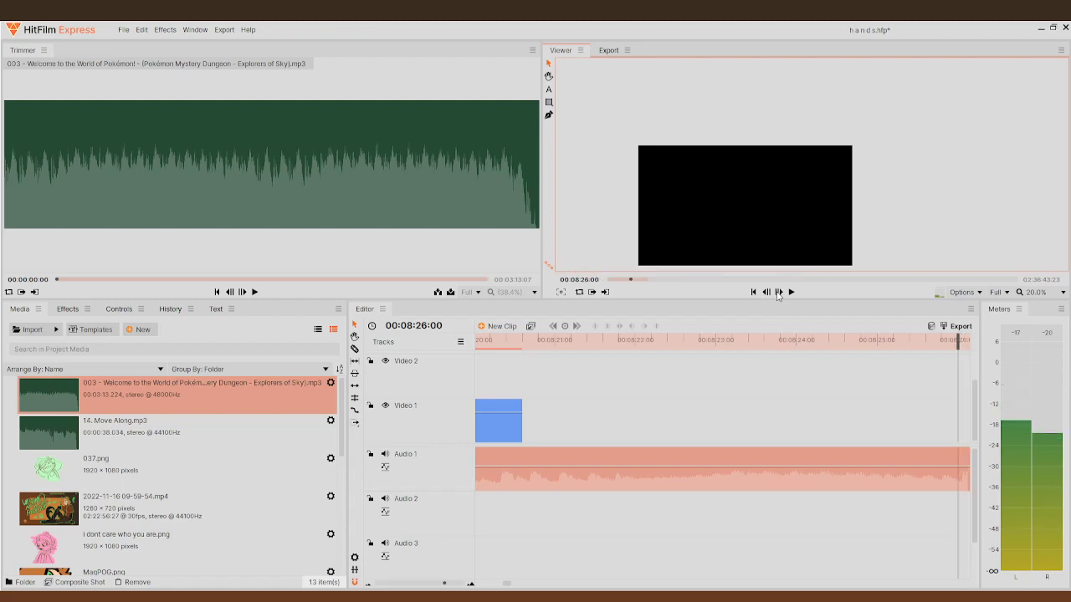
pyautogui.click(779, 292)
pyautogui.click(355, 349)
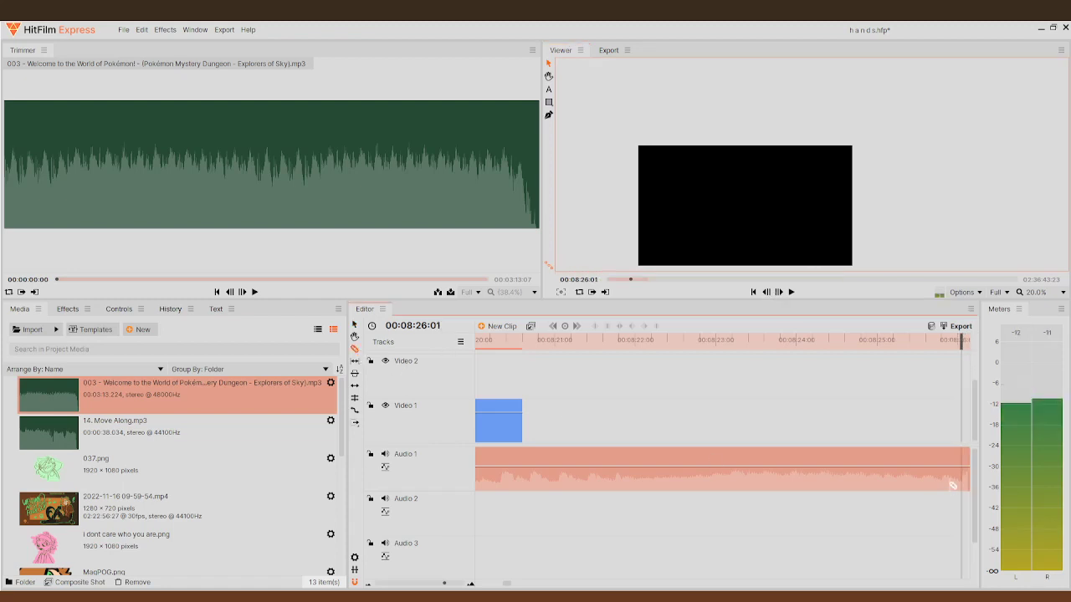
pyautogui.click(963, 474)
pyautogui.click(354, 324)
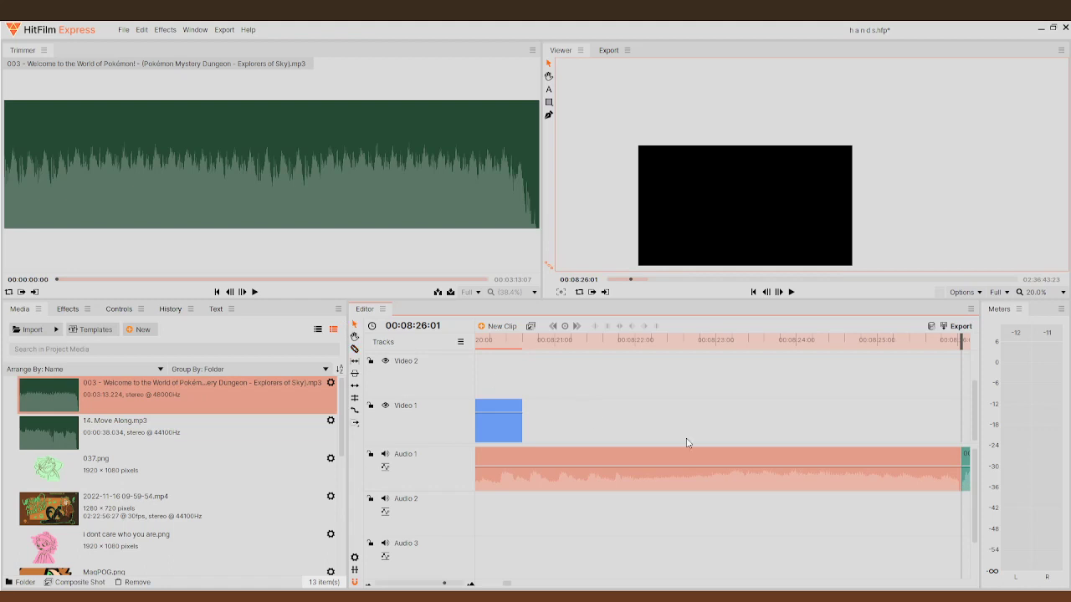
pyautogui.click(966, 477)
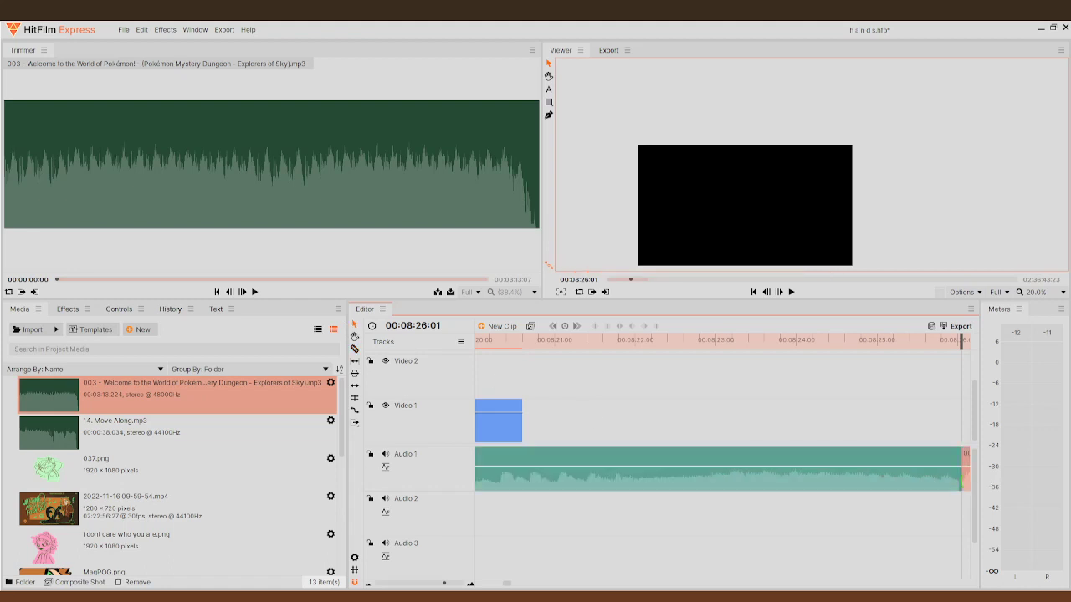
pyautogui.press('Delete')
# - Extend the end-card image on Video 1 to 00:08:26:01, where the music ends
pyautogui.moveTo(522, 436); pyautogui.dragTo(921, 416)
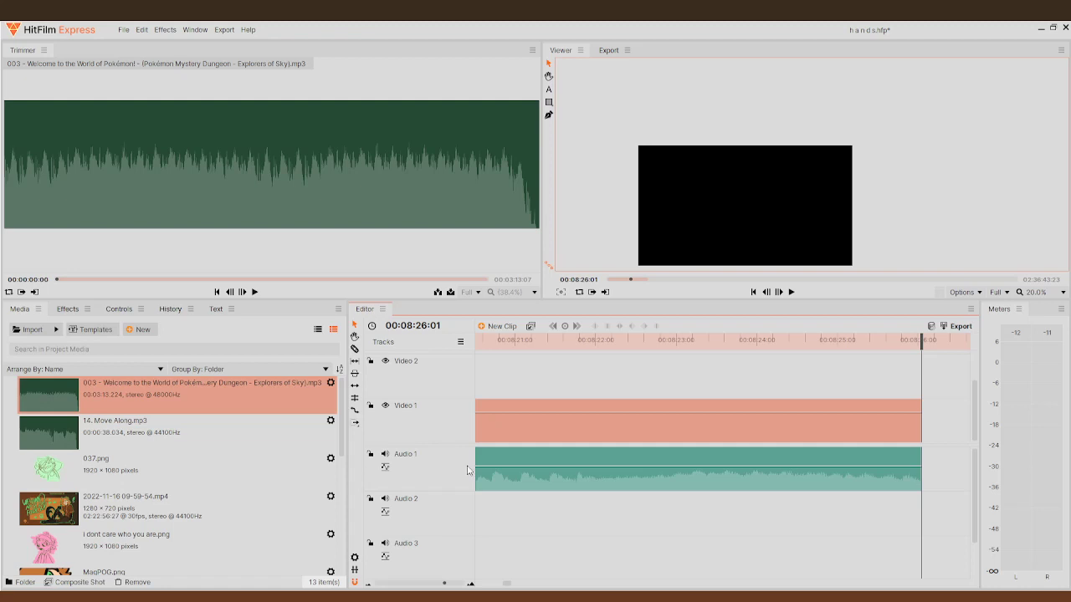
pyautogui.hotkey('ctrl', 'm')
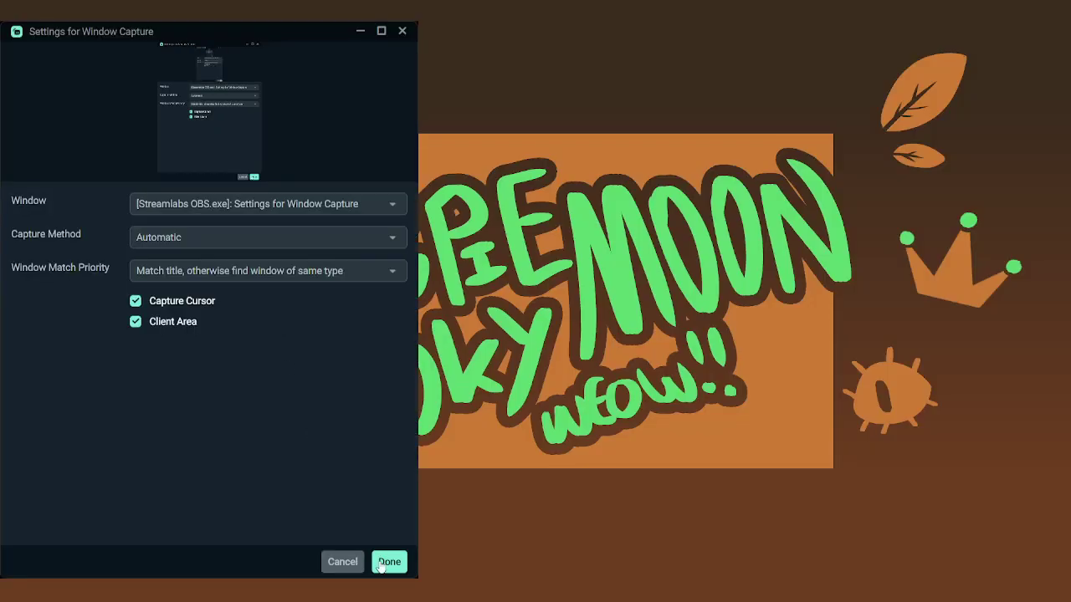
# - In the Streamlabs window capture settings, change the captured window to the drawing program
pyautogui.click(388, 562)
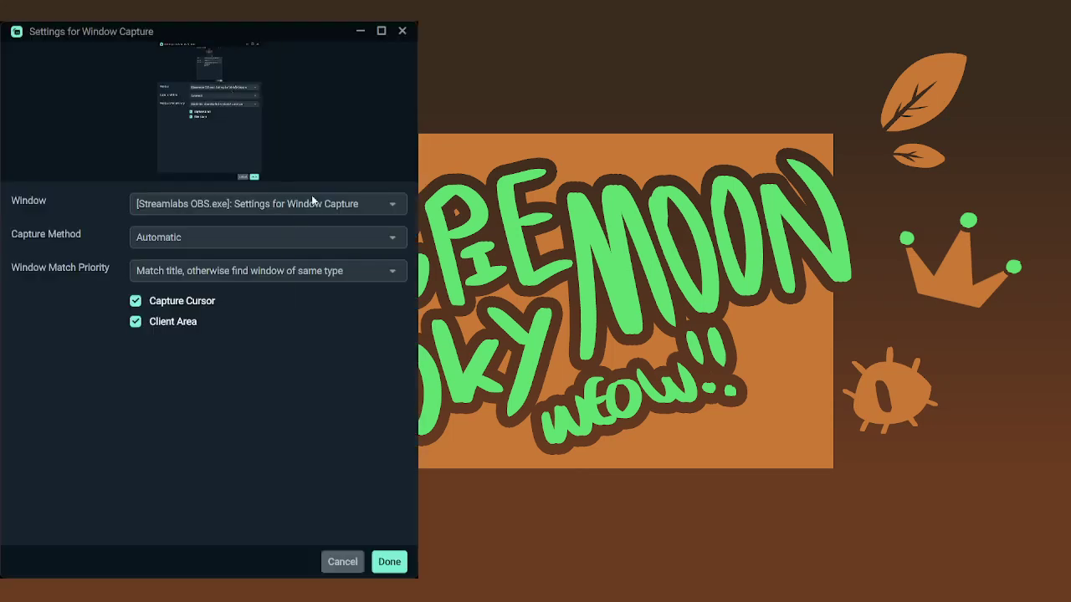
pyautogui.click(298, 205)
pyautogui.click(319, 311)
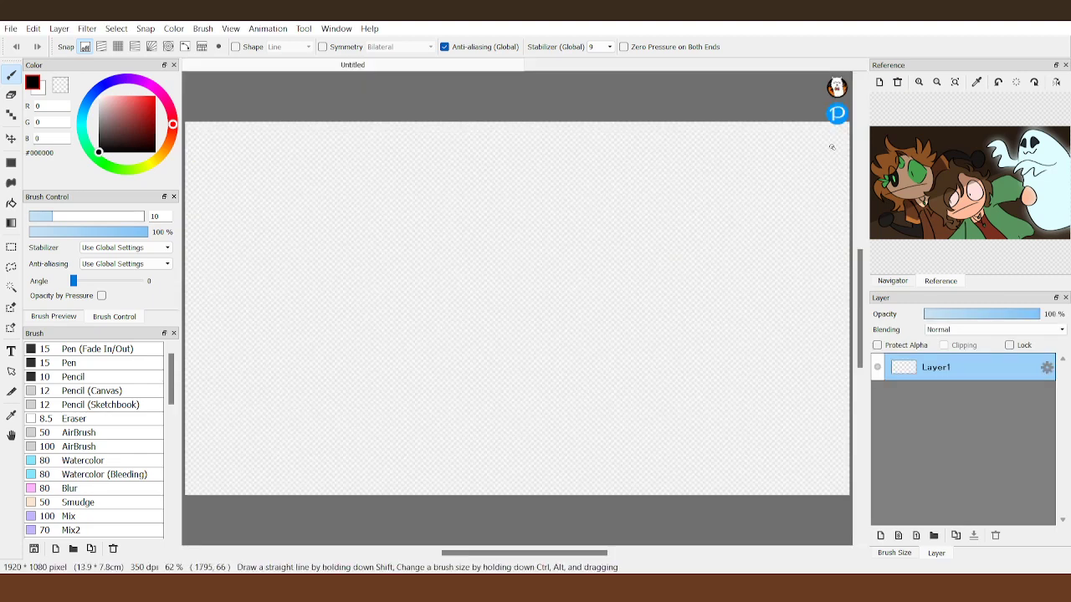
pyautogui.click(893, 282)
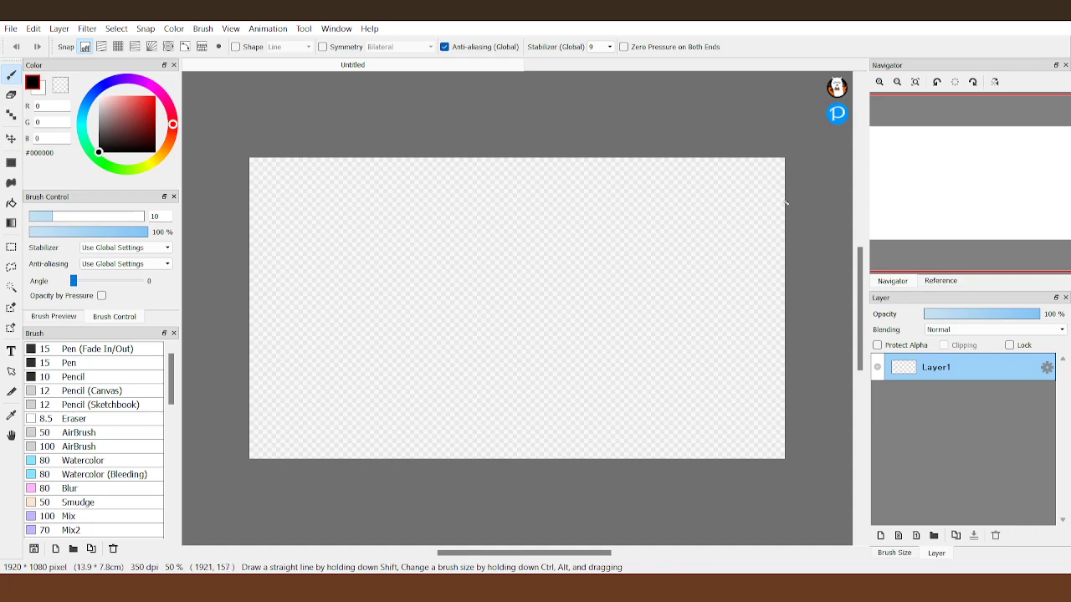
pyautogui.click(941, 282)
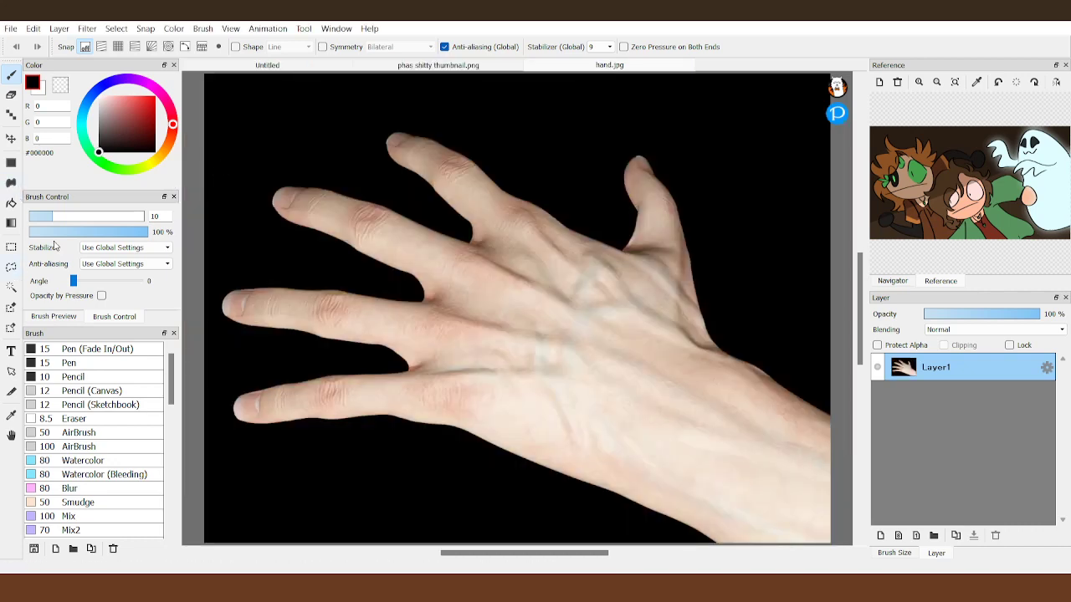
# - Copy the whole hand.jpg image and paste it as a new layer into phas shitty thumbnail.png
pyautogui.click(11, 247)
pyautogui.click(892, 281)
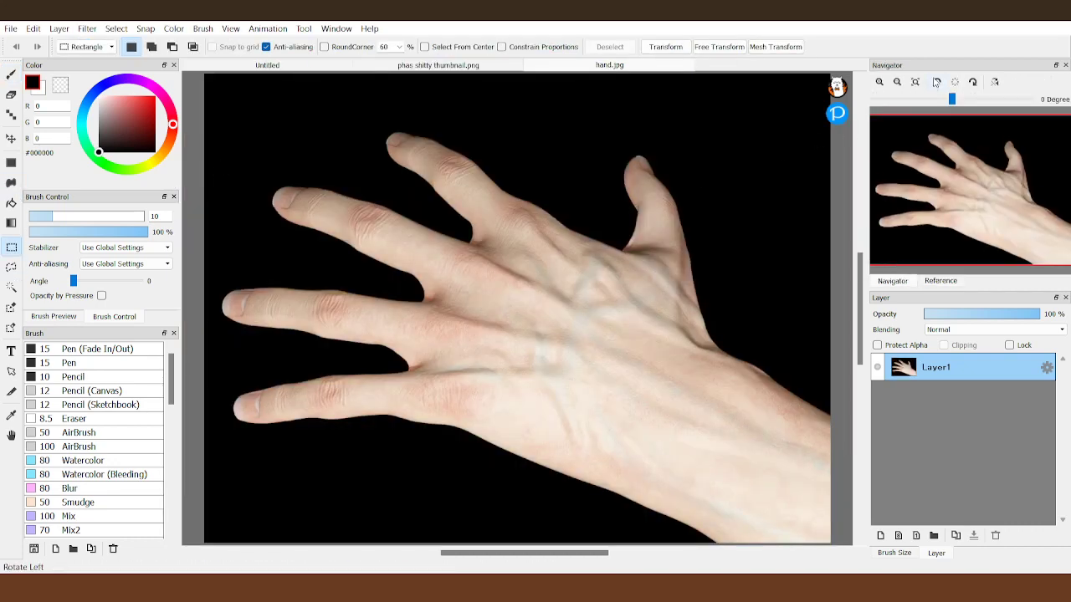
pyautogui.click(897, 82)
pyautogui.moveTo(315, 130); pyautogui.dragTo(697, 443)
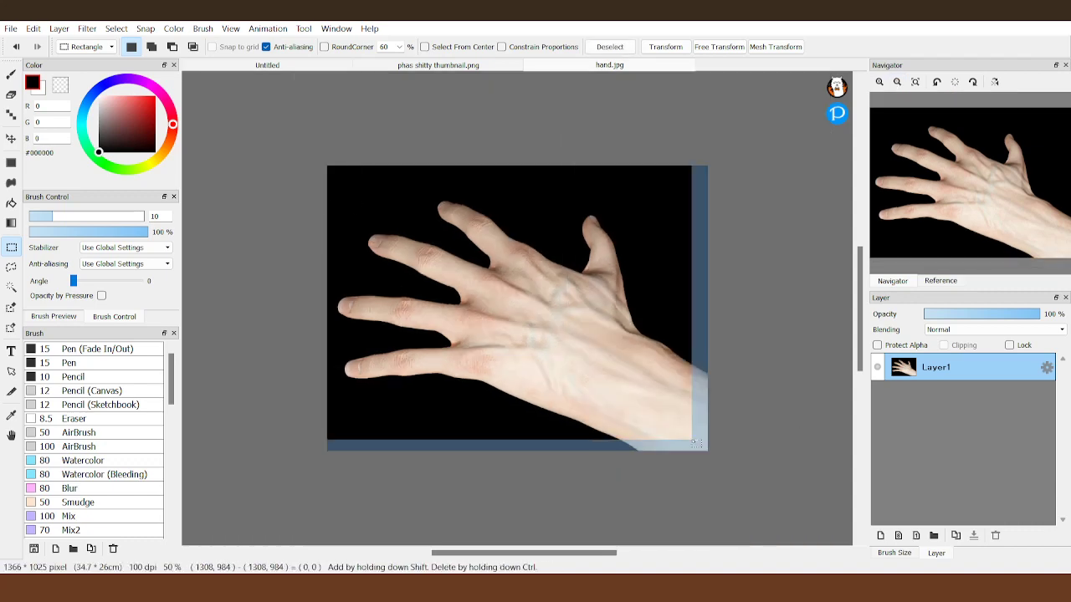
pyautogui.click(696, 444)
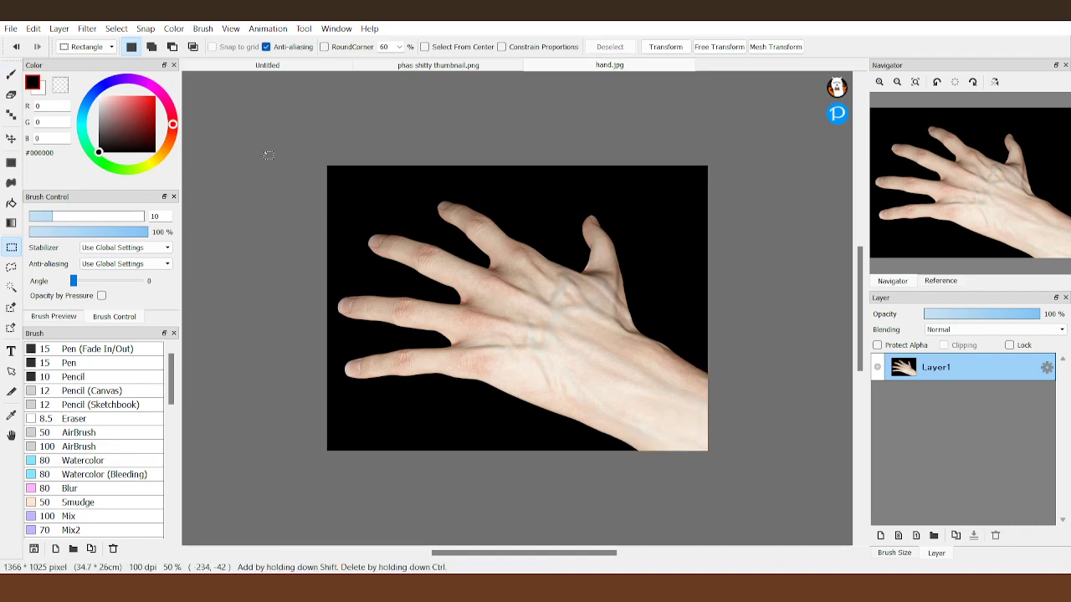
pyautogui.moveTo(268, 155); pyautogui.dragTo(732, 472)
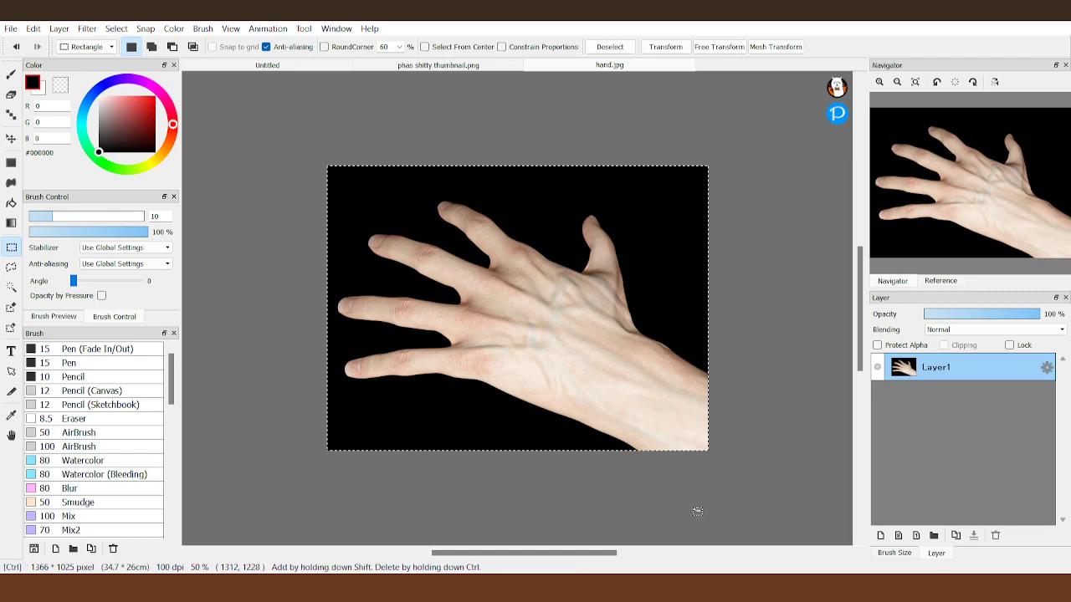
pyautogui.click(474, 67)
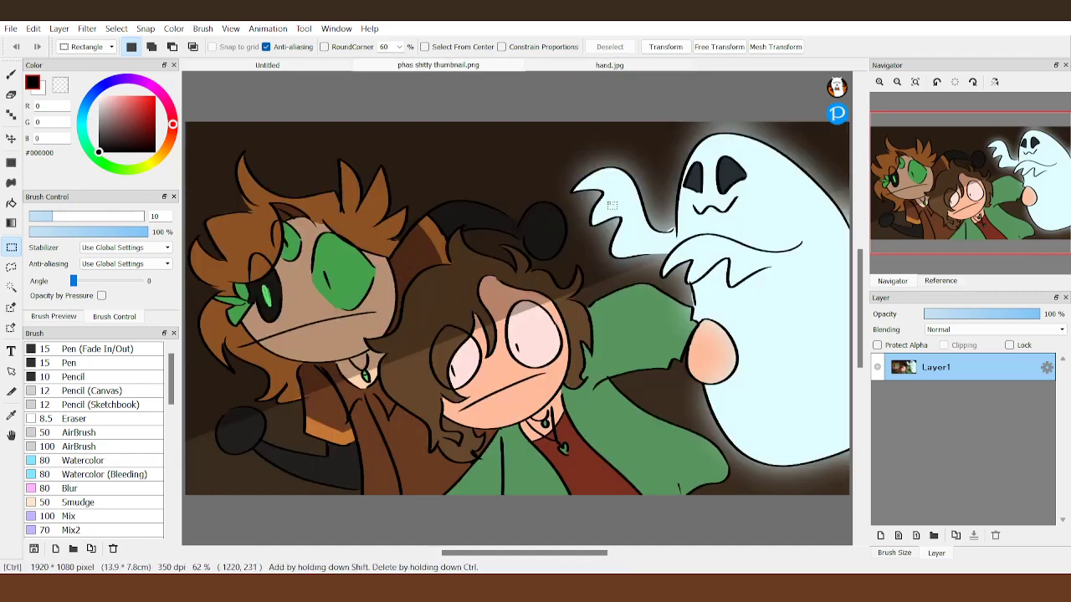
pyautogui.hotkey('ctrl', 'v')
pyautogui.hotkey('ctrl', '-')
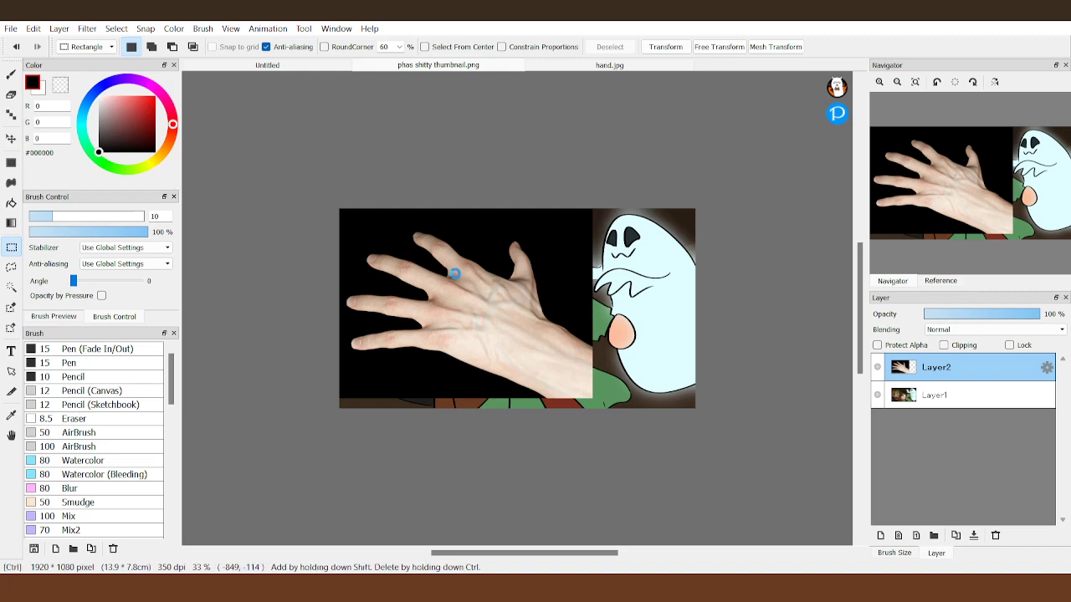
# - Rotate the pasted hand photo about 21 degrees clockwise and move it over the ghost
pyautogui.hotkey('ctrl', 't')
pyautogui.moveTo(323, 176); pyautogui.dragTo(576, 245)
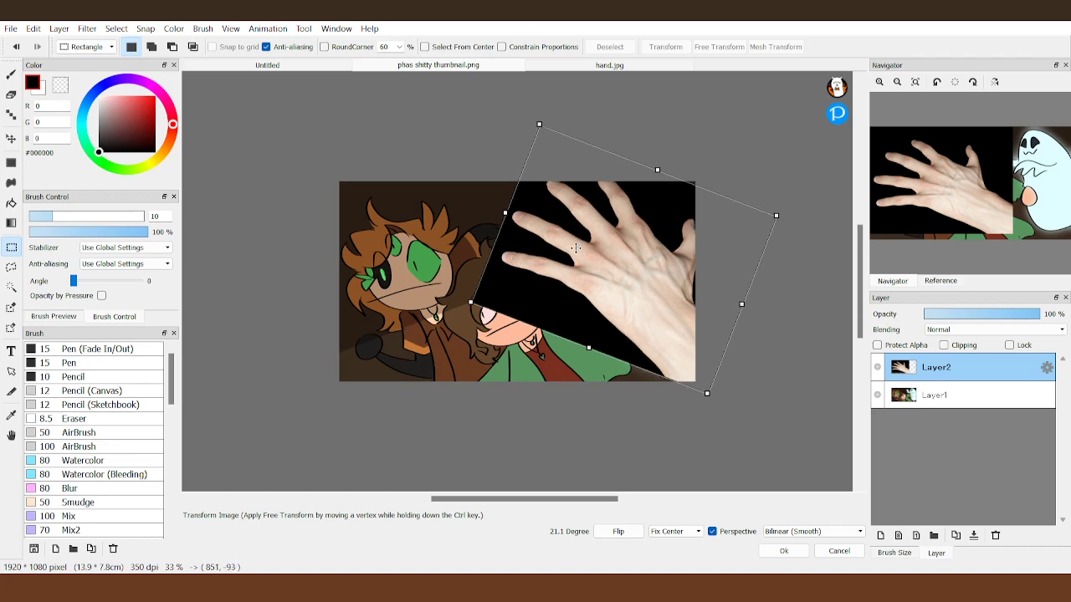
pyautogui.click(780, 550)
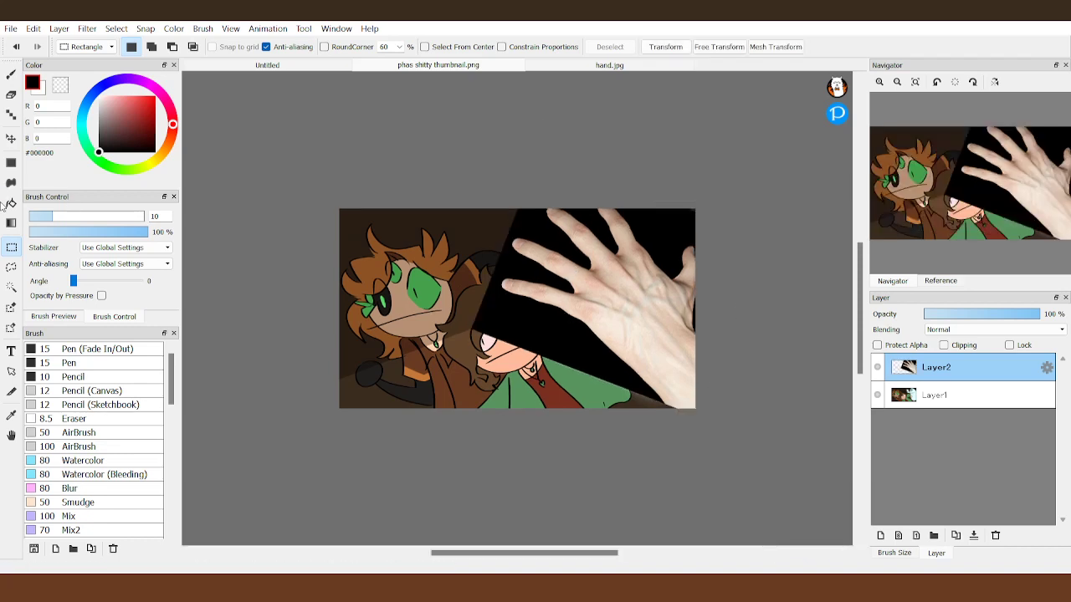
# - Clear the black background around and between the hand's fingers using the Bucket tool with the transparent colour
pyautogui.click(11, 203)
pyautogui.click(61, 85)
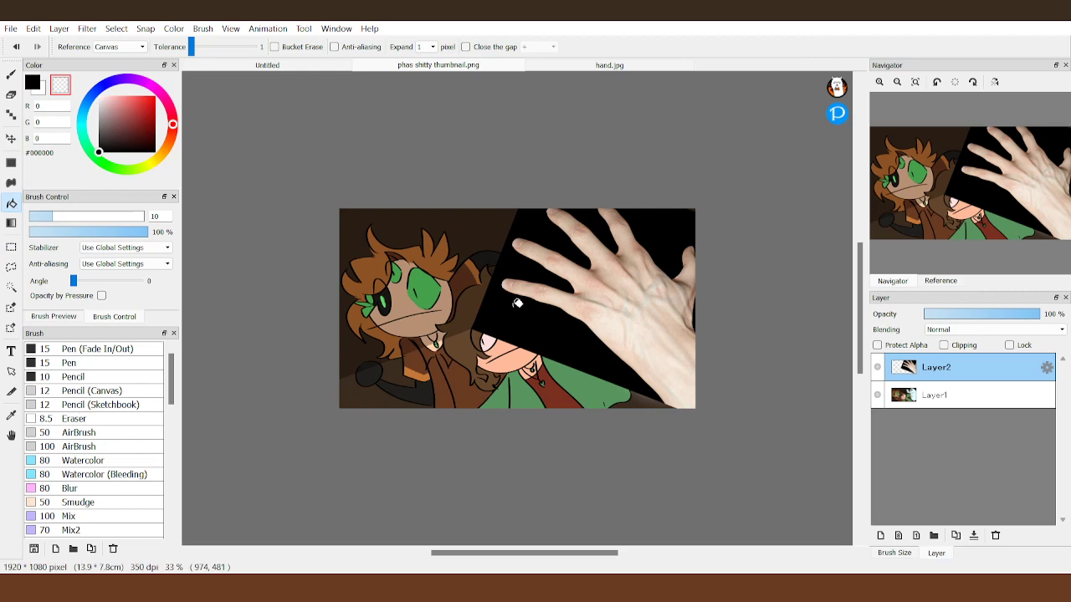
pyautogui.click(508, 314)
pyautogui.click(658, 225)
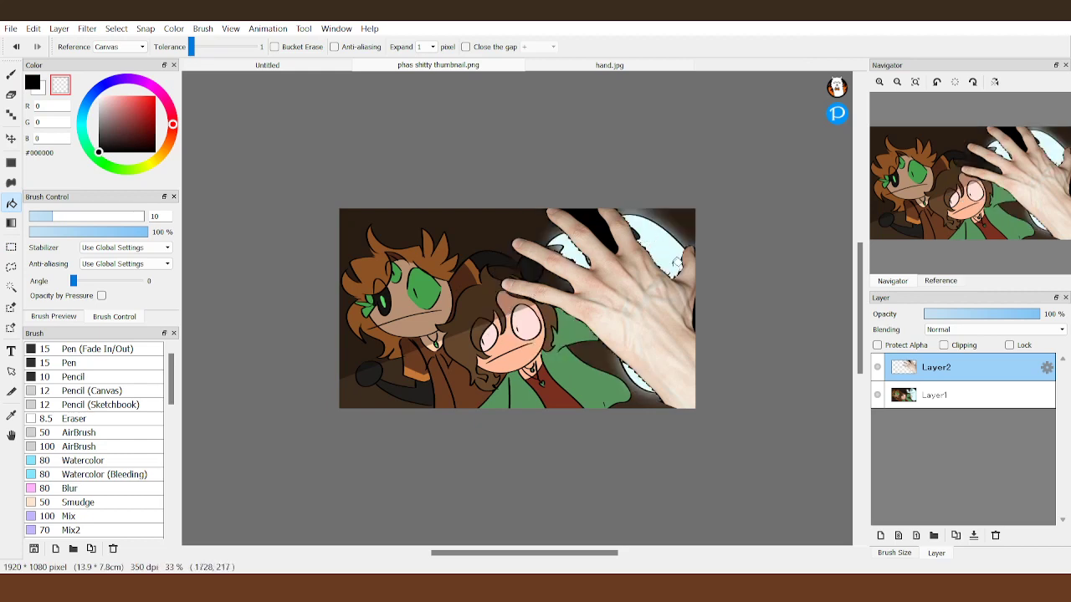
pyautogui.click(599, 219)
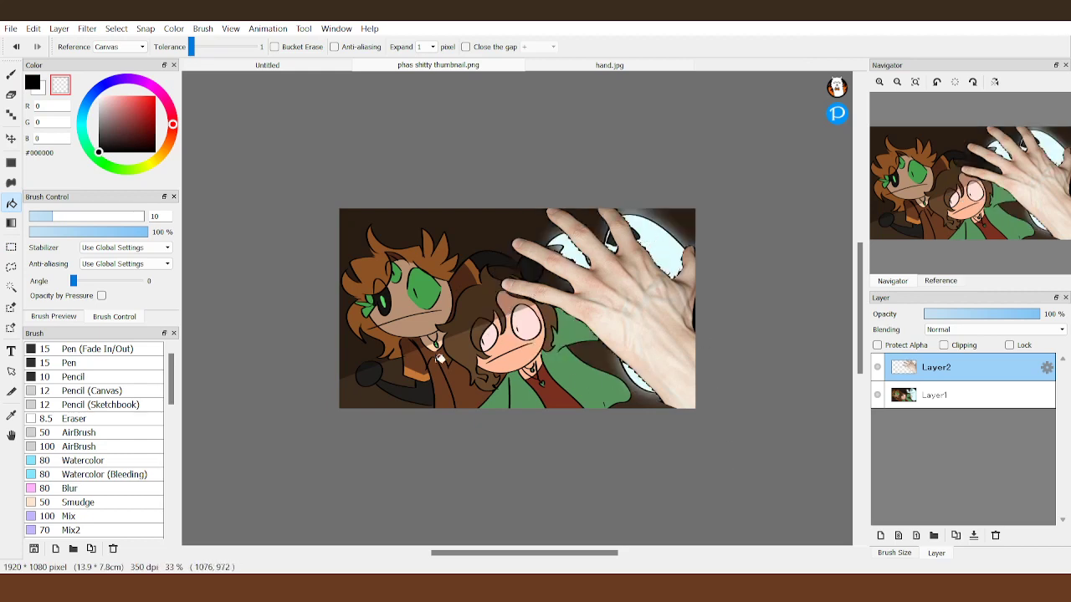
# - Shift the hand layer slightly to the right with the Move tool
pyautogui.click(11, 95)
pyautogui.click(10, 138)
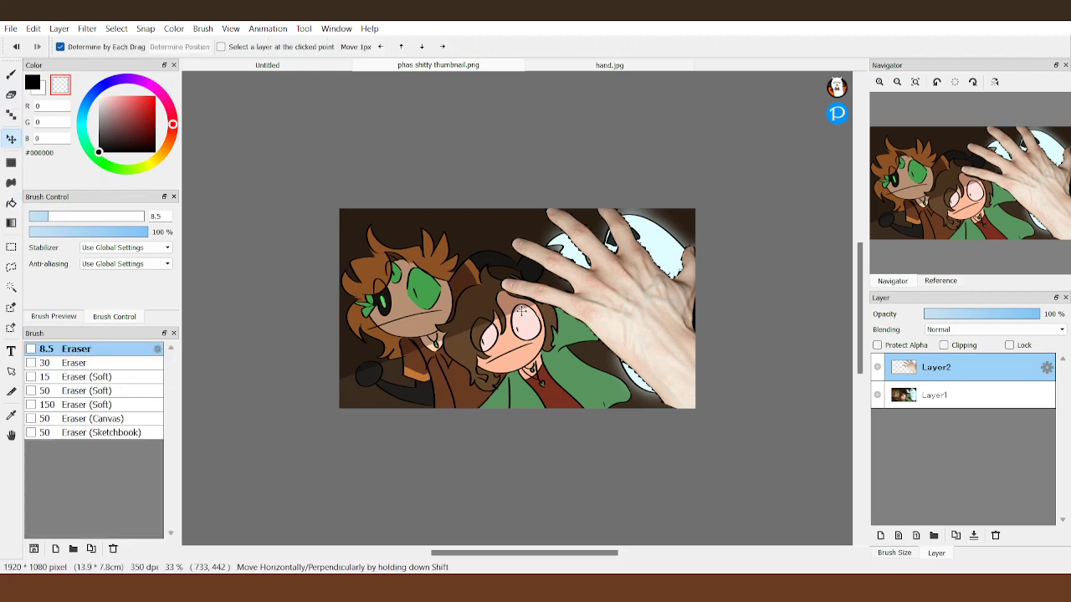
pyautogui.moveTo(616, 323); pyautogui.dragTo(647, 315)
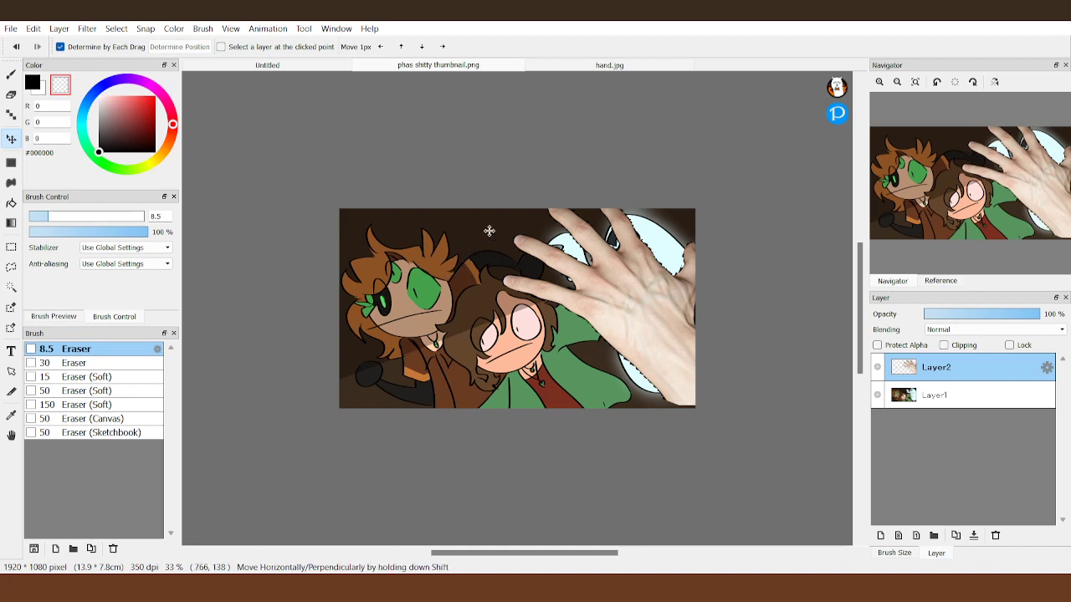
# - Rotate the hand layer about 90 degrees counter-clockwise and place it against the artwork's right side, beside the brown-haired character
pyautogui.hotkey('ctrl', 't')
pyautogui.moveTo(490, 227); pyautogui.dragTo(416, 320)
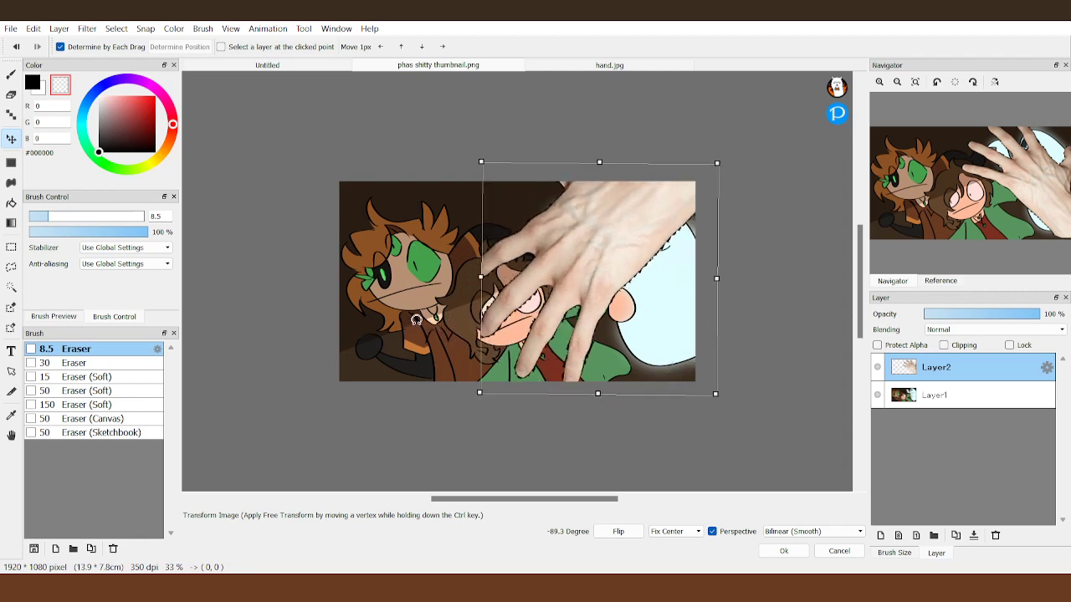
pyautogui.moveTo(536, 277); pyautogui.dragTo(583, 288)
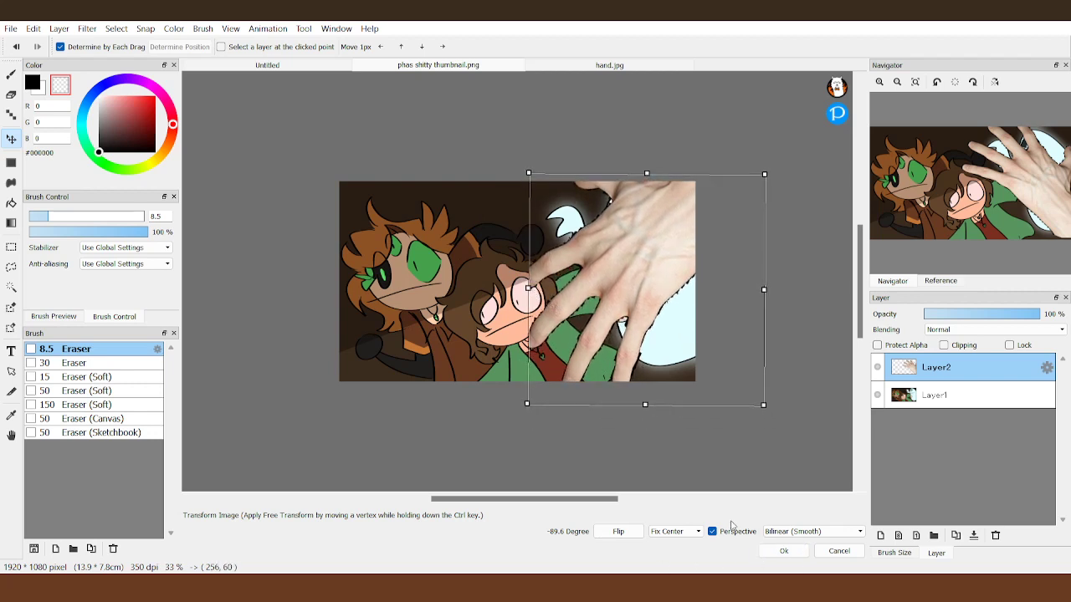
pyautogui.click(783, 551)
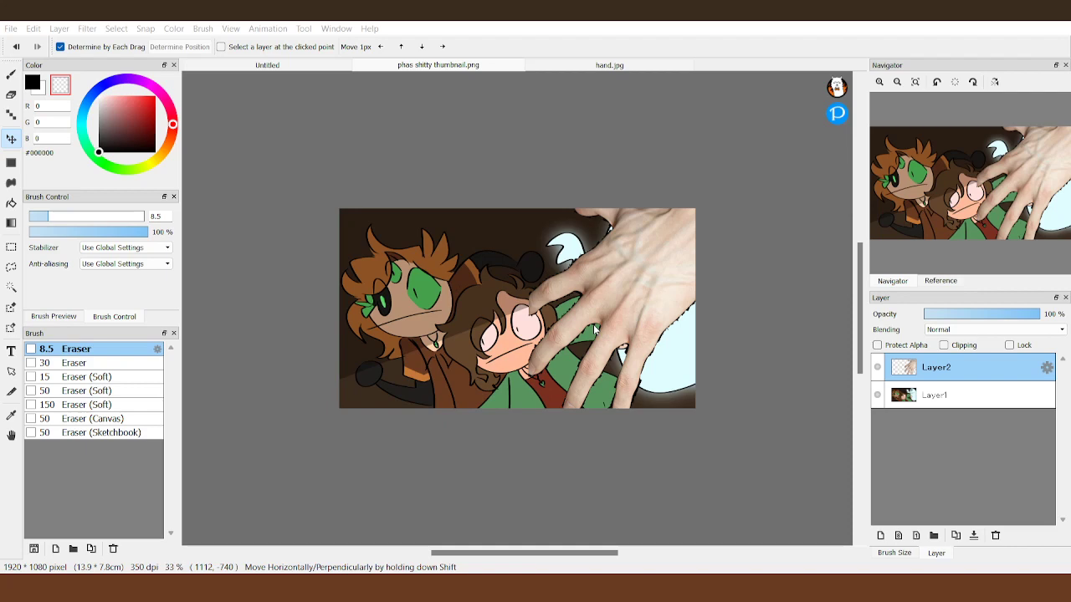
# - Close phas shitty thumbnail.png and take up the brush on the Untitled canvas
pyautogui.hotkey('ctrl', 'w')
pyautogui.press('b')
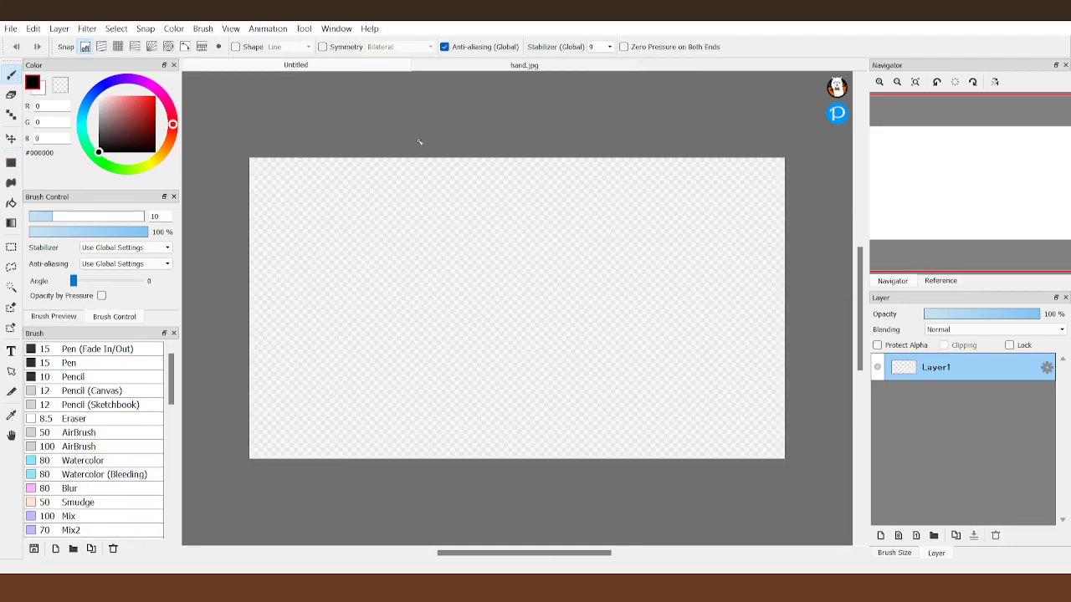
pyautogui.moveTo(740, 222); pyautogui.dragTo(850, 317)
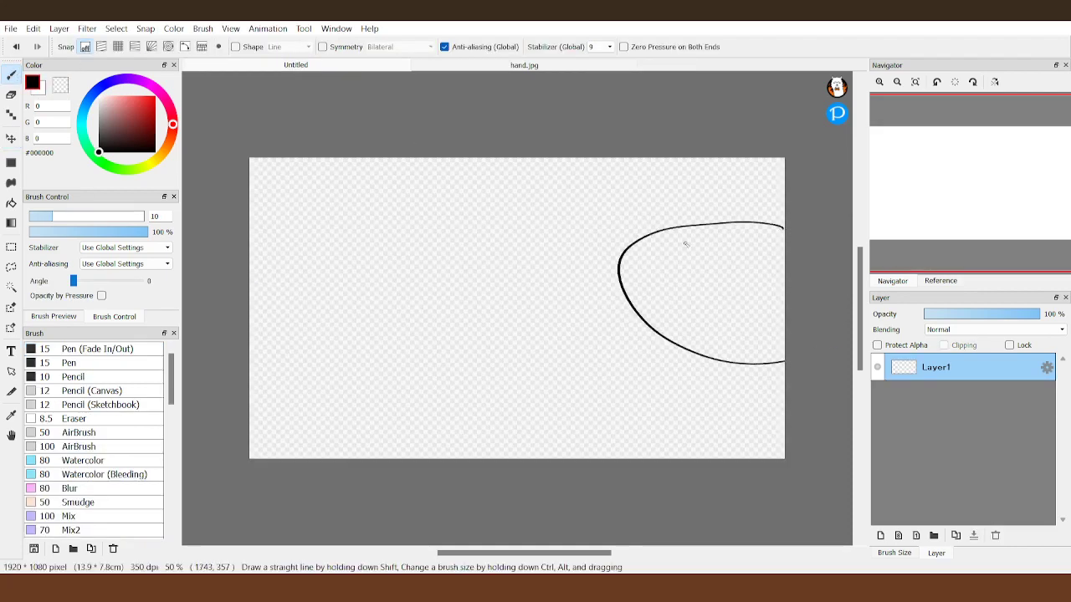
pyautogui.hotkey('ctrl', 'z')
pyautogui.moveTo(785, 220); pyautogui.dragTo(556, 233)
pyautogui.hotkey('ctrl', 'z')
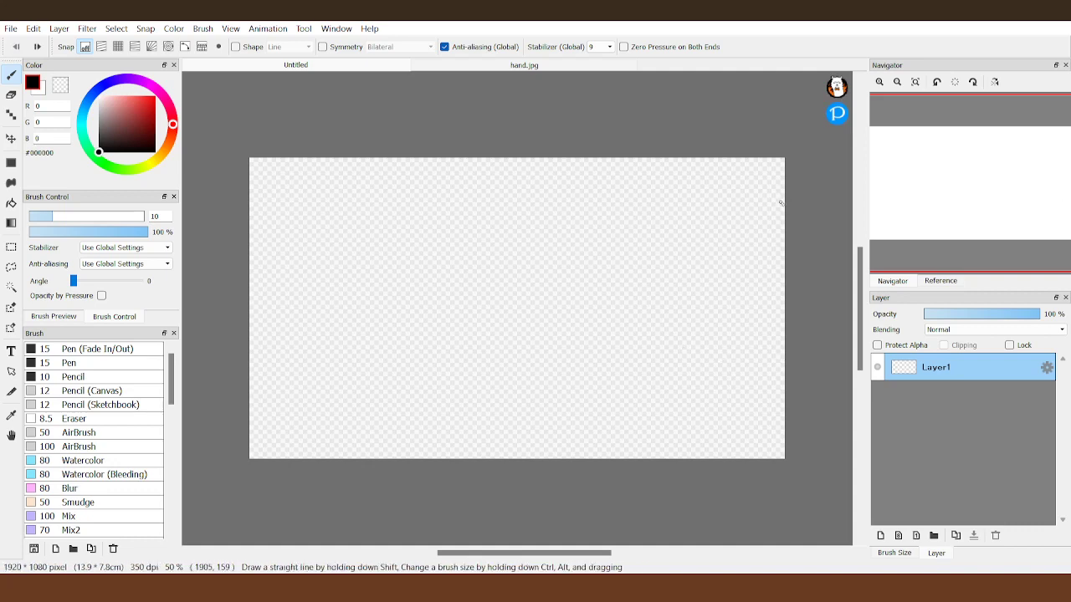
# - Sketch a wide oval face running off the canvas's right edge, with two oval eyes, small slanted pupils and a short mouth line
pyautogui.moveTo(784, 204)
pyautogui.mouseDown()
pyautogui.moveTo(556, 330)
pyautogui.moveTo(834, 314)
pyautogui.mouseUp()
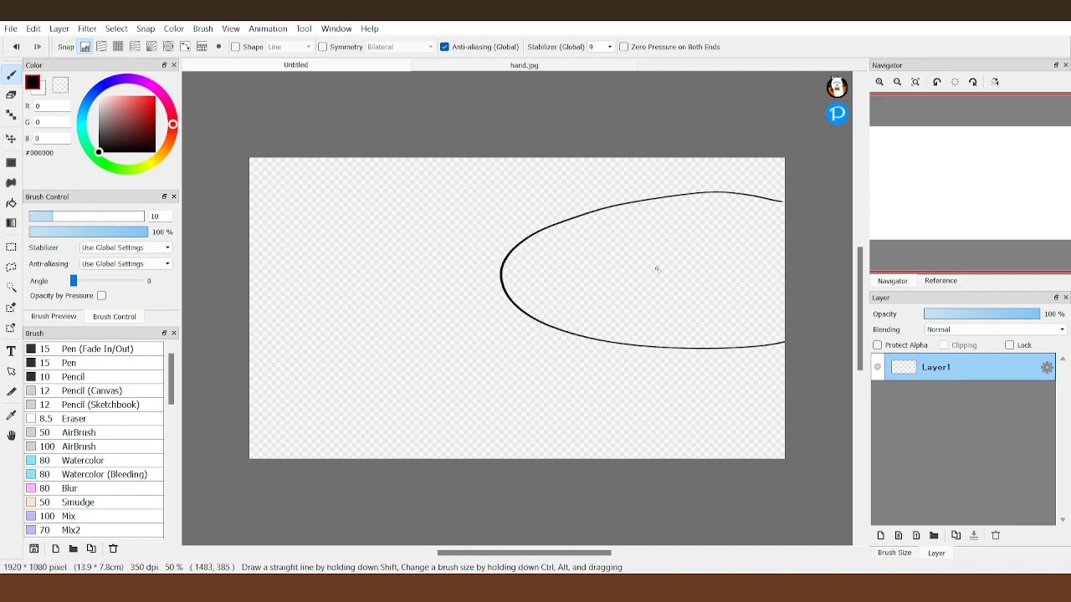
pyautogui.moveTo(608, 251); pyautogui.dragTo(582, 255)
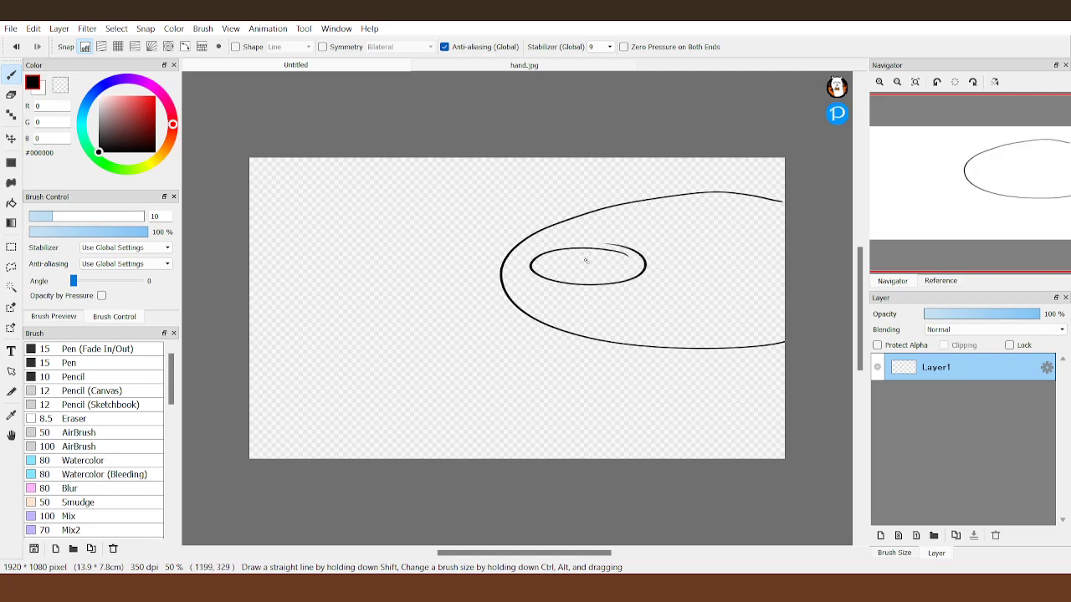
pyautogui.moveTo(748, 251); pyautogui.dragTo(686, 259)
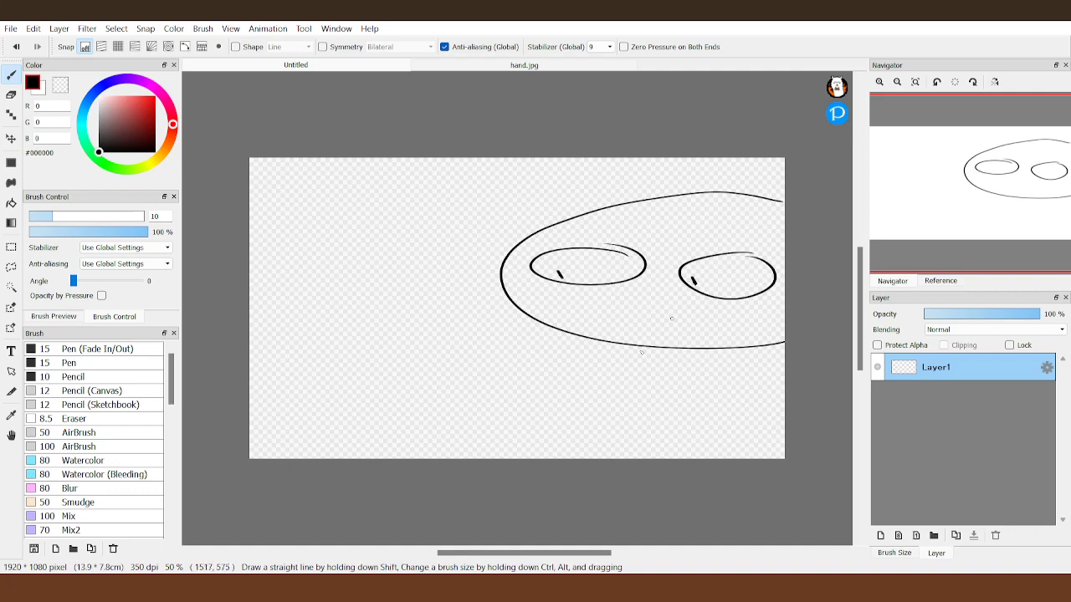
pyautogui.moveTo(684, 314); pyautogui.dragTo(594, 320)
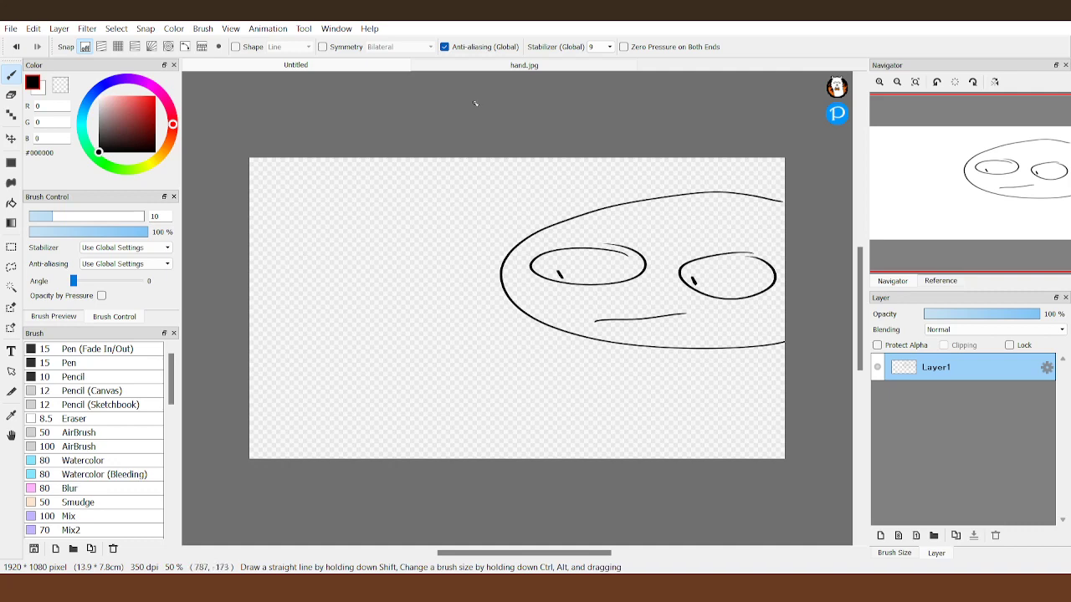
# - Paste the hand photo into the Untitled canvas and clear its black background using the Bucket tool with the transparent colour
pyautogui.click(523, 65)
pyautogui.click(297, 65)
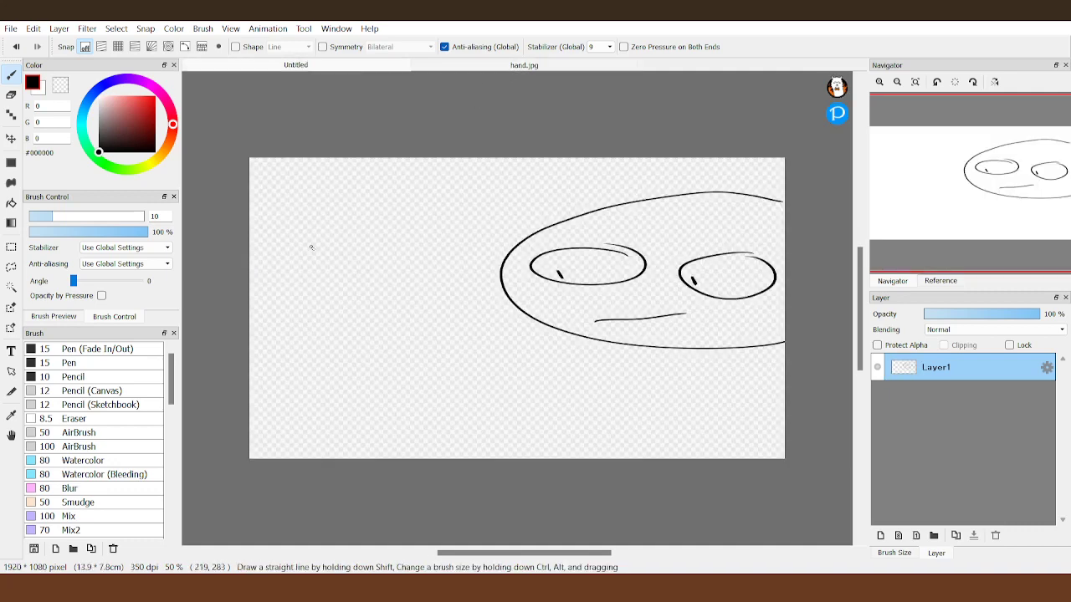
pyautogui.hotkey('ctrl', 'v')
pyautogui.click(11, 202)
pyautogui.click(60, 85)
pyautogui.click(322, 208)
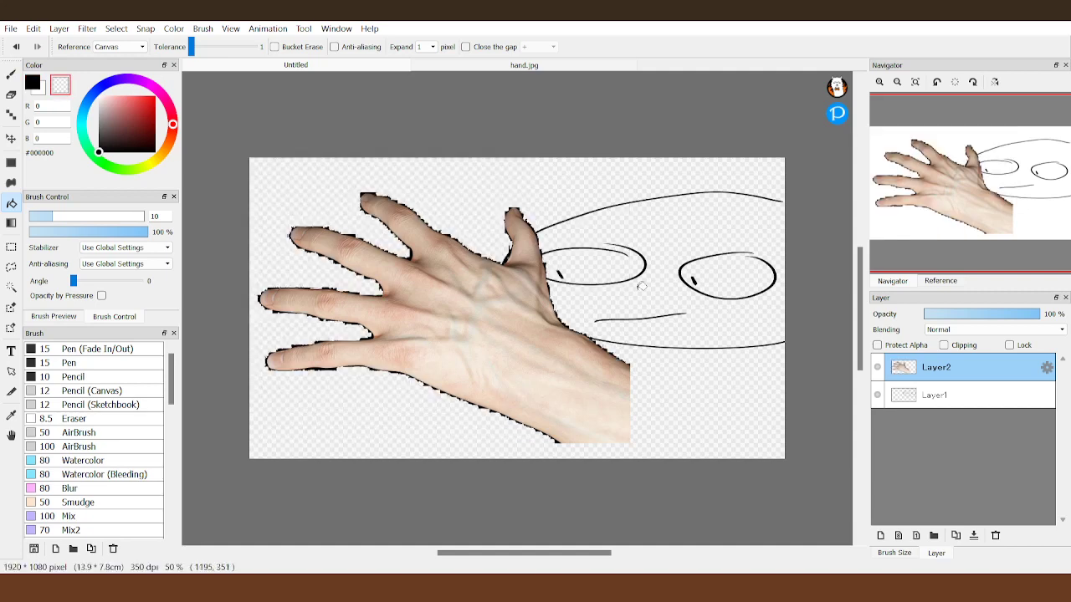
# - Rotate the hand clockwise, shrink it and place it at the canvas's lower middle, overlapping the face's lower left edge
pyautogui.hotkey('ctrl', 't')
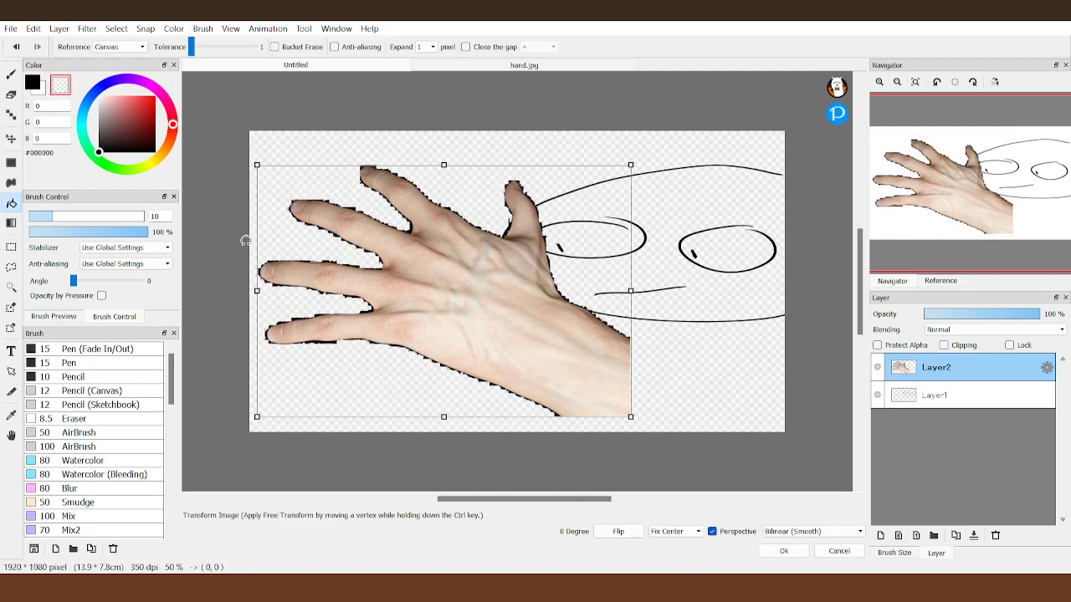
pyautogui.moveTo(381, 251); pyautogui.dragTo(380, 333)
pyautogui.moveTo(270, 304); pyautogui.dragTo(524, 331)
pyautogui.click(778, 552)
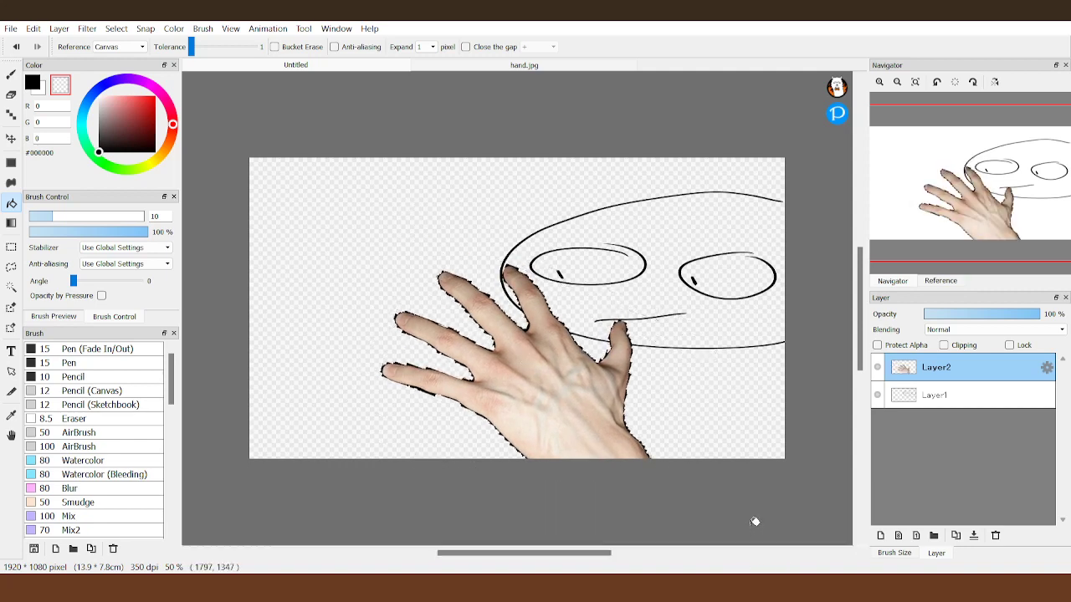
# - Add a layer above the hand and draw a second head's curved outline in black at the canvas's left edge, with a tall oval eye and pupil
pyautogui.click(10, 76)
pyautogui.click(37, 84)
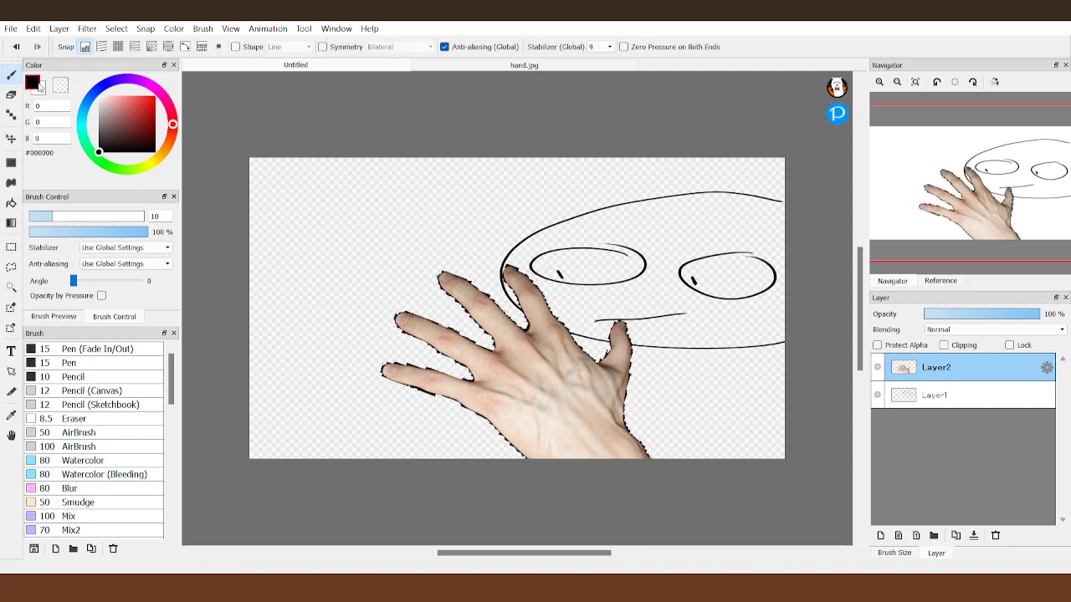
pyautogui.click(880, 535)
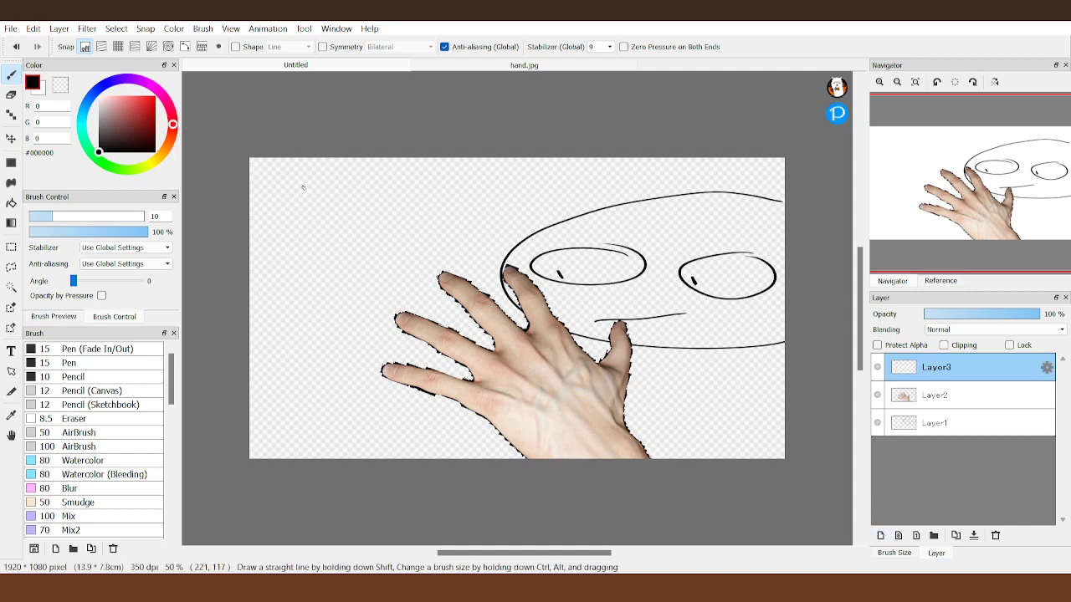
pyautogui.moveTo(288, 162)
pyautogui.mouseDown()
pyautogui.moveTo(315, 191)
pyautogui.moveTo(297, 359)
pyautogui.moveTo(222, 424)
pyautogui.mouseUp()
pyautogui.moveTo(309, 248)
pyautogui.mouseDown()
pyautogui.moveTo(276, 177)
pyautogui.moveTo(294, 277)
pyautogui.moveTo(302, 234)
pyautogui.mouseUp()
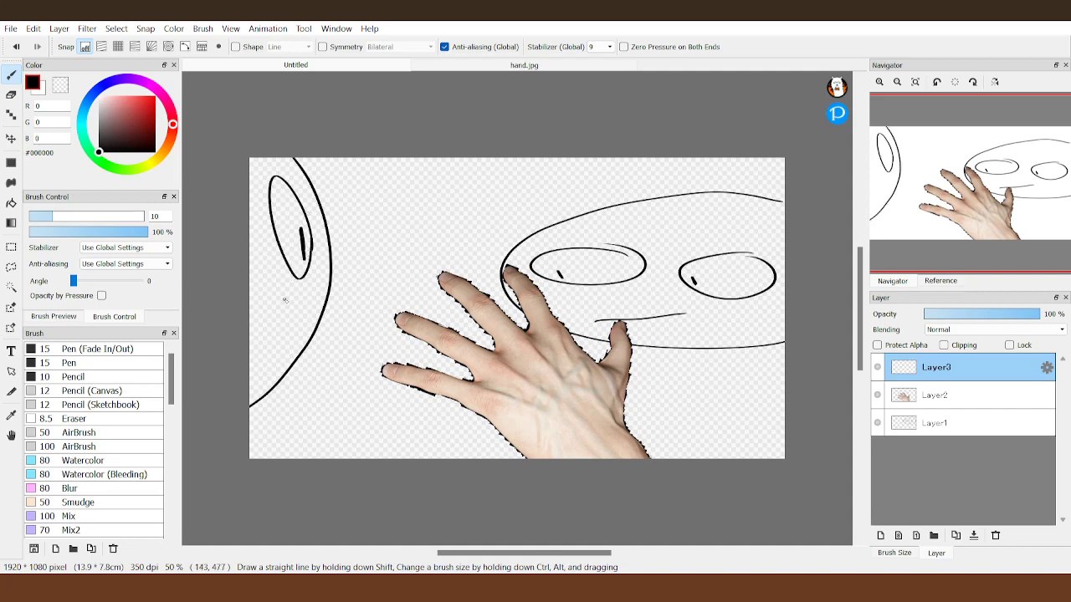
# - Add a slanted mouth line, snout lines and spiky hair down the side of the left head
pyautogui.moveTo(268, 340); pyautogui.dragTo(322, 310)
pyautogui.moveTo(276, 274); pyautogui.dragTo(248, 267)
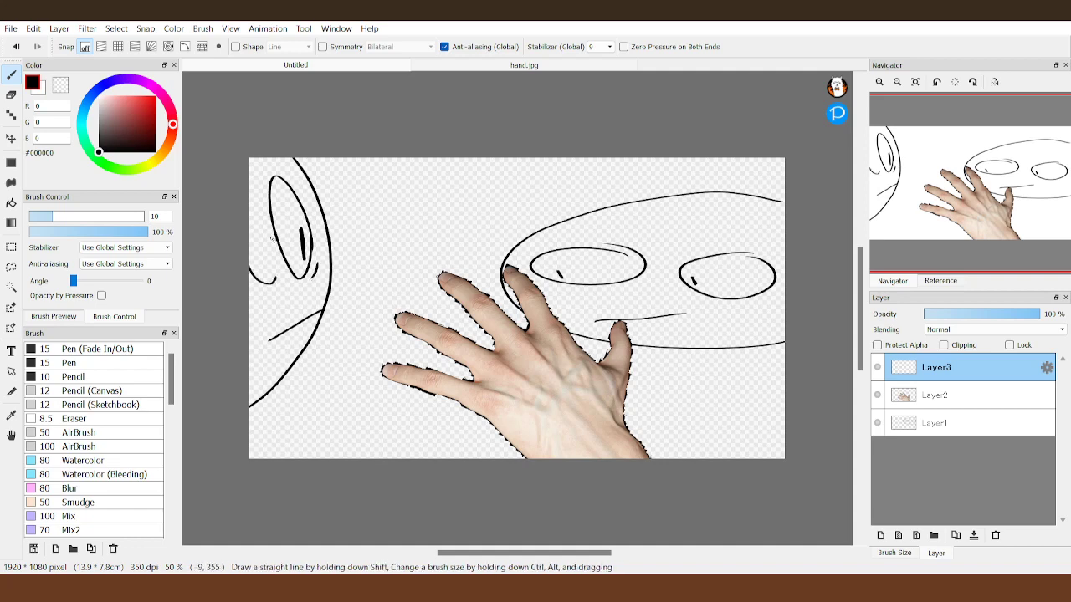
pyautogui.moveTo(273, 280); pyautogui.dragTo(250, 335)
pyautogui.moveTo(295, 159)
pyautogui.mouseDown()
pyautogui.moveTo(352, 193)
pyautogui.moveTo(343, 238)
pyautogui.moveTo(365, 316)
pyautogui.moveTo(338, 338)
pyautogui.moveTo(309, 430)
pyautogui.moveTo(271, 430)
pyautogui.moveTo(251, 447)
pyautogui.mouseUp()
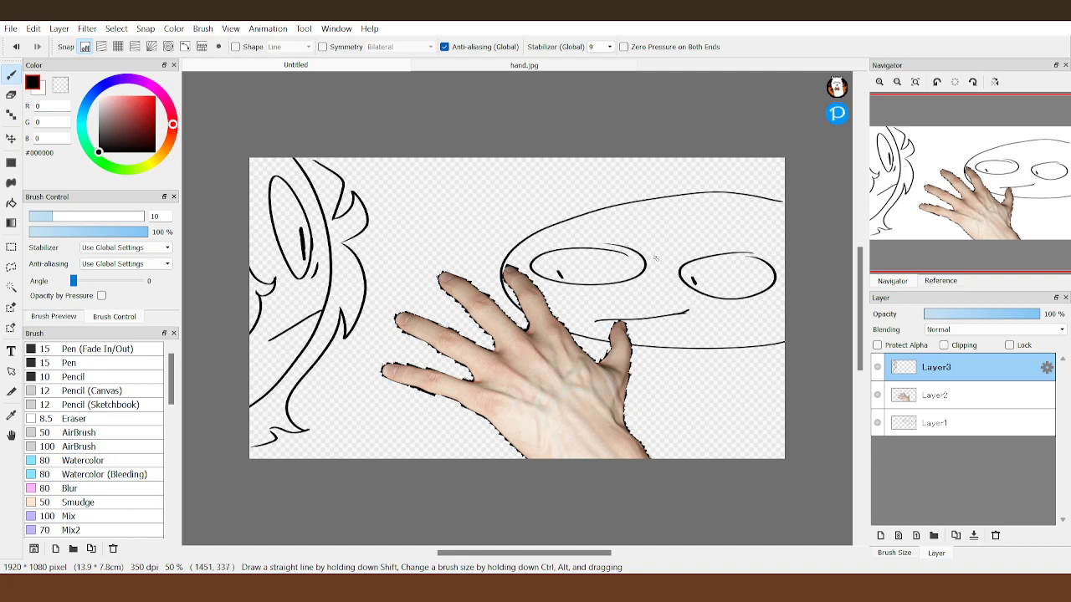
# - Remove the right face's short mouth line from Layer1 using a freehand selection
pyautogui.click(896, 430)
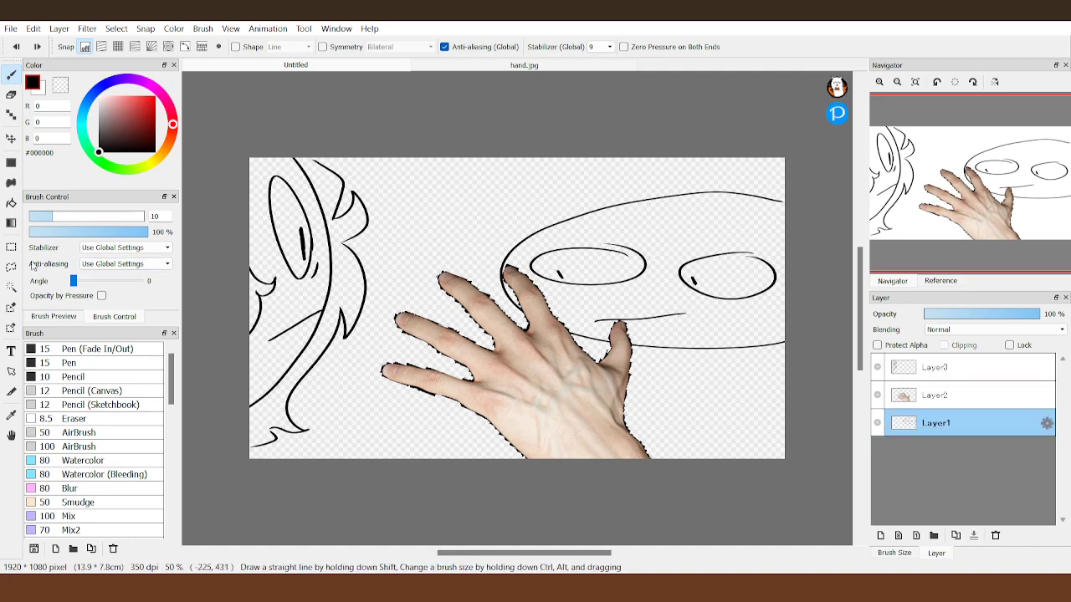
pyautogui.click(11, 266)
pyautogui.moveTo(600, 312)
pyautogui.mouseDown()
pyautogui.moveTo(703, 322)
pyautogui.moveTo(636, 297)
pyautogui.moveTo(568, 320)
pyautogui.mouseUp()
pyautogui.press('Delete')
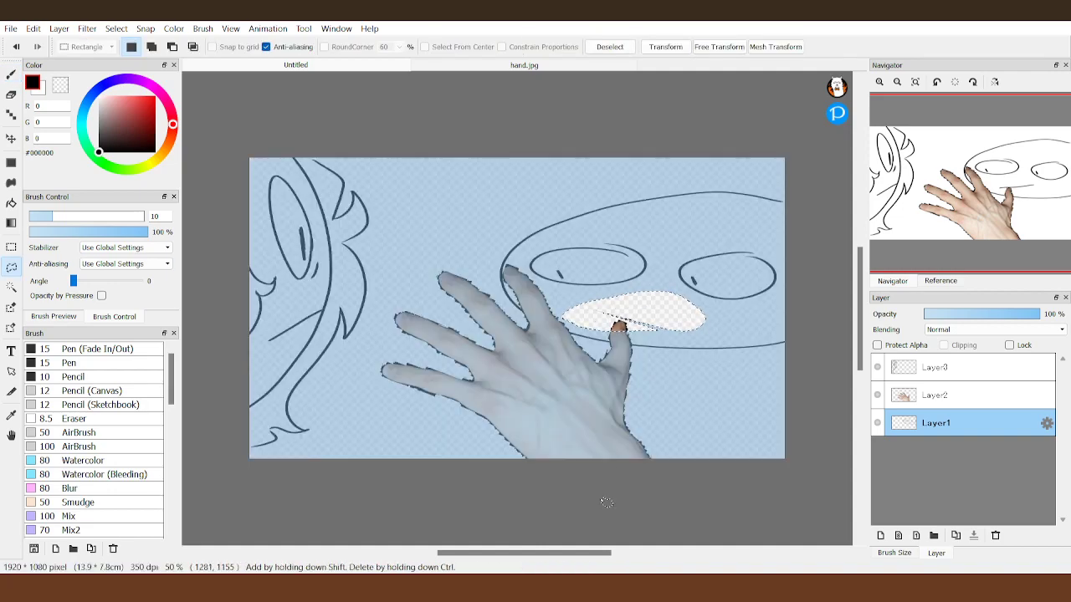
pyautogui.hotkey('ctrl', 'd')
pyautogui.click(622, 314)
pyautogui.press('Delete')
pyautogui.hotkey('ctrl', 'd')
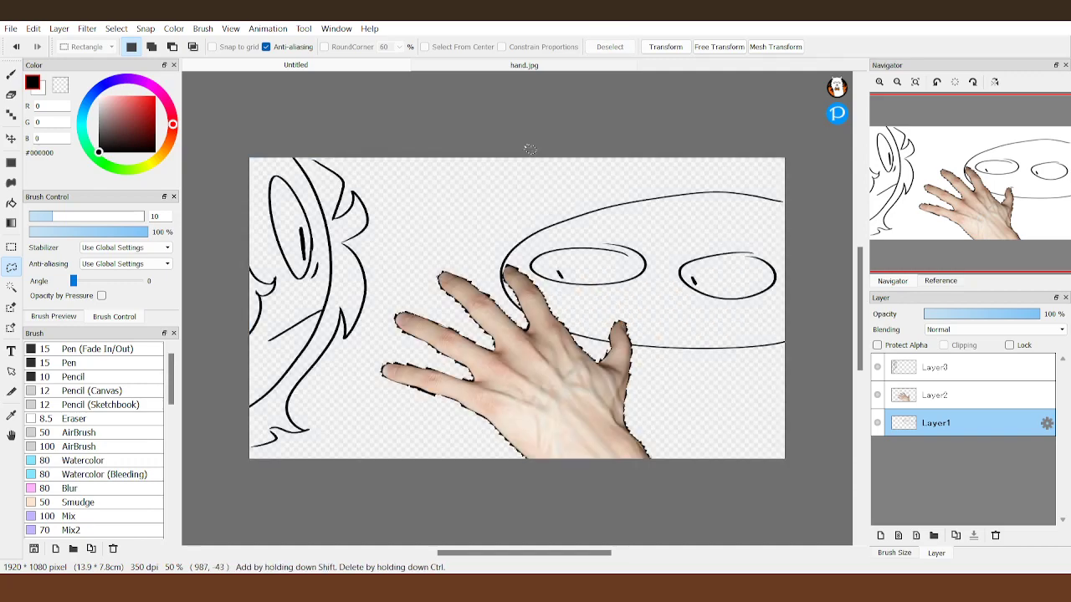
# - Draw a long wavy mouth line beneath both eyes of the right face on Layer1
pyautogui.press('b')
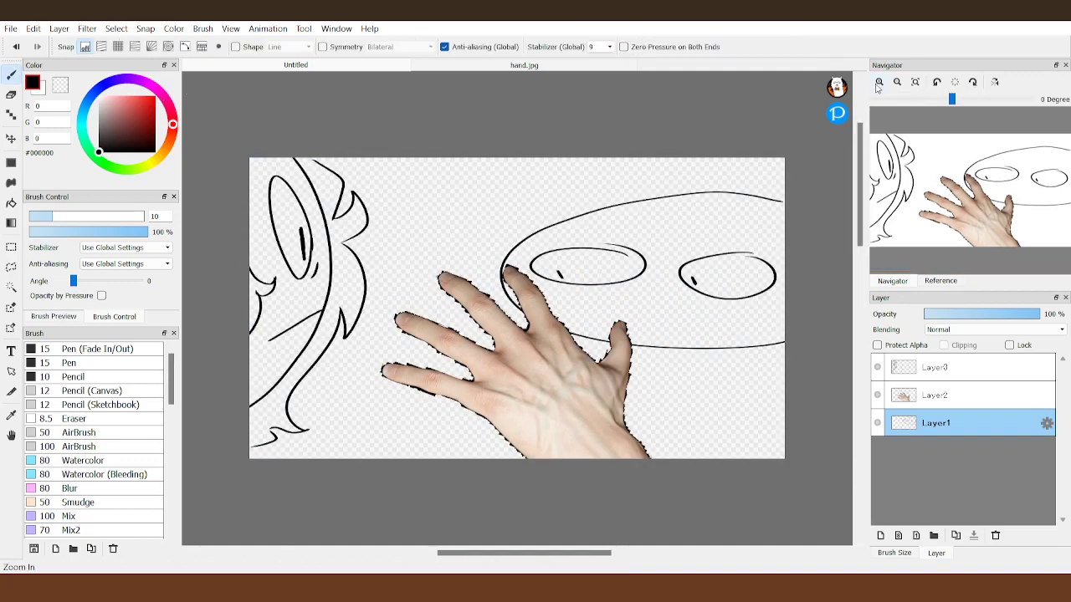
pyautogui.scroll(3, 924, 161)
pyautogui.moveTo(946, 180); pyautogui.dragTo(989, 198)
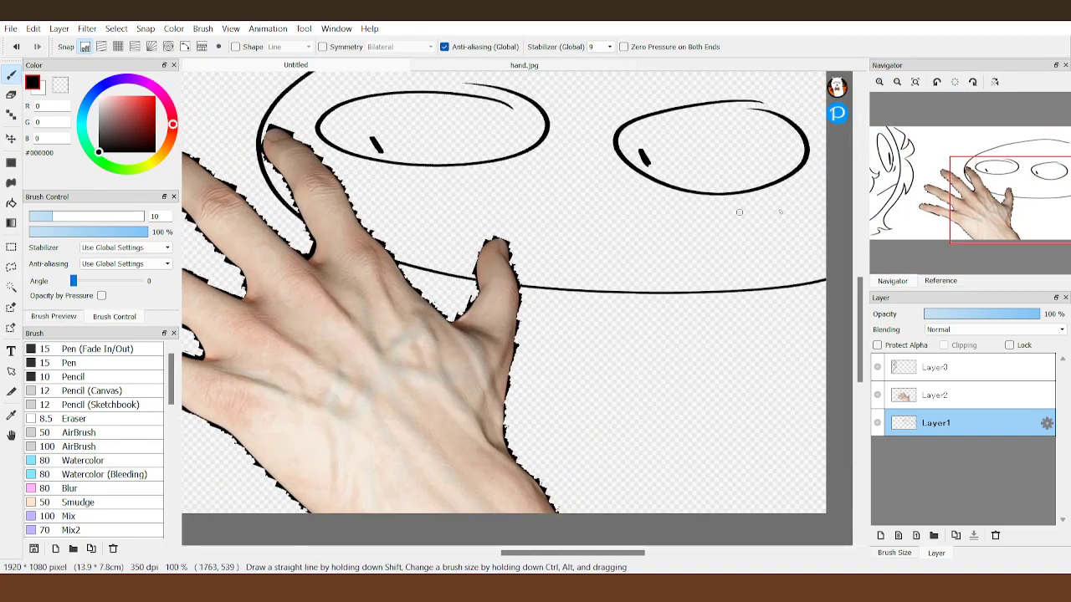
pyautogui.moveTo(799, 191)
pyautogui.mouseDown()
pyautogui.moveTo(708, 223)
pyautogui.moveTo(610, 230)
pyautogui.moveTo(412, 207)
pyautogui.moveTo(329, 161)
pyautogui.mouseUp()
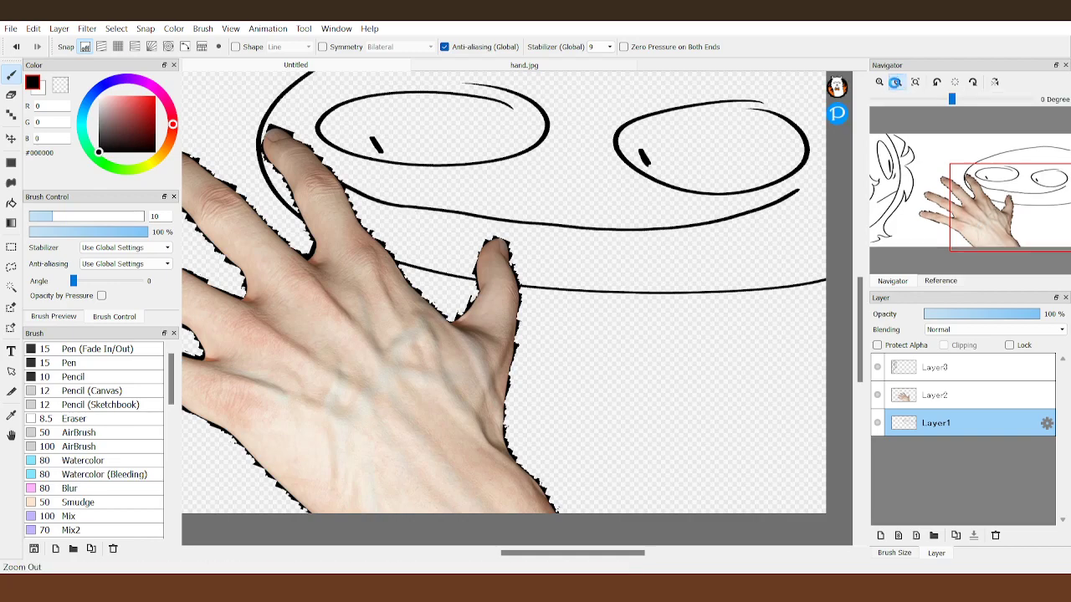
# - Add a layer above Layer1 and draw curly fringe strands across the right face's forehead, above and between the eyes
pyautogui.click(897, 81)
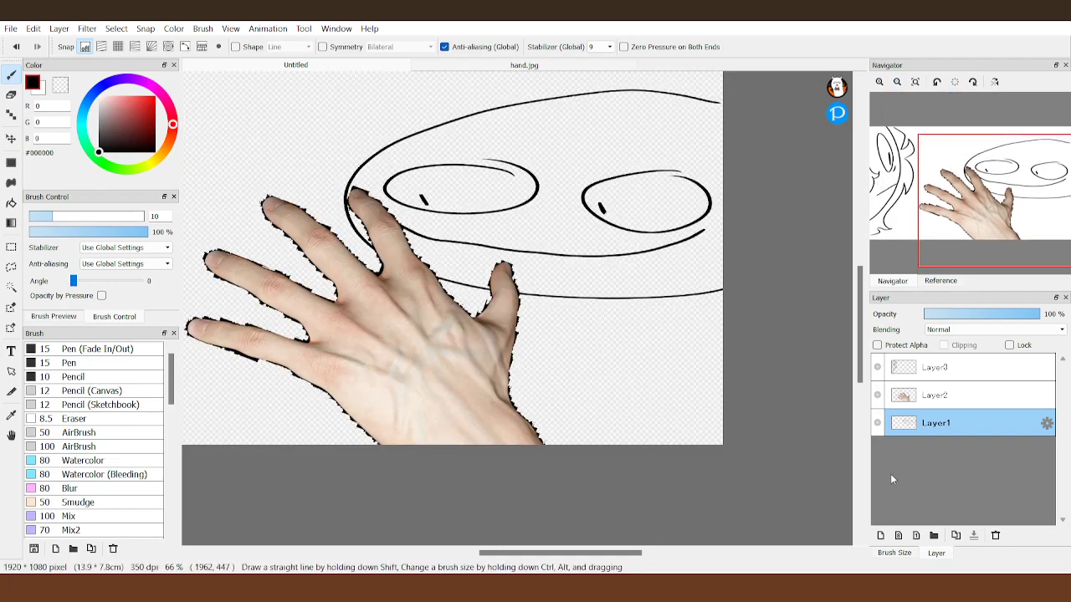
pyautogui.click(880, 536)
pyautogui.scroll(2, 790, 132)
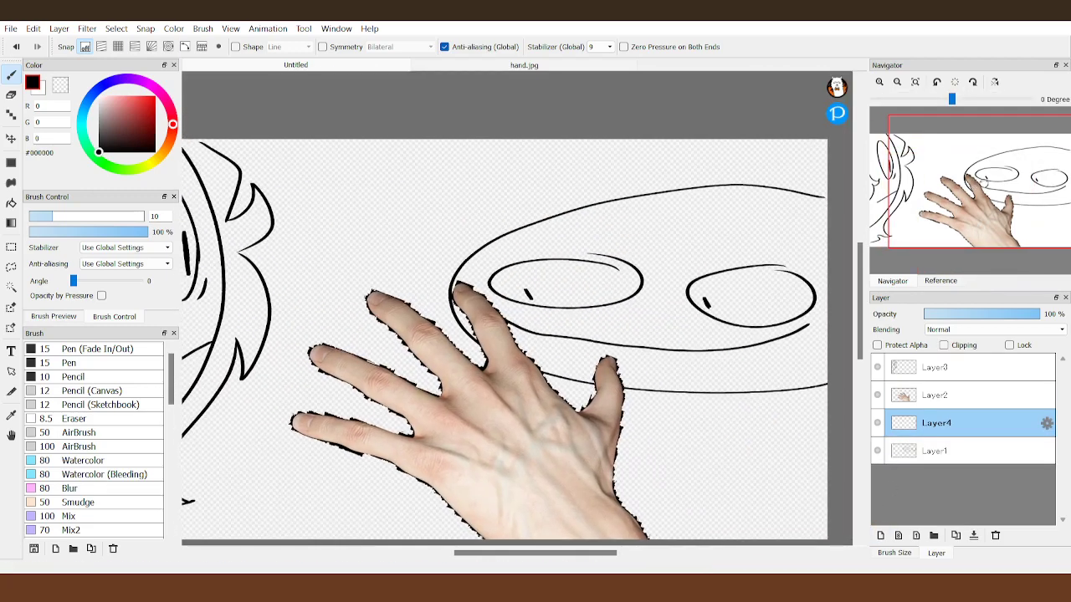
pyautogui.moveTo(715, 206)
pyautogui.mouseDown()
pyautogui.moveTo(682, 174)
pyautogui.moveTo(694, 235)
pyautogui.moveTo(658, 229)
pyautogui.moveTo(649, 209)
pyautogui.moveTo(577, 247)
pyautogui.mouseUp()
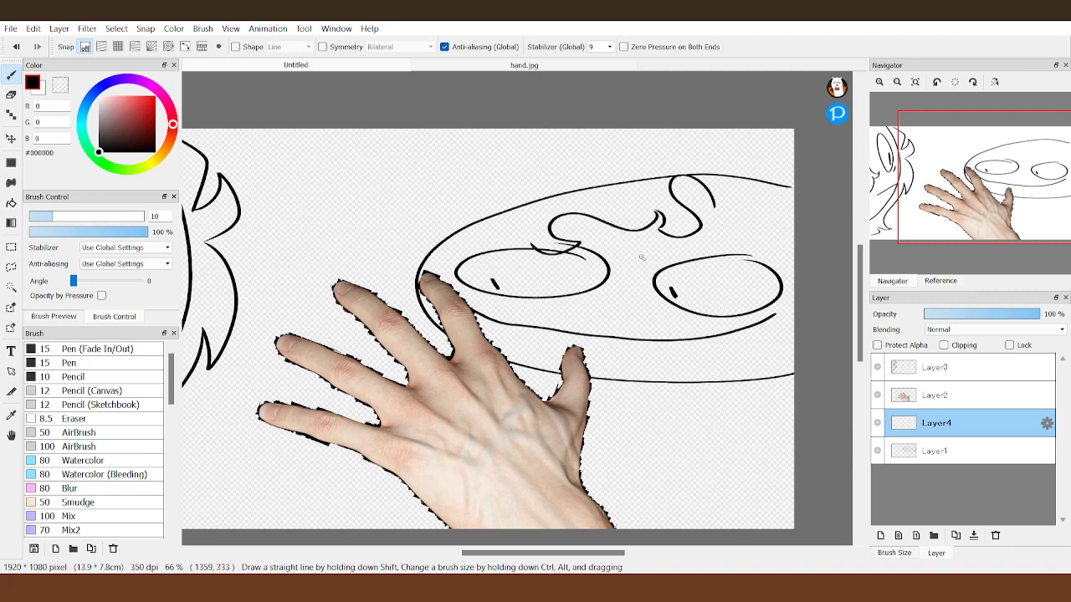
# - Bring up the reference artwork and draw the right character's wavy outer hair outline over the head and down to the hand
pyautogui.click(923, 282)
pyautogui.moveTo(767, 185); pyautogui.dragTo(663, 106)
pyautogui.moveTo(638, 144)
pyautogui.mouseDown()
pyautogui.moveTo(494, 189)
pyautogui.moveTo(438, 177)
pyautogui.moveTo(411, 223)
pyautogui.moveTo(392, 231)
pyautogui.moveTo(393, 308)
pyautogui.mouseUp()
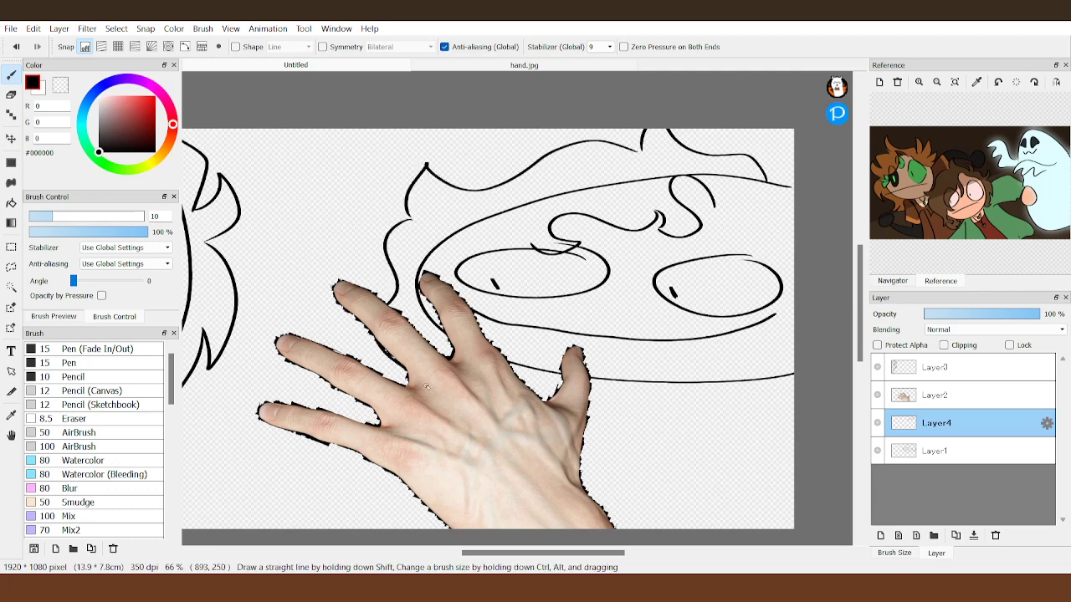
# - Draw spiky hair tufts and a curved line beneath the right face, plus extra hair strands at the forehead's right side
pyautogui.moveTo(580, 477)
pyautogui.mouseDown()
pyautogui.moveTo(596, 504)
pyautogui.moveTo(646, 506)
pyautogui.mouseUp()
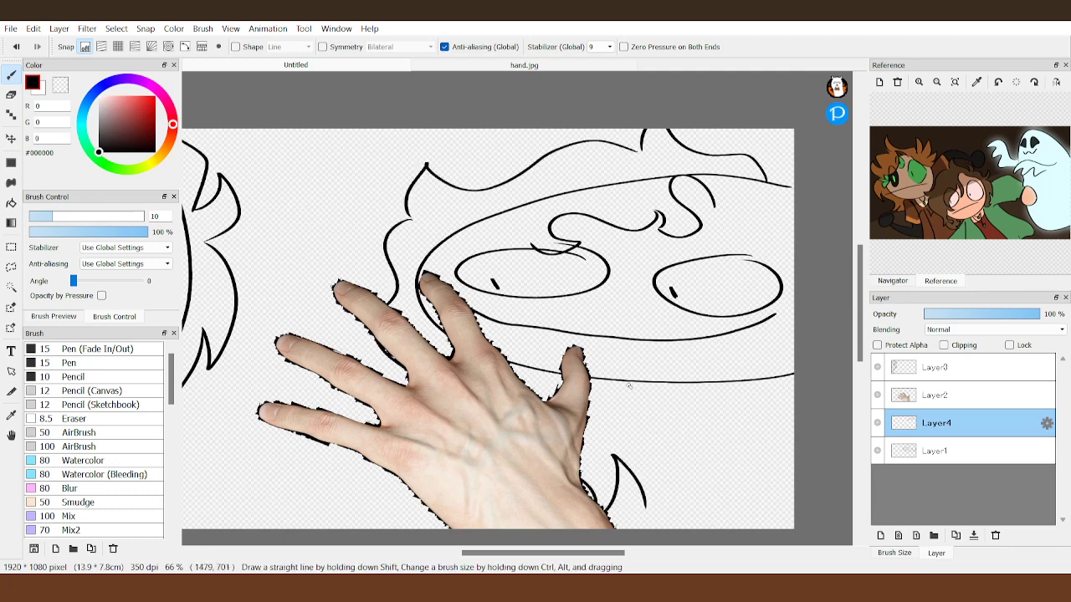
pyautogui.moveTo(624, 380); pyautogui.dragTo(792, 529)
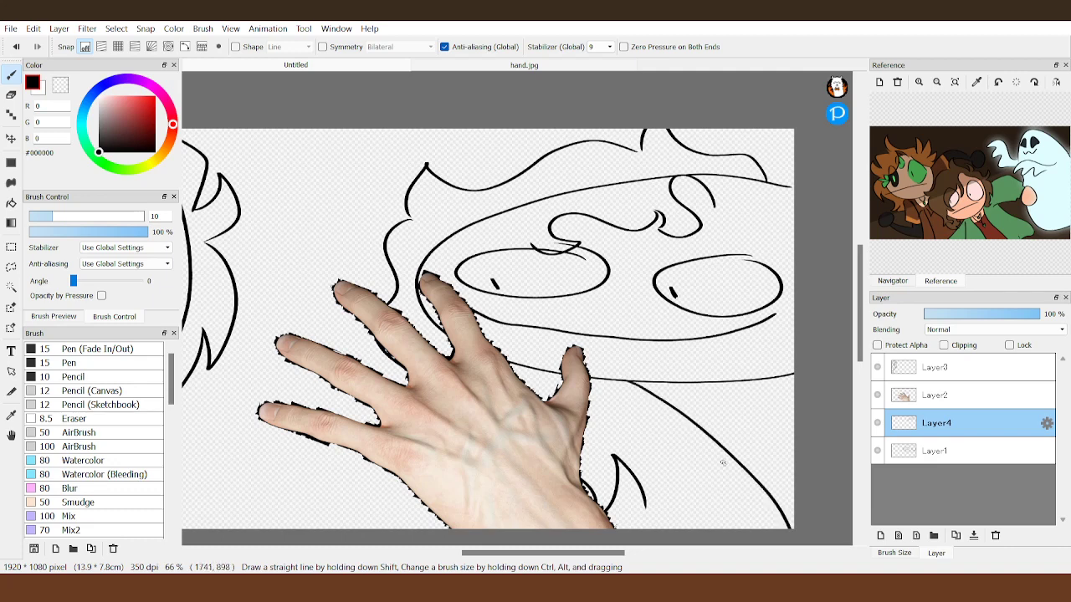
pyautogui.moveTo(645, 507)
pyautogui.mouseDown()
pyautogui.moveTo(677, 509)
pyautogui.moveTo(712, 469)
pyautogui.moveTo(763, 520)
pyautogui.mouseUp()
pyautogui.moveTo(763, 174); pyautogui.dragTo(786, 177)
pyautogui.moveTo(716, 206); pyautogui.dragTo(813, 247)
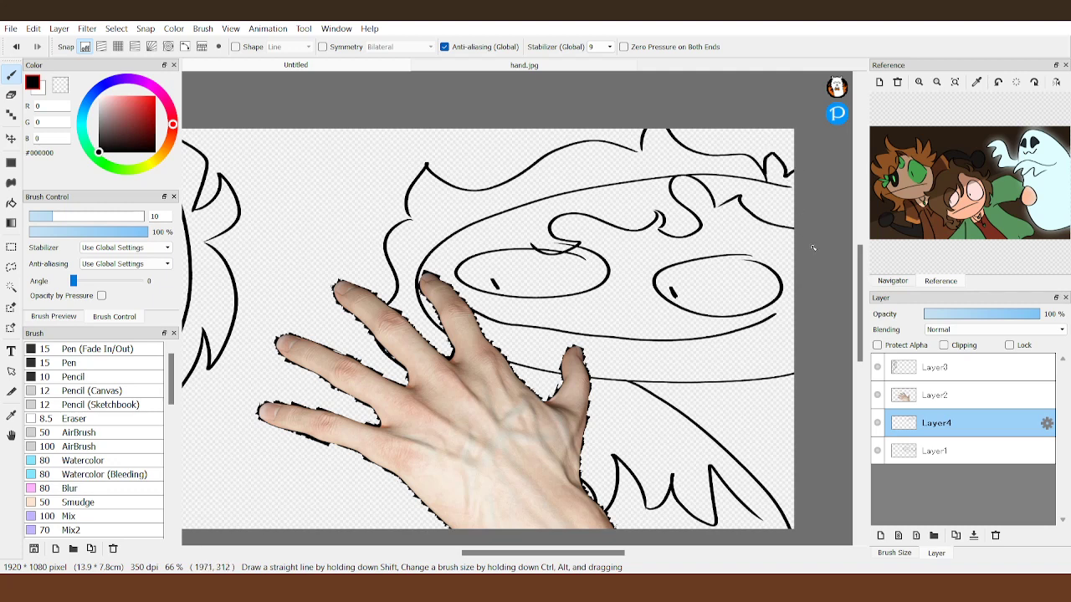
# - Draw a pointed hair strand across the right face's left eye, curving down to the hand's fingertips
pyautogui.click(892, 280)
pyautogui.moveTo(979, 186); pyautogui.dragTo(996, 179)
pyautogui.moveTo(510, 242); pyautogui.dragTo(392, 317)
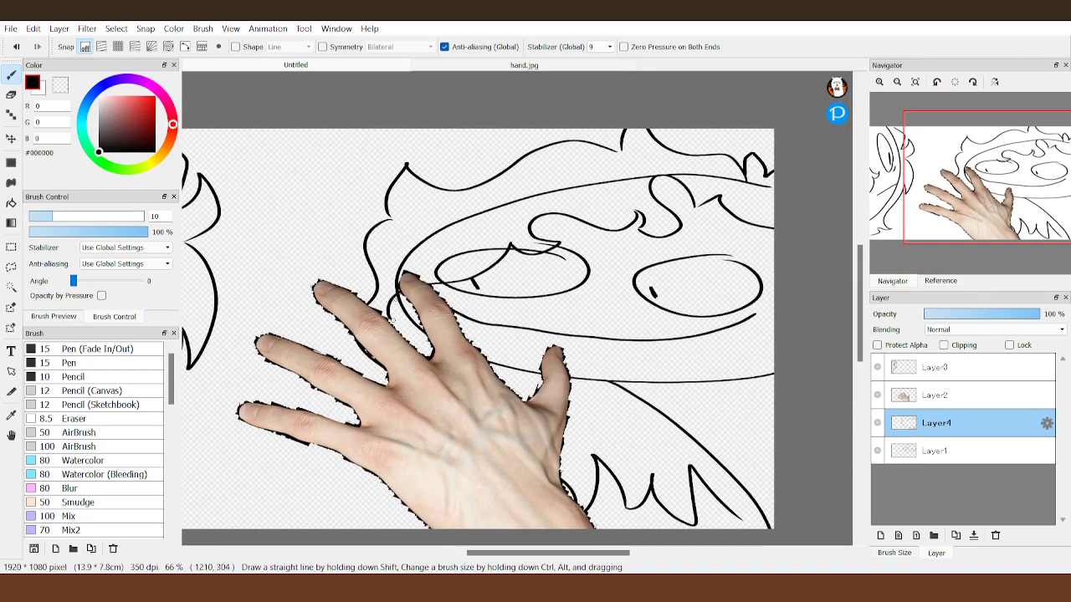
# - Hide the hand layer and extend the right character's hair outline down through the area behind the hand
pyautogui.click(877, 394)
pyautogui.click(927, 196)
pyautogui.moveTo(927, 196); pyautogui.dragTo(899, 172)
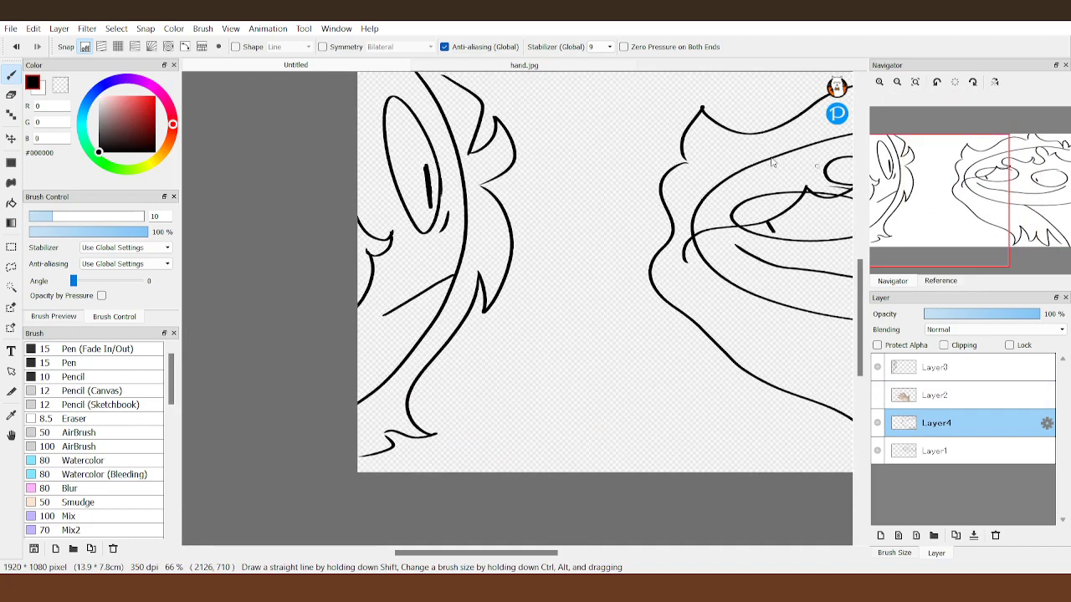
# - Lasso and delete the old curved strands at the canvas's left edge beside the left character's eye on Layer3
pyautogui.click(11, 266)
pyautogui.moveTo(390, 285)
pyautogui.mouseDown()
pyautogui.moveTo(333, 310)
pyautogui.moveTo(397, 236)
pyautogui.moveTo(309, 317)
pyautogui.mouseUp()
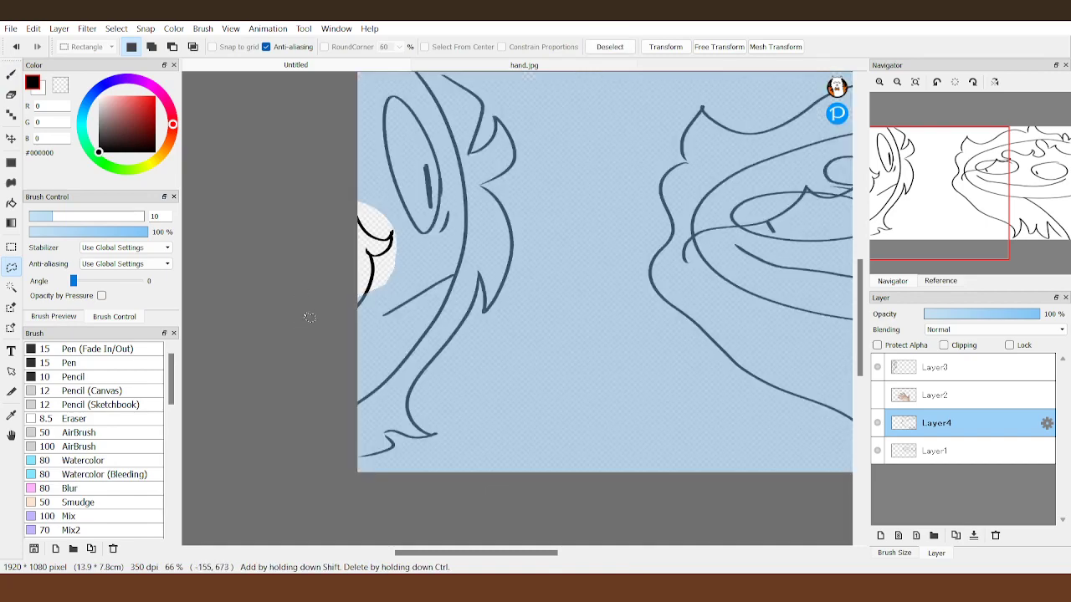
pyautogui.click(309, 317)
pyautogui.click(935, 367)
pyautogui.moveTo(394, 293)
pyautogui.mouseDown()
pyautogui.moveTo(376, 300)
pyautogui.moveTo(311, 222)
pyautogui.mouseUp()
pyautogui.click(306, 211)
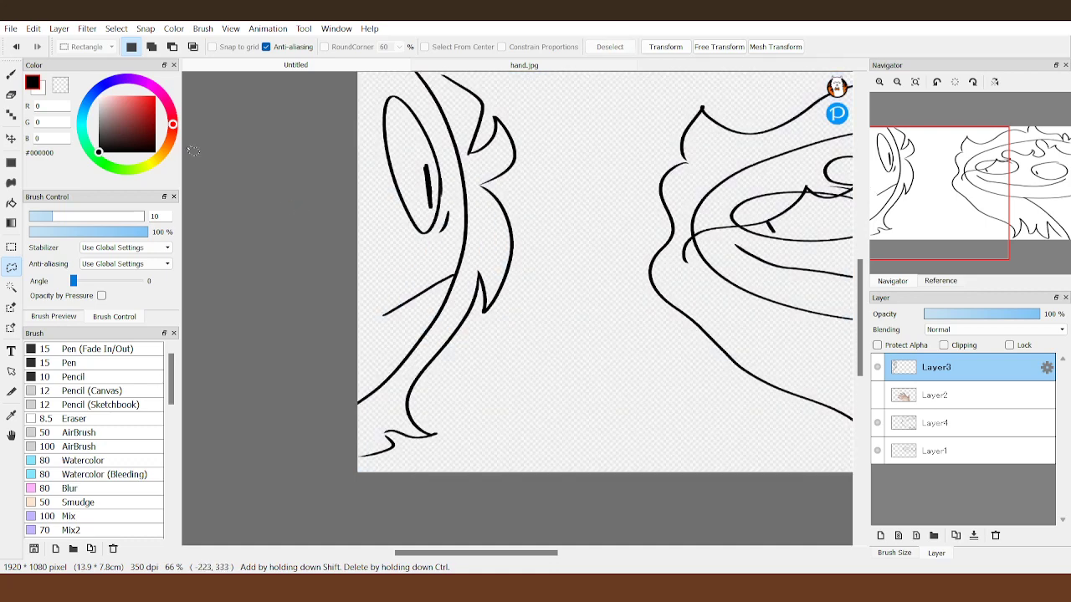
# - Draw a curved shape at the canvas's left edge beside the left character's eye and fill it with black
pyautogui.click(11, 74)
pyautogui.moveTo(358, 178)
pyautogui.mouseDown()
pyautogui.moveTo(368, 210)
pyautogui.moveTo(326, 272)
pyautogui.mouseUp()
pyautogui.press('g')
pyautogui.click(365, 206)
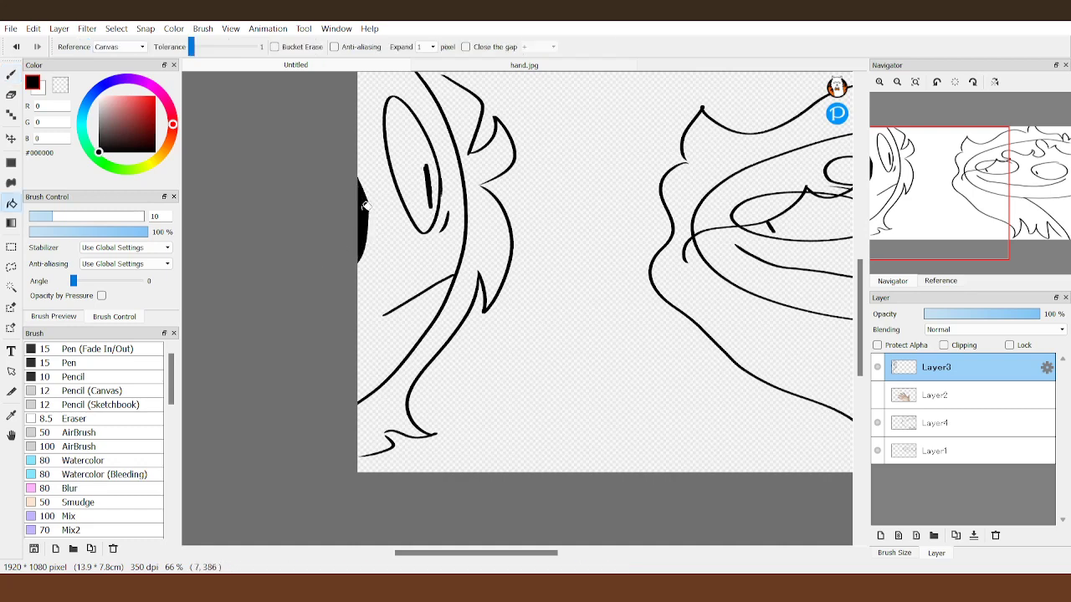
pyautogui.press('b')
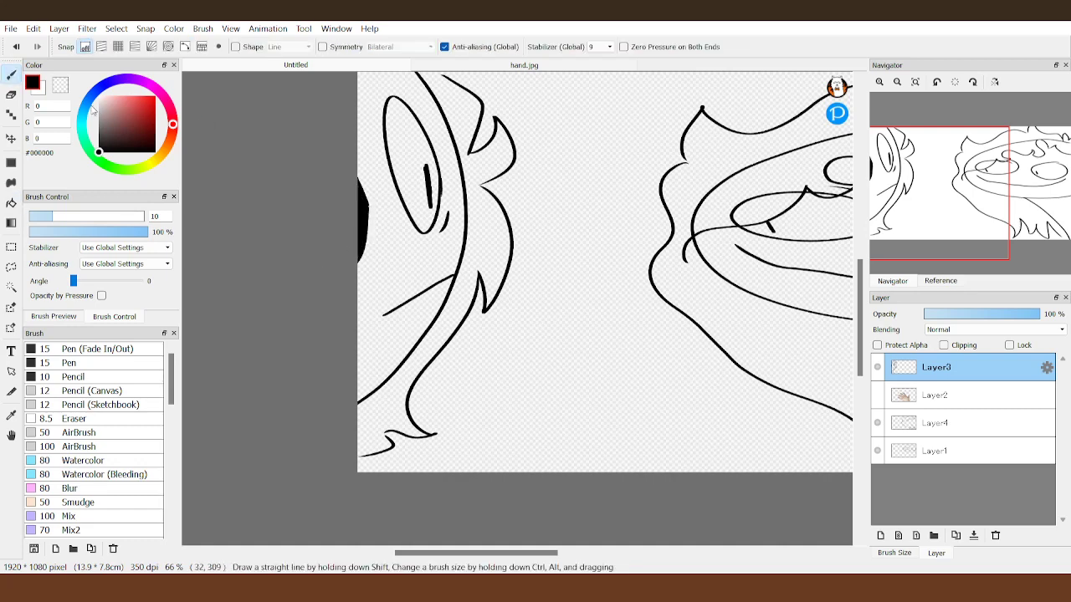
# - Enlarge the reference artwork around the orange-haired character's black shape and sample its bright green highlight color, #62E771
pyautogui.click(931, 283)
pyautogui.click(920, 82)
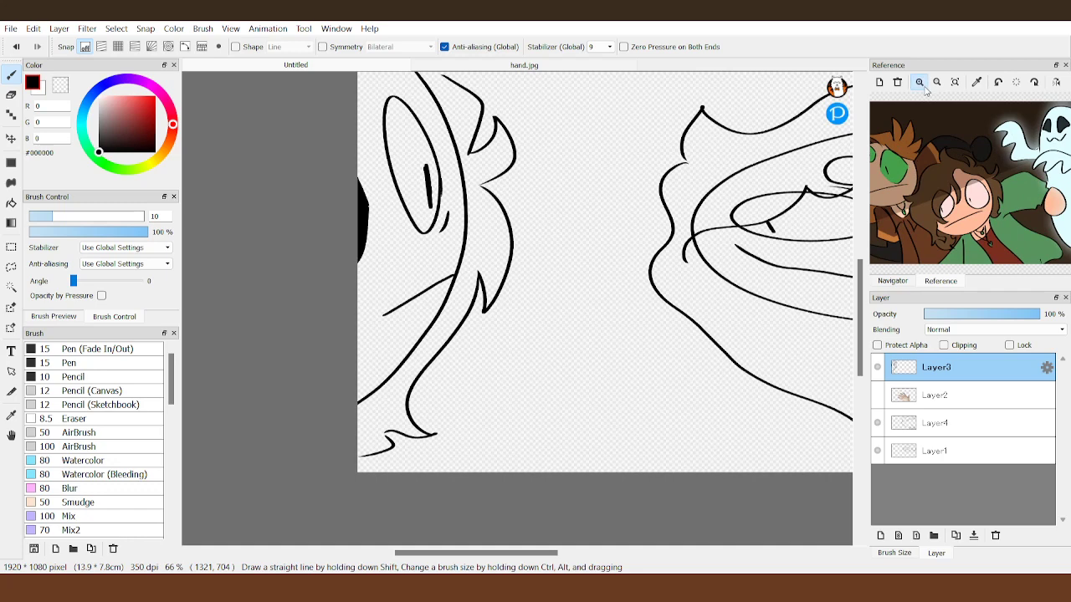
pyautogui.click(920, 83)
pyautogui.click(920, 83)
pyautogui.click(920, 83)
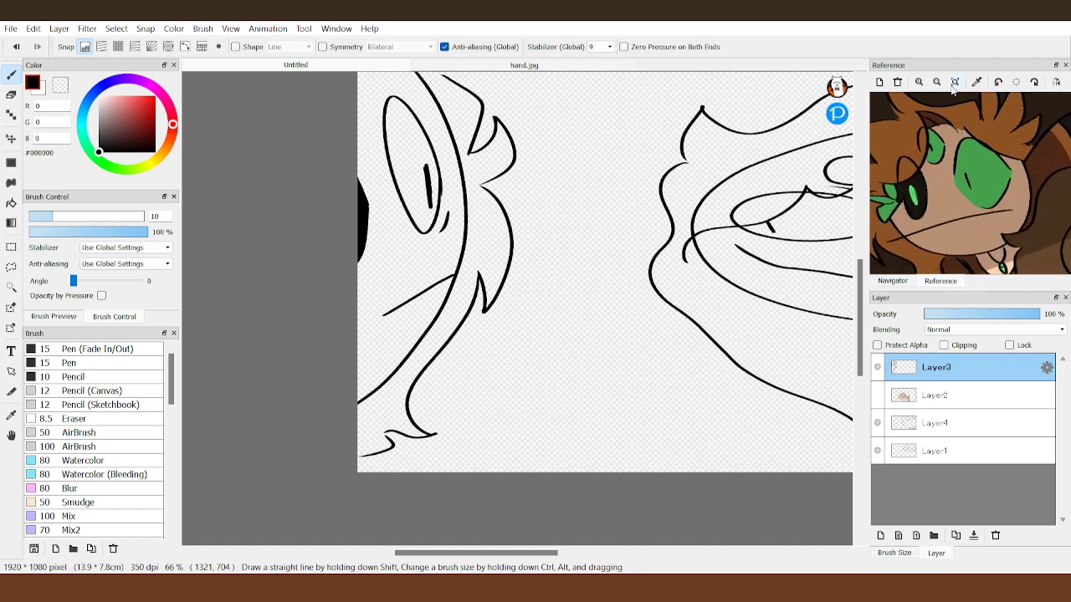
pyautogui.click(955, 82)
pyautogui.click(920, 82)
pyautogui.click(919, 82)
pyautogui.click(920, 82)
pyautogui.click(920, 82)
pyautogui.click(920, 82)
pyautogui.click(920, 82)
pyautogui.click(919, 82)
pyautogui.click(976, 82)
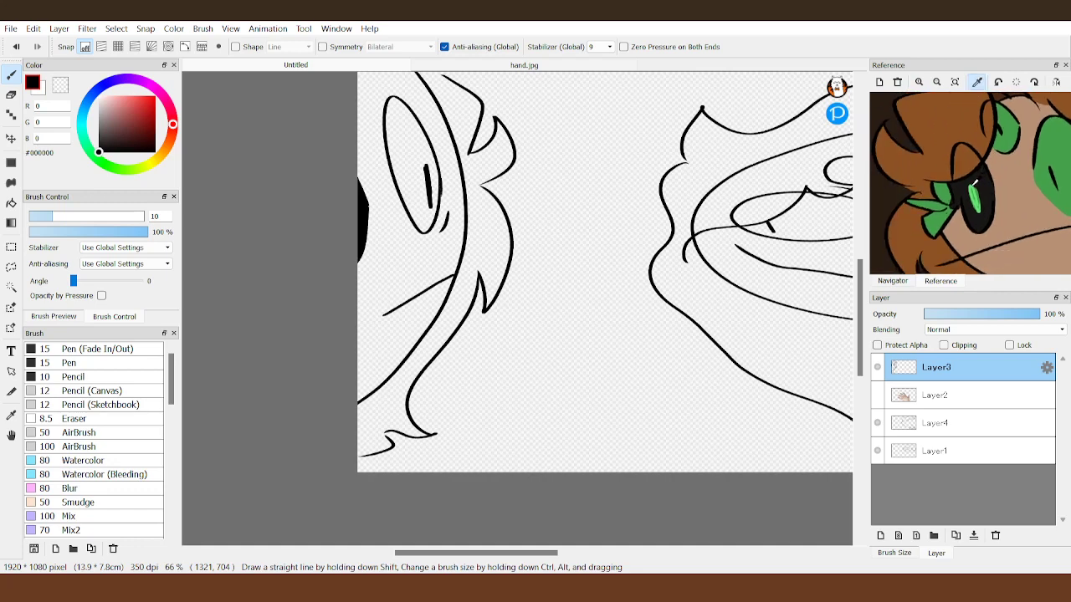
pyautogui.click(973, 184)
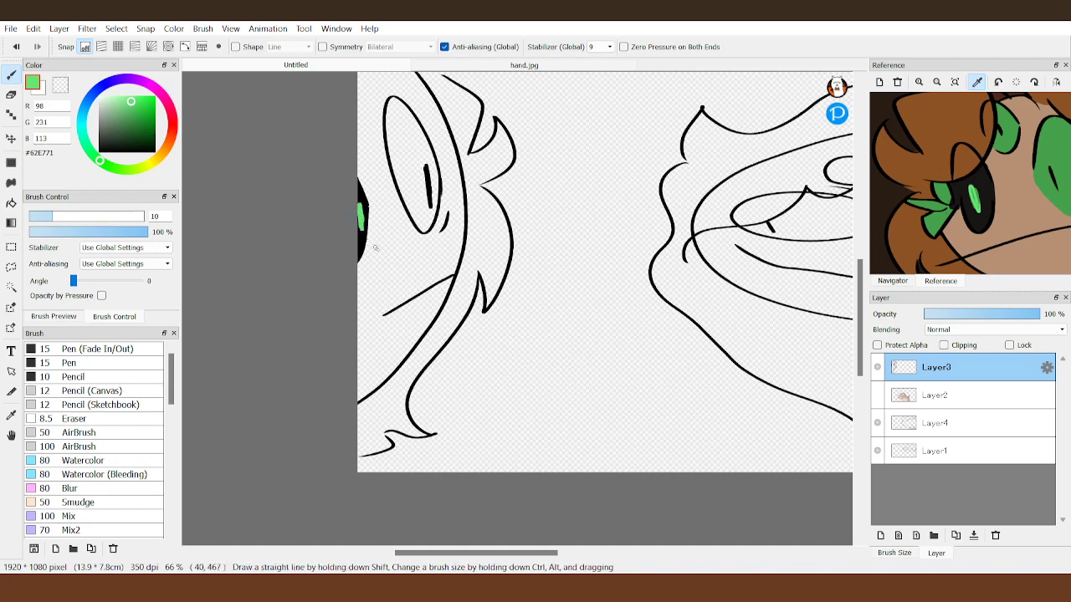
# - Check the highlight closely in the reference and paint a green streak inside the black shape at the canvas's left edge
pyautogui.click(919, 83)
pyautogui.click(920, 83)
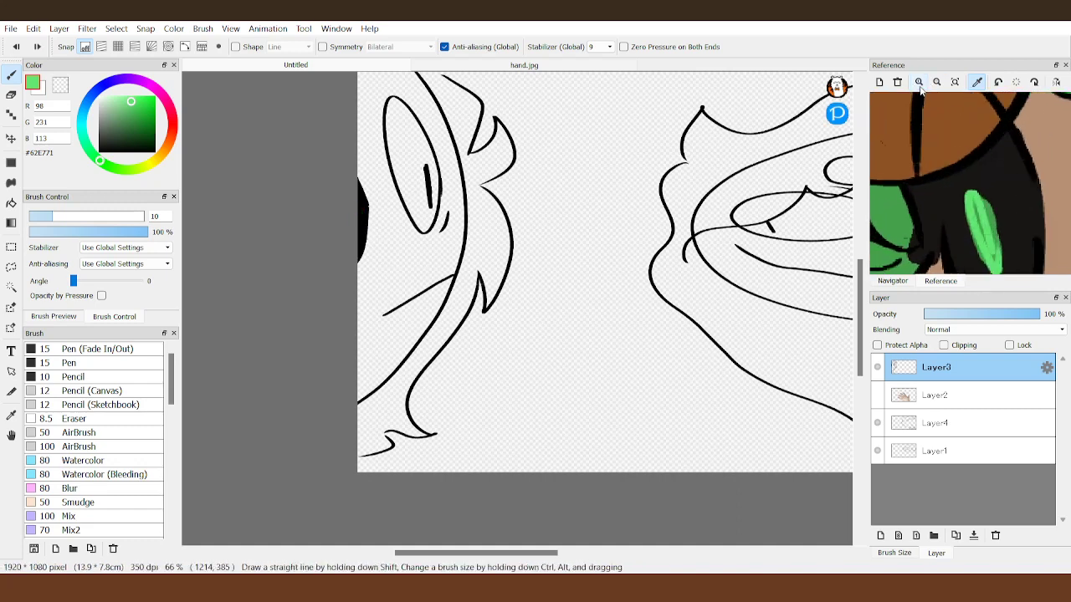
pyautogui.moveTo(1007, 192); pyautogui.dragTo(963, 203)
pyautogui.moveTo(361, 186); pyautogui.dragTo(364, 237)
pyautogui.hotkey('ctrl', 'z')
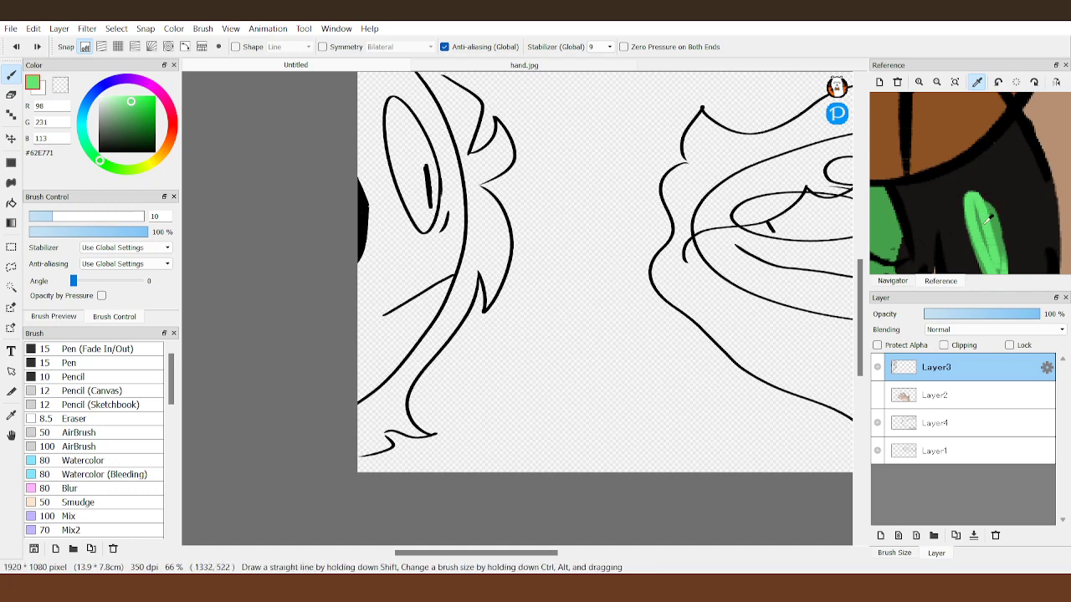
pyautogui.moveTo(359, 200); pyautogui.dragTo(362, 237)
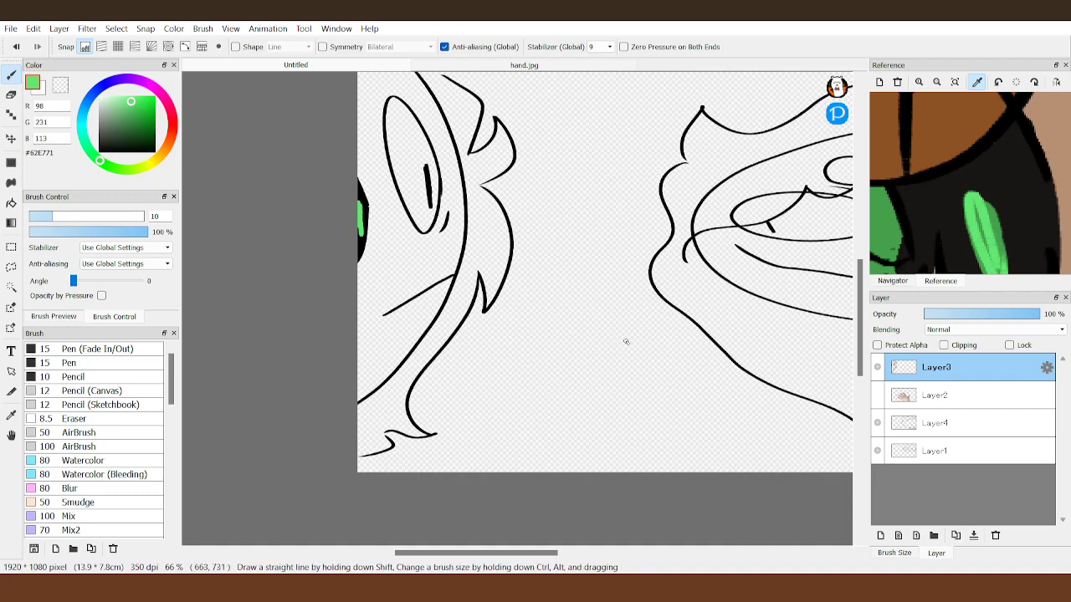
# - Select Layer1, which holds the right character's face lines, and lower its opacity to 54%
pyautogui.click(896, 282)
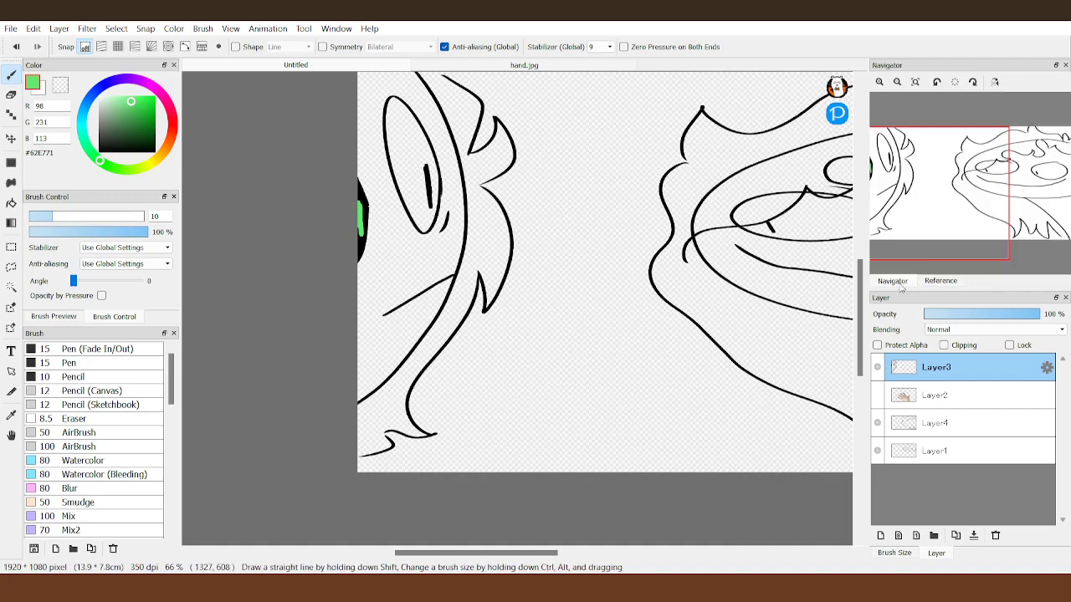
pyautogui.click(897, 81)
pyautogui.moveTo(897, 101); pyautogui.dragTo(929, 233)
pyautogui.click(916, 81)
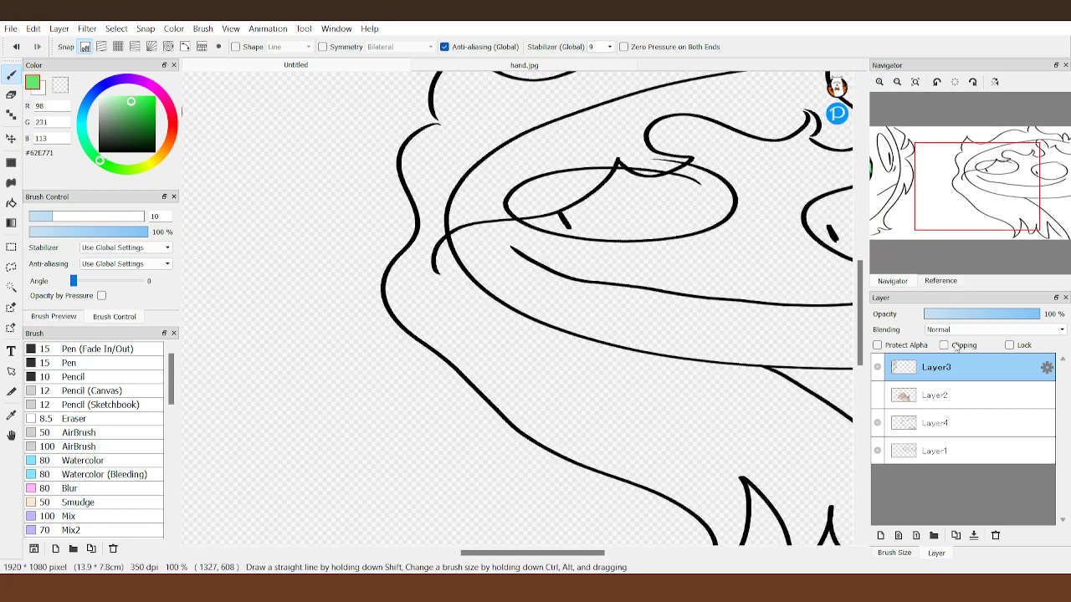
pyautogui.click(938, 451)
pyautogui.moveTo(977, 186); pyautogui.dragTo(990, 170)
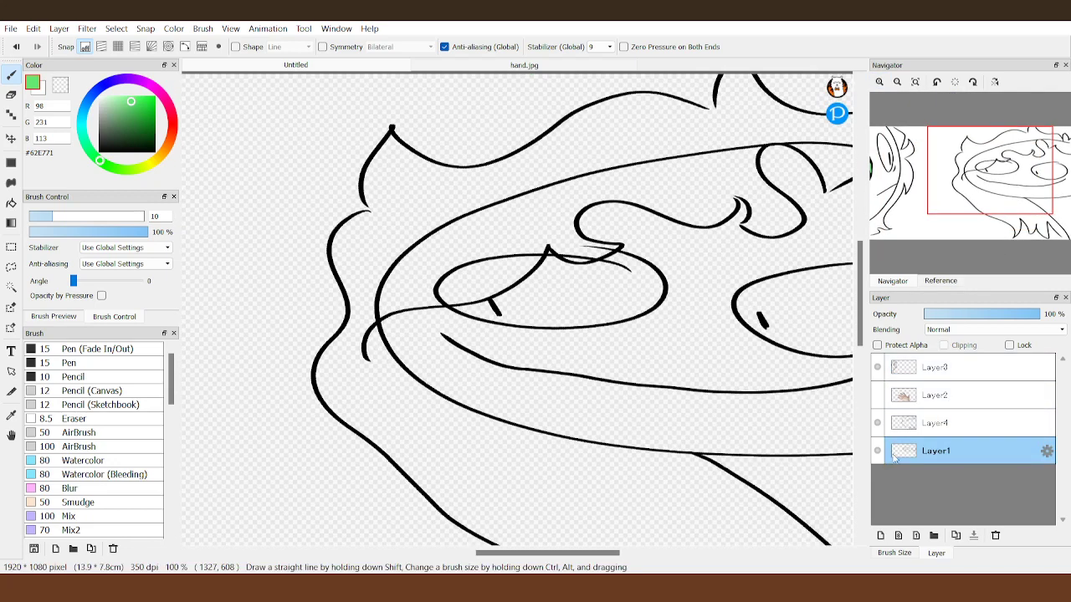
pyautogui.click(878, 423)
pyautogui.click(878, 423)
pyautogui.click(988, 315)
# - Erase the right face's upper outline beneath the hair by bucket-filling the line with transparent color
pyautogui.click(11, 203)
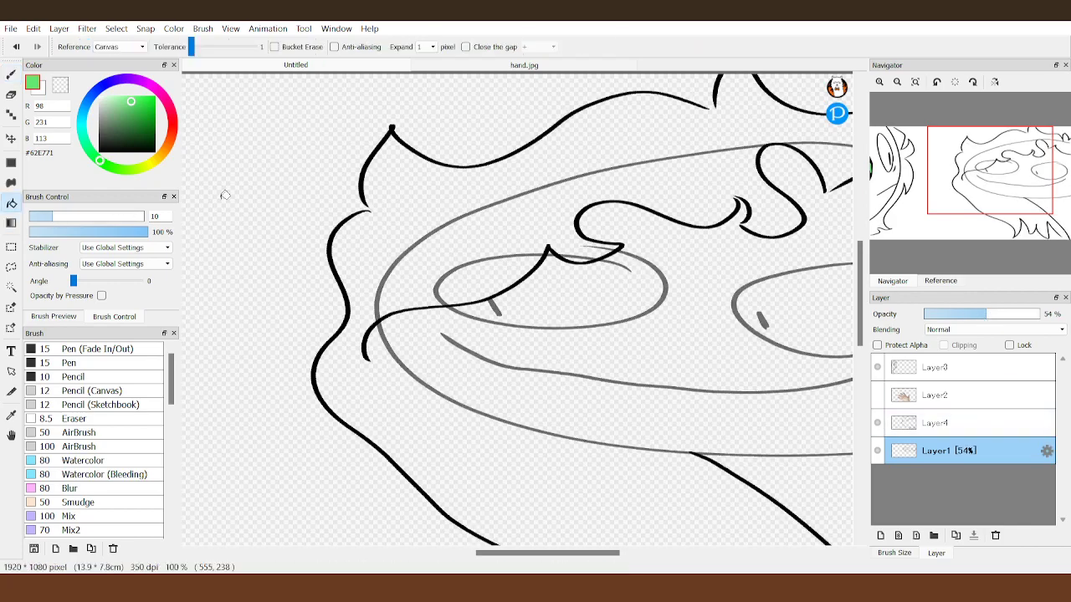
pyautogui.click(482, 206)
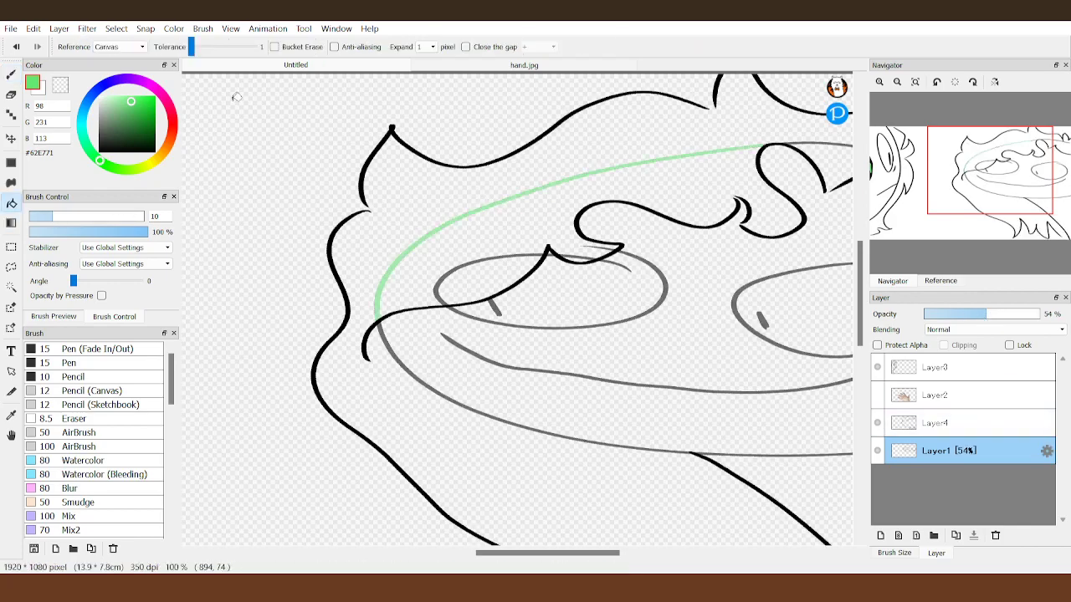
pyautogui.click(61, 85)
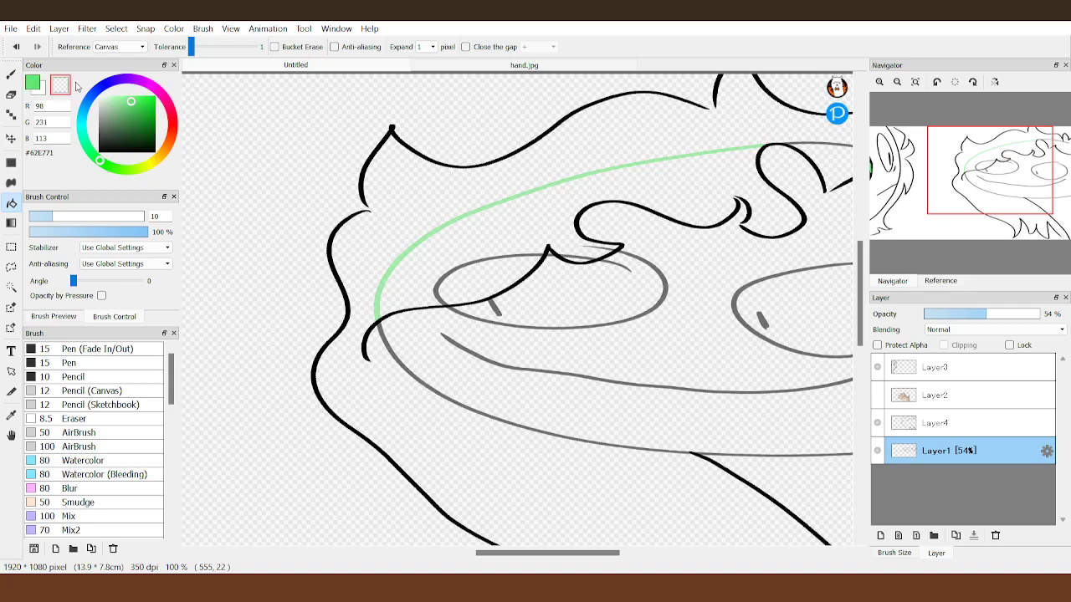
pyautogui.click(428, 231)
pyautogui.hscroll(5, 662, 189)
pyautogui.scroll(1, 662, 190)
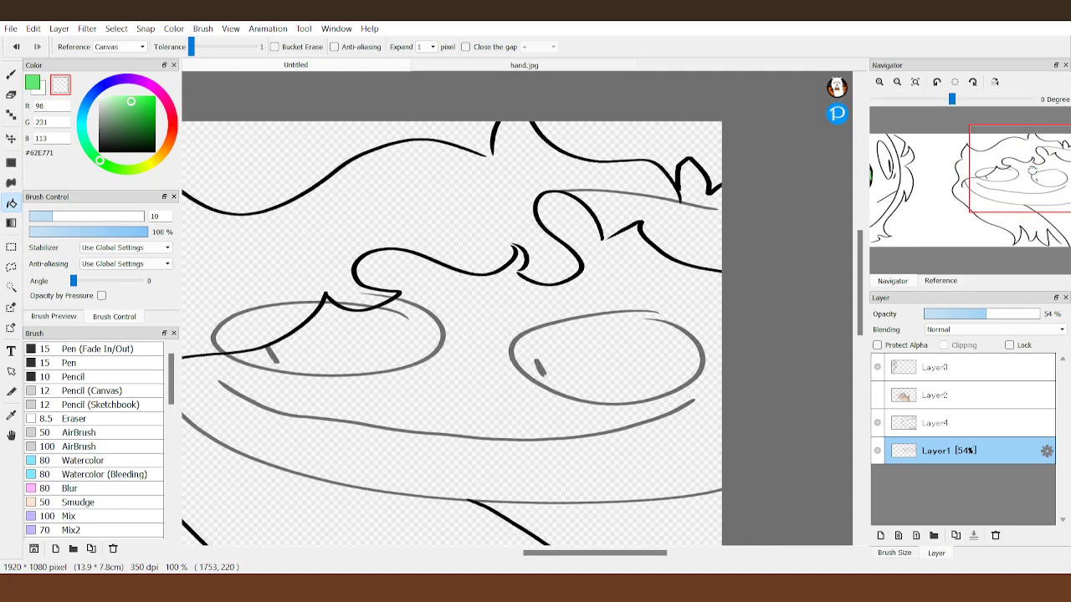
pyautogui.click(667, 191)
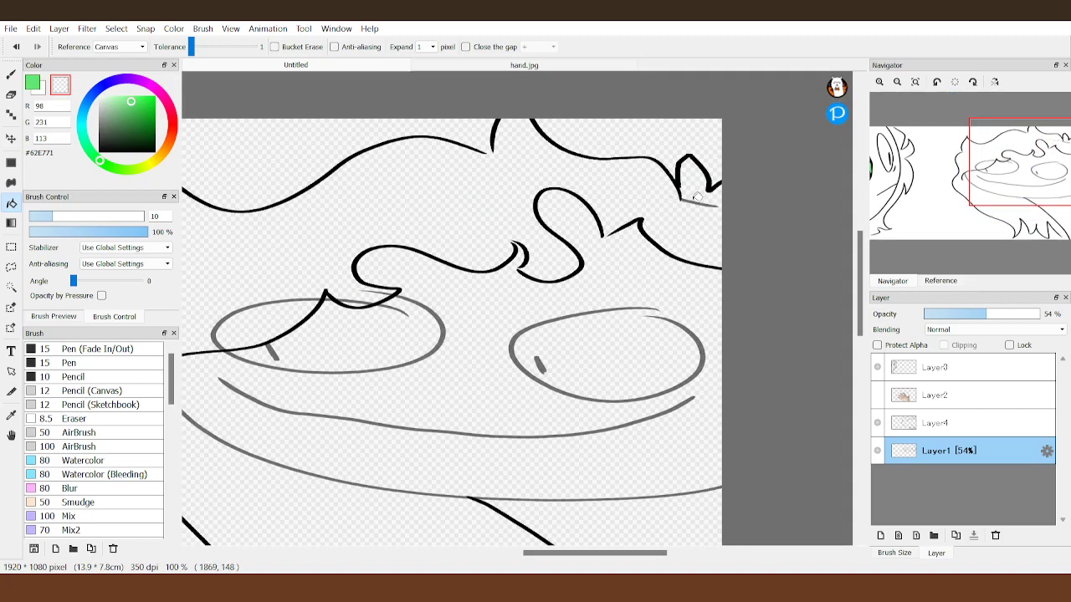
# - Restore Layer1's opacity to 100% and merge Layer4 down into it
pyautogui.click(915, 81)
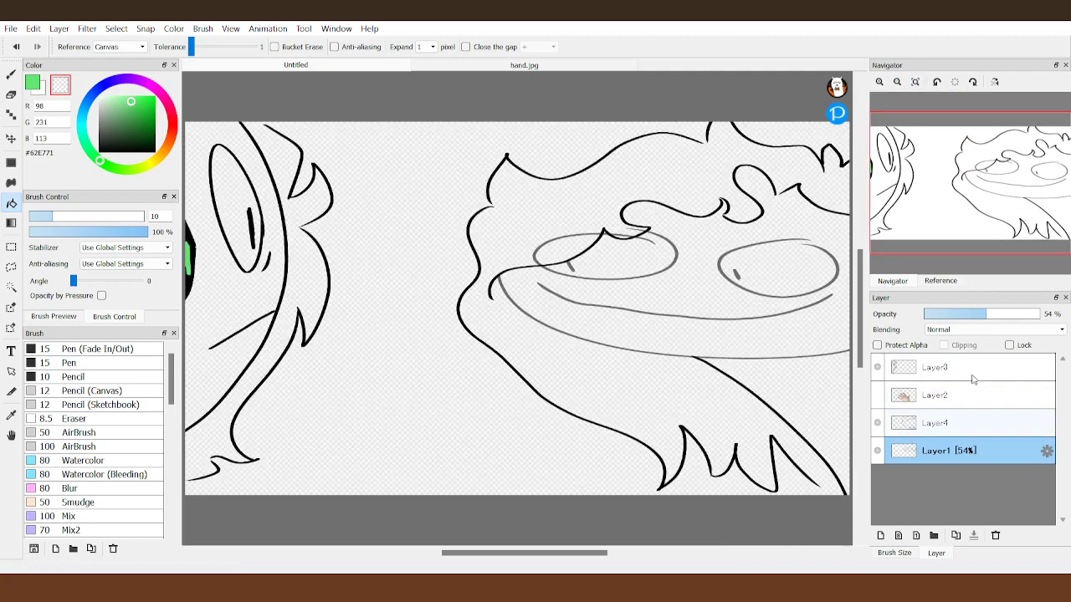
pyautogui.moveTo(1004, 314); pyautogui.dragTo(1046, 325)
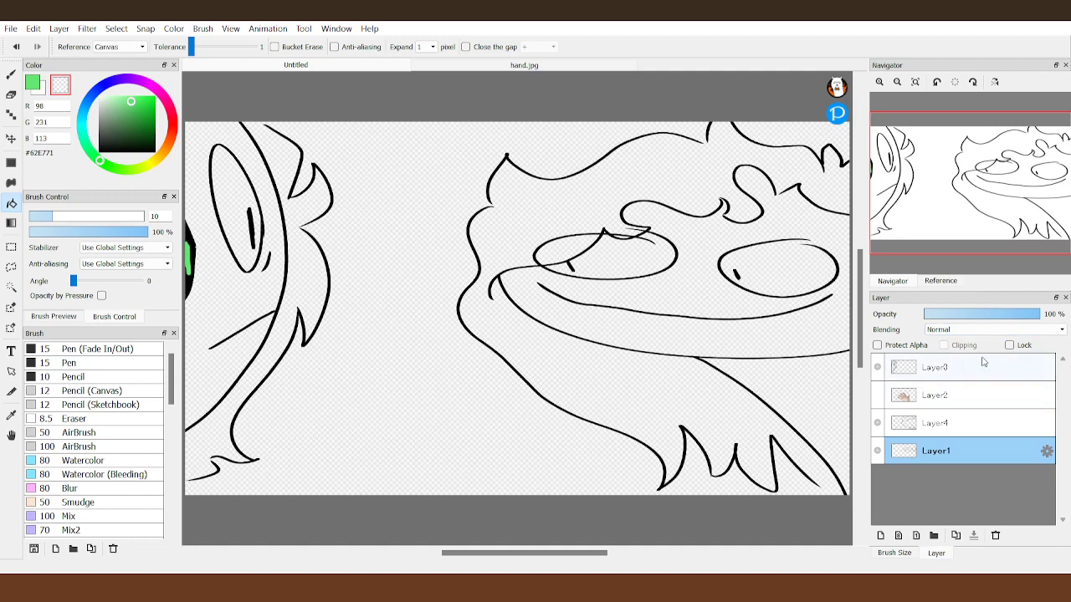
pyautogui.click(987, 423)
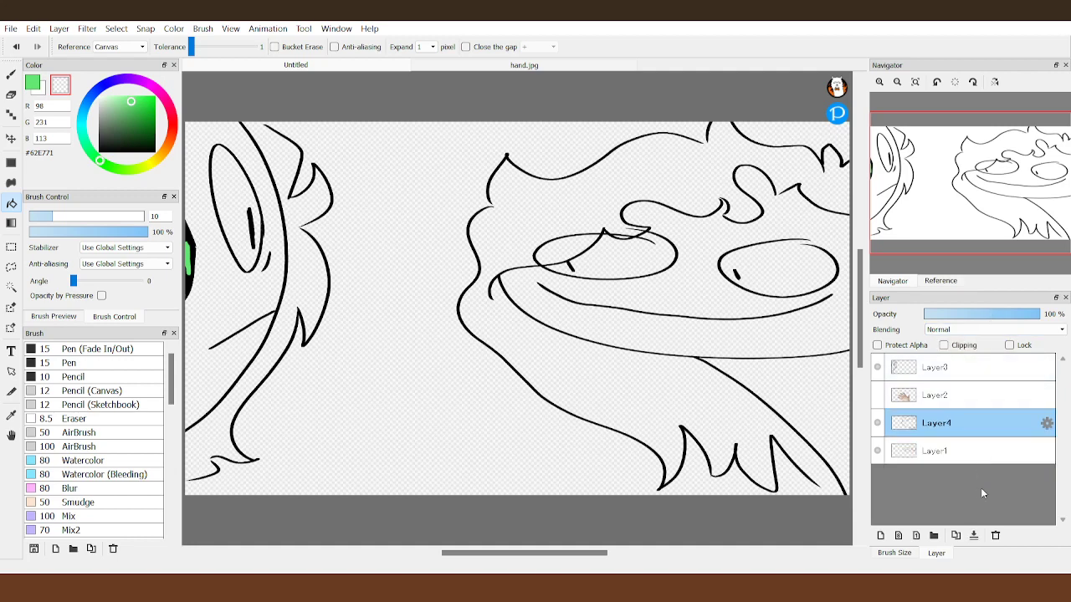
pyautogui.click(995, 536)
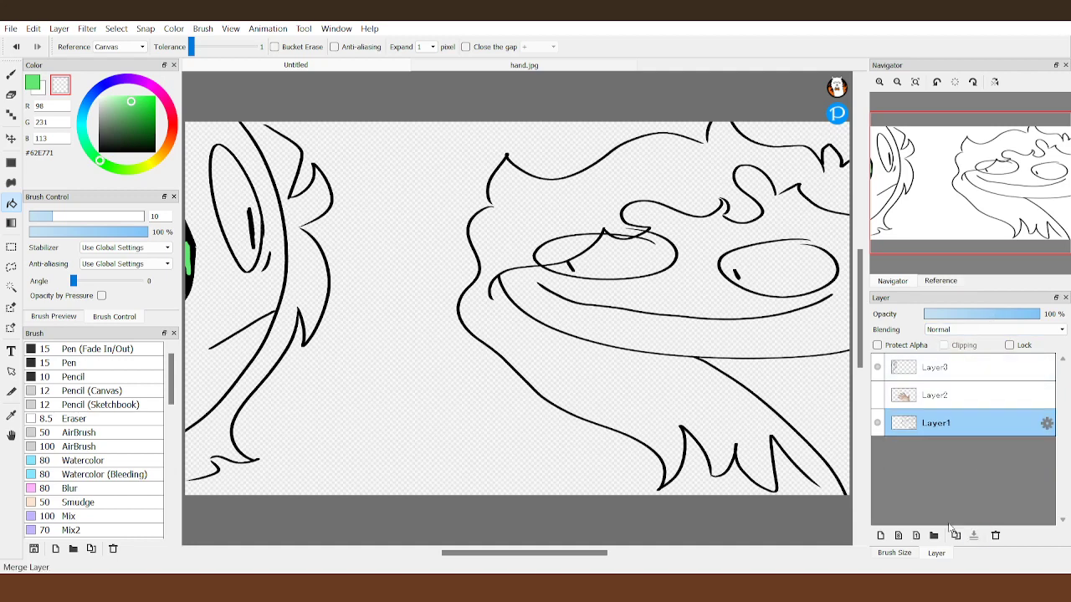
# - Show the hand layer again and open offering-a-hand-shake.jpg as a separate document
pyautogui.click(878, 397)
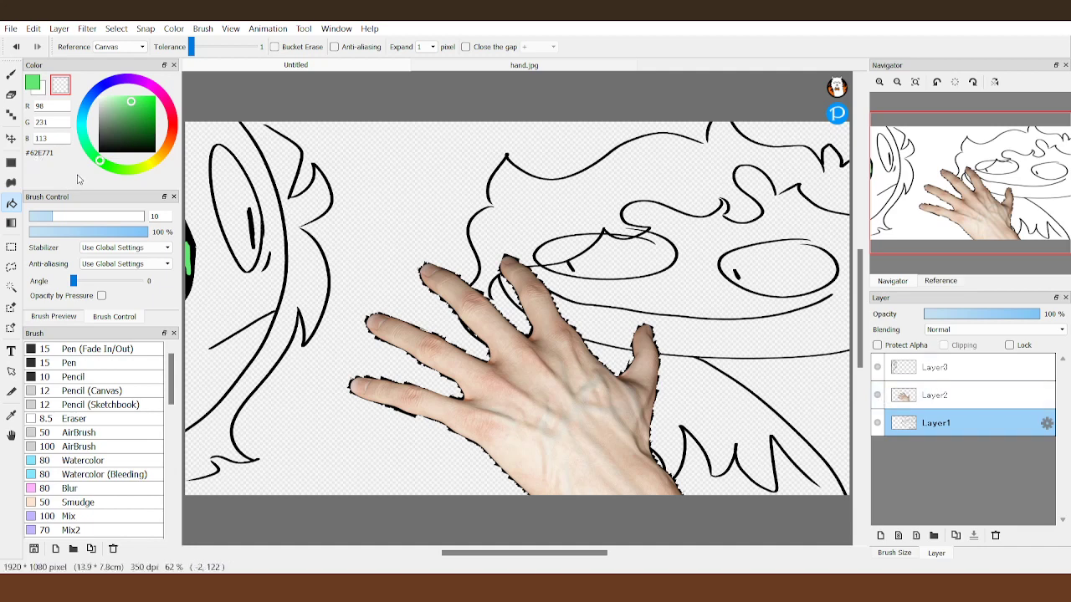
pyautogui.hotkey('ctrl', 'shift', 'v')
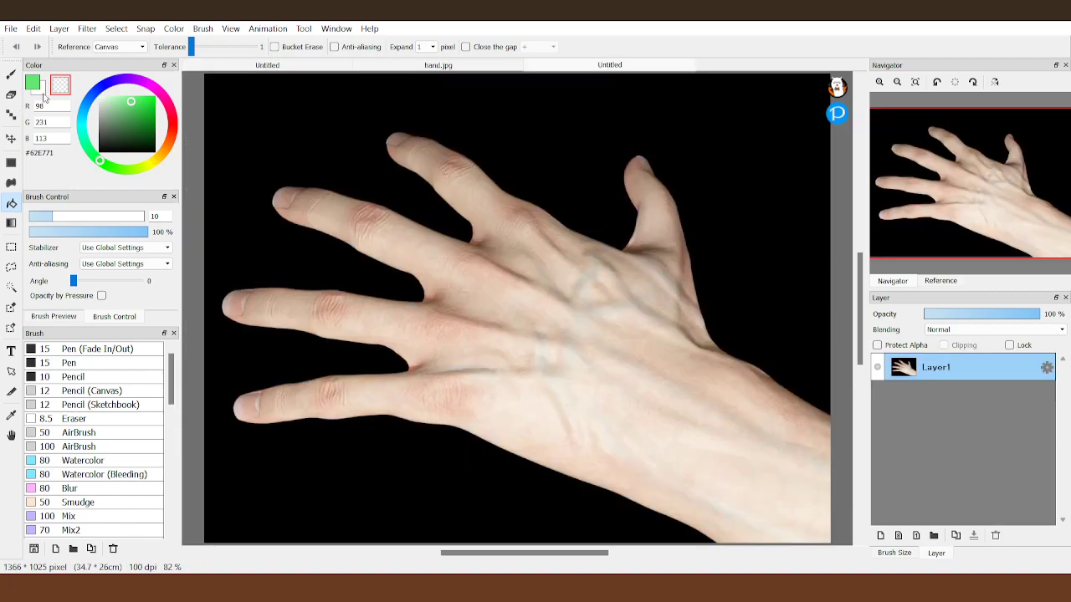
pyautogui.middleClick(592, 77)
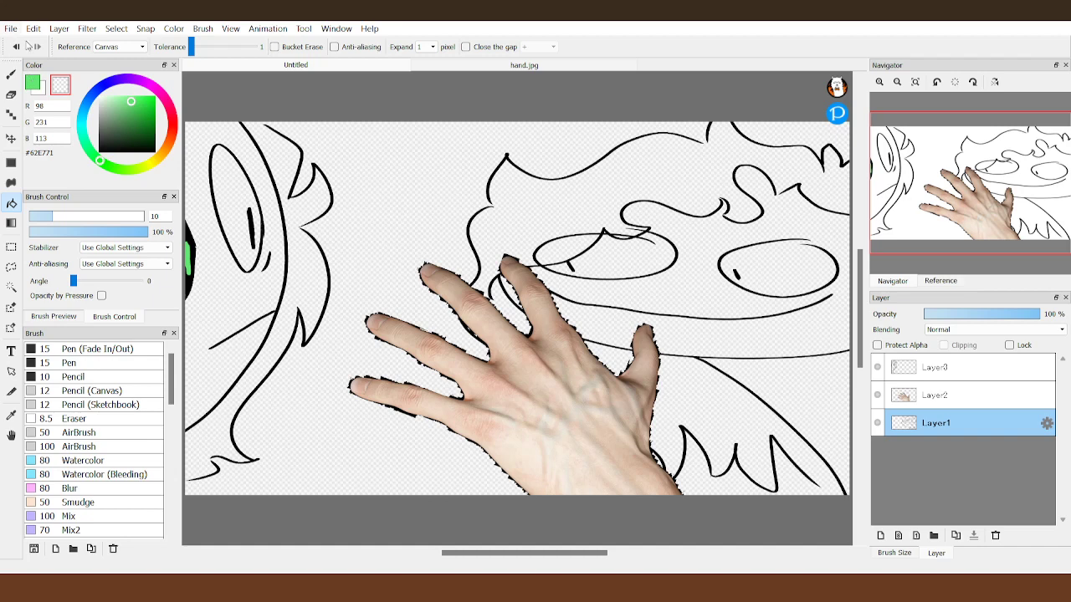
pyautogui.click(34, 77)
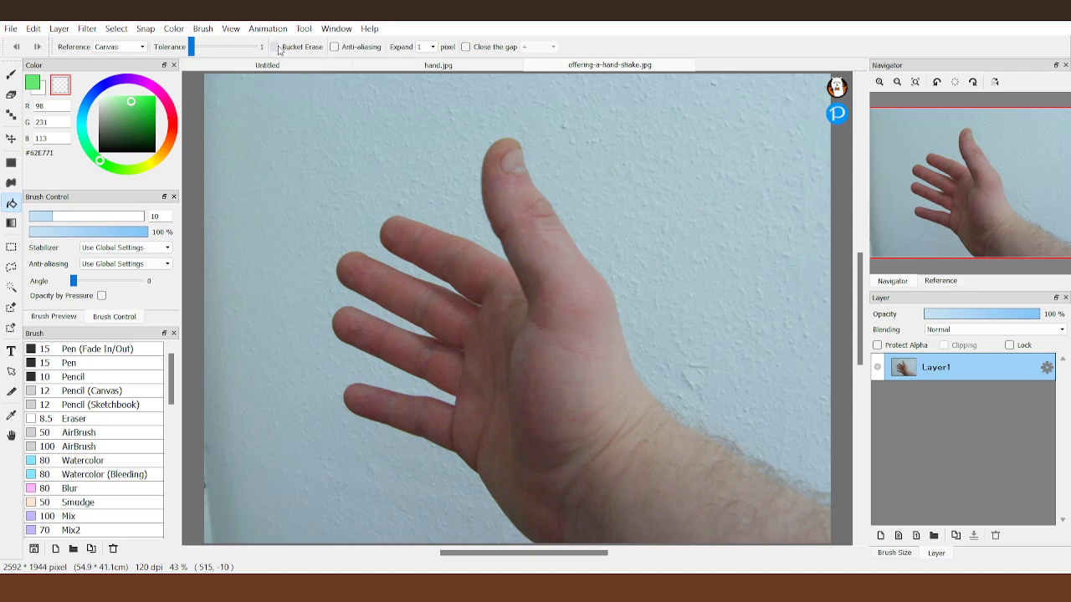
# - Try erasing the blue wall around the handshake photo's hand with Bucket Erase at tolerance 51
pyautogui.moveTo(192, 47); pyautogui.dragTo(203, 47)
pyautogui.click(311, 117)
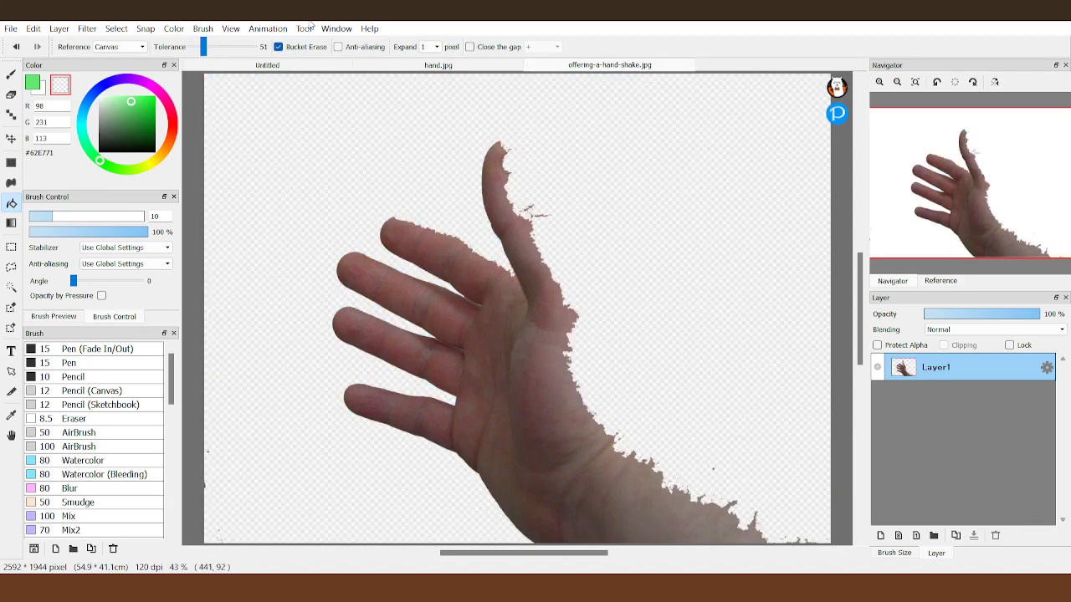
pyautogui.hotkey('ctrl', 'z')
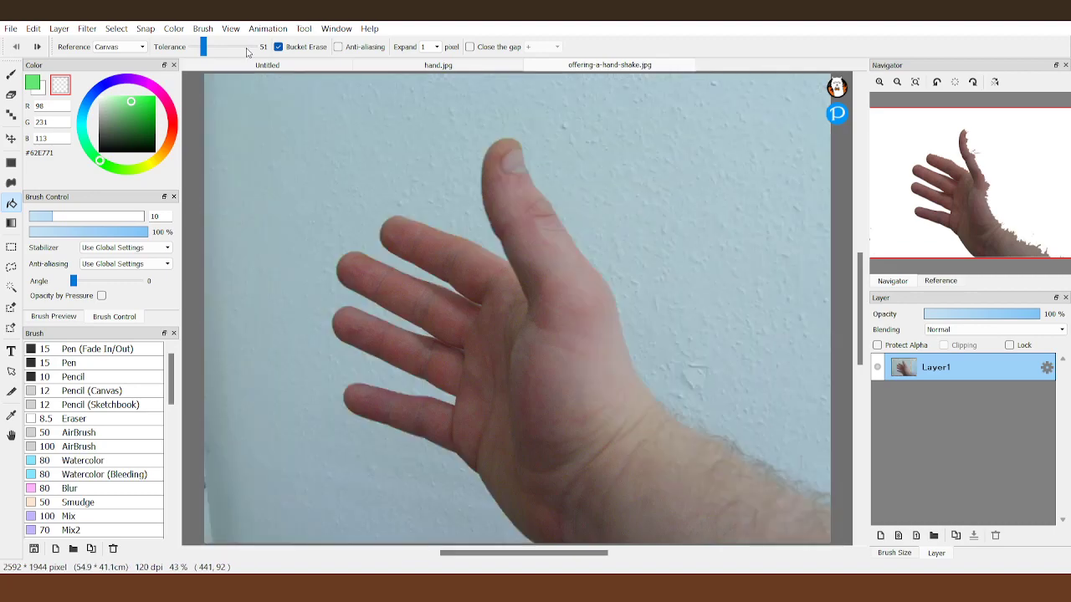
# - Try erasing the blue wall and its leftover corner patches with Bucket Erase at tolerance 19
pyautogui.click(201, 53)
pyautogui.moveTo(201, 53); pyautogui.dragTo(195, 47)
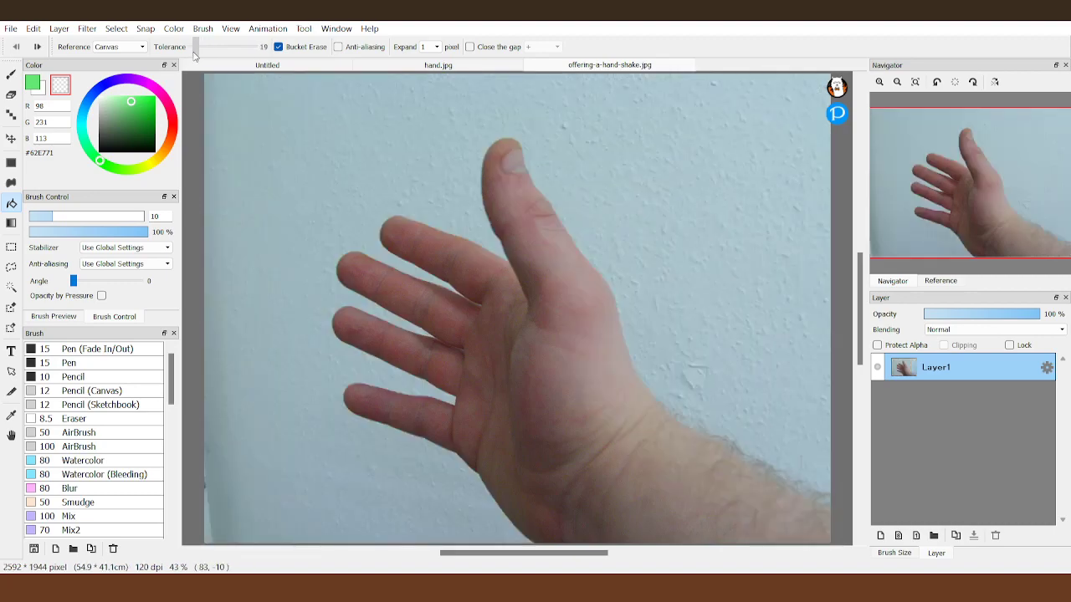
pyautogui.click(289, 171)
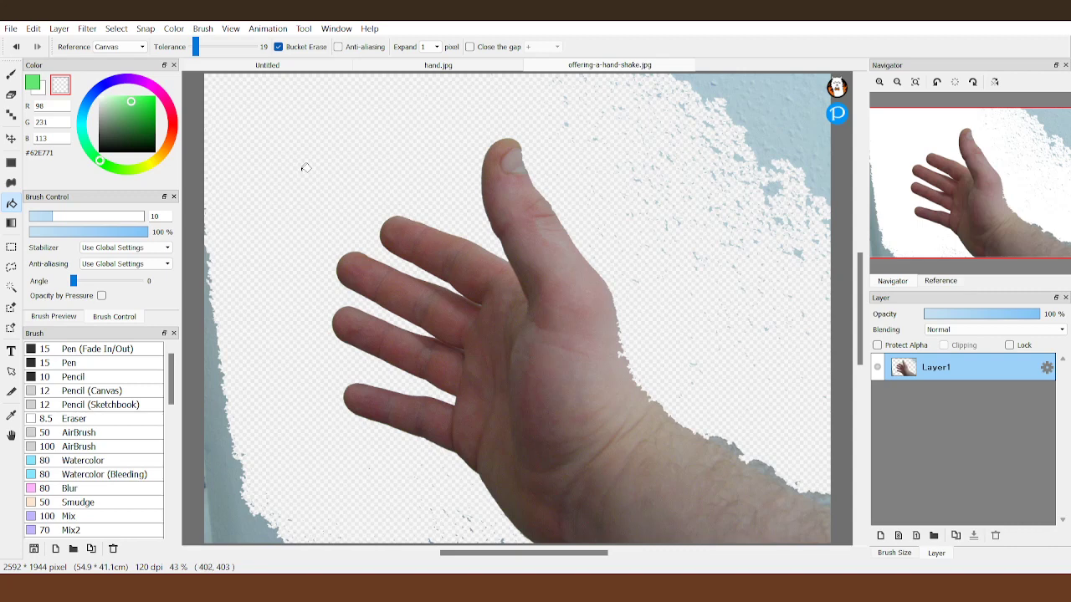
pyautogui.click(221, 502)
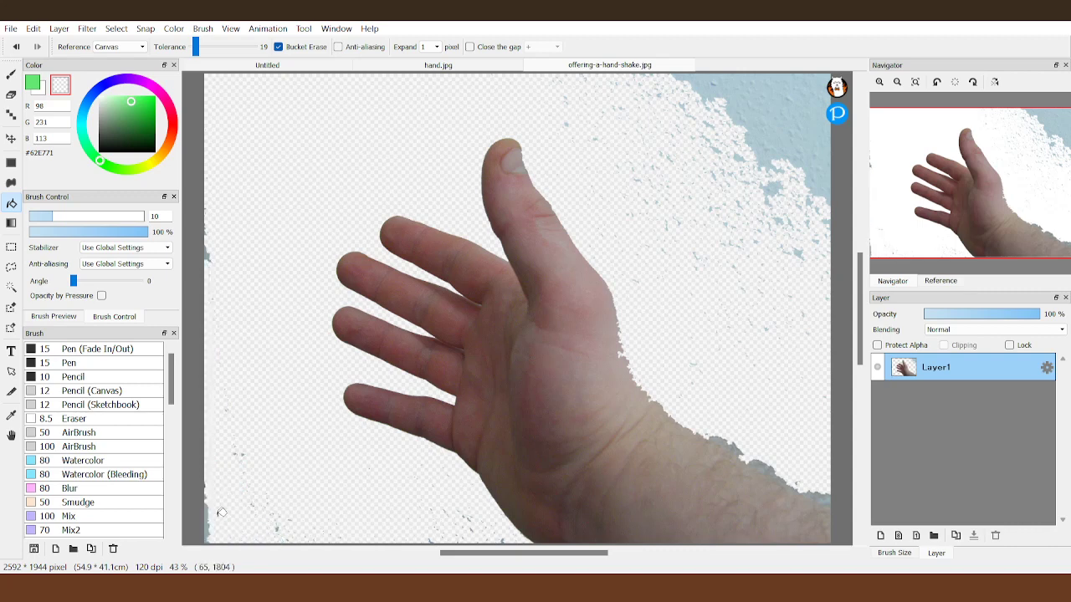
pyautogui.click(802, 114)
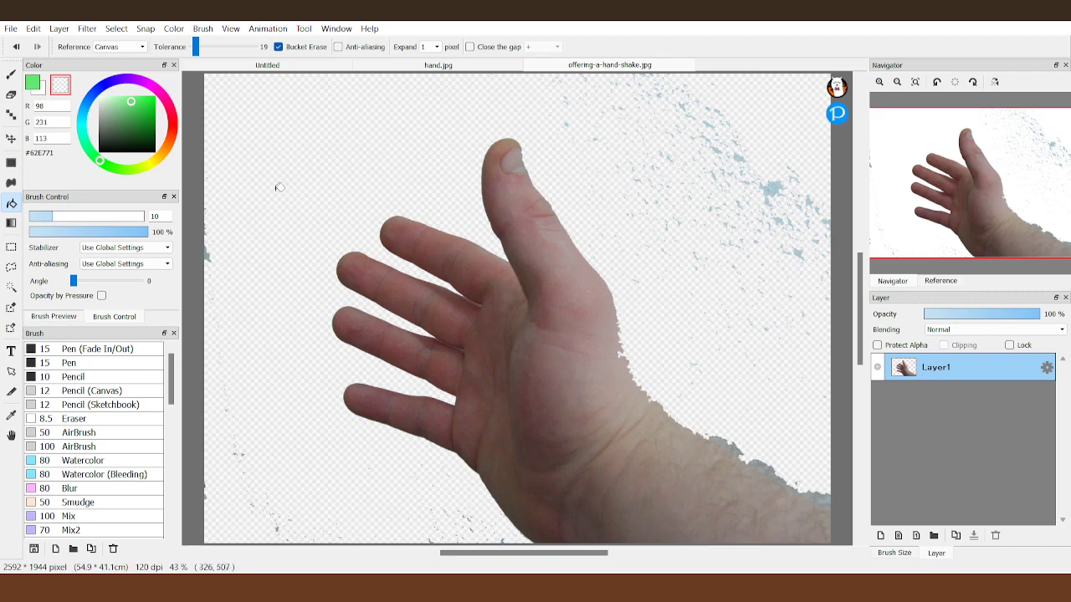
pyautogui.hotkey('ctrl', 'z')
pyautogui.hotkey('ctrl', 'z')
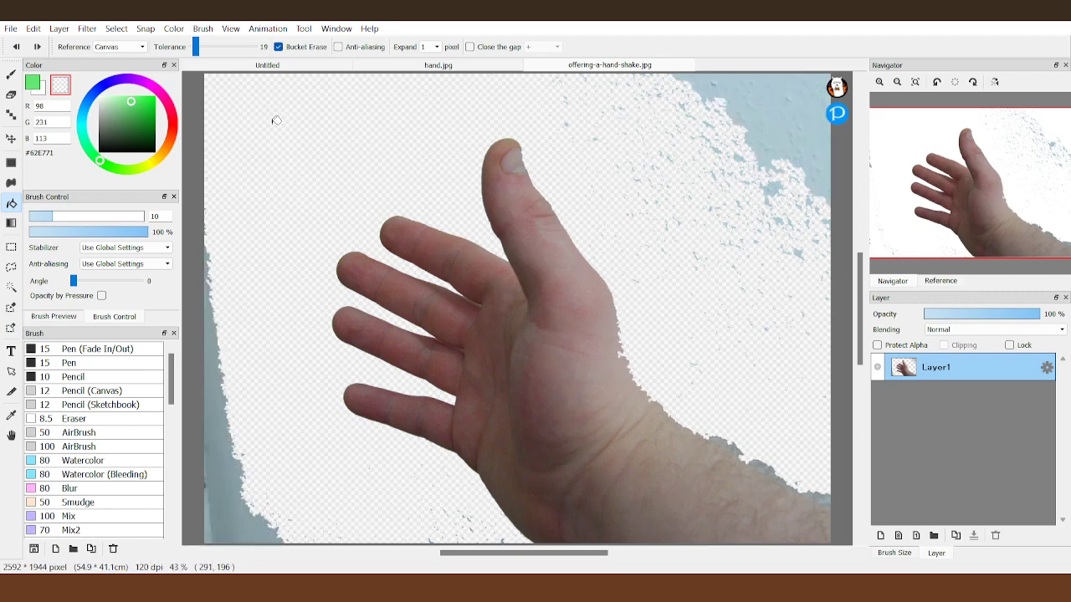
# - Undo the previous erasure and erase the blue wall around the handshake photo's hand with Bucket Erase at tolerance 15
pyautogui.moveTo(200, 43); pyautogui.dragTo(197, 53)
pyautogui.hotkey('ctrl', 'z')
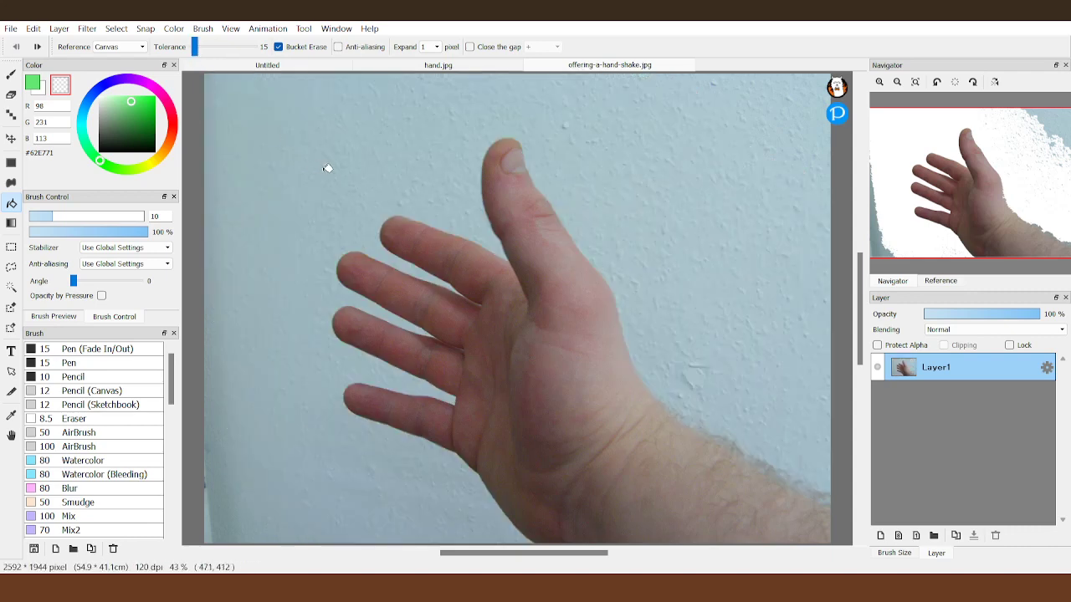
pyautogui.click(339, 171)
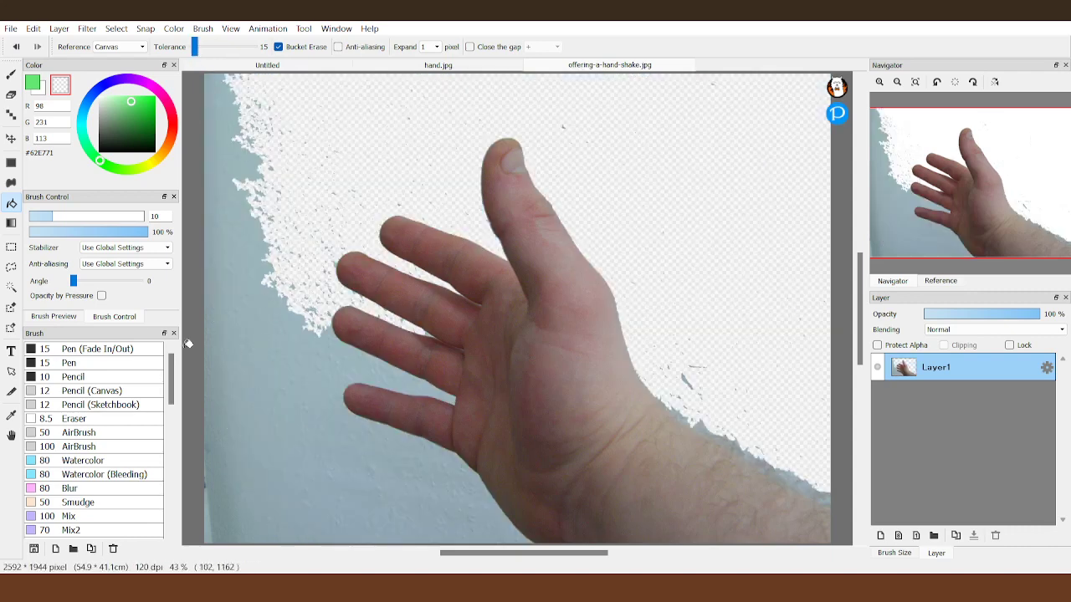
pyautogui.press('l')
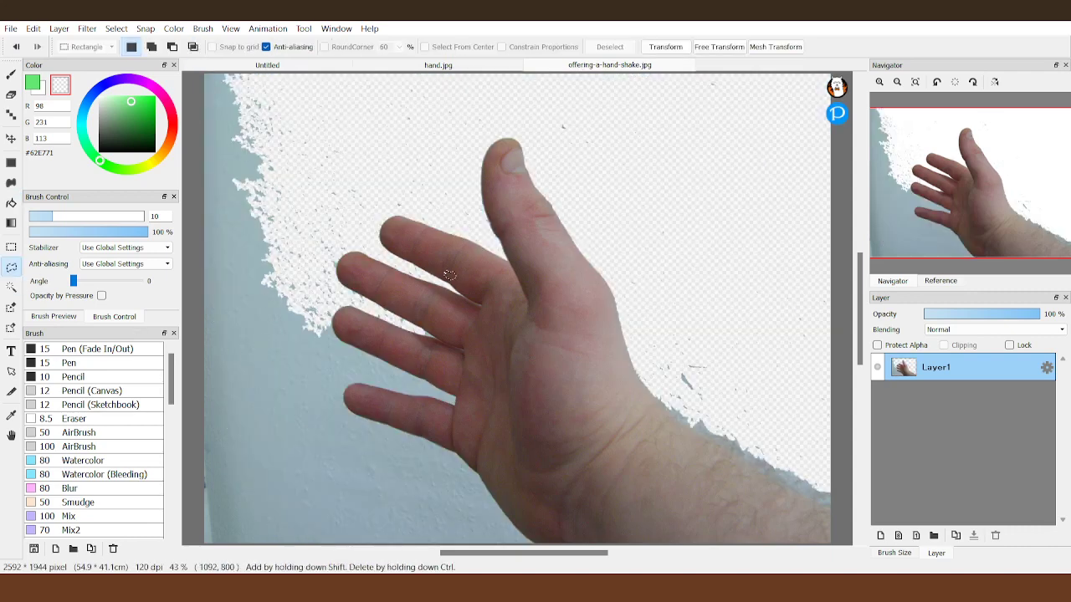
pyautogui.press('g')
pyautogui.click(260, 408)
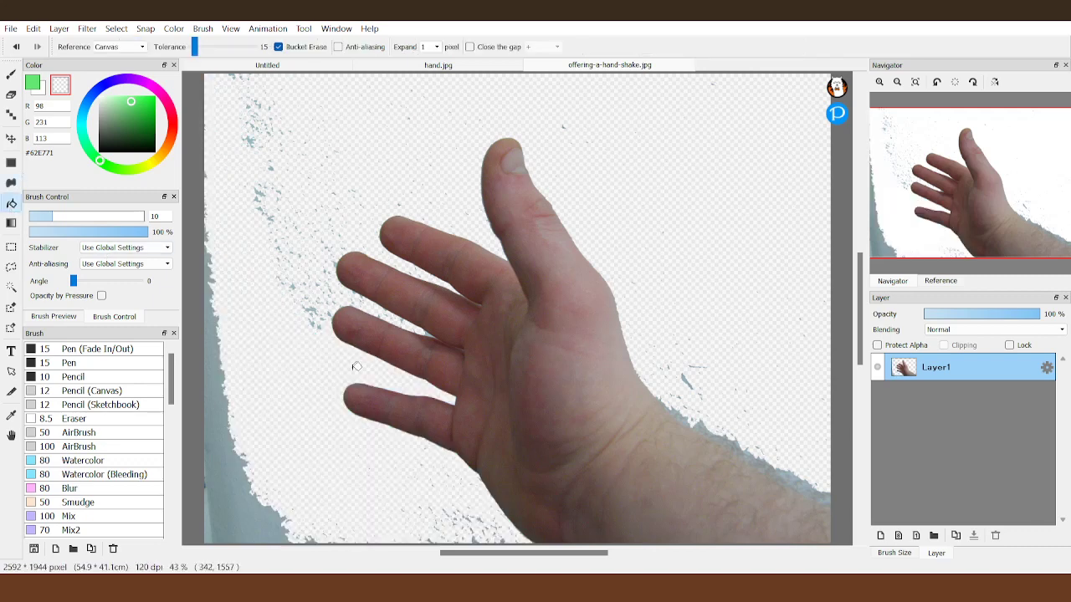
pyautogui.click(245, 491)
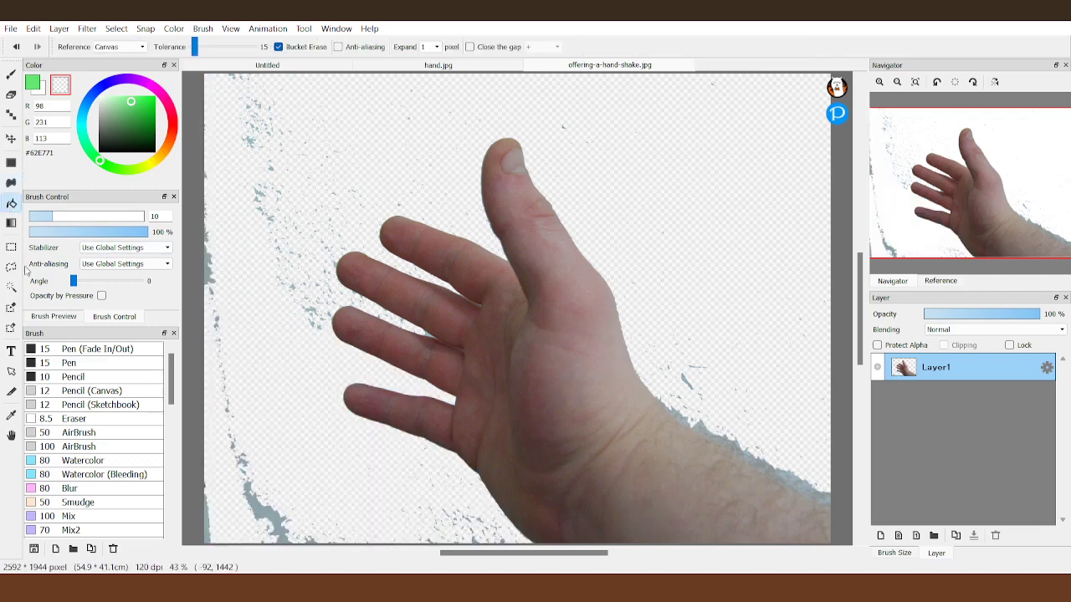
# - Lasso the leftover wall specks along the photo's left and lower edges and beside the wrist, and delete them
pyautogui.press('l')
pyautogui.click(897, 82)
pyautogui.moveTo(334, 524)
pyautogui.mouseDown()
pyautogui.moveTo(365, 531)
pyautogui.moveTo(520, 511)
pyautogui.moveTo(507, 469)
pyautogui.moveTo(333, 428)
pyautogui.moveTo(353, 355)
pyautogui.moveTo(377, 328)
pyautogui.moveTo(244, 197)
pyautogui.mouseUp()
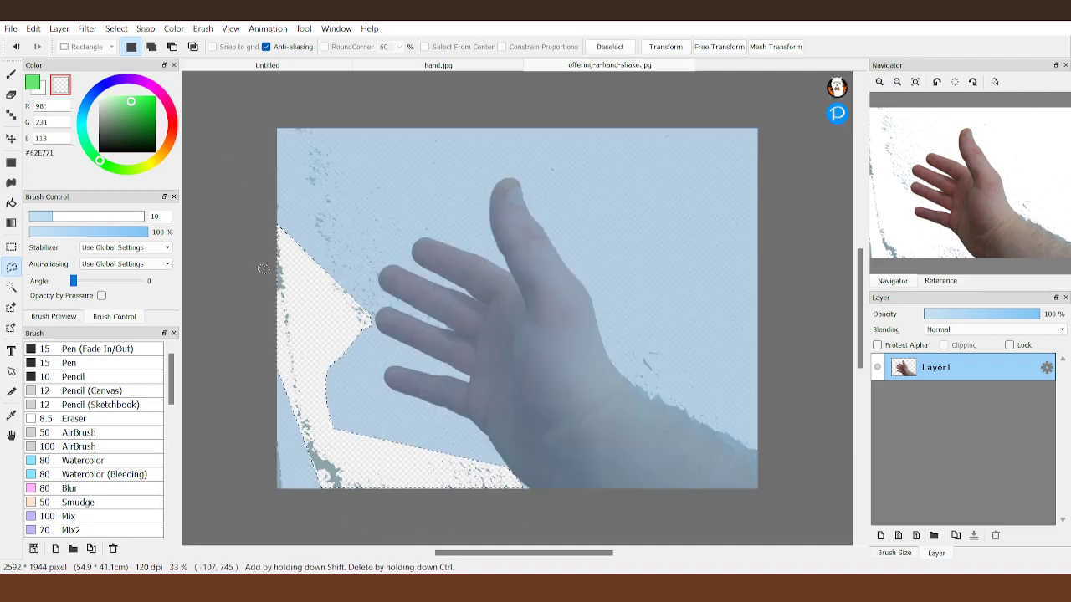
pyautogui.moveTo(276, 353)
pyautogui.mouseDown()
pyautogui.moveTo(254, 484)
pyautogui.moveTo(277, 490)
pyautogui.mouseUp()
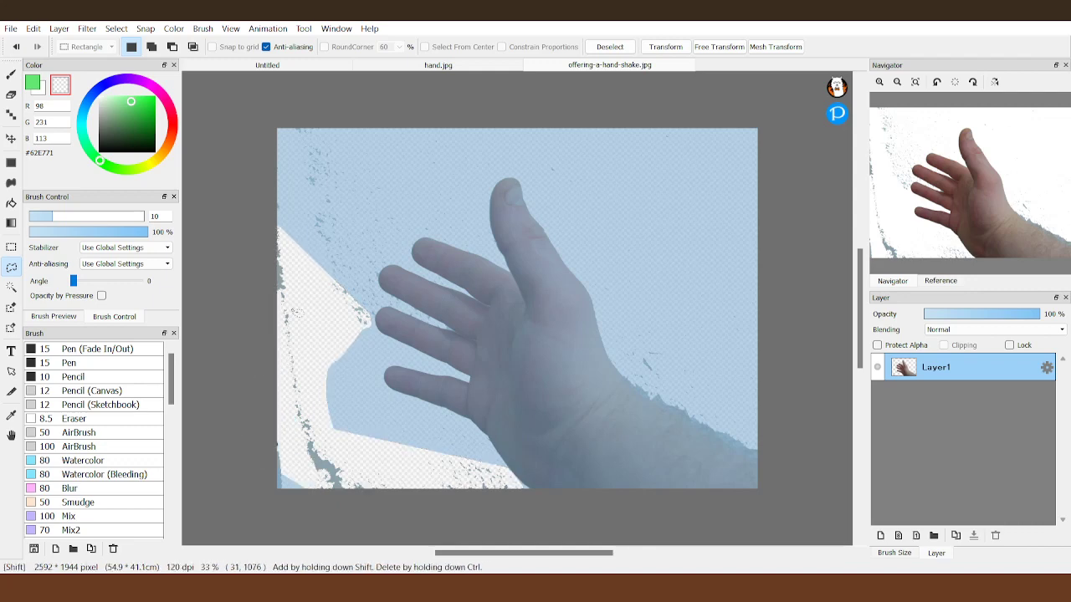
pyautogui.moveTo(259, 373)
pyautogui.mouseDown()
pyautogui.moveTo(258, 507)
pyautogui.moveTo(276, 291)
pyautogui.moveTo(344, 302)
pyautogui.moveTo(387, 195)
pyautogui.moveTo(276, 164)
pyautogui.mouseUp()
pyautogui.moveTo(630, 358); pyautogui.dragTo(626, 338)
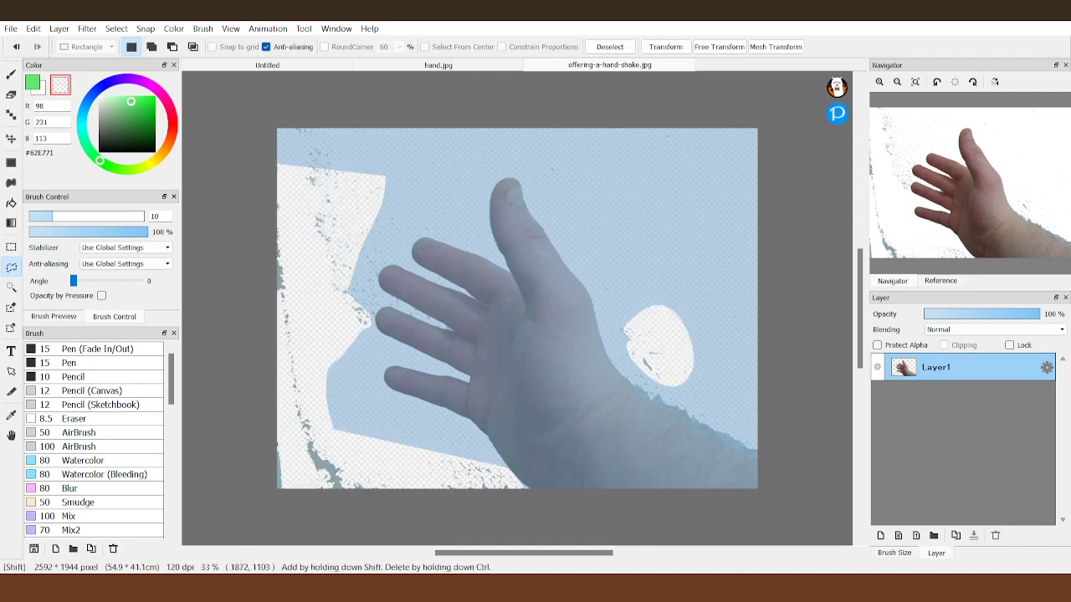
pyautogui.moveTo(368, 127)
pyautogui.mouseDown()
pyautogui.moveTo(259, 187)
pyautogui.moveTo(255, 203)
pyautogui.mouseUp()
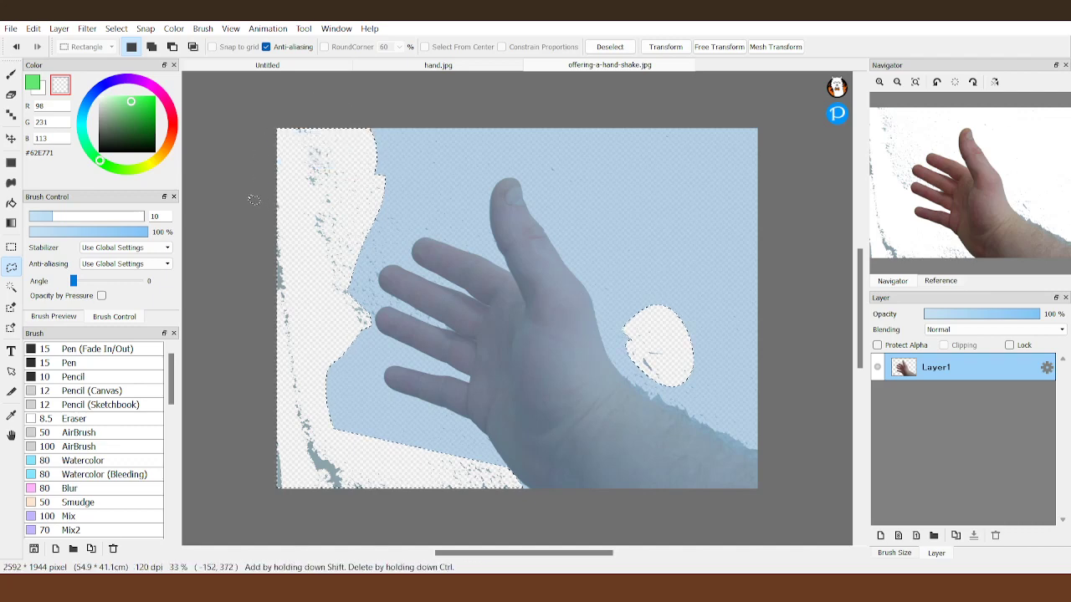
pyautogui.hotkey('ctrl', 'd')
# - Lasso the cut-out hand in offering-a-hand-shake.jpg and copy it into the Untitled document
pyautogui.moveTo(309, 255)
pyautogui.mouseDown()
pyautogui.moveTo(308, 322)
pyautogui.moveTo(753, 496)
pyautogui.moveTo(317, 216)
pyautogui.moveTo(327, 188)
pyautogui.mouseUp()
pyautogui.moveTo(391, 224)
pyautogui.mouseDown()
pyautogui.moveTo(671, 539)
pyautogui.moveTo(704, 404)
pyautogui.moveTo(713, 399)
pyautogui.moveTo(681, 490)
pyautogui.moveTo(722, 402)
pyautogui.mouseUp()
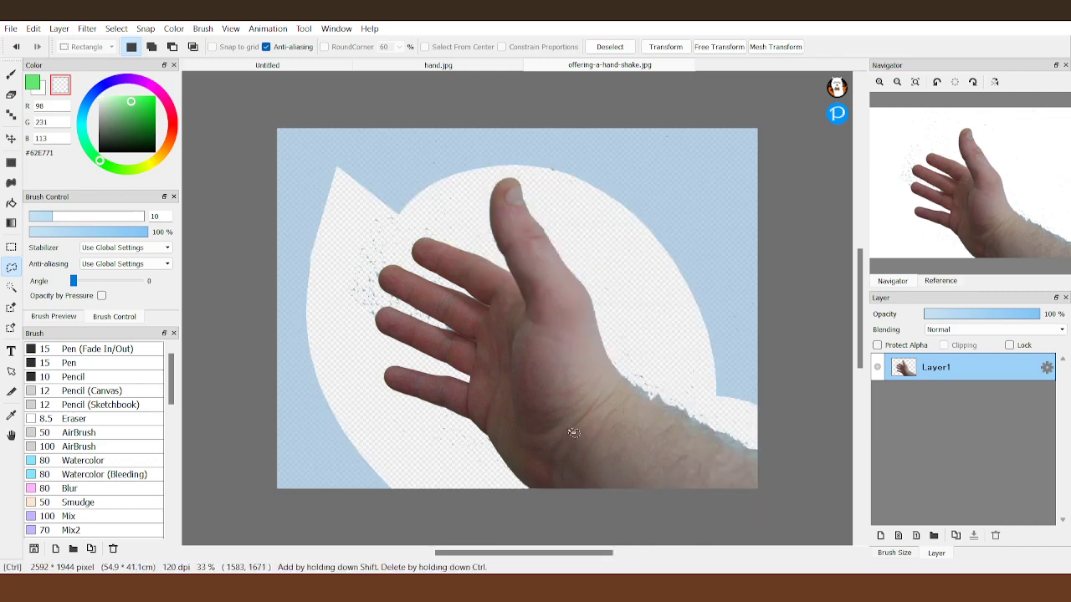
pyautogui.click(404, 65)
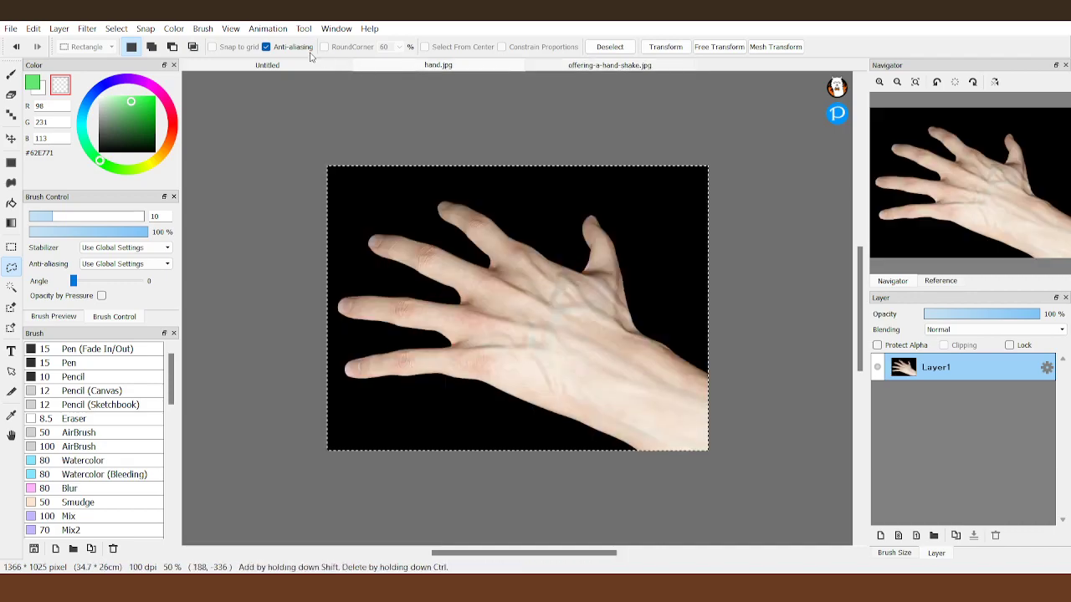
pyautogui.click(295, 65)
pyautogui.hotkey('ctrl', 'v')
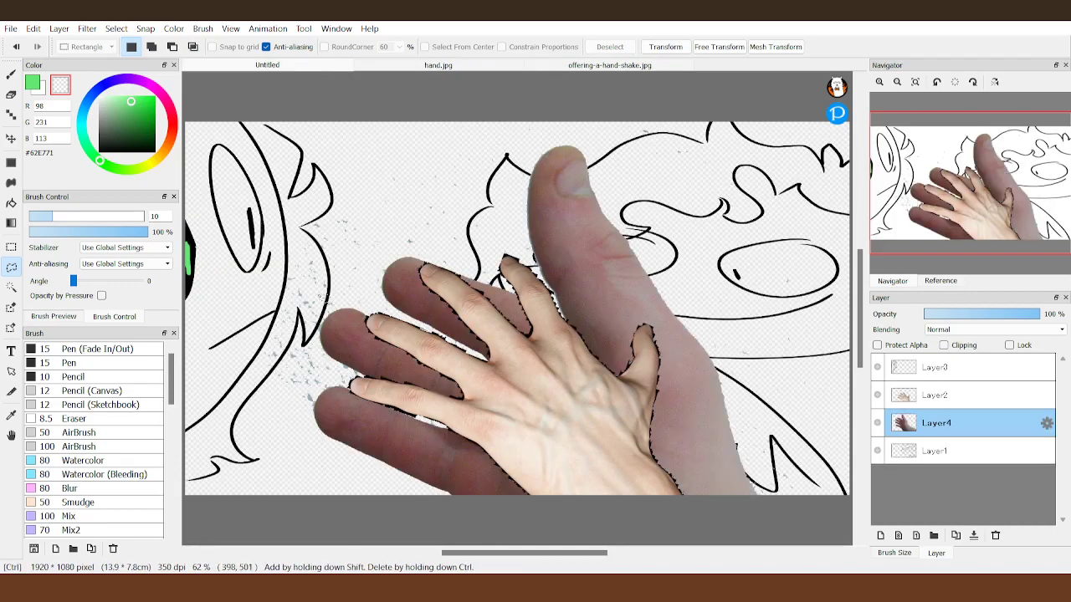
# - Shrink and rotate the pasted hand so it points upward just left of the other hand near the canvas's lower edge
pyautogui.hotkey('ctrl', 't')
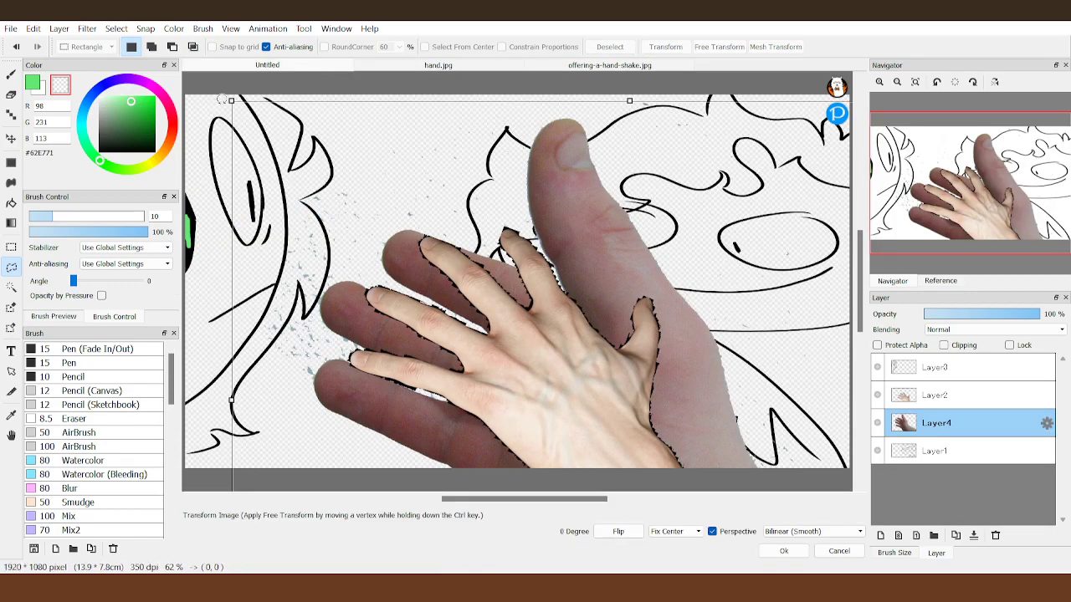
pyautogui.moveTo(232, 101); pyautogui.dragTo(359, 196)
pyautogui.moveTo(435, 273); pyautogui.dragTo(276, 248)
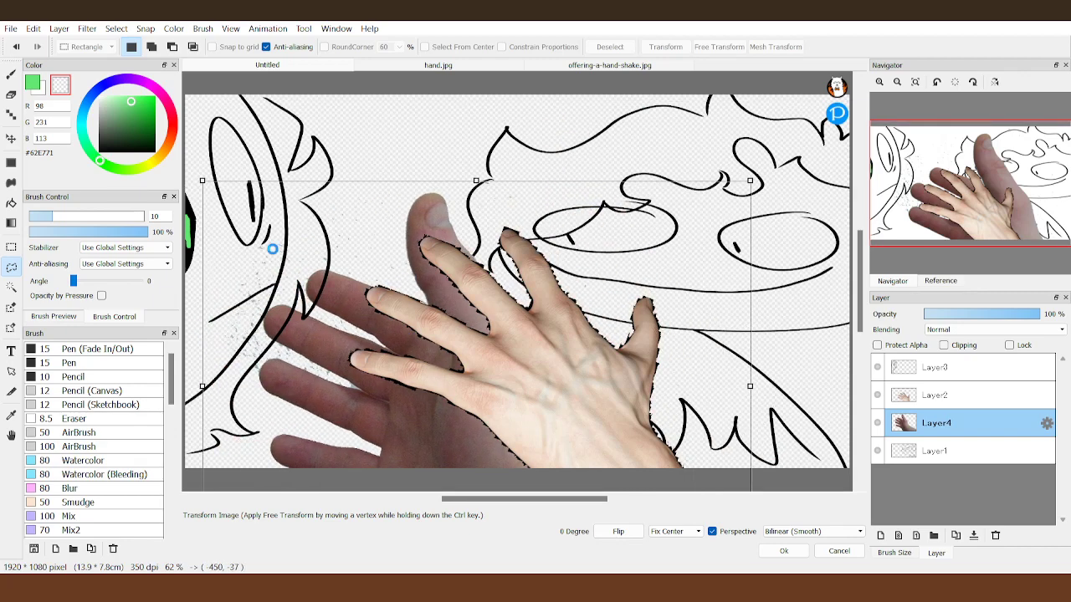
pyautogui.moveTo(199, 181); pyautogui.dragTo(324, 272)
pyautogui.moveTo(457, 422); pyautogui.dragTo(346, 394)
pyautogui.moveTo(253, 233); pyautogui.dragTo(356, 191)
pyautogui.moveTo(406, 343)
pyautogui.mouseDown()
pyautogui.moveTo(418, 317)
pyautogui.moveTo(425, 333)
pyautogui.mouseUp()
pyautogui.click(783, 551)
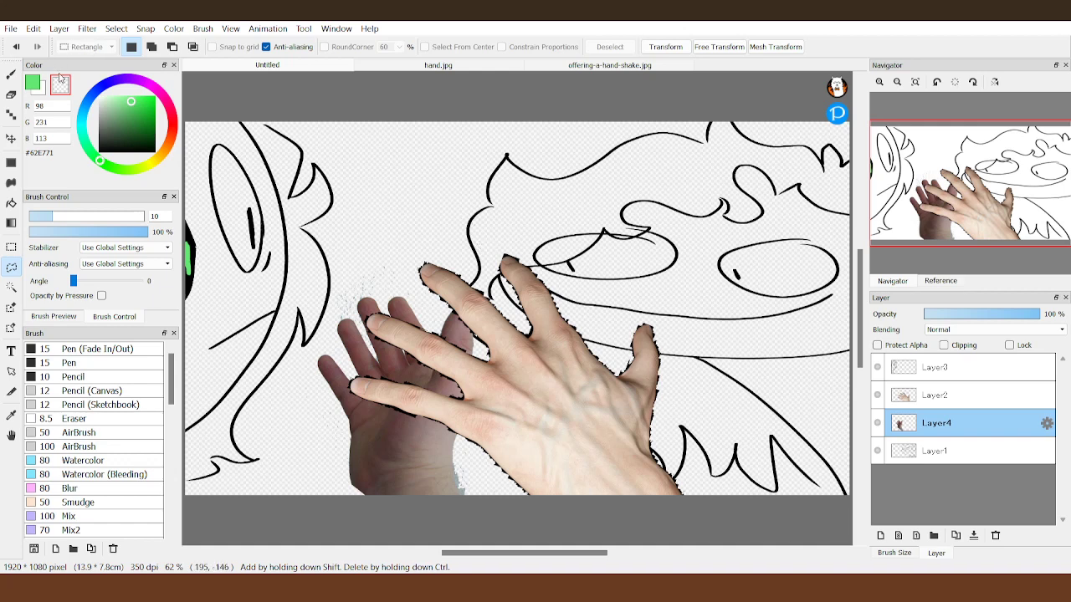
# - Move the Layer2 hand to the right, rotate it by -4.8 degrees and place it slightly lower beside the other hand
pyautogui.click(11, 139)
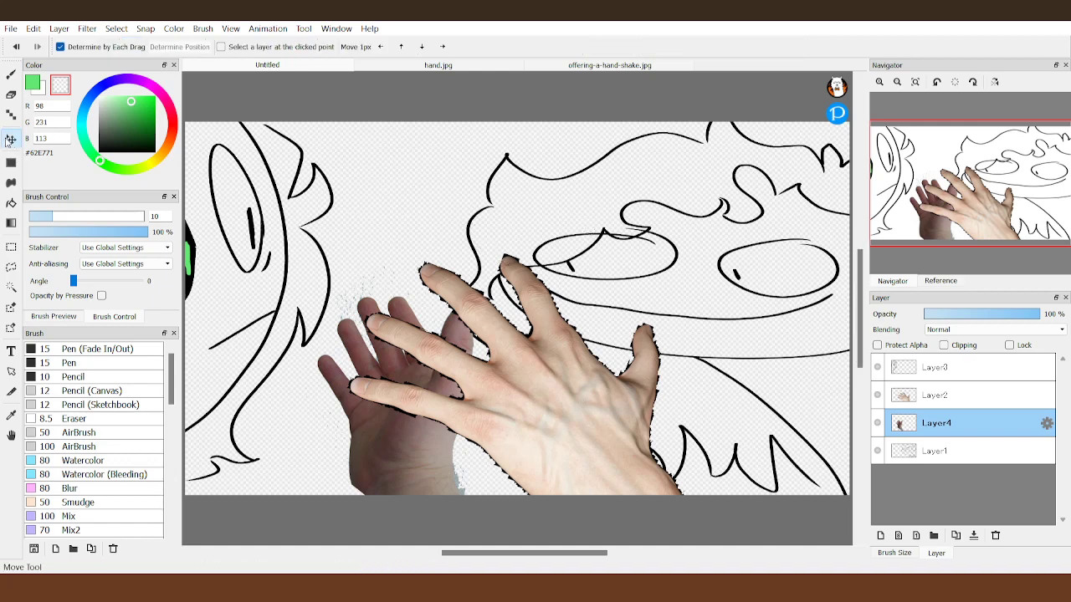
pyautogui.click(954, 395)
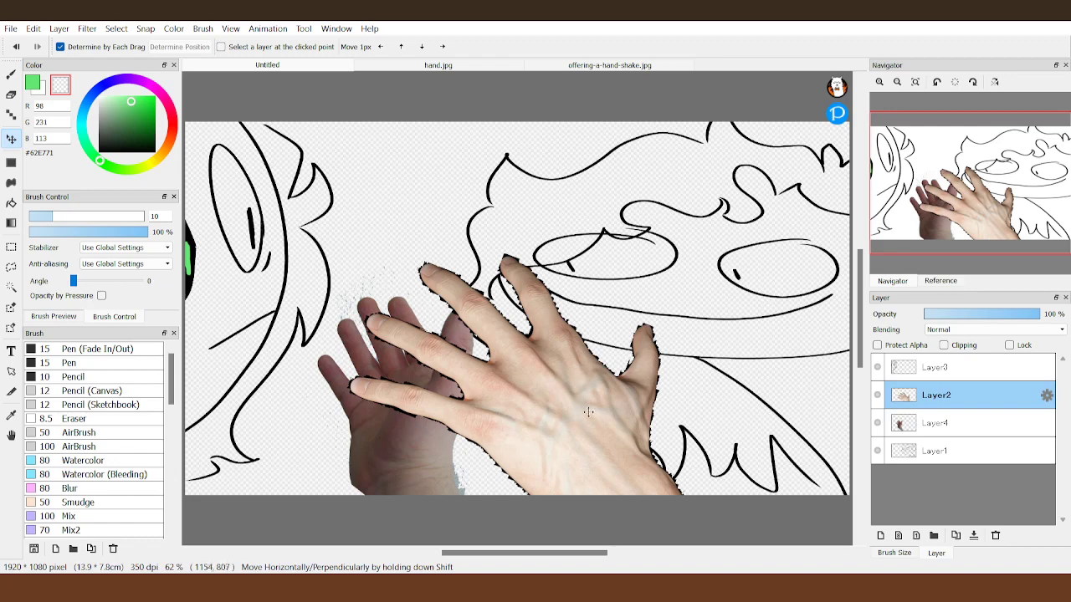
pyautogui.moveTo(599, 431); pyautogui.dragTo(628, 429)
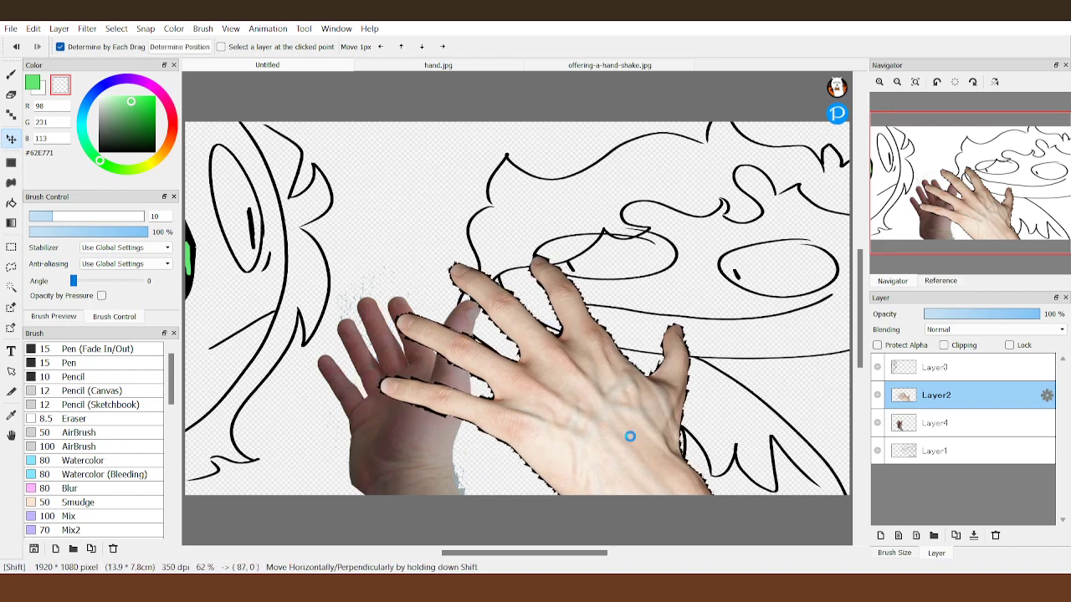
pyautogui.hotkey('ctrl', 't')
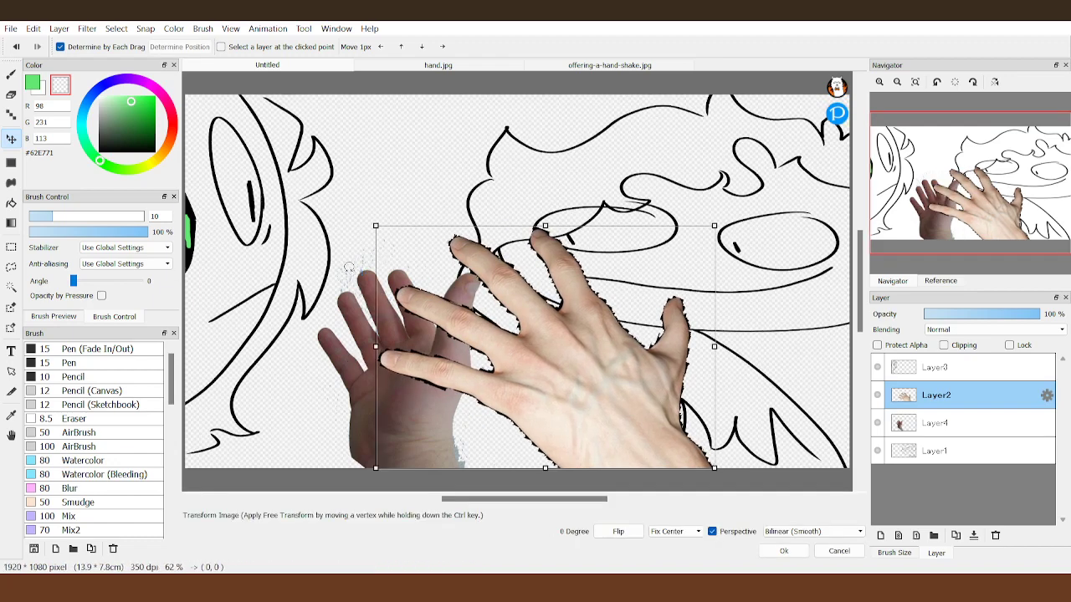
pyautogui.moveTo(370, 276); pyautogui.dragTo(343, 280)
pyautogui.moveTo(475, 345); pyautogui.dragTo(514, 364)
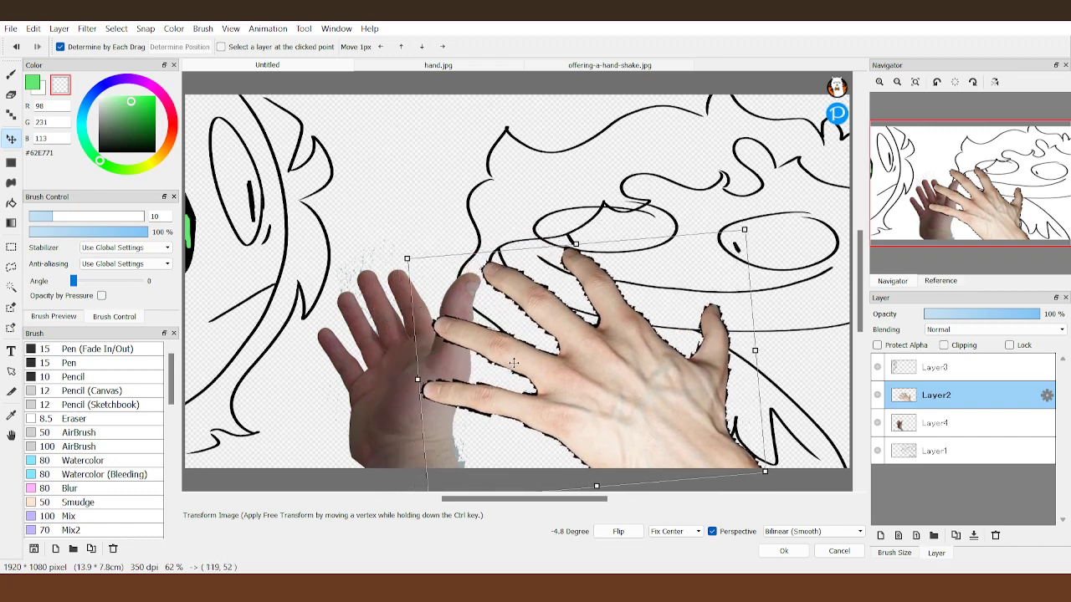
pyautogui.click(784, 551)
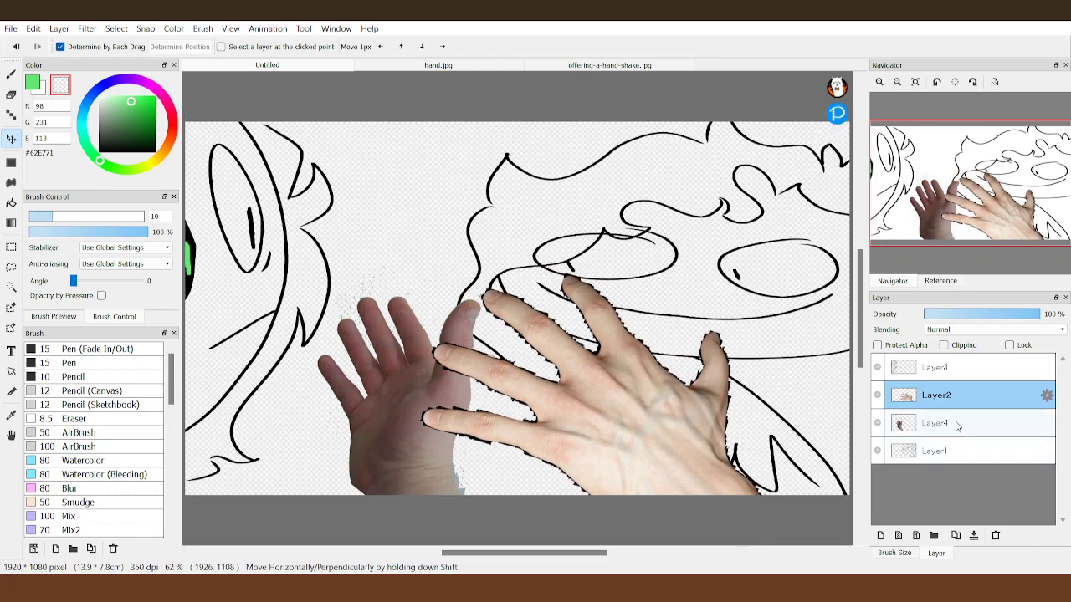
# - Shift the Layer4 hand slightly right so its palm overlaps behind the other hand's fingers
pyautogui.click(935, 367)
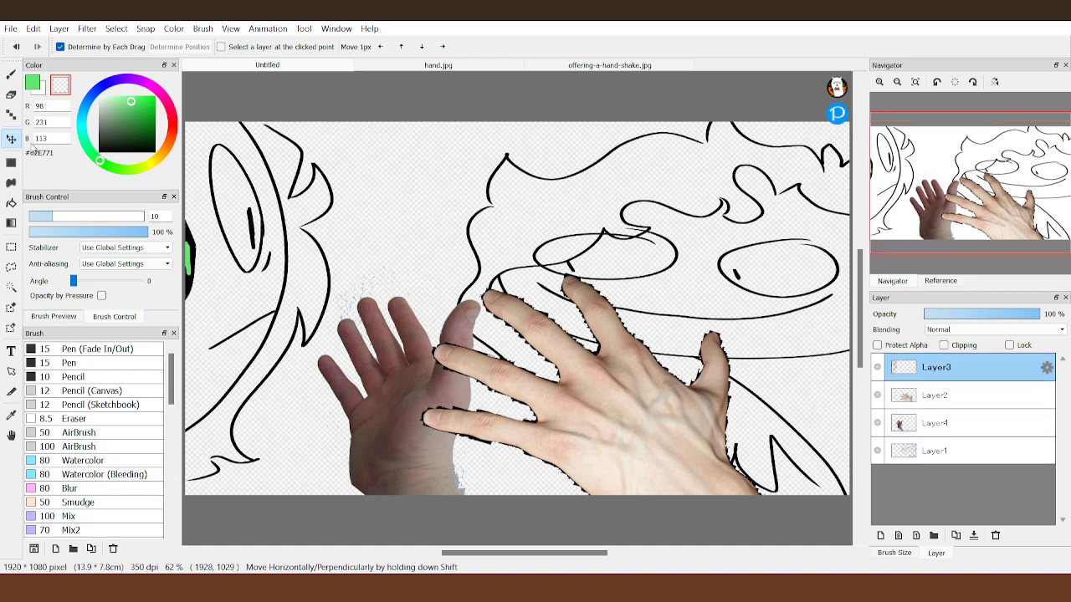
pyautogui.click(902, 431)
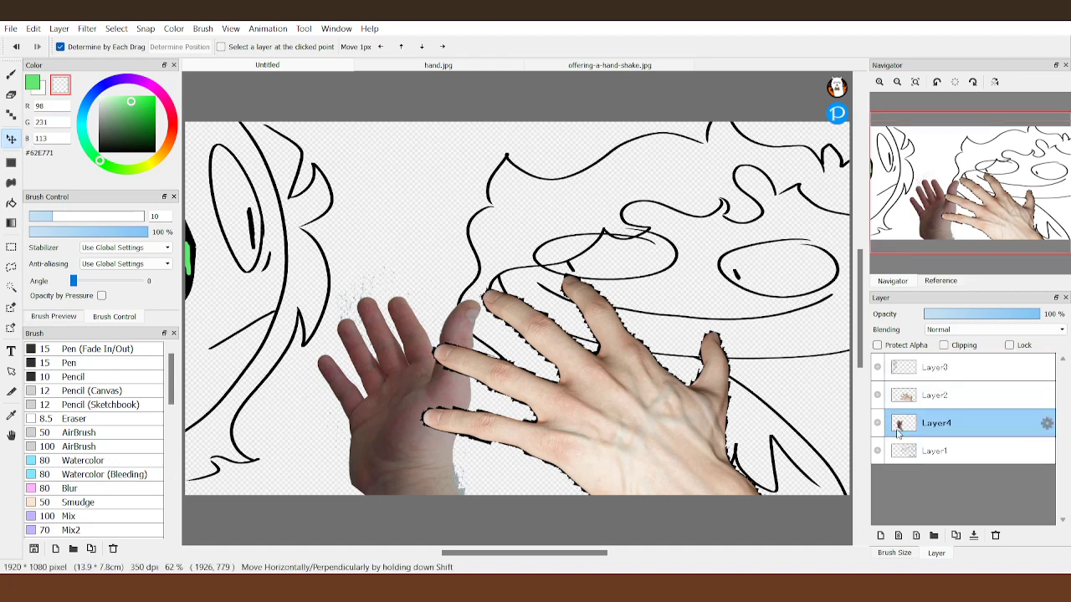
pyautogui.moveTo(422, 386); pyautogui.dragTo(448, 393)
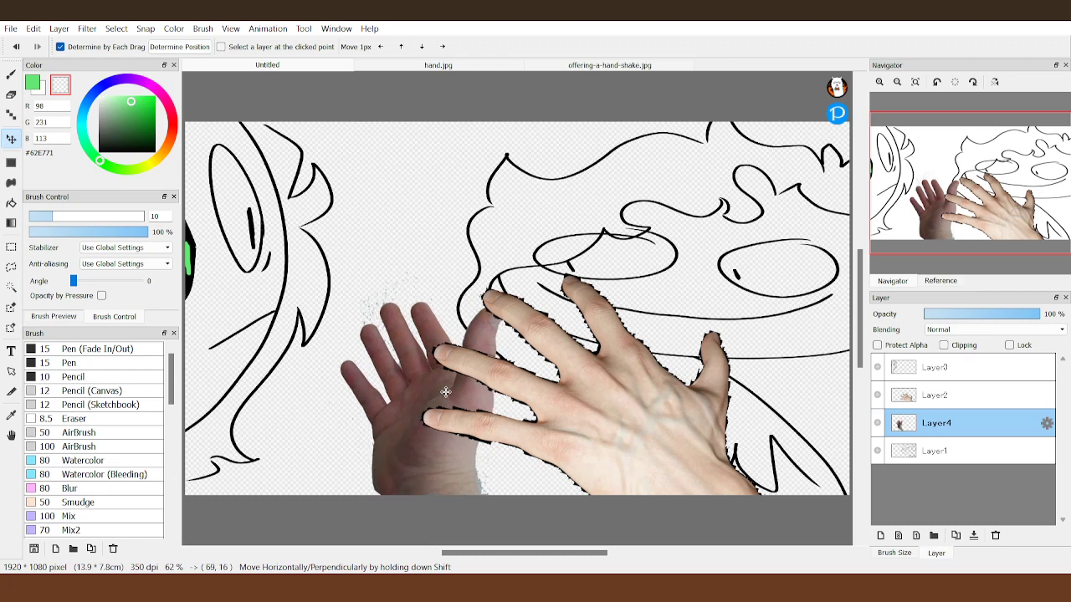
# - Move Layer1 above Layer4, hide both hand layers, and add a new layer directly above Layer4
pyautogui.moveTo(913, 450); pyautogui.dragTo(904, 425)
pyautogui.click(877, 450)
pyautogui.click(878, 398)
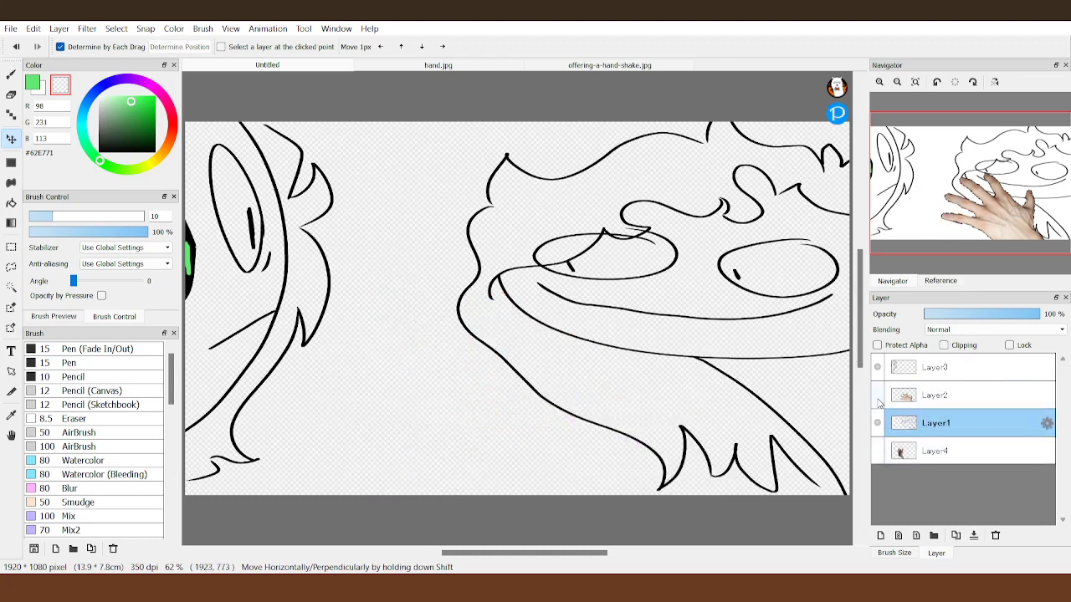
pyautogui.click(919, 451)
pyautogui.click(880, 536)
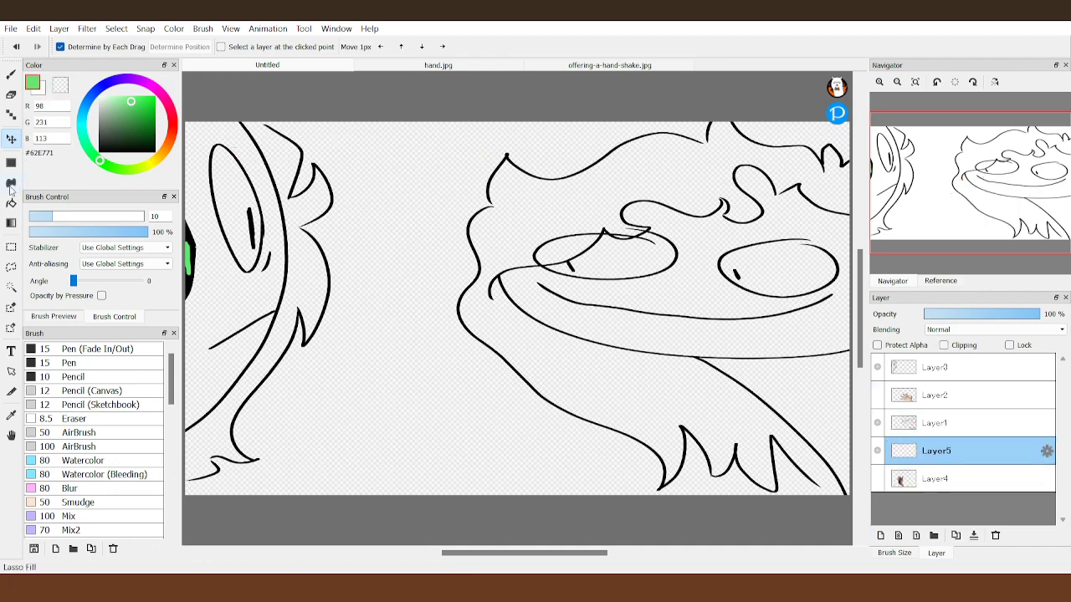
# - Set the brush size to 49 and pick the skin colour #FFBC9B from the curly-haired character's face in the reference image
pyautogui.click(11, 74)
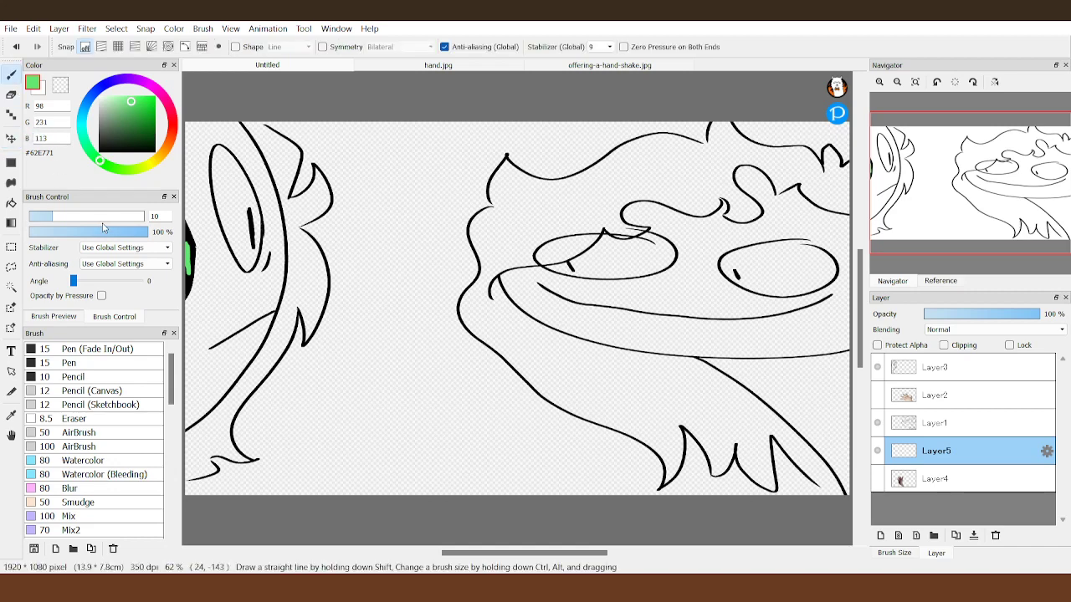
pyautogui.moveTo(107, 220); pyautogui.dragTo(116, 218)
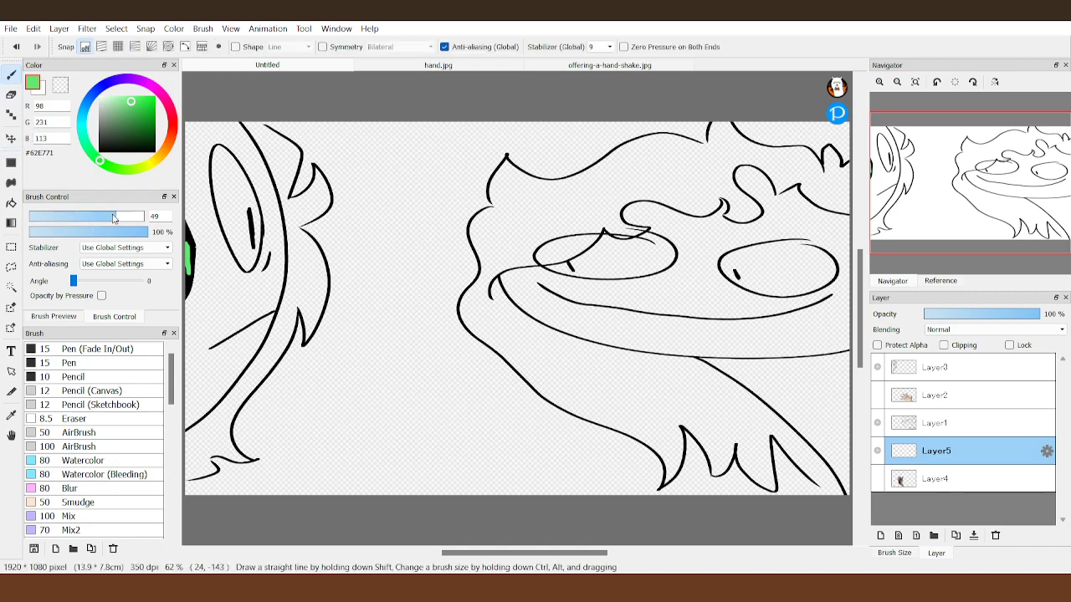
pyautogui.click(941, 282)
pyautogui.click(937, 82)
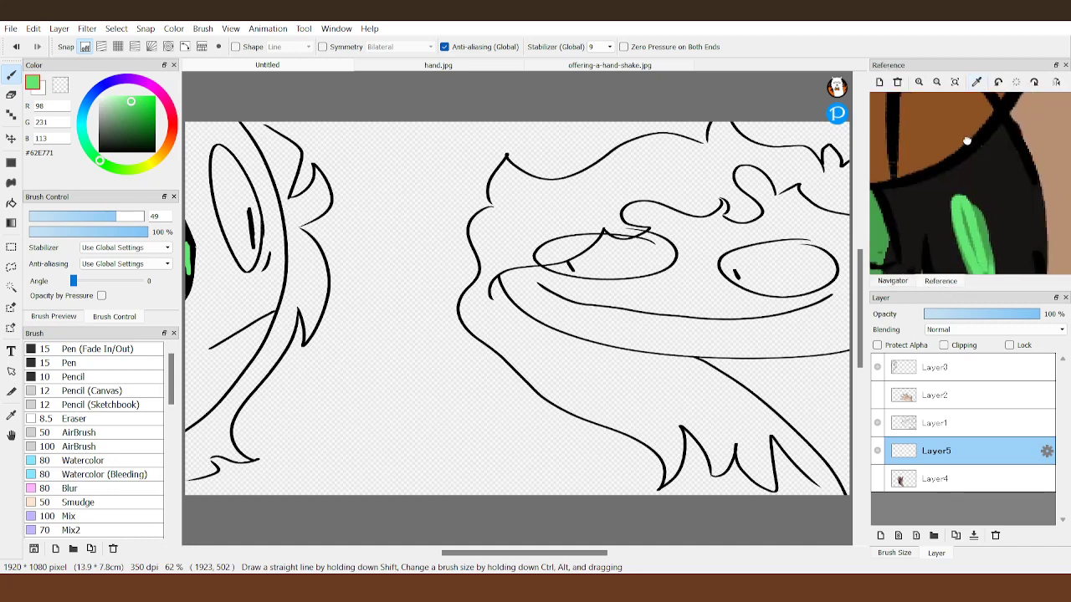
pyautogui.click(938, 82)
pyautogui.click(937, 82)
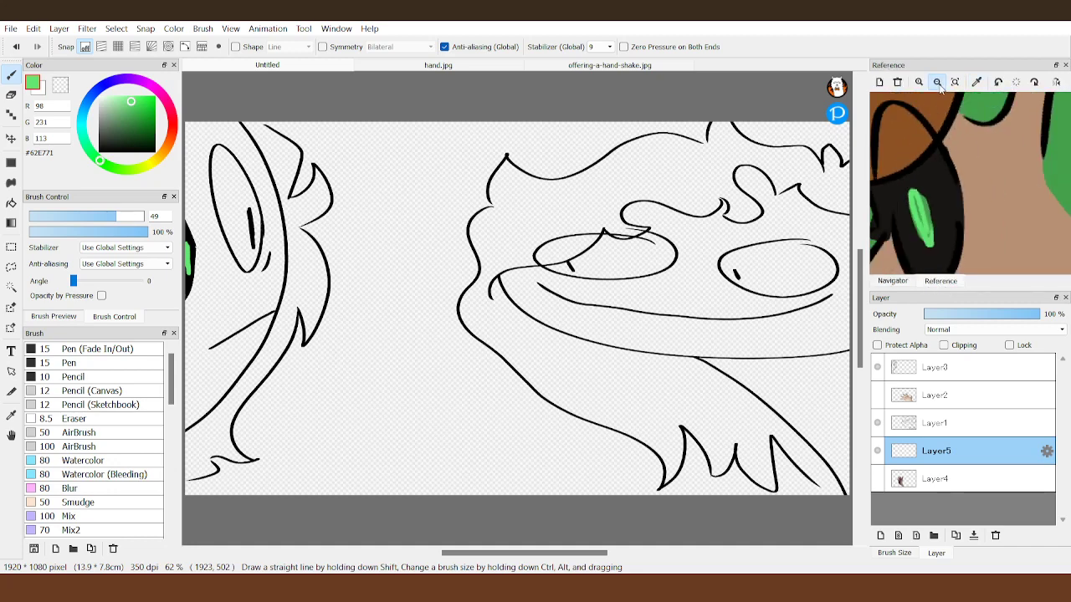
pyautogui.click(937, 82)
pyautogui.click(937, 82)
pyautogui.scroll(2, 931, 140)
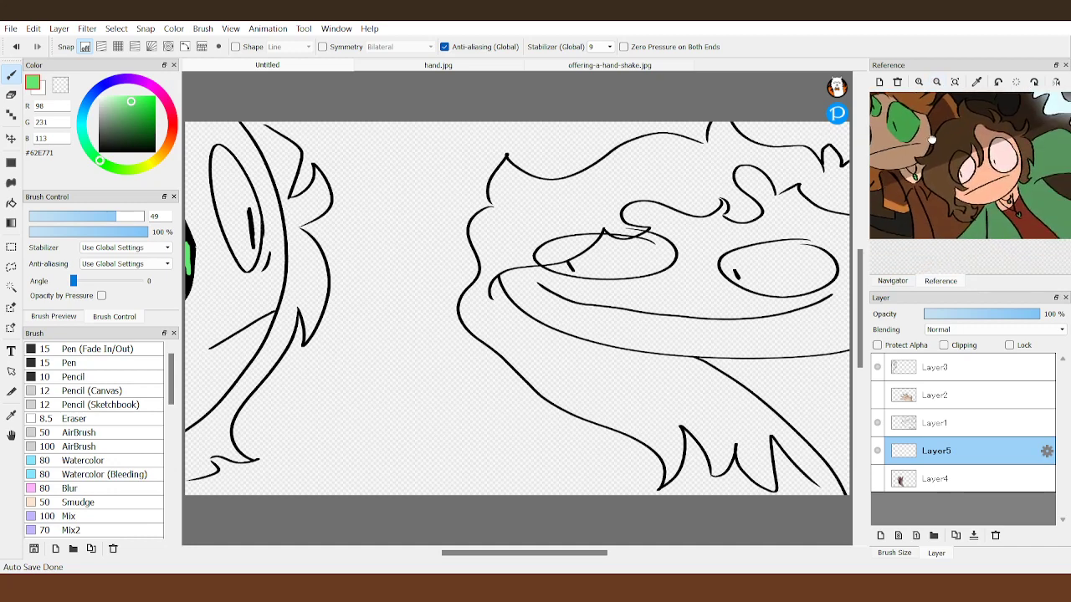
pyautogui.click(976, 83)
pyautogui.click(978, 164)
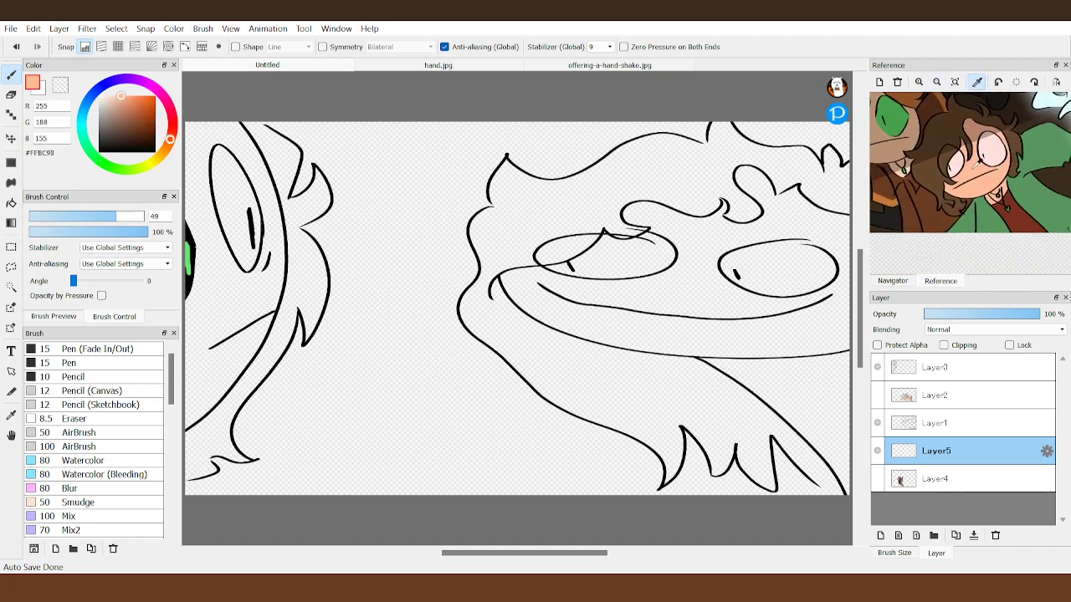
# - Paint #FFBC9B on Layer5 along the canvas edge and over the open gaps in the right character's hair outline
pyautogui.moveTo(721, 121)
pyautogui.mouseDown()
pyautogui.moveTo(721, 157)
pyautogui.moveTo(721, 126)
pyautogui.moveTo(745, 151)
pyautogui.moveTo(720, 126)
pyautogui.moveTo(773, 155)
pyautogui.moveTo(799, 153)
pyautogui.moveTo(748, 154)
pyautogui.moveTo(798, 150)
pyautogui.moveTo(821, 182)
pyautogui.moveTo(837, 174)
pyautogui.moveTo(829, 148)
pyautogui.moveTo(834, 186)
pyautogui.moveTo(850, 165)
pyautogui.mouseUp()
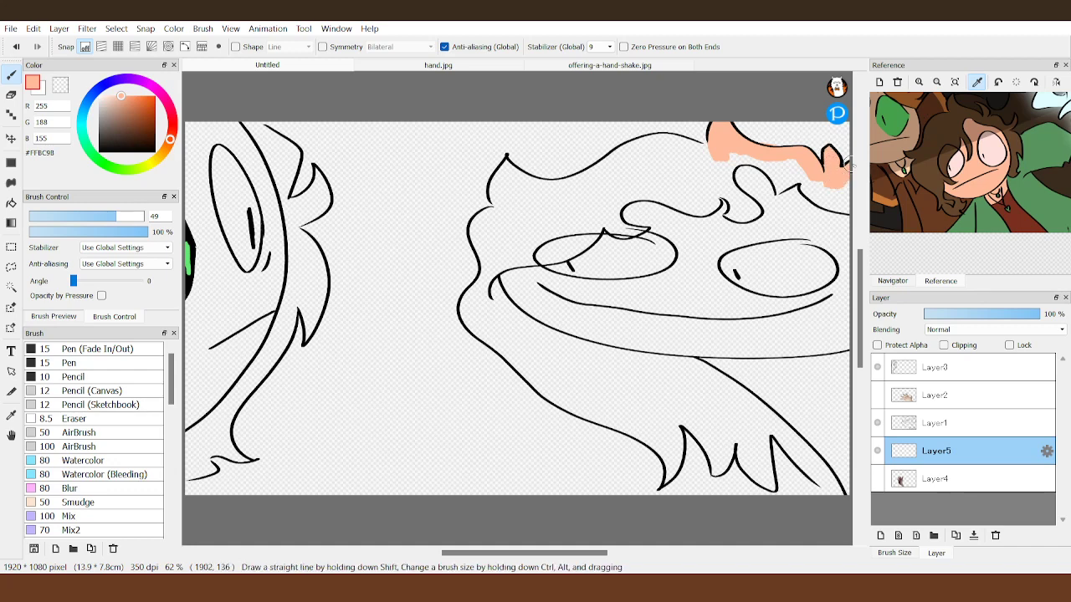
pyautogui.moveTo(710, 157); pyautogui.dragTo(649, 143)
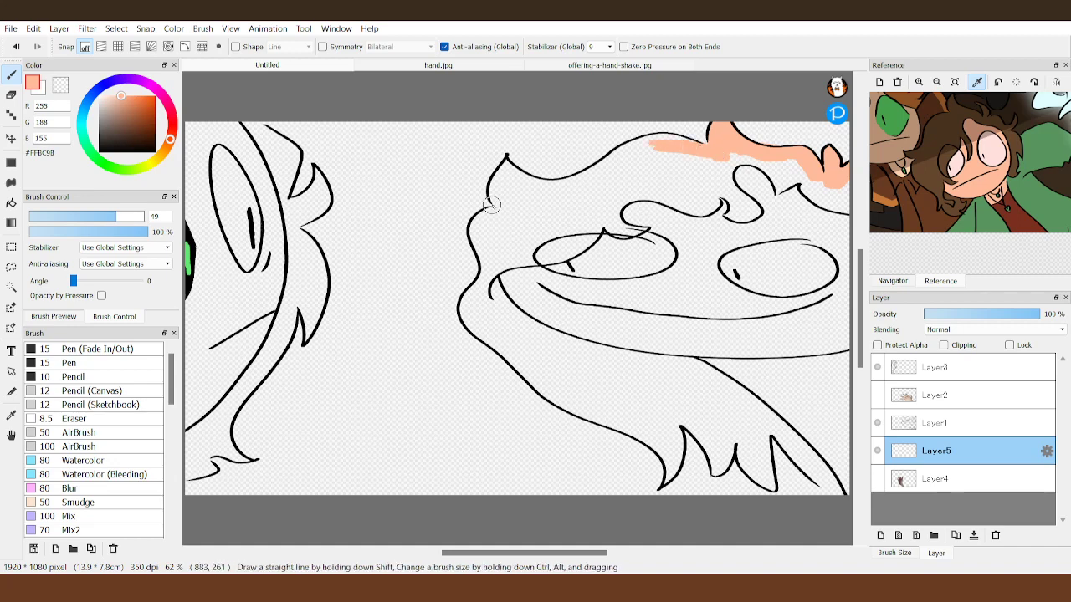
pyautogui.moveTo(500, 208); pyautogui.dragTo(489, 196)
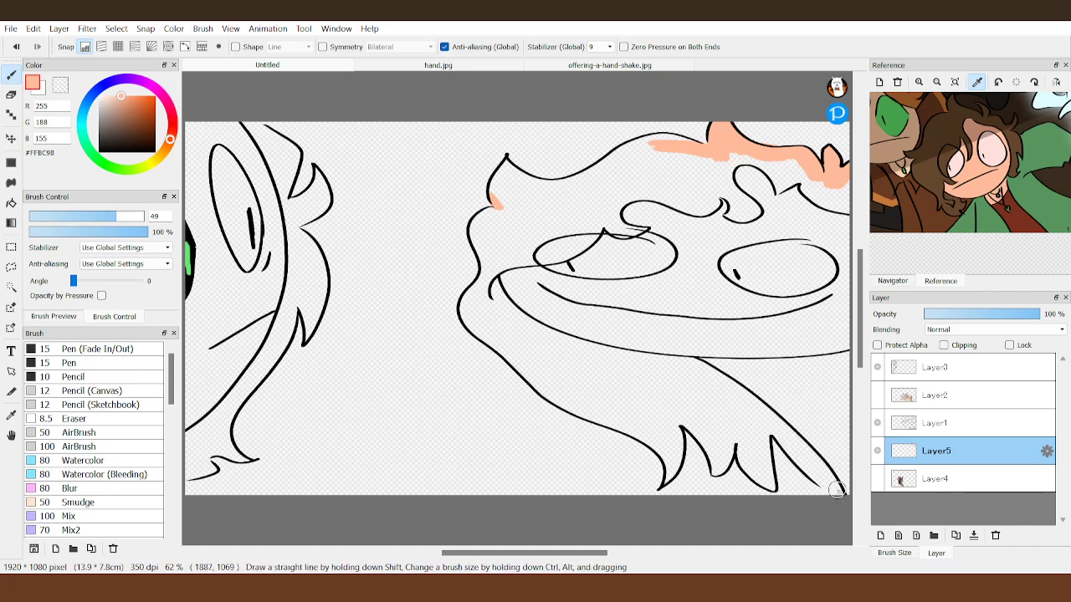
pyautogui.moveTo(797, 454); pyautogui.dragTo(839, 494)
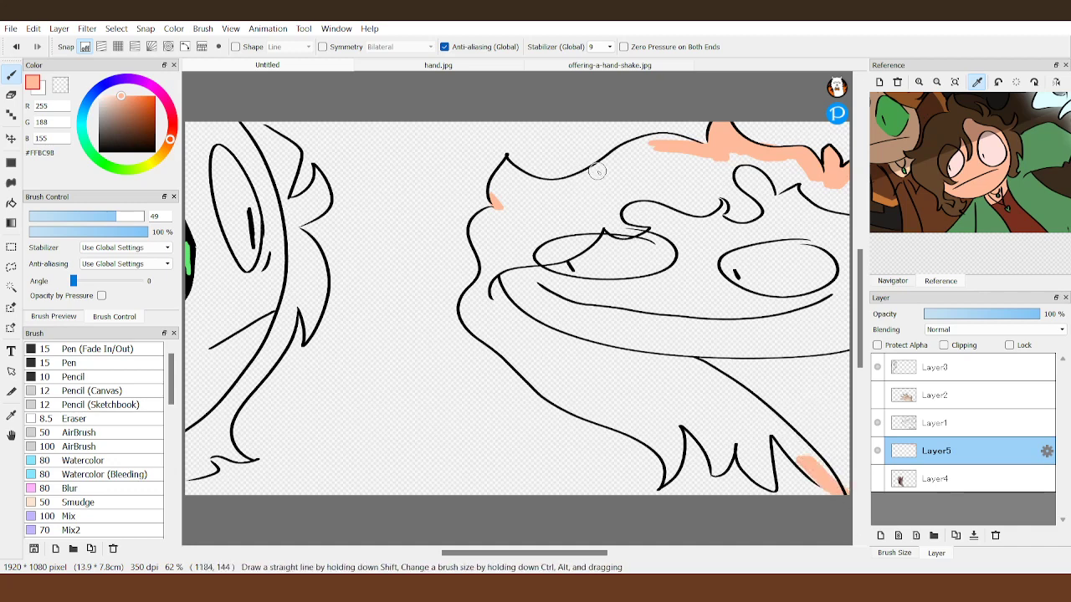
# - With Bucket Erase turned off, fill the right character's whole head, the hair-covered eye corner and the body with the skin colour
pyautogui.press('g')
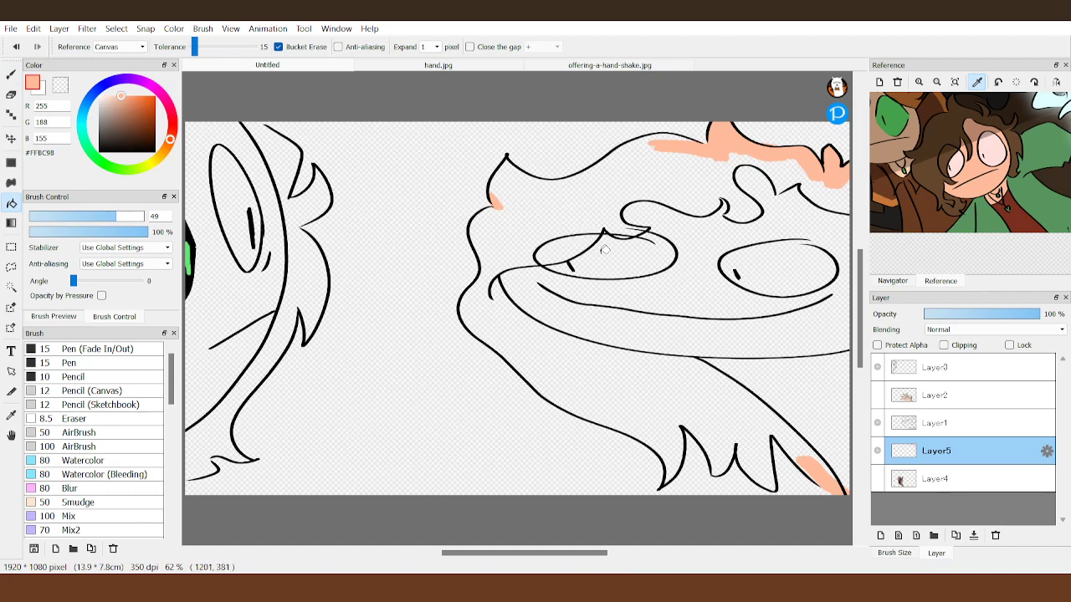
pyautogui.click(282, 47)
pyautogui.click(548, 215)
pyautogui.press('b')
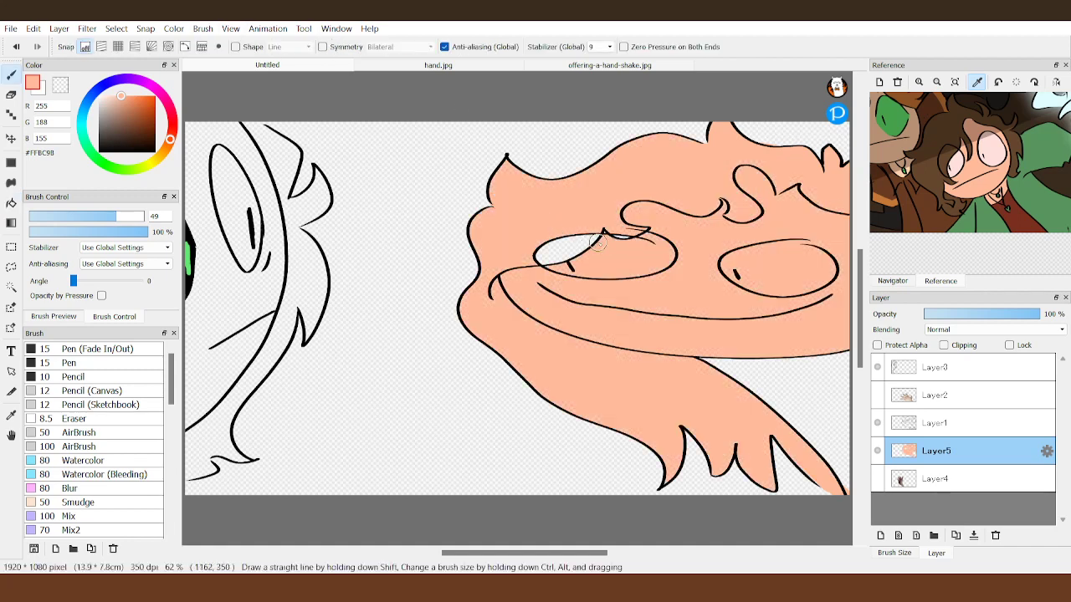
pyautogui.moveTo(595, 238)
pyautogui.mouseDown()
pyautogui.moveTo(576, 255)
pyautogui.moveTo(543, 251)
pyautogui.moveTo(575, 224)
pyautogui.mouseUp()
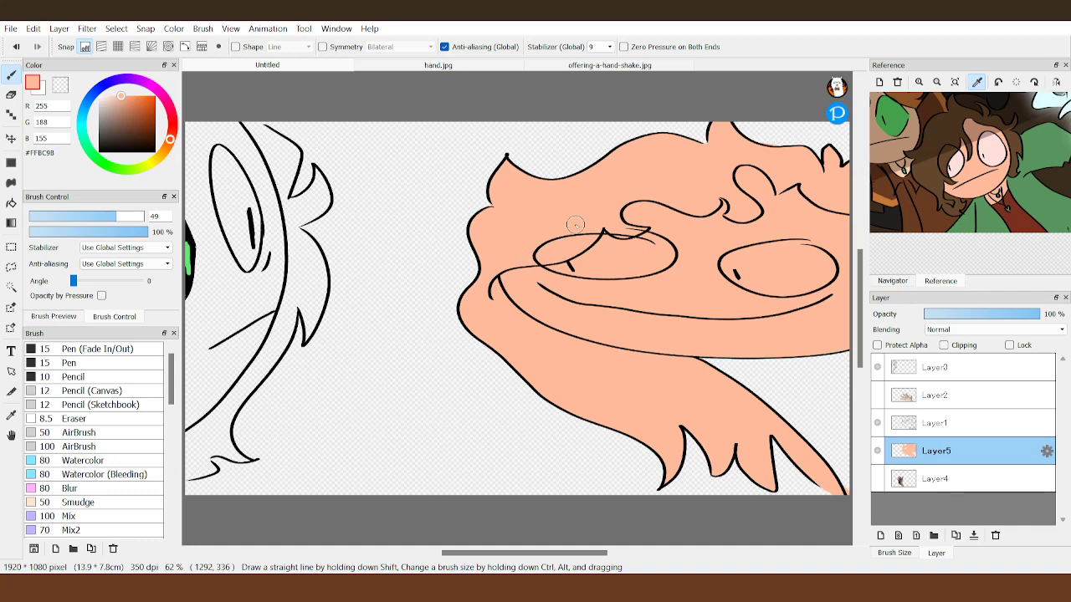
pyautogui.press('g')
pyautogui.click(823, 408)
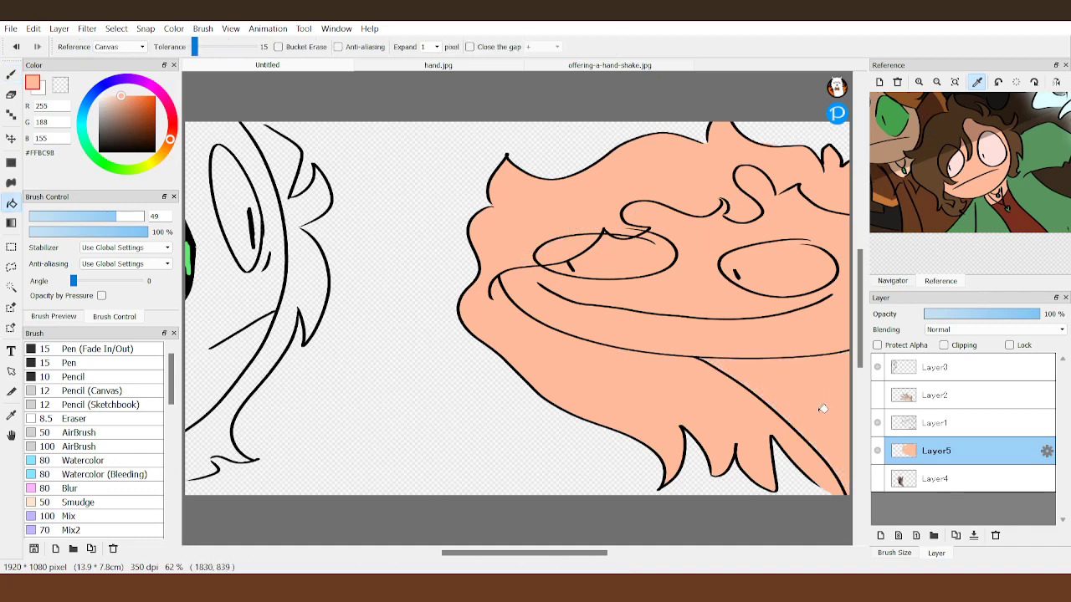
pyautogui.press('b')
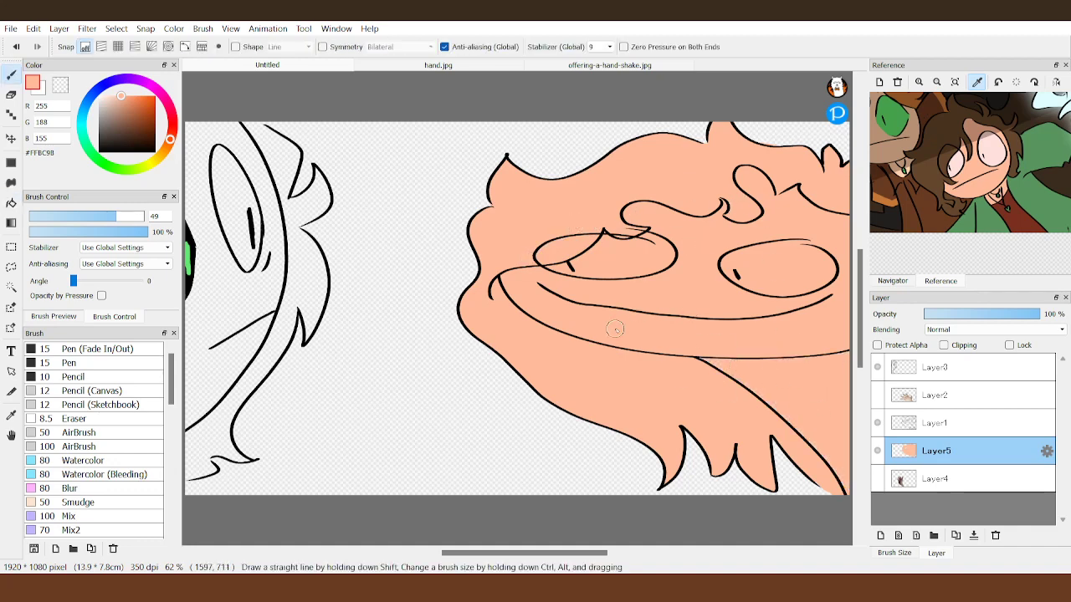
# - Add a layer clipped to Layer5 and fill the right character's hair with brown #65472D picked from the reference image
pyautogui.click(924, 173)
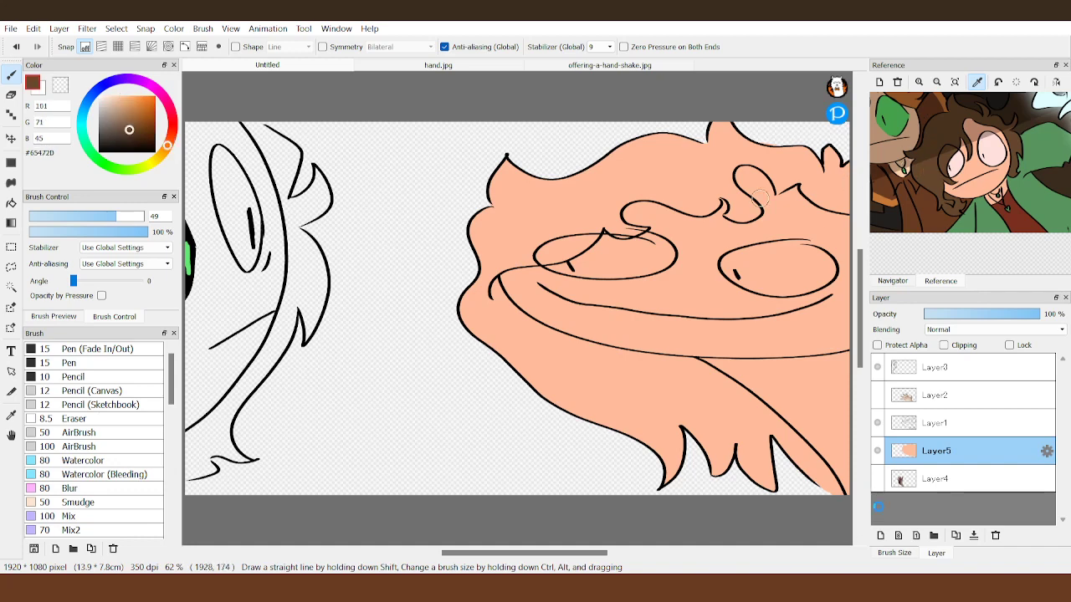
pyautogui.click(880, 535)
pyautogui.click(944, 345)
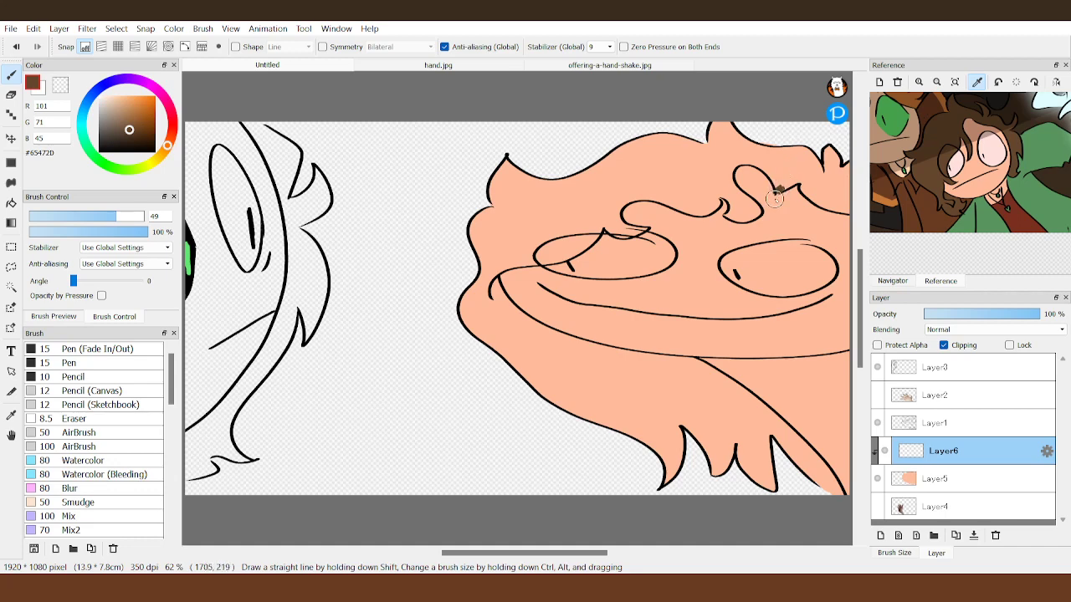
pyautogui.moveTo(713, 198); pyautogui.dragTo(707, 199)
pyautogui.press('g')
pyautogui.click(571, 214)
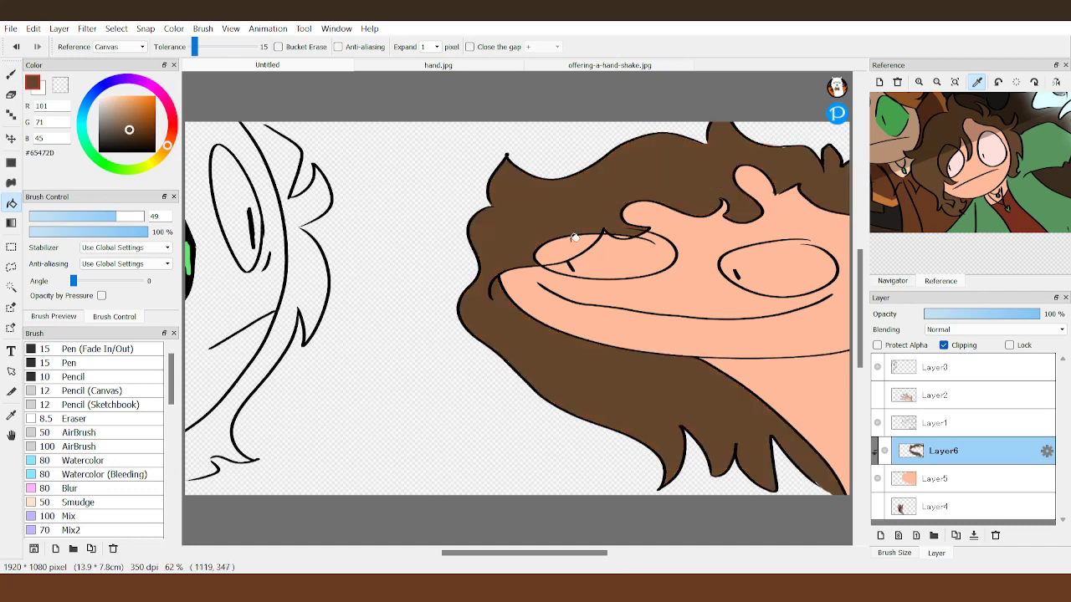
pyautogui.press('b')
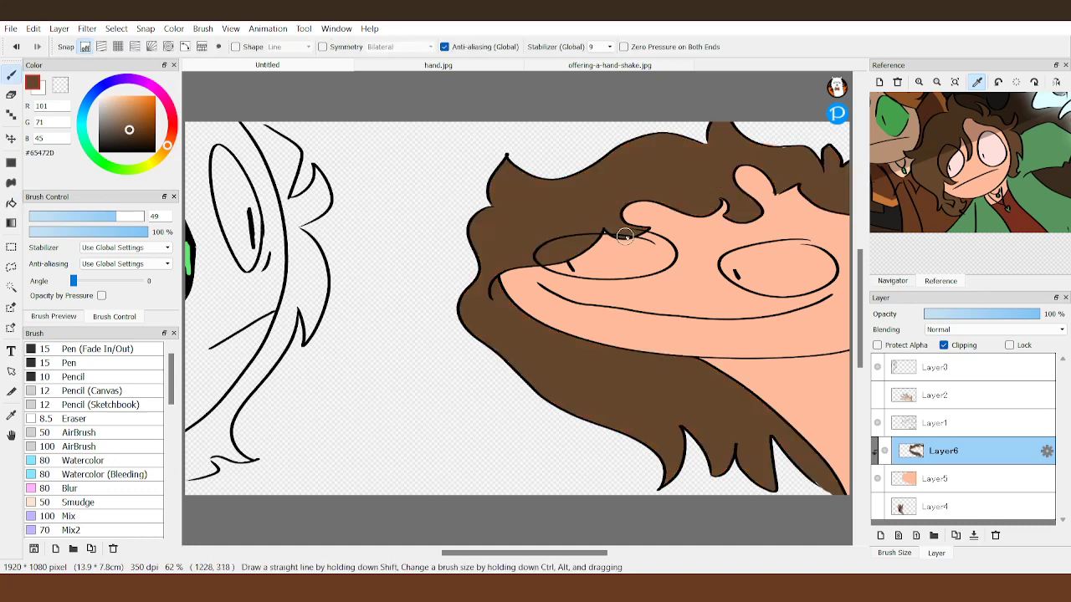
# - Fill the right character's shirt with the dark red #7A2F20 picked from the reference image
pyautogui.click(1020, 223)
pyautogui.press('g')
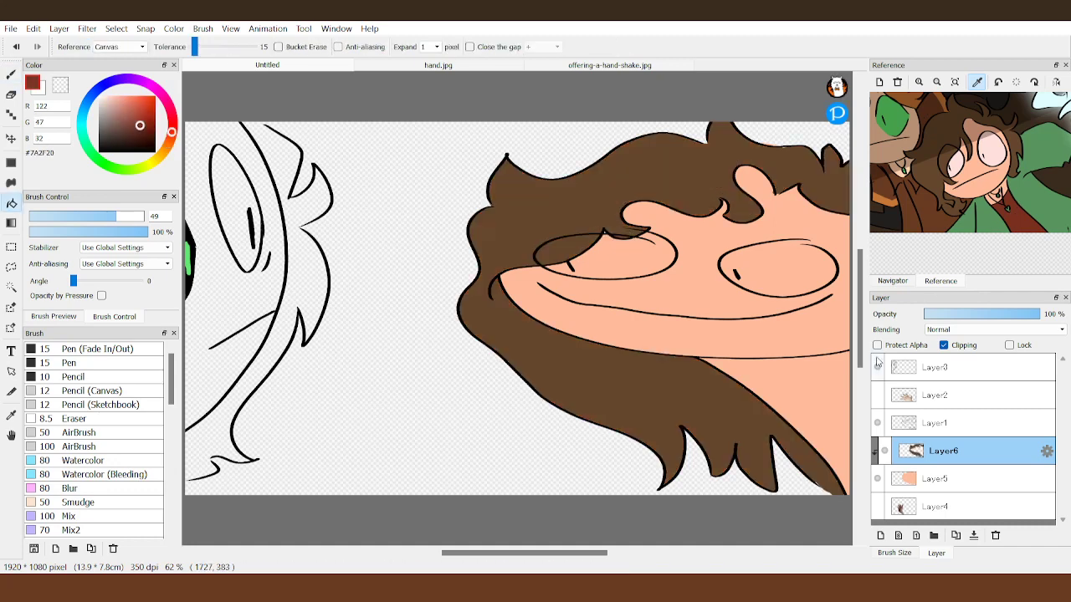
pyautogui.click(833, 356)
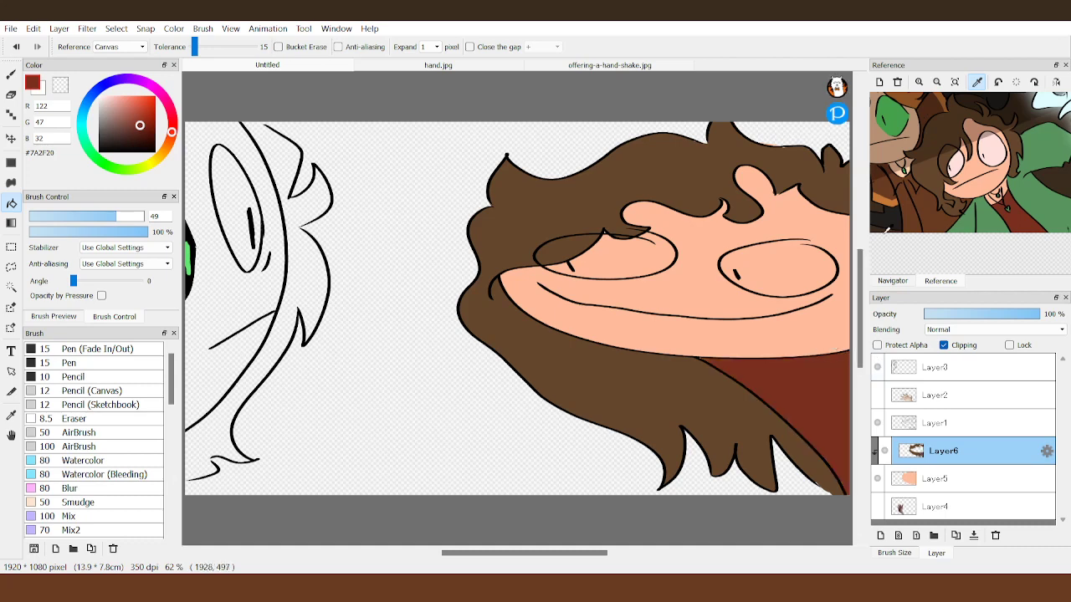
# - Fill both of the right character's eyes with the pale pink #FFE0DC picked from the reference image
pyautogui.click(992, 150)
pyautogui.press('b')
pyautogui.moveTo(778, 248); pyautogui.dragTo(797, 248)
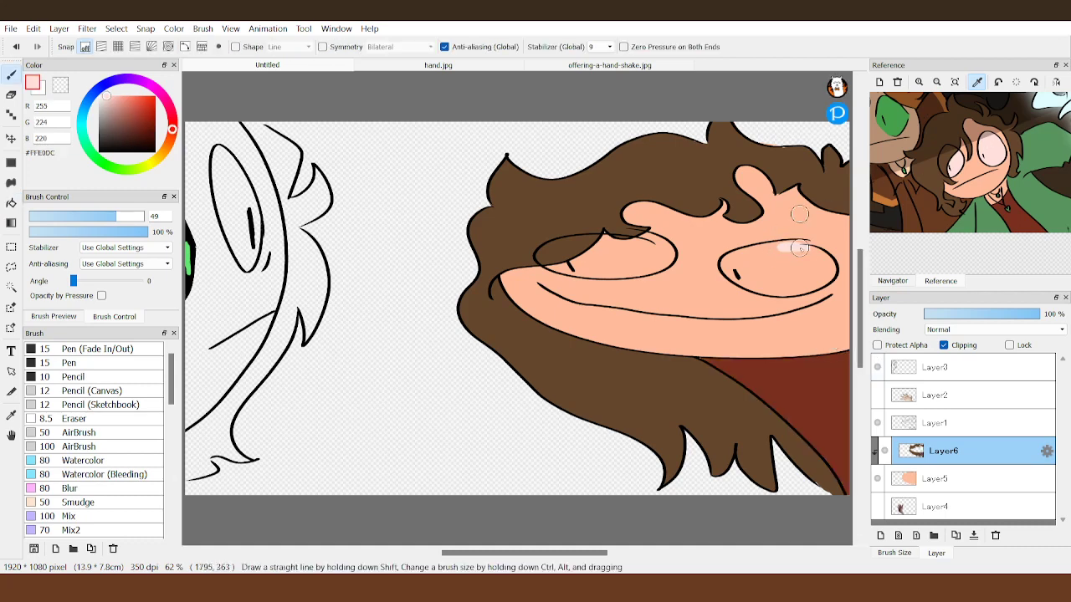
pyautogui.press('g')
pyautogui.click(777, 255)
pyautogui.click(611, 255)
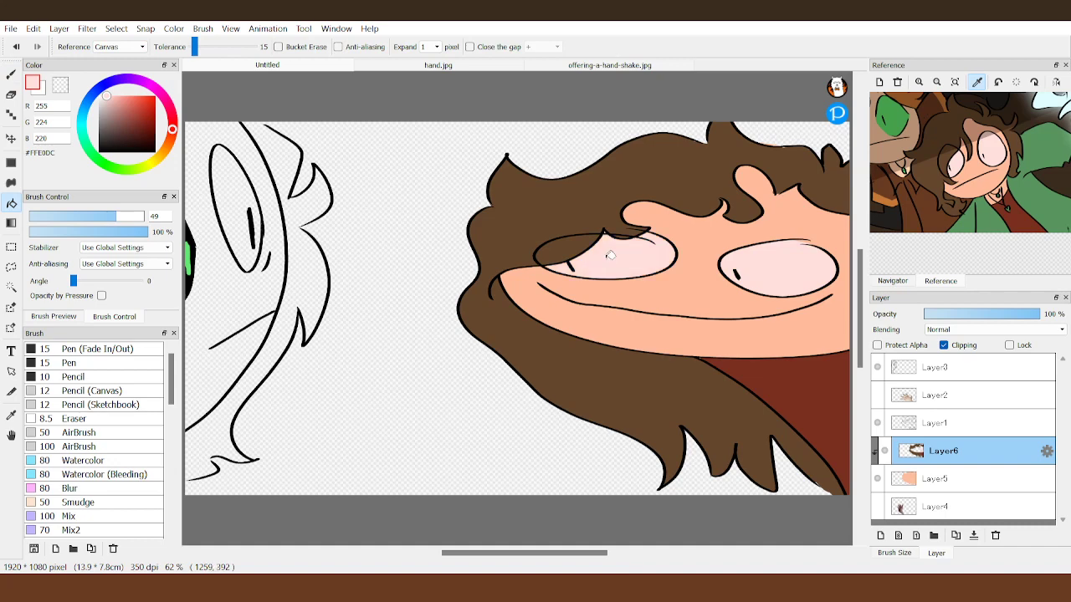
pyautogui.press('b')
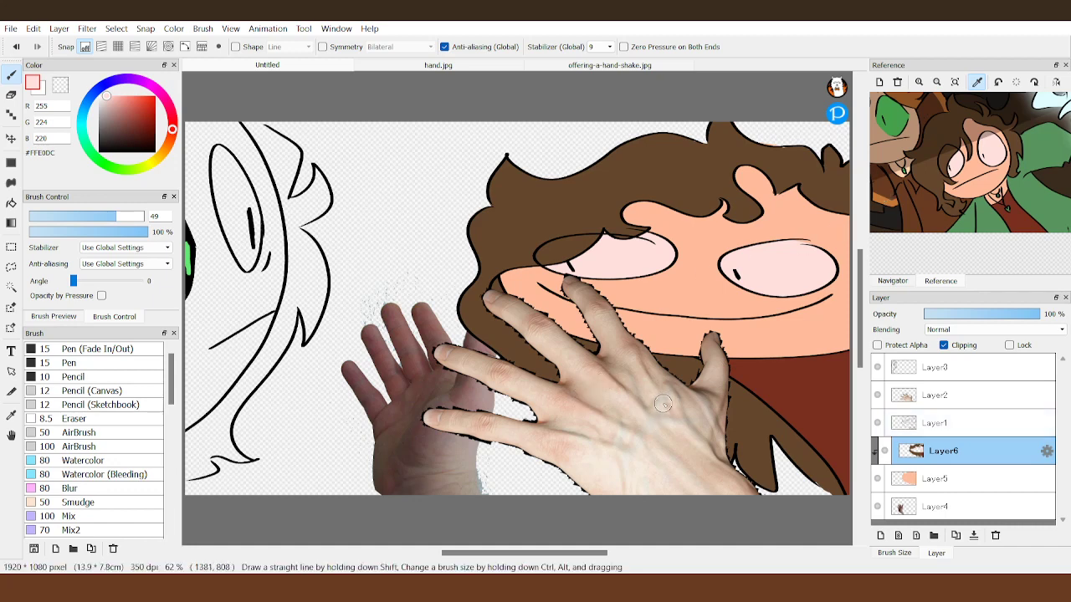
# - Try recolouring the right character's face on Layer5 with #C7AE9A sampled from the hand photo, hiding Layer1 and Layer2 for the fill
pyautogui.keyDown('alt'); pyautogui.click(693, 421); pyautogui.keyUp('alt')
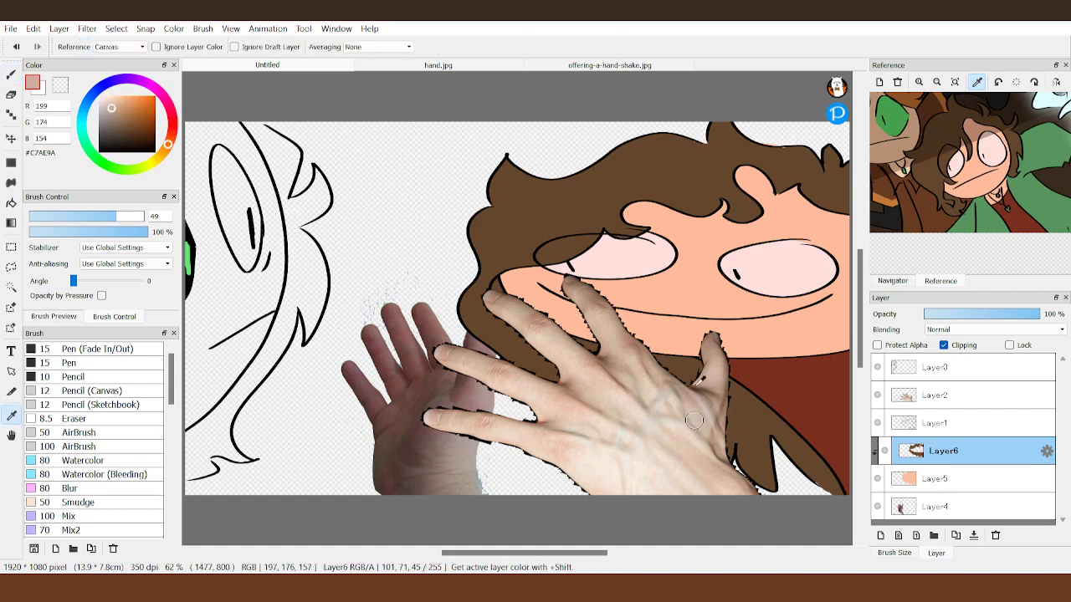
pyautogui.press('g')
pyautogui.click(877, 422)
pyautogui.click(876, 395)
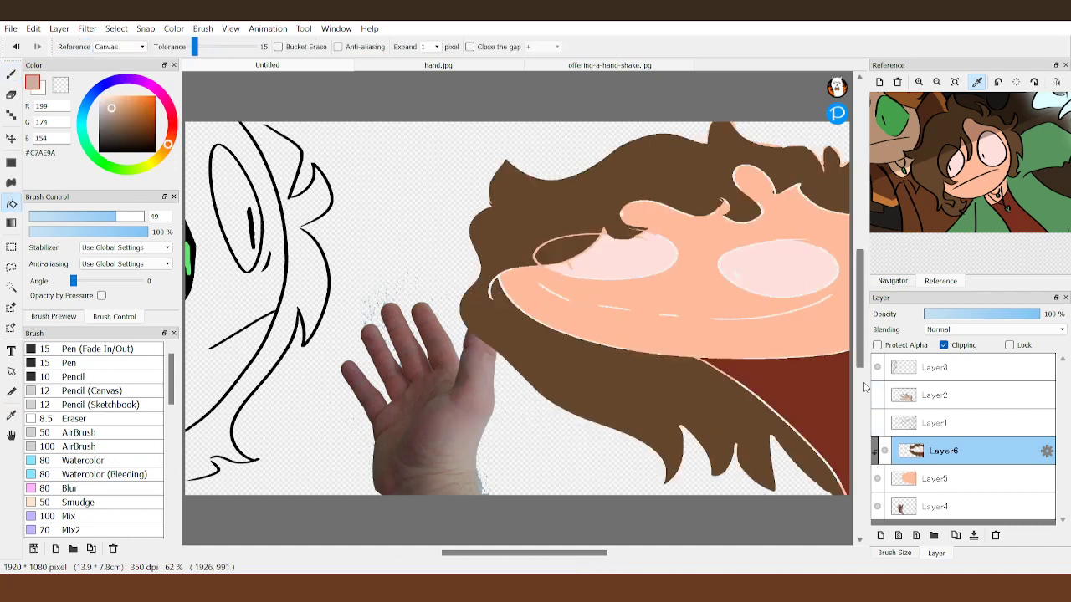
pyautogui.click(899, 482)
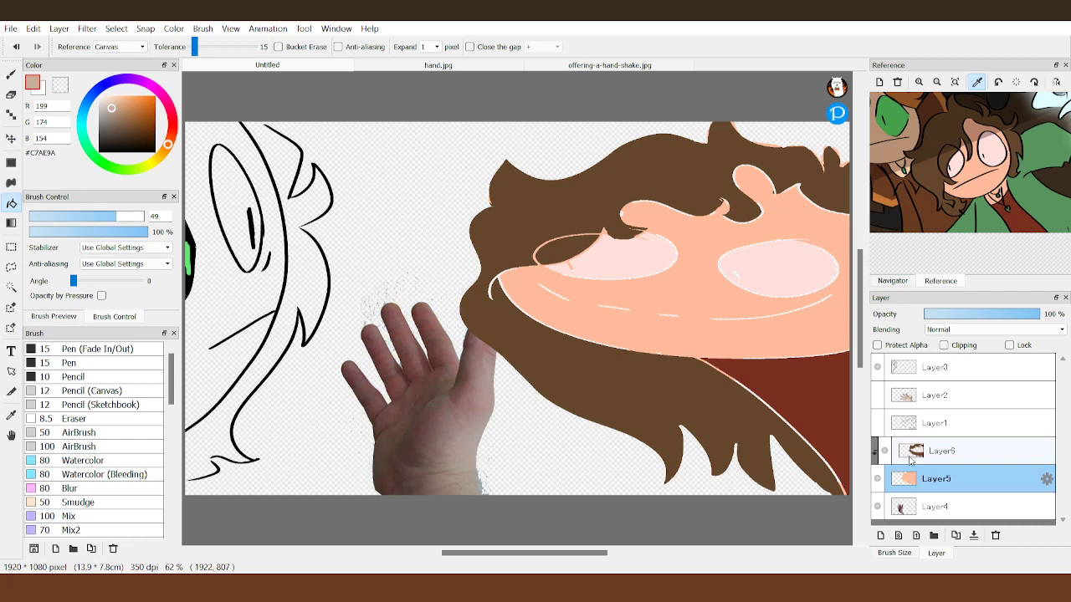
pyautogui.click(712, 292)
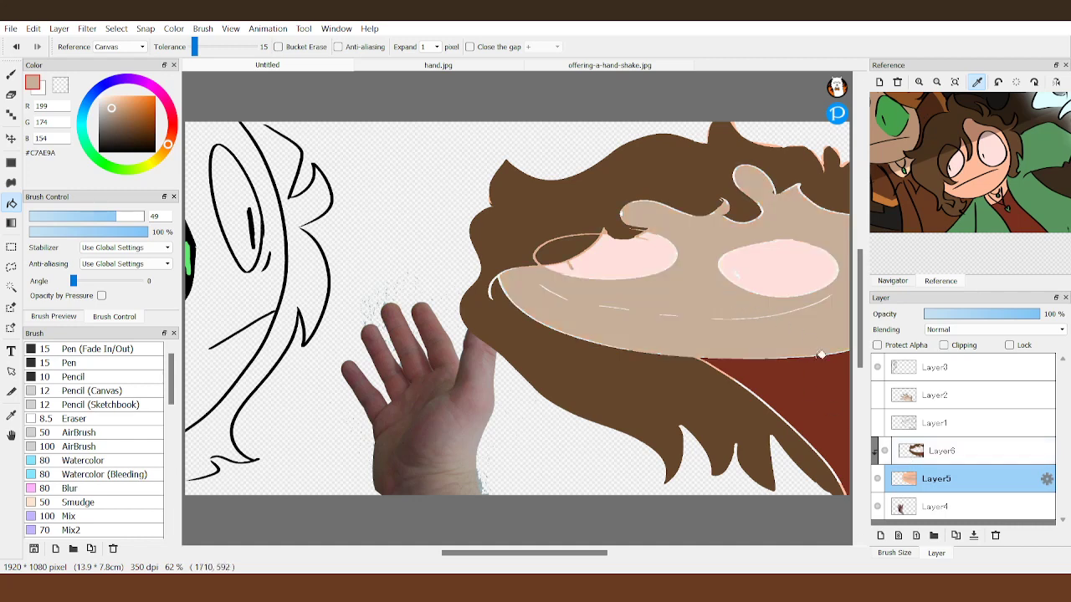
# - Compare the tan face with the hand photo, undo the tan fill, and show Layer1 and Layer2 again
pyautogui.click(877, 423)
pyautogui.click(878, 396)
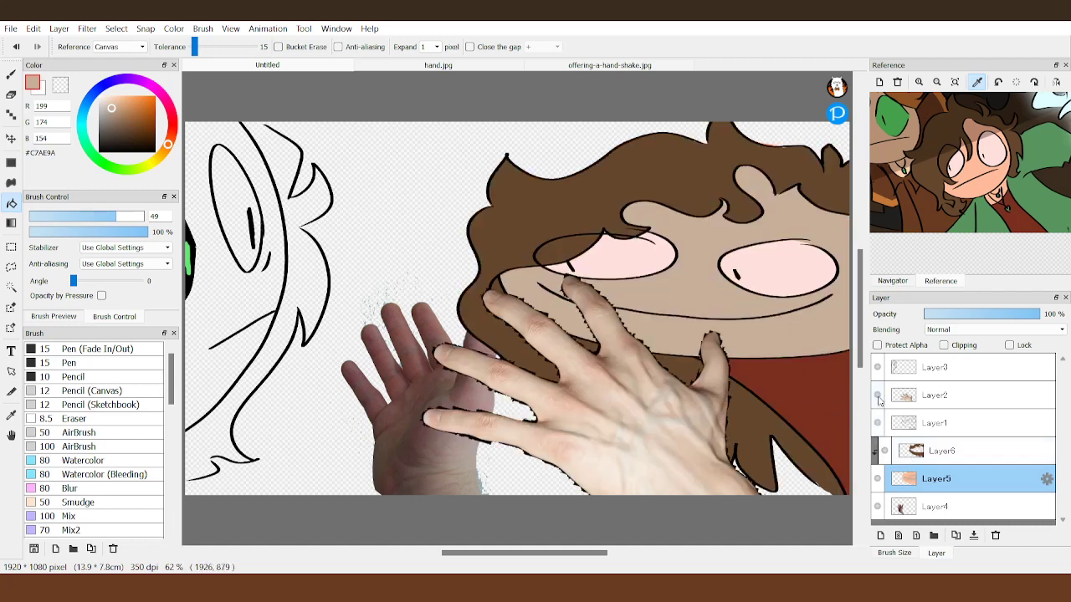
pyautogui.click(877, 395)
pyautogui.click(877, 424)
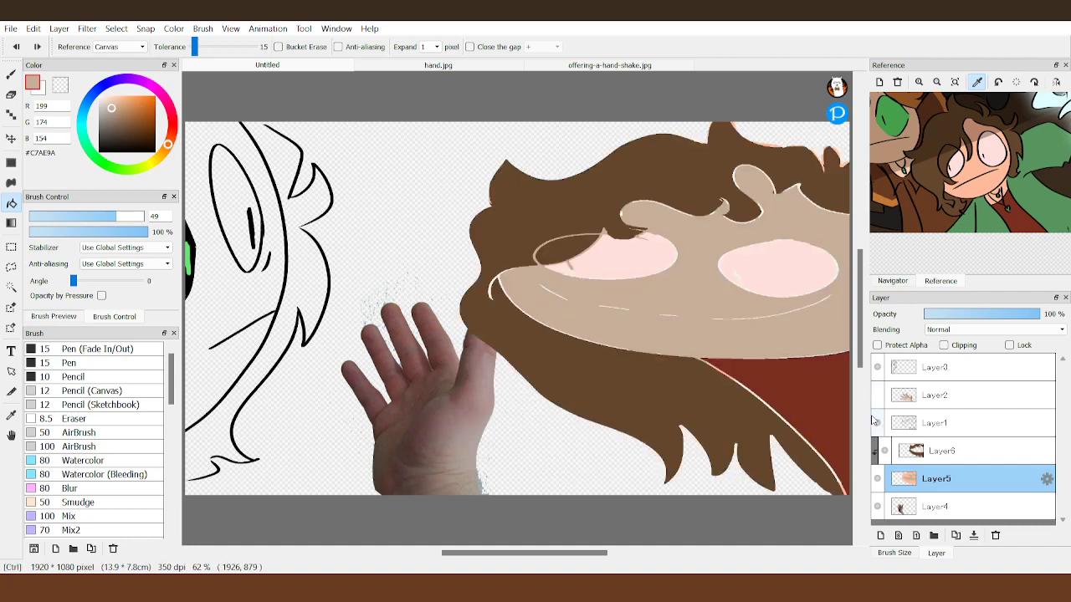
pyautogui.click(877, 395)
pyautogui.click(876, 395)
pyautogui.hotkey('ctrl', 'z')
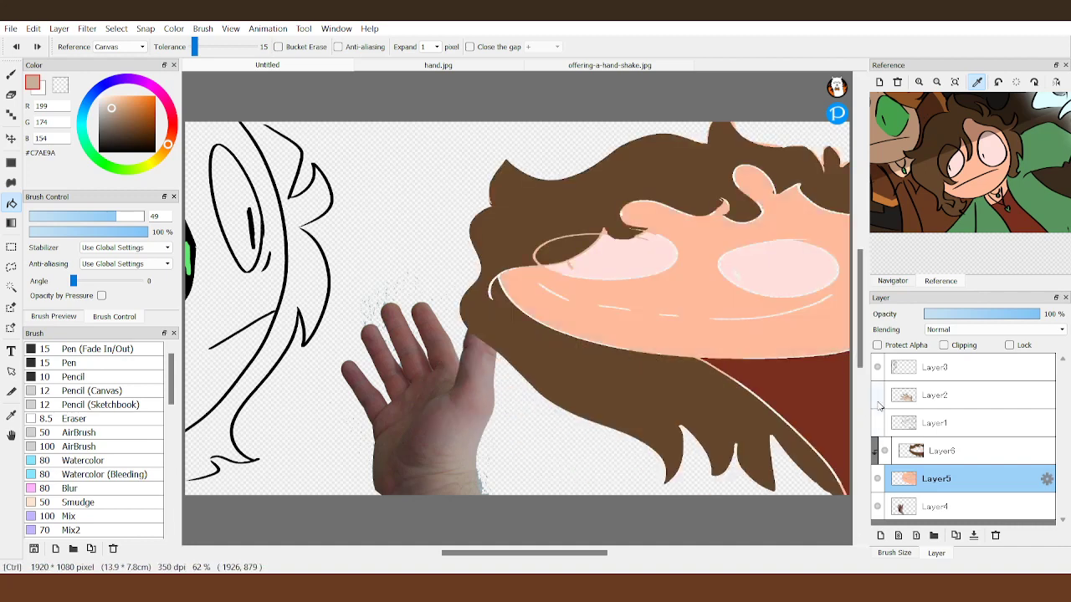
pyautogui.click(876, 395)
pyautogui.click(877, 423)
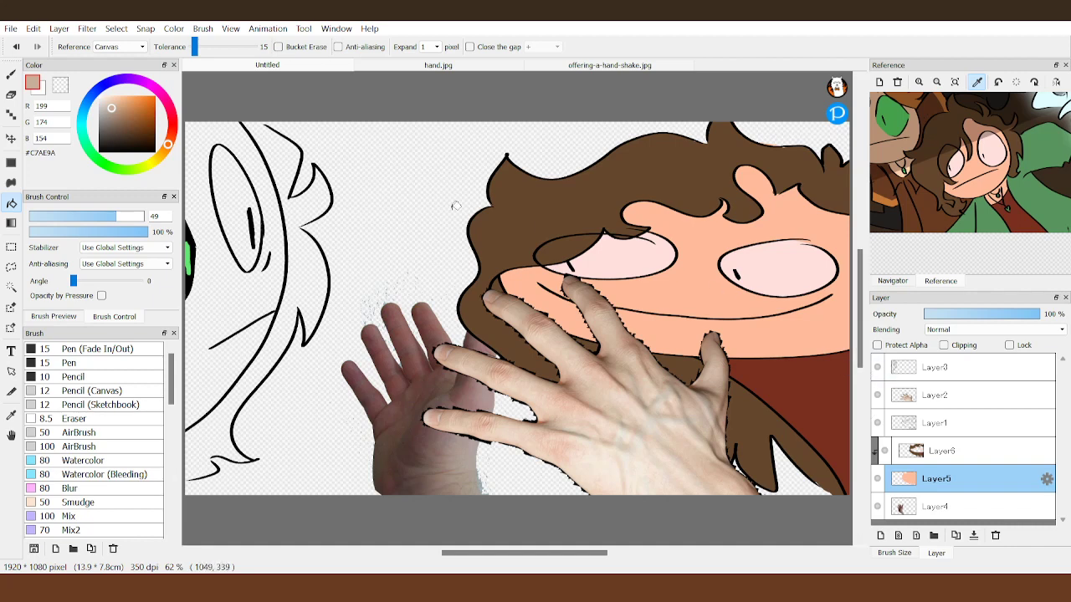
# - Pick orange #C57736 from the reference image, paint over the gaps in the left character's hair outline, and fill the hair on Layer5
pyautogui.click(11, 74)
pyautogui.moveTo(928, 142); pyautogui.dragTo(1047, 161)
pyautogui.click(1010, 218)
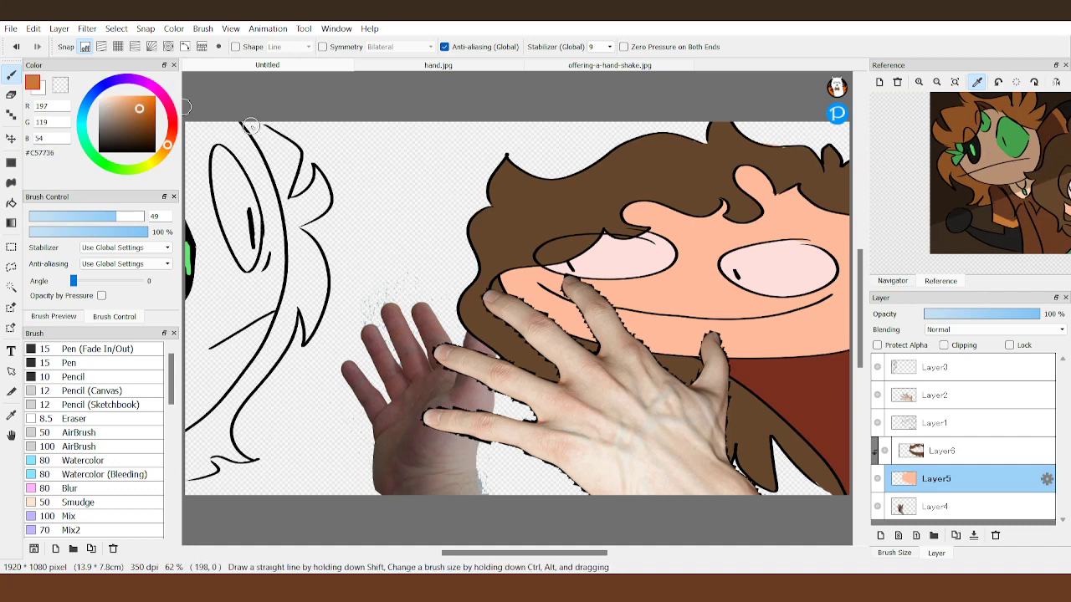
pyautogui.moveTo(241, 124); pyautogui.dragTo(275, 134)
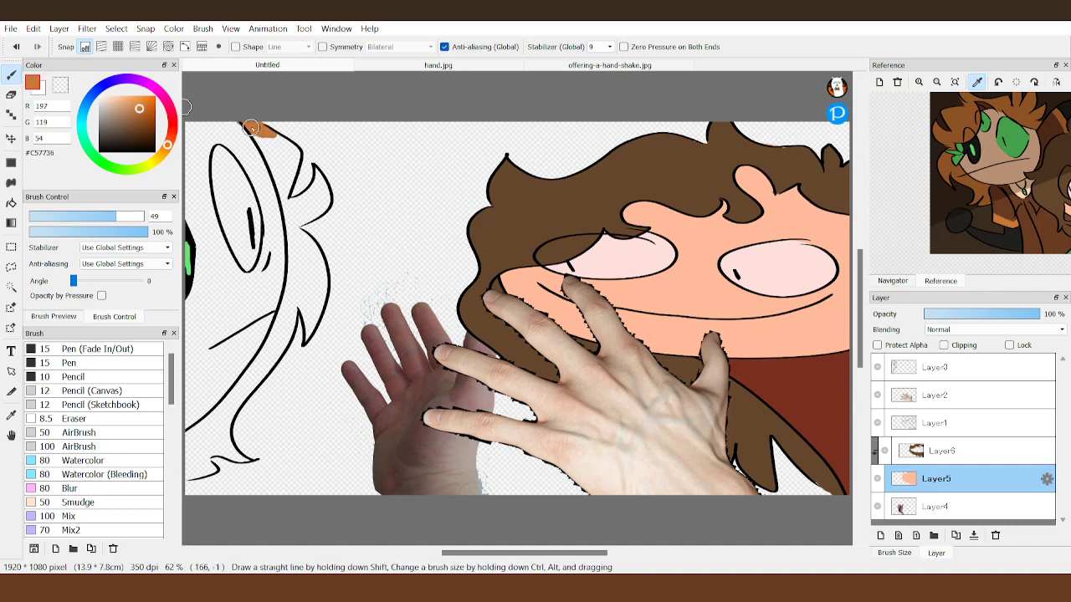
pyautogui.moveTo(201, 459); pyautogui.dragTo(211, 461)
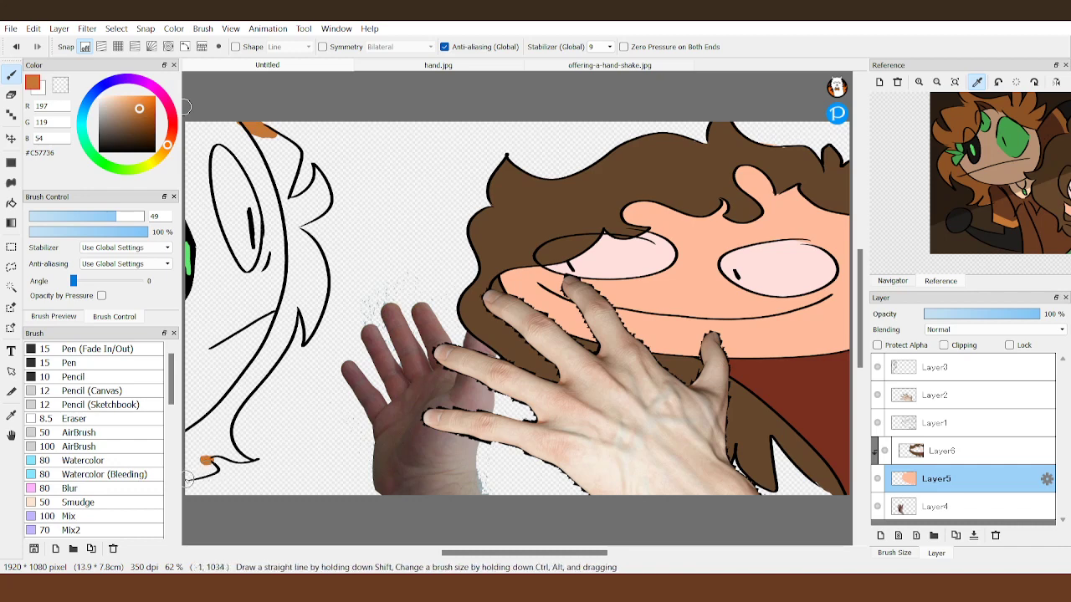
pyautogui.moveTo(292, 226); pyautogui.dragTo(299, 230)
pyautogui.press('g')
pyautogui.click(292, 277)
# - Fill the left character's face with the light skin colour #FFD1AC picked from the reference image
pyautogui.press('b')
pyautogui.click(1003, 196)
pyautogui.press('g')
pyautogui.click(226, 297)
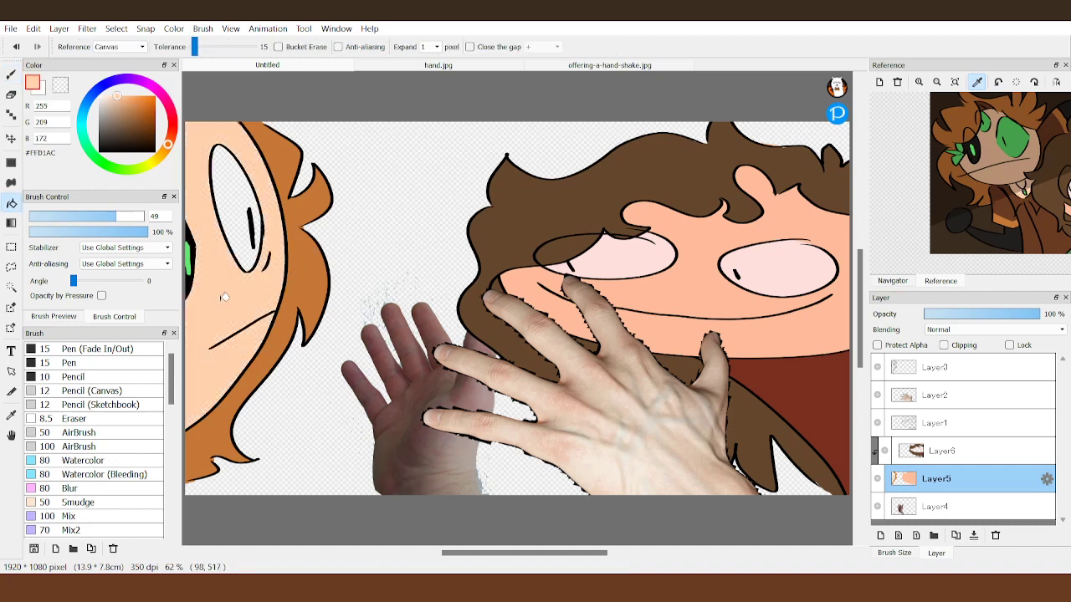
# - Fill the left character's large eye with green #62E771 sampled from the other eye
pyautogui.keyDown('alt'); pyautogui.click(191, 264); pyautogui.keyUp('alt')
pyautogui.click(237, 215)
pyautogui.press('b')
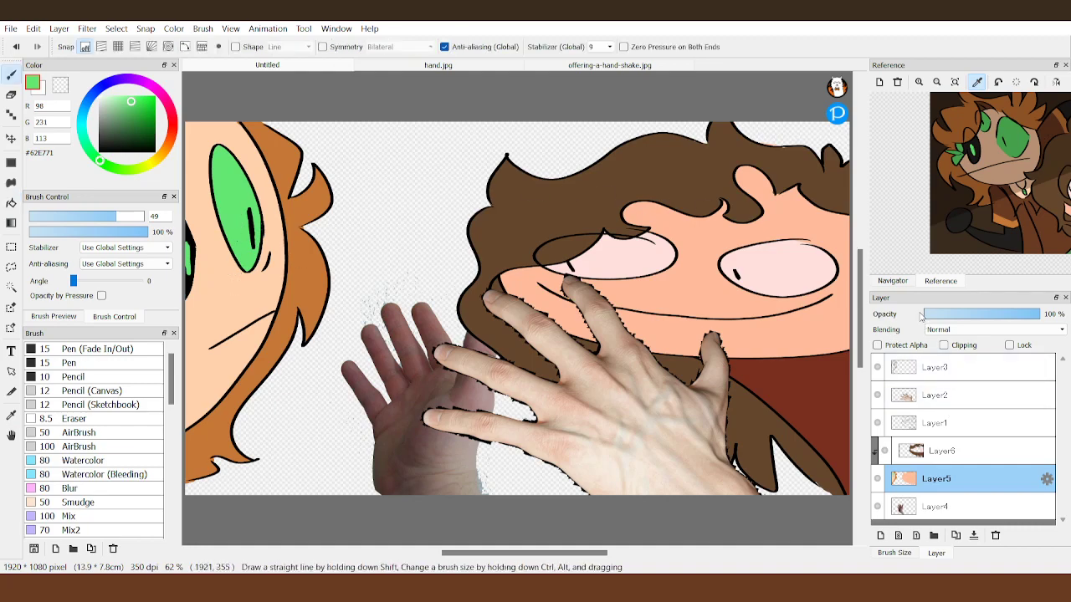
# - Add a new layer and place it at the bottom of the stack, below Layer4
pyautogui.click(892, 281)
pyautogui.click(894, 82)
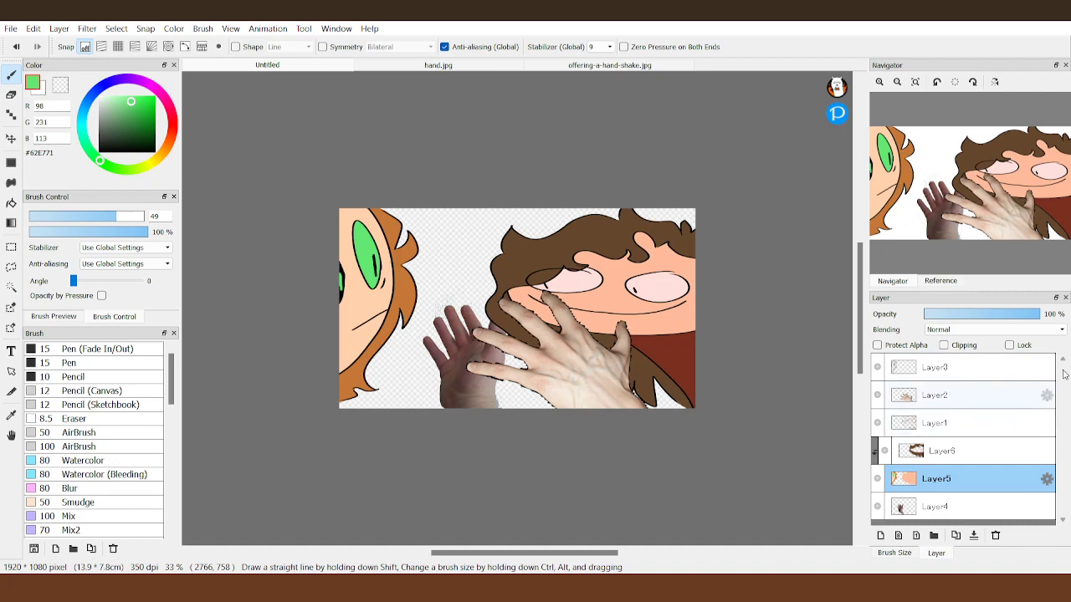
pyautogui.click(916, 507)
pyautogui.click(881, 535)
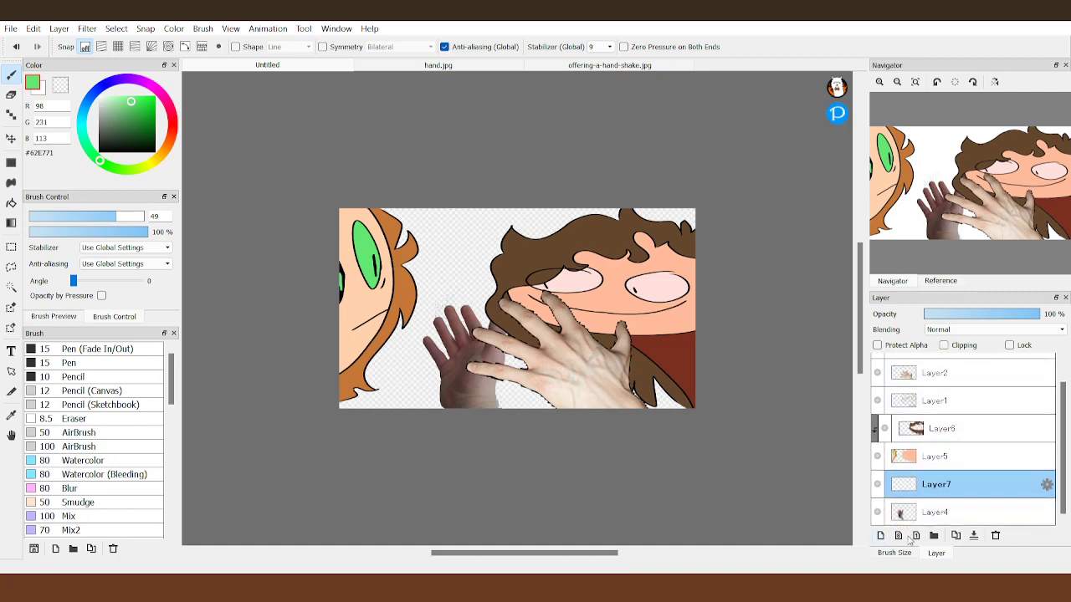
pyautogui.moveTo(910, 516); pyautogui.dragTo(911, 481)
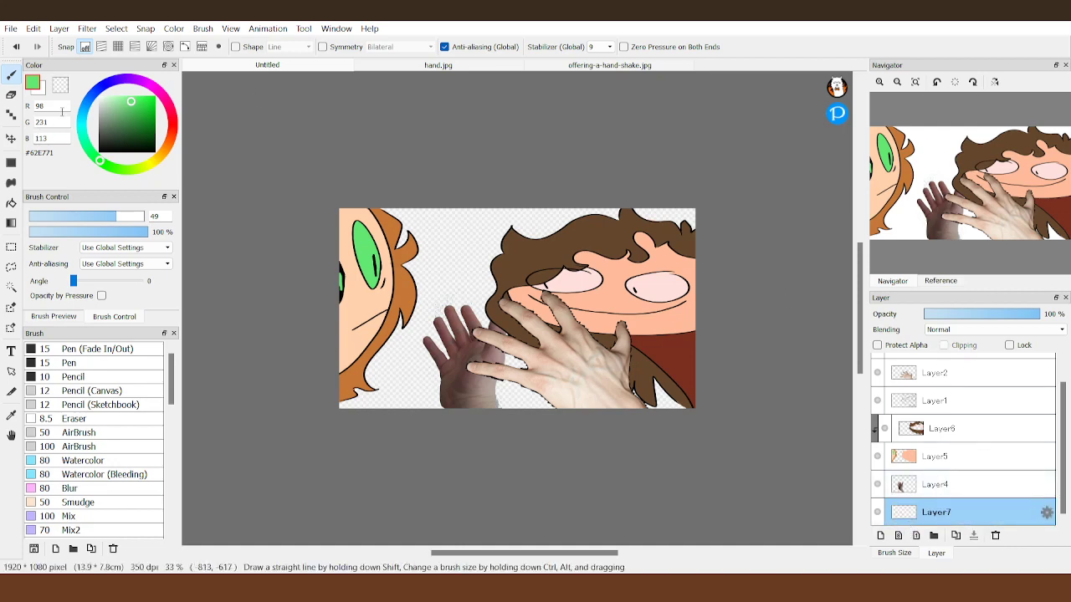
# - Cover the whole canvas on the bottom layer with a filled light green #A0FFAA rectangle as the background
pyautogui.click(121, 96)
pyautogui.click(11, 162)
pyautogui.moveTo(299, 173); pyautogui.dragTo(693, 408)
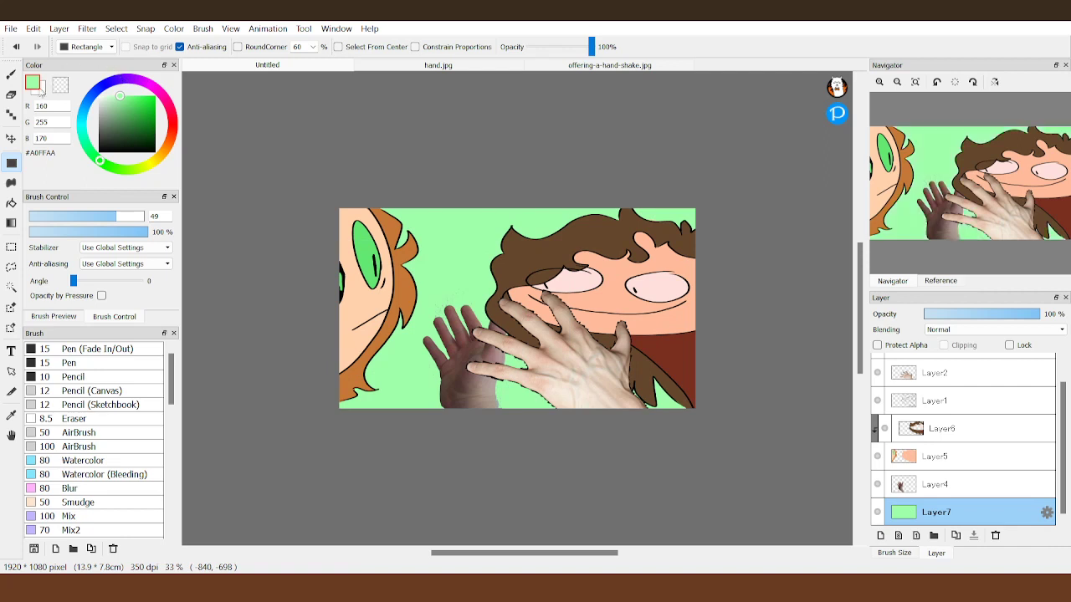
# - Sample the right character's dark red shirt colour #7A2F20, add a new top layer and hand-letter HANDS slanting upward above the hands
pyautogui.click(11, 74)
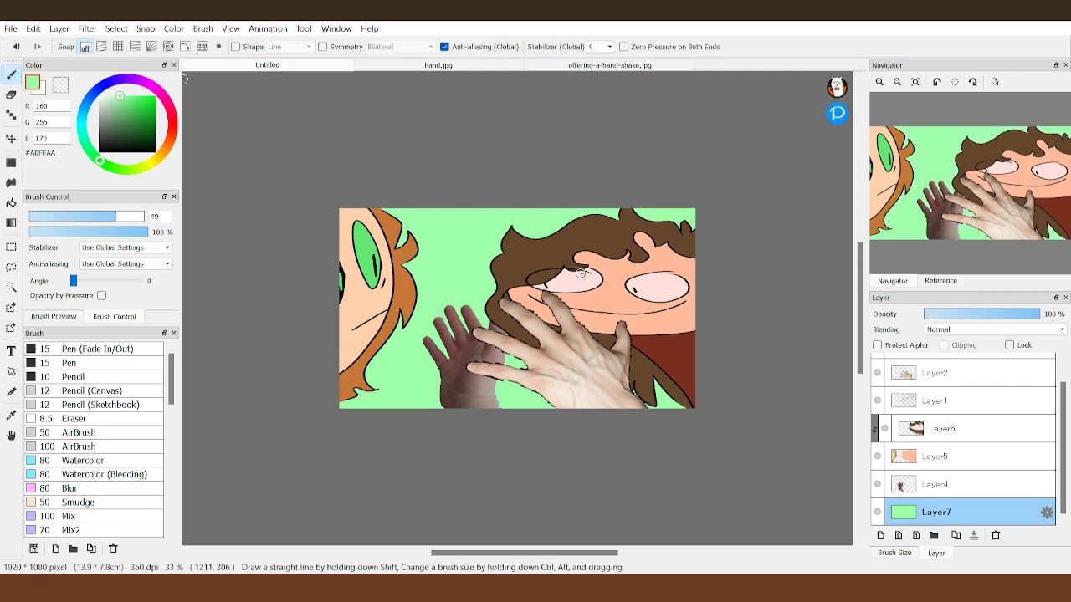
pyautogui.keyDown('alt'); pyautogui.click(685, 347); pyautogui.keyUp('alt')
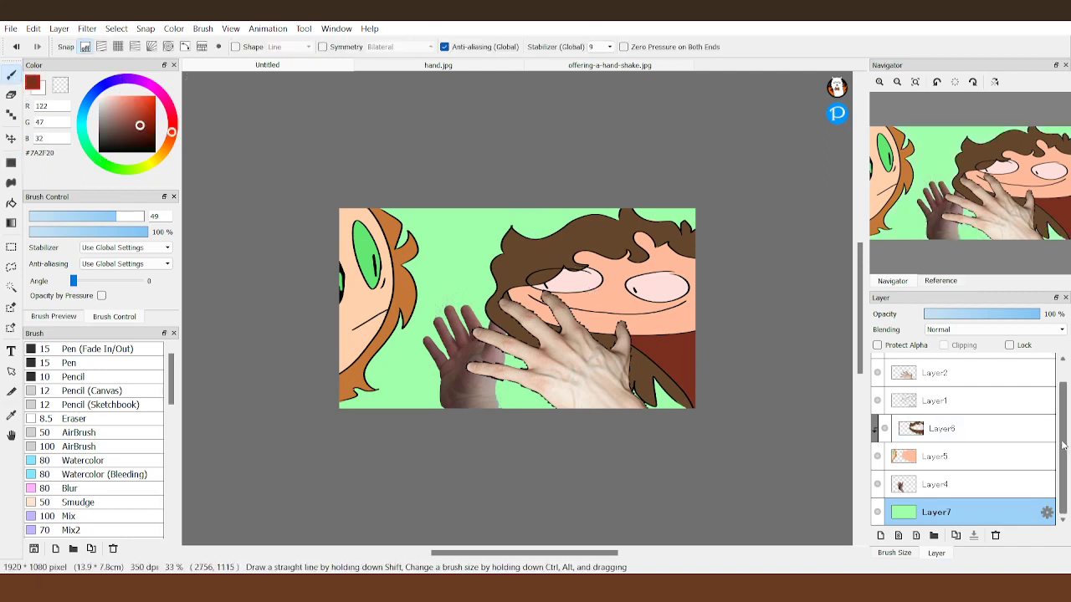
pyautogui.scroll(2, 1066, 444)
pyautogui.click(1000, 373)
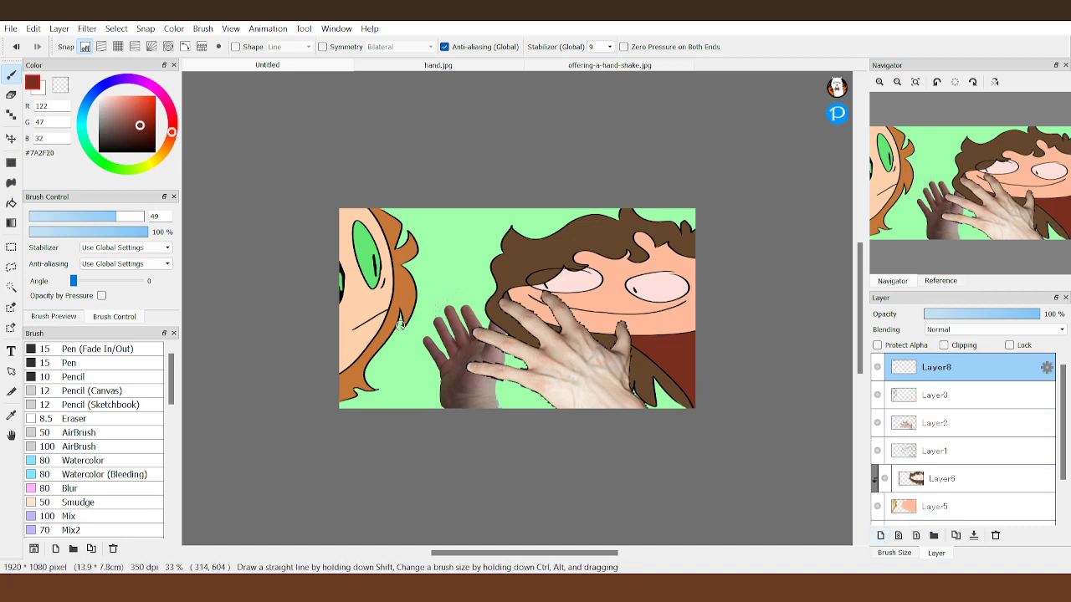
pyautogui.moveTo(399, 313)
pyautogui.mouseDown()
pyautogui.moveTo(415, 334)
pyautogui.moveTo(428, 312)
pyautogui.mouseUp()
pyautogui.moveTo(416, 287)
pyautogui.mouseDown()
pyautogui.moveTo(437, 319)
pyautogui.moveTo(469, 249)
pyautogui.moveTo(492, 239)
pyautogui.moveTo(492, 258)
pyautogui.mouseUp()
pyautogui.moveTo(549, 229); pyautogui.dragTo(508, 272)
# - Undo the HANDS lettering strokes, and redo them
pyautogui.hotkey('ctrl', 'z')
pyautogui.hotkey('ctrl', 'z')
pyautogui.hotkey('ctrl', 'z')
pyautogui.hotkey('ctrl', 'z')
pyautogui.hotkey('ctrl', 'z')
pyautogui.hotkey('ctrl', 'z')
pyautogui.hotkey('ctrl', 'z')
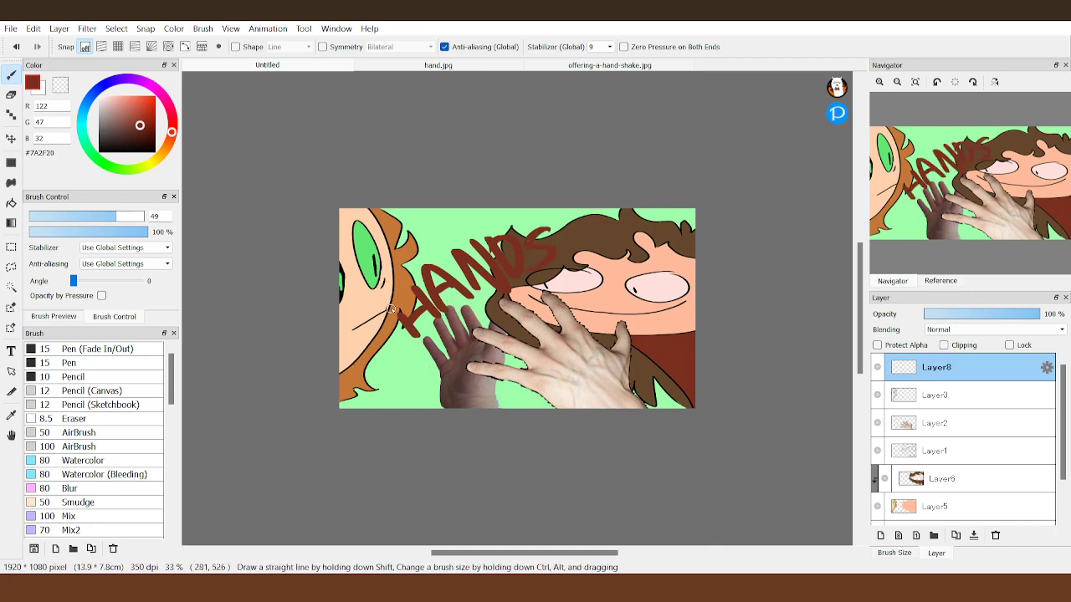
pyautogui.hotkey('ctrl', 'z')
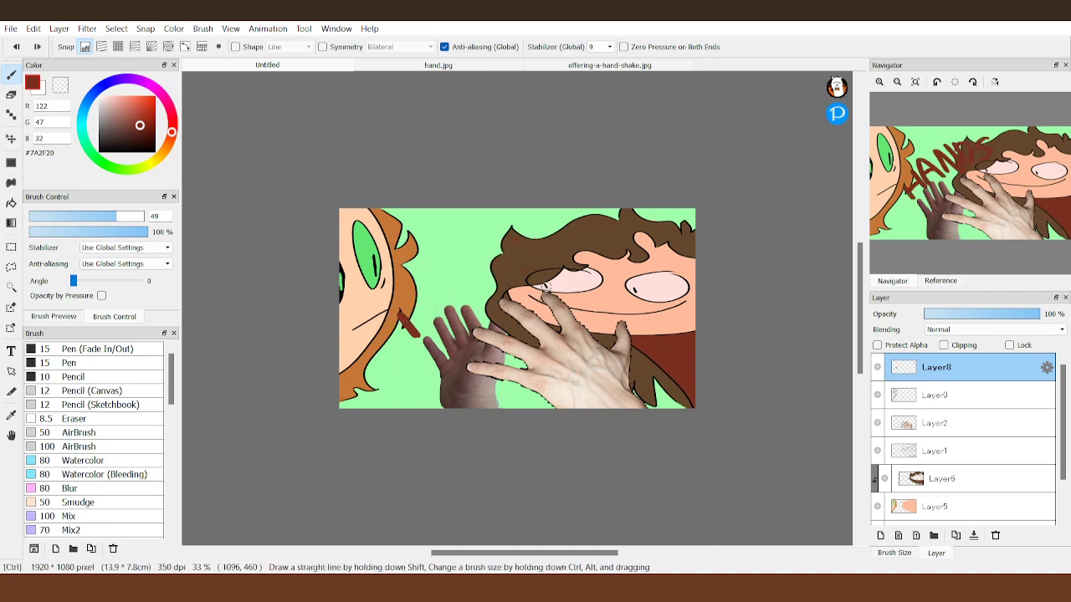
pyautogui.hotkey('ctrl', 'y')
pyautogui.hotkey('ctrl', 'y')
pyautogui.hotkey('ctrl', 'y')
pyautogui.hotkey('ctrl', 'y')
pyautogui.hotkey('ctrl', 'y')
pyautogui.hotkey('ctrl', 'y')
pyautogui.hotkey('ctrl', 'y')
pyautogui.hotkey('ctrl', 'y')
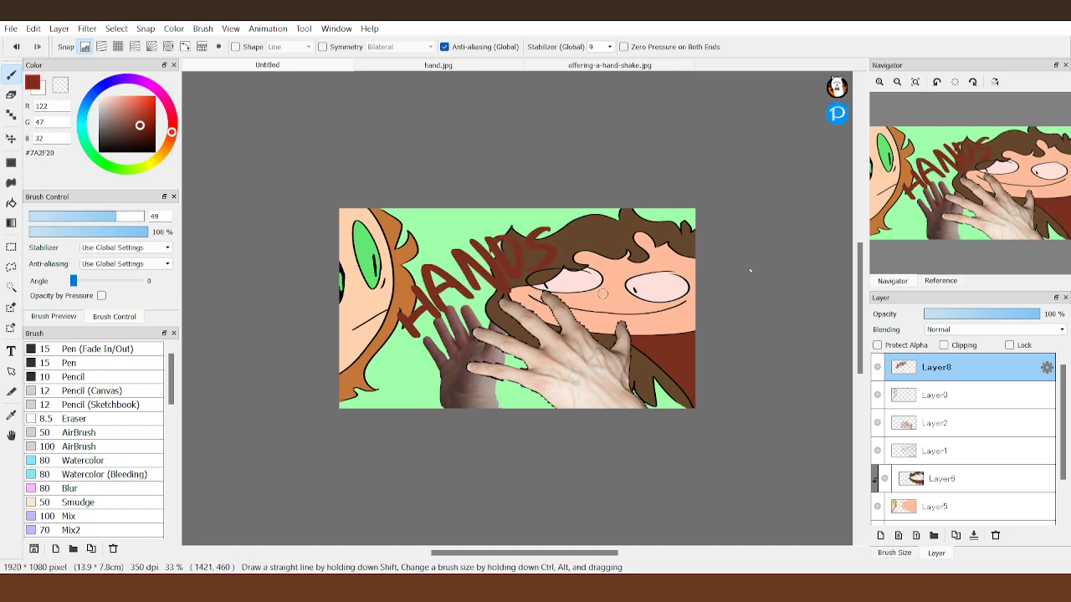
# - Outline the selected HANDS lettering on Layer3 with green #59955F picked from the reference image, and clear the selection
pyautogui.click(938, 281)
pyautogui.moveTo(946, 222); pyautogui.dragTo(807, 201)
pyautogui.click(1024, 191)
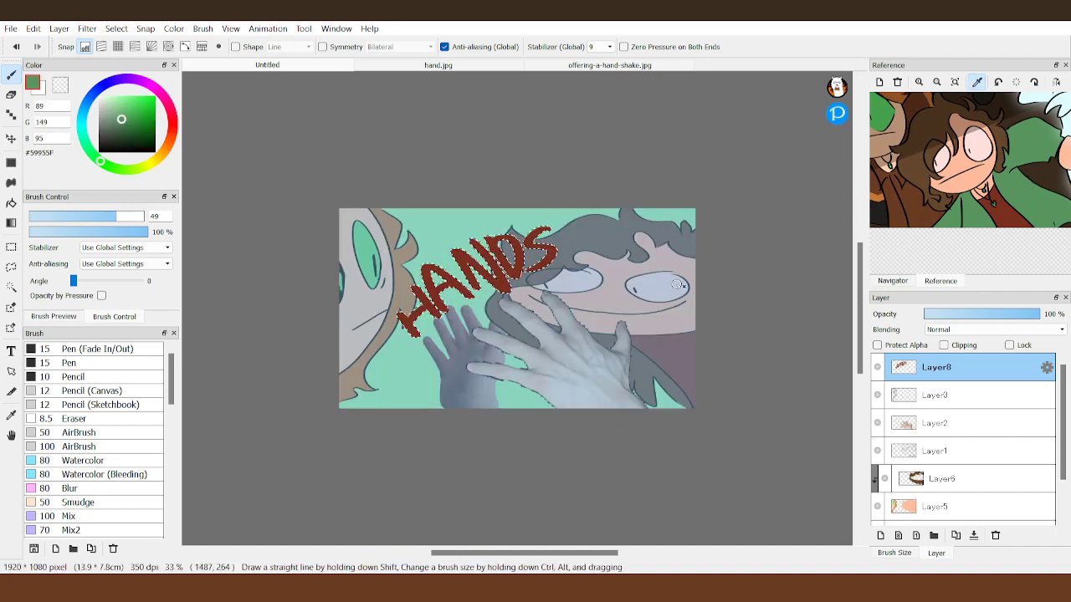
pyautogui.click(904, 395)
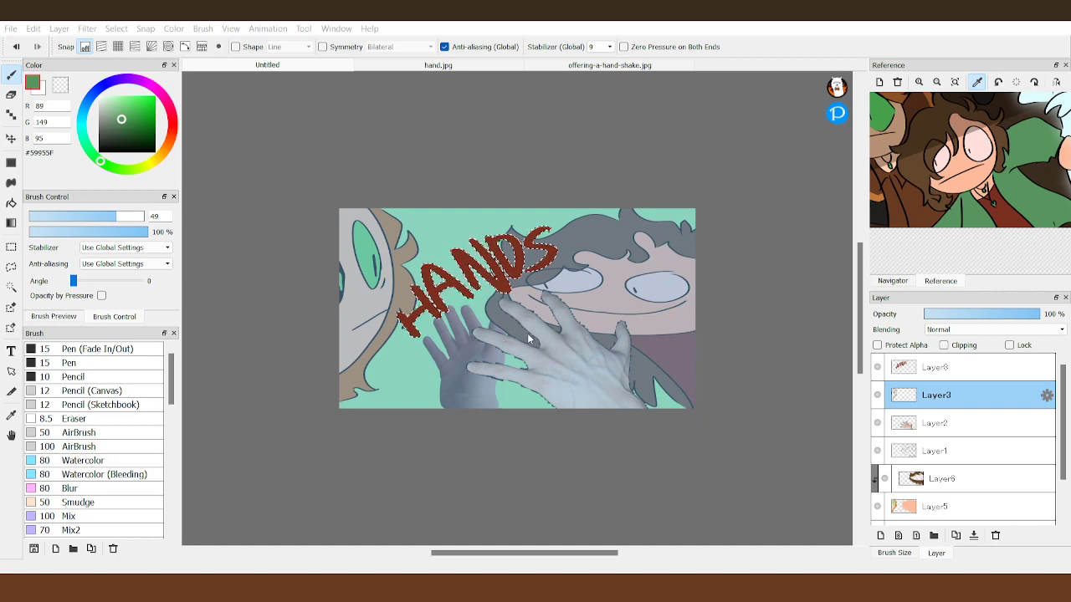
pyautogui.click(11, 266)
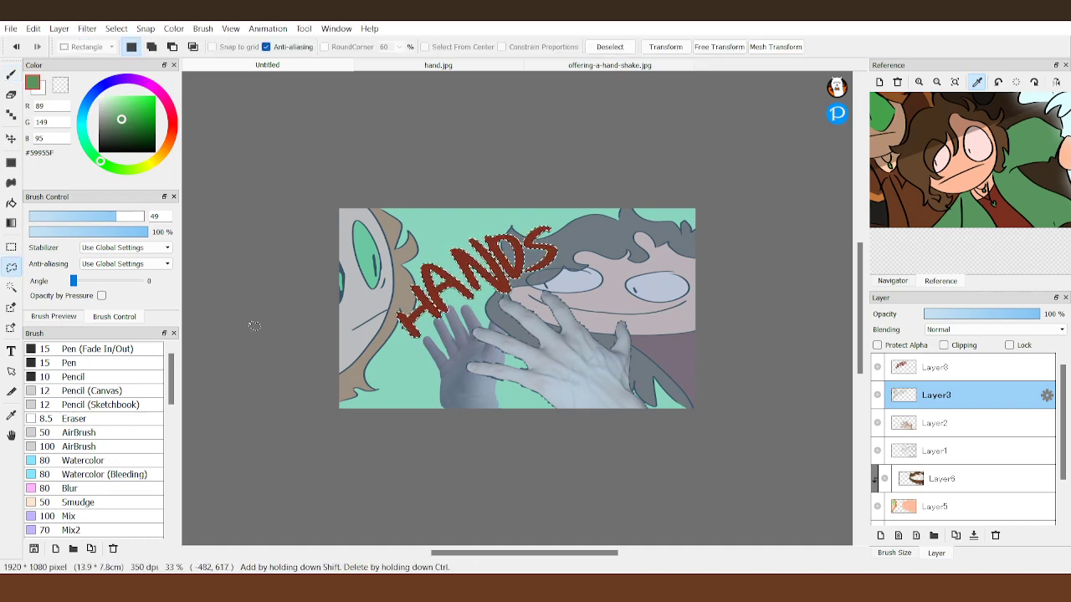
pyautogui.click(248, 329)
pyautogui.hotkey('ctrl', 'z')
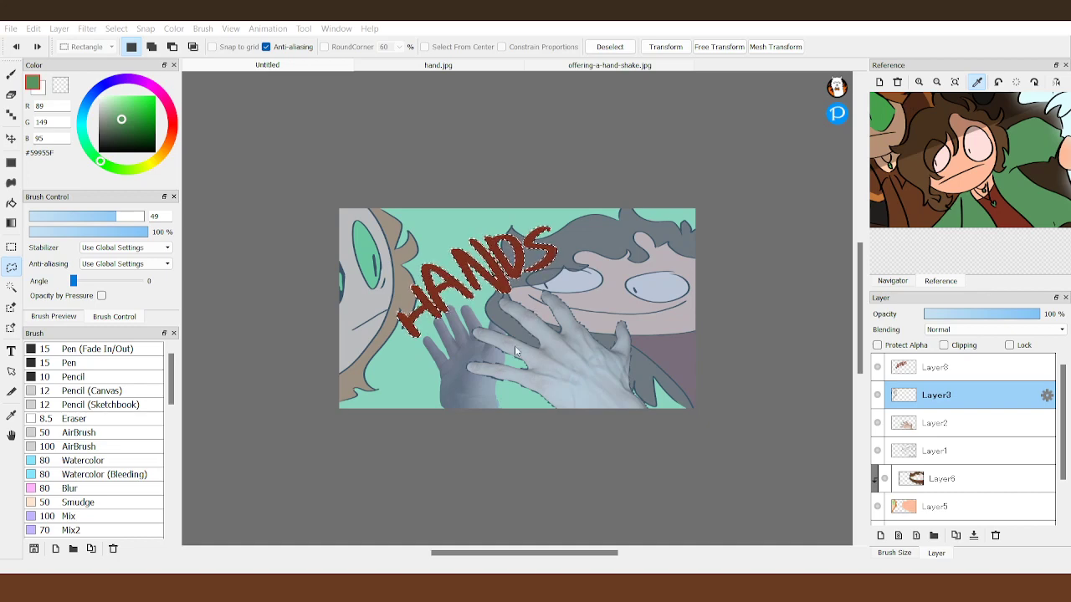
pyautogui.click(224, 314)
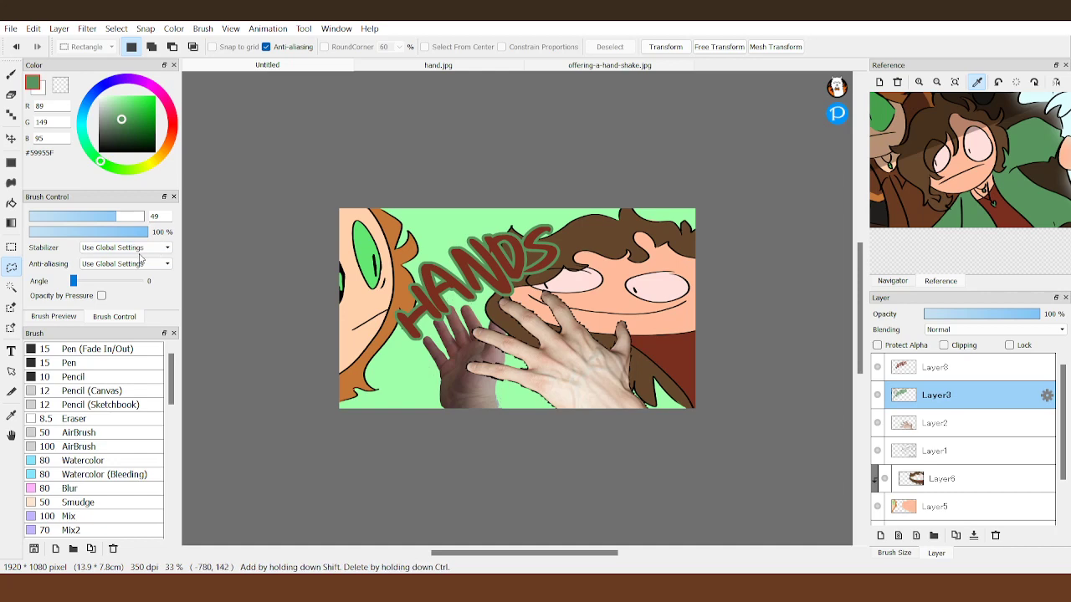
# - Add a new layer above the HANDS lettering and sample bright green #62E771 from the left character's eye
pyautogui.click(898, 282)
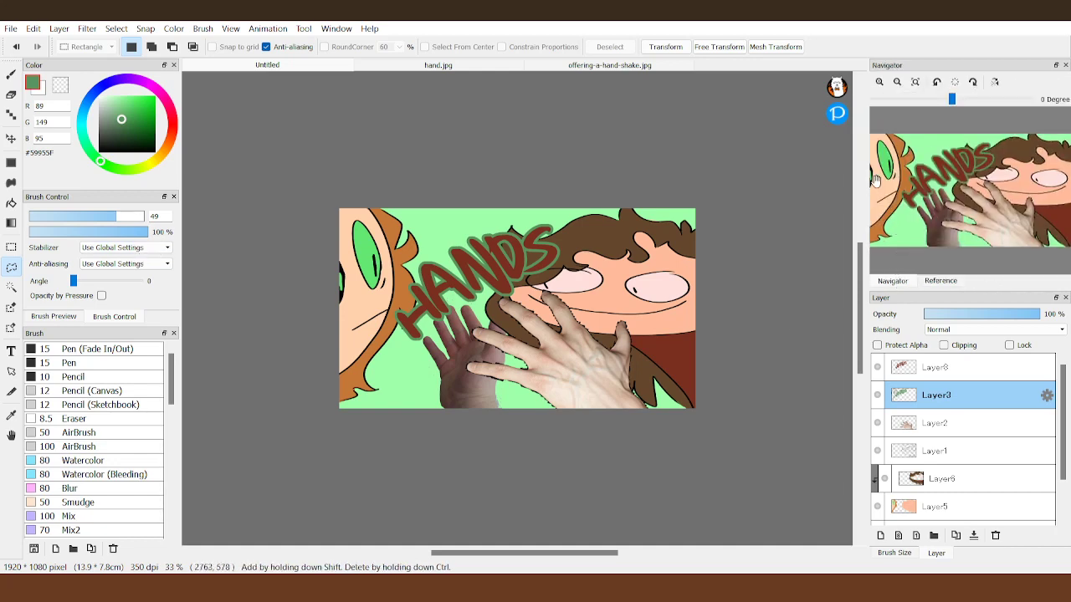
pyautogui.click(921, 368)
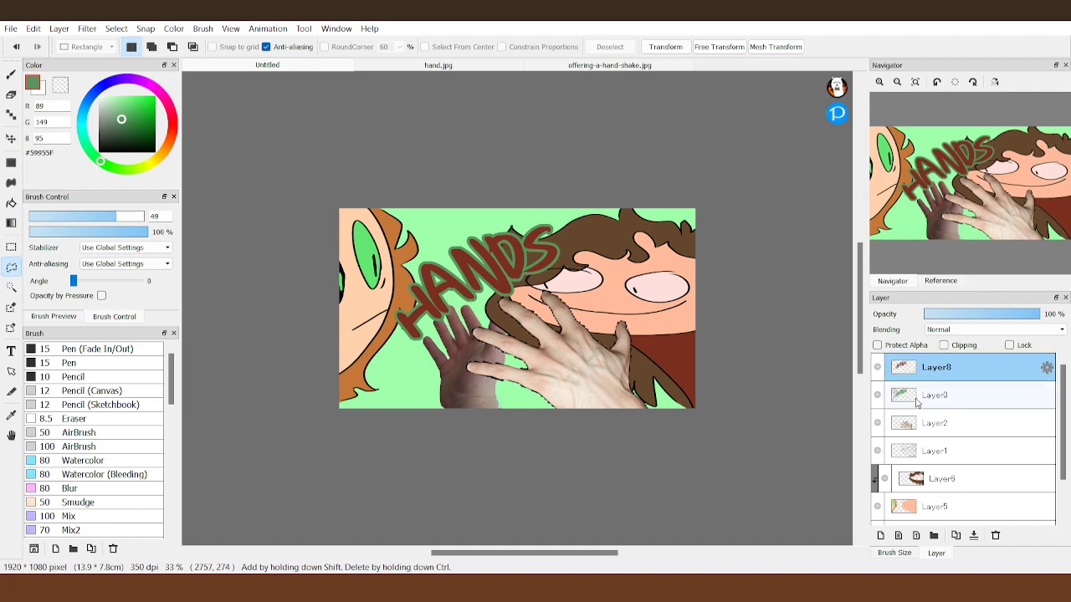
pyautogui.click(881, 535)
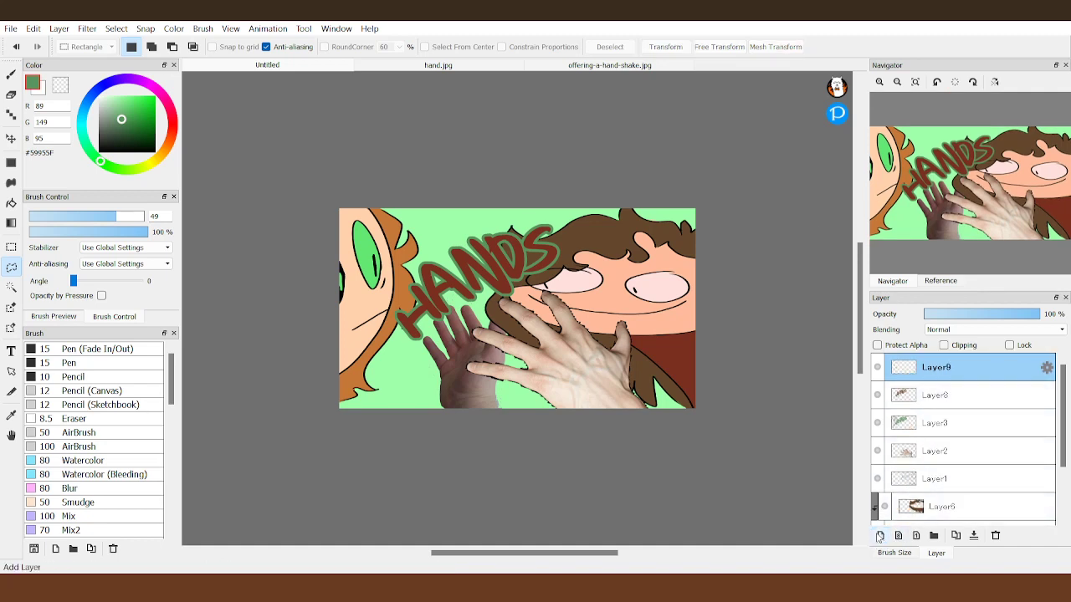
pyautogui.press('i')
pyautogui.click(386, 211)
pyautogui.press('b')
pyautogui.press('u')
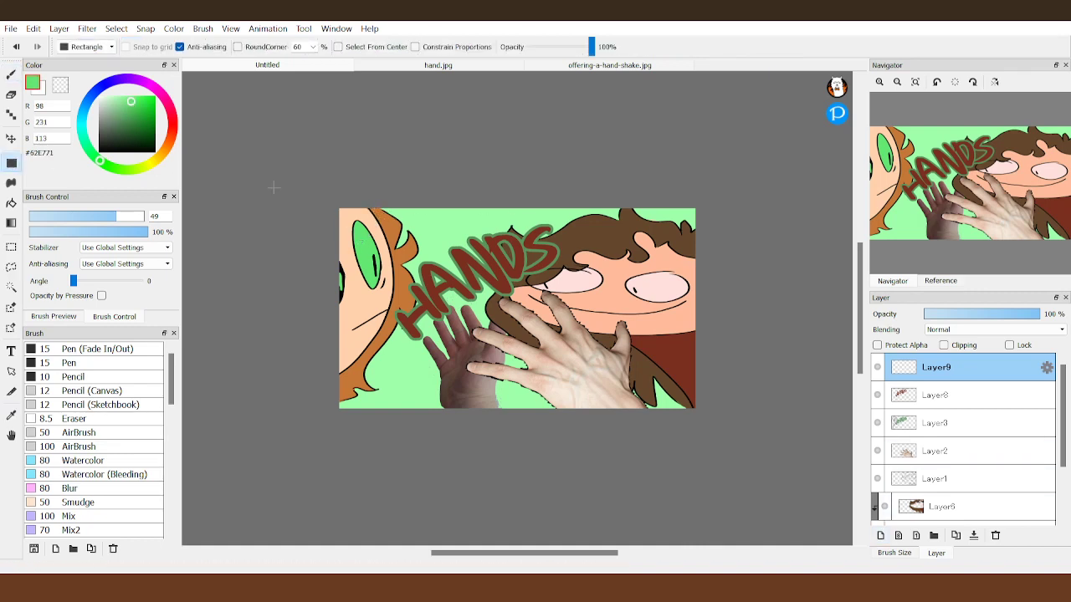
# - Add a new layer clipped to Layer3 and try covering its content with a filled #62E771 rectangle
pyautogui.click(974, 435)
pyautogui.click(880, 536)
pyautogui.click(944, 344)
pyautogui.moveTo(352, 214); pyautogui.dragTo(666, 422)
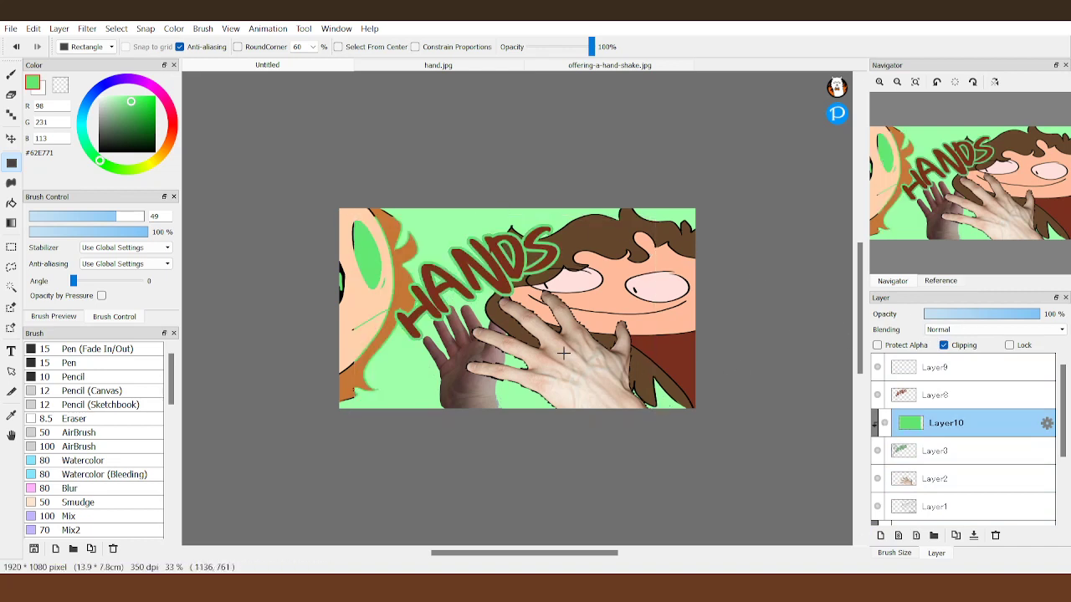
pyautogui.hotkey('ctrl', 'z')
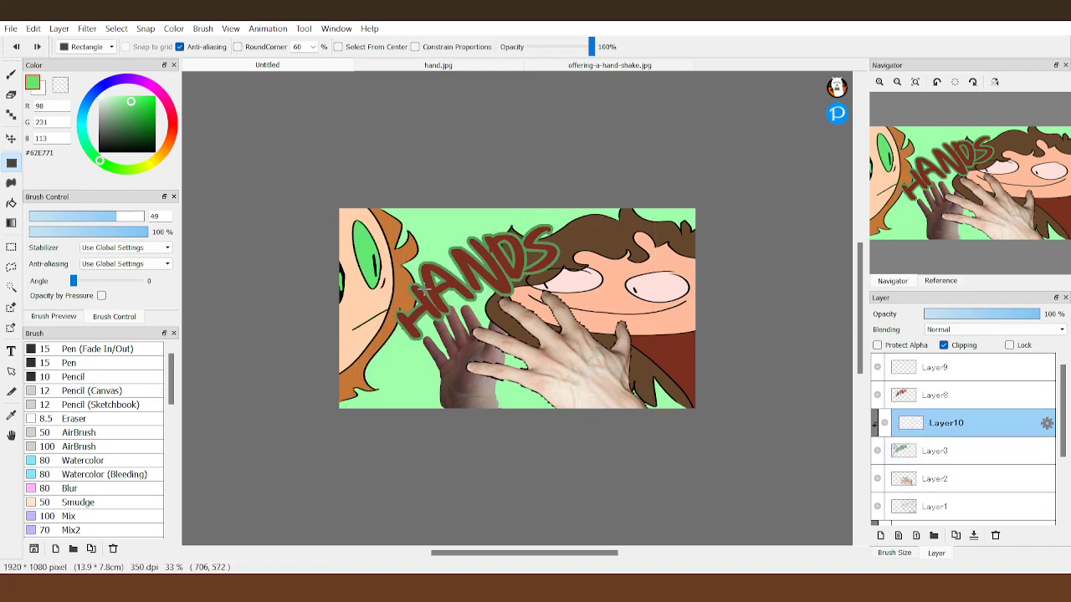
# - Bucket-fill the HANDS outline with #62E771 on the clipped layer, hiding the lettering on Layer8 only while filling
pyautogui.press('g')
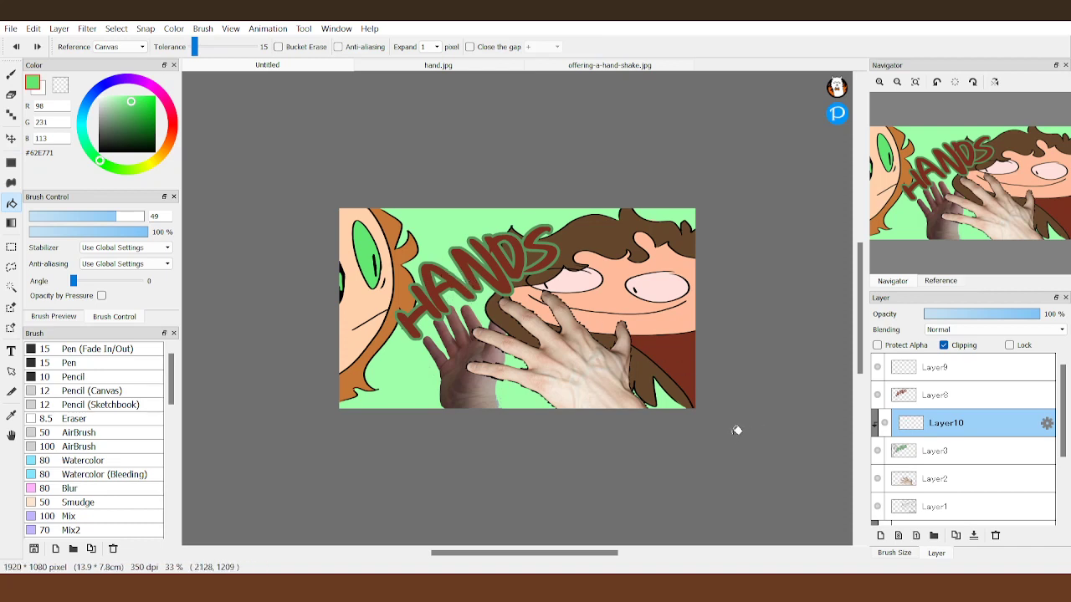
pyautogui.click(877, 395)
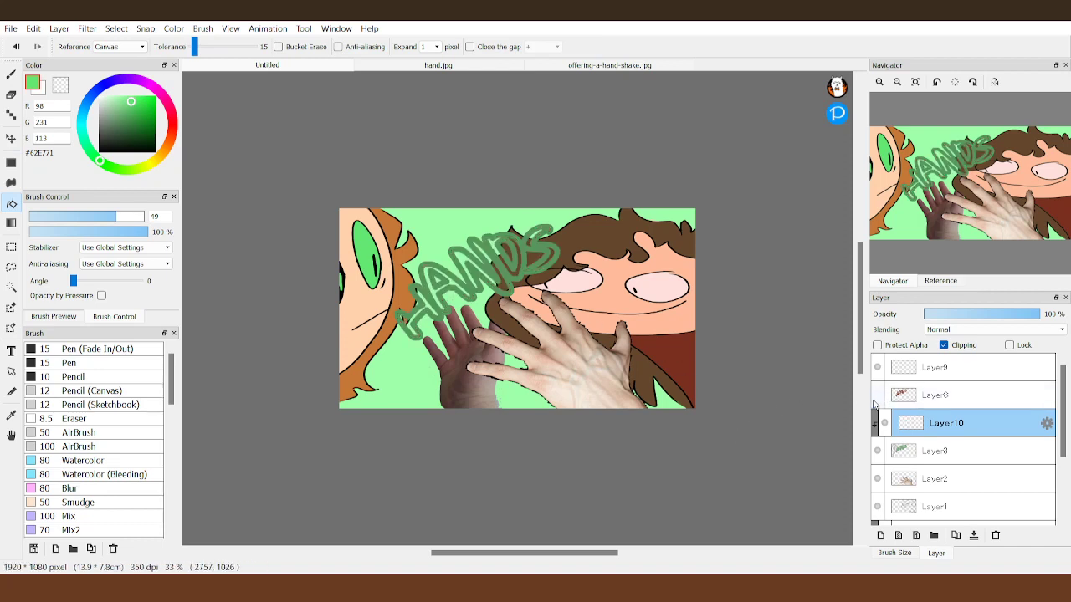
pyautogui.click(545, 245)
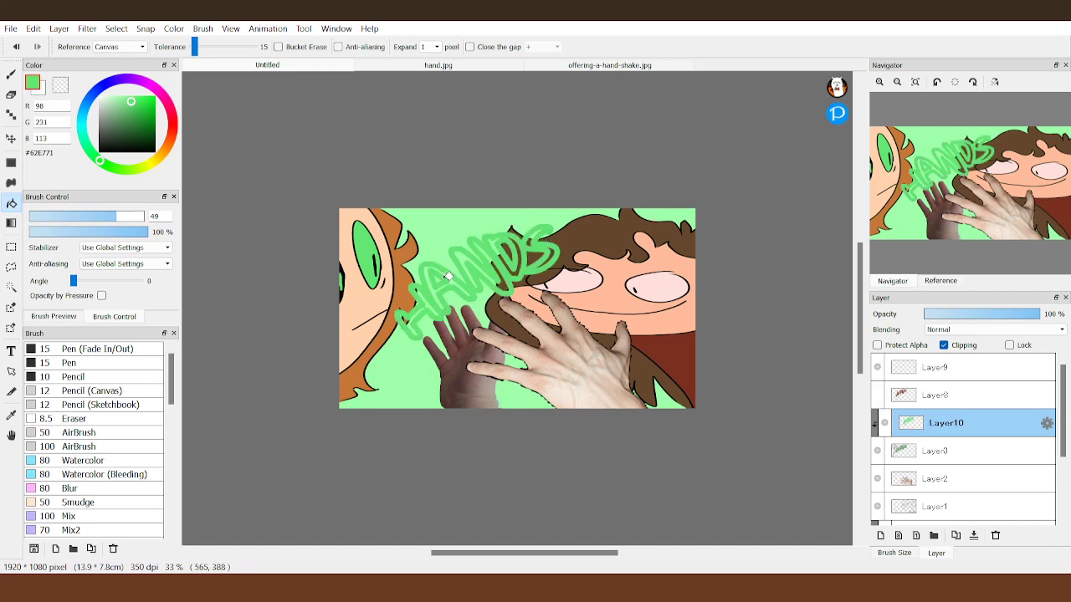
pyautogui.click(878, 395)
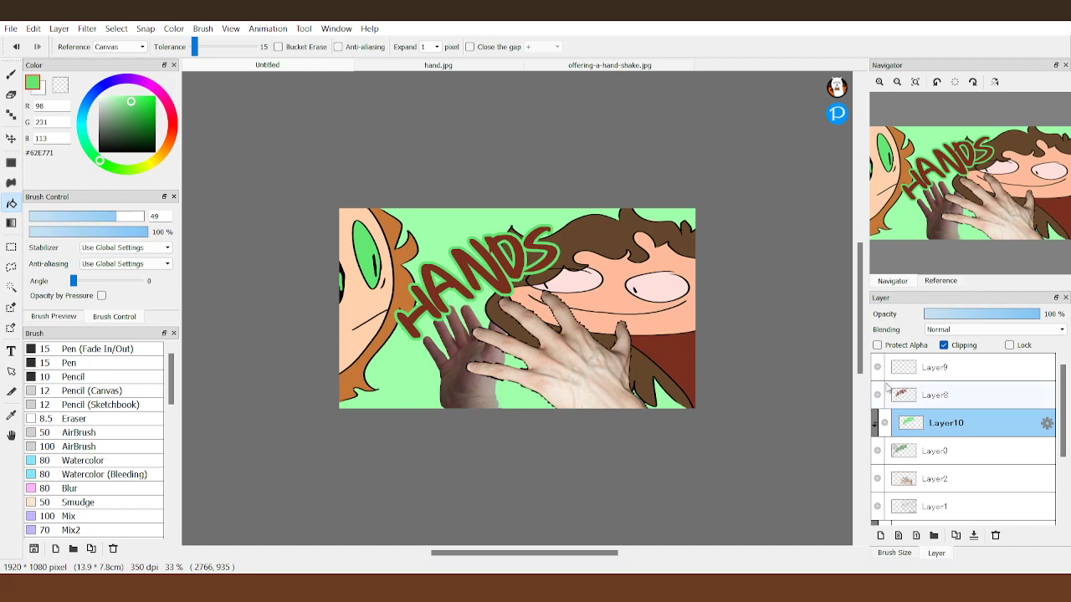
# - Clip Layer9 to the HANDS lettering and recolour the letters with a filled brown #693822 rectangle sampled from the reference image
pyautogui.click(905, 368)
pyautogui.click(943, 345)
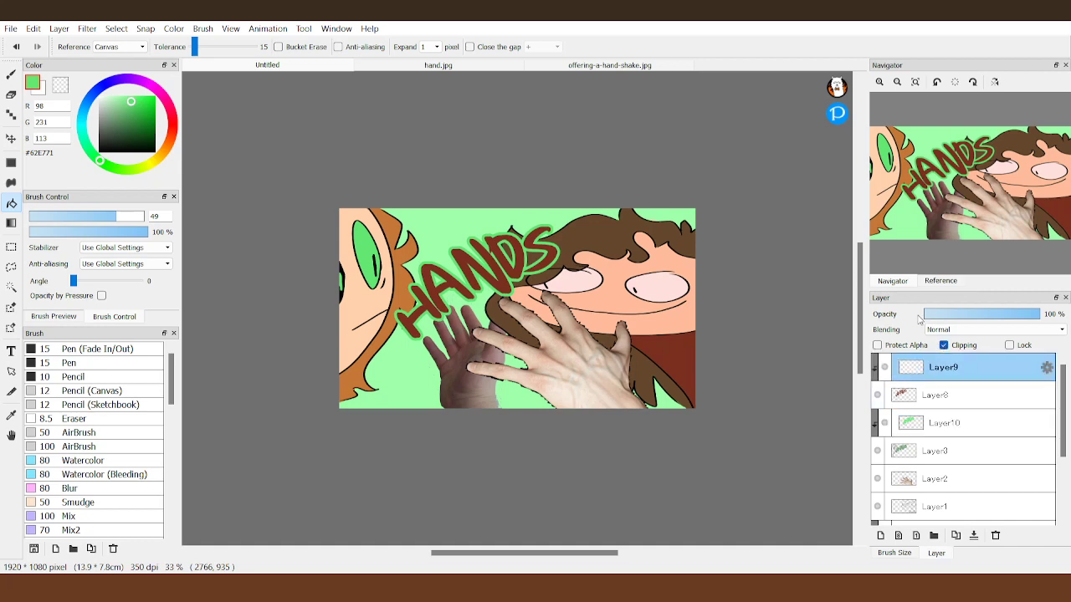
pyautogui.click(929, 284)
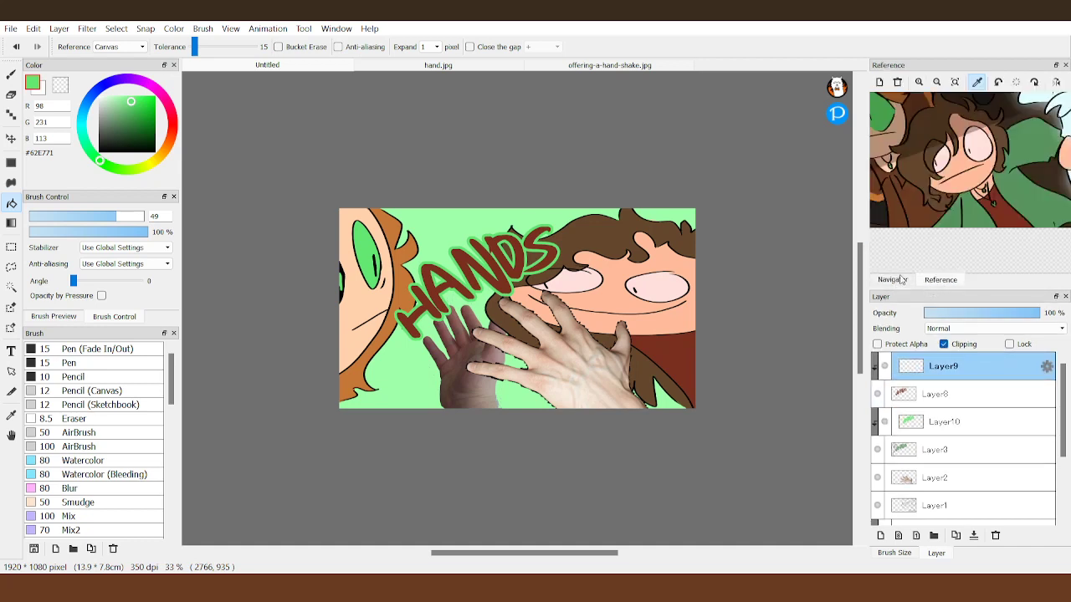
pyautogui.click(910, 203)
pyautogui.press('u')
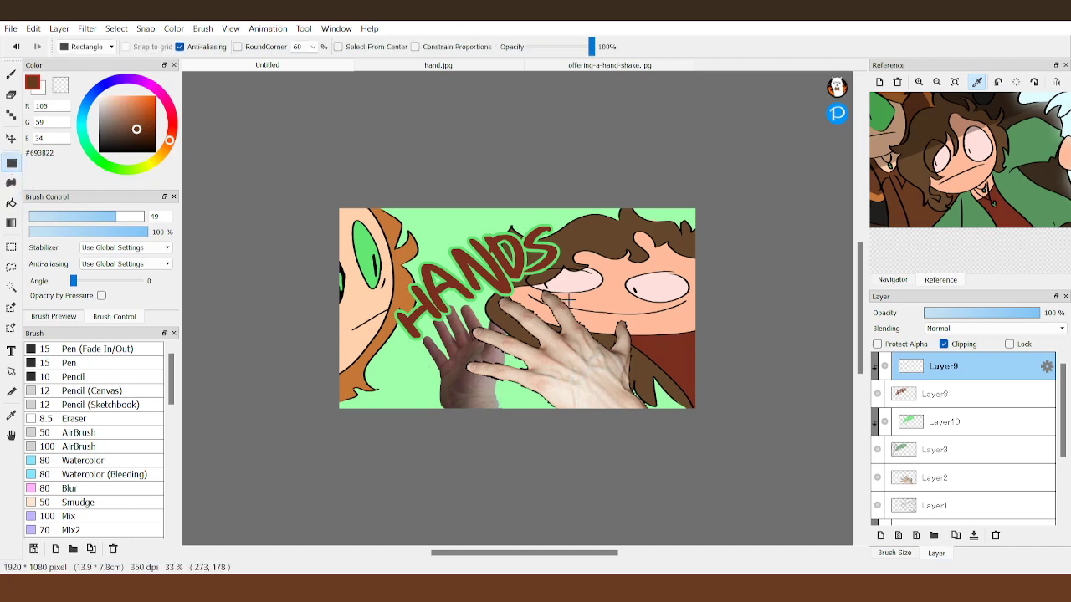
pyautogui.moveTo(325, 224); pyautogui.dragTo(601, 375)
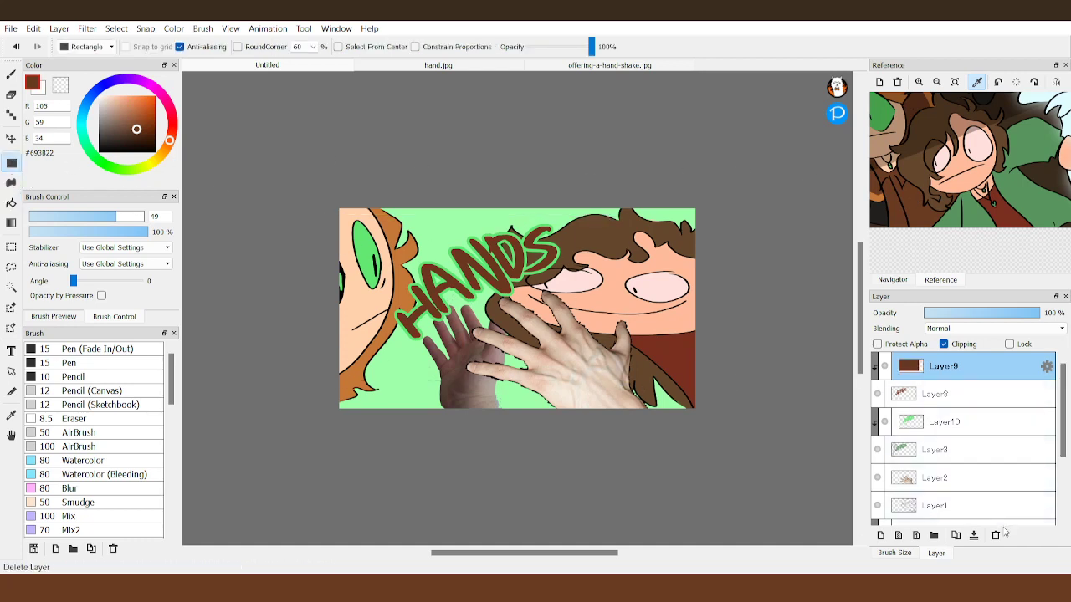
# - Try lighter greyish browns for the background on Layer7 and settle on a filled dark brown #292522 rectangle covering the canvas
pyautogui.scroll(-1, 1004, 452)
pyautogui.scroll(-3, 1009, 499)
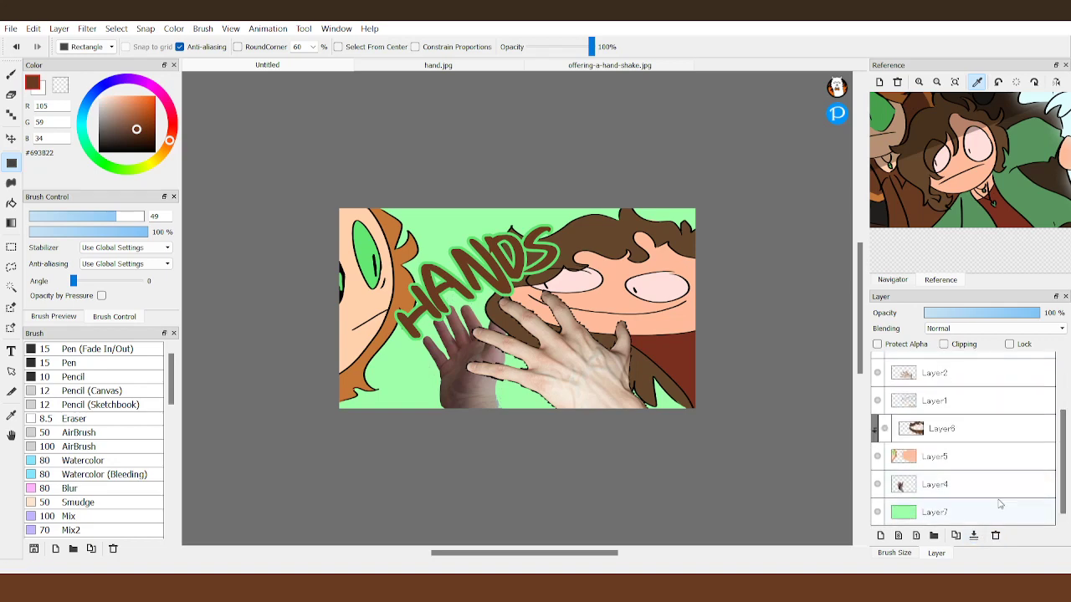
pyautogui.click(964, 507)
pyautogui.click(915, 175)
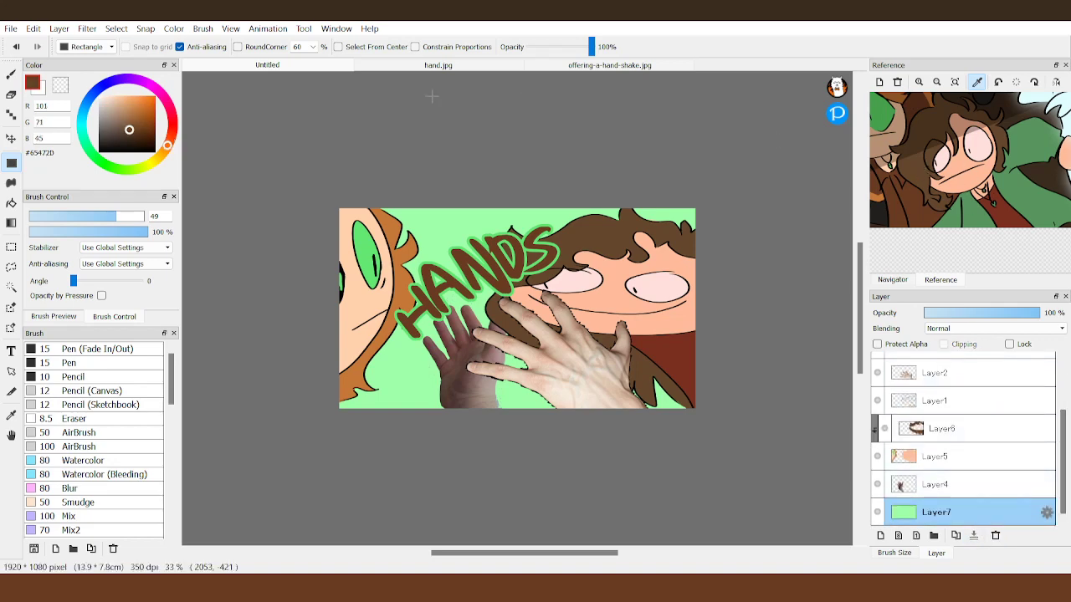
pyautogui.click(111, 131)
pyautogui.moveTo(283, 171); pyautogui.dragTo(805, 462)
pyautogui.moveTo(111, 132); pyautogui.dragTo(111, 122)
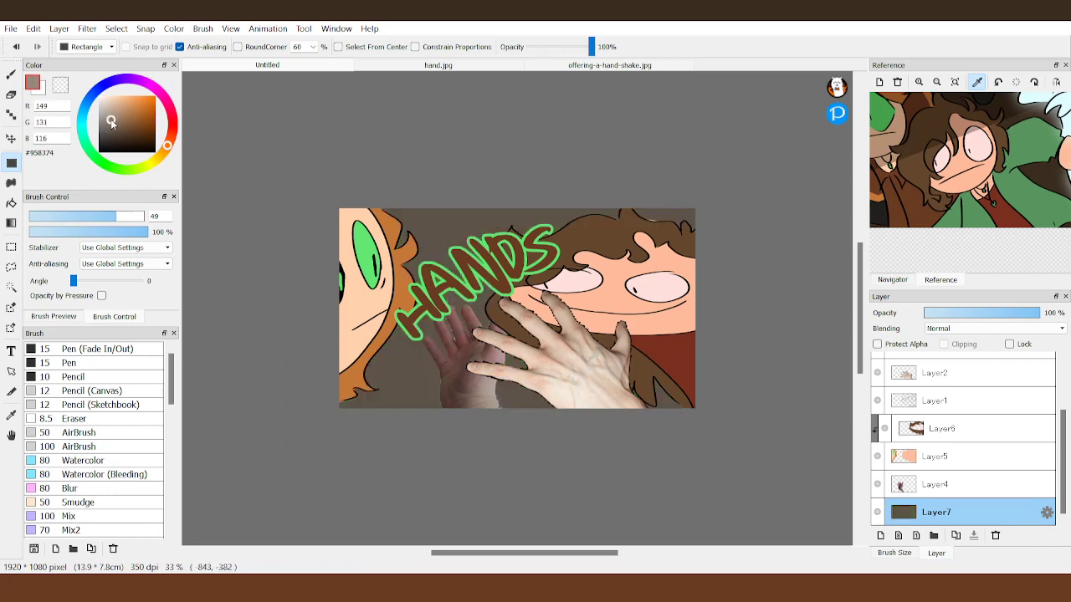
pyautogui.moveTo(309, 183); pyautogui.dragTo(840, 470)
pyautogui.click(104, 139)
pyautogui.click(108, 144)
pyautogui.moveTo(230, 170); pyautogui.dragTo(741, 485)
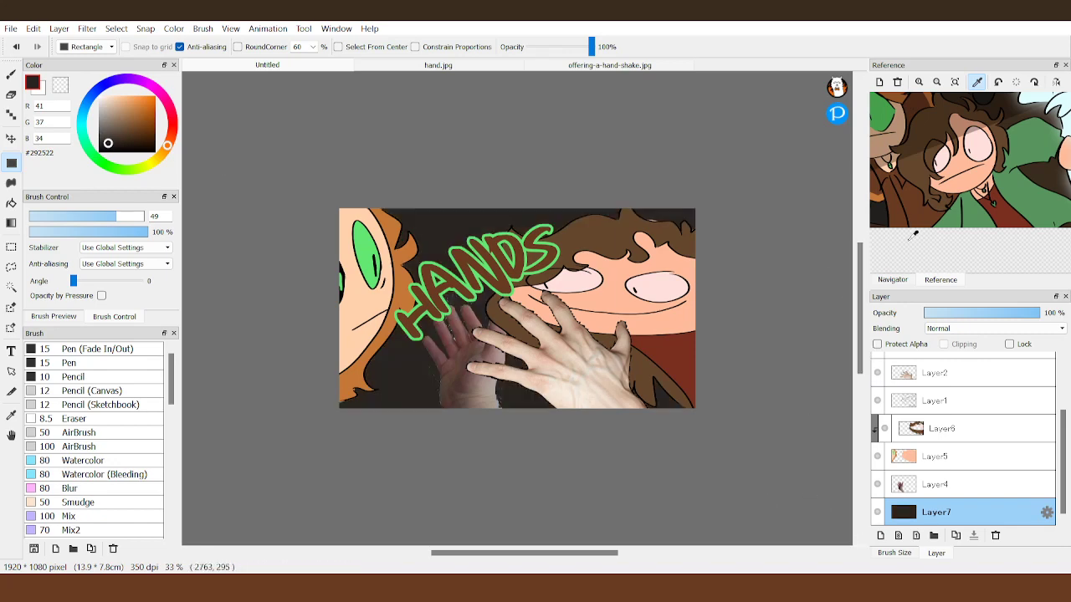
# - Bring up the Navigator and check the whole thumbnail composition and its layer stack
pyautogui.click(893, 280)
pyautogui.click(916, 81)
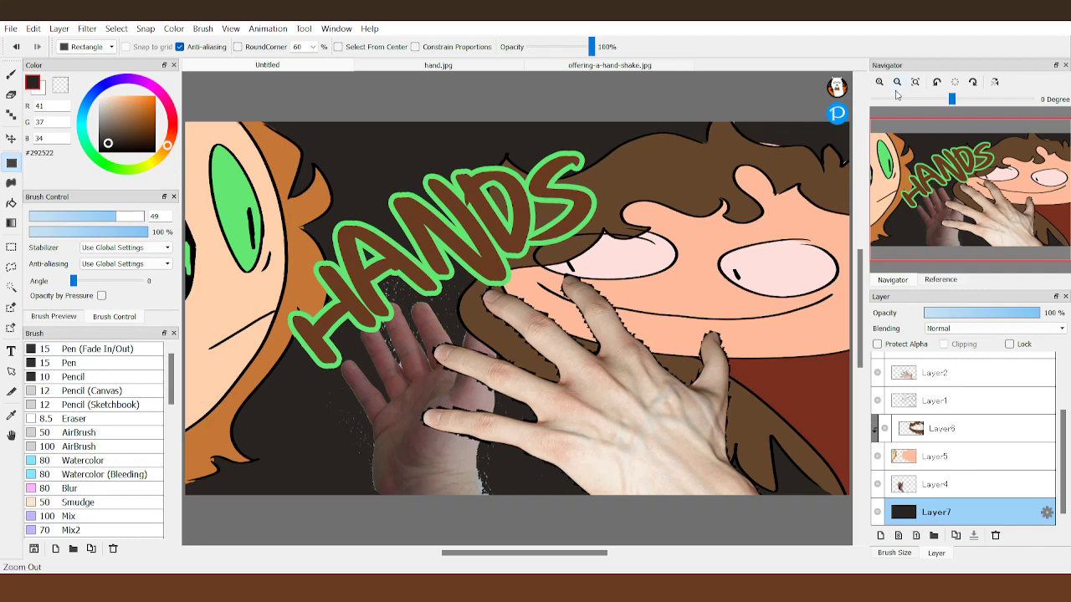
pyautogui.click(897, 82)
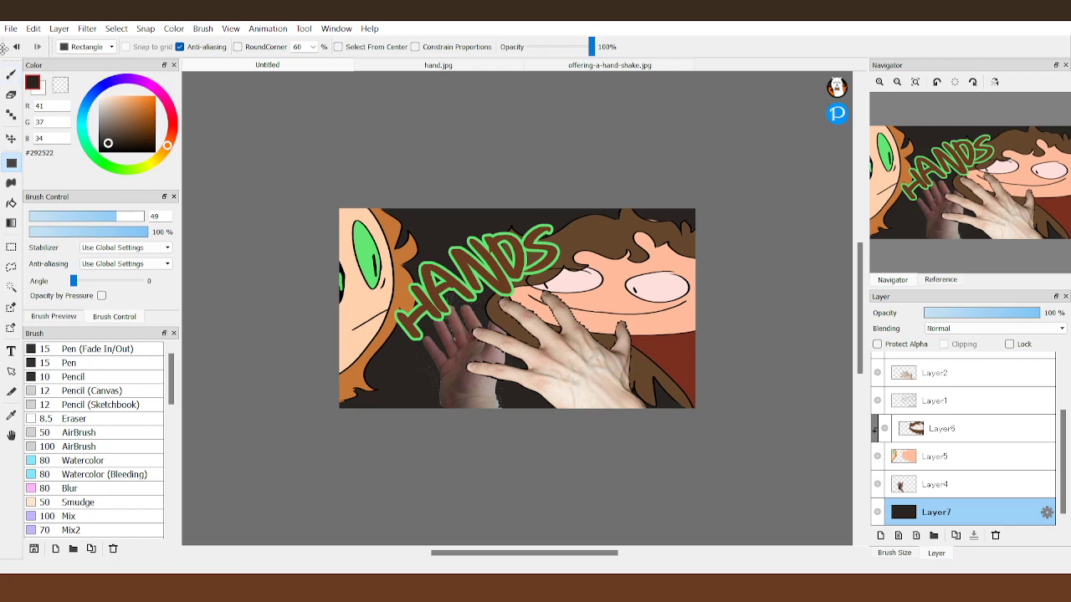
pyautogui.scroll(3, 1042, 448)
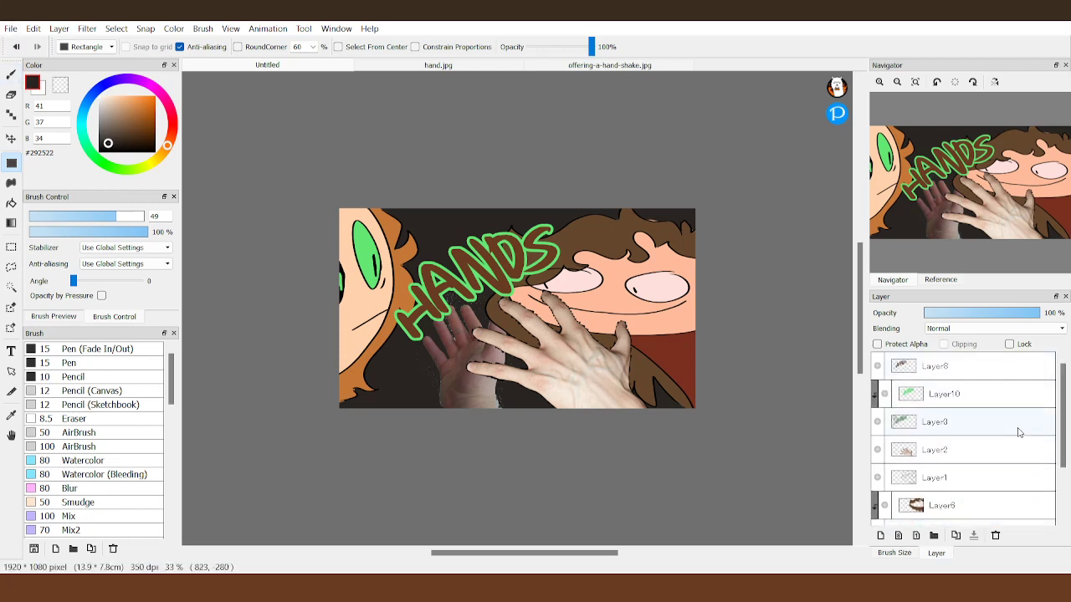
pyautogui.scroll(-3, 1045, 421)
# - Try thickening the brown-haired character's outlines on Layer1 from a selection of the line art
pyautogui.click(1021, 439)
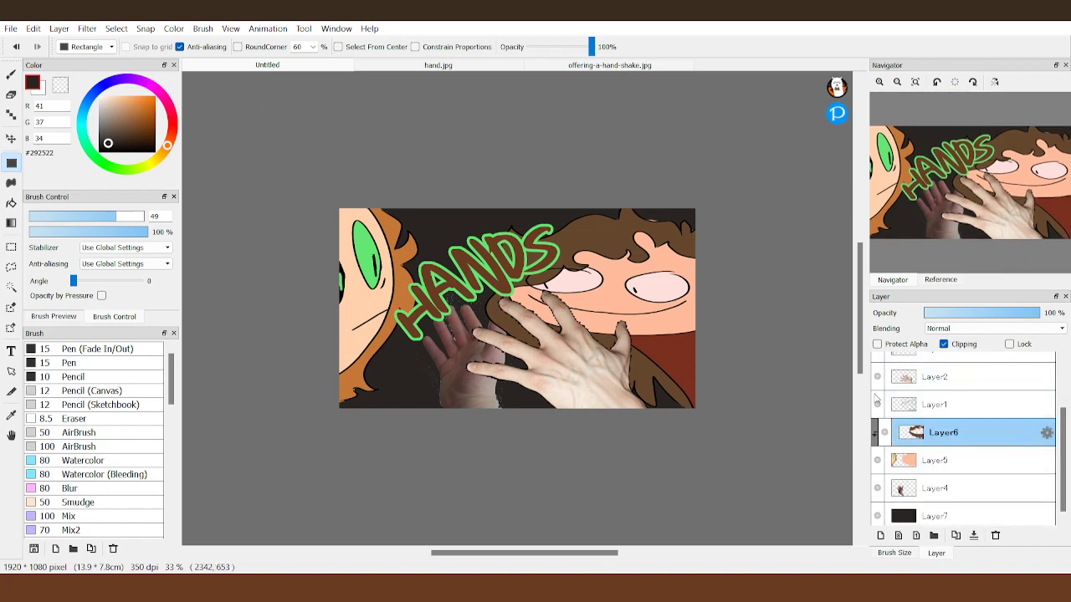
pyautogui.click(920, 406)
pyautogui.doubleClick(108, 12)
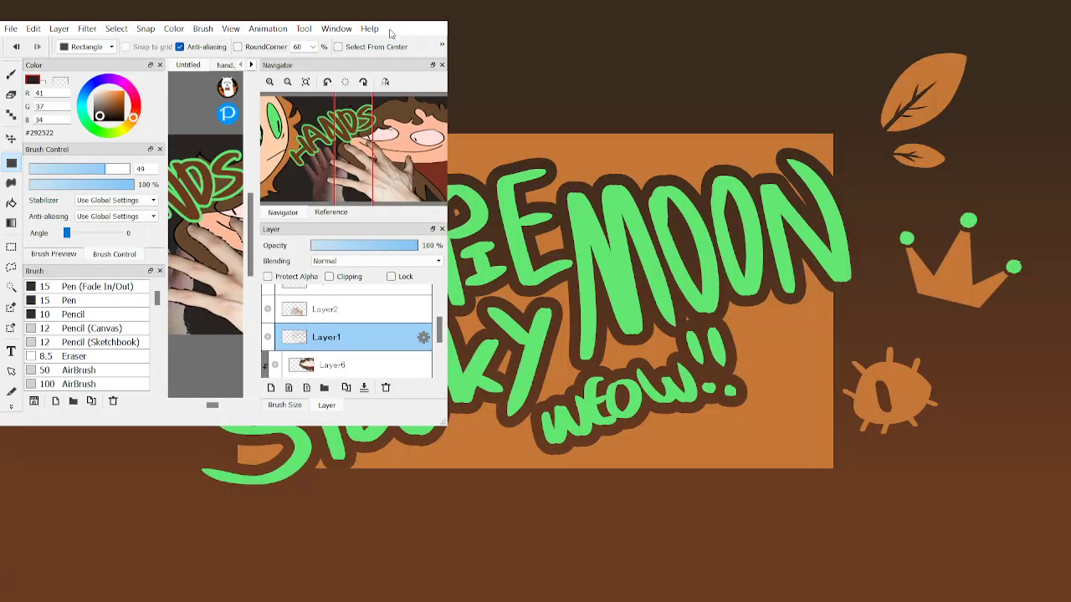
pyautogui.doubleClick(357, 12)
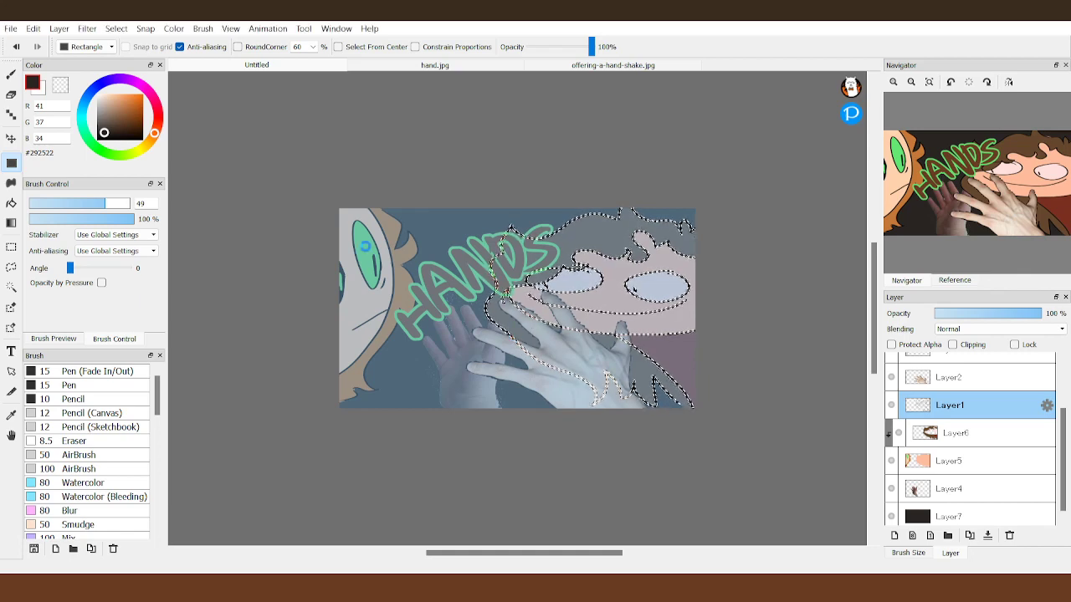
pyautogui.press('l')
pyautogui.click(279, 376)
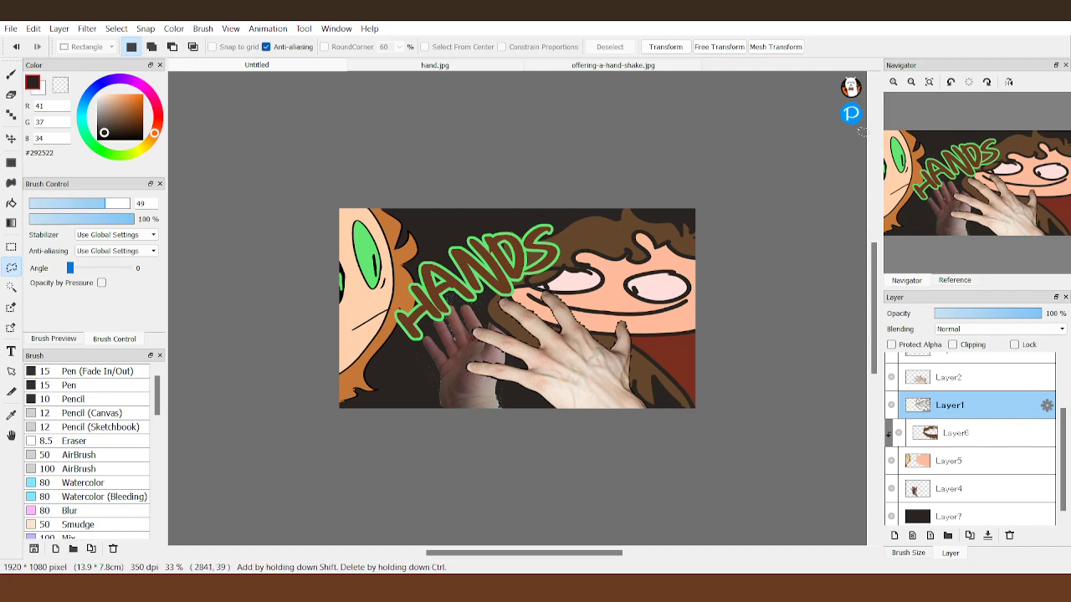
# - Compare the thicker outlines up close and at full view, undo the thickening and clear the selection
pyautogui.click(911, 82)
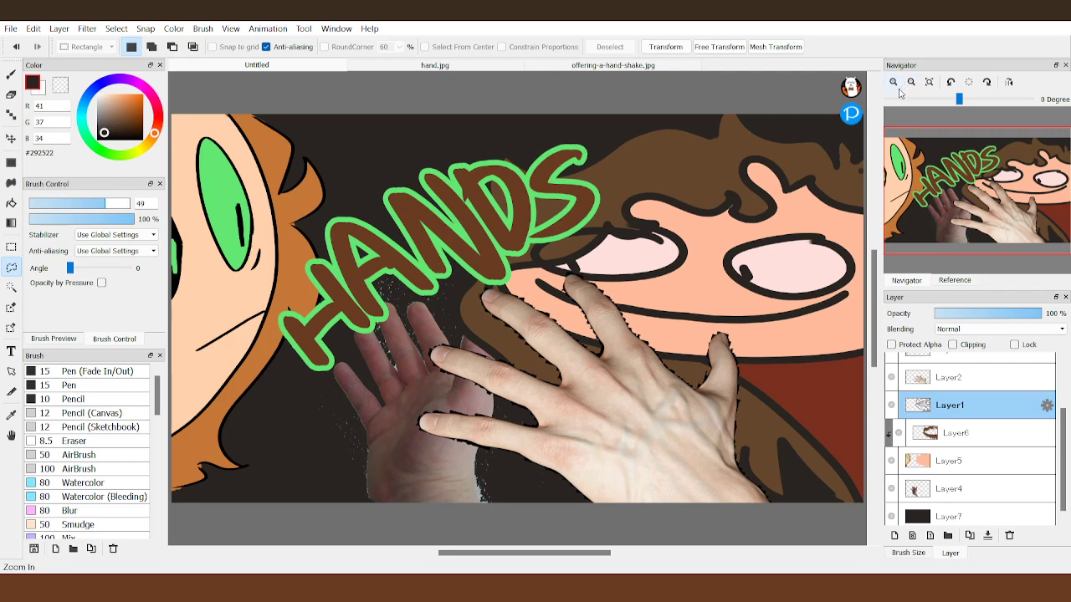
pyautogui.click(907, 84)
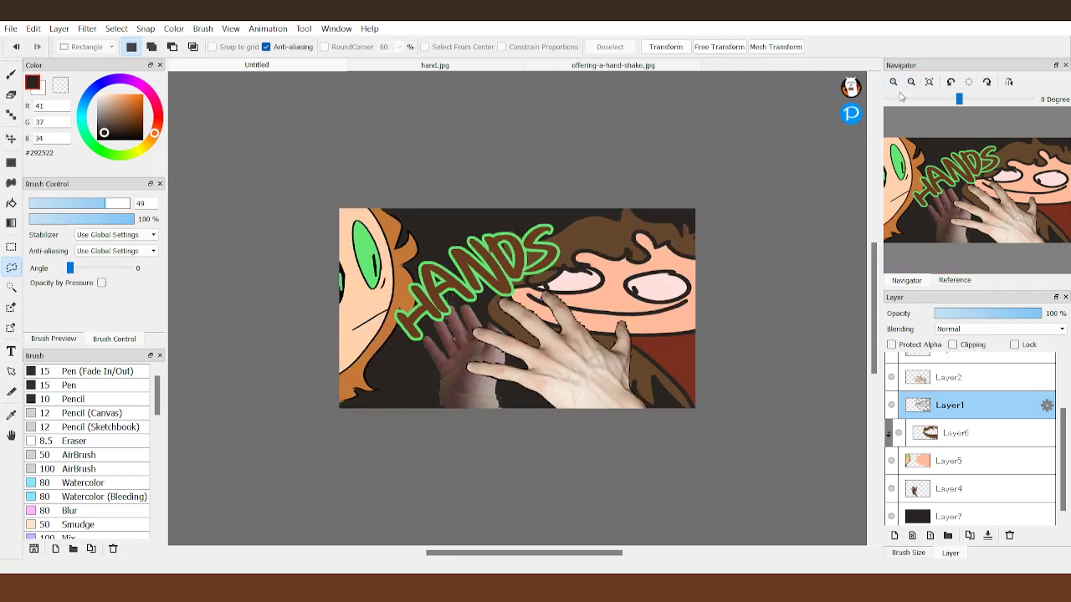
pyautogui.click(918, 86)
pyautogui.click(929, 84)
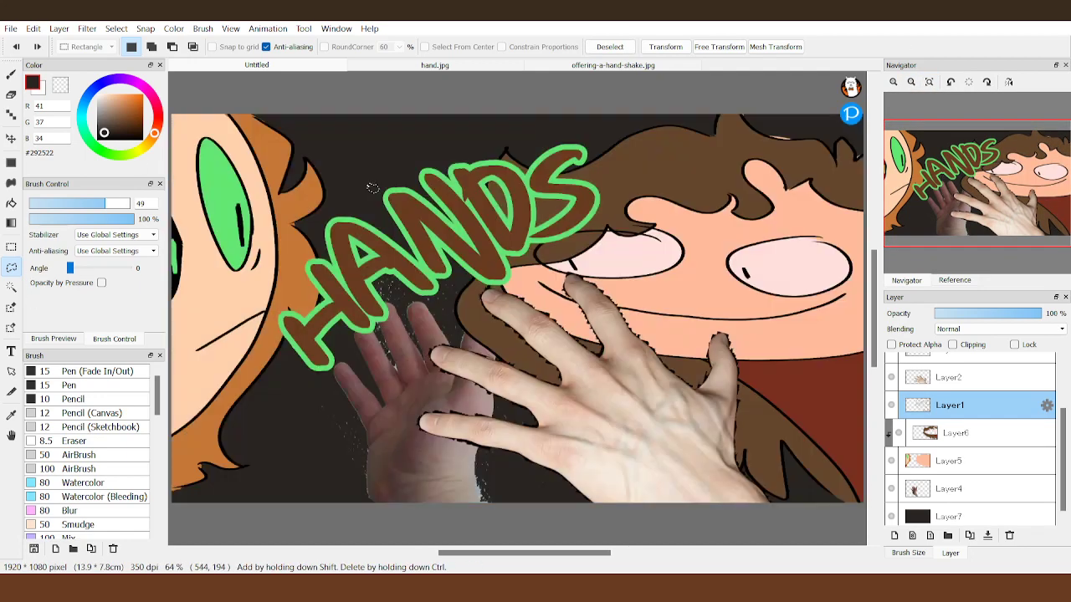
pyautogui.click(609, 46)
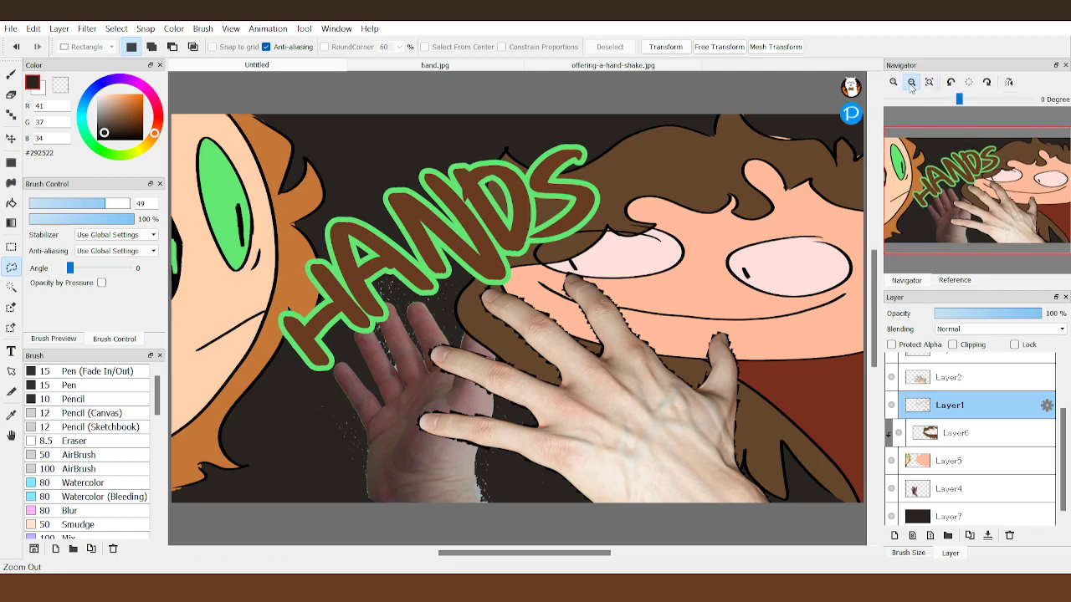
# - Try the thicker line art on Layer1 once more, deselect, and judge it at full canvas view
pyautogui.click(911, 83)
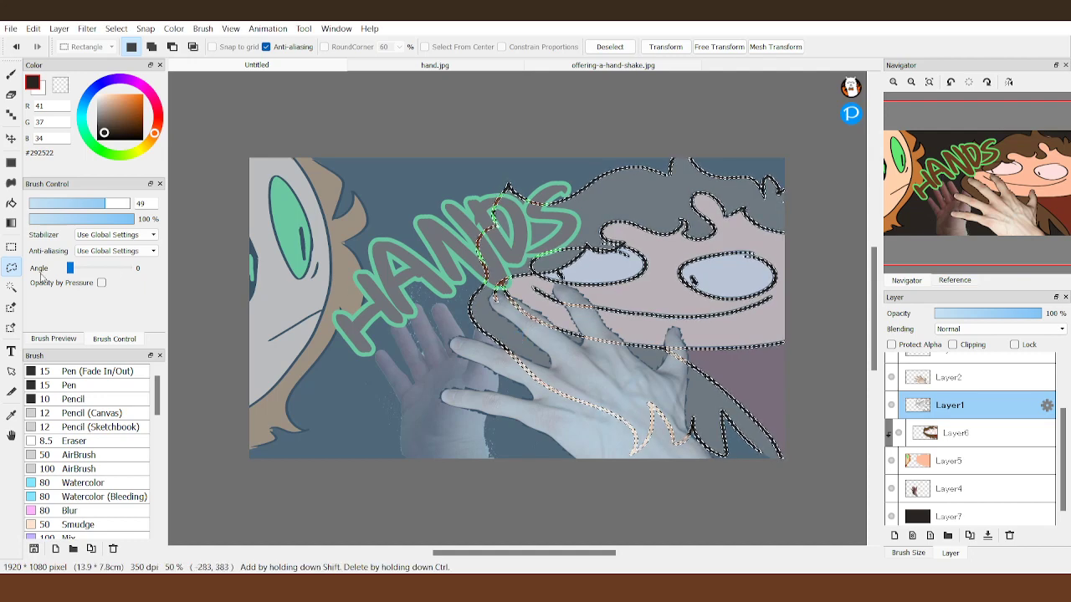
pyautogui.click(244, 315)
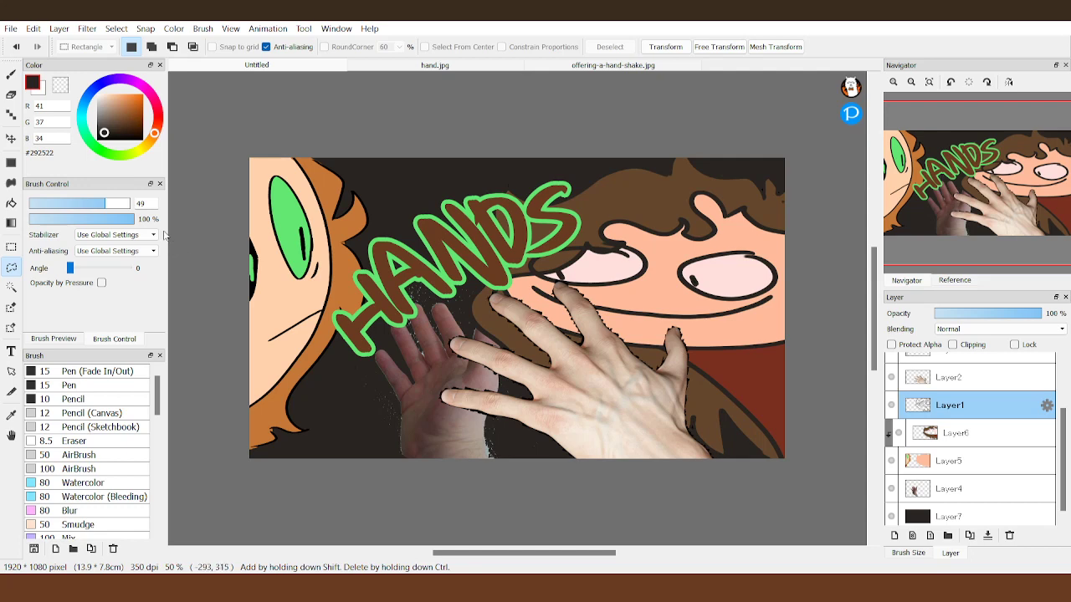
pyautogui.click(929, 81)
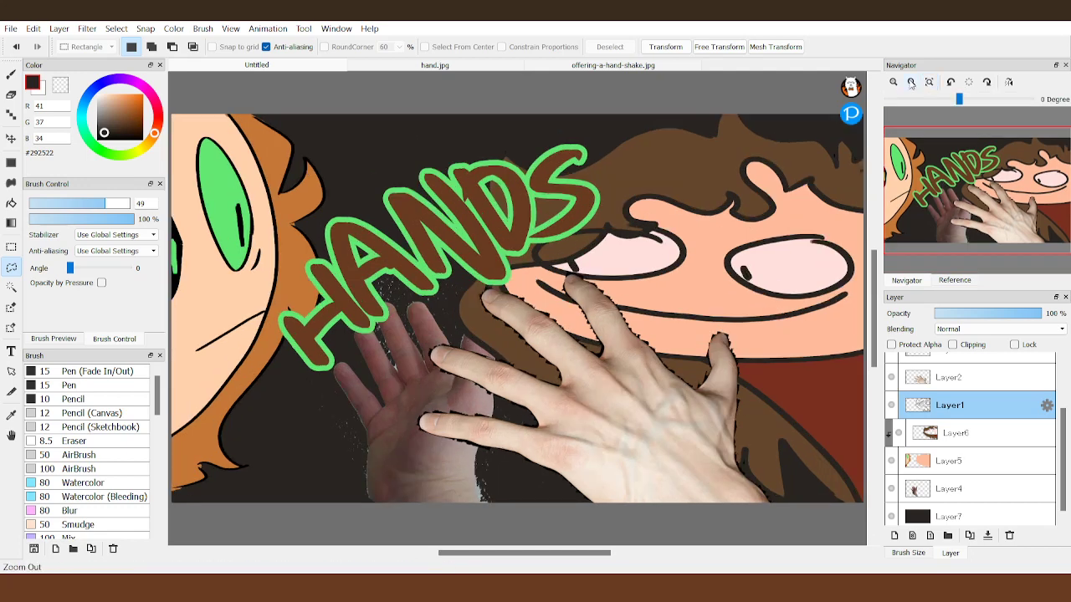
pyautogui.click(908, 82)
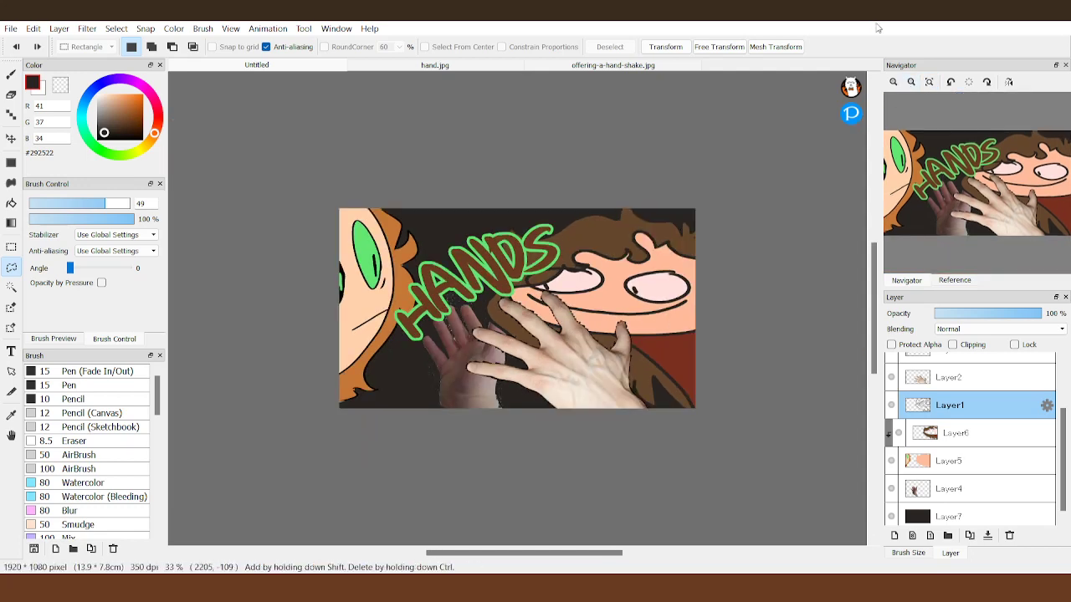
# - Undo the outline thickening on Layer1 and save the image as handsimthumb.png
pyautogui.press('ctrl')
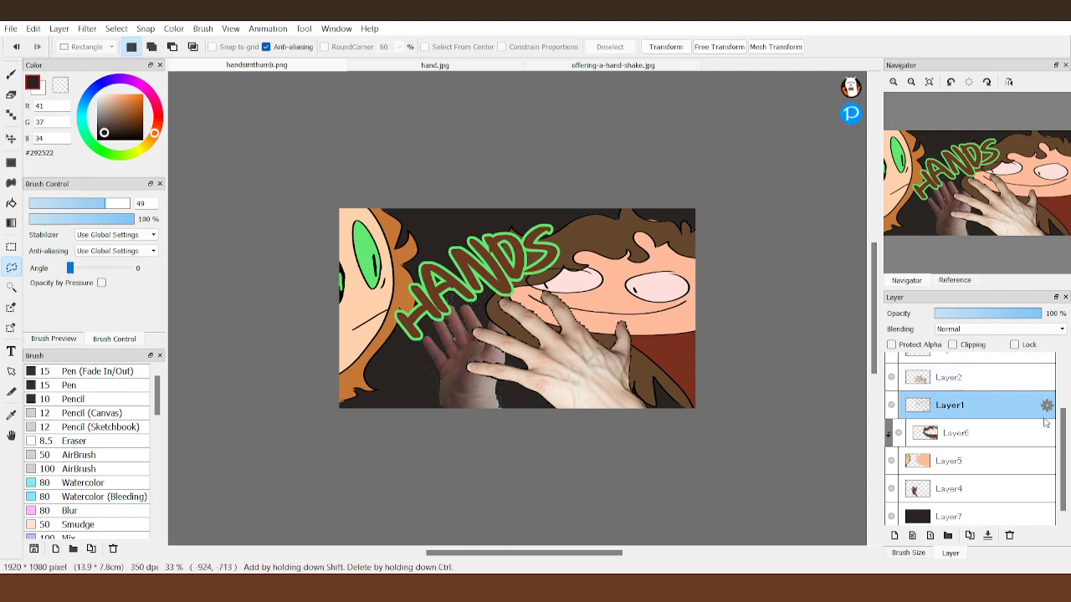
pyautogui.scroll(3, 1045, 409)
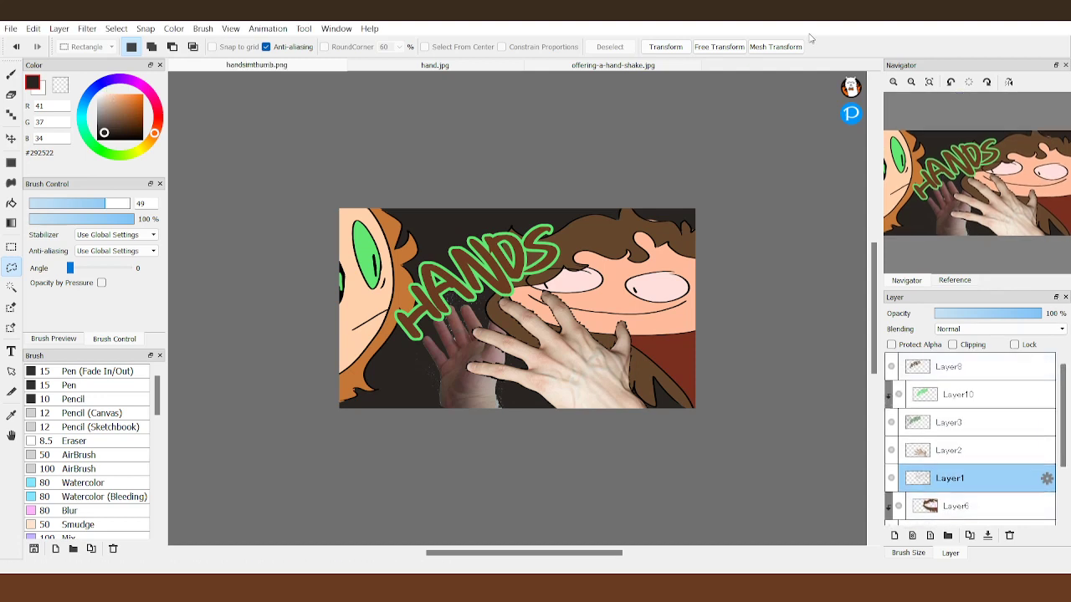